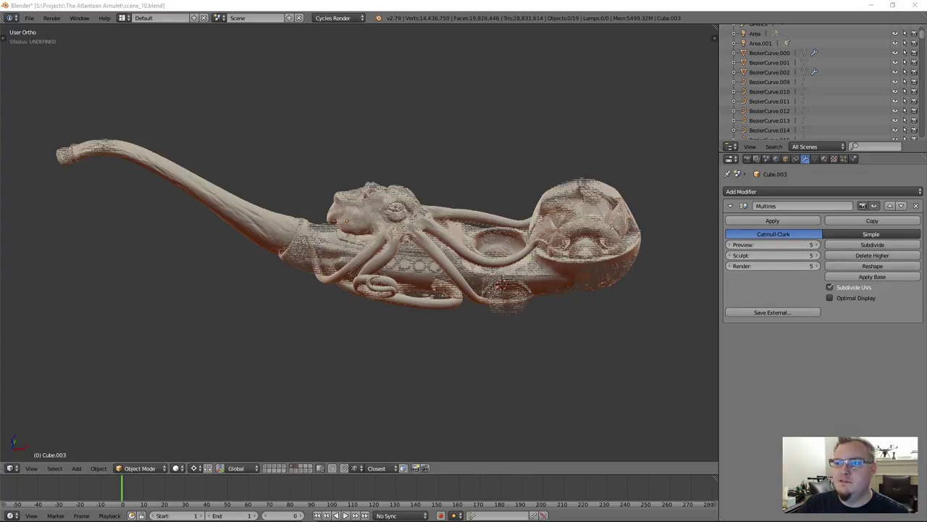
# Step: Orbit and zoom around the octopus amulet sculpt, then maximize the 3D view to fill the window
pyautogui.click(418, 2)
pyautogui.scroll(3, 420, 248)
pyautogui.moveTo(420, 249); pyautogui.dragTo(283, 244, button='middle')
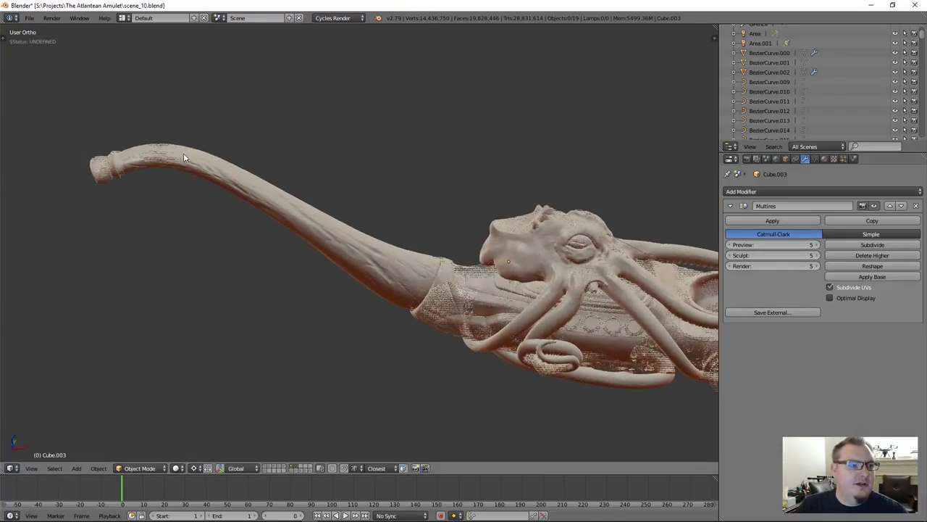
pyautogui.scroll(-3, 185, 153)
pyautogui.moveTo(185, 152); pyautogui.dragTo(550, 313, button='middle')
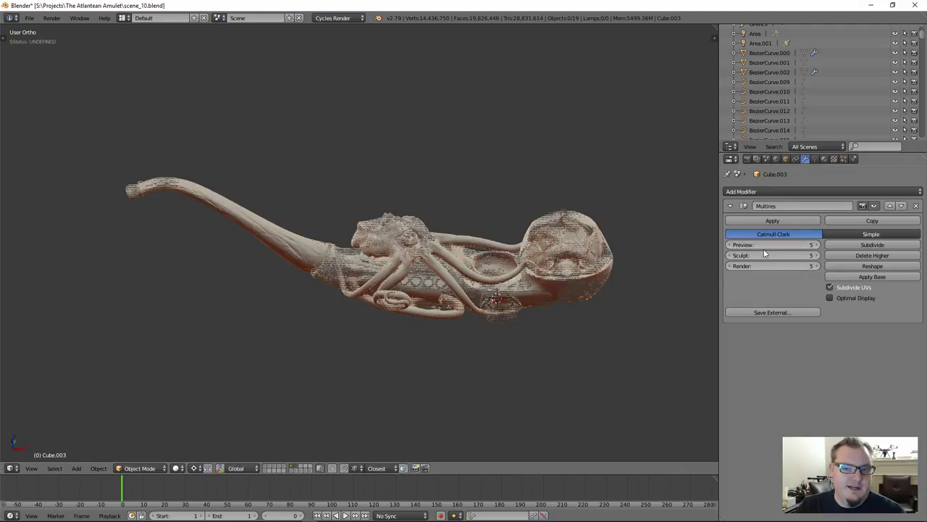
pyautogui.scroll(4, 353, 252)
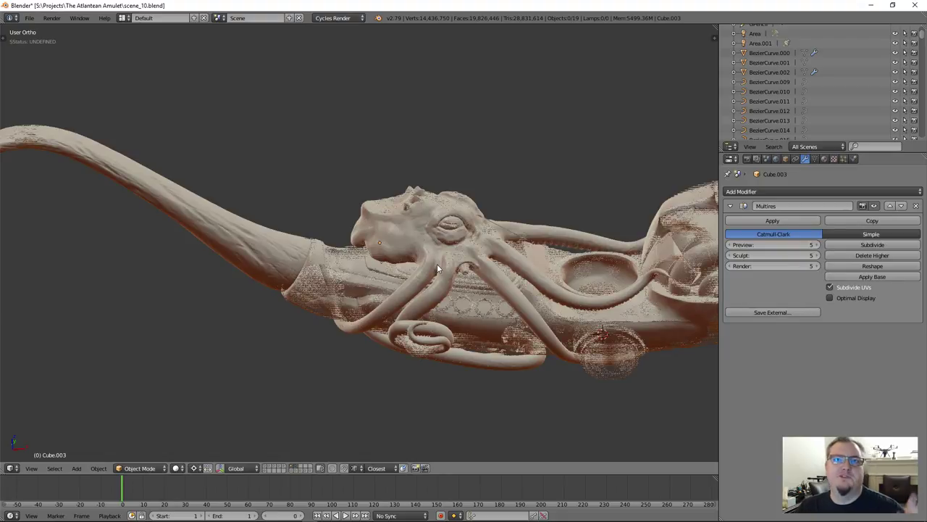
pyautogui.moveTo(440, 263); pyautogui.dragTo(470, 273, button='middle')
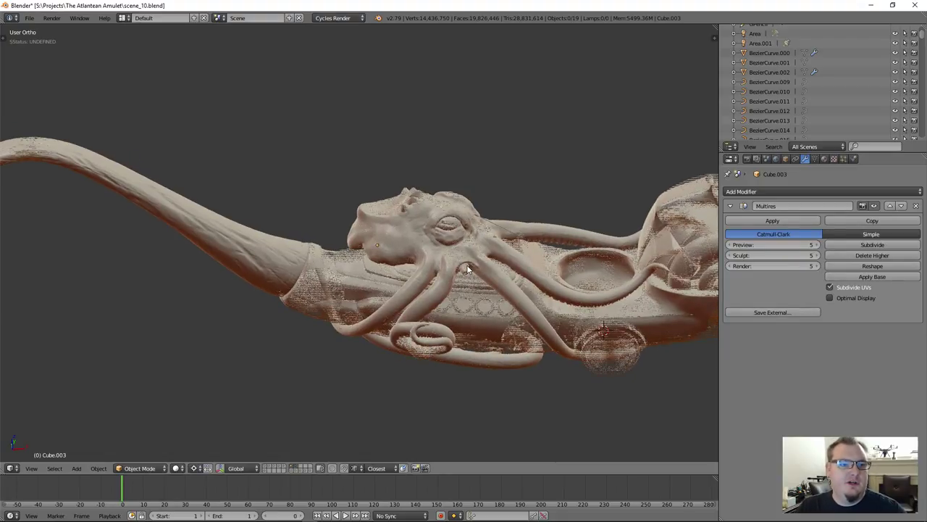
pyautogui.hotkey('ctrl', 'space')
pyautogui.moveTo(544, 229); pyautogui.dragTo(485, 222, button='middle')
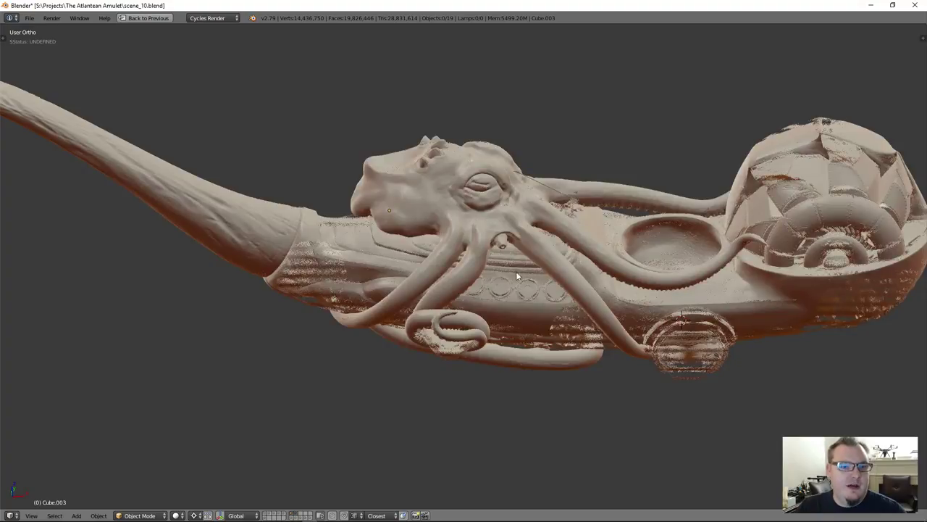
pyautogui.scroll(5, 506, 265)
pyautogui.moveTo(407, 250); pyautogui.dragTo(533, 290, button='middle')
pyautogui.scroll(3, 486, 207)
pyautogui.moveTo(486, 207); pyautogui.dragTo(454, 180, button='middle')
pyautogui.scroll(2, 481, 230)
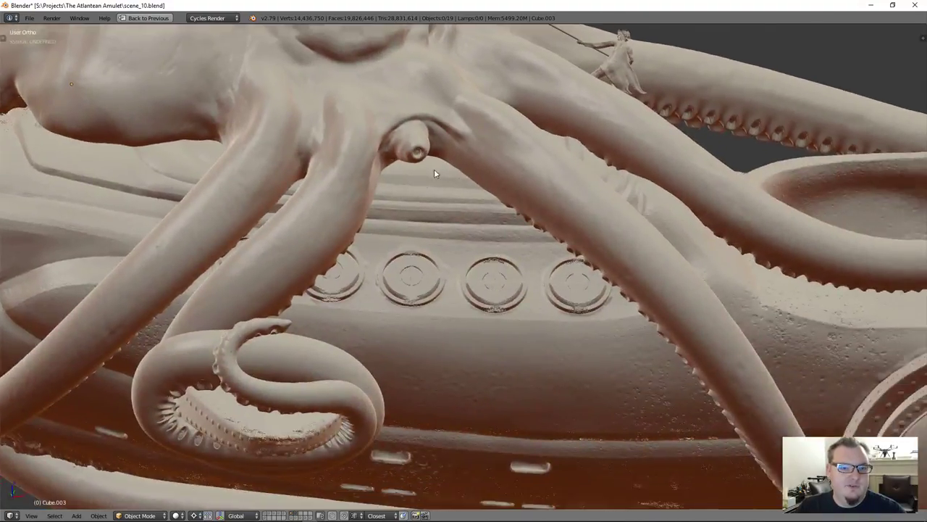
pyautogui.scroll(3, 452, 253)
pyautogui.moveTo(357, 239); pyautogui.dragTo(471, 222, button='middle')
pyautogui.scroll(1, 511, 259)
pyautogui.scroll(2, 519, 275)
pyautogui.moveTo(519, 275); pyautogui.dragTo(517, 118, button='middle')
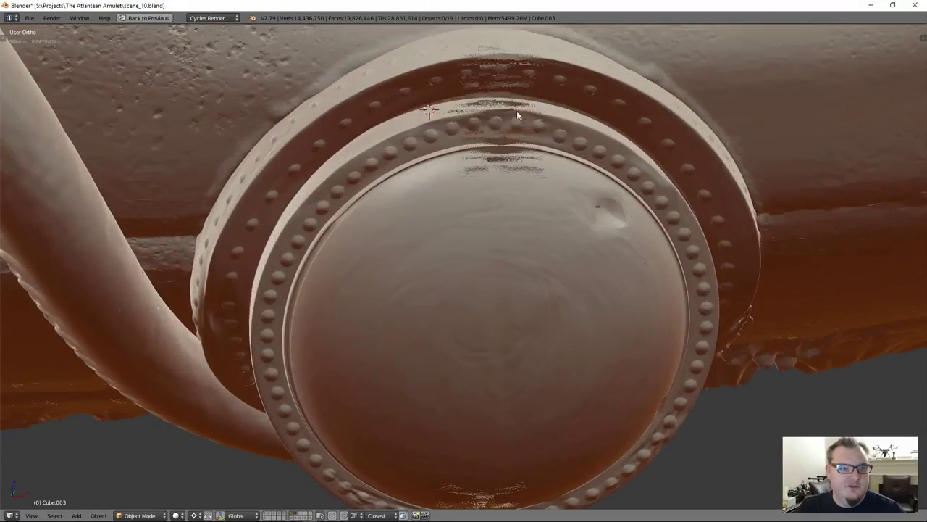
pyautogui.moveTo(540, 163); pyautogui.dragTo(486, 195, button='middle')
pyautogui.scroll(2, 517, 199)
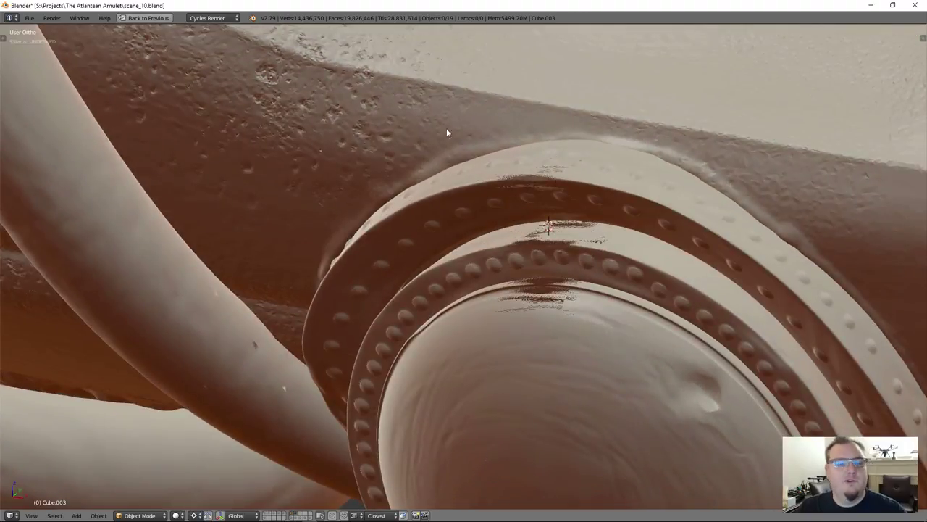
pyautogui.moveTo(327, 128); pyautogui.dragTo(424, 139, button='middle')
pyautogui.moveTo(516, 205)
pyautogui.mouseDown(button='middle')
pyautogui.moveTo(479, 240)
pyautogui.moveTo(472, 181)
pyautogui.moveTo(499, 234)
pyautogui.moveTo(496, 209)
pyautogui.moveTo(472, 273)
pyautogui.moveTo(524, 215)
pyautogui.mouseUp(button='middle')
pyautogui.scroll(2, 479, 241)
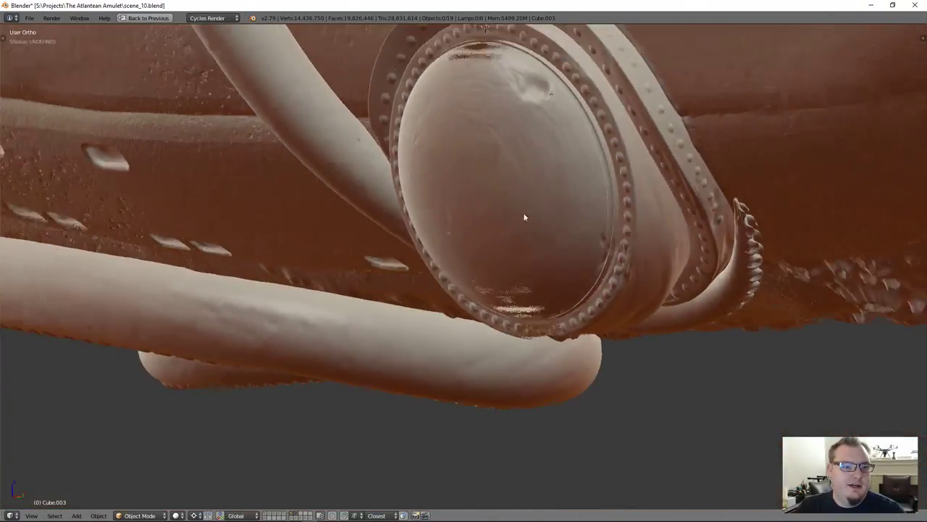
pyautogui.scroll(-2, 514, 267)
pyautogui.scroll(-2, 515, 266)
pyautogui.moveTo(514, 266); pyautogui.dragTo(610, 266, button='middle')
pyautogui.scroll(2, 563, 303)
pyautogui.scroll(2, 621, 228)
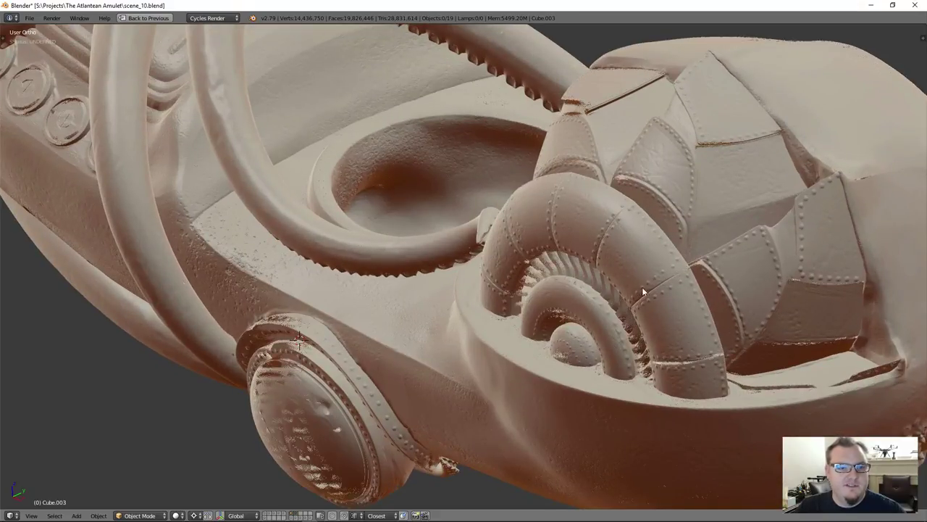
pyautogui.moveTo(529, 230); pyautogui.dragTo(537, 230, button='middle')
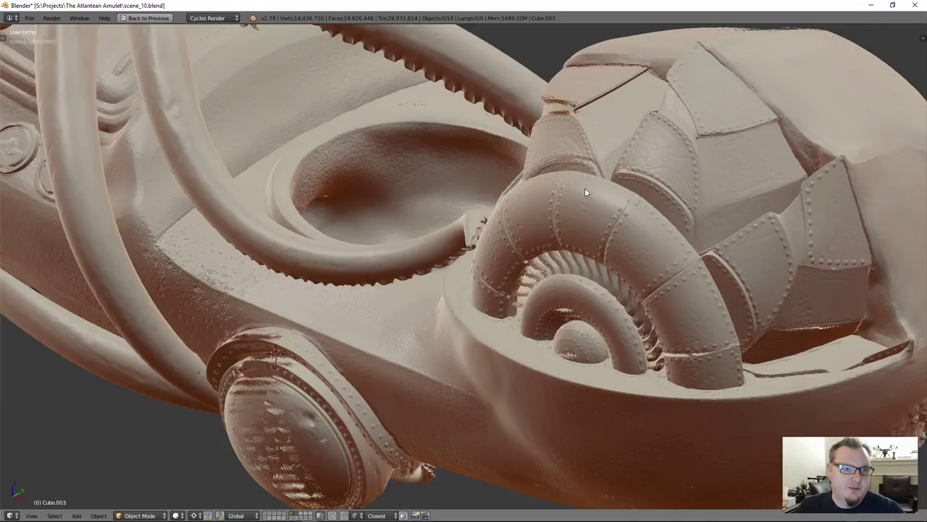
pyautogui.scroll(-3, 529, 208)
pyautogui.moveTo(546, 235); pyautogui.dragTo(502, 240, button='middle')
pyautogui.scroll(5, 539, 293)
pyautogui.scroll(4, 503, 240)
pyautogui.moveTo(498, 271); pyautogui.dragTo(427, 218, button='middle')
pyautogui.scroll(5, 395, 223)
pyautogui.moveTo(349, 232); pyautogui.dragTo(480, 301, button='middle')
pyautogui.scroll(-4, 444, 190)
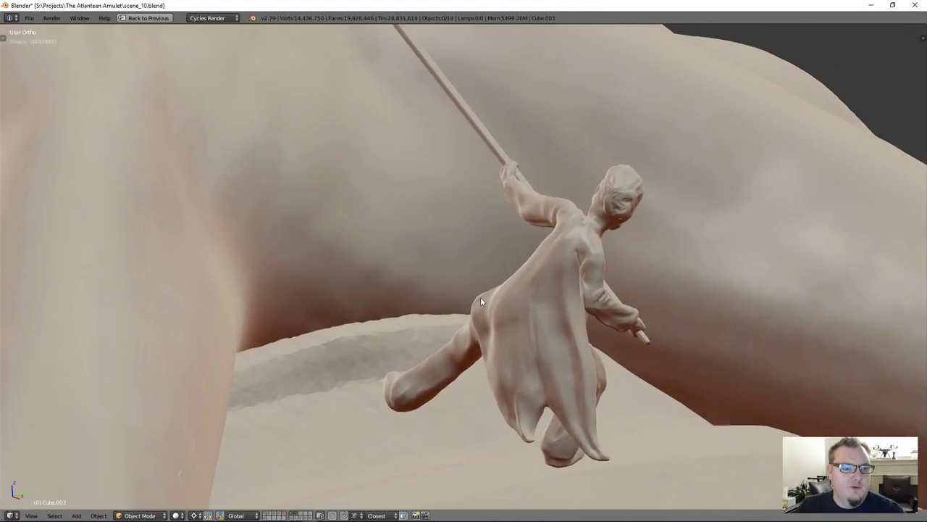
pyautogui.moveTo(464, 209); pyautogui.dragTo(267, 191, button='middle')
pyautogui.scroll(-3, 496, 220)
pyautogui.scroll(-2, 379, 178)
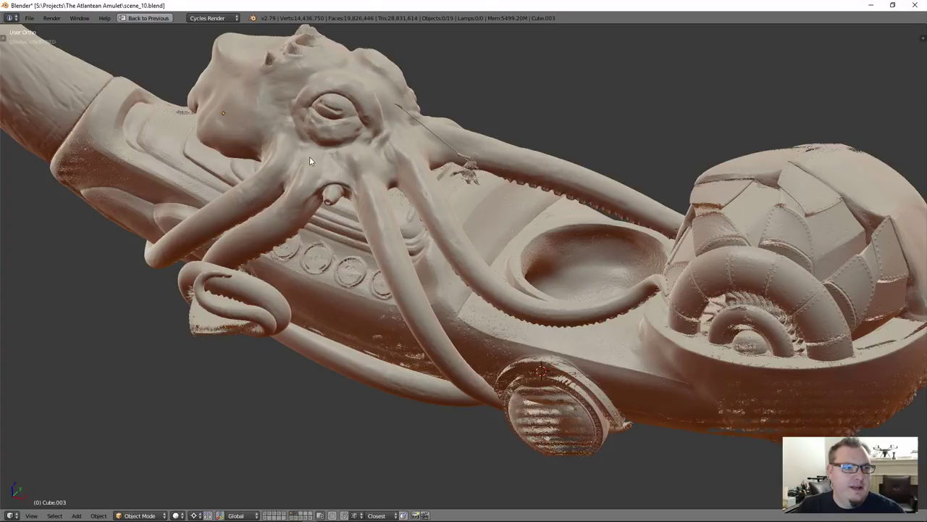
pyautogui.moveTo(345, 156); pyautogui.dragTo(485, 231, button='middle')
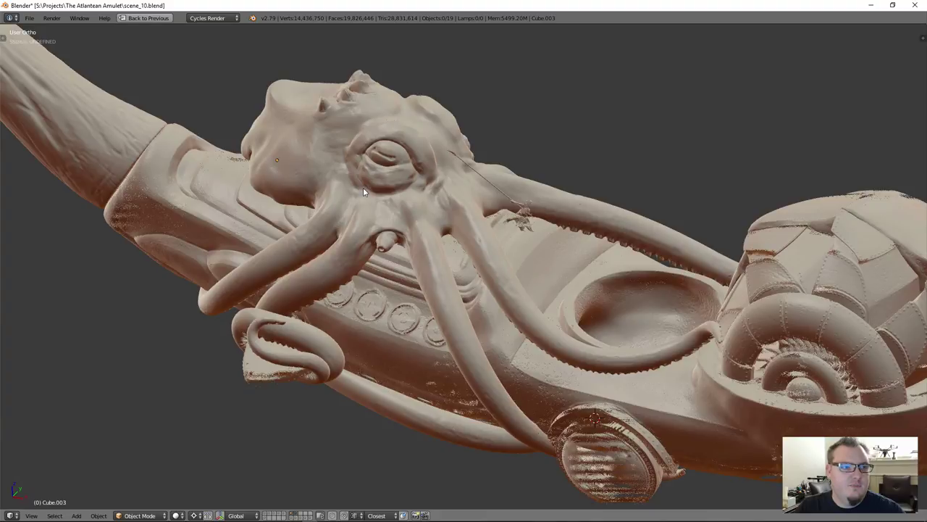
pyautogui.moveTo(360, 170); pyautogui.dragTo(473, 224, button='middle')
pyautogui.scroll(8, 476, 190)
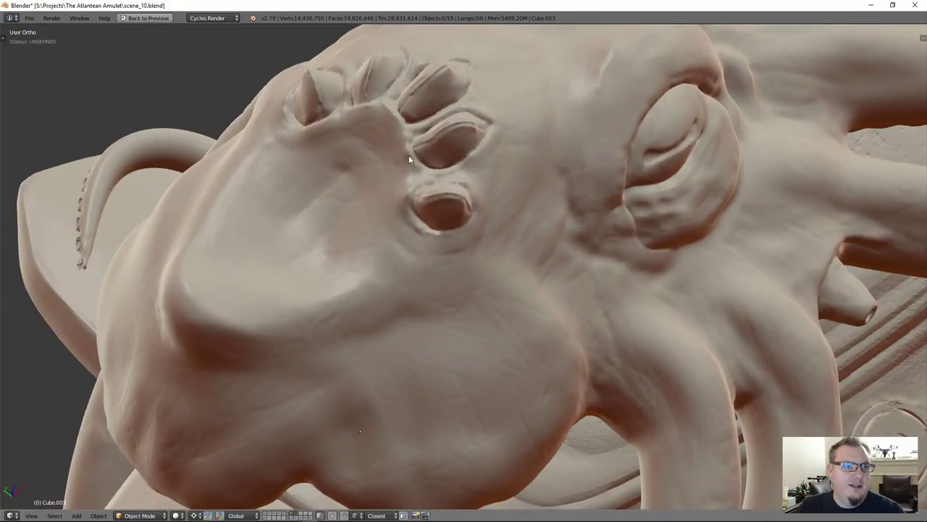
pyautogui.scroll(-4, 411, 158)
pyautogui.moveTo(415, 162); pyautogui.dragTo(406, 112, button='middle')
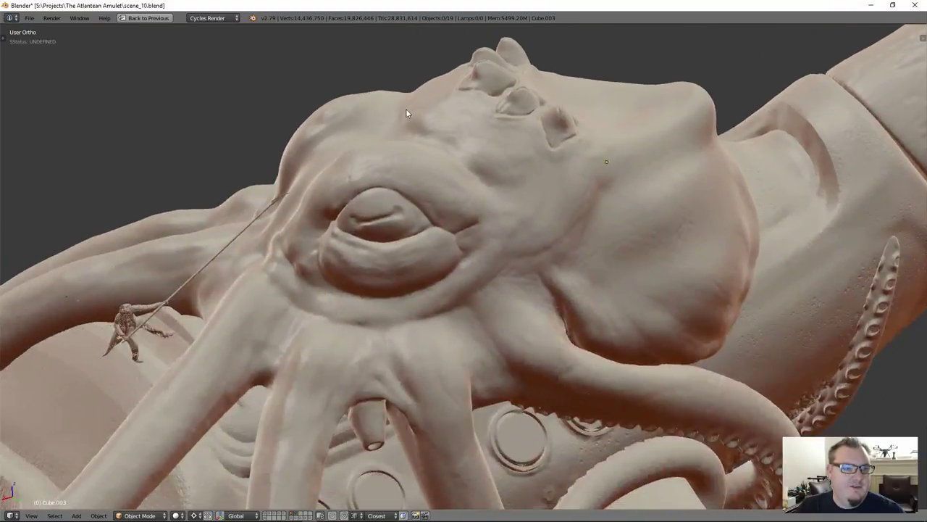
pyautogui.scroll(-2, 496, 198)
pyautogui.scroll(-3, 542, 173)
pyautogui.moveTo(604, 219); pyautogui.dragTo(516, 209, button='middle')
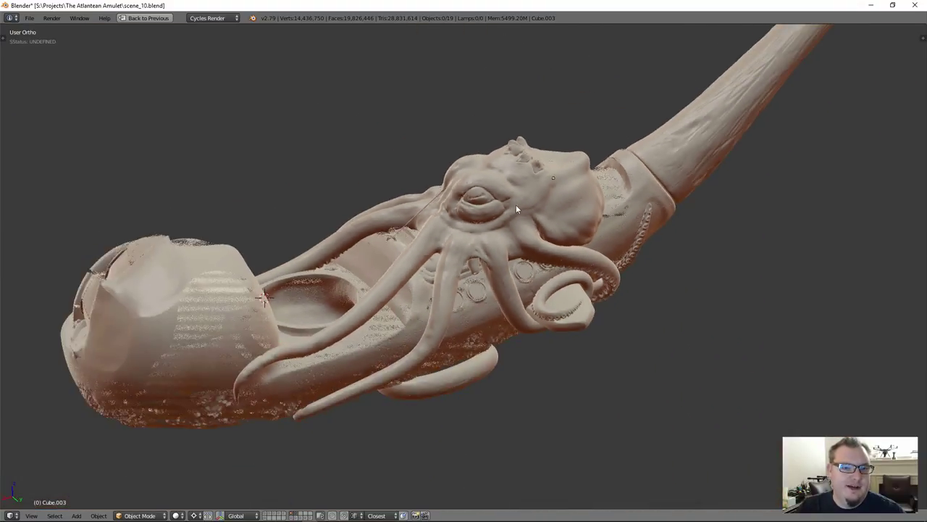
pyautogui.scroll(-1, 515, 209)
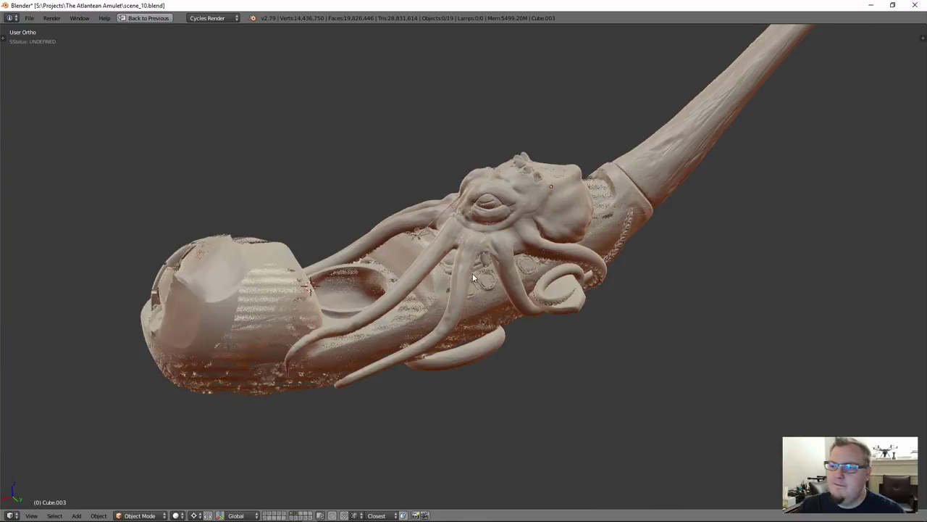
pyautogui.moveTo(473, 273)
pyautogui.mouseDown(button='middle')
pyautogui.moveTo(475, 246)
pyautogui.moveTo(463, 275)
pyautogui.mouseUp(button='middle')
pyautogui.scroll(4, 435, 329)
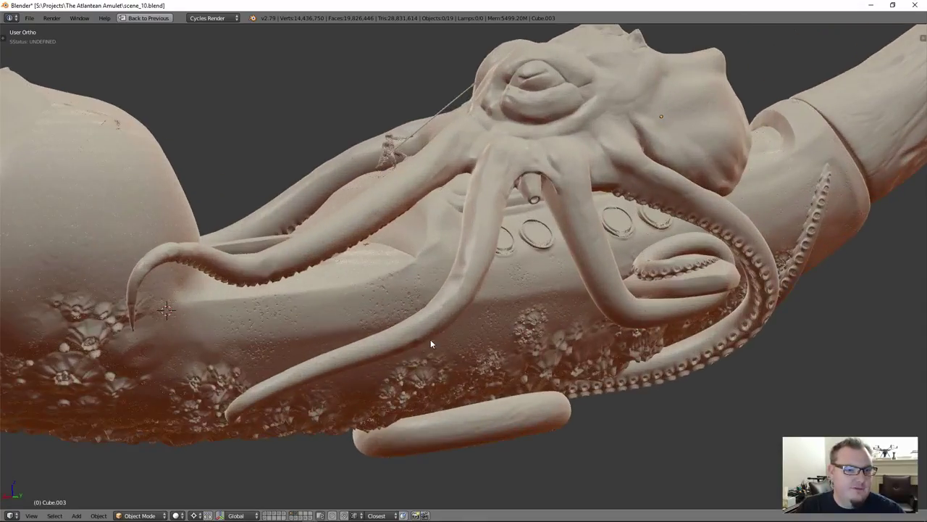
pyautogui.moveTo(430, 341); pyautogui.dragTo(520, 310, button='middle')
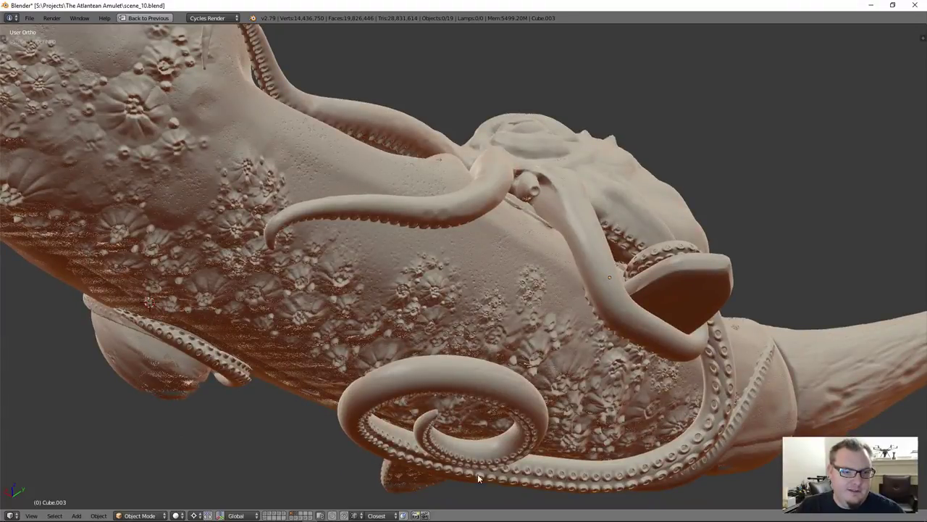
pyautogui.moveTo(468, 403); pyautogui.dragTo(541, 352, button='middle')
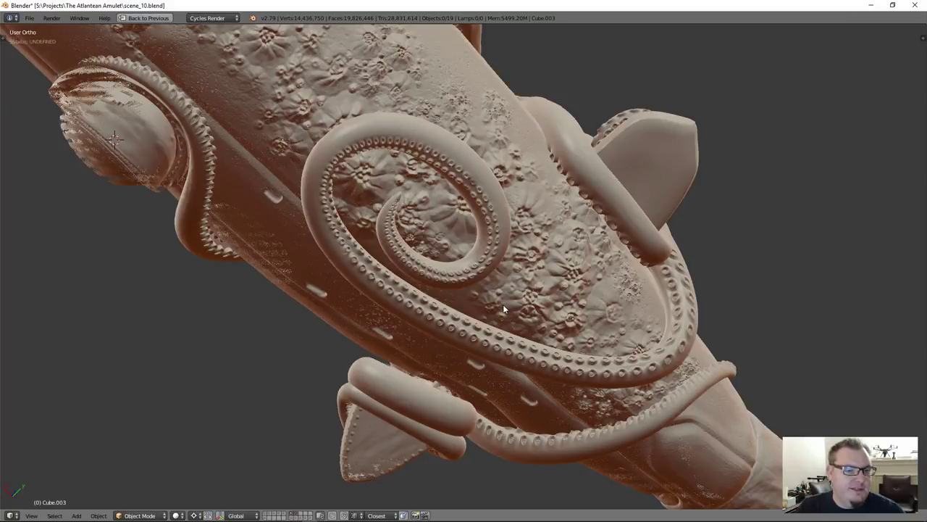
pyautogui.moveTo(738, 287); pyautogui.dragTo(458, 294, button='middle')
pyautogui.scroll(-6, 459, 294)
pyautogui.moveTo(521, 289); pyautogui.dragTo(497, 338, button='middle')
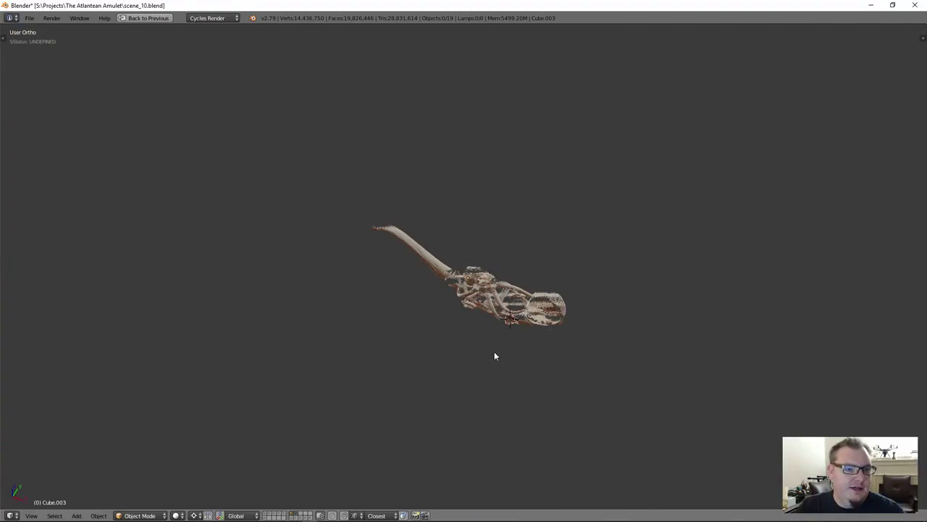
pyautogui.scroll(6, 478, 297)
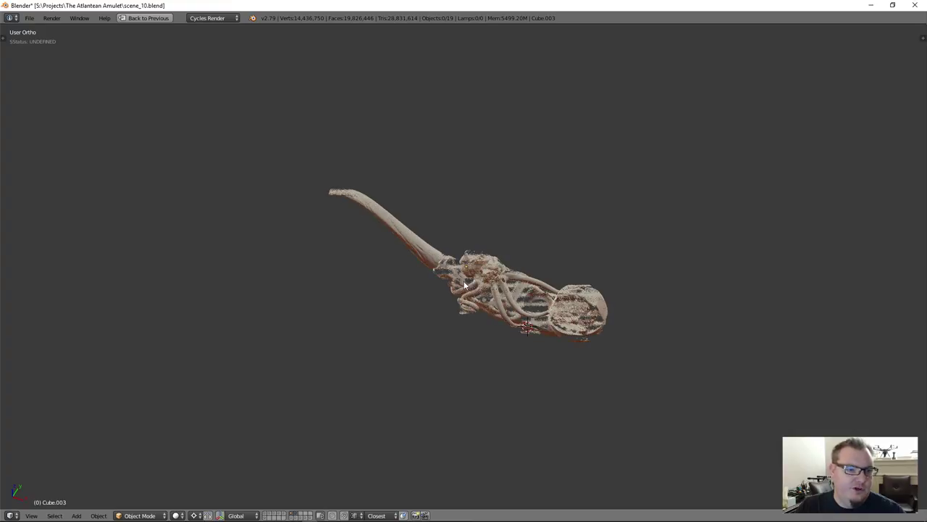
pyautogui.scroll(8, 476, 292)
pyautogui.moveTo(488, 321); pyautogui.dragTo(395, 285, button='middle')
pyautogui.scroll(-2, 405, 390)
pyautogui.scroll(5, 438, 281)
pyautogui.scroll(1, 442, 239)
pyautogui.moveTo(357, 308); pyautogui.dragTo(193, 263, button='middle')
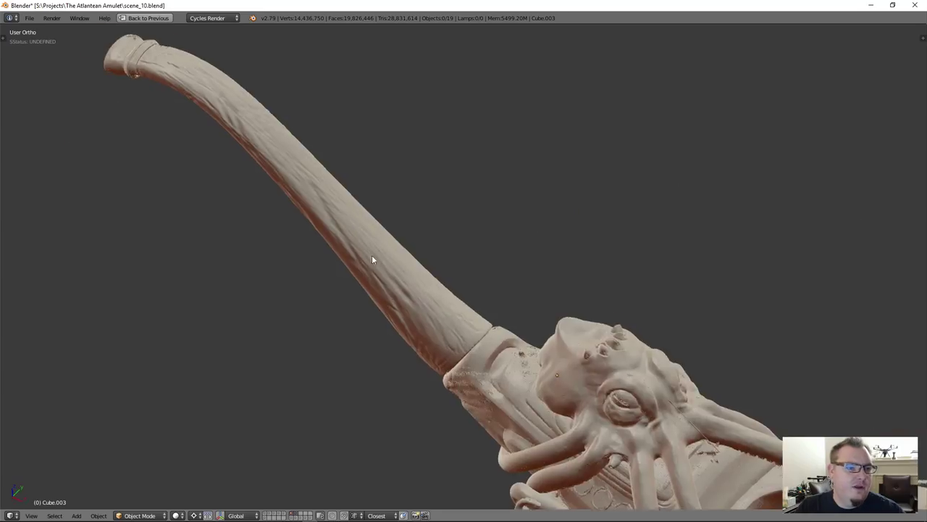
pyautogui.moveTo(372, 257); pyautogui.dragTo(428, 305, button='middle')
pyautogui.scroll(-5, 280, 197)
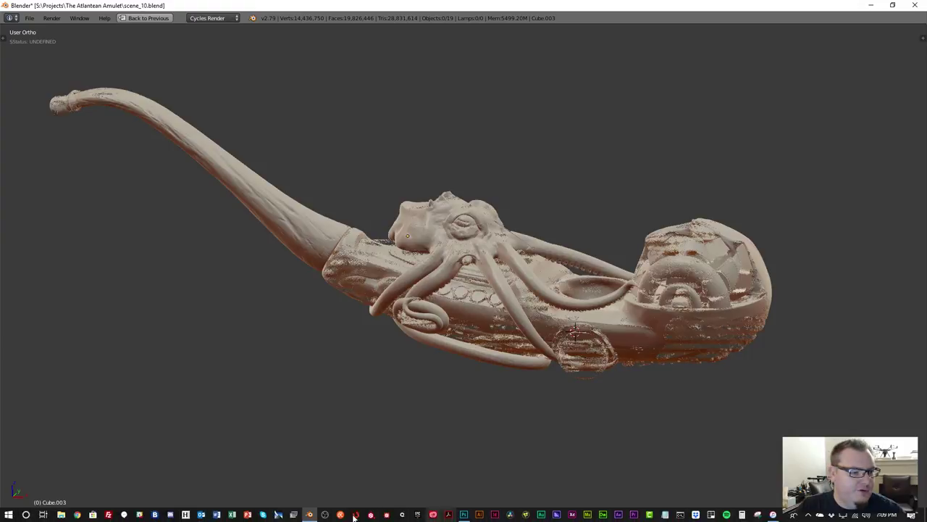
# Step: View the Pipe_WIP_20.png render in Photos, zoom in and back out, then close it
pyautogui.click(59, 512)
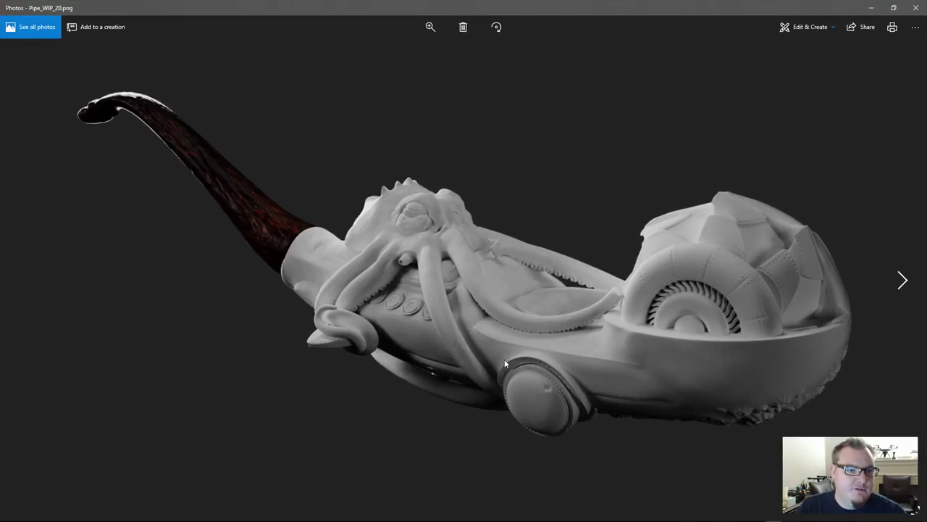
pyautogui.scroll(3, 558, 407)
pyautogui.scroll(-3, 543, 439)
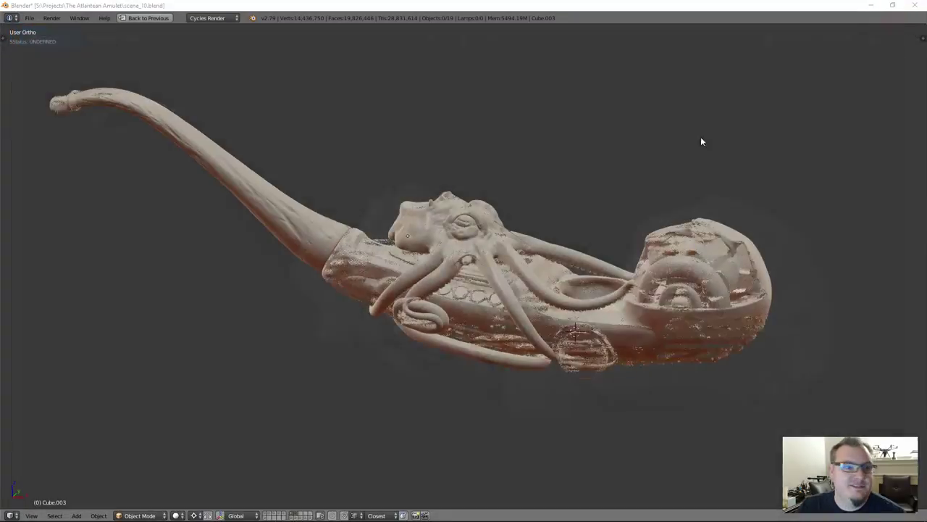
pyautogui.click(916, 7)
pyautogui.moveTo(502, 219); pyautogui.dragTo(482, 279, button='middle')
pyautogui.scroll(2, 441, 291)
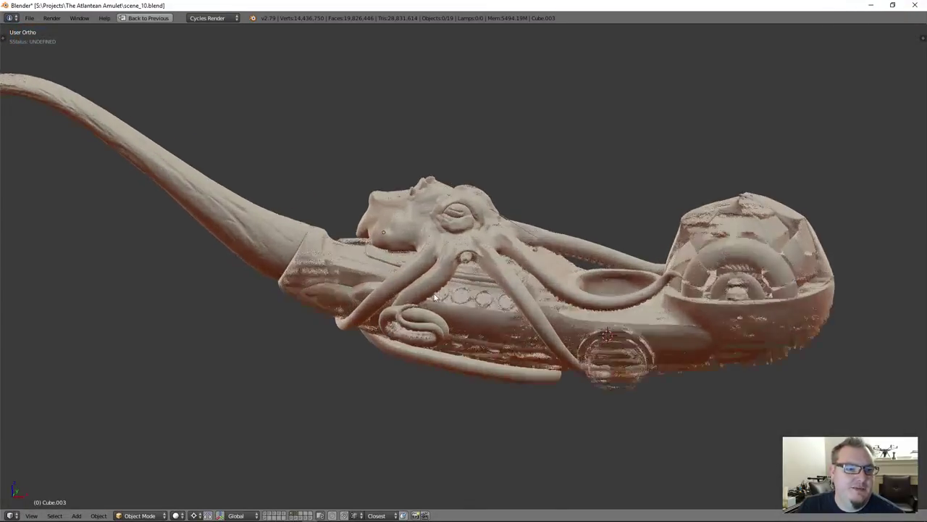
pyautogui.scroll(8, 440, 291)
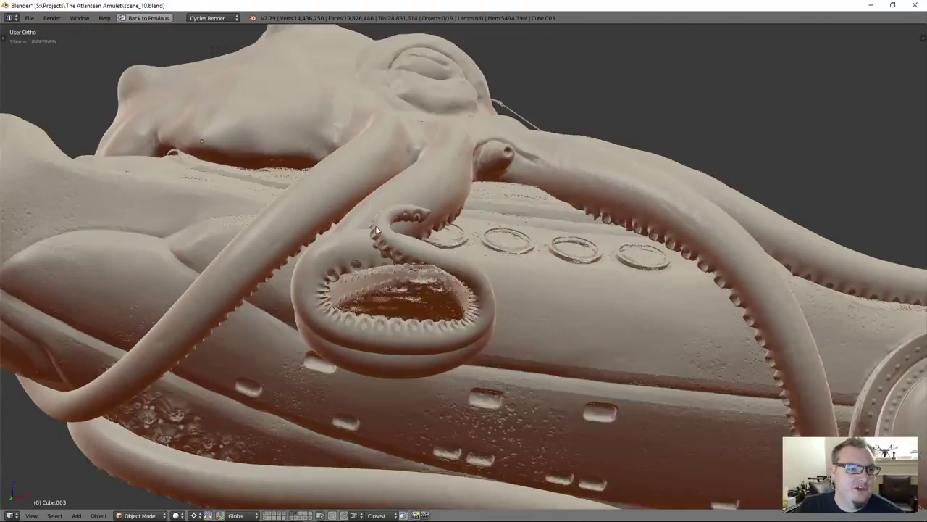
pyautogui.moveTo(375, 226); pyautogui.dragTo(473, 171, button='middle')
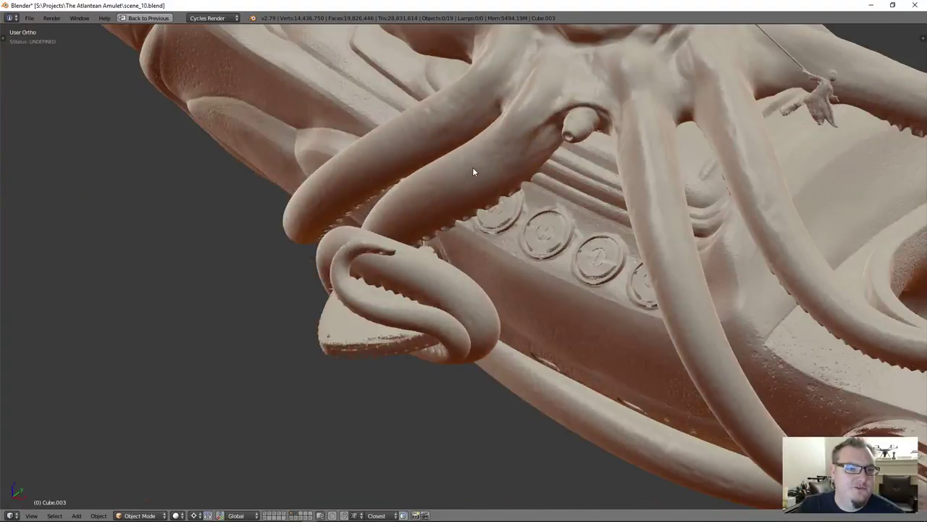
pyautogui.scroll(-4, 431, 223)
pyautogui.moveTo(431, 223); pyautogui.dragTo(628, 246, button='middle')
pyautogui.scroll(5, 403, 255)
pyautogui.moveTo(401, 252); pyautogui.dragTo(404, 373, button='middle')
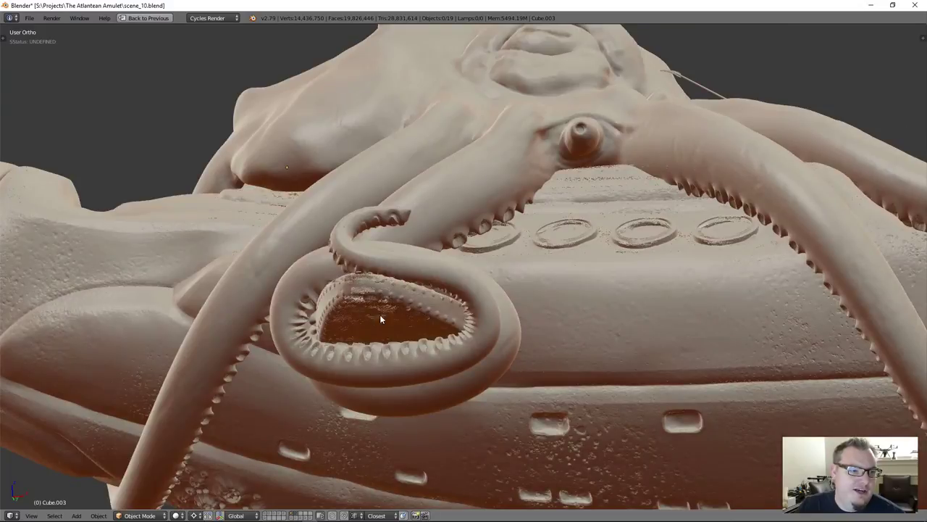
pyautogui.scroll(-3, 380, 314)
pyautogui.moveTo(391, 325); pyautogui.dragTo(328, 328, button='middle')
pyautogui.scroll(3, 476, 249)
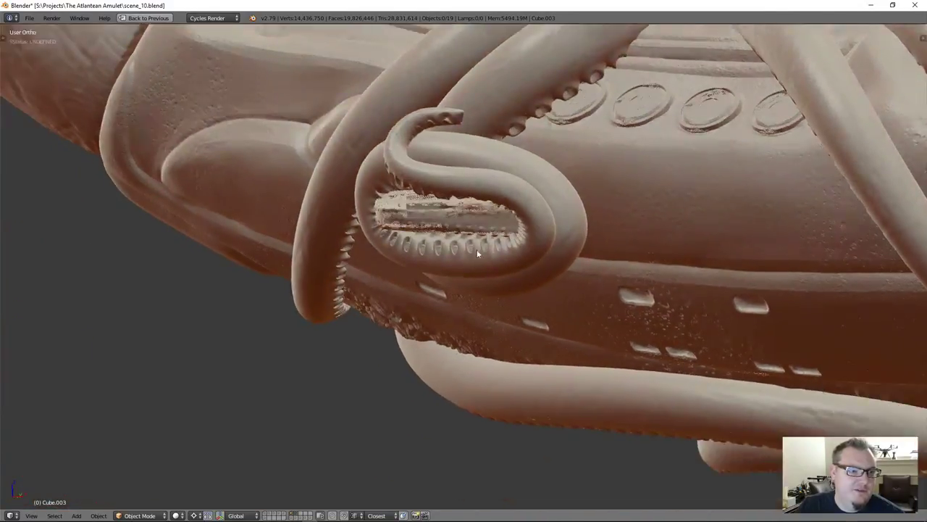
pyautogui.moveTo(476, 249); pyautogui.dragTo(388, 208, button='middle')
pyautogui.scroll(3, 361, 195)
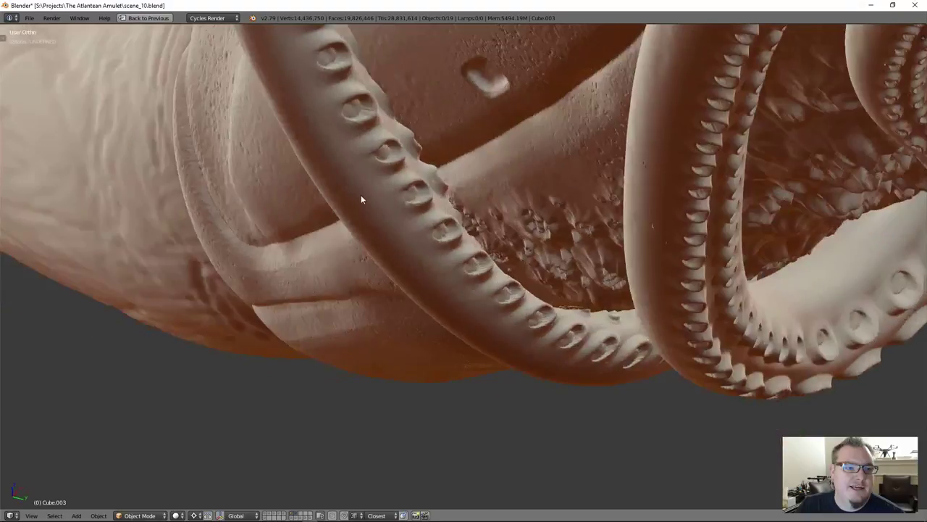
pyautogui.scroll(-3, 361, 195)
pyautogui.moveTo(341, 168); pyautogui.dragTo(386, 250, button='middle')
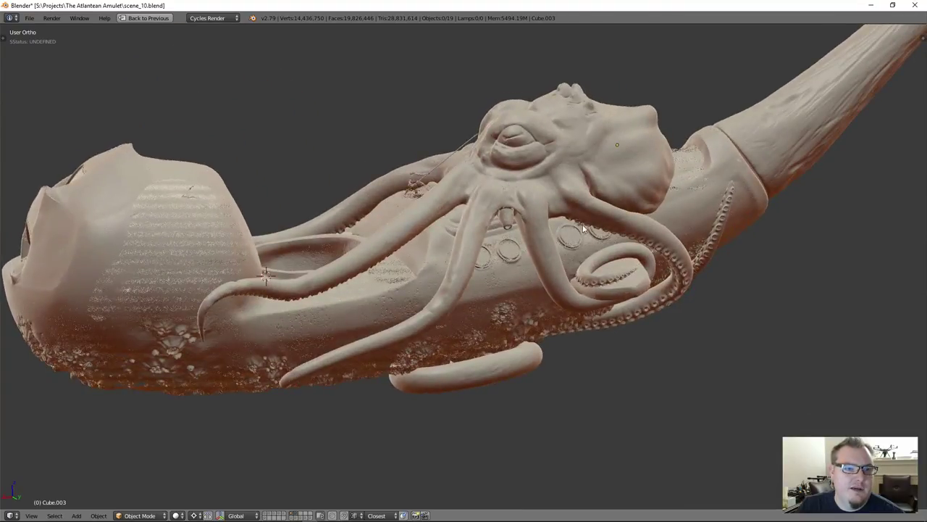
pyautogui.moveTo(471, 263); pyautogui.dragTo(433, 203, button='middle')
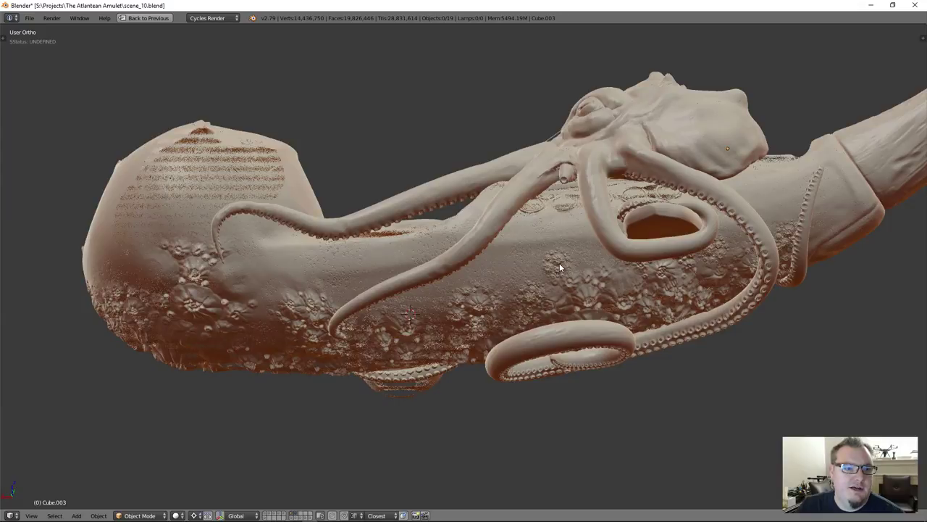
pyautogui.moveTo(435, 265); pyautogui.dragTo(435, 210, button='middle')
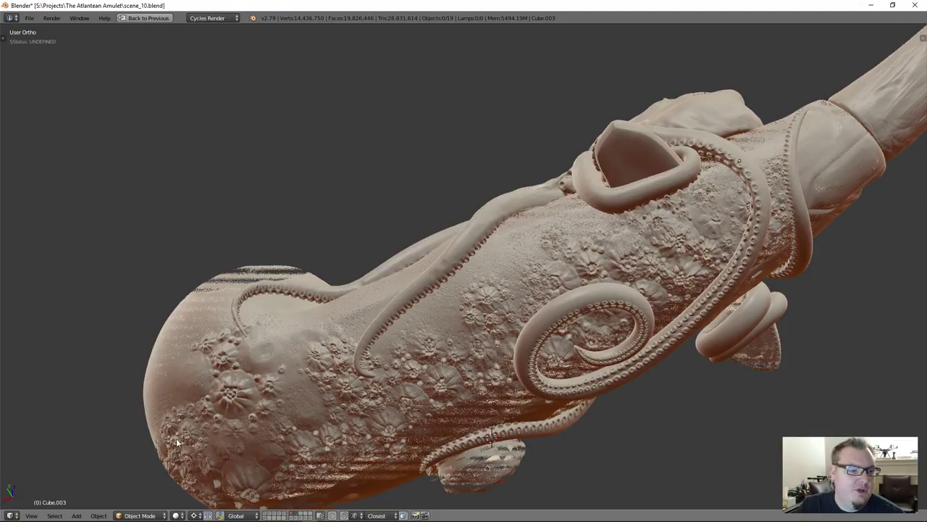
pyautogui.moveTo(326, 326); pyautogui.dragTo(474, 181, button='middle')
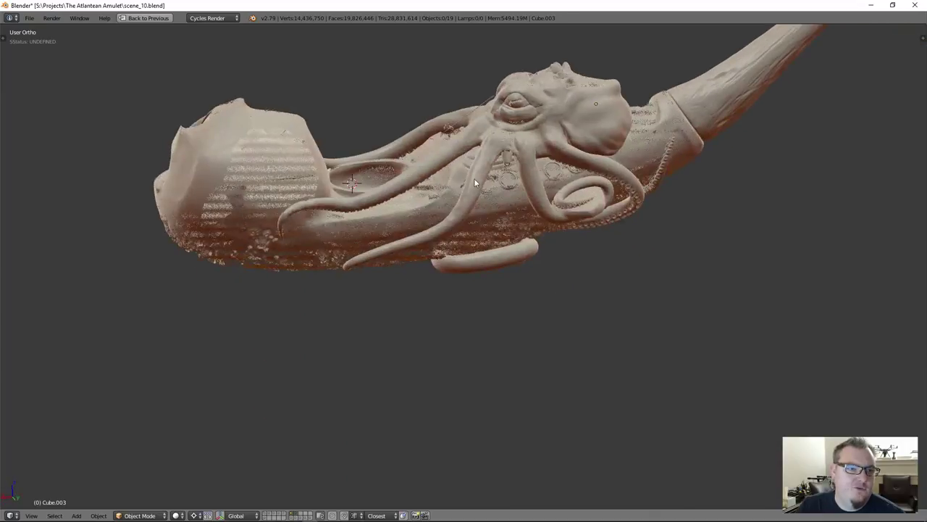
pyautogui.scroll(5, 567, 285)
pyautogui.moveTo(532, 241); pyautogui.dragTo(538, 250, button='middle')
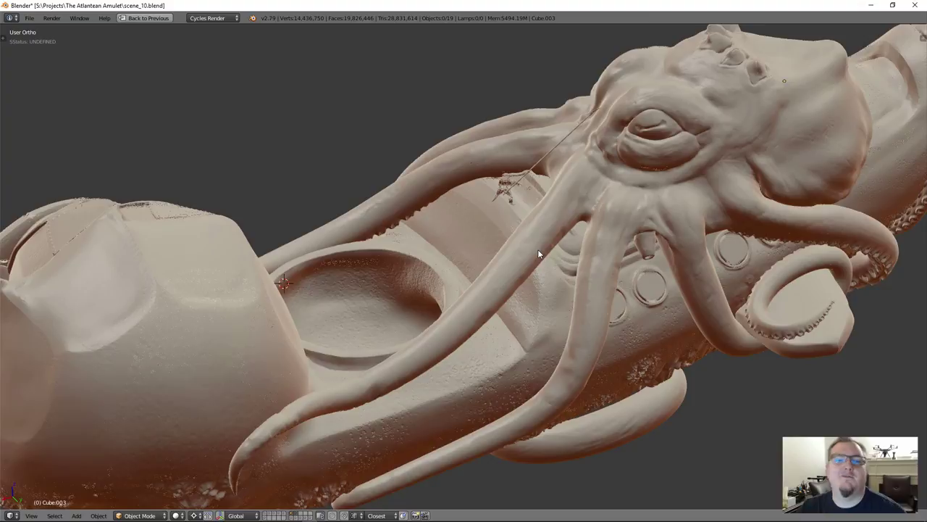
pyautogui.scroll(-4, 537, 250)
pyautogui.moveTo(497, 275); pyautogui.dragTo(420, 235, button='middle')
pyautogui.scroll(-2, 472, 234)
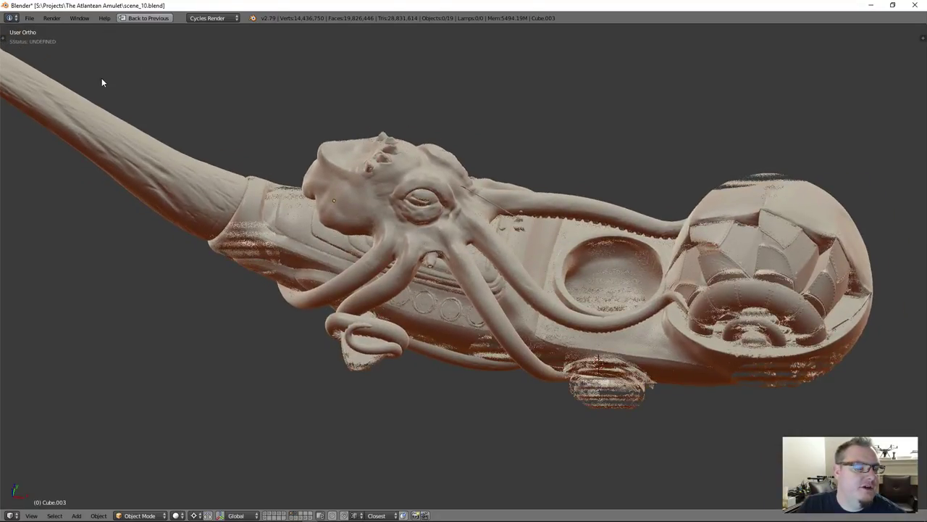
pyautogui.hotkey('ctrl', 's')
# Step: Save over the pipe file and reload the start-up file as a fresh scene
pyautogui.press('Return')
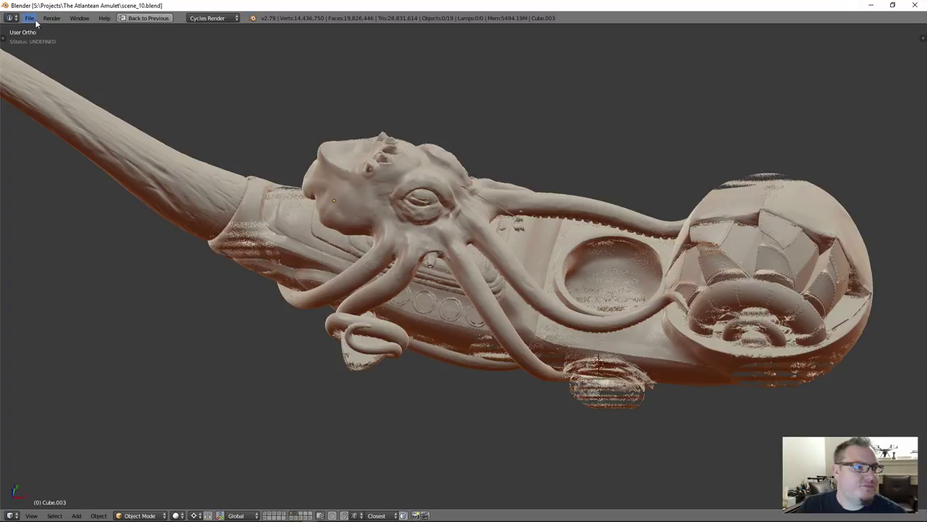
pyautogui.click(29, 18)
pyautogui.click(40, 31)
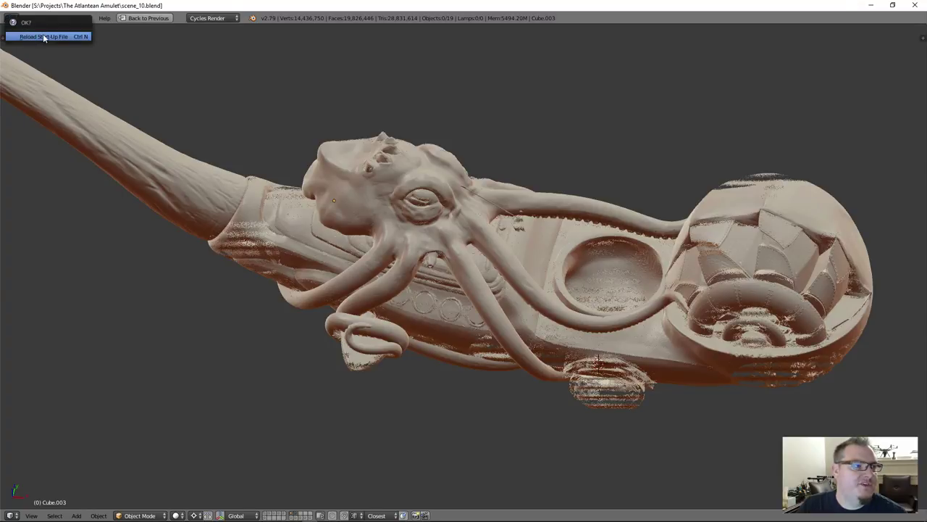
pyautogui.click(44, 37)
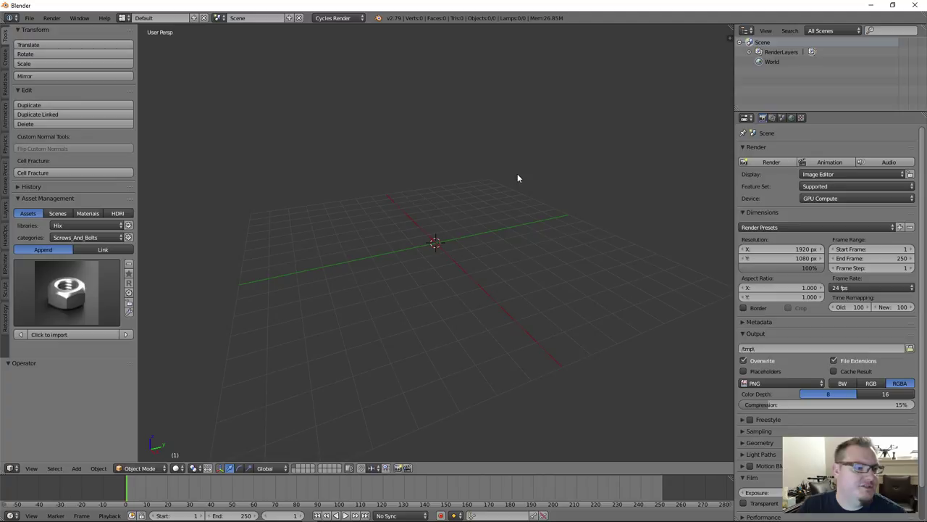
# Step: Switch the empty scene to an orthographic top view and begin adding a new object
pyautogui.moveTo(420, 232); pyautogui.dragTo(407, 283, button='middle')
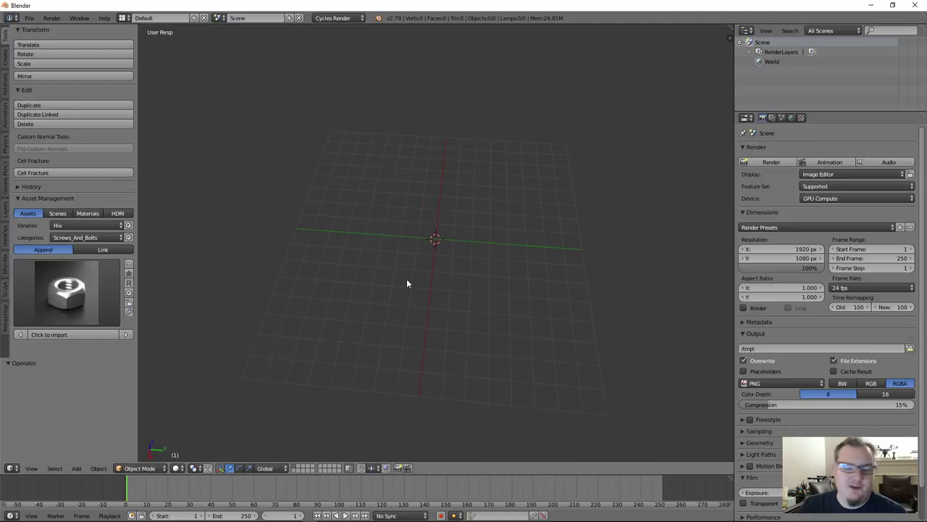
pyautogui.press('KP_7')
pyautogui.press('KP_5')
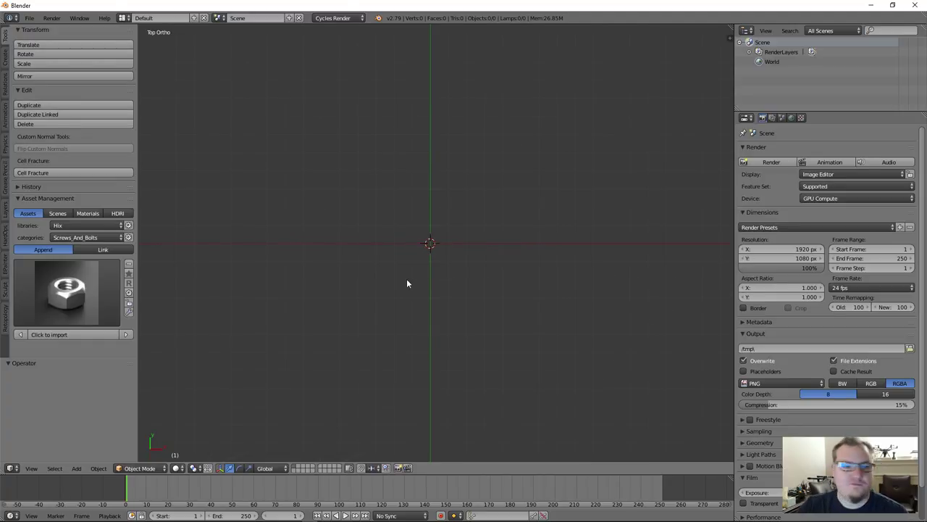
pyautogui.hotkey('shift', 'a')
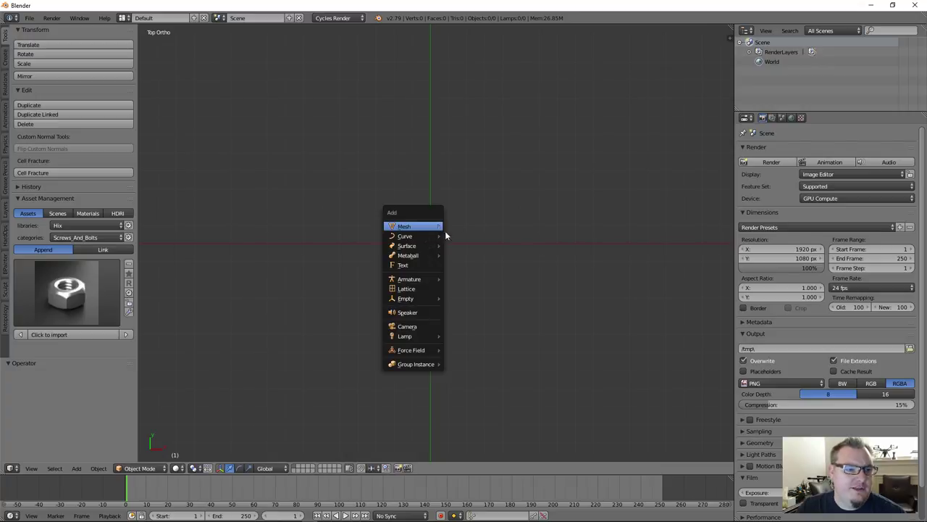
# Step: Add a Bezier curve at the origin and, in Edit Mode, rotate its left point's handles 45°
pyautogui.moveTo(425, 236)
pyautogui.click(461, 236)
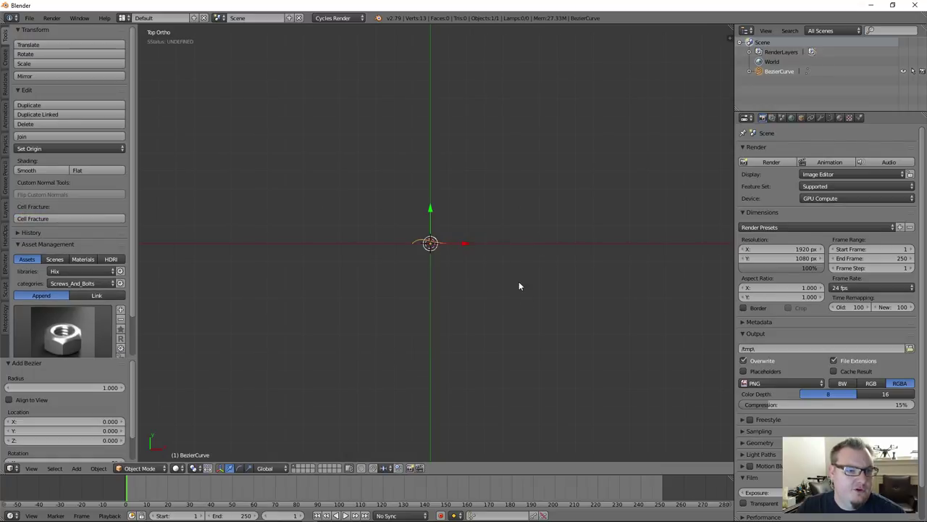
pyautogui.press('Tab')
pyautogui.rightClick(450, 239)
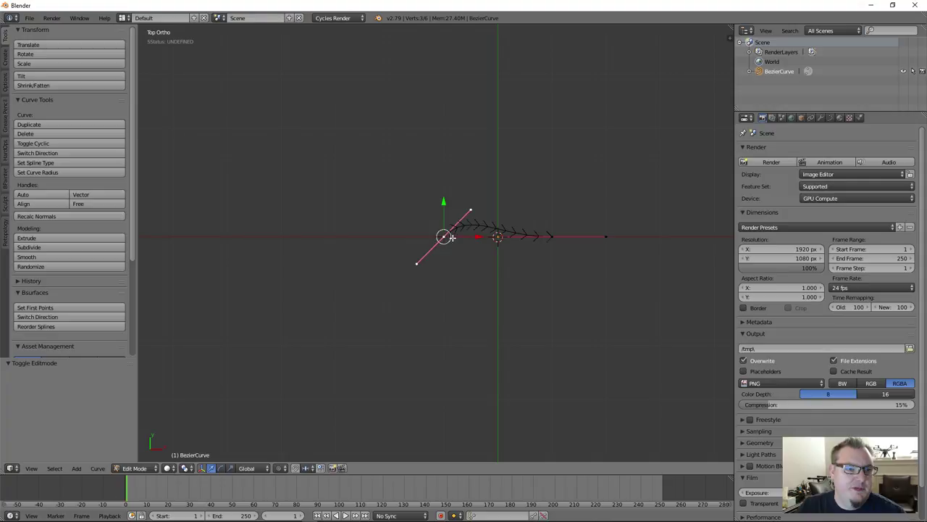
pyautogui.press('r')
pyautogui.press('4')
pyautogui.press('5')
pyautogui.press('Return')
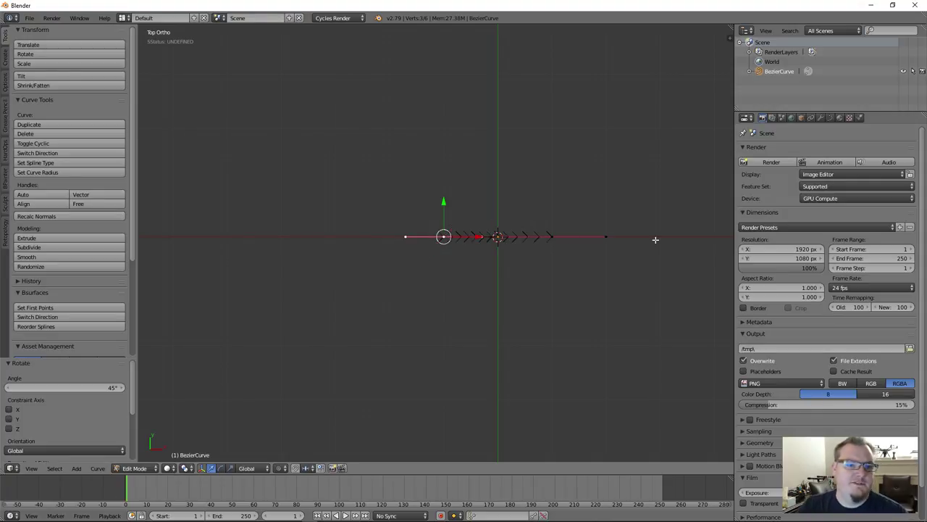
# Step: Move the curve's right control point 2.792 along X
pyautogui.rightClick(564, 241)
pyautogui.keyDown('shift'); pyautogui.moveTo(566, 244); pyautogui.dragTo(434, 245, button='middle'); pyautogui.keyUp('shift')
pyautogui.press('g')
pyautogui.press('x')
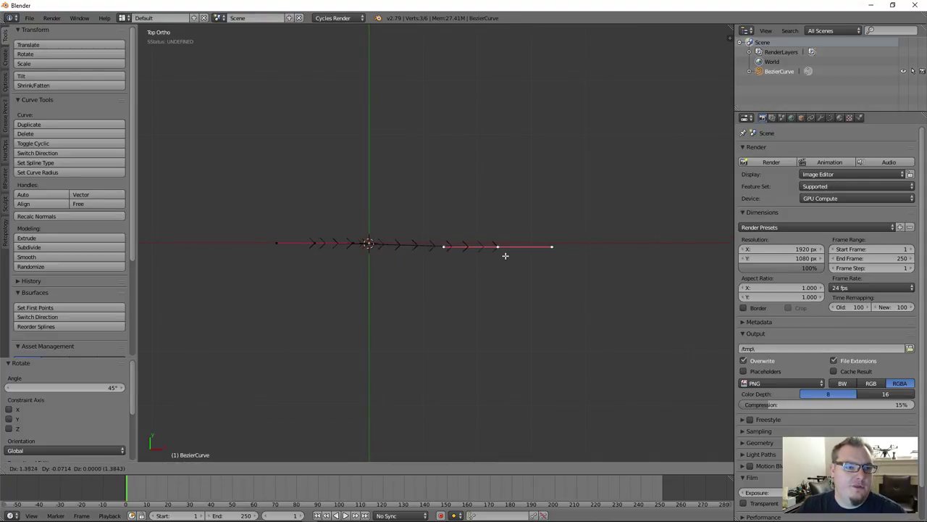
pyautogui.click(578, 259)
pyautogui.moveTo(578, 259); pyautogui.dragTo(454, 196, button='middle')
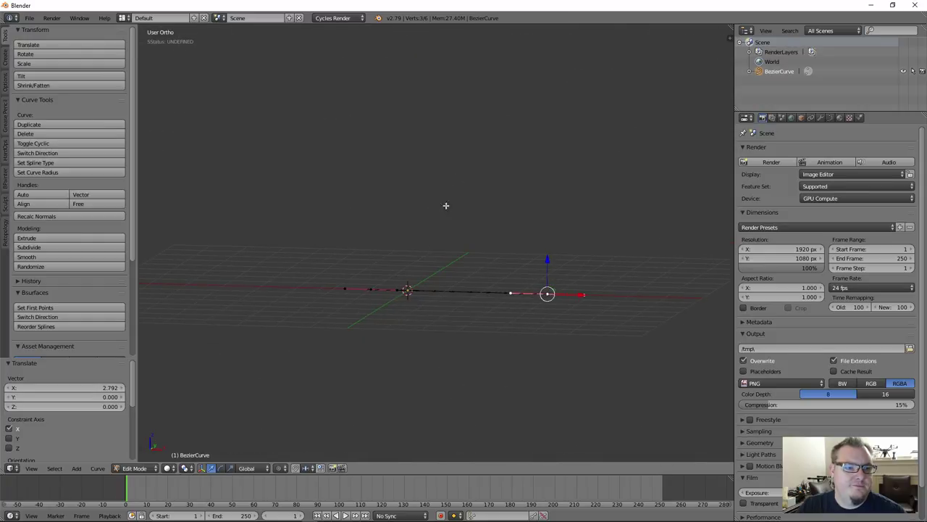
# Step: Hide the floor grid and the red X and green Y axis lines in the sidebar
pyautogui.rightClick(372, 292)
pyautogui.press('n')
pyautogui.scroll(3, 663, 310)
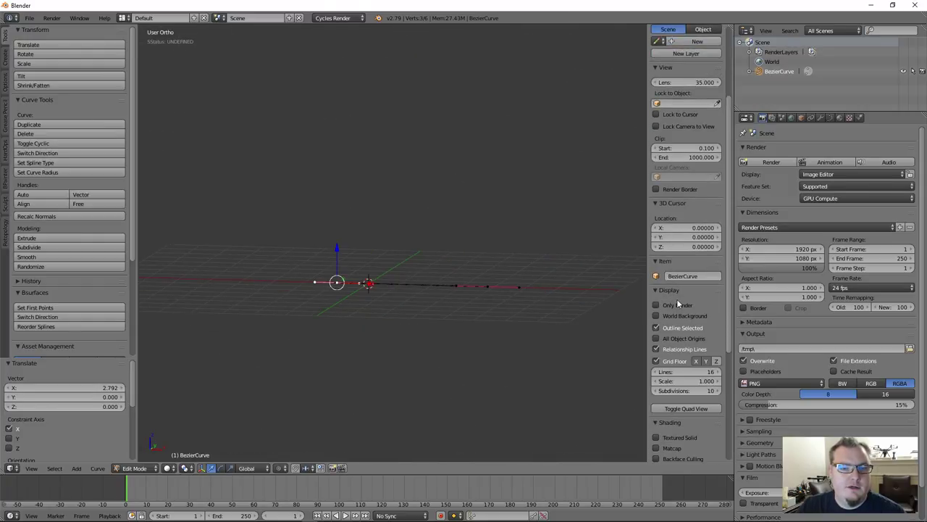
pyautogui.click(668, 361)
pyautogui.click(706, 361)
pyautogui.click(696, 361)
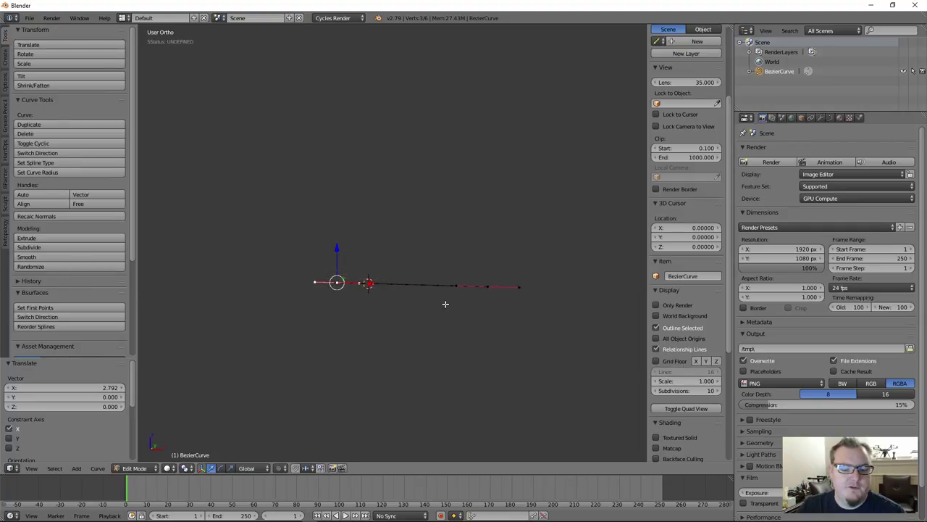
pyautogui.press('n')
# Step: Raise the left control point 0.568 along Z, then select the curve's right end point
pyautogui.scroll(3, 377, 302)
pyautogui.press('g')
pyautogui.press('z')
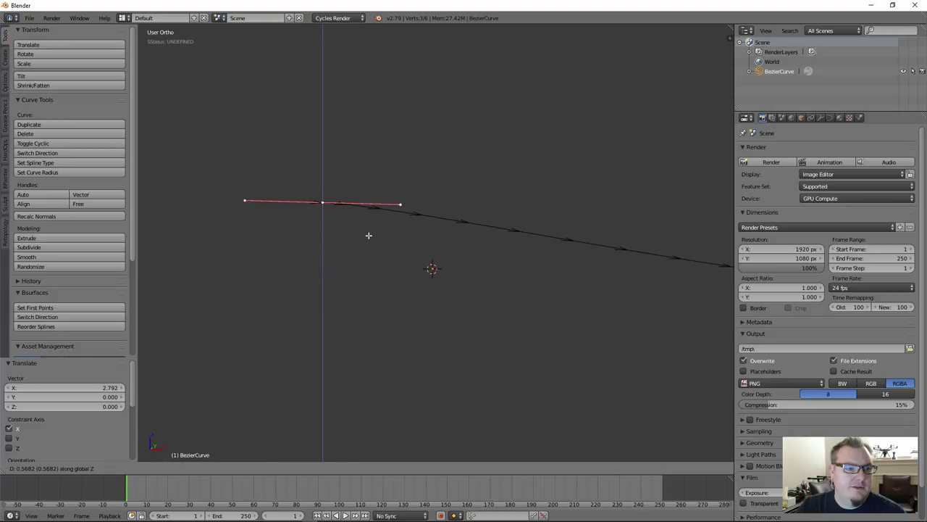
pyautogui.click(369, 234)
pyautogui.moveTo(517, 282); pyautogui.dragTo(579, 290, button='middle')
pyautogui.press('g')
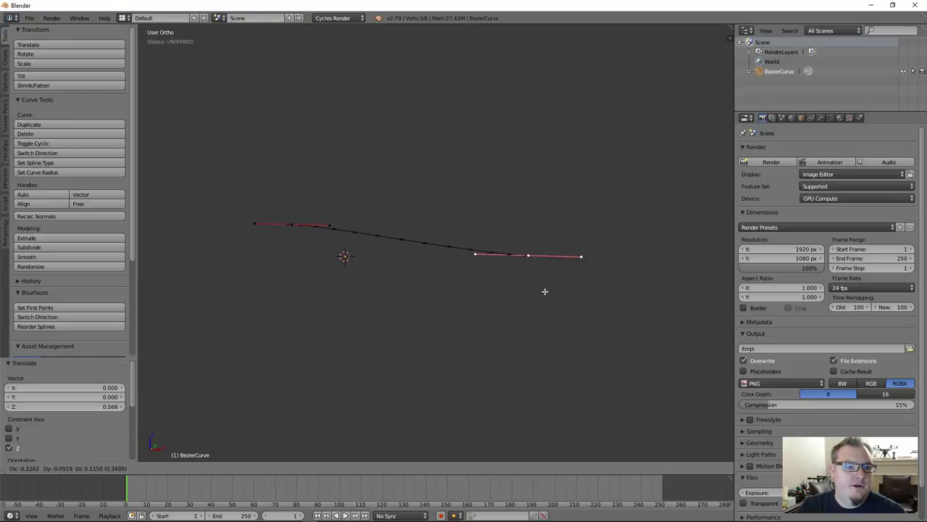
pyautogui.rightClick(545, 291)
pyautogui.press('KP_1')
# Step: Tilt the end point's handles and extrude a new point below it, flipping its handles 180°
pyautogui.press('r')
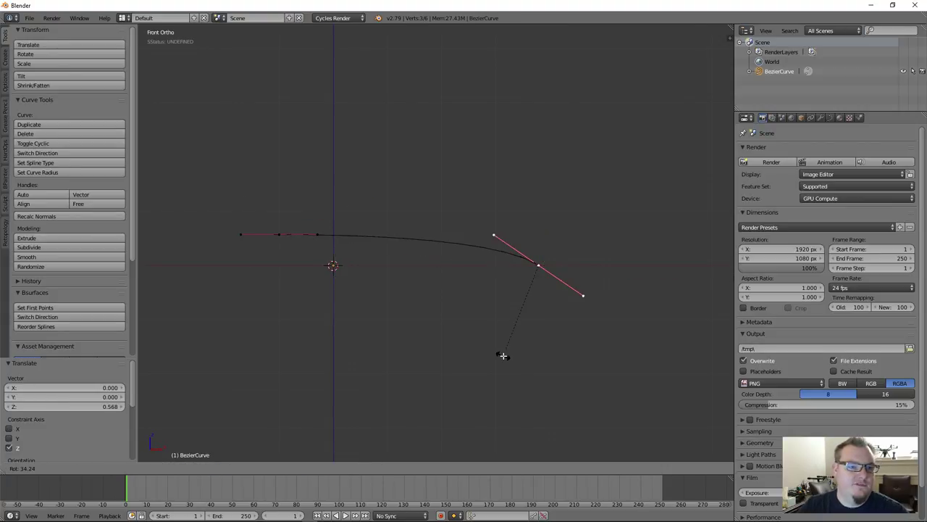
pyautogui.click(526, 306)
pyautogui.press('g')
pyautogui.click(507, 315)
pyautogui.press('e')
pyautogui.click(467, 431)
pyautogui.keyDown('shift'); pyautogui.moveTo(531, 369); pyautogui.dragTo(592, 275, button='middle'); pyautogui.keyUp('shift')
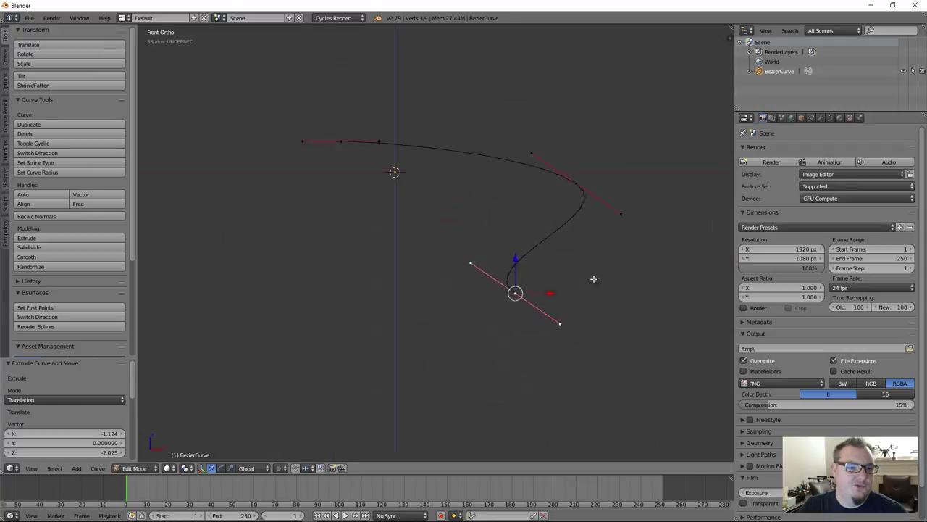
pyautogui.press('r')
pyautogui.click(486, 256)
pyautogui.press('g')
pyautogui.click(458, 298)
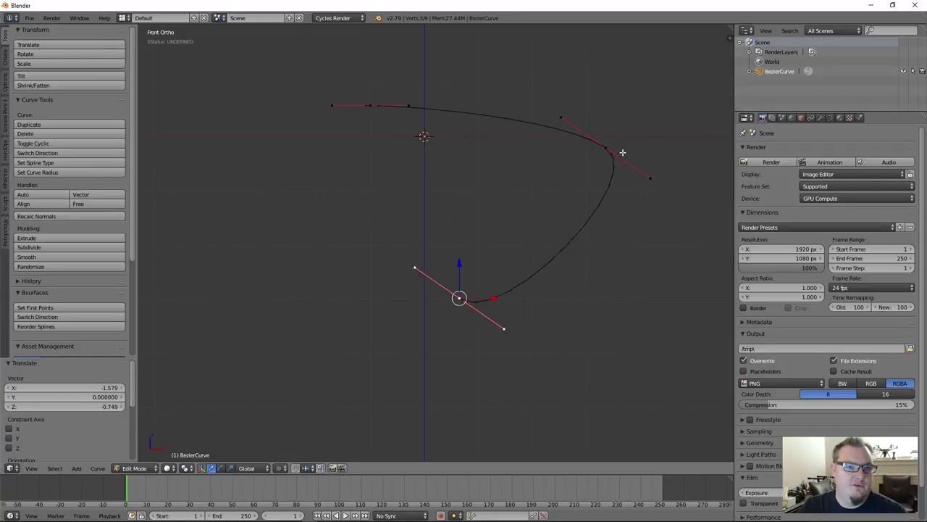
# Step: Rotate the upper-right point's handles 43.6°, lengthen them, and shift the point left and down
pyautogui.rightClick(605, 148)
pyautogui.press('r')
pyautogui.click(618, 256)
pyautogui.press('s')
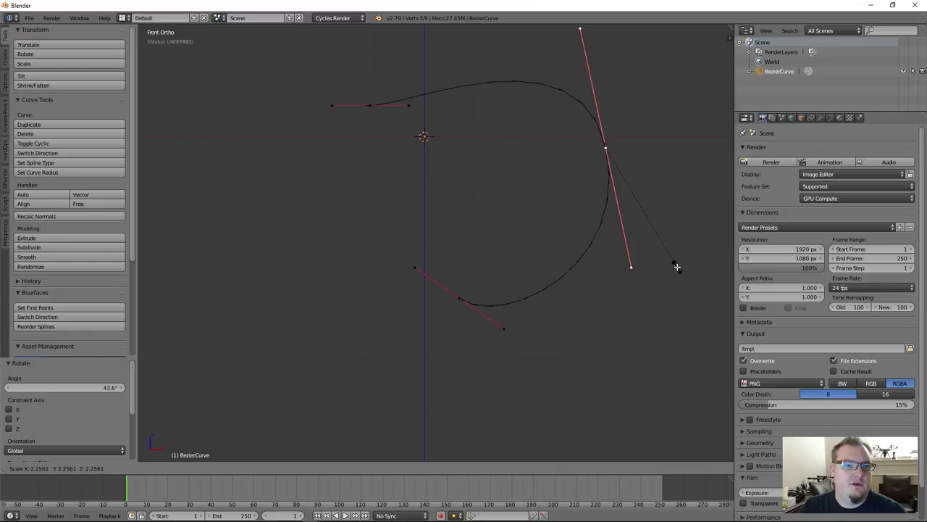
pyautogui.click(638, 206)
pyautogui.press('g')
pyautogui.click(560, 205)
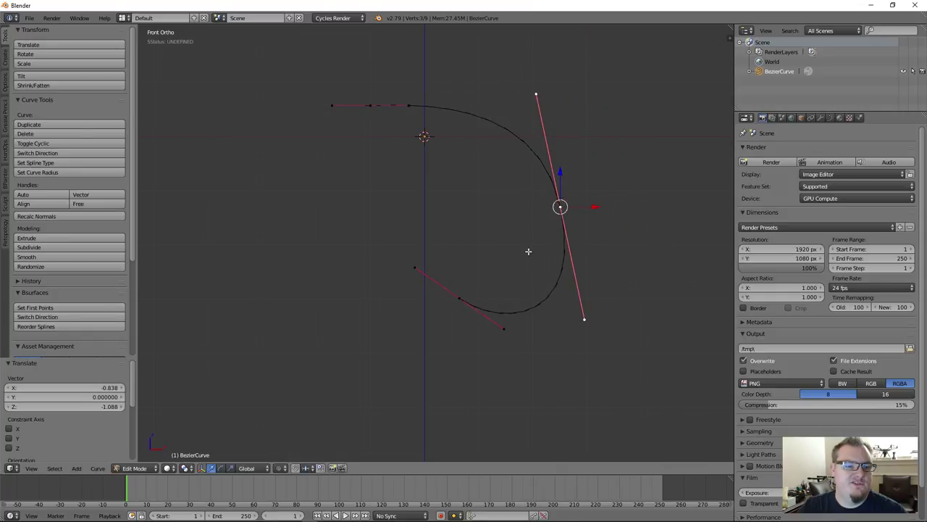
# Step: Nudge the lower-left point left and check the spiral from front and side views
pyautogui.rightClick(459, 297)
pyautogui.press('g')
pyautogui.click(442, 295)
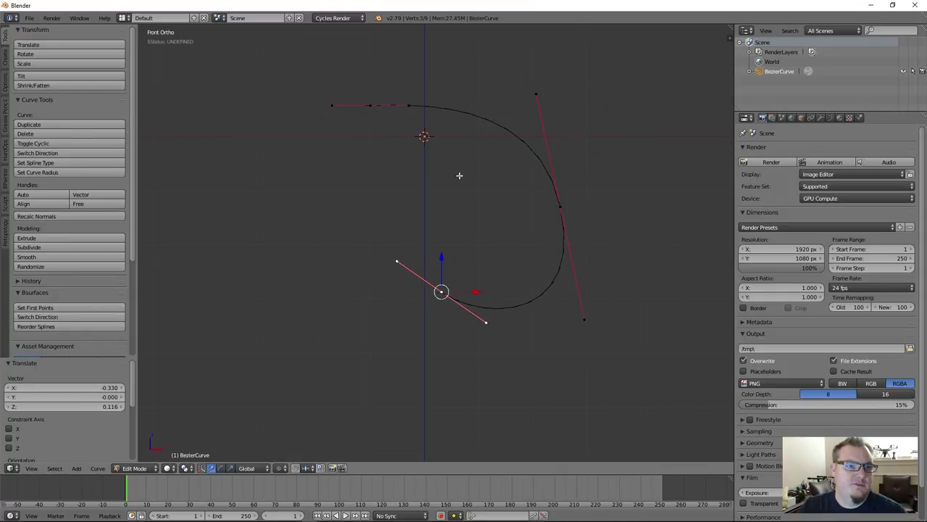
pyautogui.scroll(-1, 464, 166)
pyautogui.press('Tab')
pyautogui.moveTo(521, 214); pyautogui.dragTo(472, 242, button='middle')
pyautogui.press('KP_1')
pyautogui.press('Tab')
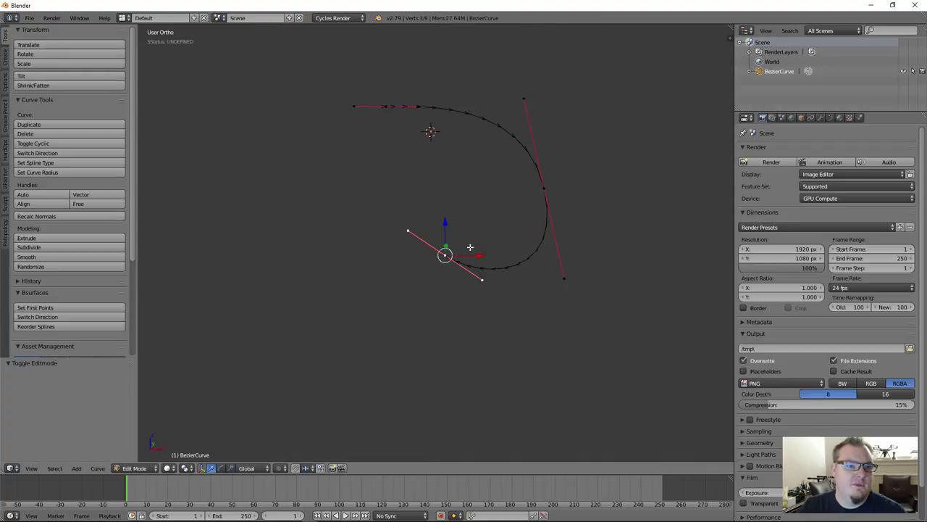
pyautogui.scroll(1, 451, 249)
pyautogui.press('KP_3')
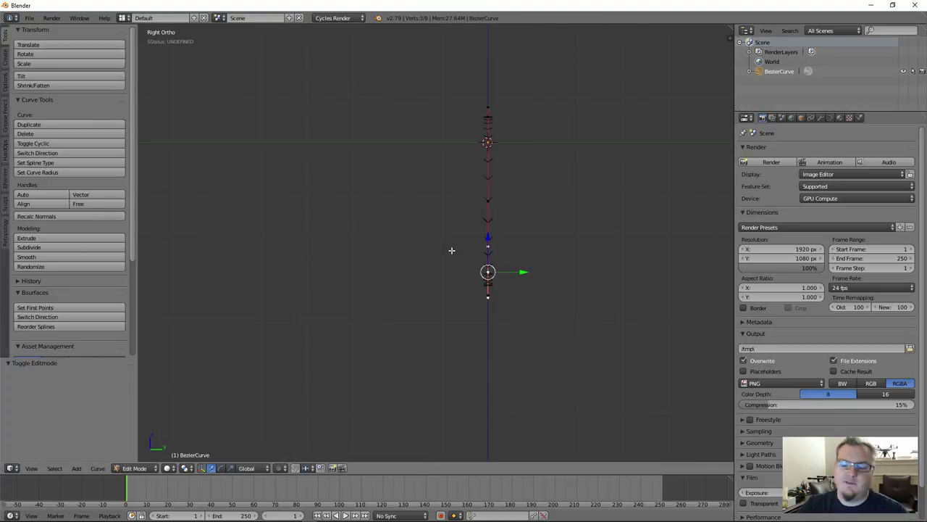
pyautogui.press('KP_1')
# Step: Rotate the point's handles 121° and tuck it inside the spiral, then show the Curve data settings
pyautogui.press('r')
pyautogui.click(439, 172)
pyautogui.press('g')
pyautogui.click(451, 219)
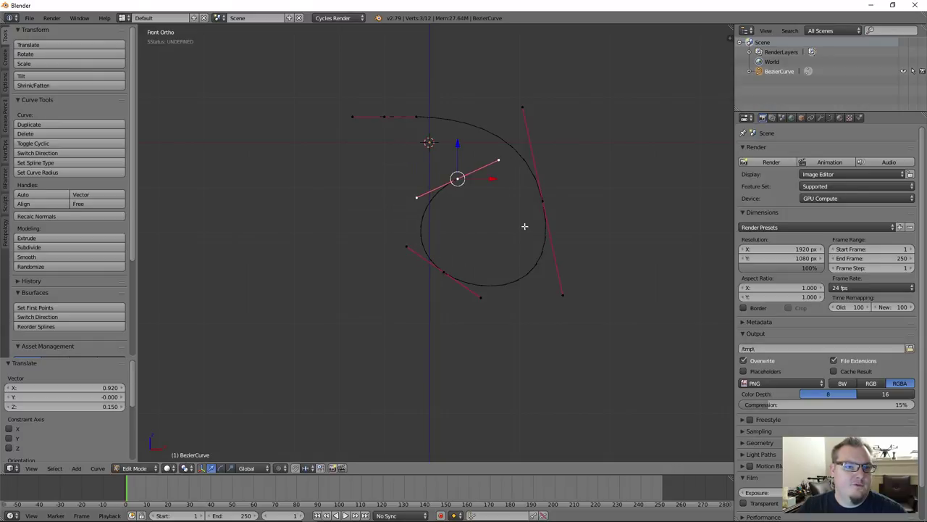
pyautogui.press('Tab')
pyautogui.scroll(-1, 489, 216)
pyautogui.click(830, 117)
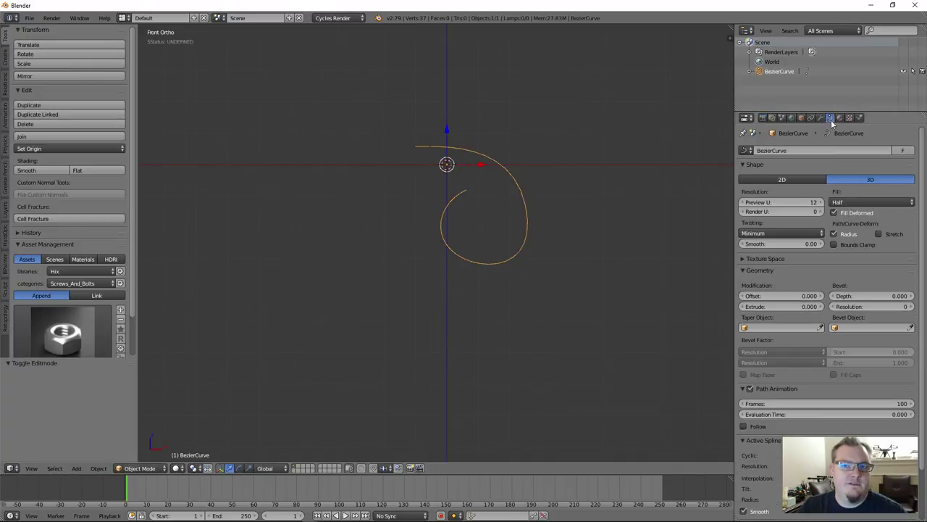
# Step: Give the curve bevel depth 0.131, Full fill and bevel resolution 3 for a rounded tube
pyautogui.moveTo(851, 298); pyautogui.dragTo(889, 299)
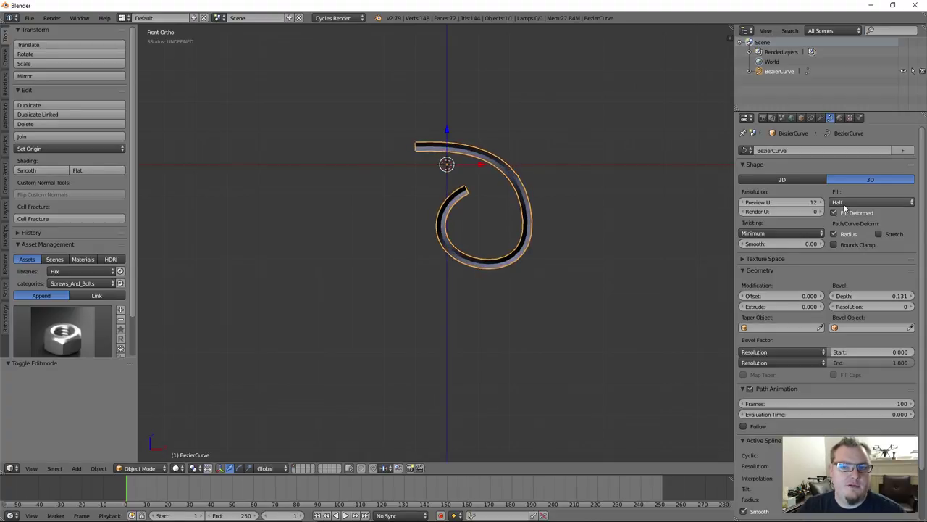
pyautogui.click(845, 203)
pyautogui.click(845, 193)
pyautogui.moveTo(468, 202); pyautogui.dragTo(519, 230, button='middle')
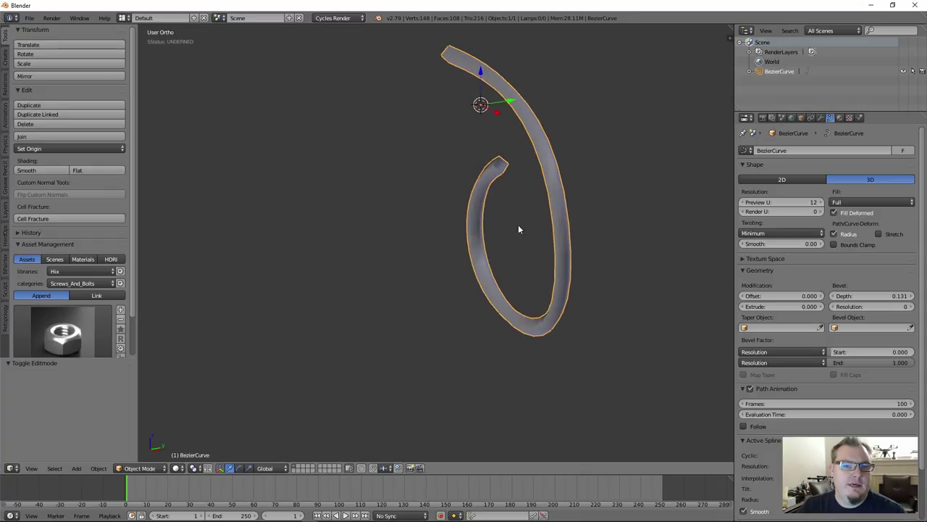
pyautogui.click(914, 309)
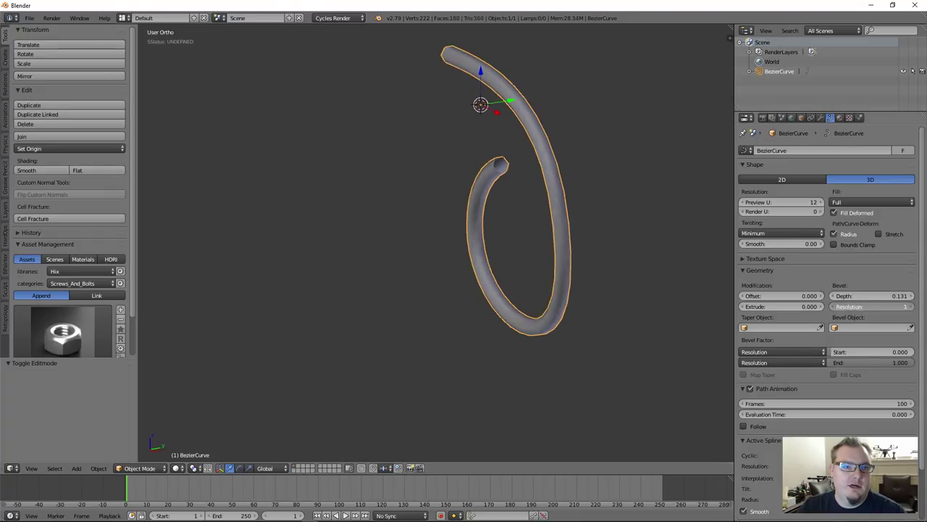
pyautogui.click(914, 309)
pyautogui.click(914, 308)
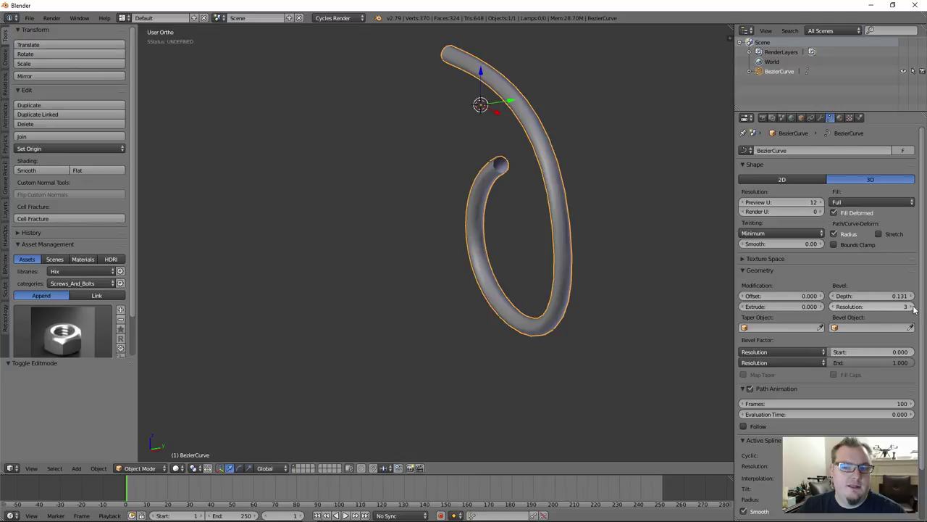
pyautogui.scroll(4, 522, 186)
pyautogui.scroll(-3, 466, 168)
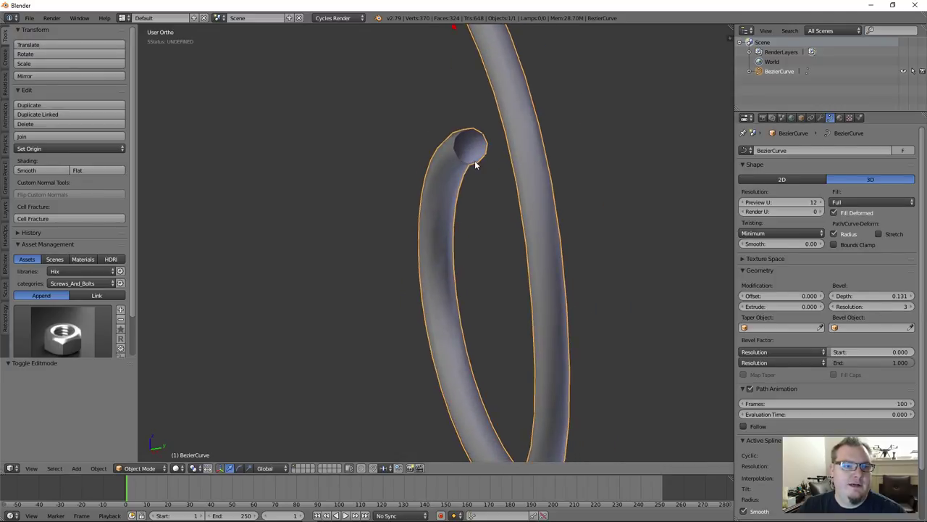
pyautogui.moveTo(465, 168); pyautogui.dragTo(459, 228, button='middle')
pyautogui.hotkey('ctrl', 'space')
pyautogui.scroll(3, 469, 258)
pyautogui.scroll(-2, 475, 221)
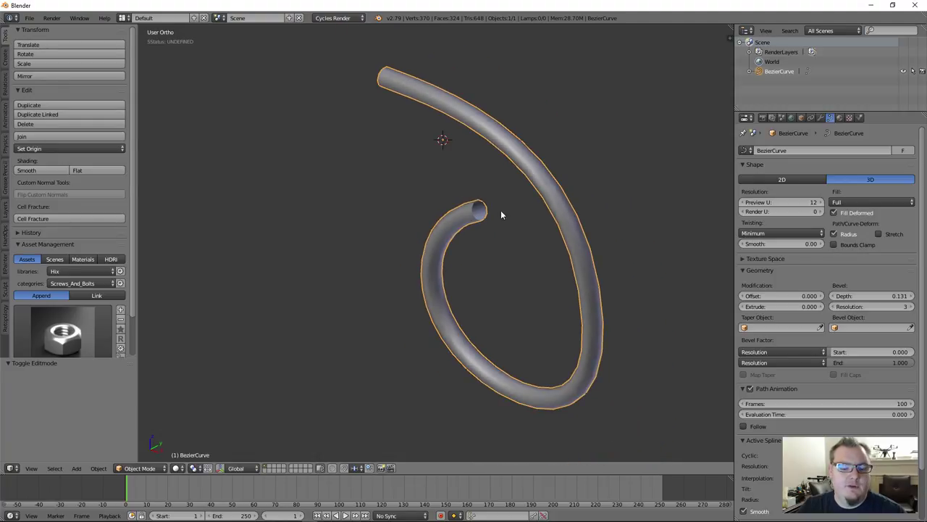
# Step: In Edit Mode with the sidebar open, select the curve's top end point and adjust its tilt
pyautogui.press('n')
pyautogui.press('Tab')
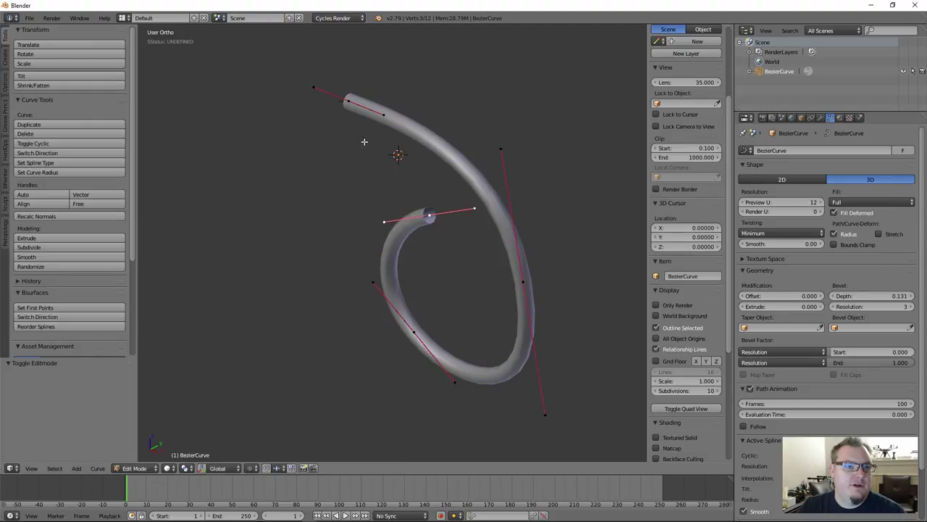
pyautogui.rightClick(347, 103)
pyautogui.scroll(2, 435, 218)
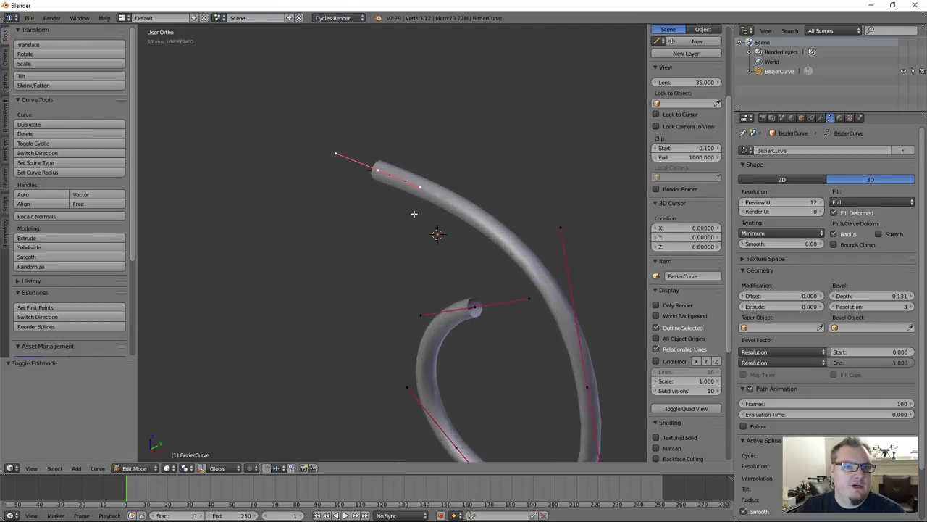
pyautogui.scroll(2, 414, 213)
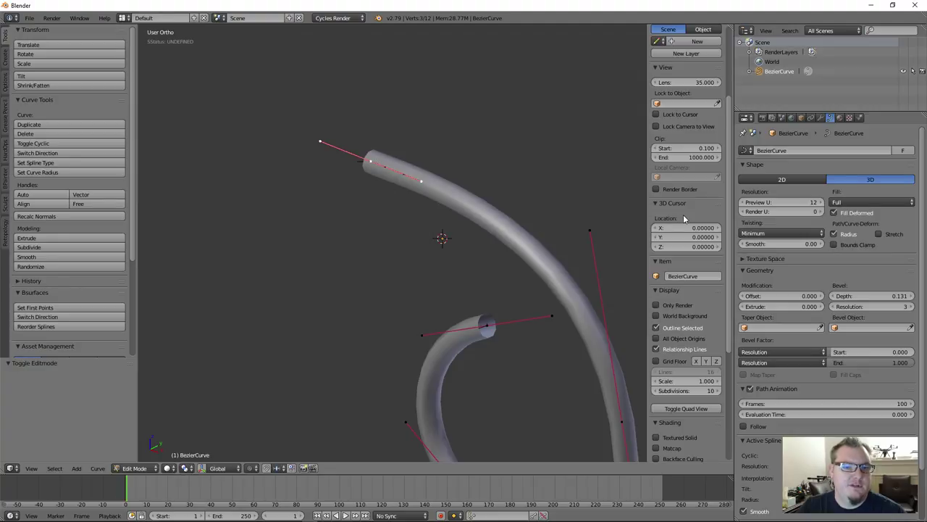
pyautogui.scroll(5, 683, 214)
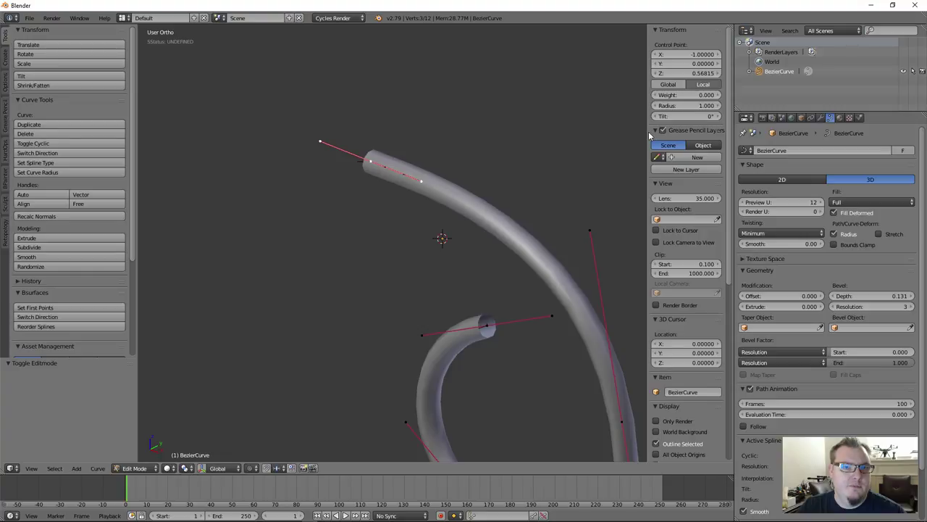
pyautogui.moveTo(647, 131); pyautogui.dragTo(627, 131)
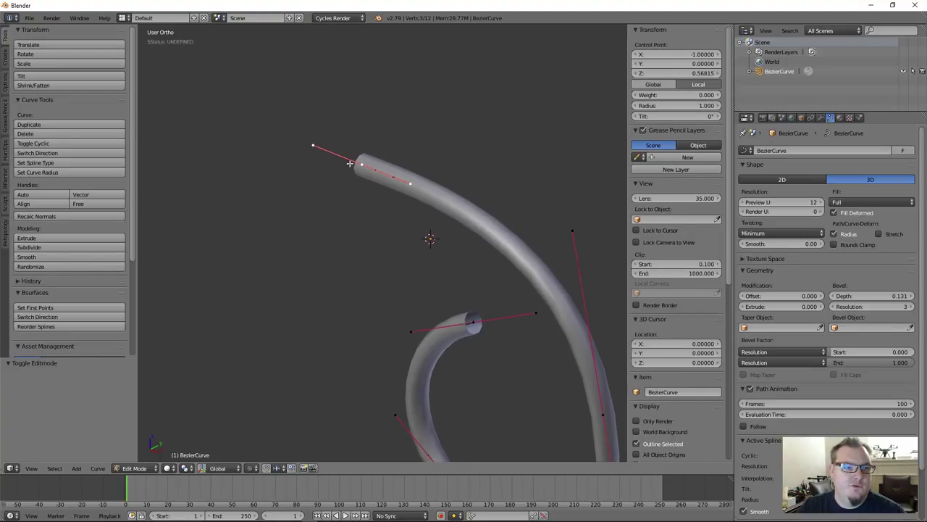
pyautogui.moveTo(664, 116); pyautogui.dragTo(670, 116)
# Step: Select the inner end control point and reset its Tilt to 0°
pyautogui.rightClick(396, 192)
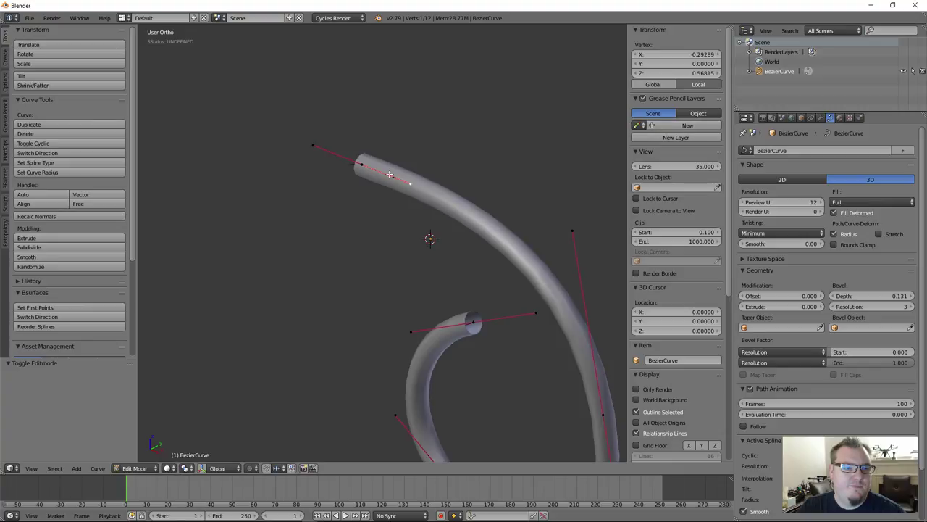
pyautogui.rightClick(360, 165)
pyautogui.moveTo(389, 207); pyautogui.dragTo(481, 309, button='middle')
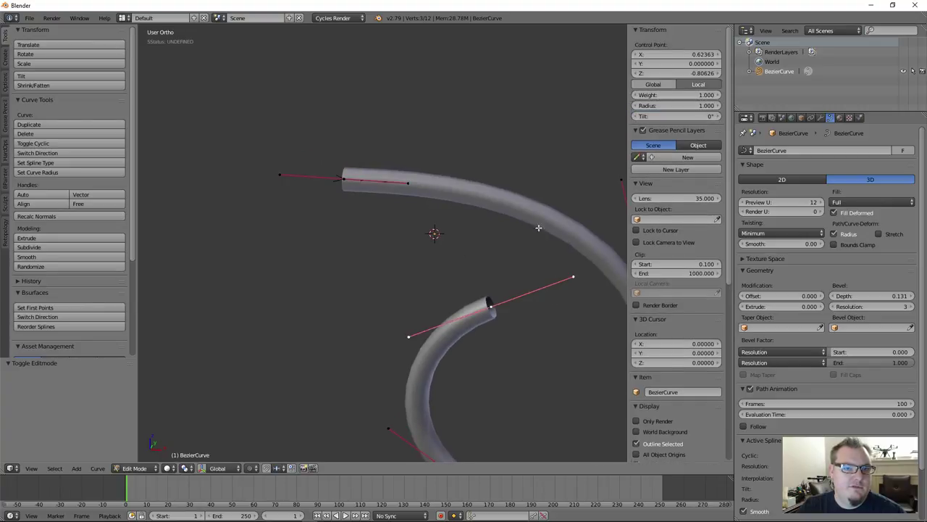
pyautogui.moveTo(656, 117); pyautogui.dragTo(652, 116)
pyautogui.moveTo(488, 313); pyautogui.dragTo(496, 313, button='middle')
pyautogui.moveTo(675, 116); pyautogui.dragTo(685, 116)
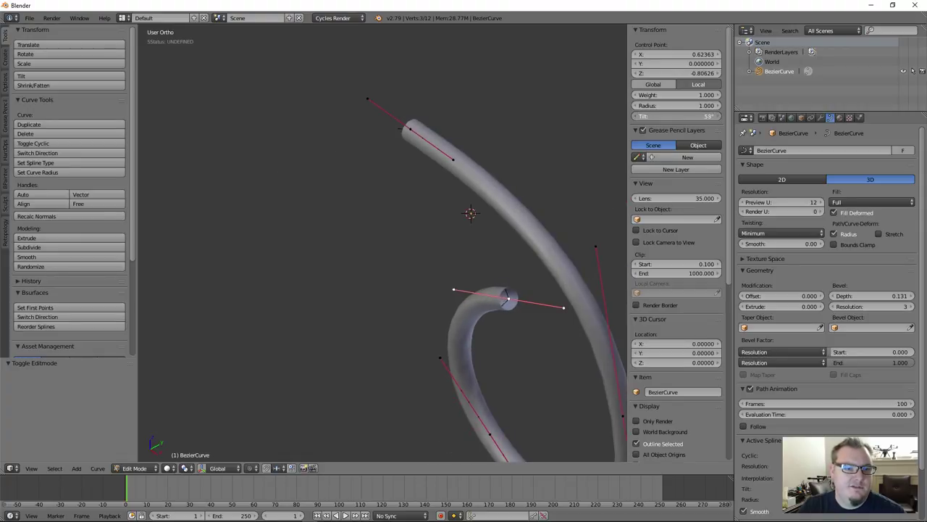
pyautogui.press('Escape')
pyautogui.click(702, 117)
pyautogui.write('0')
pyautogui.press('Return')
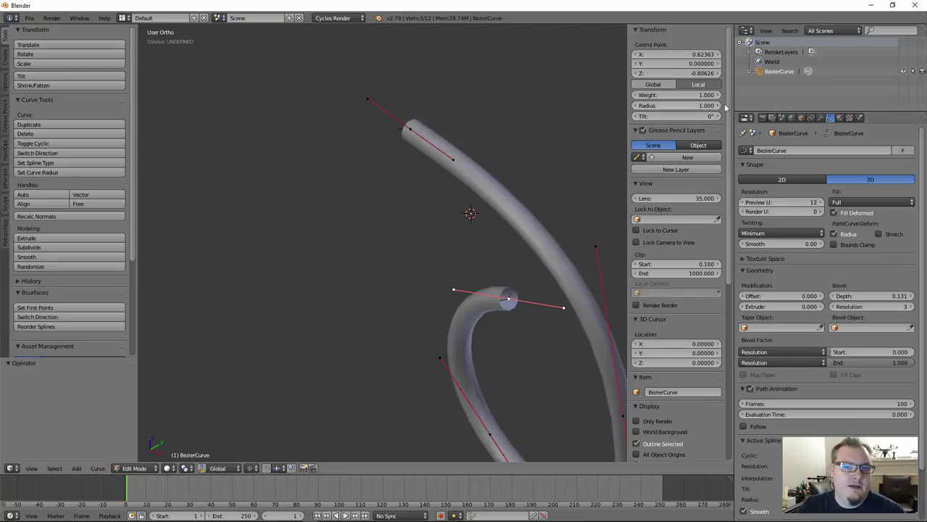
# Step: Set the inner tip's radius to 0.190 and the top end's radius to 2.190
pyautogui.moveTo(684, 106); pyautogui.dragTo(647, 105)
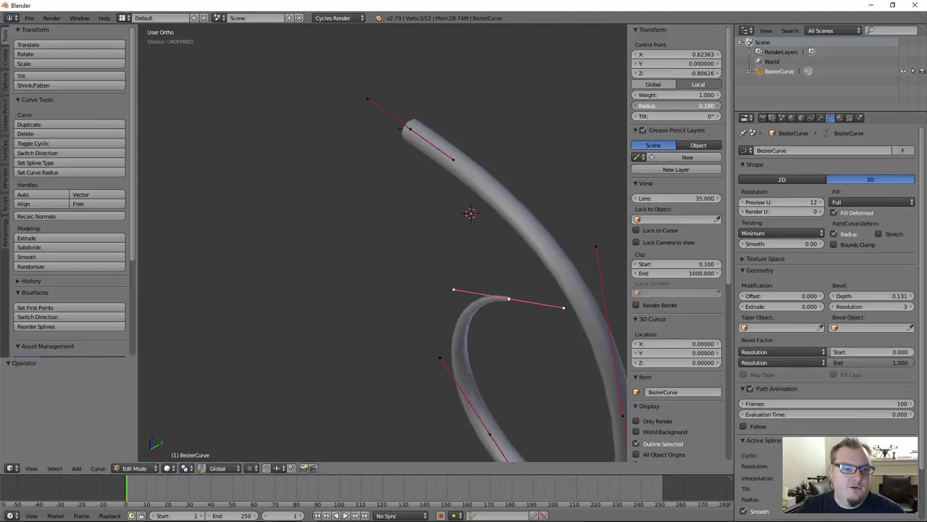
pyautogui.rightClick(396, 135)
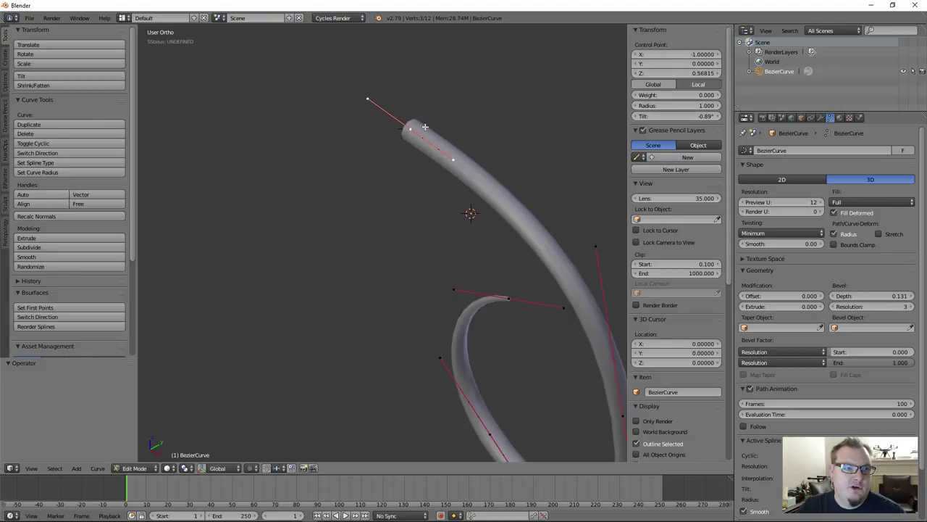
pyautogui.moveTo(685, 116); pyautogui.dragTo(688, 121)
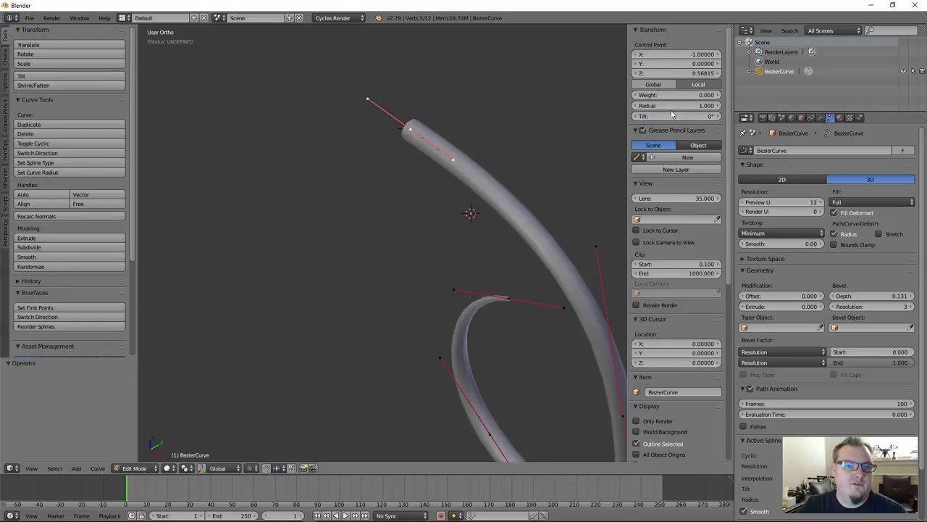
pyautogui.hotkey('alt', 's')
pyautogui.click(551, 176)
pyautogui.scroll(-3, 551, 176)
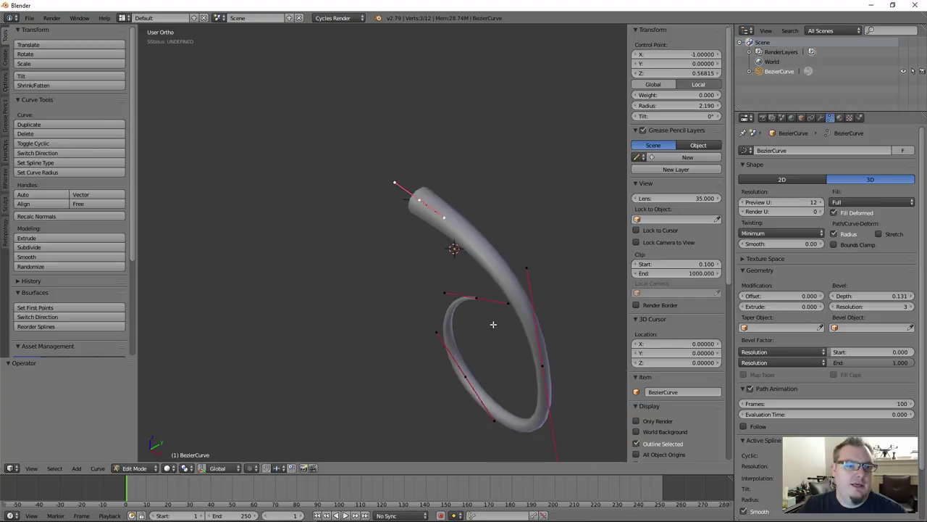
# Step: Check the loop's middle point, then select every control point of the tapered curve
pyautogui.keyDown('shift'); pyautogui.rightClick(455, 241); pyautogui.keyUp('shift')
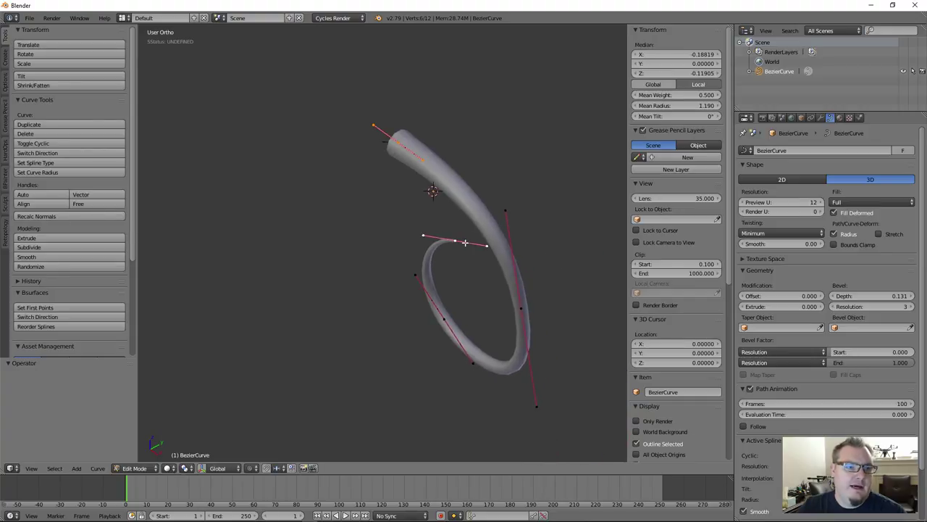
pyautogui.moveTo(440, 237); pyautogui.dragTo(449, 242, button='middle')
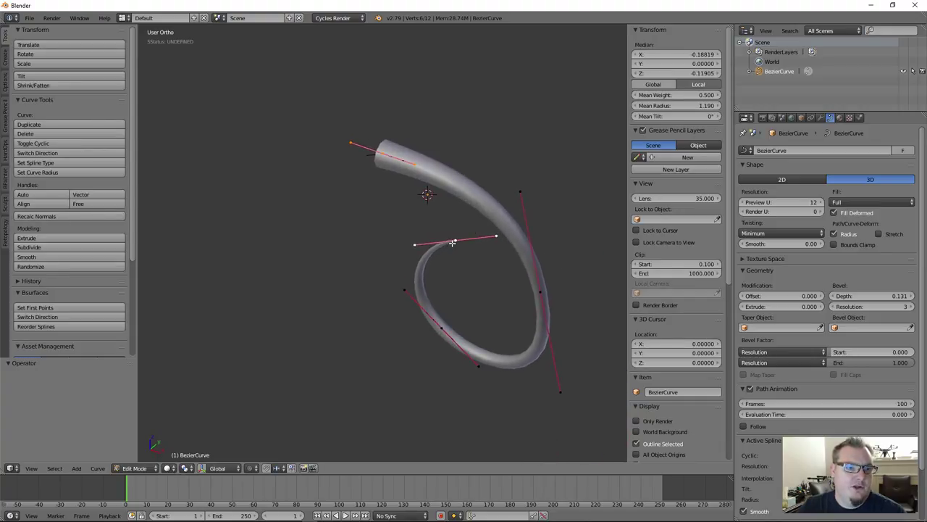
pyautogui.scroll(2, 454, 242)
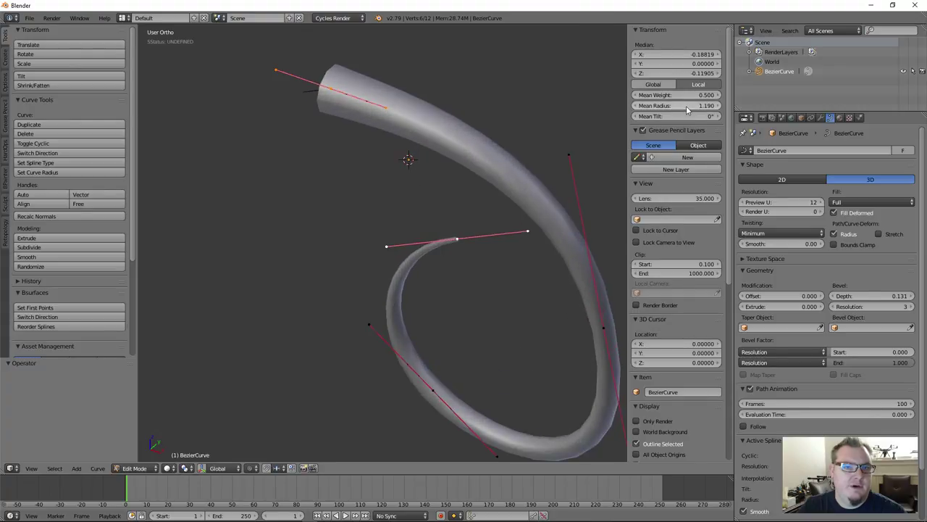
pyautogui.keyDown('shift'); pyautogui.rightClick(454, 242); pyautogui.keyUp('shift')
pyautogui.scroll(-2, 420, 163)
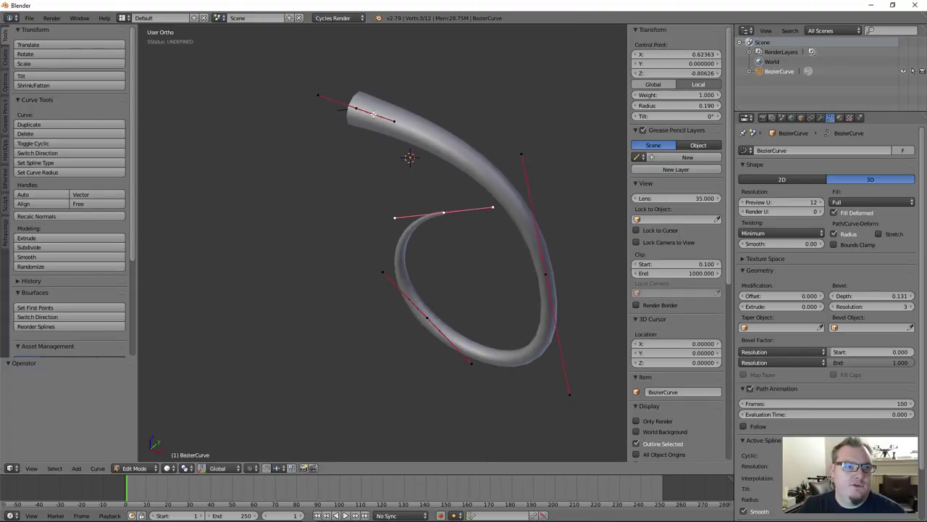
pyautogui.press('a')
pyautogui.press('a')
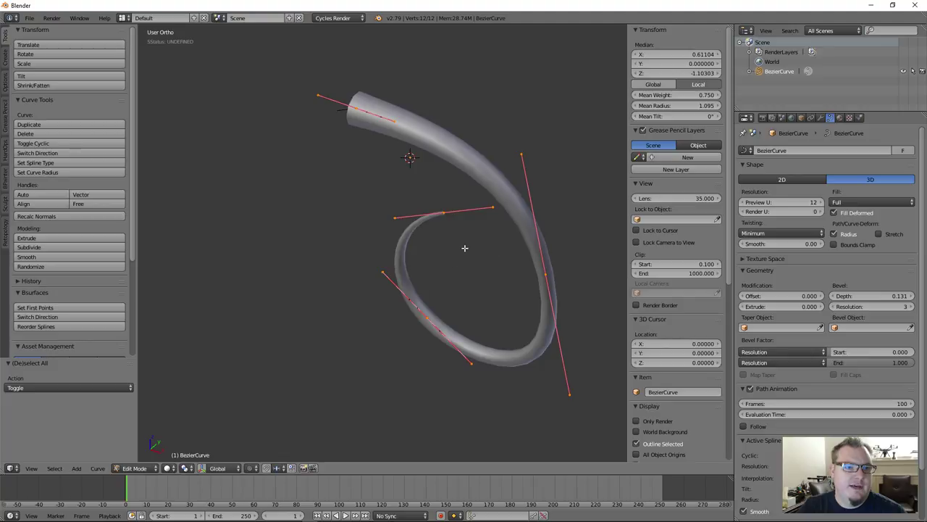
pyautogui.press('space')
# Step: Run Smooth Curve Weight on the selected points from the operator search
pyautogui.click(464, 250)
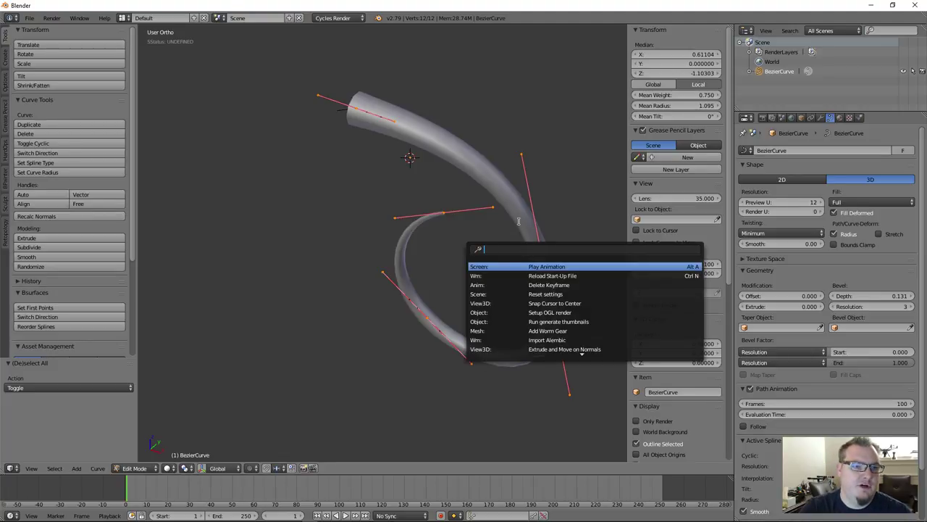
pyautogui.write('average')
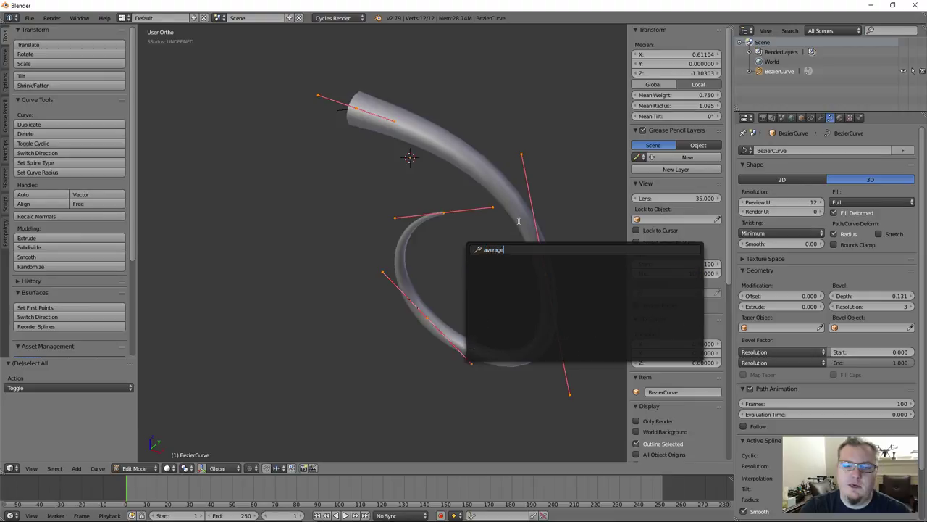
pyautogui.hotkey('ctrl', 'BackSpace')
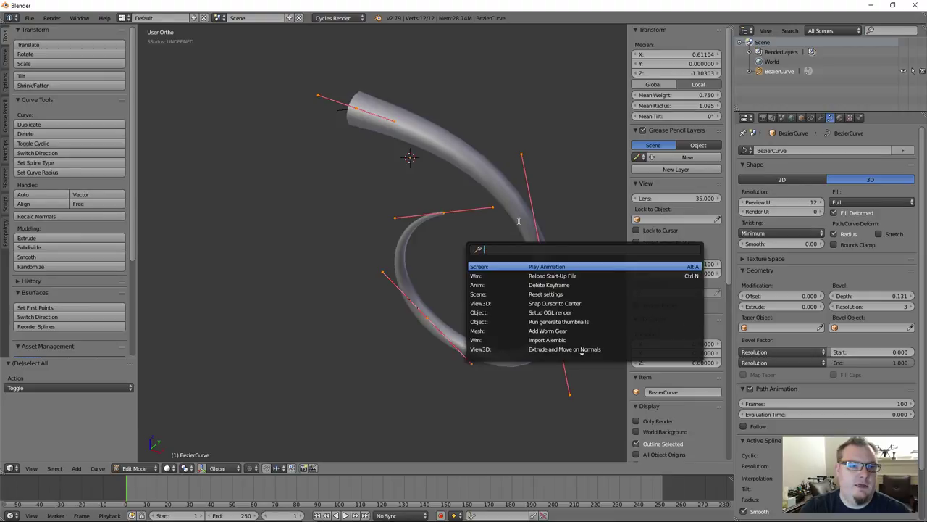
pyautogui.write('weight')
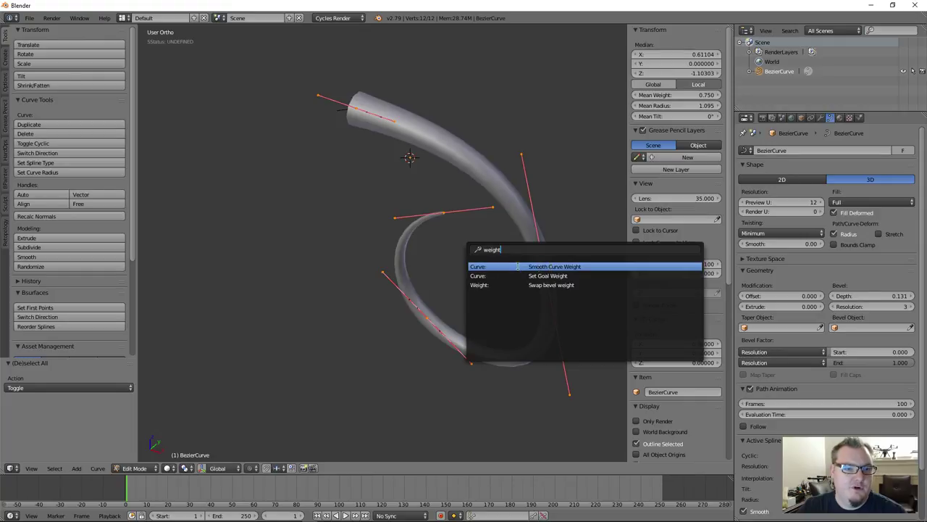
pyautogui.click(545, 266)
pyautogui.scroll(-3, 517, 304)
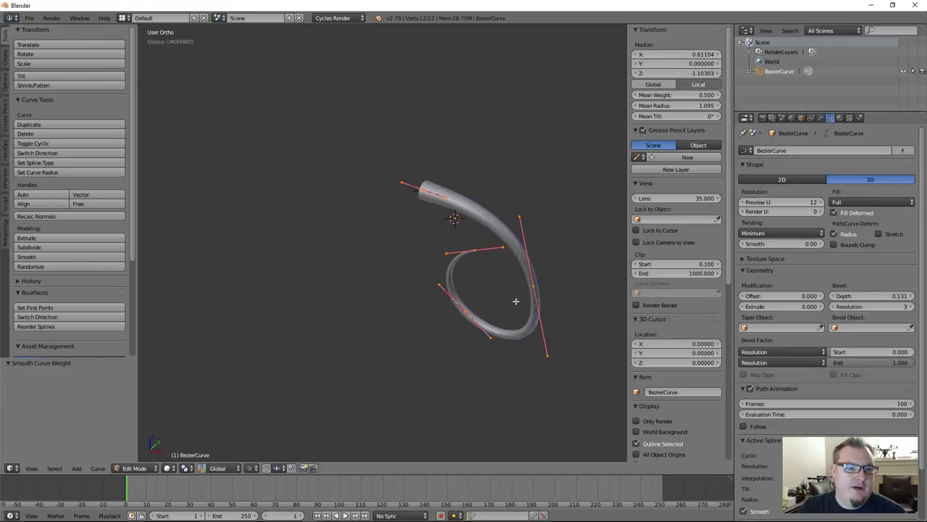
pyautogui.moveTo(517, 305); pyautogui.dragTo(560, 263, button='middle')
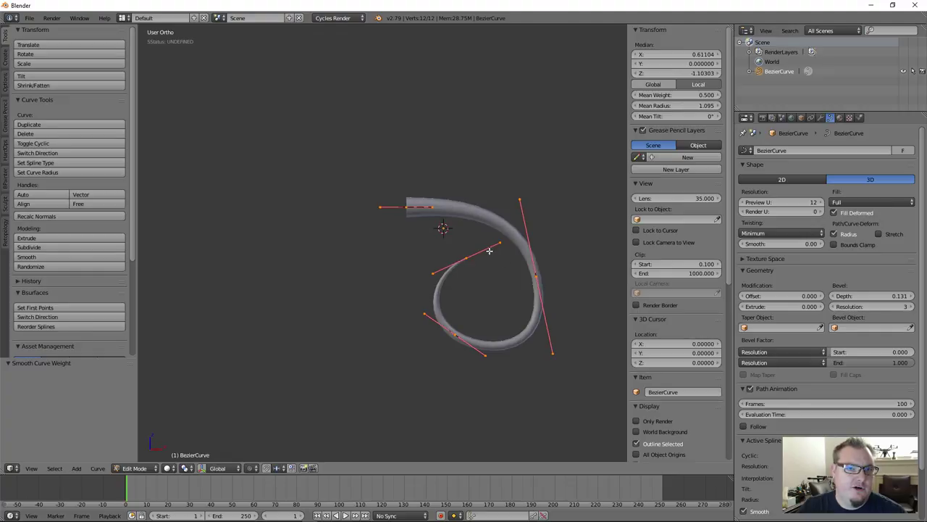
pyautogui.moveTo(449, 257); pyautogui.dragTo(406, 253, button='middle')
# Step: Fatten the curve's top end point to a radius of 4.760 with Alt+S
pyautogui.press('space')
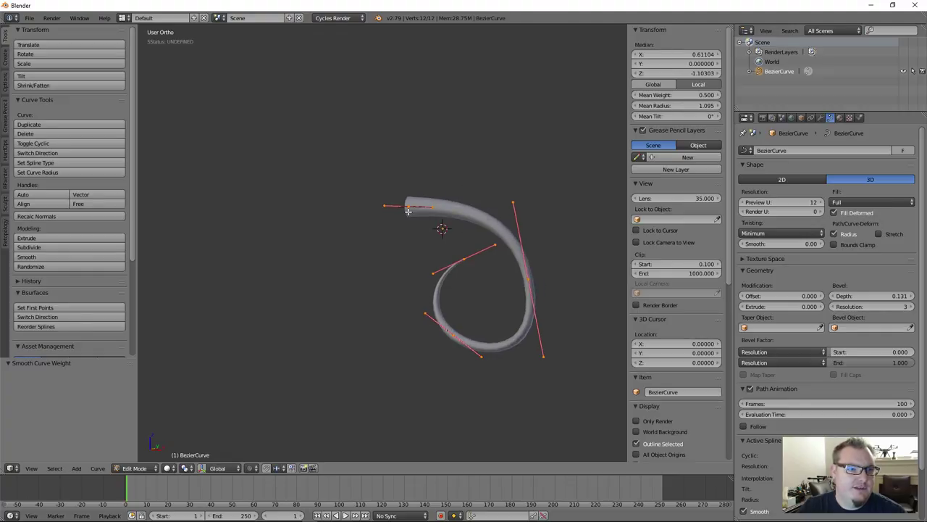
pyautogui.rightClick(408, 209)
pyautogui.hotkey('alt', 's')
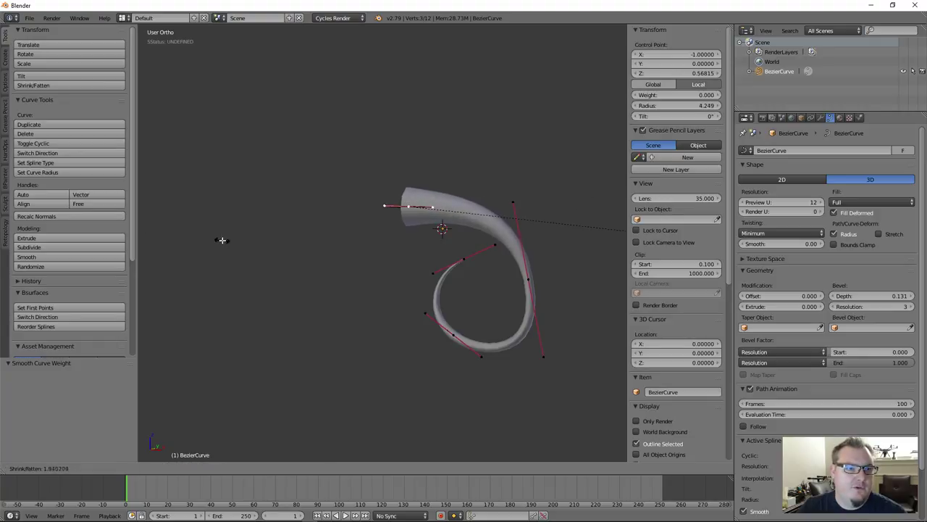
pyautogui.click(229, 240)
pyautogui.rightClick(462, 344)
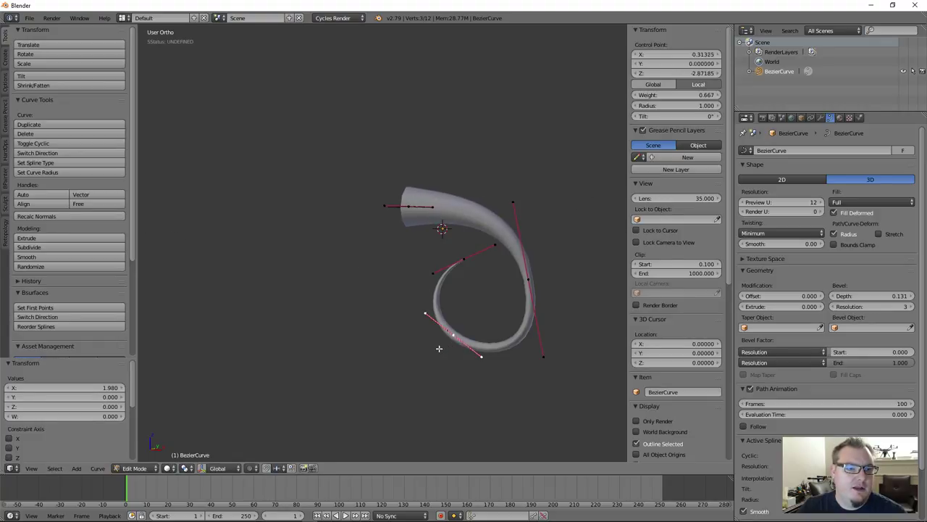
pyautogui.rightClick(457, 266)
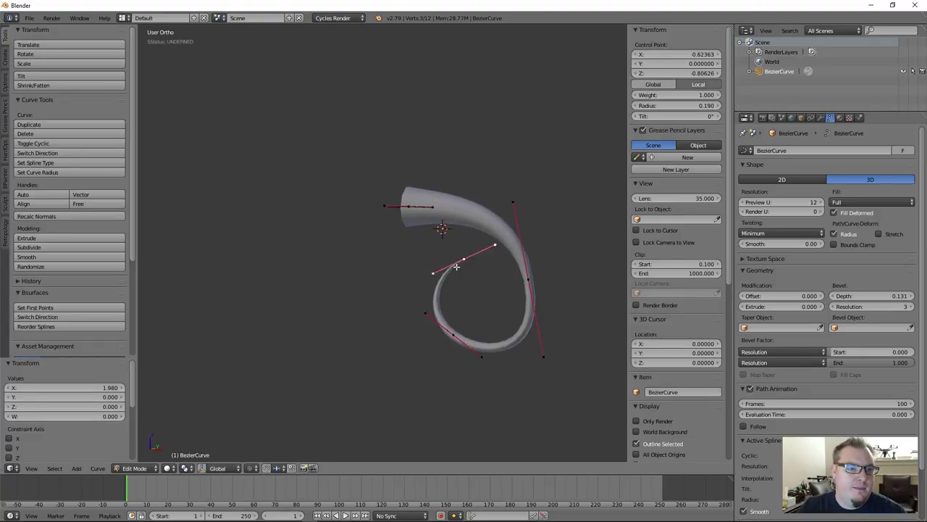
pyautogui.rightClick(405, 210)
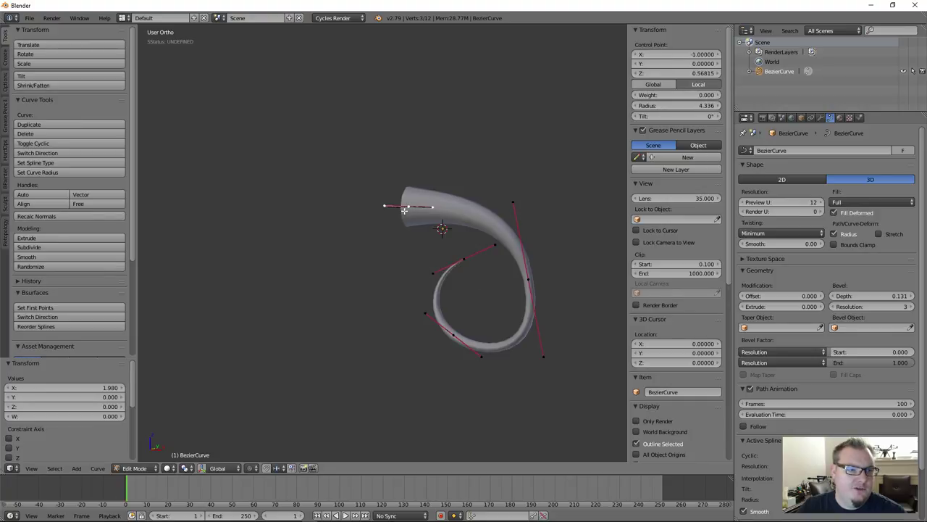
pyautogui.hotkey('alt', 's')
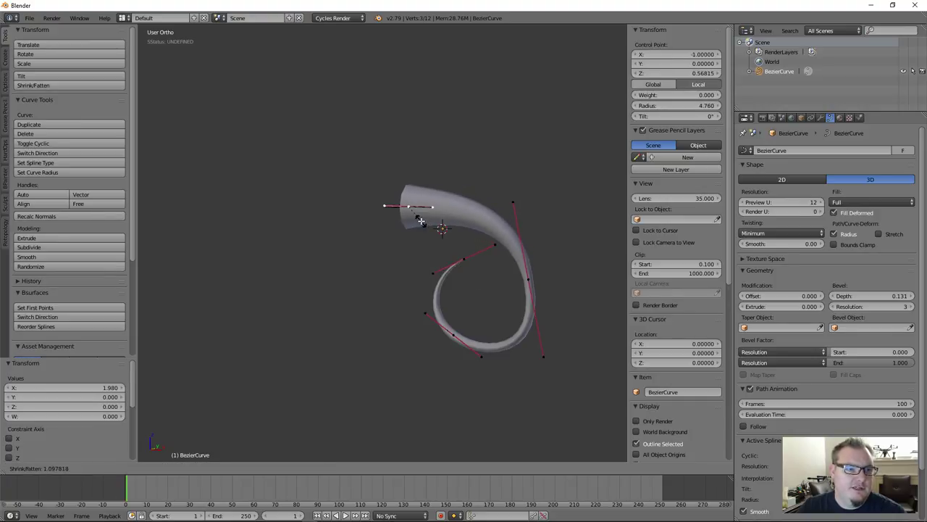
pyautogui.click(491, 262)
# Step: Select all control points and apply Smooth Curve Weight to them
pyautogui.press('a')
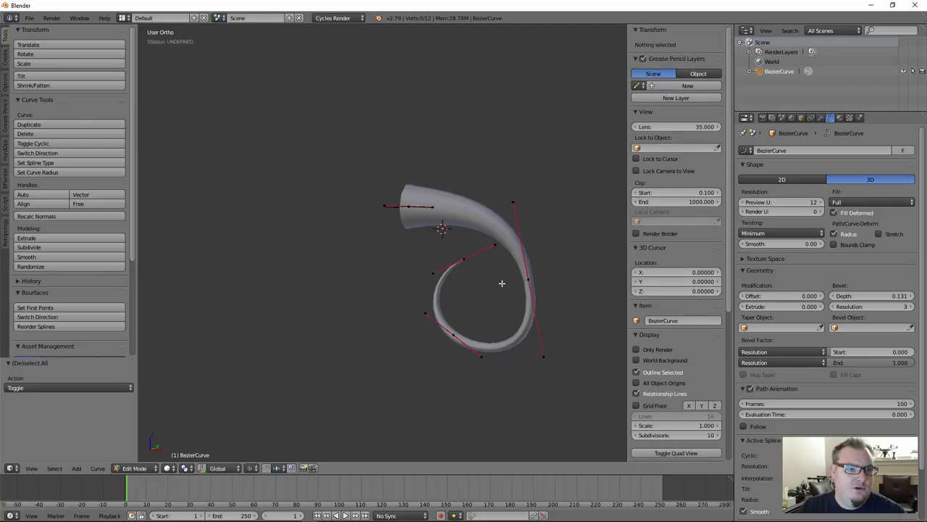
pyautogui.press('a')
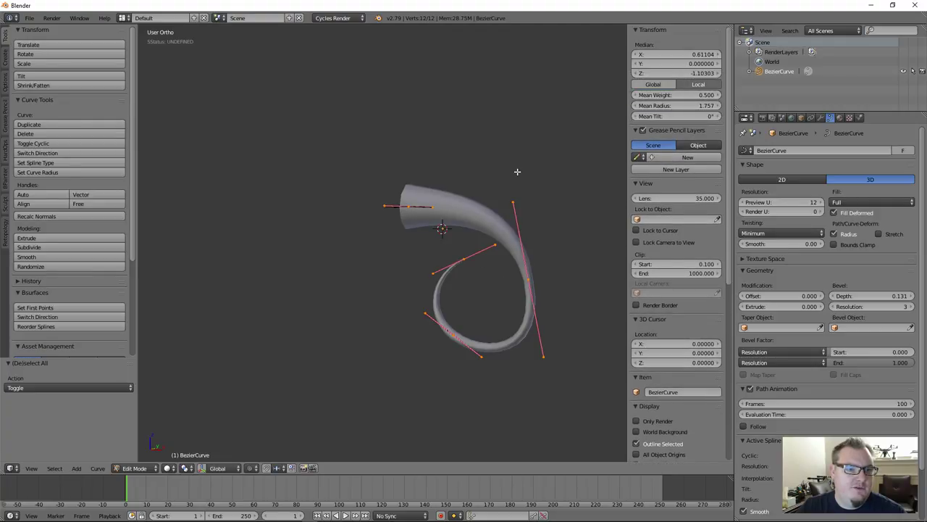
pyautogui.press('w')
pyautogui.press('space')
pyautogui.press('Return')
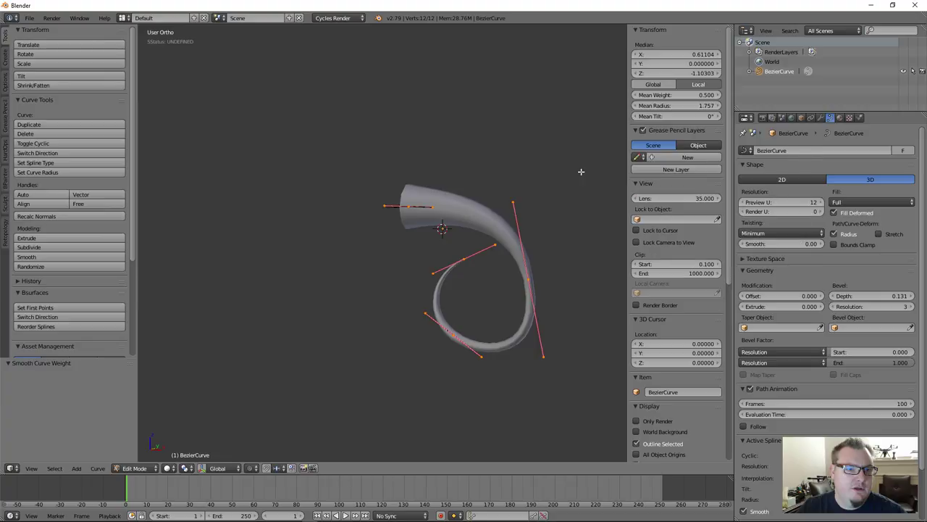
pyautogui.press('w')
pyautogui.press('space')
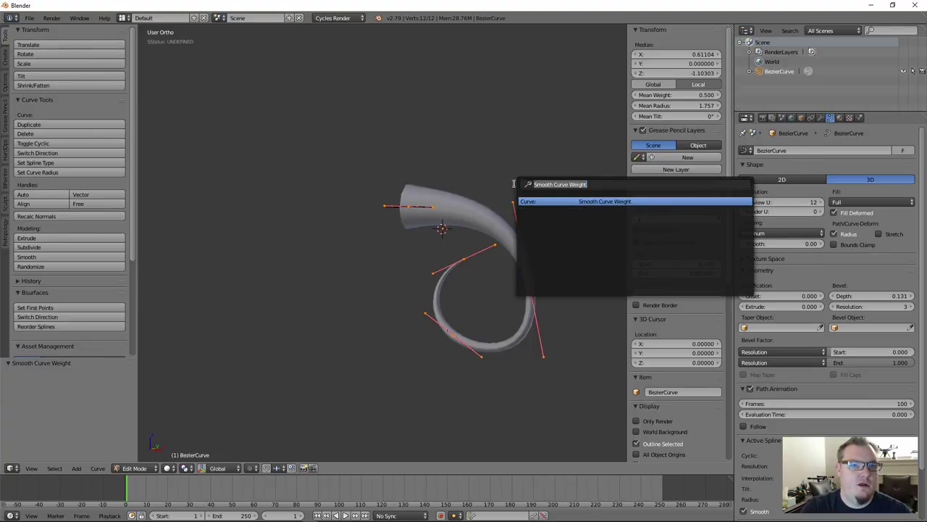
# Step: Run Smooth Curve Radius along the whole curve
pyautogui.write('radiu')
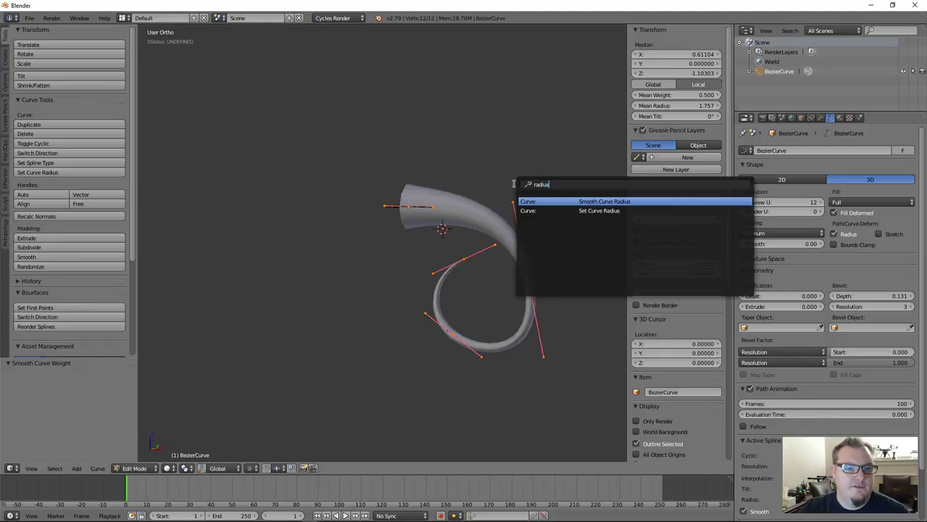
pyautogui.write('s')
pyautogui.press('Return')
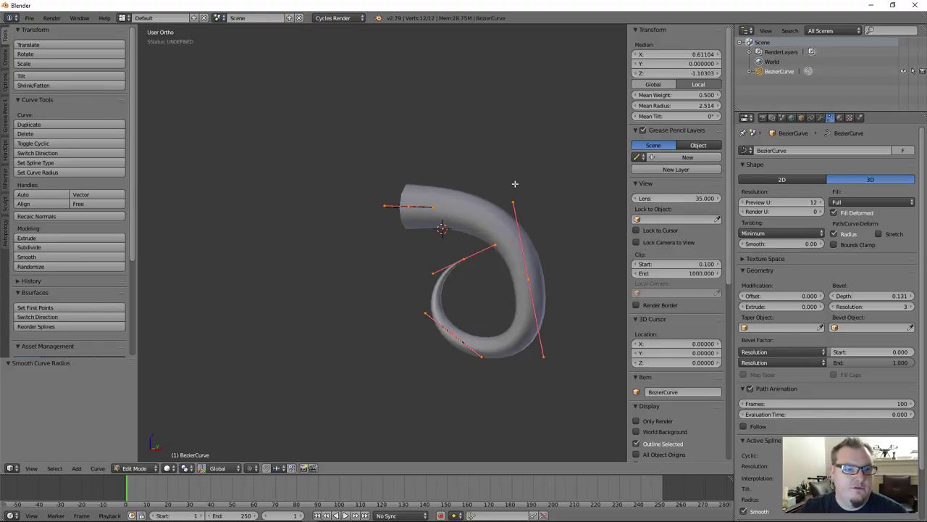
pyautogui.moveTo(490, 265); pyautogui.dragTo(513, 294, button='middle')
# Step: Shrink the base end point's radius, then smooth the radius across all points again
pyautogui.rightClick(397, 191)
pyautogui.hotkey('alt', 's')
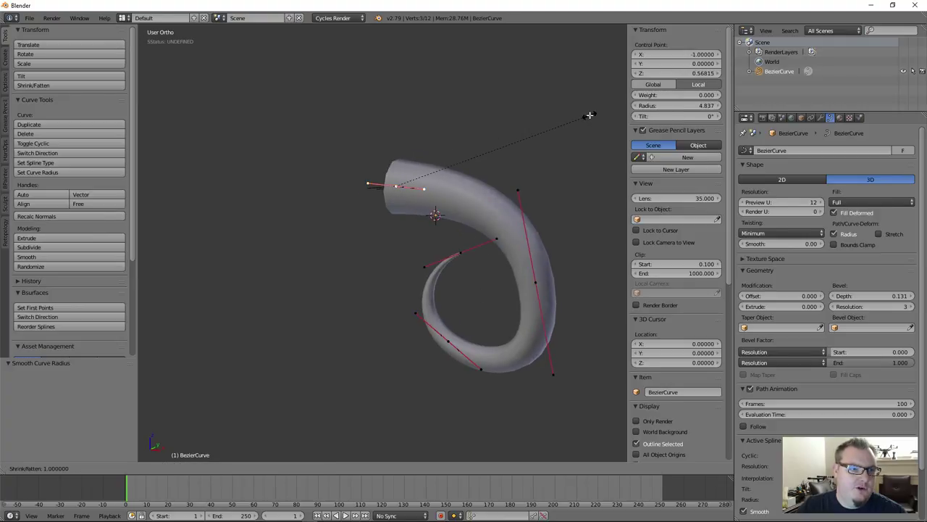
pyautogui.click(488, 136)
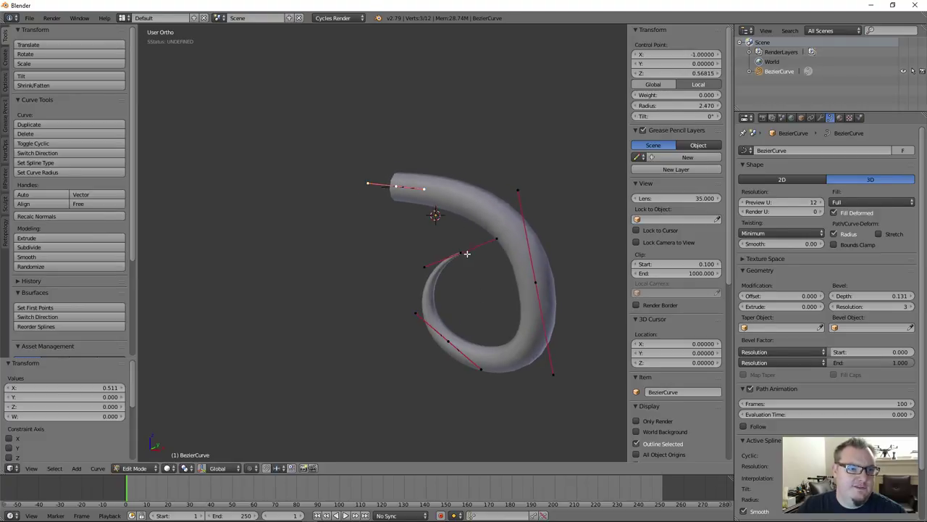
pyautogui.press('a')
pyautogui.press('a')
pyautogui.press('w')
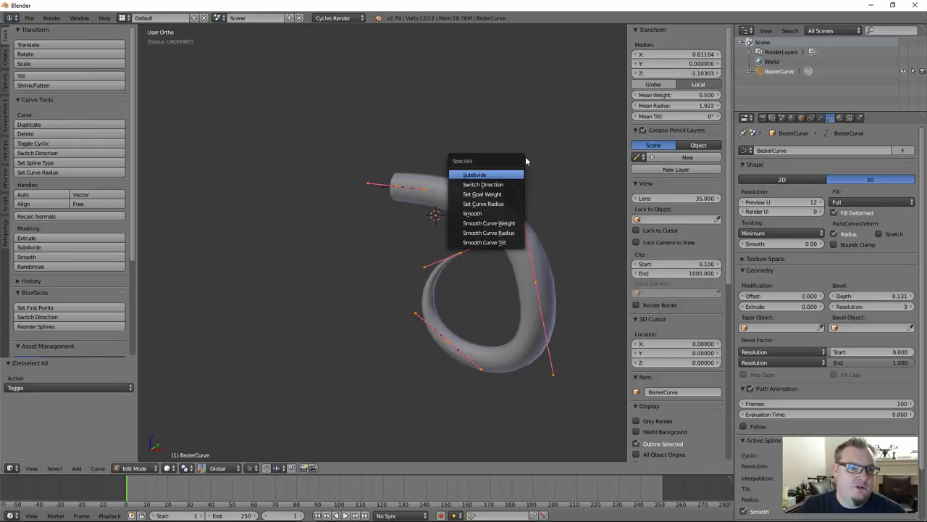
pyautogui.press('w')
pyautogui.click(499, 202)
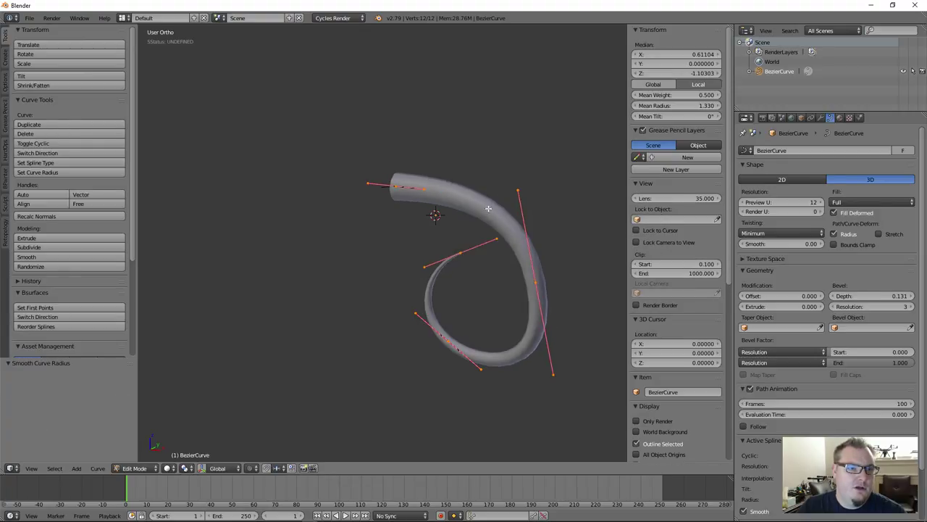
# Step: Check the middle point's radius and return to Object Mode to view the tapered tube
pyautogui.moveTo(473, 266); pyautogui.dragTo(428, 233, button='middle')
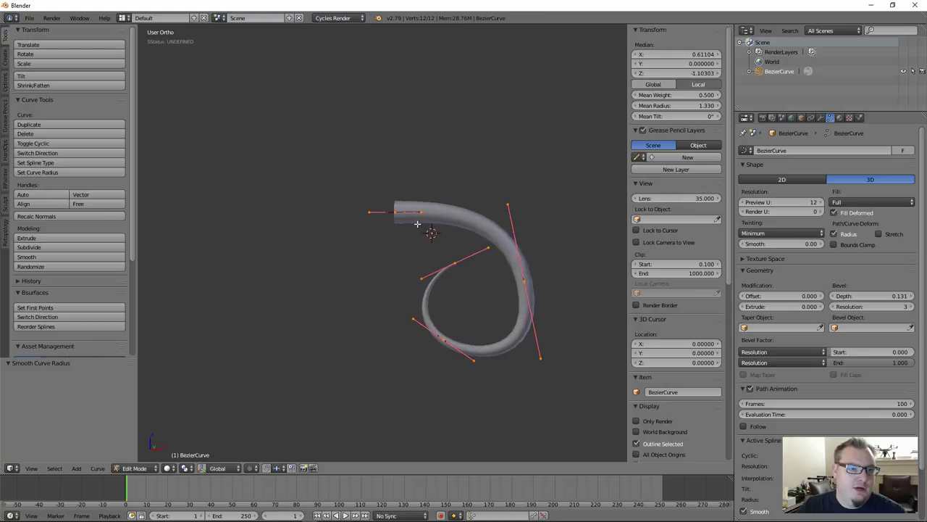
pyautogui.rightClick(444, 274)
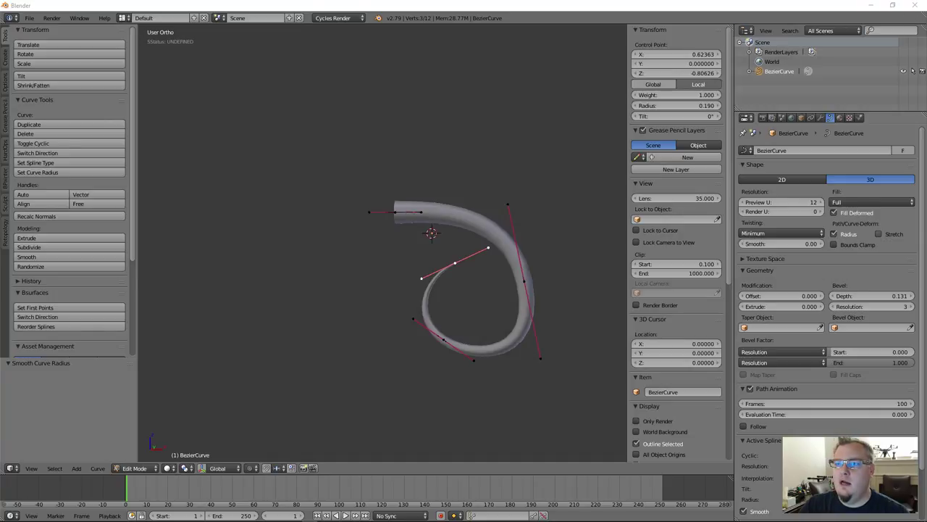
pyautogui.scroll(-2, 490, 270)
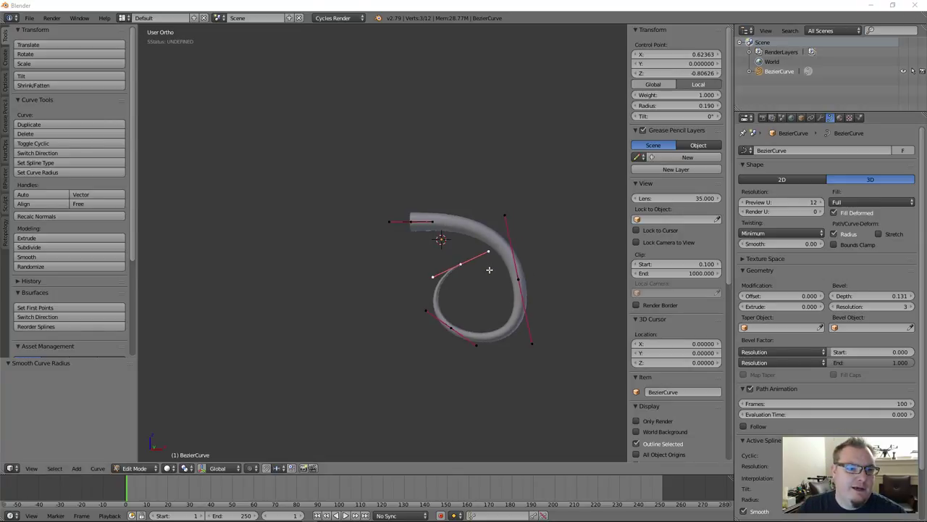
pyautogui.press('Tab')
pyautogui.scroll(2, 511, 307)
pyautogui.moveTo(513, 306); pyautogui.dragTo(411, 203, button='middle')
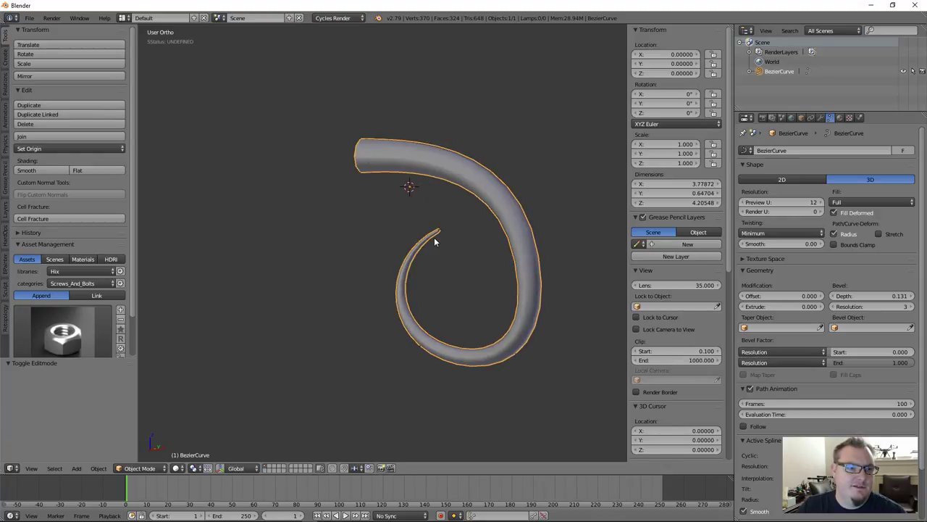
# Step: Check the empty Modifiers tab, go back to Curve data, and bring up Alt+C Convert to
pyautogui.scroll(4, 434, 242)
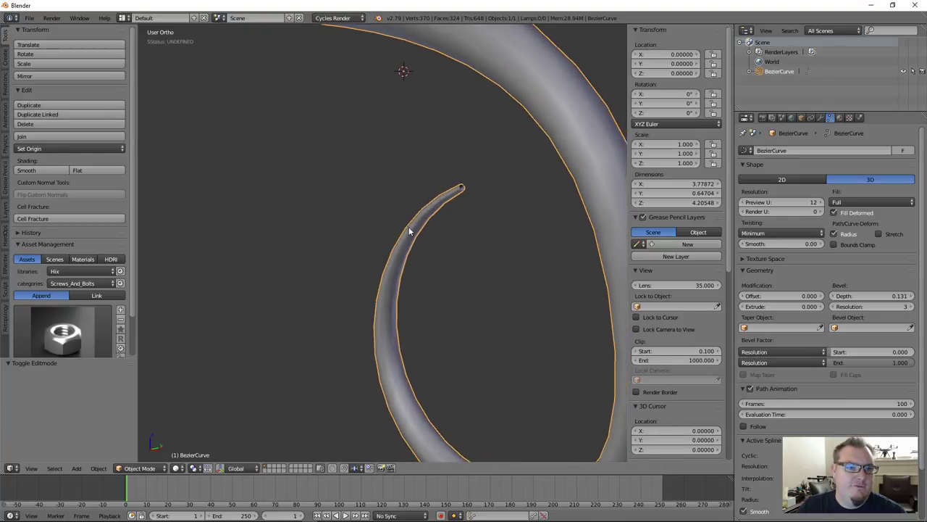
pyautogui.scroll(-4, 409, 230)
pyautogui.click(821, 119)
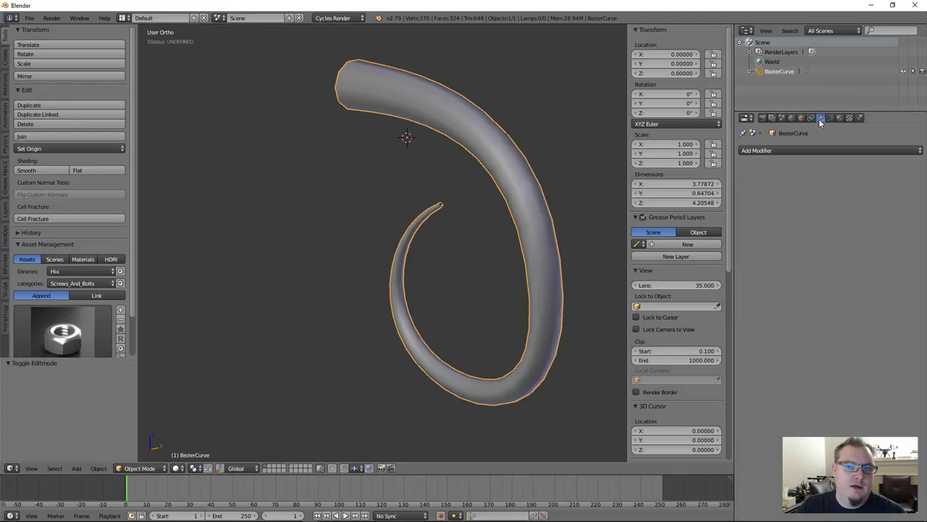
pyautogui.click(829, 118)
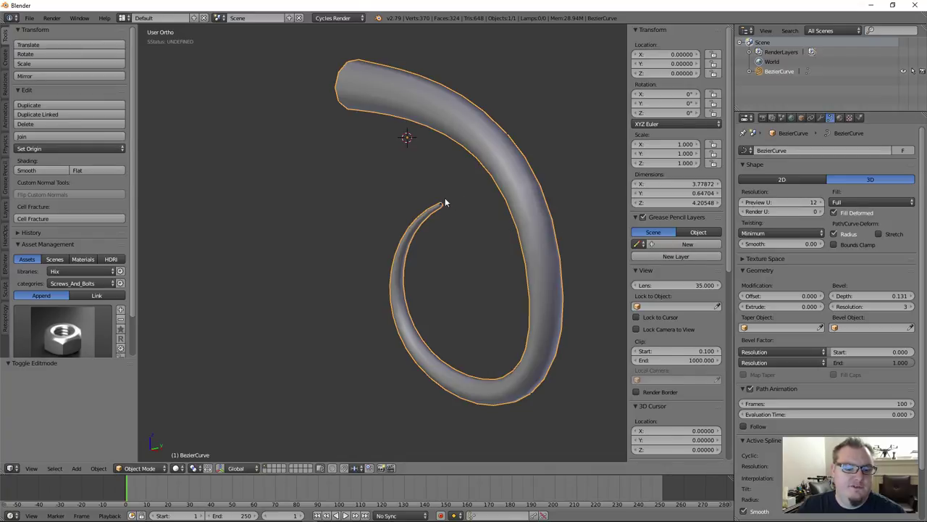
pyautogui.hotkey('alt', 'c')
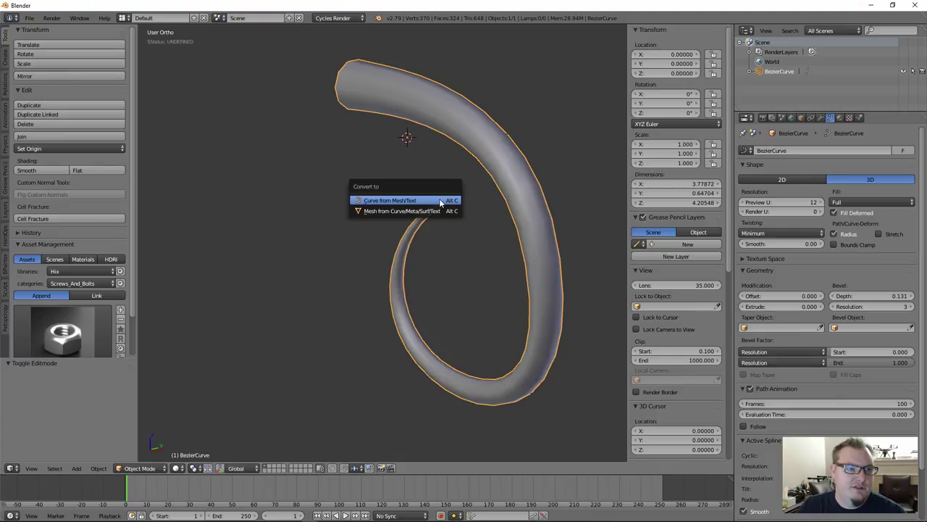
# Step: Convert the curve to a 370-vertex mesh, inspect it in Edit Mode, then revert
pyautogui.click(399, 212)
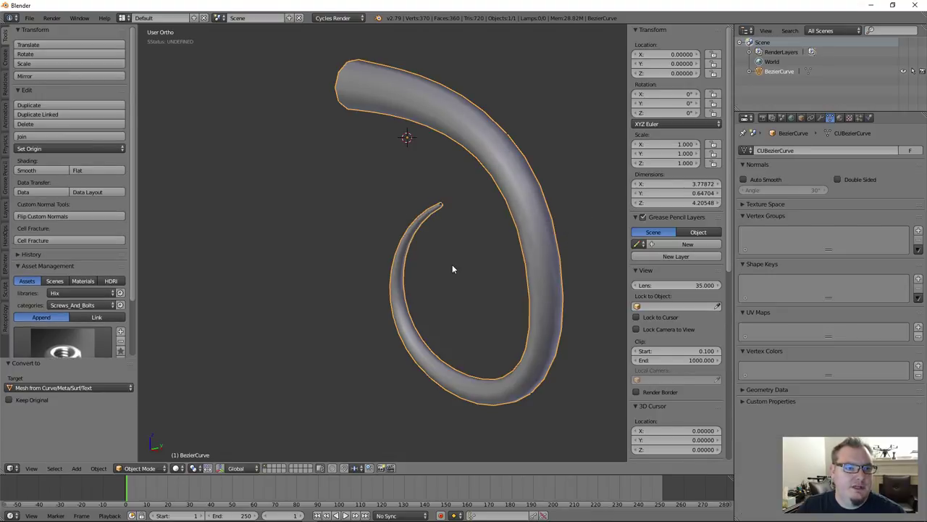
pyautogui.press('Tab')
pyautogui.moveTo(430, 263); pyautogui.dragTo(441, 237, button='middle')
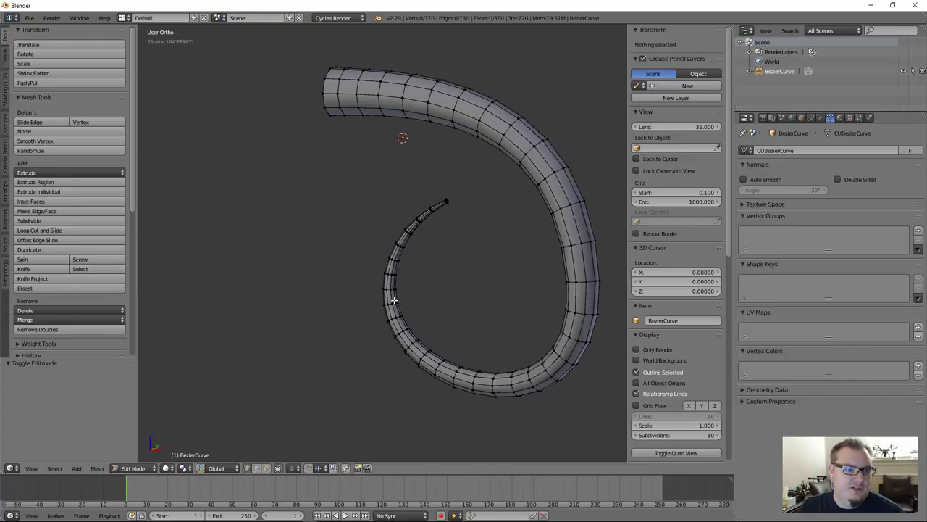
pyautogui.press('Tab')
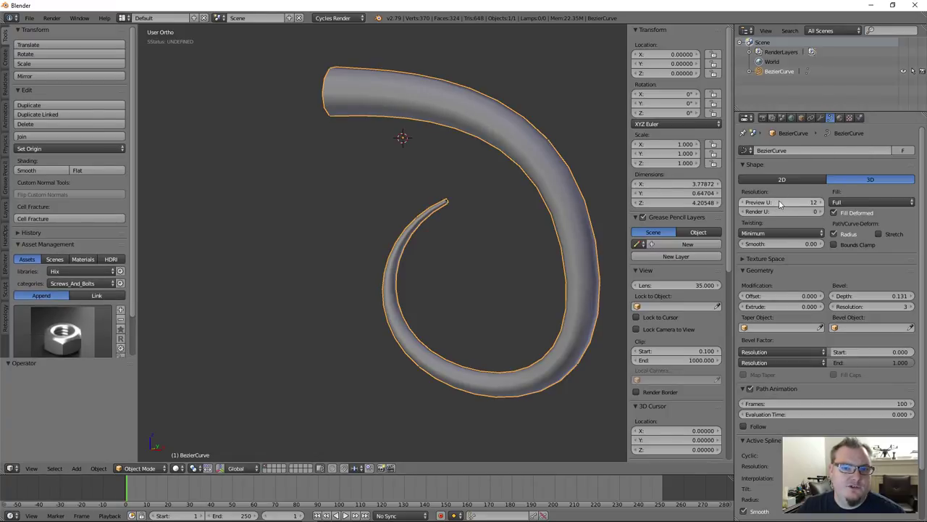
# Step: Set Preview U to 4 and convert the curve into a 130-vertex, 120-face mesh
pyautogui.press('z')
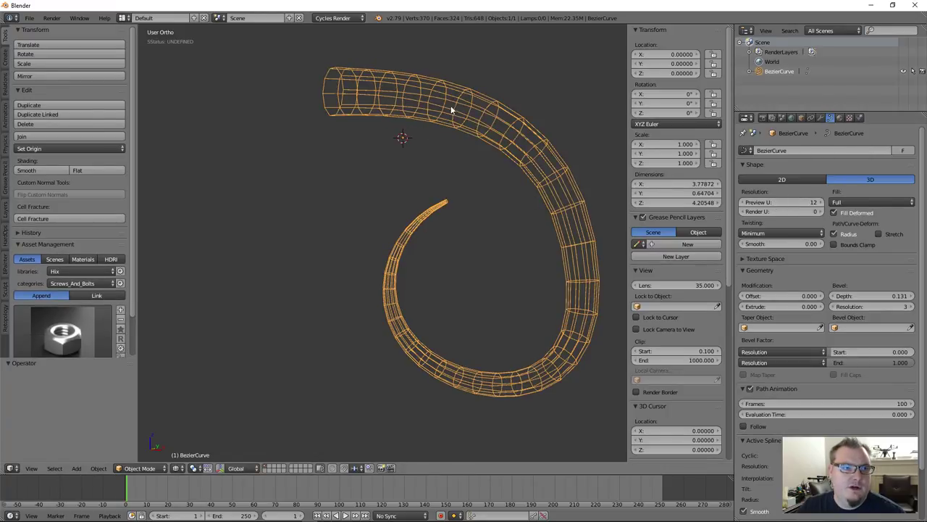
pyautogui.moveTo(797, 202)
pyautogui.mouseDown()
pyautogui.moveTo(757, 202)
pyautogui.moveTo(786, 202)
pyautogui.mouseUp()
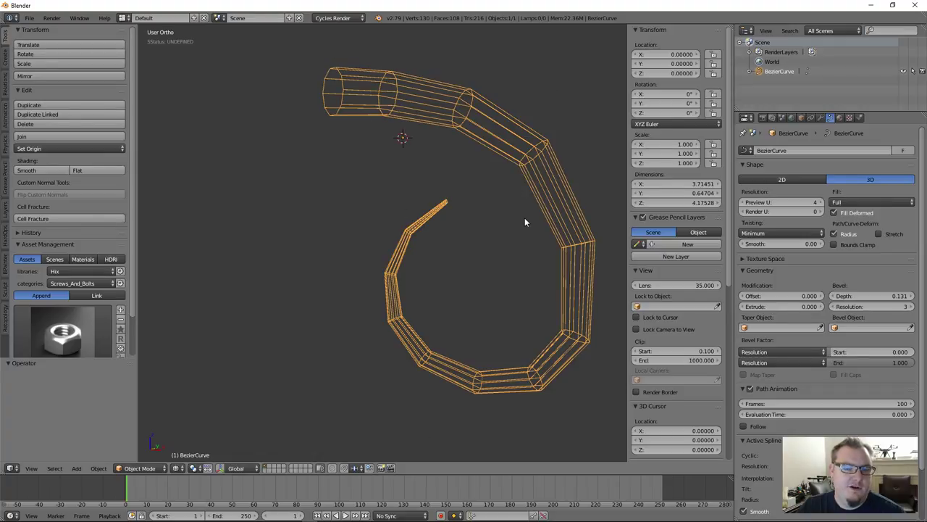
pyautogui.hotkey('alt', 'c')
pyautogui.click(489, 182)
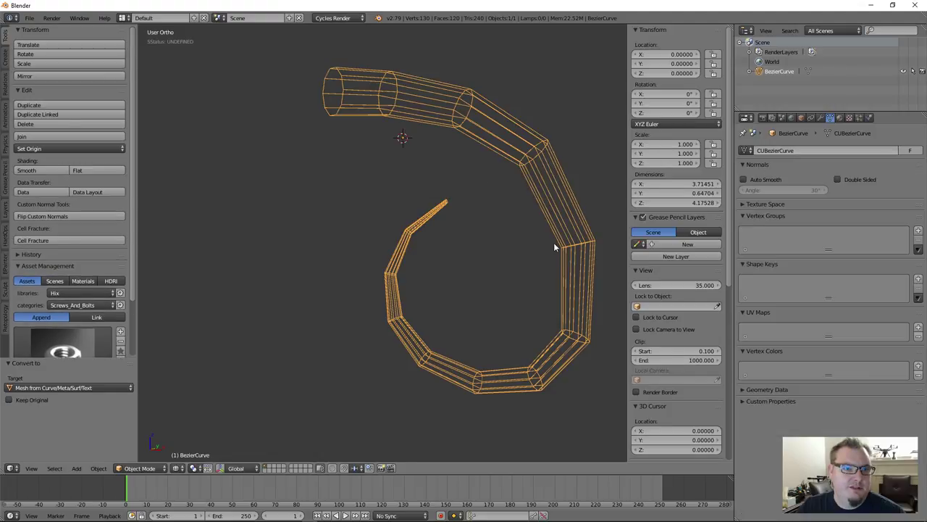
pyautogui.press('Tab')
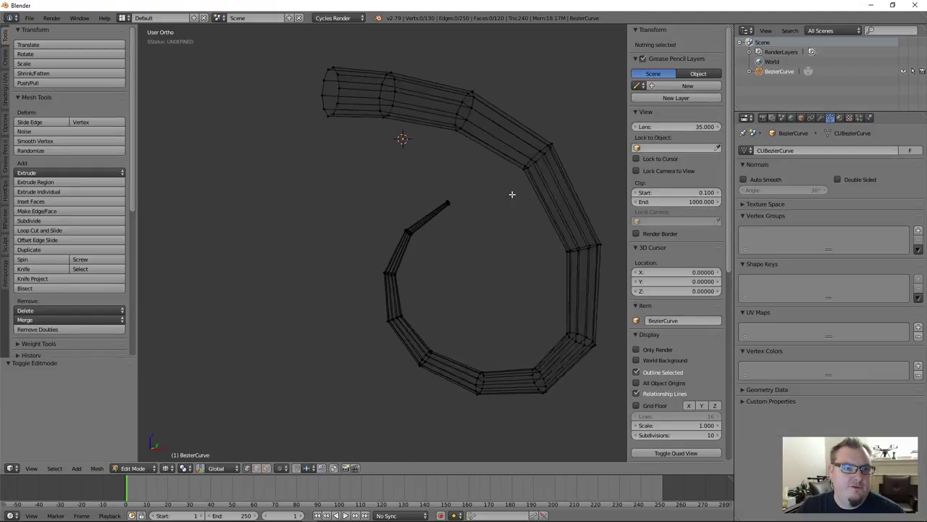
pyautogui.press('z')
pyautogui.press('Tab')
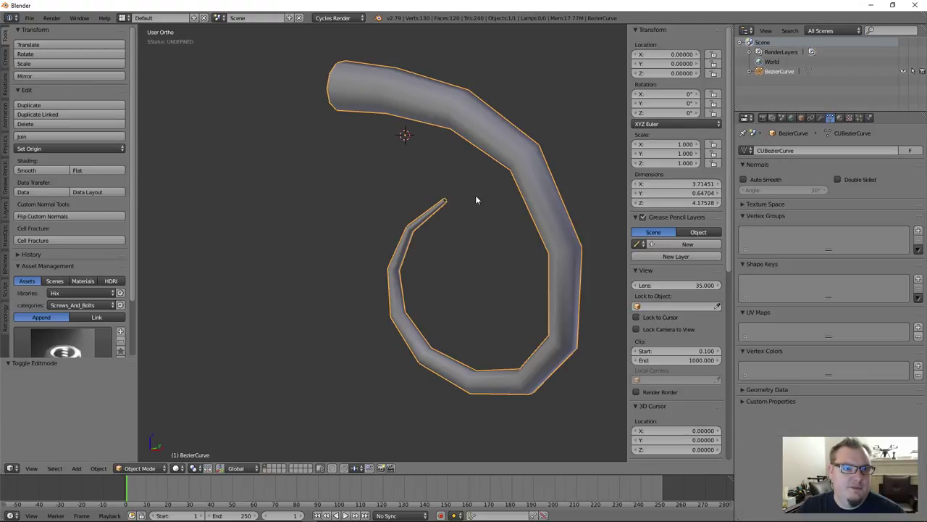
# Step: Add a Subdivision Surface modifier and raise its View level to 3
pyautogui.click(821, 118)
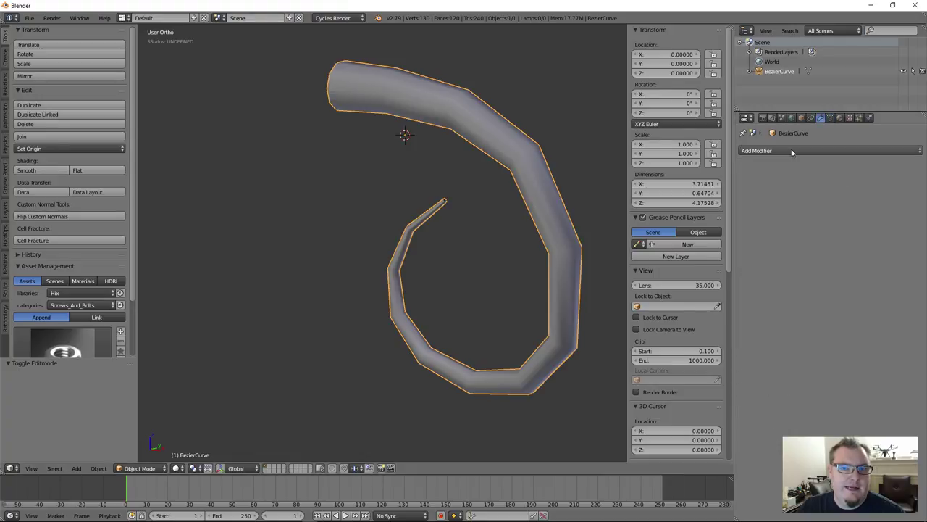
pyautogui.click(791, 149)
pyautogui.click(740, 311)
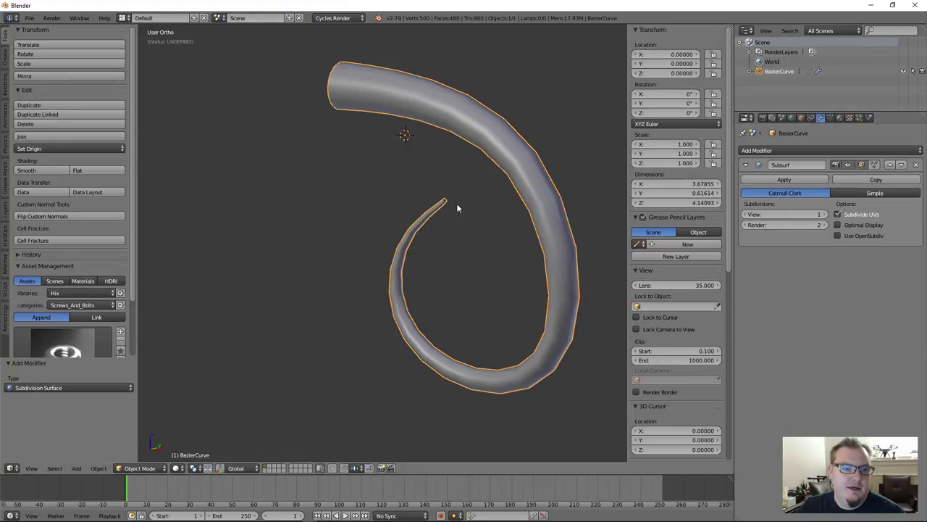
pyautogui.click(825, 215)
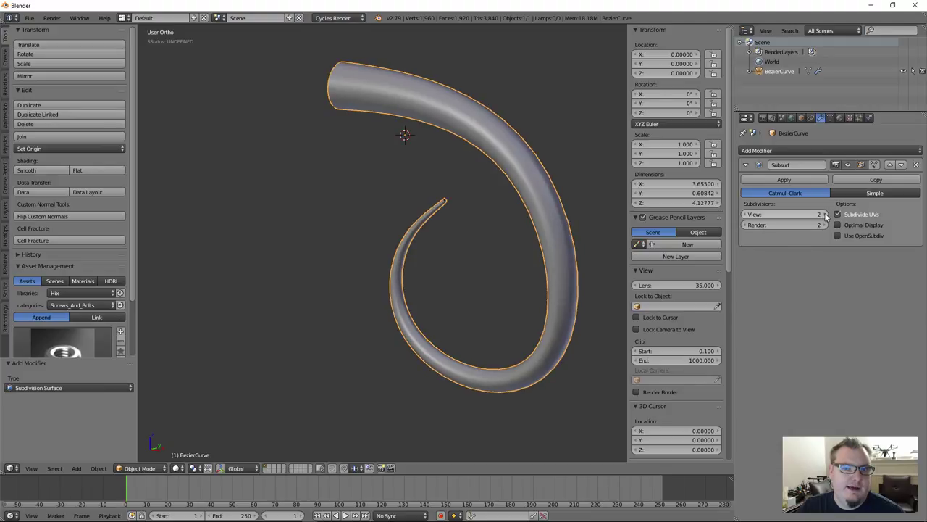
pyautogui.click(824, 215)
# Step: Orbit around the smoothed tentacle to inspect its open end
pyautogui.moveTo(449, 201); pyautogui.dragTo(505, 193, button='middle')
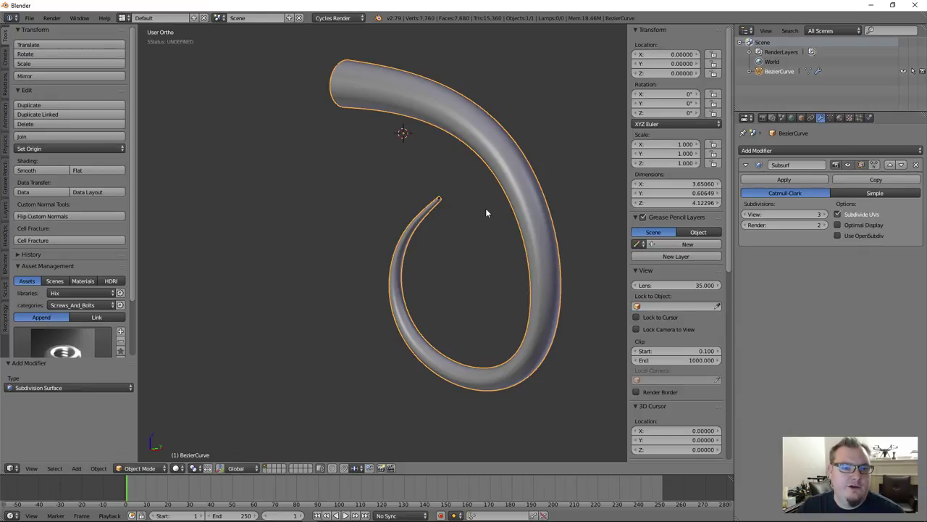
pyautogui.scroll(-2, 486, 210)
pyautogui.moveTo(497, 196); pyautogui.dragTo(530, 216, button='middle')
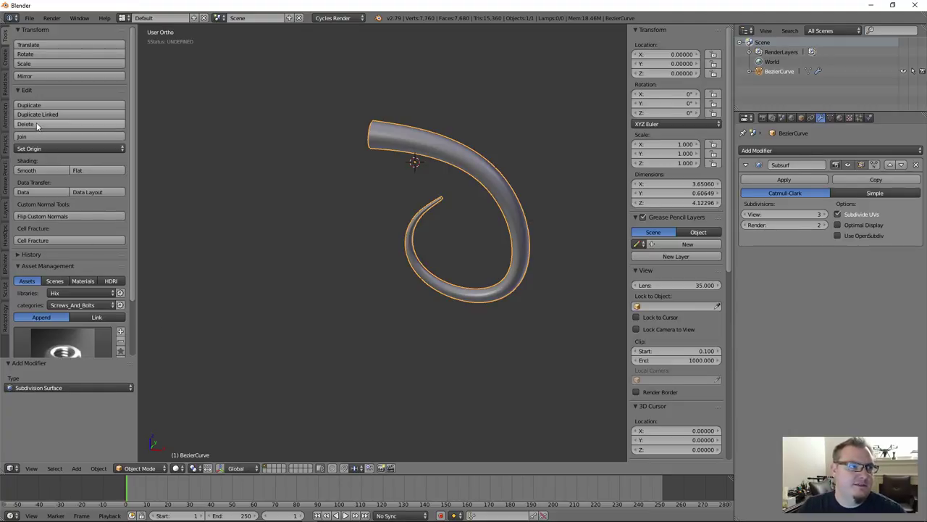
pyautogui.moveTo(451, 172); pyautogui.dragTo(477, 122, button='middle')
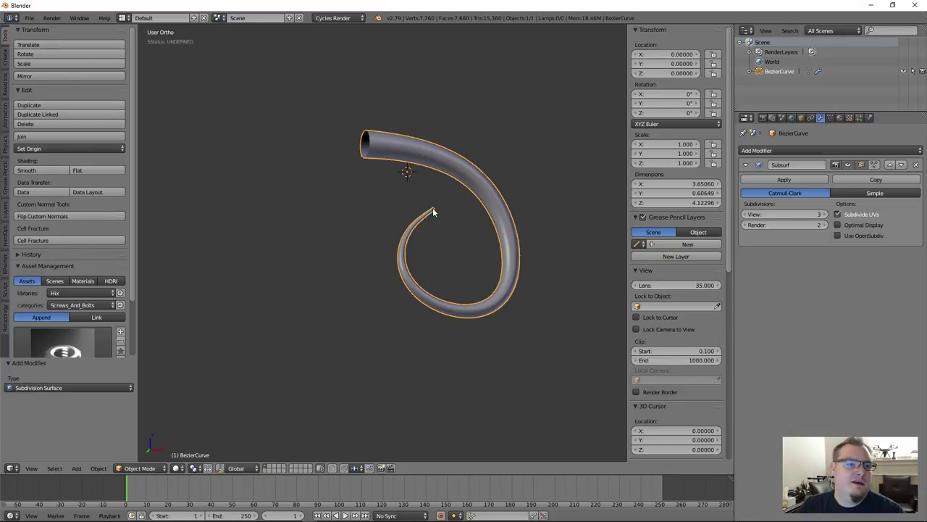
pyautogui.scroll(3, 415, 164)
pyautogui.moveTo(415, 164); pyautogui.dragTo(320, 169, button='middle')
pyautogui.moveTo(417, 154); pyautogui.dragTo(406, 194, button='middle')
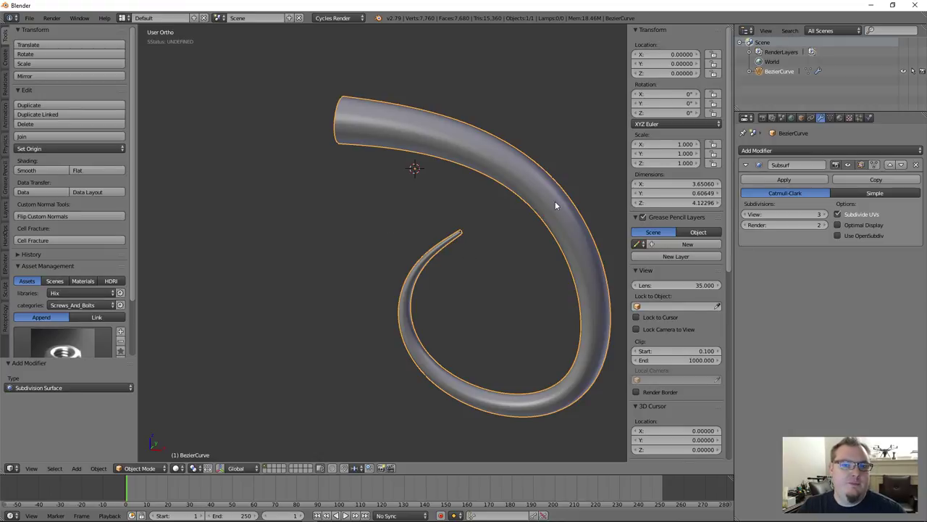
# Step: In Edit Mode, box-select the ring of vertices at the tentacle tip
pyautogui.press('Tab')
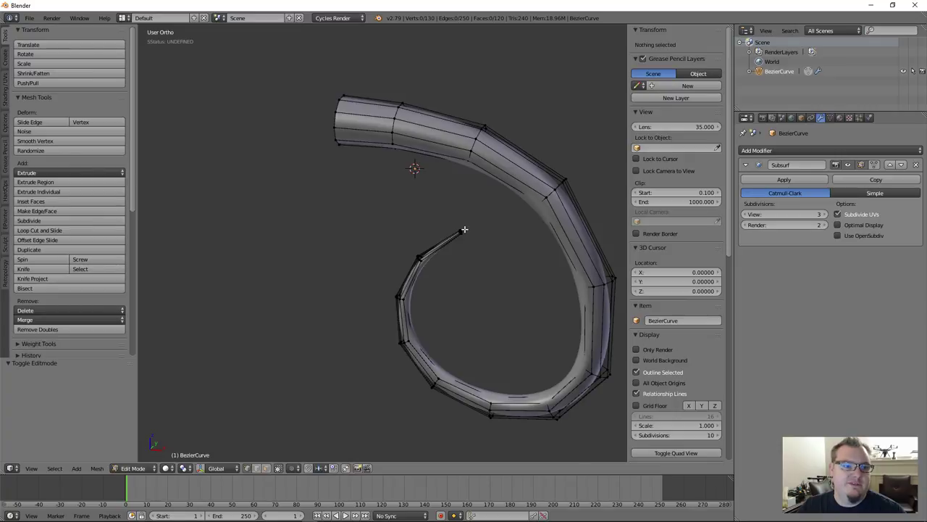
pyautogui.scroll(4, 457, 239)
pyautogui.press('a')
pyautogui.press('a')
pyautogui.scroll(2, 456, 232)
pyautogui.press('b')
pyautogui.moveTo(450, 207); pyautogui.dragTo(499, 269)
pyautogui.moveTo(499, 270); pyautogui.dragTo(410, 279, button='middle')
pyautogui.scroll(-3, 410, 279)
pyautogui.moveTo(492, 354); pyautogui.dragTo(478, 277, button='middle')
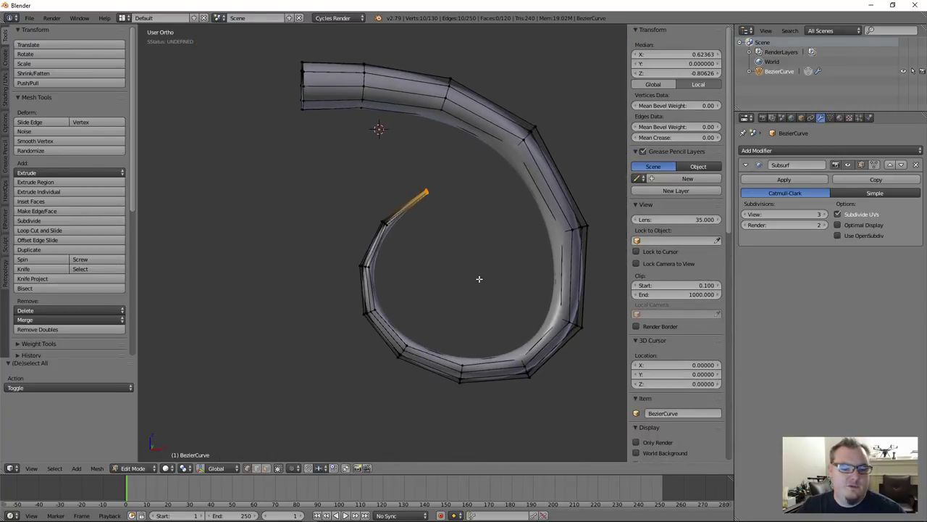
pyautogui.scroll(-2, 479, 278)
# Step: Rotate the tip ring with proportional falloff, disable proportional editing, and exit Edit Mode
pyautogui.press('r')
pyautogui.scroll(-4, 544, 215)
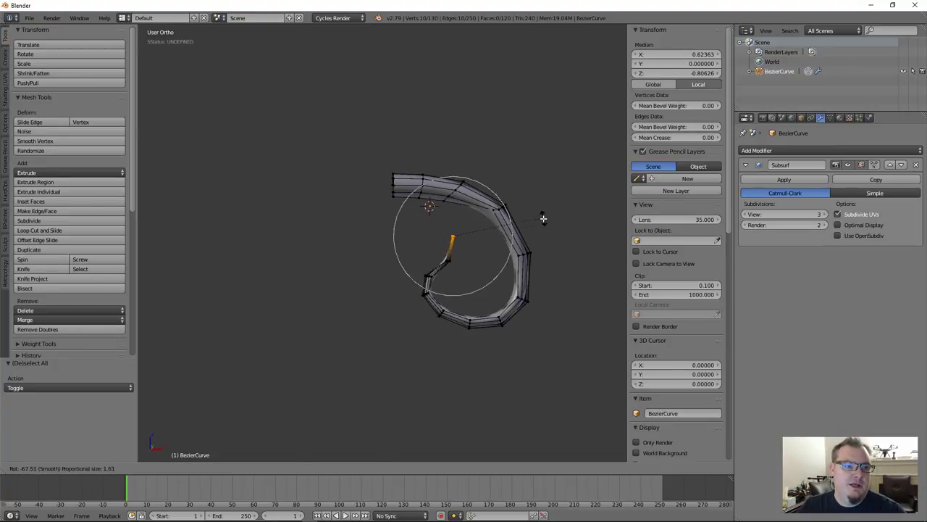
pyautogui.click(460, 255)
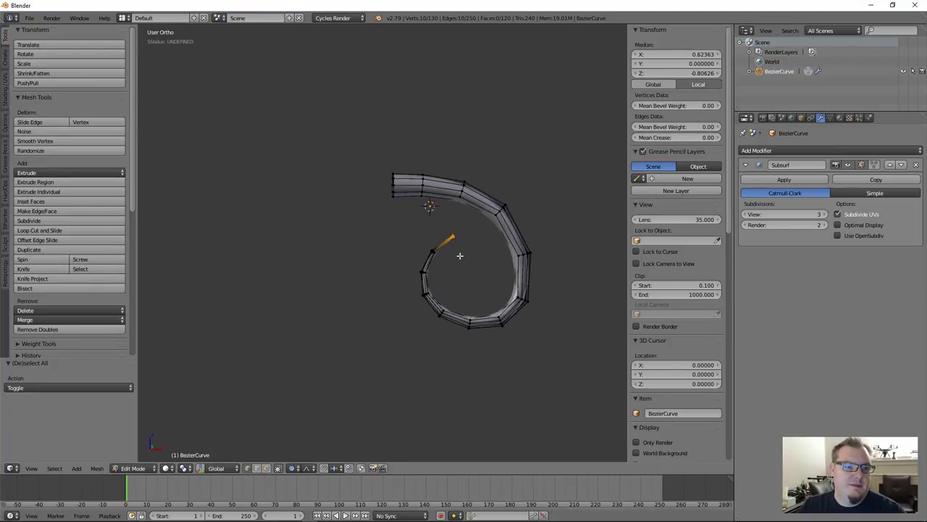
pyautogui.press('o')
pyautogui.press('g')
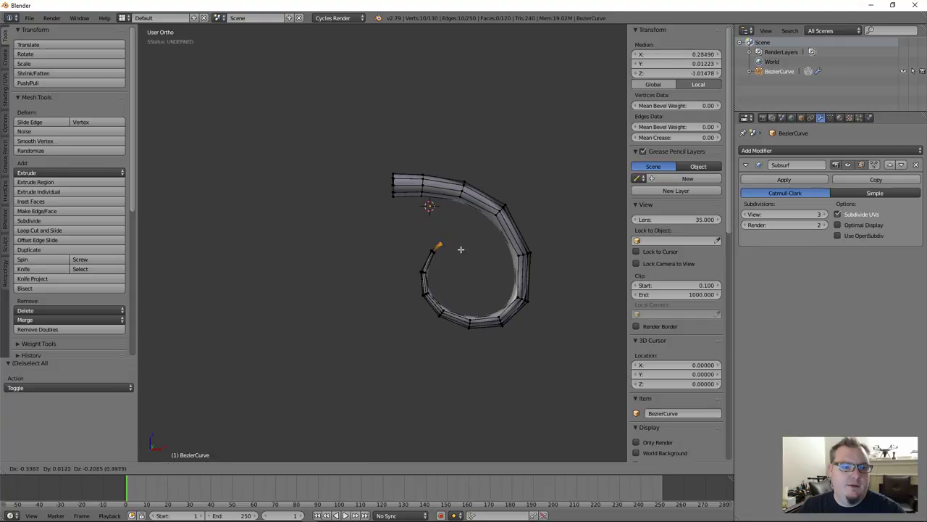
pyautogui.rightClick(454, 248)
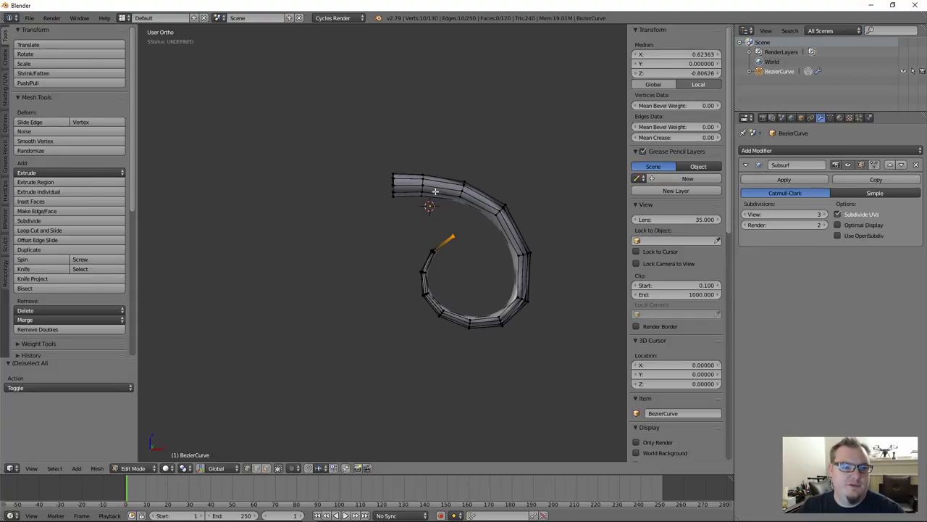
pyautogui.scroll(3, 435, 202)
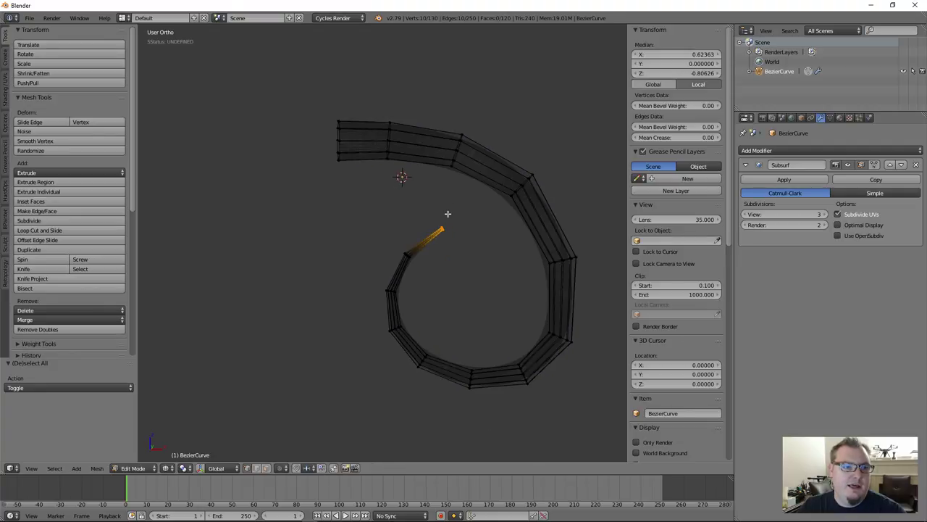
pyautogui.moveTo(445, 213); pyautogui.dragTo(420, 226, button='middle')
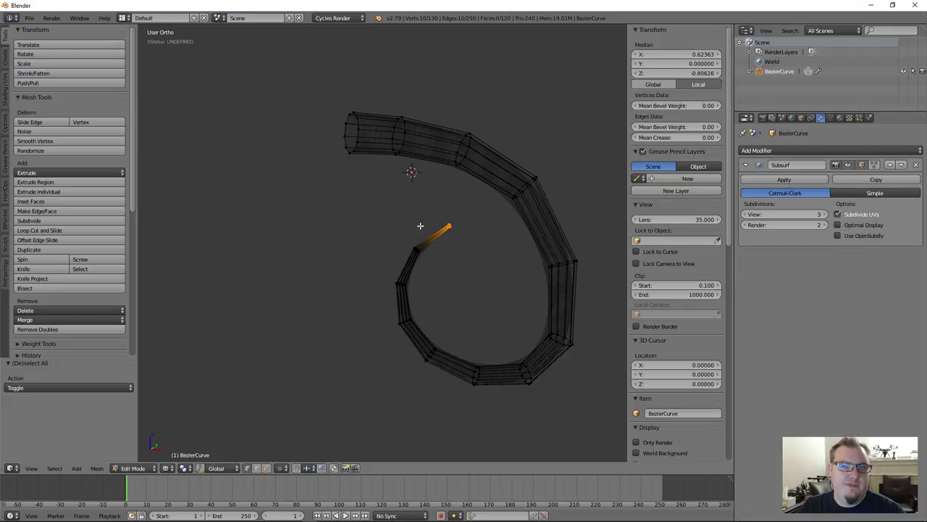
pyautogui.press('Tab')
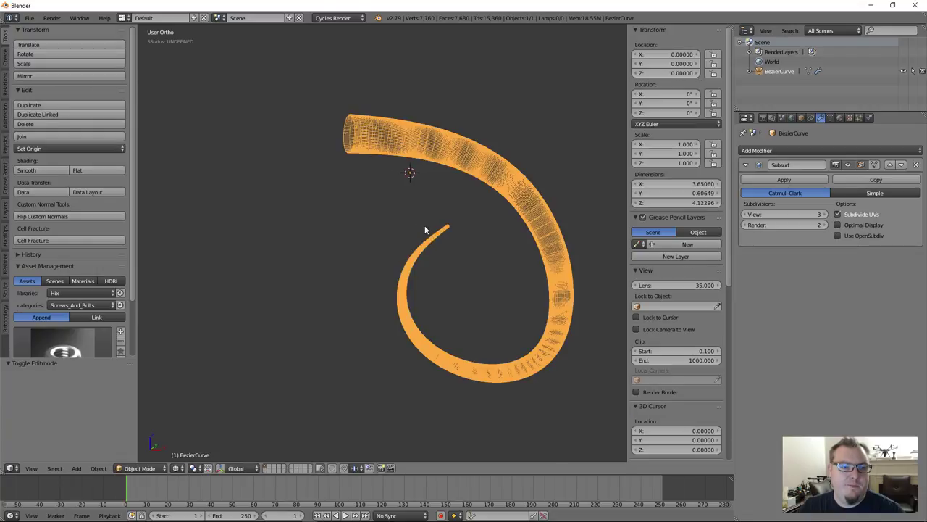
# Step: Show the Object Data tab with its empty Vertex Groups, Shape Keys and UV Maps lists
pyautogui.click(831, 118)
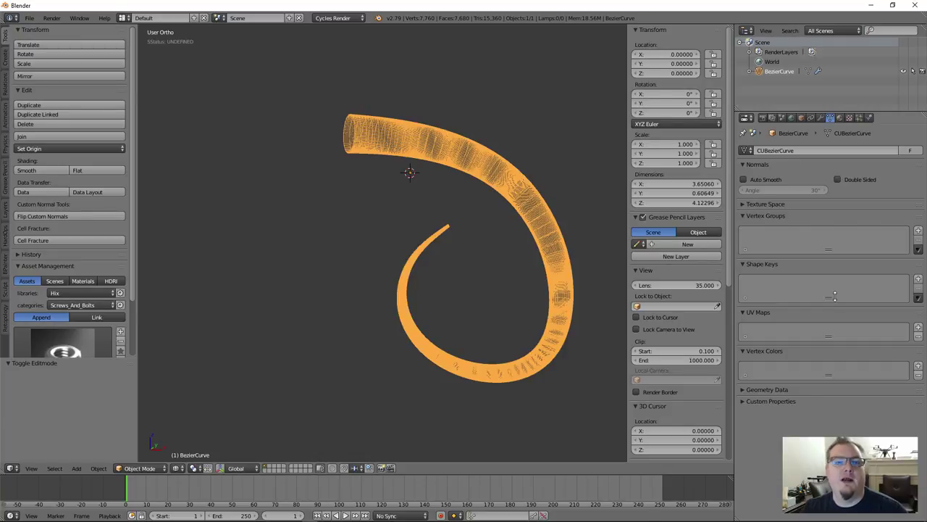
# Step: Switch the tentacle to solid shading and clear the mesh selection in Edit Mode
pyautogui.press('z')
pyautogui.moveTo(446, 207)
pyautogui.mouseDown(button='middle')
pyautogui.moveTo(454, 240)
pyautogui.moveTo(445, 239)
pyautogui.moveTo(468, 223)
pyautogui.moveTo(451, 242)
pyautogui.mouseUp(button='middle')
pyautogui.press('Tab')
pyautogui.press('a')
pyautogui.press('Tab')
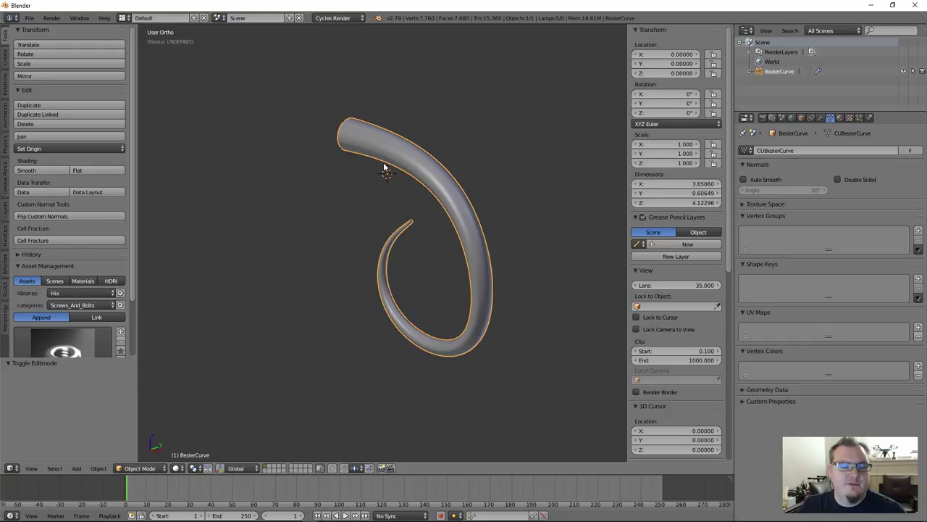
pyautogui.moveTo(385, 168); pyautogui.dragTo(406, 166, button='middle')
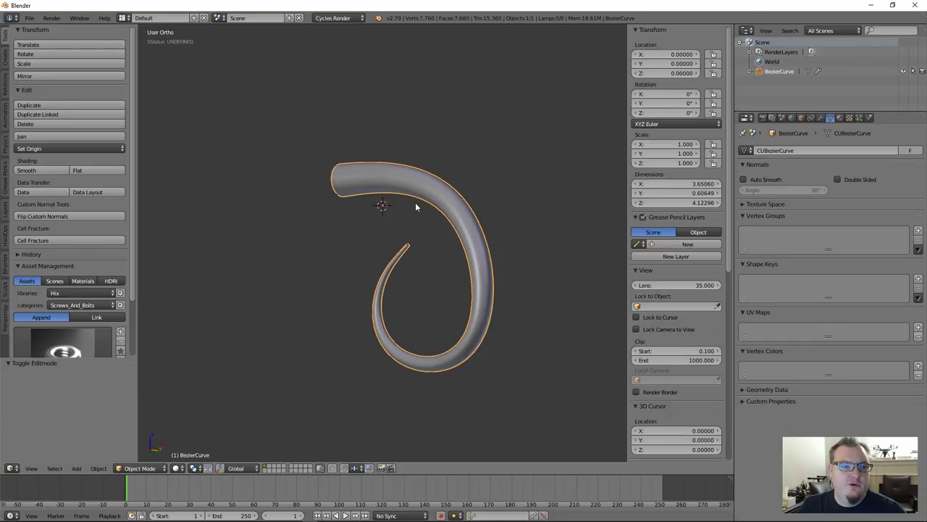
pyautogui.scroll(1, 416, 205)
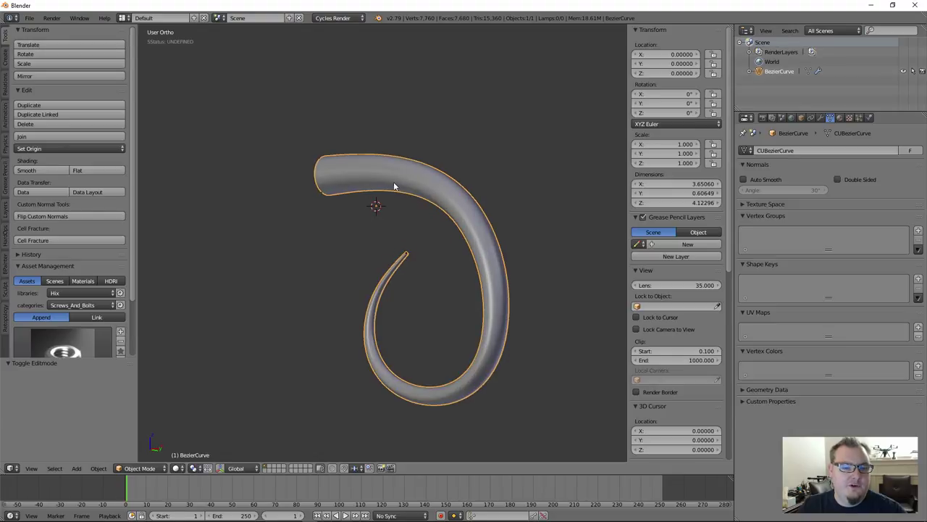
# Step: Add a base shape key and rename it from Basis to 'Posed'
pyautogui.click(918, 278)
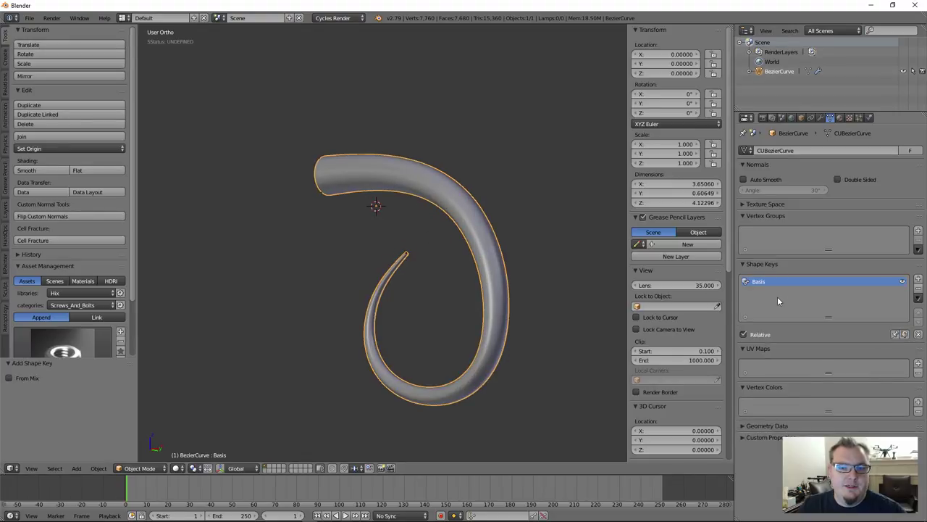
pyautogui.doubleClick(762, 281)
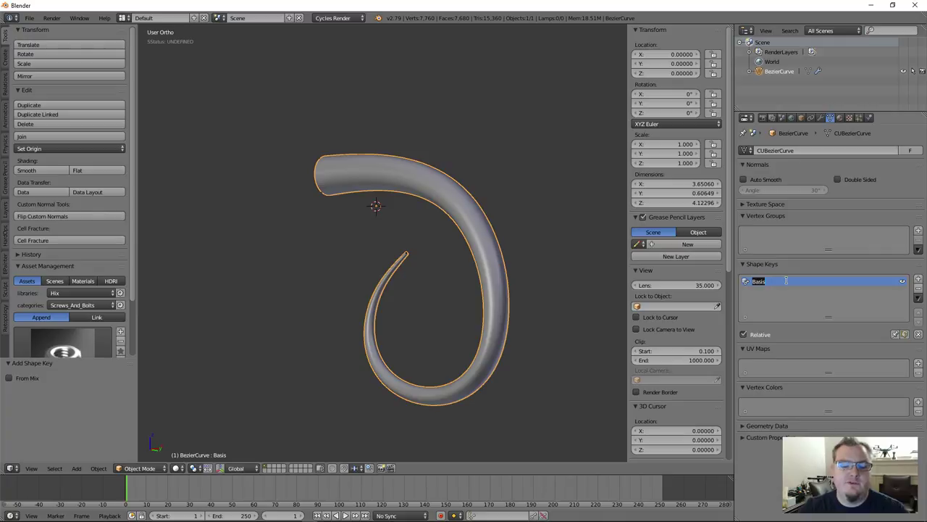
pyautogui.write('Posed')
pyautogui.press('Return')
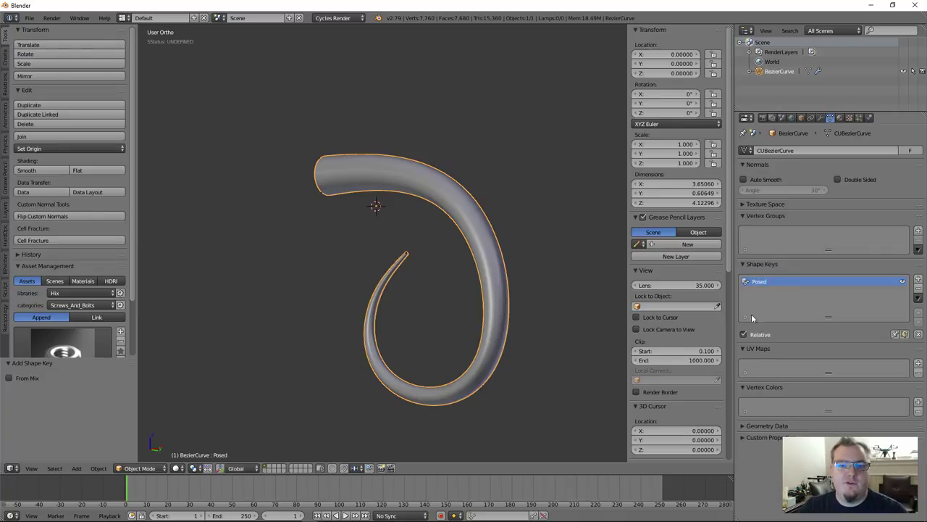
pyautogui.scroll(-2, 493, 257)
pyautogui.moveTo(492, 258); pyautogui.dragTo(483, 271, button='middle')
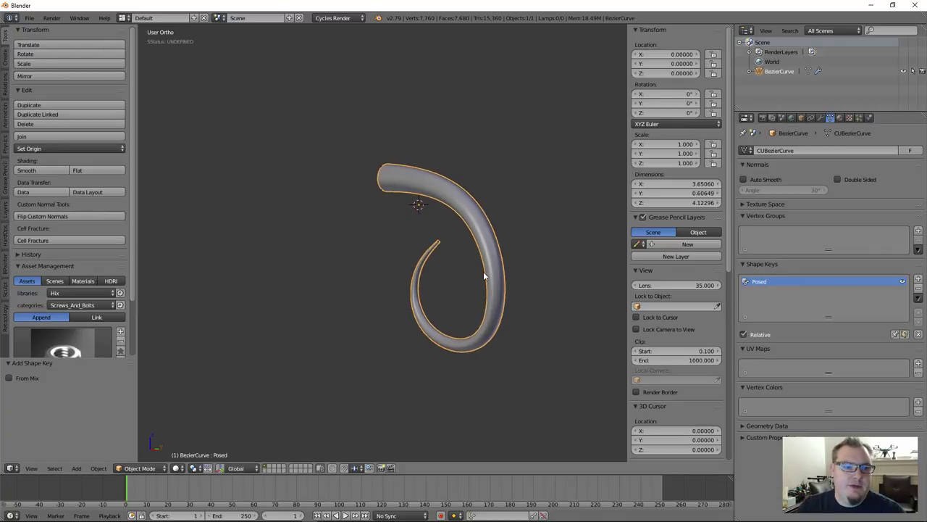
# Step: Add shape key Key 1 and move a mid-tube edge loop with proportional editing
pyautogui.click(917, 279)
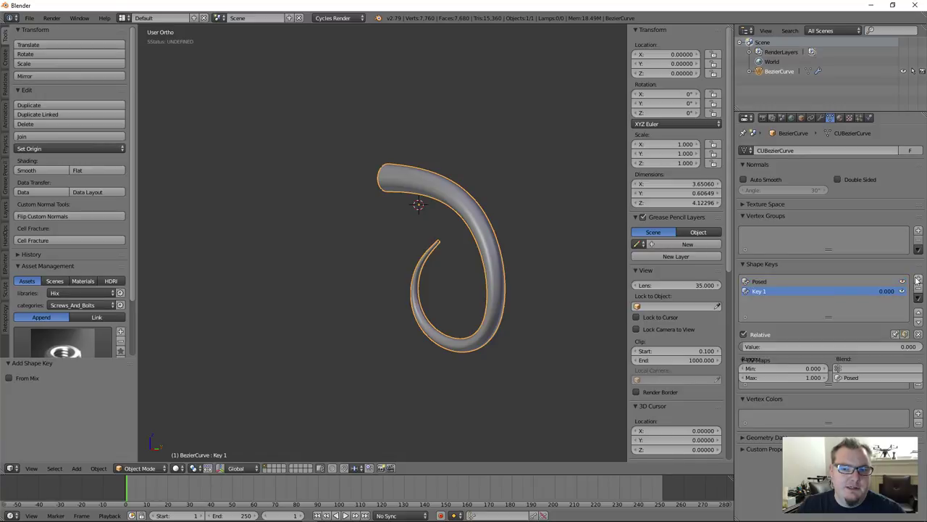
pyautogui.moveTo(428, 255); pyautogui.dragTo(455, 293, button='middle')
pyautogui.press('Tab')
pyautogui.scroll(3, 497, 268)
pyautogui.keyDown('alt'); pyautogui.rightClick(449, 286); pyautogui.keyUp('alt')
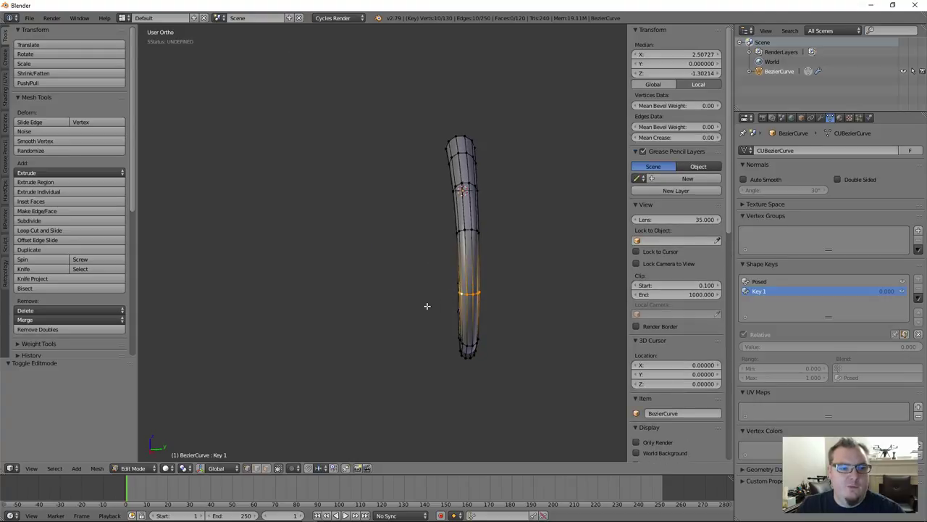
pyautogui.press('o')
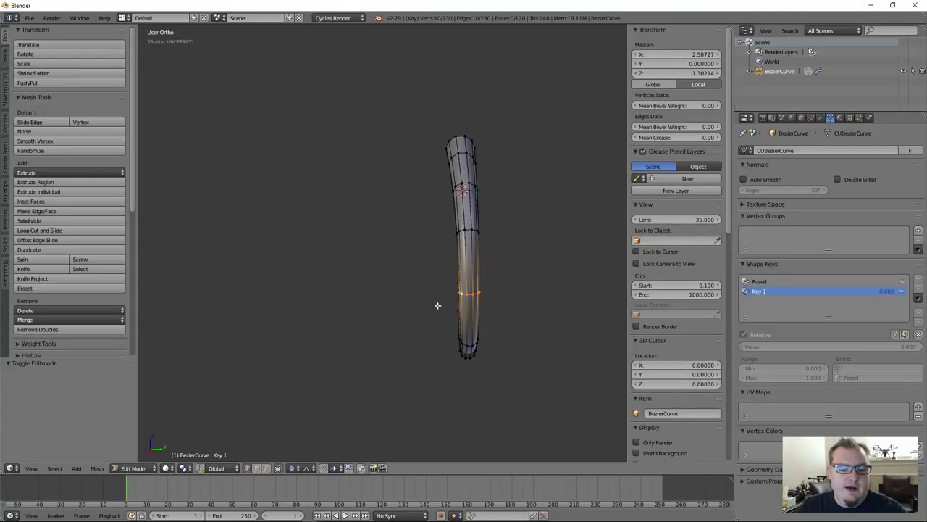
pyautogui.press('g')
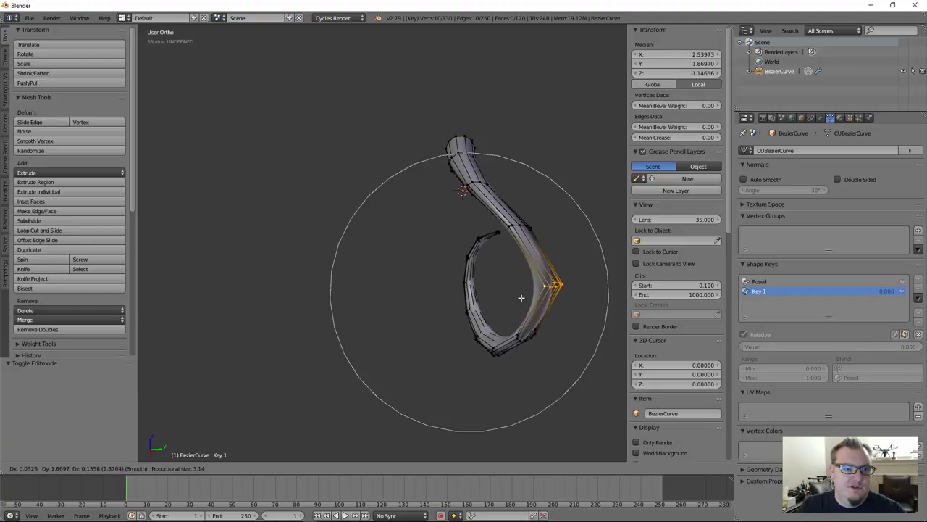
pyautogui.click(503, 316)
# Step: Rotate the edge loop around Z, then toggle Edit Mode to compare the shapes
pyautogui.press('r')
pyautogui.press('z')
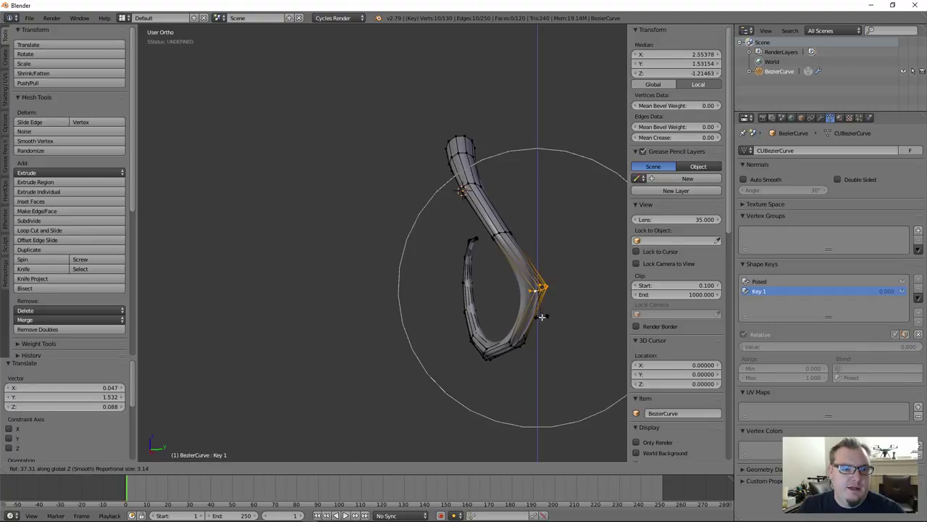
pyautogui.click(540, 316)
pyautogui.press('Tab')
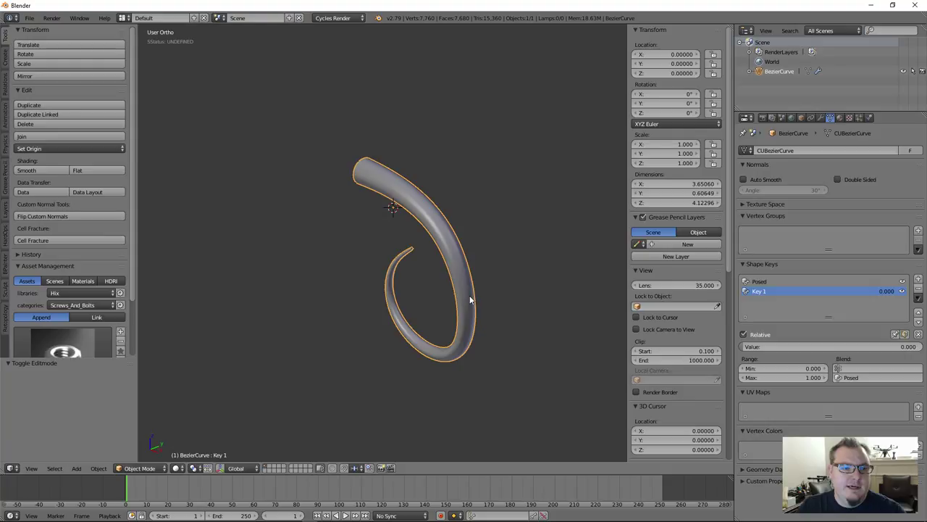
pyautogui.press('Tab')
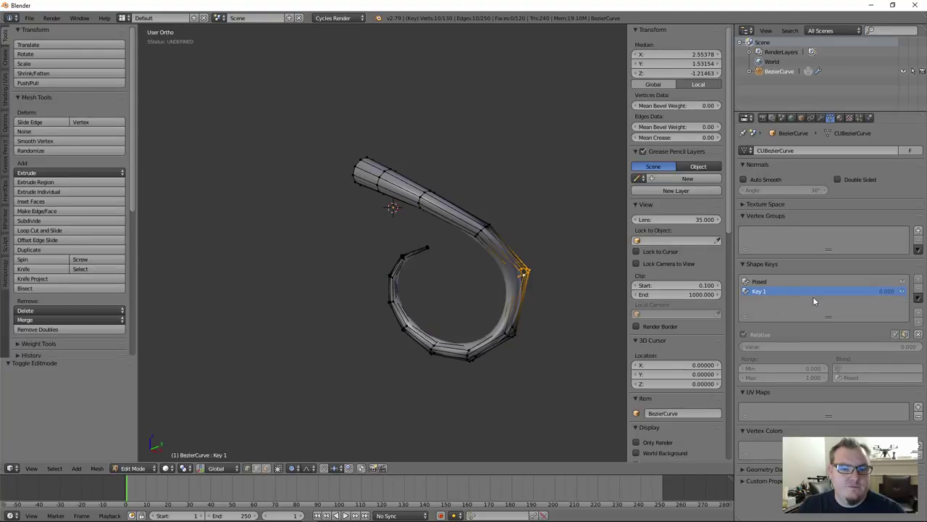
pyautogui.press('Tab')
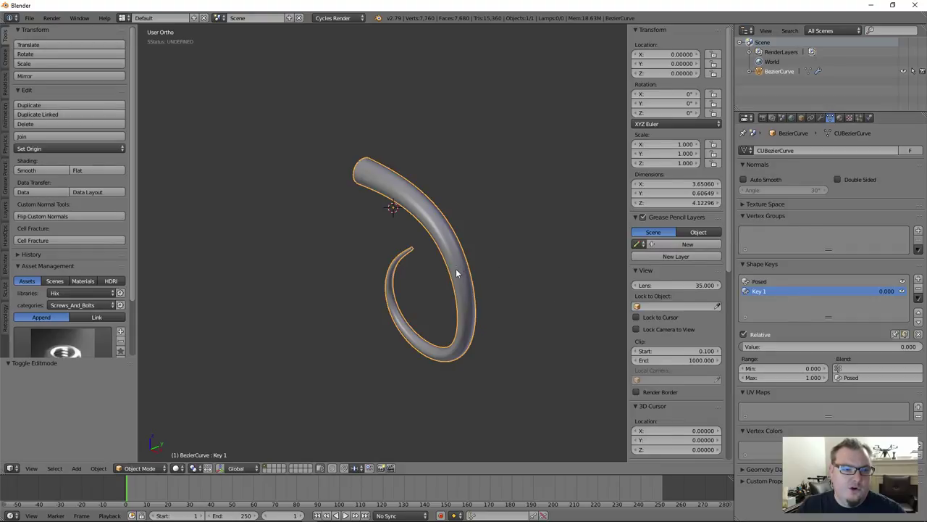
pyautogui.press('Tab')
pyautogui.press('Tab')
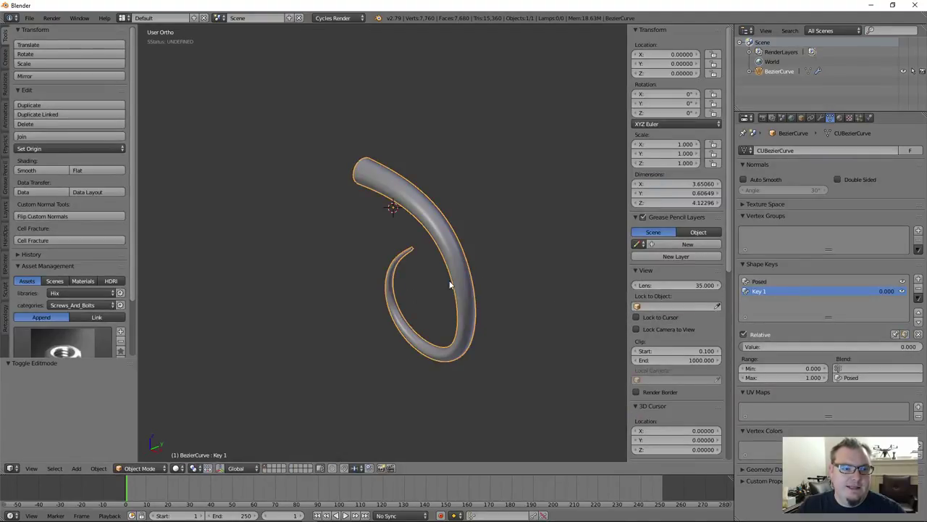
pyautogui.moveTo(449, 285); pyautogui.dragTo(441, 276, button='middle')
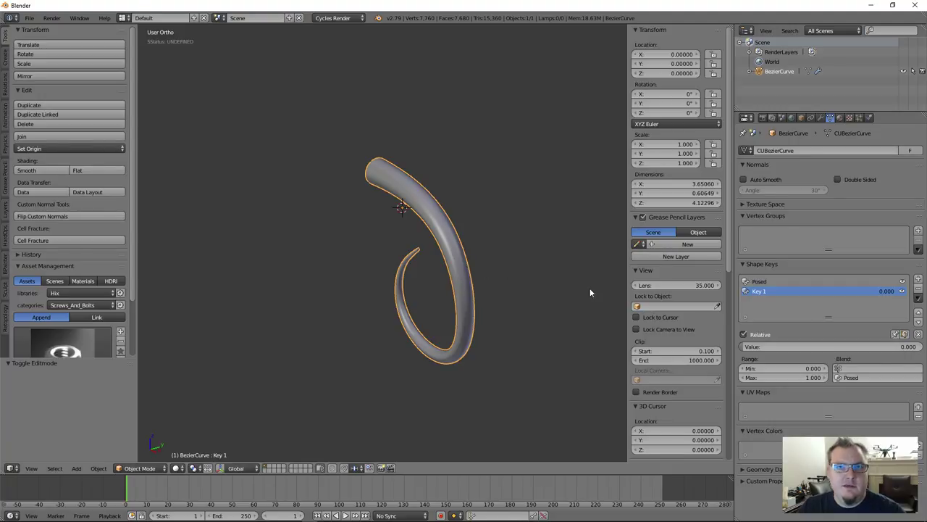
# Step: Preview Key 1 at full strength, reset it, then pin the preview with Posed active
pyautogui.moveTo(826, 346); pyautogui.dragTo(835, 346)
pyautogui.moveTo(749, 347); pyautogui.dragTo(920, 342)
pyautogui.click(858, 282)
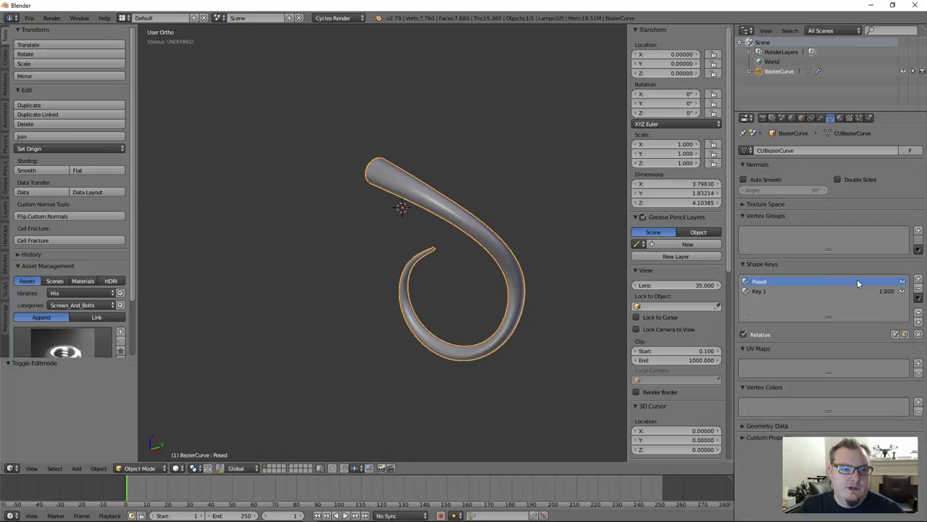
pyautogui.click(895, 335)
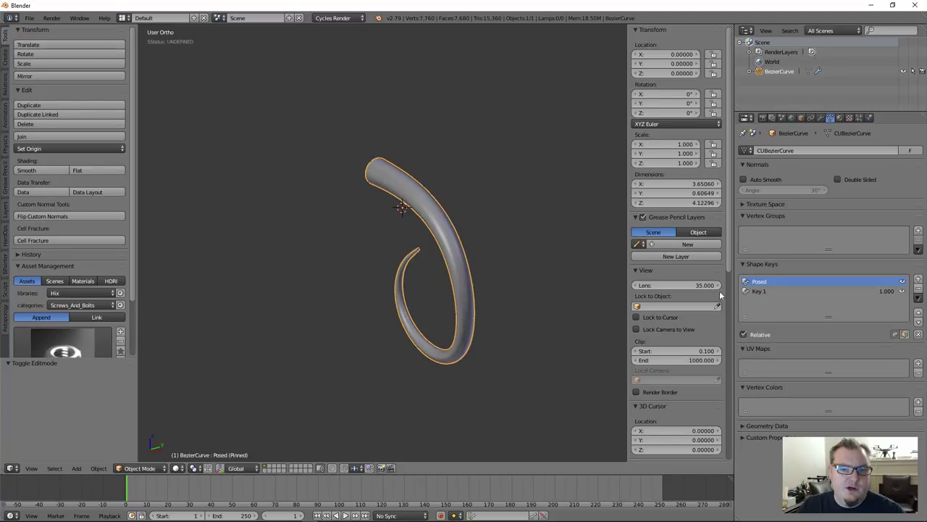
# Step: Compare the Posed and Key 1 shapes, then set Key 1's value to 0.000
pyautogui.click(757, 291)
pyautogui.click(764, 284)
pyautogui.click(766, 291)
pyautogui.click(770, 282)
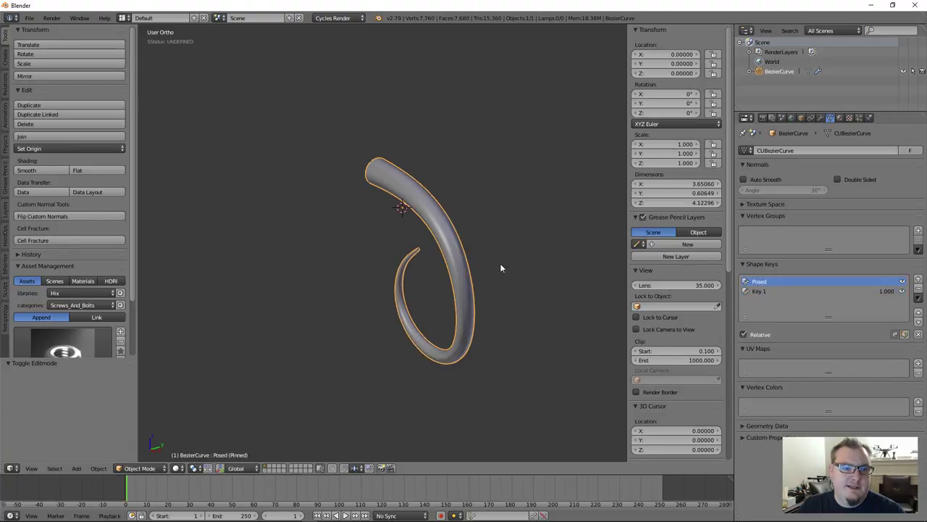
pyautogui.click(770, 292)
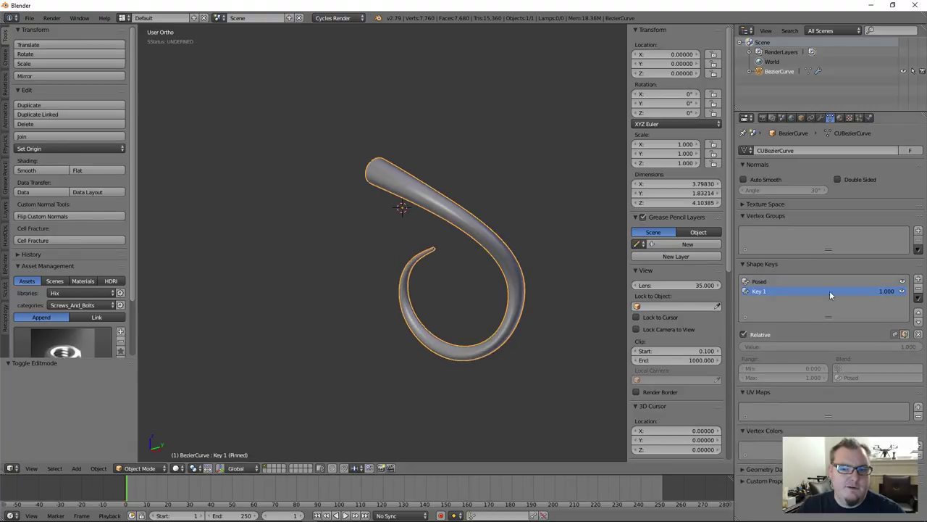
pyautogui.moveTo(886, 291); pyautogui.dragTo(811, 310)
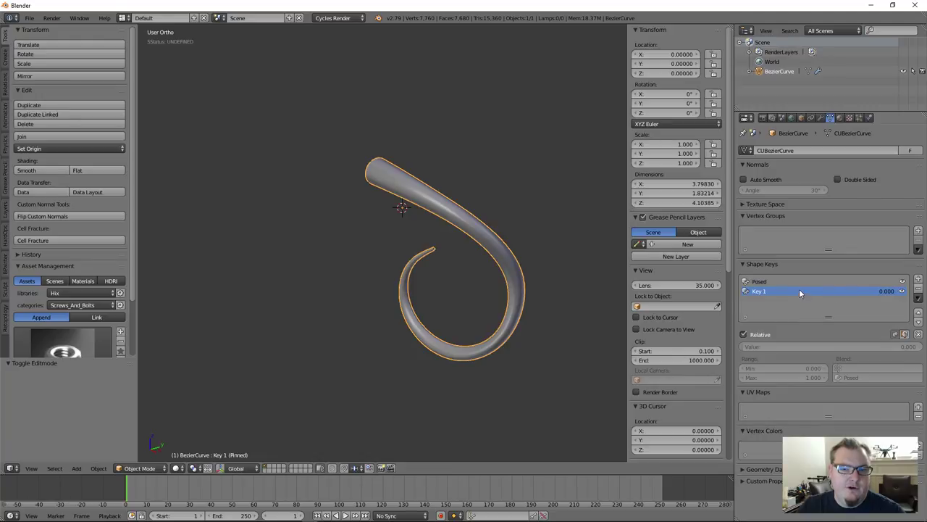
# Step: Recheck the pinned preview on Posed and Key 1, then begin renaming Key 1
pyautogui.click(895, 334)
pyautogui.click(895, 334)
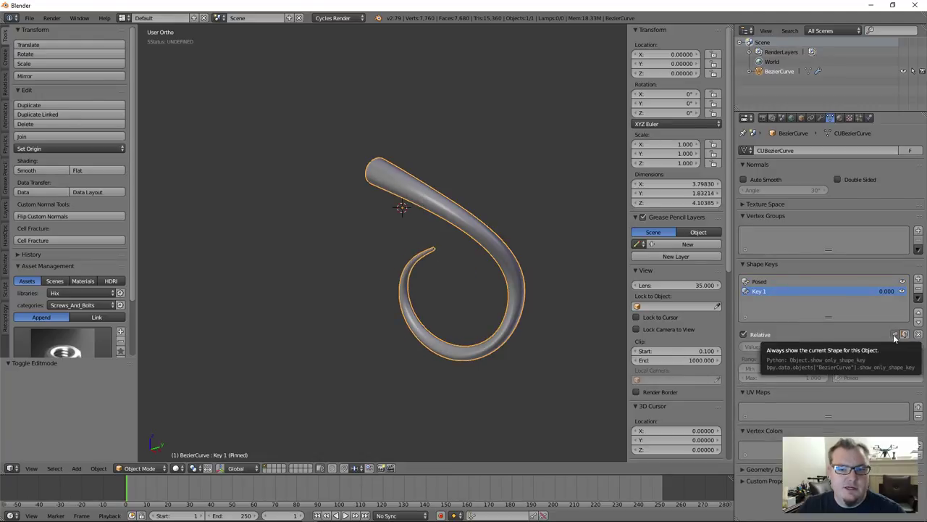
pyautogui.click(768, 281)
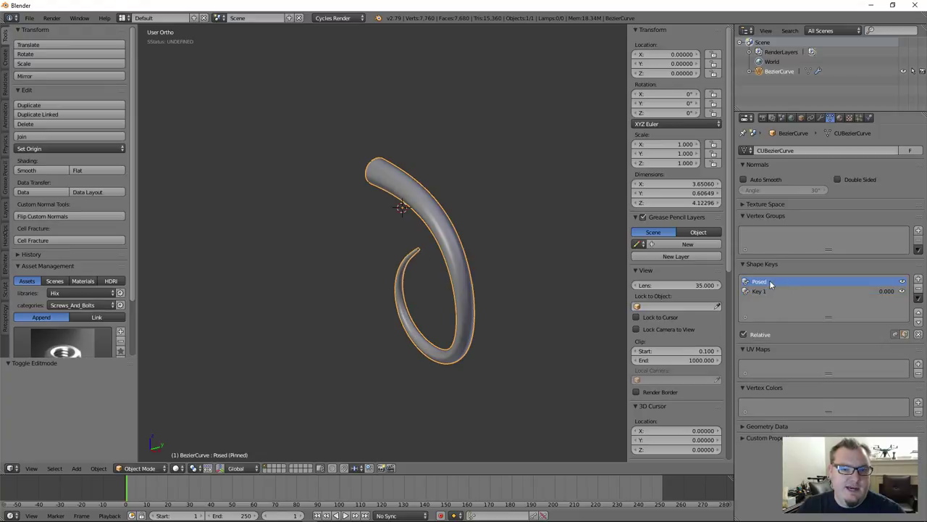
pyautogui.click(760, 289)
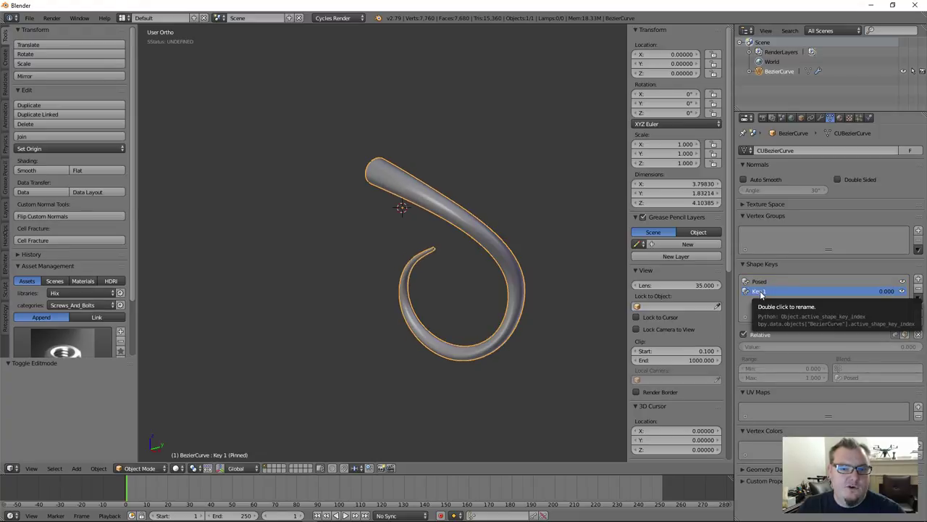
pyautogui.doubleClick(760, 290)
# Step: Rename Key 1 to 'Second Pose' and enable applying shape keys in Edit Mode
pyautogui.write('P')
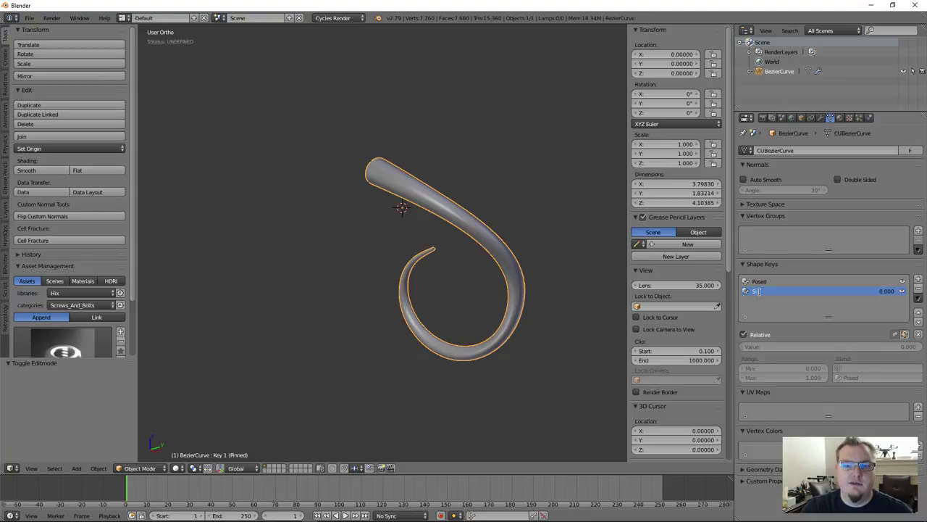
pyautogui.write('econd Pose')
pyautogui.press('Return')
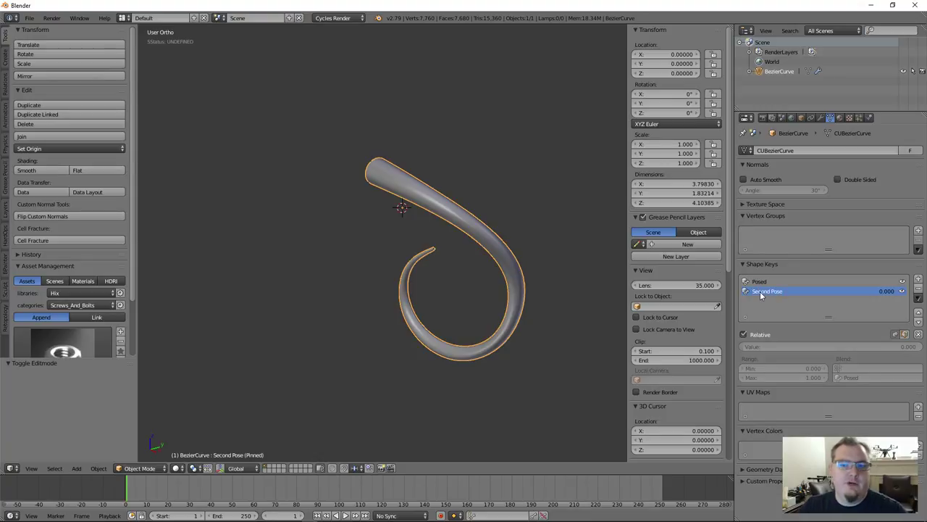
pyautogui.click(904, 335)
# Step: Inspect the Posed shape on the mesh in Edit Mode, then return to Object Mode showing Second Pose
pyautogui.press('Tab')
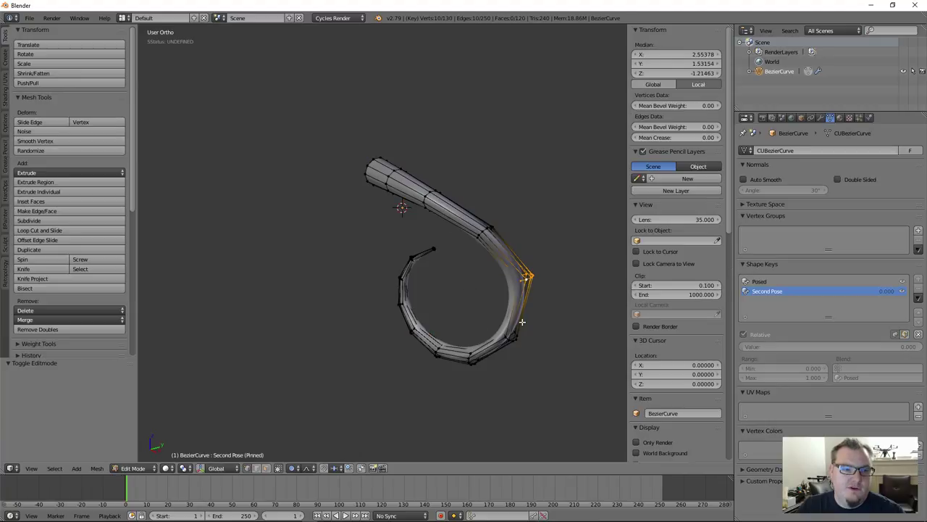
pyautogui.click(906, 334)
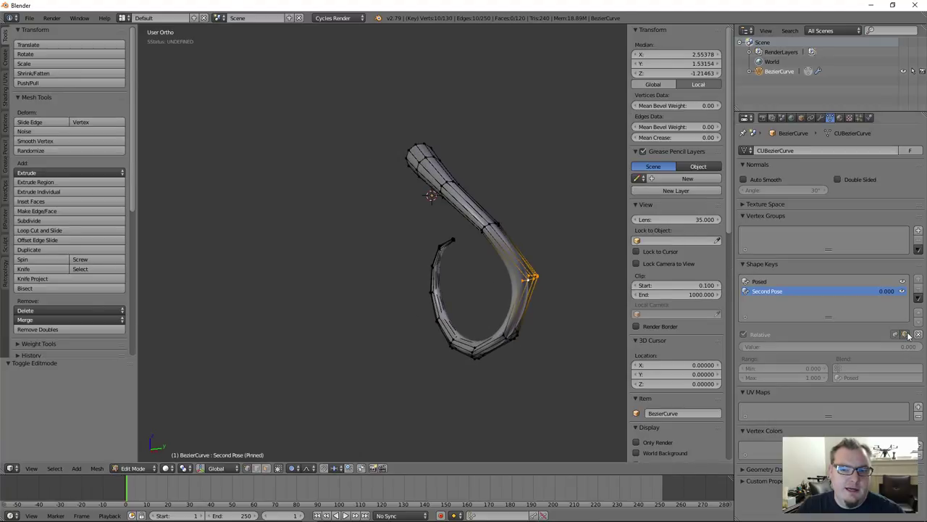
pyautogui.click(797, 281)
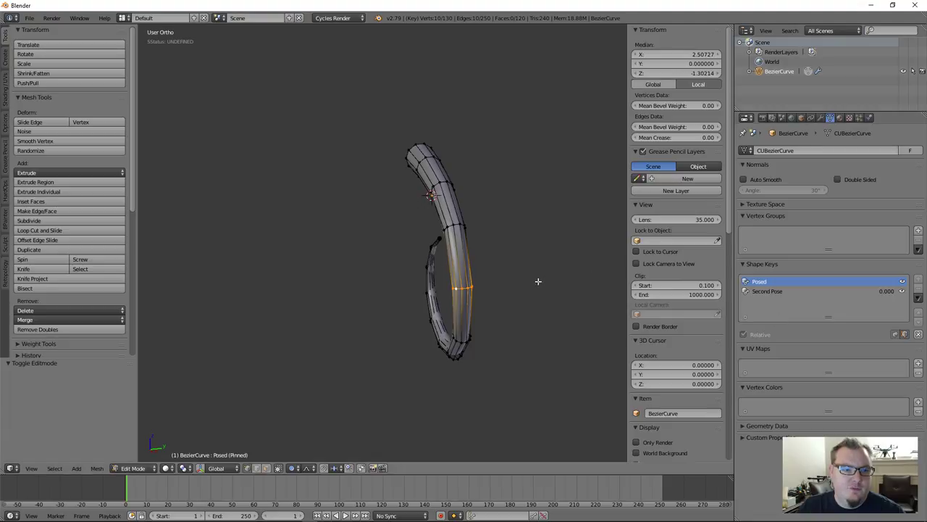
pyautogui.moveTo(538, 281); pyautogui.dragTo(410, 250, button='middle')
pyautogui.press('a')
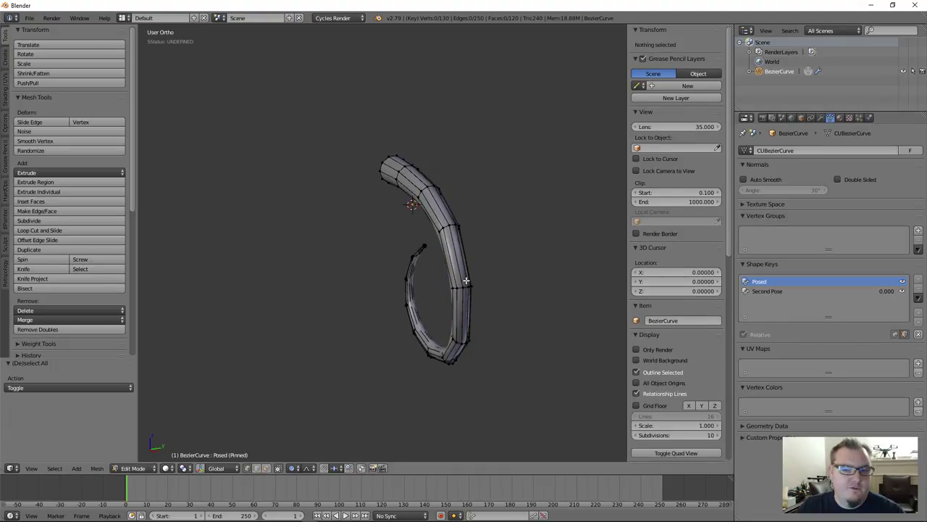
pyautogui.press('Tab')
pyautogui.click(768, 292)
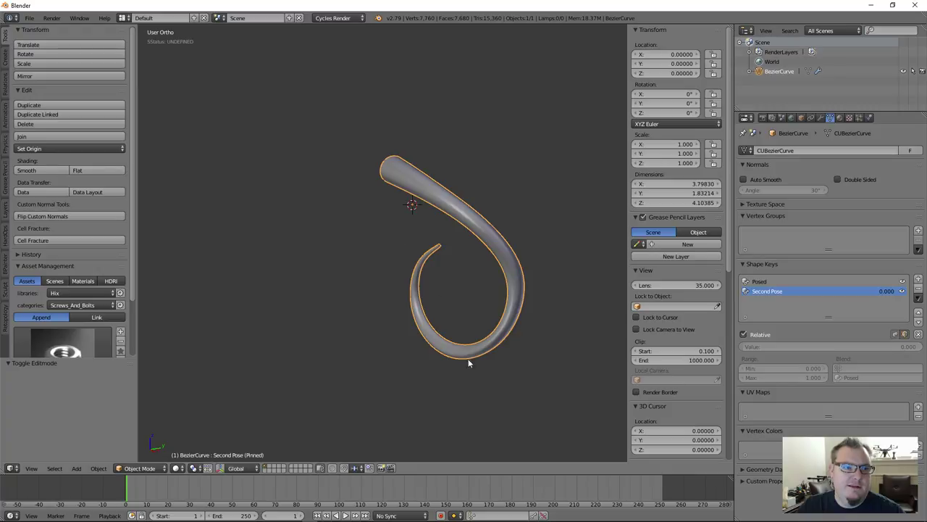
# Step: Switch to the front orthographic view, briefly entering and leaving Edit Mode
pyautogui.moveTo(485, 368); pyautogui.dragTo(472, 339, button='middle')
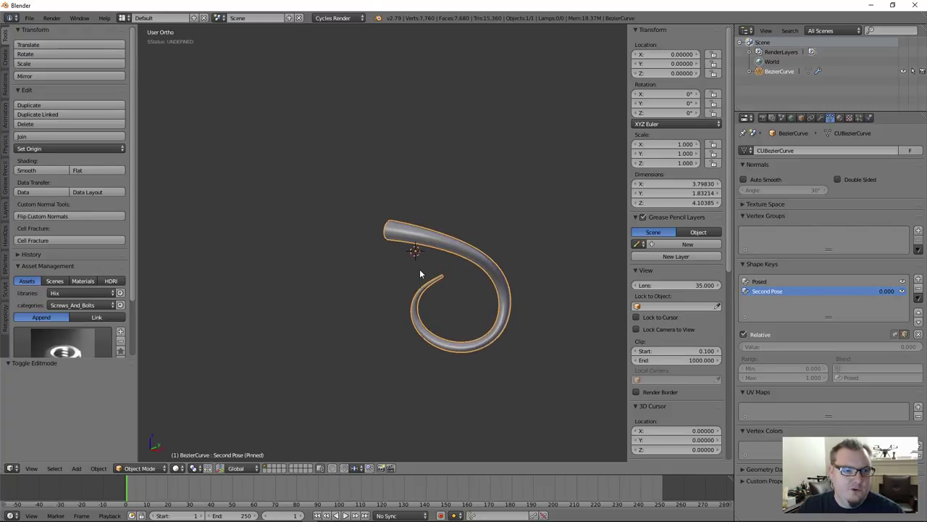
pyautogui.press('KP_1')
pyautogui.press('Tab')
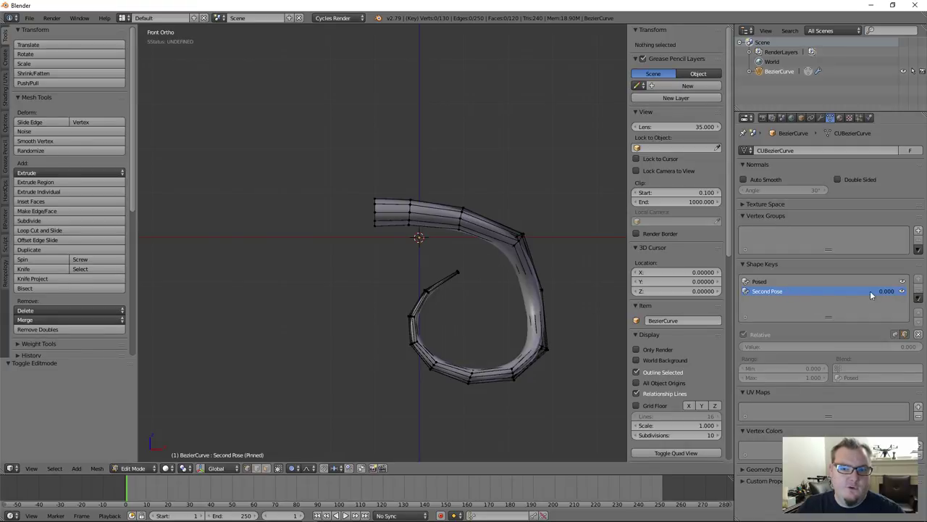
pyautogui.press('Tab')
# Step: Add a third shape key named 'Straight' and enter Edit Mode on the mesh
pyautogui.click(918, 281)
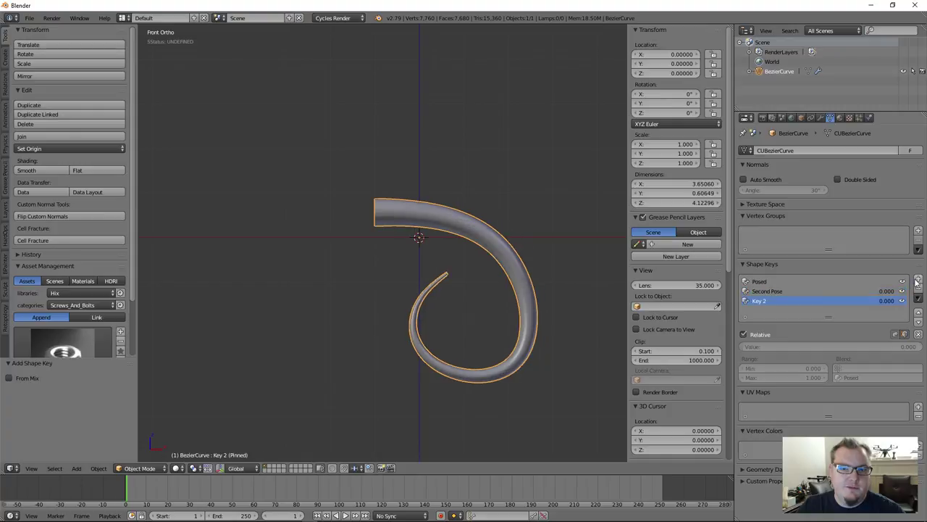
pyautogui.doubleClick(761, 301)
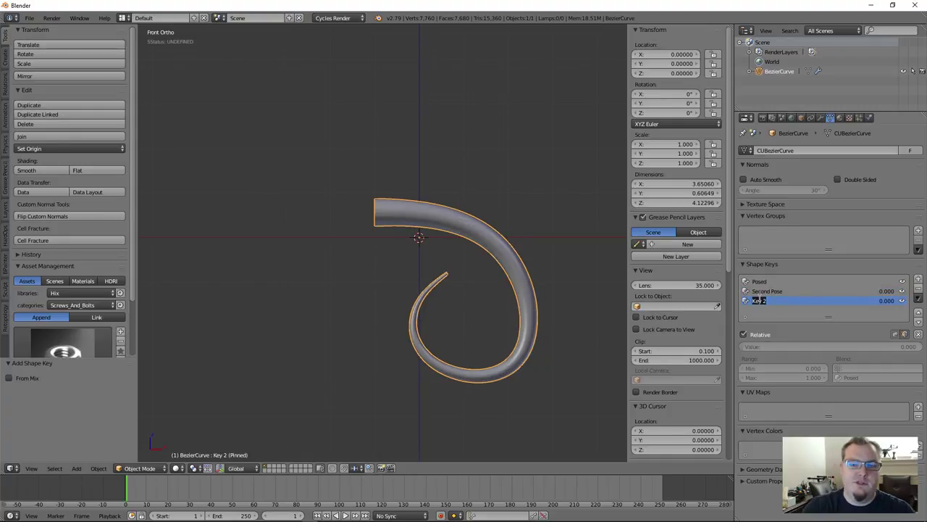
pyautogui.write('Straight')
pyautogui.press('Return')
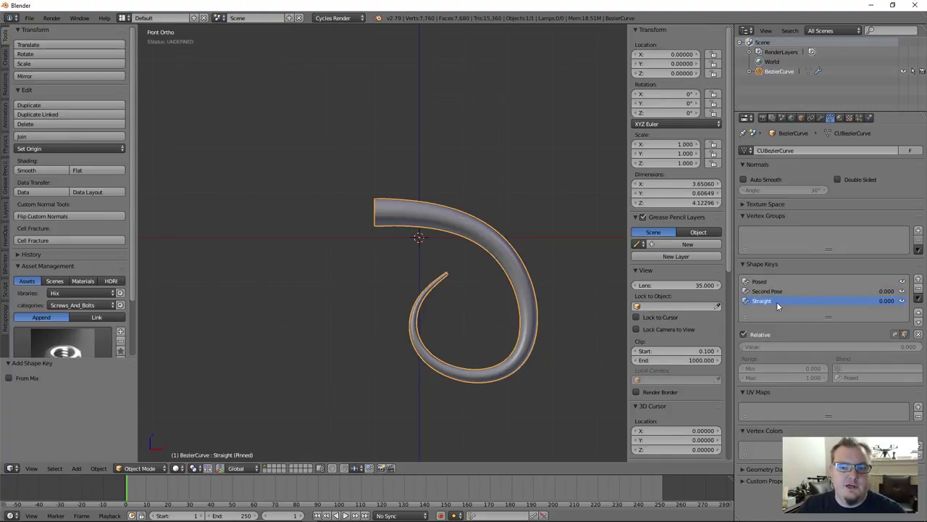
pyautogui.press('Tab')
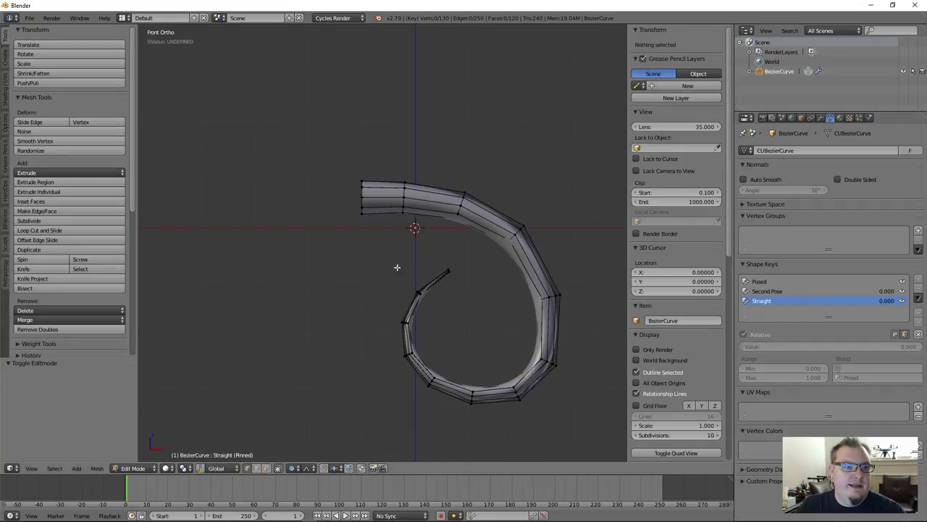
# Step: Pivot around the 3D cursor, select the thick-end edge loop in wireframe, and place the cursor beside it
pyautogui.keyDown('shift'); pyautogui.moveTo(397, 268); pyautogui.dragTo(349, 274, button='middle'); pyautogui.keyUp('shift')
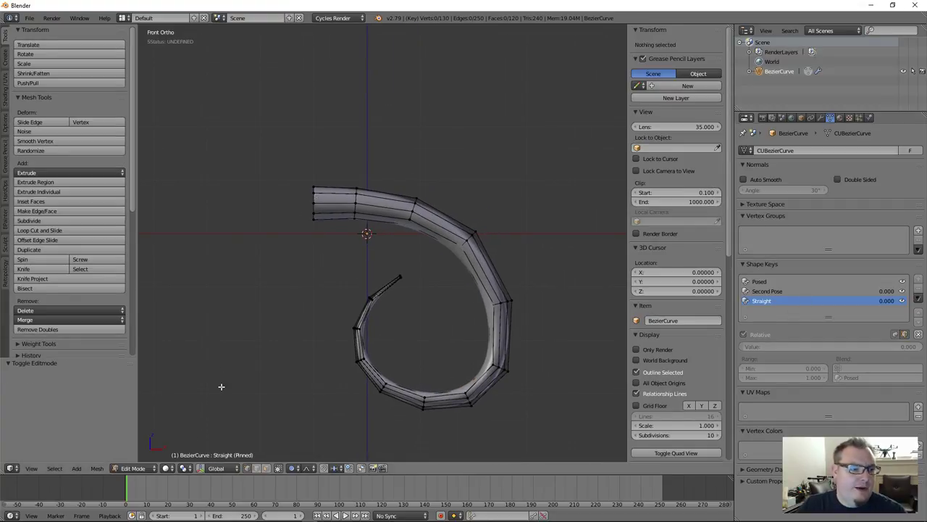
pyautogui.click(185, 468)
pyautogui.click(196, 443)
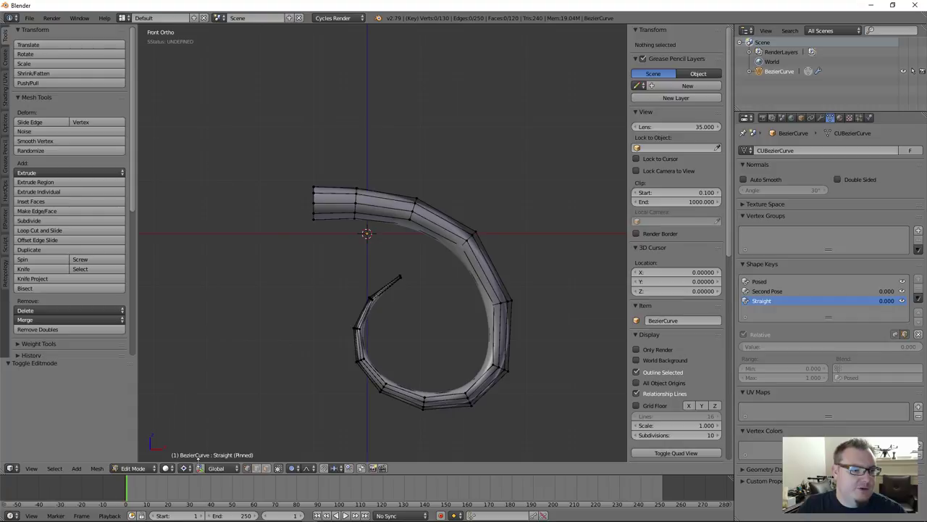
pyautogui.scroll(4, 303, 207)
pyautogui.keyDown('alt'); pyautogui.rightClick(322, 207); pyautogui.keyUp('alt')
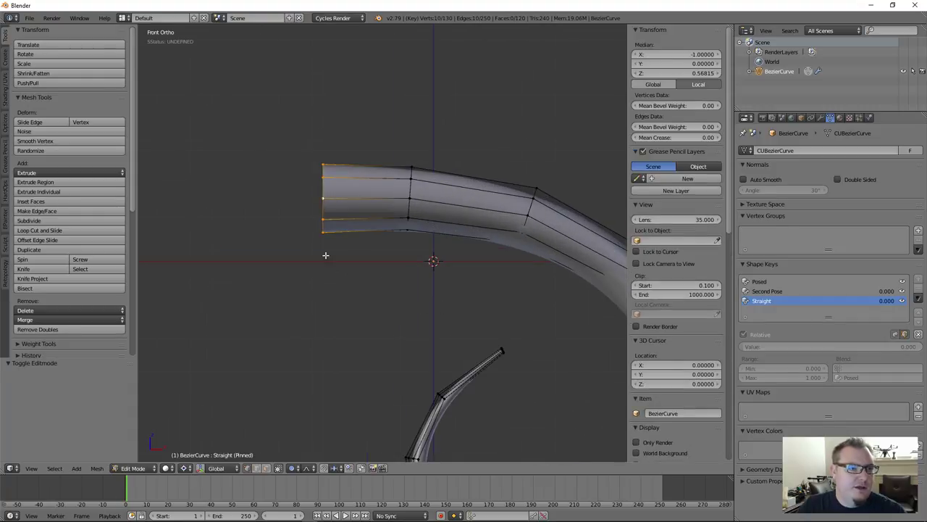
pyautogui.scroll(-2, 394, 224)
pyautogui.press('z')
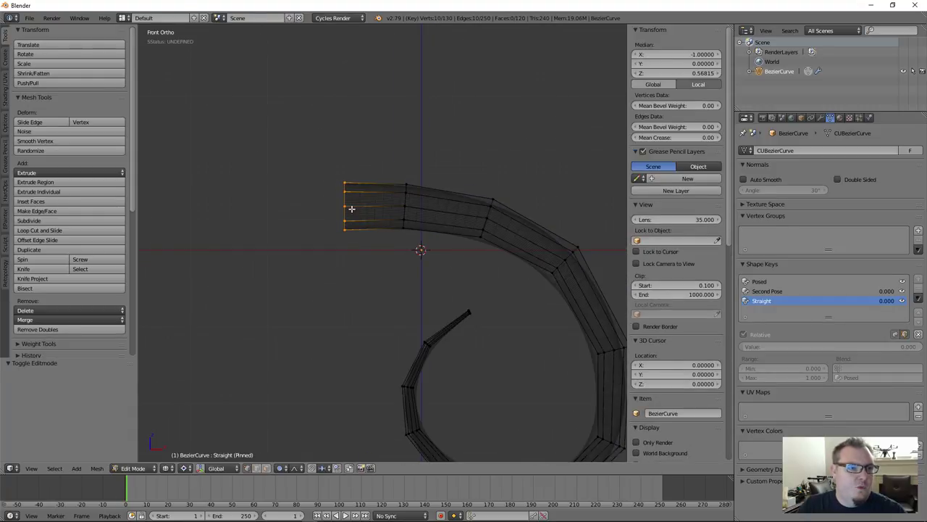
pyautogui.scroll(2, 366, 210)
pyautogui.click(418, 203)
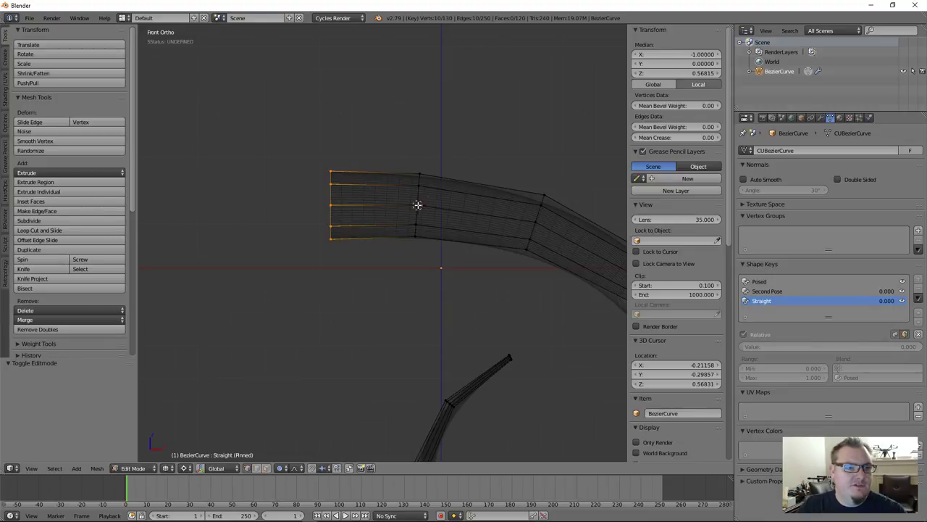
pyautogui.press('s')
pyautogui.press('Escape')
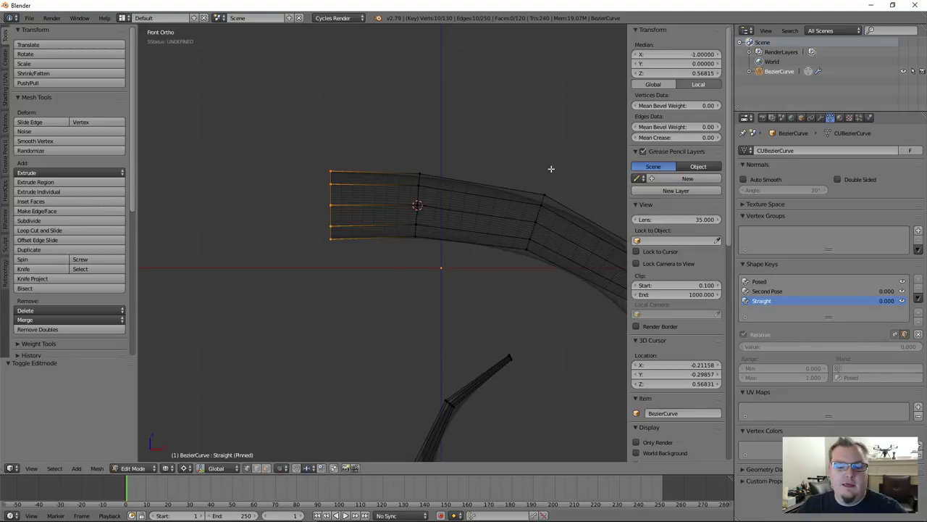
pyautogui.press('s')
pyautogui.press('Escape')
# Step: Enable shape-key editing in Edit Mode, view from the front, and rotate the tip loop slightly
pyautogui.scroll(-1, 404, 265)
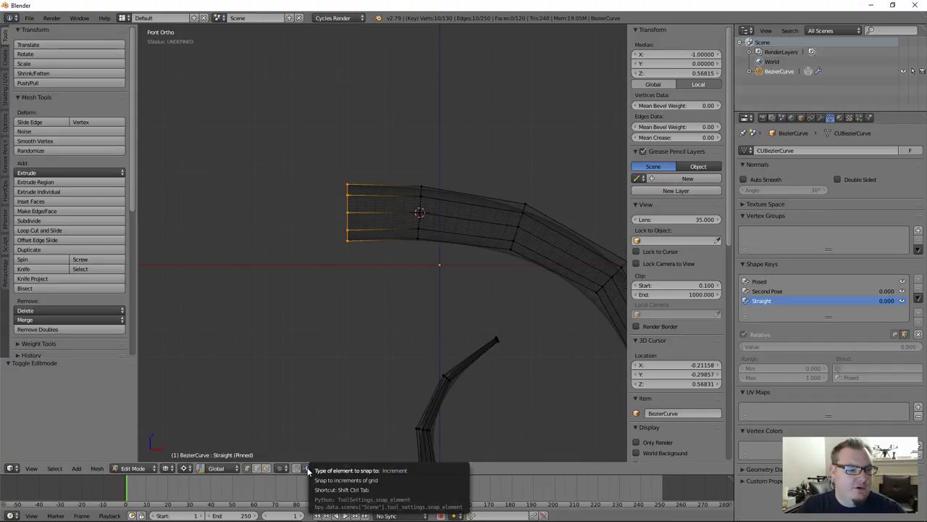
pyautogui.scroll(-3, 389, 254)
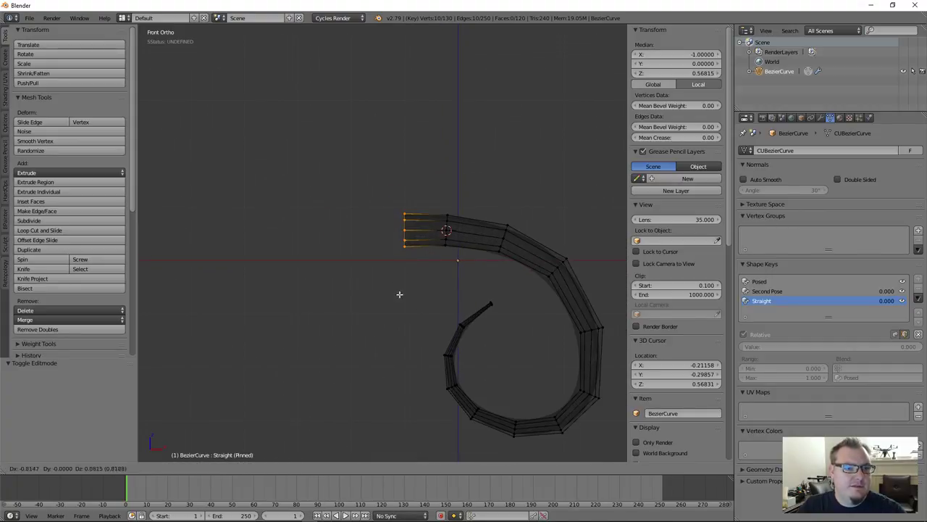
pyautogui.moveTo(418, 271); pyautogui.dragTo(483, 265, button='middle')
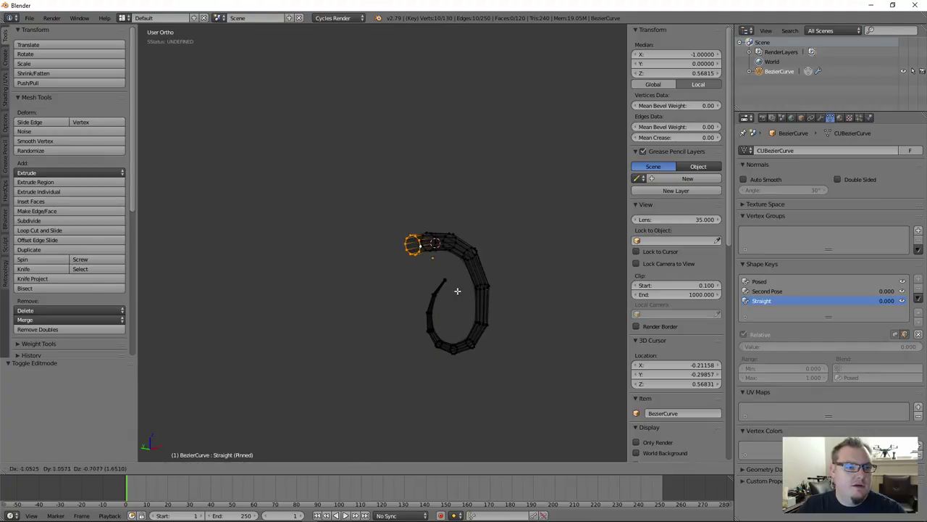
pyautogui.scroll(3, 399, 269)
pyautogui.press('Tab')
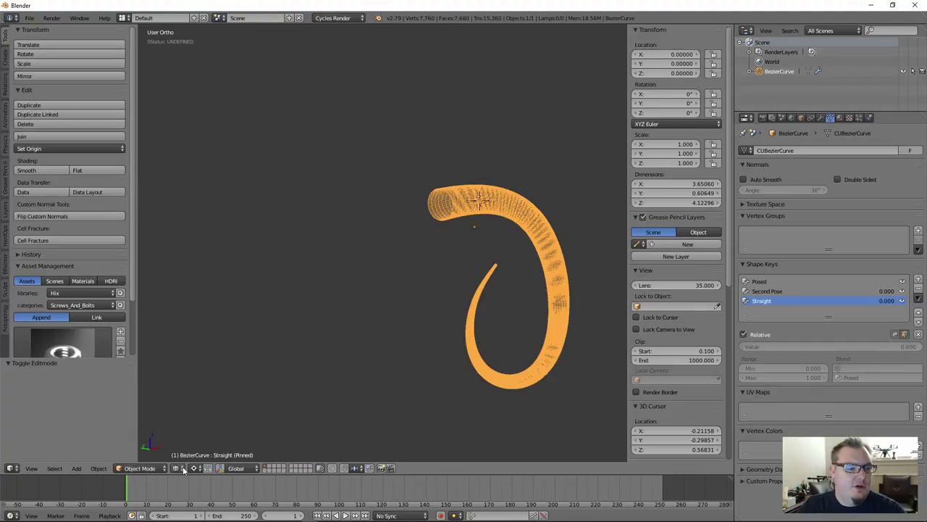
pyautogui.press('Tab')
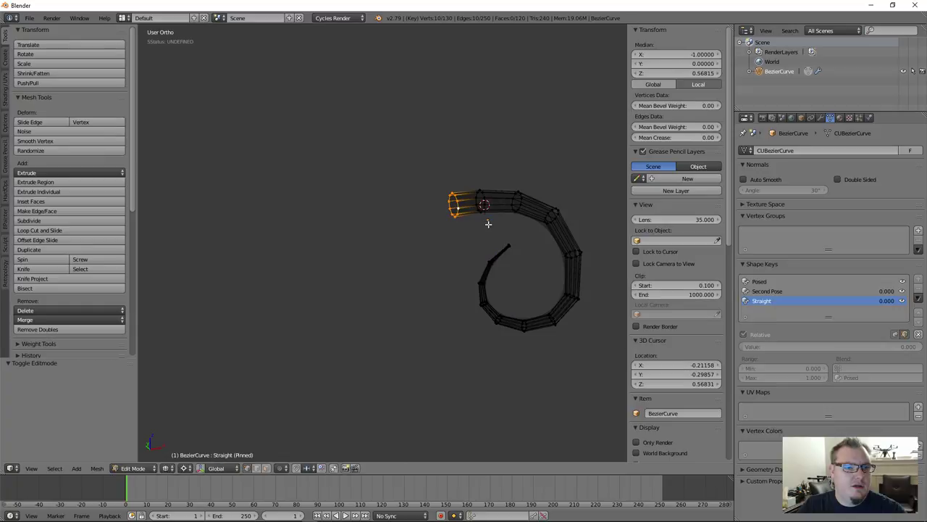
pyautogui.scroll(3, 488, 224)
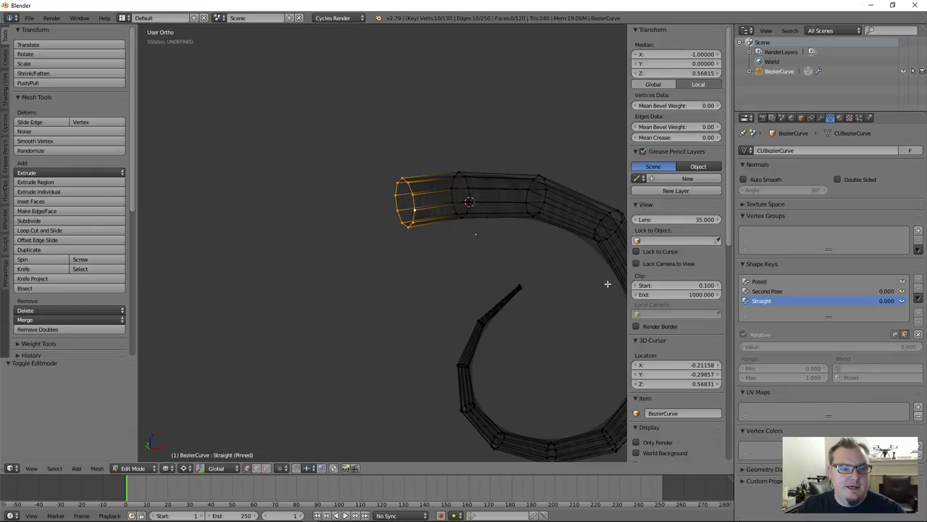
pyautogui.click(904, 335)
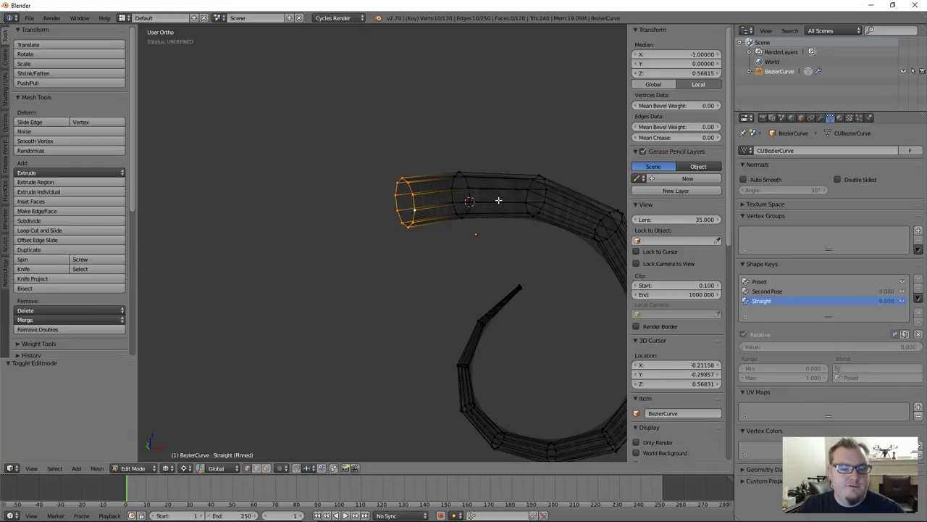
pyautogui.scroll(-2, 500, 232)
pyautogui.press('KP_1')
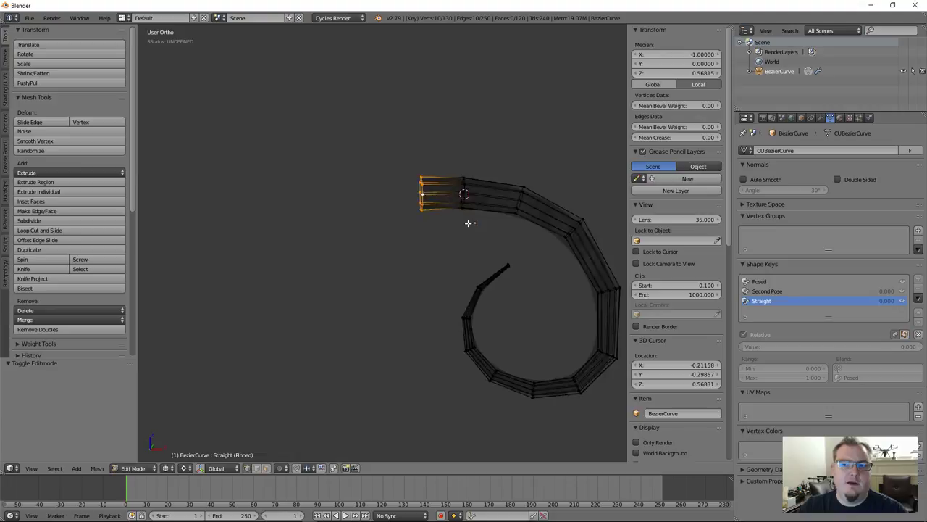
pyautogui.scroll(4, 459, 218)
pyautogui.press('r')
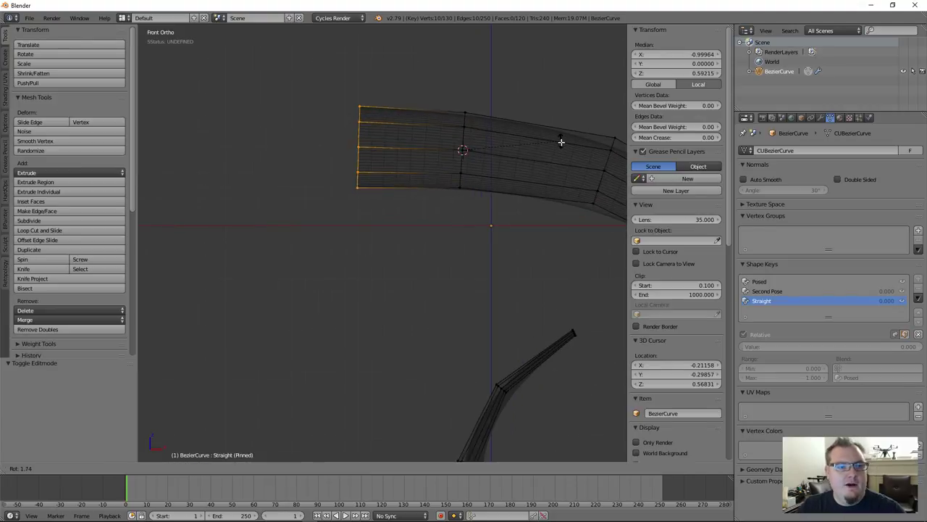
pyautogui.click(485, 132)
# Step: Select the tip-to-mid-strip section and rotate it 15.1°, then the extended section 26.2°
pyautogui.press('a')
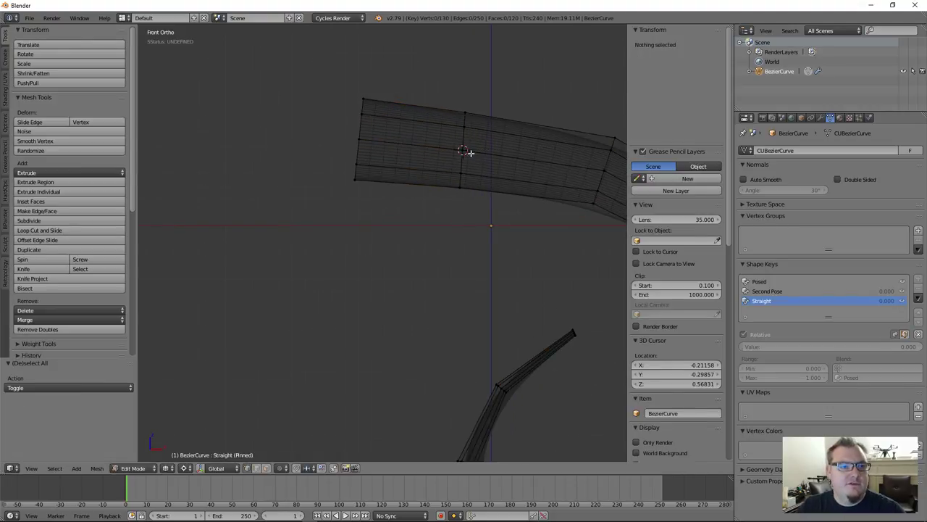
pyautogui.keyDown('alt'); pyautogui.rightClick(462, 141); pyautogui.keyUp('alt')
pyautogui.keyDown('alt'); pyautogui.keyDown('shift'); pyautogui.rightClick(354, 127); pyautogui.keyUp('shift'); pyautogui.keyUp('alt')
pyautogui.keyDown('ctrl'); pyautogui.scroll(-5, 300, 182); pyautogui.keyUp('ctrl')
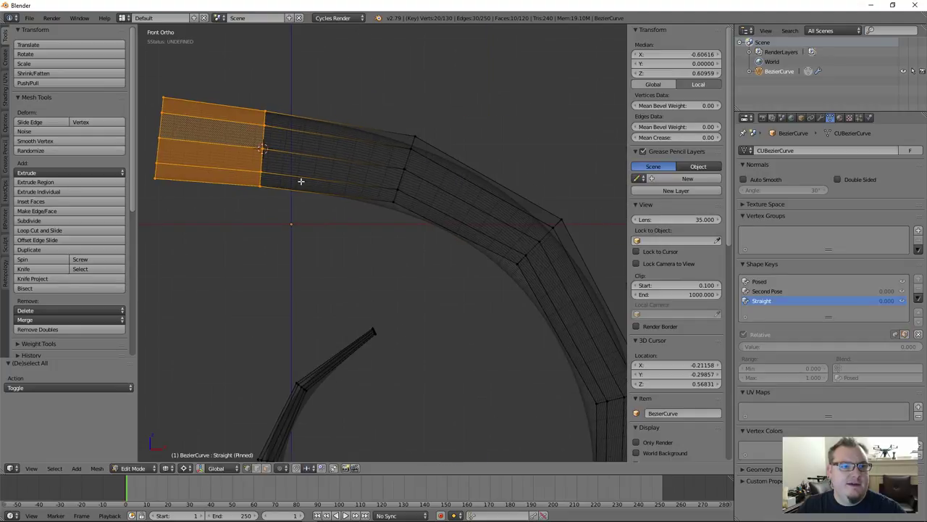
pyautogui.scroll(-2, 400, 159)
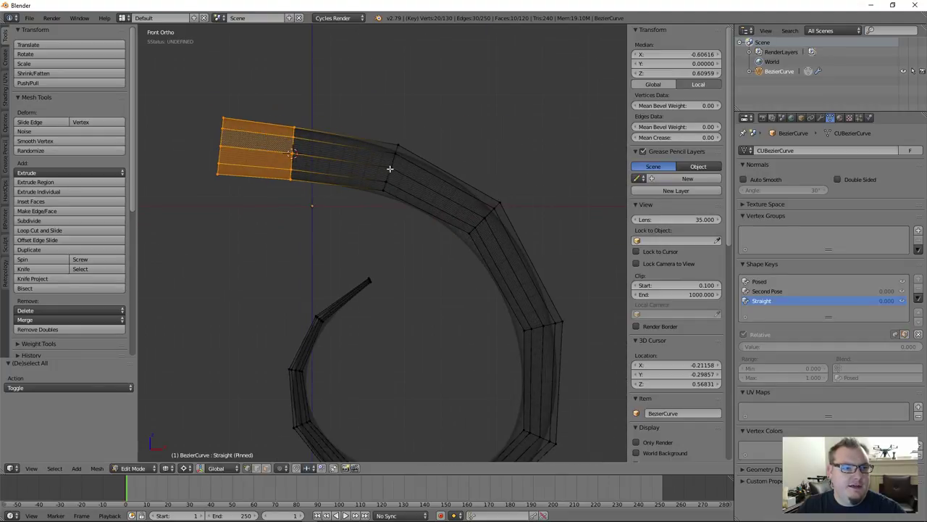
pyautogui.click(390, 169)
pyautogui.press('r')
pyautogui.click(520, 153)
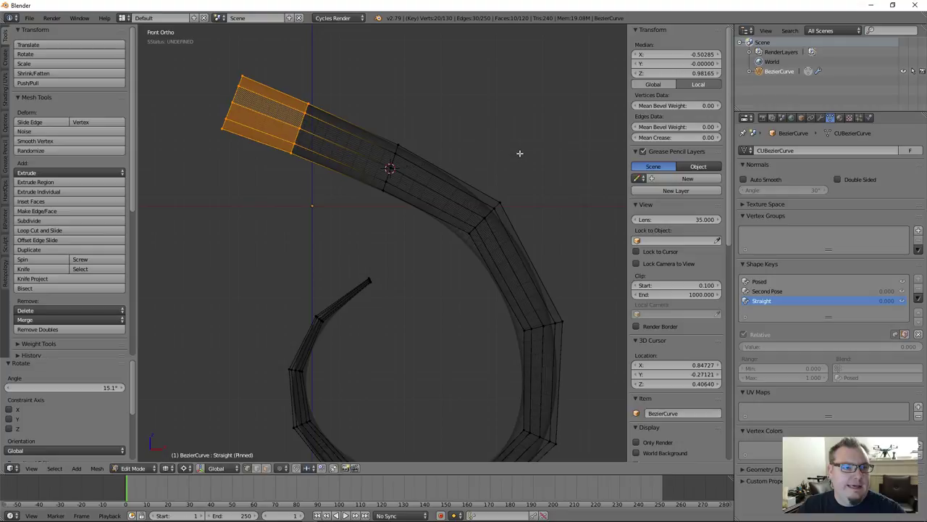
pyautogui.keyDown('alt'); pyautogui.keyDown('shift'); pyautogui.rightClick(391, 161); pyautogui.keyUp('shift'); pyautogui.keyUp('alt')
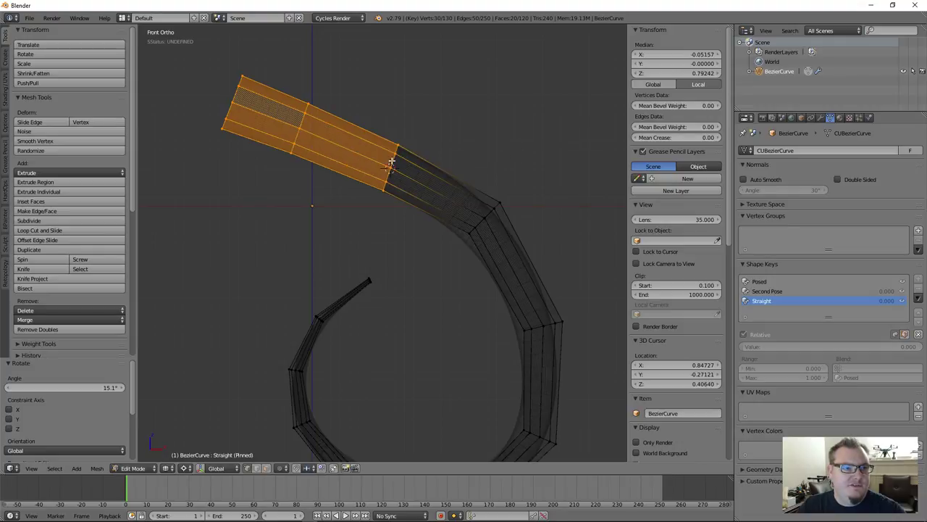
pyautogui.click(485, 216)
pyautogui.press('r')
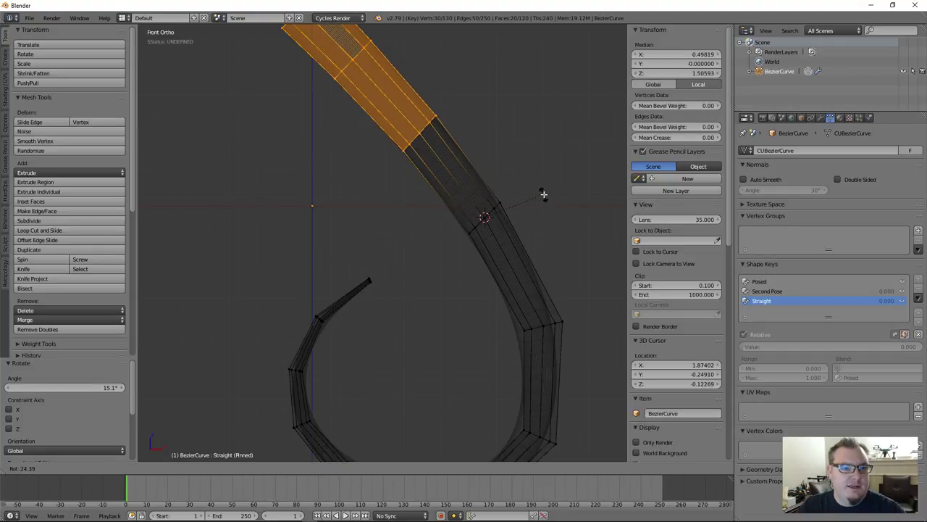
pyautogui.click(543, 196)
# Step: Grow the selection loop by loop, rotating each bend 24.7°, 35.8° and 29.7° to unroll the curl
pyautogui.keyDown('alt'); pyautogui.keyDown('shift'); pyautogui.rightClick(488, 214); pyautogui.keyUp('shift'); pyautogui.keyUp('alt')
pyautogui.keyDown('shift'); pyautogui.moveTo(488, 214); pyautogui.dragTo(440, 113, button='middle'); pyautogui.keyUp('shift')
pyautogui.click(492, 222)
pyautogui.press('r')
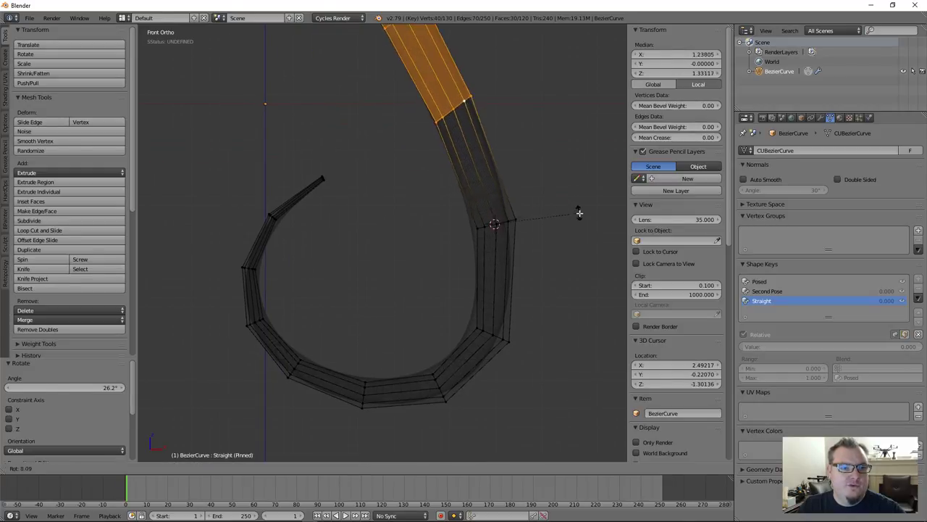
pyautogui.click(580, 237)
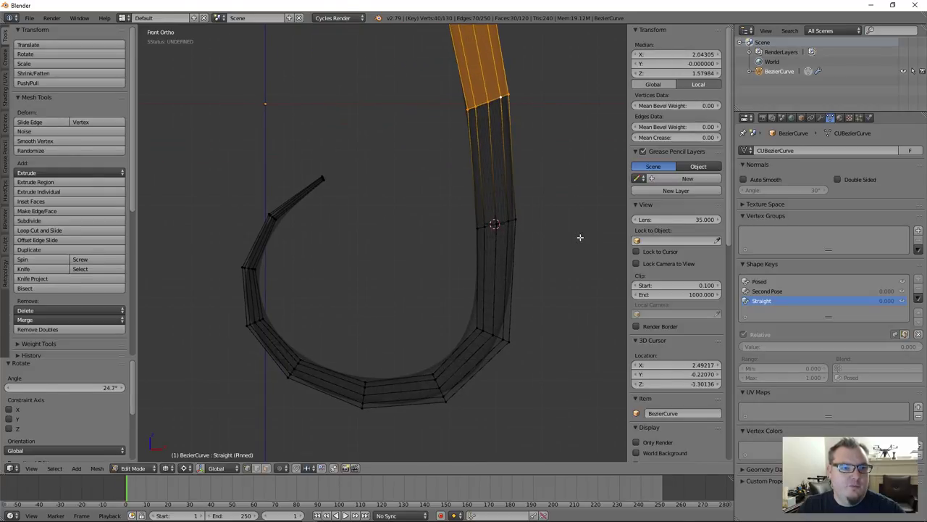
pyautogui.keyDown('alt'); pyautogui.keyDown('shift'); pyautogui.rightClick(502, 222); pyautogui.keyUp('shift'); pyautogui.keyUp('alt')
pyautogui.keyDown('shift'); pyautogui.moveTo(502, 222); pyautogui.dragTo(452, 262, button='middle'); pyautogui.keyUp('shift')
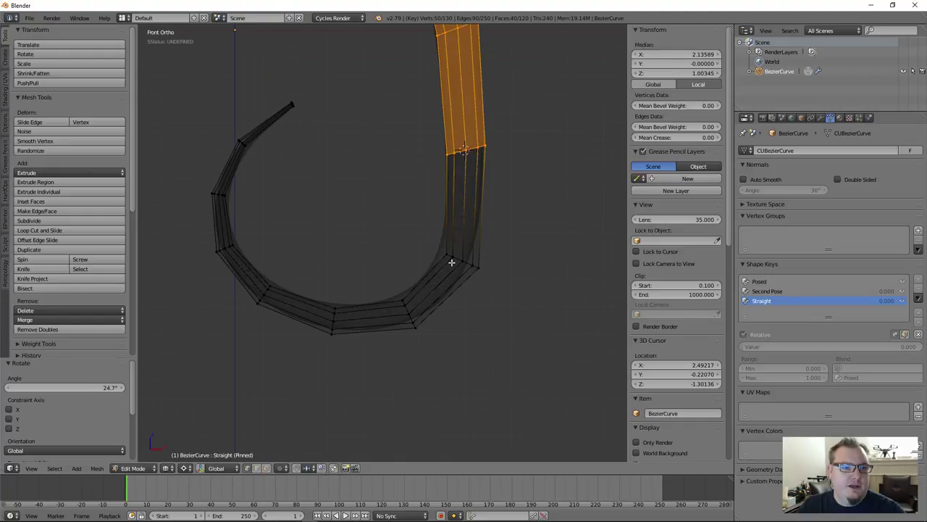
pyautogui.click(460, 259)
pyautogui.scroll(-2, 459, 259)
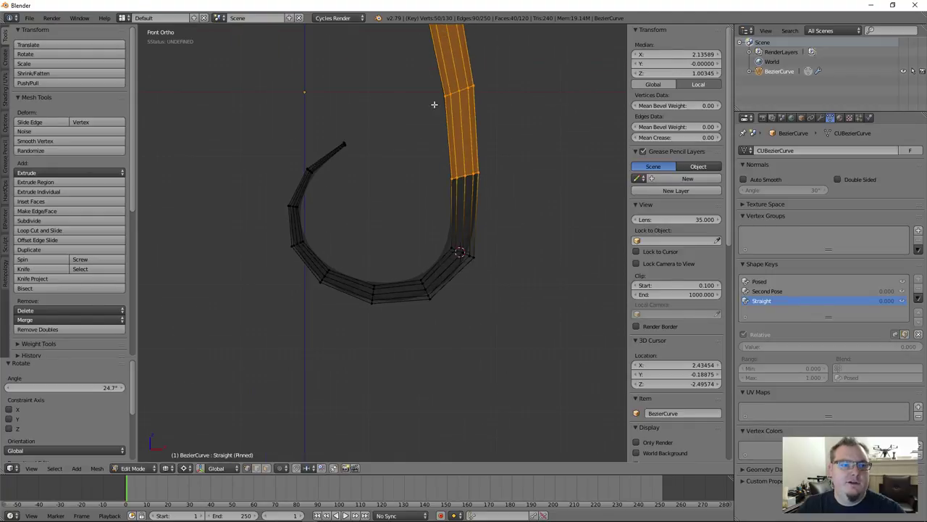
pyautogui.press('r')
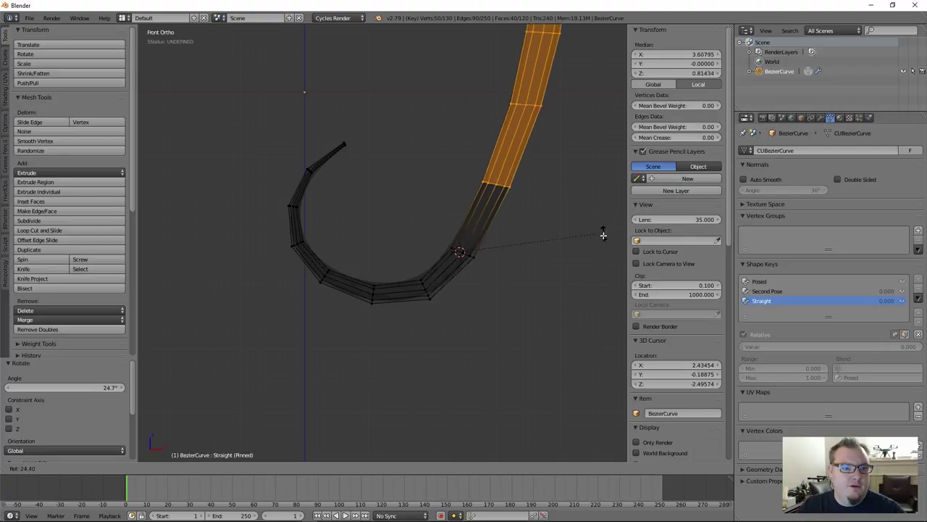
pyautogui.click(594, 257)
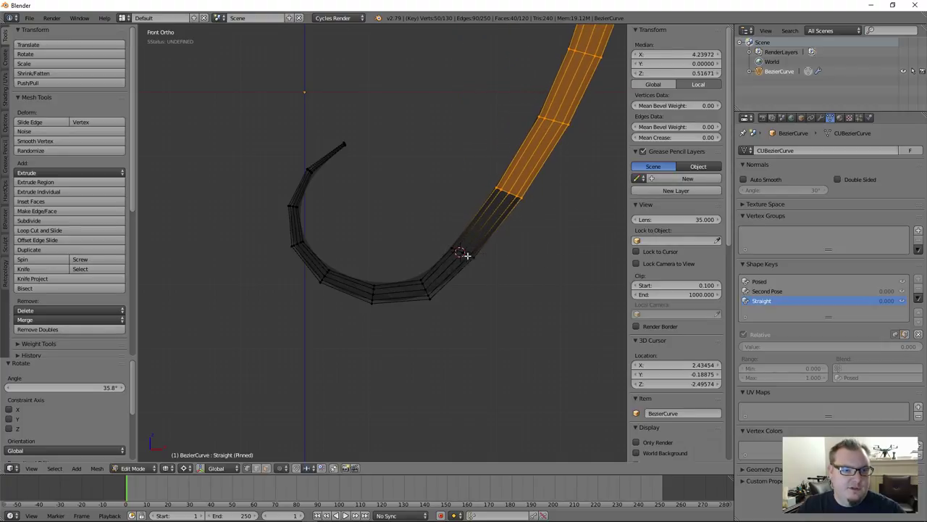
pyautogui.press('ctrl+KP_Add')
pyautogui.press('ctrl+KP_Add')
pyautogui.keyDown('shift'); pyautogui.moveTo(466, 255); pyautogui.dragTo(510, 191, button='middle'); pyautogui.keyUp('shift')
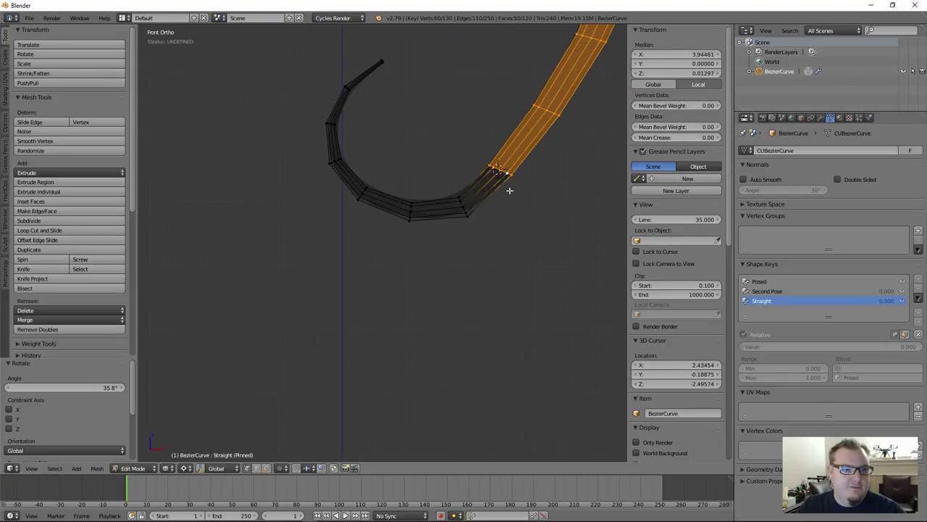
pyautogui.click(461, 207)
pyautogui.keyDown('shift'); pyautogui.moveTo(461, 207); pyautogui.dragTo(328, 278, button='middle'); pyautogui.keyUp('shift')
pyautogui.press('r')
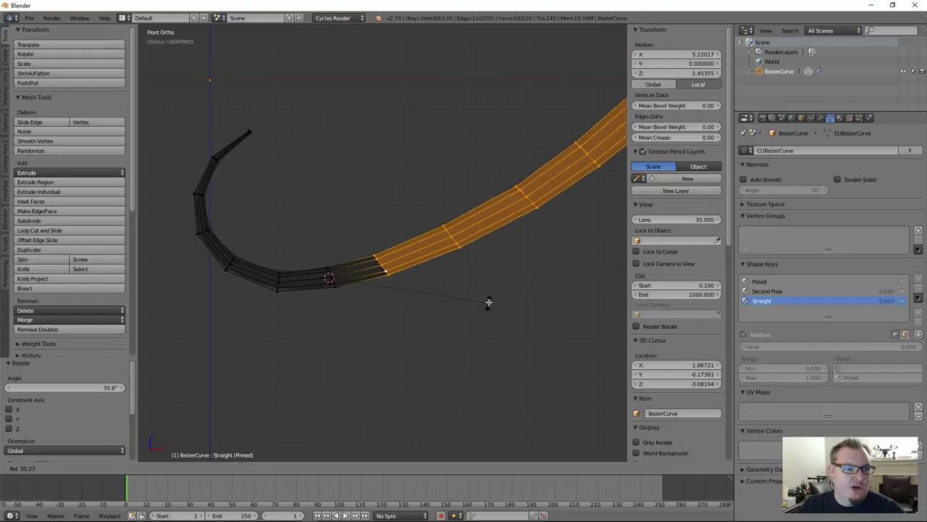
pyautogui.click(393, 300)
# Step: Keep growing the selection and rotating the next bends by 18.7°, 19.8° and 26.9°
pyautogui.press('ctrl+KP_Add')
pyautogui.keyDown('shift'); pyautogui.moveTo(329, 276); pyautogui.dragTo(357, 259, button='middle'); pyautogui.keyUp('shift')
pyautogui.click(349, 256)
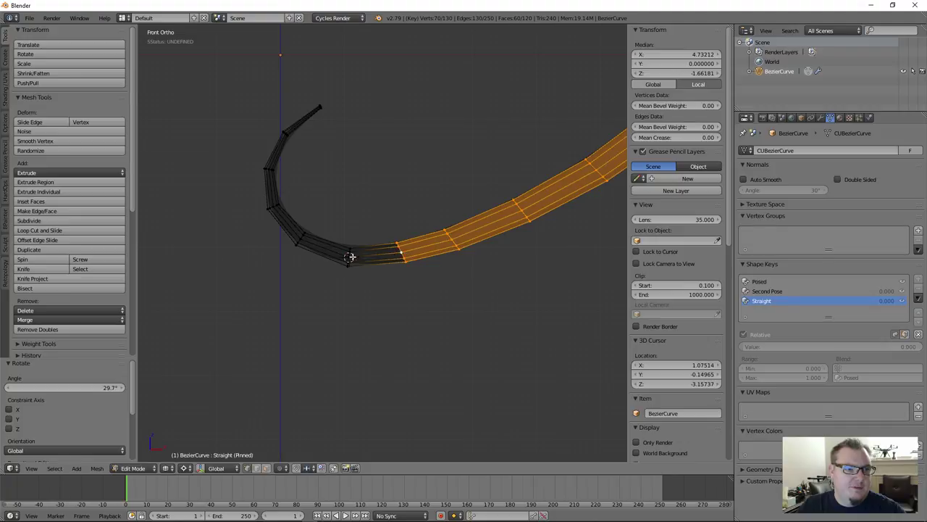
pyautogui.press('r')
pyautogui.click(523, 238)
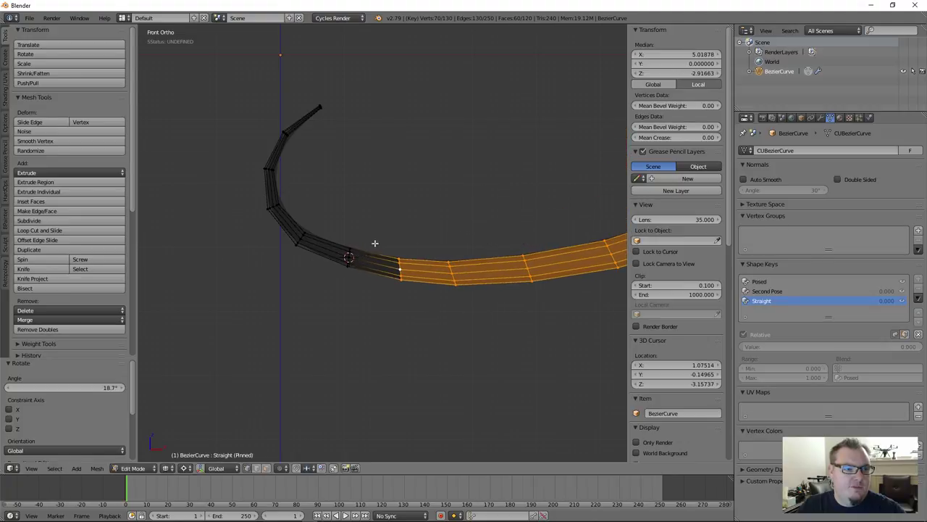
pyautogui.scroll(5, 354, 262)
pyautogui.press('ctrl+KP_Add')
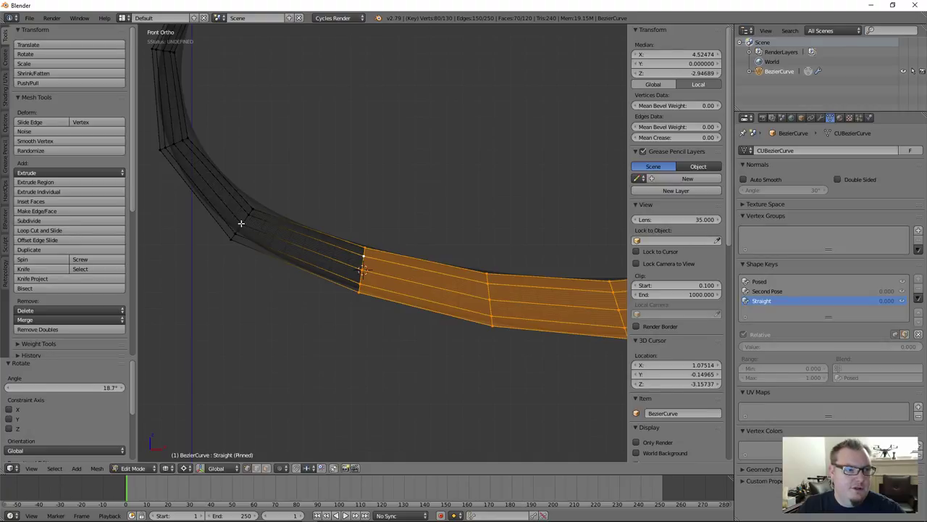
pyautogui.click(241, 223)
pyautogui.scroll(-4, 241, 223)
pyautogui.press('r')
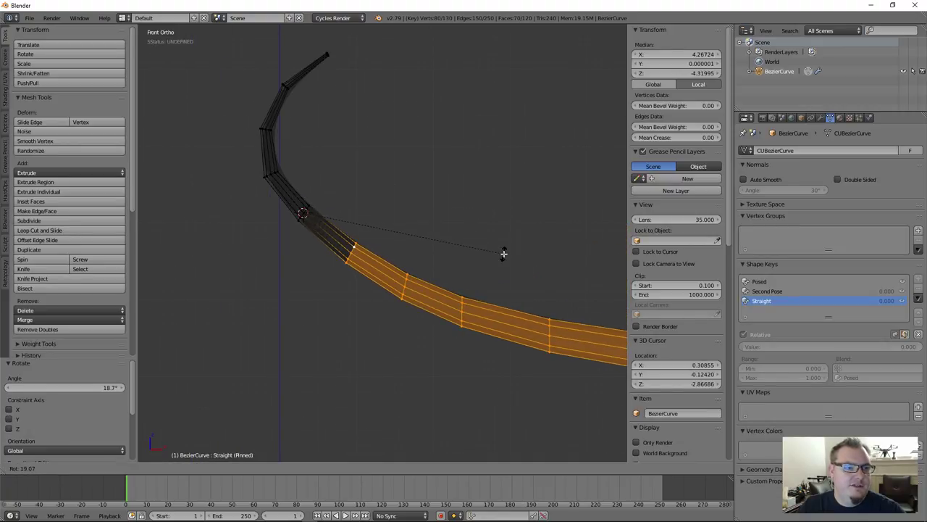
pyautogui.click(504, 254)
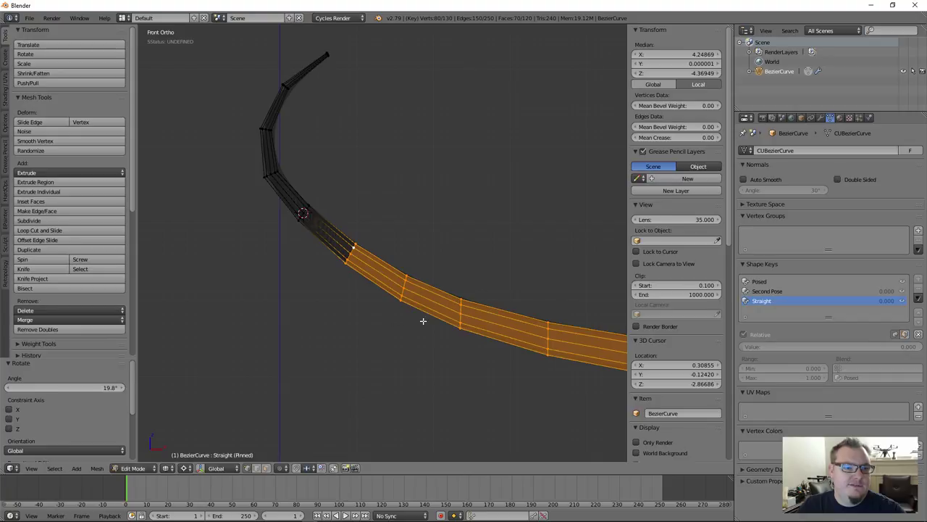
pyautogui.scroll(5, 308, 216)
pyautogui.press('ctrl+KP_Add')
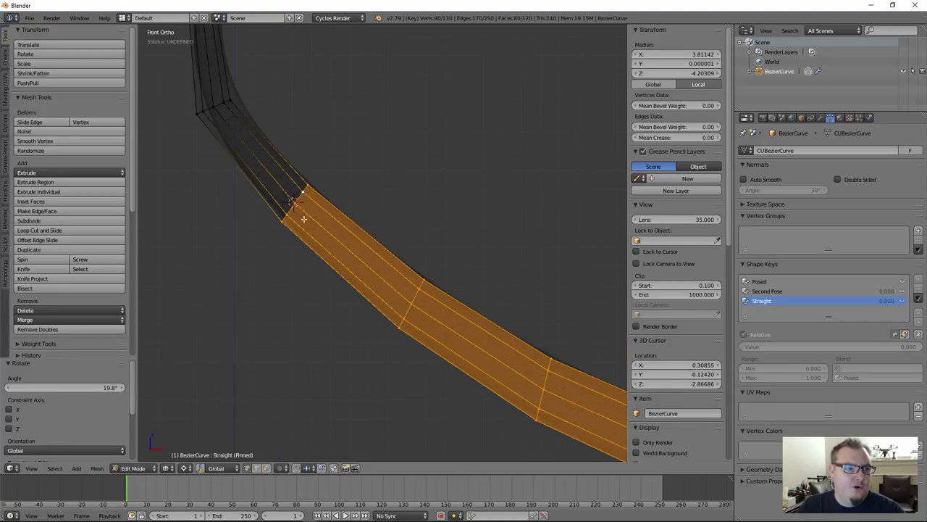
pyautogui.scroll(-4, 341, 245)
pyautogui.scroll(-2, 355, 244)
pyautogui.scroll(2, 358, 231)
pyautogui.scroll(2, 341, 218)
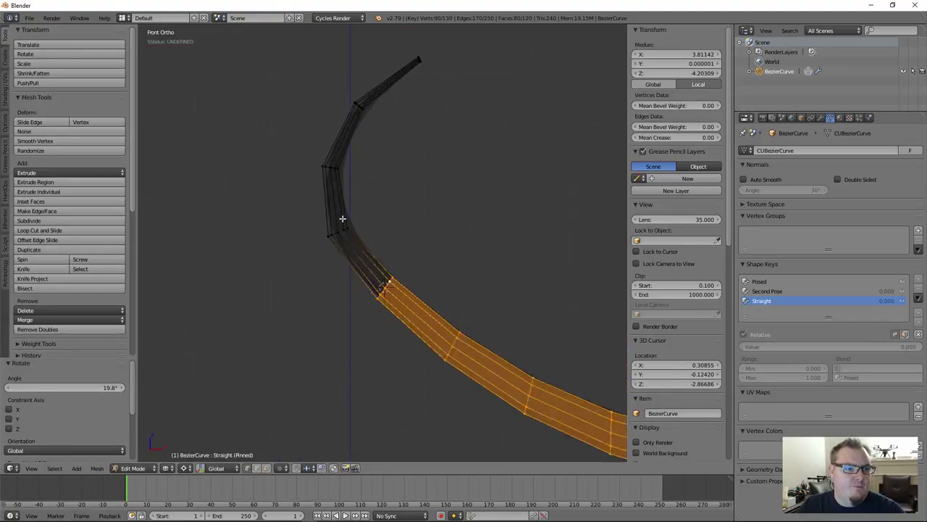
pyautogui.click(338, 237)
pyautogui.press('r')
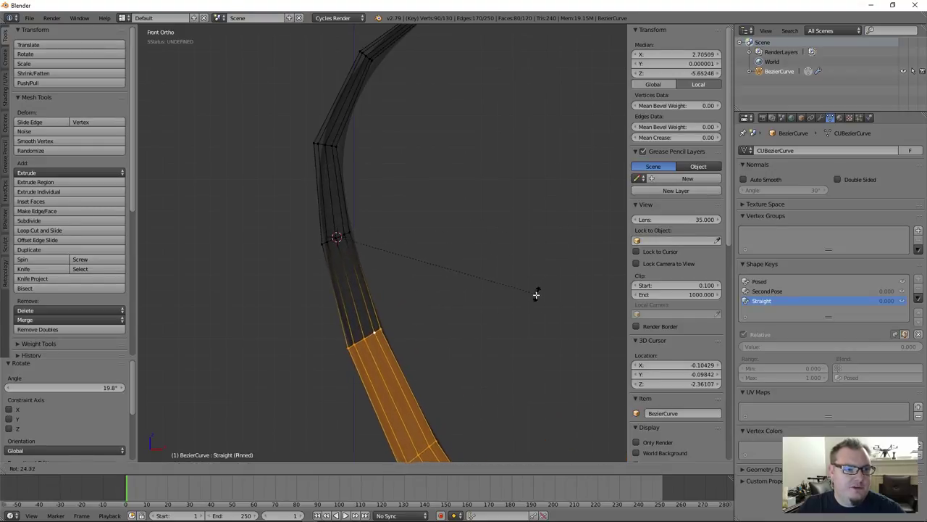
pyautogui.click(530, 303)
# Step: Rotate the upper bends 27.2° and 24.6°, then level the band's tip with a final rotation
pyautogui.keyDown('alt'); pyautogui.keyDown('shift'); pyautogui.rightClick(338, 235); pyautogui.keyUp('shift'); pyautogui.keyUp('alt')
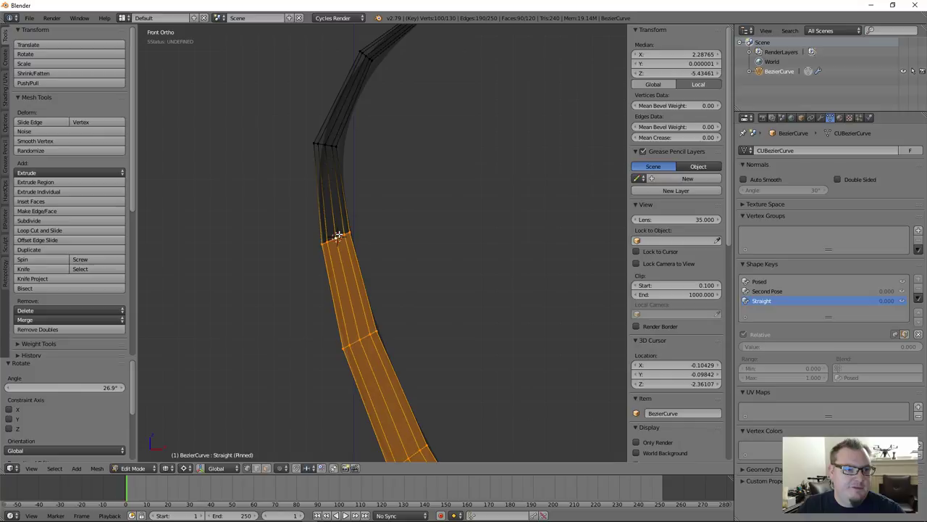
pyautogui.click(325, 145)
pyautogui.press('r')
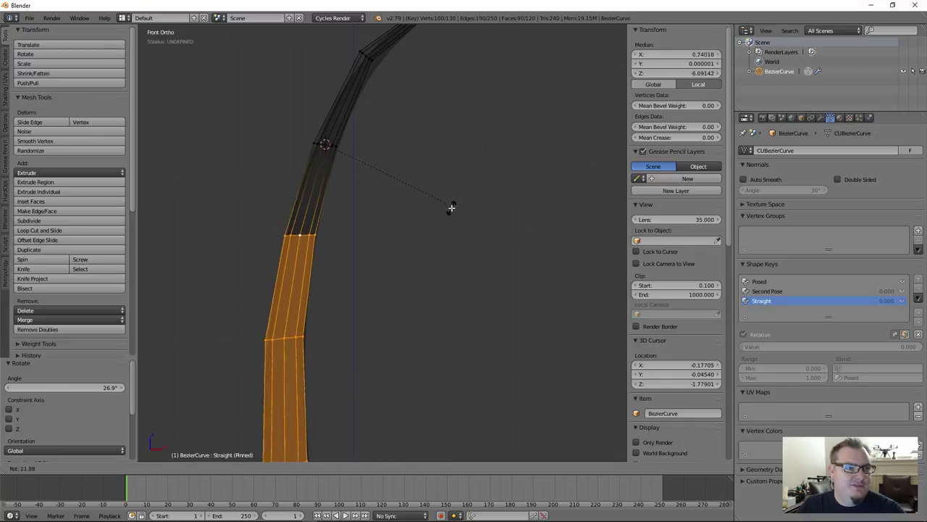
pyautogui.click(445, 216)
pyautogui.scroll(5, 329, 153)
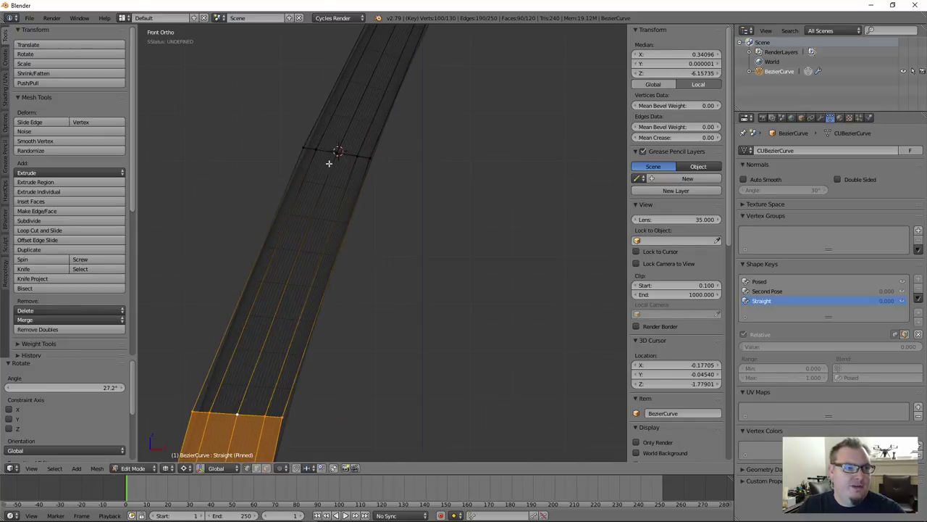
pyautogui.keyDown('alt'); pyautogui.keyDown('shift'); pyautogui.rightClick(344, 152); pyautogui.keyUp('shift'); pyautogui.keyUp('alt')
pyautogui.scroll(-5, 344, 152)
pyautogui.keyDown('shift'); pyautogui.moveTo(356, 227); pyautogui.dragTo(351, 245, button='middle'); pyautogui.keyUp('shift')
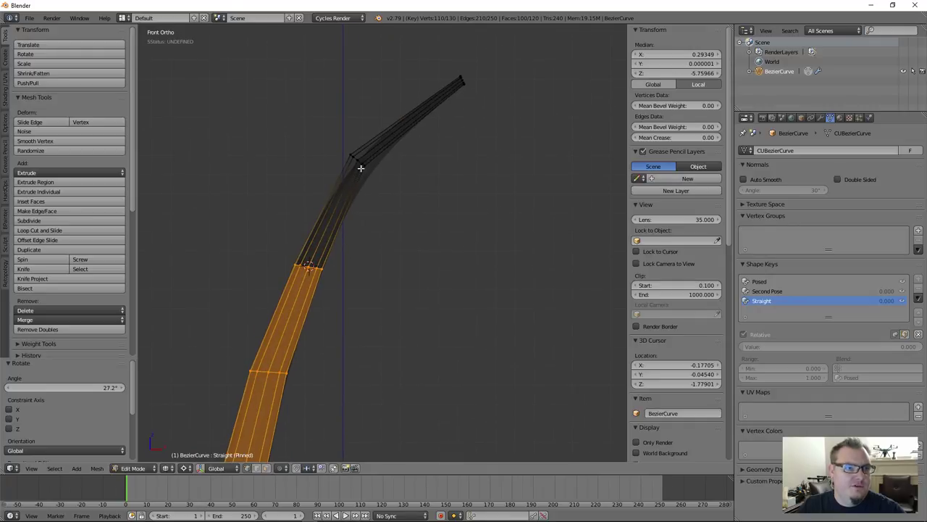
pyautogui.click(357, 158)
pyautogui.press('r')
pyautogui.click(490, 205)
pyautogui.scroll(3, 355, 174)
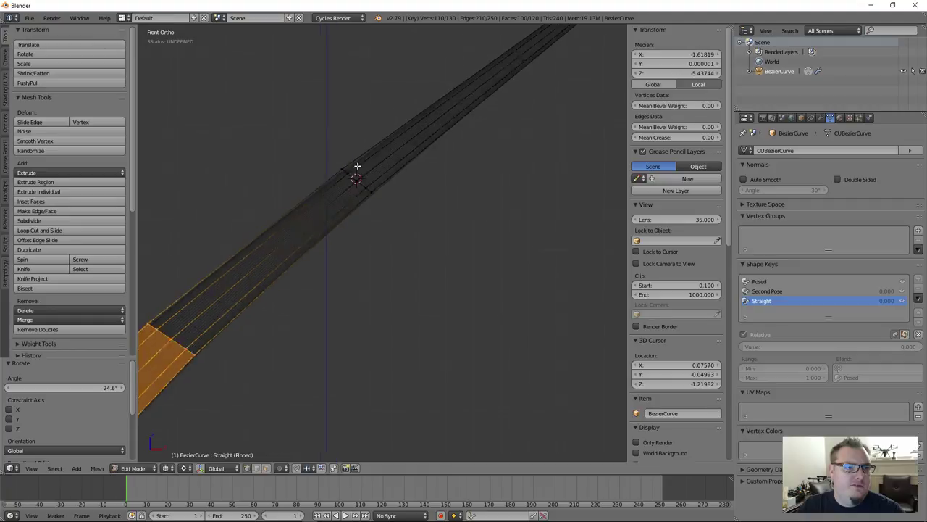
pyautogui.keyDown('shift'); pyautogui.rightClick(360, 185); pyautogui.keyUp('shift')
pyautogui.keyDown('shift'); pyautogui.rightClick(362, 190); pyautogui.keyUp('shift')
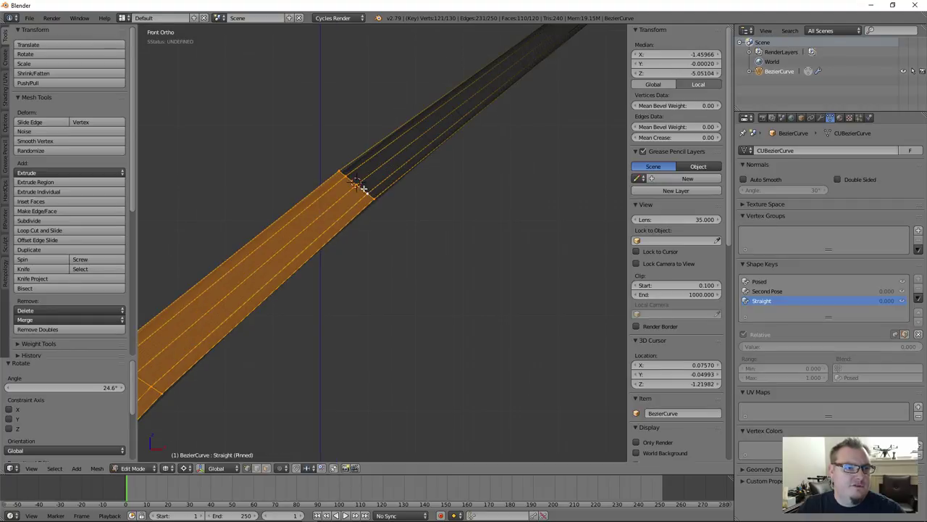
pyautogui.scroll(-4, 413, 184)
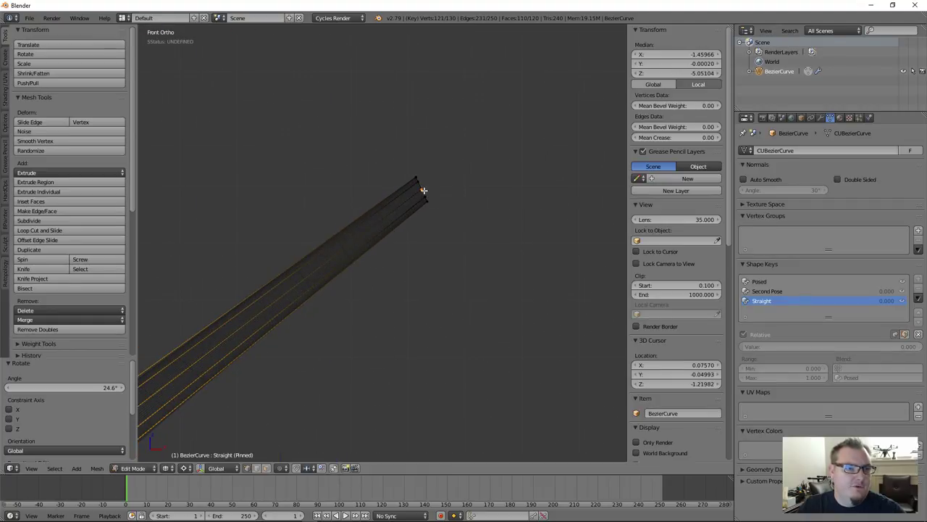
pyautogui.click(422, 203)
pyautogui.press('r')
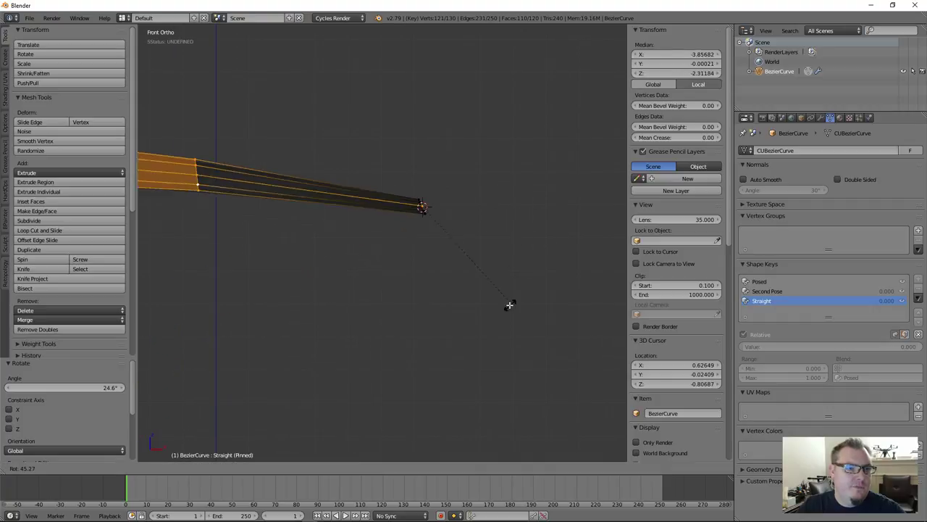
pyautogui.click(499, 268)
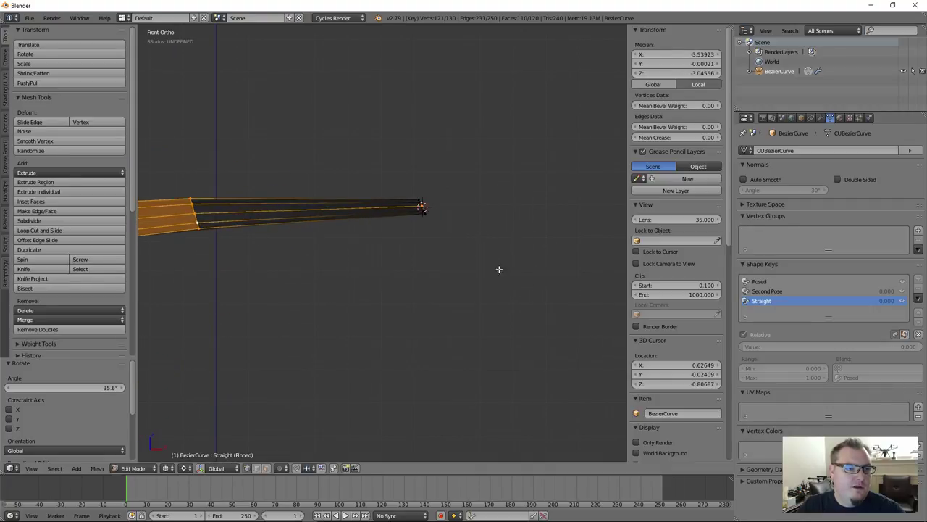
# Step: Deselect all vertices and return to Object Mode to view the whole curved tube
pyautogui.scroll(1, 444, 224)
pyautogui.press('a')
pyautogui.scroll(-4, 435, 223)
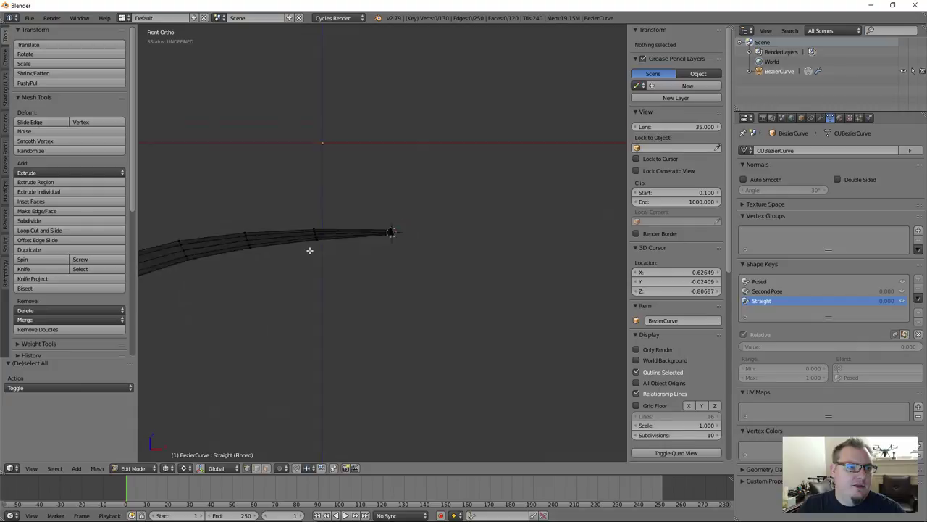
pyautogui.keyDown('shift'); pyautogui.moveTo(310, 248); pyautogui.dragTo(362, 198, button='middle'); pyautogui.keyUp('shift')
pyautogui.scroll(-3, 308, 274)
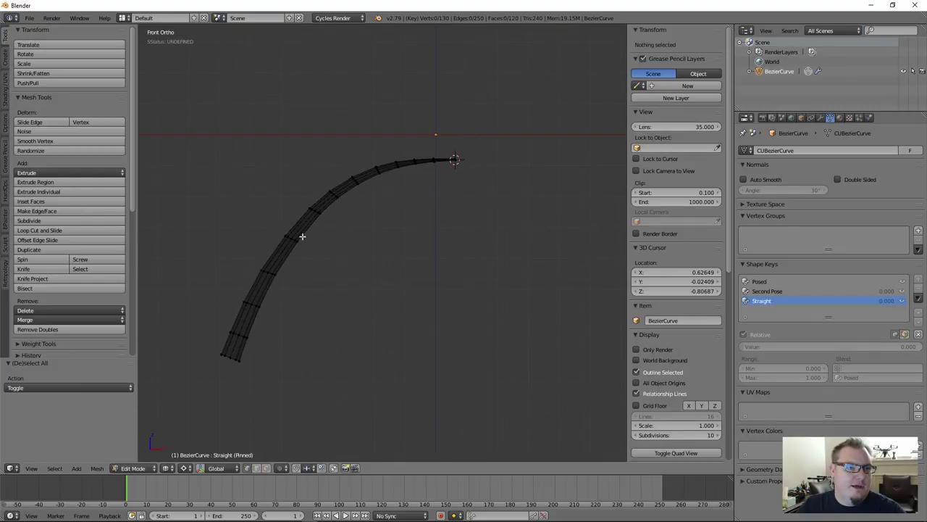
pyautogui.scroll(3, 412, 218)
pyautogui.scroll(-2, 398, 155)
pyautogui.scroll(2, 356, 213)
pyautogui.scroll(1, 434, 181)
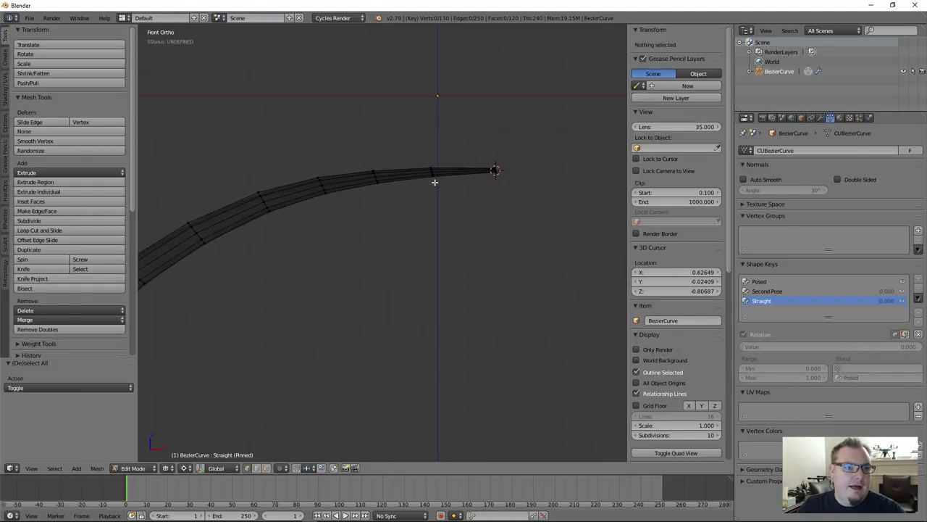
pyautogui.press('Tab')
pyautogui.scroll(-2, 433, 213)
pyautogui.keyDown('shift'); pyautogui.moveTo(394, 266); pyautogui.dragTo(497, 138, button='middle'); pyautogui.keyUp('shift')
# Step: Compare the Posed, Second Pose and Straight shape keys, then delete Second Pose
pyautogui.scroll(-1, 455, 207)
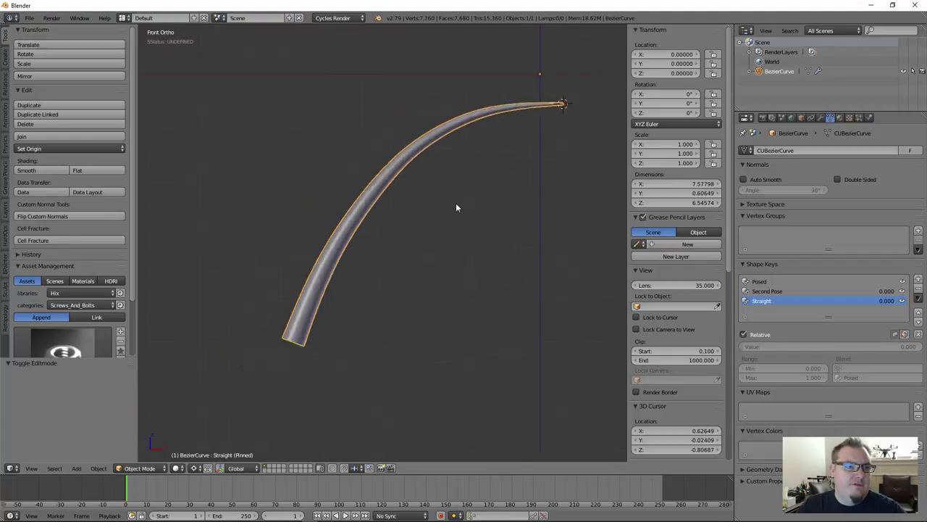
pyautogui.click(786, 292)
pyautogui.click(782, 281)
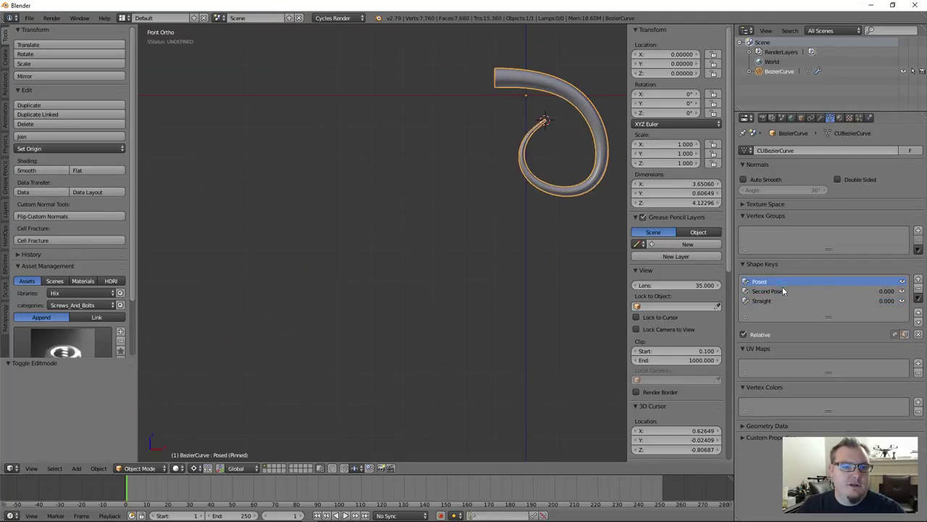
pyautogui.click(783, 292)
pyautogui.click(776, 302)
pyautogui.click(781, 281)
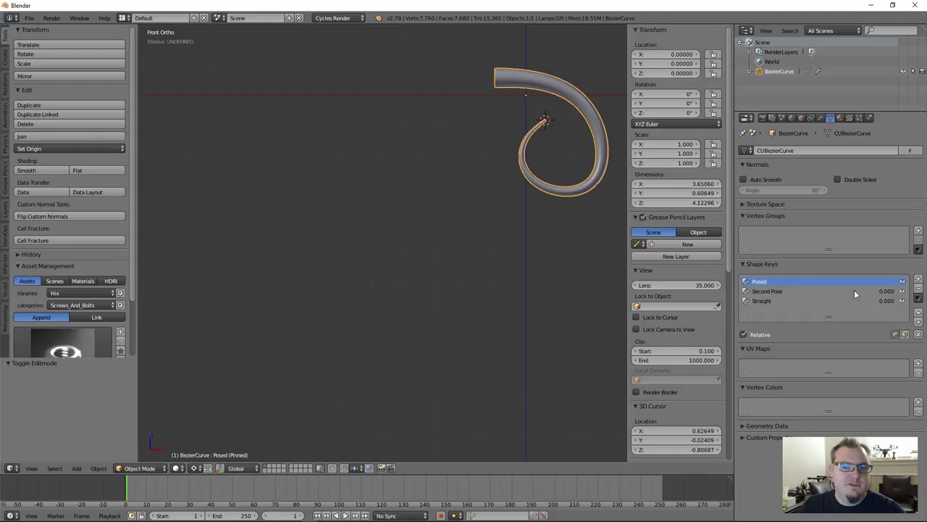
pyautogui.click(801, 291)
pyautogui.click(918, 289)
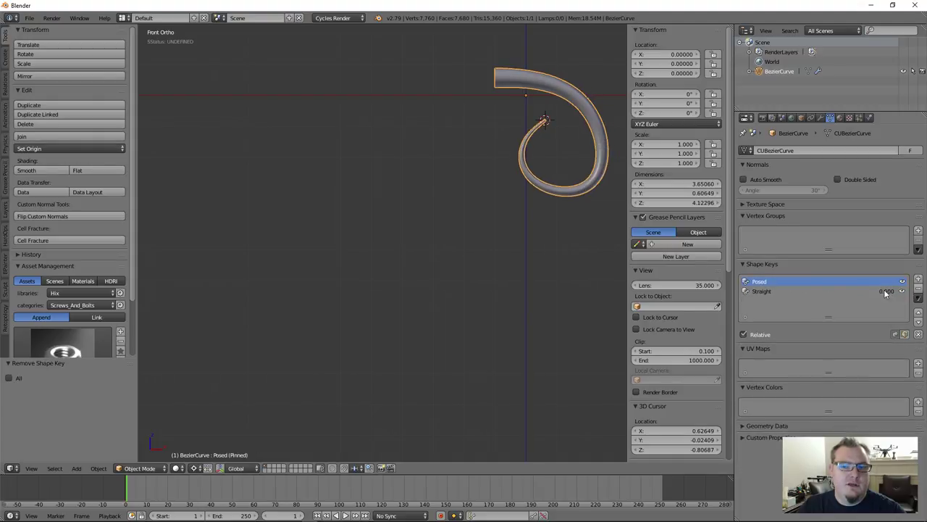
# Step: Check the Posed and Straight keys and leave Straight active, with the tube upright
pyautogui.click(795, 290)
pyautogui.click(796, 282)
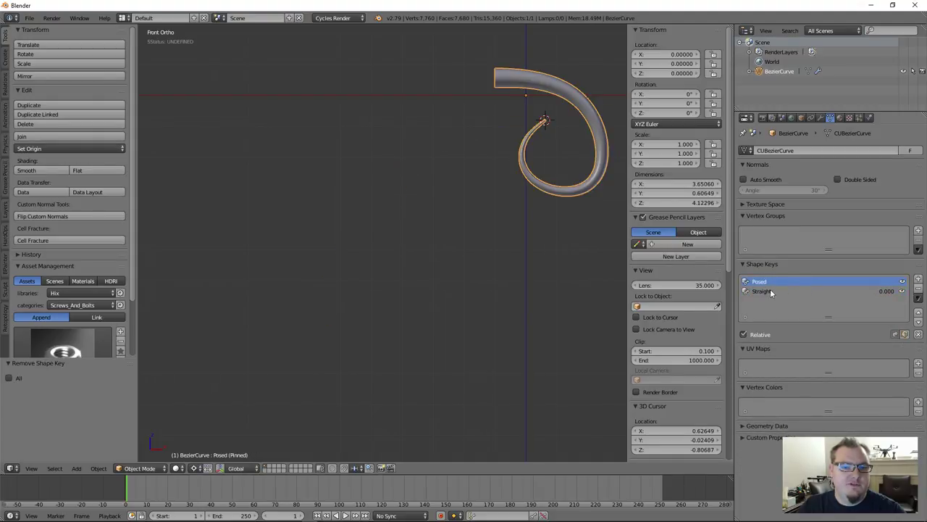
pyautogui.click(770, 292)
pyautogui.moveTo(420, 199); pyautogui.dragTo(357, 132, button='middle')
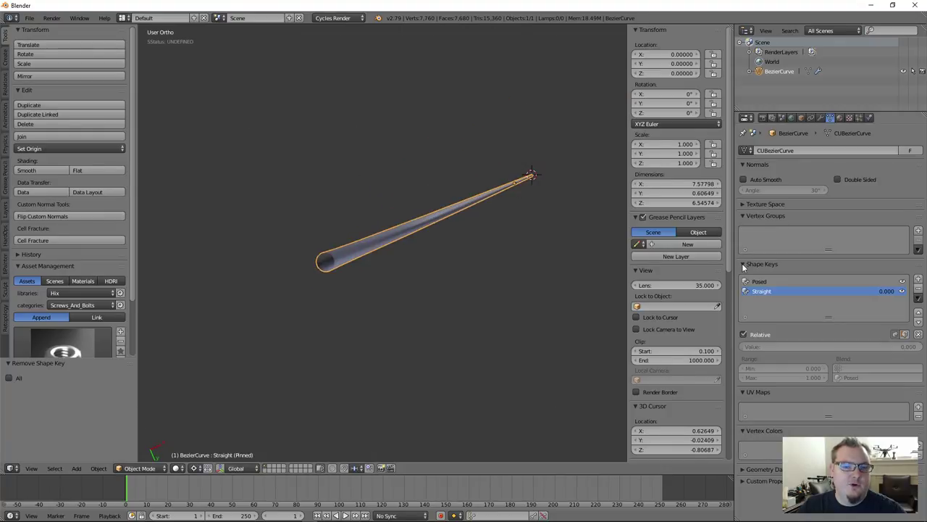
pyautogui.click(768, 282)
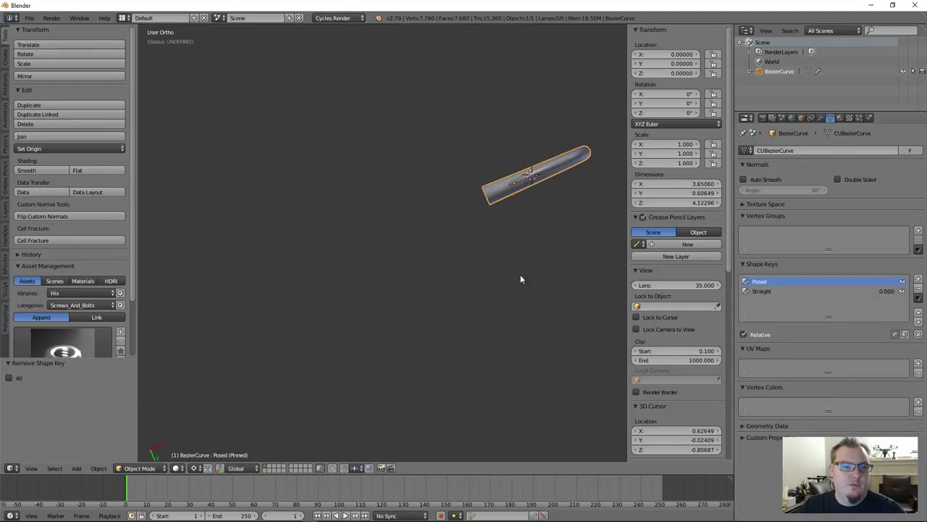
pyautogui.click(762, 290)
pyautogui.moveTo(507, 333); pyautogui.dragTo(336, 258, button='middle')
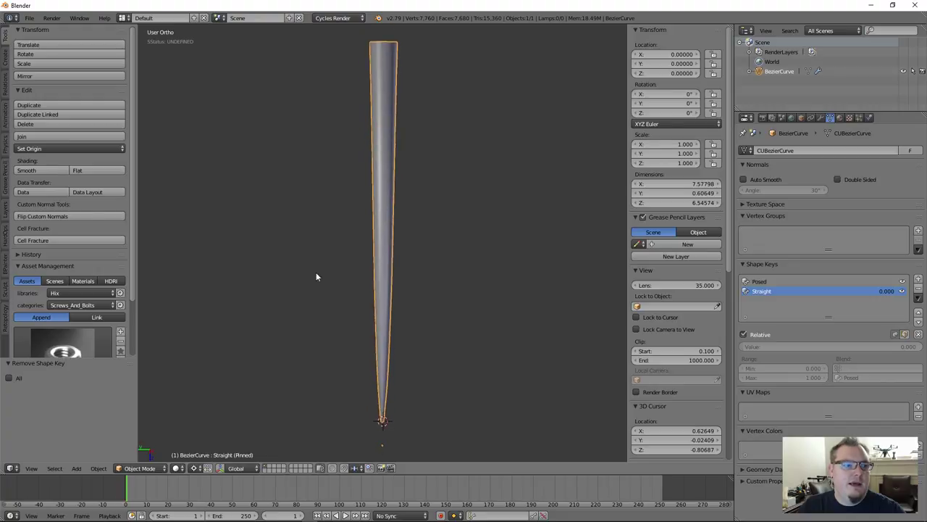
# Step: Try Sculpt Mode, return to Object Mode, and review the shape keys and modifiers
pyautogui.click(820, 117)
pyautogui.click(144, 468)
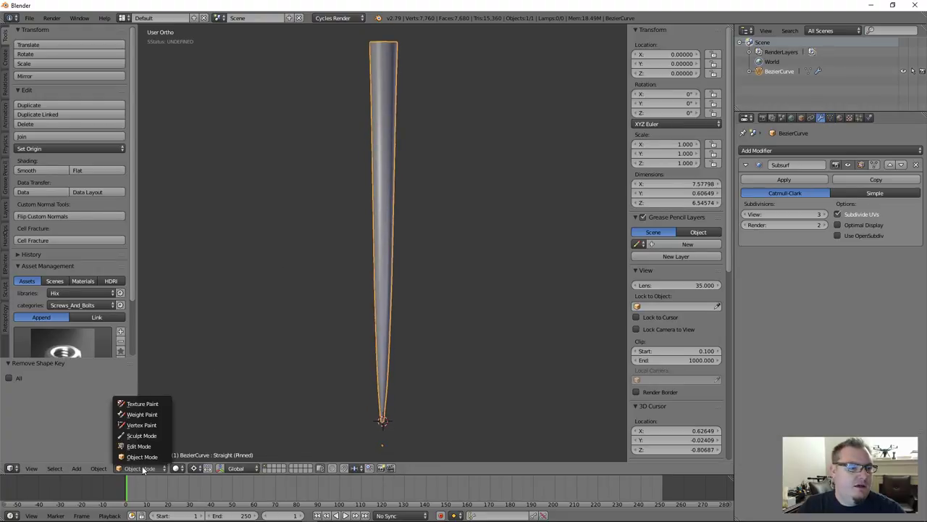
pyautogui.click(143, 436)
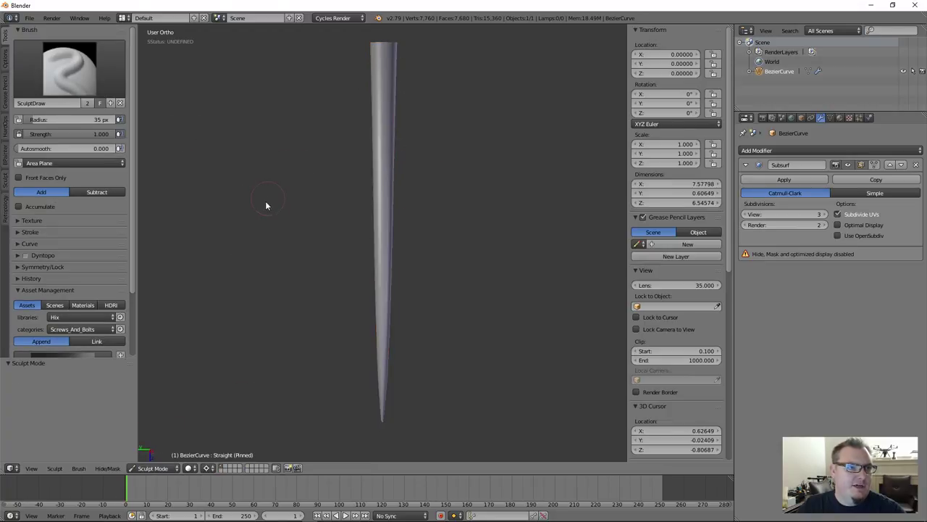
pyautogui.click(148, 469)
pyautogui.click(163, 457)
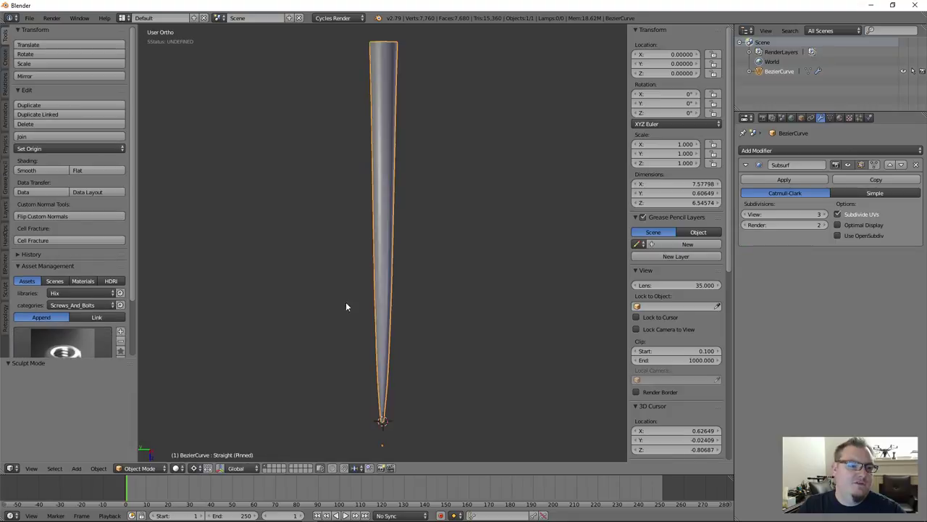
pyautogui.click(830, 117)
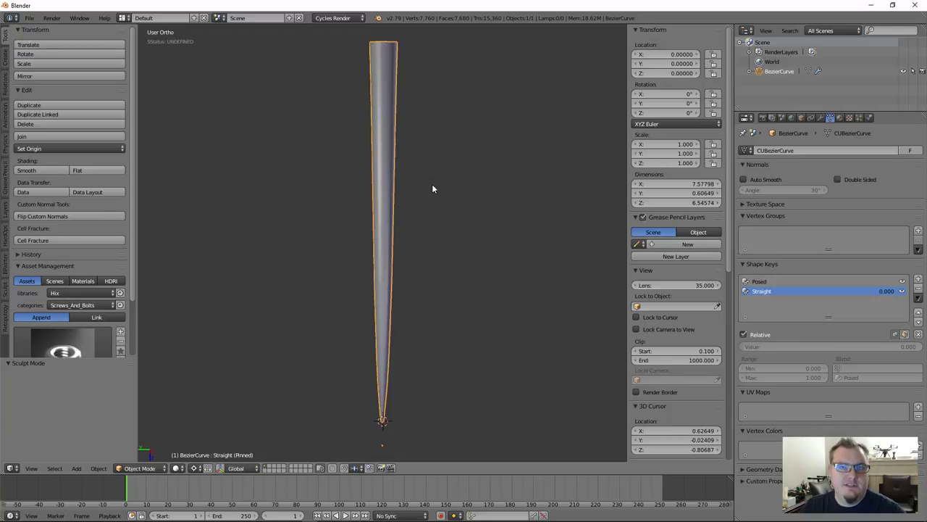
pyautogui.click(820, 118)
# Step: Remove the Subsurf modifier and add a Multiresolution modifier subdivided to level 5
pyautogui.click(916, 165)
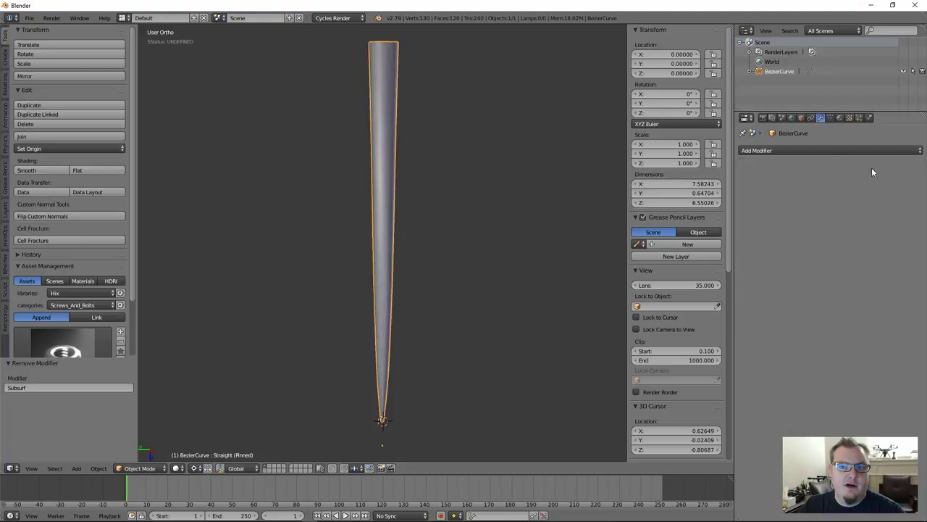
pyautogui.click(802, 149)
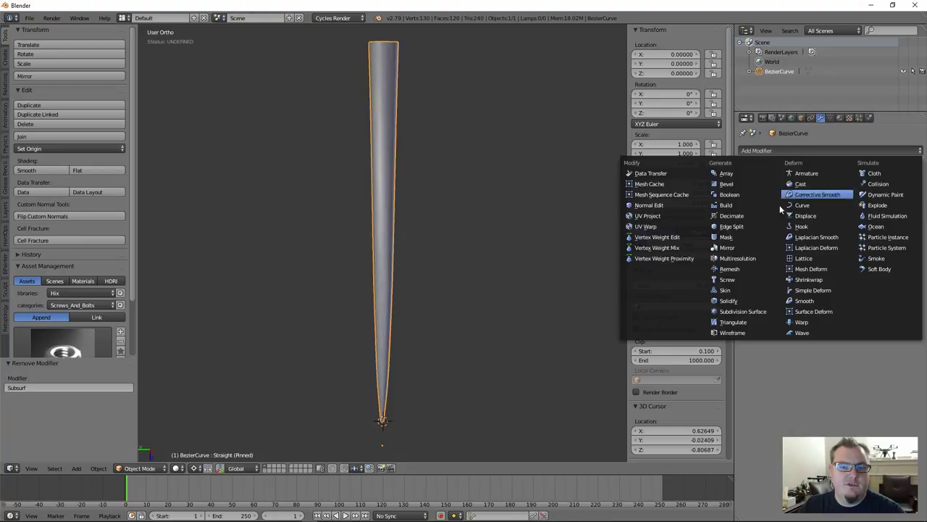
pyautogui.click(748, 257)
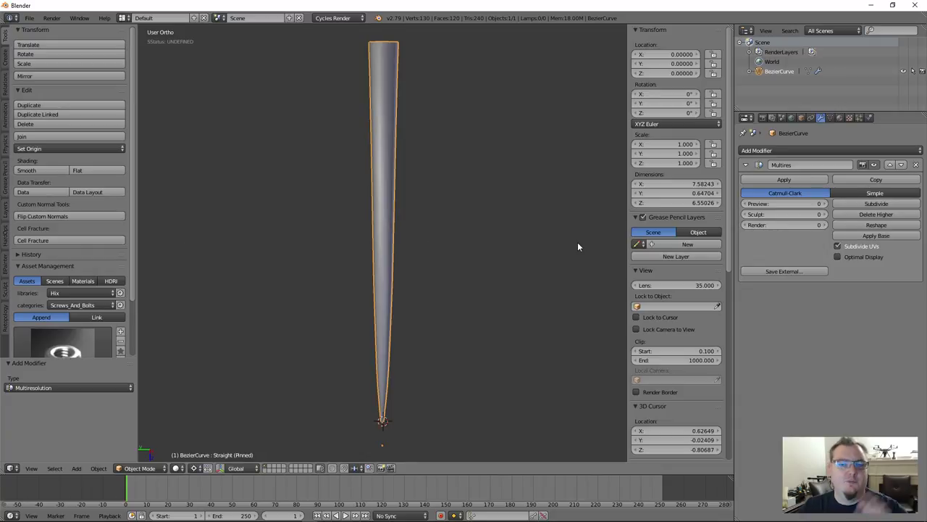
pyautogui.click(856, 203)
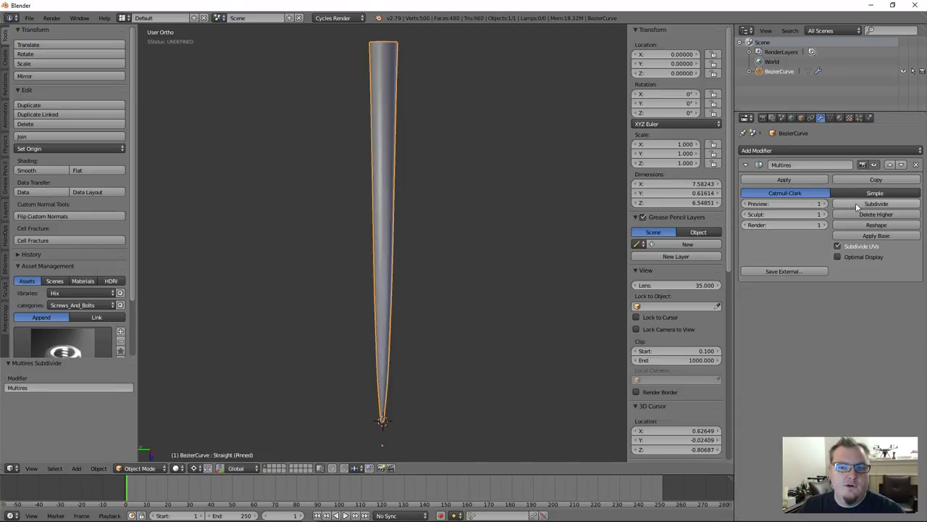
pyautogui.click(855, 204)
pyautogui.click(855, 203)
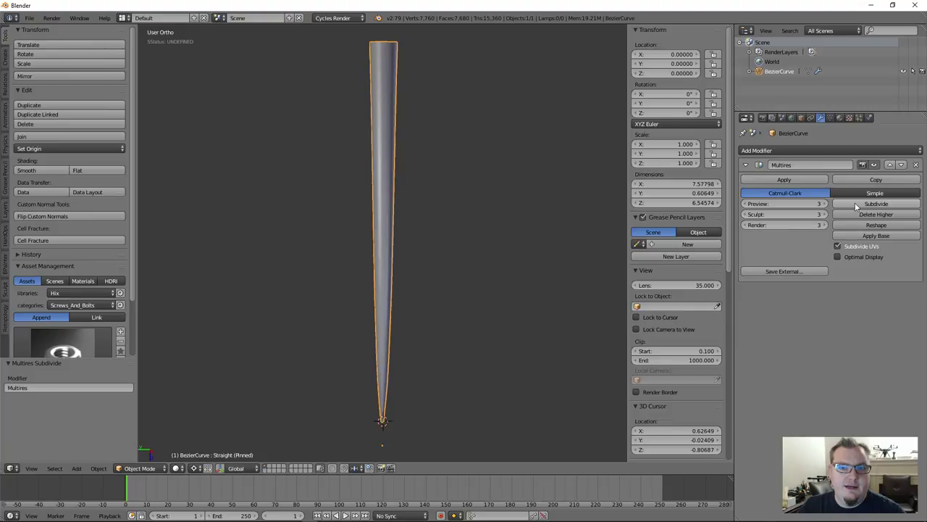
pyautogui.click(855, 205)
pyautogui.click(856, 205)
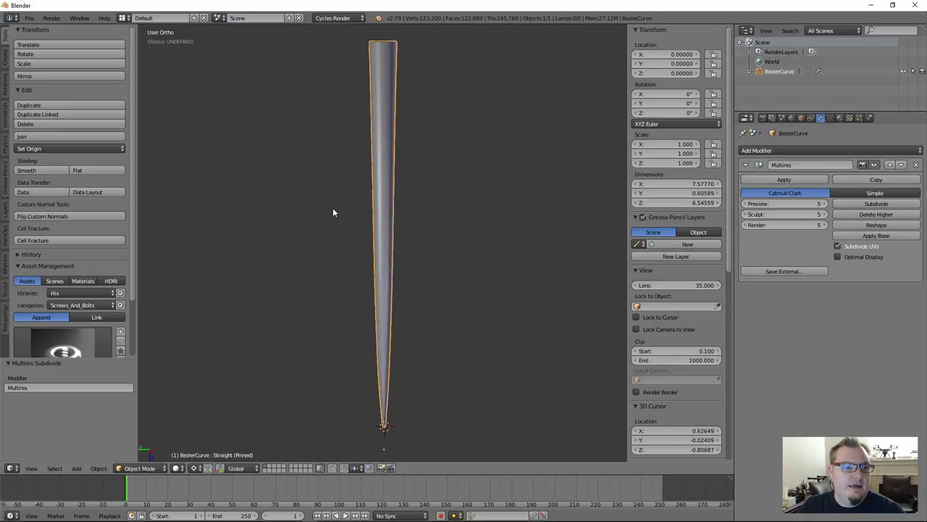
# Step: Switch the tentacle into Sculpt Mode
pyautogui.click(163, 468)
pyautogui.click(142, 435)
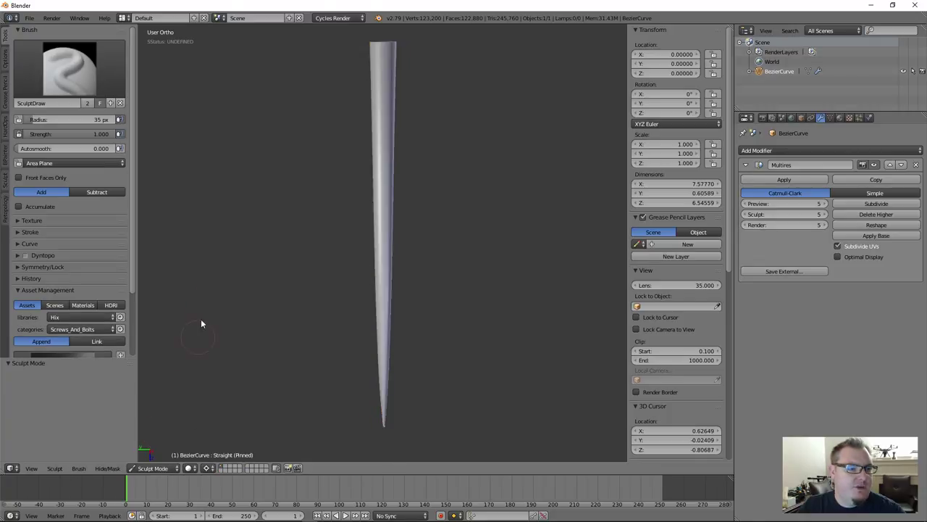
pyautogui.click(69, 69)
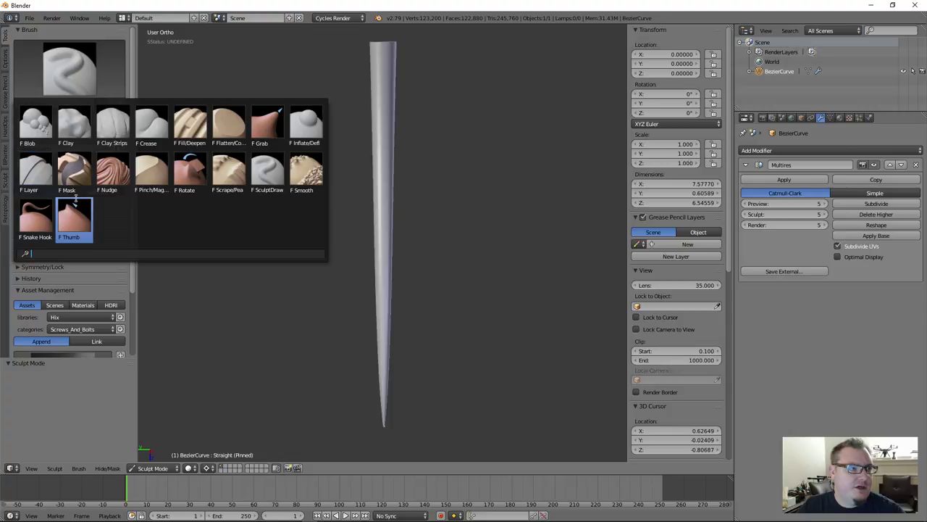
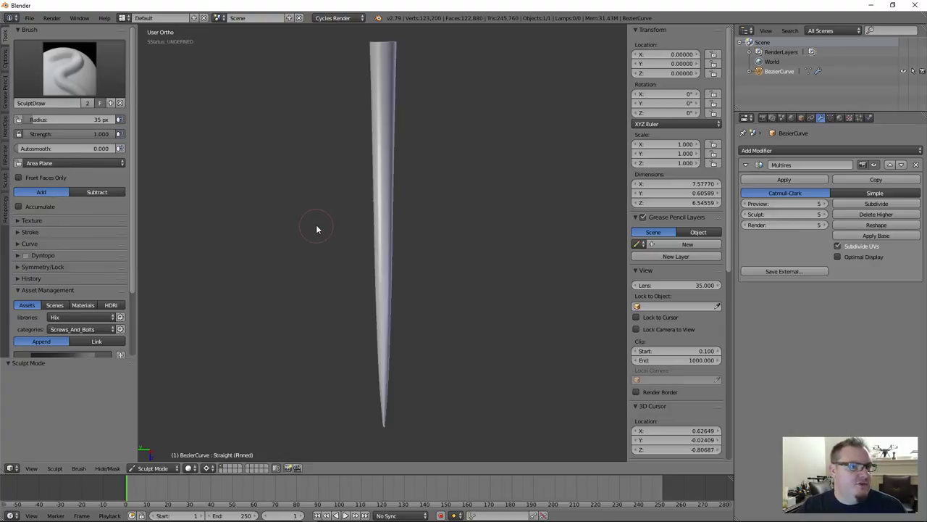
# Step: Add a new texture to the sculpt brush in the tool shelf Texture panel
pyautogui.moveTo(317, 229); pyautogui.dragTo(315, 225, button='middle')
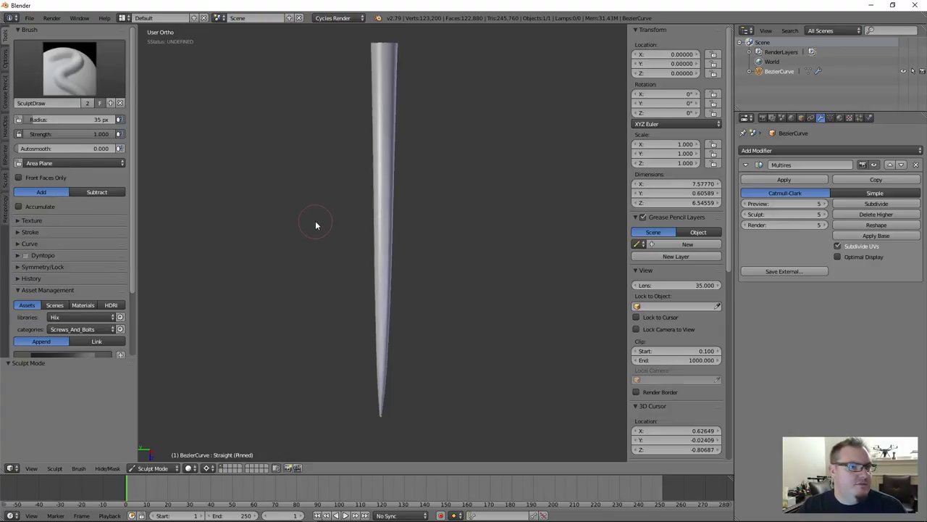
pyautogui.click(32, 220)
pyautogui.click(54, 266)
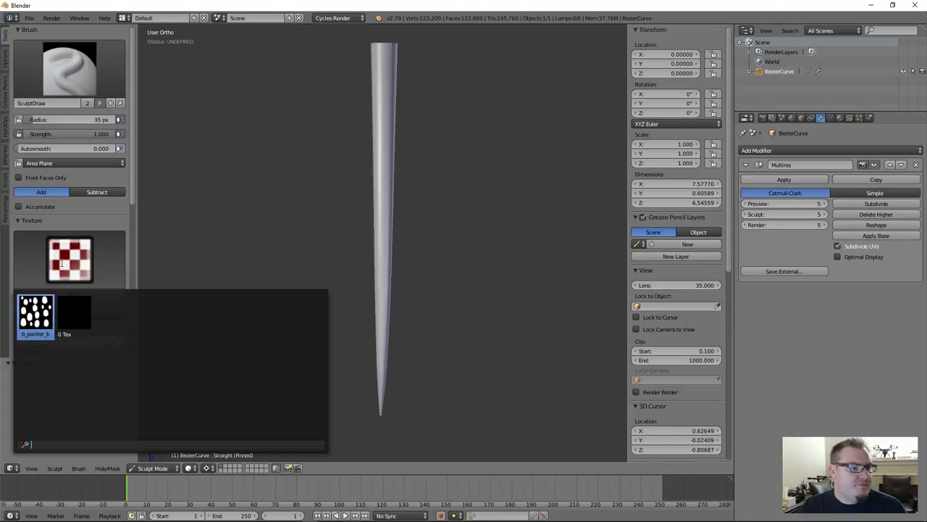
pyautogui.click(70, 294)
# Step: Name the new brush texture 'Tentacles' and bring up the image file browser from its Texture properties
pyautogui.click(61, 292)
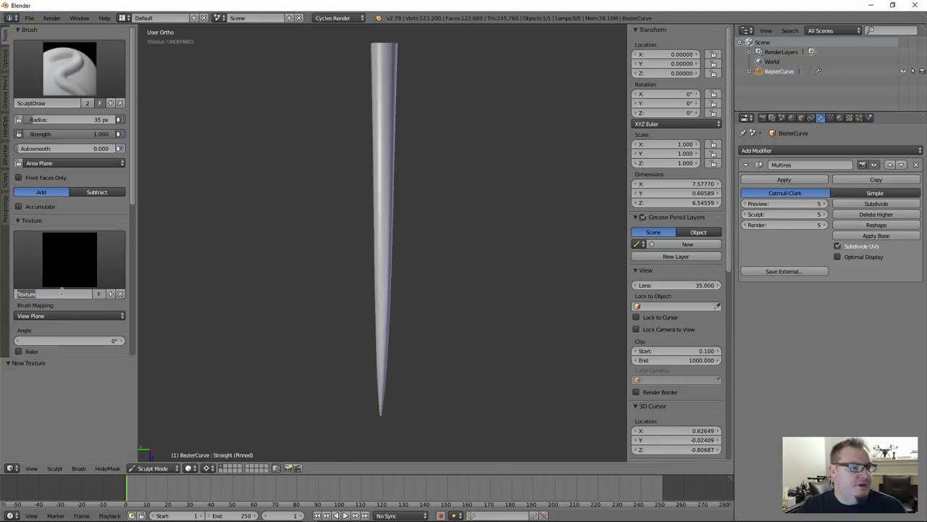
pyautogui.press('BackSpace')
pyautogui.write('Tentacles')
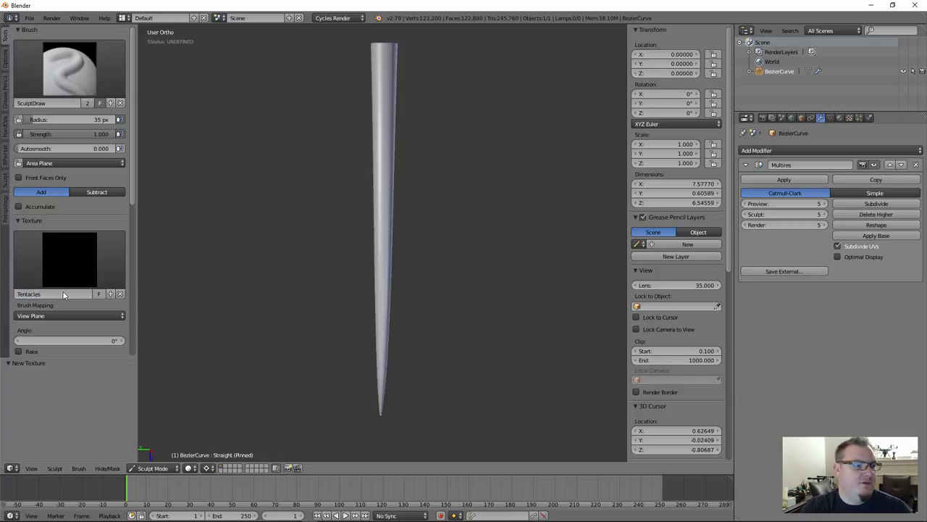
pyautogui.press('Return')
pyautogui.click(849, 119)
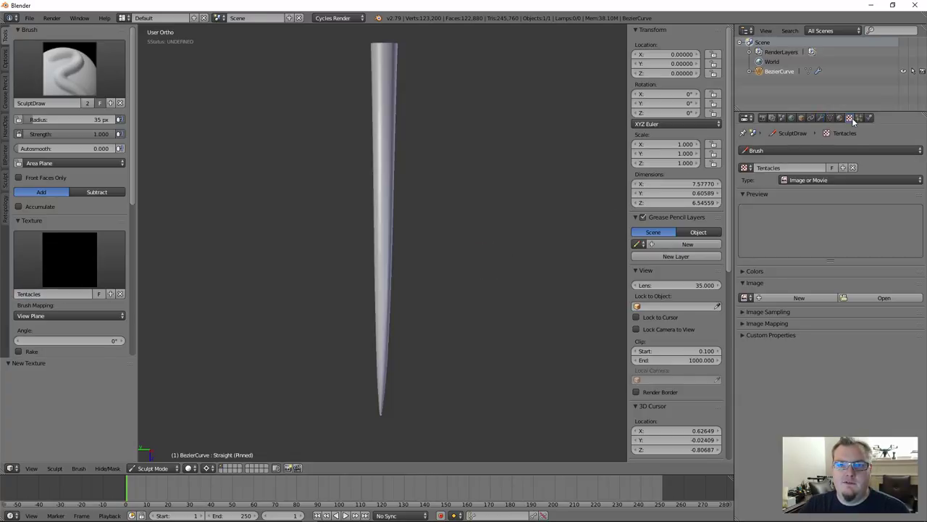
pyautogui.click(842, 297)
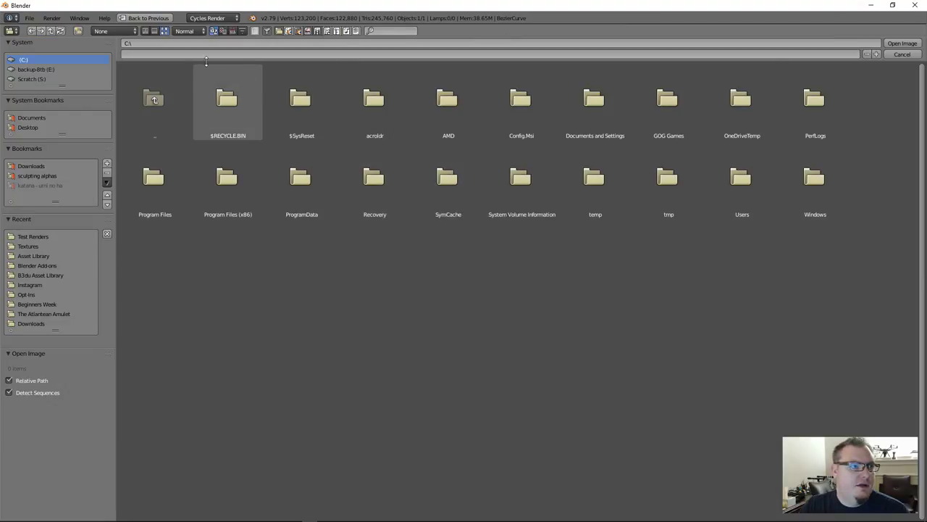
# Step: Browse to The Atlantean Amulet\Textures and load Tentacle_Alpha.png as the Tentacles image
pyautogui.click(31, 177)
pyautogui.click(44, 166)
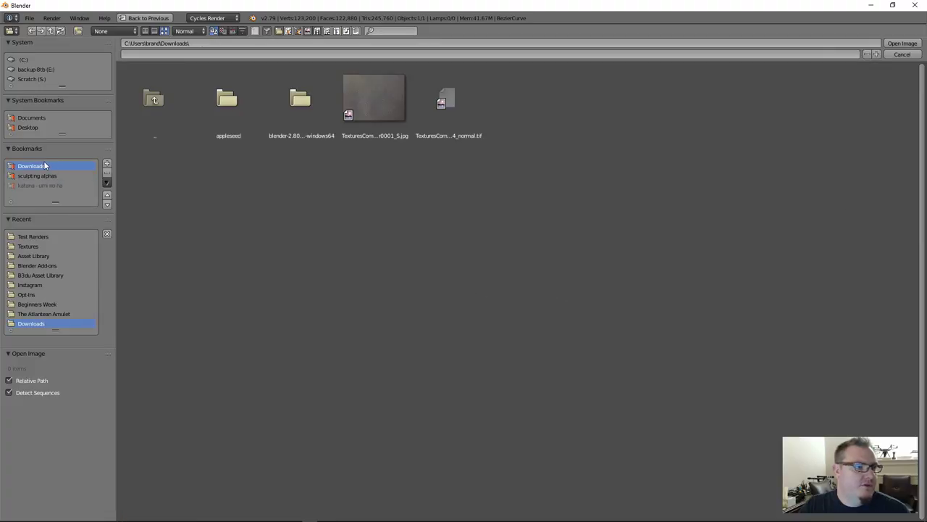
pyautogui.click(36, 249)
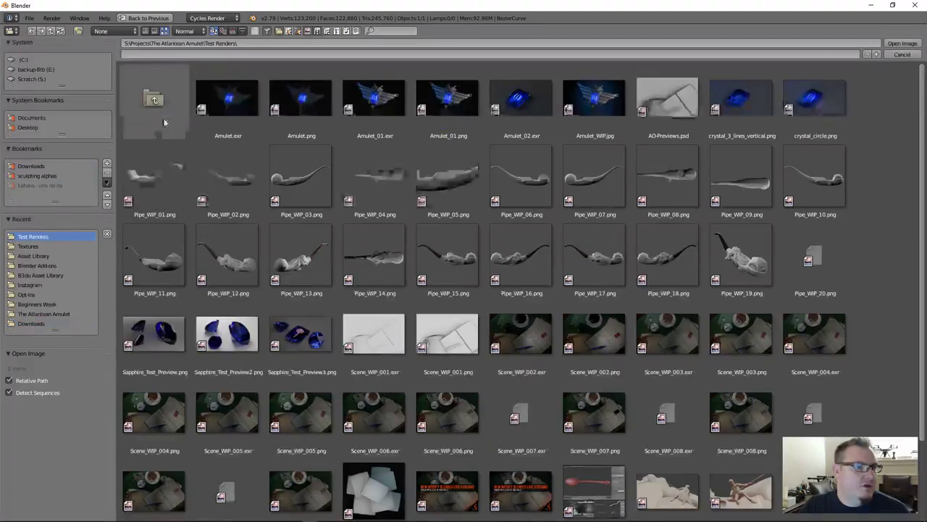
pyautogui.click(155, 98)
pyautogui.click(456, 110)
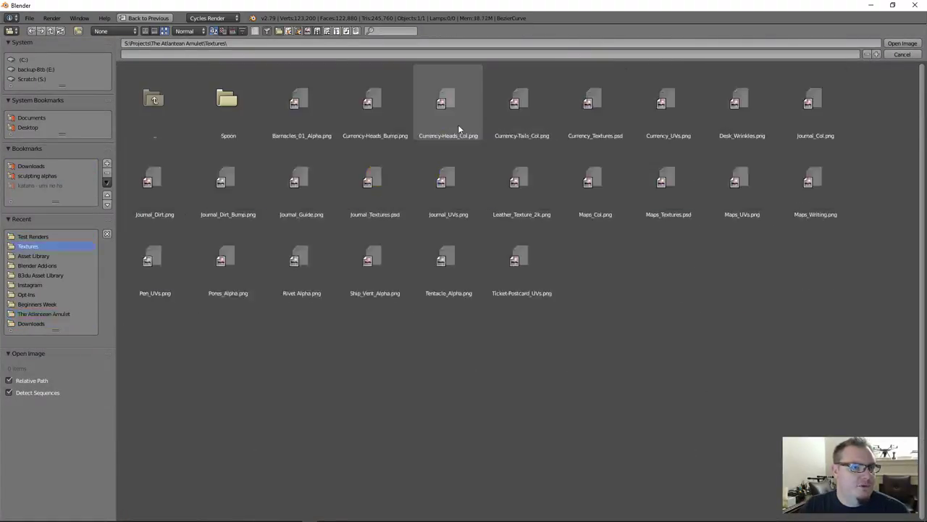
pyautogui.click(455, 268)
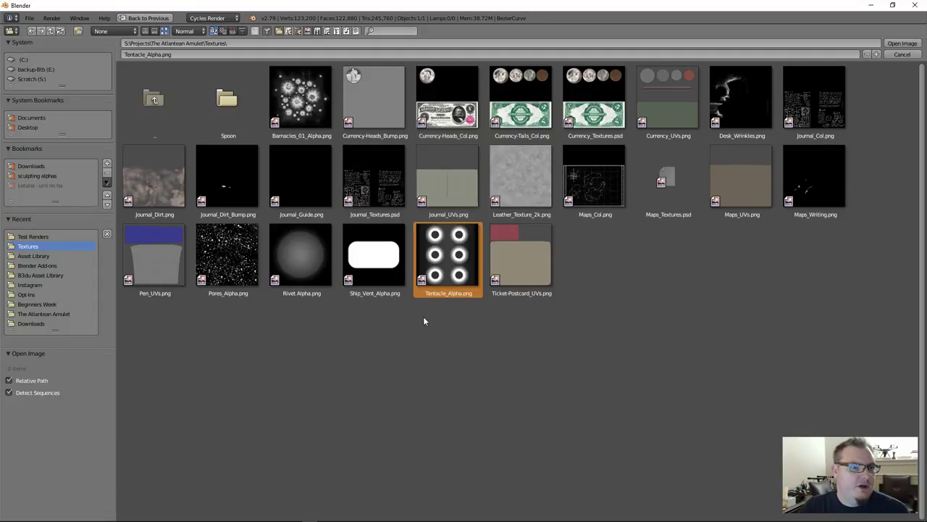
pyautogui.press('Return')
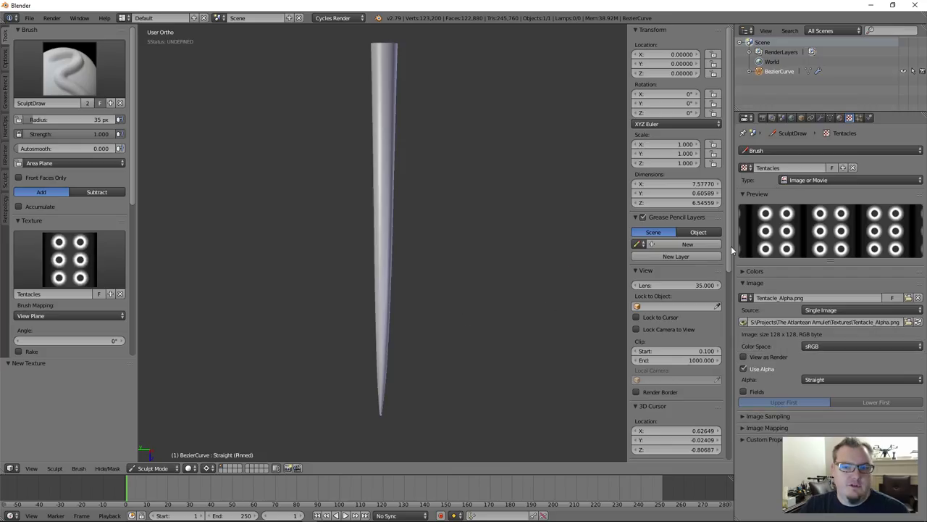
# Step: Switch the brush stroke method to Line, resize the radius to 30, and undo a test stroke
pyautogui.scroll(-9, 62, 275)
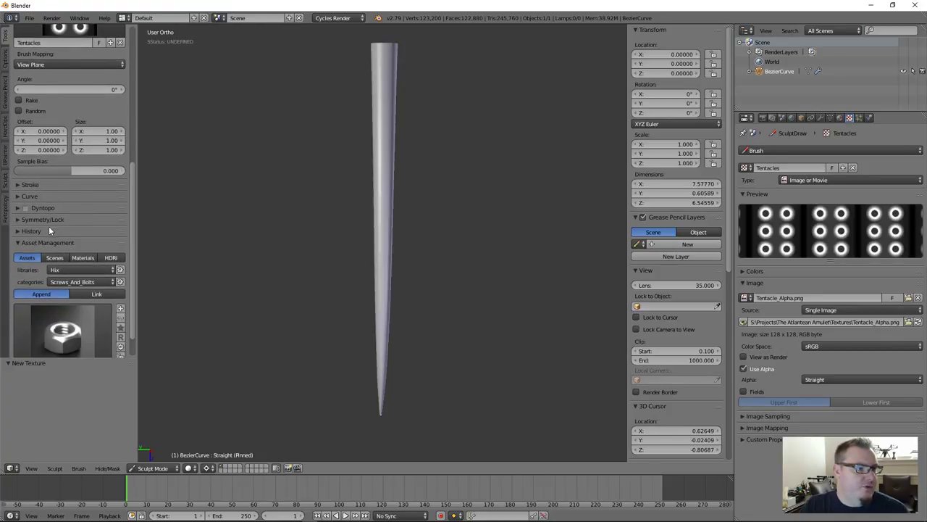
pyautogui.click(30, 186)
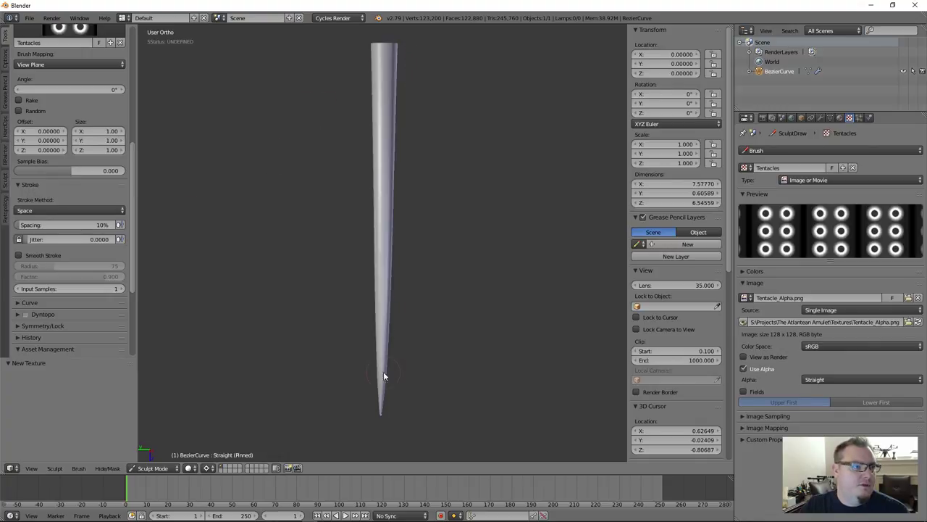
pyautogui.click(67, 210)
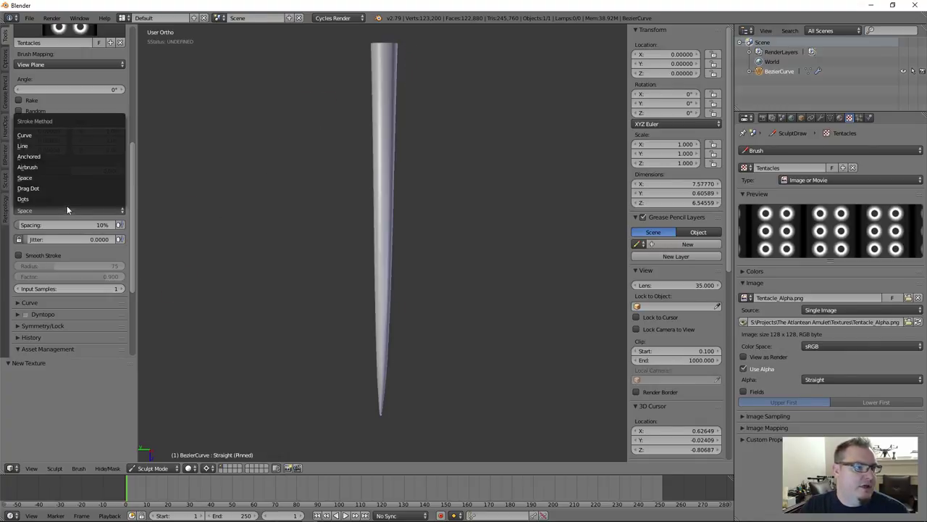
pyautogui.click(58, 146)
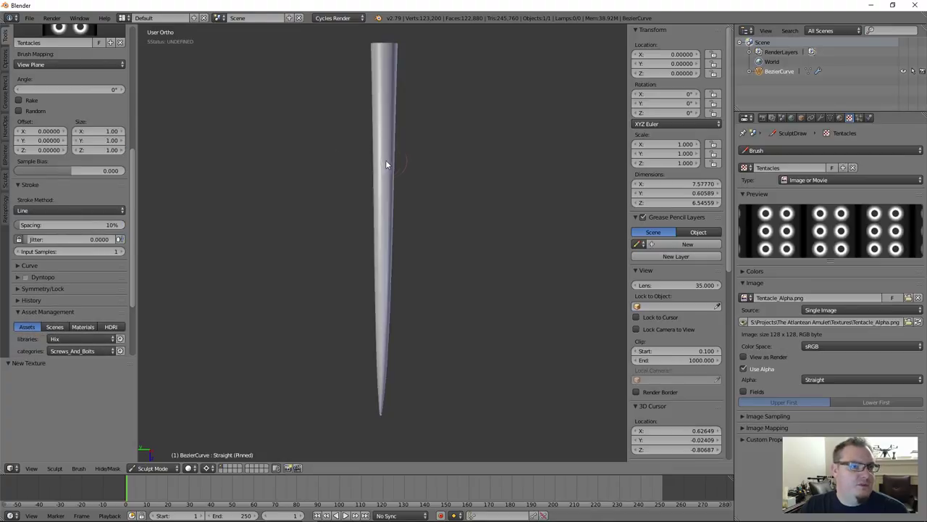
pyautogui.press('f')
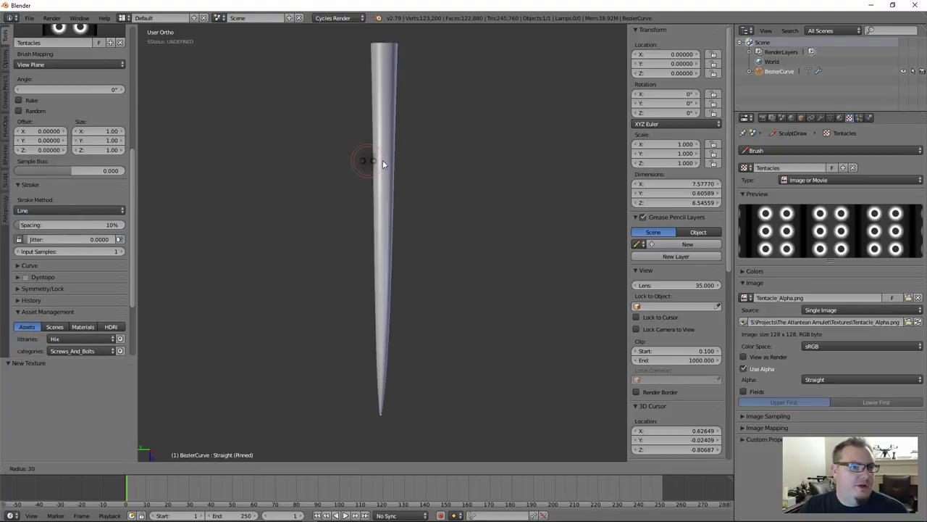
pyautogui.click(382, 164)
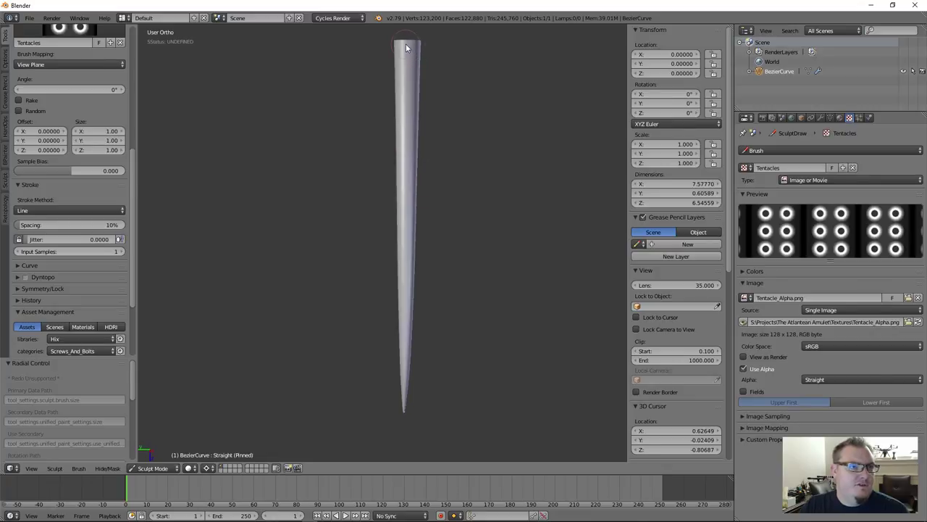
pyautogui.moveTo(407, 56); pyautogui.dragTo(404, 412)
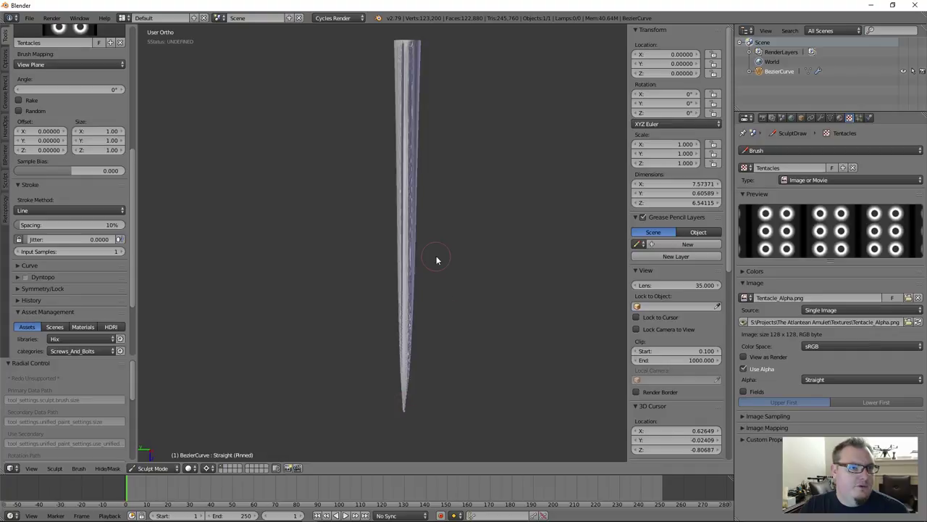
pyautogui.hotkey('ctrl', 'z')
# Step: Raise stroke spacing to 118%, stamp a test line down the tentacle, then undo it
pyautogui.moveTo(47, 225)
pyautogui.mouseDown()
pyautogui.moveTo(80, 226)
pyautogui.moveTo(46, 225)
pyautogui.mouseUp()
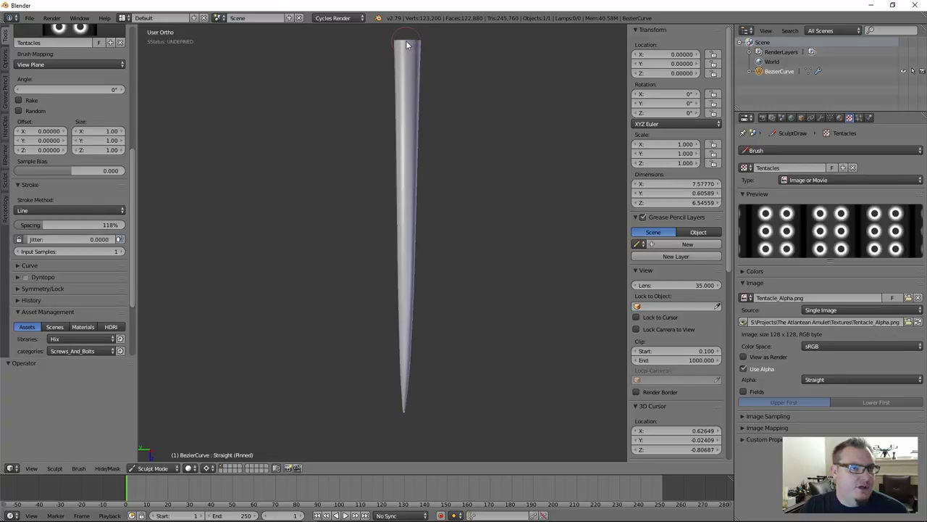
pyautogui.moveTo(406, 45); pyautogui.dragTo(405, 407)
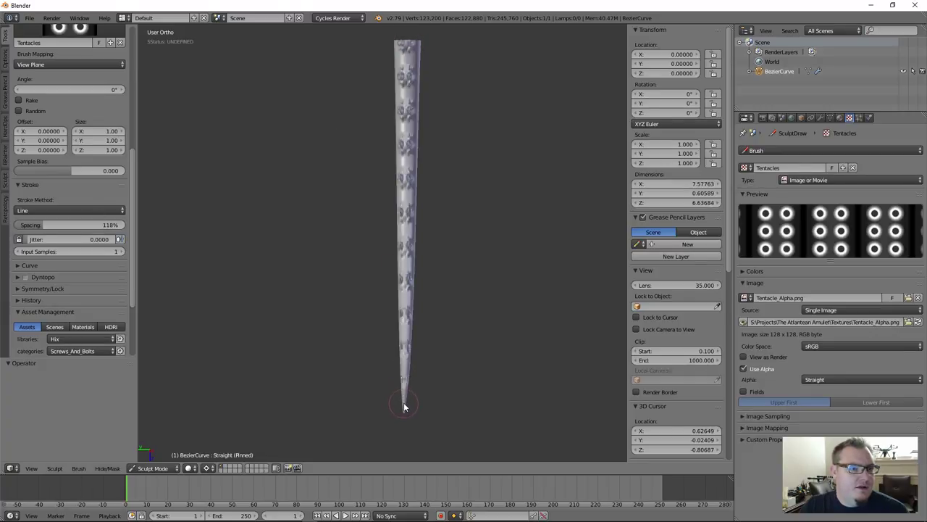
pyautogui.moveTo(390, 318)
pyautogui.mouseDown(button='middle')
pyautogui.moveTo(364, 285)
pyautogui.moveTo(311, 276)
pyautogui.moveTo(384, 300)
pyautogui.moveTo(388, 328)
pyautogui.mouseUp(button='middle')
pyautogui.hotkey('ctrl', 'z')
pyautogui.scroll(8, 92, 129)
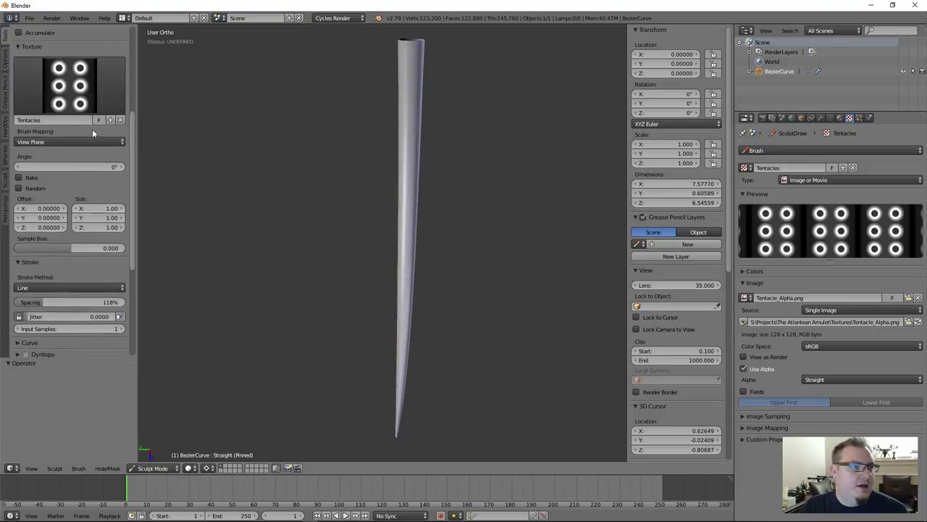
# Step: Set brush strength to 0.5 and change the falloff to a rounded convex curve preset
pyautogui.click(85, 134)
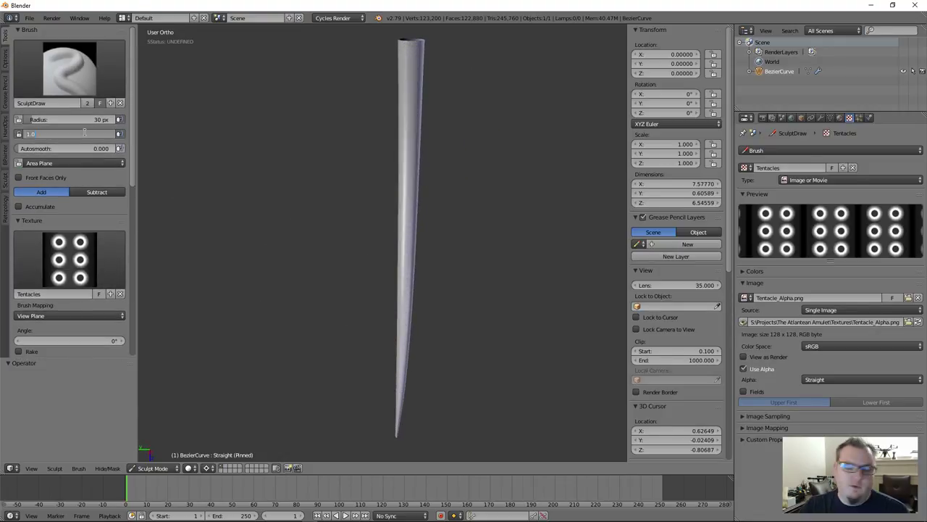
pyautogui.write('0.5')
pyautogui.press('Return')
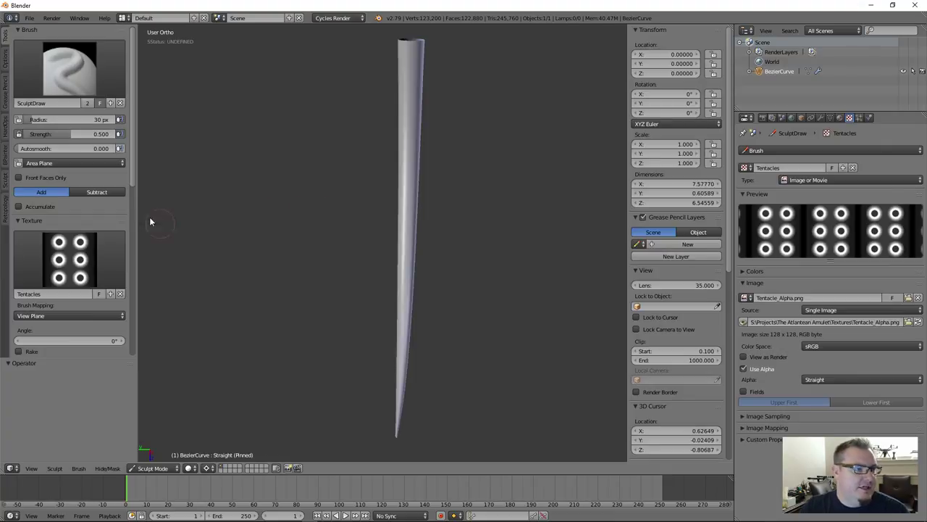
pyautogui.scroll(-10, 93, 190)
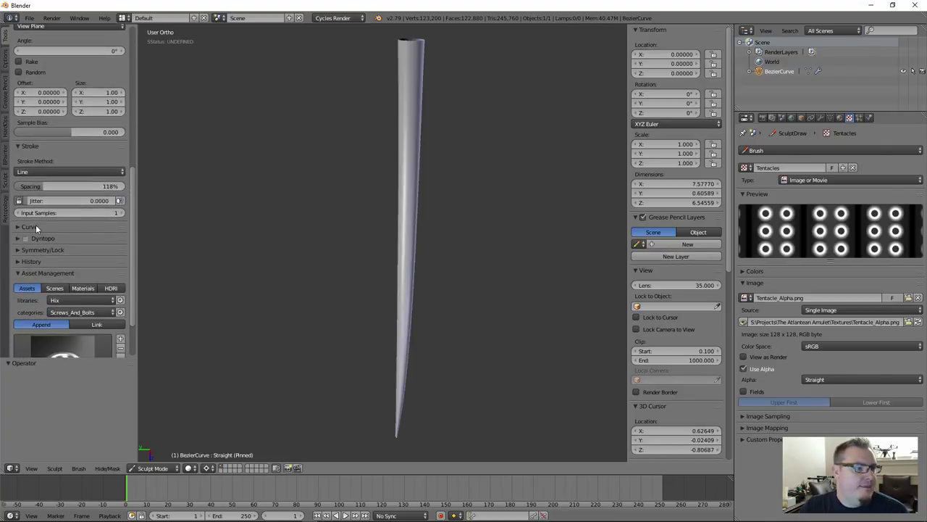
pyautogui.click(29, 227)
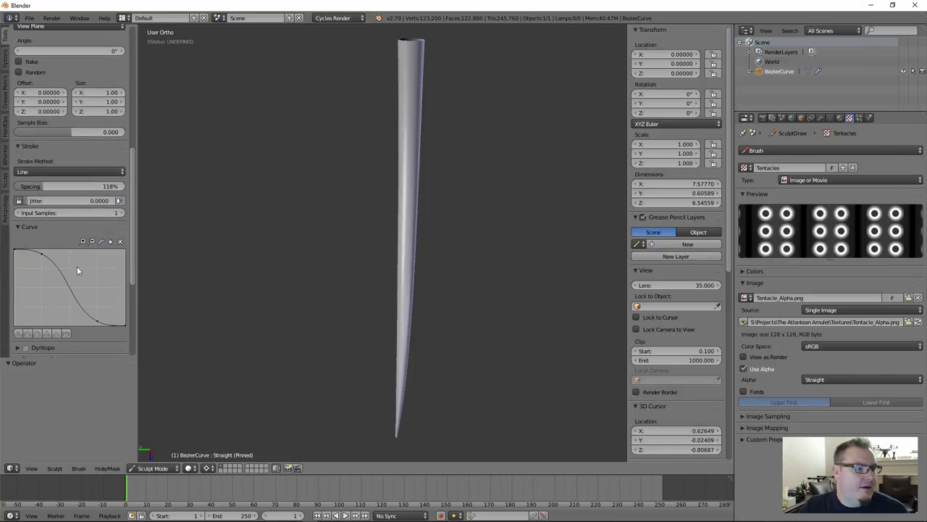
pyautogui.click(36, 332)
pyautogui.click(27, 333)
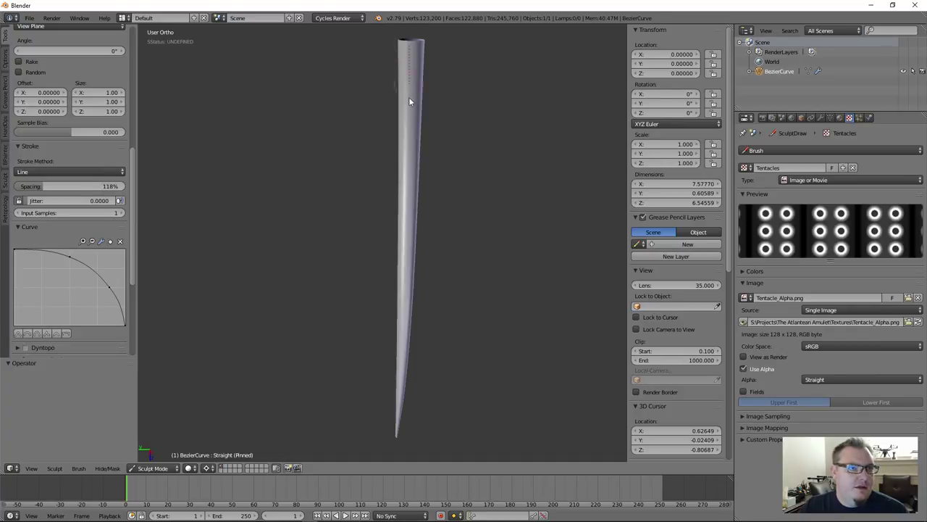
# Step: Test the new falloff with a stroke down the tentacle, undo it, and bring up the mode list
pyautogui.moveTo(410, 102); pyautogui.dragTo(397, 433)
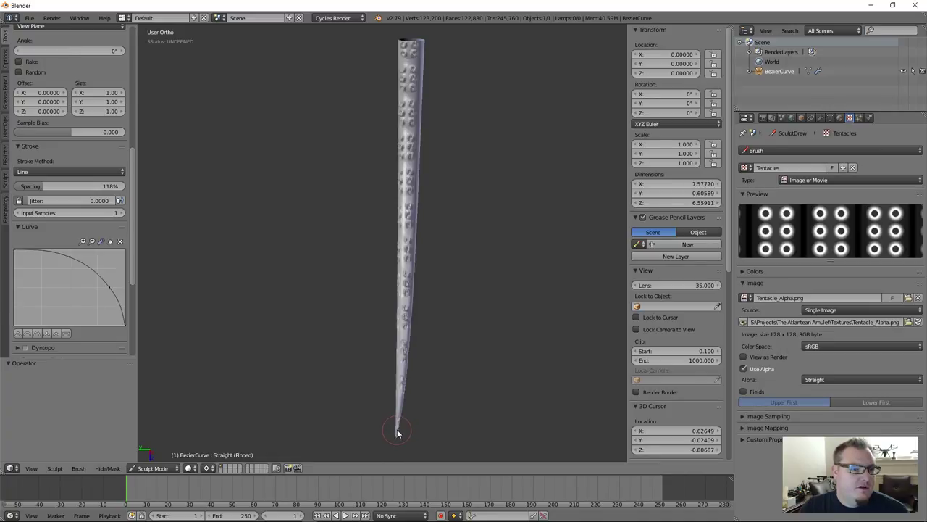
pyautogui.moveTo(393, 393); pyautogui.dragTo(392, 348, button='middle')
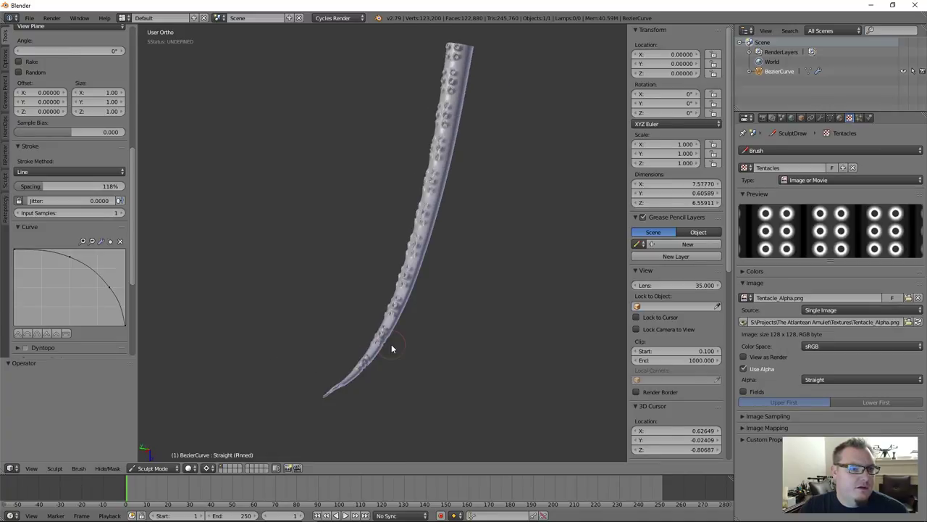
pyautogui.scroll(3, 387, 273)
pyautogui.moveTo(387, 274)
pyautogui.mouseDown(button='middle')
pyautogui.moveTo(476, 238)
pyautogui.moveTo(458, 242)
pyautogui.mouseUp(button='middle')
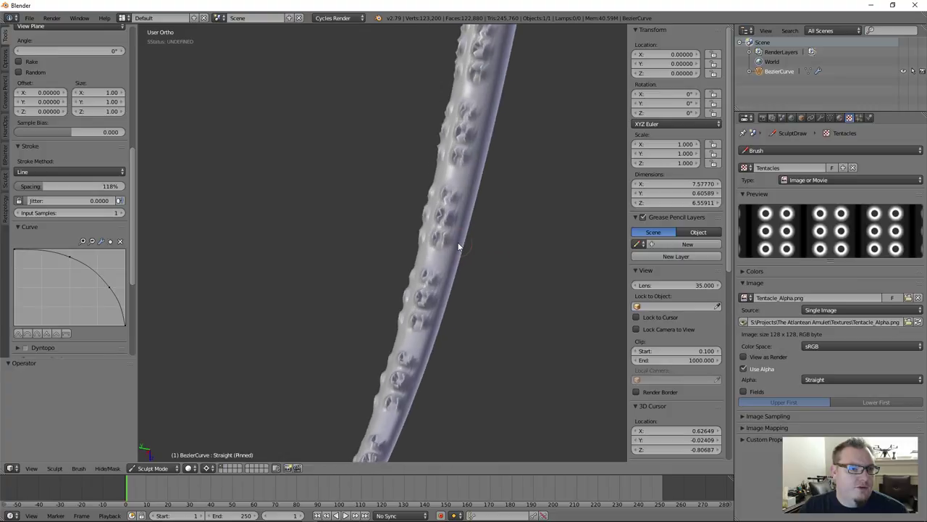
pyautogui.hotkey('ctrl', 'z')
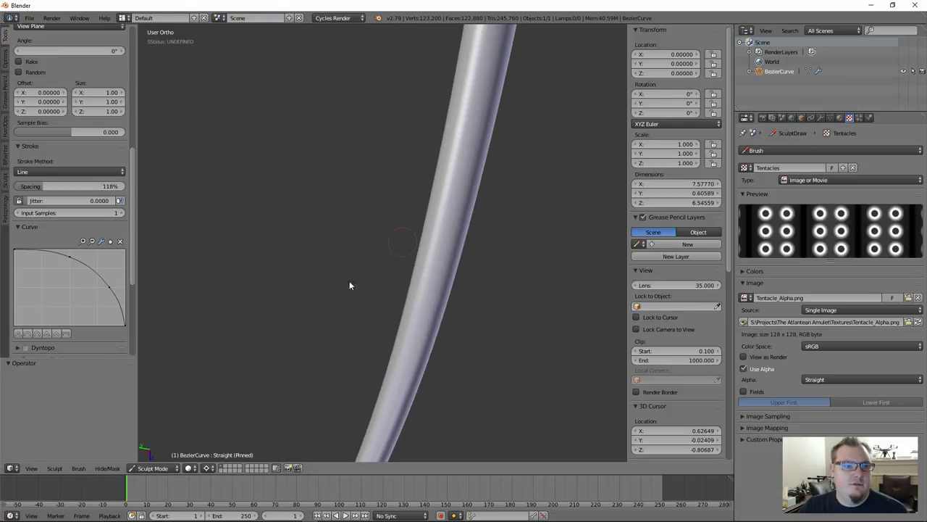
pyautogui.click(145, 469)
# Step: Return to Object Mode and subdivide the tentacle's Multires modifier up to level 7
pyautogui.click(150, 447)
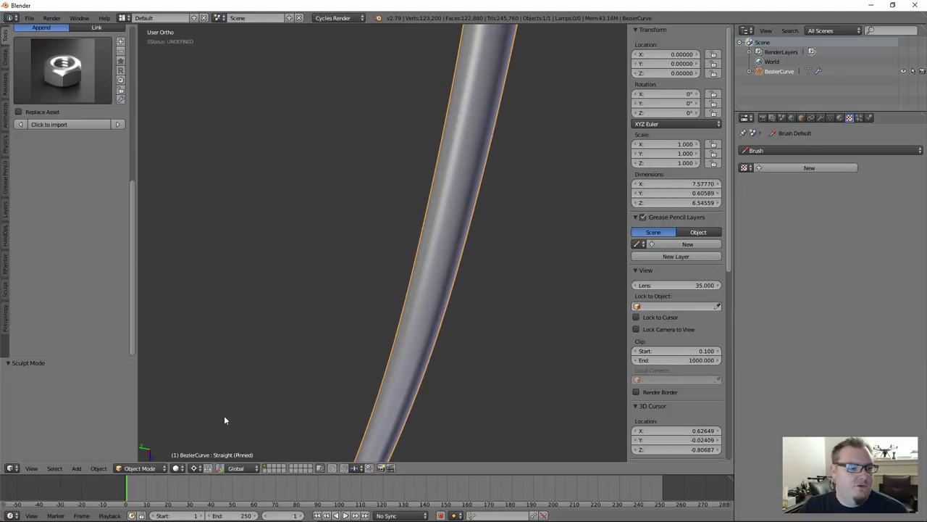
pyautogui.click(820, 117)
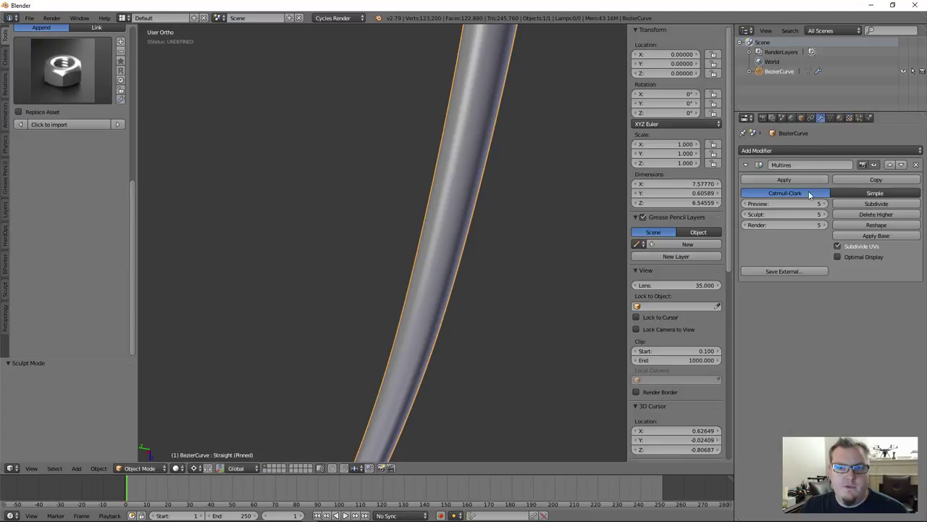
pyautogui.click(846, 204)
pyautogui.click(846, 203)
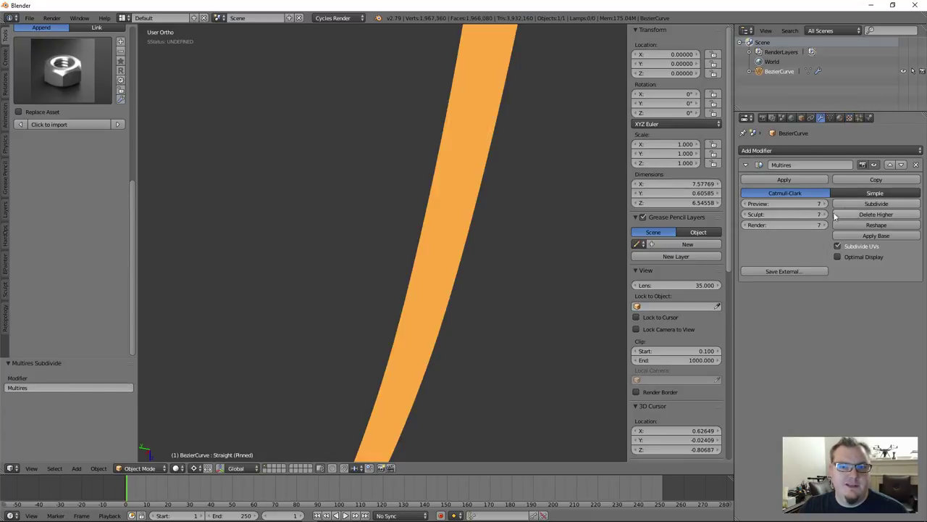
pyautogui.moveTo(362, 234); pyautogui.dragTo(520, 237, button='middle')
pyautogui.scroll(-5, 520, 236)
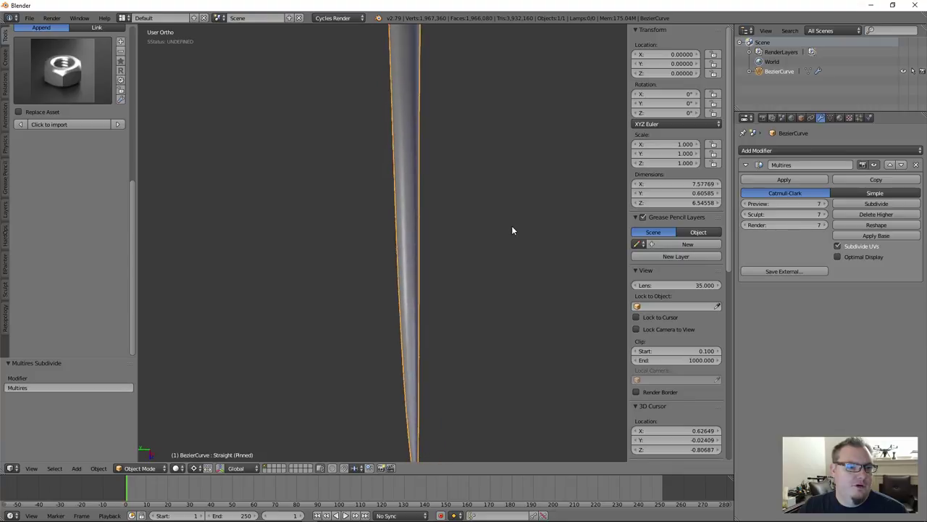
pyautogui.moveTo(453, 260)
pyautogui.mouseDown(button='middle')
pyautogui.moveTo(439, 264)
pyautogui.moveTo(448, 257)
pyautogui.moveTo(439, 253)
pyautogui.moveTo(445, 211)
pyautogui.moveTo(457, 212)
pyautogui.mouseUp(button='middle')
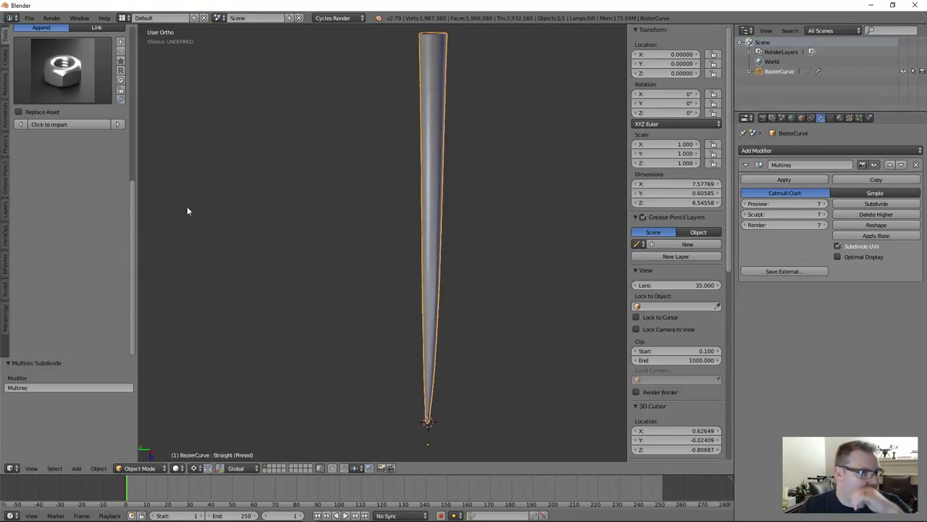
pyautogui.scroll(10, 60, 197)
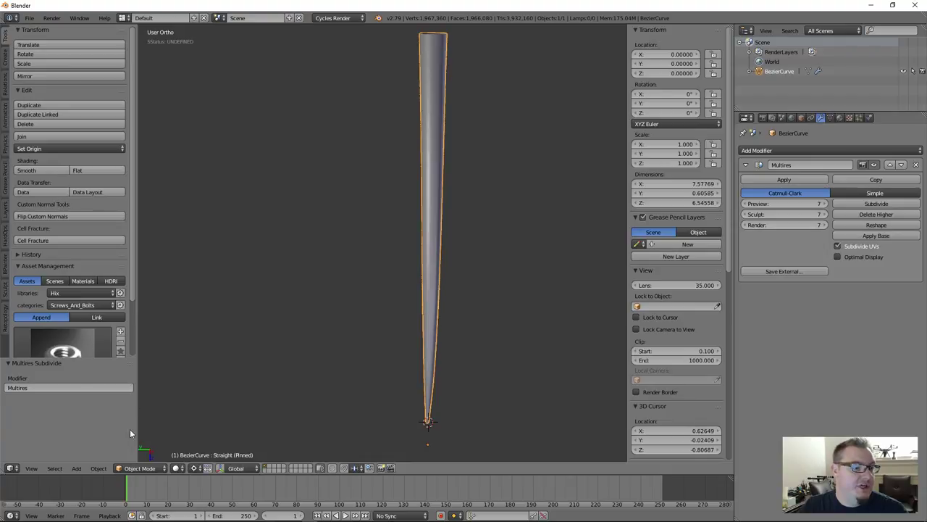
pyautogui.click(138, 468)
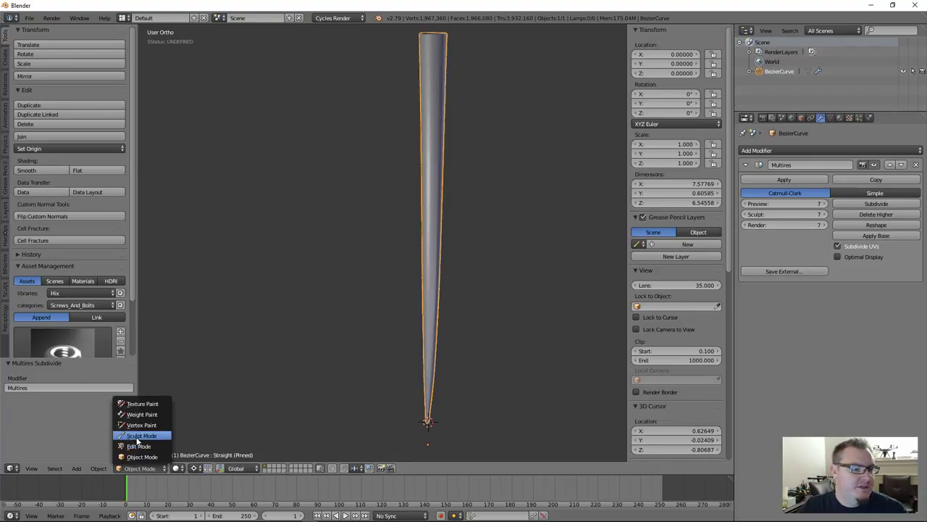
# Step: Enter Sculpt Mode, sculpt a test line of sucker bumps down the tentacle, then undo it
pyautogui.click(140, 436)
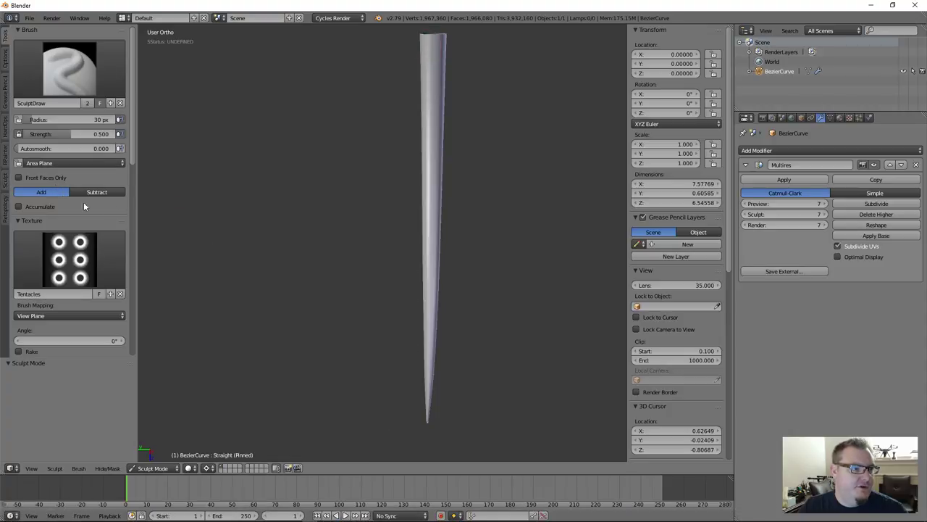
pyautogui.moveTo(445, 285); pyautogui.dragTo(428, 418)
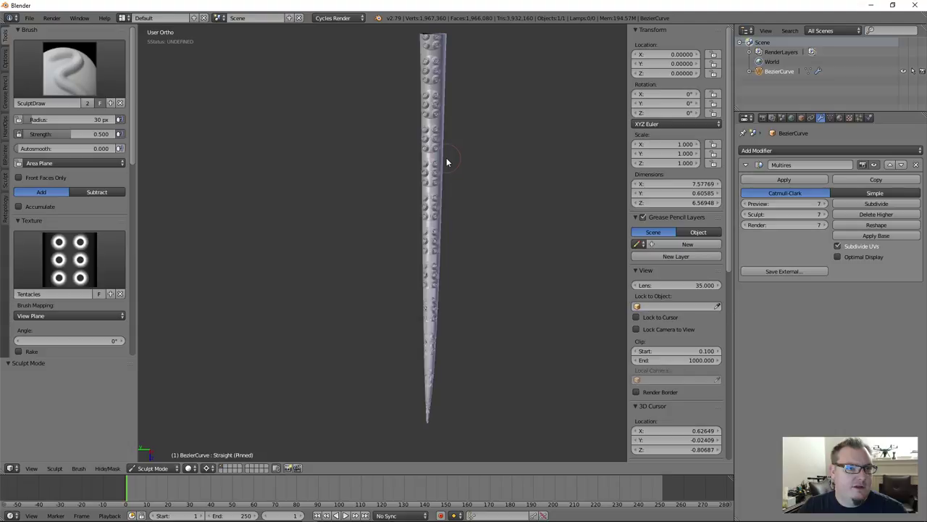
pyautogui.scroll(5, 431, 111)
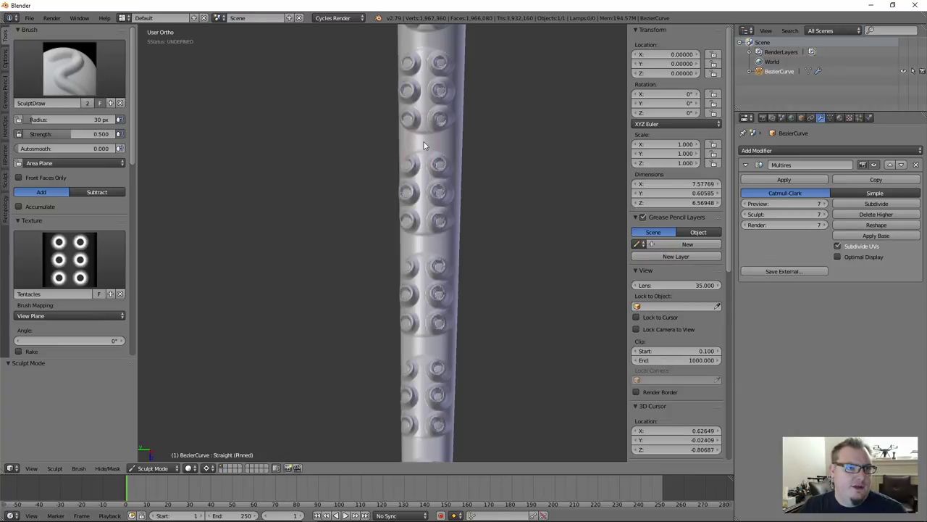
pyautogui.hotkey('ctrl', 'z')
pyautogui.scroll(-10, 61, 209)
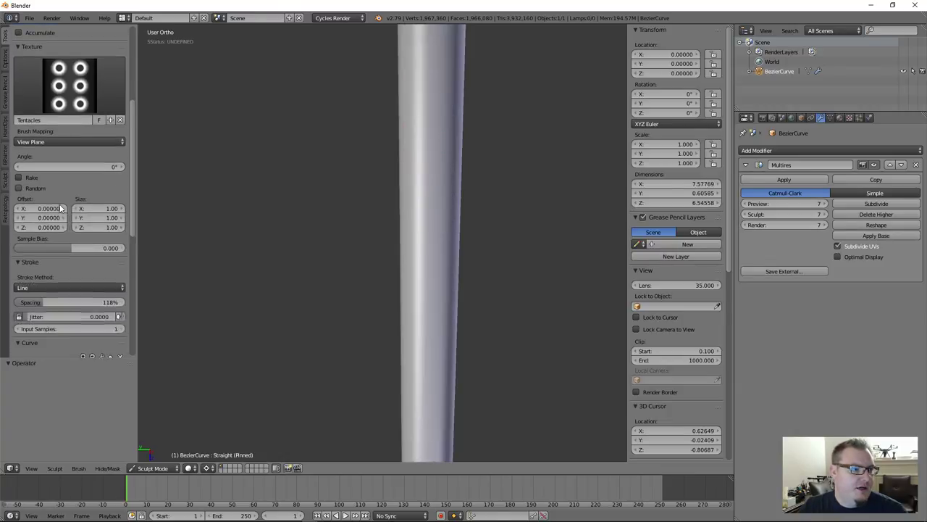
pyautogui.scroll(-5, 60, 209)
pyautogui.scroll(8, 91, 251)
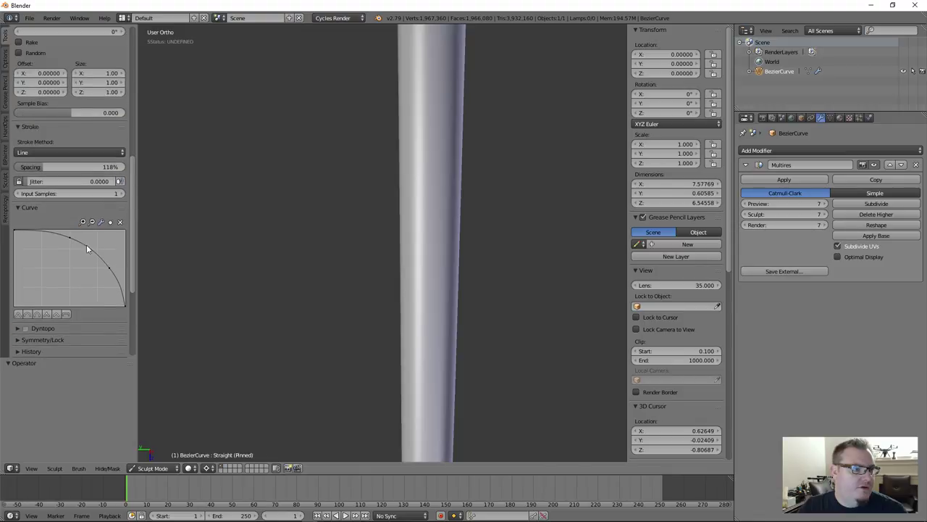
# Step: Set stroke spacing to 100%, sculpt suckers from top to tip, then undo the stroke
pyautogui.click(70, 224)
pyautogui.write('1')
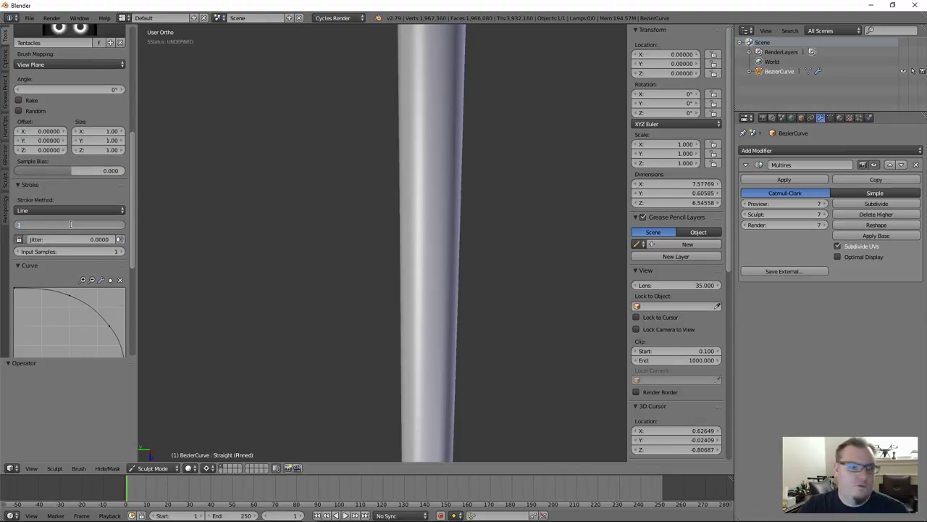
pyautogui.write('00')
pyautogui.press('Return')
pyautogui.scroll(-5, 341, 161)
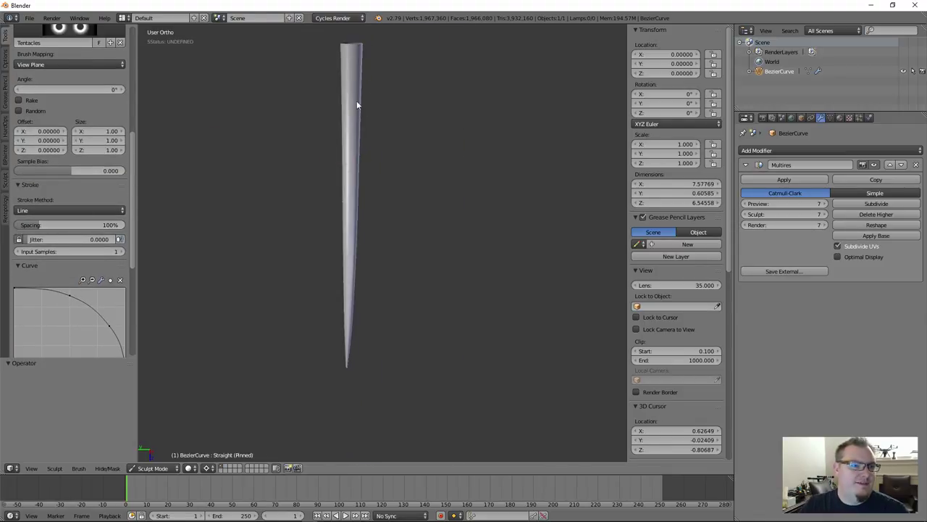
pyautogui.moveTo(349, 47); pyautogui.dragTo(347, 365)
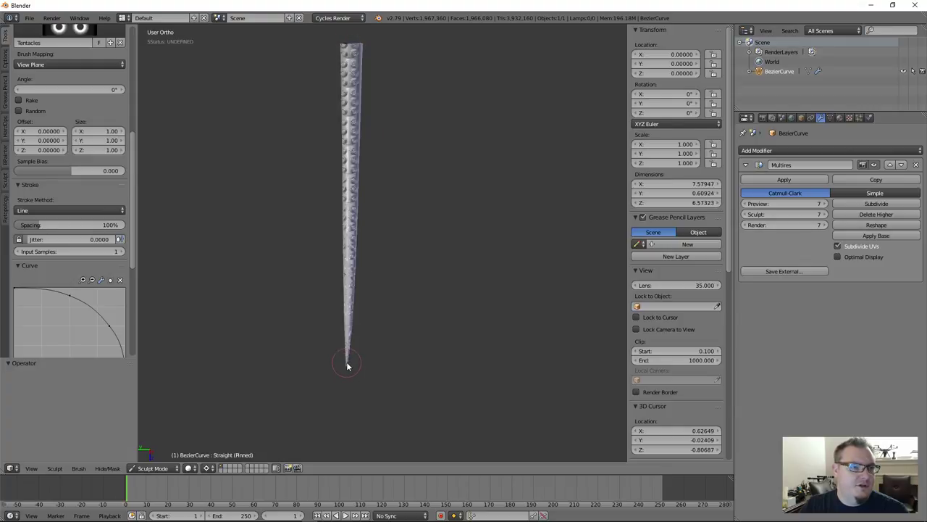
pyautogui.scroll(1, 343, 286)
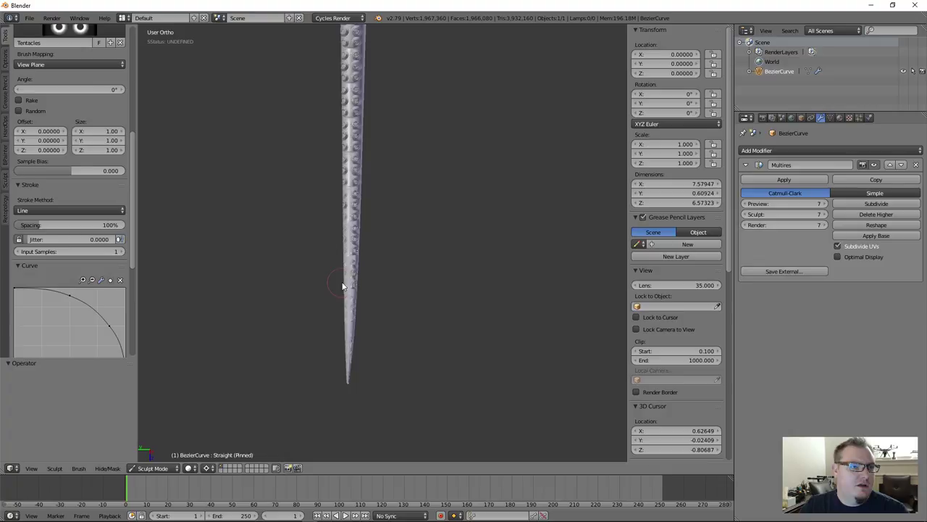
pyautogui.hotkey('ctrl', 'z')
# Step: Set stroke spacing to 85%, frame the tentacle, and sculpt a sucker row from top to tip
pyautogui.click(89, 225)
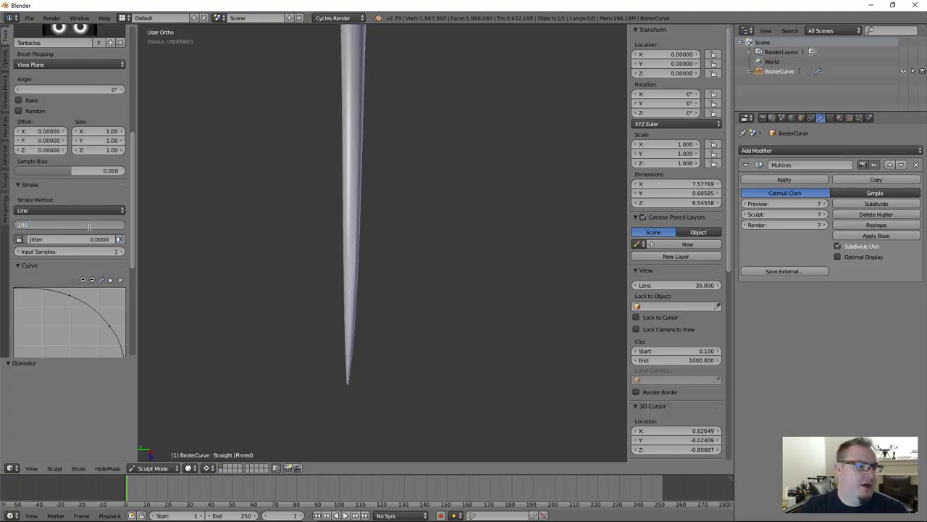
pyautogui.write('85')
pyautogui.press('Return')
pyautogui.scroll(-2, 334, 156)
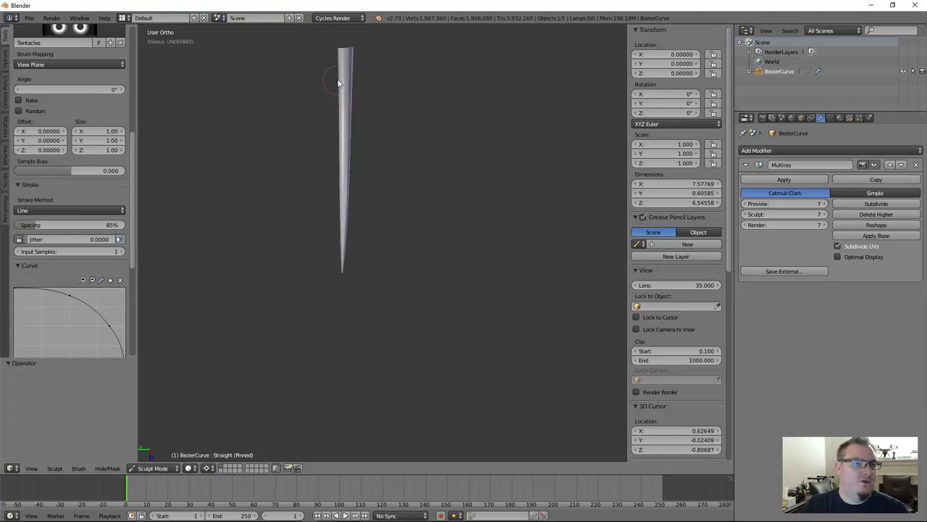
pyautogui.press('KP_Decimal')
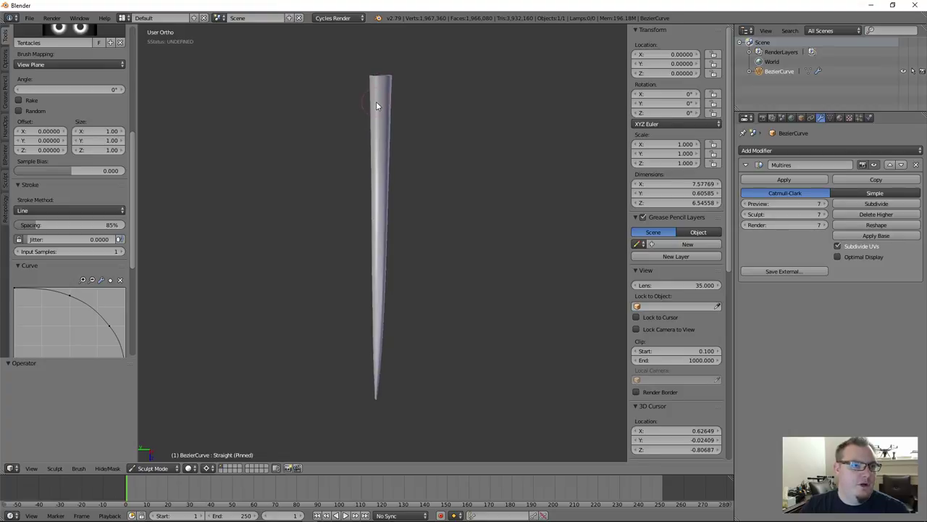
pyautogui.moveTo(377, 81)
pyautogui.mouseDown()
pyautogui.moveTo(366, 374)
pyautogui.moveTo(375, 401)
pyautogui.mouseUp()
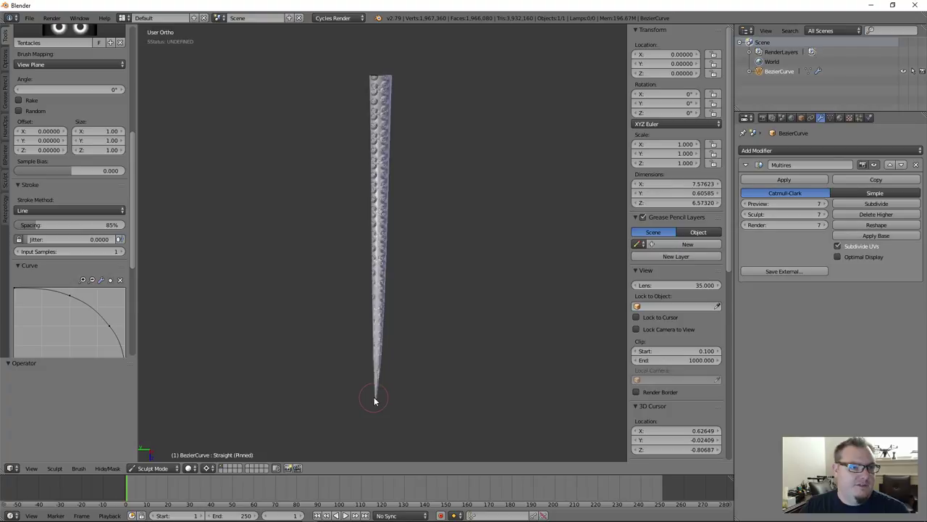
pyautogui.scroll(2, 397, 305)
pyautogui.moveTo(369, 299); pyautogui.dragTo(326, 255, button='middle')
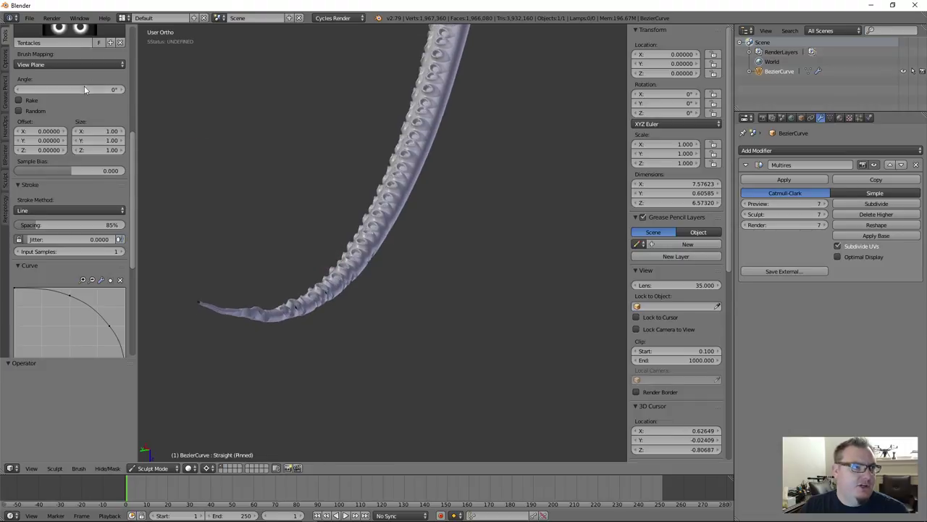
pyautogui.scroll(8, 79, 86)
pyautogui.click(69, 50)
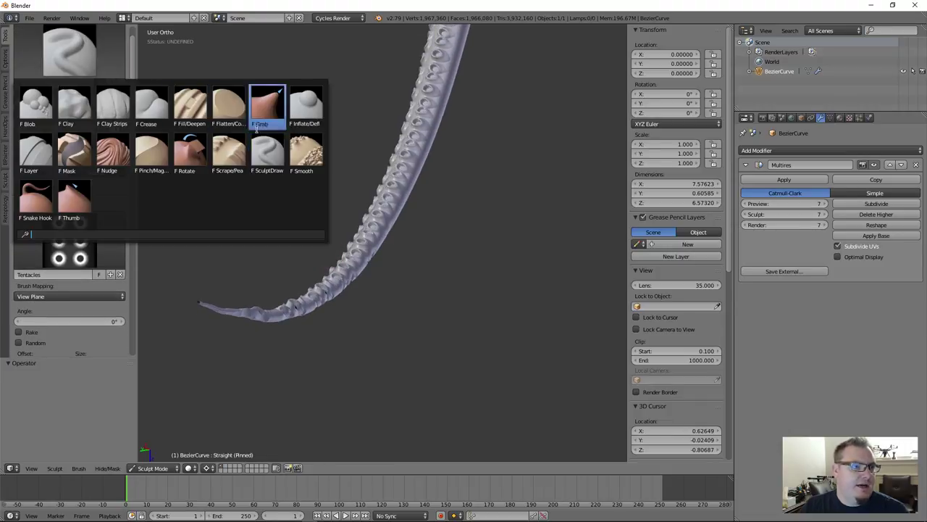
# Step: Pick the Smooth brush and set its strength to 0.3
pyautogui.click(303, 147)
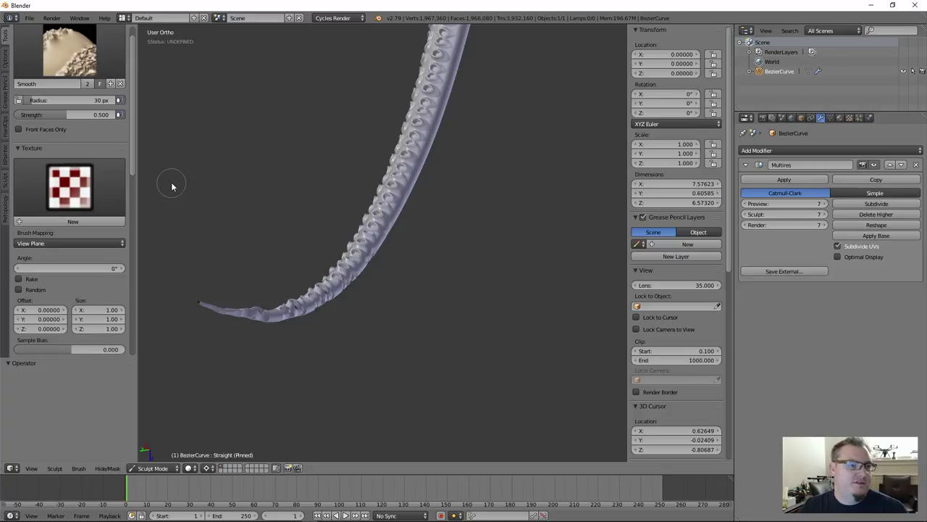
pyautogui.moveTo(383, 269); pyautogui.dragTo(286, 198, button='middle')
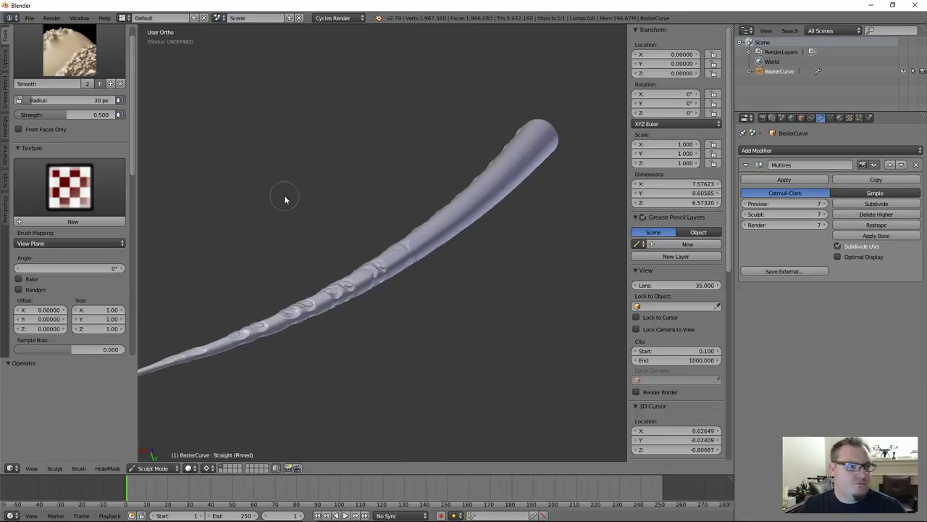
pyautogui.click(68, 115)
pyautogui.write('0.3')
pyautogui.press('Return')
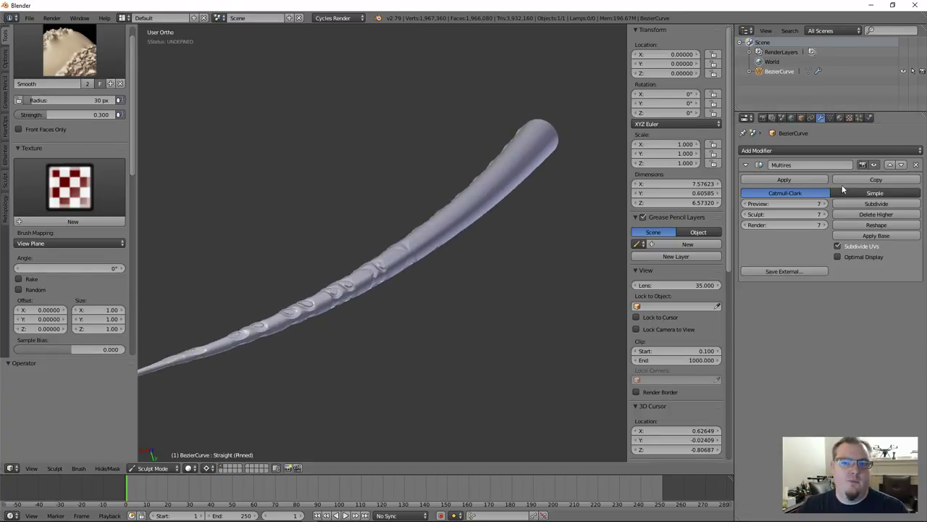
pyautogui.scroll(3, 326, 280)
pyautogui.moveTo(326, 280)
pyautogui.mouseDown(button='middle')
pyautogui.moveTo(458, 250)
pyautogui.moveTo(406, 295)
pyautogui.moveTo(372, 256)
pyautogui.moveTo(354, 255)
pyautogui.mouseUp(button='middle')
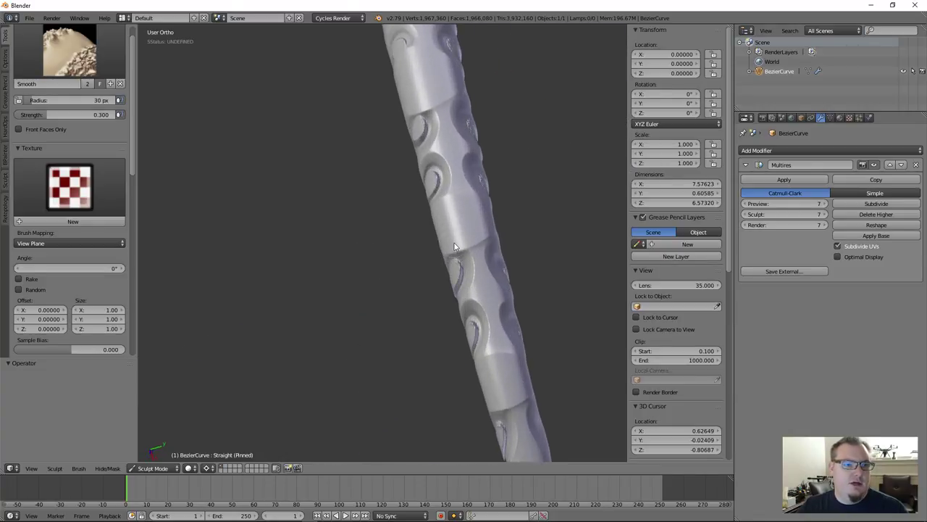
# Step: Set the Smooth brush radius to 69 px and strength to 0.706, then smooth the tentacle's middle
pyautogui.press('f')
pyautogui.click(475, 247)
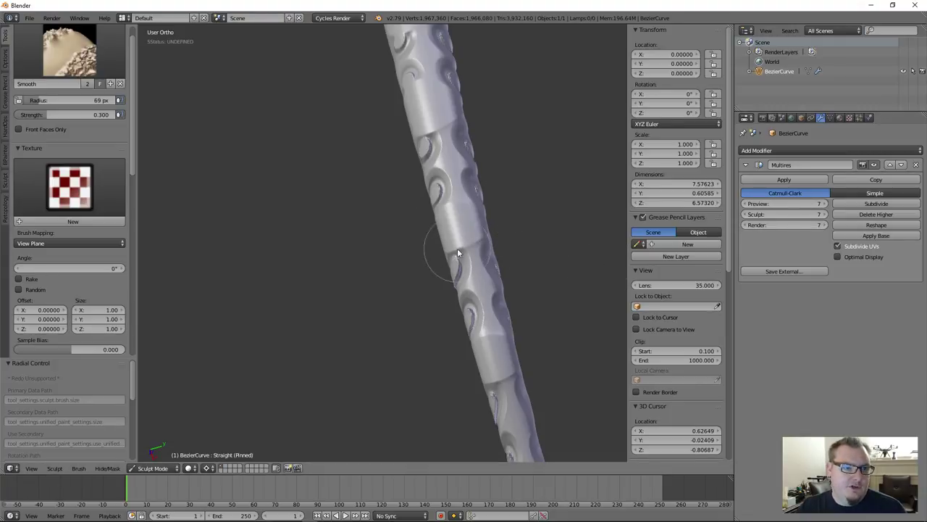
pyautogui.moveTo(457, 247); pyautogui.dragTo(502, 257, button='middle')
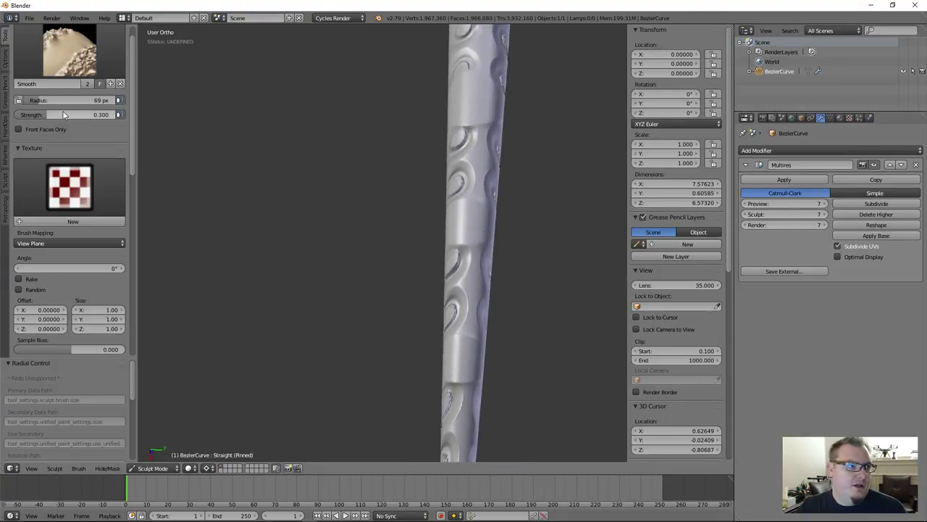
pyautogui.moveTo(57, 120); pyautogui.dragTo(98, 120)
pyautogui.moveTo(450, 237); pyautogui.dragTo(476, 235, button='middle')
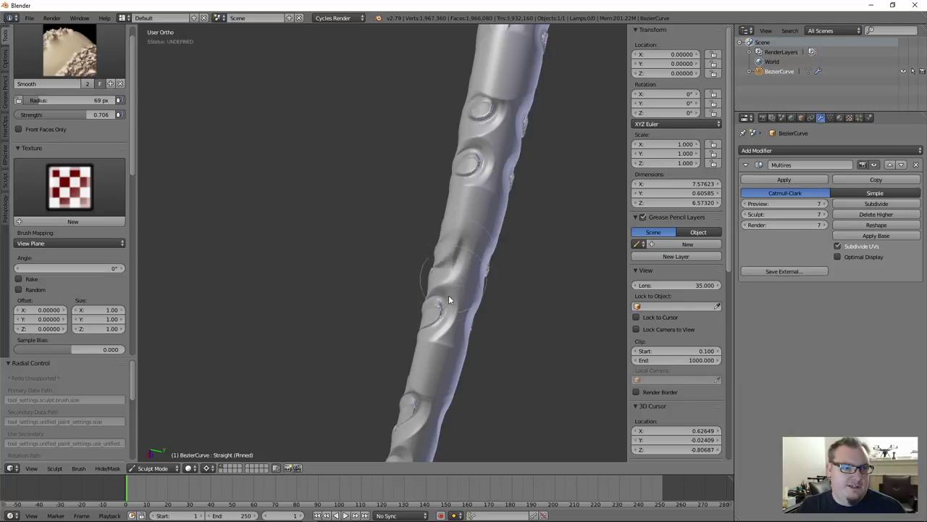
pyautogui.moveTo(457, 257)
pyautogui.mouseDown()
pyautogui.moveTo(440, 331)
pyautogui.moveTo(456, 305)
pyautogui.moveTo(449, 342)
pyautogui.moveTo(475, 124)
pyautogui.moveTo(484, 193)
pyautogui.moveTo(494, 135)
pyautogui.mouseUp()
# Step: Smooth the dented ridge and the surface along the tube from several angles
pyautogui.moveTo(485, 147); pyautogui.dragTo(543, 324, button='middle')
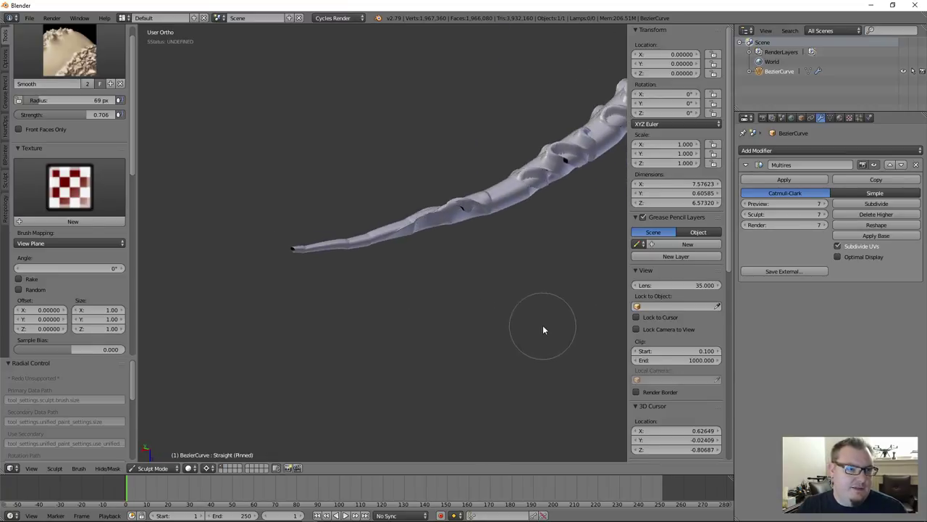
pyautogui.moveTo(426, 219); pyautogui.dragTo(413, 263, button='middle')
pyautogui.scroll(4, 463, 230)
pyautogui.moveTo(463, 227)
pyautogui.mouseDown()
pyautogui.moveTo(392, 175)
pyautogui.moveTo(386, 232)
pyautogui.moveTo(373, 229)
pyautogui.moveTo(446, 209)
pyautogui.moveTo(496, 216)
pyautogui.moveTo(427, 222)
pyautogui.mouseUp()
pyautogui.moveTo(427, 226); pyautogui.dragTo(331, 242, button='middle')
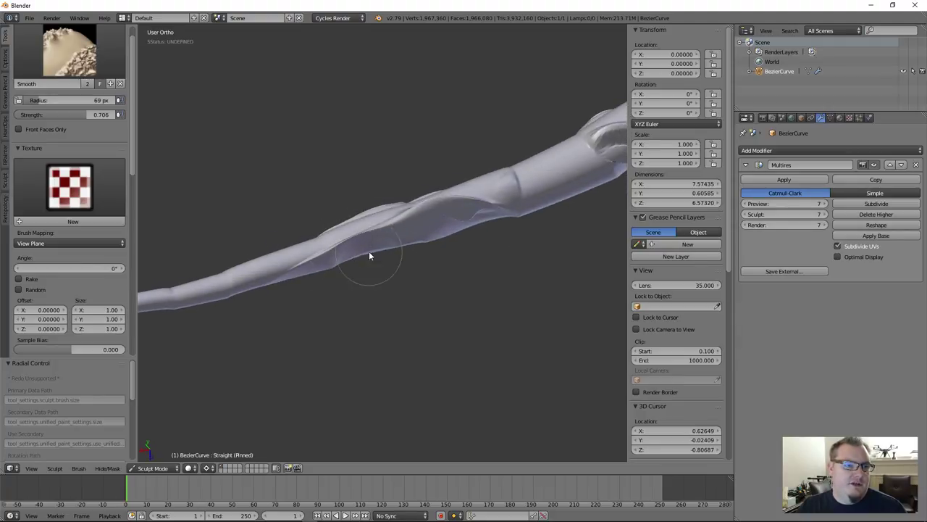
pyautogui.moveTo(368, 251); pyautogui.dragTo(359, 190, button='middle')
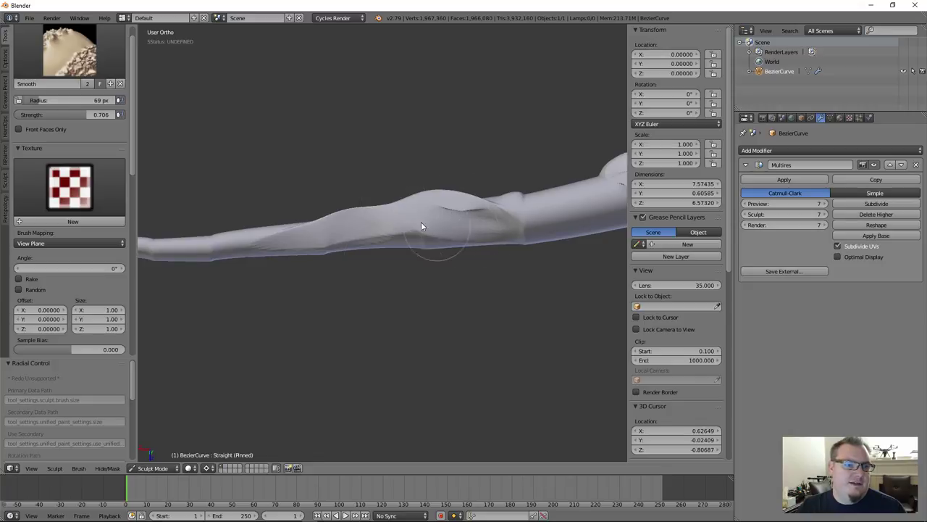
pyautogui.scroll(-7, 56, 218)
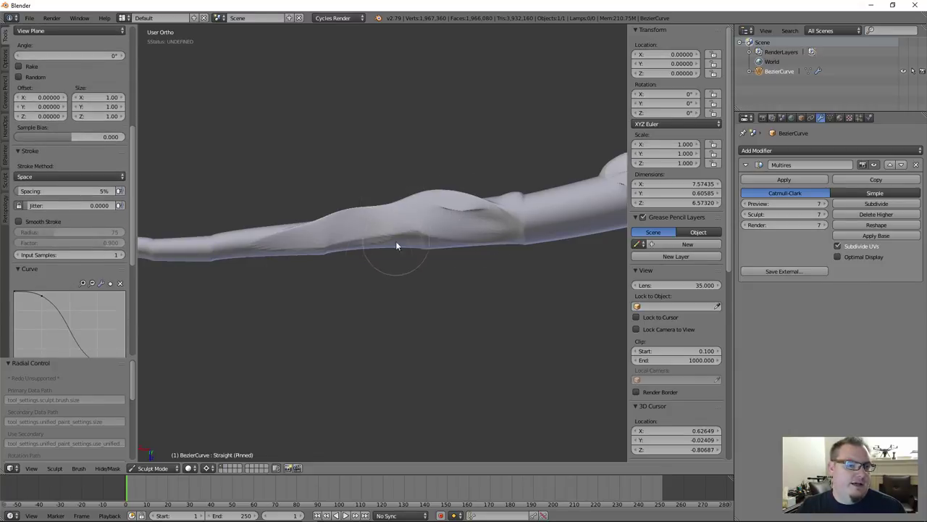
pyautogui.moveTo(396, 240); pyautogui.dragTo(406, 176, button='middle')
pyautogui.moveTo(429, 251)
pyautogui.mouseDown()
pyautogui.moveTo(272, 225)
pyautogui.moveTo(313, 236)
pyautogui.mouseUp()
pyautogui.scroll(-4, 406, 232)
pyautogui.moveTo(484, 228)
pyautogui.mouseDown(button='middle')
pyautogui.moveTo(586, 321)
pyautogui.moveTo(483, 286)
pyautogui.mouseUp(button='middle')
# Step: Switch back to Object Mode and select the Posed shape key in Object Data
pyautogui.click(132, 468)
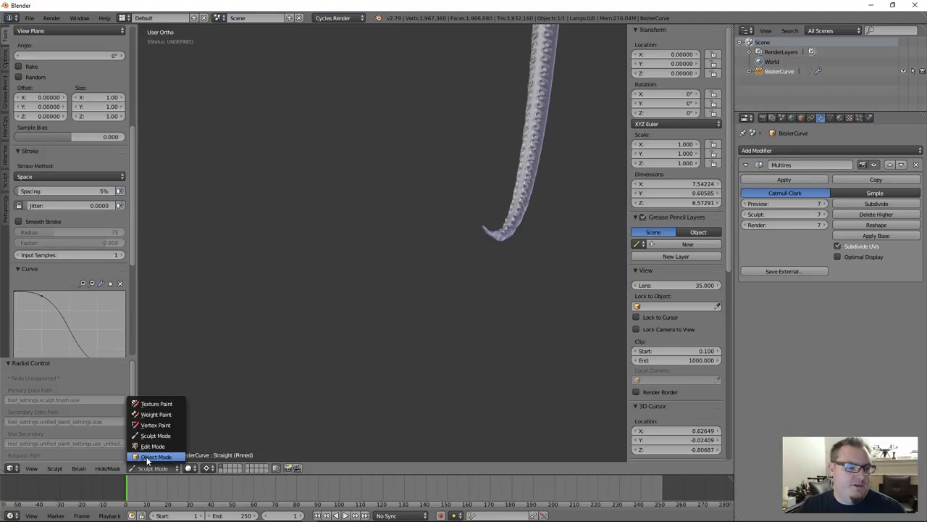
pyautogui.click(148, 459)
pyautogui.moveTo(478, 191); pyautogui.dragTo(452, 327, button='middle')
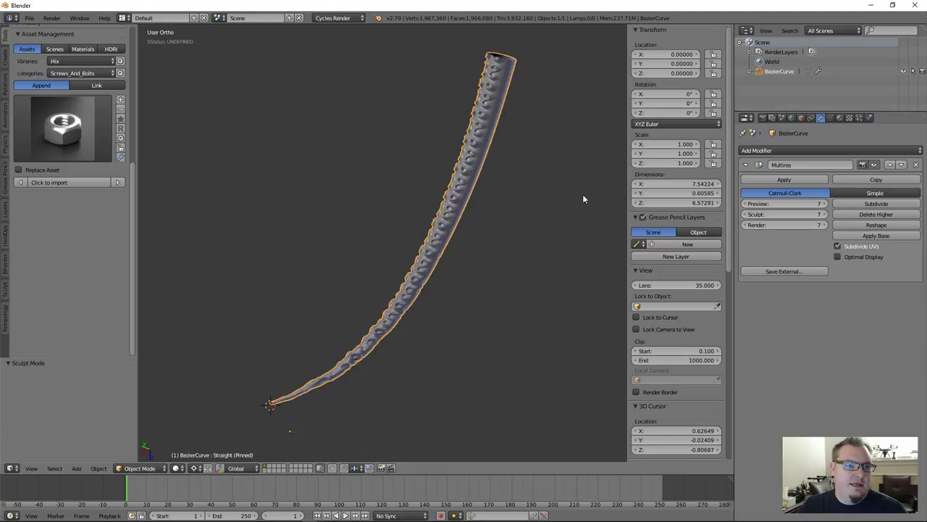
pyautogui.click(830, 118)
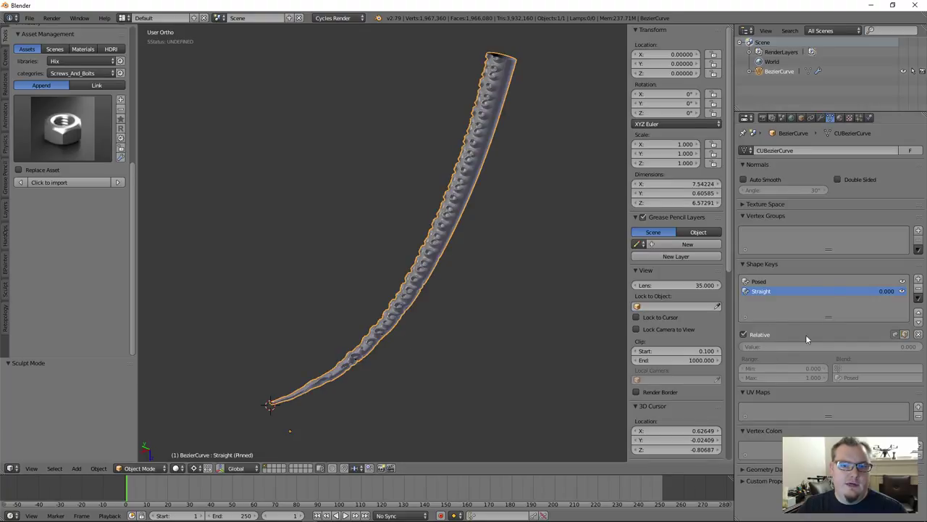
pyautogui.click(780, 281)
# Step: Frame and orbit around the curled tentacle loop, then bring up the mode list
pyautogui.press('KP_Decimal')
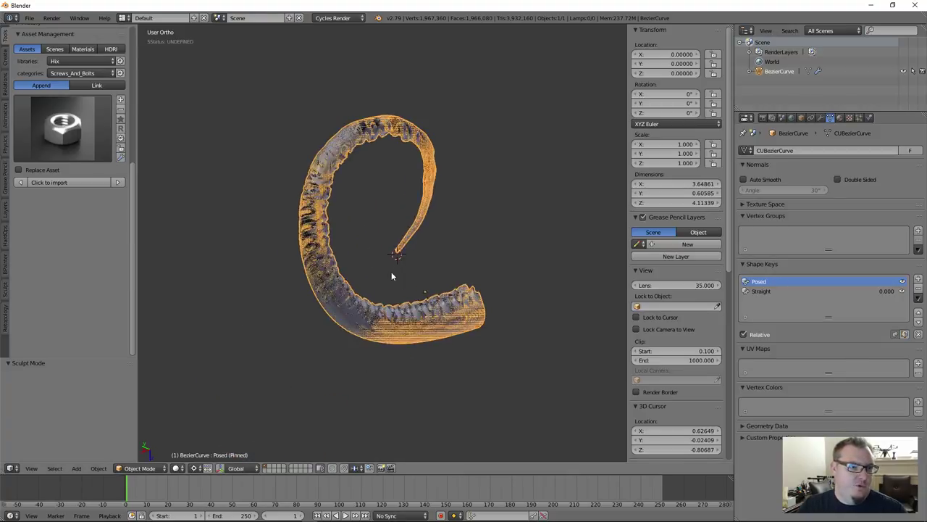
pyautogui.moveTo(392, 317); pyautogui.dragTo(405, 364, button='middle')
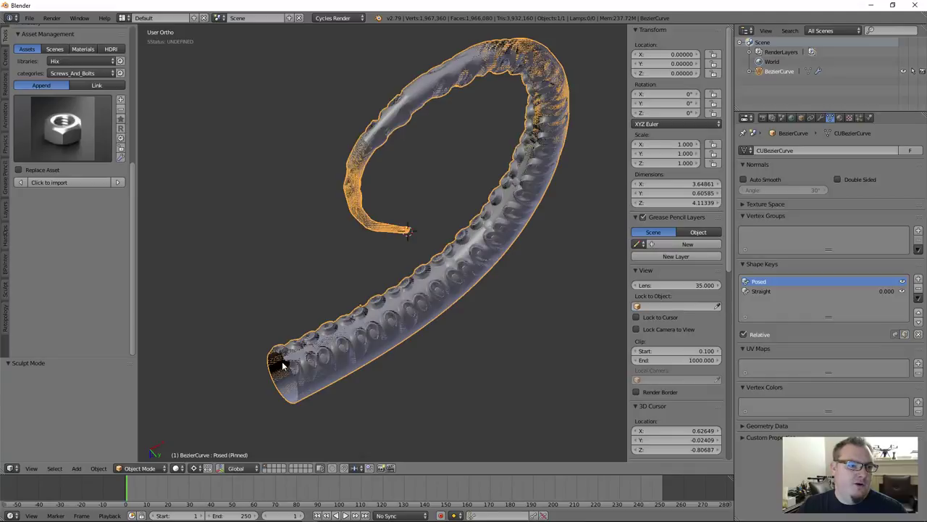
pyautogui.scroll(3, 347, 353)
pyautogui.moveTo(347, 353); pyautogui.dragTo(441, 305, button='middle')
pyautogui.scroll(-2, 481, 277)
pyautogui.moveTo(481, 277); pyautogui.dragTo(372, 352, button='middle')
pyautogui.scroll(2, 440, 249)
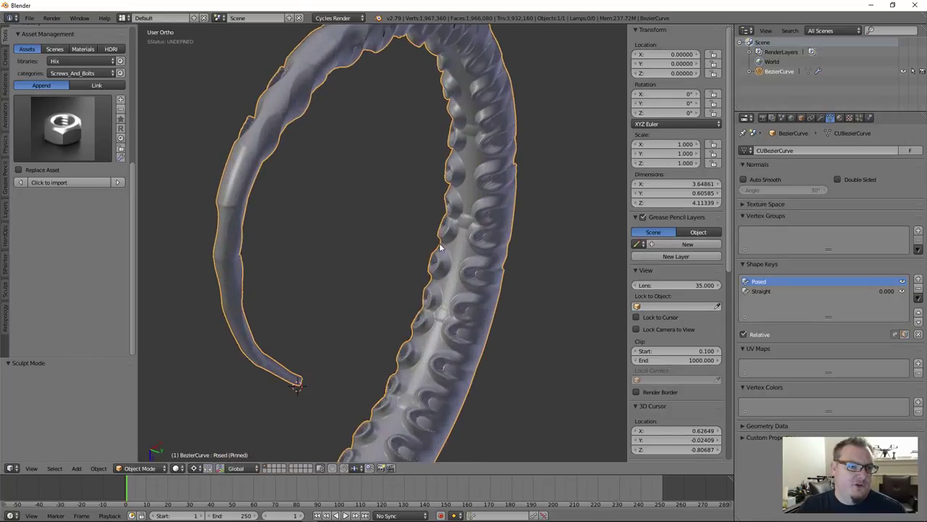
pyautogui.scroll(-5, 456, 230)
pyautogui.moveTo(321, 193); pyautogui.dragTo(312, 247, button='middle')
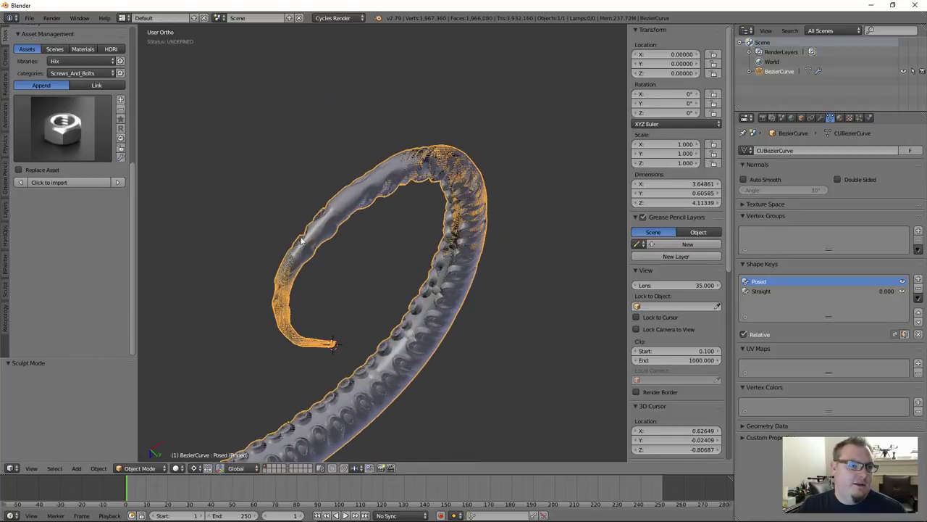
pyautogui.moveTo(273, 310); pyautogui.dragTo(283, 348, button='middle')
pyautogui.click(140, 467)
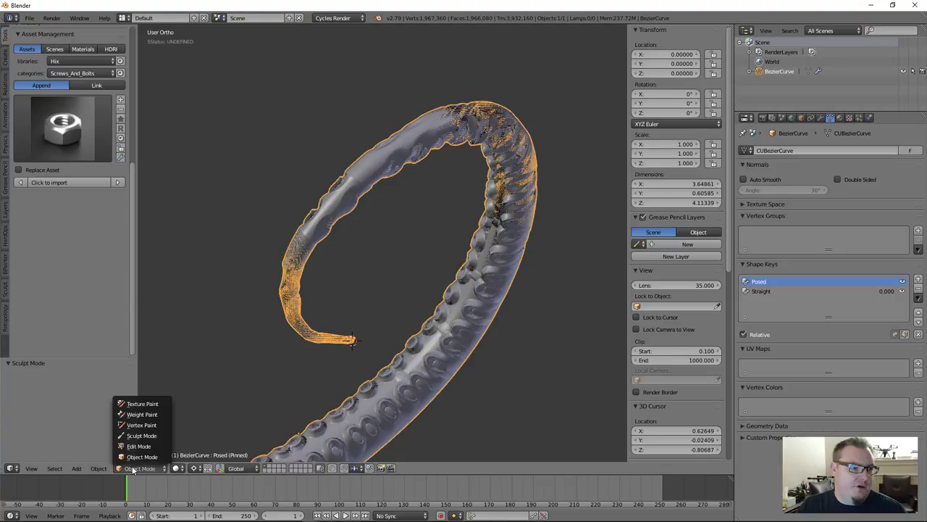
# Step: Enter Sculpt Mode and smooth the ridges along the tentacle and at its twisted bend
pyautogui.click(149, 435)
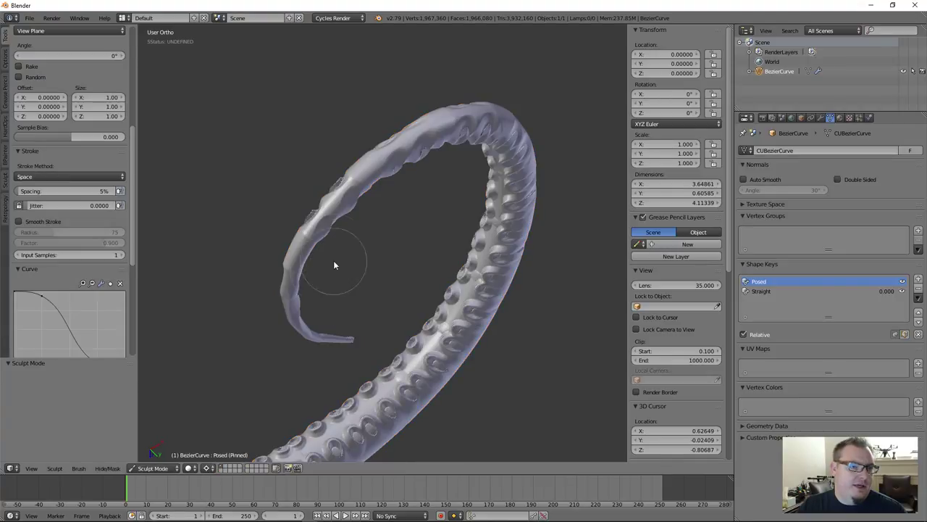
pyautogui.moveTo(333, 260); pyautogui.dragTo(315, 235, button='middle')
pyautogui.scroll(8, 84, 135)
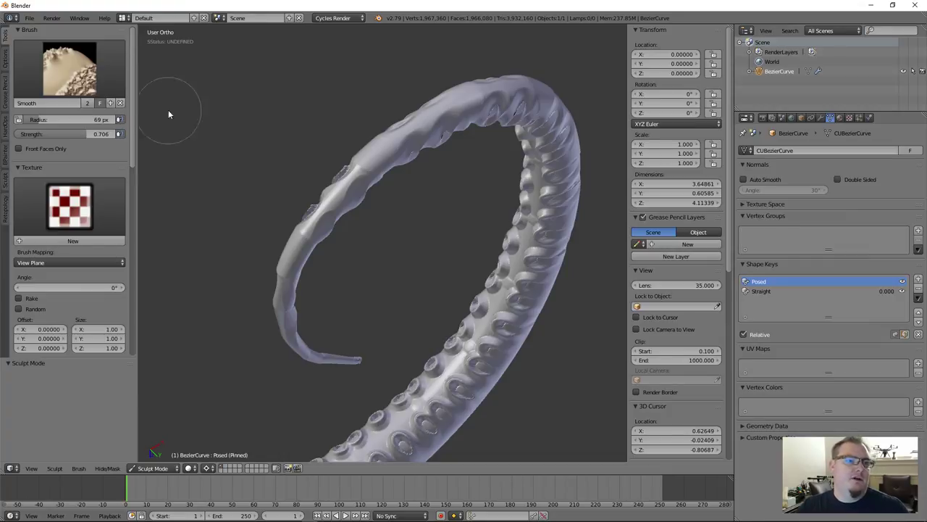
pyautogui.moveTo(318, 225)
pyautogui.mouseDown(button='middle')
pyautogui.moveTo(447, 200)
pyautogui.moveTo(301, 204)
pyautogui.moveTo(306, 154)
pyautogui.mouseUp(button='middle')
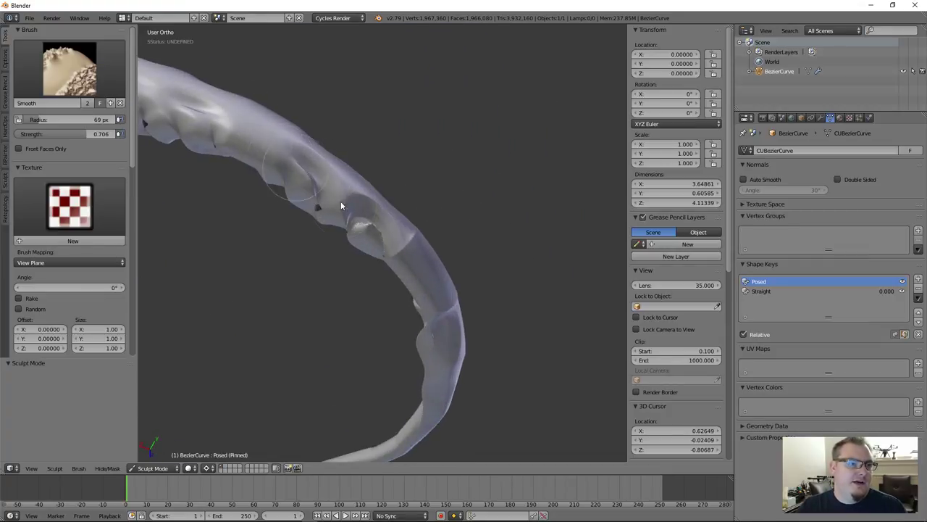
pyautogui.moveTo(335, 215); pyautogui.dragTo(313, 145, button='middle')
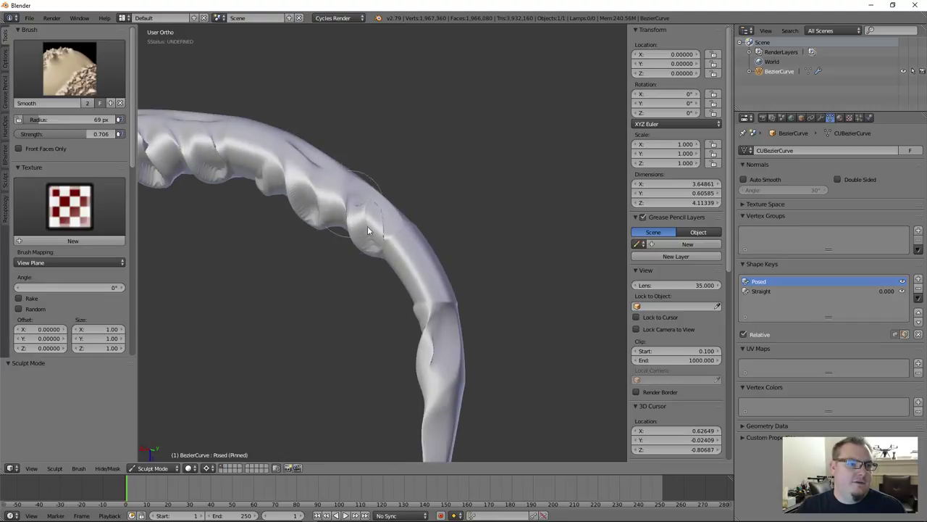
pyautogui.moveTo(384, 220); pyautogui.dragTo(346, 193, button='middle')
pyautogui.moveTo(346, 194)
pyautogui.mouseDown()
pyautogui.moveTo(381, 226)
pyautogui.moveTo(312, 124)
pyautogui.moveTo(378, 203)
pyautogui.mouseUp()
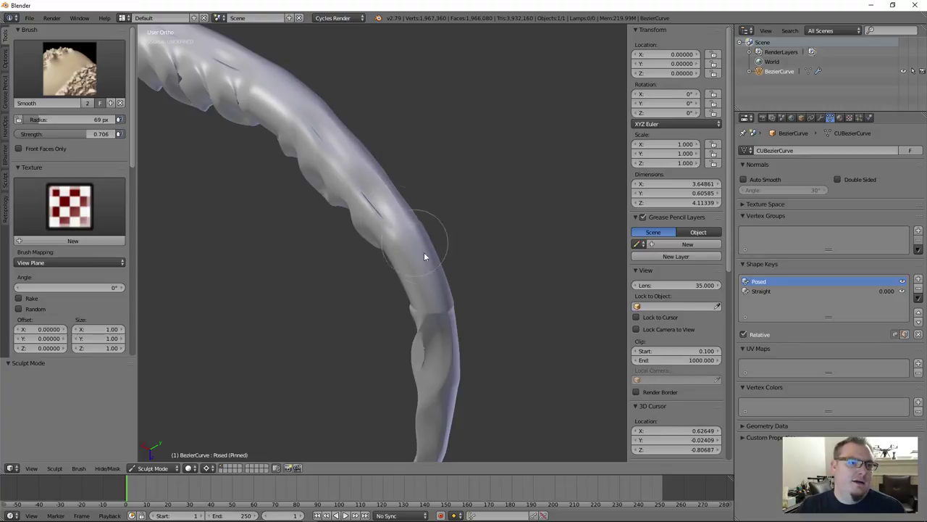
pyautogui.moveTo(425, 254); pyautogui.dragTo(432, 296, button='middle')
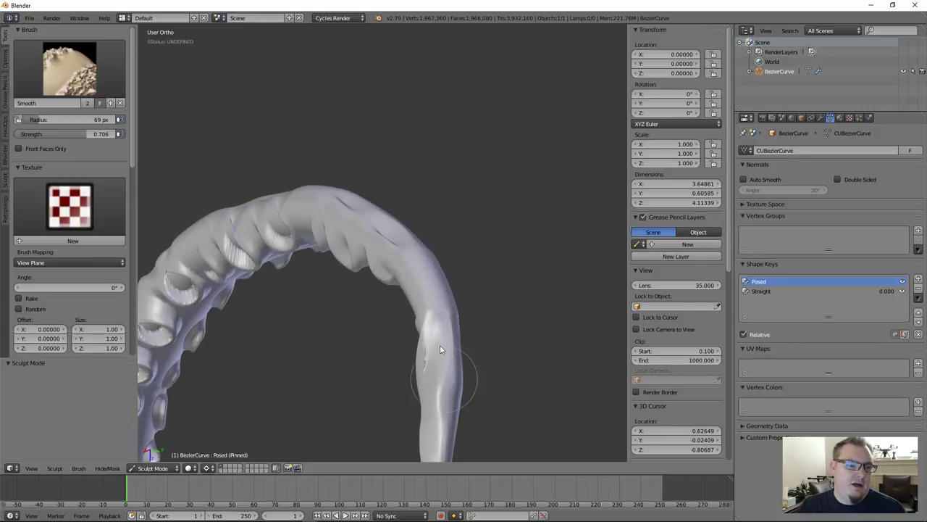
pyautogui.moveTo(440, 346); pyautogui.dragTo(422, 343, button='middle')
pyautogui.moveTo(413, 368)
pyautogui.mouseDown()
pyautogui.moveTo(411, 316)
pyautogui.moveTo(417, 378)
pyautogui.moveTo(442, 374)
pyautogui.moveTo(446, 320)
pyautogui.mouseUp()
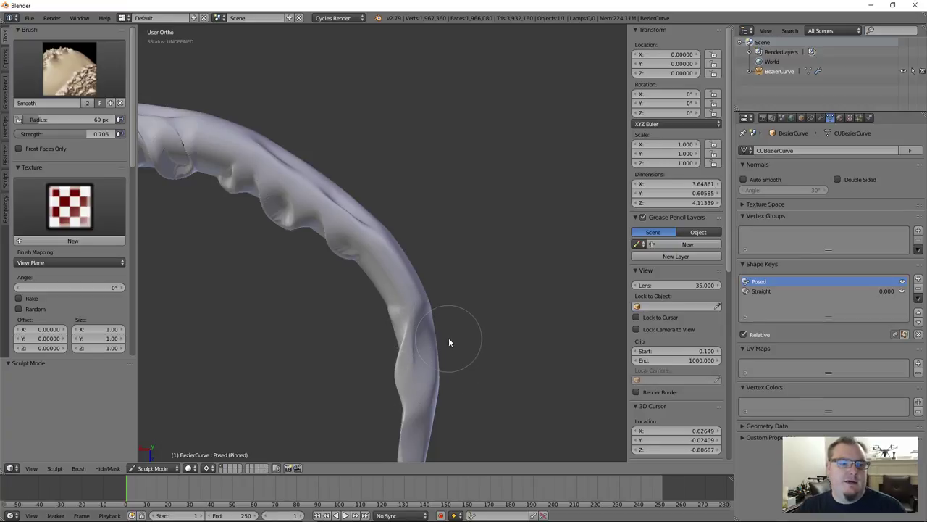
# Step: Smooth the tentacle's upper bend, thin tip and the bumps on the upper shaft
pyautogui.moveTo(449, 338); pyautogui.dragTo(472, 159, button='middle')
pyautogui.moveTo(449, 226); pyautogui.dragTo(495, 230, button='middle')
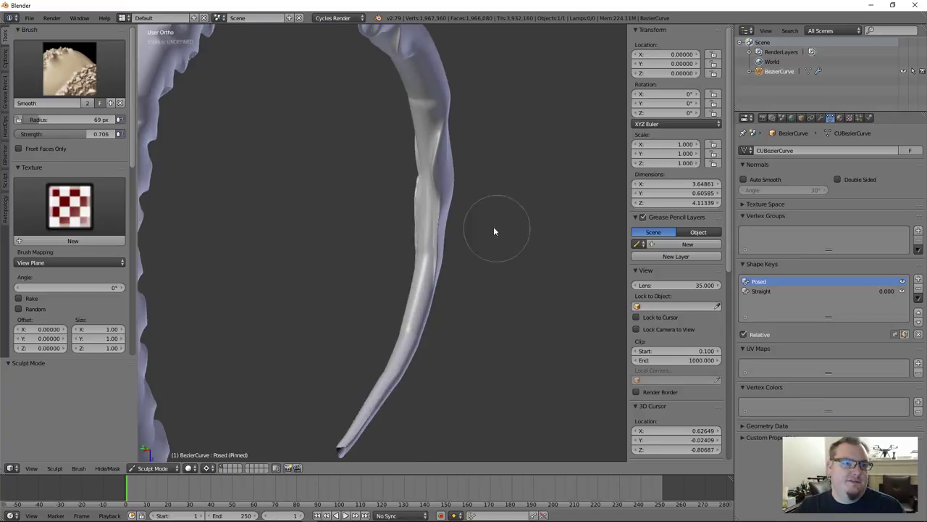
pyautogui.moveTo(434, 217)
pyautogui.mouseDown()
pyautogui.moveTo(430, 130)
pyautogui.moveTo(441, 178)
pyautogui.moveTo(429, 306)
pyautogui.mouseUp()
pyautogui.moveTo(405, 257)
pyautogui.mouseDown(button='middle')
pyautogui.moveTo(470, 224)
pyautogui.moveTo(401, 208)
pyautogui.mouseUp(button='middle')
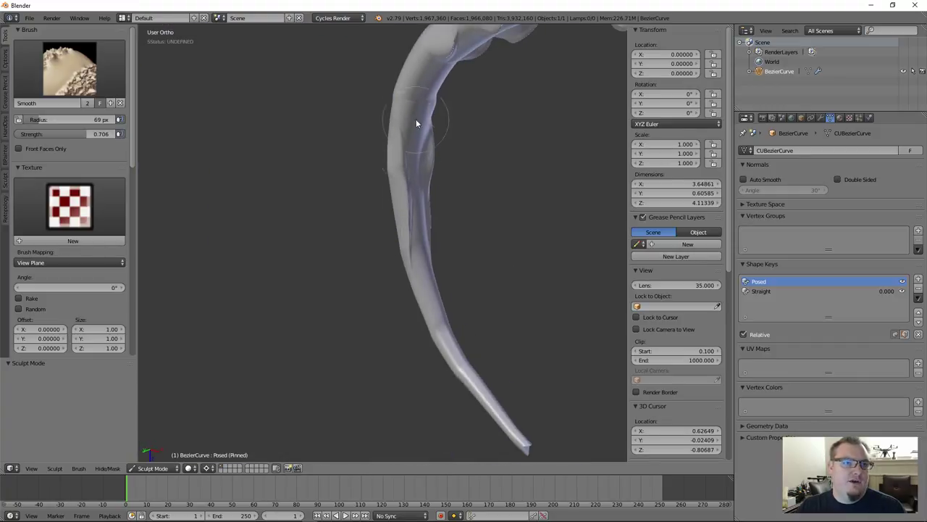
pyautogui.moveTo(416, 119)
pyautogui.mouseDown(button='middle')
pyautogui.moveTo(452, 49)
pyautogui.moveTo(395, 176)
pyautogui.moveTo(406, 207)
pyautogui.moveTo(487, 263)
pyautogui.moveTo(464, 198)
pyautogui.moveTo(391, 145)
pyautogui.moveTo(430, 146)
pyautogui.mouseUp(button='middle')
pyautogui.moveTo(430, 146)
pyautogui.mouseDown()
pyautogui.moveTo(408, 144)
pyautogui.moveTo(410, 127)
pyautogui.moveTo(402, 188)
pyautogui.mouseUp()
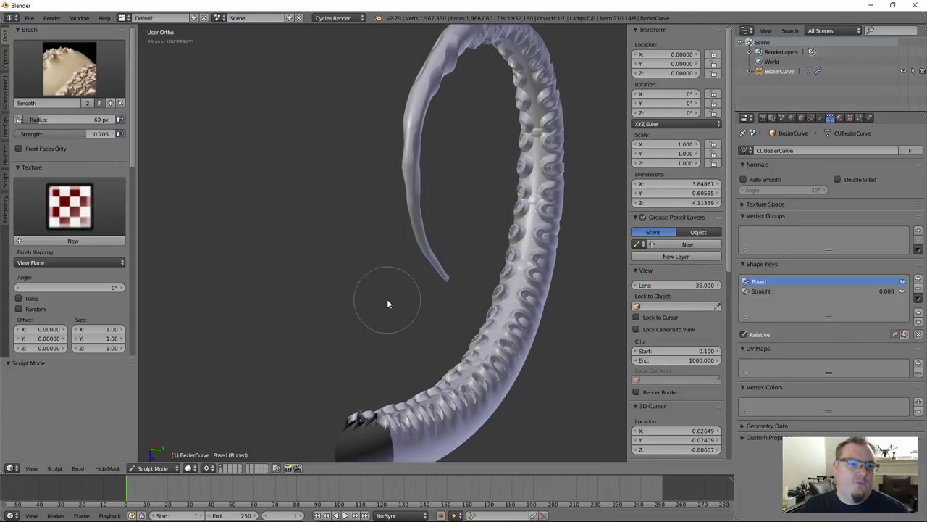
pyautogui.scroll(-3, 385, 302)
pyautogui.moveTo(413, 300)
pyautogui.mouseDown(button='middle')
pyautogui.moveTo(269, 300)
pyautogui.moveTo(263, 310)
pyautogui.moveTo(297, 325)
pyautogui.mouseUp(button='middle')
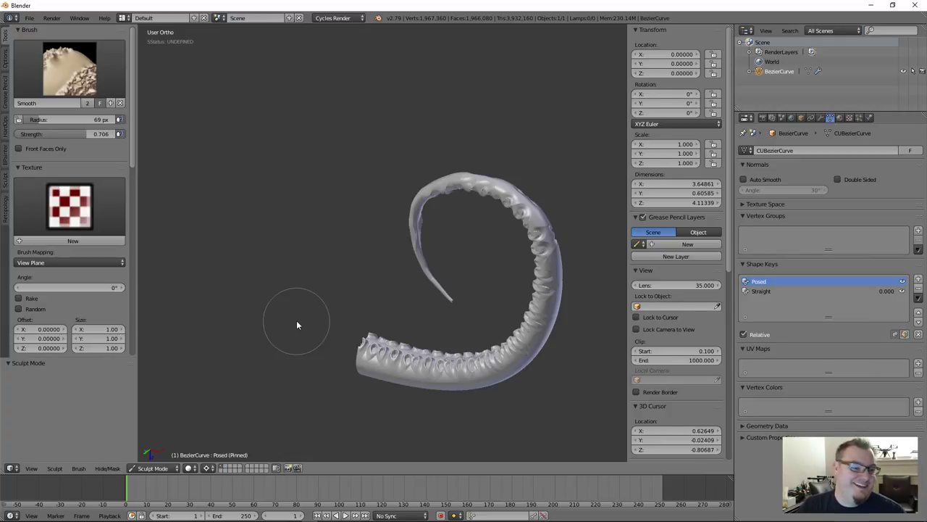
pyautogui.moveTo(296, 323)
pyautogui.mouseDown(button='middle')
pyautogui.moveTo(393, 296)
pyautogui.moveTo(283, 294)
pyautogui.mouseUp(button='middle')
pyautogui.scroll(4, 348, 288)
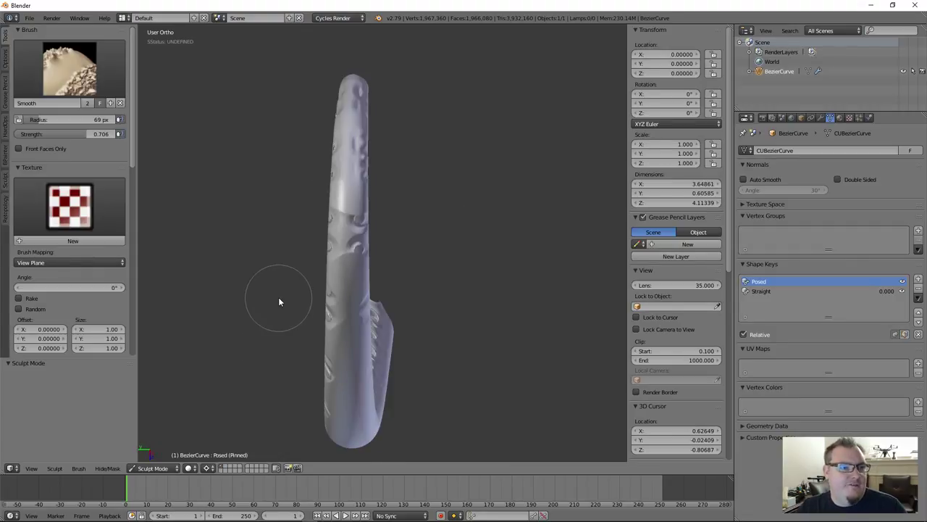
pyautogui.moveTo(405, 238); pyautogui.dragTo(336, 228, button='middle')
pyautogui.moveTo(295, 219)
pyautogui.mouseDown()
pyautogui.moveTo(290, 178)
pyautogui.moveTo(286, 247)
pyautogui.moveTo(318, 98)
pyautogui.moveTo(340, 71)
pyautogui.mouseUp()
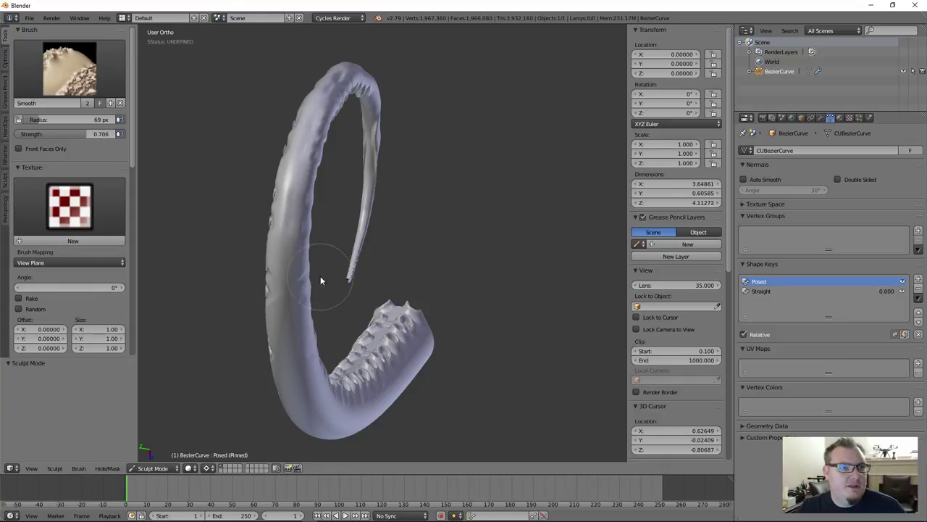
# Step: Look over the sculpted tentacle, then display its Straight shape key
pyautogui.moveTo(339, 235); pyautogui.dragTo(474, 228, button='middle')
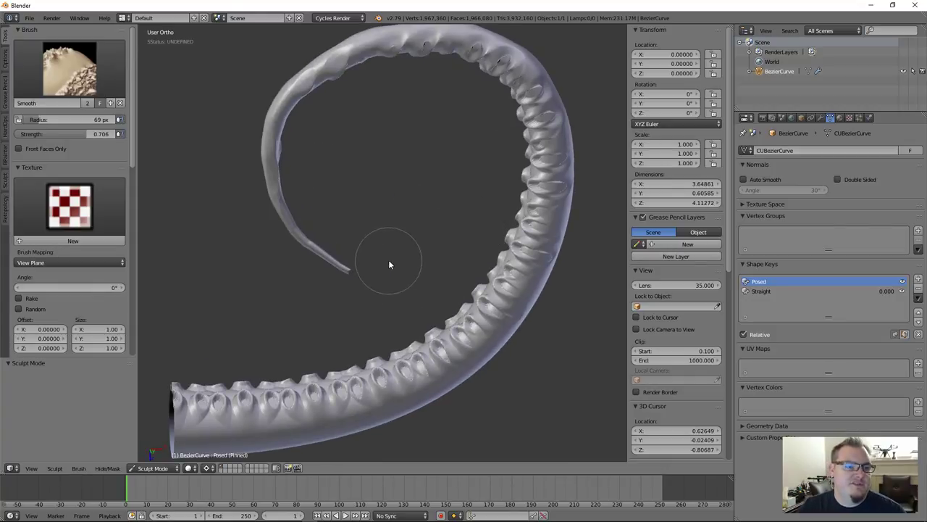
pyautogui.scroll(-2, 388, 259)
pyautogui.moveTo(388, 263); pyautogui.dragTo(412, 267, button='middle')
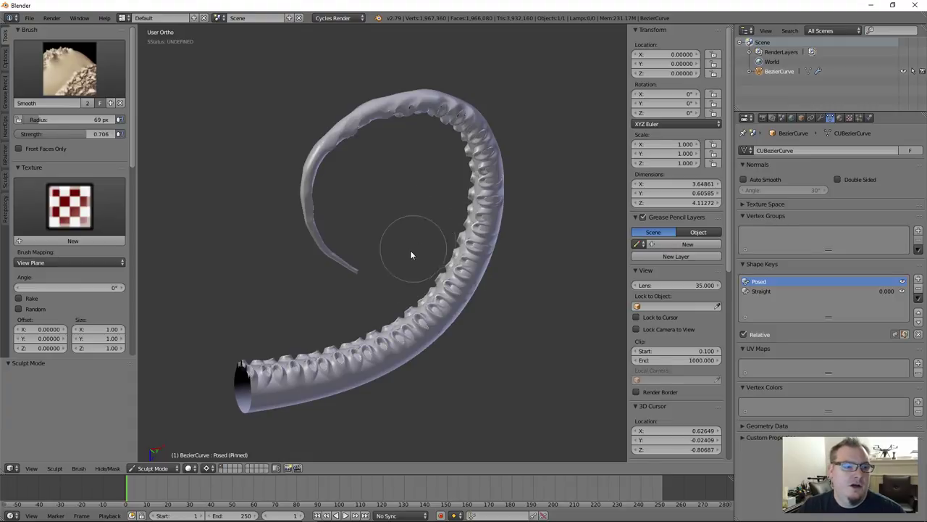
pyautogui.moveTo(407, 256)
pyautogui.mouseDown(button='middle')
pyautogui.moveTo(416, 285)
pyautogui.moveTo(383, 269)
pyautogui.mouseUp(button='middle')
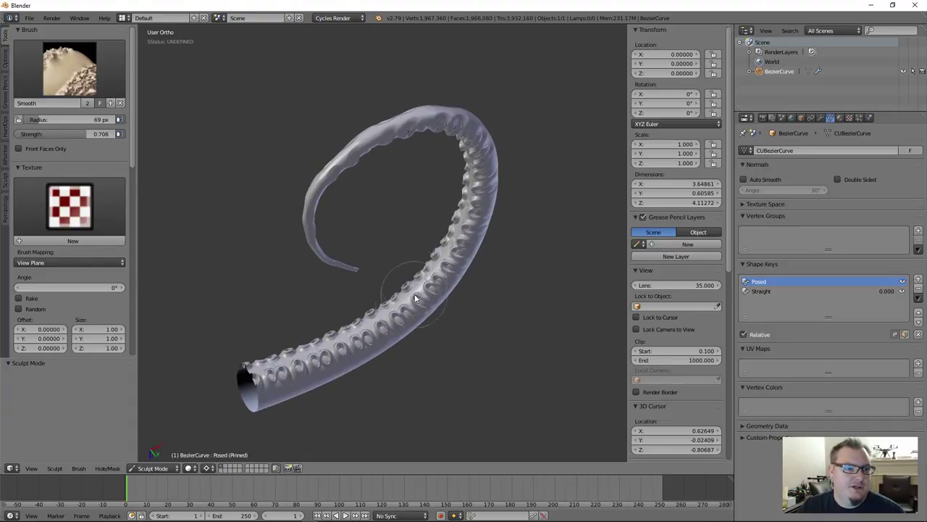
pyautogui.scroll(3, 383, 269)
pyautogui.moveTo(395, 318)
pyautogui.mouseDown(button='middle')
pyautogui.moveTo(366, 315)
pyautogui.moveTo(417, 307)
pyautogui.mouseUp(button='middle')
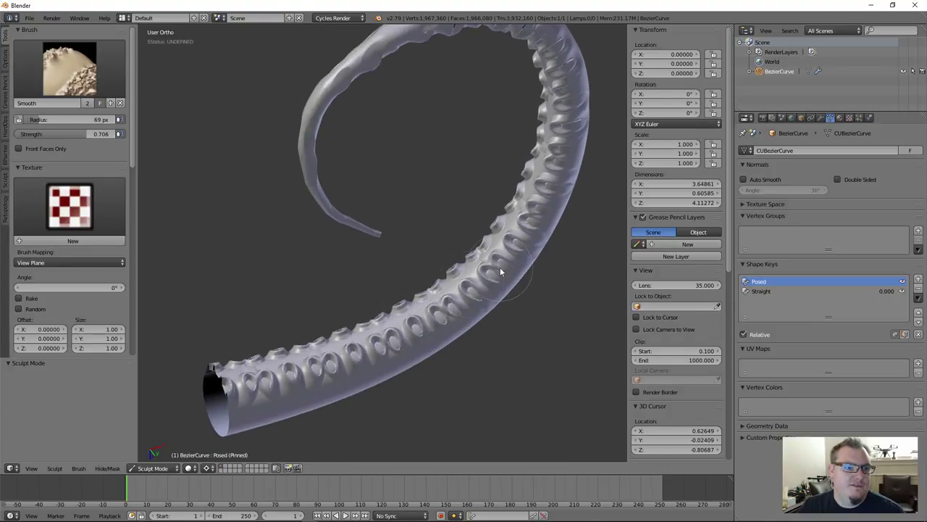
pyautogui.moveTo(497, 266); pyautogui.dragTo(461, 282, button='middle')
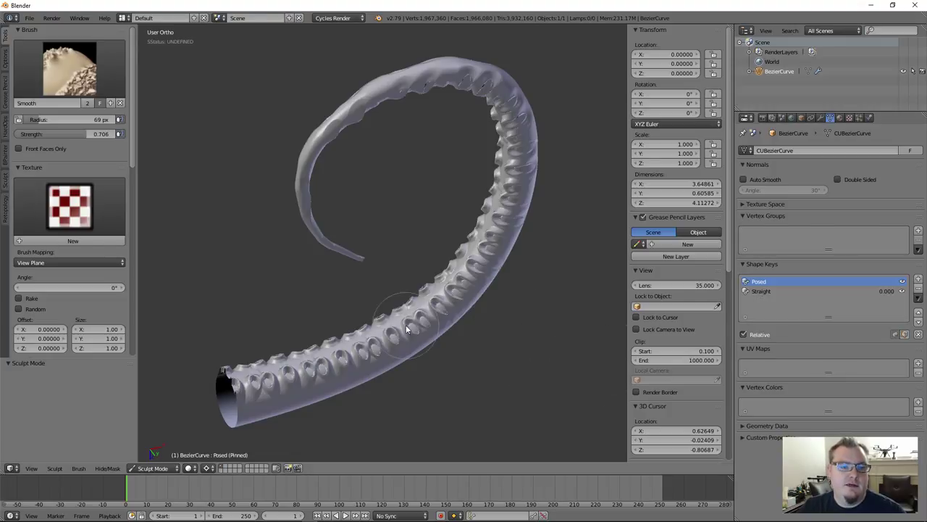
pyautogui.scroll(-3, 427, 314)
pyautogui.scroll(3, 428, 314)
pyautogui.moveTo(428, 314)
pyautogui.mouseDown(button='middle')
pyautogui.moveTo(368, 272)
pyautogui.moveTo(394, 279)
pyautogui.moveTo(445, 268)
pyautogui.moveTo(497, 232)
pyautogui.mouseUp(button='middle')
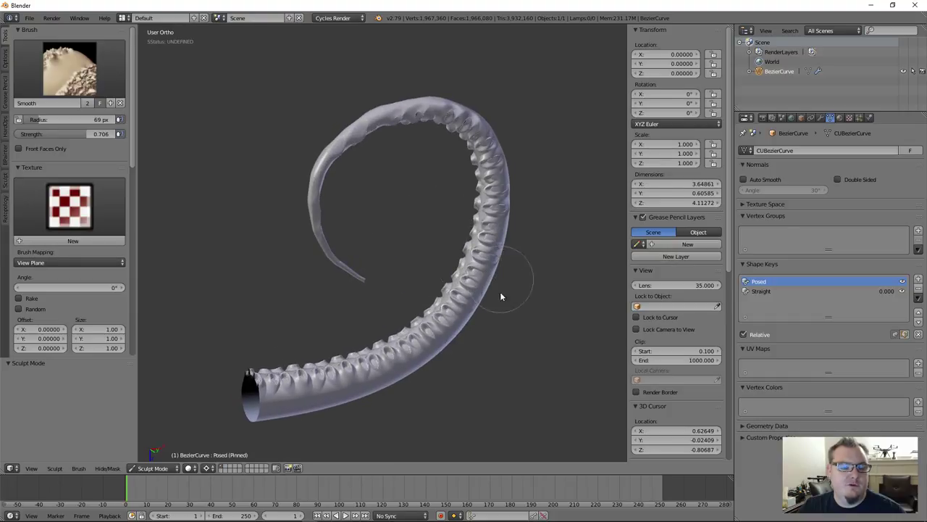
pyautogui.click(762, 291)
pyautogui.moveTo(356, 263); pyautogui.dragTo(290, 215, button='middle')
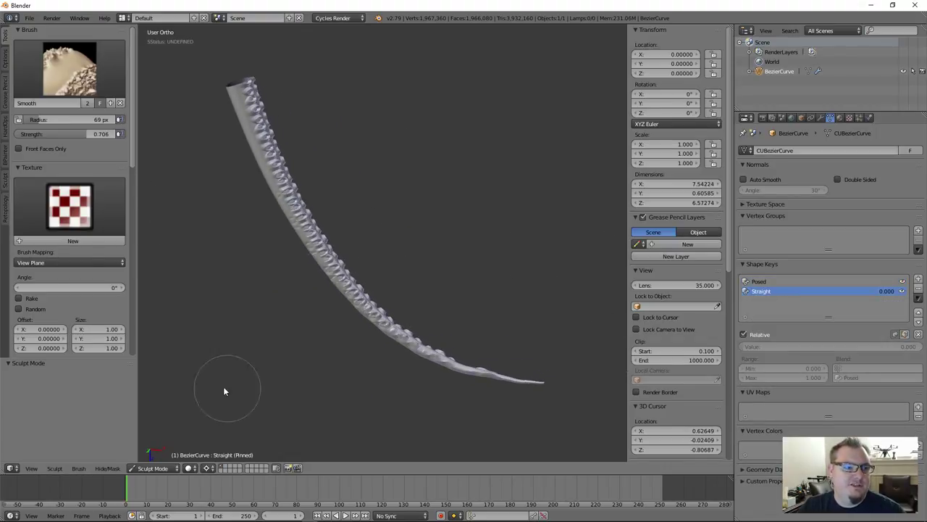
# Step: Open scene_10.blend from the recent files list
pyautogui.click(33, 18)
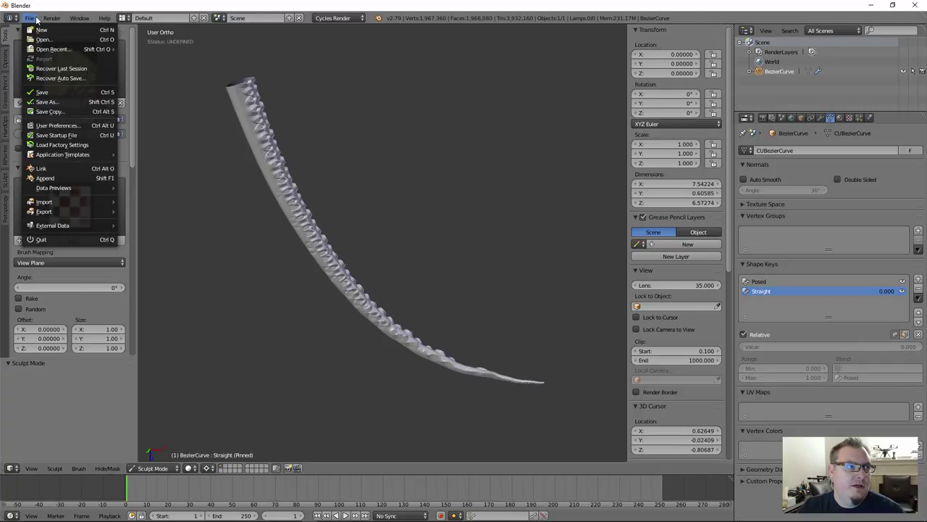
pyautogui.moveTo(58, 49)
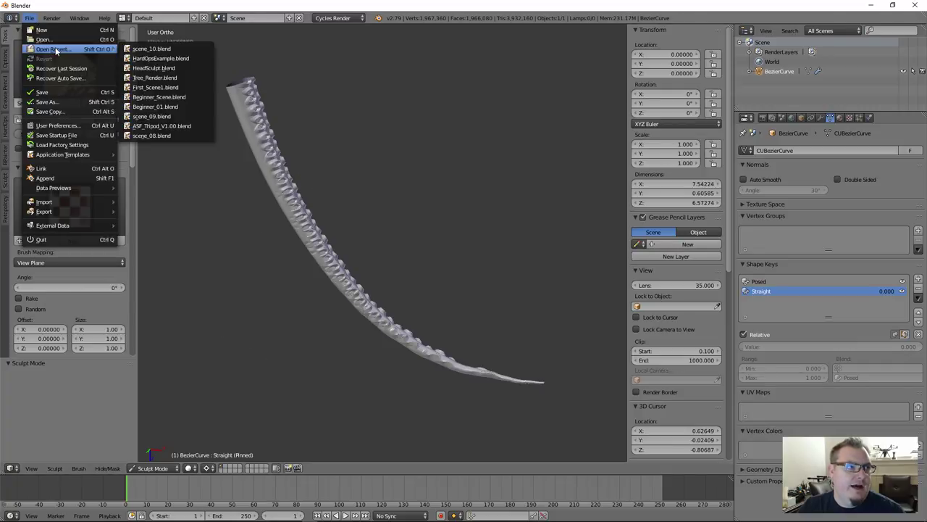
pyautogui.click(155, 49)
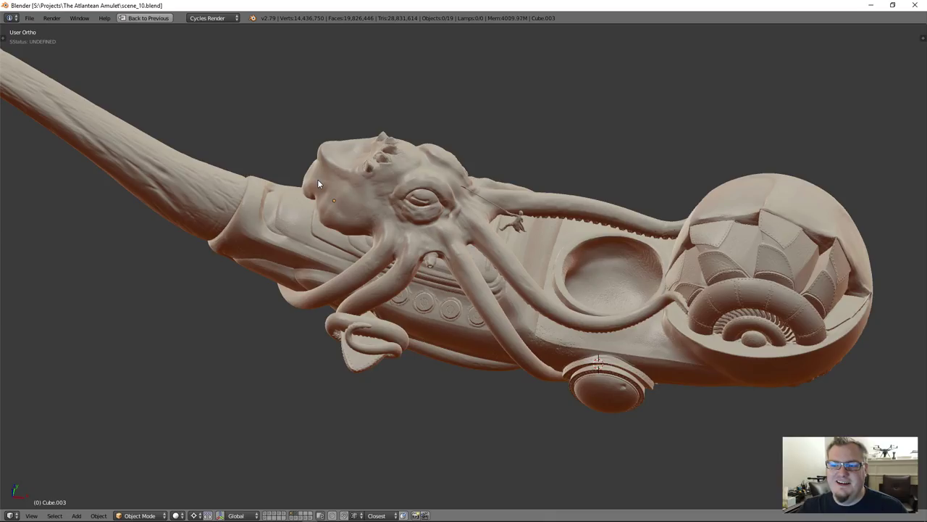
# Step: Show the low-poly blockout layer and frame the view on the tentacles
pyautogui.moveTo(445, 356); pyautogui.dragTo(384, 401, button='middle')
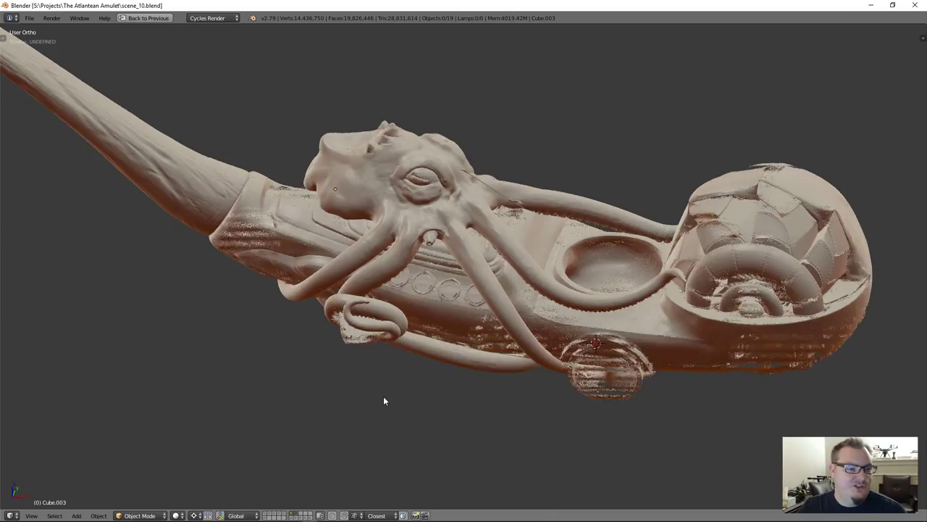
pyautogui.click(311, 518)
pyautogui.moveTo(433, 404); pyautogui.dragTo(342, 335, button='middle')
pyautogui.scroll(-3, 342, 335)
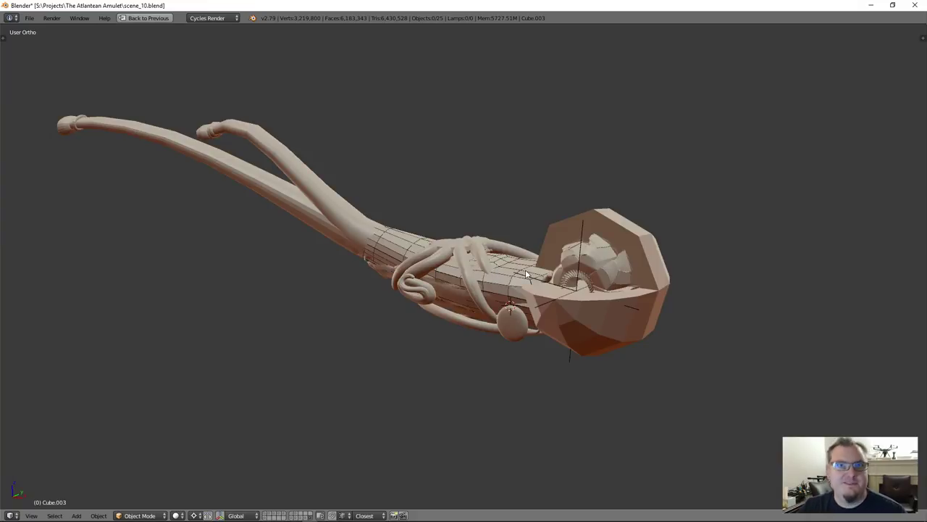
pyautogui.scroll(4, 499, 272)
pyautogui.rightClick(449, 251)
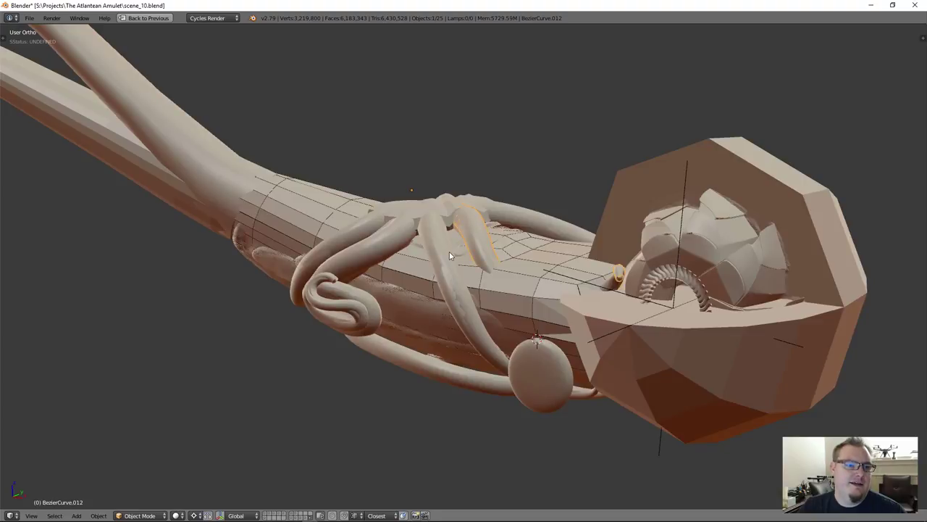
pyautogui.moveTo(449, 251); pyautogui.dragTo(383, 218, button='middle')
pyautogui.scroll(4, 382, 218)
pyautogui.scroll(-2, 383, 218)
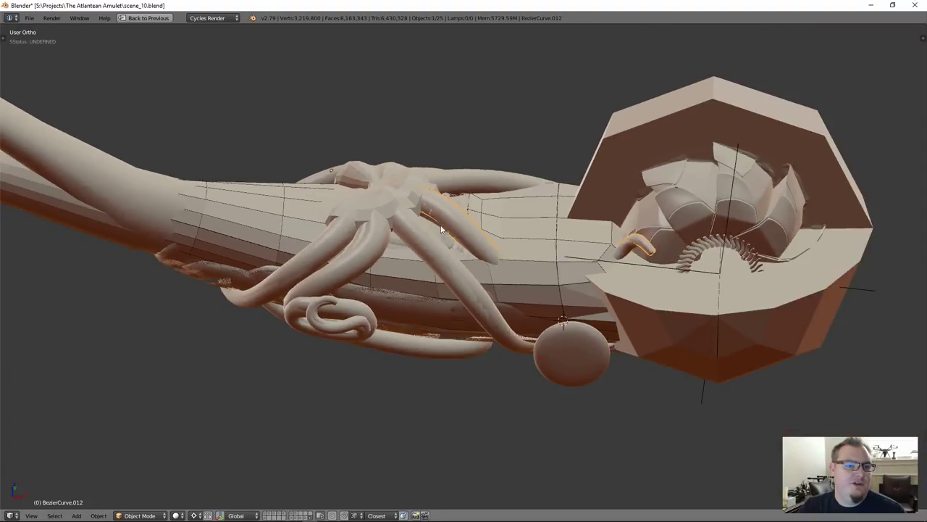
# Step: Hide the octagonal outer sphere, faceted inner sphere, half-sphere shell and amulet body
pyautogui.rightClick(513, 232)
pyautogui.press('h')
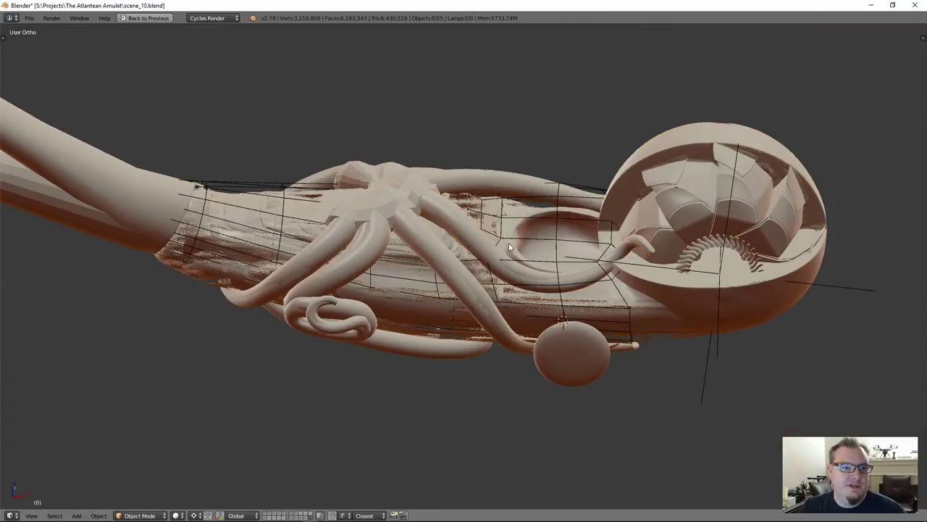
pyautogui.rightClick(618, 182)
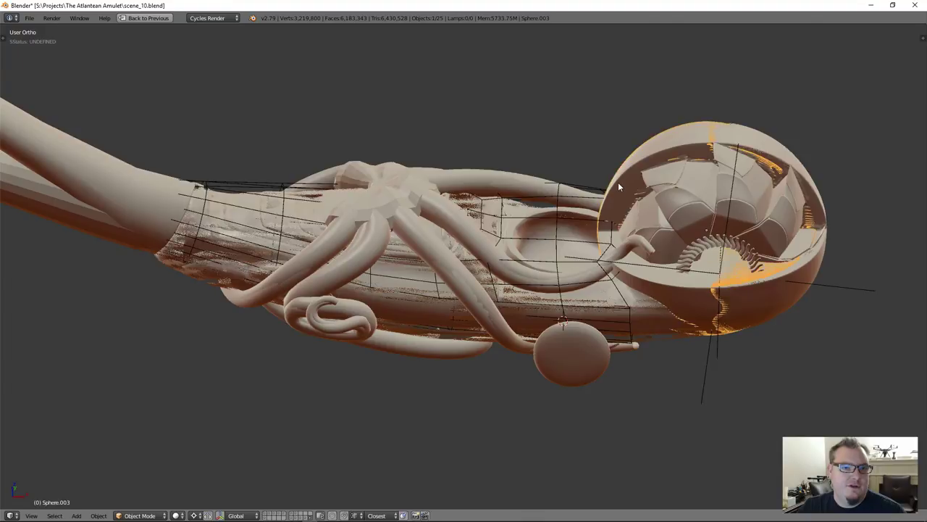
pyautogui.press('h')
pyautogui.rightClick(688, 211)
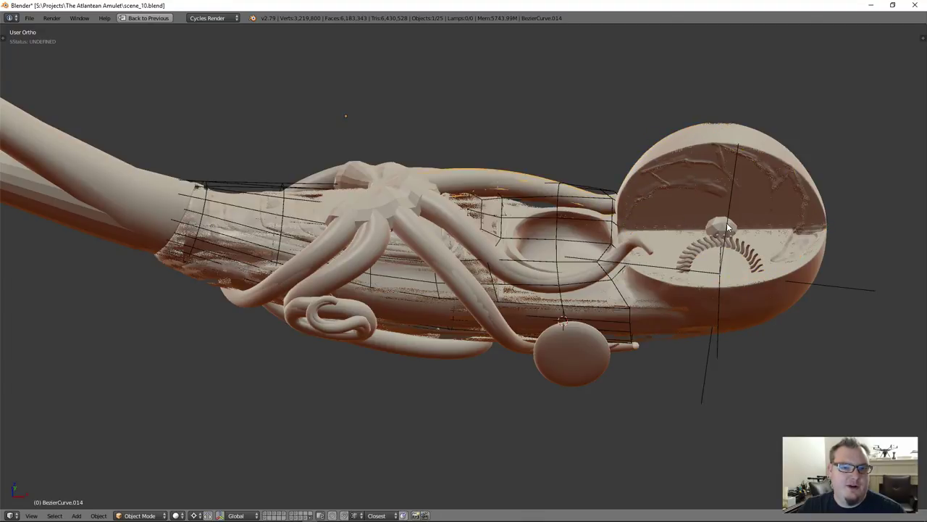
pyautogui.rightClick(691, 152)
pyautogui.press('h')
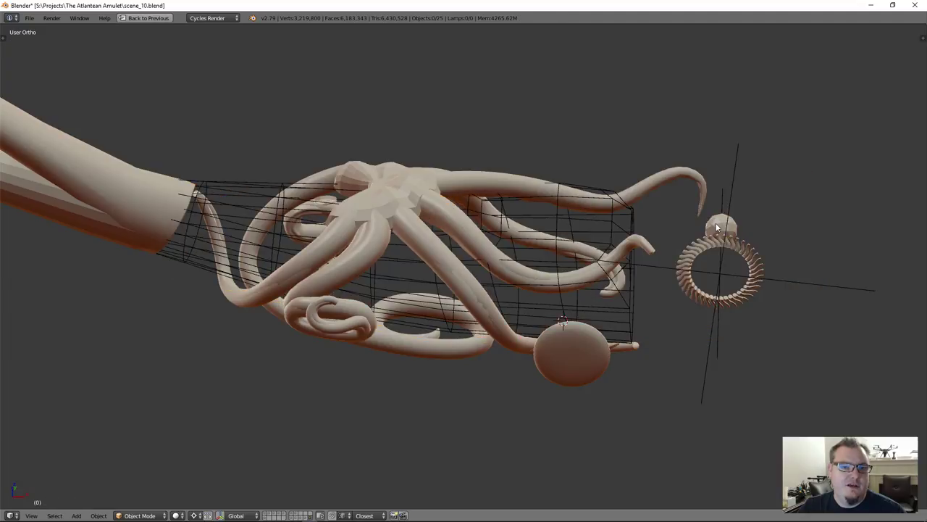
# Step: Hide the ring with its bead, the round lower sphere and the left arm, then select the wireframe cage
pyautogui.rightClick(717, 228)
pyautogui.keyDown('shift'); pyautogui.rightClick(709, 245); pyautogui.keyUp('shift')
pyautogui.press('h')
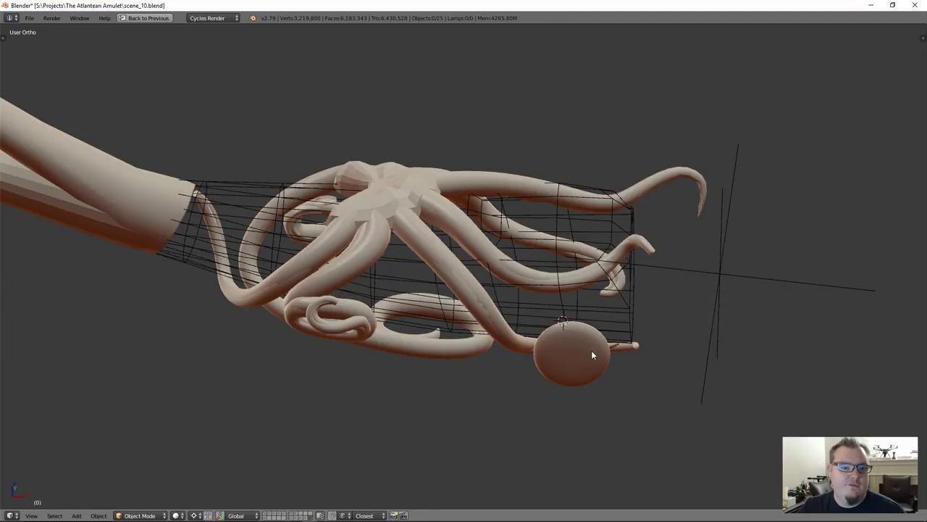
pyautogui.rightClick(592, 353)
pyautogui.press('h')
pyautogui.rightClick(119, 221)
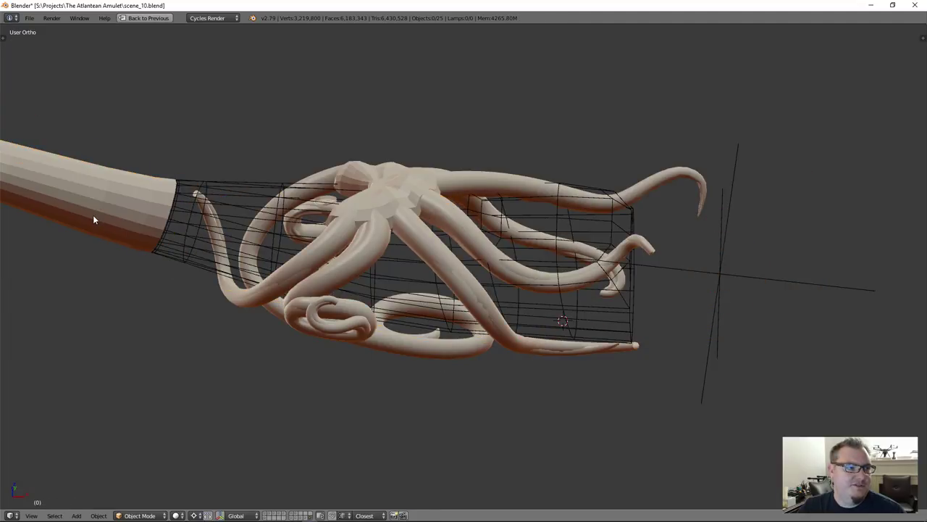
pyautogui.rightClick(93, 214)
pyautogui.press('h')
pyautogui.rightClick(177, 232)
# Step: Hide the wireframe cage and reframe the view around the octopus
pyautogui.press('h')
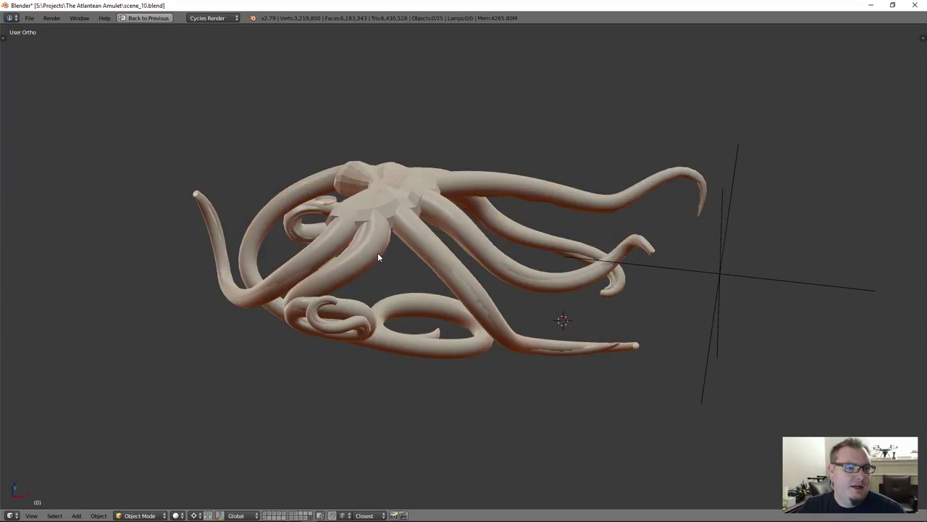
pyautogui.moveTo(378, 252); pyautogui.dragTo(351, 246, button='middle')
pyautogui.scroll(-4, 338, 265)
pyautogui.scroll(-5, 338, 265)
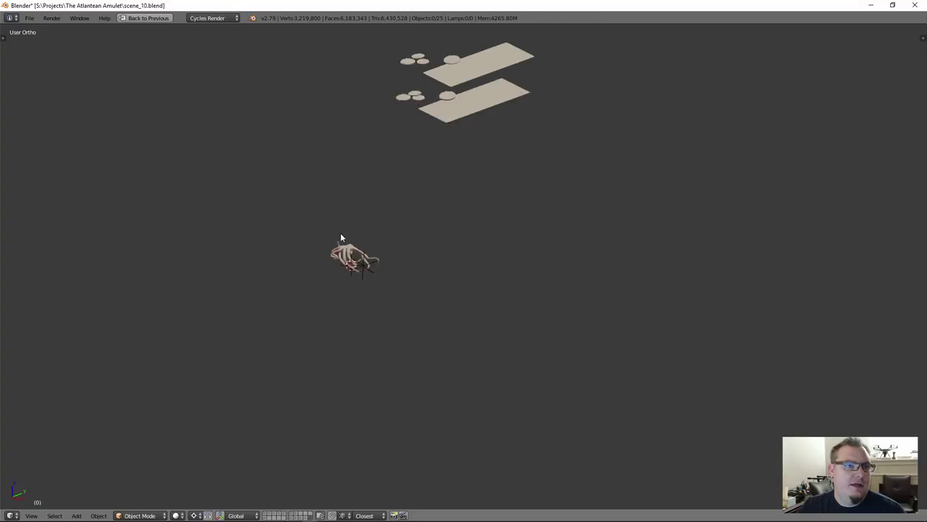
pyautogui.scroll(10, 340, 233)
pyautogui.scroll(4, 405, 303)
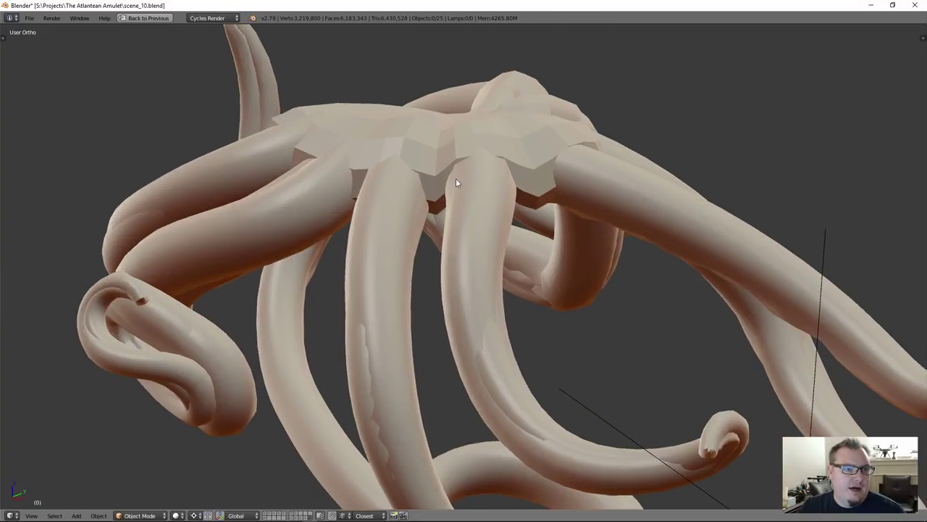
pyautogui.rightClick(438, 197)
pyautogui.moveTo(431, 168); pyautogui.dragTo(432, 203, button='middle')
pyautogui.hotkey('ctrl', 'z')
pyautogui.scroll(-4, 431, 203)
# Step: Restore the normal layout and select a tentacle curve, leaving it in place
pyautogui.hotkey('shift', 'space')
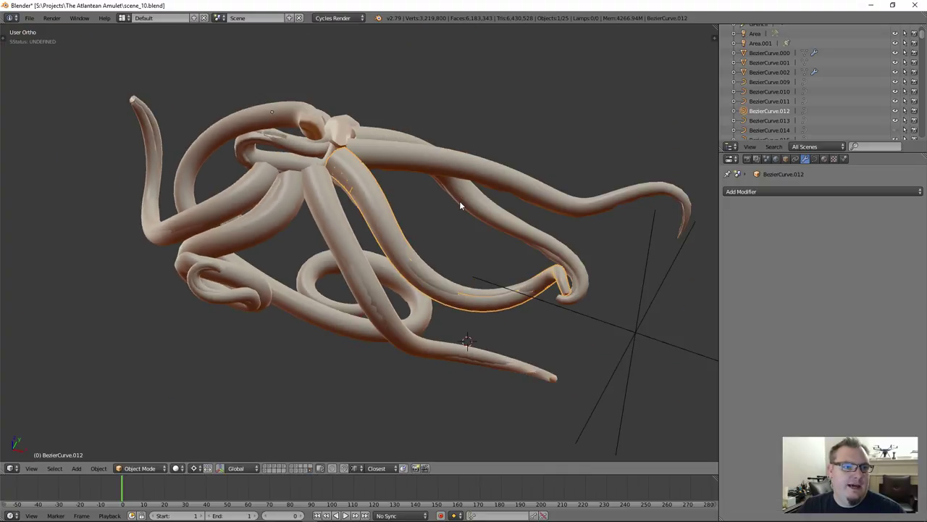
pyautogui.scroll(4, 383, 234)
pyautogui.rightClick(363, 201)
pyautogui.keyDown('shift'); pyautogui.moveTo(363, 201); pyautogui.dragTo(446, 241, button='middle'); pyautogui.keyUp('shift')
pyautogui.press('g')
pyautogui.press('Escape')
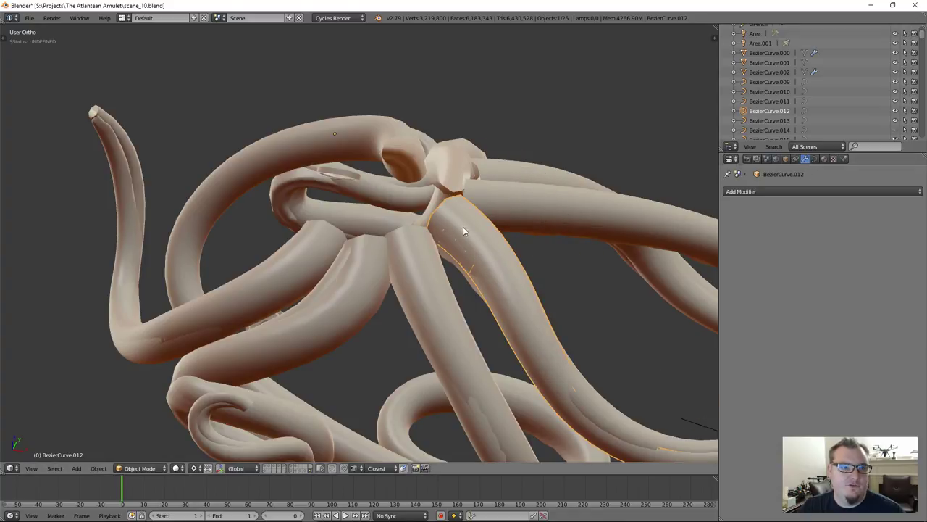
# Step: Inspect the tentacle curve's control points in Edit Mode without moving them, then exit
pyautogui.press('Tab')
pyautogui.moveTo(463, 226); pyautogui.dragTo(470, 243, button='middle')
pyautogui.rightClick(478, 264)
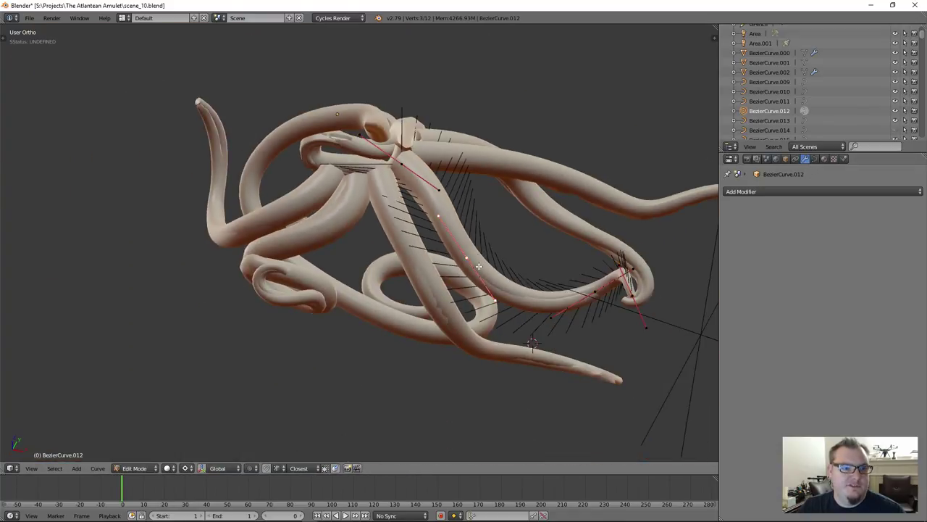
pyautogui.press('g')
pyautogui.press('Escape')
pyautogui.scroll(4, 435, 210)
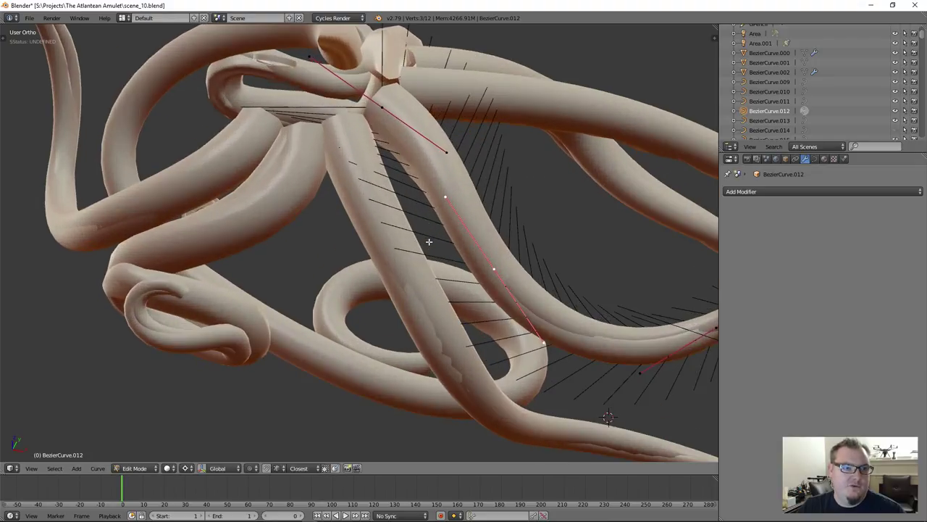
pyautogui.press('Tab')
# Step: Select the tentacle object carrying the Multires modifier and hide everything else
pyautogui.press('a')
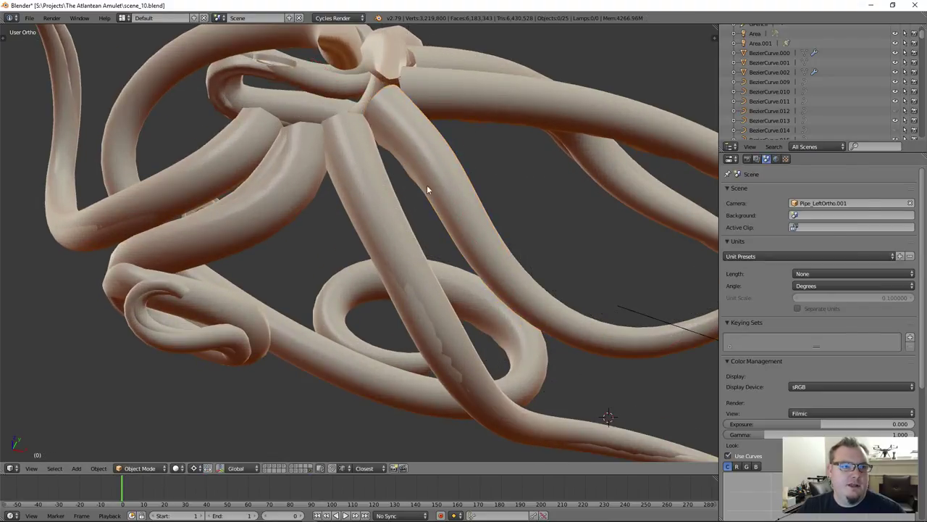
pyautogui.rightClick(429, 171)
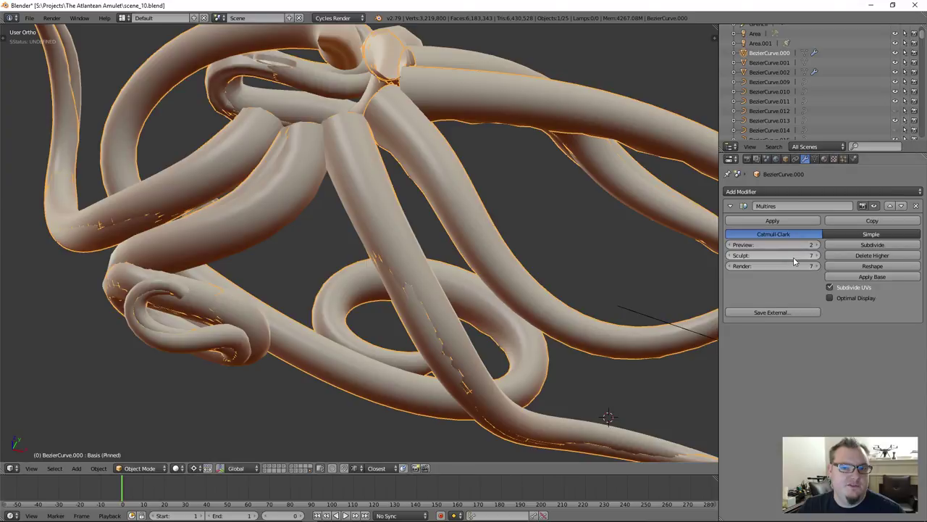
pyautogui.moveTo(371, 226); pyautogui.dragTo(357, 203, button='middle')
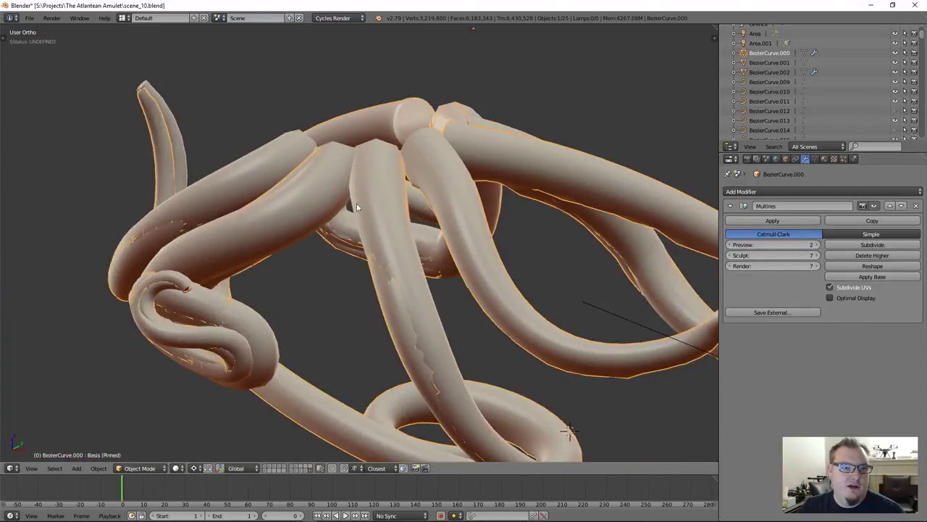
pyautogui.press('g')
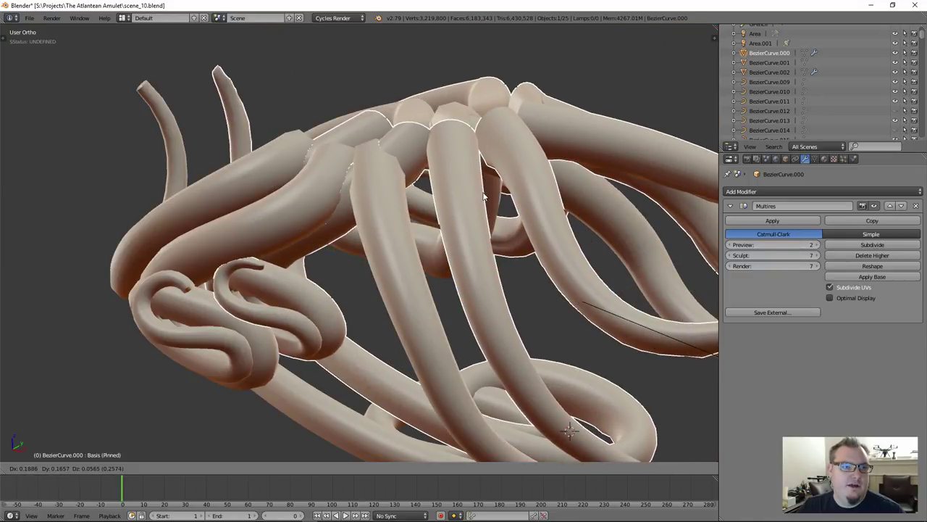
pyautogui.scroll(-3, 470, 205)
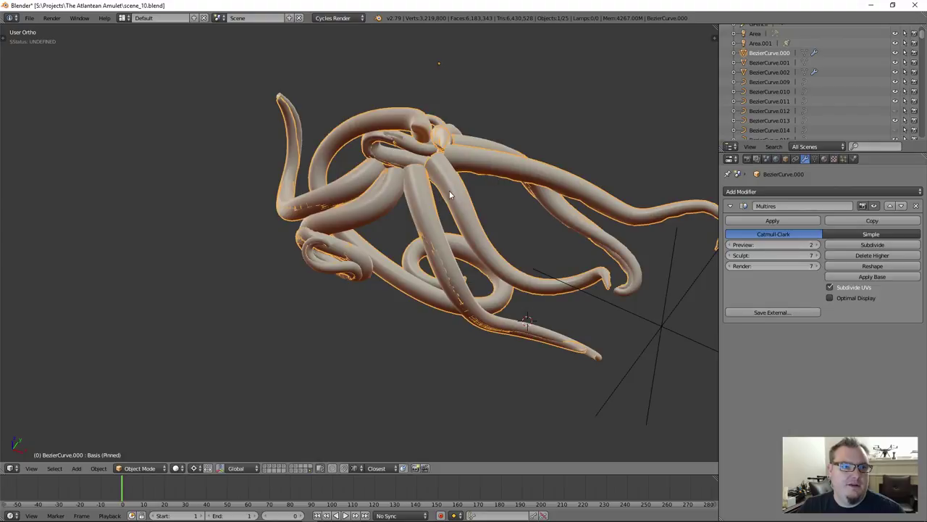
pyautogui.hotkey('shift', 'g')
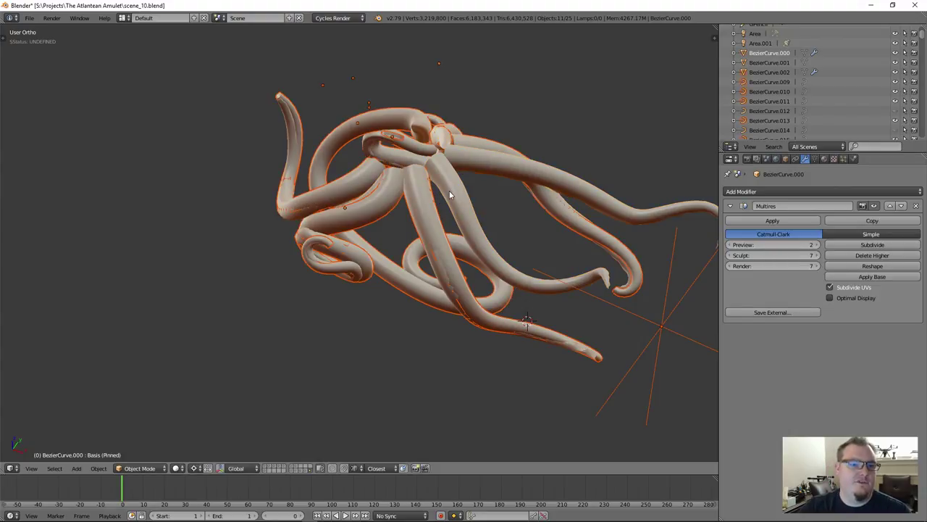
pyautogui.click(450, 190)
pyautogui.hotkey('shift', 'h')
pyautogui.scroll(2, 435, 210)
pyautogui.moveTo(435, 211); pyautogui.dragTo(496, 189, button='middle')
pyautogui.scroll(5, 410, 229)
pyautogui.scroll(-3, 447, 249)
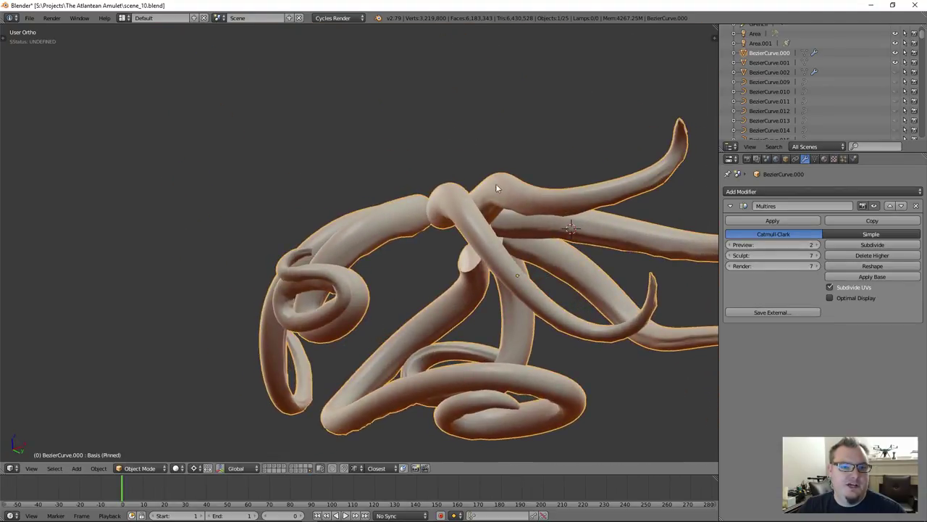
# Step: Set the Multires Preview level to 7
pyautogui.click(773, 245)
pyautogui.write('7')
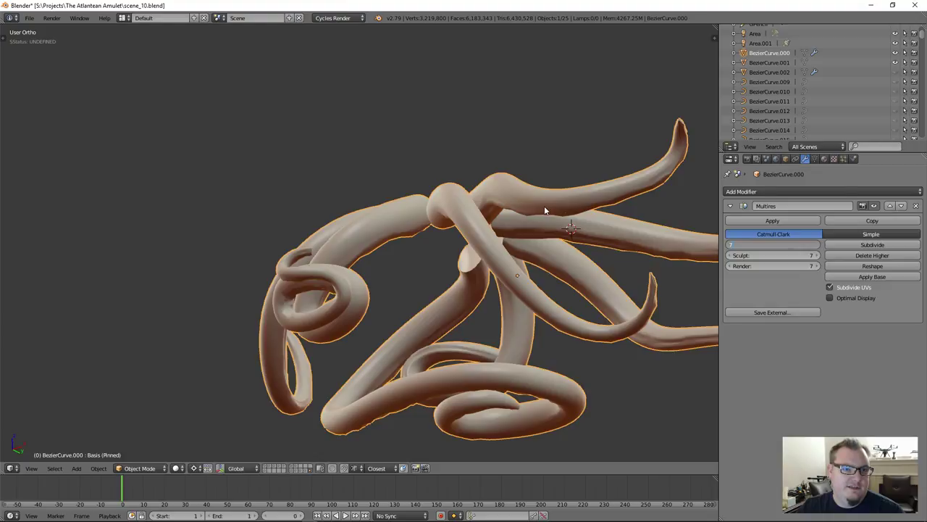
pyautogui.press('Return')
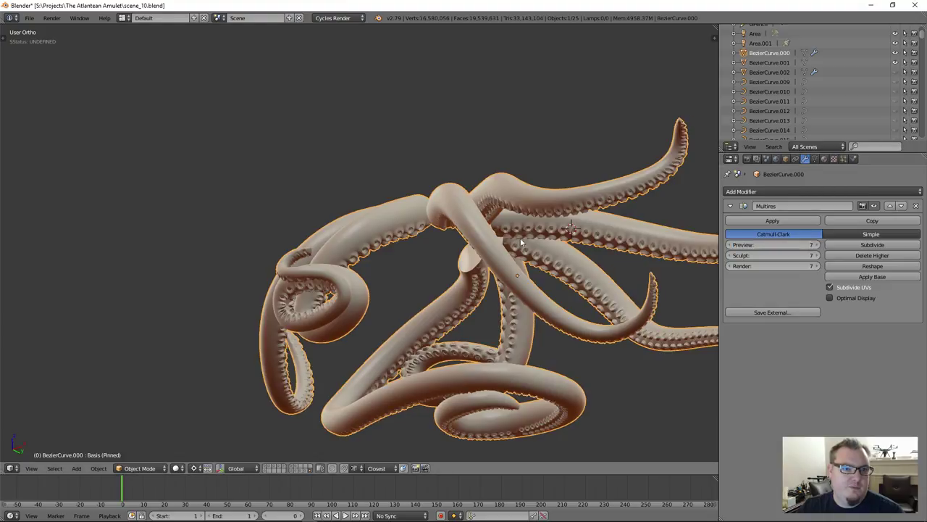
pyautogui.scroll(1, 466, 259)
# Step: Bring up the tentacle mesh's Object Data shape keys and view the laid-out strands
pyautogui.moveTo(454, 265); pyautogui.dragTo(417, 243, button='middle')
pyautogui.scroll(4, 465, 237)
pyautogui.click(815, 160)
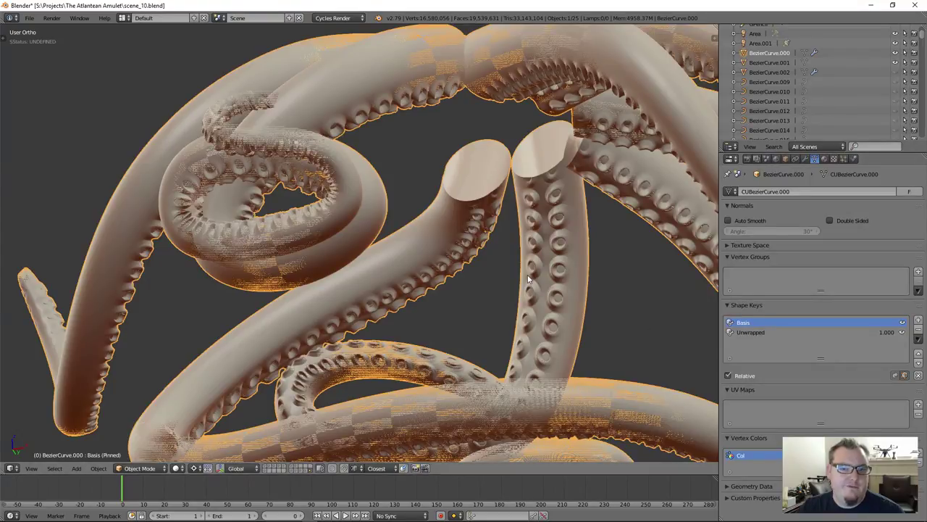
pyautogui.scroll(-5, 528, 279)
pyautogui.moveTo(612, 190); pyautogui.dragTo(510, 219, button='middle')
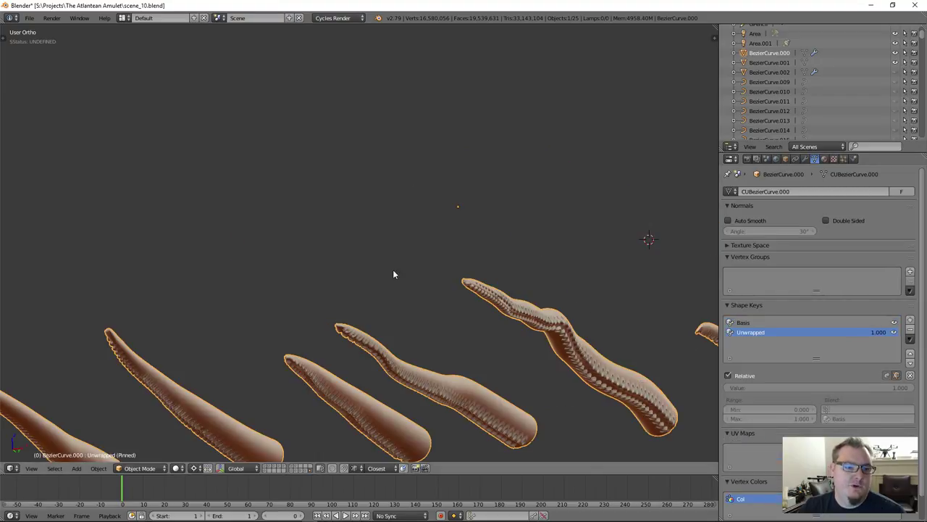
# Step: Orbit and zoom around the flattened tentacle strands to inspect their suckers
pyautogui.moveTo(394, 271); pyautogui.dragTo(507, 247, button='middle')
pyautogui.scroll(6, 402, 254)
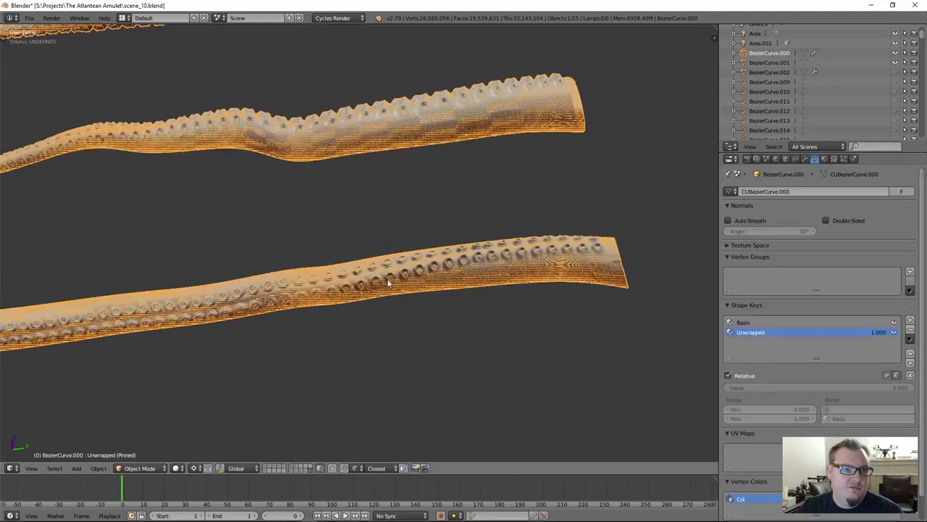
pyautogui.scroll(3, 539, 251)
pyautogui.scroll(-10, 546, 257)
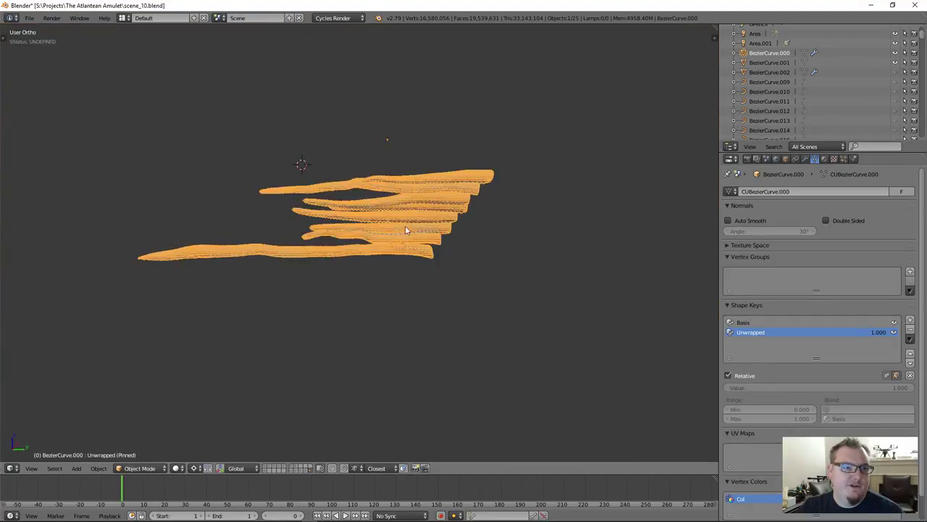
pyautogui.moveTo(405, 230); pyautogui.dragTo(505, 343, button='middle')
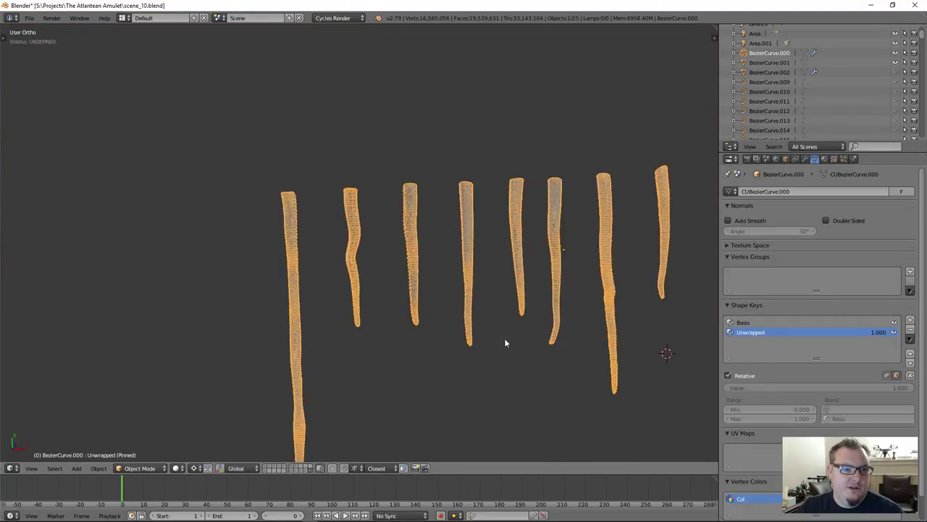
pyautogui.moveTo(484, 306); pyautogui.dragTo(442, 265, button='middle')
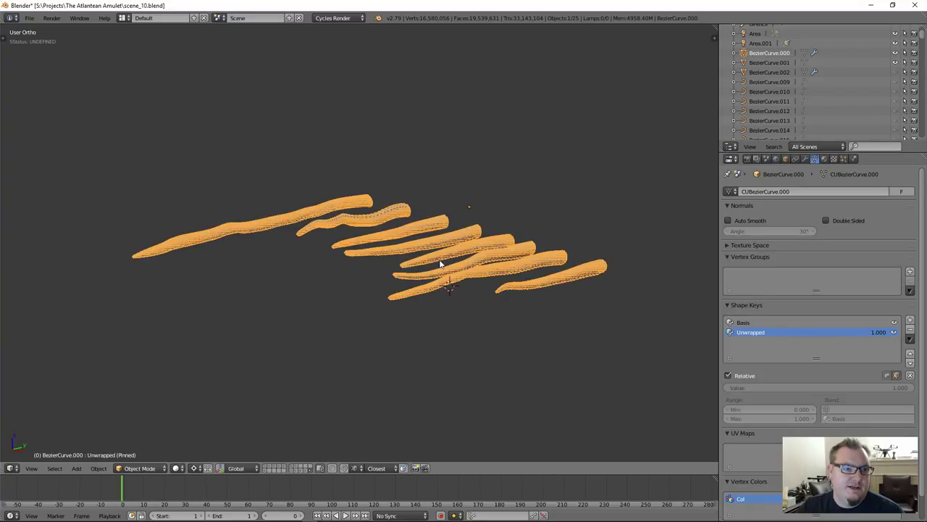
pyautogui.scroll(8, 334, 219)
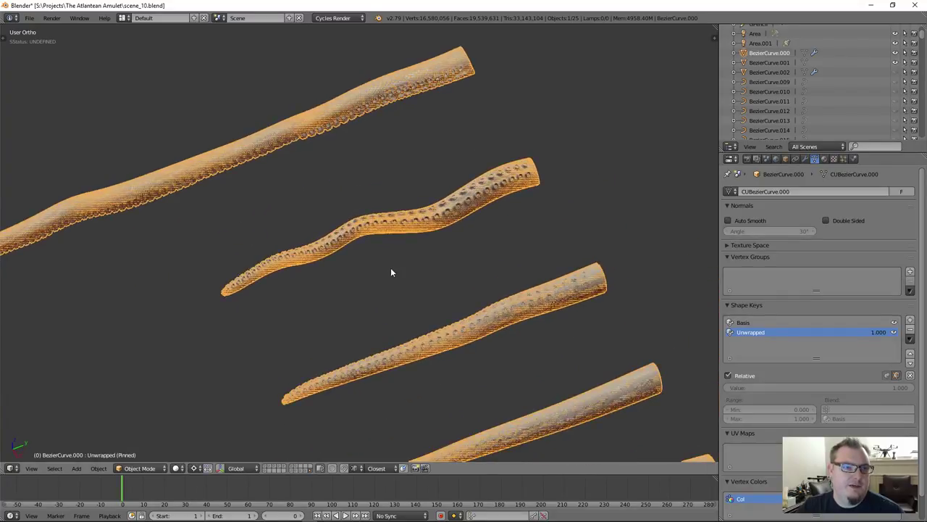
pyautogui.moveTo(389, 242); pyautogui.dragTo(353, 241, button='middle')
pyautogui.scroll(1, 447, 222)
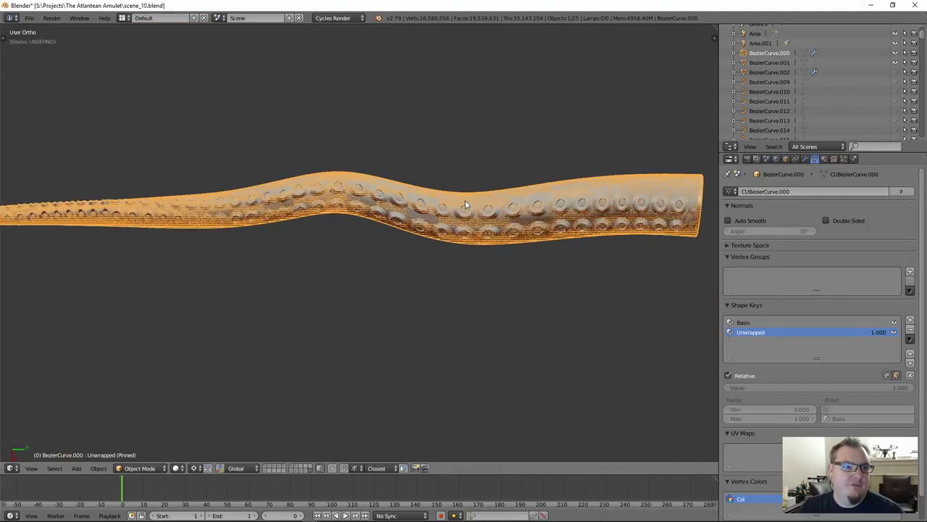
pyautogui.moveTo(447, 221); pyautogui.dragTo(493, 239, button='middle')
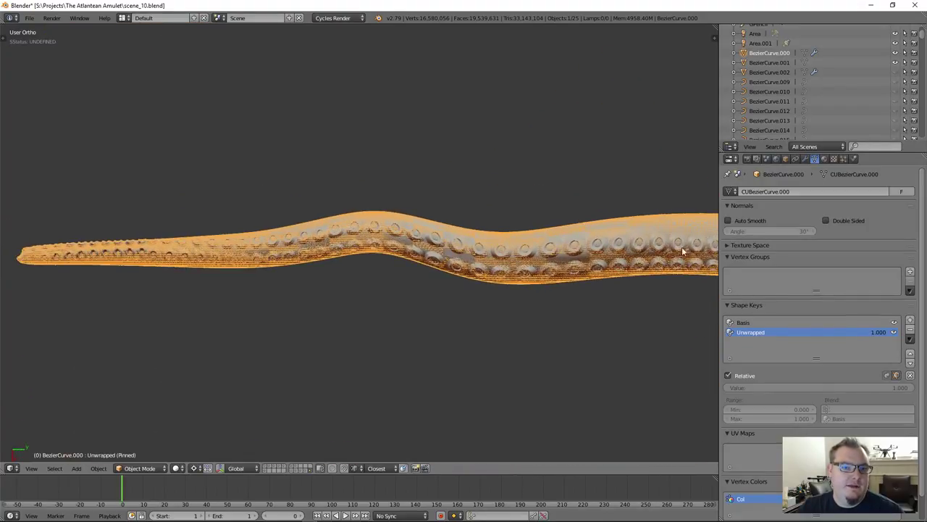
pyautogui.moveTo(416, 242); pyautogui.dragTo(454, 216, button='middle')
pyautogui.scroll(4, 455, 232)
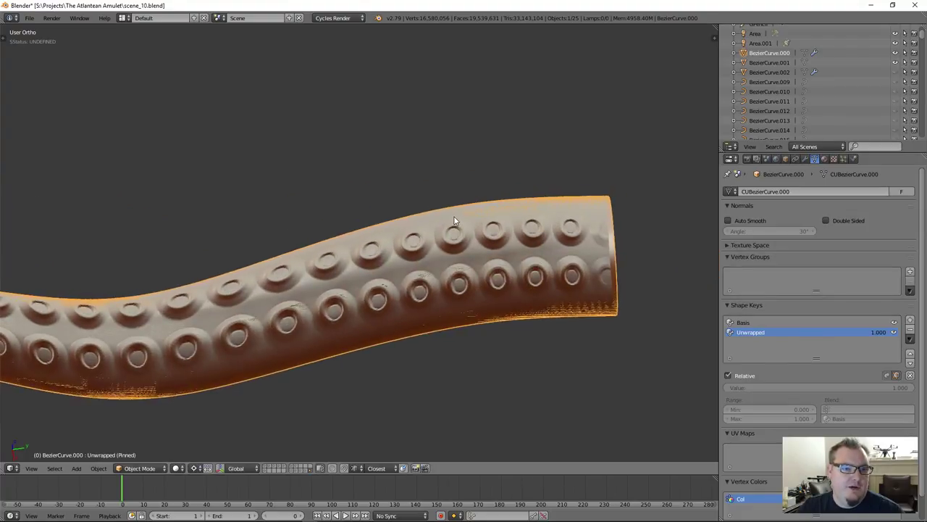
pyautogui.moveTo(454, 258); pyautogui.dragTo(609, 254, button='middle')
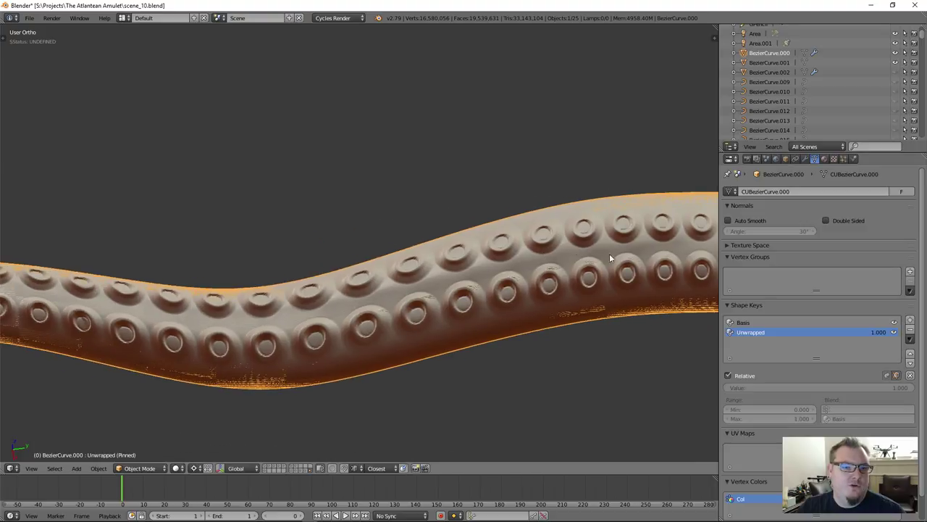
pyautogui.scroll(-2, 269, 318)
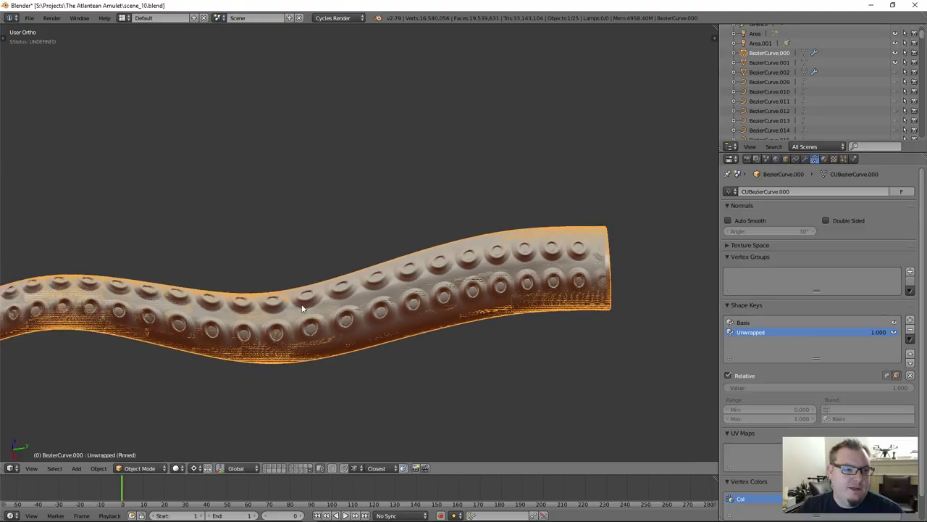
pyautogui.moveTo(290, 311); pyautogui.dragTo(438, 275, button='middle')
# Step: Look over the remaining tentacles, then leave local view to show the full pipe model
pyautogui.press('t')
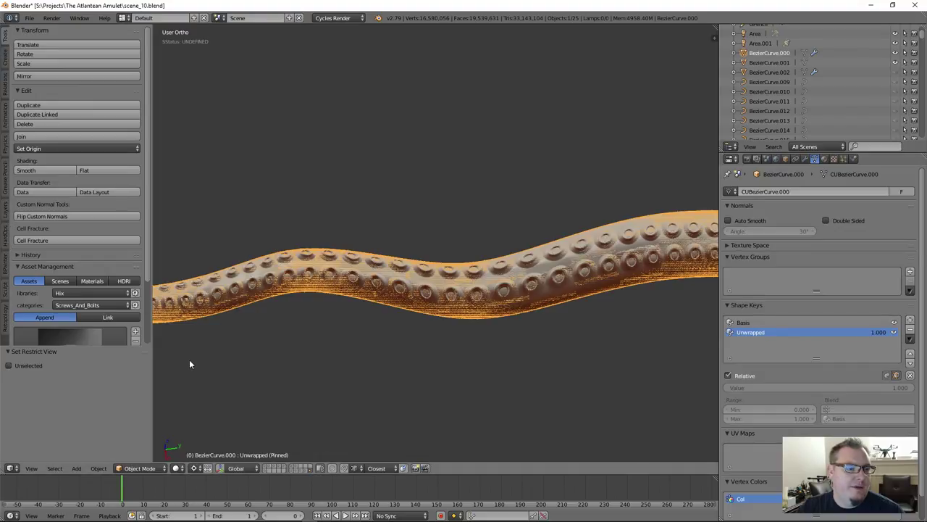
pyautogui.moveTo(304, 333); pyautogui.dragTo(591, 266, button='middle')
pyautogui.press('t')
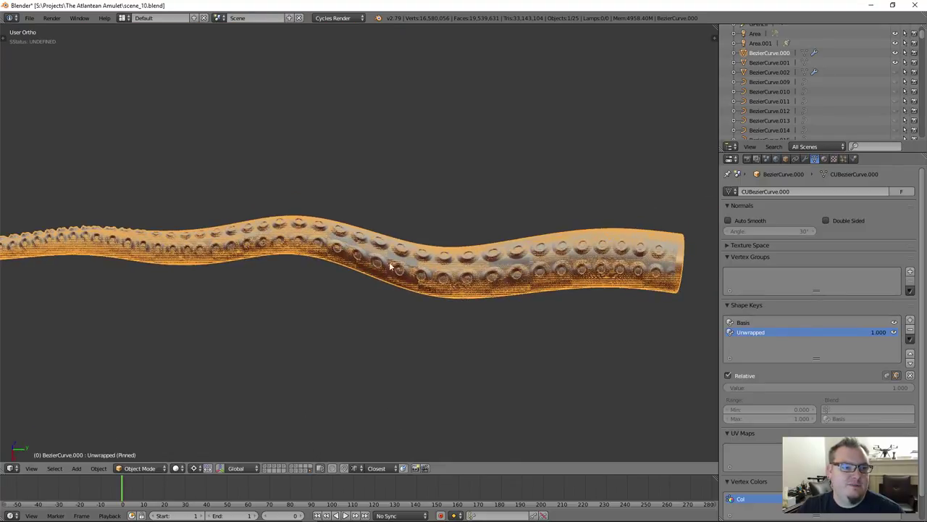
pyautogui.scroll(2, 390, 265)
pyautogui.moveTo(389, 265); pyautogui.dragTo(544, 194, button='middle')
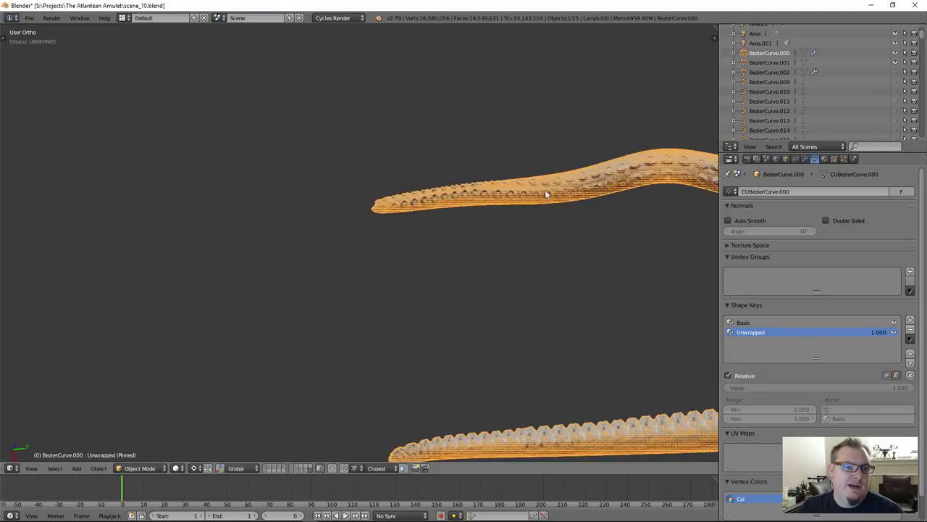
pyautogui.moveTo(631, 175); pyautogui.dragTo(571, 213, button='middle')
pyautogui.moveTo(522, 184); pyautogui.dragTo(475, 290, button='middle')
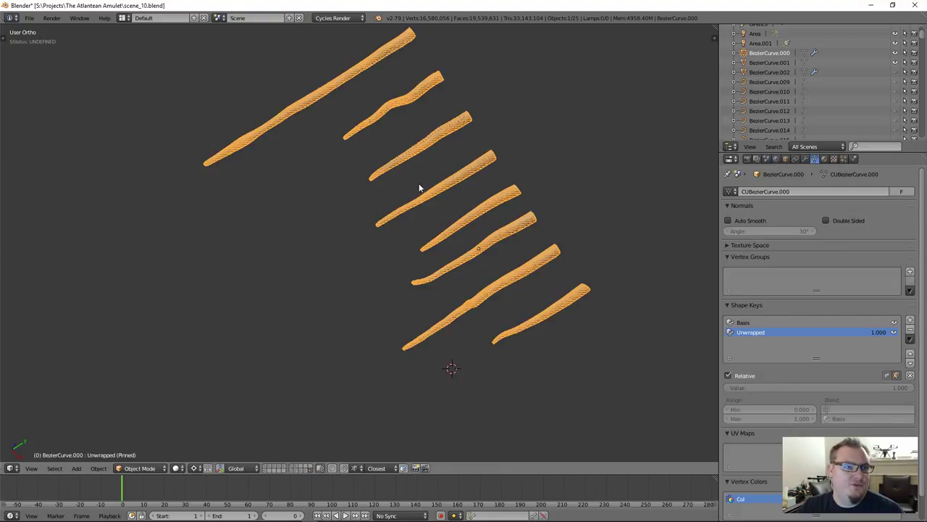
pyautogui.keyDown('shift'); pyautogui.moveTo(427, 181); pyautogui.dragTo(435, 198, button='middle'); pyautogui.keyUp('shift')
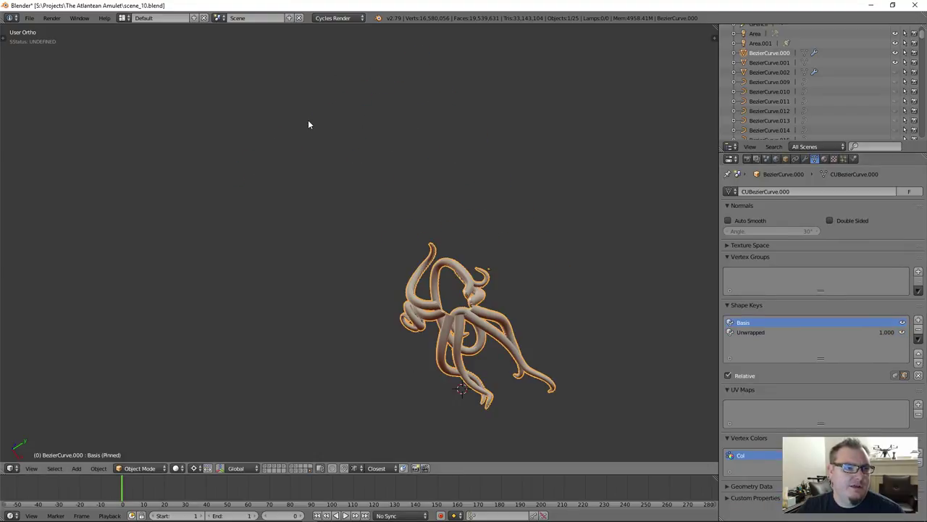
pyautogui.scroll(3, 448, 336)
pyautogui.moveTo(447, 336); pyautogui.dragTo(531, 246, button='middle')
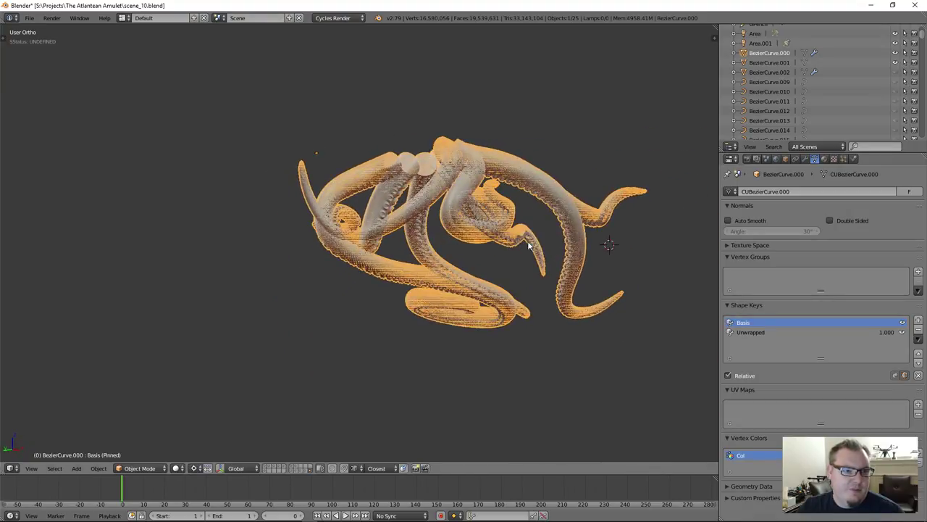
pyautogui.scroll(3, 439, 317)
pyautogui.scroll(2, 439, 317)
pyautogui.moveTo(439, 317); pyautogui.dragTo(470, 316, button='middle')
pyautogui.scroll(-4, 508, 316)
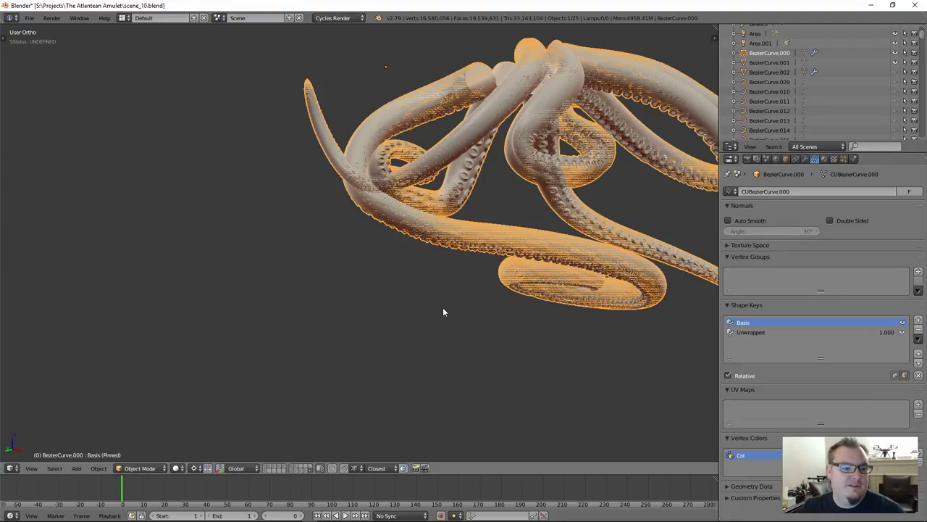
pyautogui.press('KP_Divide')
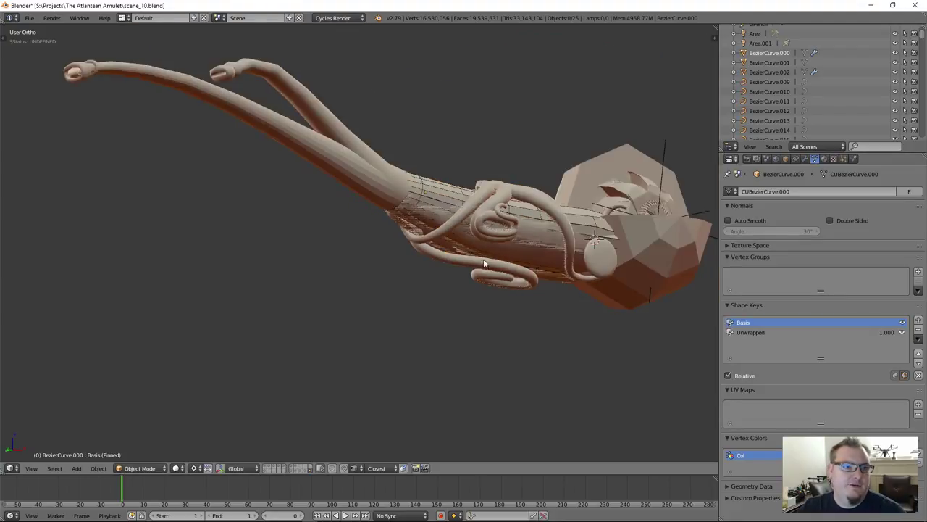
# Step: Return to the full still-life scene and turn off matcap shading to see real materials
pyautogui.press('KP_Divide')
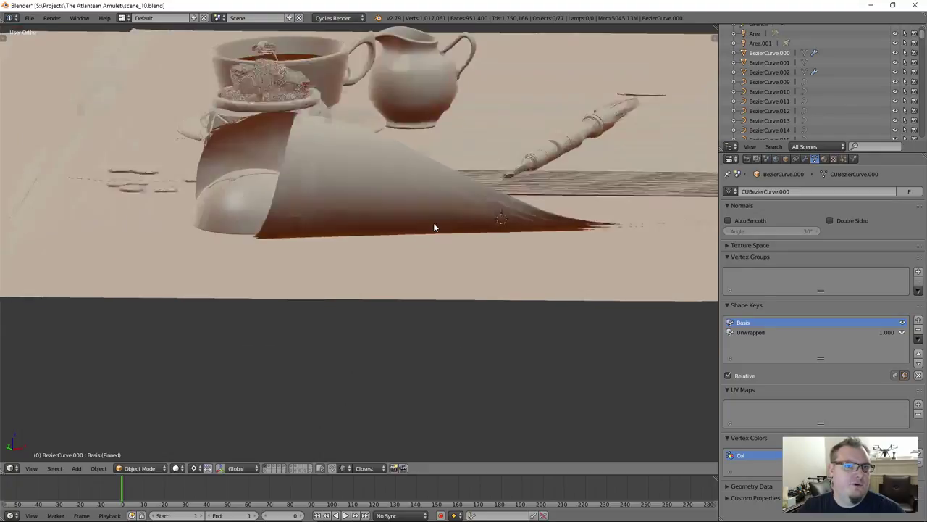
pyautogui.press('n')
pyautogui.scroll(-6, 618, 294)
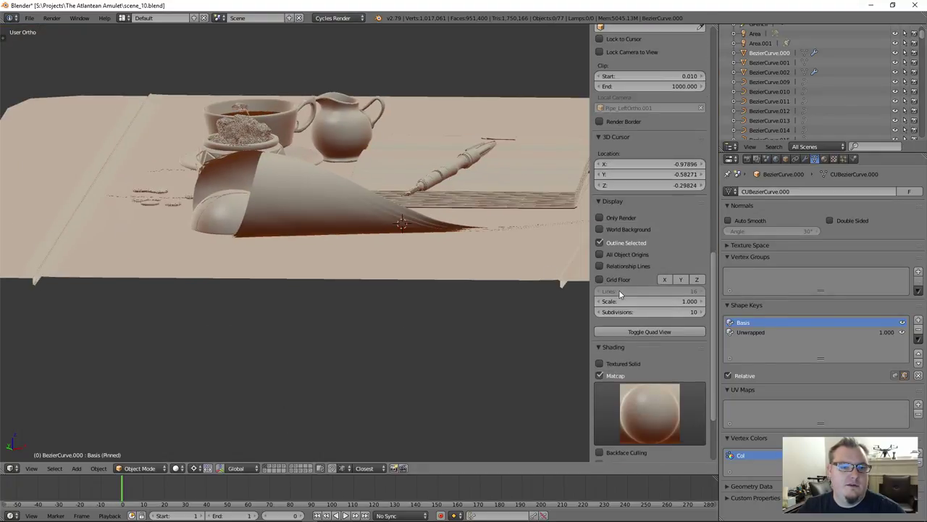
pyautogui.click(599, 278)
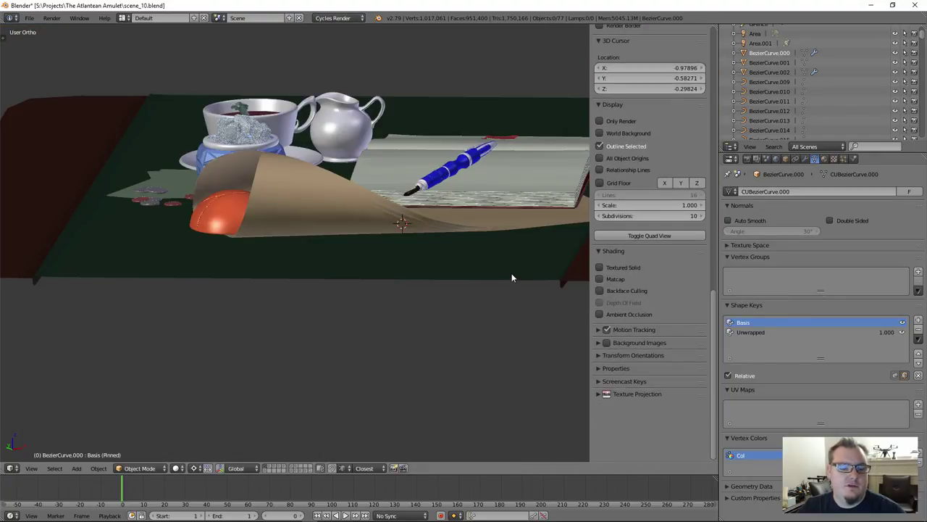
pyautogui.press('n')
pyautogui.moveTo(366, 212); pyautogui.dragTo(541, 242, button='middle')
pyautogui.scroll(-3, 439, 235)
pyautogui.scroll(3, 417, 235)
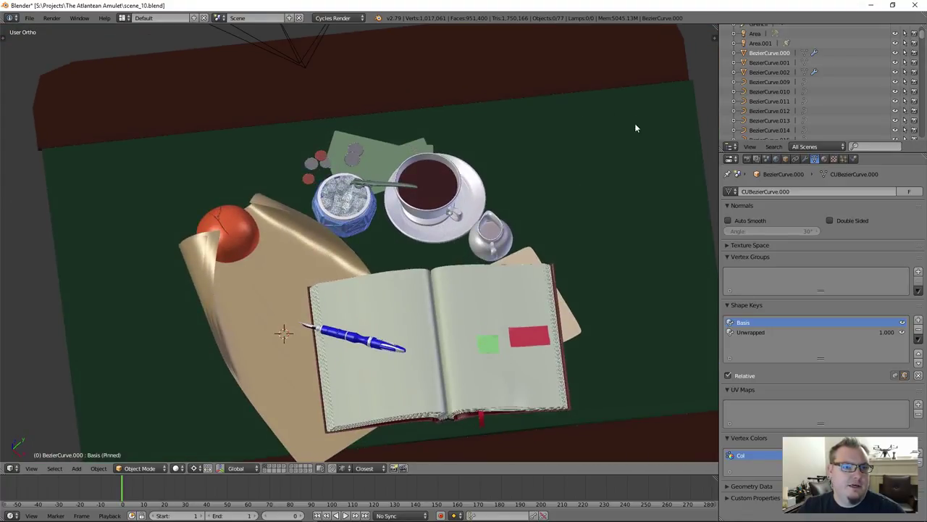
pyautogui.scroll(-3, 623, 148)
pyautogui.moveTo(471, 171); pyautogui.dragTo(435, 181, button='middle')
pyautogui.scroll(6, 463, 223)
pyautogui.moveTo(463, 224); pyautogui.dragTo(388, 236, button='middle')
pyautogui.scroll(4, 537, 249)
pyautogui.scroll(-3, 538, 250)
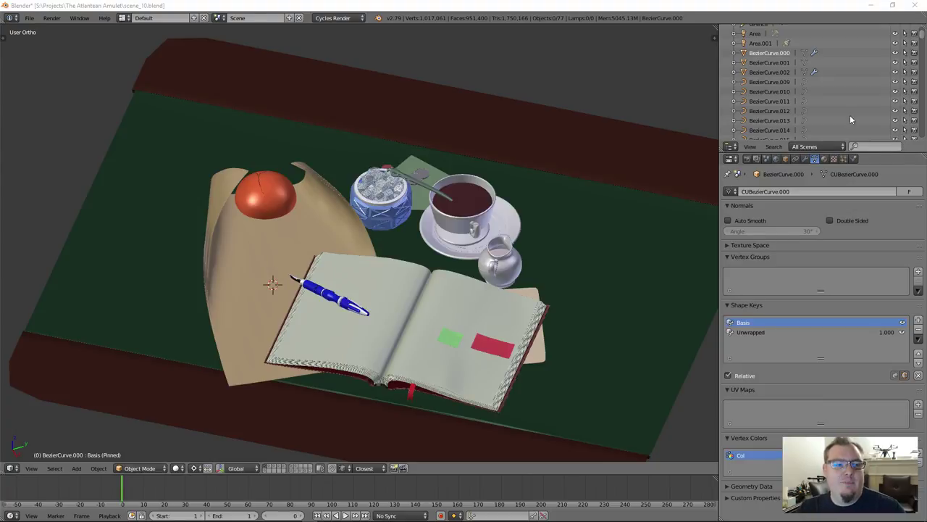
# Step: Switch to the layer holding the pipe model and bring it into view
pyautogui.moveTo(454, 308); pyautogui.dragTo(430, 376, button='middle')
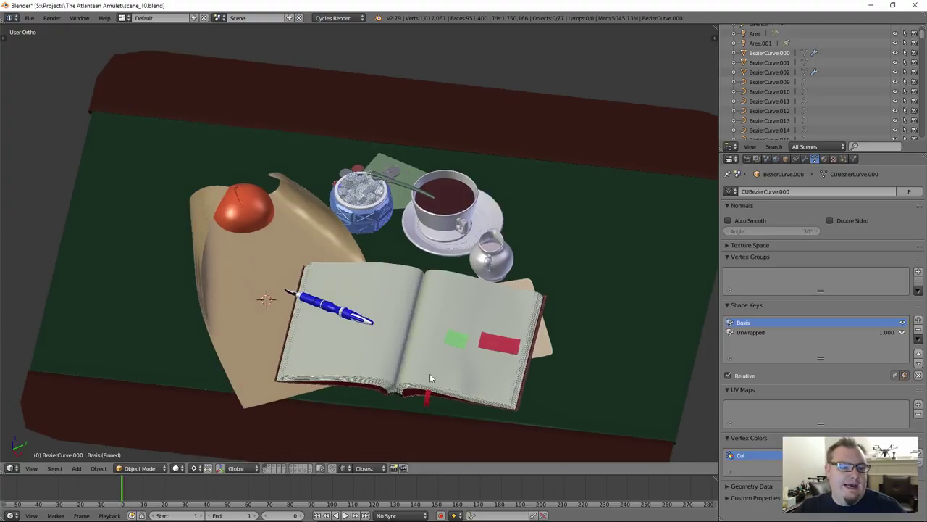
pyautogui.click(310, 468)
pyautogui.moveTo(344, 190); pyautogui.dragTo(500, 281, button='middle')
pyautogui.scroll(1, 384, 227)
pyautogui.scroll(5, 384, 228)
# Step: Select the BezierCurve.015 tentacle and enter Edit Mode on its control points
pyautogui.rightClick(397, 304)
pyautogui.rightClick(428, 301)
pyautogui.press('Tab')
pyautogui.scroll(4, 500, 280)
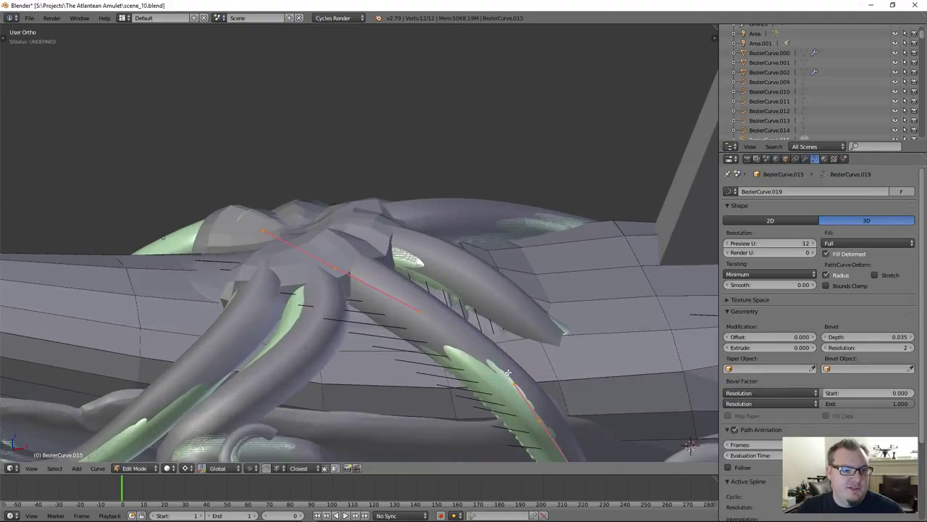
pyautogui.scroll(-4, 497, 293)
pyautogui.moveTo(451, 260); pyautogui.dragTo(497, 245, button='middle')
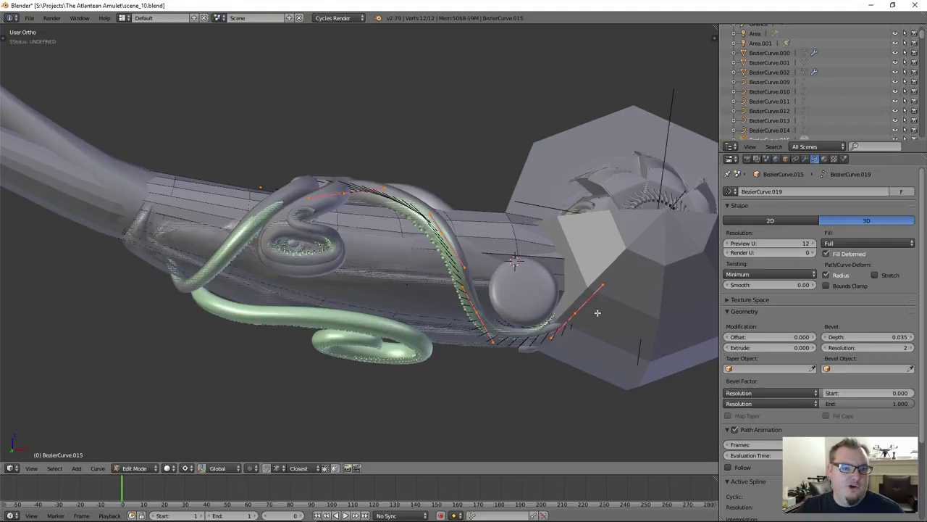
# Step: Move one curve handle near the pipe's hexagonal end, then return to Object Mode
pyautogui.rightClick(574, 318)
pyautogui.moveTo(623, 322); pyautogui.dragTo(588, 293, button='middle')
pyautogui.press('g')
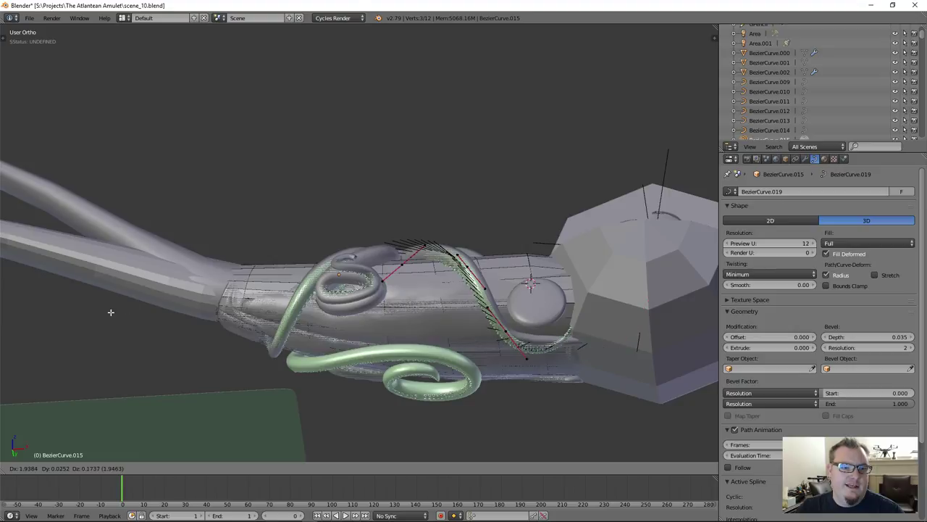
pyautogui.click(499, 349)
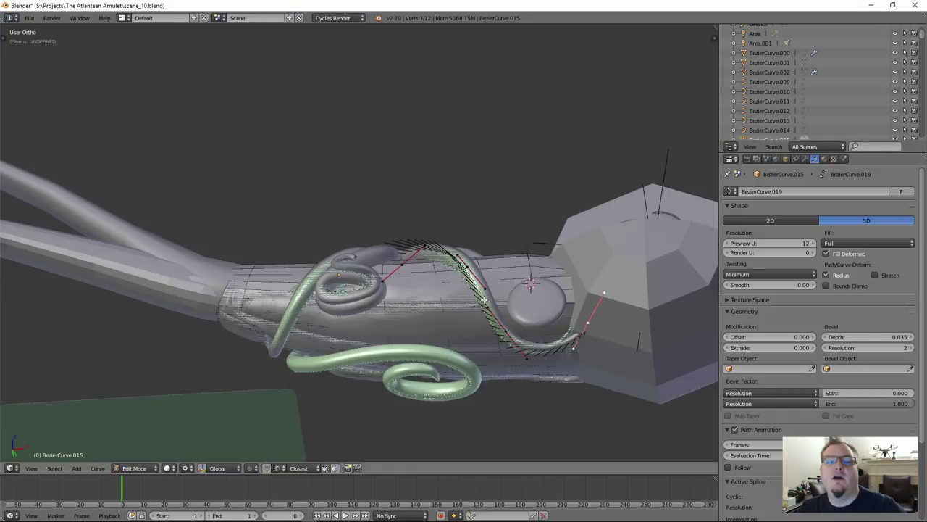
pyautogui.scroll(2, 427, 293)
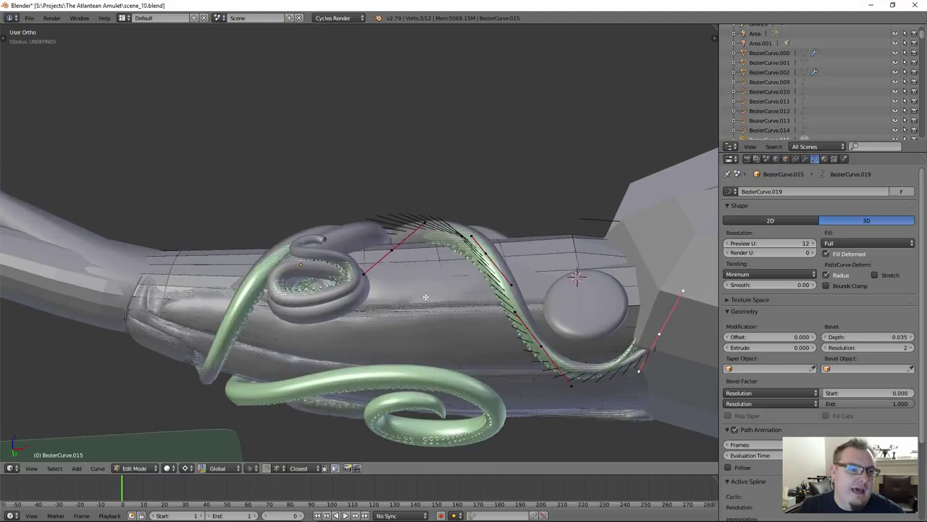
pyautogui.press('Tab')
pyautogui.moveTo(428, 269); pyautogui.dragTo(376, 221, button='middle')
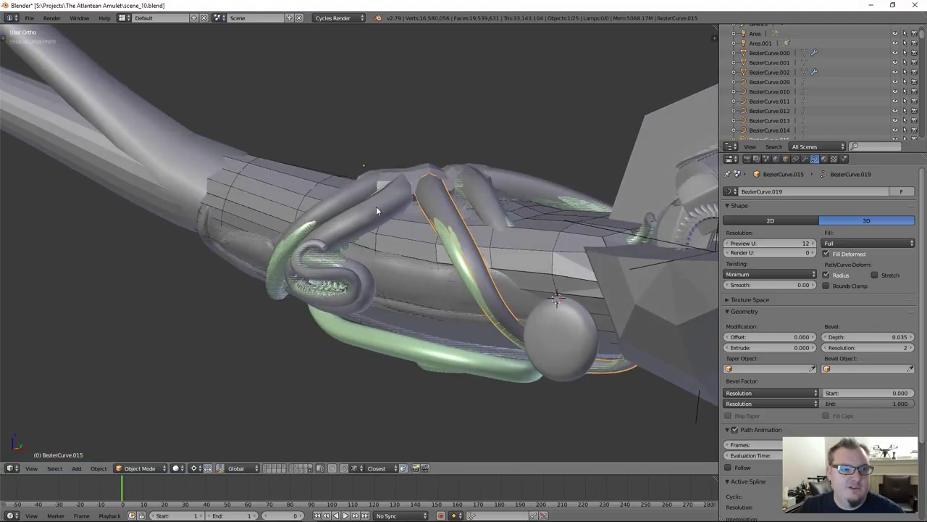
pyautogui.rightClick(350, 222)
pyautogui.rightClick(359, 198)
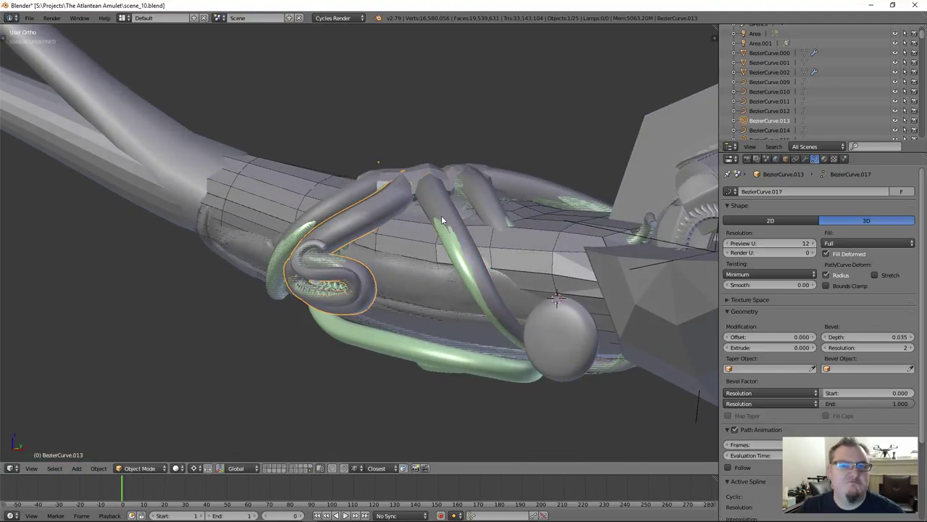
pyautogui.moveTo(442, 220); pyautogui.dragTo(472, 184, button='middle')
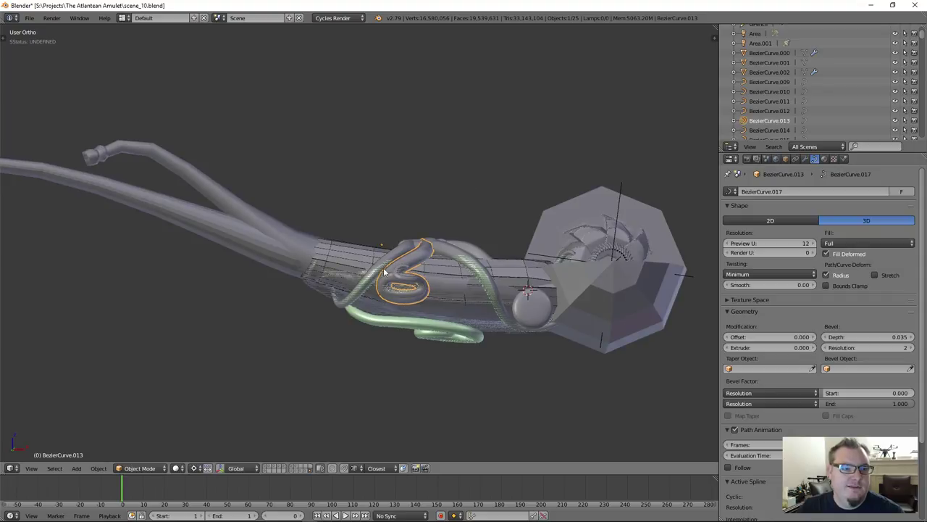
pyautogui.moveTo(384, 271); pyautogui.dragTo(352, 285, button='middle')
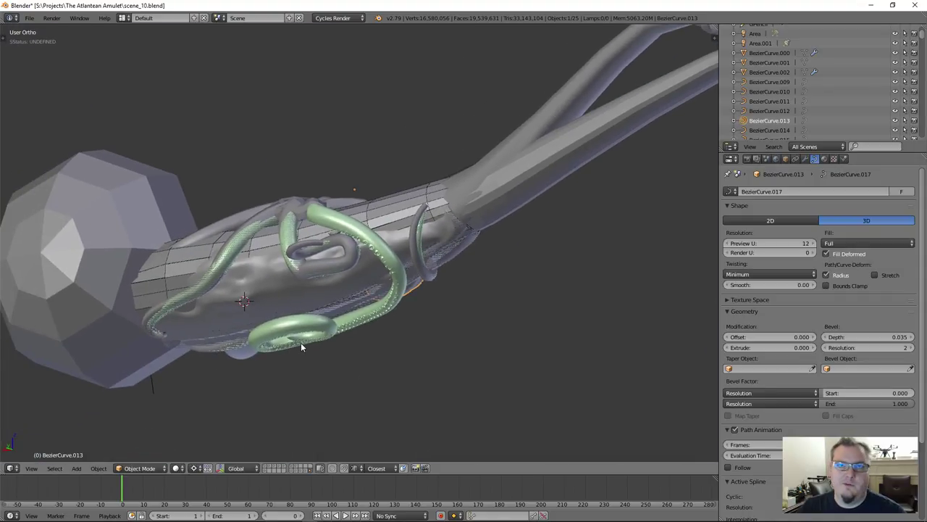
pyautogui.moveTo(358, 323); pyautogui.dragTo(380, 332, button='middle')
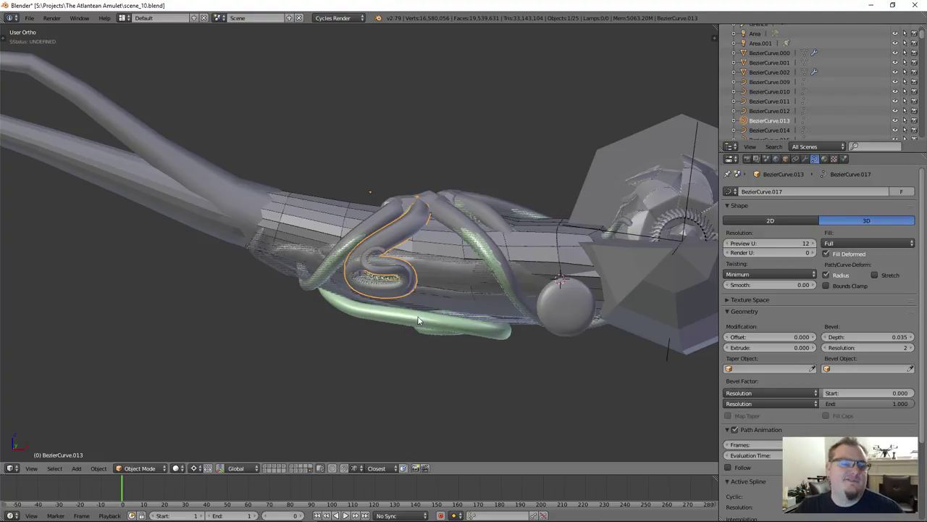
pyautogui.scroll(-1, 418, 321)
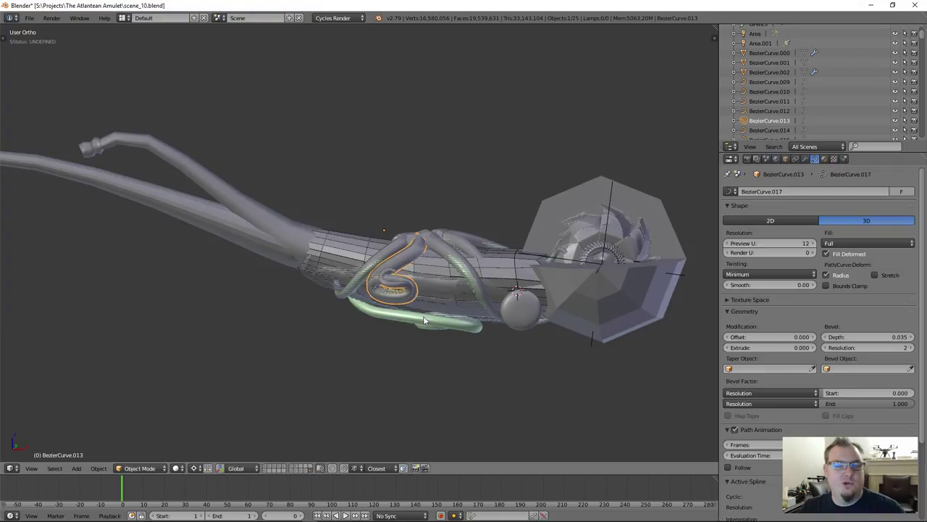
pyautogui.moveTo(369, 265); pyautogui.dragTo(382, 272, button='middle')
pyautogui.scroll(-2, 382, 273)
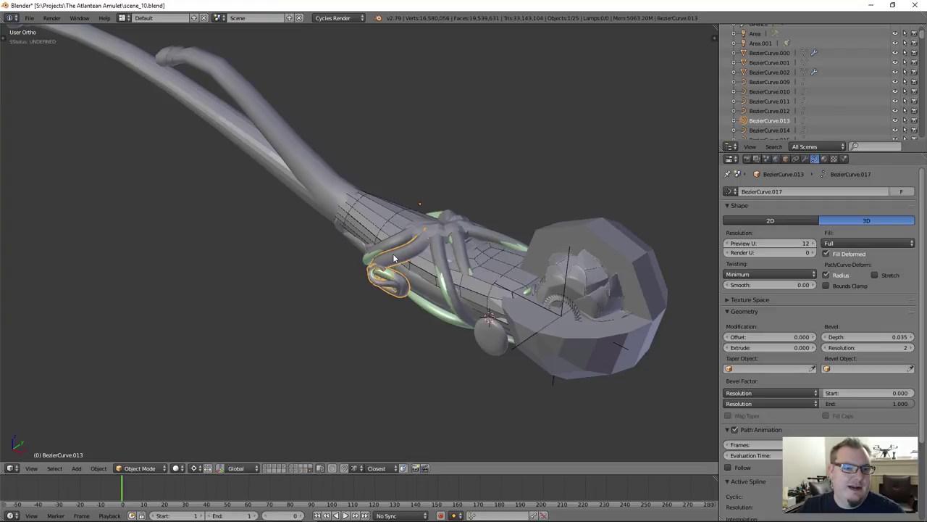
pyautogui.scroll(-1, 409, 256)
pyautogui.press('a')
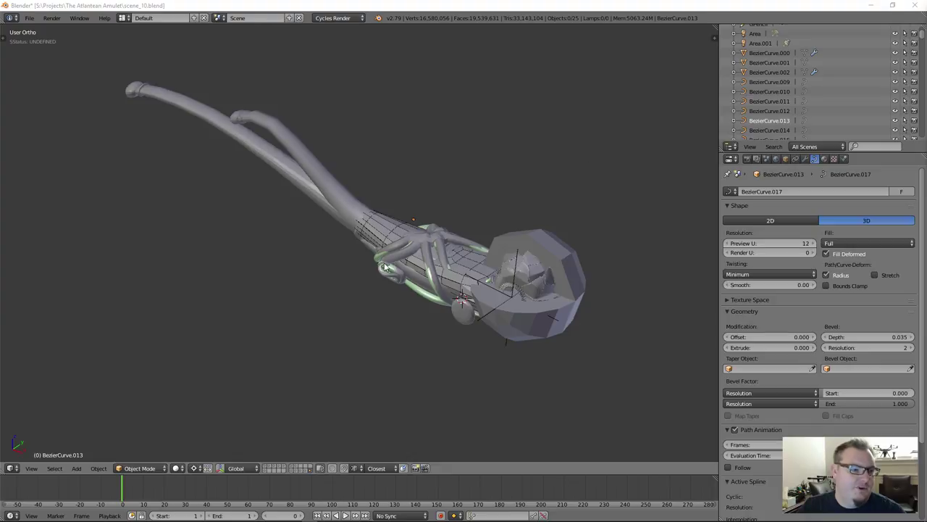
# Step: Show the sculpted stem-and-octopus layer, select the Cube.003 stem, and display its Multires modifier
pyautogui.click(297, 469)
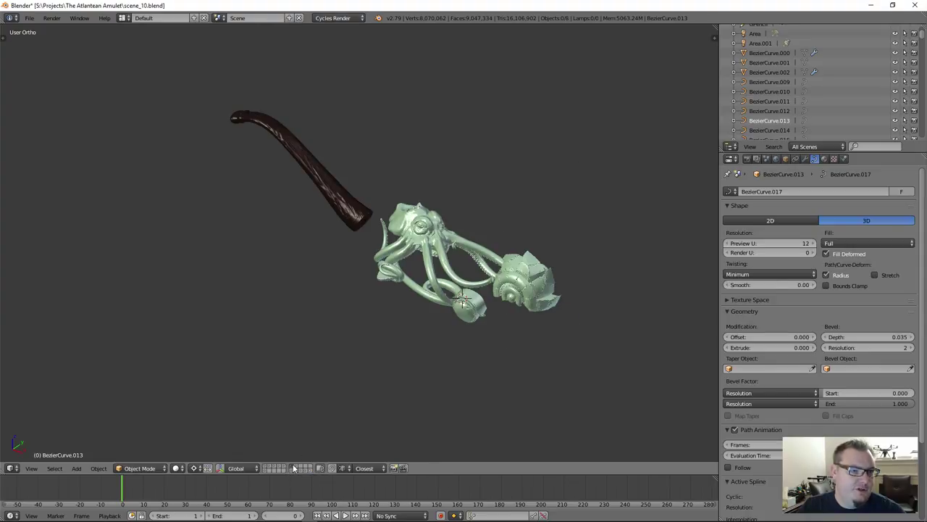
pyautogui.scroll(2, 316, 257)
pyautogui.moveTo(360, 176); pyautogui.dragTo(405, 236, button='middle')
pyautogui.rightClick(405, 242)
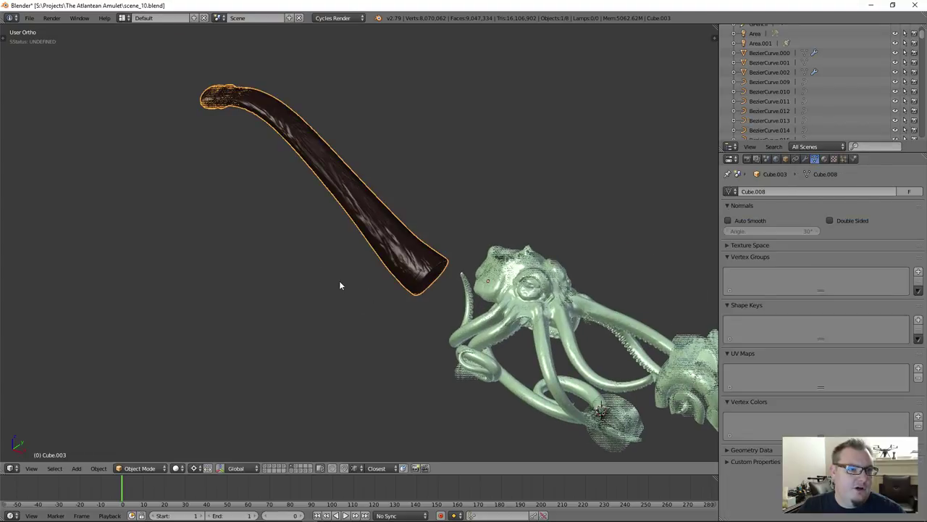
pyautogui.moveTo(339, 280); pyautogui.dragTo(366, 280, button='middle')
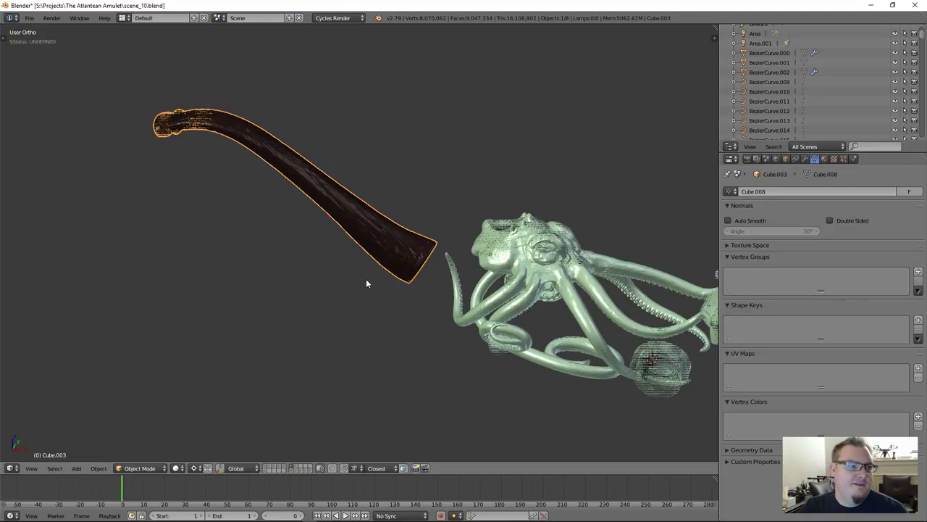
pyautogui.click(803, 158)
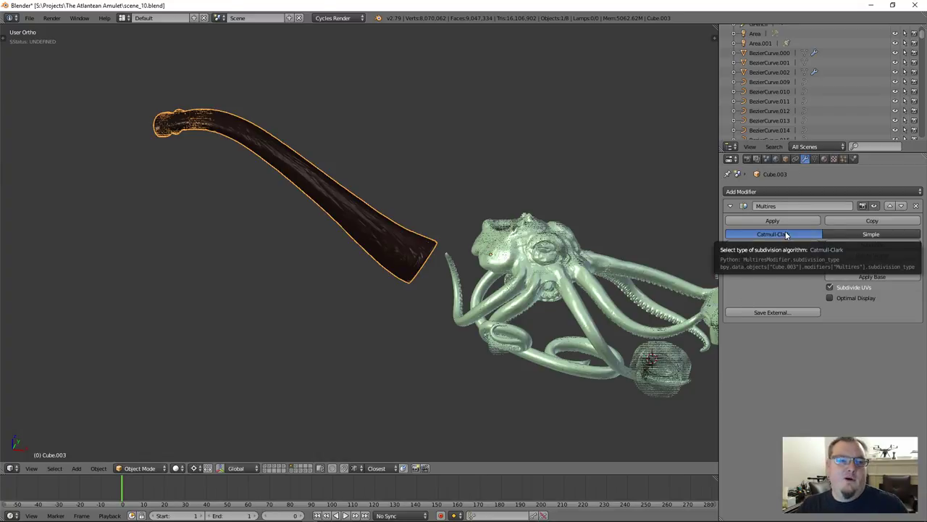
# Step: Frame the green octopus, then reselect and frame the pipe stem Cube.003
pyautogui.rightClick(508, 279)
pyautogui.press('KP_Decimal')
pyautogui.moveTo(578, 291); pyautogui.dragTo(406, 237, button='middle')
pyautogui.rightClick(406, 237)
pyautogui.press('KP_Decimal')
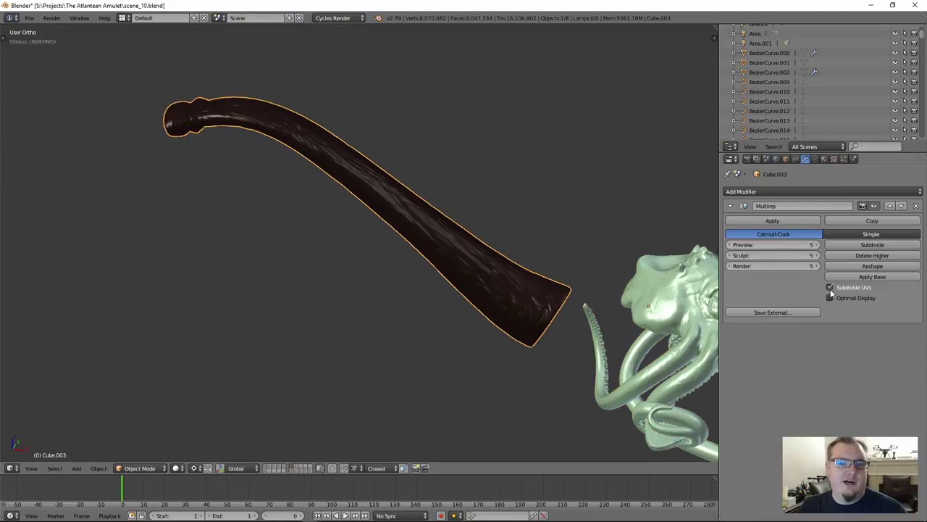
# Step: Lower the stem's Multires preview level to 1
pyautogui.click(744, 244)
pyautogui.write('1')
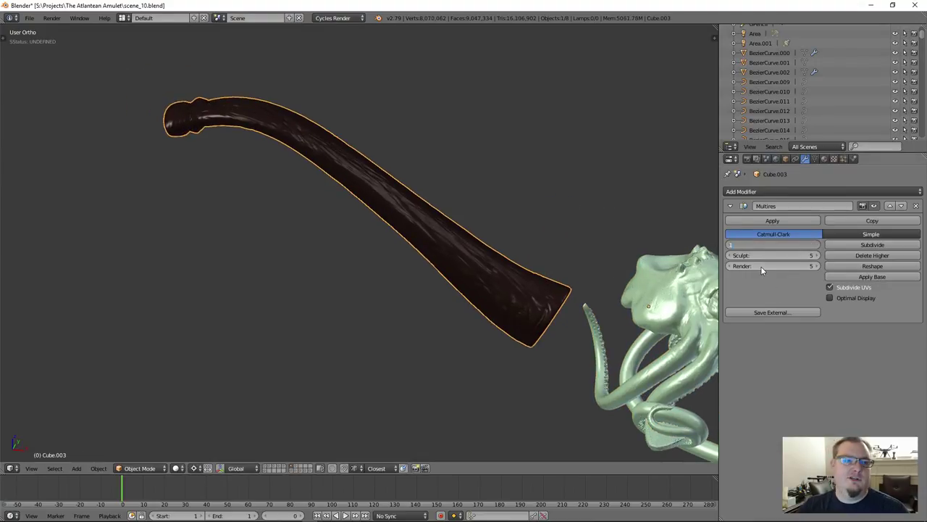
pyautogui.press('Return')
pyautogui.moveTo(374, 251); pyautogui.dragTo(478, 265, button='middle')
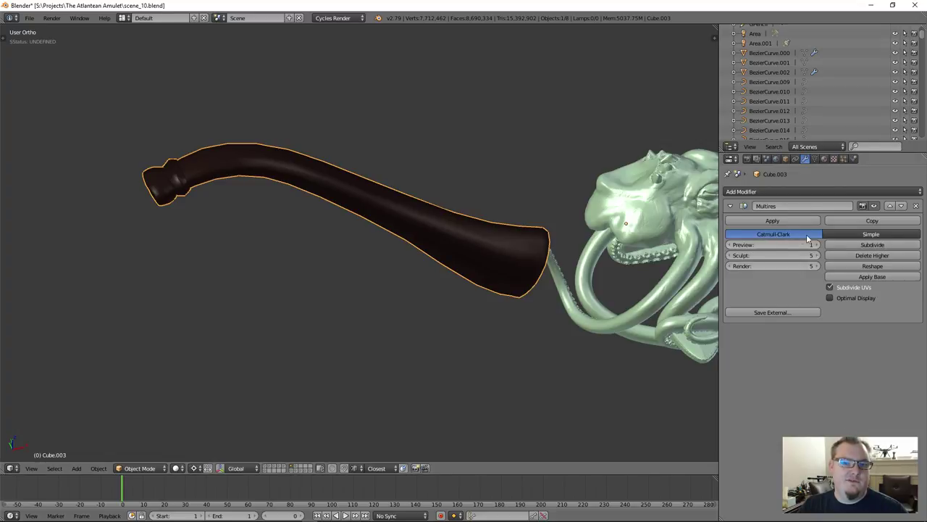
pyautogui.scroll(2, 239, 173)
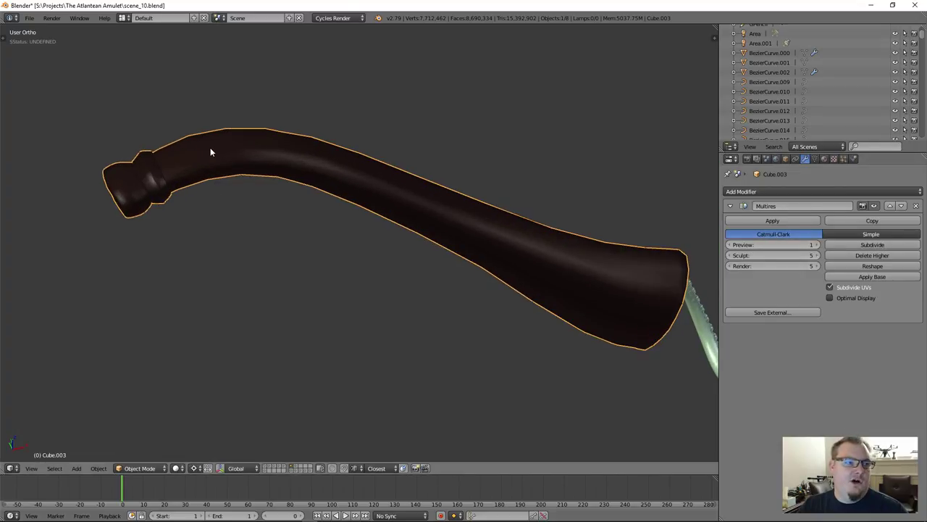
pyautogui.moveTo(210, 152); pyautogui.dragTo(315, 164, button='middle')
pyautogui.scroll(-2, 343, 161)
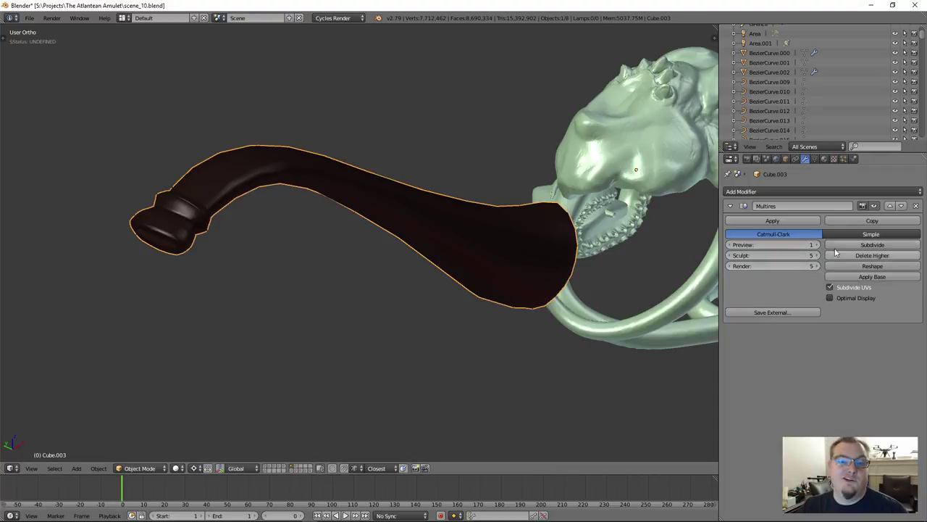
# Step: Isolate Cube.003 alone in Local View
pyautogui.moveTo(373, 217); pyautogui.dragTo(430, 252, button='middle')
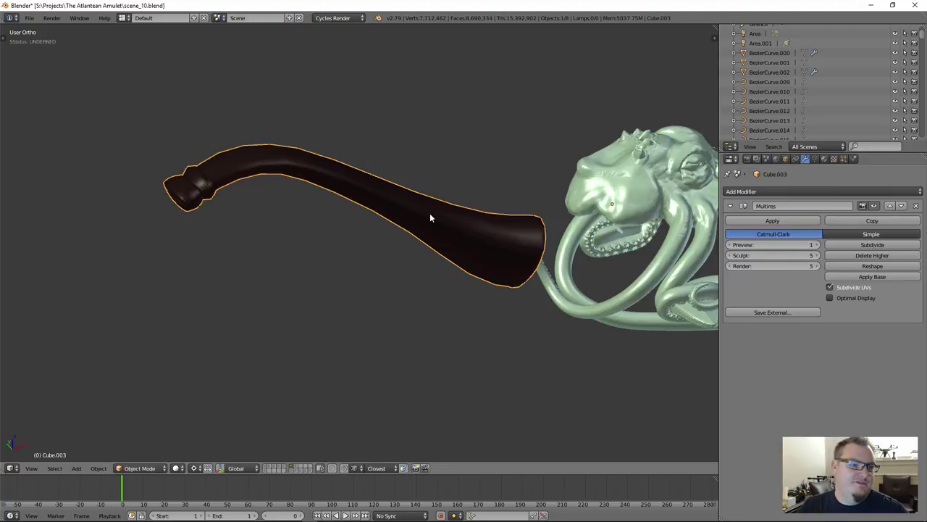
pyautogui.moveTo(430, 217); pyautogui.dragTo(449, 259, button='middle')
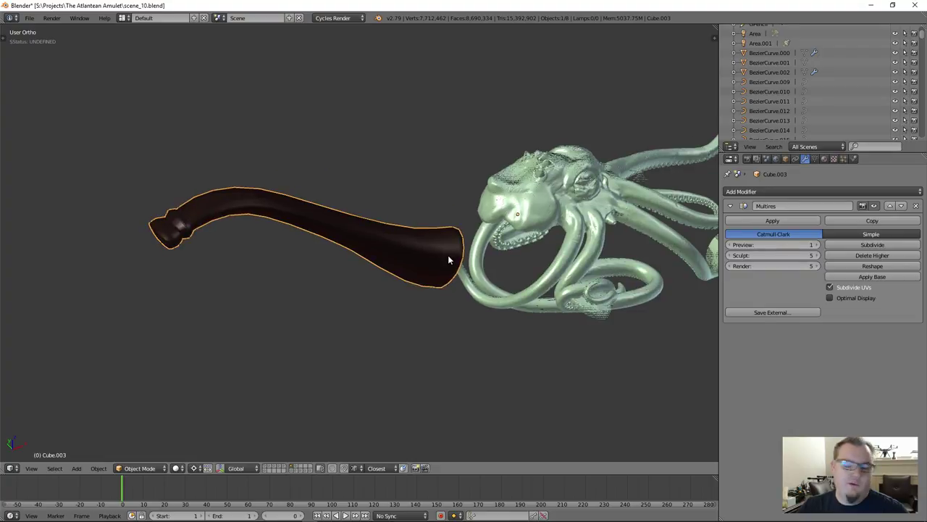
pyautogui.press('KP_Divide')
pyautogui.moveTo(449, 259)
pyautogui.mouseDown(button='middle')
pyautogui.moveTo(457, 265)
pyautogui.moveTo(475, 243)
pyautogui.moveTo(452, 252)
pyautogui.moveTo(470, 273)
pyautogui.moveTo(424, 244)
pyautogui.moveTo(463, 258)
pyautogui.mouseUp(button='middle')
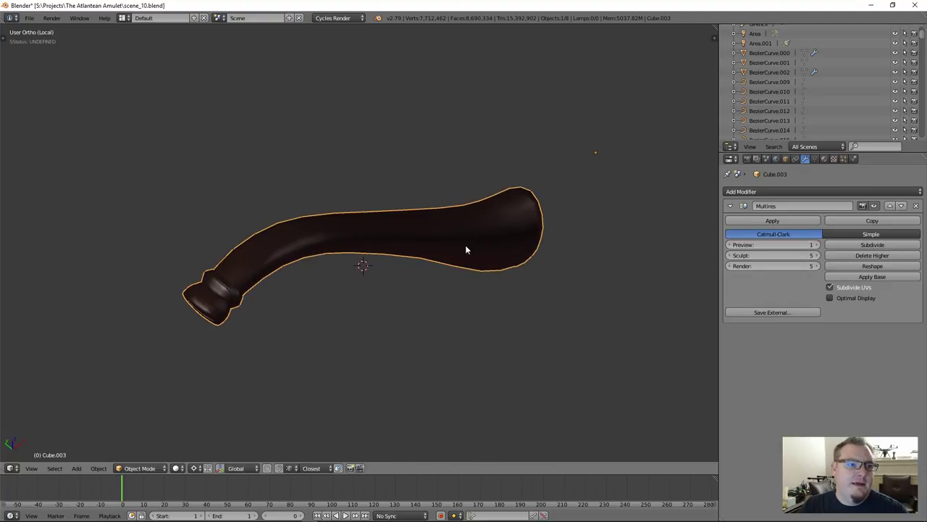
# Step: Duplicate the pipe stem and place the copy beside it along the Y axis
pyautogui.hotkey('shift', 'd')
pyautogui.press('y')
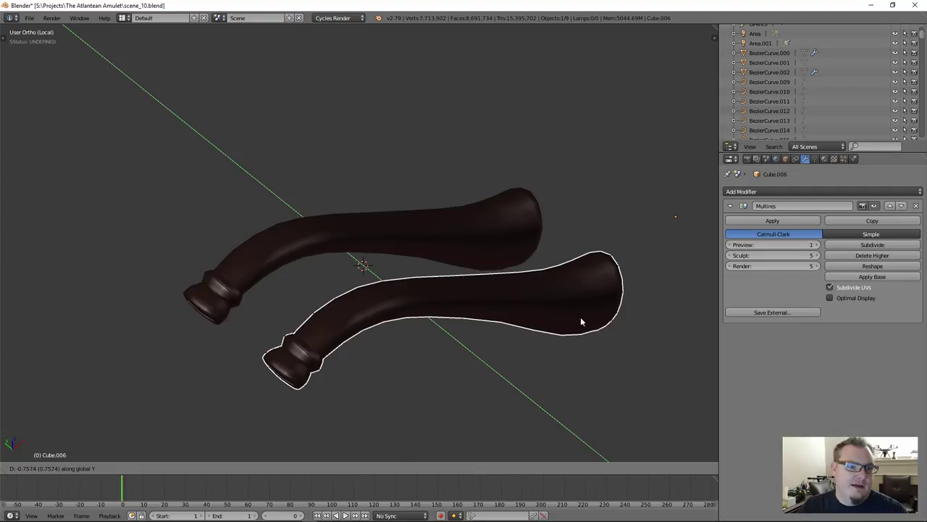
pyautogui.click(584, 320)
pyautogui.moveTo(435, 247); pyautogui.dragTo(430, 256, button='middle')
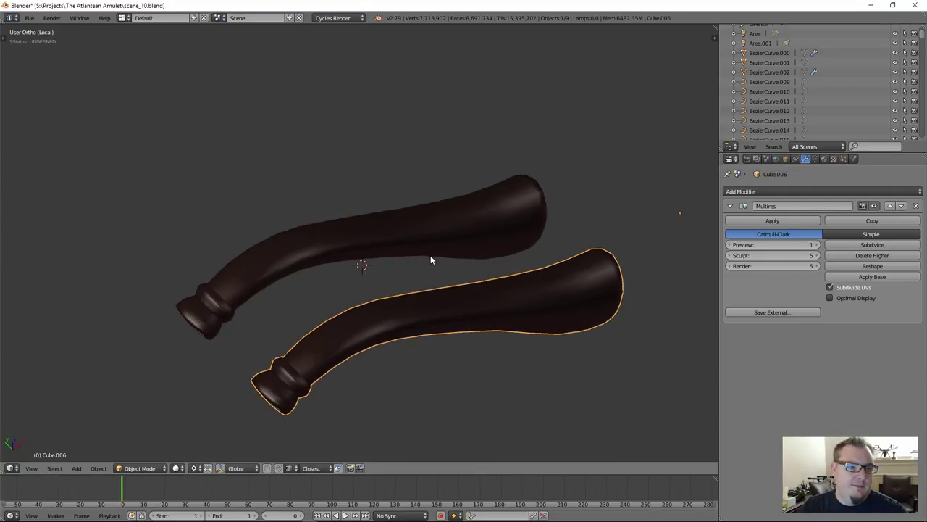
# Step: Set the copy's Multires preview level to 5 to reveal the sculpted detail
pyautogui.click(760, 245)
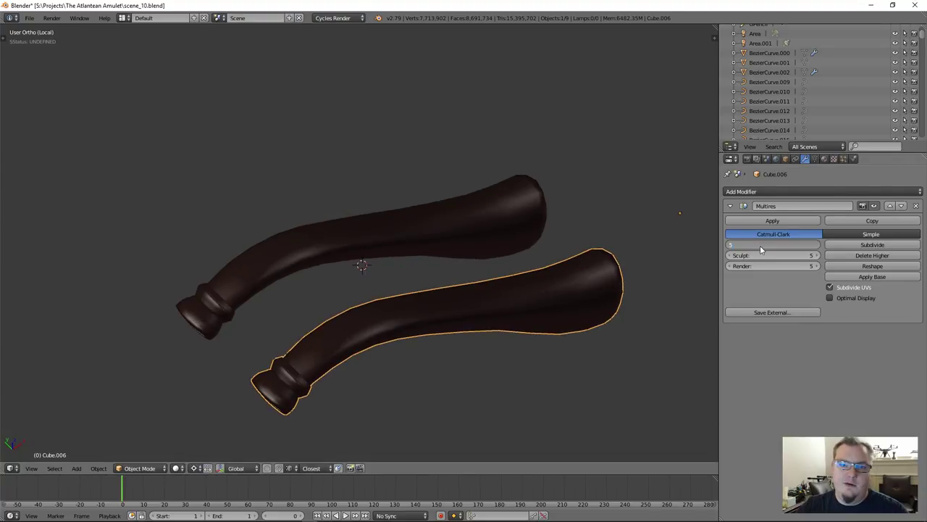
pyautogui.press('Return')
pyautogui.moveTo(499, 313)
pyautogui.mouseDown(button='middle')
pyautogui.moveTo(517, 314)
pyautogui.moveTo(555, 275)
pyautogui.mouseUp(button='middle')
pyautogui.scroll(1, 517, 314)
pyautogui.moveTo(278, 369); pyautogui.dragTo(471, 304, button='middle')
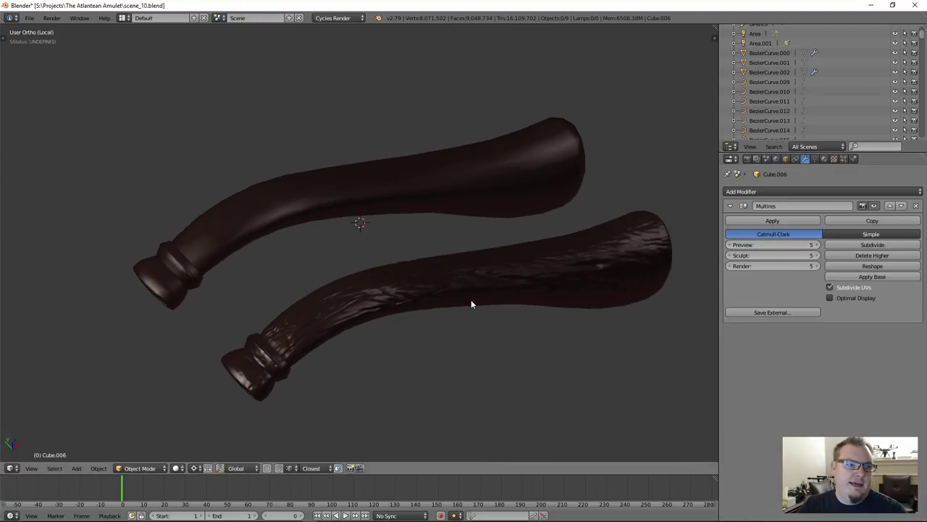
# Step: Compare both stems in wireframe and solid shading, ending with the upper stem selected
pyautogui.rightClick(425, 190)
pyautogui.rightClick(501, 275)
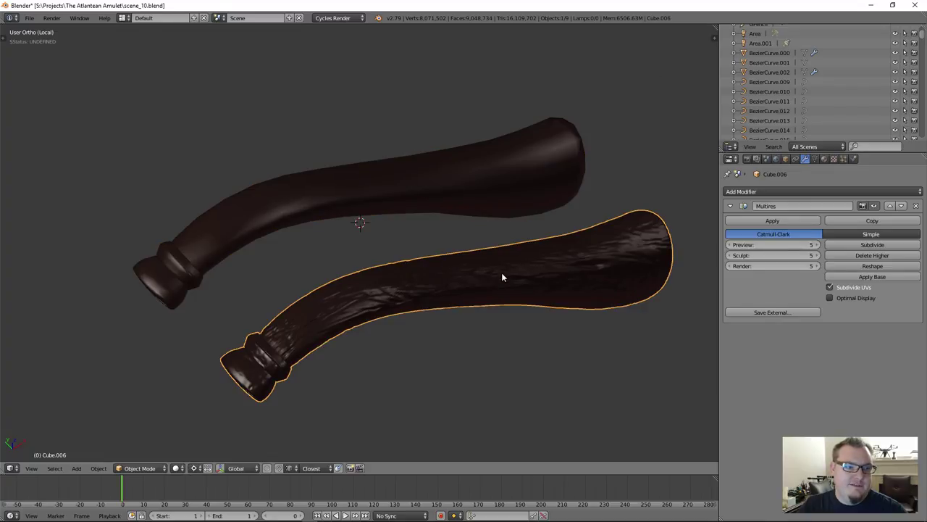
pyautogui.press('z')
pyautogui.rightClick(417, 207)
pyautogui.rightClick(496, 269)
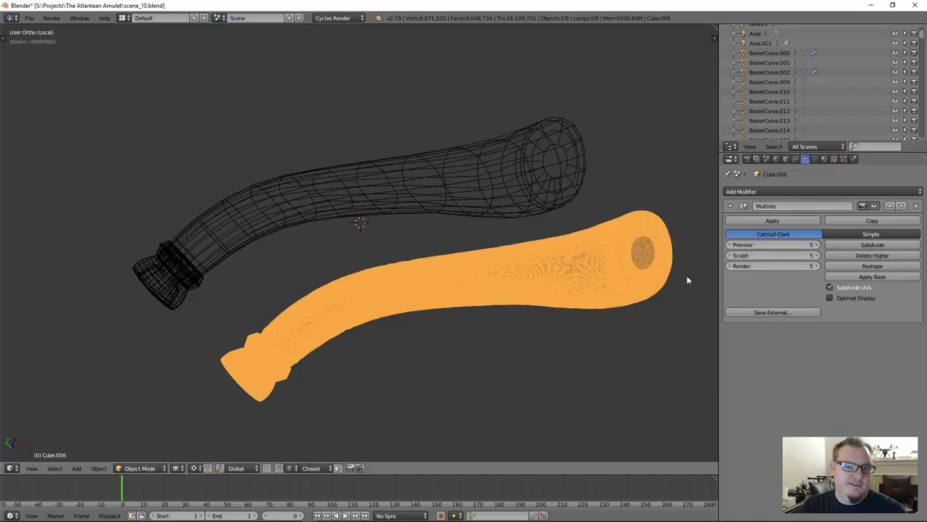
pyautogui.press('z')
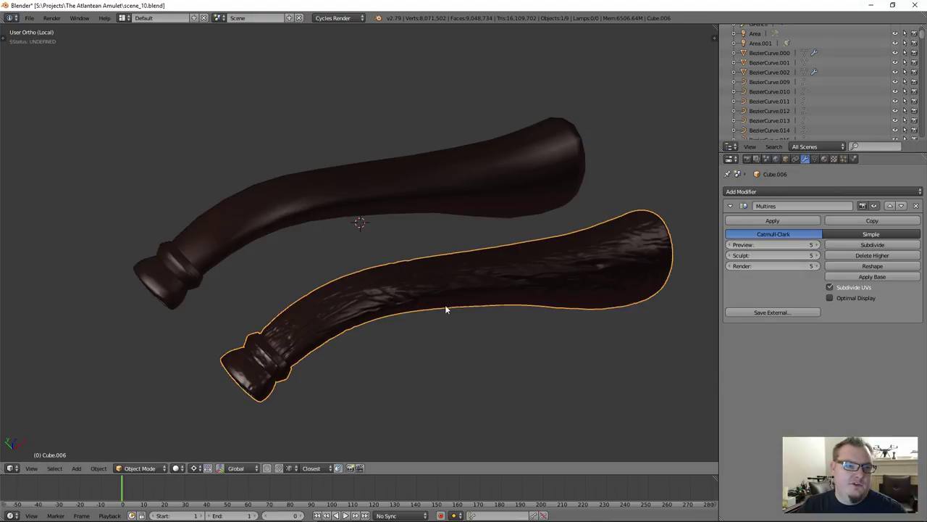
pyautogui.rightClick(446, 184)
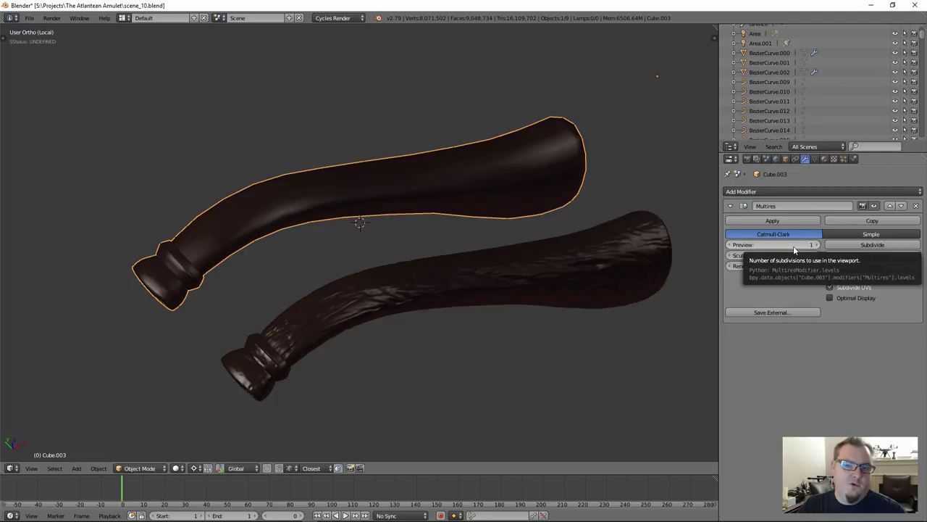
# Step: Keep Cube.003's preview level at 1, delete the higher sculpt levels, and inspect the base mesh
pyautogui.click(729, 245)
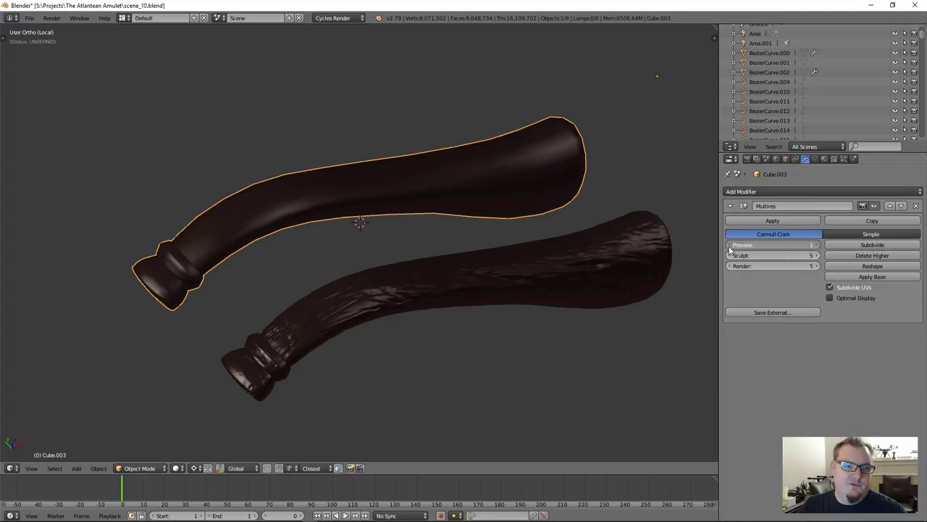
pyautogui.click(817, 246)
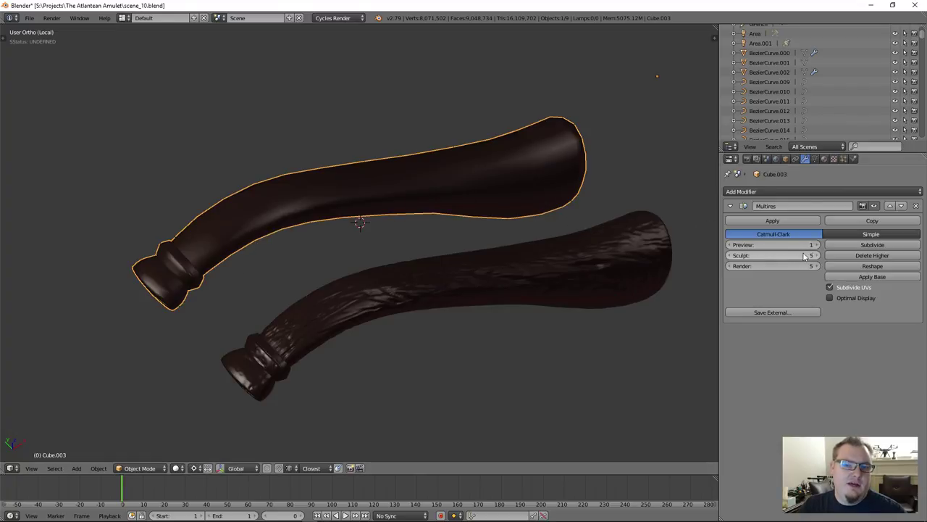
pyautogui.click(862, 259)
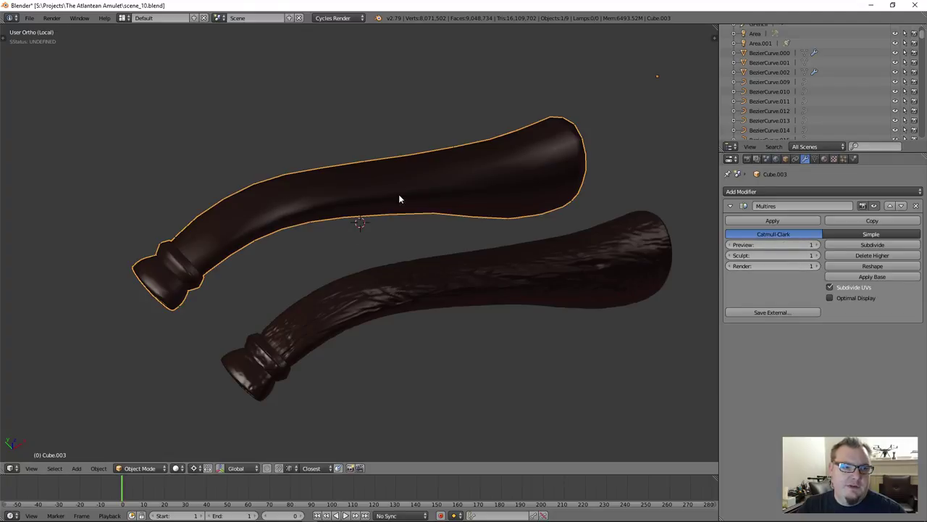
pyautogui.press('Tab')
pyautogui.moveTo(461, 197); pyautogui.dragTo(384, 210, button='middle')
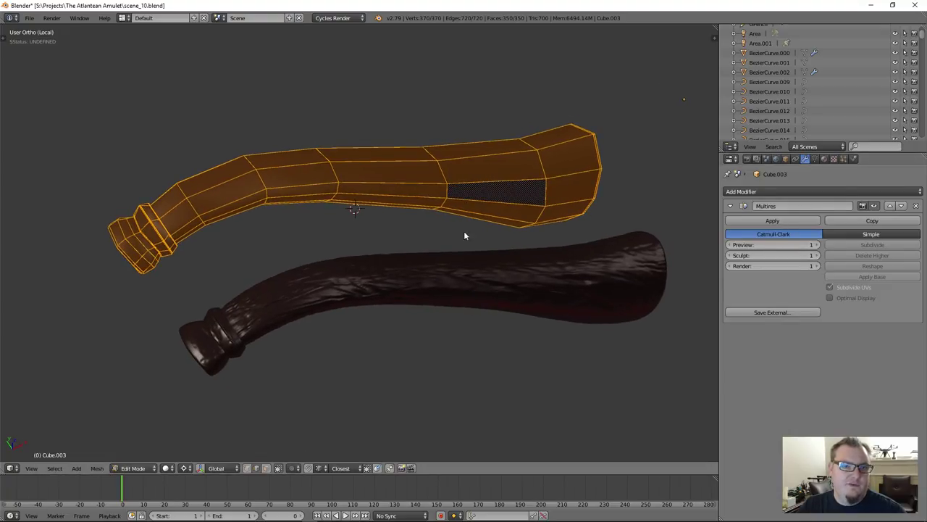
pyautogui.press('Tab')
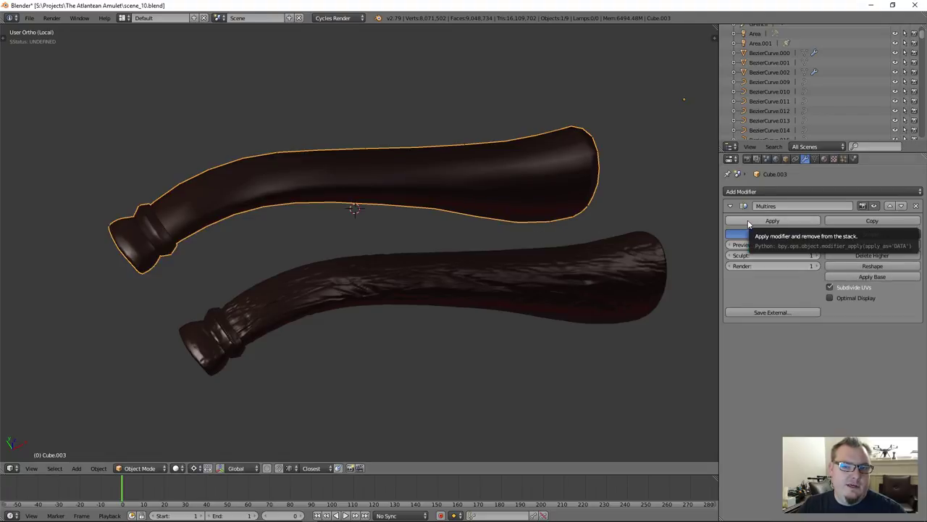
# Step: Apply the Multires into Cube.003's mesh, check the subdivided result, and add a fresh one-level Multires
pyautogui.click(749, 224)
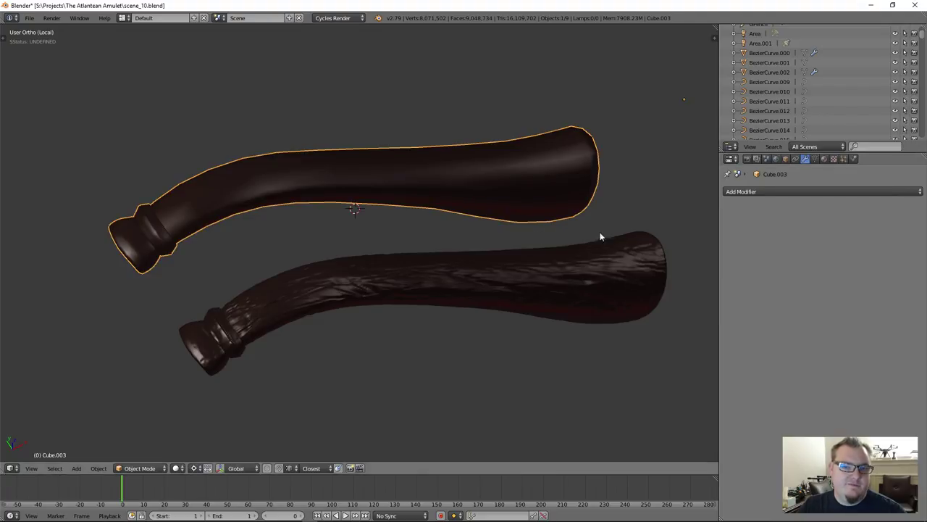
pyautogui.press('Tab')
pyautogui.scroll(3, 212, 190)
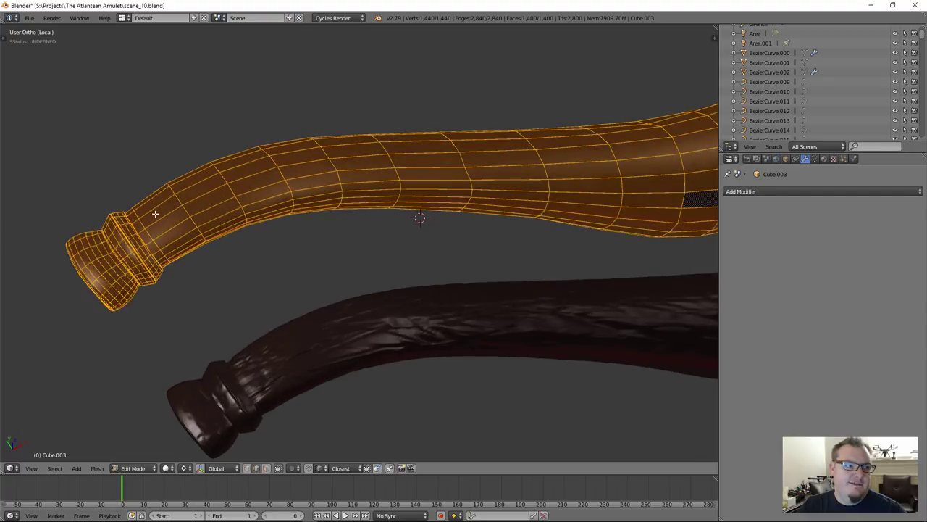
pyautogui.moveTo(212, 214)
pyautogui.mouseDown(button='middle')
pyautogui.moveTo(244, 196)
pyautogui.moveTo(224, 201)
pyautogui.mouseUp(button='middle')
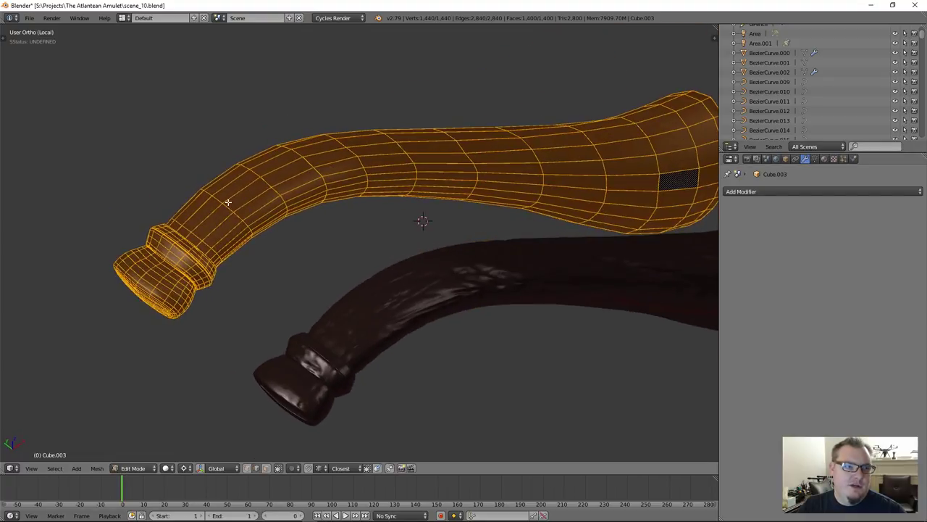
pyautogui.press('Tab')
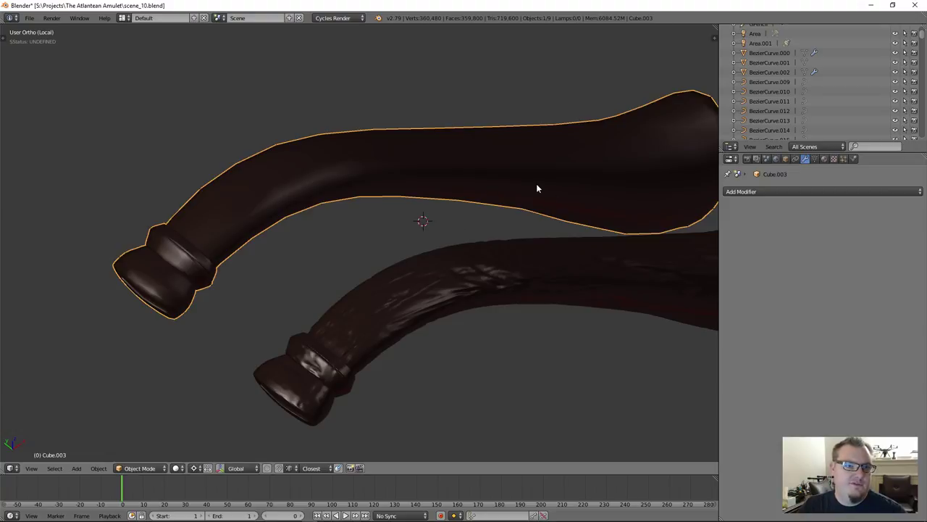
pyautogui.hotkey('ctrl', 'z')
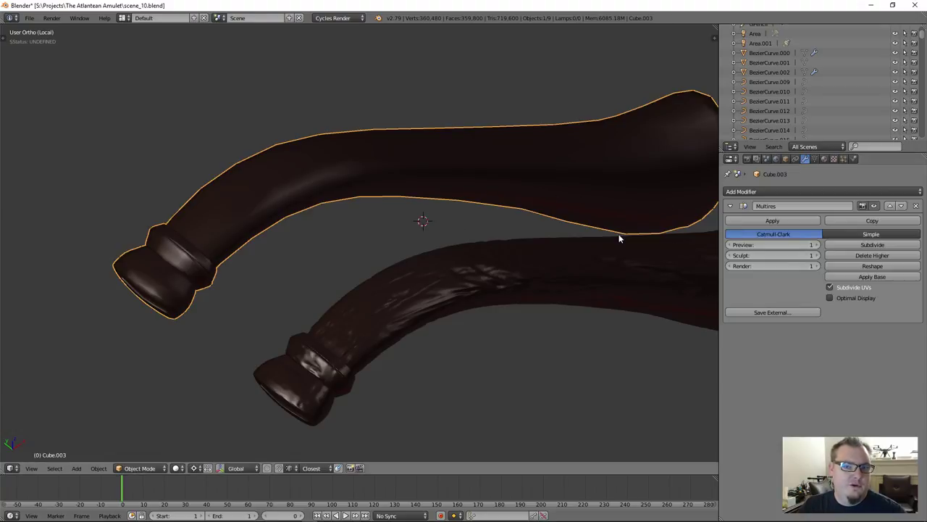
pyautogui.scroll(-4, 619, 236)
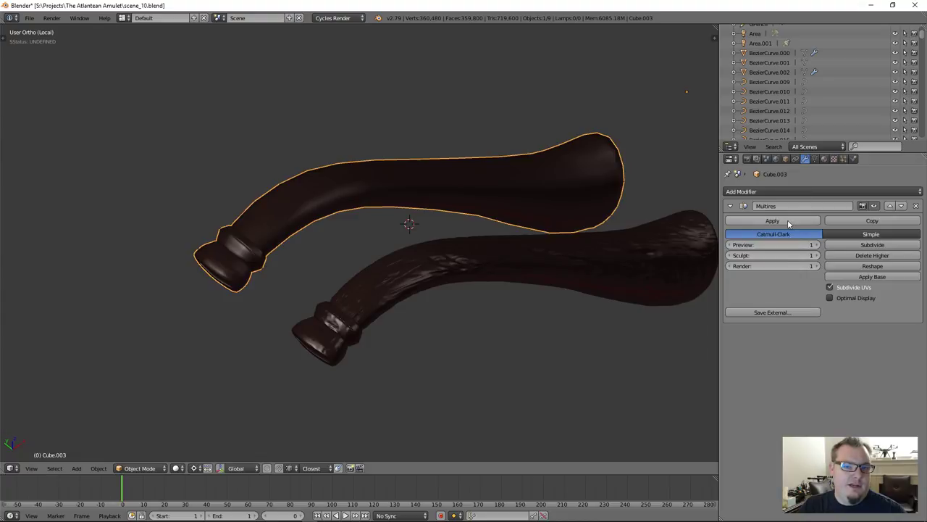
# Step: Apply Cube.006's level-5 sculpt into a dense mesh of about 359,040 vertices and inspect it
pyautogui.rightClick(478, 271)
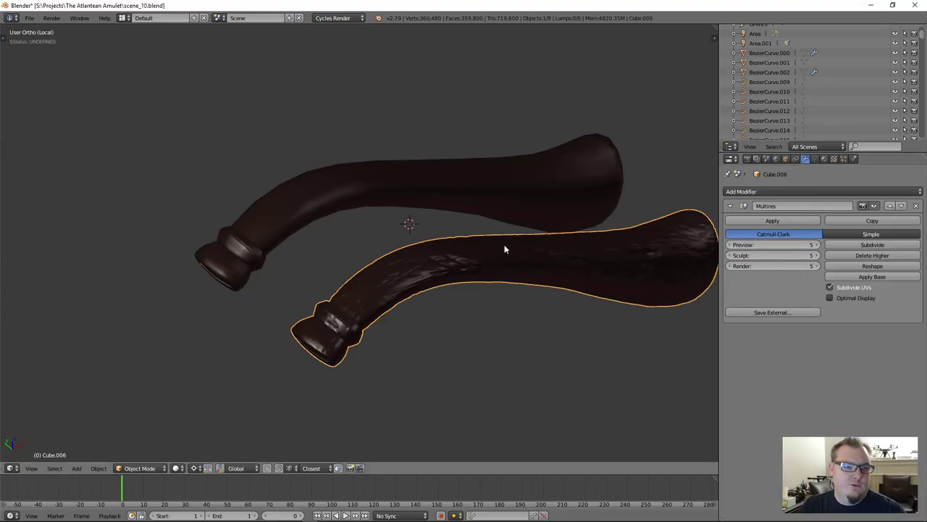
pyautogui.click(881, 276)
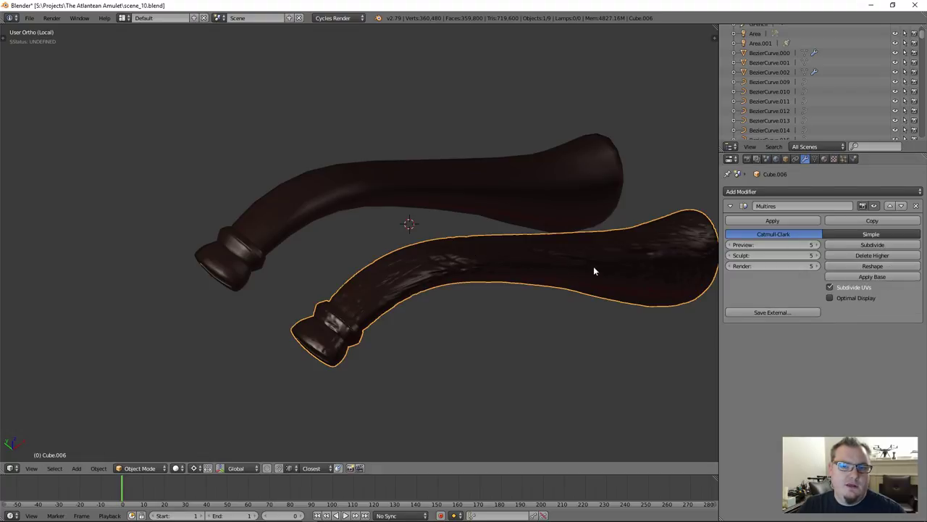
pyautogui.press('Tab')
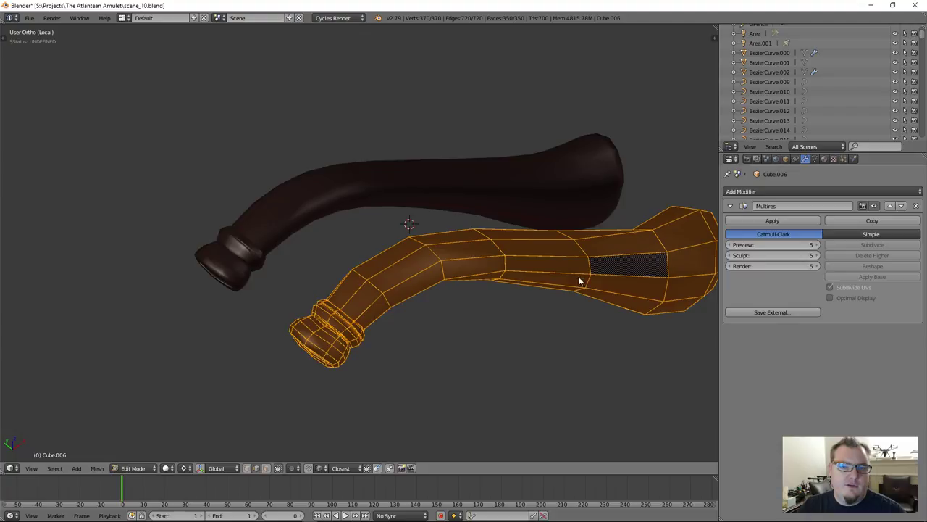
pyautogui.press('Tab')
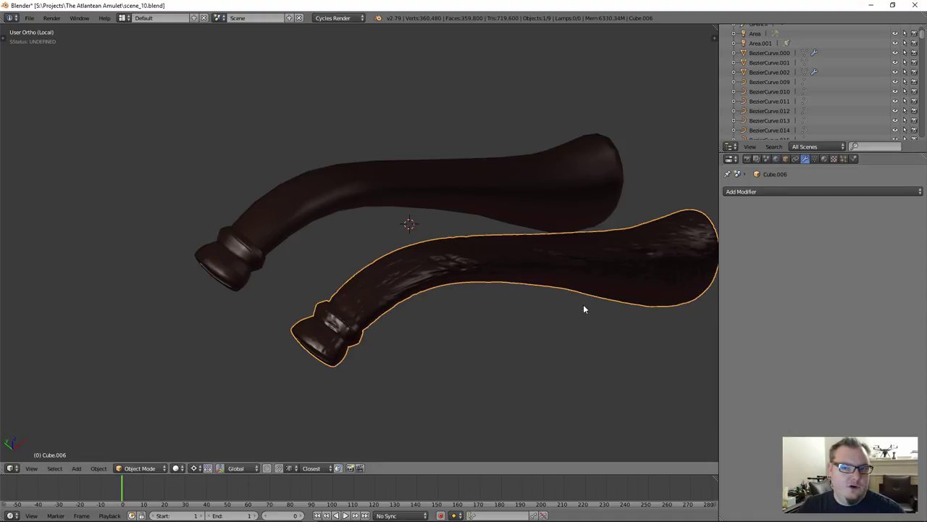
pyautogui.press('Tab')
pyautogui.scroll(6, 393, 317)
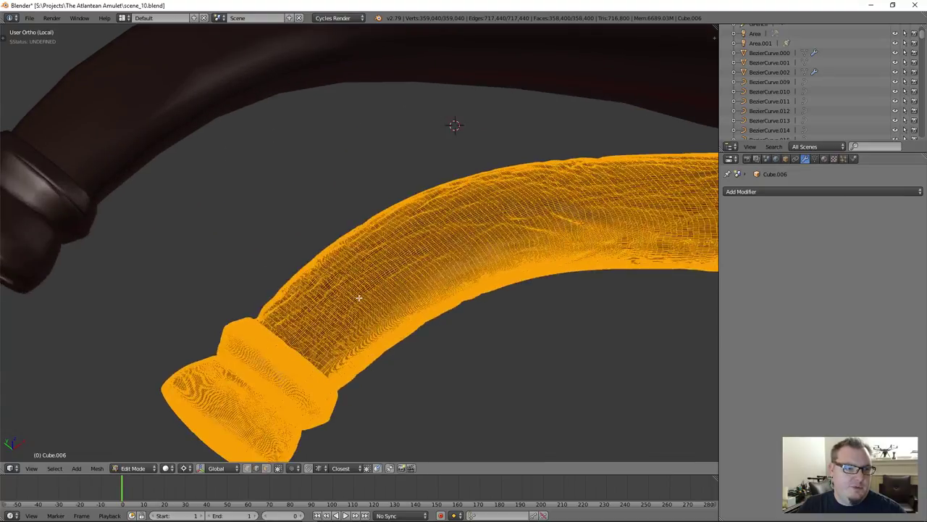
pyautogui.scroll(5, 358, 297)
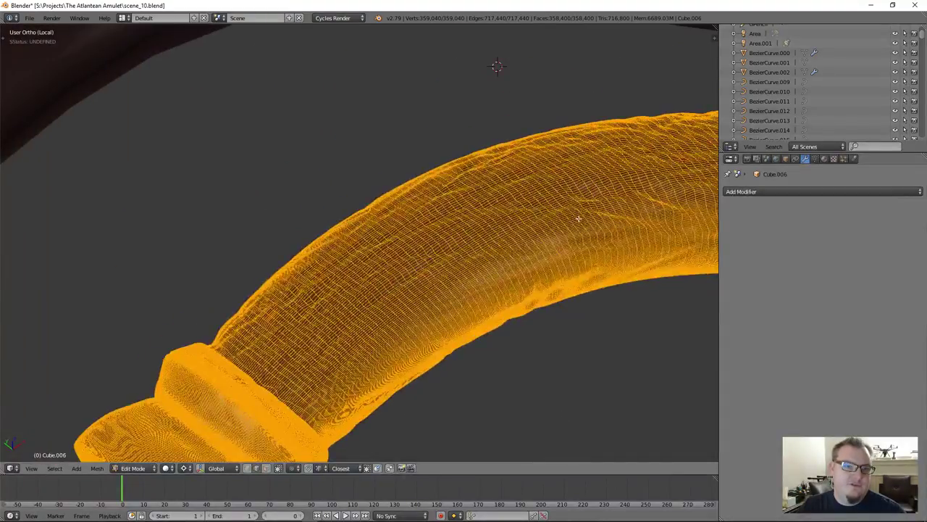
pyautogui.moveTo(576, 253); pyautogui.dragTo(383, 188, button='middle')
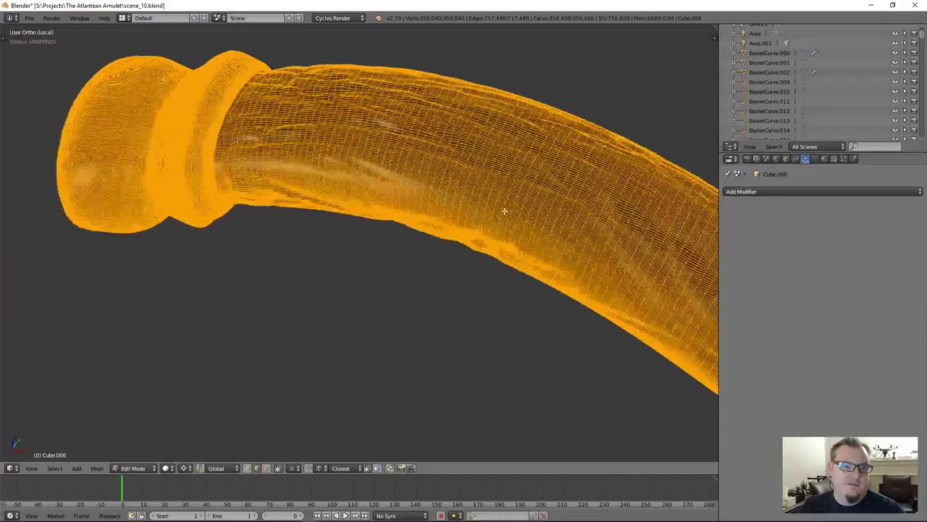
pyautogui.scroll(-5, 383, 188)
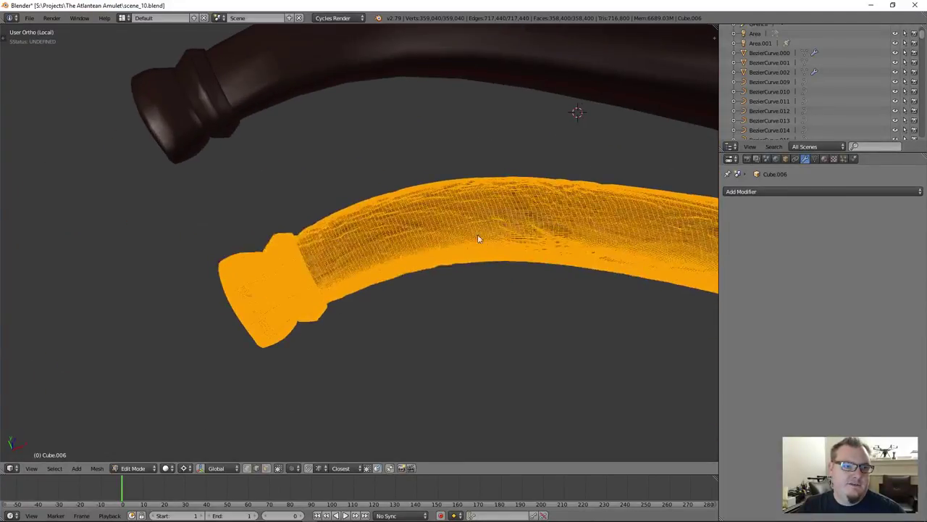
pyautogui.press('Tab')
# Step: Set the sculpted stem's origin to its geometry
pyautogui.press('n')
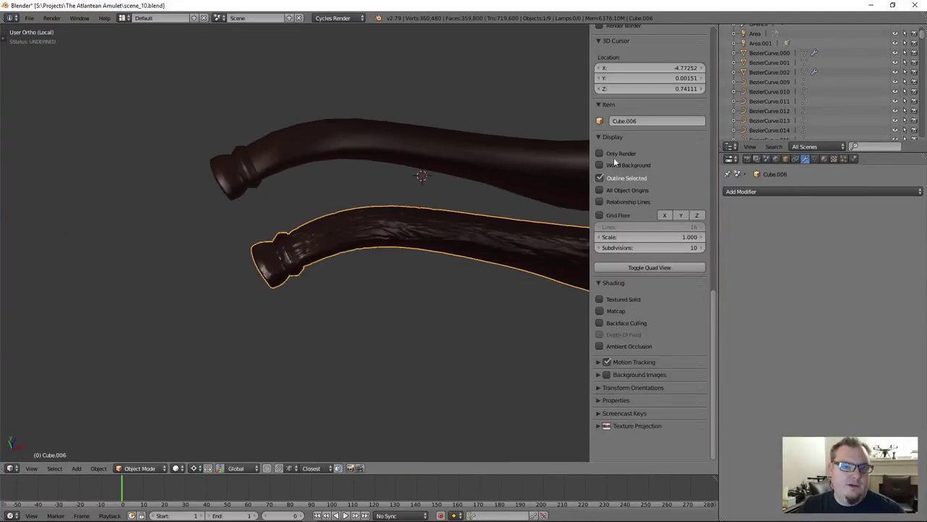
pyautogui.scroll(2, 614, 158)
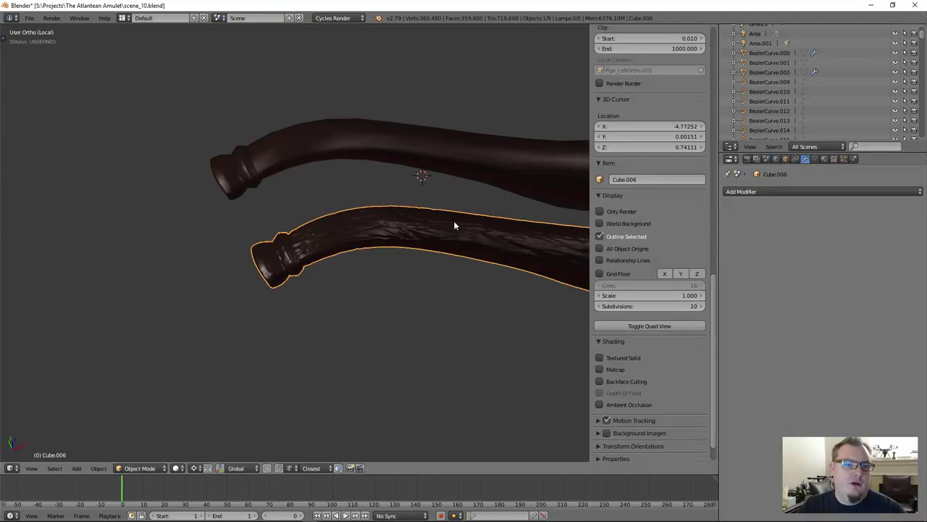
pyautogui.scroll(-3, 454, 225)
pyautogui.hotkey('shift', 'ctrl', 'alt', 'c')
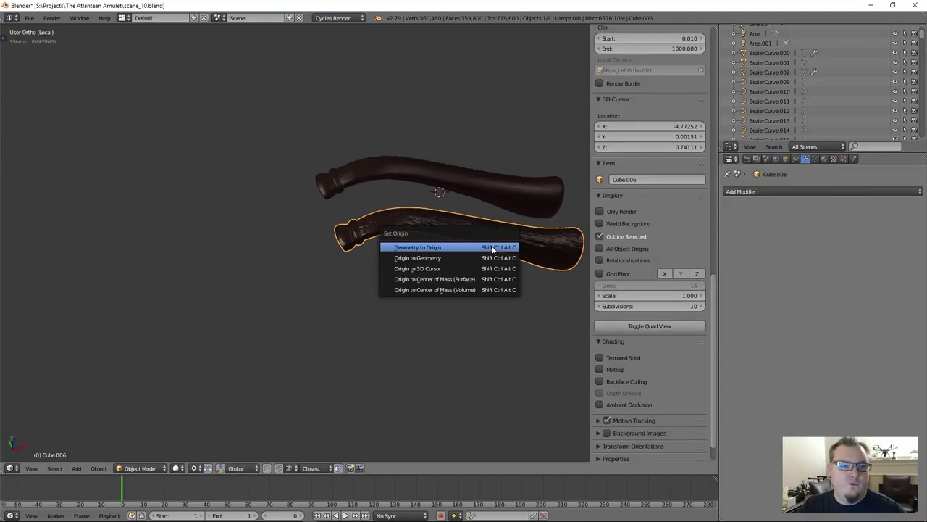
pyautogui.click(449, 259)
# Step: Rename Cube.006 to pipe_stem_hi
pyautogui.moveTo(472, 244); pyautogui.dragTo(539, 232, button='middle')
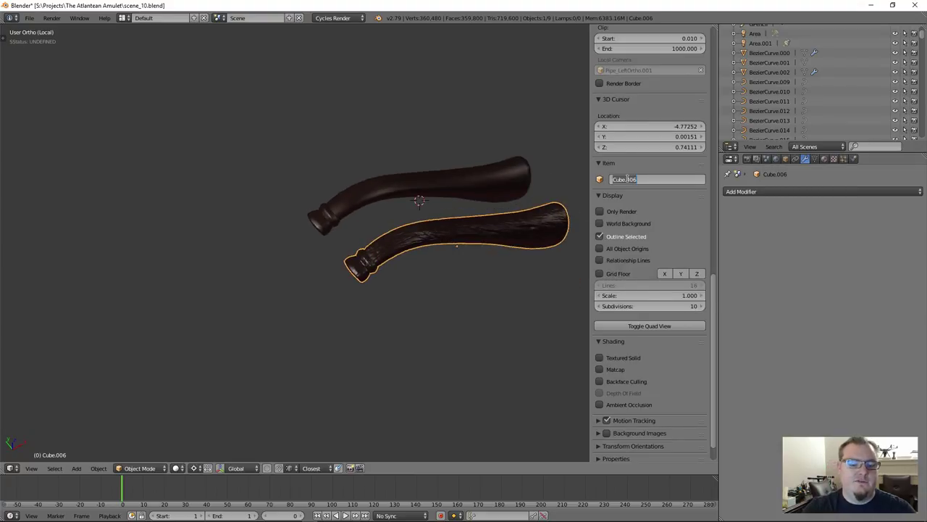
pyautogui.write('pipe_l')
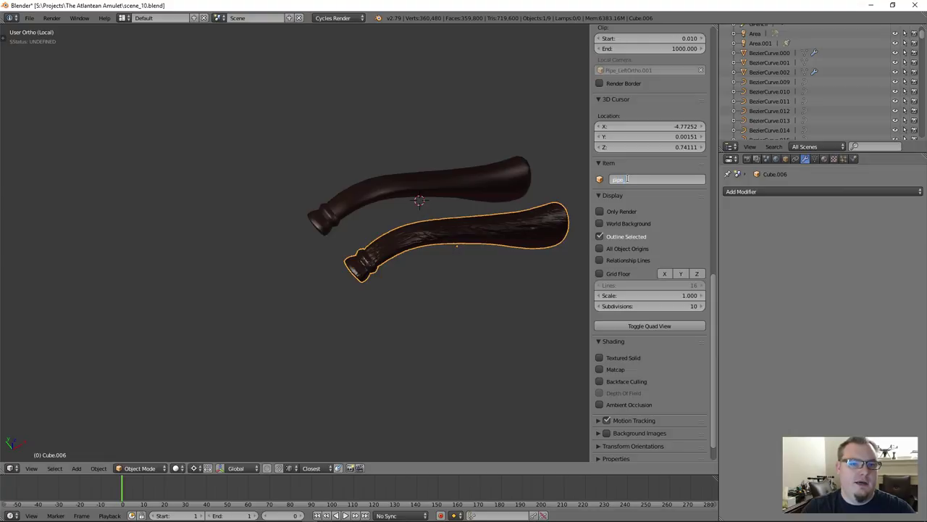
pyautogui.write('tem_hi')
pyautogui.press('Return')
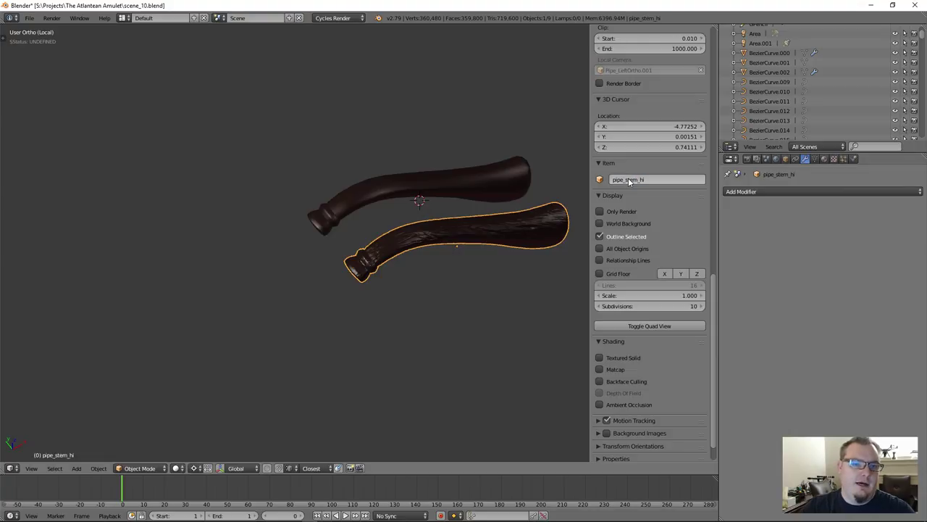
# Step: Select the upper smooth stem and set its origin to its geometry
pyautogui.rightClick(487, 179)
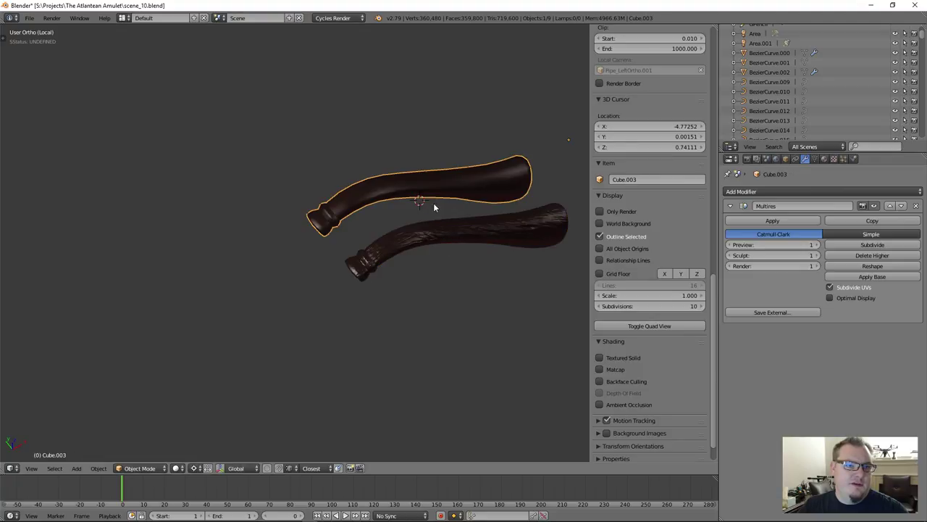
pyautogui.hotkey('ctrl', 'alt', 'shift', 'c')
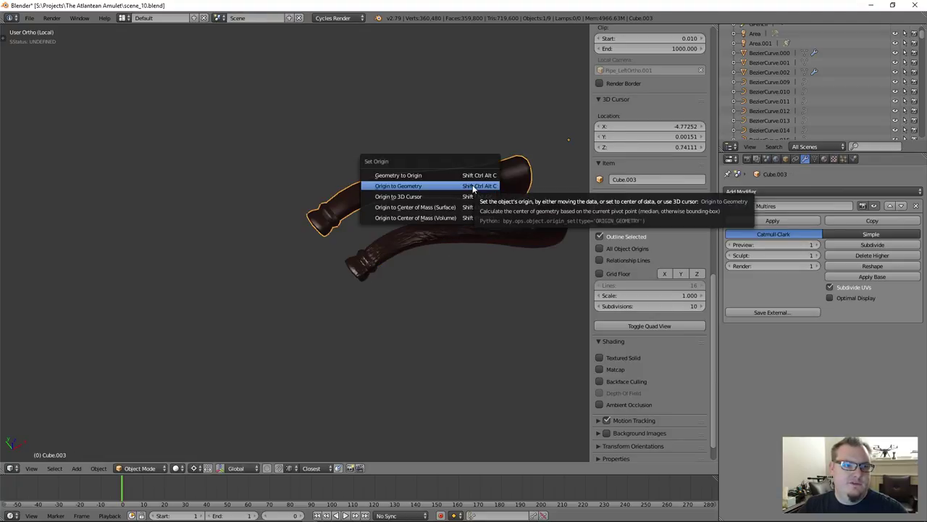
pyautogui.click(441, 199)
pyautogui.moveTo(513, 202); pyautogui.dragTo(508, 201, button='middle')
# Step: Rename Cube.003 to pipe_stem_lo and enlarge the object list
pyautogui.doubleClick(642, 180)
pyautogui.write('pipe')
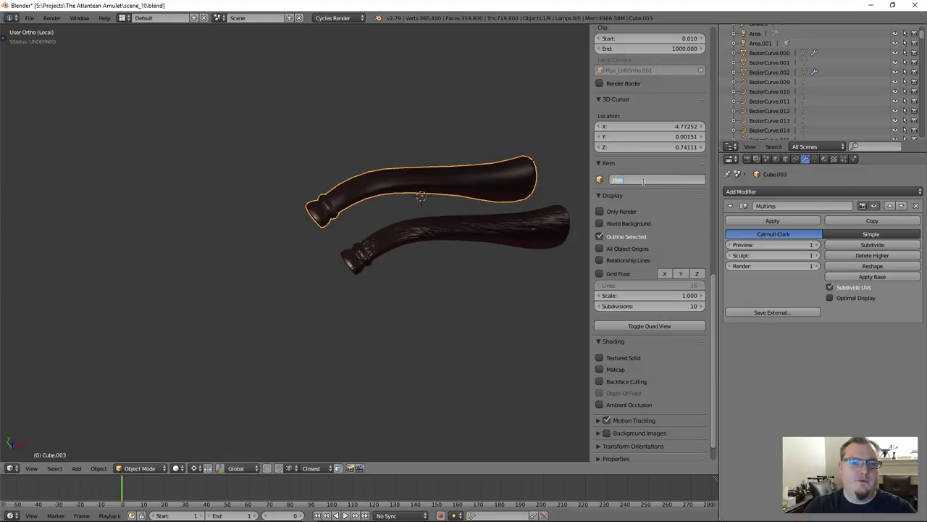
pyautogui.write('_stem_lo')
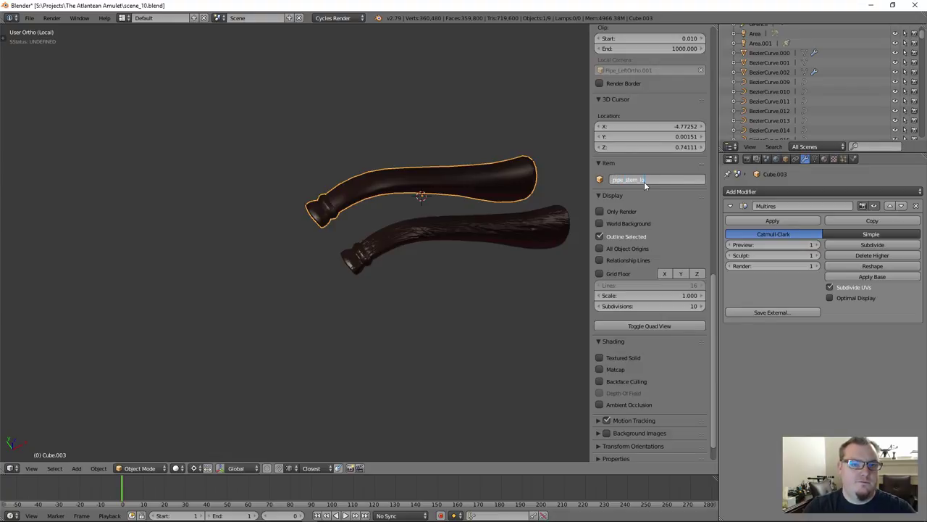
pyautogui.press('Return')
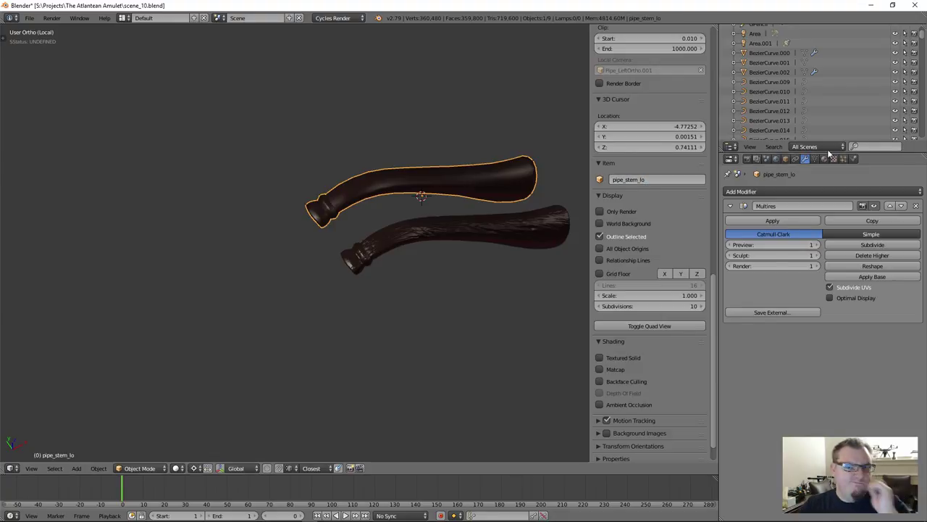
pyautogui.moveTo(834, 148); pyautogui.dragTo(832, 220)
# Step: Alternate selection between the two stems and locate pipe_stem_lo in the object list
pyautogui.scroll(-2, 827, 143)
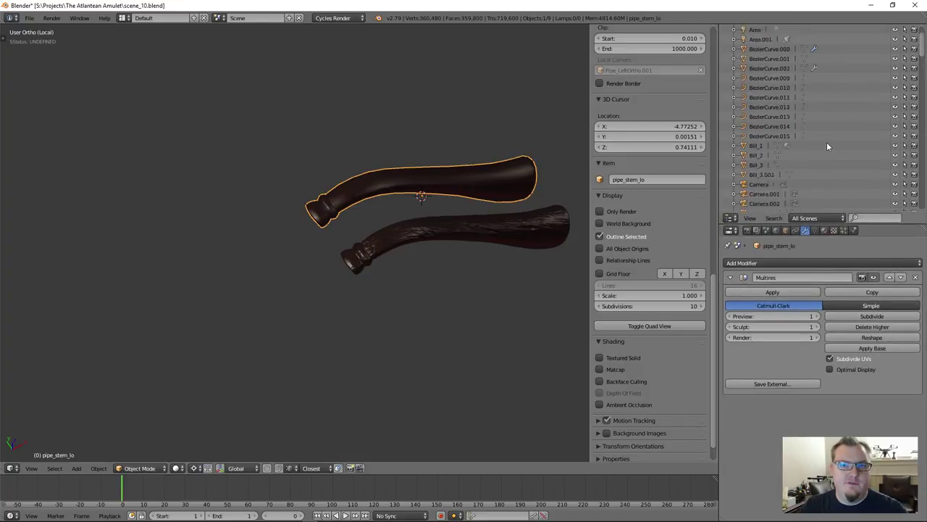
pyautogui.scroll(-2, 801, 145)
pyautogui.rightClick(424, 229)
pyautogui.rightClick(399, 187)
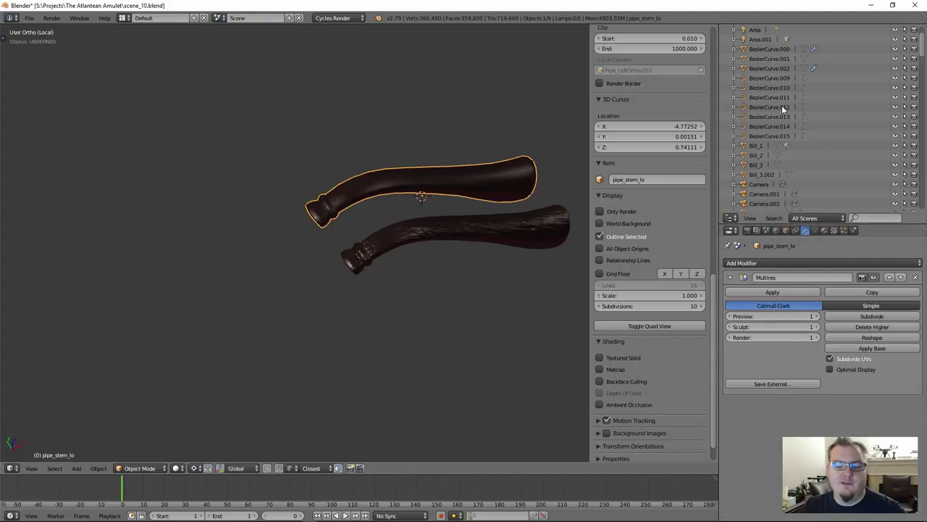
pyautogui.press('KP_Decimal')
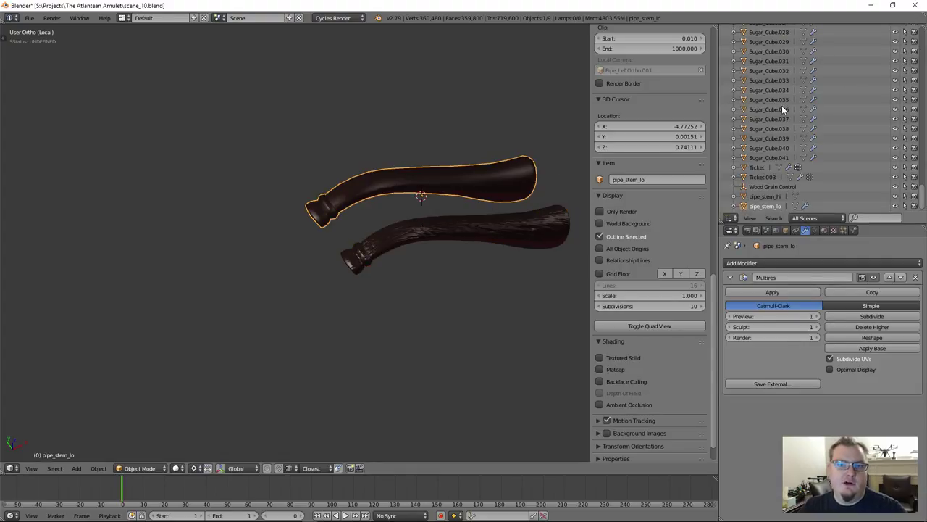
pyautogui.moveTo(469, 204); pyautogui.dragTo(456, 220, button='middle')
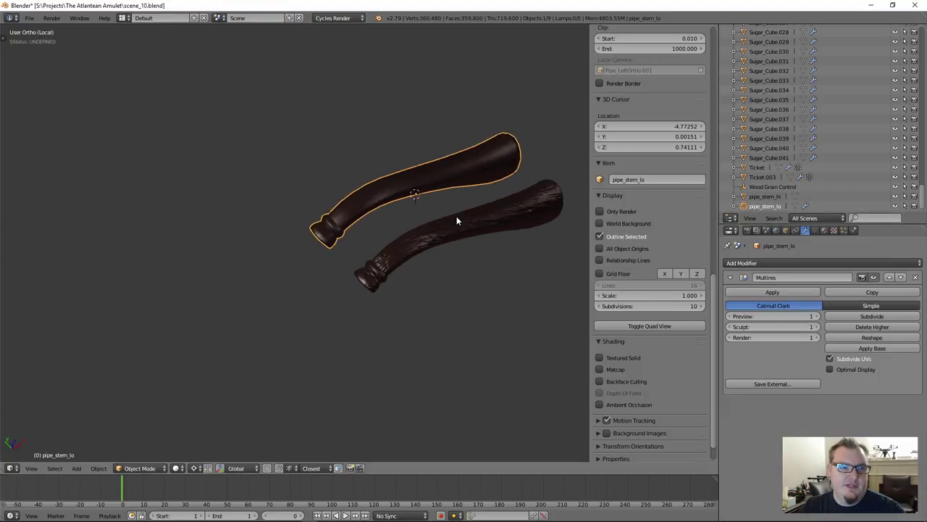
pyautogui.rightClick(419, 246)
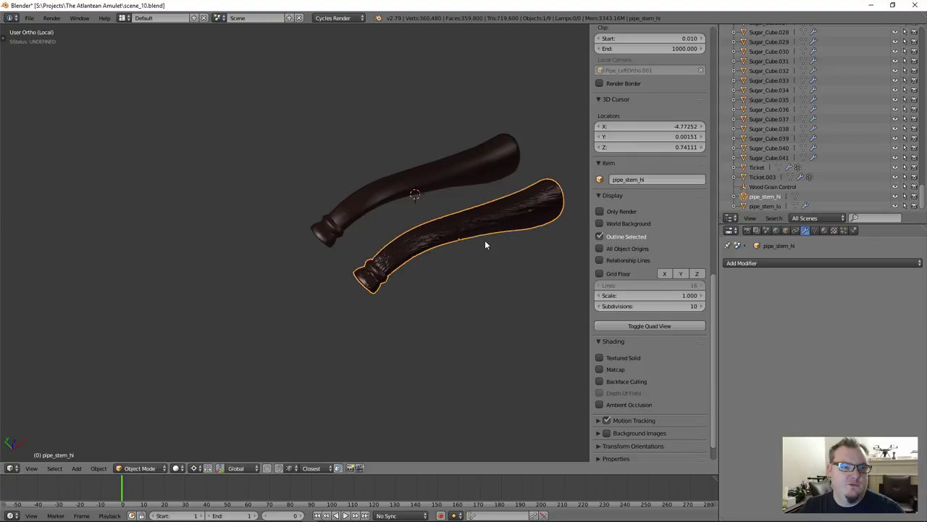
pyautogui.rightClick(384, 192)
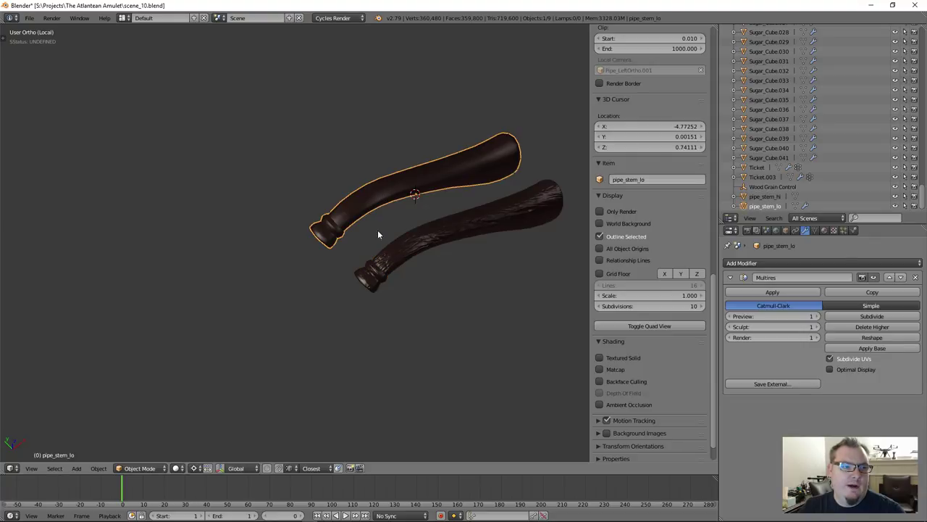
pyautogui.scroll(3, 382, 192)
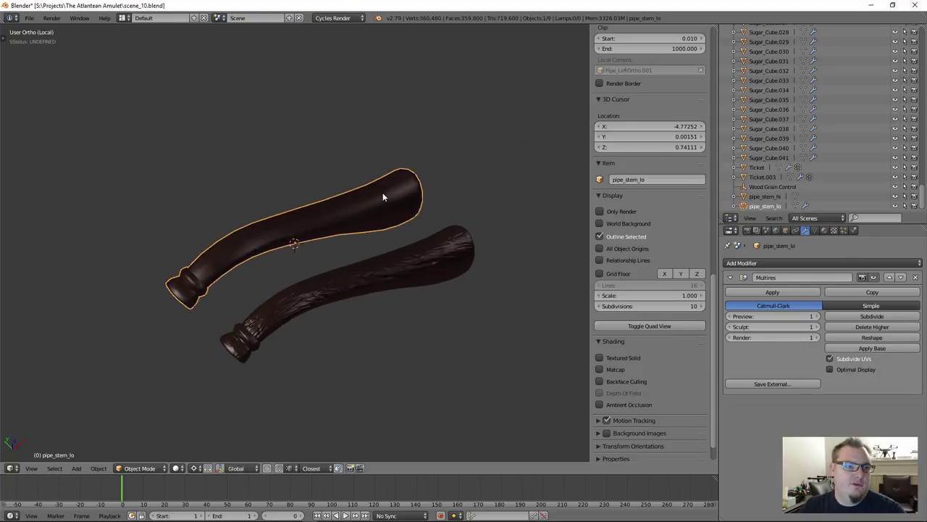
pyautogui.scroll(3, 300, 270)
pyautogui.scroll(-3, 300, 270)
pyautogui.moveTo(300, 270); pyautogui.dragTo(350, 287, button='middle')
# Step: Check pipe_stem_hi and pipe_stem_lo by selecting each in the viewport and object list
pyautogui.rightClick(349, 287)
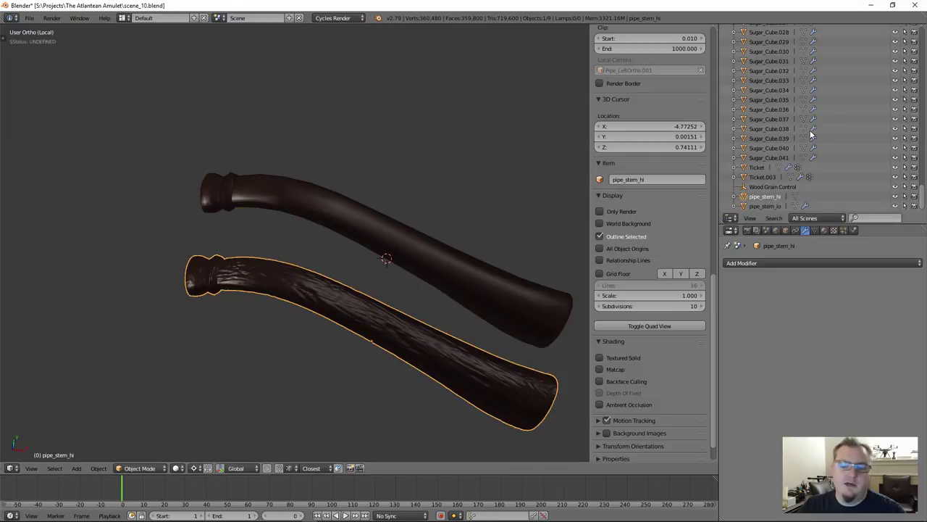
pyautogui.rightClick(812, 134)
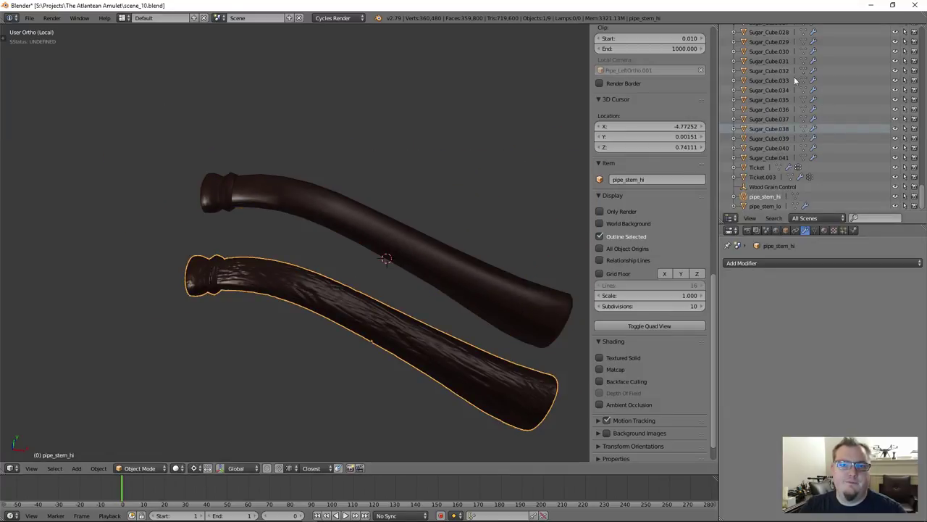
pyautogui.rightClick(417, 254)
pyautogui.scroll(5, 775, 109)
pyautogui.scroll(-5, 769, 109)
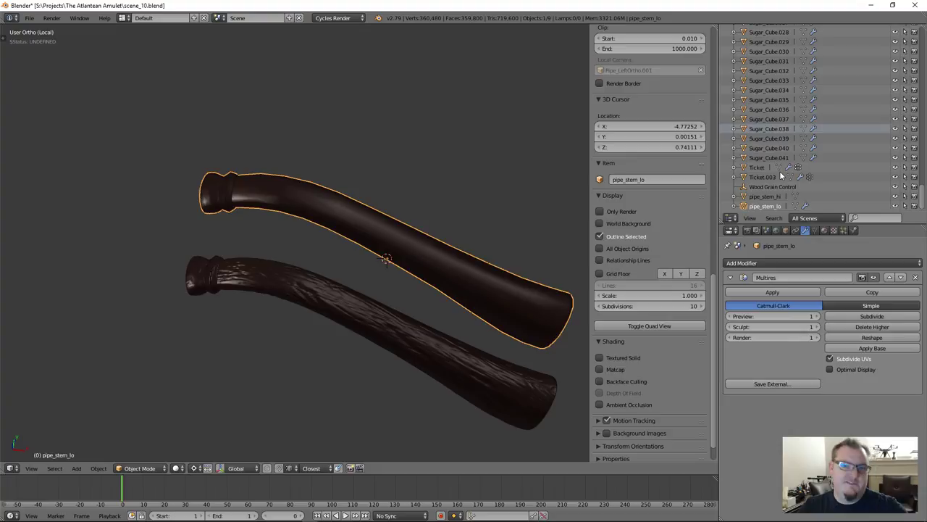
pyautogui.click(778, 197)
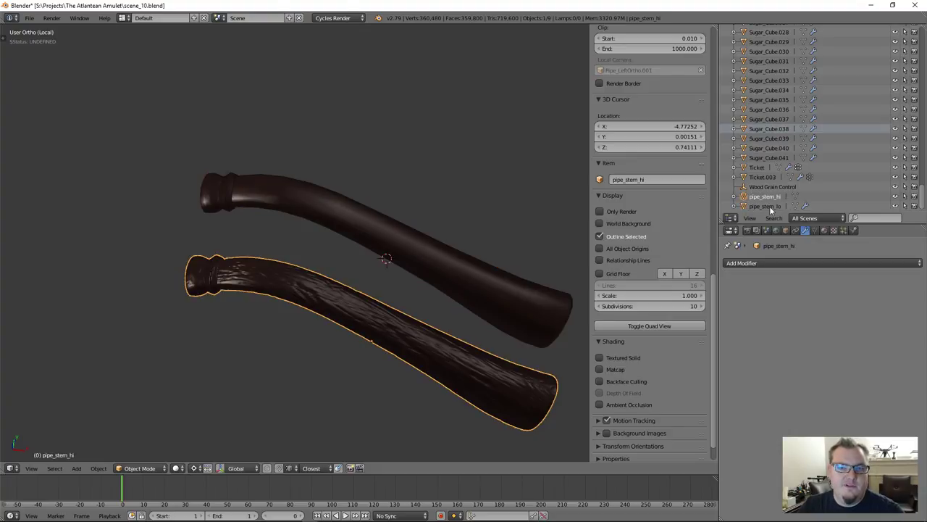
pyautogui.click(767, 207)
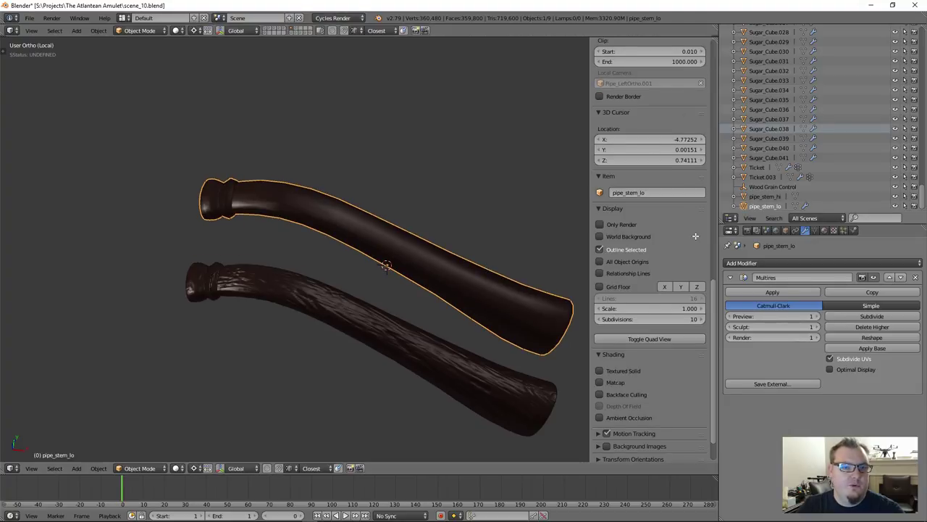
# Step: Split the 3D view into two stacked views, giving the upper one more height
pyautogui.moveTo(695, 237); pyautogui.dragTo(577, 174)
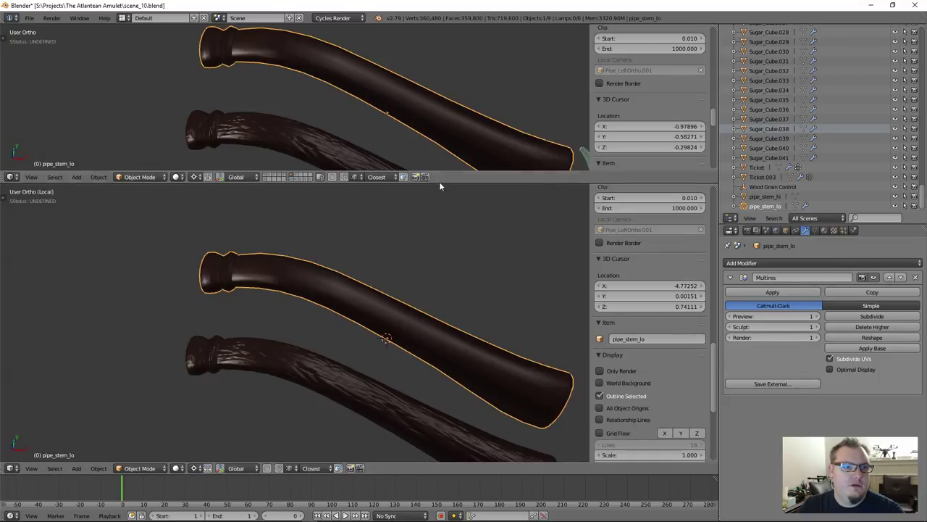
pyautogui.moveTo(448, 183); pyautogui.dragTo(435, 253)
pyautogui.scroll(-2, 384, 328)
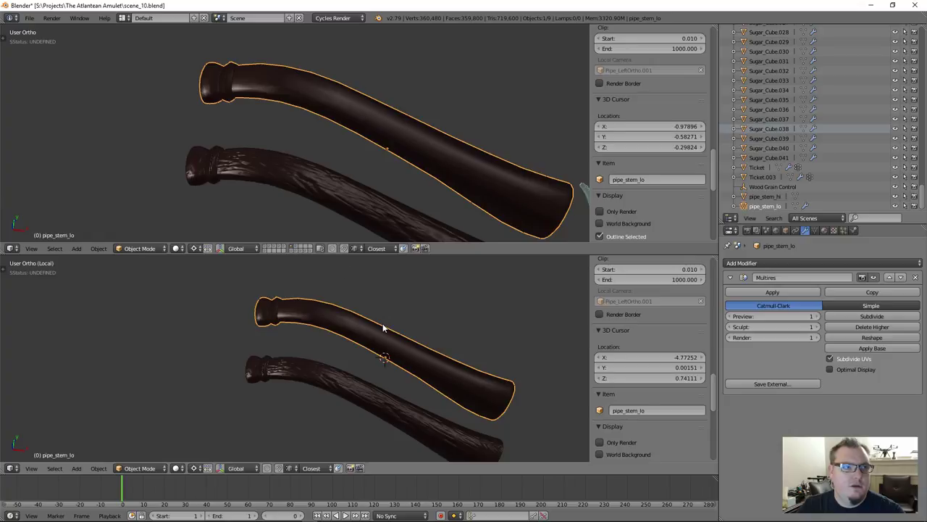
pyautogui.click(29, 18)
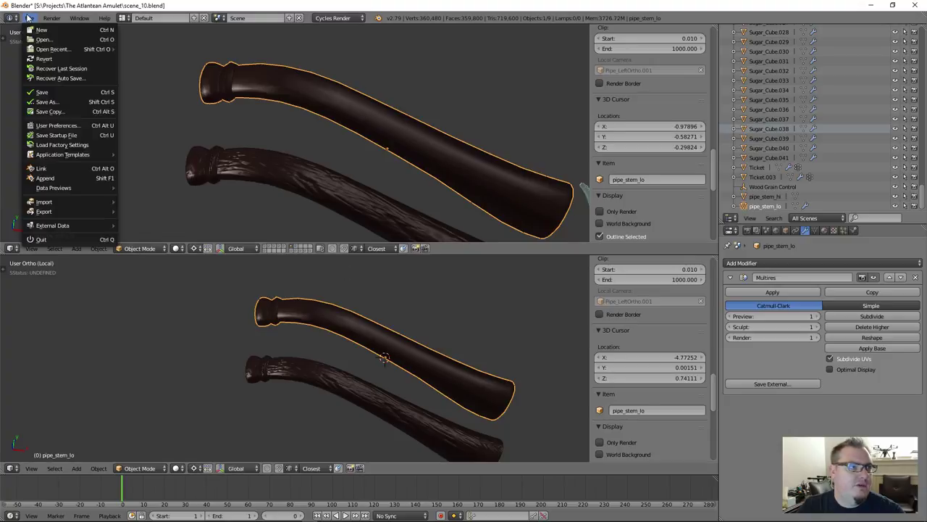
# Step: Save a copy of the project under the incremented file name scene_11.blend
pyautogui.click(56, 101)
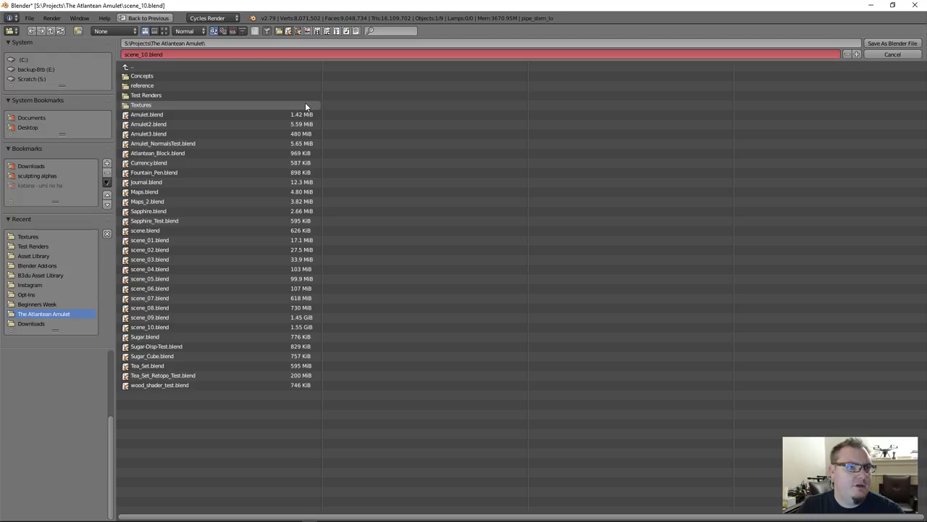
pyautogui.click(853, 54)
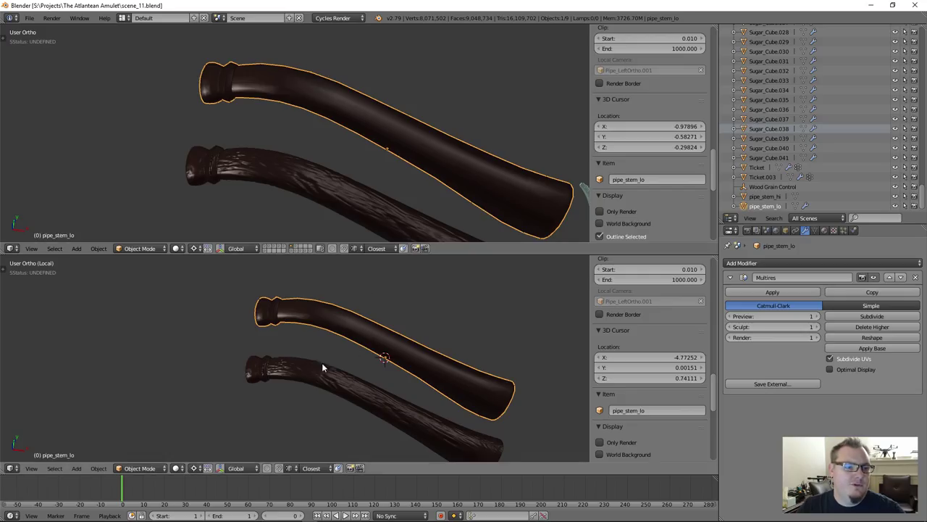
pyautogui.moveTo(382, 377); pyautogui.dragTo(316, 382, button='middle')
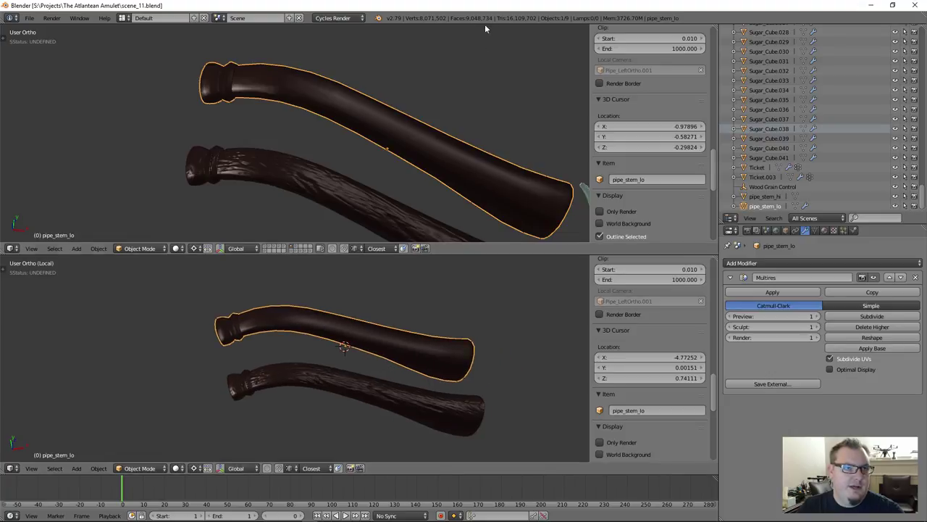
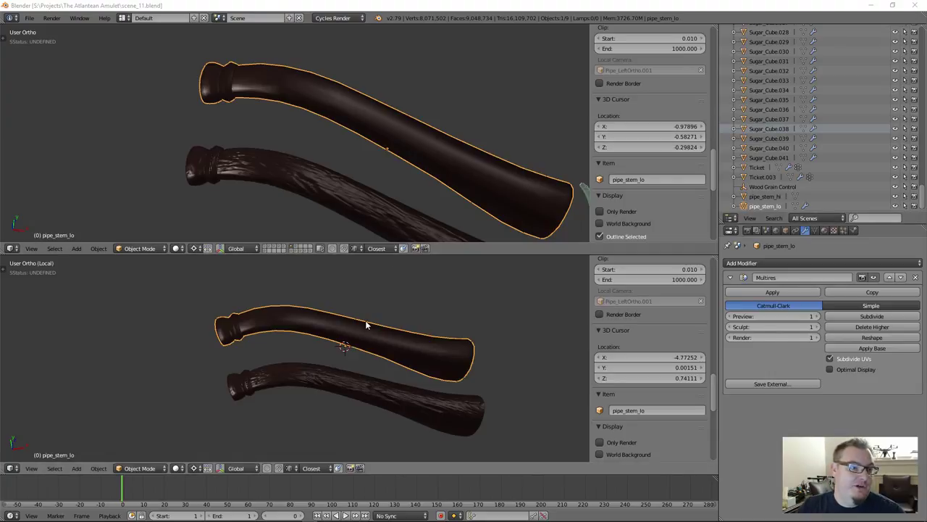
# Step: Turn the upper area into a UV/Image Editor, unlink the render image, and zoom into the empty grid
pyautogui.scroll(1, 291, 353)
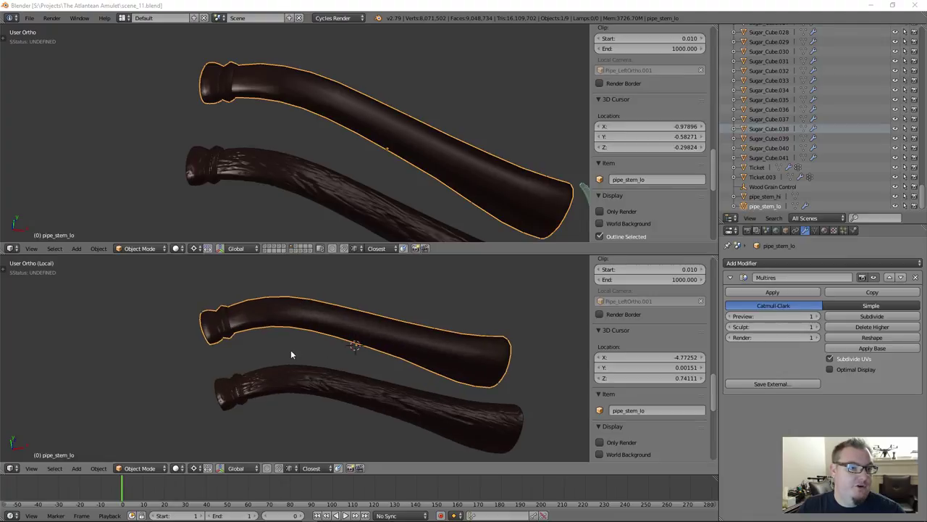
pyautogui.click(10, 247)
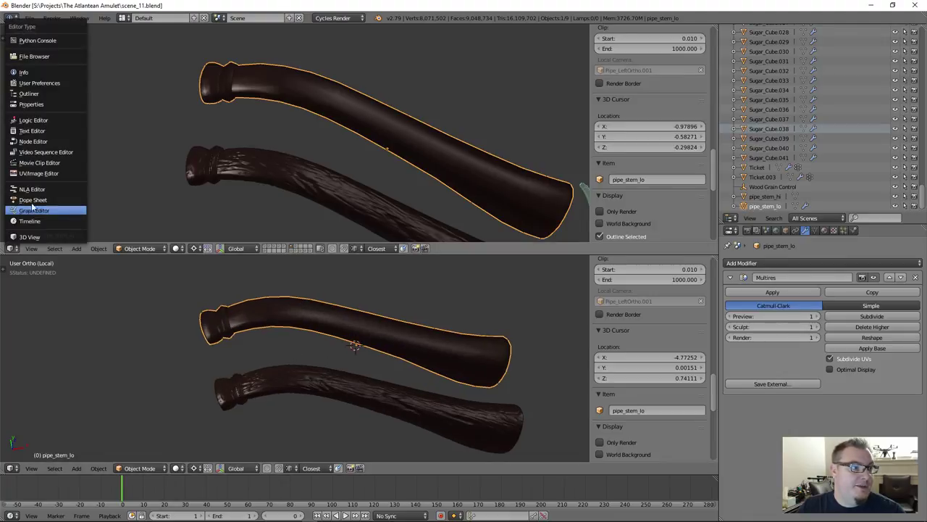
pyautogui.click(39, 174)
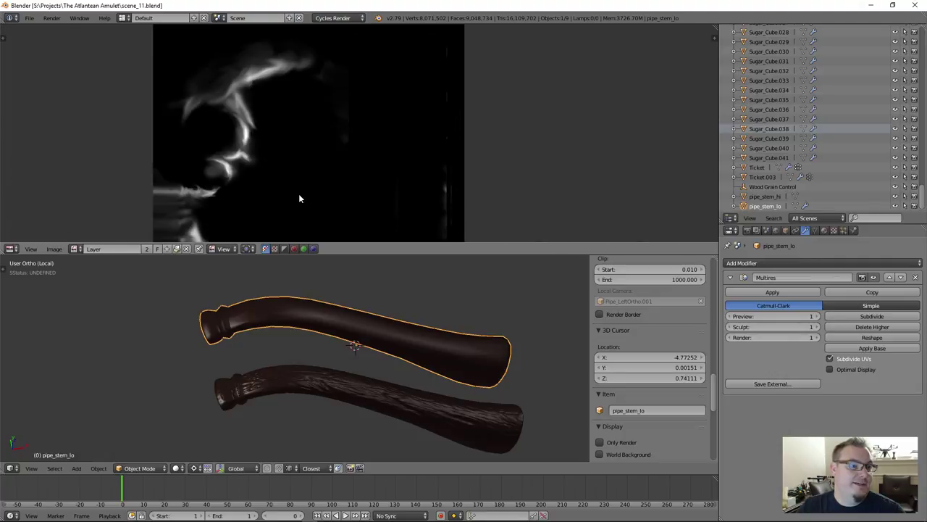
pyautogui.click(188, 249)
pyautogui.scroll(7, 313, 170)
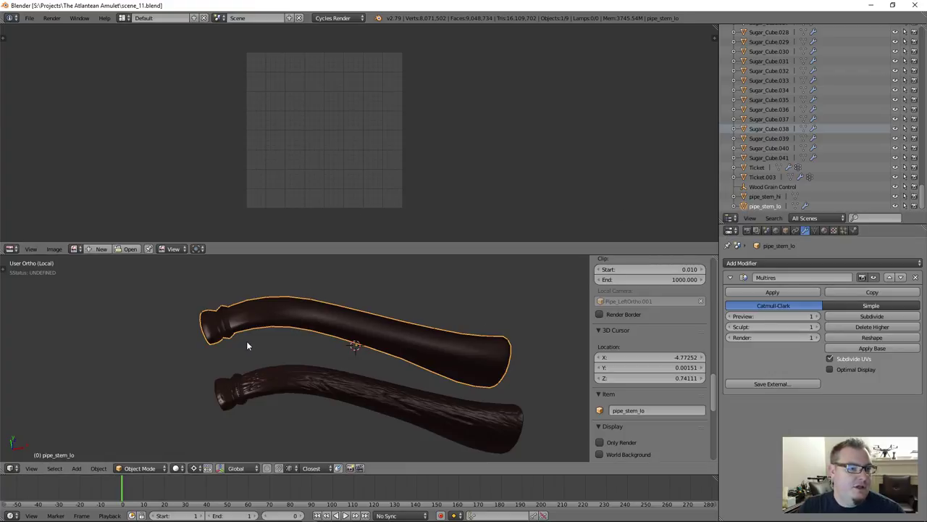
# Step: Enter Edit Mode on pipe_stem_lo and check the stem's connected parts with linked selection
pyautogui.press('Tab')
pyautogui.scroll(1, 365, 337)
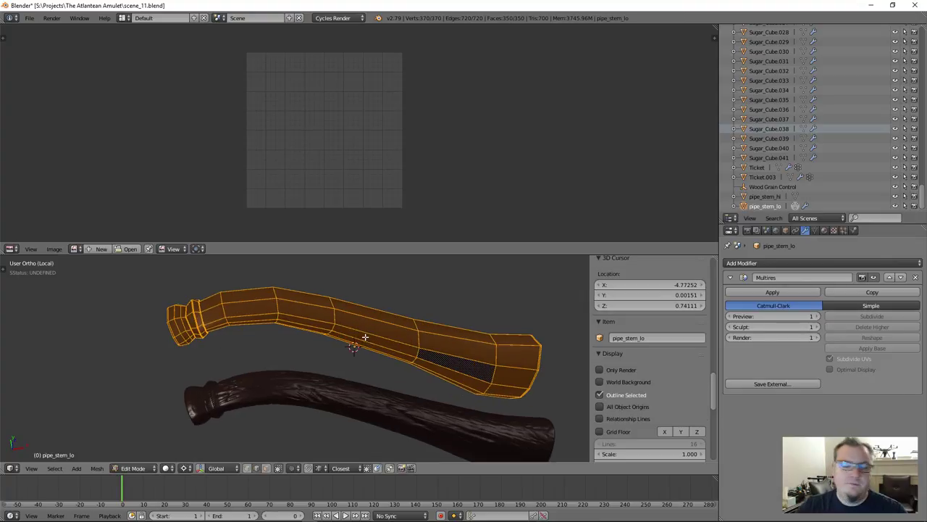
pyautogui.moveTo(365, 337); pyautogui.dragTo(394, 346, button='middle')
pyautogui.press('a')
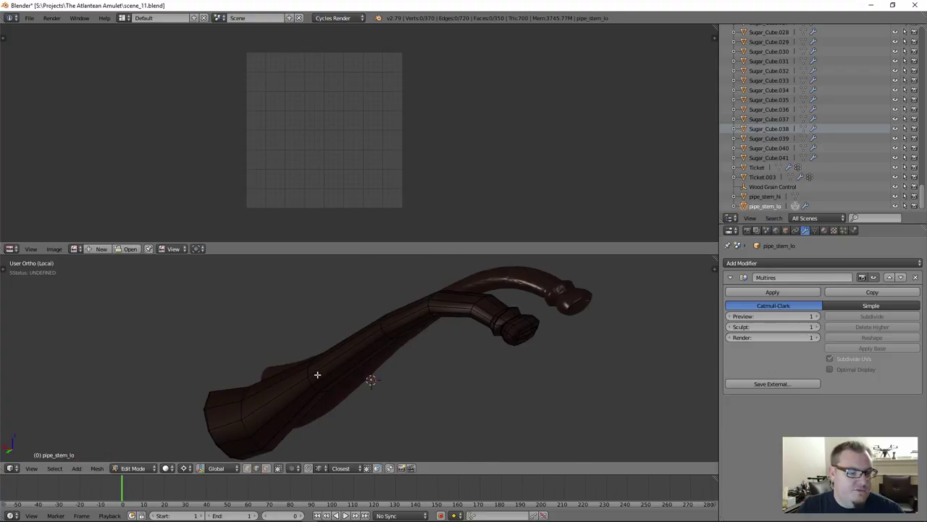
pyautogui.moveTo(317, 375); pyautogui.dragTo(360, 355, button='middle')
pyautogui.keyDown('alt'); pyautogui.rightClick(365, 379); pyautogui.keyUp('alt')
pyautogui.press('a')
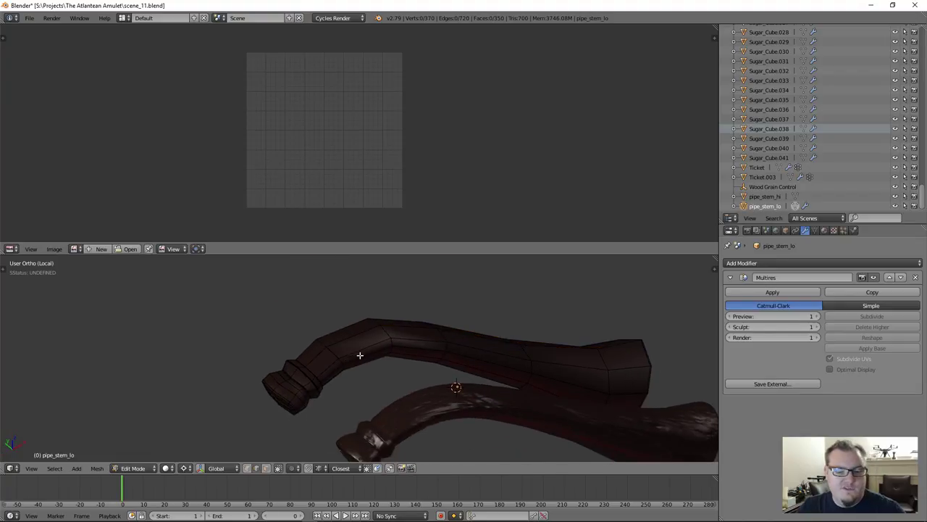
pyautogui.press('l')
pyautogui.press('g')
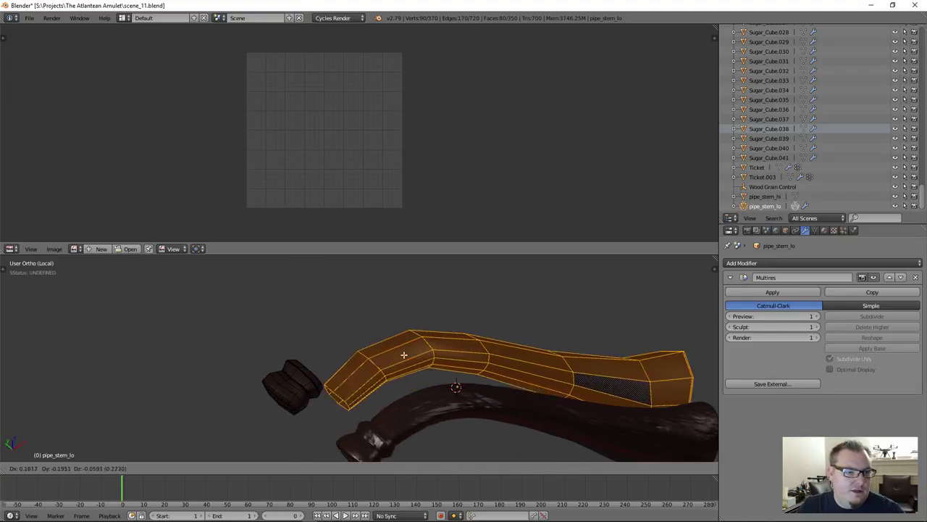
pyautogui.rightClick(408, 326)
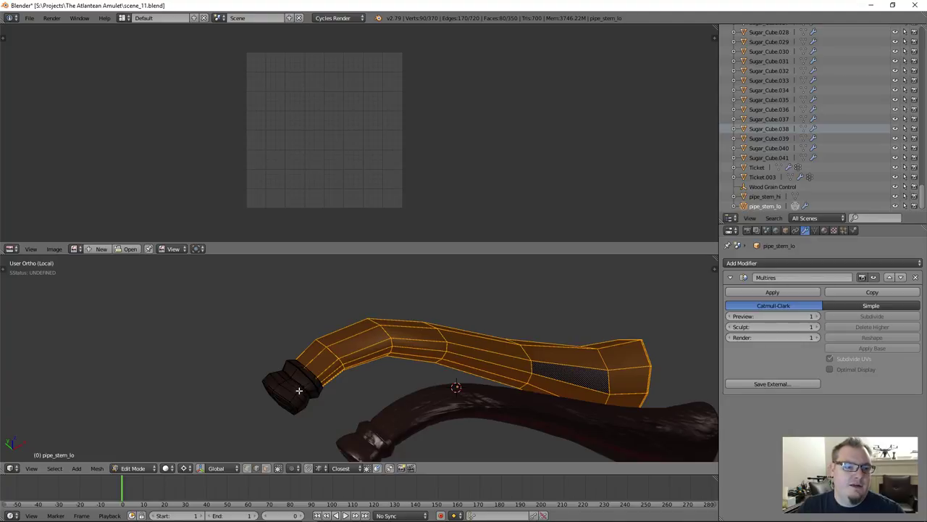
# Step: Mark an edge loop running along the stem as a seam
pyautogui.moveTo(478, 406); pyautogui.dragTo(391, 413, button='middle')
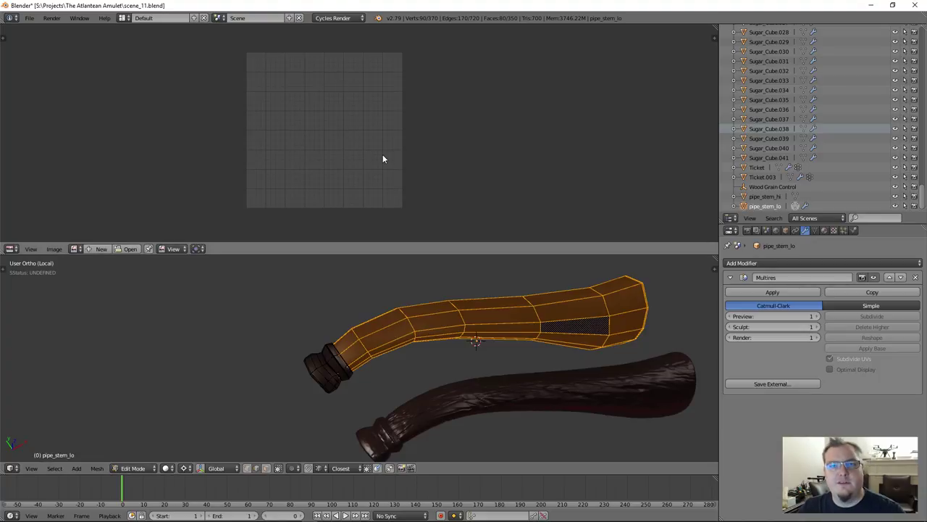
pyautogui.scroll(5, 369, 322)
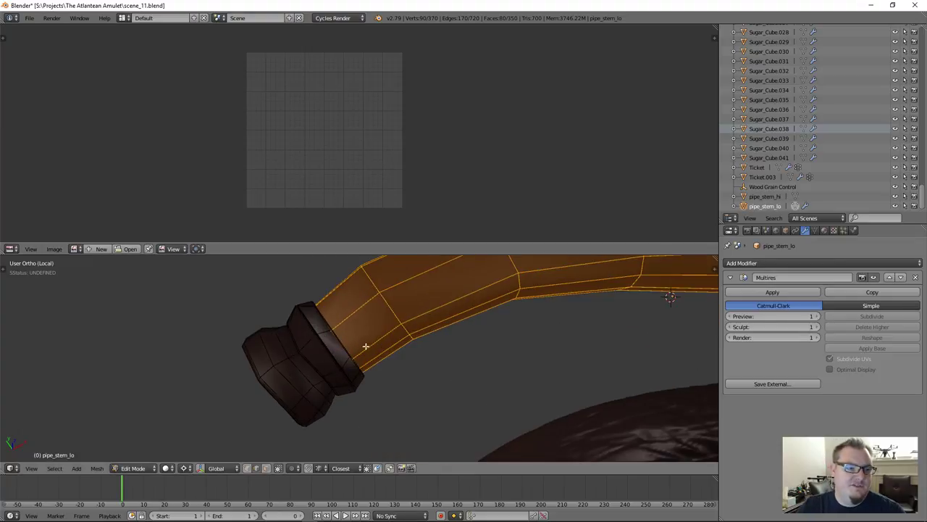
pyautogui.moveTo(369, 321); pyautogui.dragTo(334, 349, button='middle')
pyautogui.moveTo(399, 367); pyautogui.dragTo(428, 313, button='middle')
pyautogui.keyDown('alt'); pyautogui.rightClick(416, 377); pyautogui.keyUp('alt')
pyautogui.scroll(-5, 416, 377)
pyautogui.scroll(4, 429, 313)
pyautogui.moveTo(431, 355); pyautogui.dragTo(448, 374, button='middle')
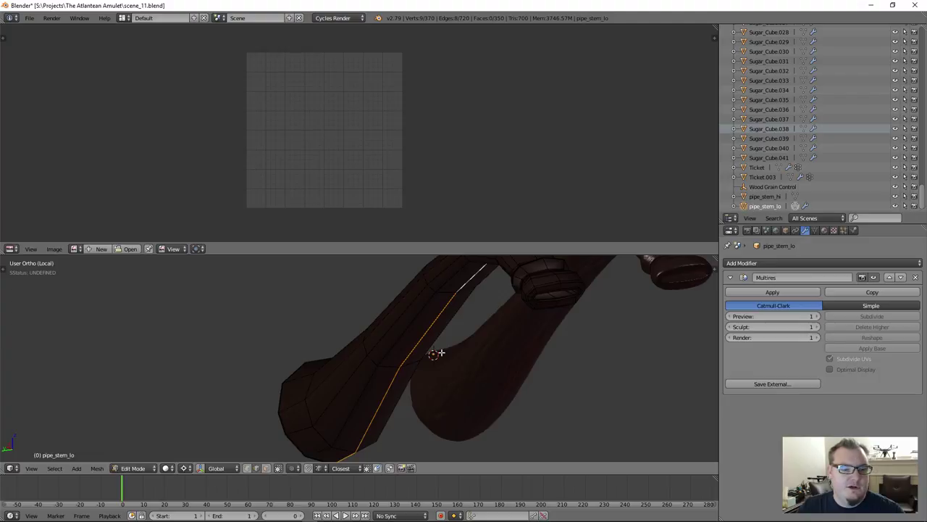
pyautogui.hotkey('ctrl', 'e')
pyautogui.click(437, 344)
# Step: Select a single edge loop near the pipe's end cap
pyautogui.scroll(-3, 417, 358)
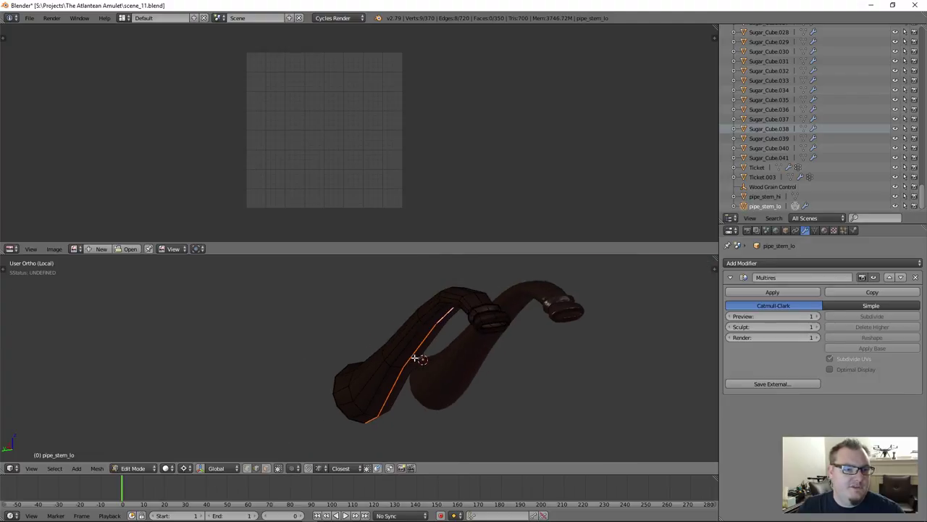
pyautogui.press('a')
pyautogui.press('a')
pyautogui.moveTo(416, 348); pyautogui.dragTo(488, 268, button='middle')
pyautogui.scroll(3, 507, 326)
pyautogui.moveTo(510, 326); pyautogui.dragTo(449, 304, button='middle')
pyautogui.keyDown('alt'); pyautogui.rightClick(467, 298); pyautogui.keyUp('alt')
pyautogui.press('a')
pyautogui.keyDown('alt'); pyautogui.rightClick(452, 294); pyautogui.keyUp('alt')
pyautogui.scroll(3, 452, 293)
pyautogui.keyDown('alt'); pyautogui.rightClick(450, 299); pyautogui.keyUp('alt')
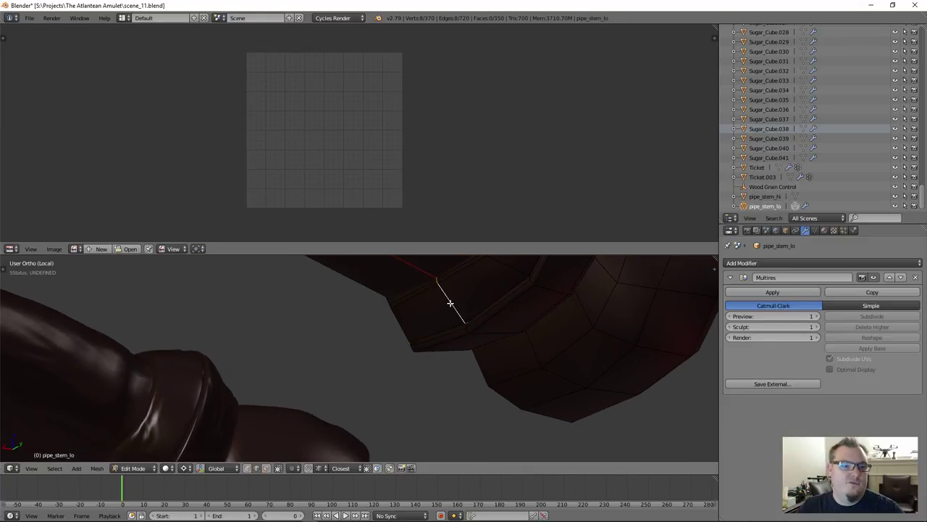
pyautogui.moveTo(491, 334); pyautogui.dragTo(543, 356, button='middle')
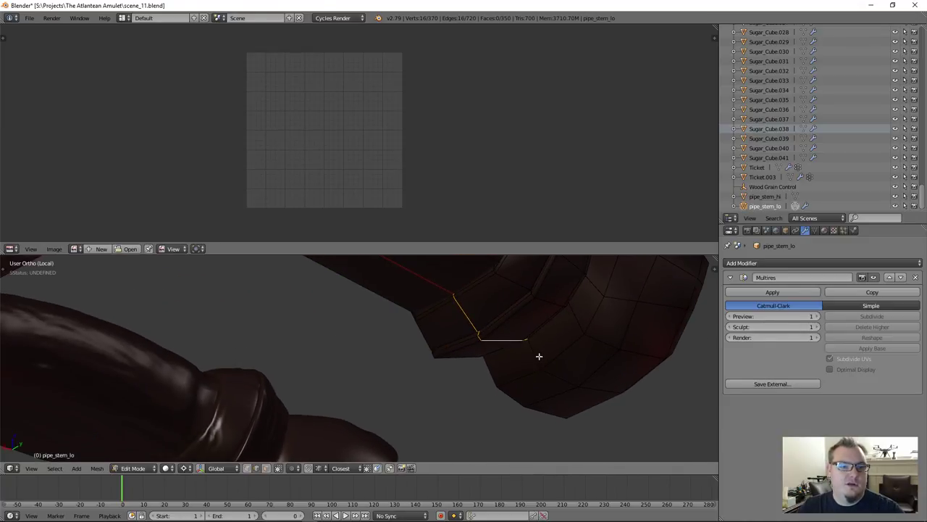
# Step: Mark the selected loop near the pipe end as a seam
pyautogui.hotkey('ctrl', 'e')
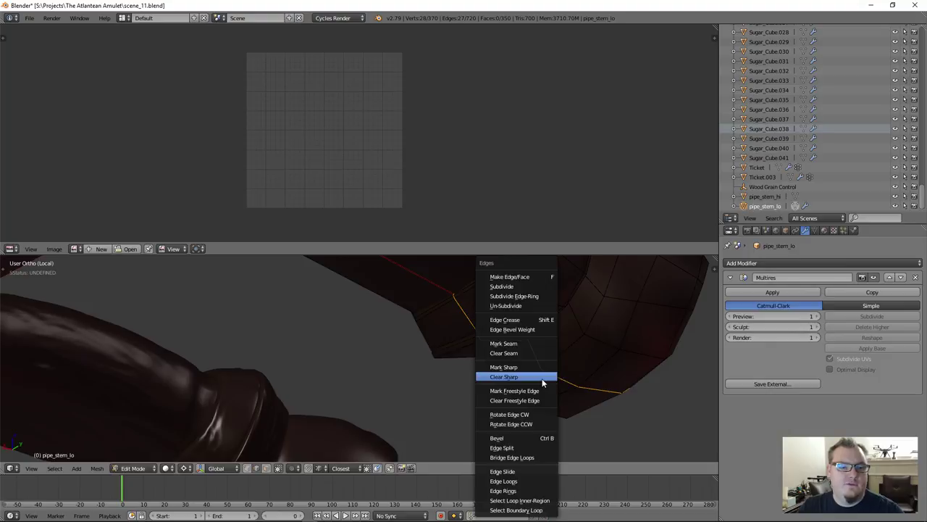
pyautogui.click(534, 343)
pyautogui.press('a')
pyautogui.scroll(-3, 528, 369)
pyautogui.moveTo(576, 358); pyautogui.dragTo(445, 386, button='middle')
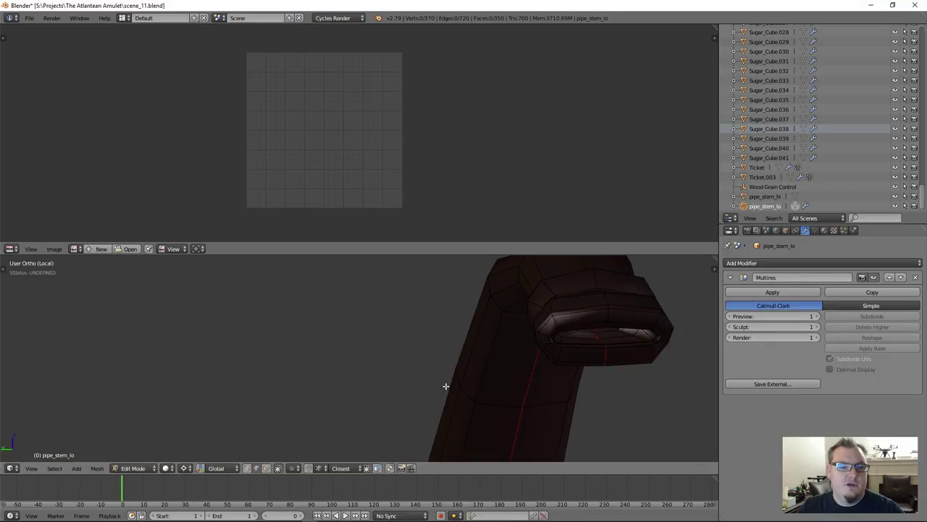
pyautogui.moveTo(634, 339); pyautogui.dragTo(587, 335, button='middle')
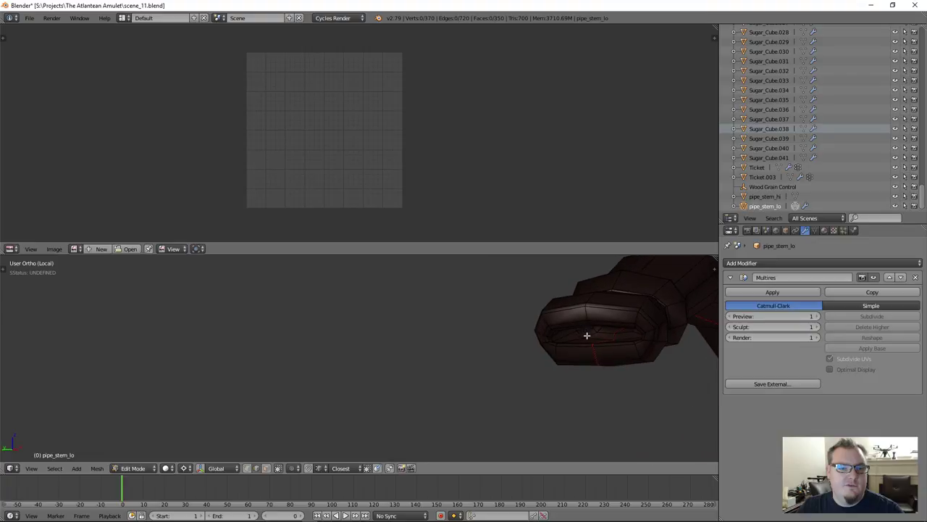
# Step: Unwrap the whole mesh and check the pipe end piece's UV island
pyautogui.press('a')
pyautogui.press('u')
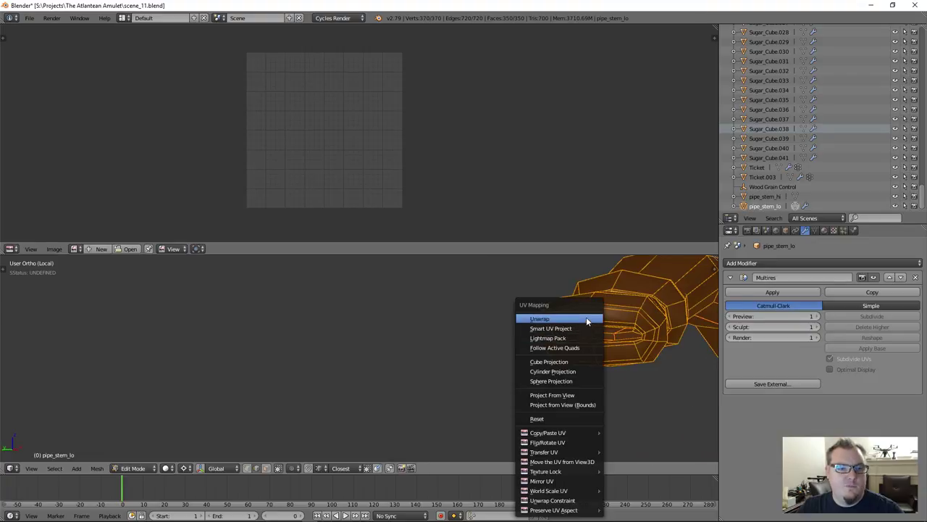
pyautogui.click(558, 316)
pyautogui.scroll(4, 402, 220)
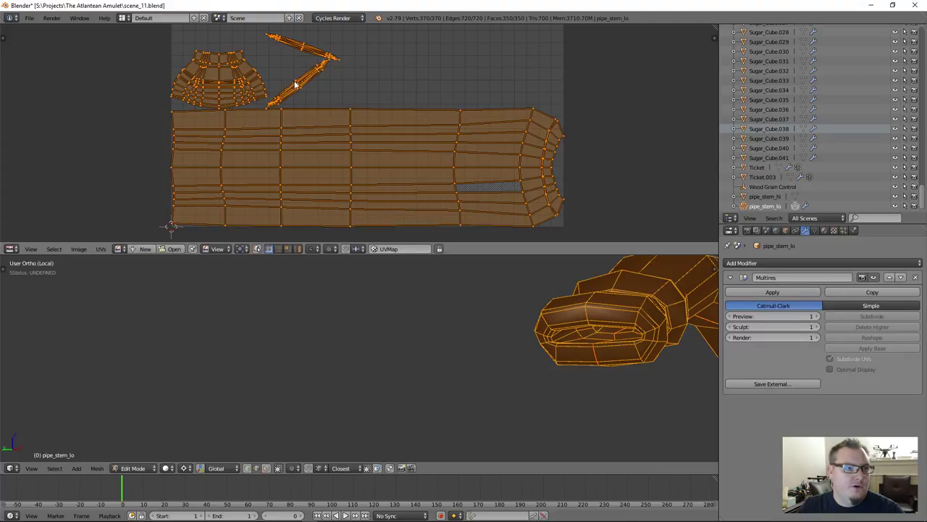
pyautogui.press('a')
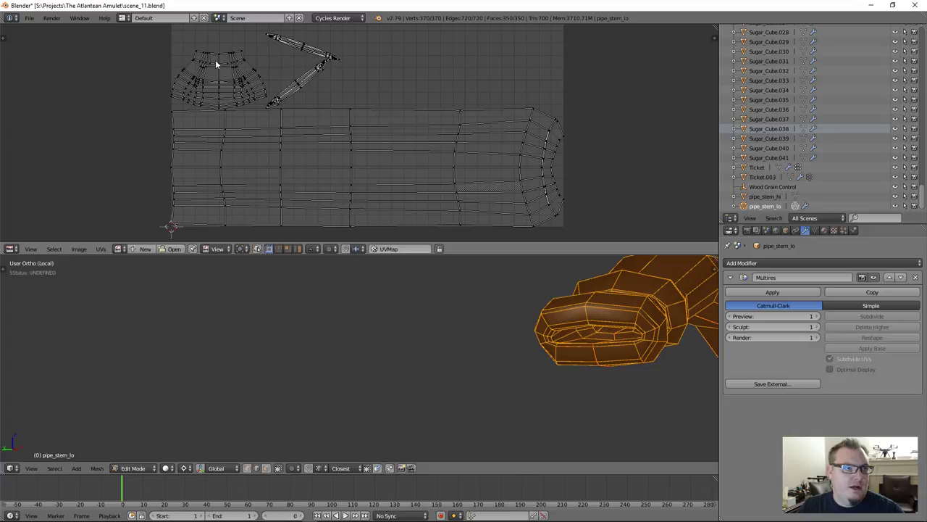
pyautogui.moveTo(573, 311); pyautogui.dragTo(436, 349, button='middle')
pyautogui.press('a')
pyautogui.press('l')
pyautogui.scroll(3, 519, 321)
pyautogui.scroll(-4, 493, 344)
# Step: Select the pipe ring and inspect it in wireframe from above and the side
pyautogui.press('a')
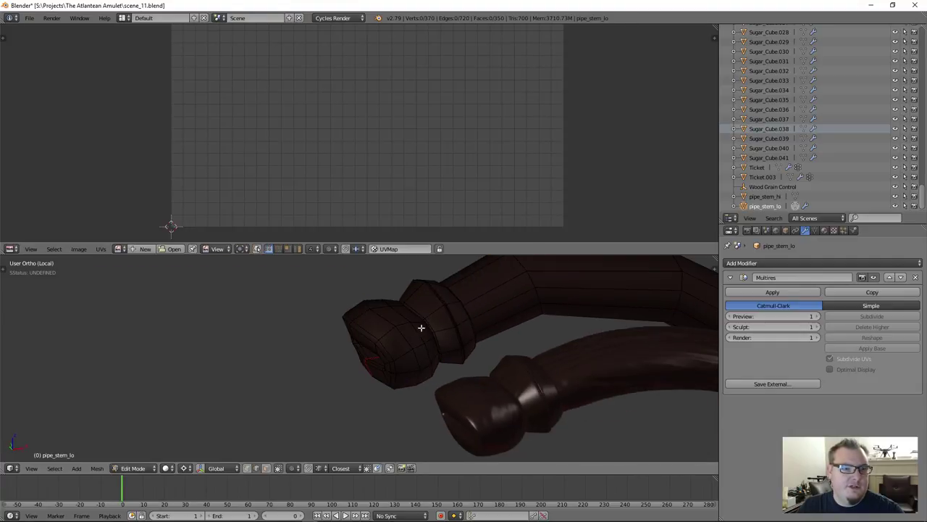
pyautogui.press('l')
pyautogui.scroll(5, 439, 311)
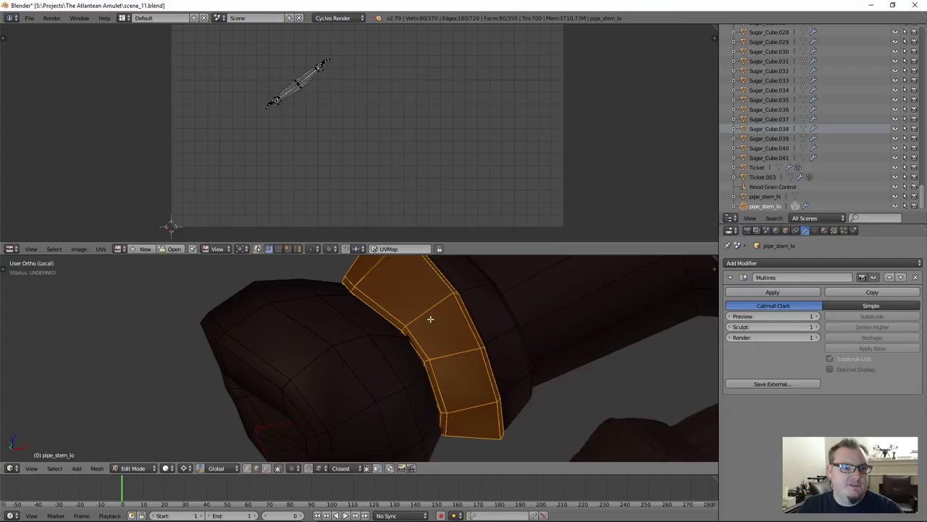
pyautogui.press('z')
pyautogui.scroll(-3, 400, 332)
pyautogui.moveTo(400, 332)
pyautogui.mouseDown(button='middle')
pyautogui.moveTo(421, 301)
pyautogui.moveTo(558, 285)
pyautogui.moveTo(555, 447)
pyautogui.moveTo(471, 331)
pyautogui.moveTo(402, 351)
pyautogui.mouseUp(button='middle')
pyautogui.scroll(3, 422, 301)
pyautogui.scroll(2, 472, 326)
pyautogui.press('z')
pyautogui.scroll(4, 452, 327)
pyautogui.scroll(-3, 453, 338)
pyautogui.moveTo(454, 338); pyautogui.dragTo(481, 368, button='middle')
# Step: Hide the pipe body so only the end-cap ring remains, and maximise the 3D view
pyautogui.press('a')
pyautogui.press('l')
pyautogui.press('a')
pyautogui.press('l')
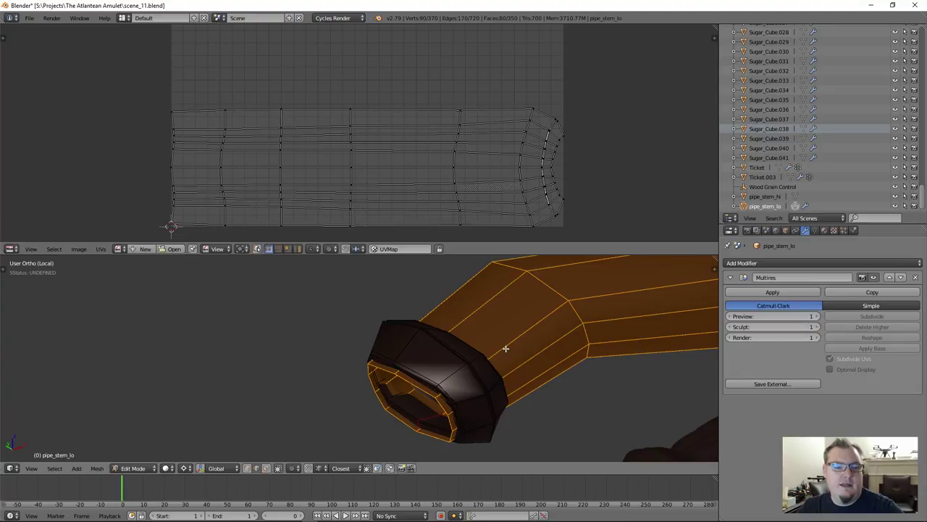
pyautogui.press('h')
pyautogui.moveTo(505, 348); pyautogui.dragTo(434, 341, button='middle')
pyautogui.hotkey('ctrl', 'space')
pyautogui.moveTo(484, 300); pyautogui.dragTo(468, 317, button='middle')
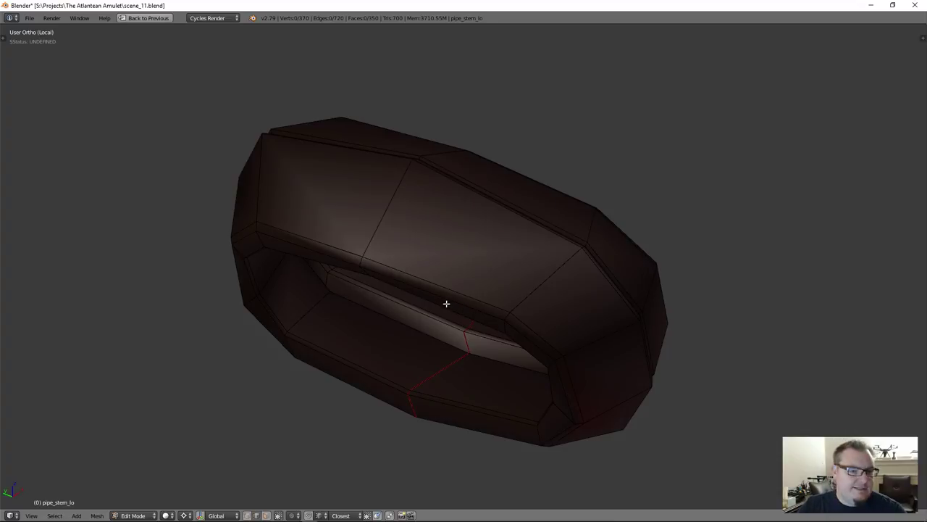
# Step: Check the ring with linked selection and orbit to view it edge-on
pyautogui.moveTo(455, 337)
pyautogui.mouseDown(button='middle')
pyautogui.moveTo(512, 315)
pyautogui.moveTo(464, 331)
pyautogui.moveTo(387, 234)
pyautogui.moveTo(339, 271)
pyautogui.moveTo(385, 304)
pyautogui.moveTo(416, 290)
pyautogui.moveTo(446, 340)
pyautogui.moveTo(487, 362)
pyautogui.moveTo(360, 314)
pyautogui.moveTo(327, 288)
pyautogui.moveTo(431, 304)
pyautogui.moveTo(377, 259)
pyautogui.moveTo(425, 290)
pyautogui.moveTo(464, 347)
pyautogui.mouseUp(button='middle')
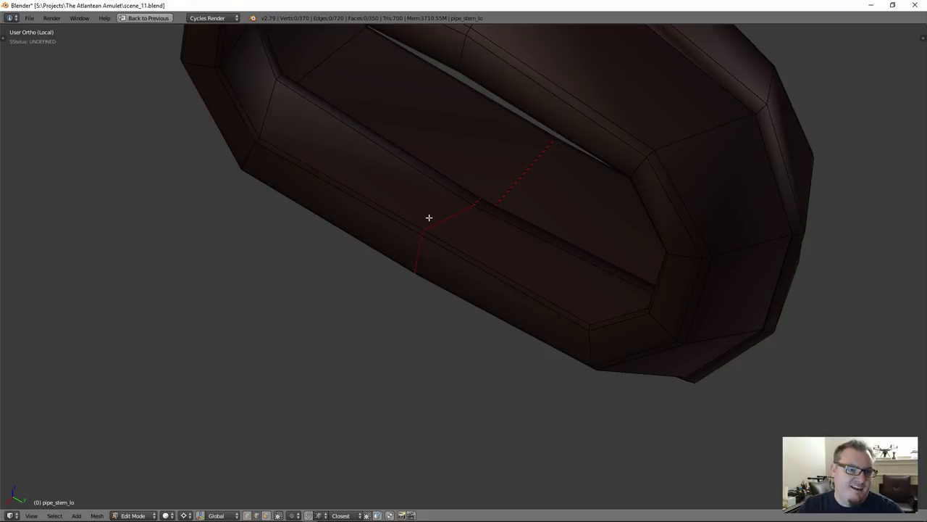
pyautogui.scroll(-3, 478, 249)
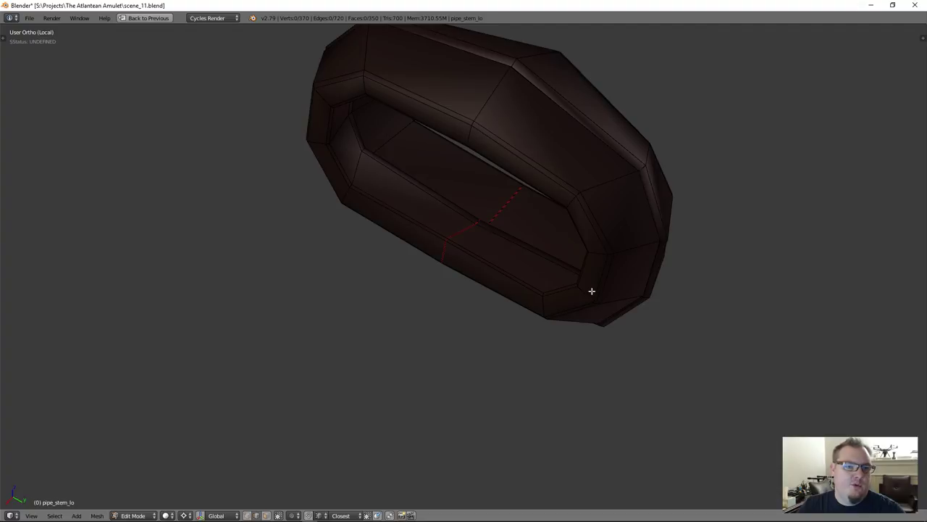
pyautogui.press('l')
pyautogui.scroll(5, 543, 275)
pyautogui.moveTo(483, 215); pyautogui.dragTo(497, 190, button='middle')
pyautogui.scroll(-5, 498, 191)
pyautogui.press('a')
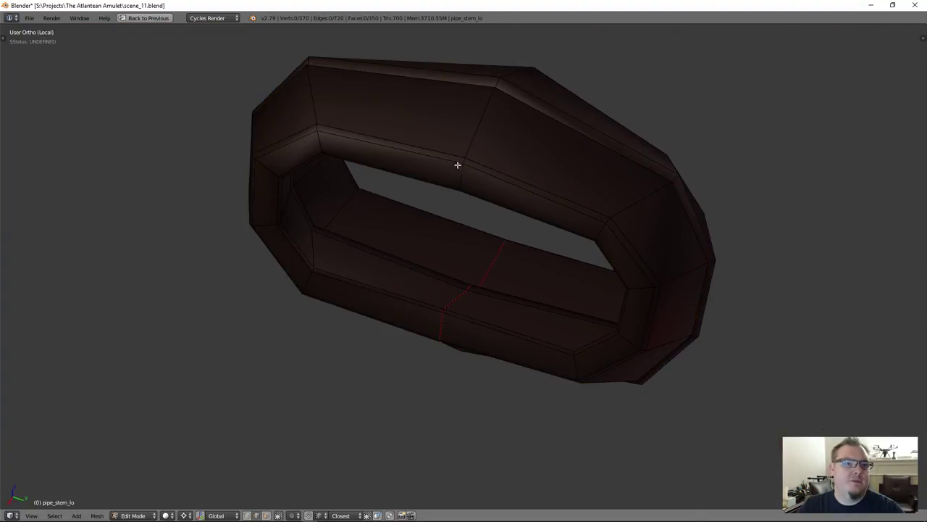
pyautogui.moveTo(453, 230); pyautogui.dragTo(425, 217, button='middle')
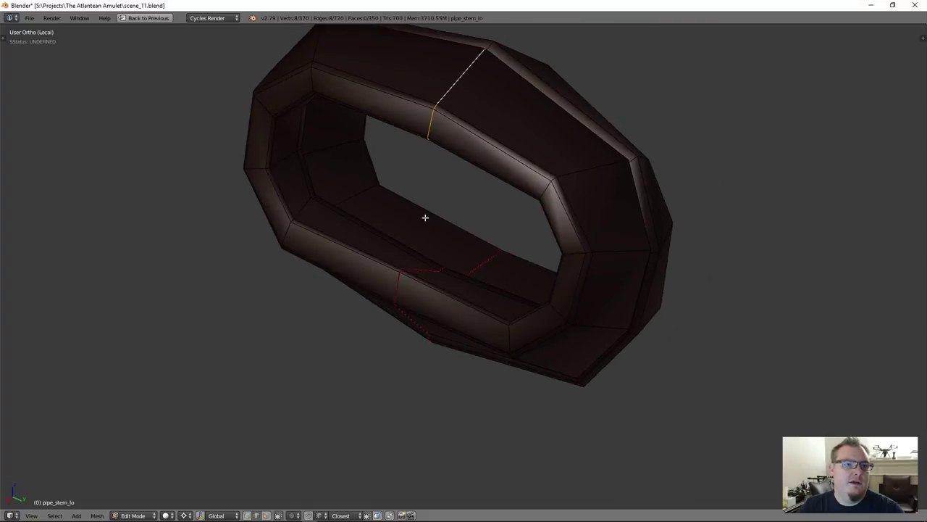
pyautogui.moveTo(450, 88); pyautogui.dragTo(565, 61, button='middle')
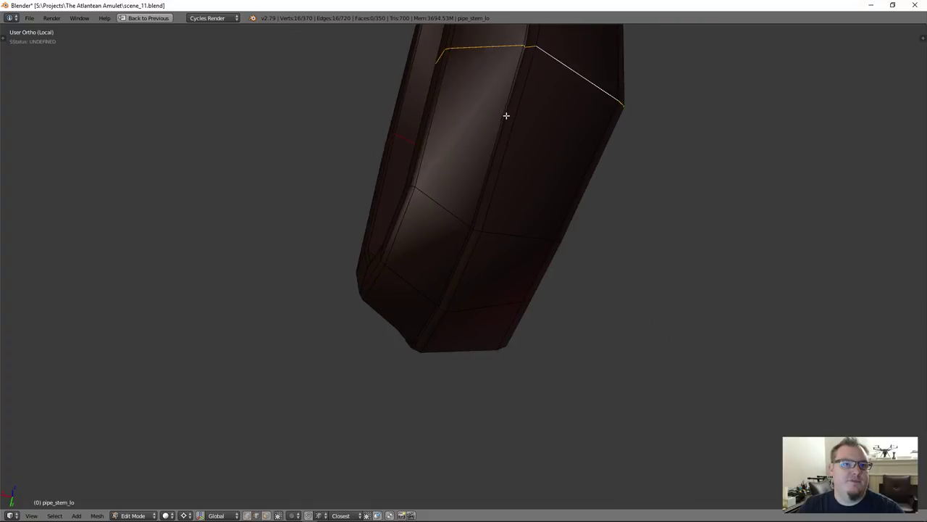
pyautogui.keyDown('shift'); pyautogui.moveTo(506, 115); pyautogui.dragTo(427, 228, button='middle'); pyautogui.keyUp('shift')
# Step: Mark the ring's selected loop as a seam and restore the split layout with the UV editor
pyautogui.hotkey('ctrl', 'e')
pyautogui.click(499, 234)
pyautogui.press('a')
pyautogui.scroll(-2, 453, 227)
pyautogui.moveTo(500, 234); pyautogui.dragTo(362, 219, button='middle')
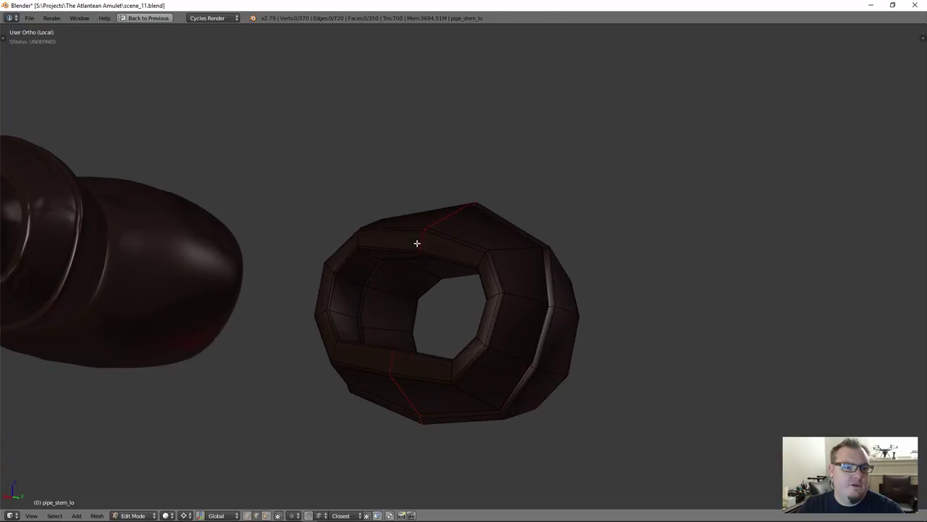
pyautogui.moveTo(419, 264); pyautogui.dragTo(379, 287, button='middle')
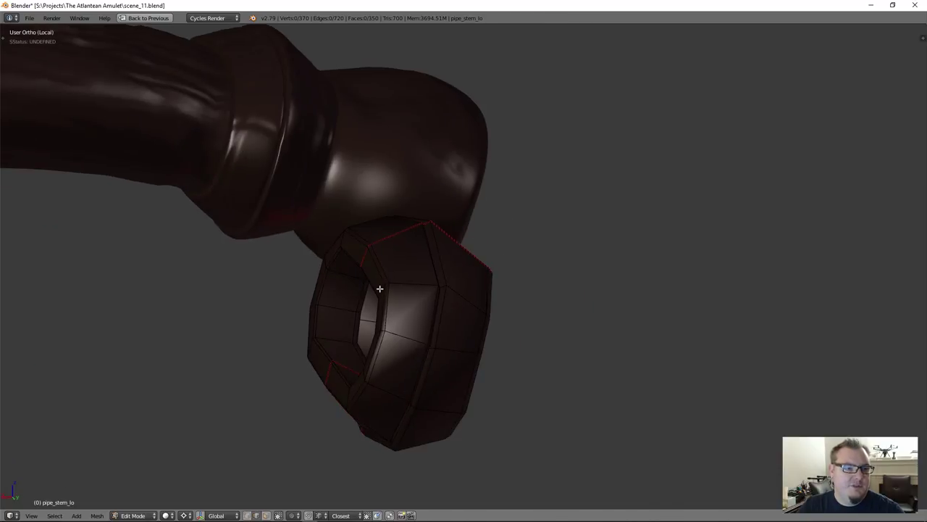
pyautogui.hotkey('ctrl', 'space')
# Step: Select the whole ring and unwrap it into UV islands
pyautogui.press('a')
pyautogui.press('u')
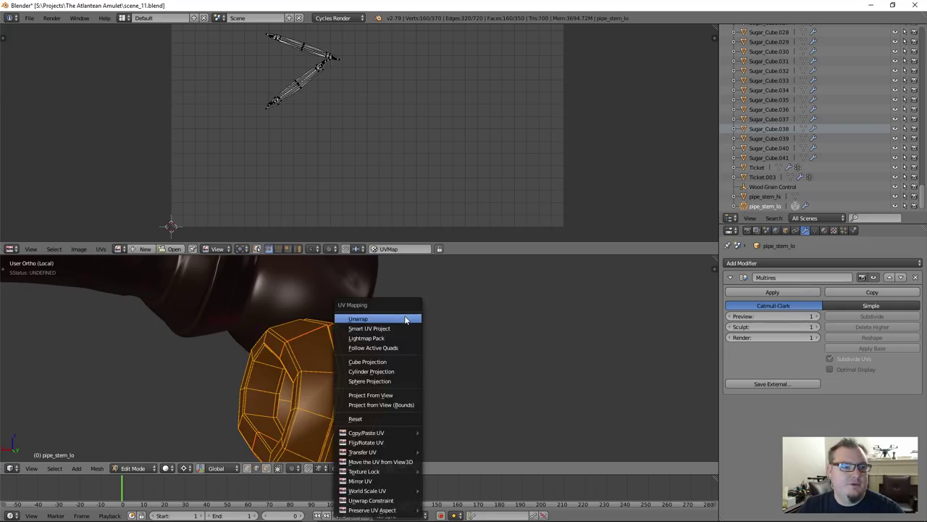
pyautogui.click(410, 315)
pyautogui.scroll(-4, 435, 135)
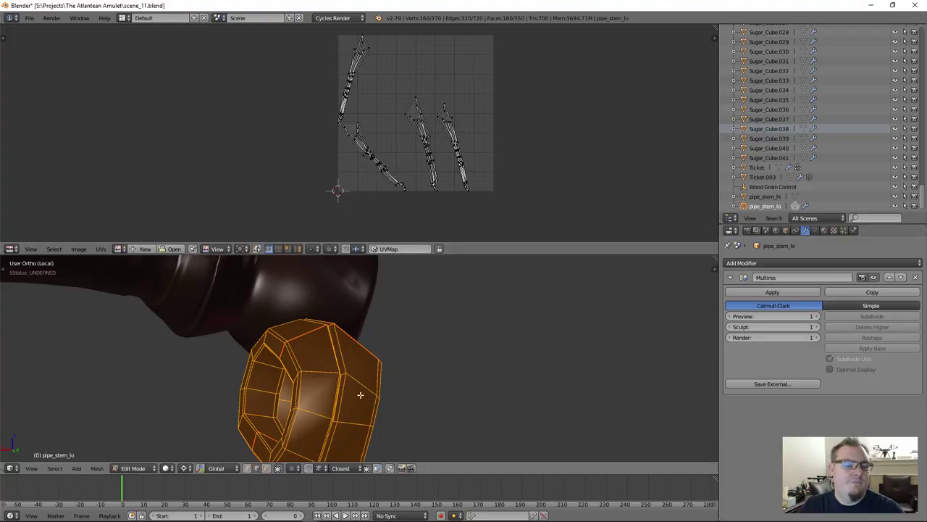
# Step: Clear the seam from one edge of the ring
pyautogui.hotkey('ctrl', 'space')
pyautogui.scroll(5, 407, 269)
pyautogui.moveTo(407, 268); pyautogui.dragTo(367, 181, button='middle')
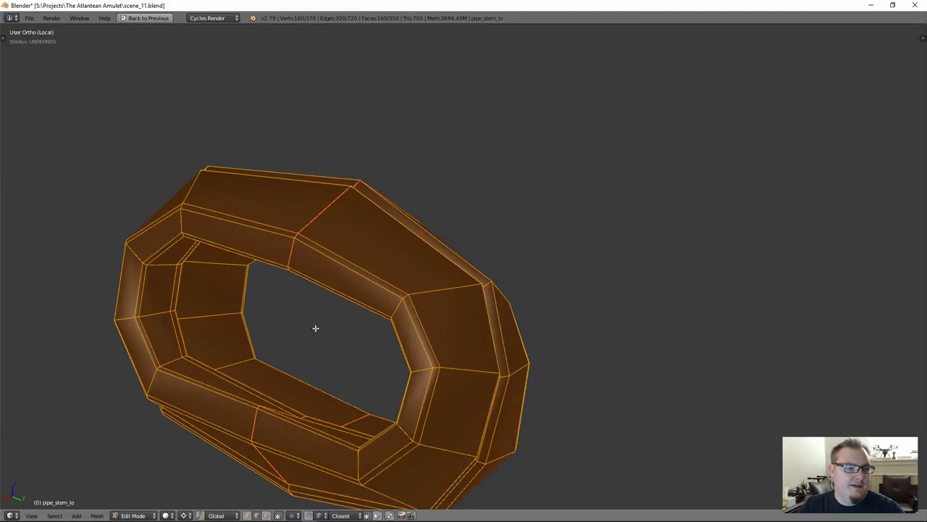
pyautogui.moveTo(315, 328); pyautogui.dragTo(379, 282, button='middle')
pyautogui.scroll(2, 367, 187)
pyautogui.press('a')
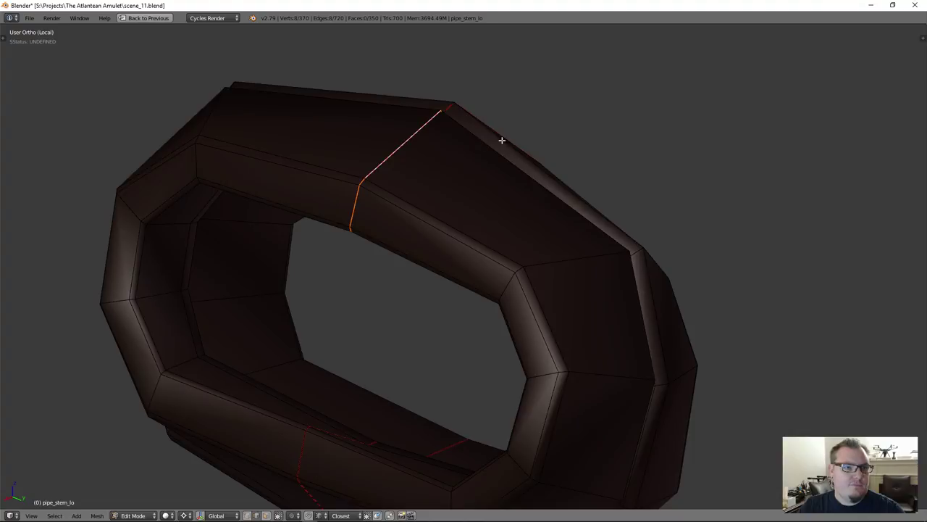
pyautogui.moveTo(502, 140); pyautogui.dragTo(540, 106, button='middle')
pyautogui.hotkey('ctrl', 'e')
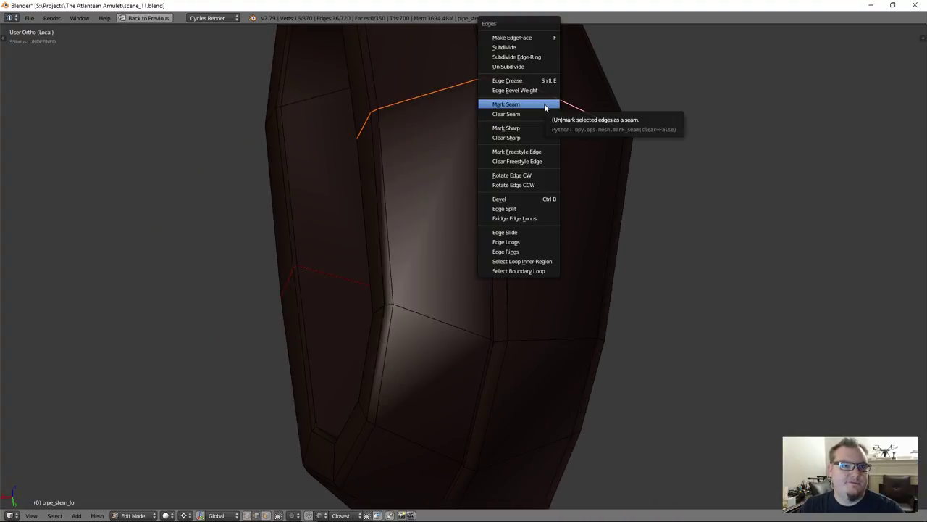
pyautogui.click(544, 114)
# Step: Orbit around the ring from several angles to examine its rim loops
pyautogui.press('a')
pyautogui.scroll(-3, 401, 196)
pyautogui.moveTo(400, 196); pyautogui.dragTo(356, 194, button='middle')
pyautogui.scroll(6, 459, 211)
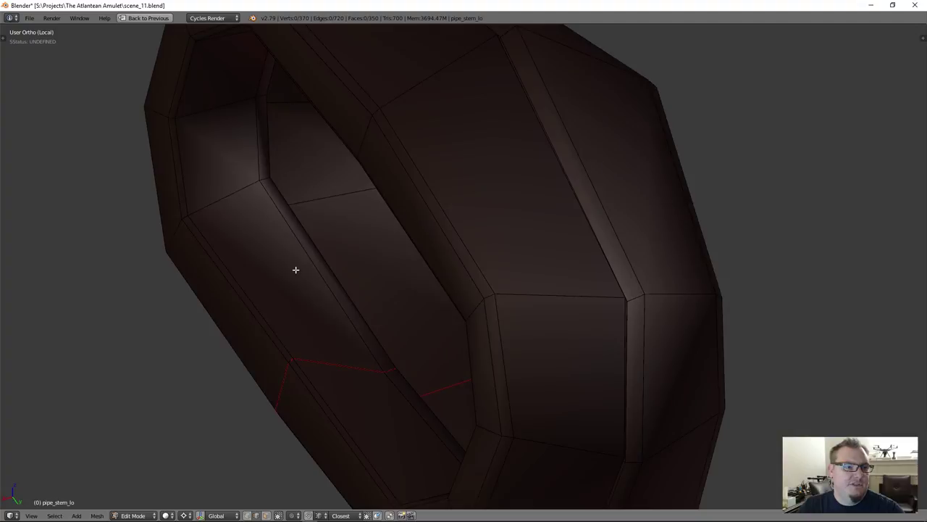
pyautogui.keyDown('shift'); pyautogui.moveTo(296, 269); pyautogui.dragTo(431, 300, button='middle'); pyautogui.keyUp('shift')
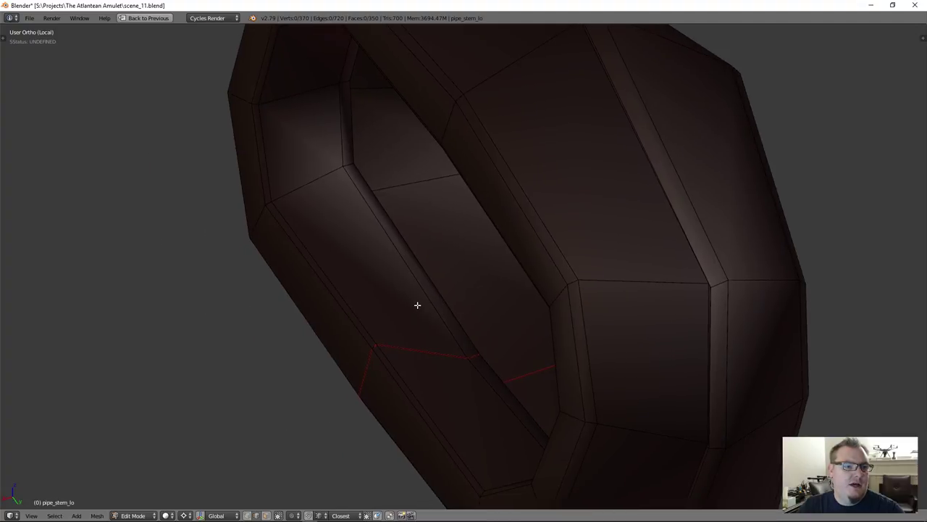
pyautogui.scroll(-2, 707, 274)
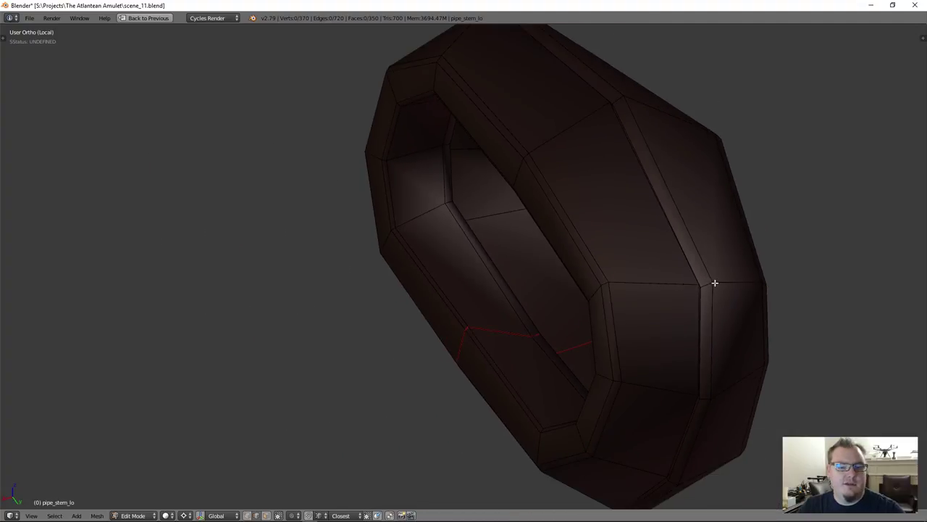
pyautogui.keyDown('alt'); pyautogui.rightClick(715, 282); pyautogui.keyUp('alt')
pyautogui.press('a')
pyautogui.moveTo(715, 283); pyautogui.dragTo(521, 278, button='middle')
pyautogui.scroll(2, 568, 371)
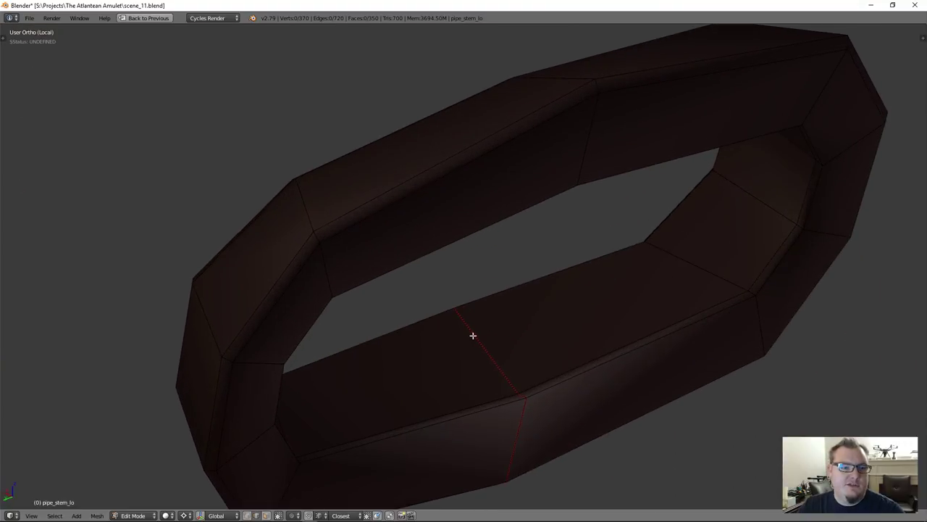
pyautogui.scroll(-5, 513, 420)
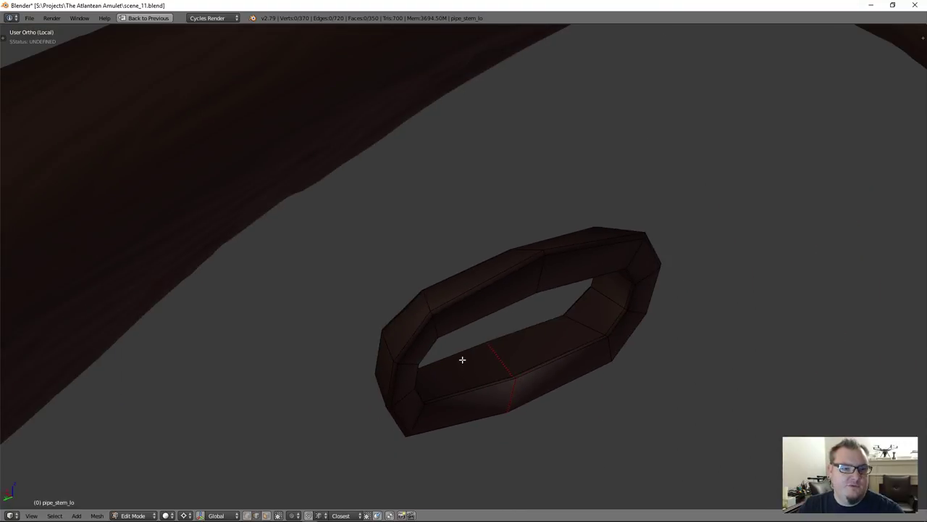
pyautogui.moveTo(465, 313); pyautogui.dragTo(515, 350, button='middle')
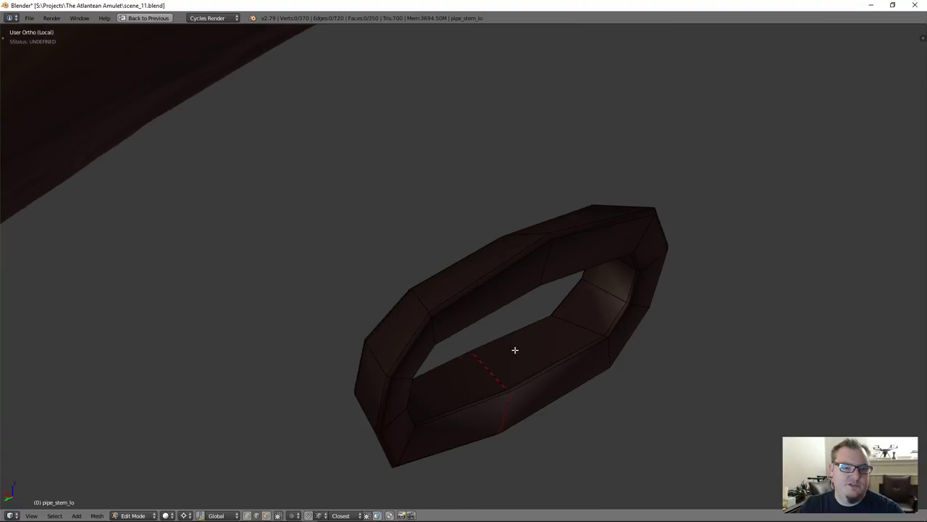
pyautogui.scroll(2, 511, 373)
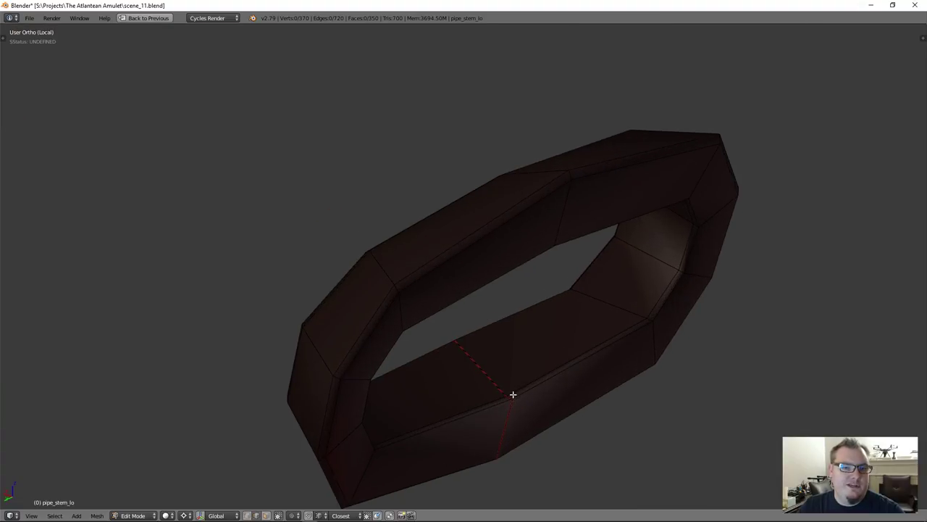
pyautogui.scroll(1, 513, 394)
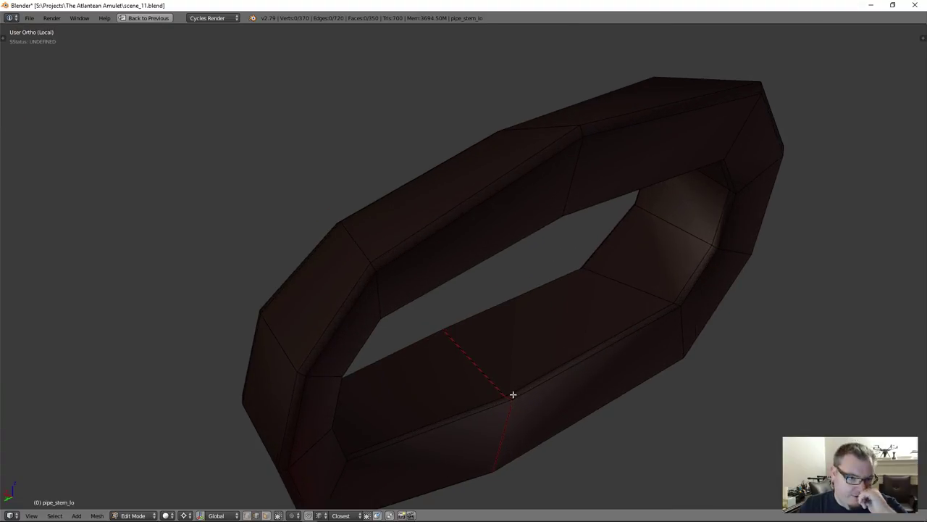
pyautogui.moveTo(551, 349); pyautogui.dragTo(522, 341, button='middle')
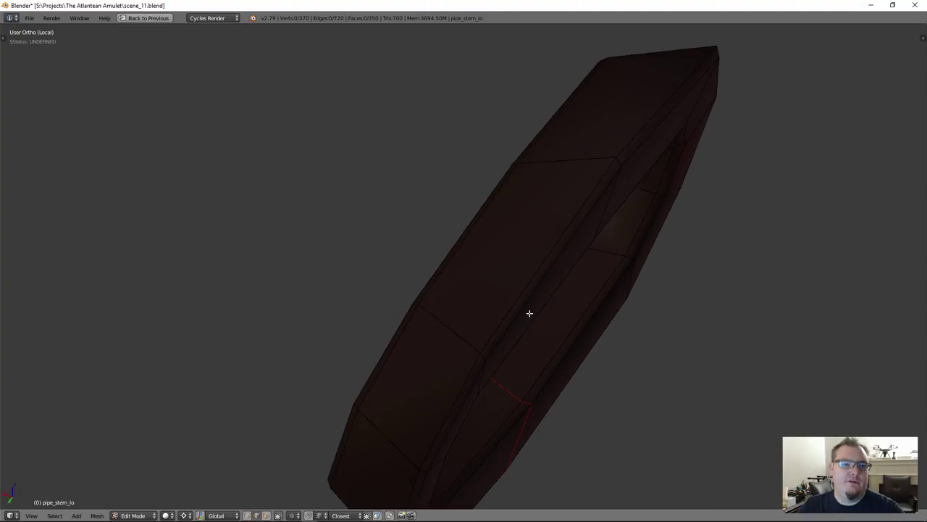
# Step: Mark an edge loop around the ring's rim as a seam
pyautogui.keyDown('alt'); pyautogui.rightClick(575, 203); pyautogui.keyUp('alt')
pyautogui.scroll(-3, 557, 283)
pyautogui.moveTo(557, 283); pyautogui.dragTo(531, 270, button='middle')
pyautogui.scroll(-3, 571, 291)
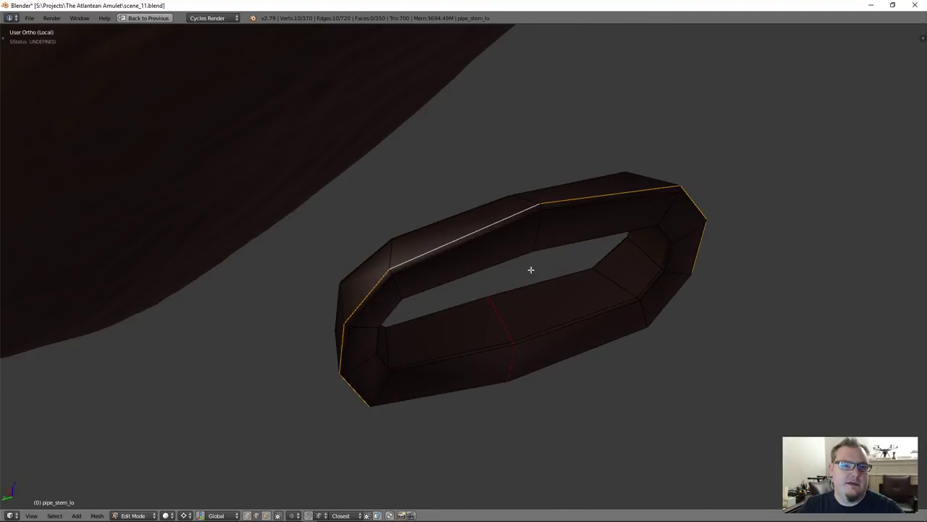
pyautogui.moveTo(533, 226); pyautogui.dragTo(554, 238, button='middle')
pyautogui.scroll(3, 541, 217)
pyautogui.scroll(-4, 544, 234)
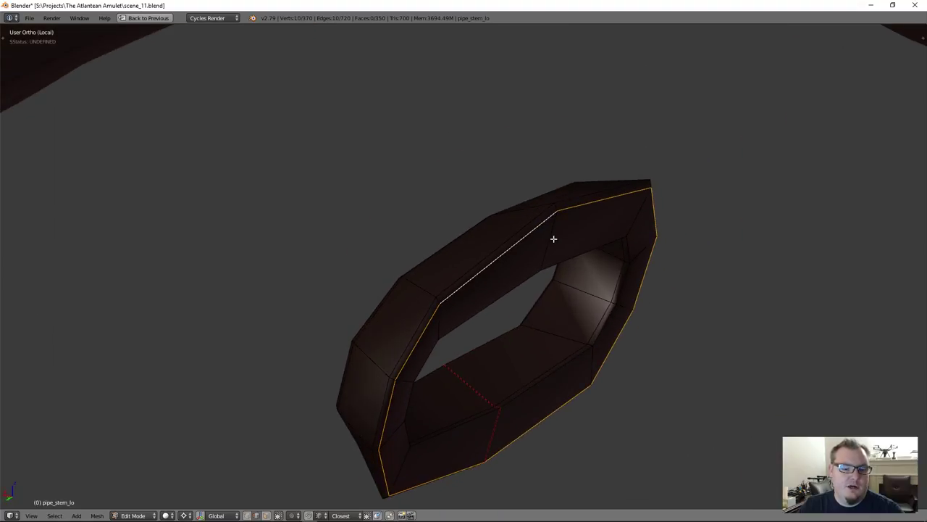
pyautogui.hotkey('ctrl', 'e')
pyautogui.click(554, 230)
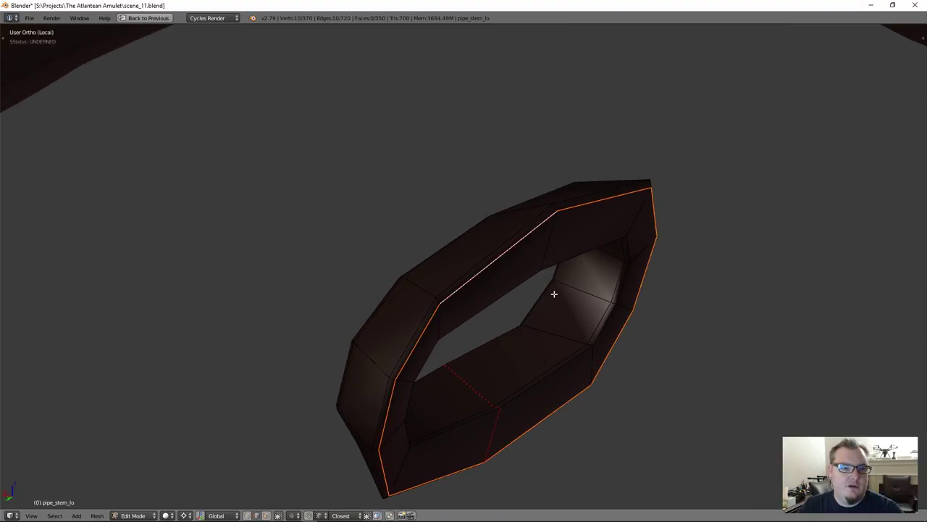
pyautogui.press('a')
# Step: Mark another set of ring edges as a seam
pyautogui.scroll(-3, 554, 294)
pyautogui.scroll(3, 543, 295)
pyautogui.moveTo(553, 294); pyautogui.dragTo(484, 311, button='middle')
pyautogui.scroll(2, 454, 319)
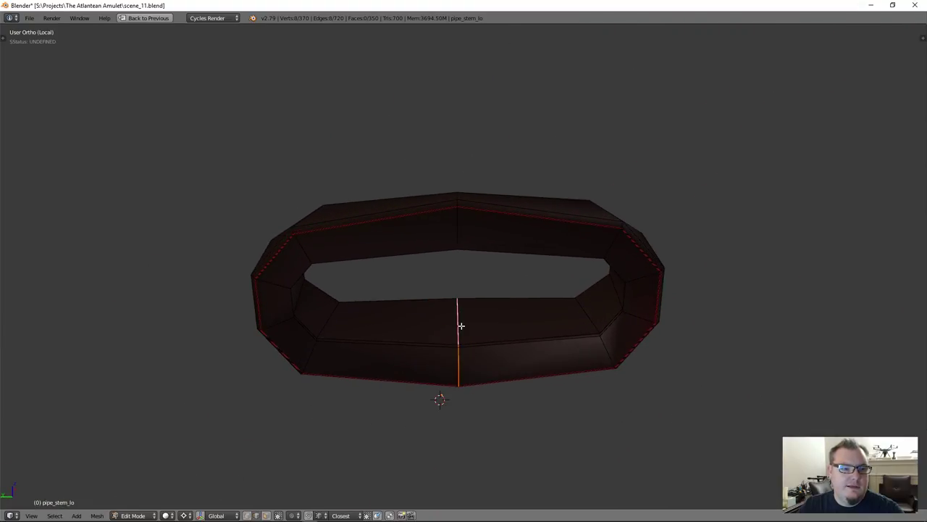
pyautogui.hotkey('ctrl', 'e')
pyautogui.click(443, 327)
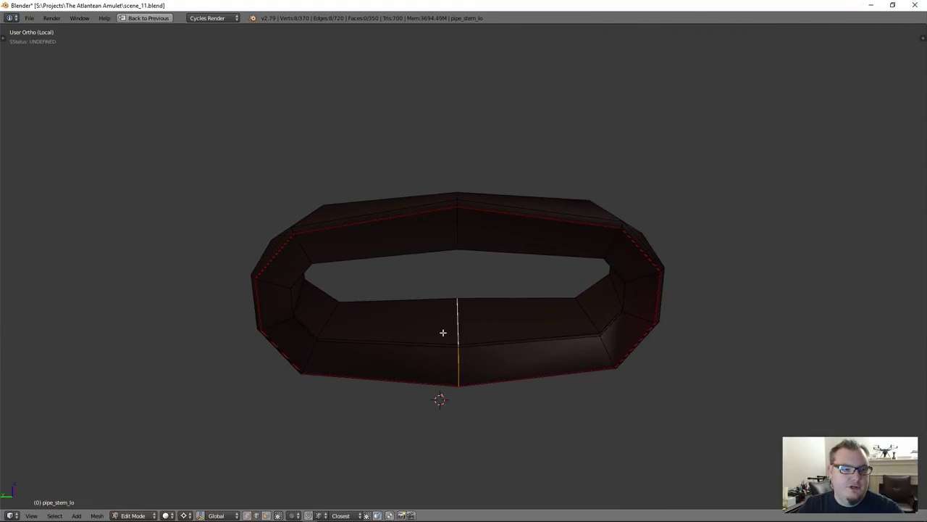
# Step: Mark the ring's inner edge loop as a seam
pyautogui.scroll(-2, 441, 331)
pyautogui.moveTo(454, 327); pyautogui.dragTo(285, 251, button='middle')
pyautogui.scroll(3, 302, 250)
pyautogui.keyDown('alt'); pyautogui.rightClick(329, 256); pyautogui.keyUp('alt')
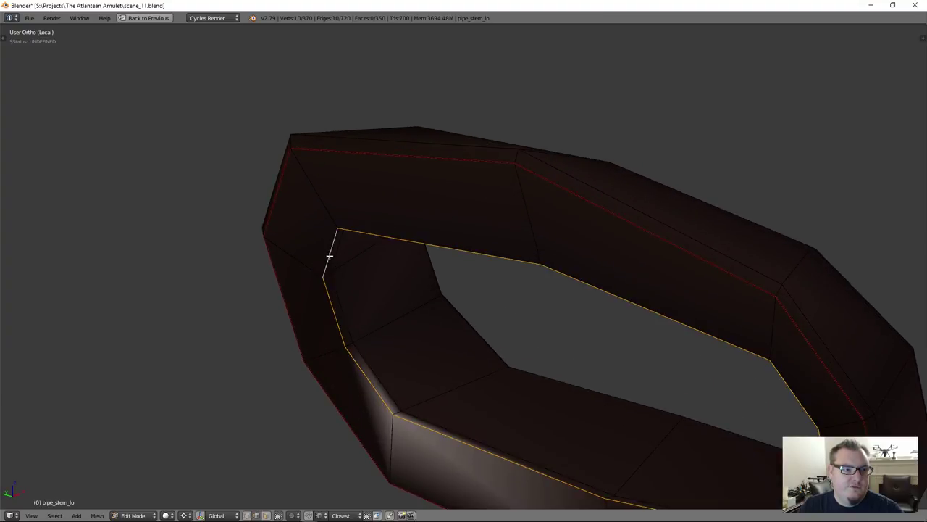
pyautogui.hotkey('ctrl', 'e')
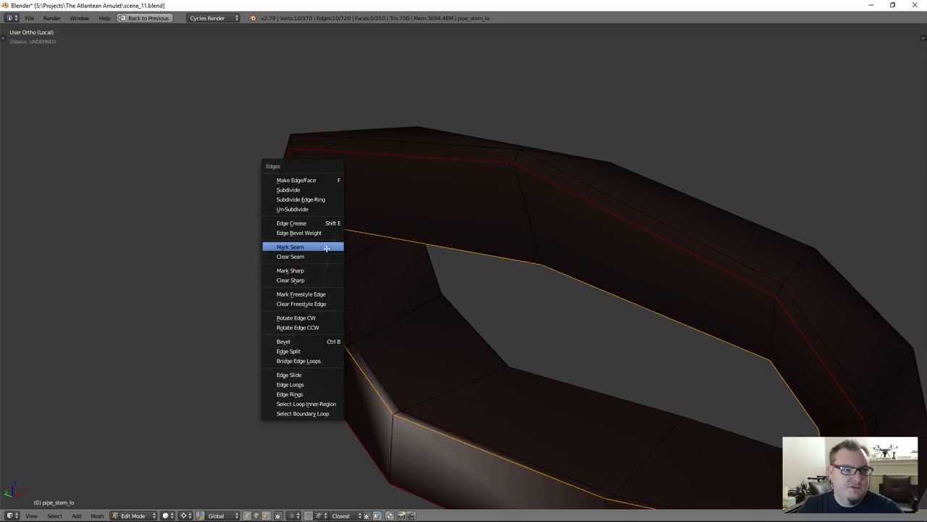
pyautogui.click(327, 246)
pyautogui.press('a')
# Step: Check the ring's seams, then reveal the hidden pipe body with Alt+H
pyautogui.scroll(-5, 414, 269)
pyautogui.moveTo(414, 269); pyautogui.dragTo(464, 257, button='middle')
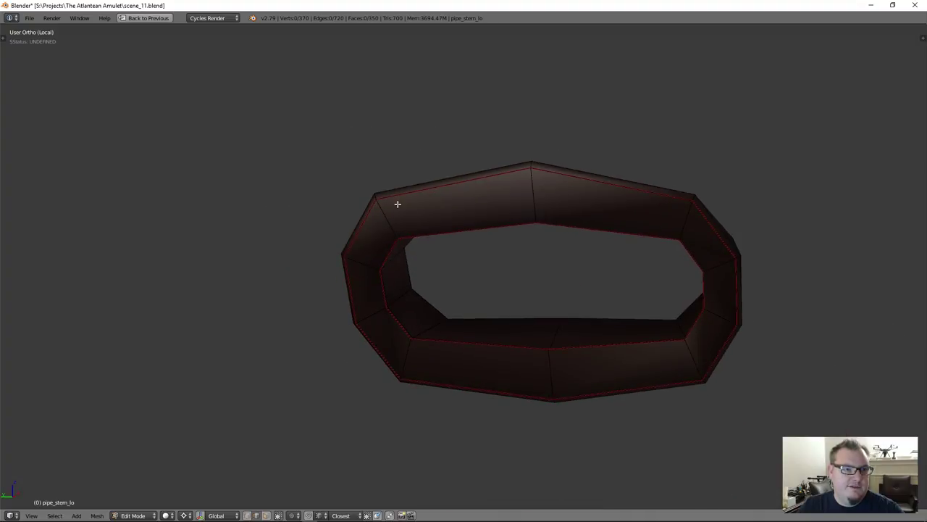
pyautogui.moveTo(539, 199); pyautogui.dragTo(577, 222, button='middle')
pyautogui.moveTo(637, 206); pyautogui.dragTo(524, 245, button='middle')
pyautogui.hotkey('alt', 'h')
# Step: Isolate the ring by hiding every other part of the mesh
pyautogui.press('a')
pyautogui.press('l')
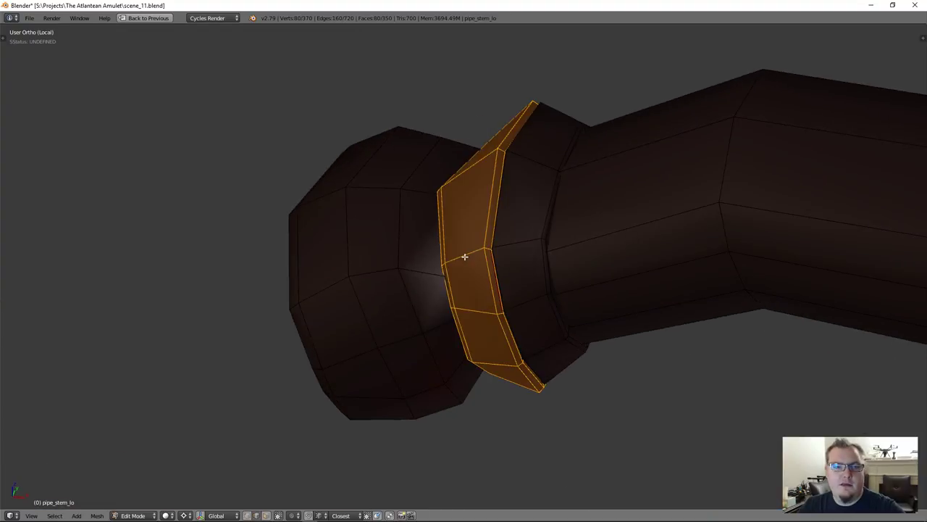
pyautogui.hotkey('ctrl', 'i')
pyautogui.press('h')
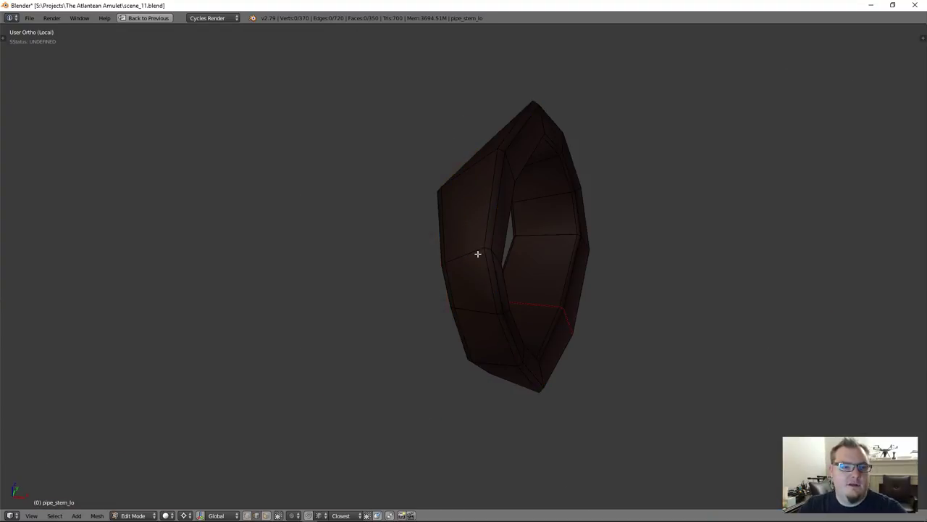
pyautogui.scroll(6, 474, 260)
pyautogui.moveTo(471, 267); pyautogui.dragTo(677, 350, button='middle')
# Step: Mark the selected edge and an outer ring edge loop as seams
pyautogui.press('u')
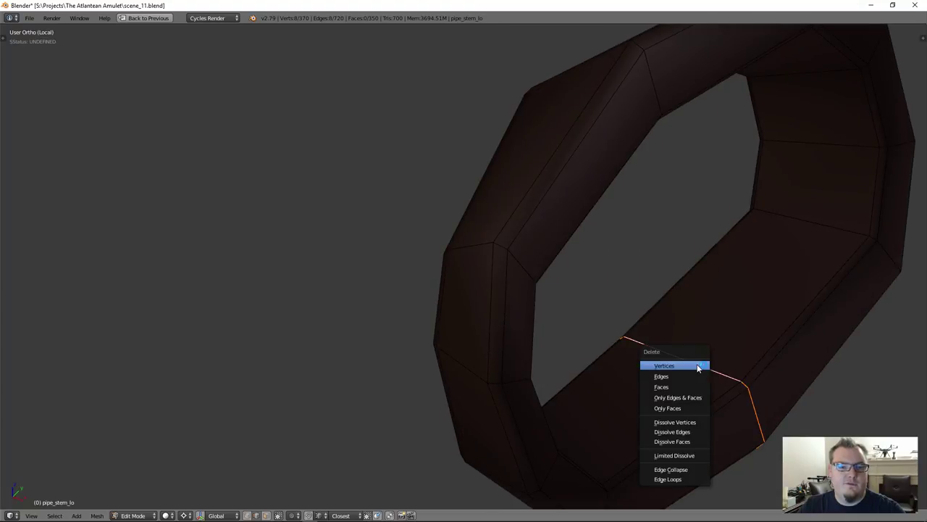
pyautogui.hotkey('ctrl', 'e')
pyautogui.click(668, 272)
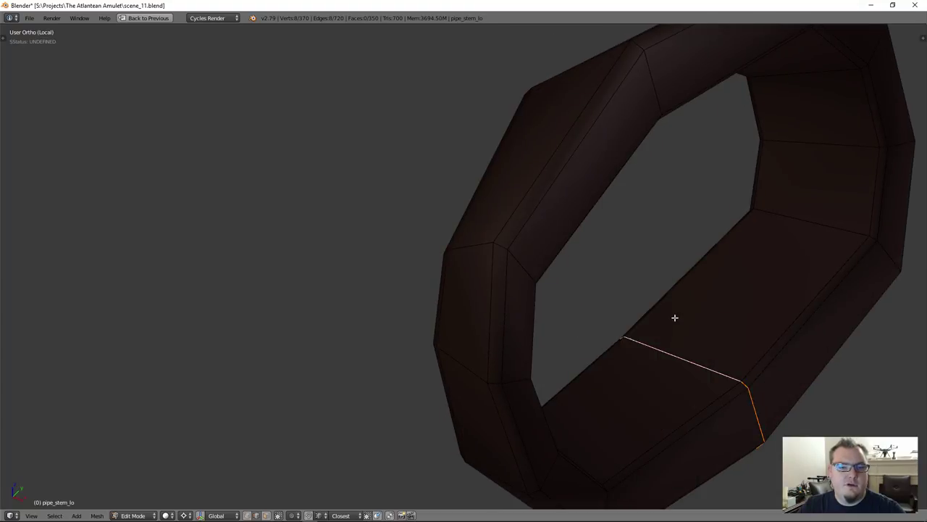
pyautogui.moveTo(674, 317); pyautogui.dragTo(666, 347, button='middle')
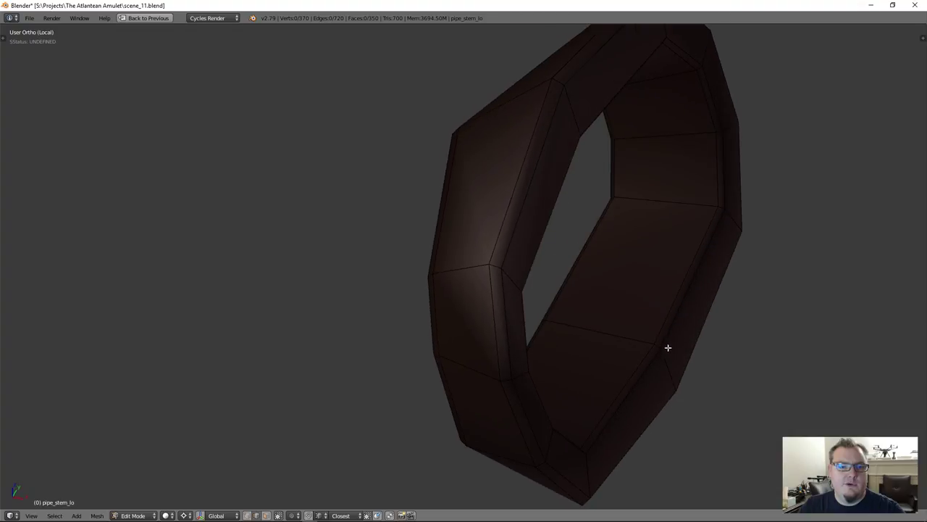
pyautogui.keyDown('alt'); pyautogui.rightClick(658, 329); pyautogui.keyUp('alt')
pyautogui.hotkey('ctrl', 'e')
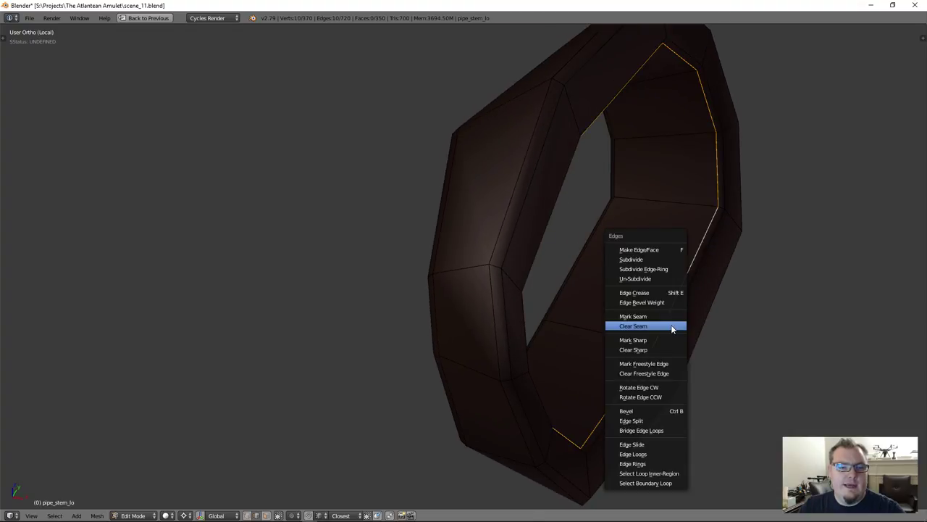
pyautogui.click(663, 313)
pyautogui.press('a')
# Step: Mark another edge loop around the ring as a seam
pyautogui.moveTo(599, 266); pyautogui.dragTo(529, 135, button='middle')
pyautogui.moveTo(544, 230); pyautogui.dragTo(575, 272, button='middle')
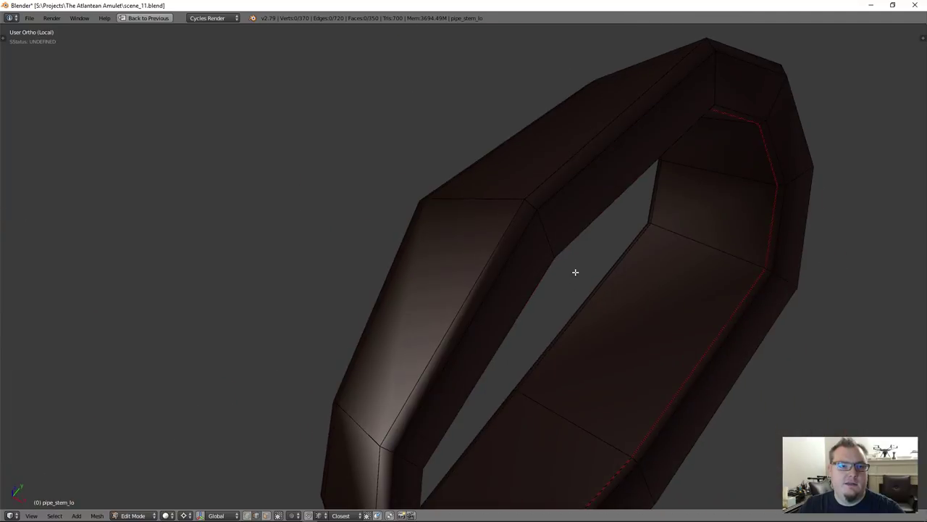
pyautogui.keyDown('alt'); pyautogui.rightClick(548, 202); pyautogui.keyUp('alt')
pyautogui.hotkey('ctrl', 'e')
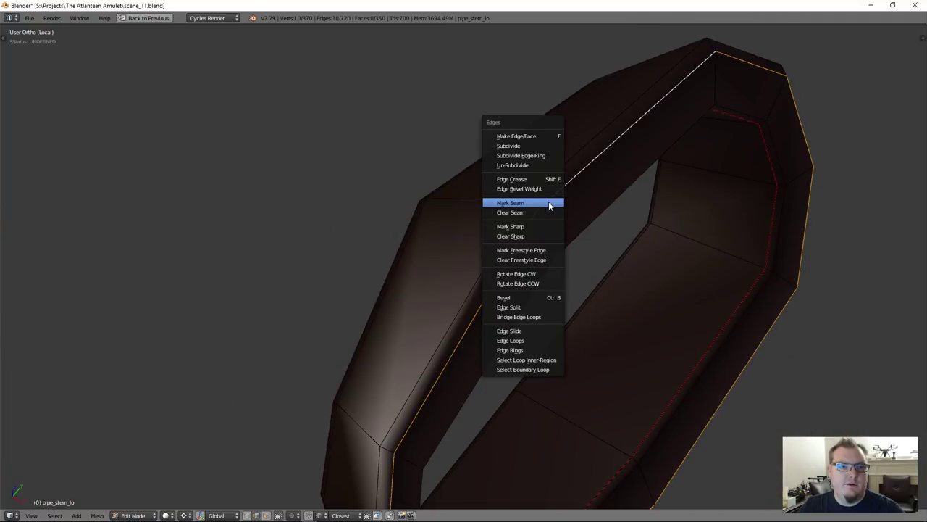
pyautogui.click(548, 202)
pyautogui.press('a')
# Step: Mark the ring's inner edge loop as a seam and exit local view
pyautogui.scroll(-3, 584, 238)
pyautogui.moveTo(584, 238); pyautogui.dragTo(589, 289, button='middle')
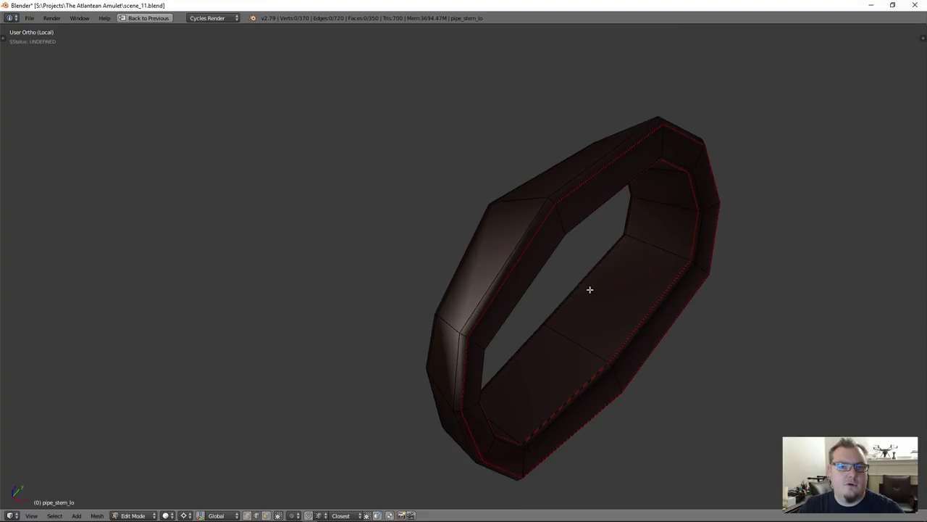
pyautogui.keyDown('alt'); pyautogui.rightClick(695, 237); pyautogui.keyUp('alt')
pyautogui.hotkey('ctrl', 'e')
pyautogui.click(698, 238)
pyautogui.press('a')
pyautogui.keyDown('alt'); pyautogui.rightClick(700, 233); pyautogui.keyUp('alt')
pyautogui.hotkey('ctrl', 'e')
pyautogui.click(697, 232)
pyautogui.press('a')
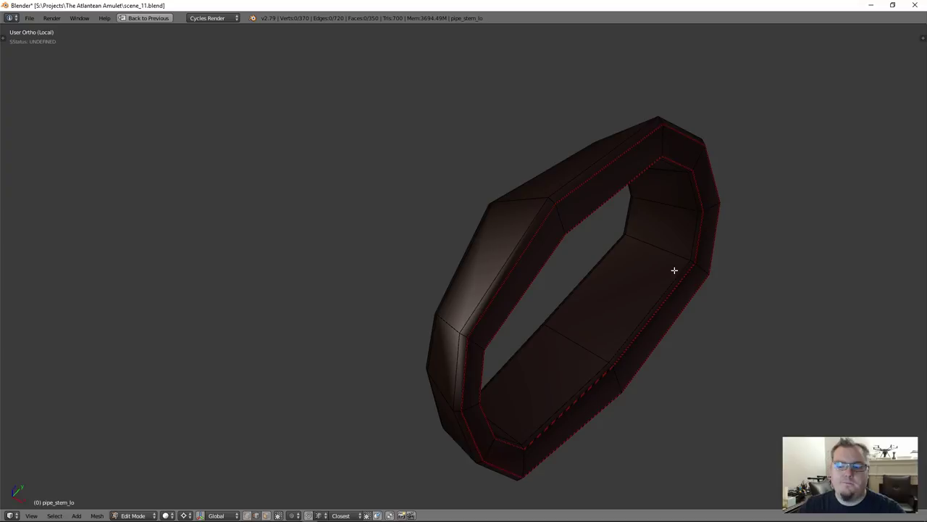
pyautogui.press('KP_Divide')
# Step: Reveal the rest of the pipe mesh, frame it and isolate the low-poly pipe
pyautogui.press('a')
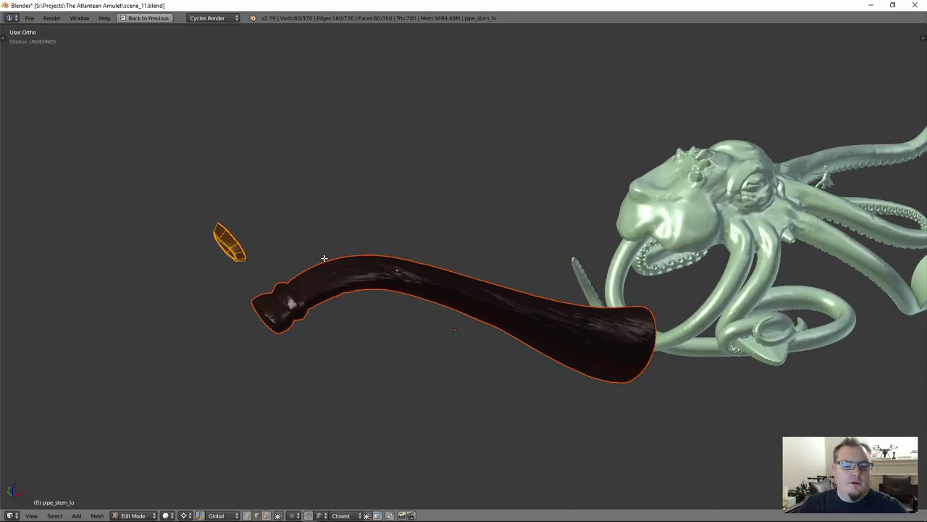
pyautogui.hotkey('alt', 'h')
pyautogui.press('KP_Decimal')
pyautogui.press('KP_Divide')
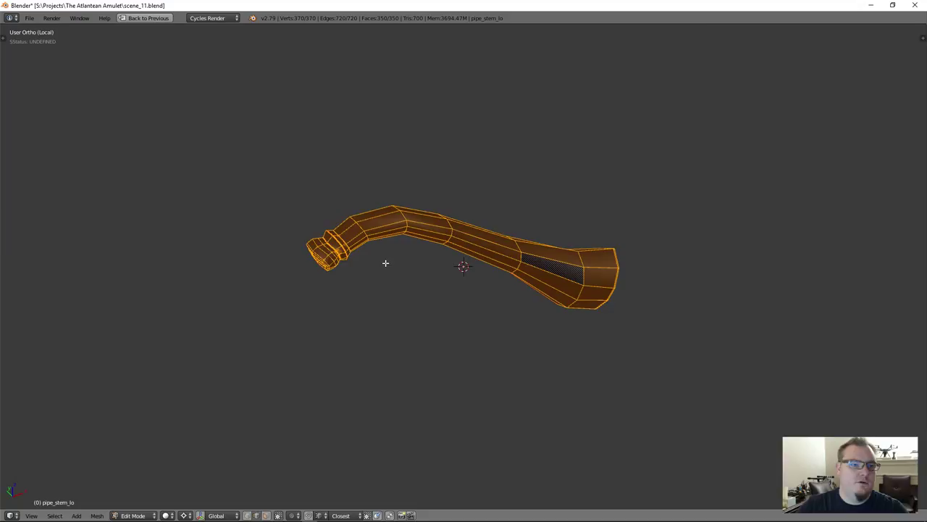
pyautogui.hotkey('ctrl', 'Up')
# Step: Unwrap all of pipe_stem_lo and maximize the UV editor to view its islands
pyautogui.press('a')
pyautogui.press('a')
pyautogui.press('u')
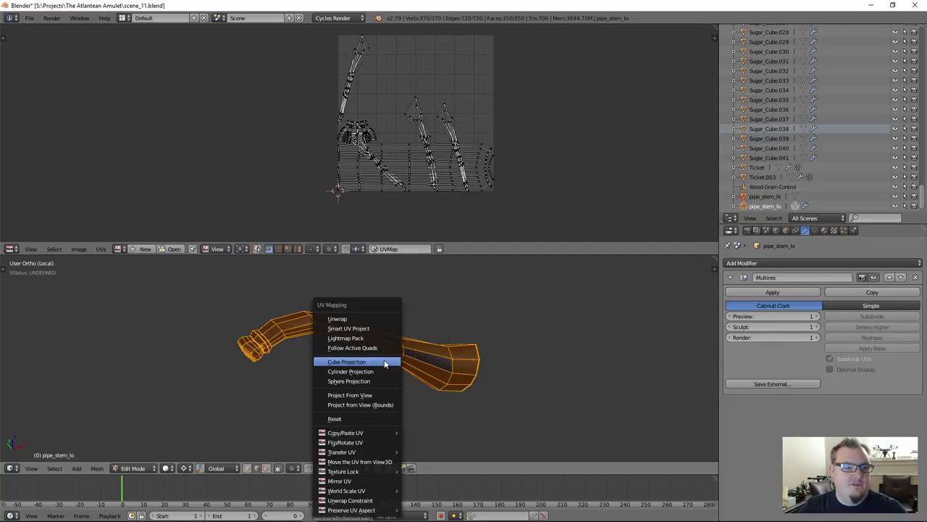
pyautogui.click(385, 317)
pyautogui.scroll(3, 365, 173)
pyautogui.scroll(3, 365, 174)
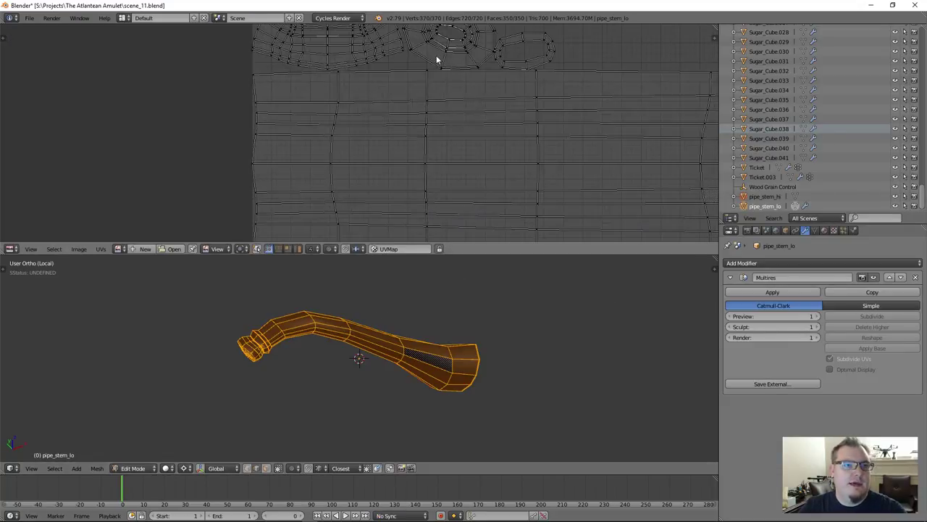
pyautogui.moveTo(437, 58); pyautogui.dragTo(441, 141, button='middle')
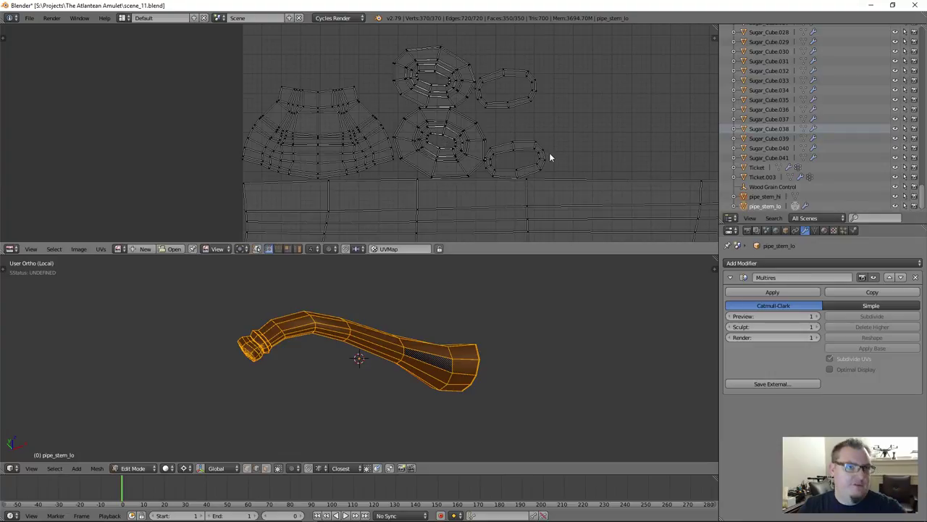
pyautogui.hotkey('ctrl', 'Up')
pyautogui.moveTo(629, 325); pyautogui.dragTo(498, 285, button='middle')
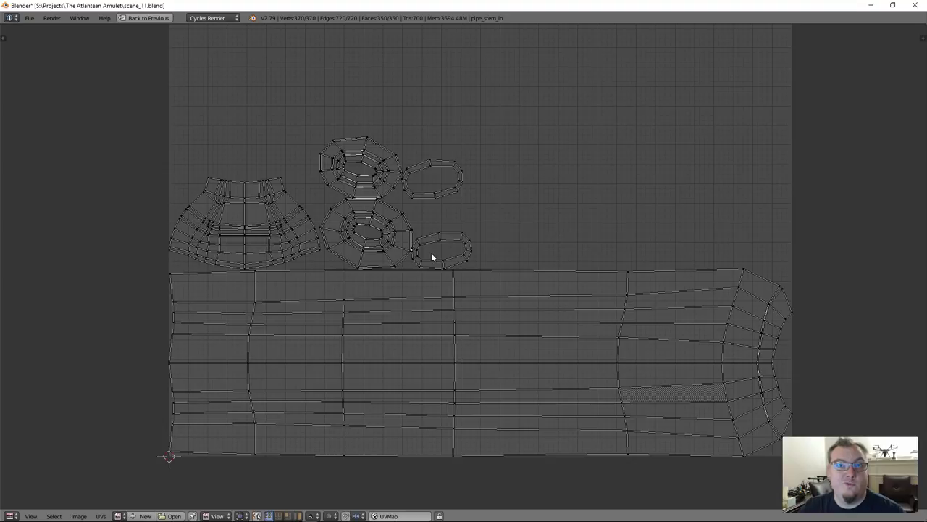
# Step: Show the UV properties panel and reposition a vertex on the island's right edge
pyautogui.press('n')
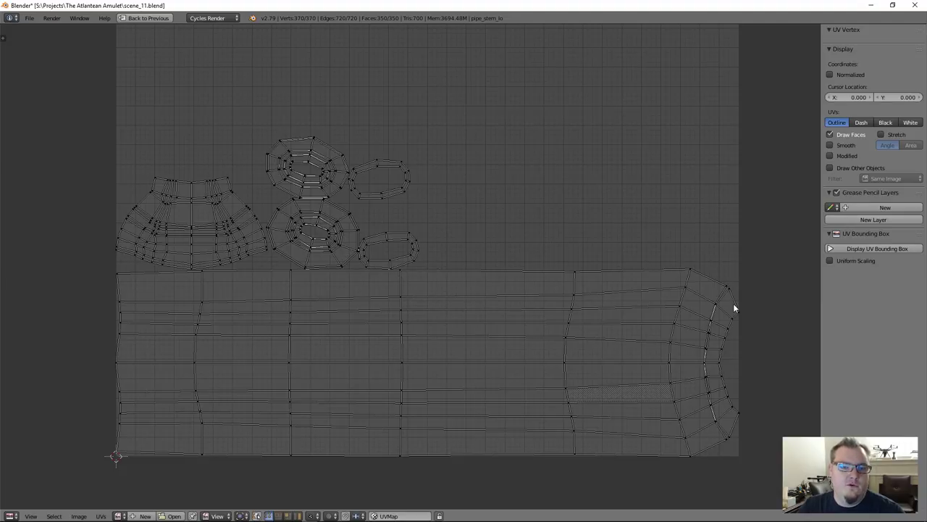
pyautogui.scroll(8, 733, 305)
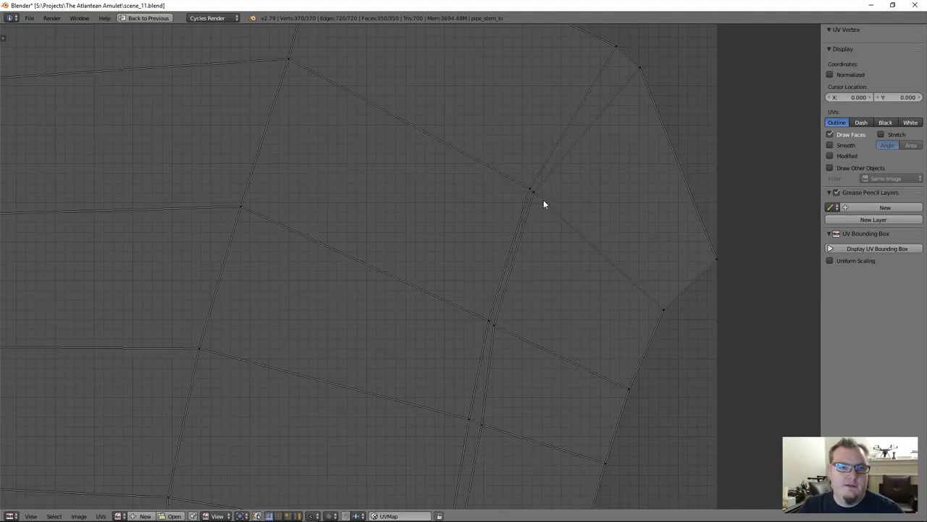
pyautogui.rightClick(544, 199)
pyautogui.press('g')
pyautogui.click(499, 200)
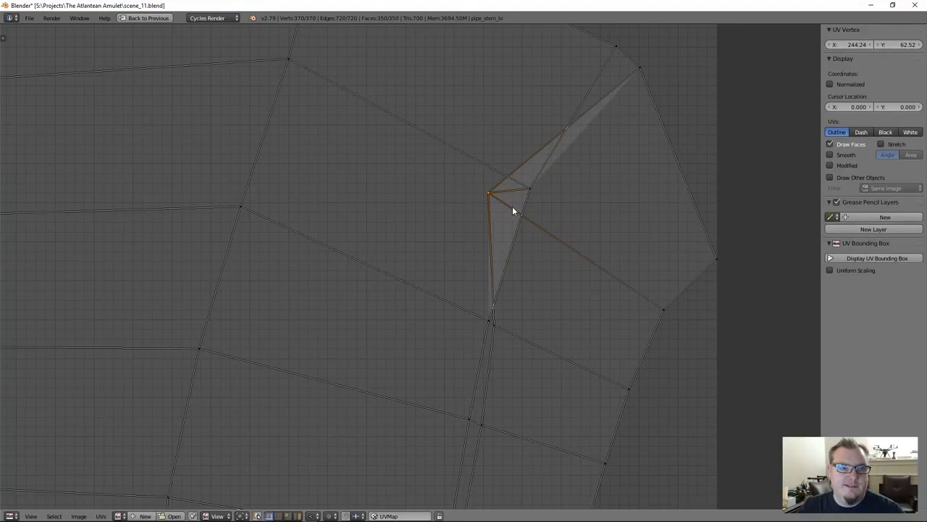
pyautogui.press('g')
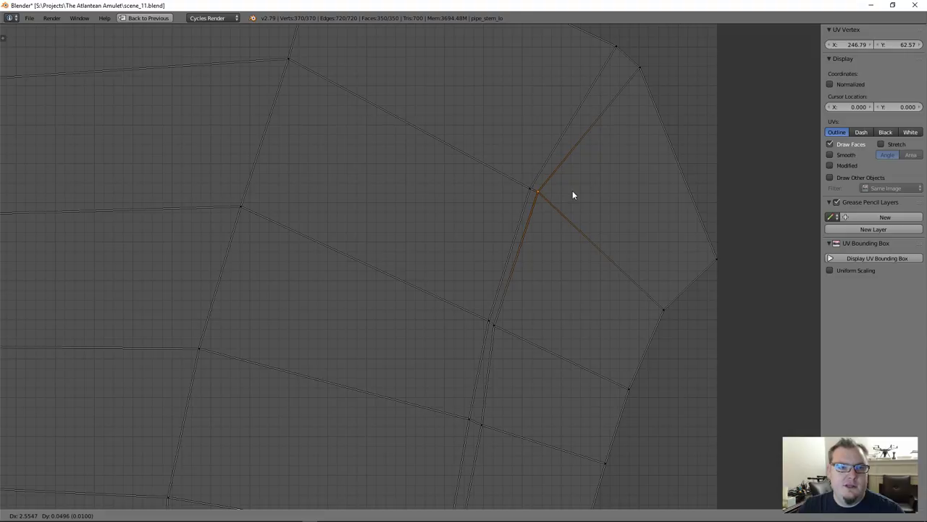
pyautogui.click(573, 191)
pyautogui.scroll(-4, 561, 239)
pyautogui.scroll(8, 532, 325)
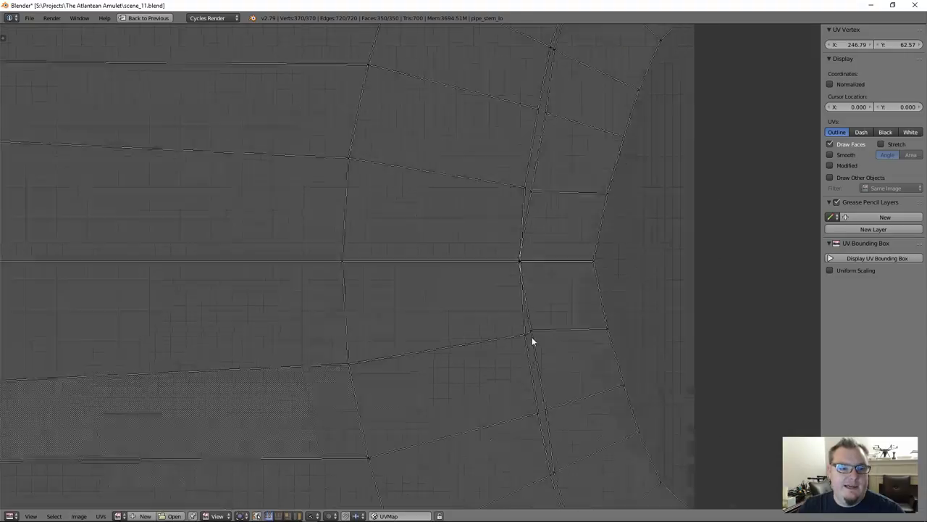
# Step: Nudge another right-edge UV vertex twice along the X axis
pyautogui.rightClick(491, 152)
pyautogui.press('g')
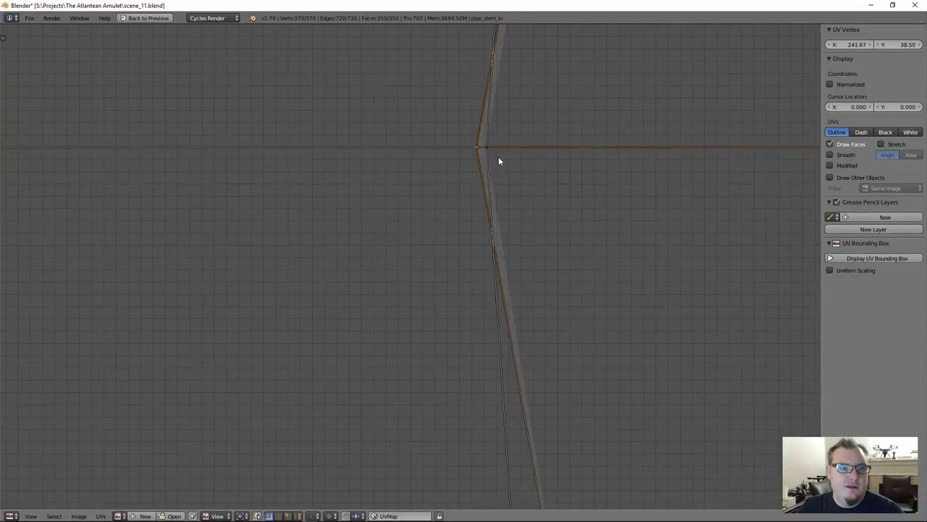
pyautogui.press('x')
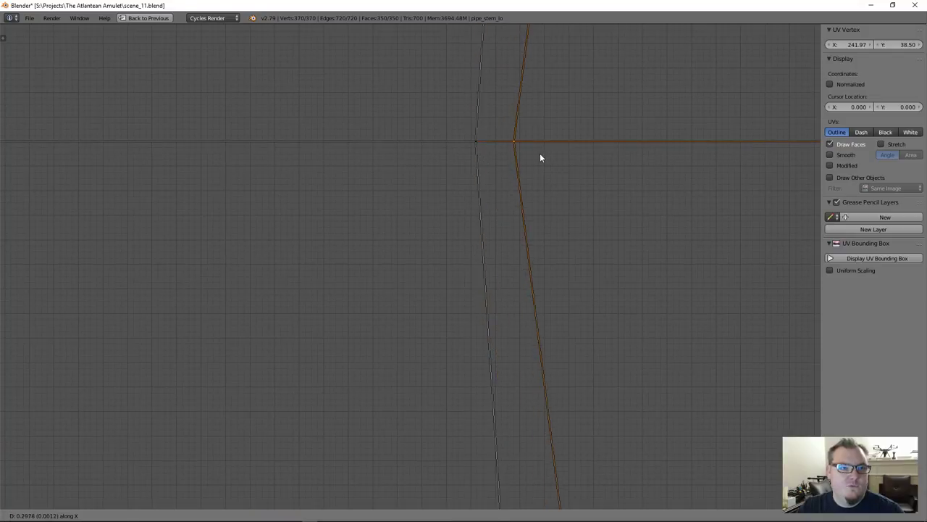
pyautogui.click(549, 154)
pyautogui.scroll(-2, 534, 178)
pyautogui.scroll(-3, 524, 179)
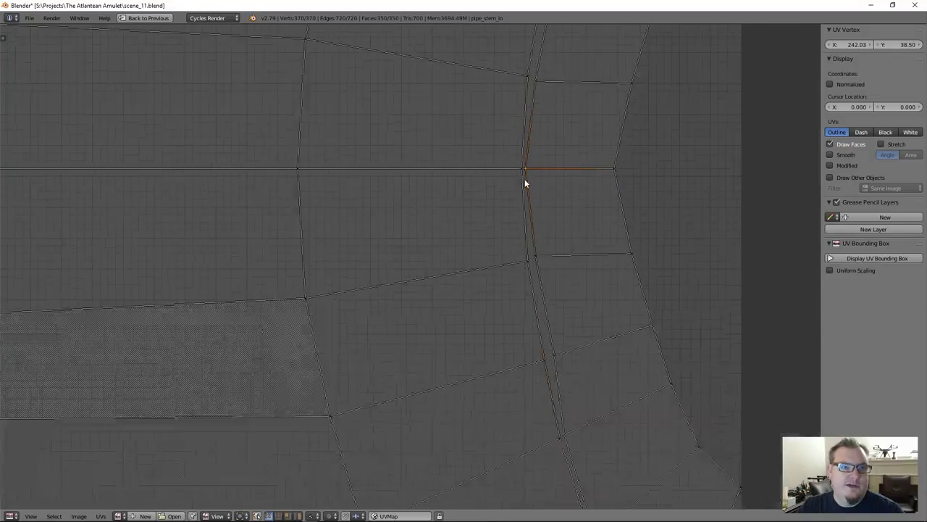
pyautogui.scroll(4, 527, 178)
pyautogui.press('g')
pyautogui.press('x')
pyautogui.click(534, 181)
pyautogui.scroll(-5, 525, 230)
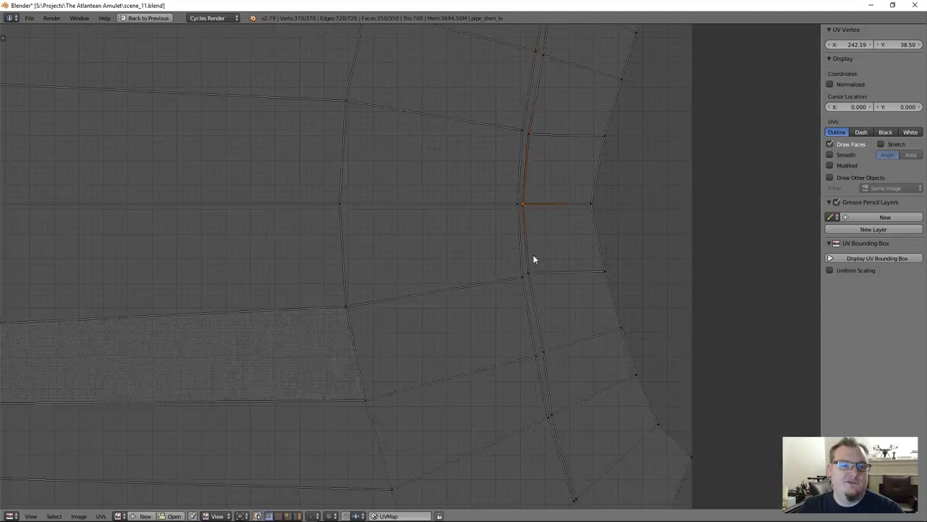
pyautogui.scroll(2, 453, 228)
pyautogui.scroll(-2, 446, 230)
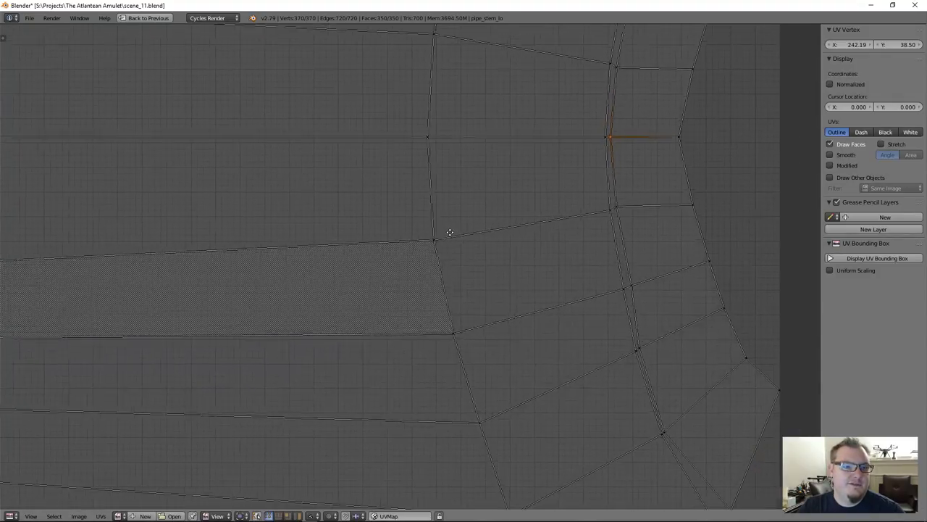
pyautogui.scroll(3, 601, 205)
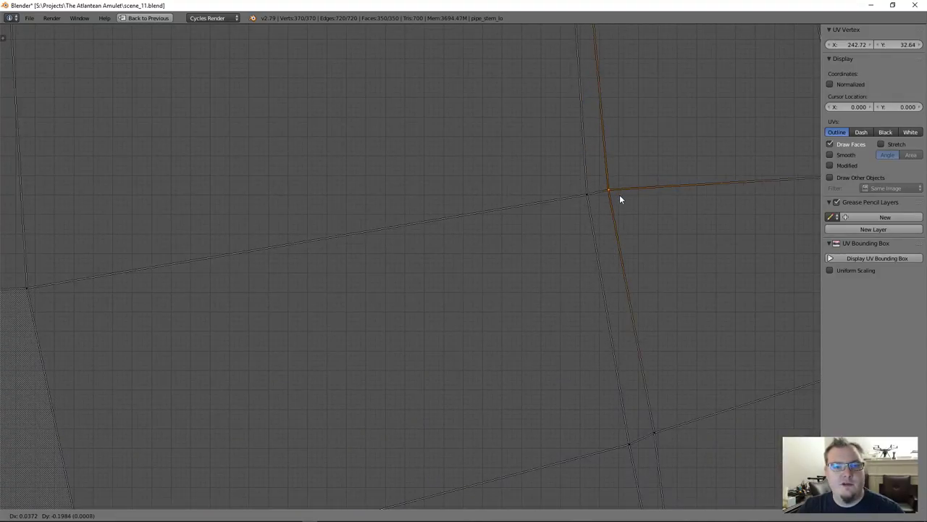
pyautogui.scroll(-5, 620, 194)
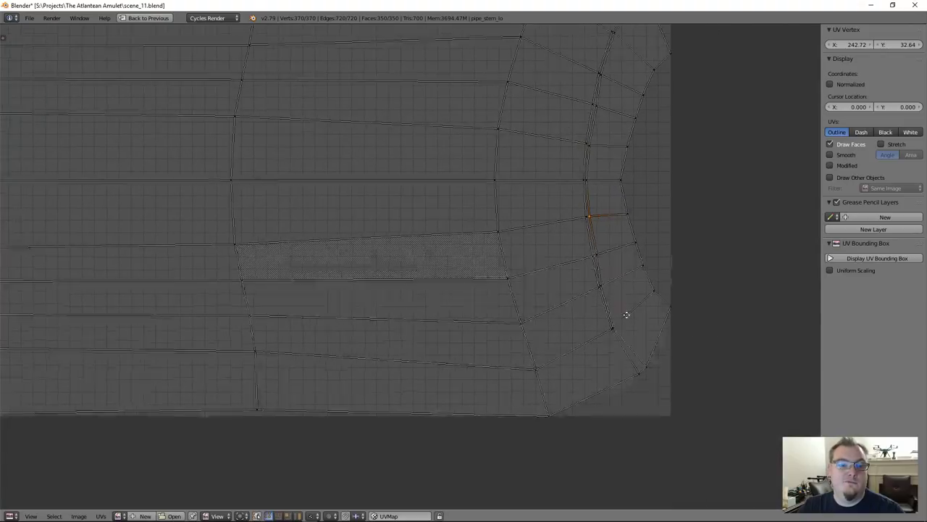
pyautogui.scroll(5, 609, 304)
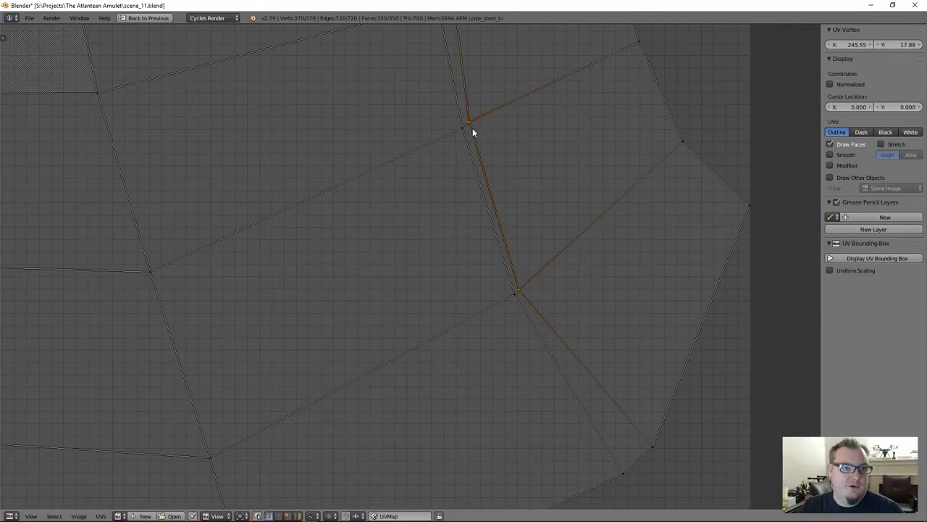
pyautogui.scroll(-1, 486, 131)
# Step: Move the upper ring-shaped UV island up and to the left
pyautogui.press('a')
pyautogui.scroll(-3, 543, 174)
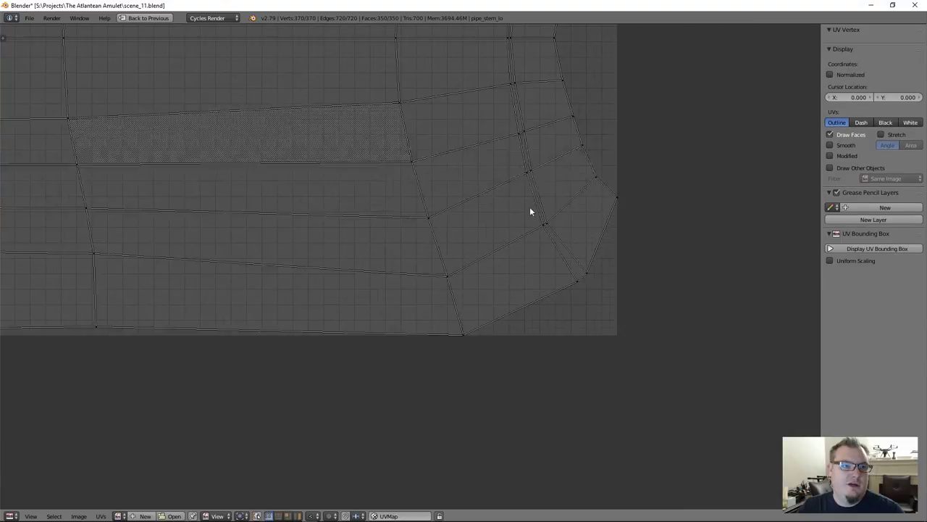
pyautogui.scroll(-2, 472, 201)
pyautogui.keyDown('ctrl'); pyautogui.hscroll(-6, 369, 207); pyautogui.keyUp('ctrl')
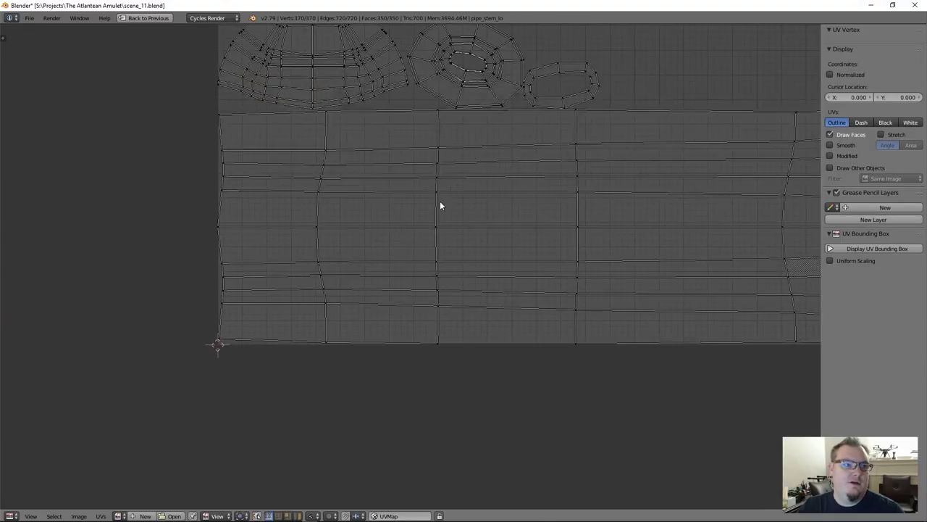
pyautogui.moveTo(439, 206); pyautogui.dragTo(510, 321, button='middle')
pyautogui.scroll(6, 553, 285)
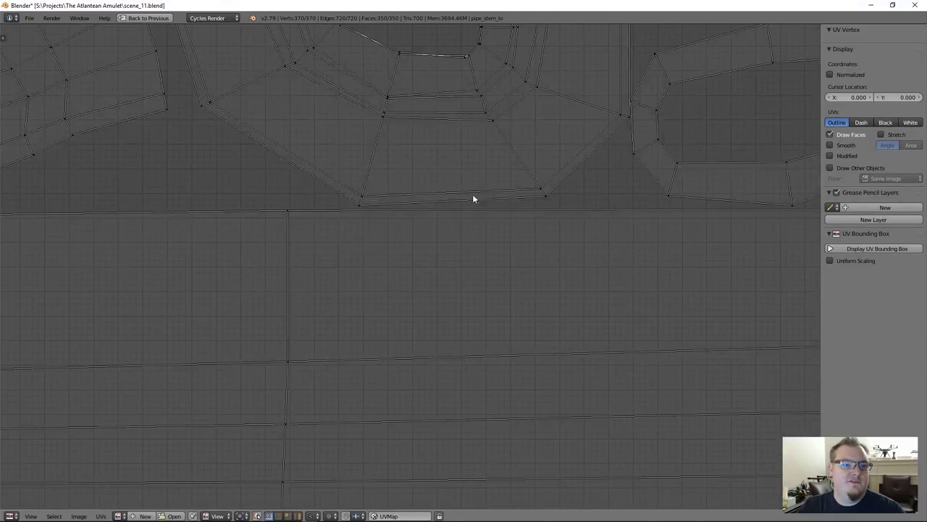
pyautogui.scroll(-5, 580, 131)
pyautogui.keyDown('shift'); pyautogui.scroll(5, 507, 152); pyautogui.keyUp('shift')
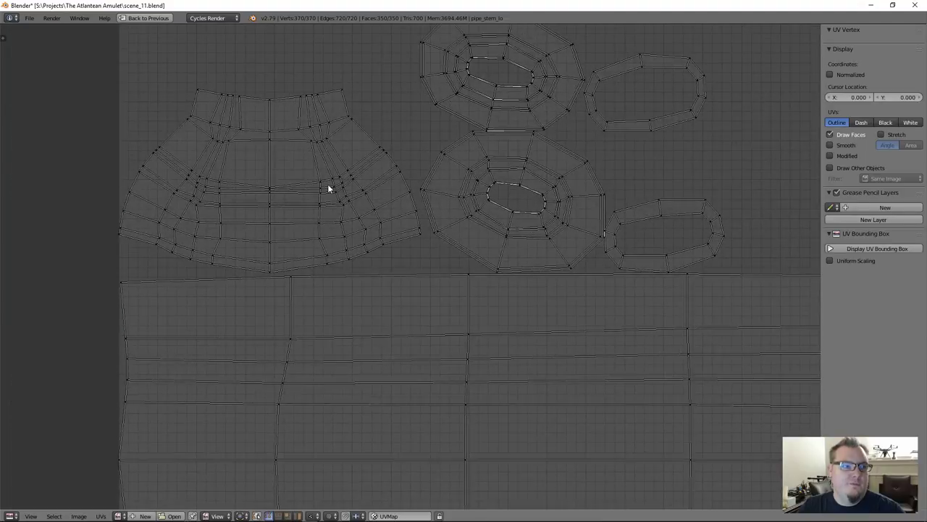
pyautogui.scroll(2, 328, 185)
pyautogui.moveTo(569, 121); pyautogui.dragTo(497, 213, button='middle')
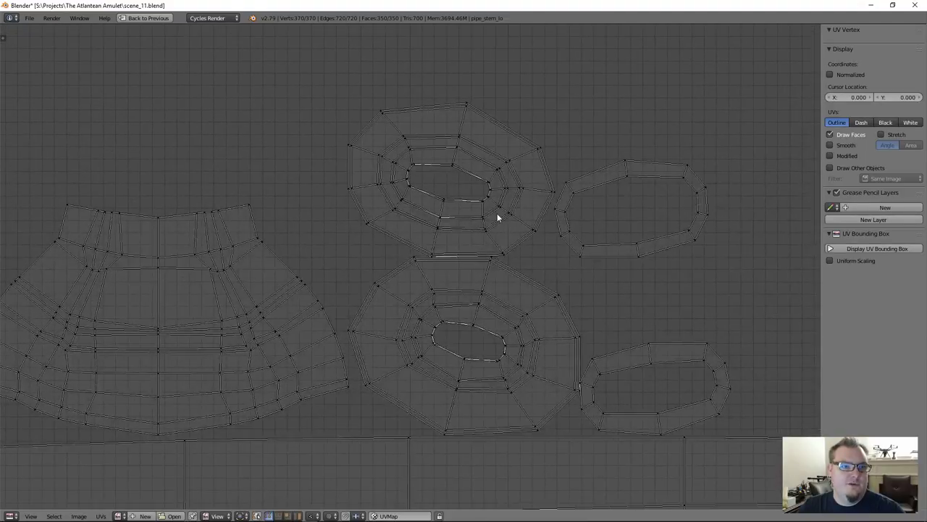
pyautogui.press('l')
pyautogui.press('g')
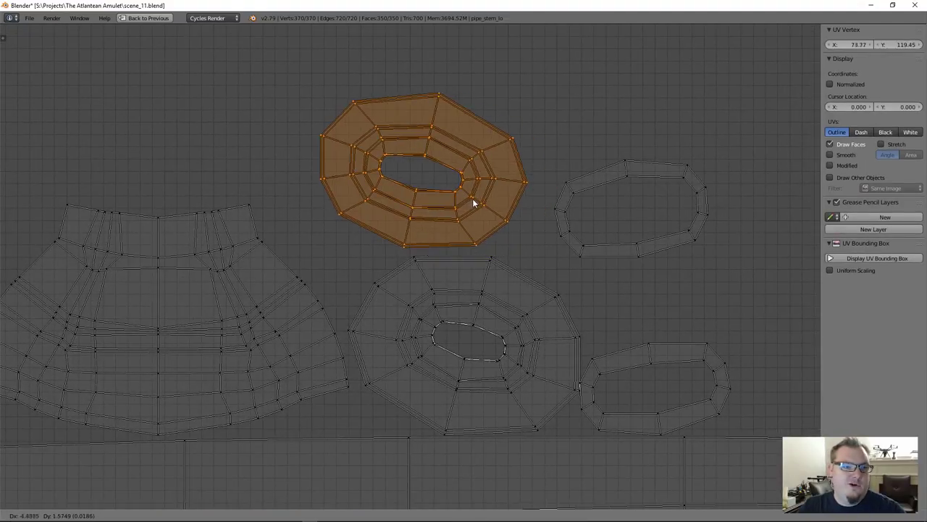
pyautogui.click(434, 189)
# Step: Rotate the whole middle donut island into a new orientation
pyautogui.moveTo(551, 289); pyautogui.dragTo(484, 225, button='middle')
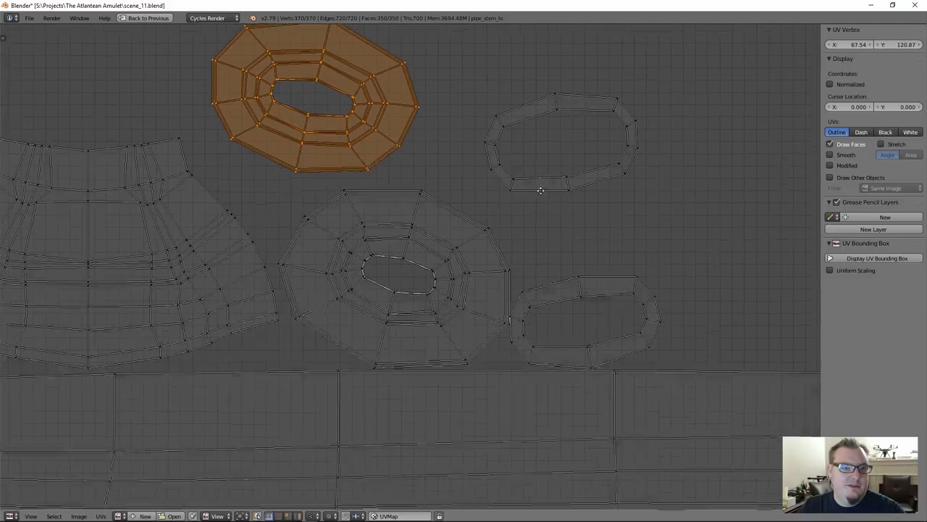
pyautogui.press('a')
pyautogui.press('l')
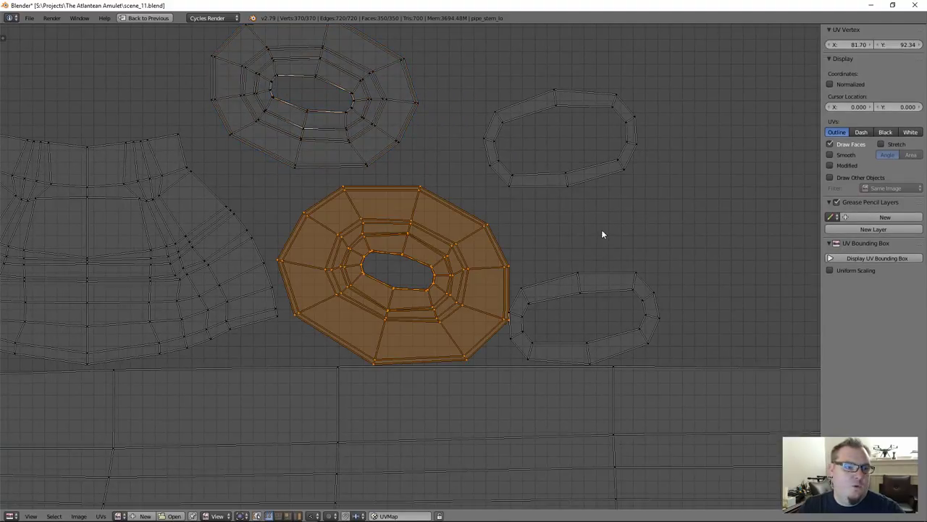
pyautogui.press('r')
pyautogui.click(607, 170)
# Step: Move the top and lower hole-edge vertices of the rotated island off the overlap
pyautogui.press('a')
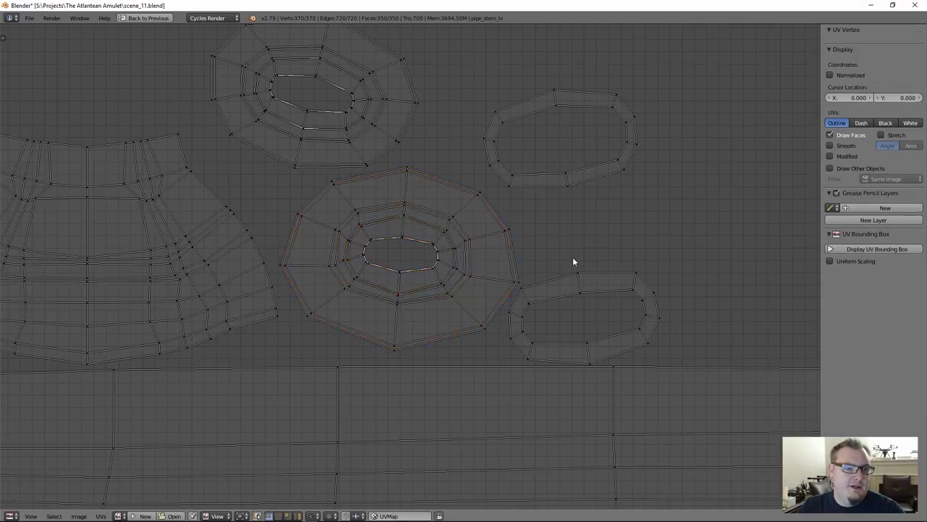
pyautogui.scroll(10, 429, 268)
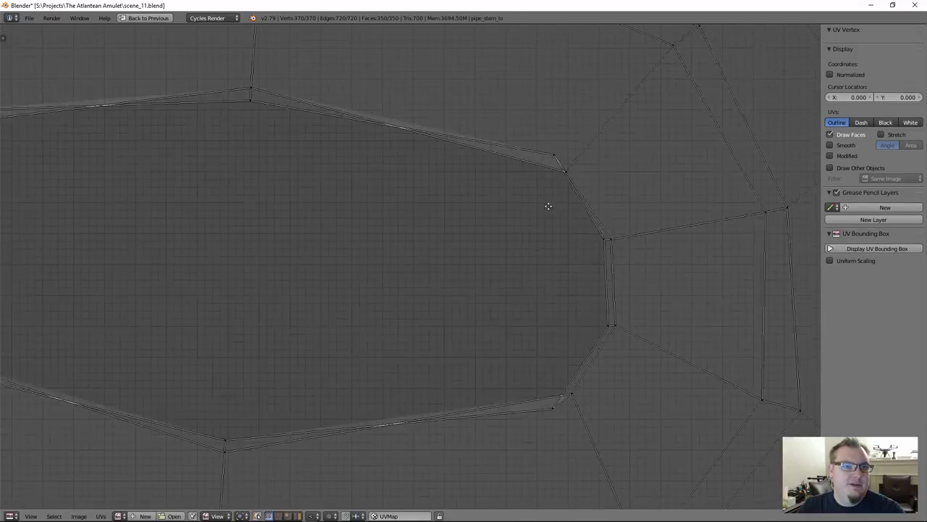
pyautogui.rightClick(565, 177)
pyautogui.press('g')
pyautogui.click(566, 139)
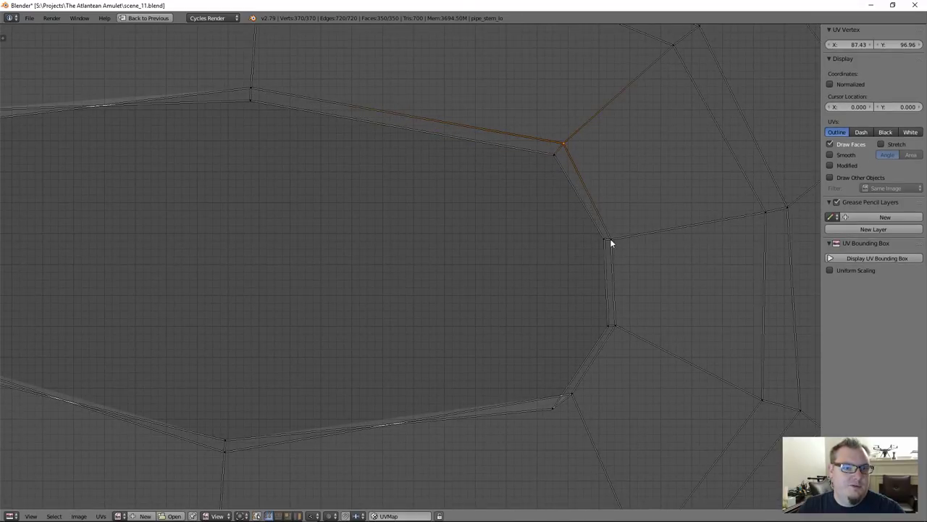
pyautogui.rightClick(572, 393)
pyautogui.press('g')
pyautogui.click(560, 427)
# Step: Nudge the lower, left and upper-left vertices around the inner hole clear of overlaps
pyautogui.moveTo(361, 393); pyautogui.dragTo(388, 362, button='middle')
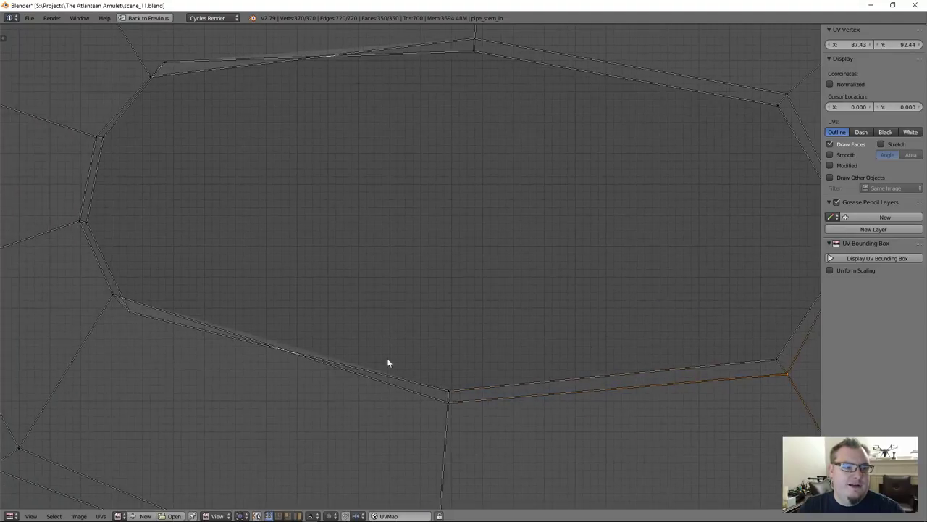
pyautogui.rightClick(120, 301)
pyautogui.press('g')
pyautogui.click(119, 330)
pyautogui.rightClick(80, 221)
pyautogui.press('g')
pyautogui.click(70, 230)
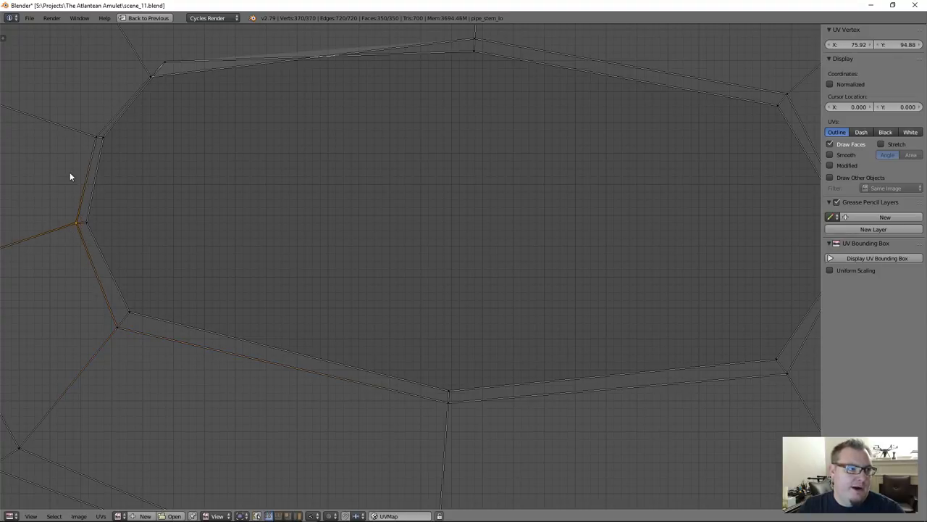
pyautogui.rightClick(87, 140)
pyautogui.press('g')
pyautogui.click(83, 137)
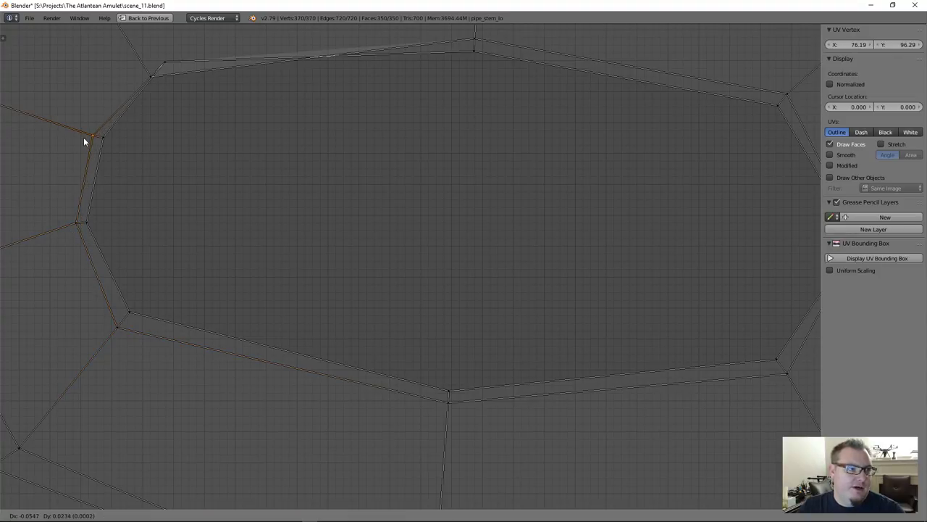
pyautogui.rightClick(151, 75)
pyautogui.press('g')
pyautogui.click(159, 44)
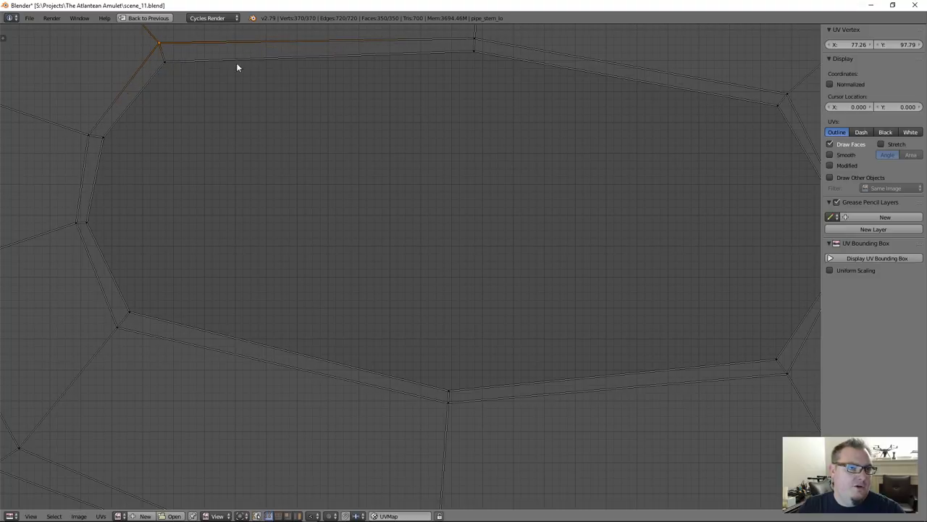
# Step: Adjust the hole's top-edge vertex, the ring's upper vertex and a right-side vertex
pyautogui.moveTo(482, 52); pyautogui.dragTo(423, 181, button='middle')
pyautogui.rightClick(426, 176)
pyautogui.press('g')
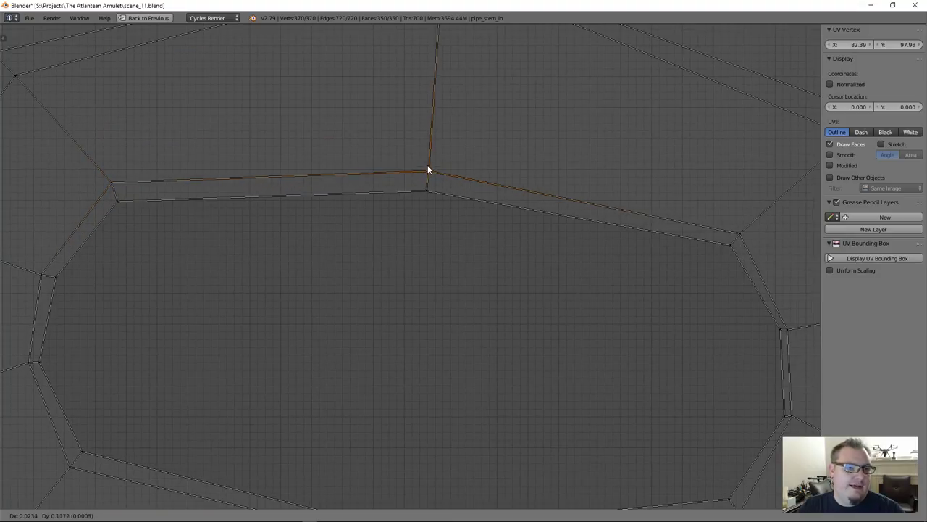
pyautogui.click(428, 169)
pyautogui.scroll(-5, 548, 227)
pyautogui.moveTo(564, 251); pyautogui.dragTo(532, 248, button='middle')
pyautogui.scroll(2, 489, 88)
pyautogui.rightClick(487, 96)
pyautogui.press('g')
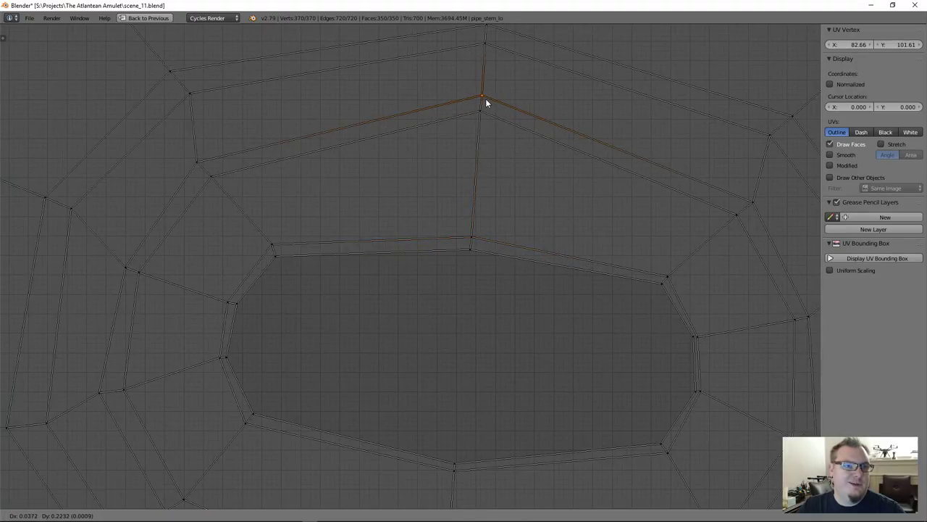
pyautogui.click(485, 98)
pyautogui.scroll(-1, 486, 98)
pyautogui.scroll(2, 507, 184)
pyautogui.rightClick(558, 234)
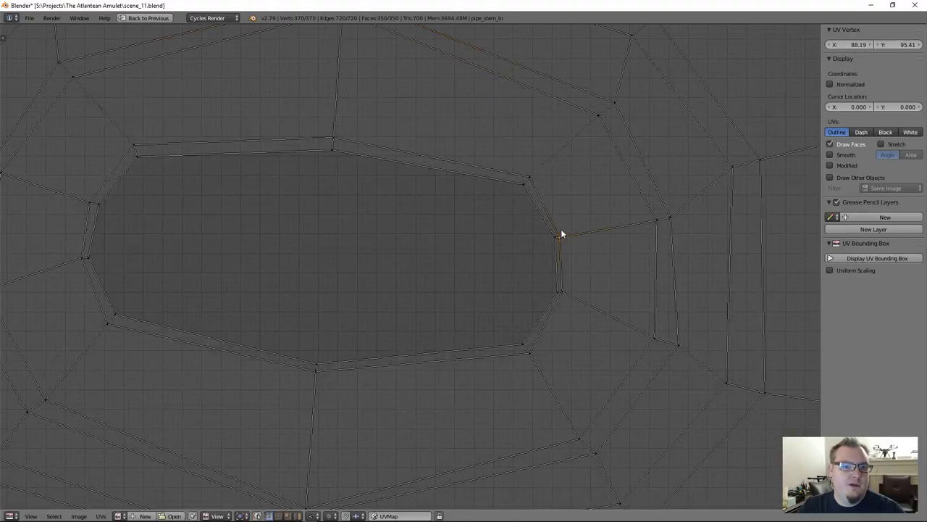
pyautogui.press('g')
pyautogui.click(578, 293)
# Step: Drag a vertex on the upper ring island up-right, then slightly down
pyautogui.scroll(-5, 540, 298)
pyautogui.moveTo(539, 297); pyautogui.dragTo(424, 305, button='middle')
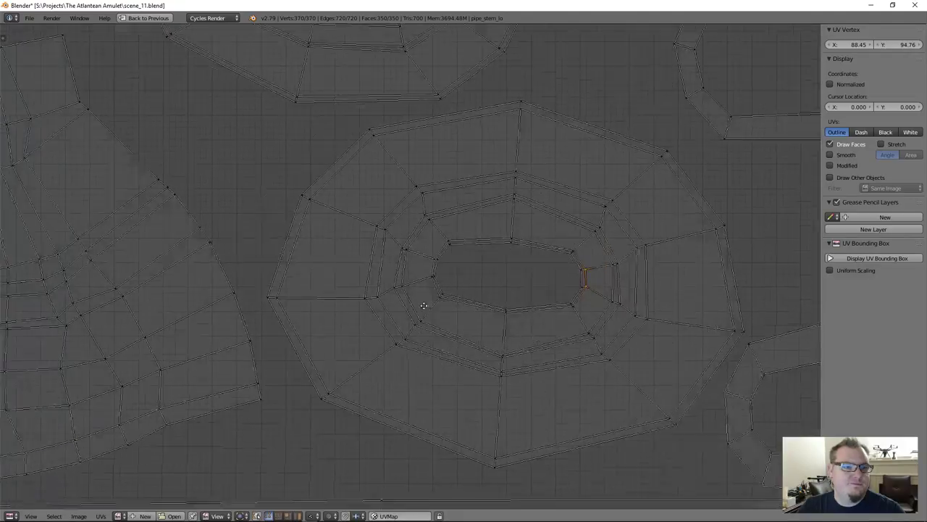
pyautogui.scroll(4, 424, 305)
pyautogui.scroll(-4, 516, 237)
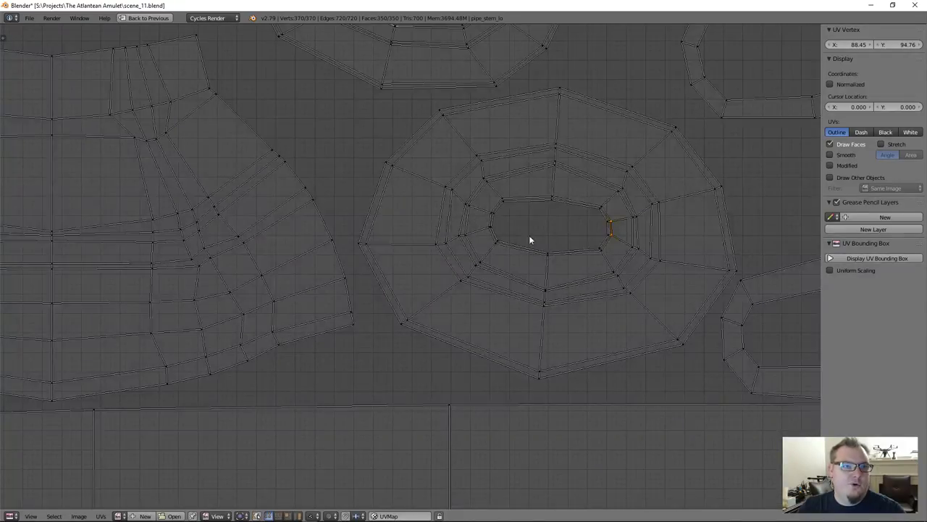
pyautogui.scroll(-3, 529, 240)
pyautogui.moveTo(489, 196); pyautogui.dragTo(531, 292, button='middle')
pyautogui.scroll(7, 531, 291)
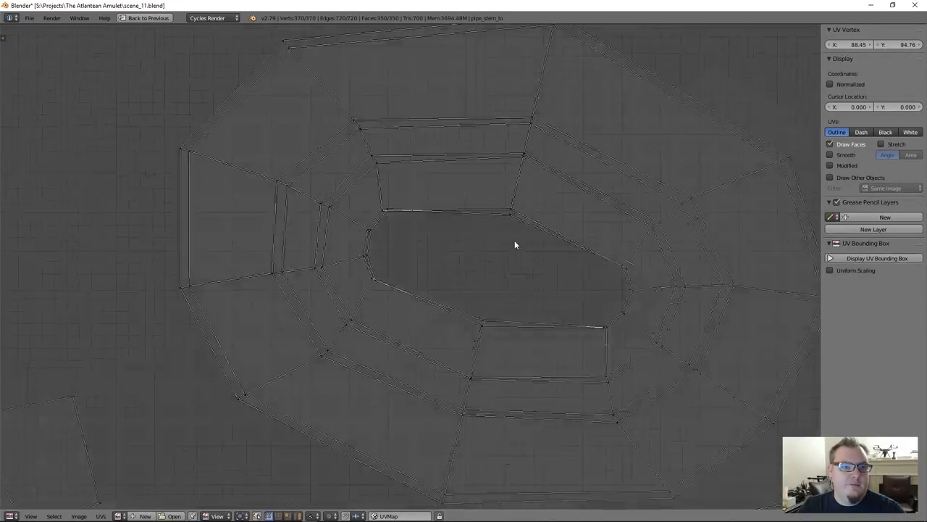
pyautogui.rightClick(512, 198)
pyautogui.moveTo(313, 209); pyautogui.dragTo(320, 195, button='right')
pyautogui.moveTo(281, 346); pyautogui.dragTo(285, 366, button='right')
# Step: Drag the lower hole vertex down and the right-side vertex up, then deselect all
pyautogui.moveTo(599, 407); pyautogui.dragTo(461, 371, button='middle')
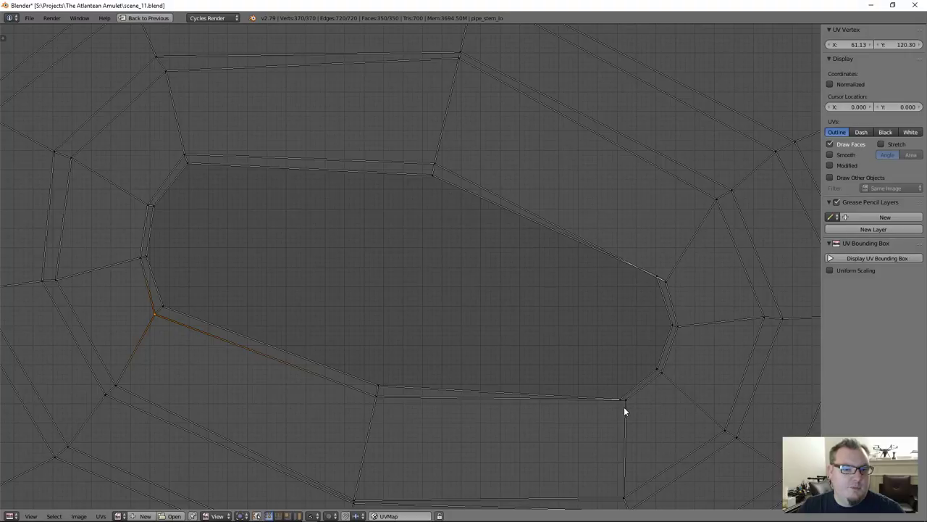
pyautogui.moveTo(623, 402); pyautogui.dragTo(621, 410, button='right')
pyautogui.moveTo(666, 286); pyautogui.dragTo(665, 266, button='right')
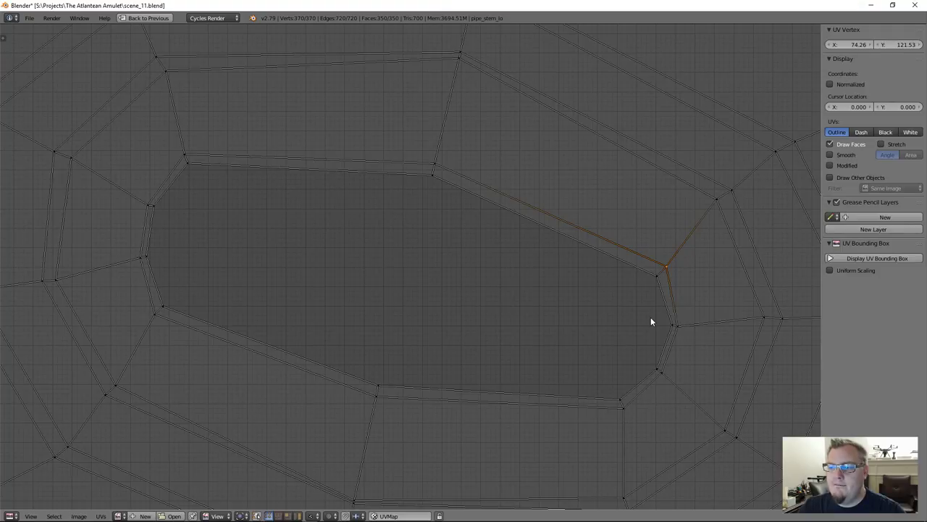
pyautogui.scroll(-3, 630, 315)
pyautogui.scroll(3, 556, 286)
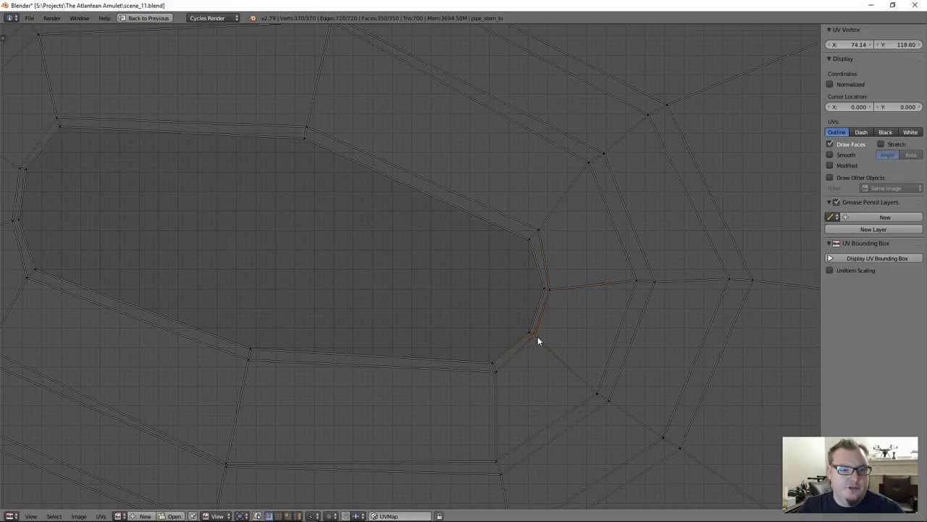
pyautogui.moveTo(558, 287); pyautogui.dragTo(562, 287, button='right')
pyautogui.press('a')
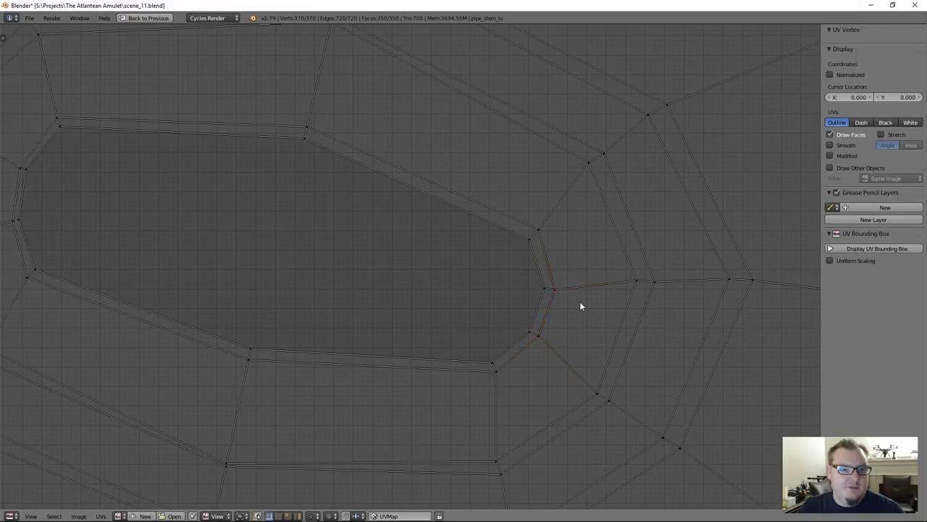
pyautogui.scroll(-4, 580, 303)
pyautogui.scroll(-3, 581, 302)
pyautogui.moveTo(559, 326); pyautogui.dragTo(389, 129, button='middle')
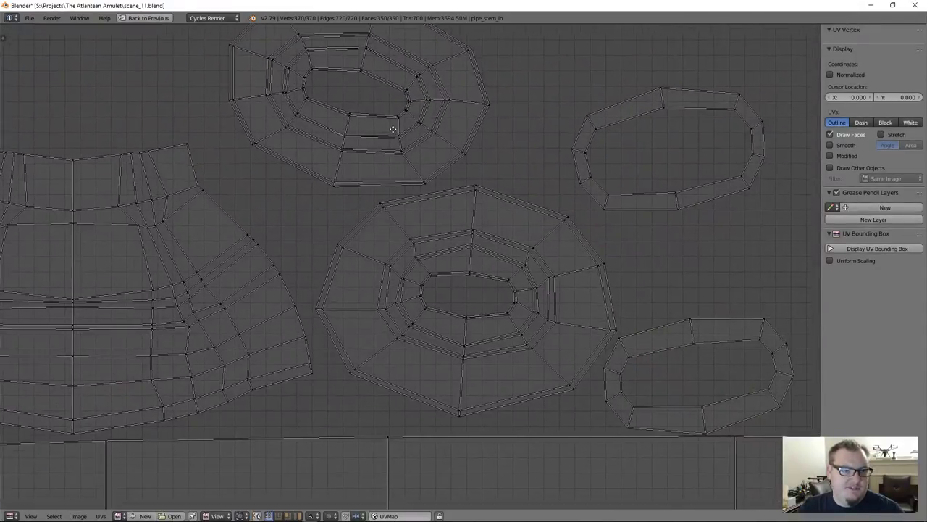
# Step: Nudge a bottom inner-ring vertex down and check a right-side vertex
pyautogui.scroll(1, 466, 303)
pyautogui.moveTo(467, 303); pyautogui.dragTo(462, 271, button='middle')
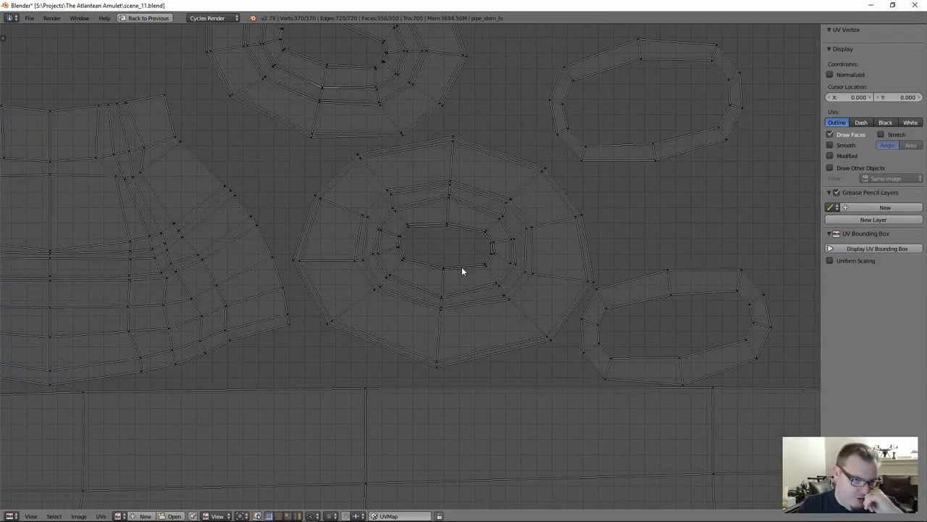
pyautogui.scroll(8, 461, 271)
pyautogui.rightClick(425, 280)
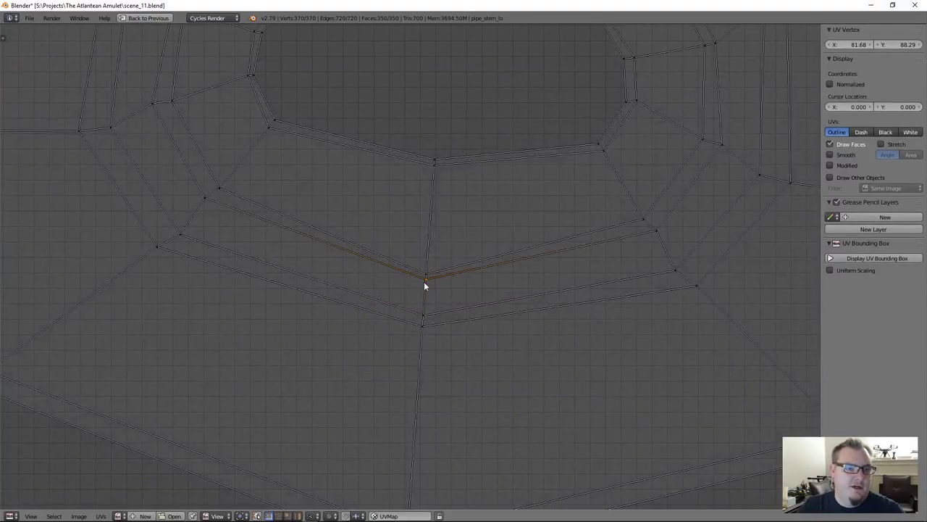
pyautogui.press('g')
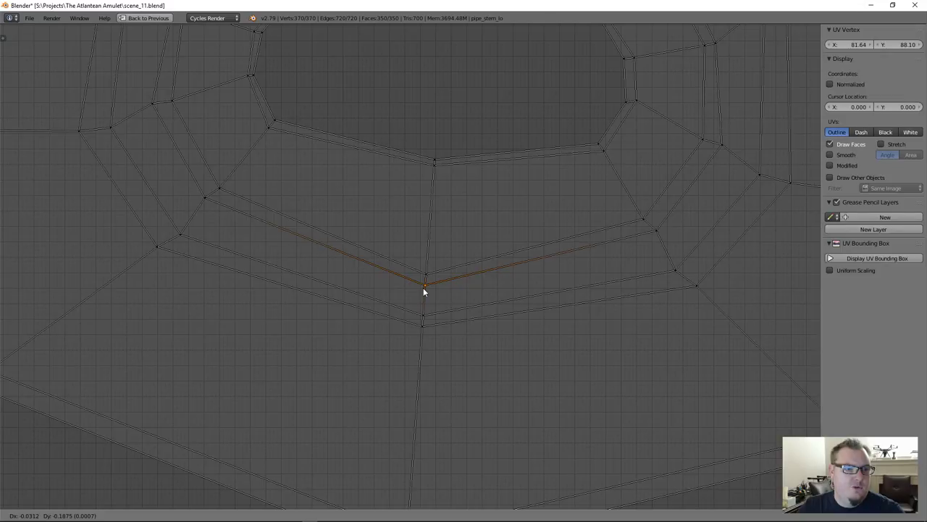
pyautogui.click(425, 289)
pyautogui.rightClick(656, 231)
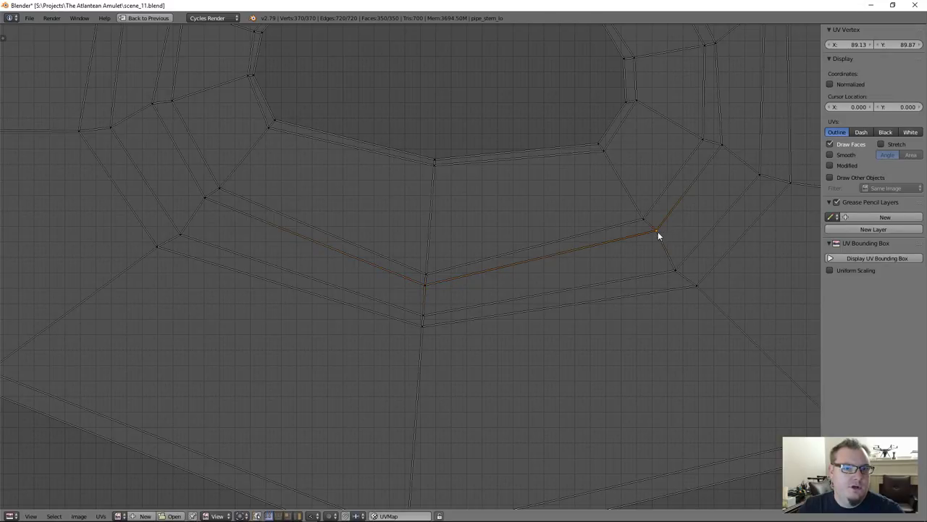
pyautogui.press('g')
pyautogui.click(654, 232)
# Step: Move another overlapping right-side vertex slightly down and frame it in view
pyautogui.scroll(-3, 686, 152)
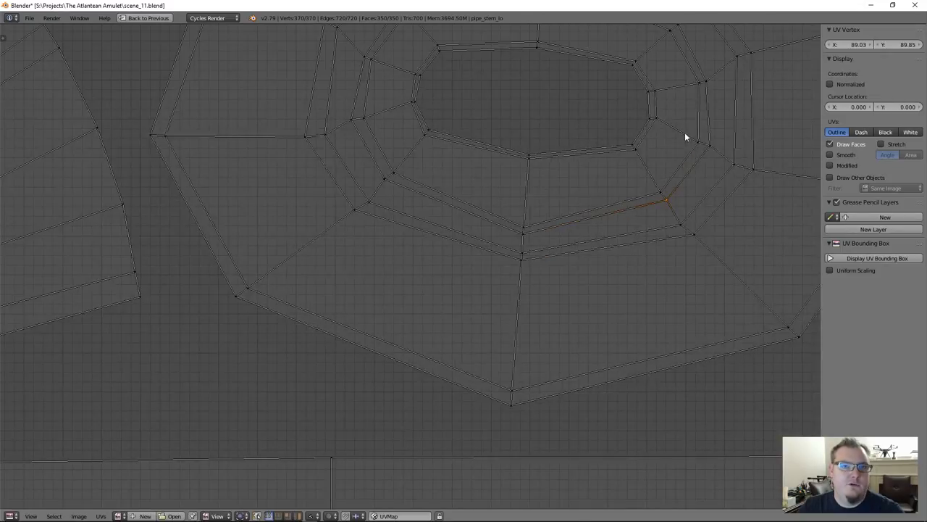
pyautogui.rightClick(657, 120)
pyautogui.press('g')
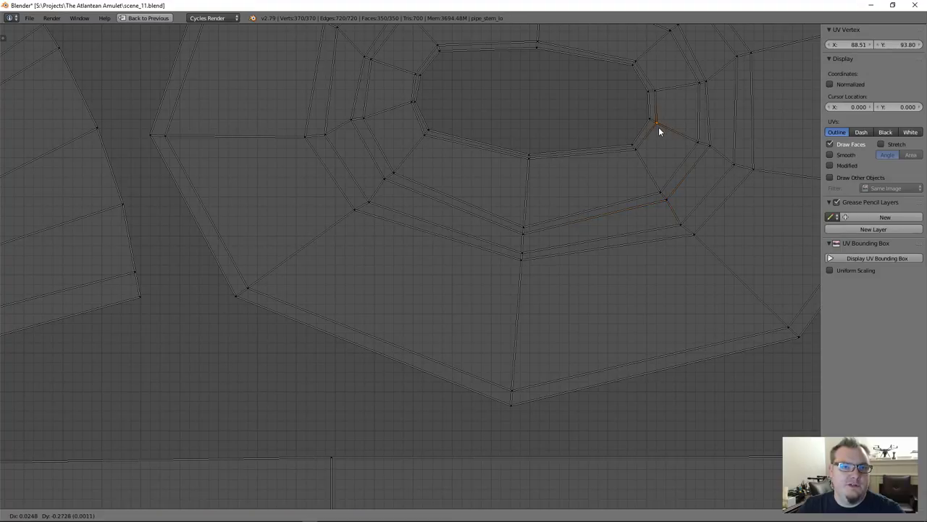
pyautogui.click(658, 125)
pyautogui.scroll(-2, 575, 197)
pyautogui.press('KP_Decimal')
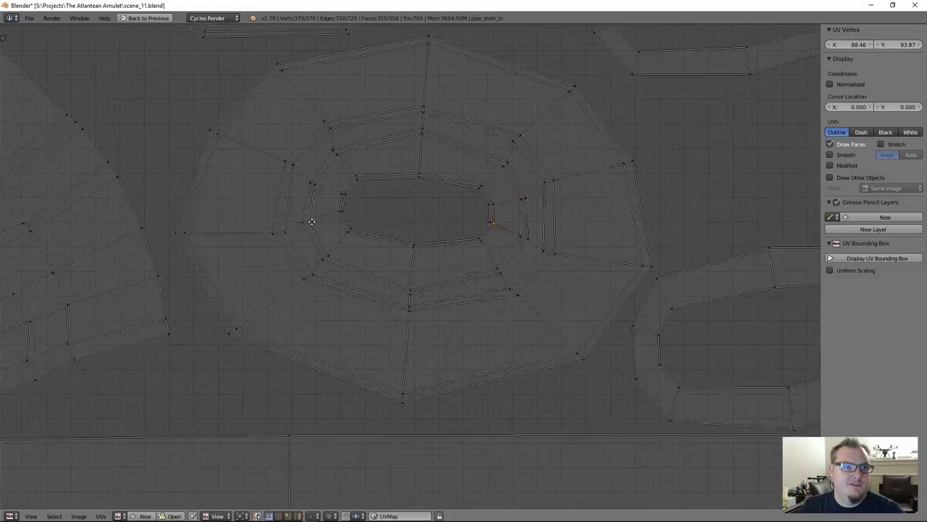
pyautogui.moveTo(710, 291); pyautogui.dragTo(439, 246, button='middle')
# Step: Relax the small ring island to minimise its stretch
pyautogui.press('a')
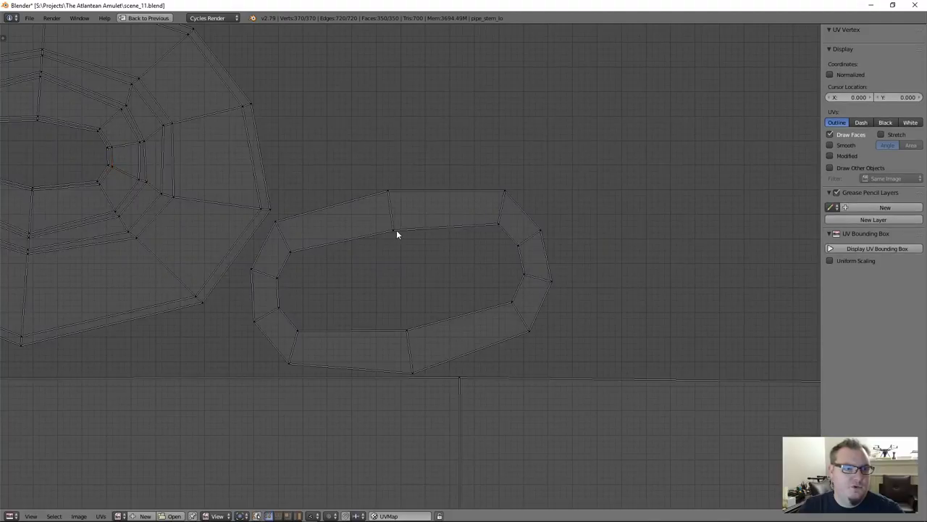
pyautogui.press('l')
pyautogui.hotkey('ctrl', 'v')
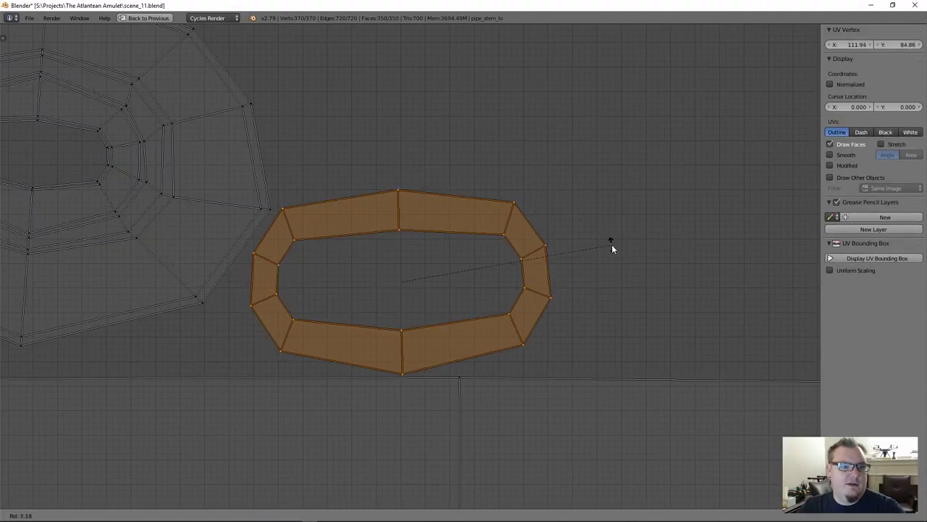
pyautogui.click(653, 226)
pyautogui.scroll(-6, 430, 218)
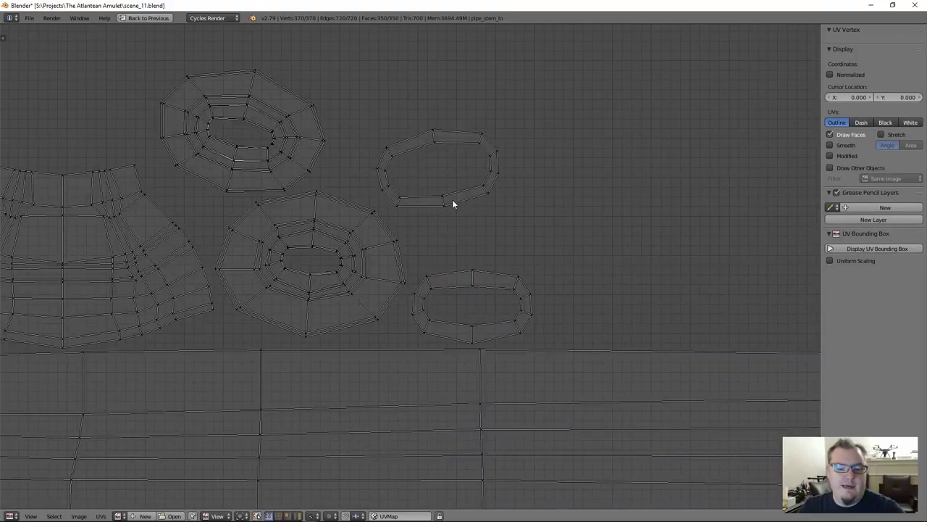
# Step: Move the small ring island up and to the left, then deselect it
pyautogui.press('l')
pyautogui.press('g')
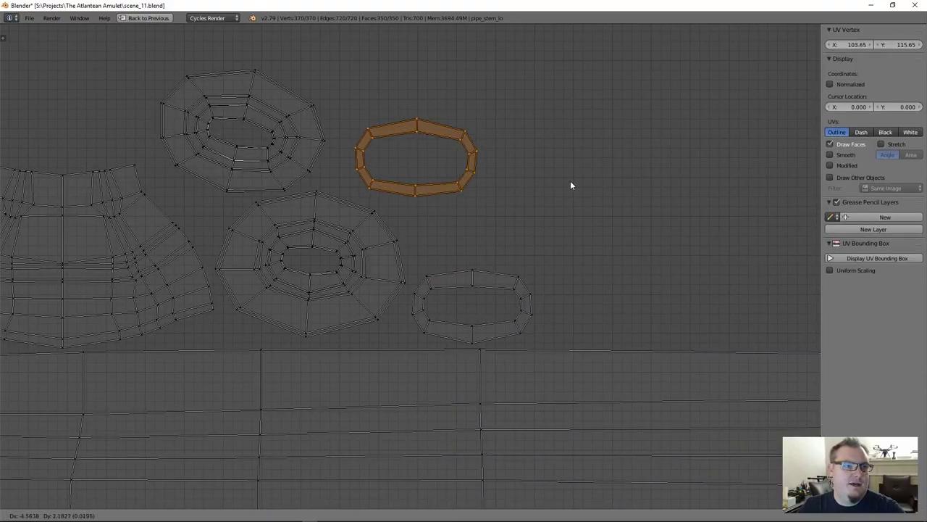
pyautogui.click(507, 186)
pyautogui.press('a')
pyautogui.scroll(-4, 490, 189)
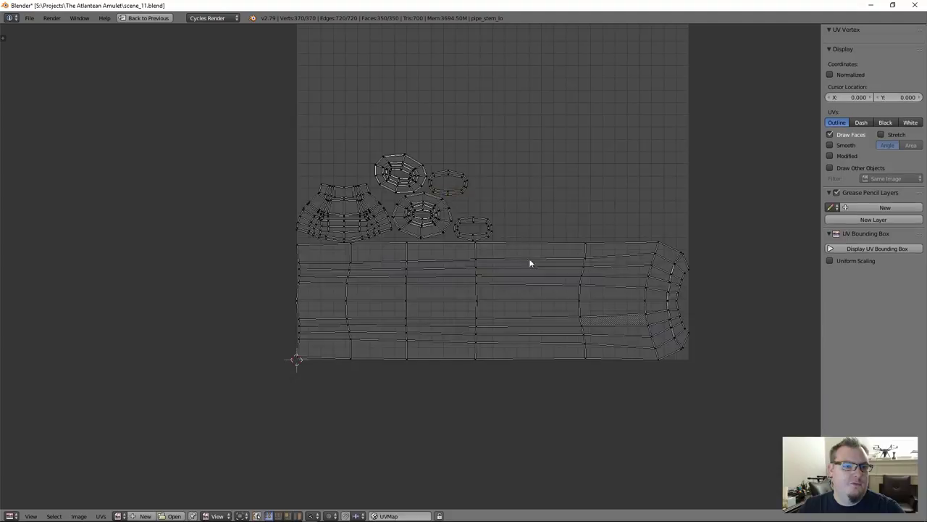
pyautogui.moveTo(562, 273); pyautogui.dragTo(667, 287, button='middle')
# Step: Review the whole UV layout, selecting and then deselecting all UVs
pyautogui.scroll(8, 526, 219)
pyautogui.scroll(-5, 522, 218)
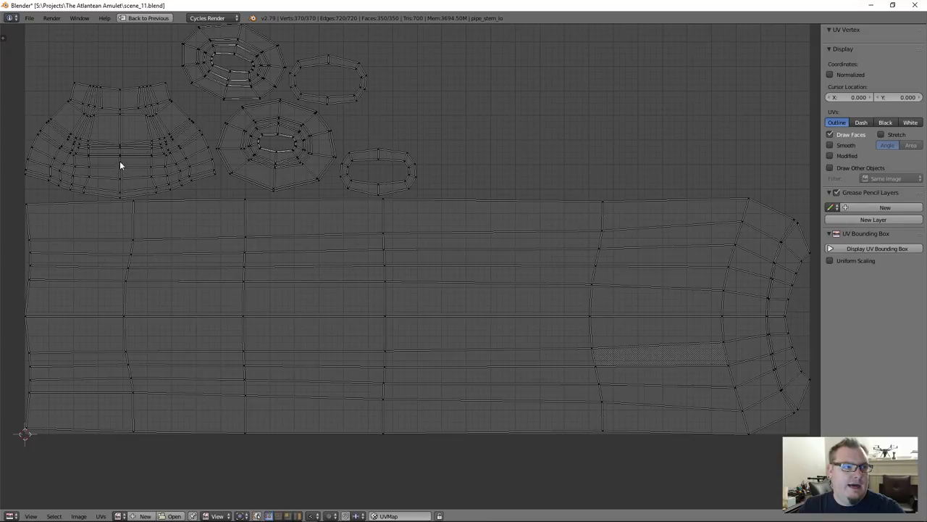
pyautogui.moveTo(120, 166); pyautogui.dragTo(320, 236, button='middle')
pyautogui.scroll(5, 316, 236)
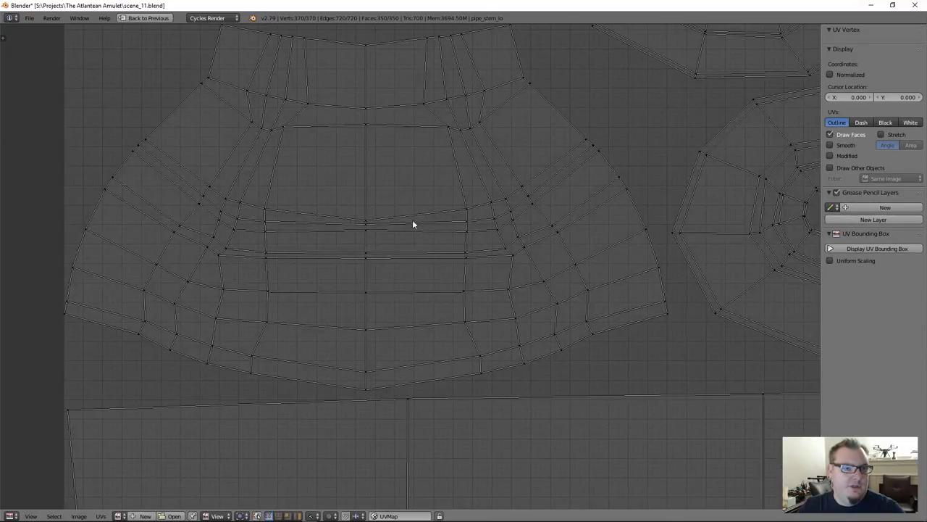
pyautogui.scroll(-6, 403, 240)
pyautogui.moveTo(606, 332); pyautogui.dragTo(433, 304, button='middle')
pyautogui.press('a')
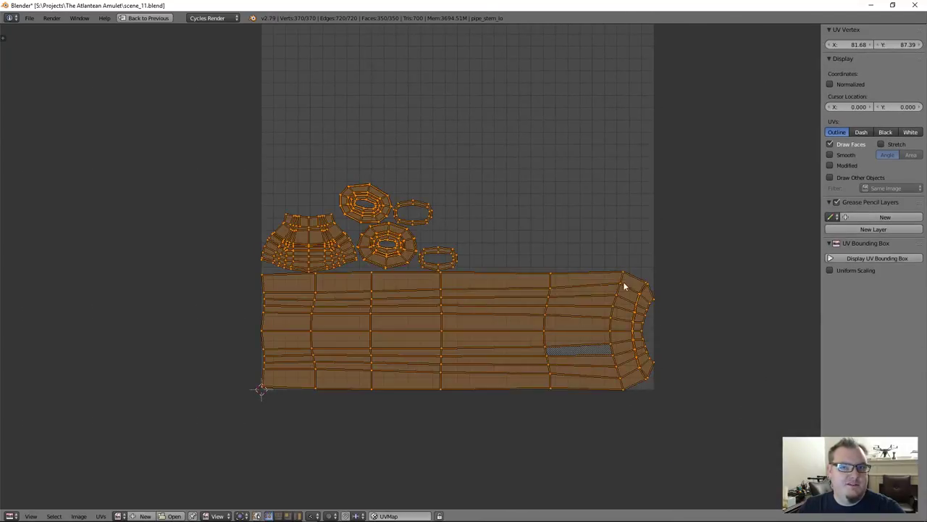
pyautogui.press('a')
pyautogui.click(883, 136)
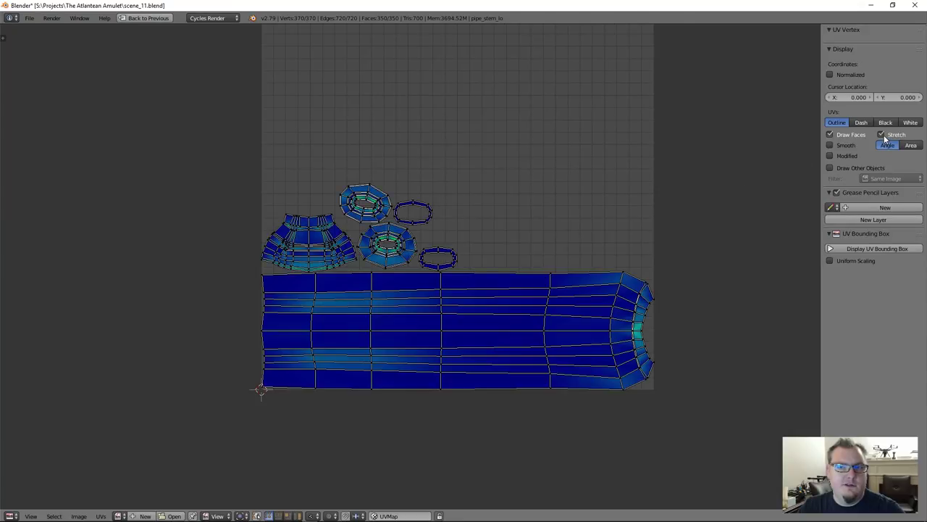
pyautogui.scroll(3, 471, 283)
pyautogui.moveTo(493, 286); pyautogui.dragTo(400, 254, button='middle')
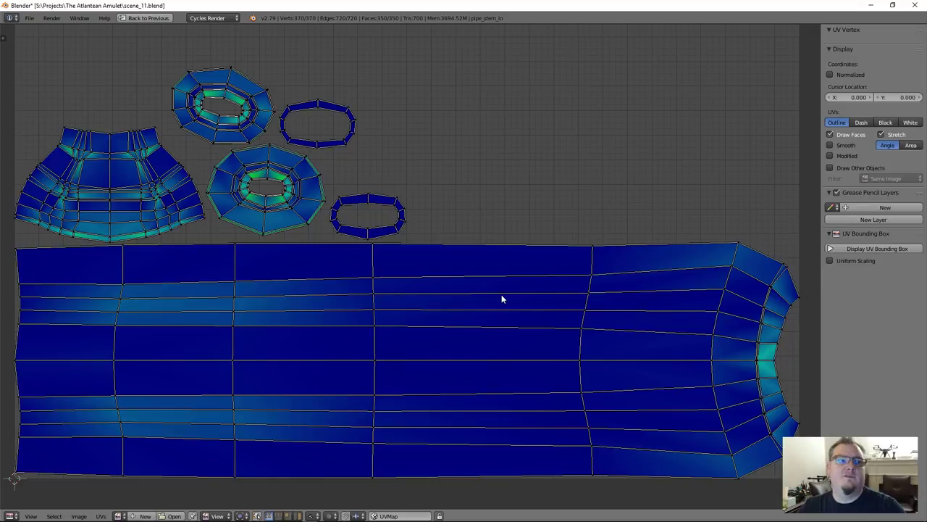
pyautogui.scroll(3, 257, 194)
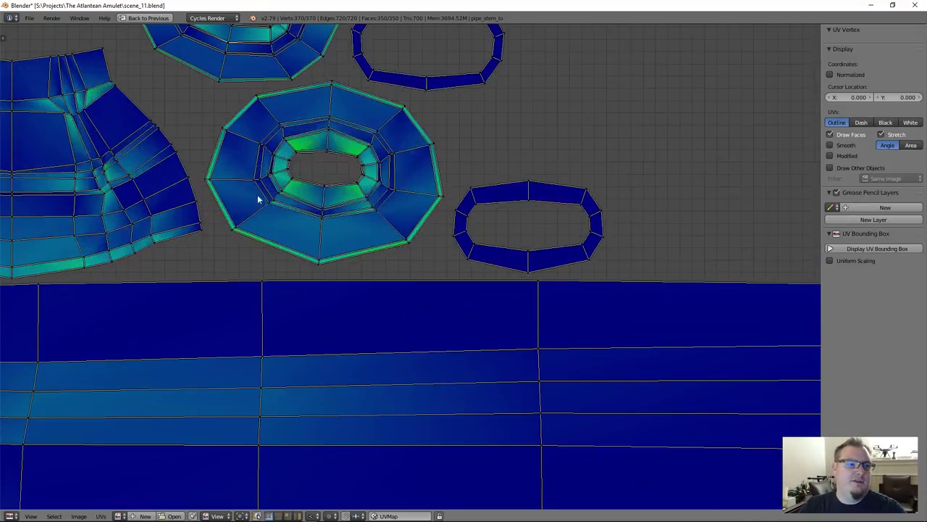
pyautogui.scroll(-1, 333, 224)
pyautogui.scroll(1, 412, 254)
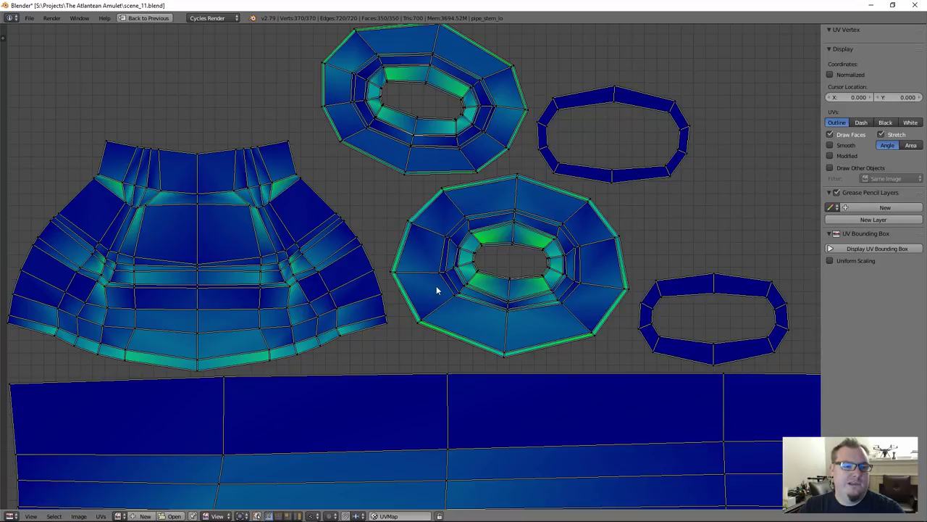
pyautogui.scroll(3, 494, 250)
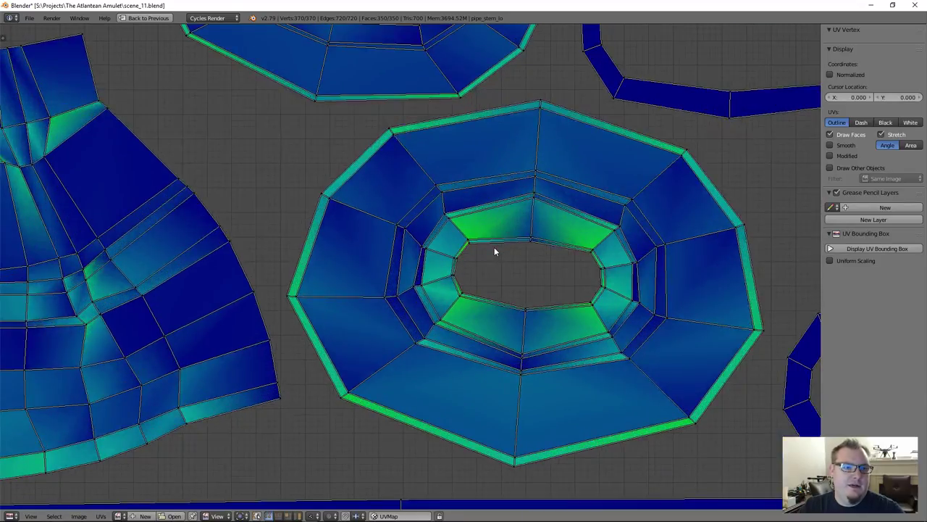
pyautogui.scroll(-2, 507, 251)
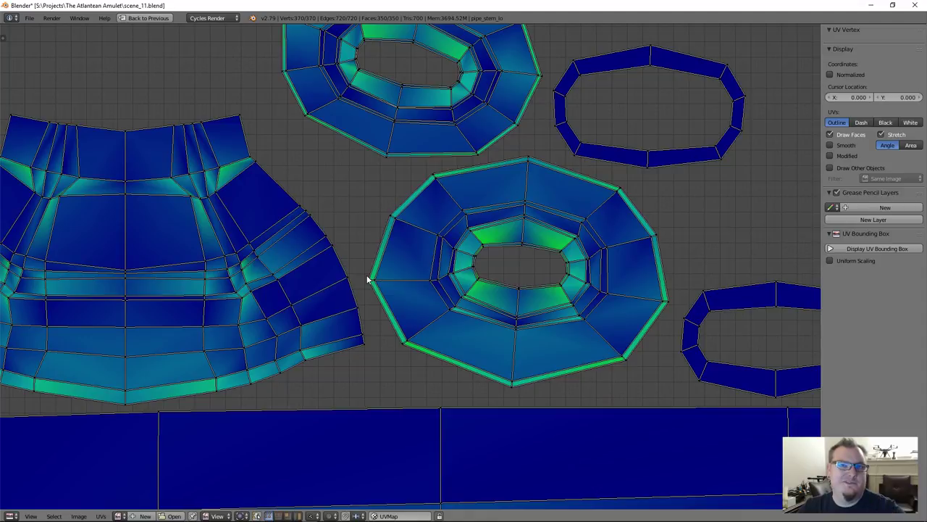
pyautogui.scroll(-2, 367, 278)
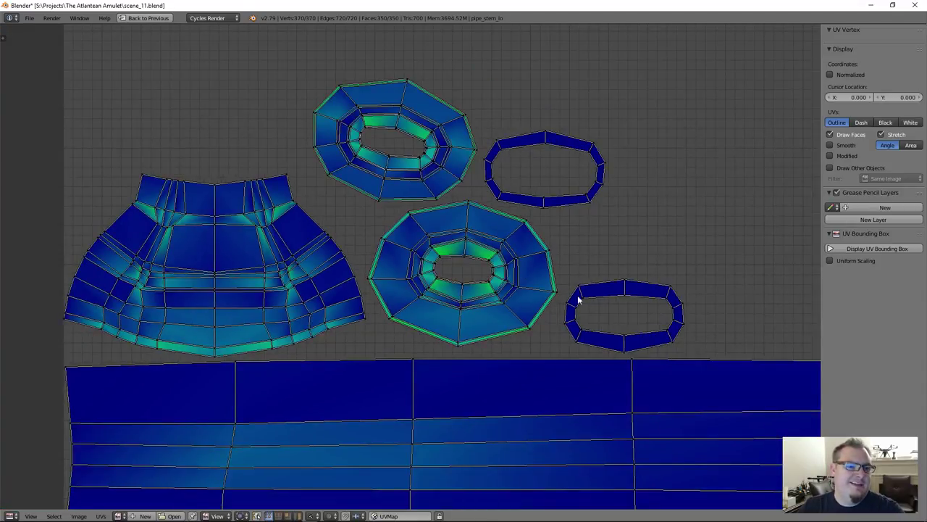
pyautogui.scroll(-3, 550, 302)
pyautogui.moveTo(561, 290); pyautogui.dragTo(431, 215, button='middle')
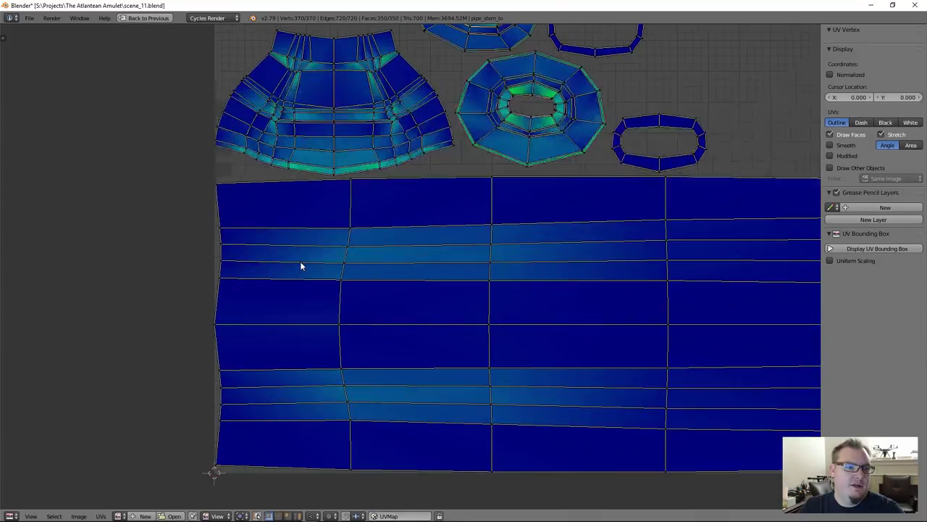
pyautogui.rightClick(354, 229)
pyautogui.scroll(-4, 516, 261)
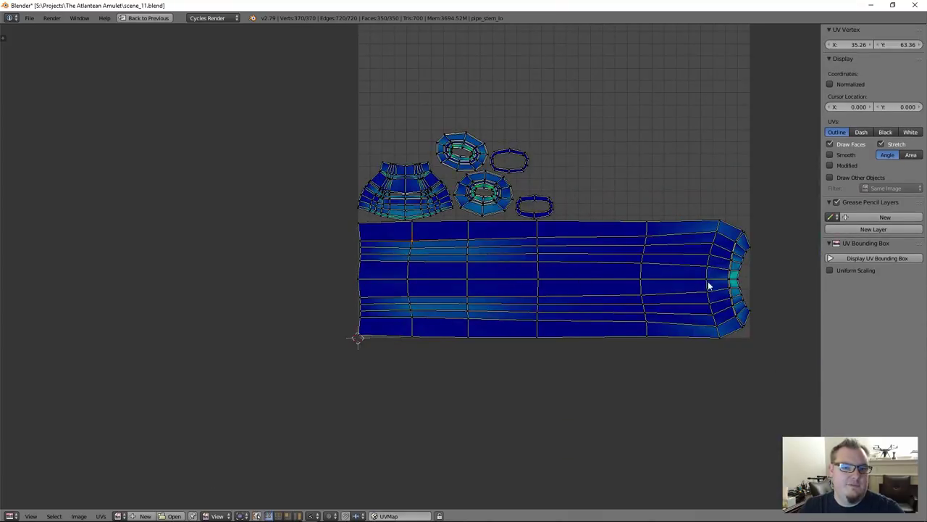
pyautogui.scroll(8, 672, 286)
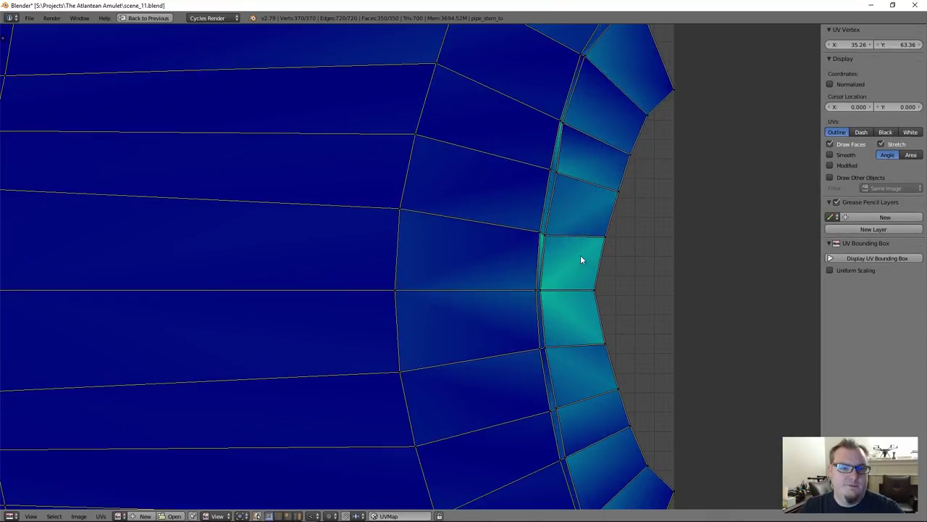
# Step: Move one vertex, then a pair of vertices, outward at the strip's right end
pyautogui.rightClick(596, 276)
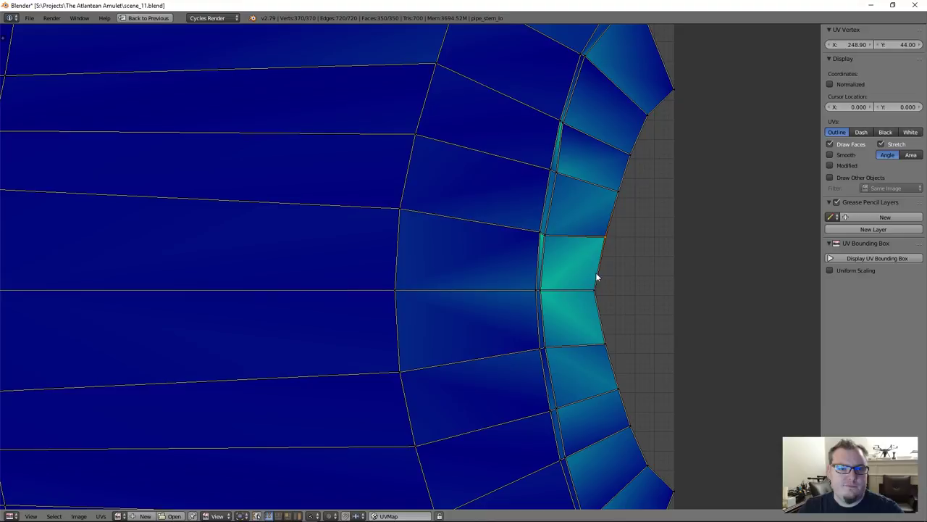
pyautogui.press('g')
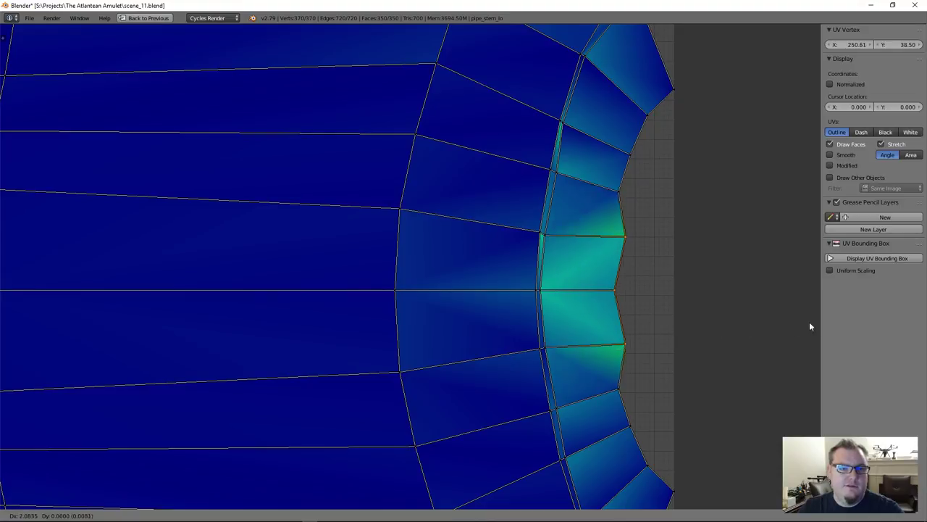
pyautogui.click(579, 310)
pyautogui.scroll(2, 555, 236)
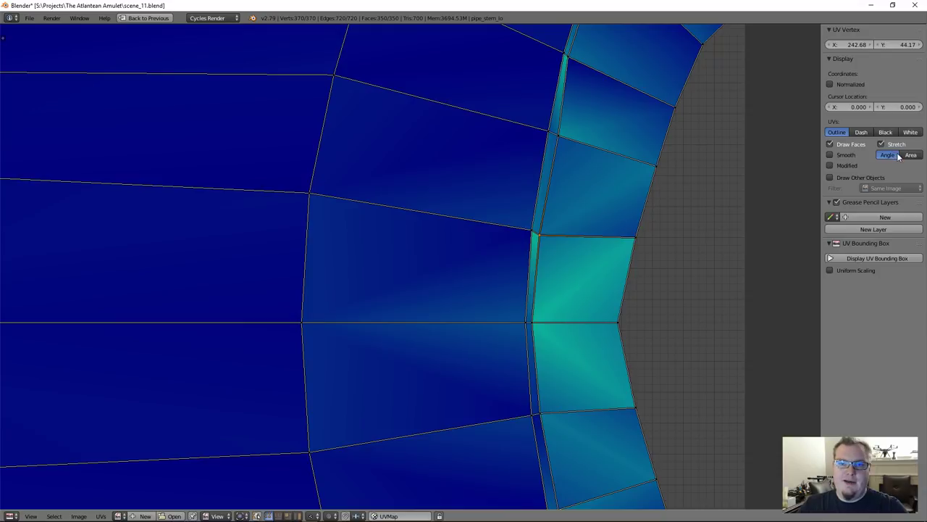
pyautogui.rightClick(544, 324)
pyautogui.keyDown('shift'); pyautogui.rightClick(537, 416); pyautogui.keyUp('shift')
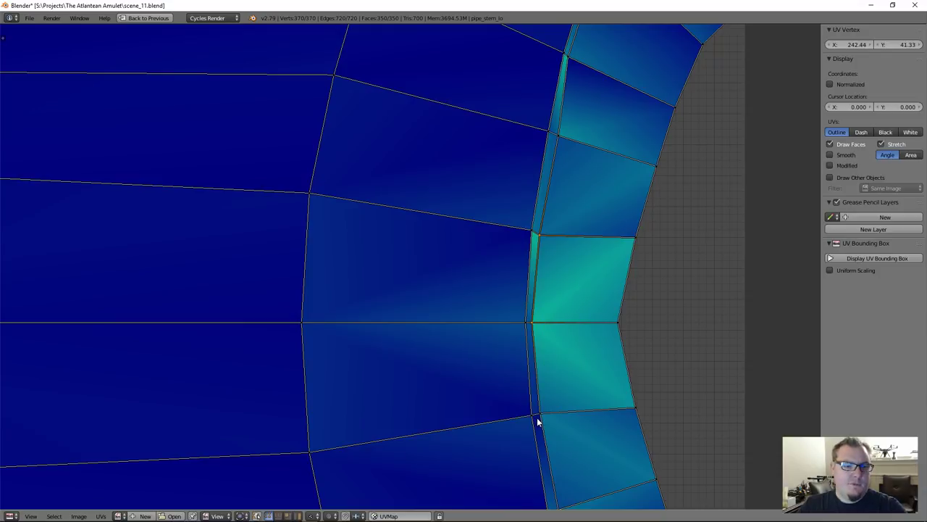
pyautogui.press('g')
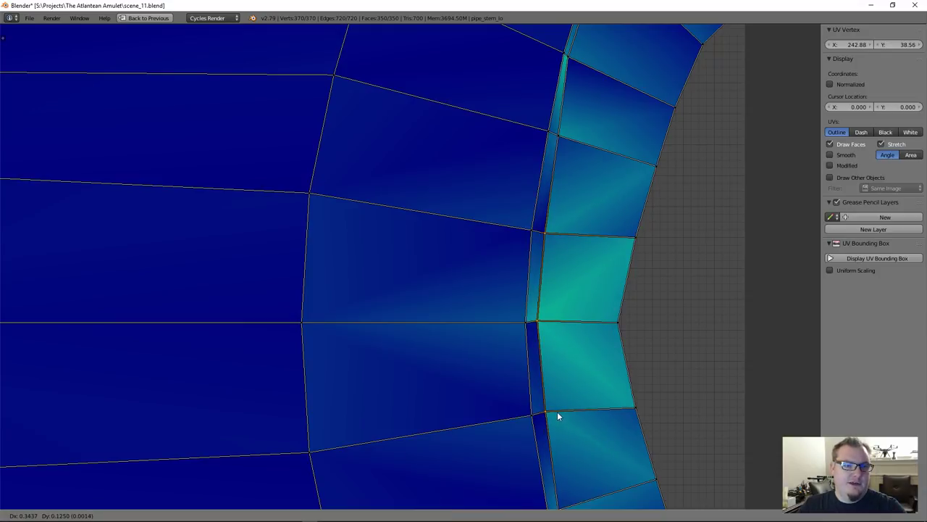
pyautogui.click(556, 412)
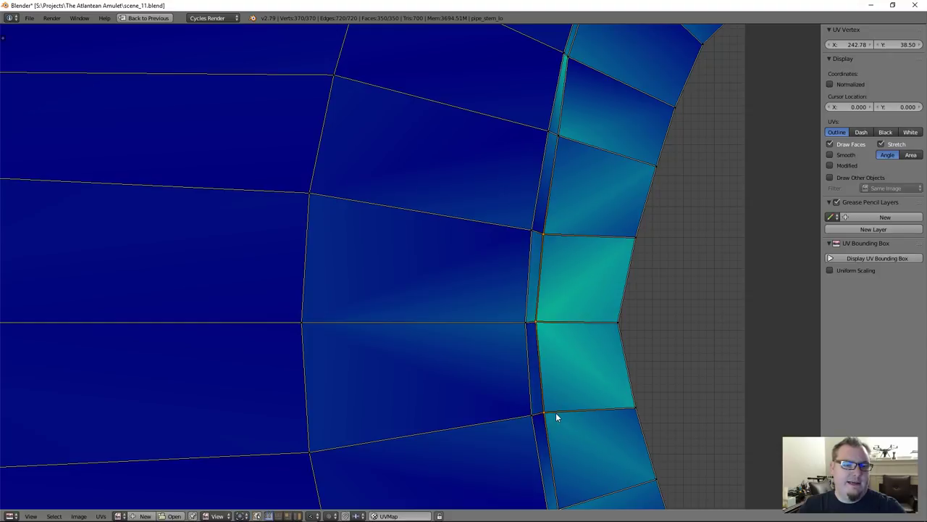
# Step: Slightly nudge a few more seam vertices at the right end, cancelling one bad move
pyautogui.rightClick(539, 238)
pyautogui.rightClick(541, 326)
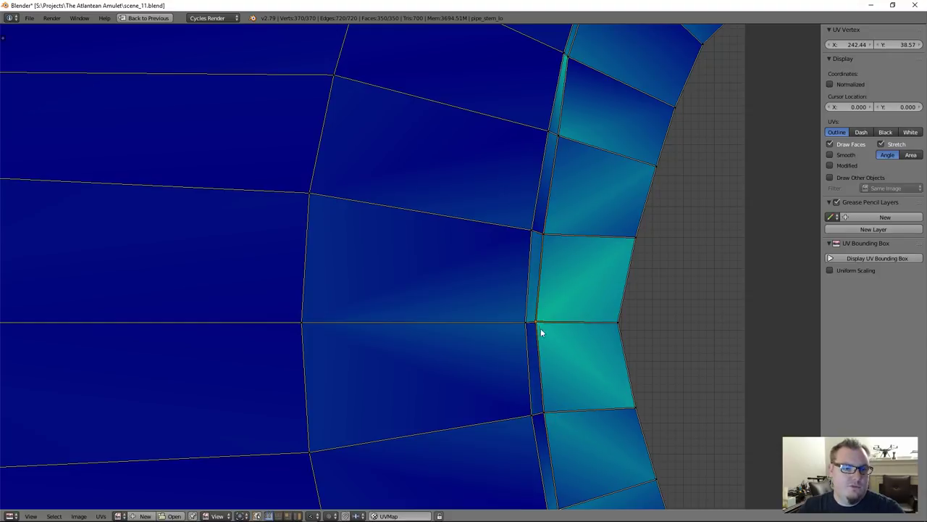
pyautogui.scroll(-2, 550, 240)
pyautogui.scroll(2, 556, 179)
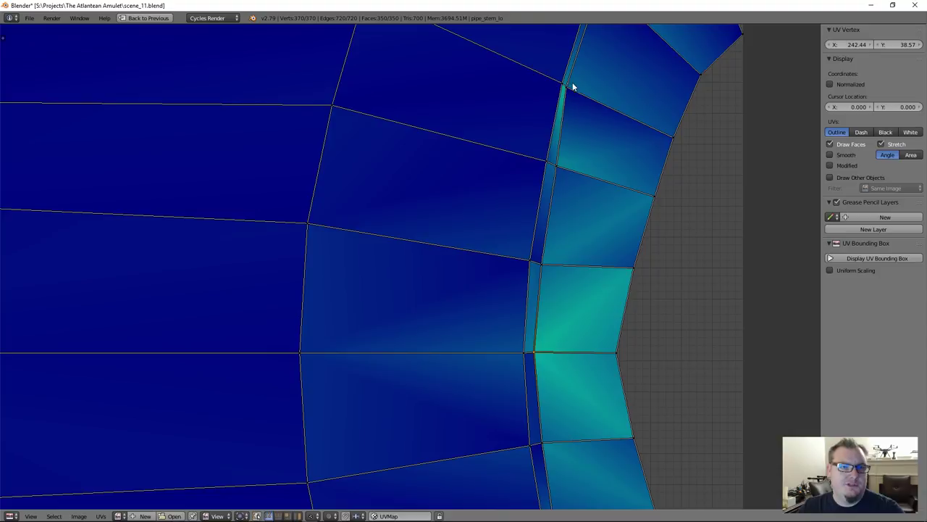
pyautogui.press('g')
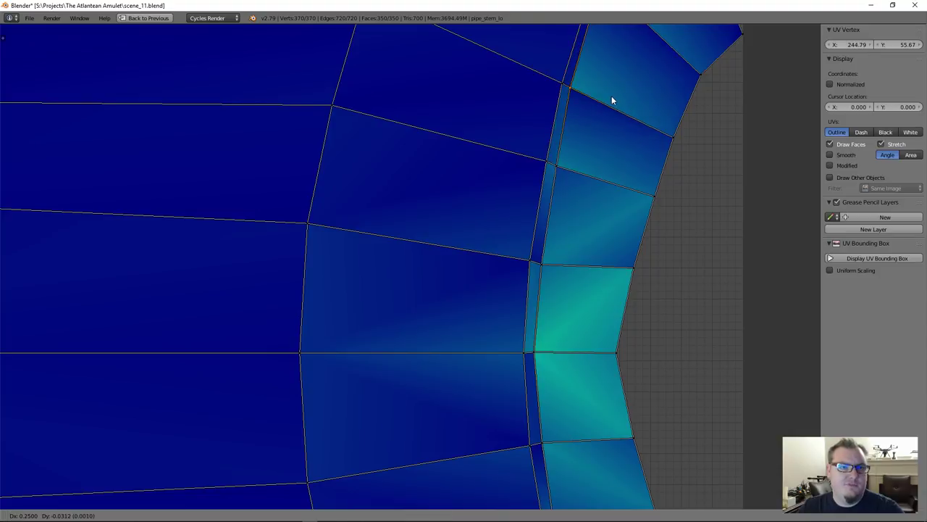
pyautogui.click(611, 97)
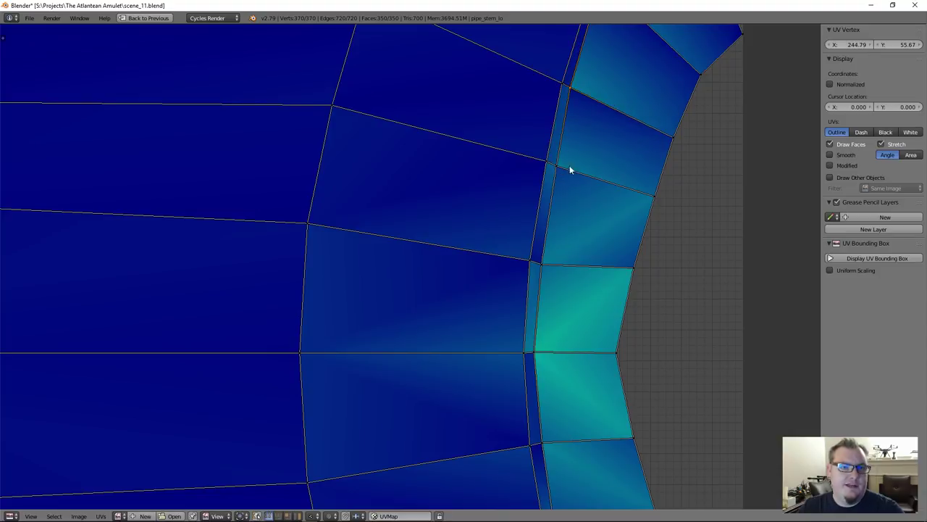
pyautogui.rightClick(633, 268)
pyautogui.press('g')
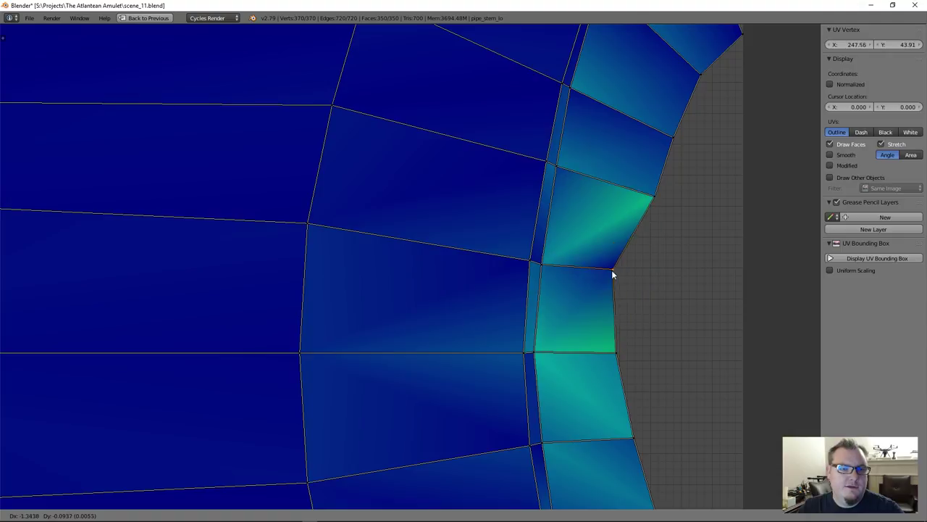
pyautogui.press('Escape')
pyautogui.rightClick(542, 262)
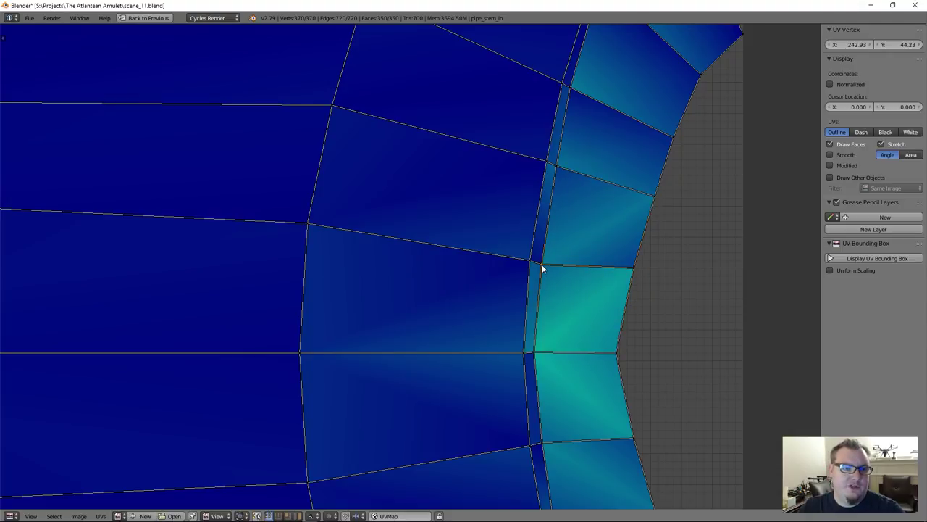
pyautogui.press('g')
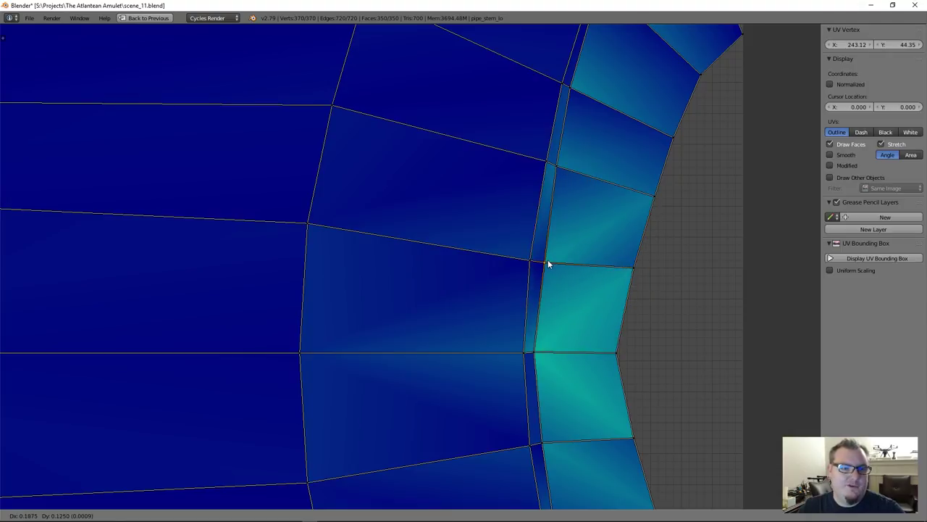
pyautogui.click(547, 268)
pyautogui.scroll(-8, 545, 273)
# Step: Box-select the two rows of seam vertices on the long stem island
pyautogui.moveTo(589, 311); pyautogui.dragTo(703, 331, button='middle')
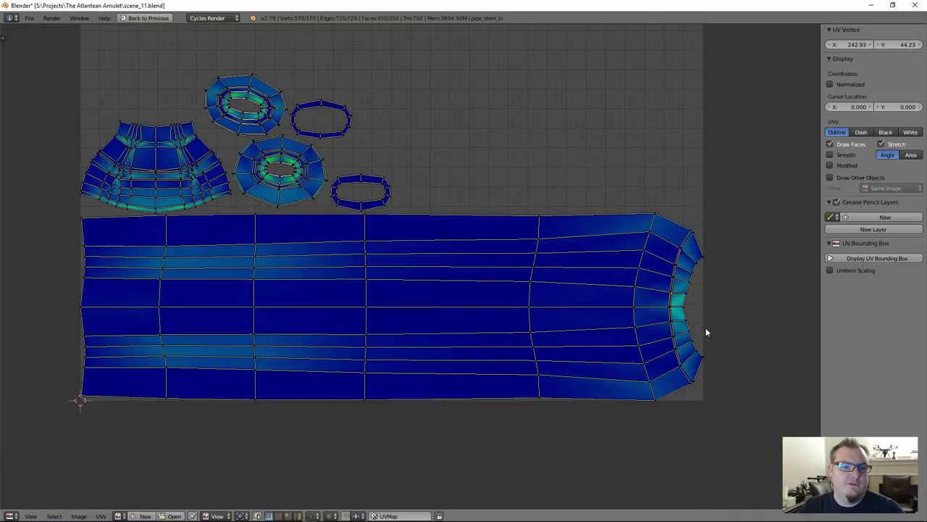
pyautogui.moveTo(354, 319); pyautogui.dragTo(199, 296, button='middle')
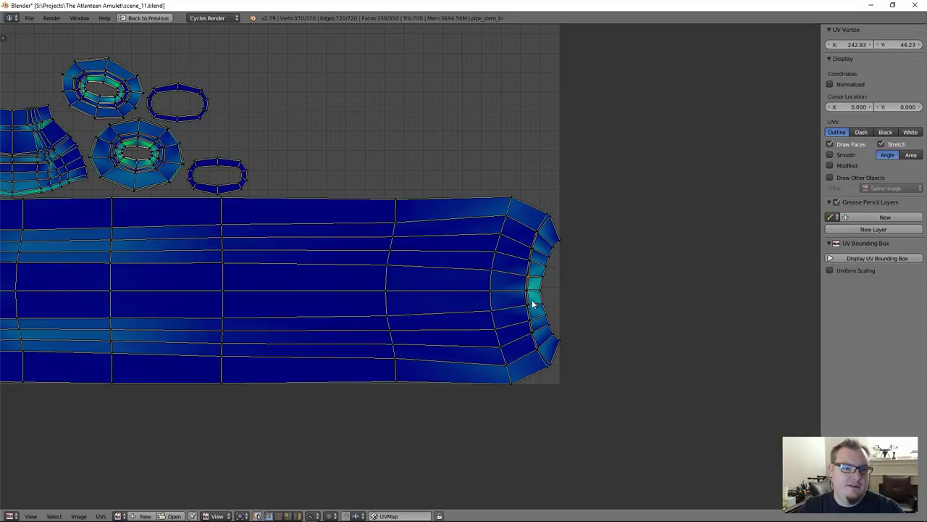
pyautogui.scroll(2, 527, 290)
pyautogui.moveTo(528, 289); pyautogui.dragTo(604, 276, button='middle')
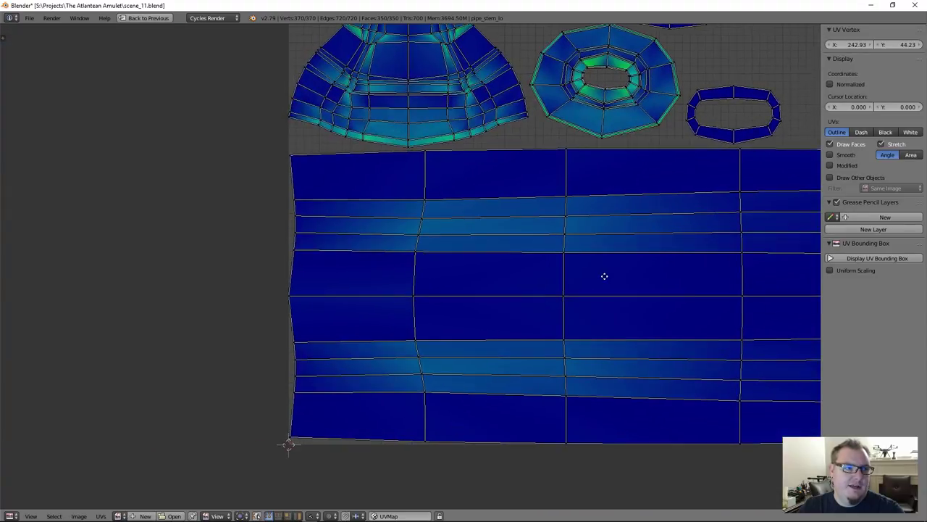
pyautogui.scroll(2, 424, 230)
pyautogui.rightClick(427, 184)
pyautogui.press('g')
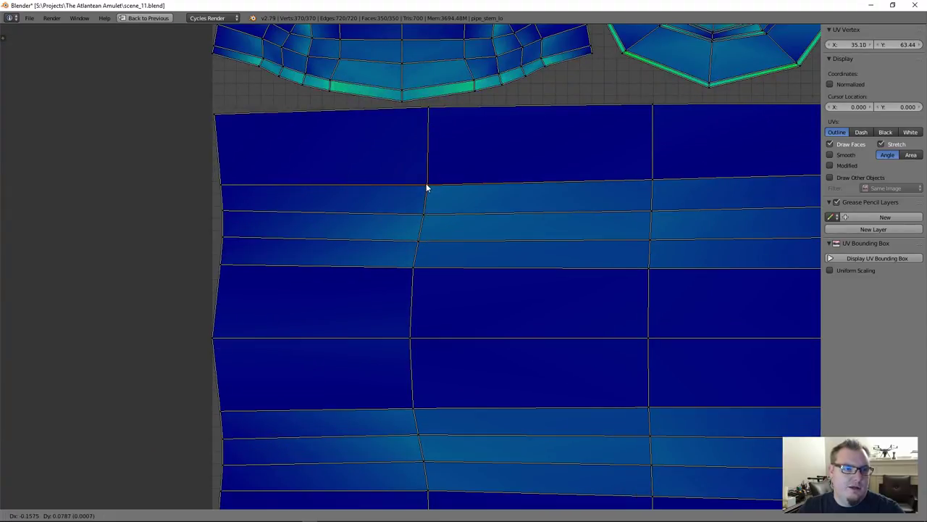
pyautogui.rightClick(425, 183)
pyautogui.press('a')
pyautogui.press('b')
pyautogui.moveTo(387, 172); pyautogui.dragTo(475, 297)
pyautogui.press('b')
pyautogui.moveTo(387, 383); pyautogui.dragTo(478, 497)
pyautogui.moveTo(477, 463); pyautogui.dragTo(466, 366, button='middle')
# Step: Run Minimize Stretch on the selected seam vertices at a full 1.00 blend, then deselect all
pyautogui.hotkey('ctrl', 'v')
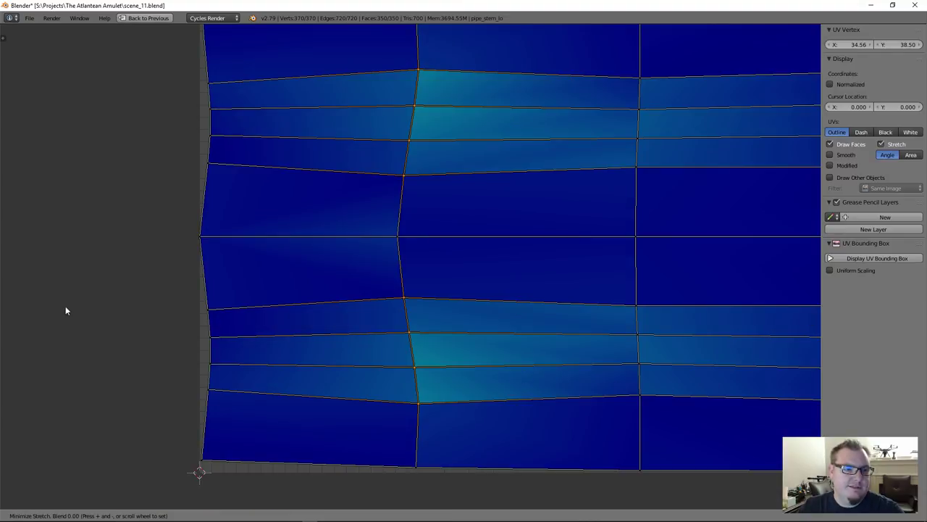
pyautogui.scroll(6, 29, 308)
pyautogui.scroll(4, 21, 309)
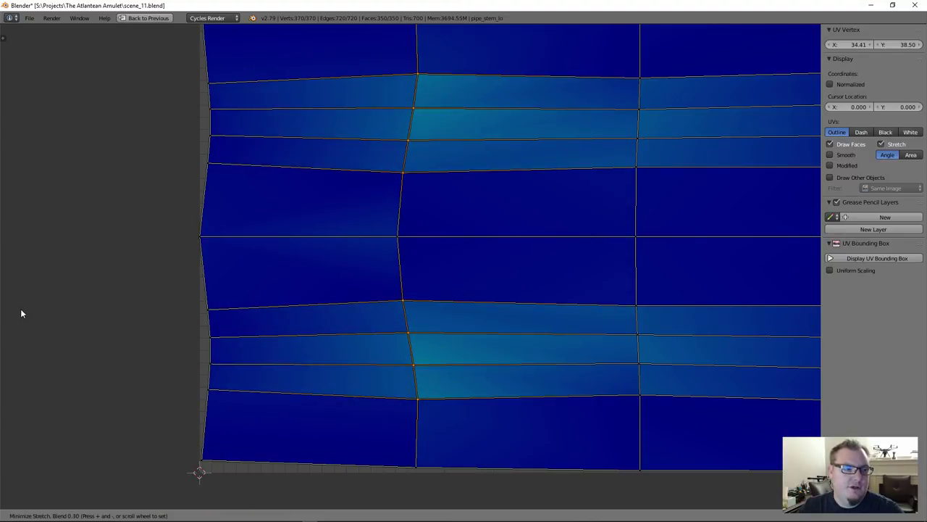
pyautogui.scroll(-4, 21, 312)
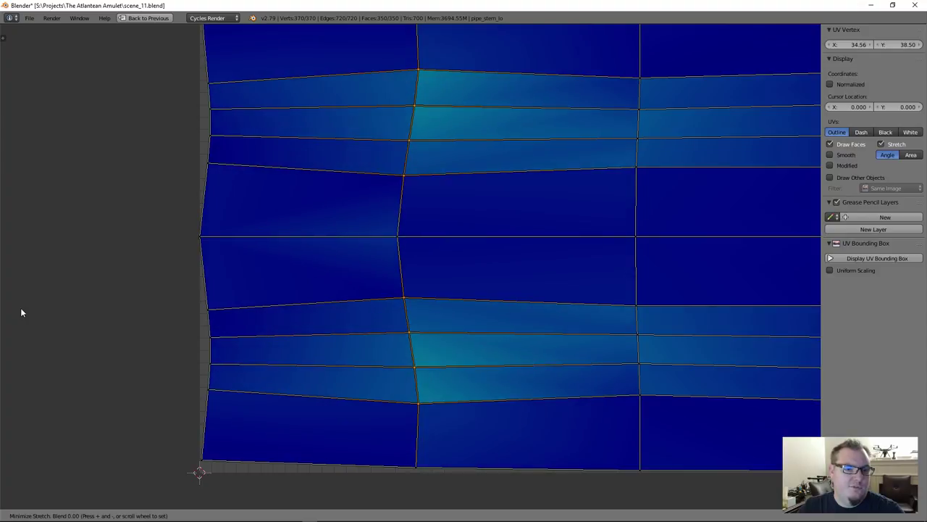
pyautogui.scroll(-2, 20, 307)
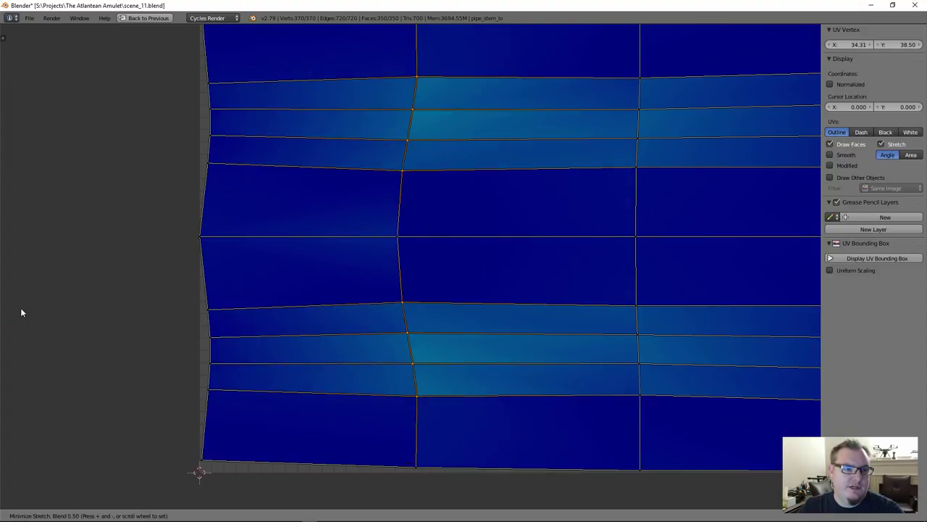
pyautogui.scroll(6, 21, 307)
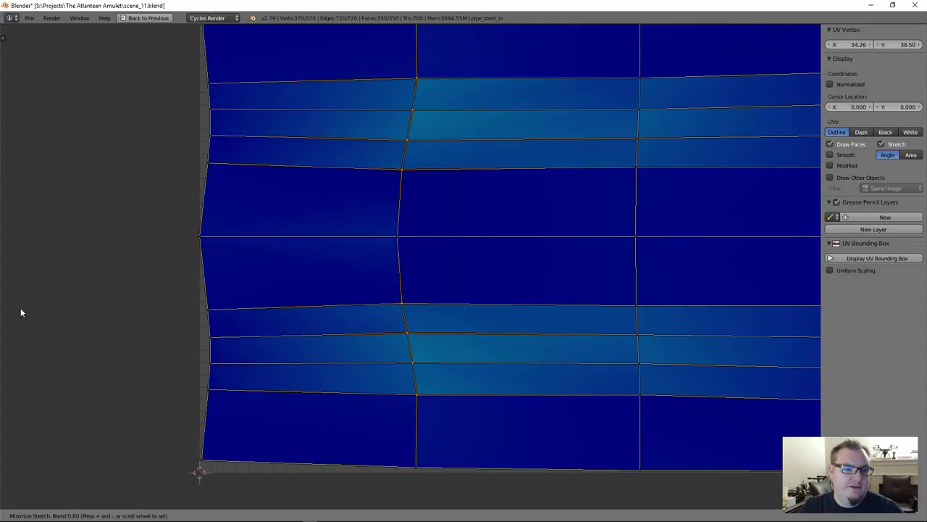
pyautogui.scroll(-9, 20, 312)
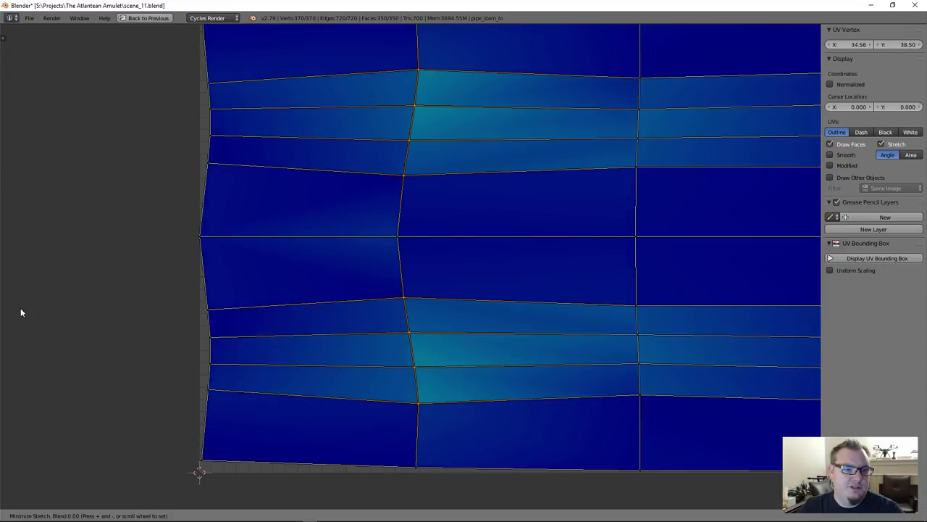
pyautogui.scroll(-1, 21, 313)
pyautogui.scroll(10, 21, 312)
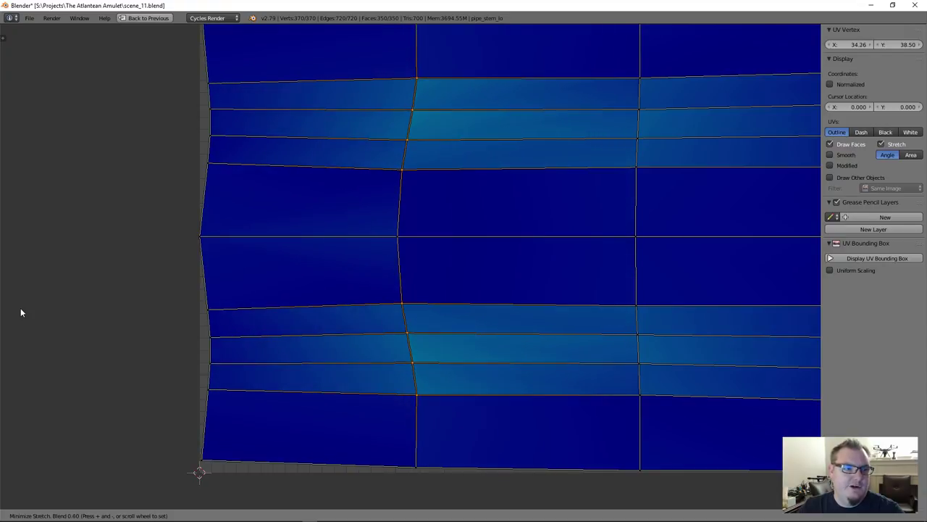
pyautogui.click(20, 312)
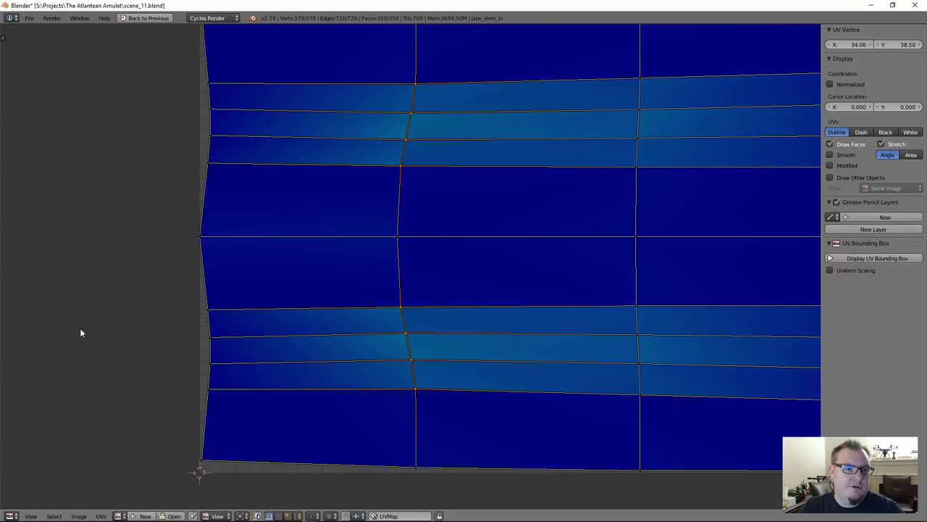
pyautogui.scroll(-3, 377, 300)
pyautogui.press('a')
pyautogui.scroll(1, 393, 270)
pyautogui.moveTo(394, 270); pyautogui.dragTo(330, 281, button='middle')
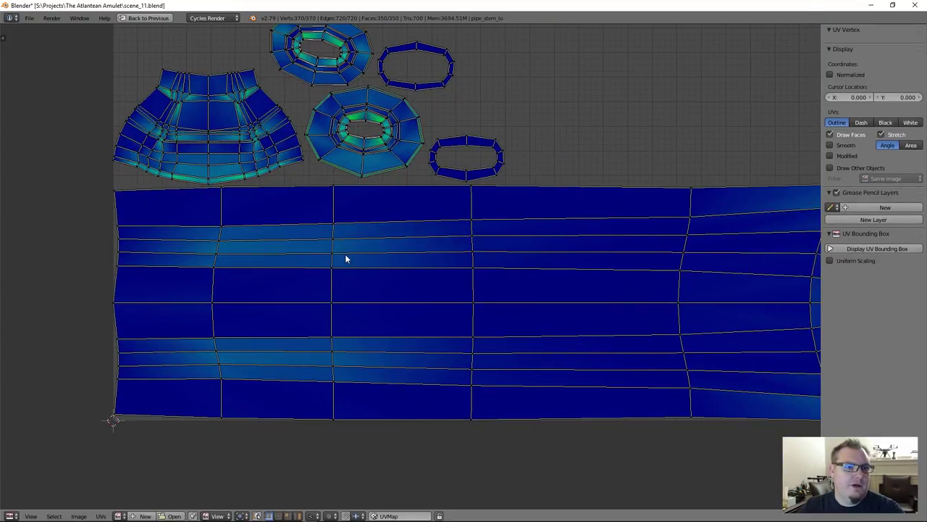
# Step: Re-enter Edit Mode on pipe_stem_lo, select all, and zoom the maximized UV editor out to every island
pyautogui.press('Tab')
pyautogui.hotkey('ctrl', 'Up')
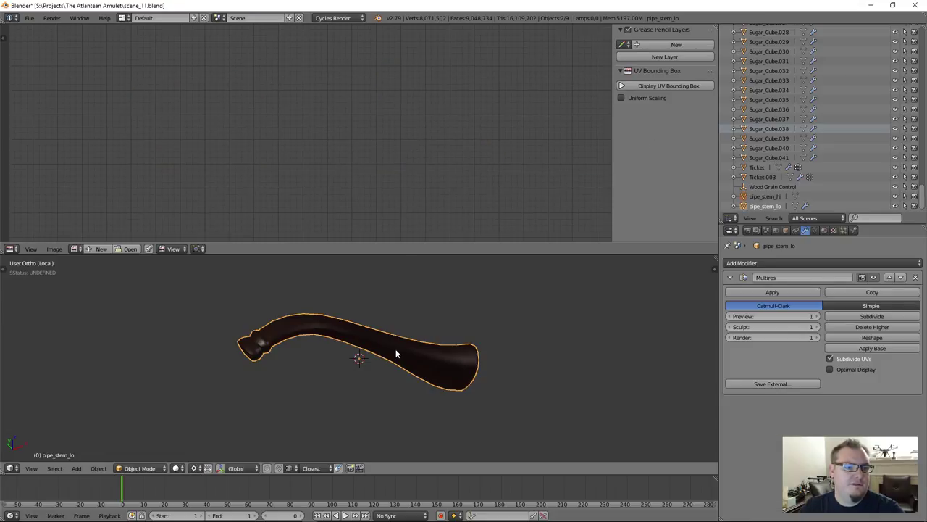
pyautogui.press('Tab')
pyautogui.press('a')
pyautogui.press('a')
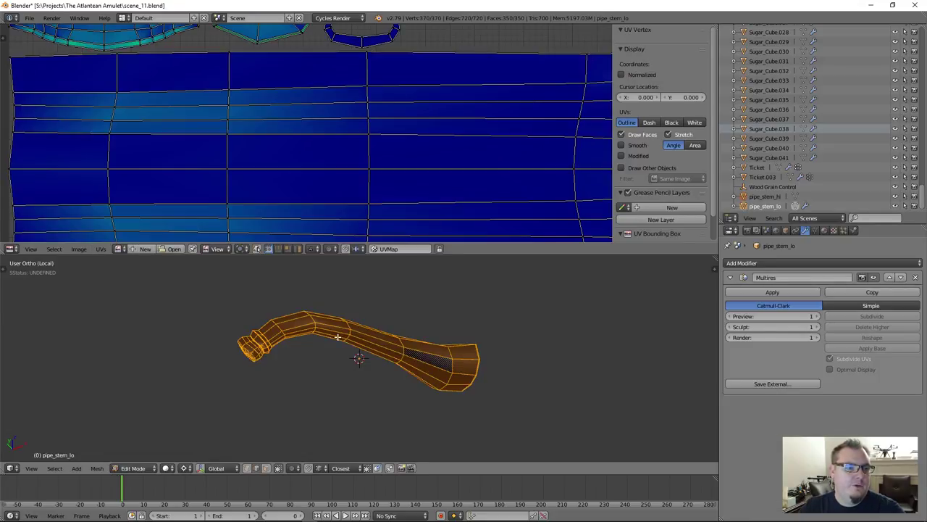
pyautogui.scroll(-2, 348, 333)
pyautogui.scroll(-4, 352, 166)
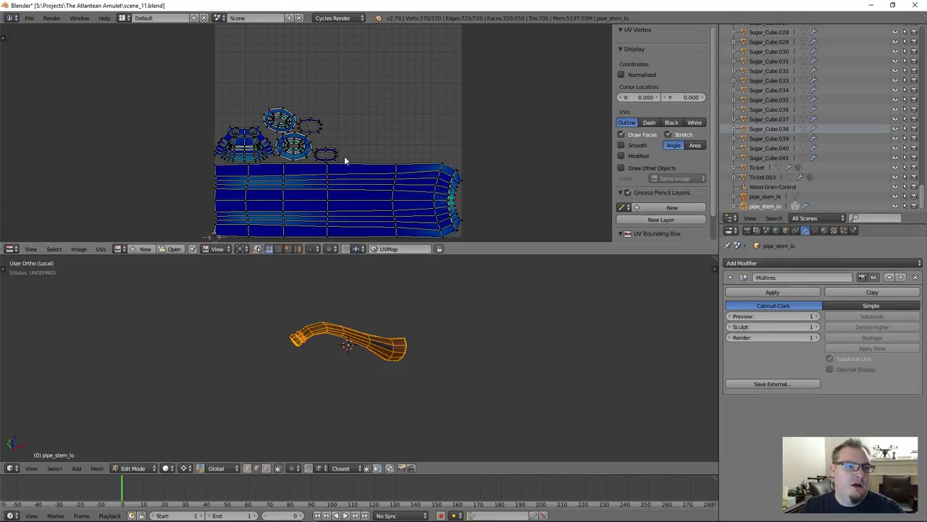
pyautogui.scroll(-1, 344, 156)
pyautogui.hotkey('ctrl', 'Up')
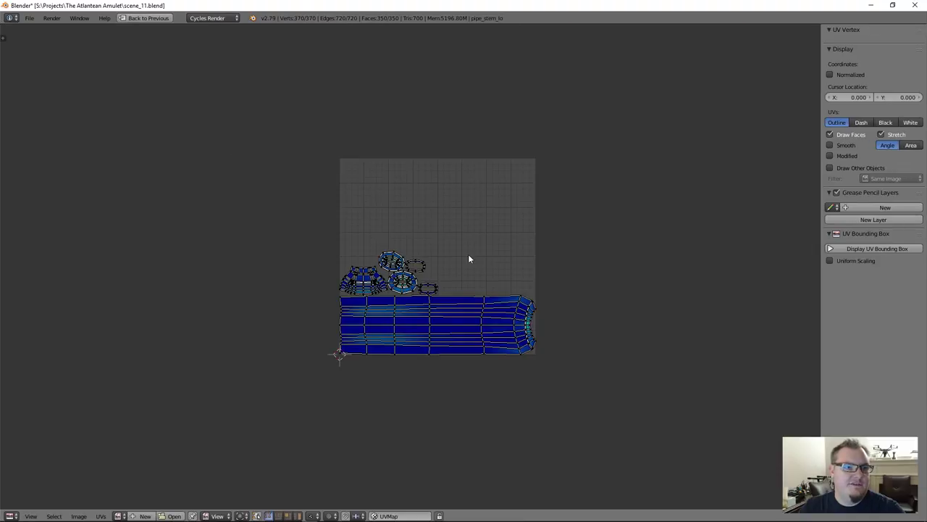
pyautogui.scroll(3, 468, 259)
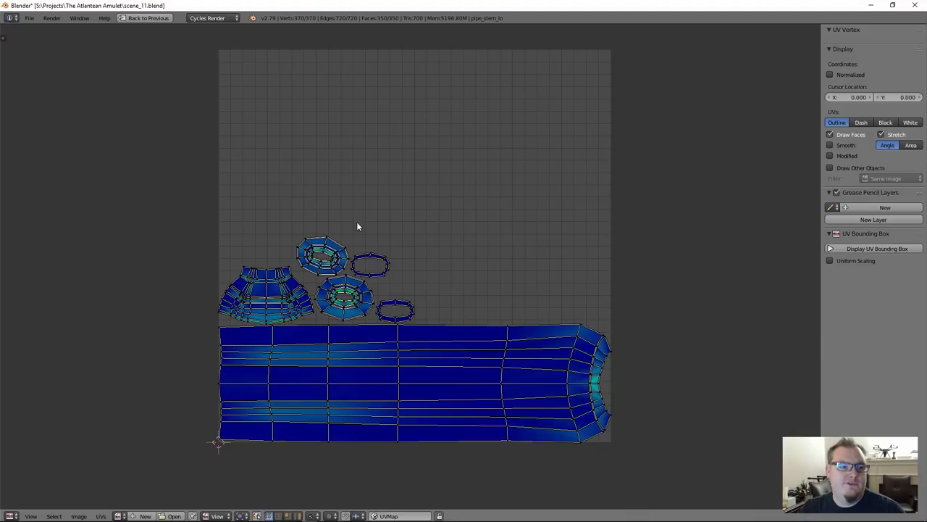
# Step: Return pipe_stem_lo to Object Mode and leave local view to show the whole scene
pyautogui.hotkey('ctrl', 'Up')
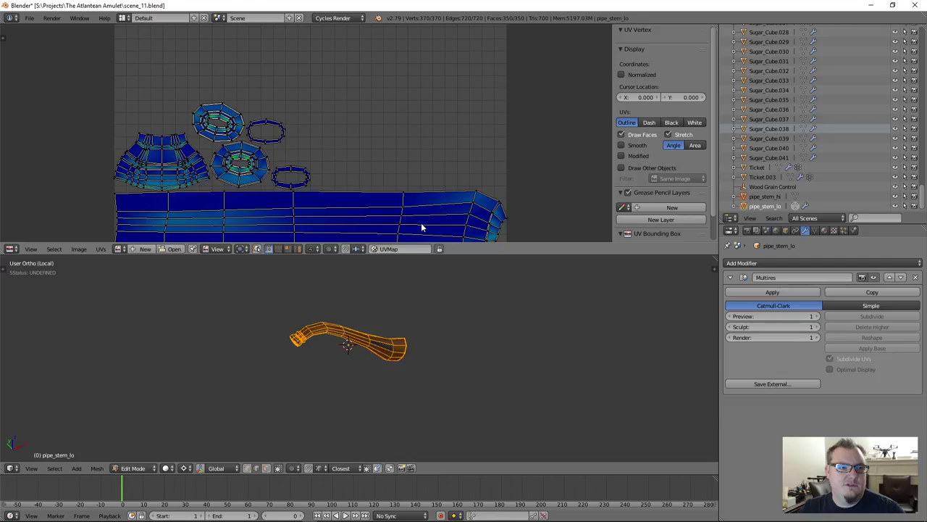
pyautogui.press('Tab')
pyautogui.scroll(1, 372, 344)
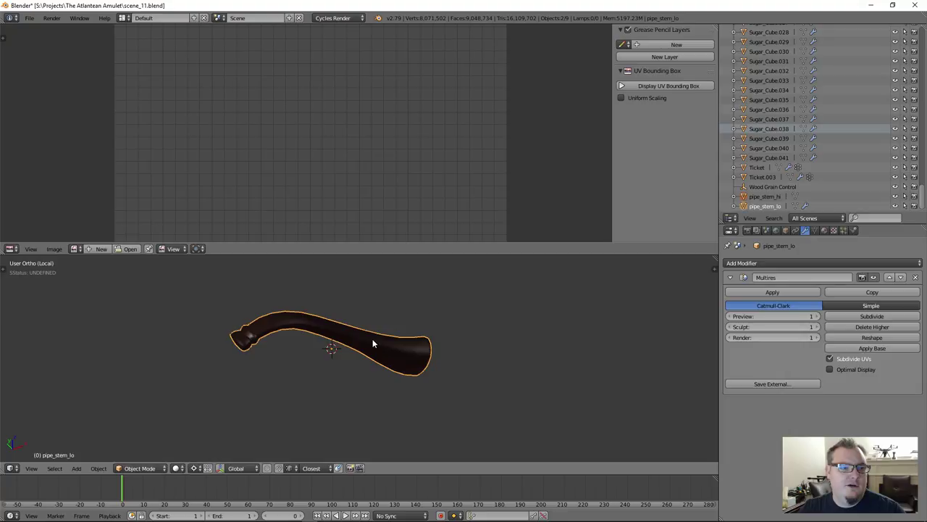
pyautogui.press('KP_Divide')
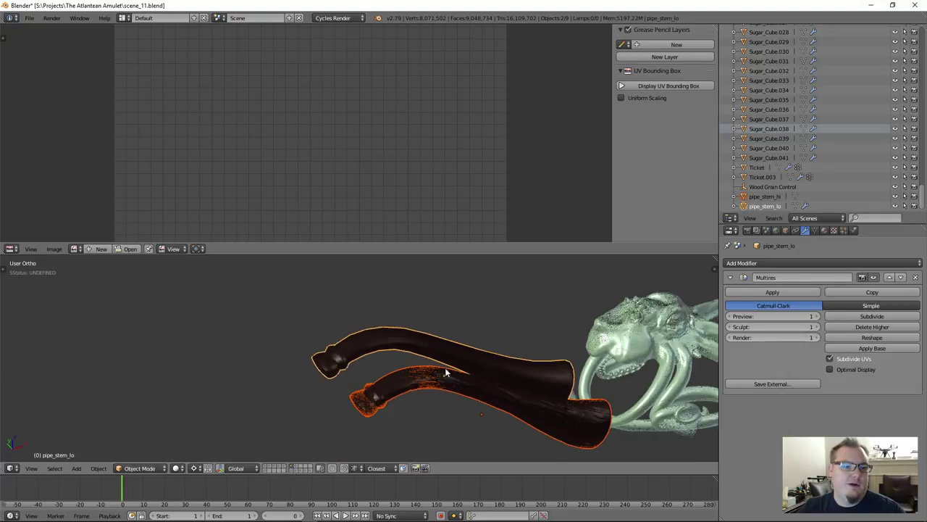
pyautogui.scroll(6, 591, 355)
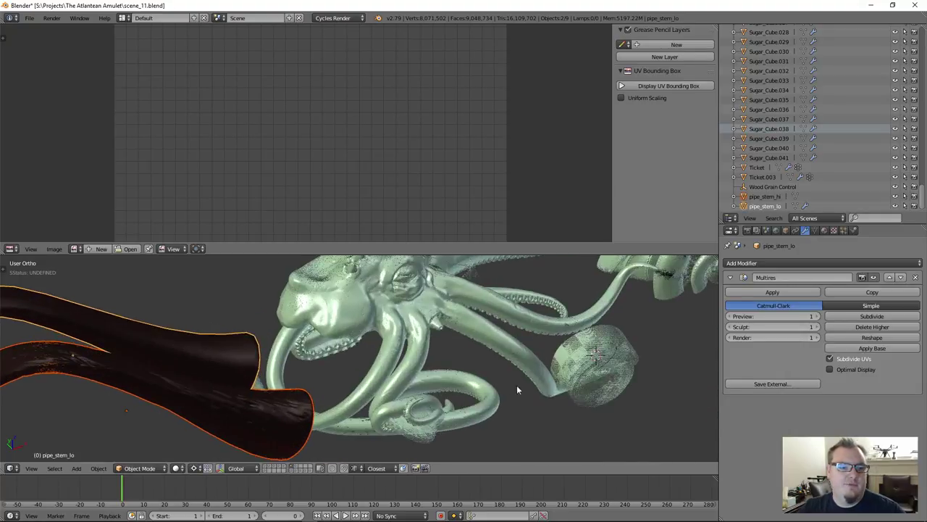
pyautogui.scroll(-5, 388, 413)
# Step: Select Plane.002, then nudge the Circle.001 head along Y and orbit around it
pyautogui.rightClick(454, 342)
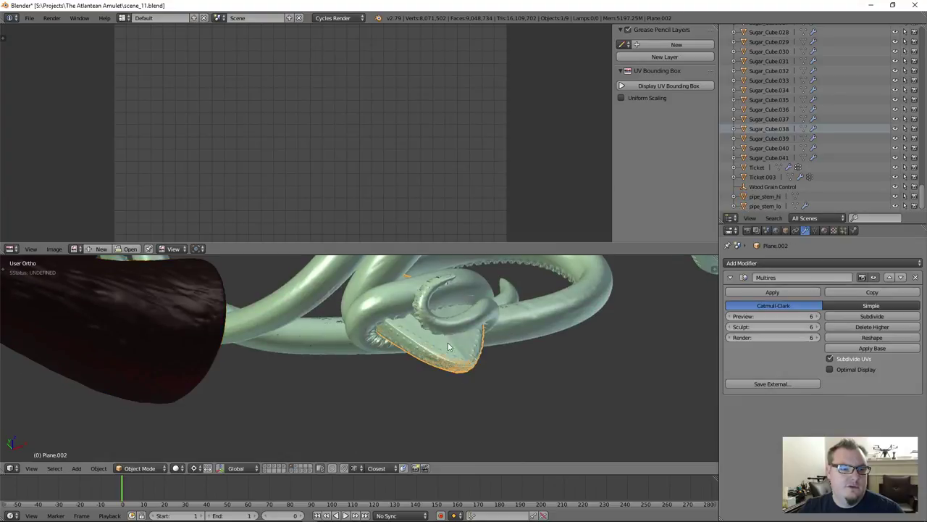
pyautogui.scroll(-1, 459, 345)
pyautogui.scroll(-2, 476, 391)
pyautogui.keyDown('shift'); pyautogui.moveTo(624, 374); pyautogui.dragTo(450, 362, button='middle'); pyautogui.keyUp('shift')
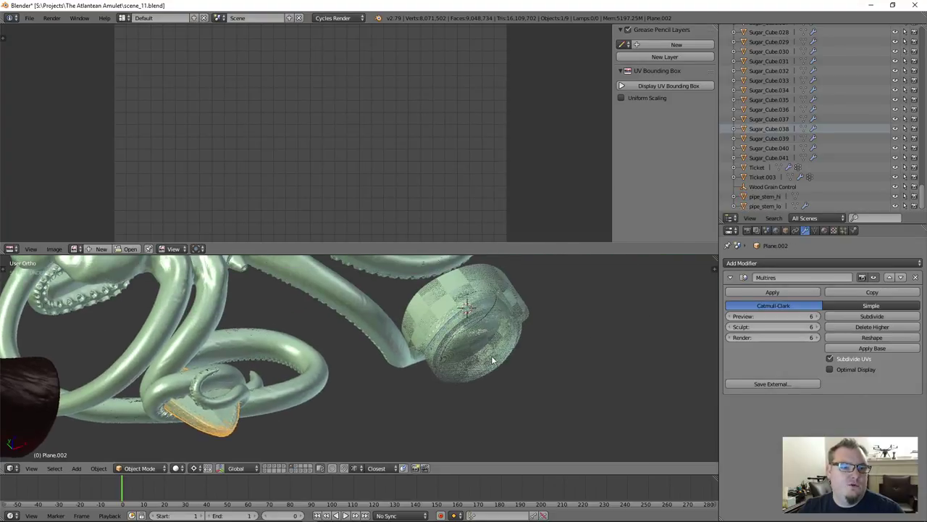
pyautogui.rightClick(493, 359)
pyautogui.press('g')
pyautogui.press('y')
pyautogui.click(498, 374)
pyautogui.scroll(-3, 468, 377)
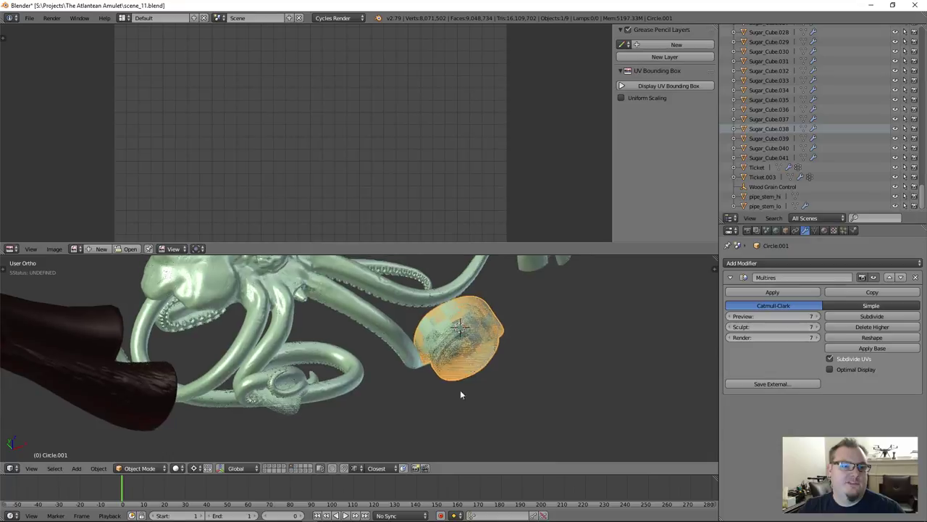
pyautogui.scroll(-2, 481, 364)
pyautogui.scroll(8, 435, 367)
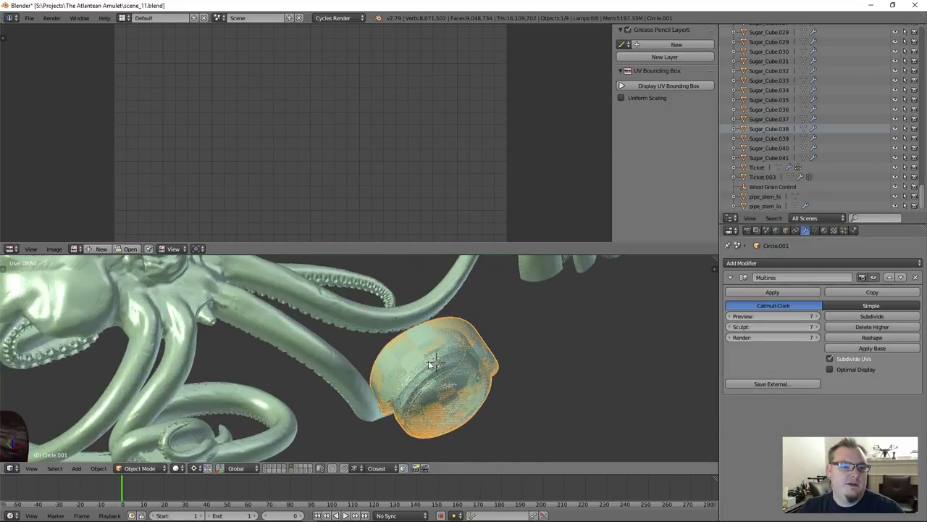
pyautogui.moveTo(430, 369); pyautogui.dragTo(510, 286, button='middle')
# Step: Inspect the BezierCurve.001 tentacles and the Sphere fan, then frame the whole scene
pyautogui.hotkey('ctrl', 'space')
pyautogui.scroll(-3, 464, 326)
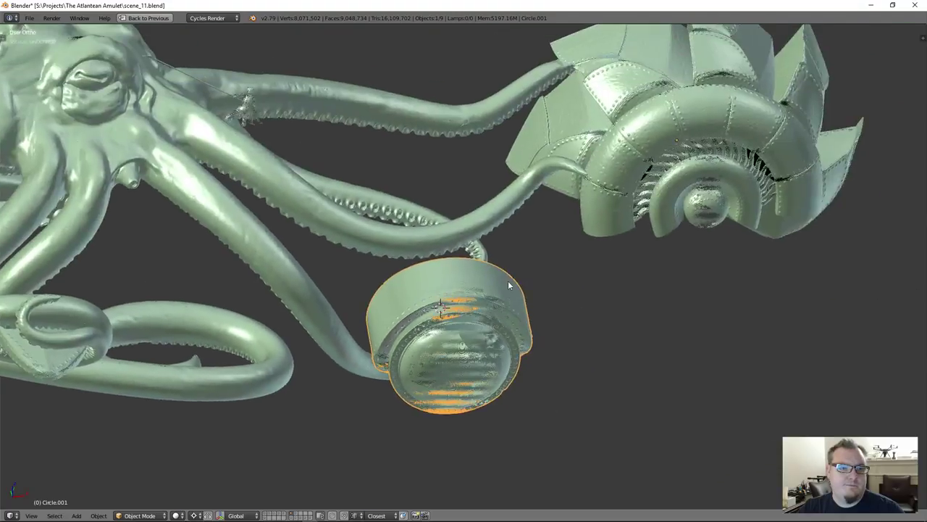
pyautogui.rightClick(613, 160)
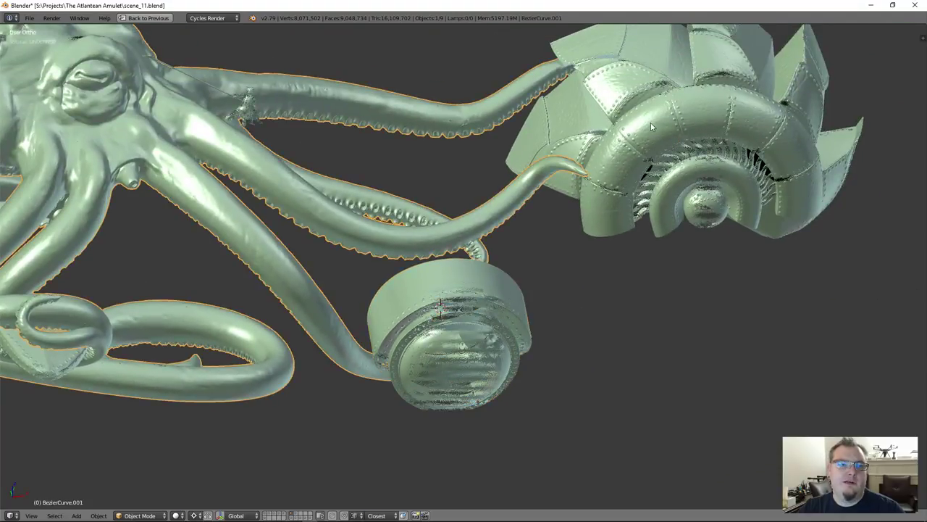
pyautogui.press('KP_Decimal')
pyautogui.rightClick(614, 188)
pyautogui.hotkey('ctrl', 'space')
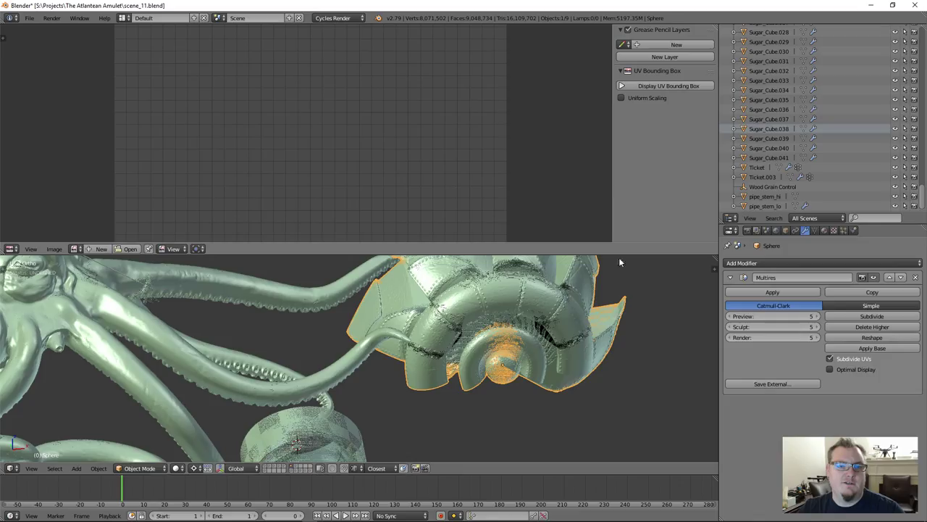
pyautogui.hotkey('ctrl', 'space')
pyautogui.scroll(4, 590, 190)
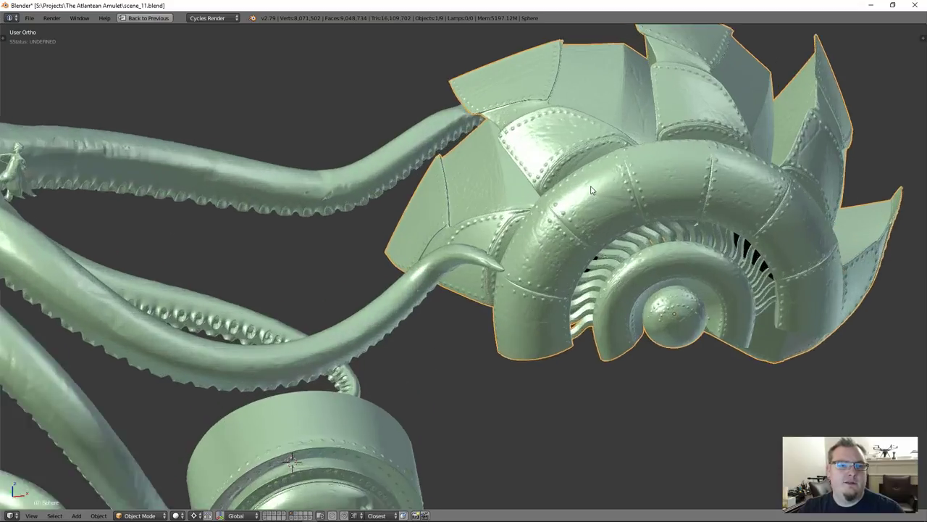
pyautogui.press('Home')
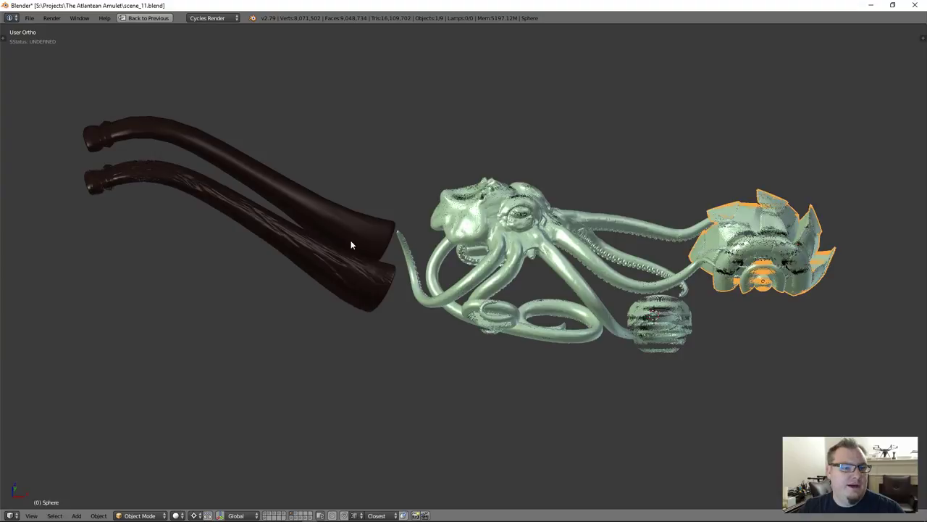
pyautogui.scroll(2, 348, 239)
pyautogui.hotkey('ctrl', 'space')
pyautogui.press('Home')
pyautogui.scroll(2, 460, 327)
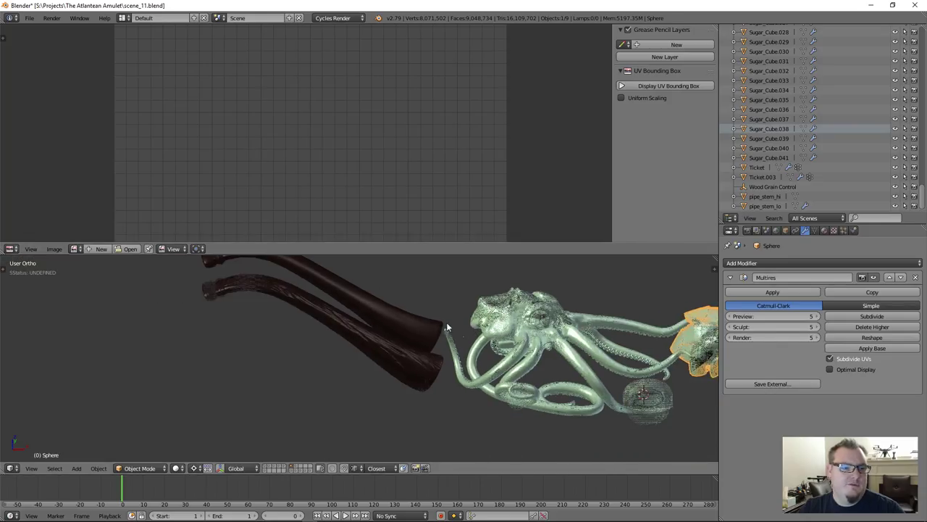
# Step: Select pipe_stem_lo and enter Edit Mode on it
pyautogui.rightClick(389, 332)
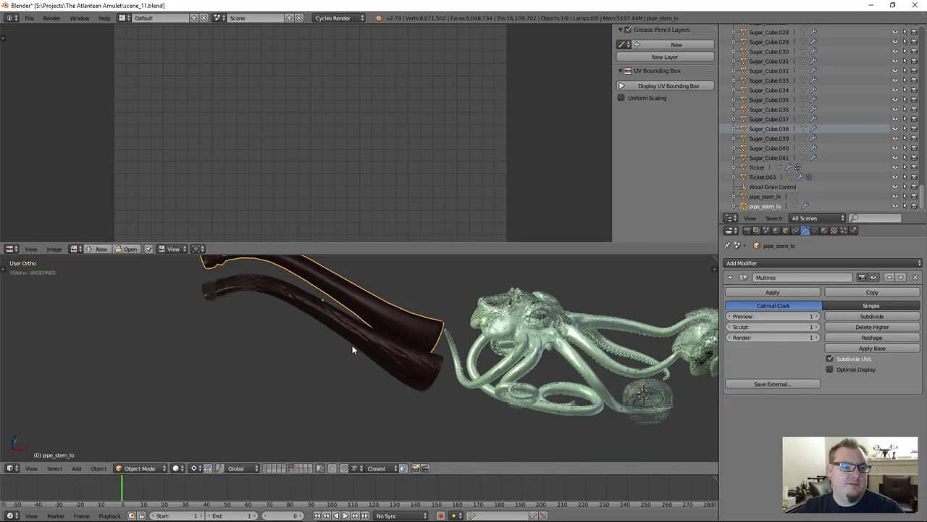
pyautogui.rightClick(392, 324)
pyautogui.press('Tab')
pyautogui.scroll(-4, 327, 157)
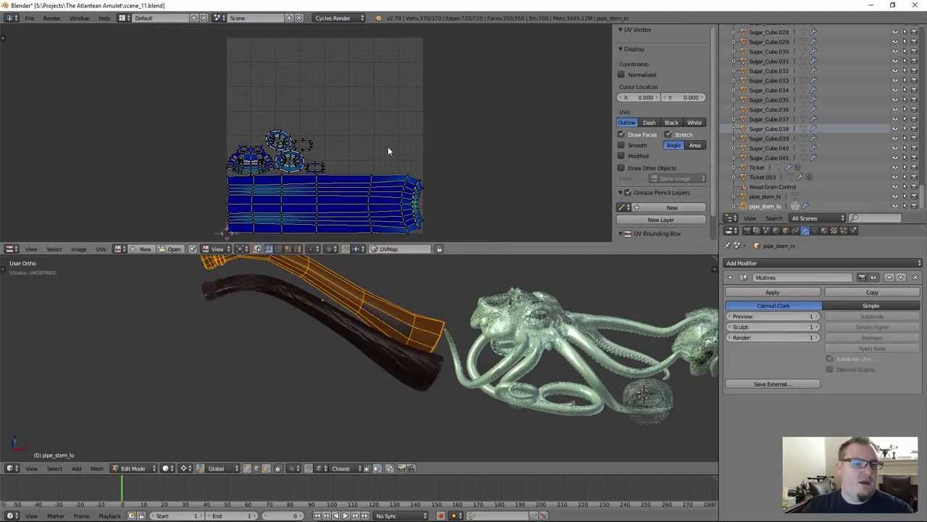
pyautogui.scroll(1, 350, 143)
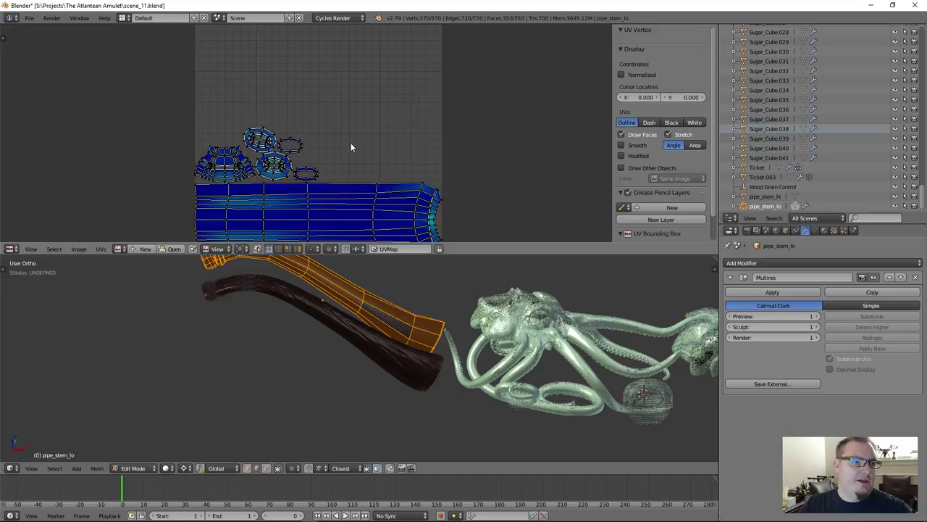
pyautogui.press('a')
pyautogui.moveTo(343, 159); pyautogui.dragTo(378, 102, button='middle')
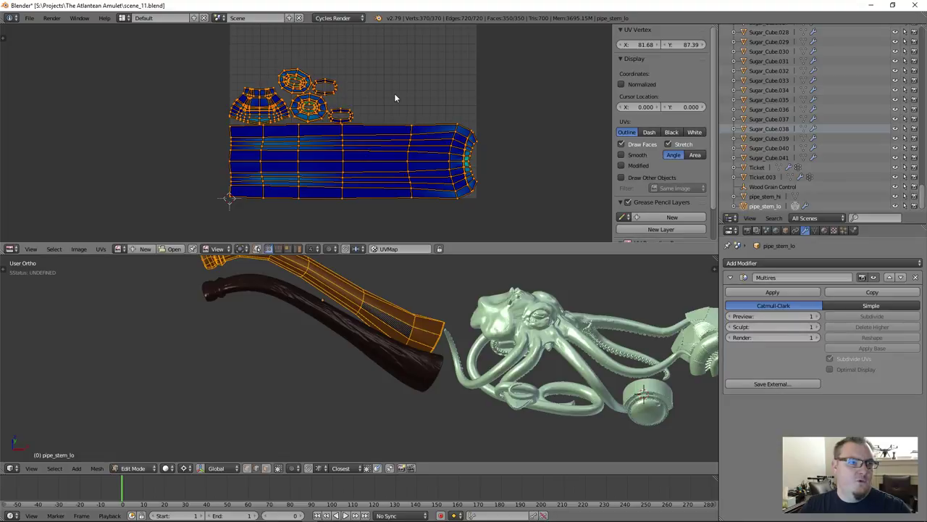
pyautogui.scroll(-3, 404, 114)
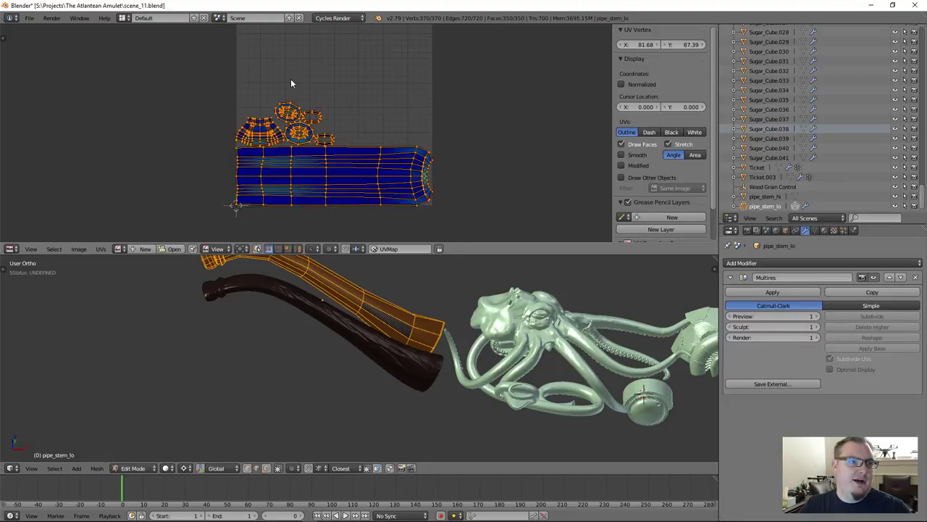
pyautogui.moveTo(315, 68); pyautogui.dragTo(311, 93, button='middle')
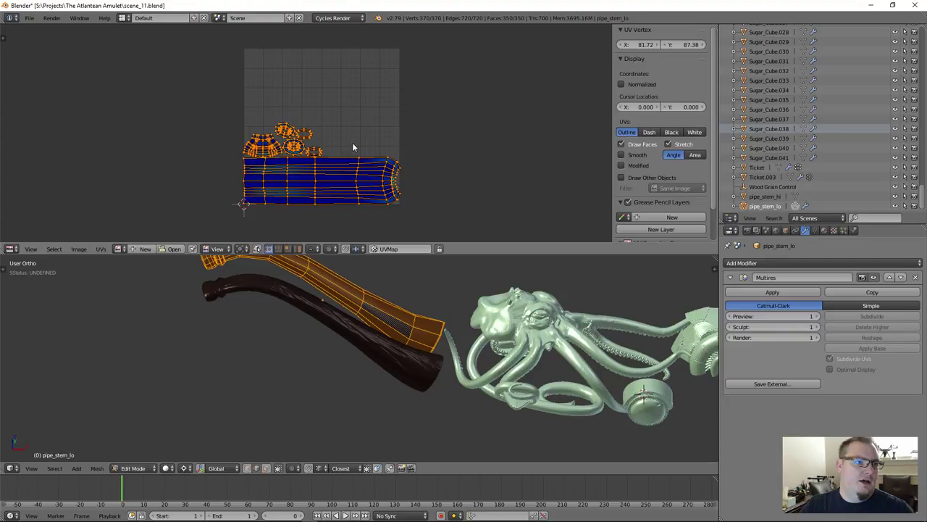
pyautogui.scroll(1, 300, 165)
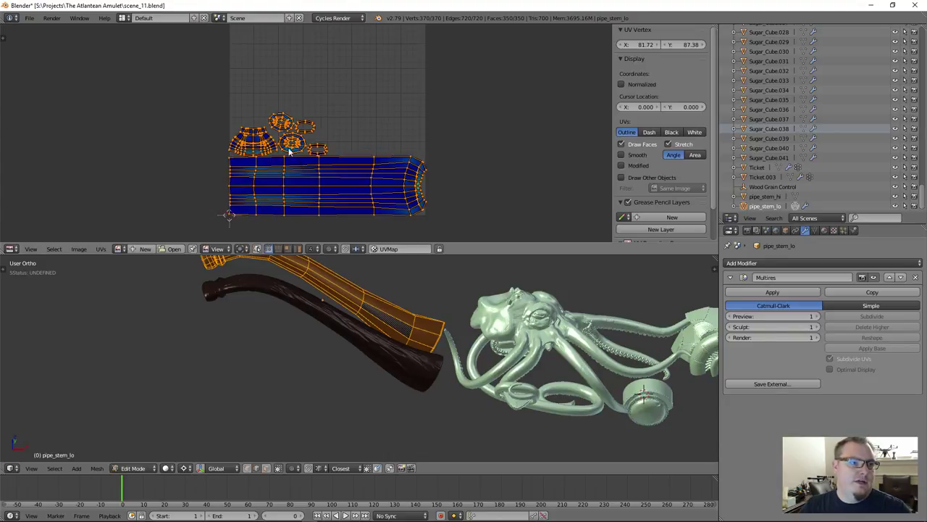
pyautogui.scroll(2, 325, 153)
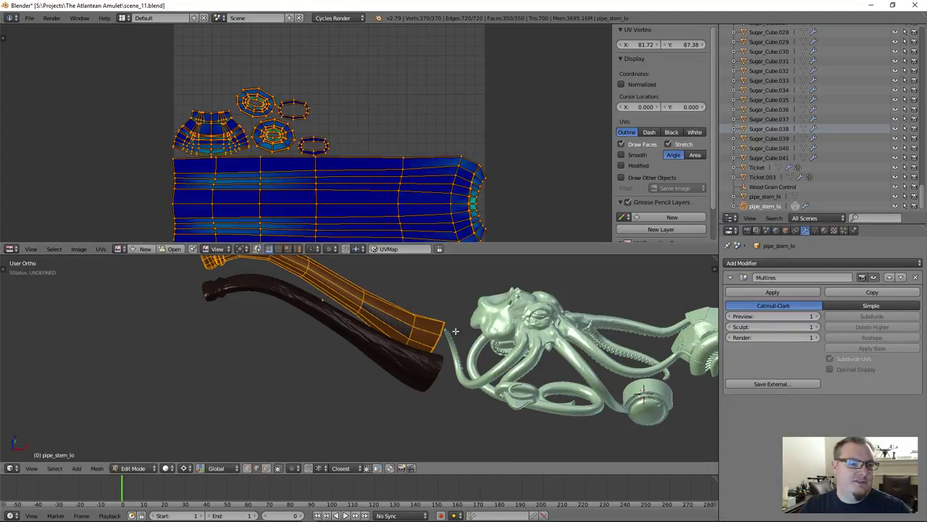
pyautogui.moveTo(427, 333); pyautogui.dragTo(418, 375, button='middle')
pyautogui.press('a')
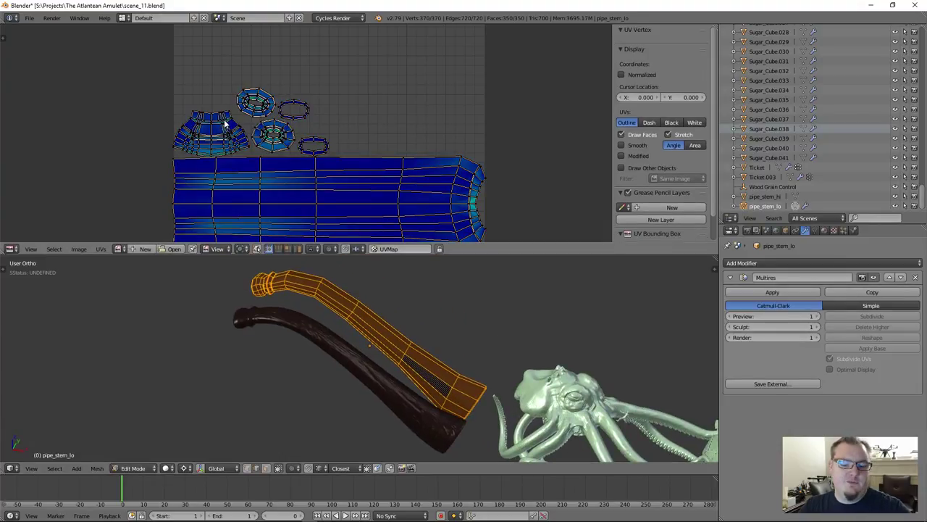
# Step: Turn off stretch display, enlarge the flared end's UV island and move it to the upper left
pyautogui.press('l')
pyautogui.click(667, 144)
pyautogui.press('s')
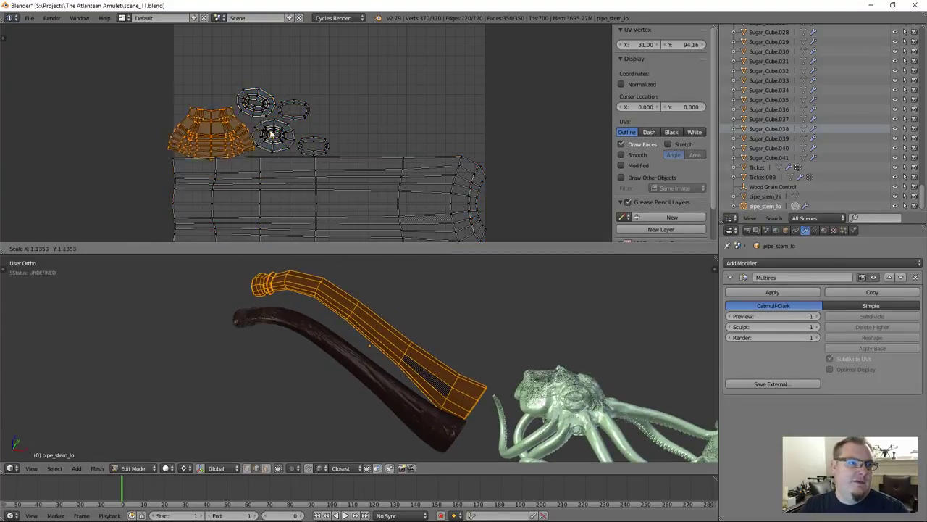
pyautogui.click(409, 134)
pyautogui.press('g')
pyautogui.click(214, 101)
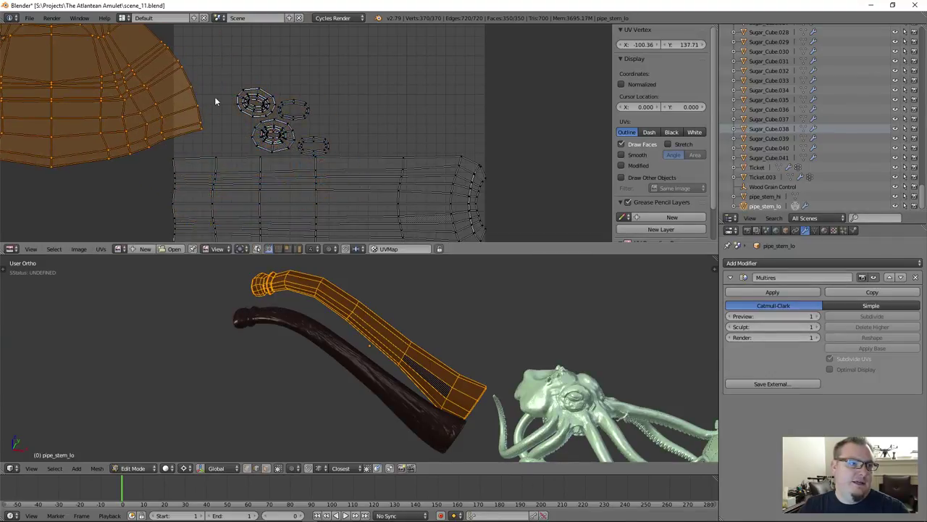
pyautogui.scroll(-4, 215, 102)
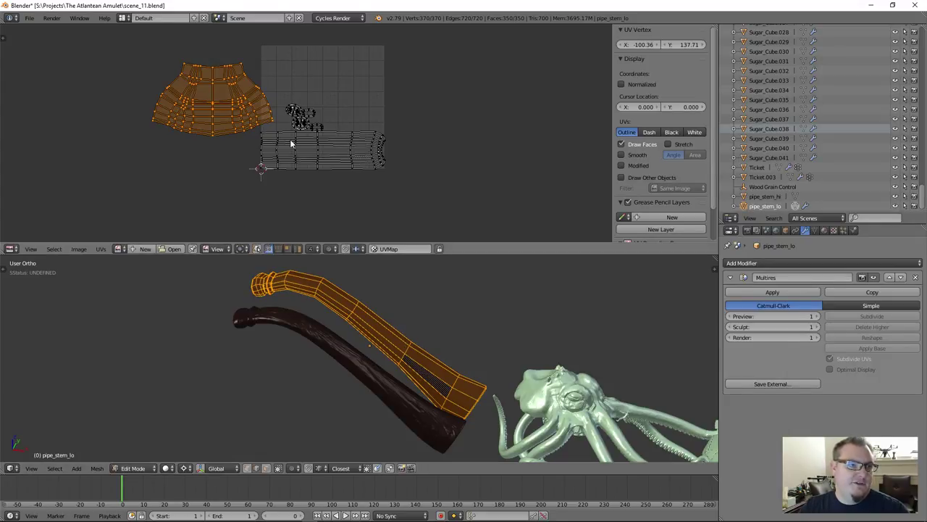
# Step: Select all of pipe_stem_lo's UV islands, scale them up, then deselect
pyautogui.press('a')
pyautogui.press('a')
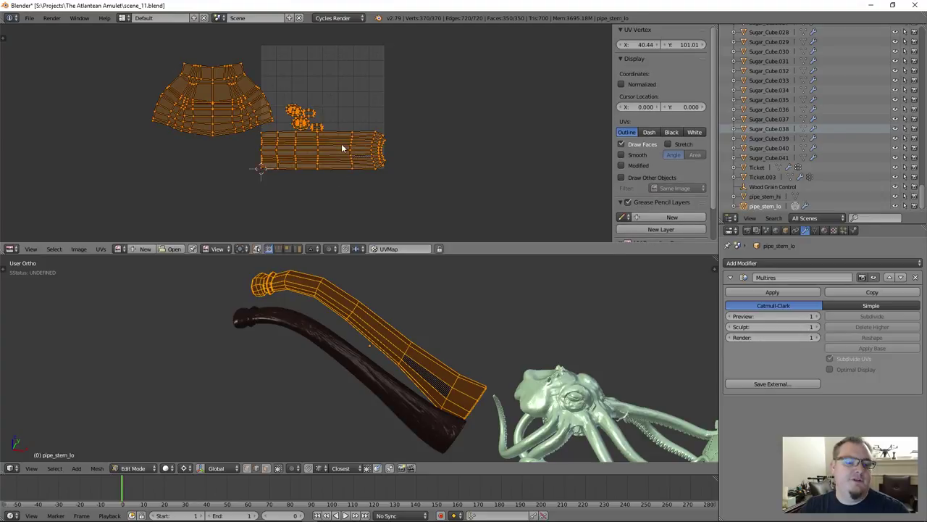
pyautogui.hotkey('ctrl', 'a')
pyautogui.scroll(1, 246, 131)
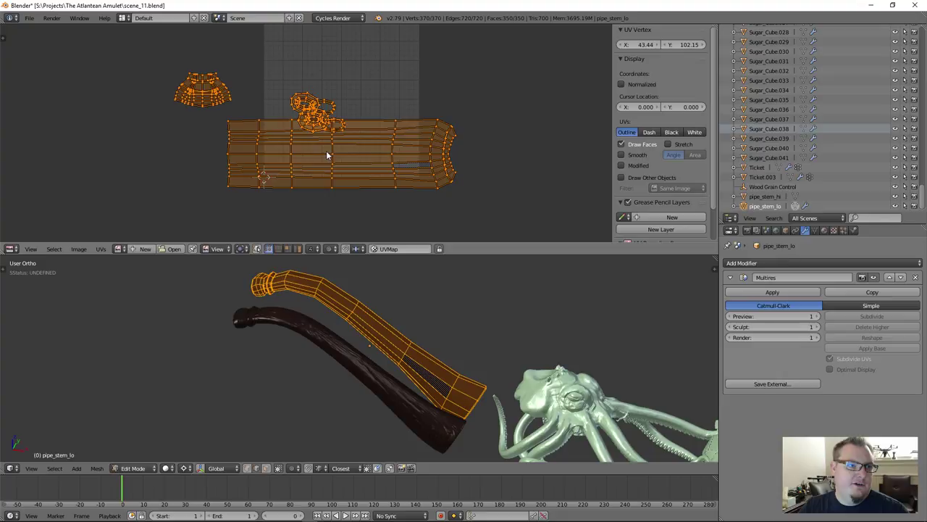
pyautogui.press('a')
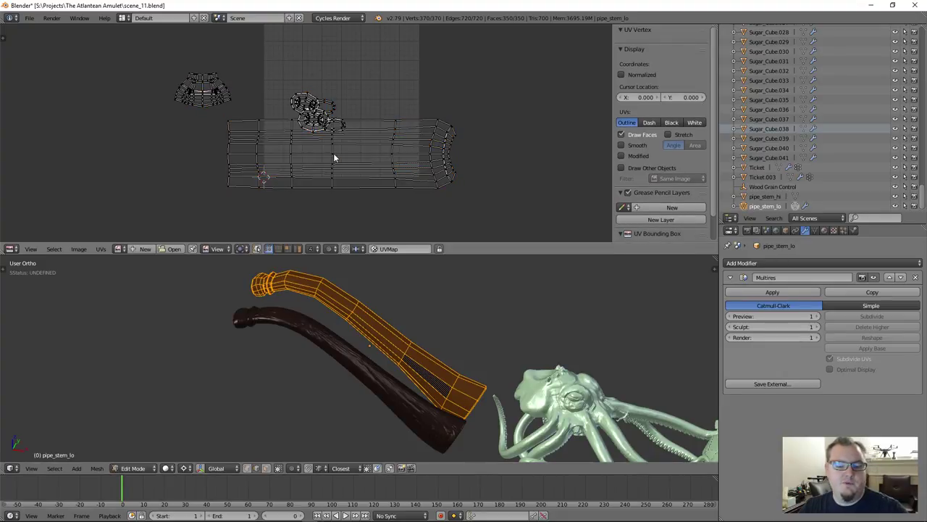
# Step: Move the long stem island down, then select all islands and pack them with Ctrl+P
pyautogui.press('l')
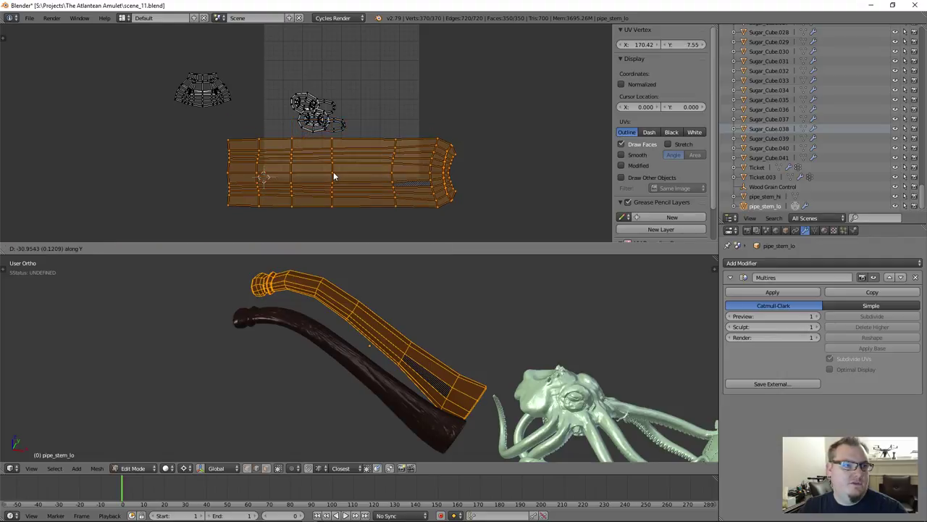
pyautogui.click(333, 171)
pyautogui.press('a')
pyautogui.press('a')
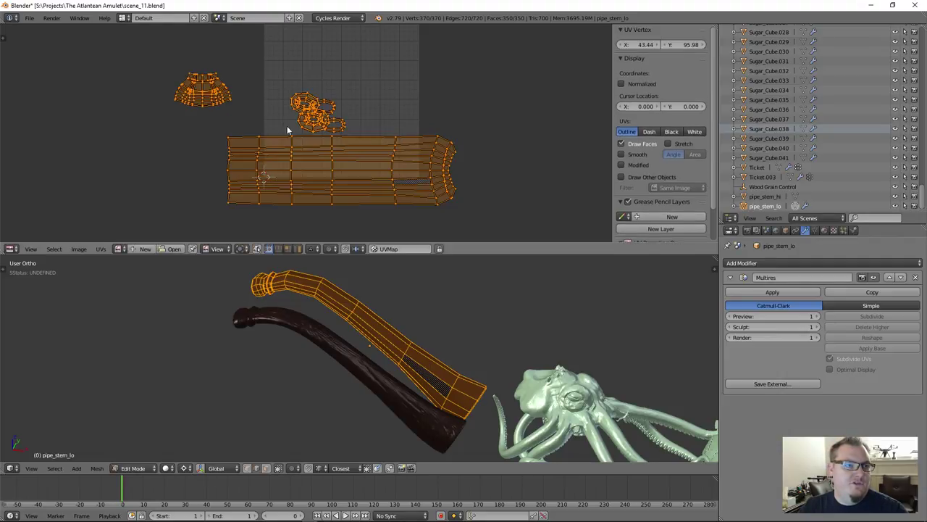
pyautogui.scroll(5, 243, 96)
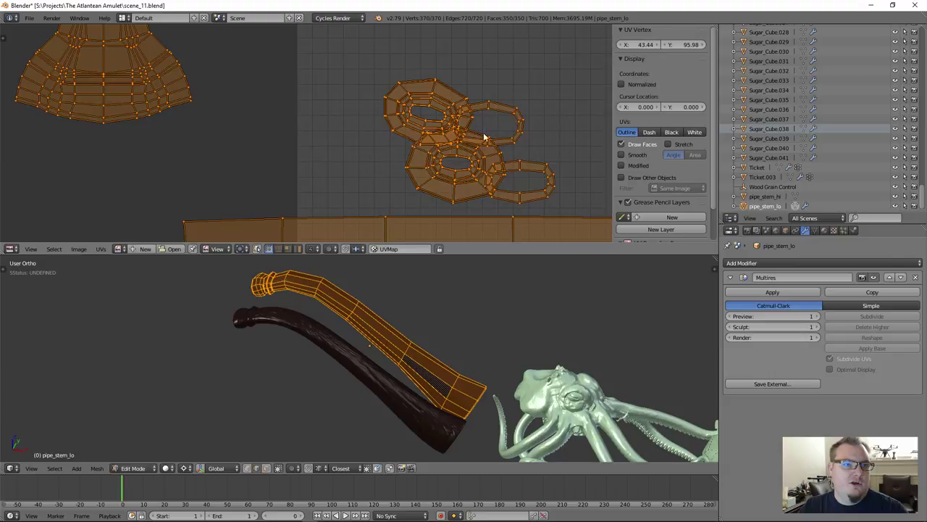
pyautogui.scroll(2, 486, 128)
pyautogui.scroll(-7, 428, 129)
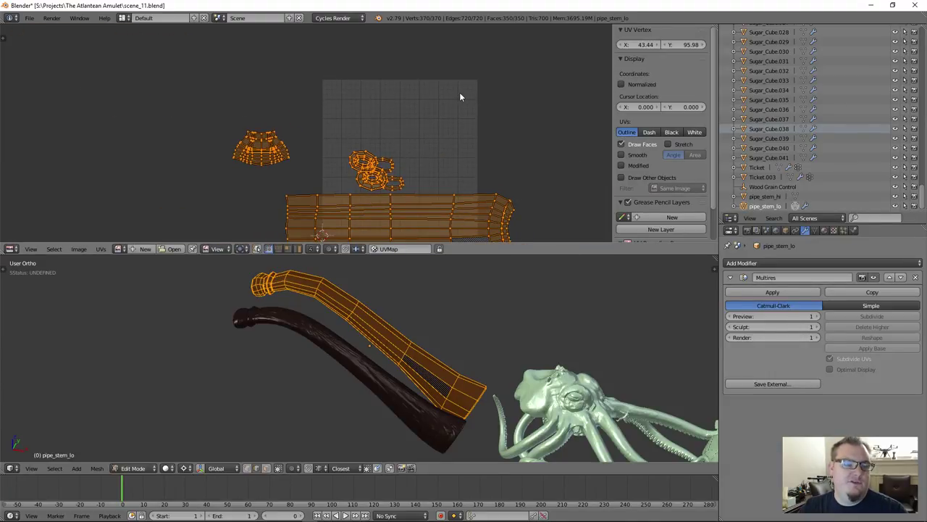
pyautogui.scroll(2, 399, 147)
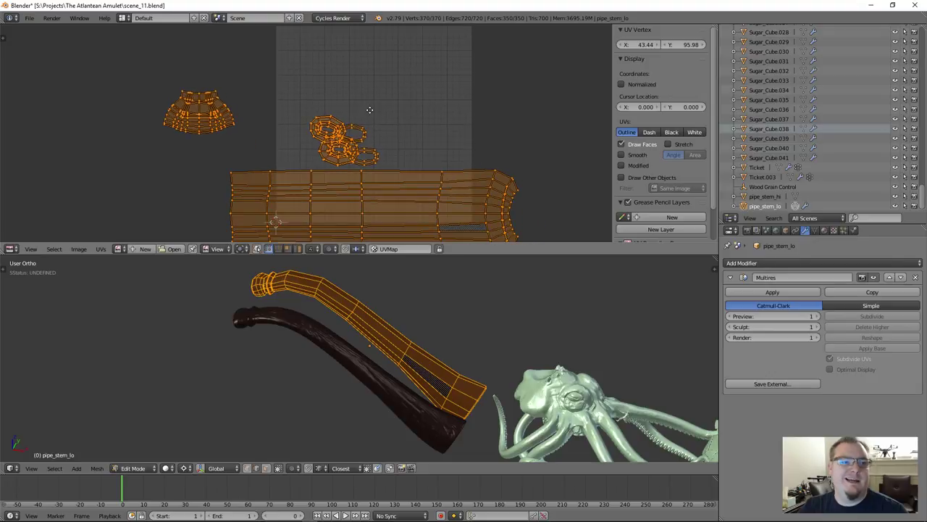
pyautogui.scroll(-2, 444, 161)
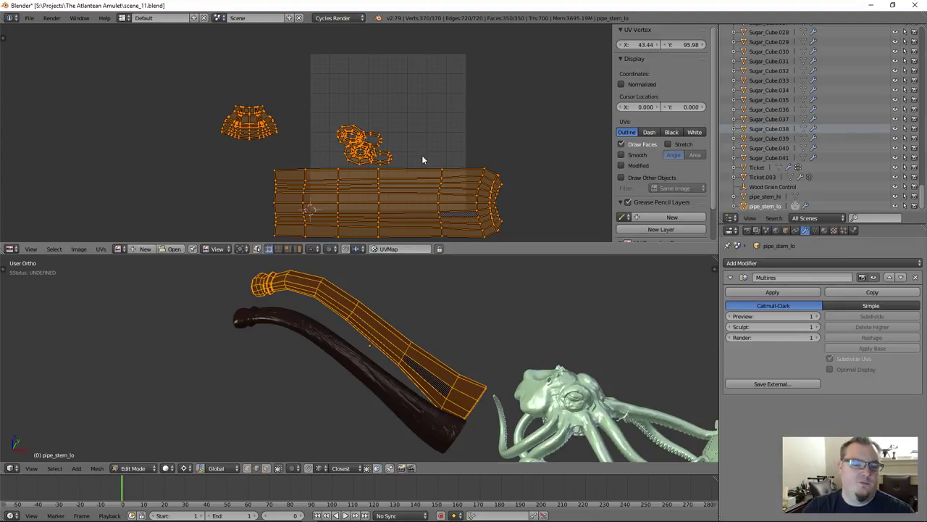
pyautogui.hotkey('ctrl', 'p')
# Step: Scale the selected UV islands down slightly
pyautogui.scroll(4, 421, 155)
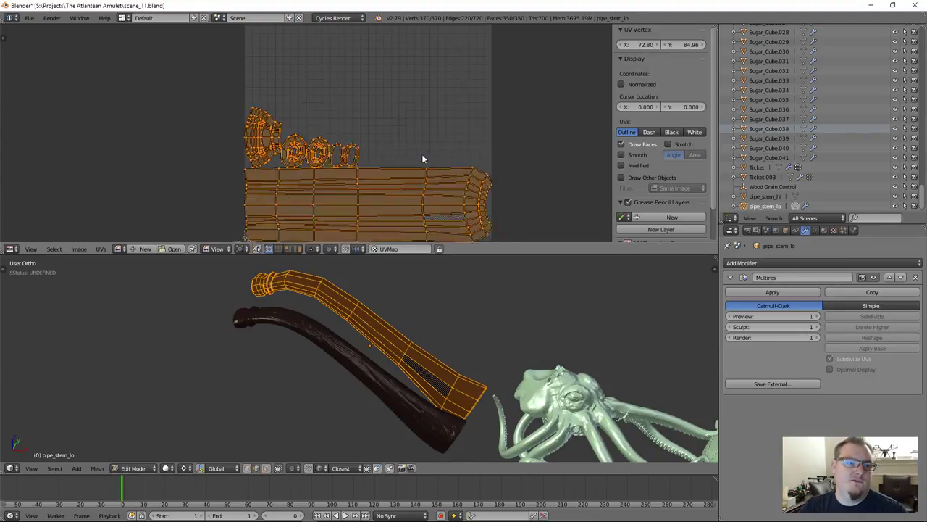
pyautogui.scroll(6, 265, 139)
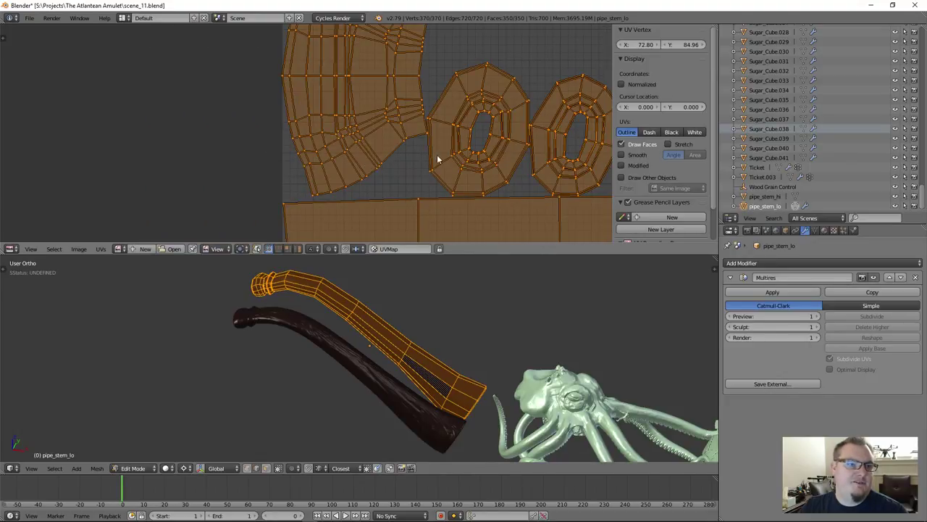
pyautogui.scroll(-4, 417, 152)
pyautogui.moveTo(435, 152); pyautogui.dragTo(366, 141, button='middle')
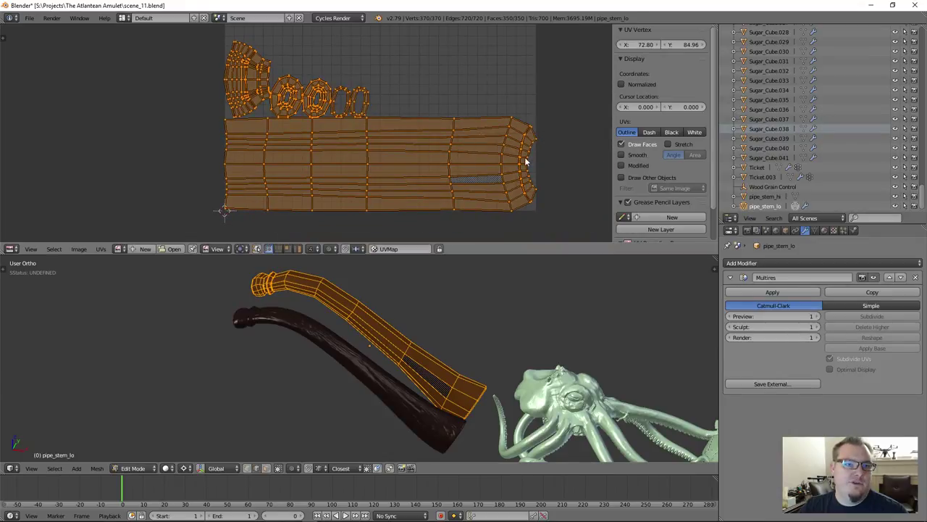
pyautogui.press('s')
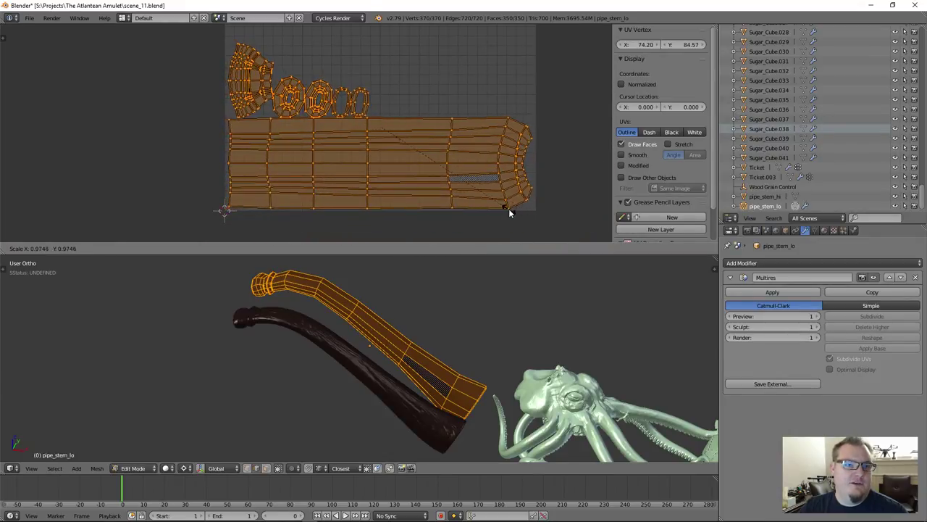
pyautogui.click(517, 209)
# Step: Remove the stem island from the selection and nudge the ring islands upward
pyautogui.scroll(6, 500, 206)
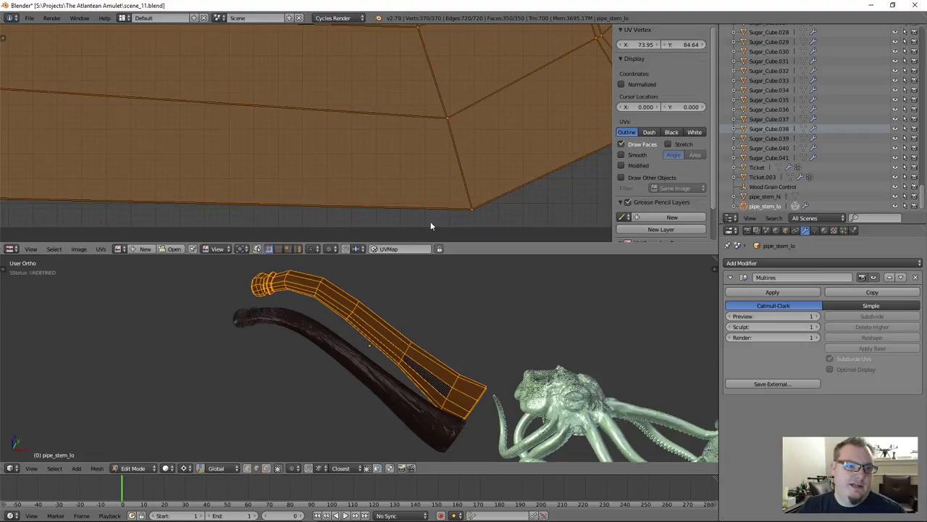
pyautogui.scroll(-5, 507, 182)
pyautogui.moveTo(507, 182); pyautogui.dragTo(511, 168, button='middle')
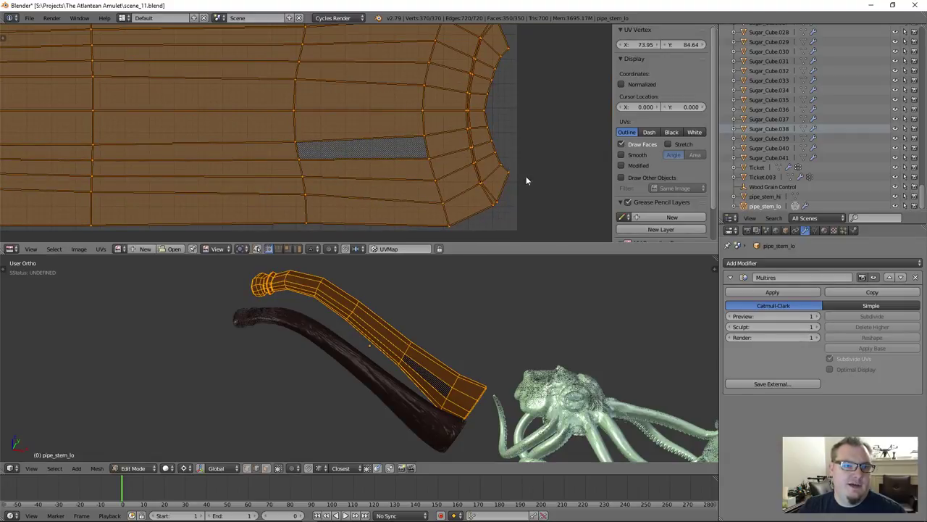
pyautogui.scroll(-3, 435, 145)
pyautogui.moveTo(344, 113); pyautogui.dragTo(314, 164, button='middle')
pyautogui.scroll(2, 314, 164)
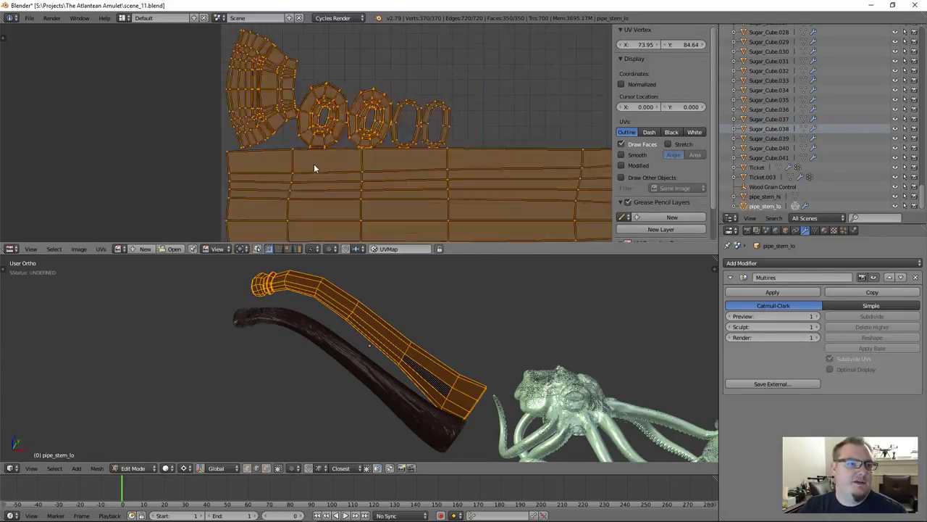
pyautogui.hotkey('shift', 'l')
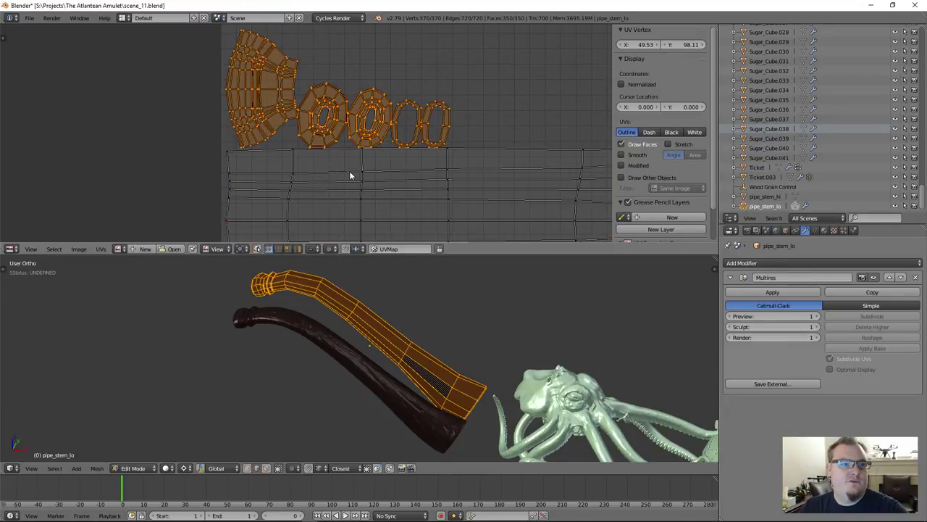
pyautogui.scroll(3, 350, 173)
pyautogui.press('g')
pyautogui.click(352, 160)
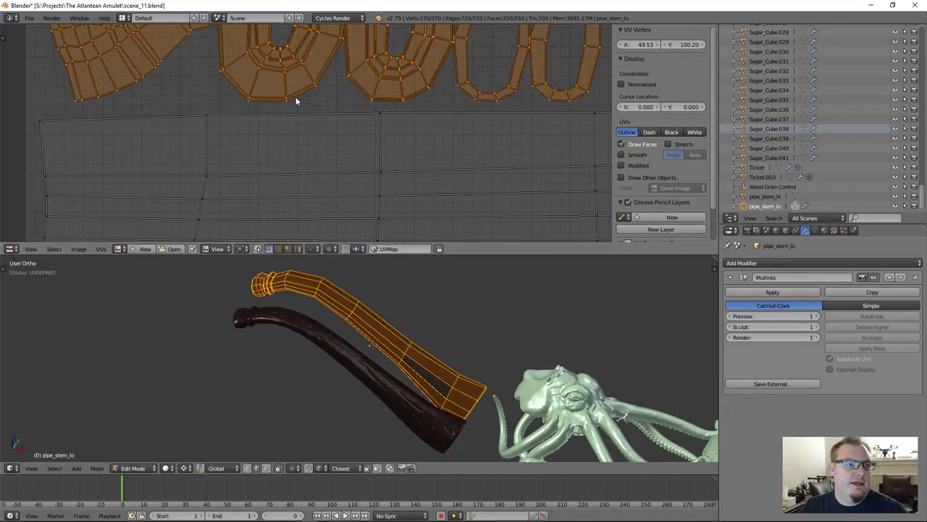
pyautogui.scroll(-3, 410, 109)
pyautogui.moveTo(433, 100); pyautogui.dragTo(382, 155, button='middle')
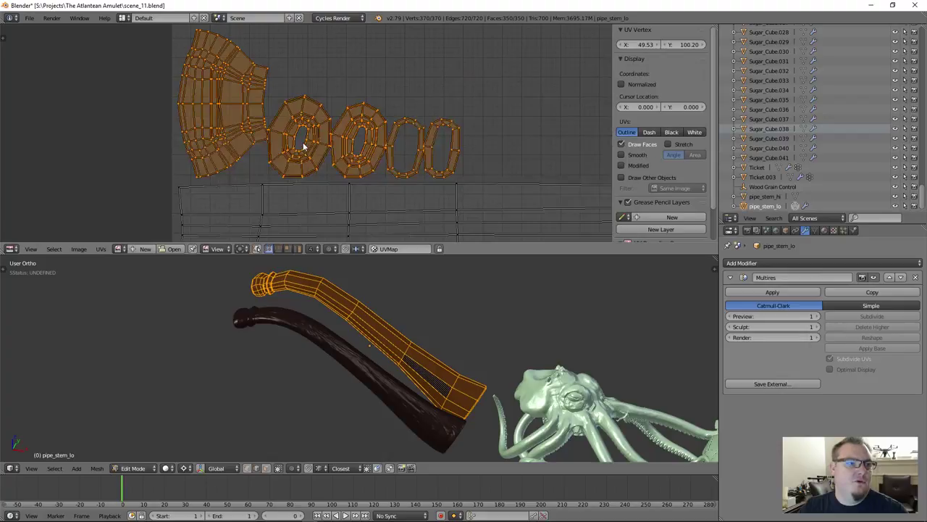
# Step: Select the ring islands and slide them right along X in two staggered moves
pyautogui.press('a')
pyautogui.press('l')
pyautogui.press('l')
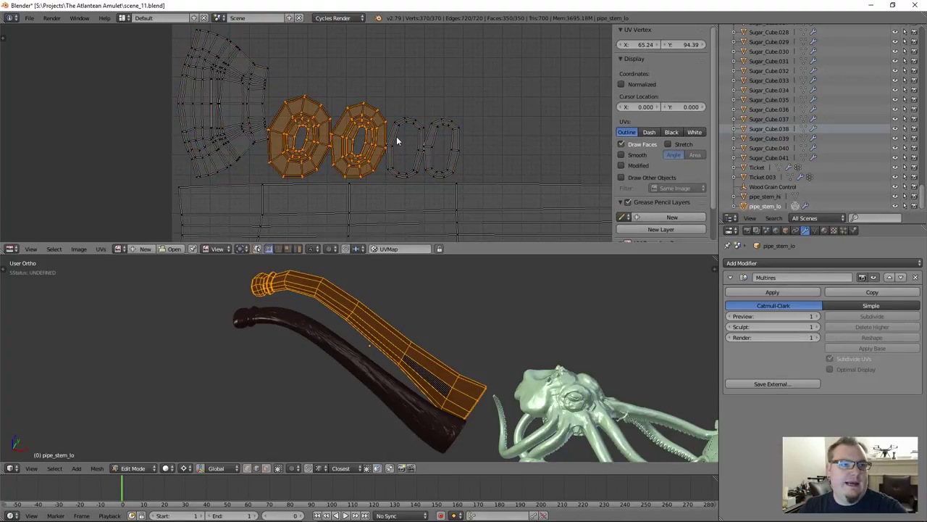
pyautogui.press('l')
pyautogui.press('l')
pyautogui.press('g')
pyautogui.press('x')
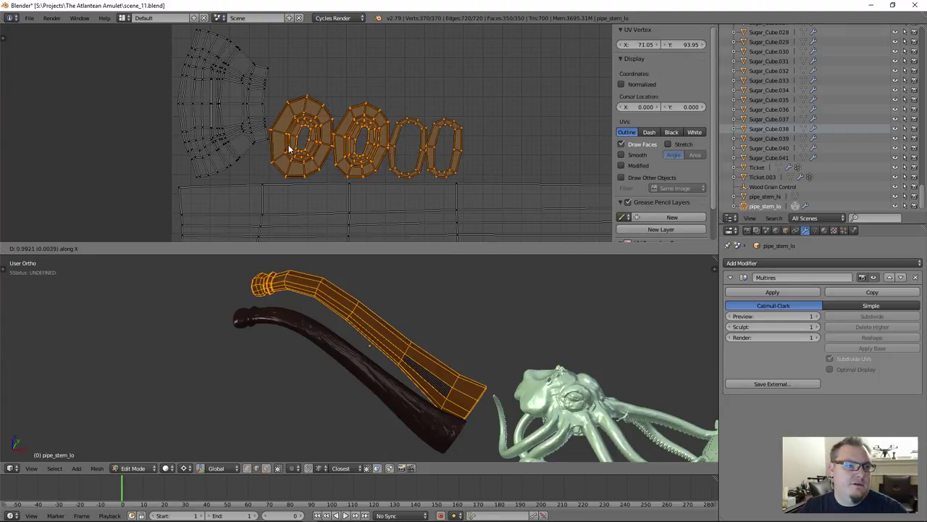
pyautogui.click(297, 145)
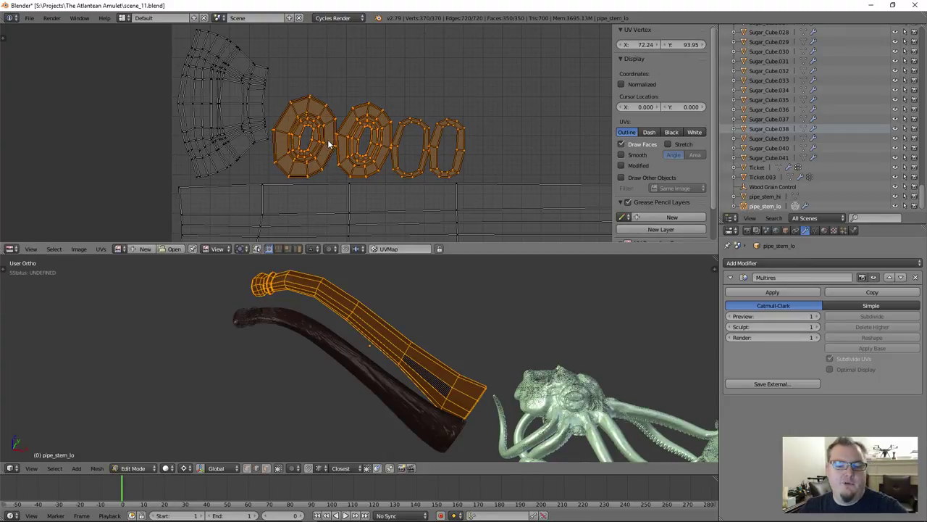
pyautogui.hotkey('shift', 'l')
pyautogui.press('g')
pyautogui.press('x')
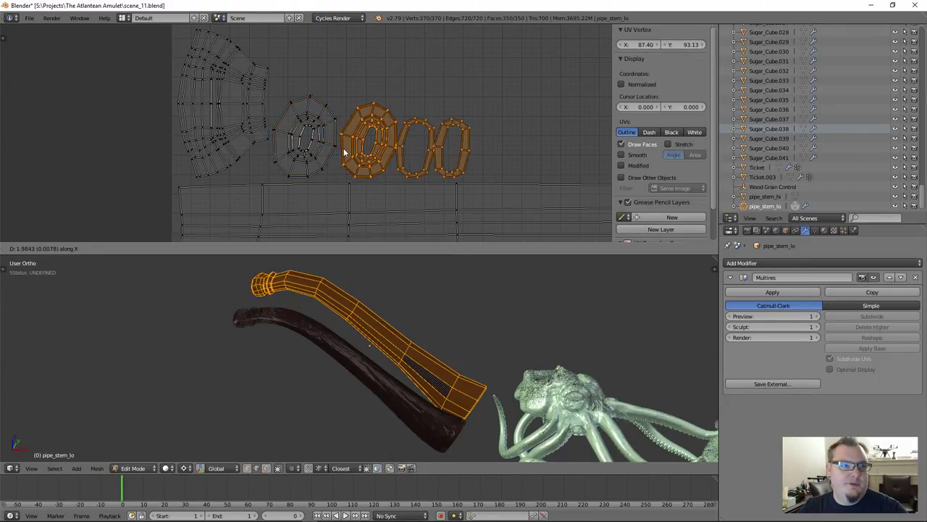
pyautogui.click(344, 152)
# Step: Slide the last two rings, then the final ring, further right along X
pyautogui.hotkey('shift', 'l')
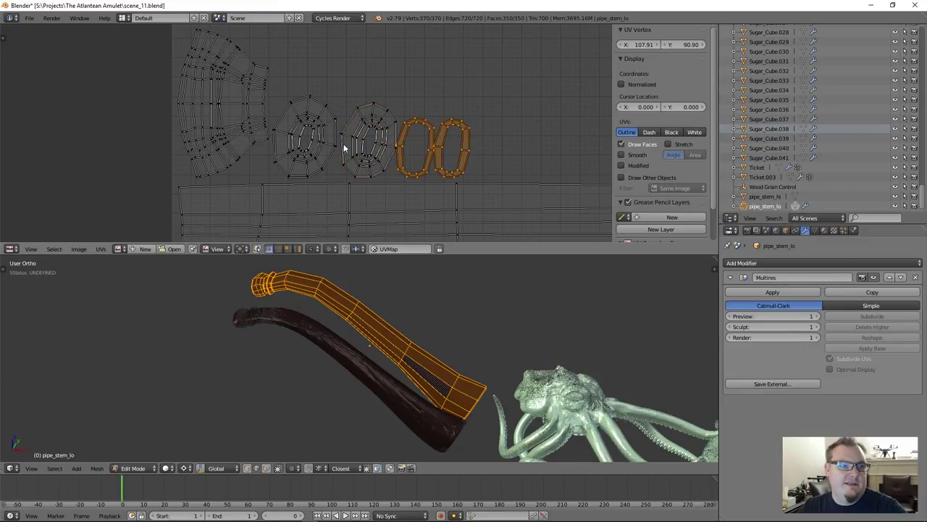
pyautogui.press('g')
pyautogui.press('x')
pyautogui.click(352, 149)
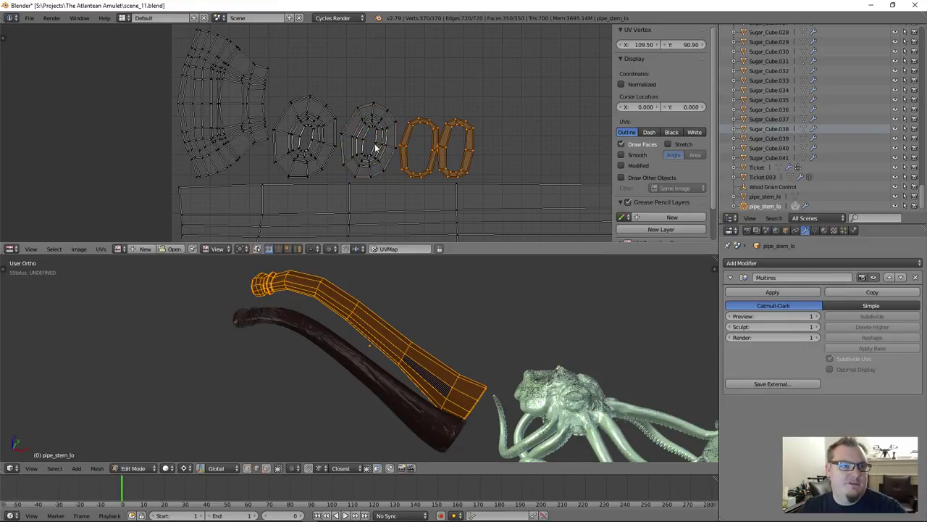
pyautogui.hotkey('shift', 'l')
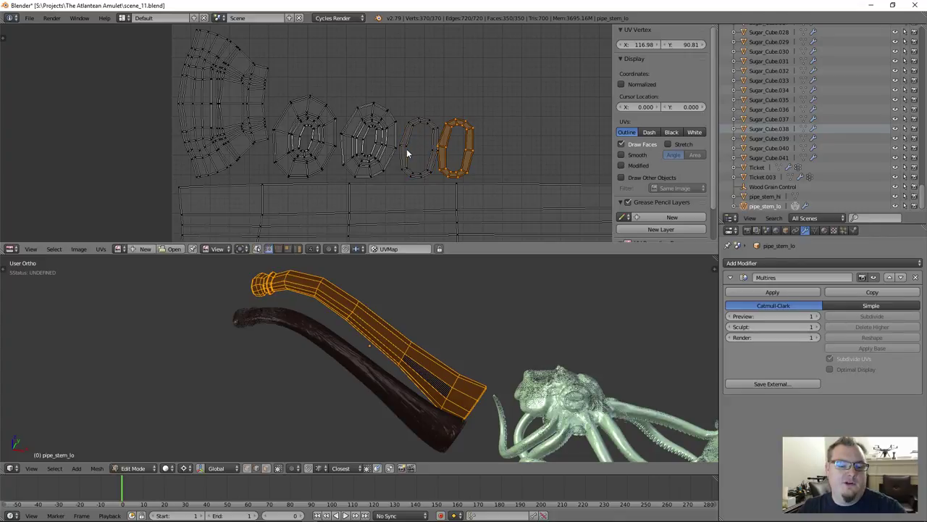
pyautogui.press('g')
pyautogui.press('x')
pyautogui.click(411, 149)
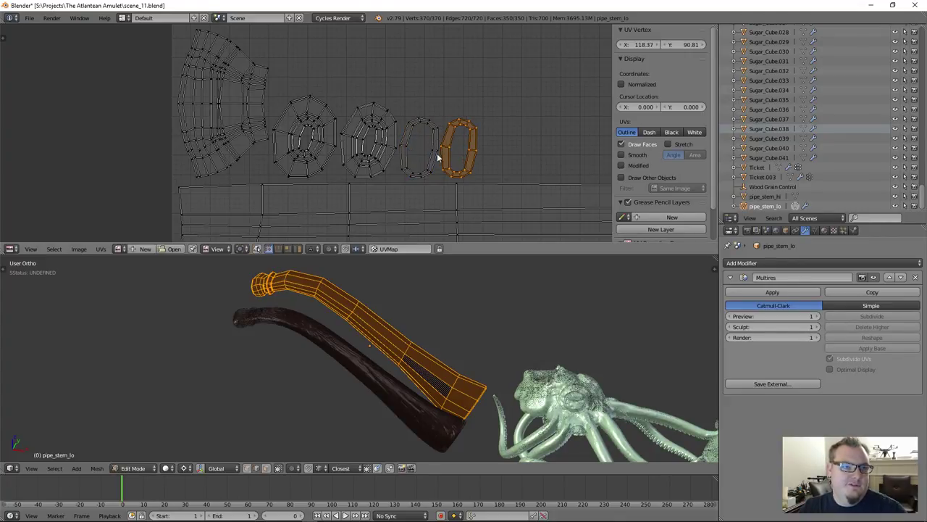
# Step: Deselect all UVs, save the scene over the existing file, and return to Object Mode
pyautogui.scroll(-2, 370, 189)
pyautogui.scroll(5, 283, 127)
pyautogui.scroll(-5, 516, 154)
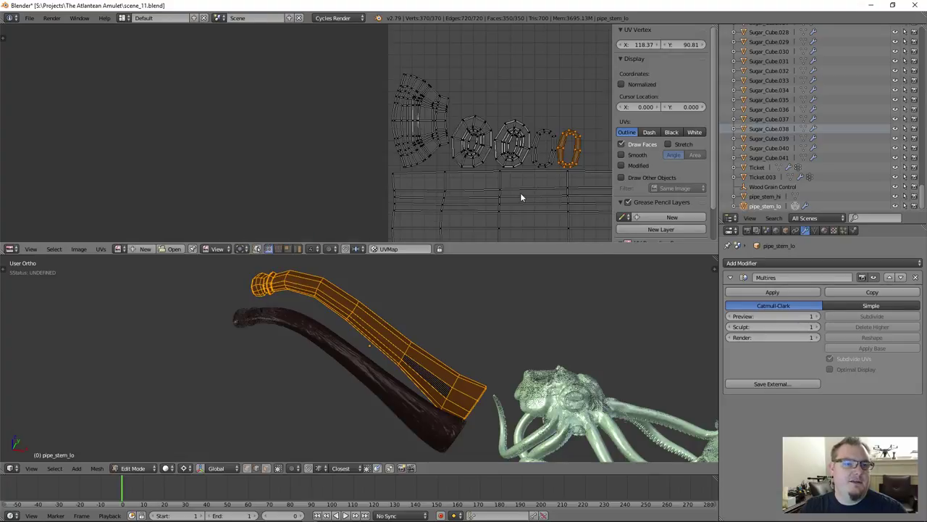
pyautogui.moveTo(522, 193); pyautogui.dragTo(291, 145, button='middle')
pyautogui.press('a')
pyautogui.scroll(-3, 291, 145)
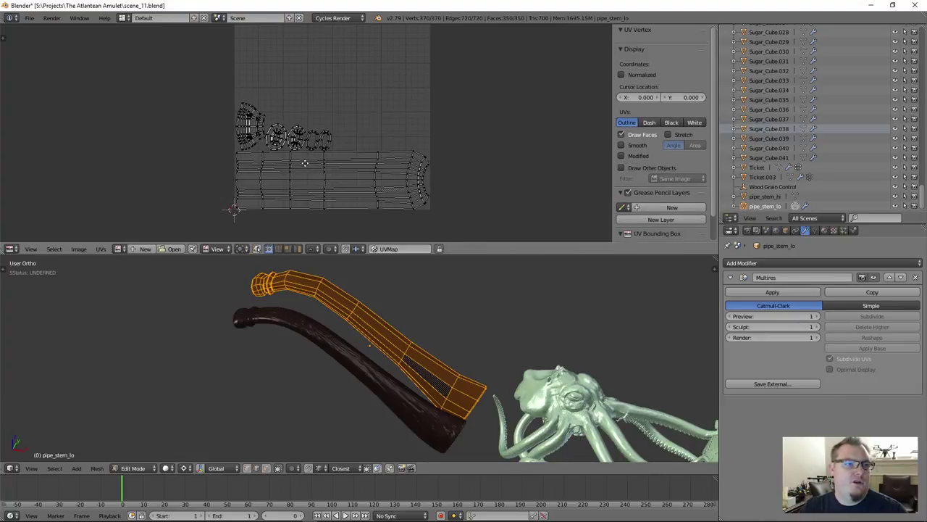
pyautogui.hotkey('ctrl', 's')
pyautogui.click(333, 200)
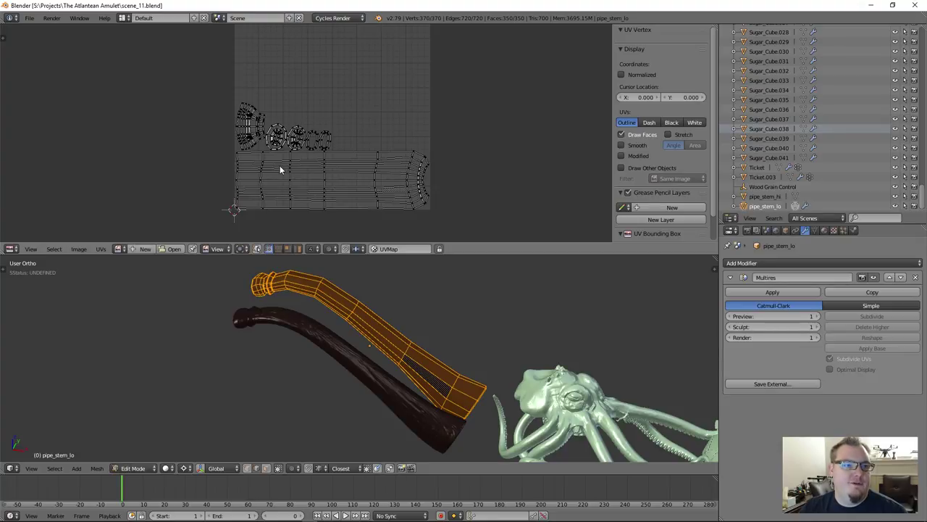
pyautogui.moveTo(280, 166); pyautogui.dragTo(249, 184, button='middle')
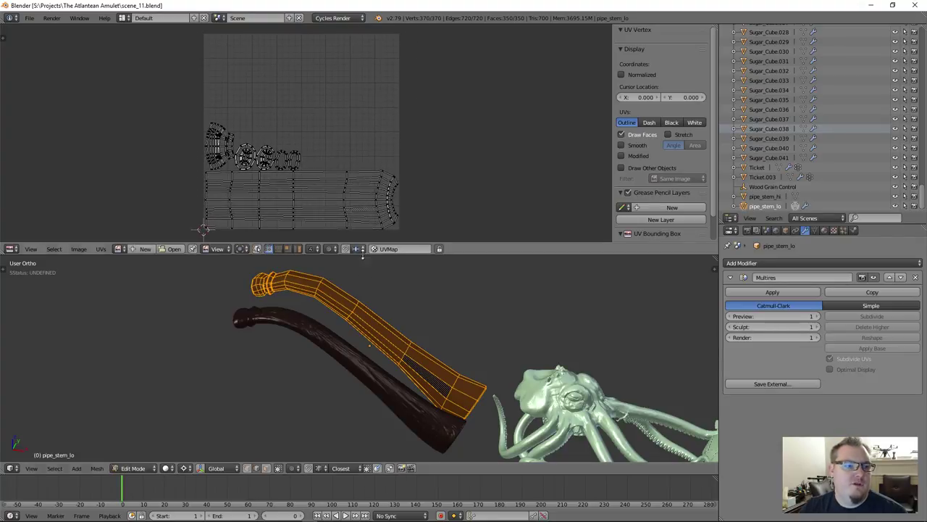
pyautogui.press('Tab')
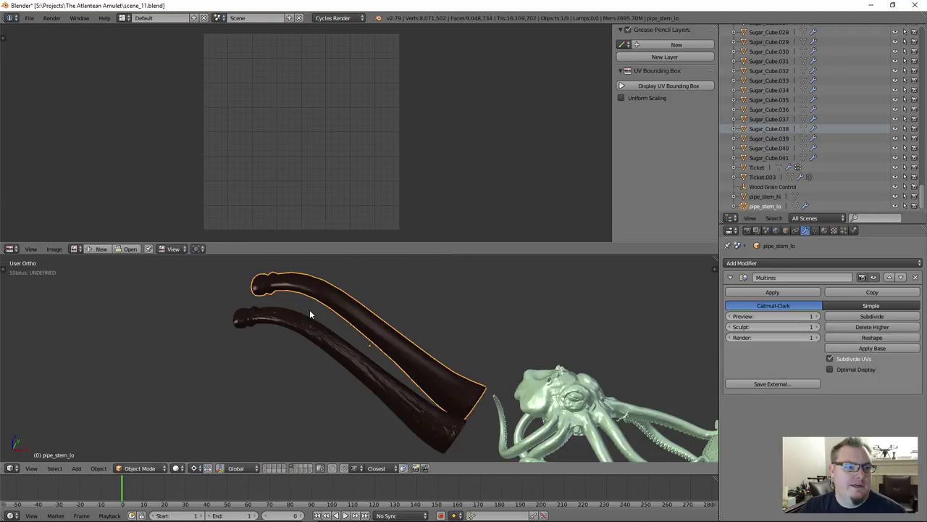
# Step: Create a new blank 2048 × 2048 image named PipeStem_Normals
pyautogui.click(102, 248)
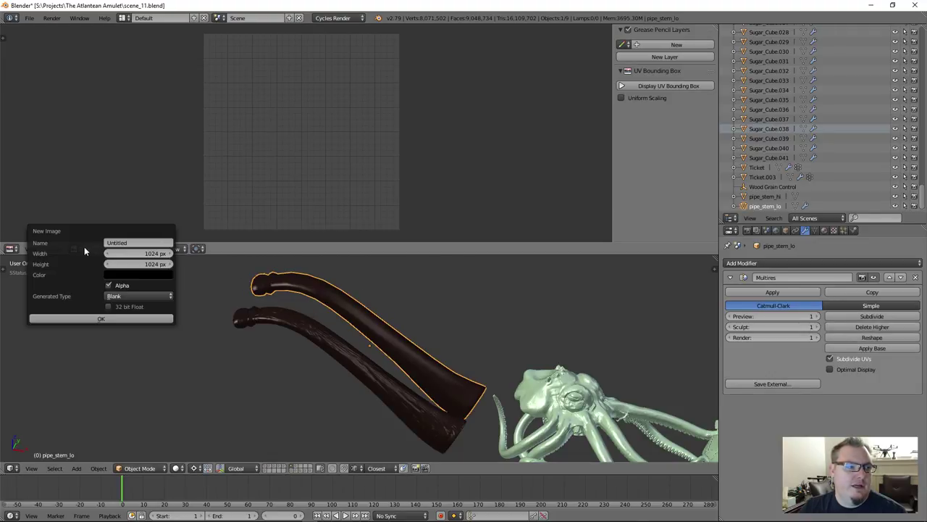
pyautogui.click(144, 253)
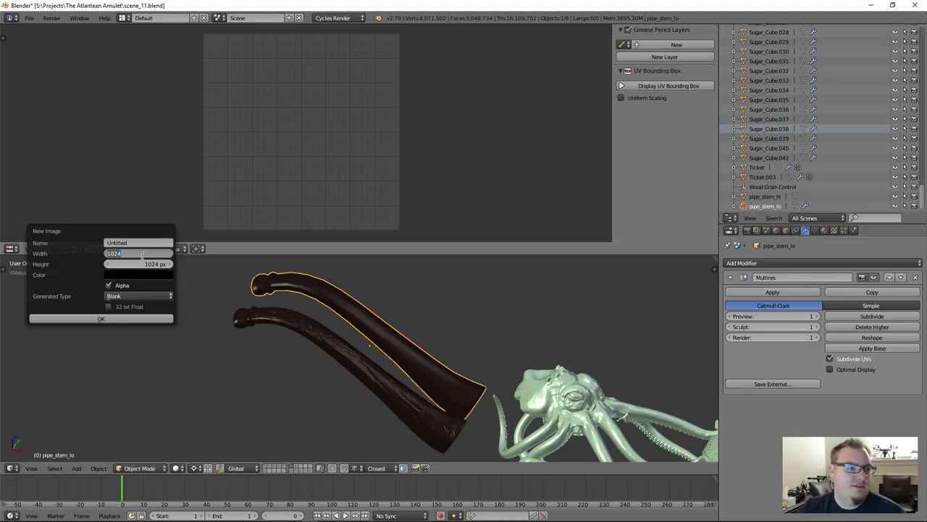
pyautogui.write('2048')
pyautogui.press('Tab')
pyautogui.write('20')
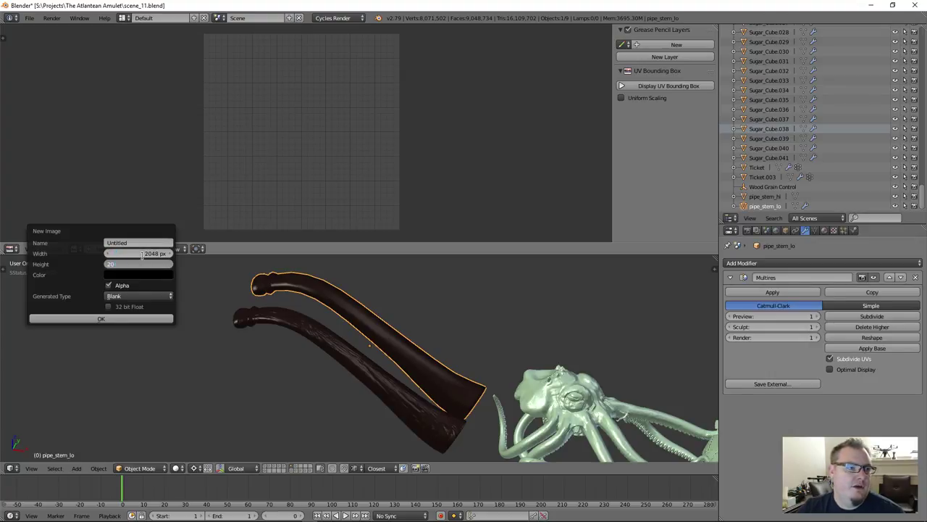
pyautogui.write('48')
pyautogui.click(136, 243)
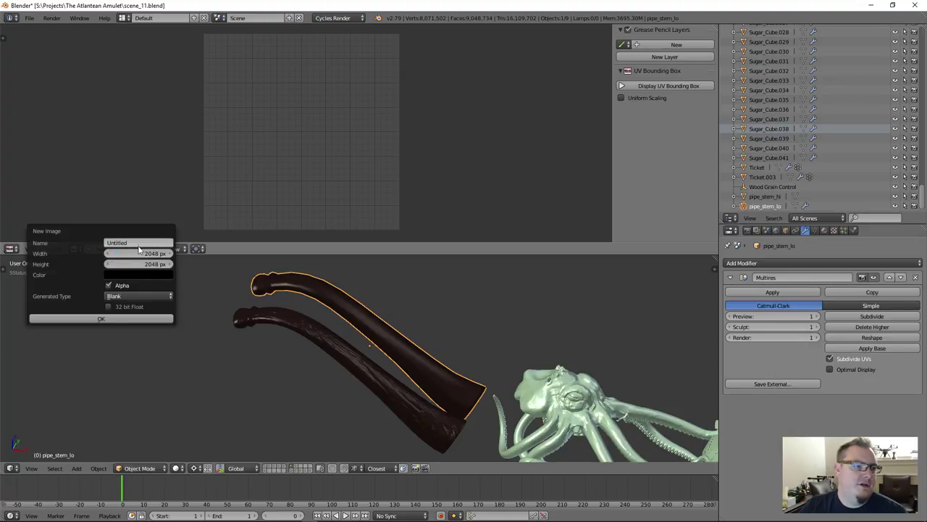
pyautogui.write('Normals')
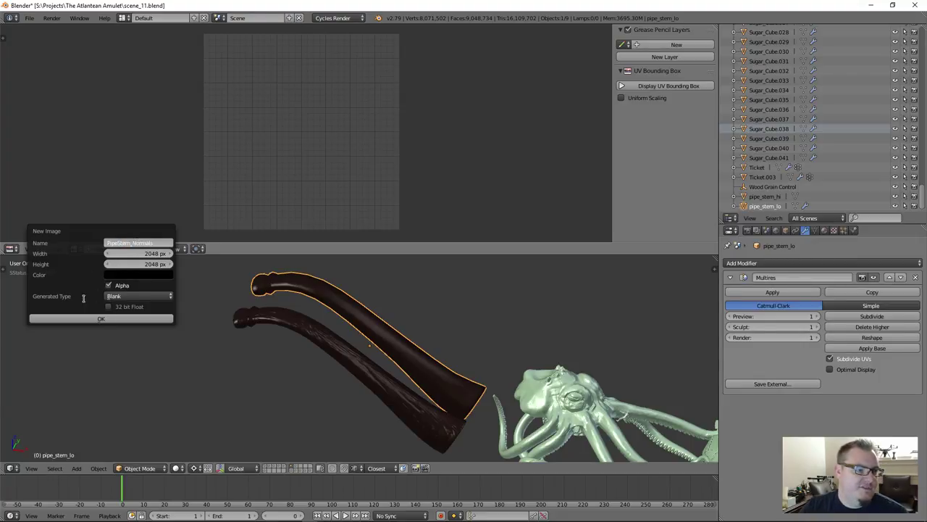
pyautogui.click(101, 319)
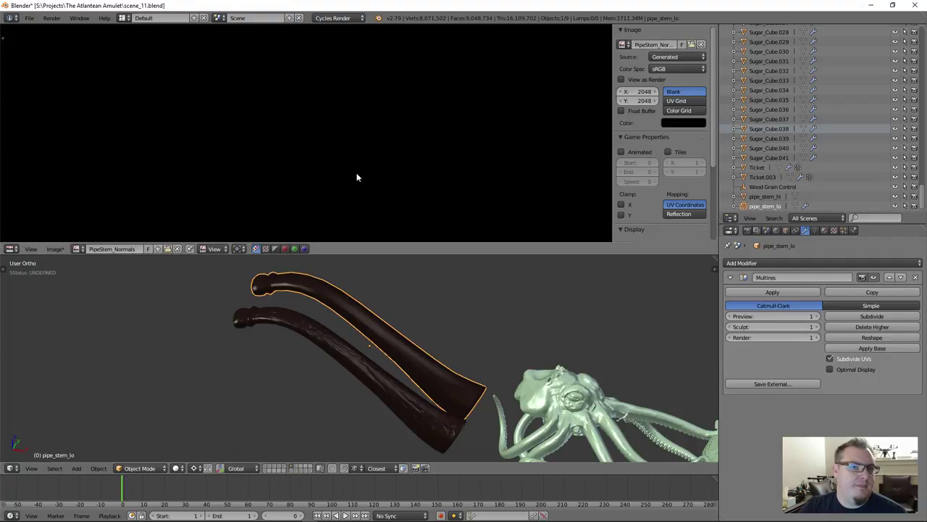
# Step: Save PipeStem_Normals.png into a newly created Pipe folder inside Textures
pyautogui.scroll(-4, 365, 133)
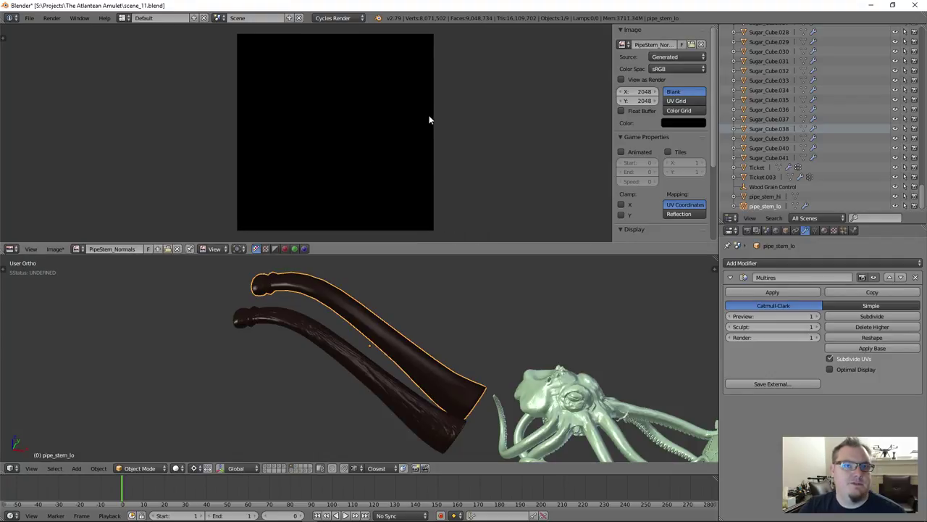
pyautogui.click(55, 248)
pyautogui.click(103, 171)
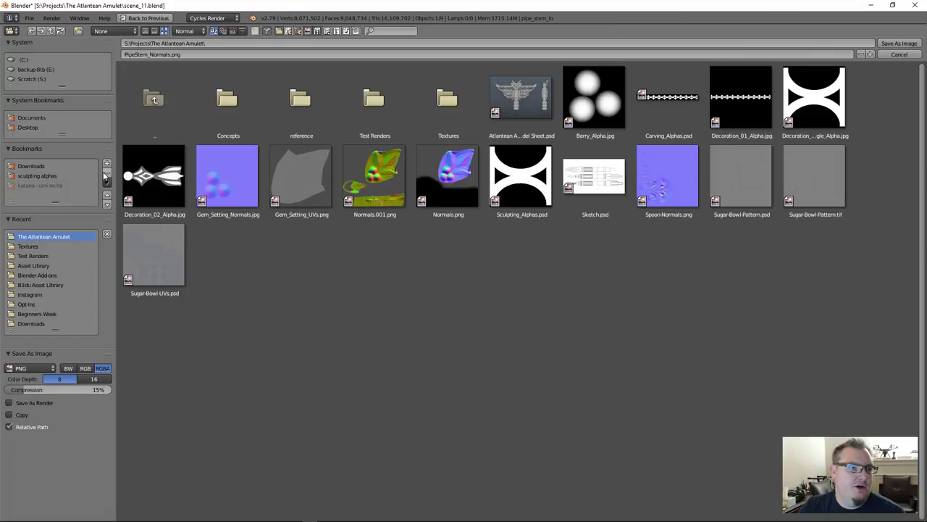
pyautogui.click(439, 111)
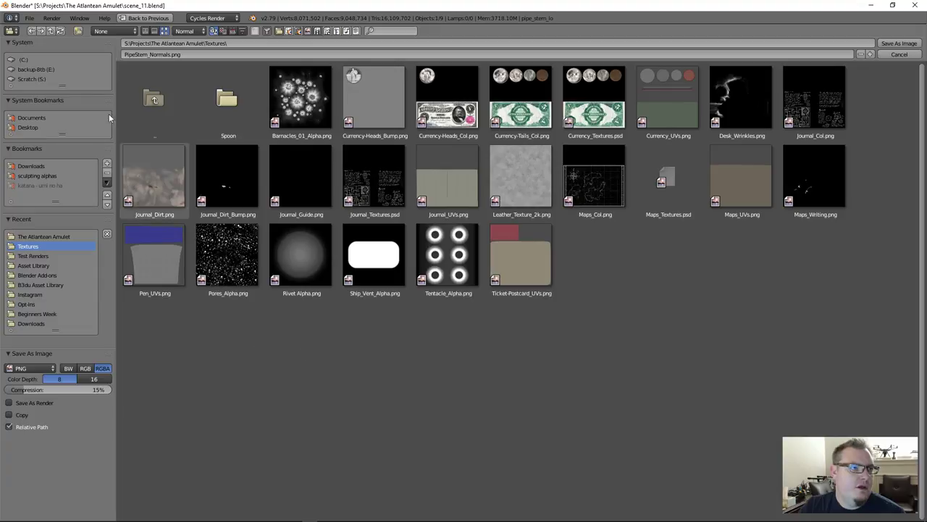
pyautogui.click(77, 30)
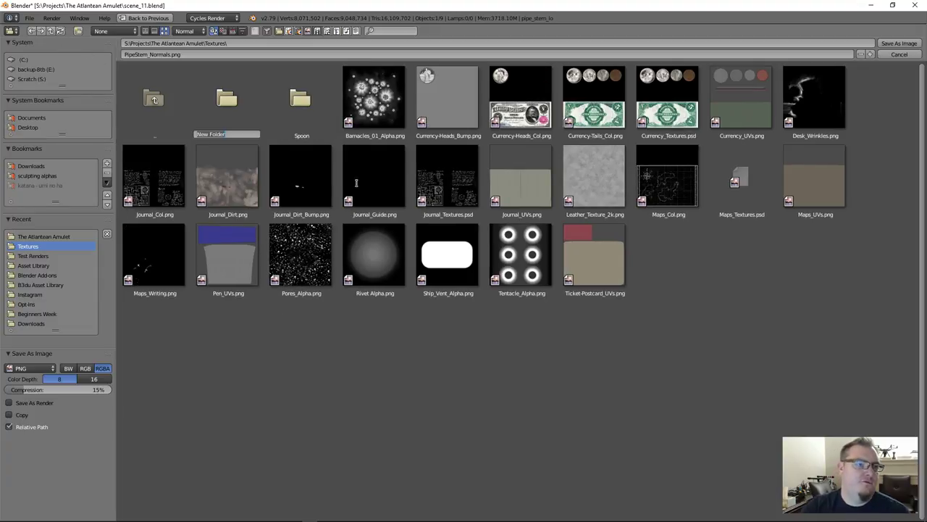
pyautogui.write('Pipe')
pyautogui.press('Return')
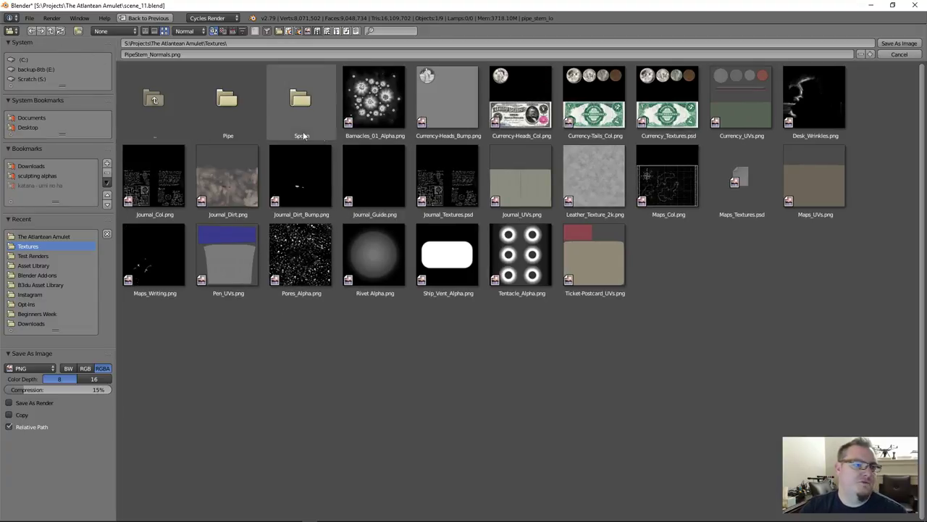
pyautogui.click(301, 101)
pyautogui.click(164, 126)
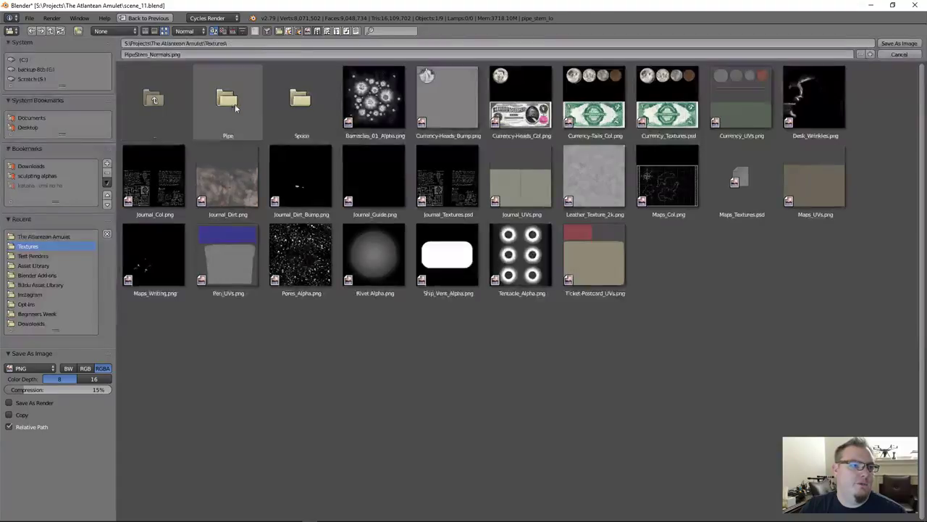
pyautogui.click(229, 125)
pyautogui.click(899, 42)
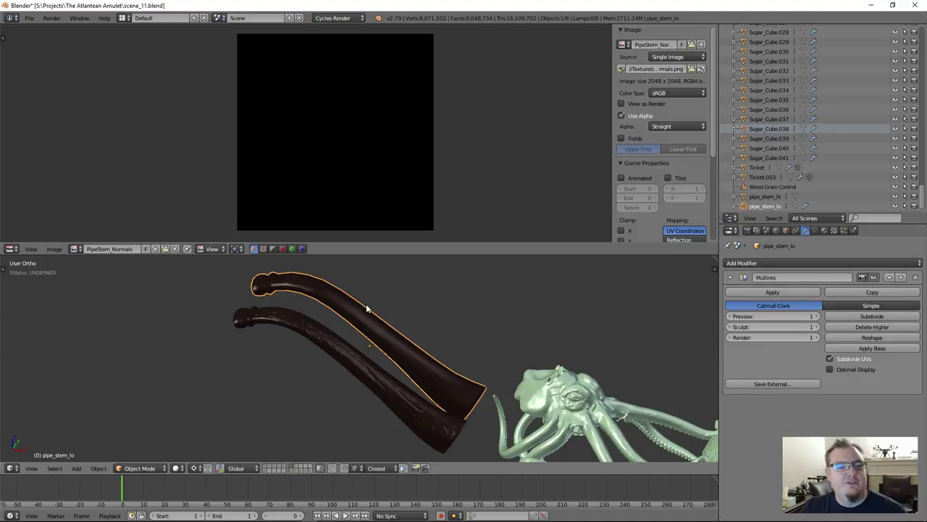
# Step: Return to Edit Mode to view the UV islands over the image, then unlink PipeStem_Normals
pyautogui.press('Tab')
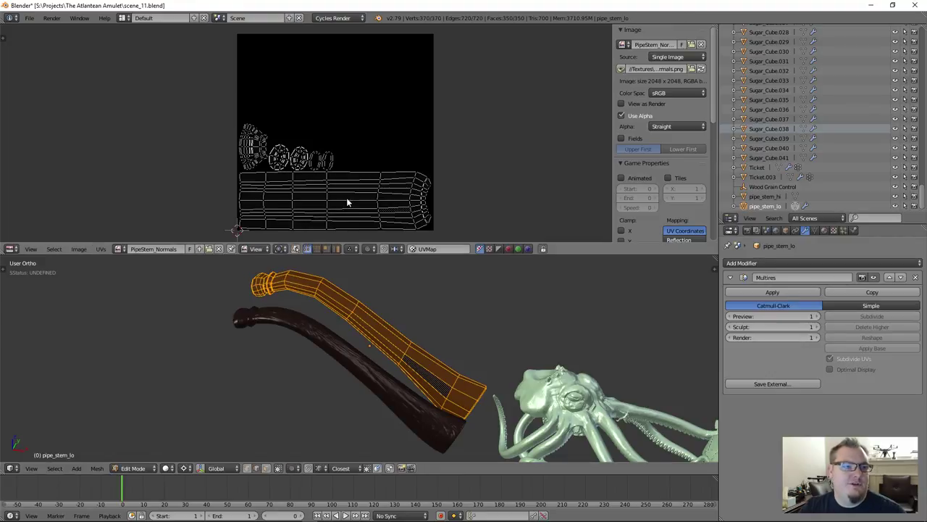
pyautogui.scroll(2, 286, 158)
pyautogui.scroll(2, 314, 142)
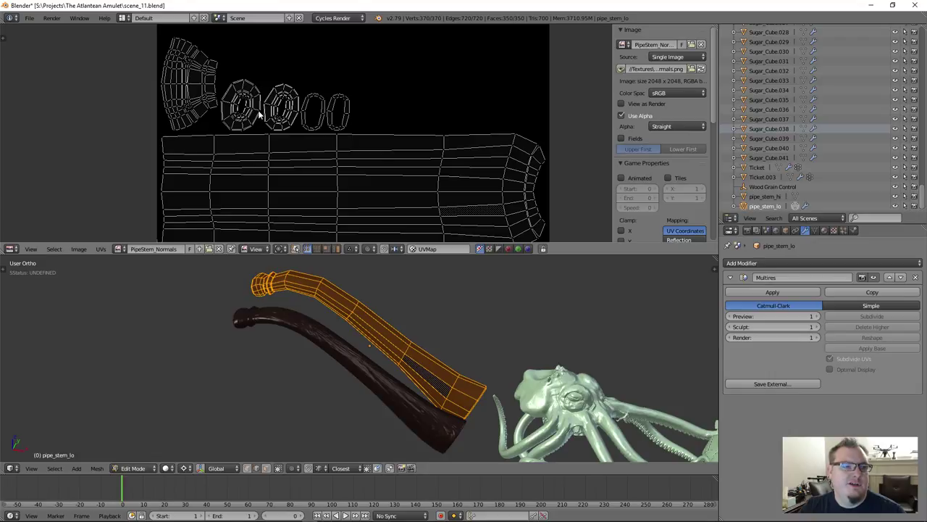
pyautogui.press('a')
pyautogui.press('a')
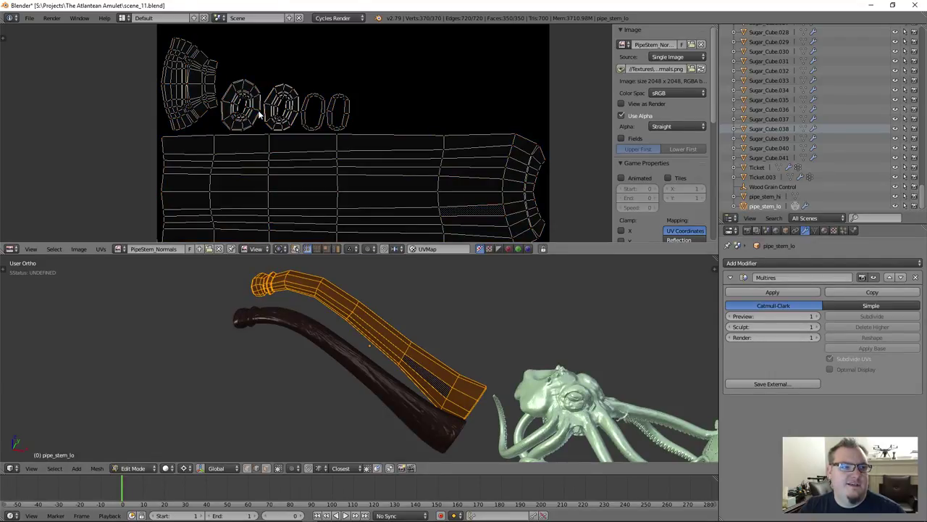
pyautogui.scroll(-1, 259, 114)
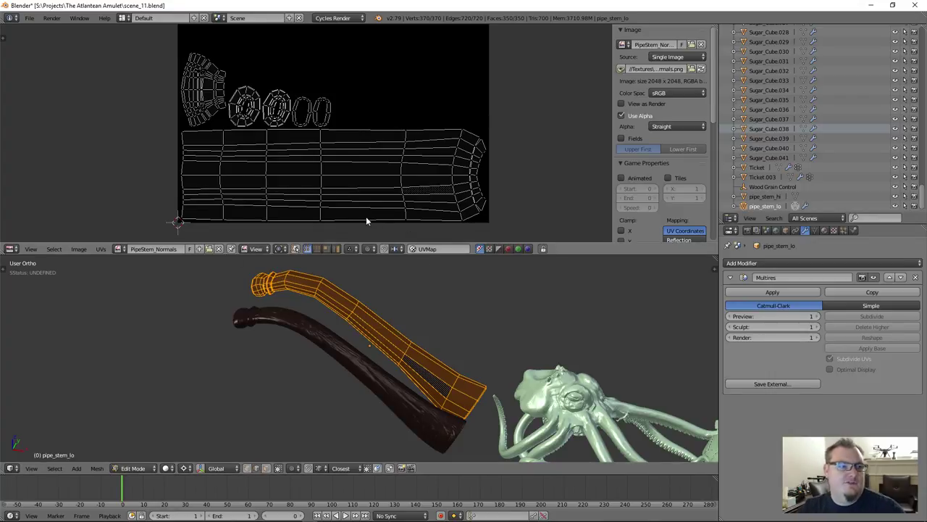
pyautogui.click(220, 248)
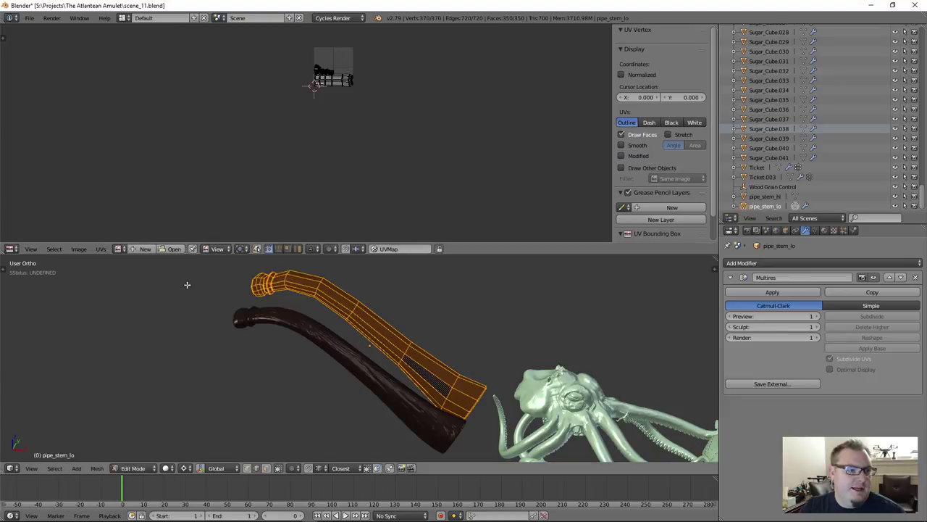
# Step: Generate a new Color Grid image, switch to Object Mode, and inspect it full-screen
pyautogui.click(142, 249)
pyautogui.click(171, 294)
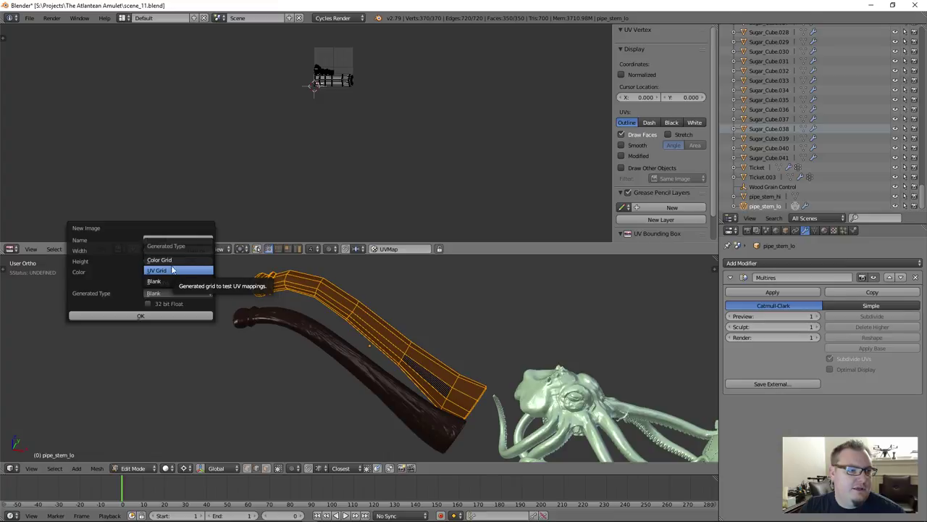
pyautogui.click(161, 259)
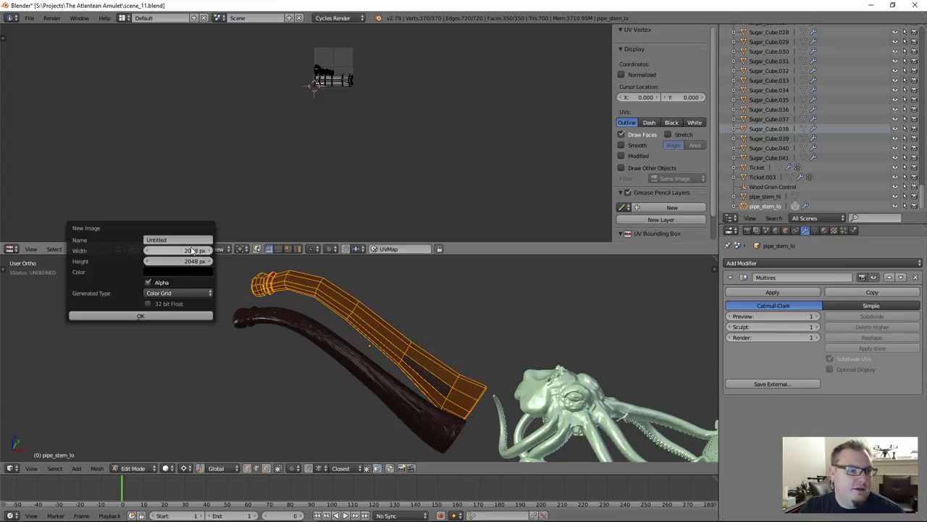
pyautogui.click(154, 316)
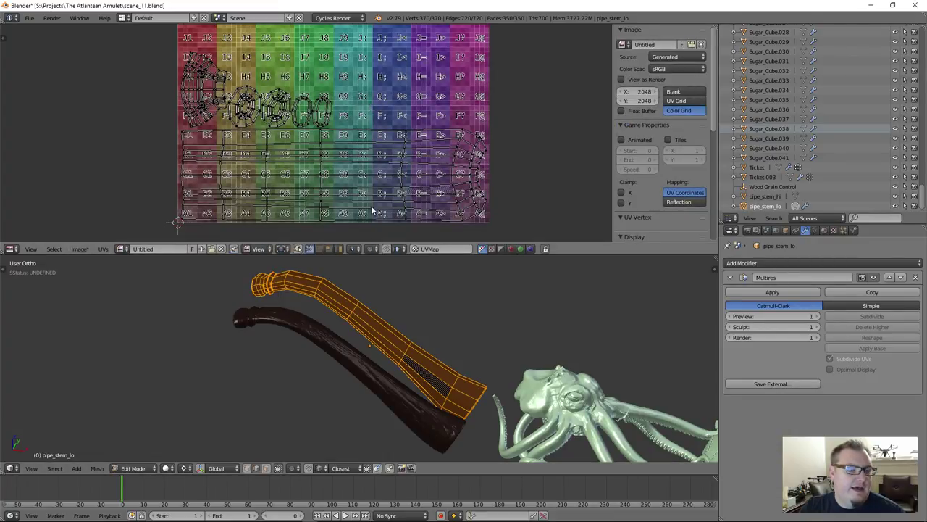
pyautogui.press('Tab')
pyautogui.scroll(-3, 386, 170)
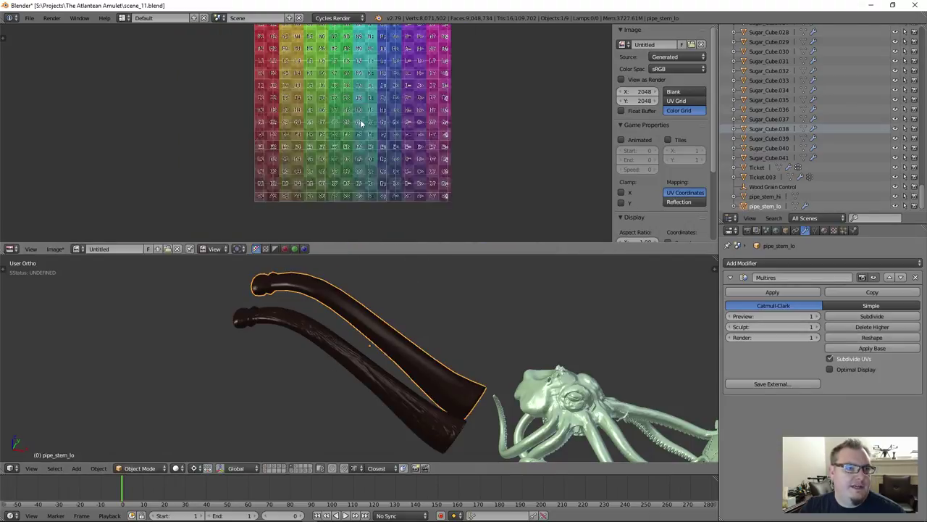
pyautogui.hotkey('shift', 'space')
pyautogui.scroll(8, 414, 317)
pyautogui.moveTo(413, 316); pyautogui.dragTo(381, 346, button='middle')
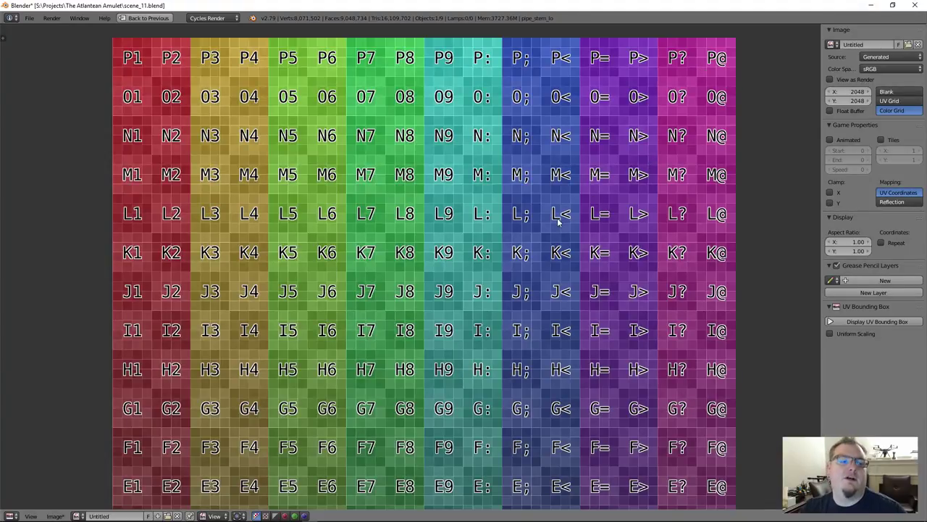
pyautogui.moveTo(358, 303); pyautogui.dragTo(327, 260, button='middle')
pyautogui.hotkey('shift', 'space')
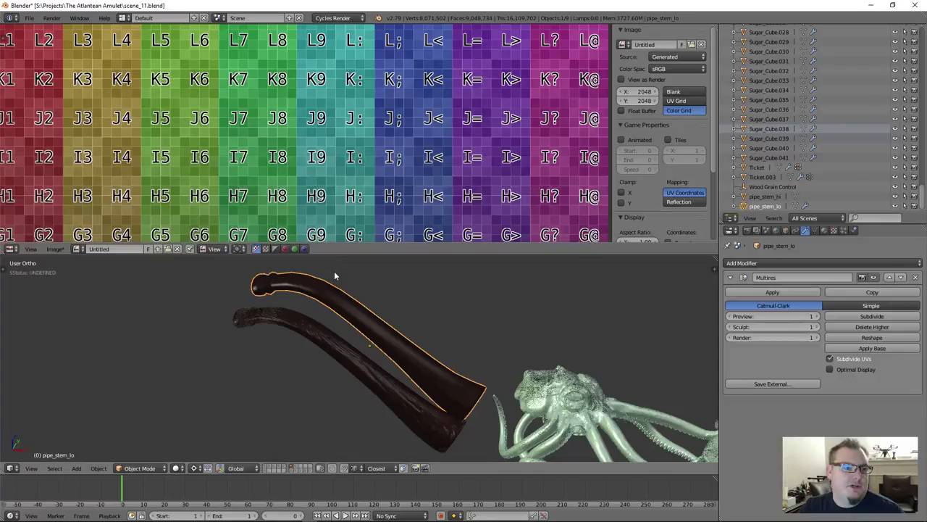
# Step: Select the upper pipe stem, use Texture viewport shading, and split the image editor in two
pyautogui.rightClick(331, 362)
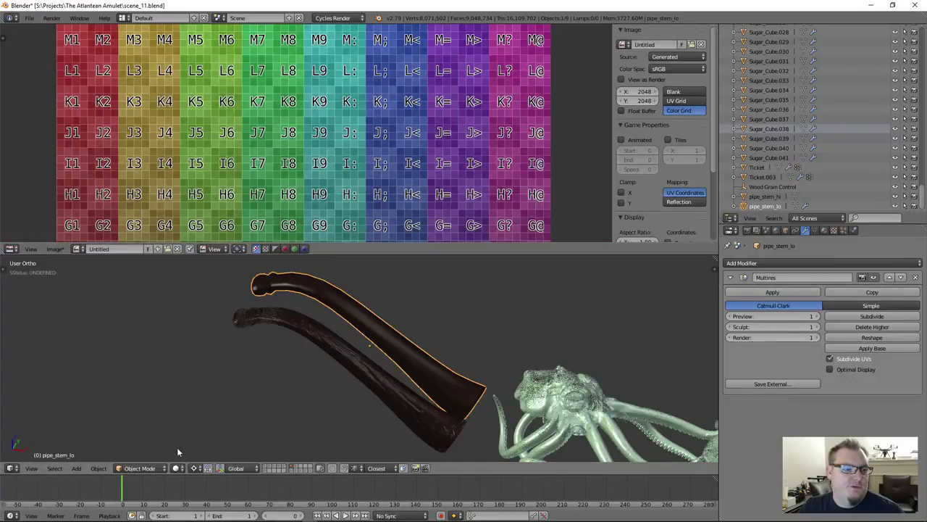
pyautogui.click(182, 469)
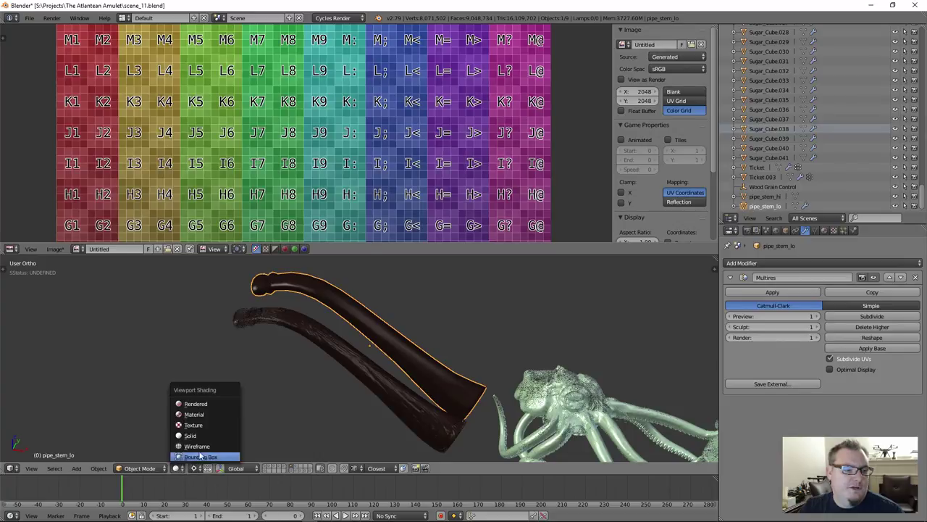
pyautogui.click(230, 426)
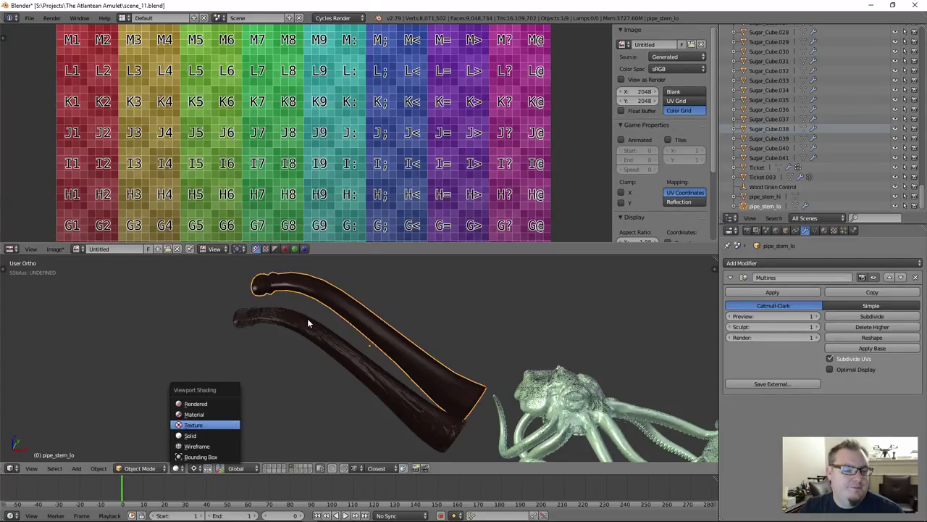
pyautogui.click(176, 467)
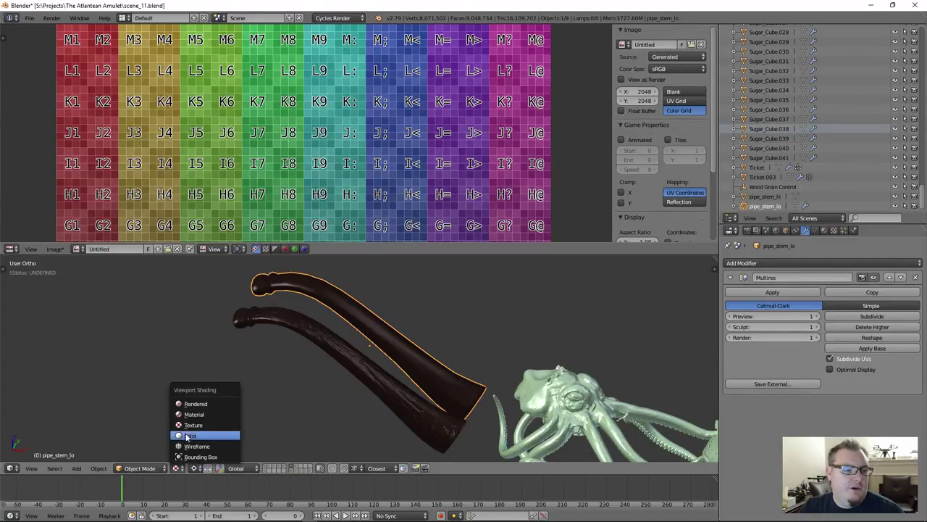
pyautogui.click(194, 424)
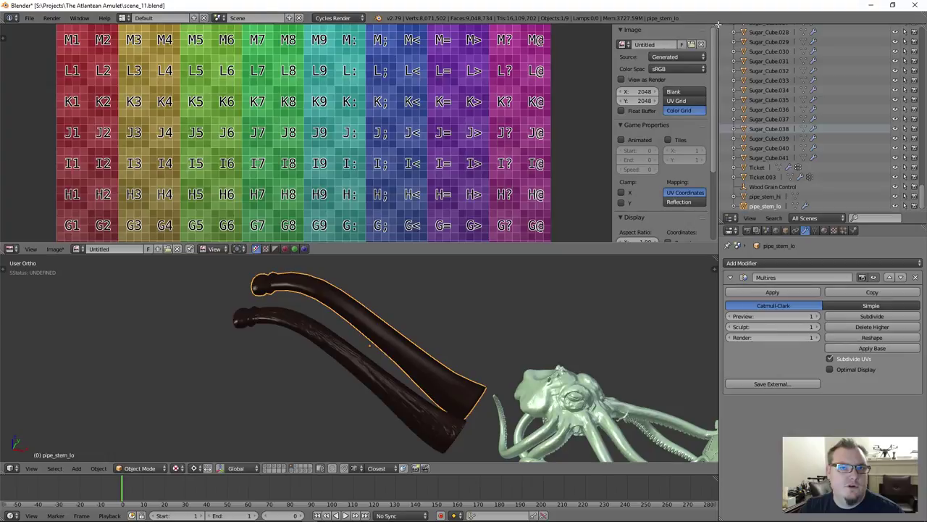
pyautogui.moveTo(717, 26); pyautogui.dragTo(274, 29)
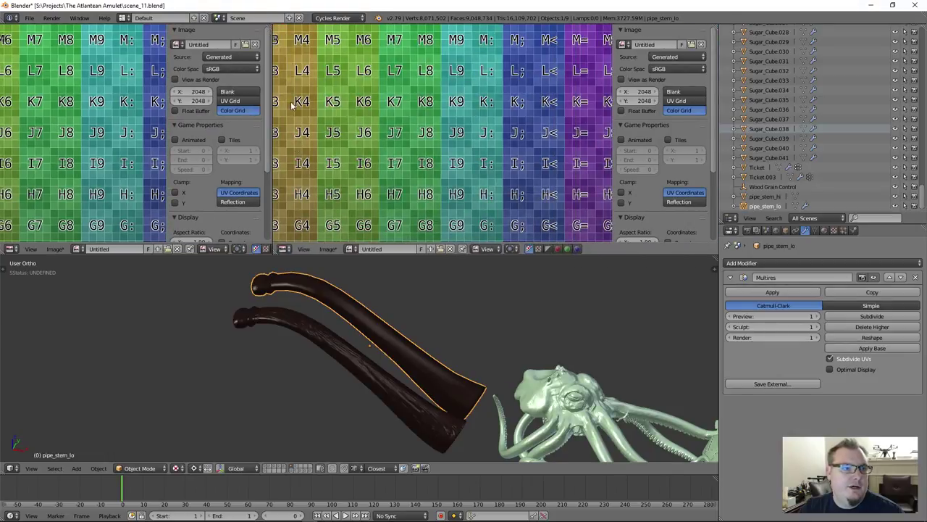
# Step: Turn the new area into a shader Node Editor and add an Image Texture node
pyautogui.click(284, 249)
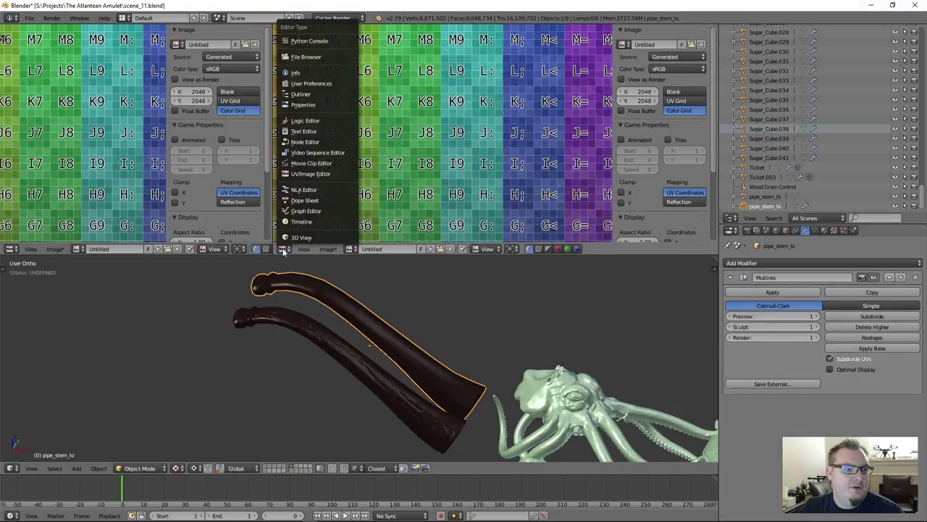
pyautogui.click(321, 141)
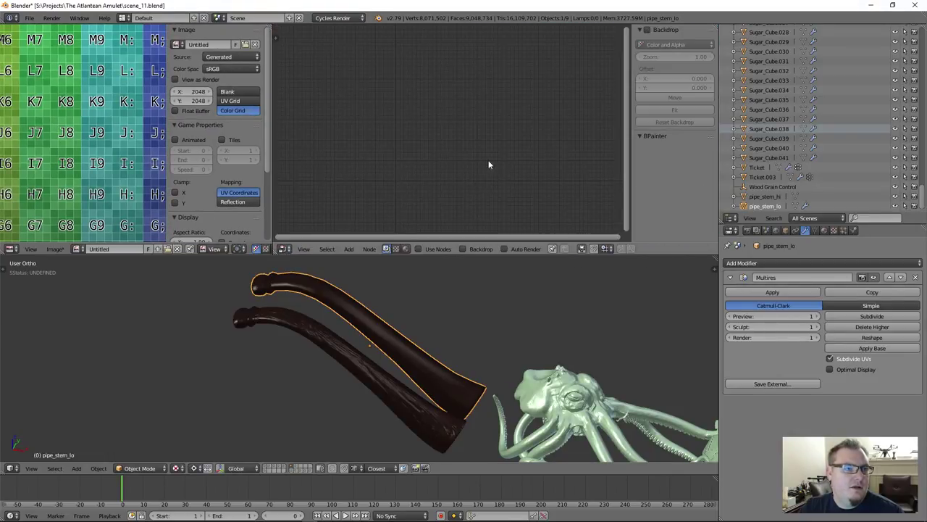
pyautogui.click(405, 248)
pyautogui.moveTo(439, 187); pyautogui.dragTo(470, 160, button='middle')
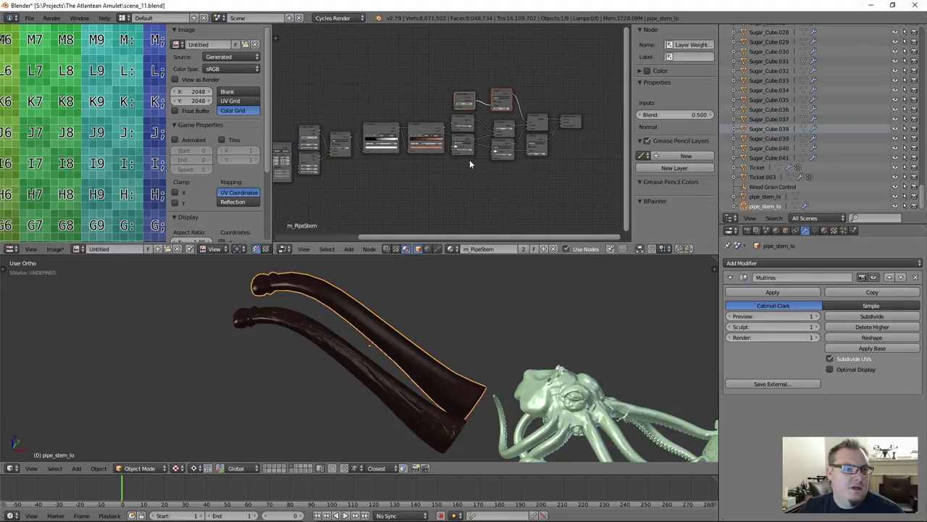
pyautogui.hotkey('shift', 'a')
pyautogui.moveTo(442, 222)
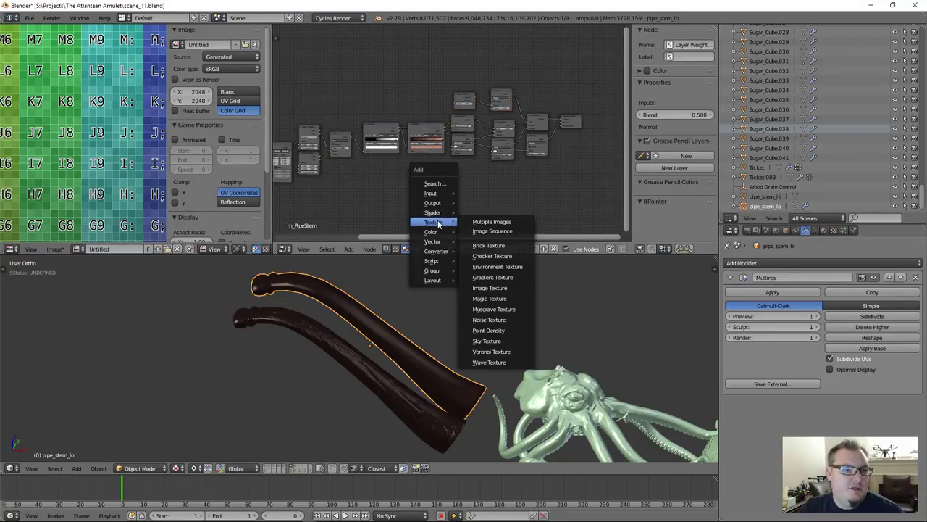
pyautogui.click(497, 288)
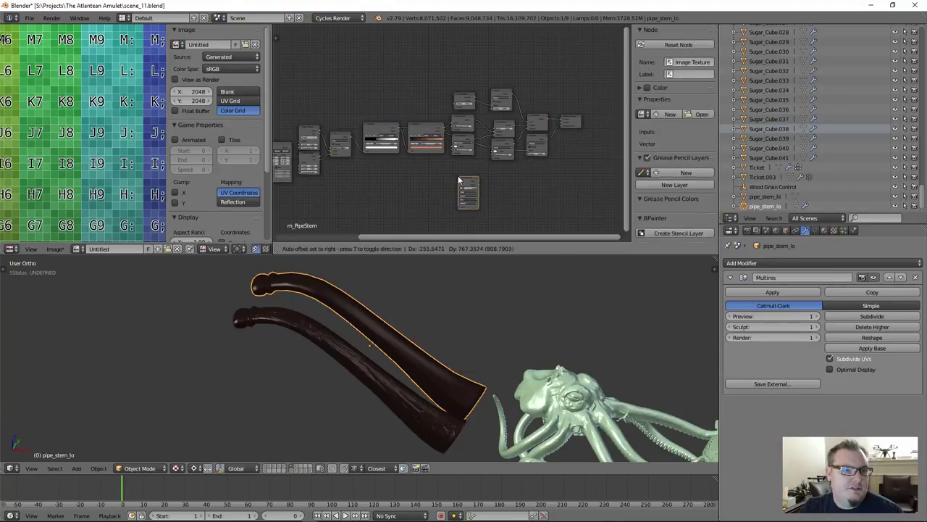
pyautogui.click(500, 205)
pyautogui.scroll(5, 501, 205)
pyautogui.moveTo(489, 191); pyautogui.dragTo(570, 101, button='middle')
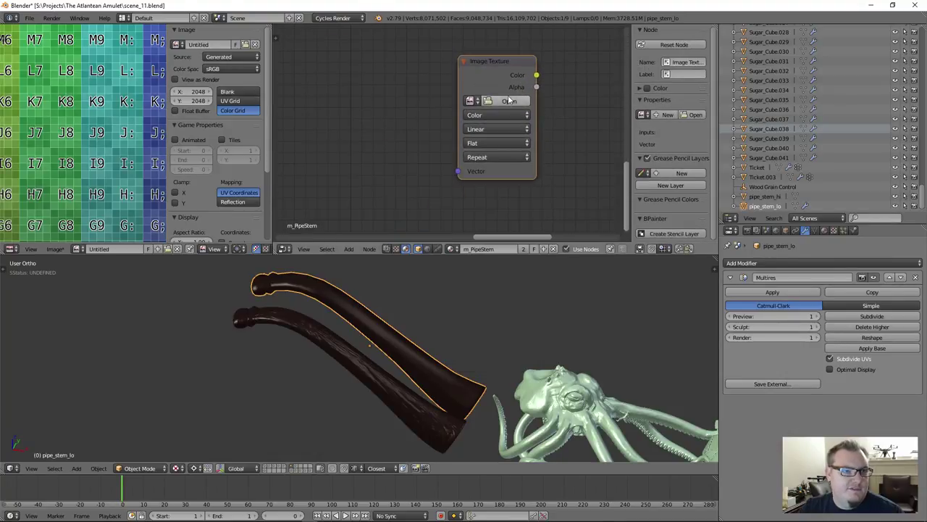
# Step: Assign the Untitled color grid to the node, check the textured stem, and enter Edit Mode
pyautogui.click(470, 101)
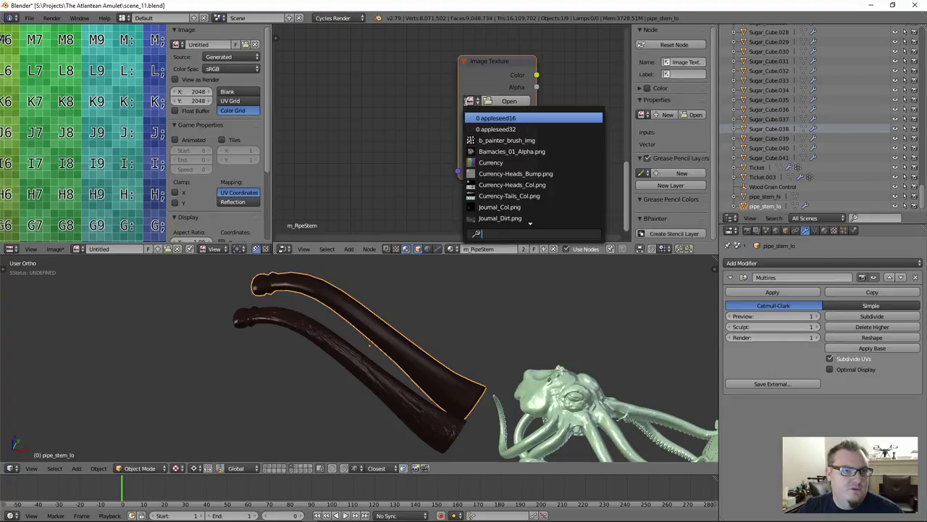
pyautogui.scroll(-10, 533, 217)
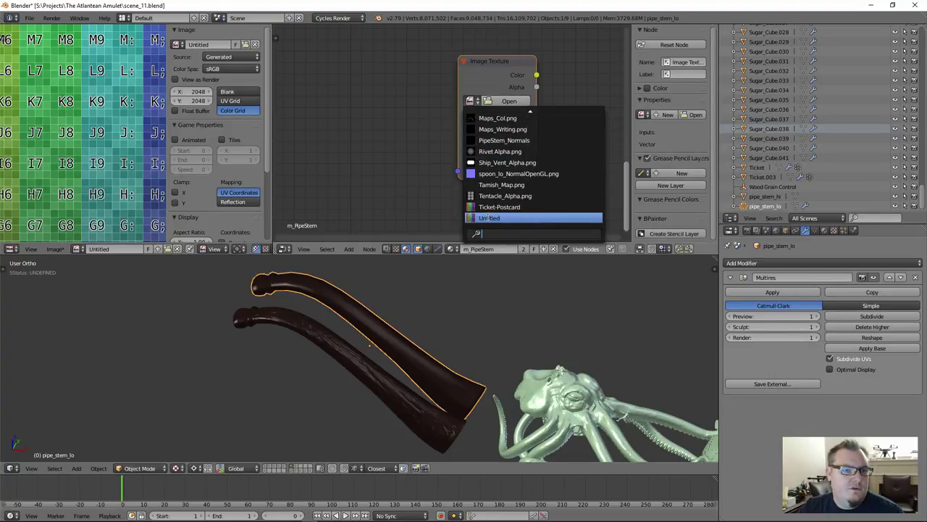
pyautogui.click(489, 219)
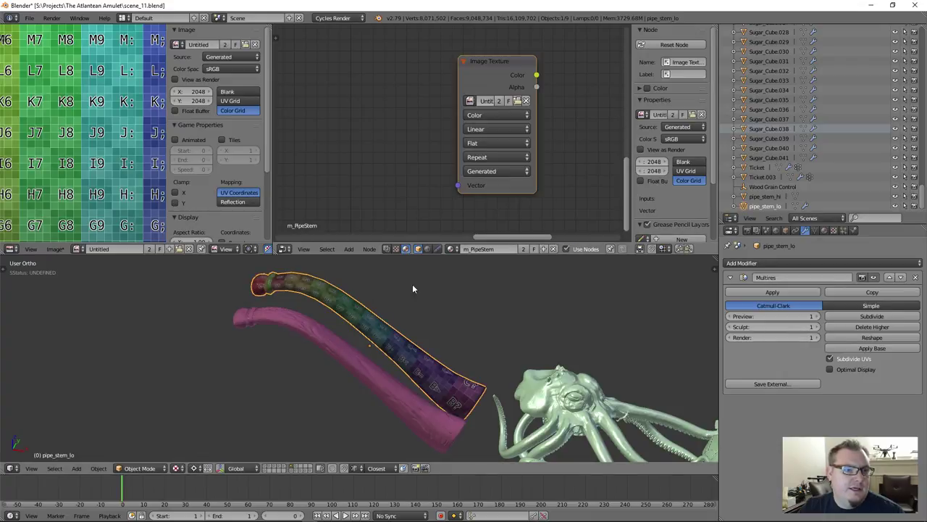
pyautogui.moveTo(497, 87); pyautogui.dragTo(442, 80)
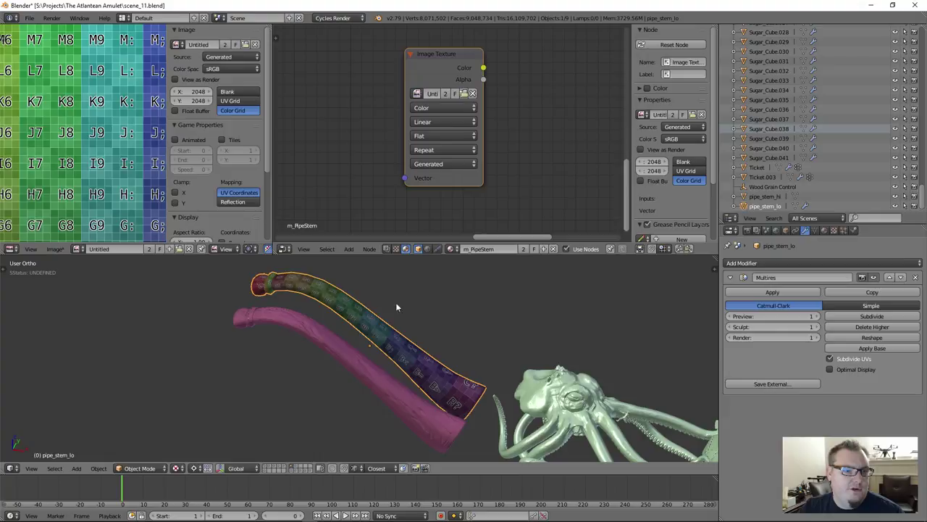
pyautogui.hotkey('ctrl', 'space')
pyautogui.scroll(4, 509, 286)
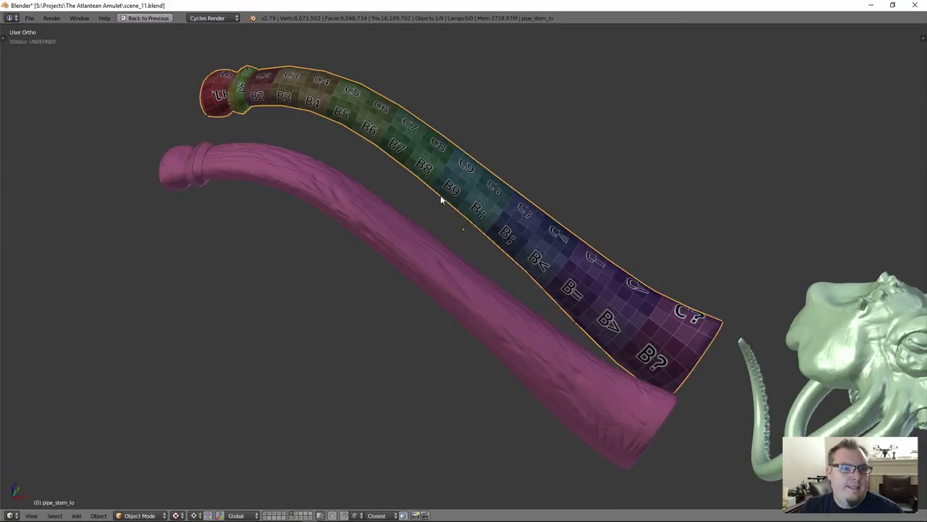
pyautogui.moveTo(471, 208); pyautogui.dragTo(323, 212, button='middle')
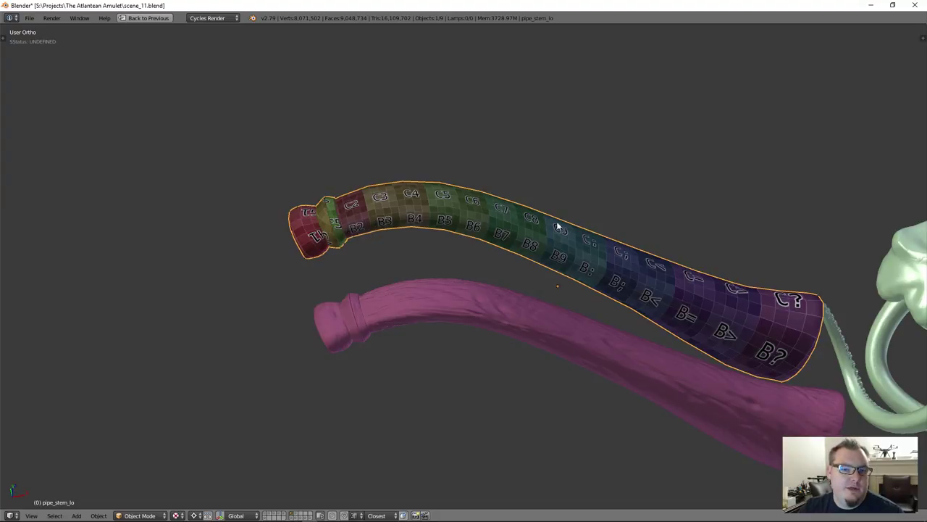
pyautogui.hotkey('ctrl', 'space')
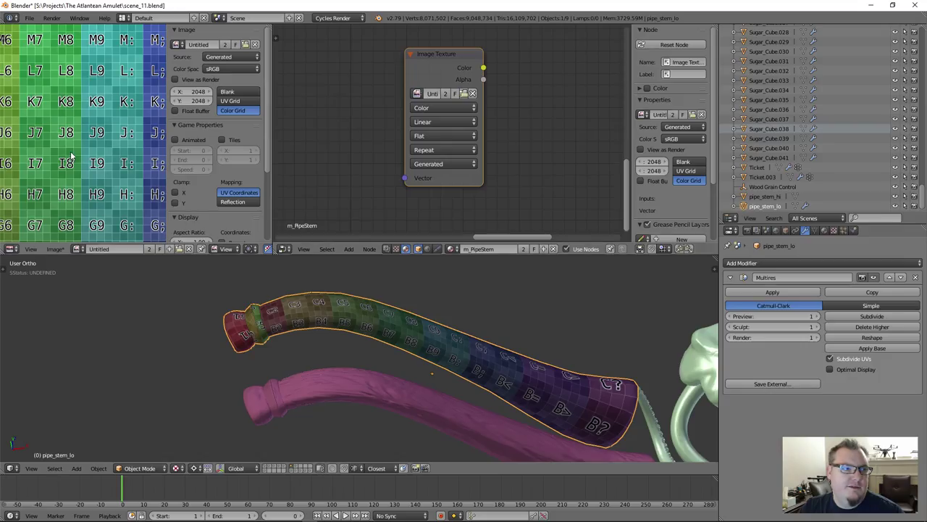
pyautogui.scroll(-2, 101, 159)
pyautogui.scroll(-3, 101, 158)
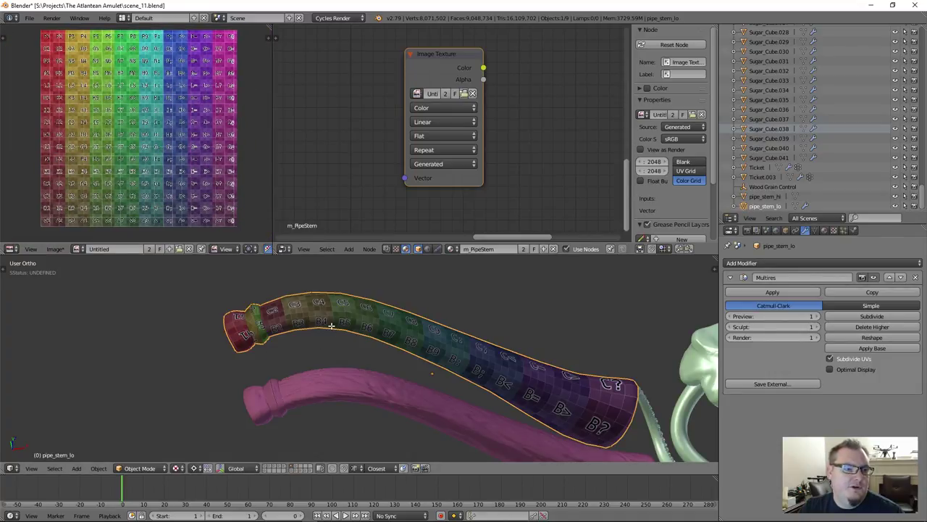
pyautogui.press('Tab')
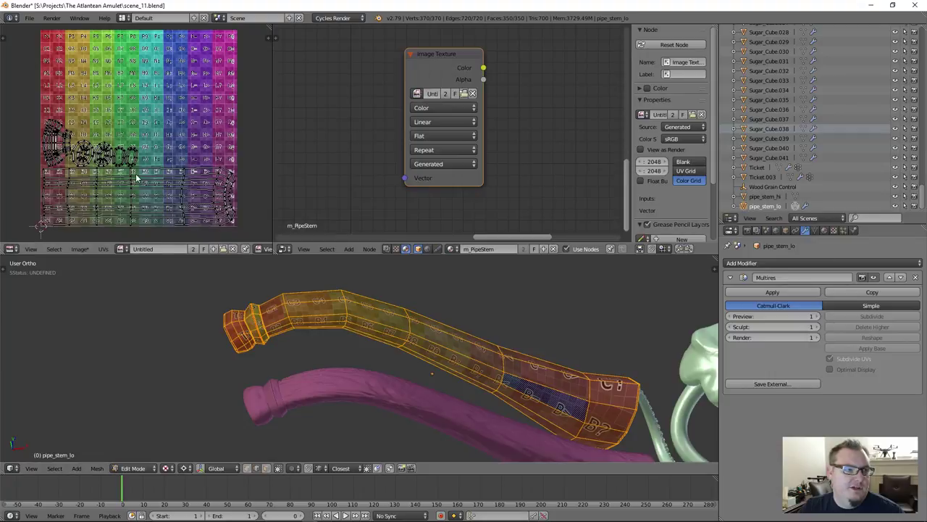
# Step: Merge the node editor back into the image editor and reposition the small island in cell F8
pyautogui.scroll(3, 121, 169)
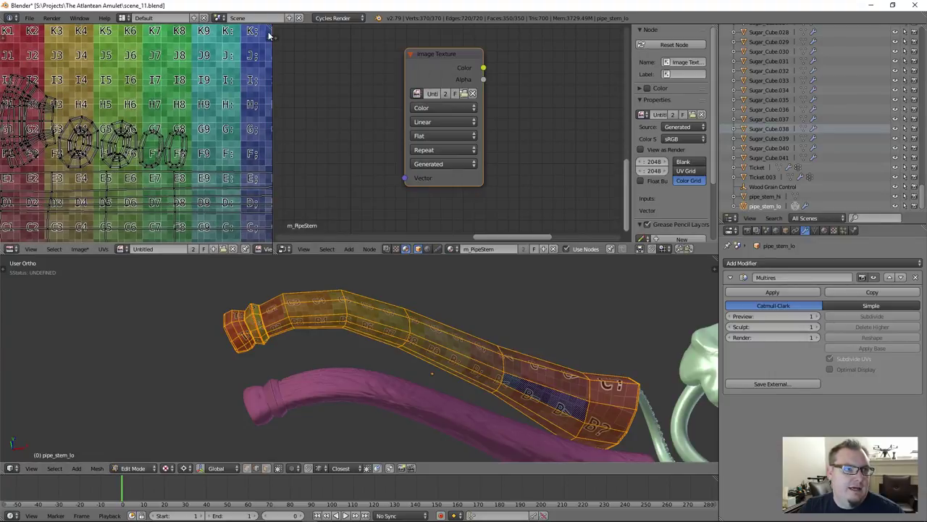
pyautogui.moveTo(269, 34); pyautogui.dragTo(439, 187)
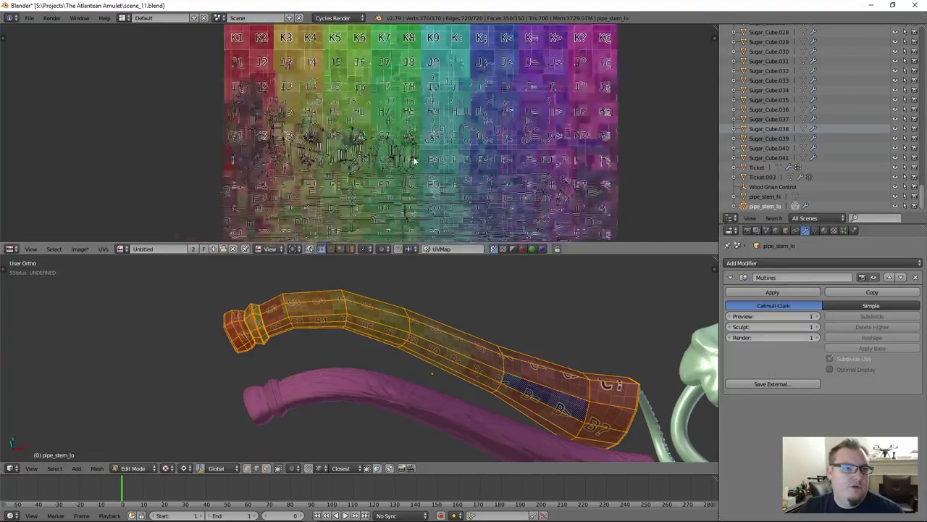
pyautogui.scroll(3, 415, 160)
pyautogui.press('l')
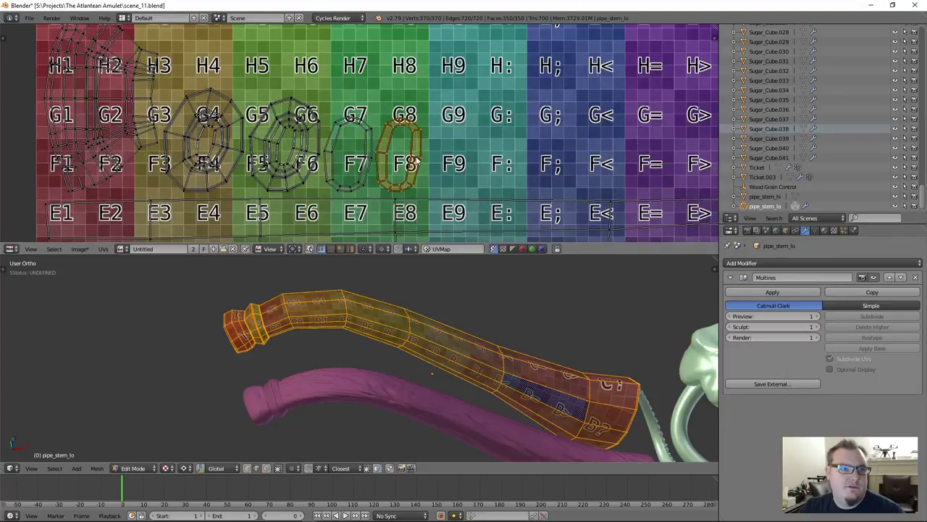
pyautogui.scroll(-2, 416, 160)
pyautogui.press('g')
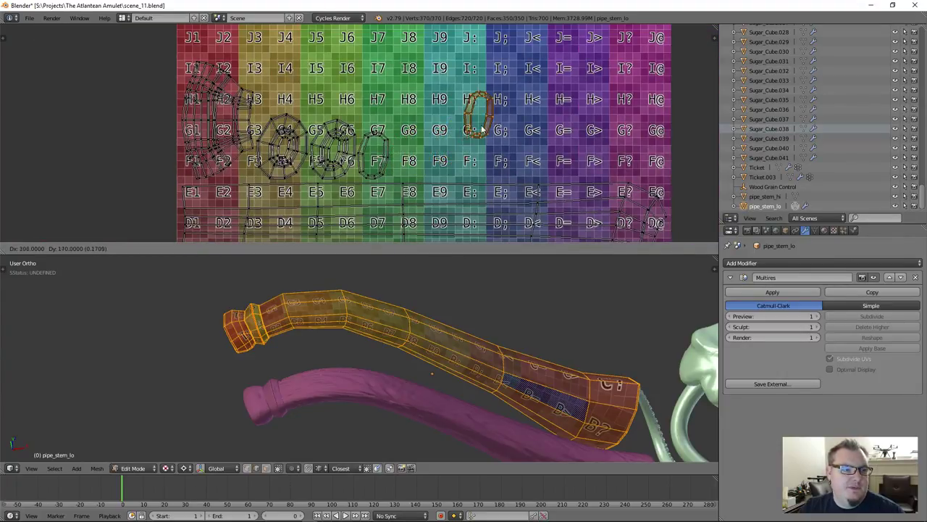
pyautogui.click(431, 153)
pyautogui.scroll(-3, 538, 140)
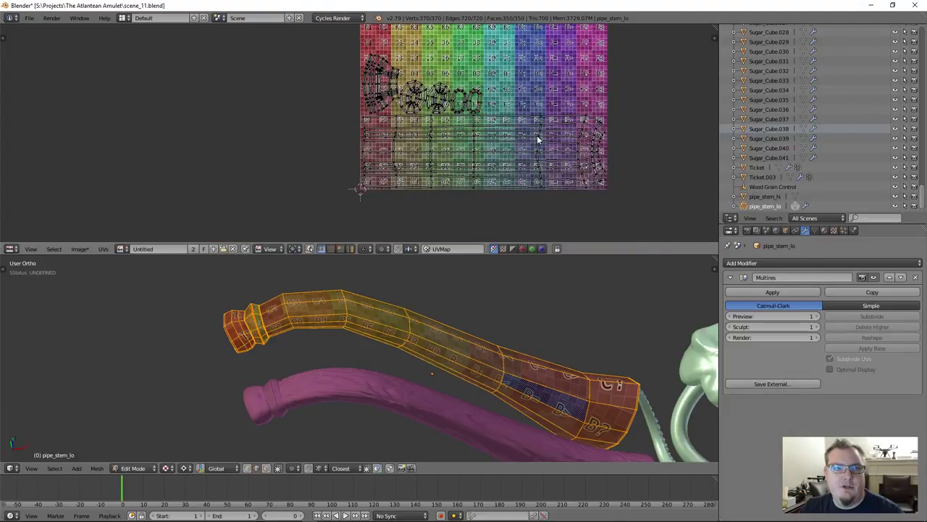
# Step: Select the long pipe-stem strip and move it down along Y onto the grid's bottom rows
pyautogui.press('a')
pyautogui.scroll(4, 537, 140)
pyautogui.press('g')
pyautogui.press('y')
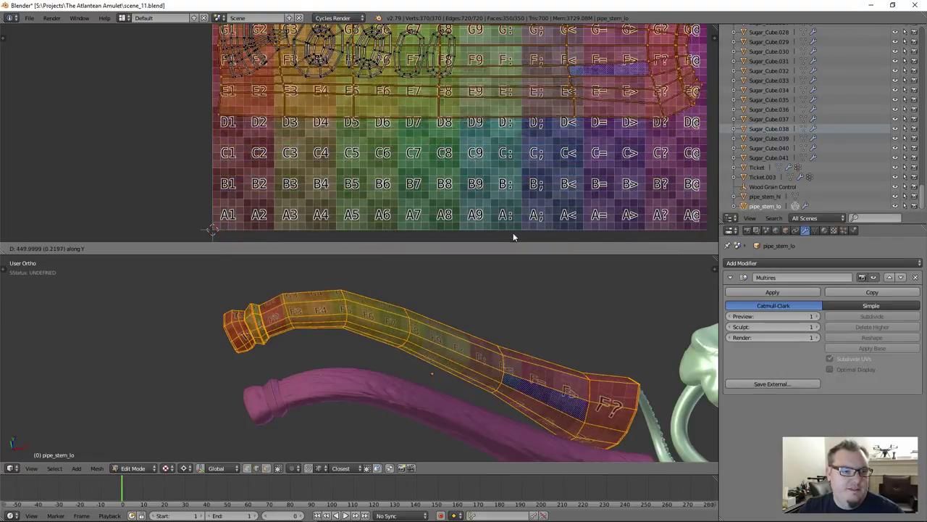
pyautogui.click(368, 156)
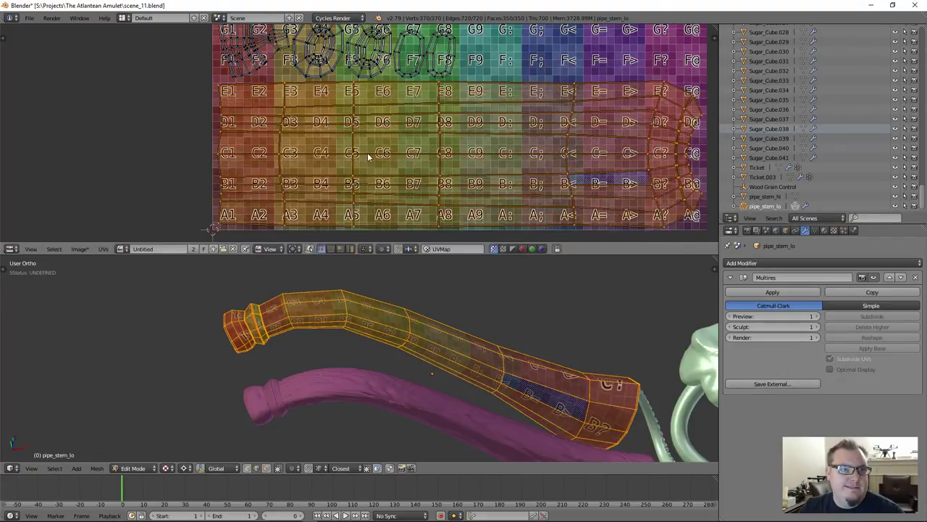
pyautogui.moveTo(462, 100); pyautogui.dragTo(489, 128, button='middle')
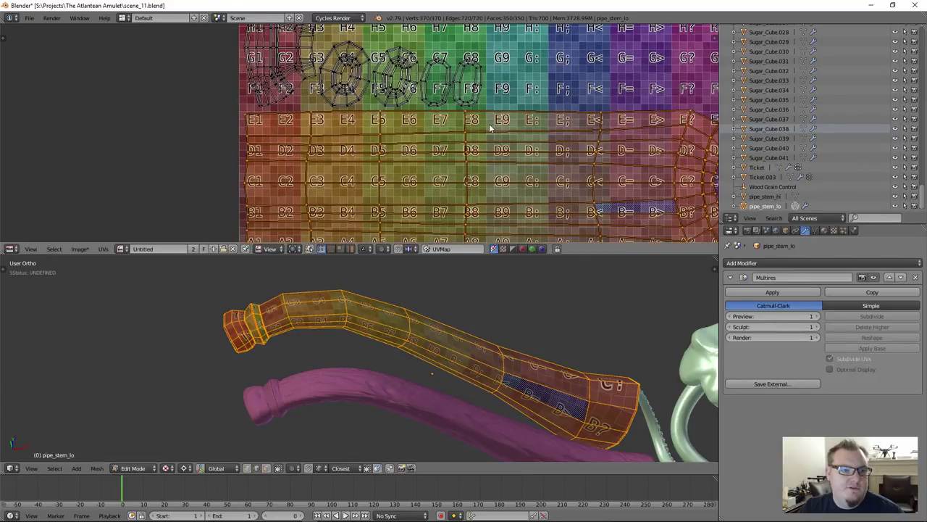
pyautogui.scroll(-3, 477, 176)
pyautogui.scroll(1, 490, 67)
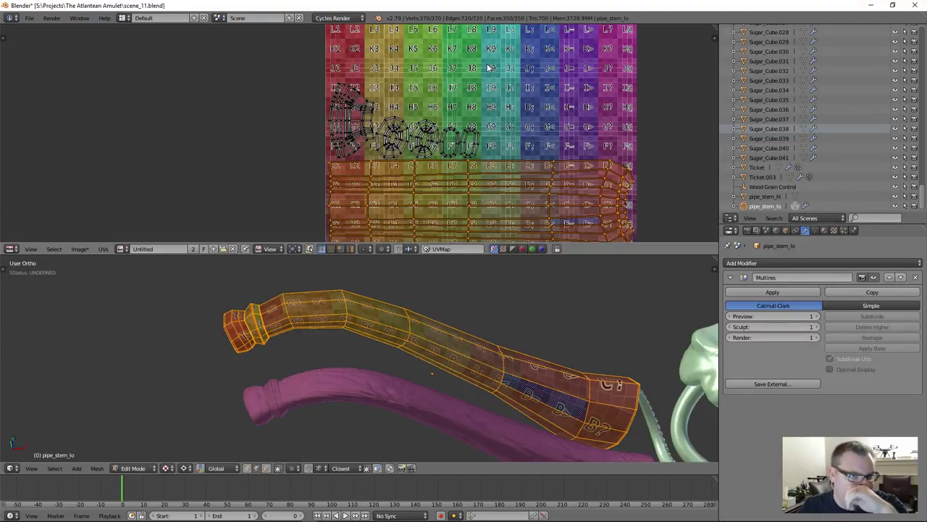
pyautogui.scroll(2, 479, 152)
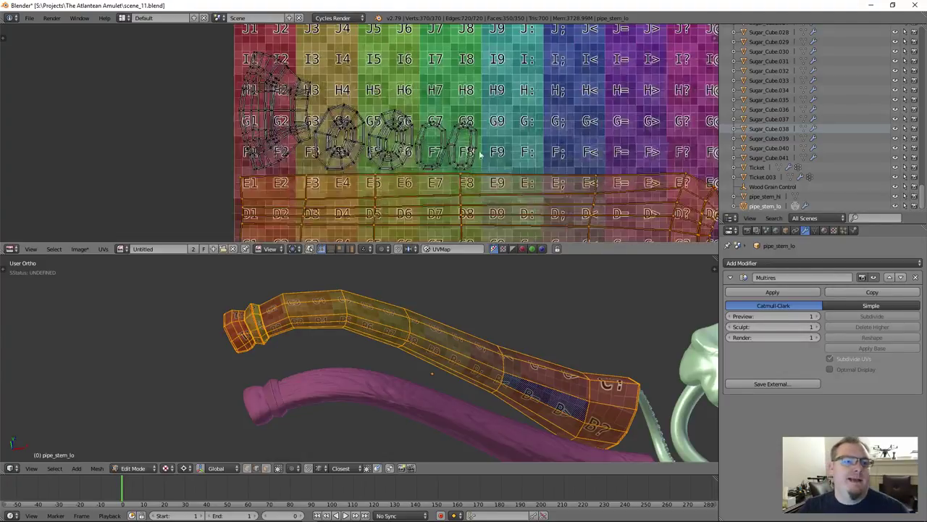
pyautogui.scroll(-1, 542, 176)
pyautogui.moveTo(542, 190); pyautogui.dragTo(497, 169, button='middle')
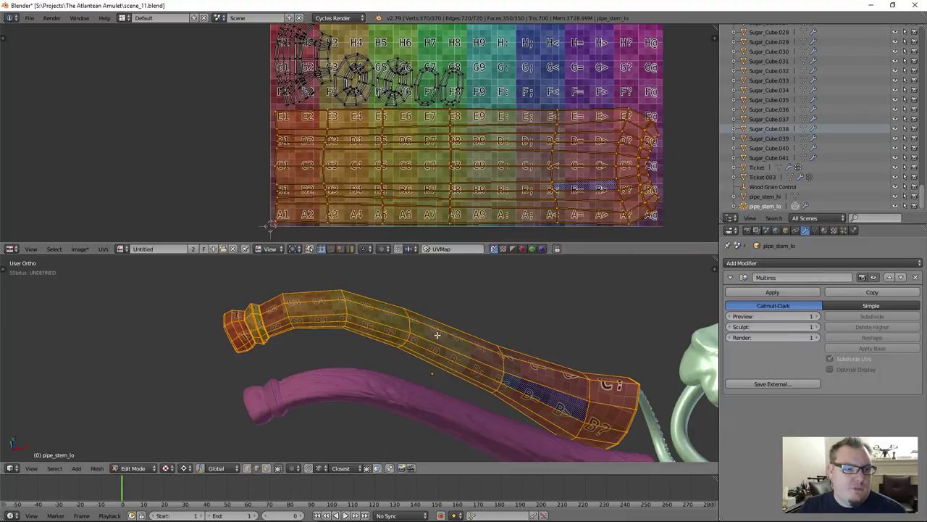
pyautogui.scroll(2, 437, 335)
pyautogui.keyDown('shift'); pyautogui.moveTo(452, 341); pyautogui.dragTo(369, 335, button='middle'); pyautogui.keyUp('shift')
pyautogui.scroll(-1, 376, 339)
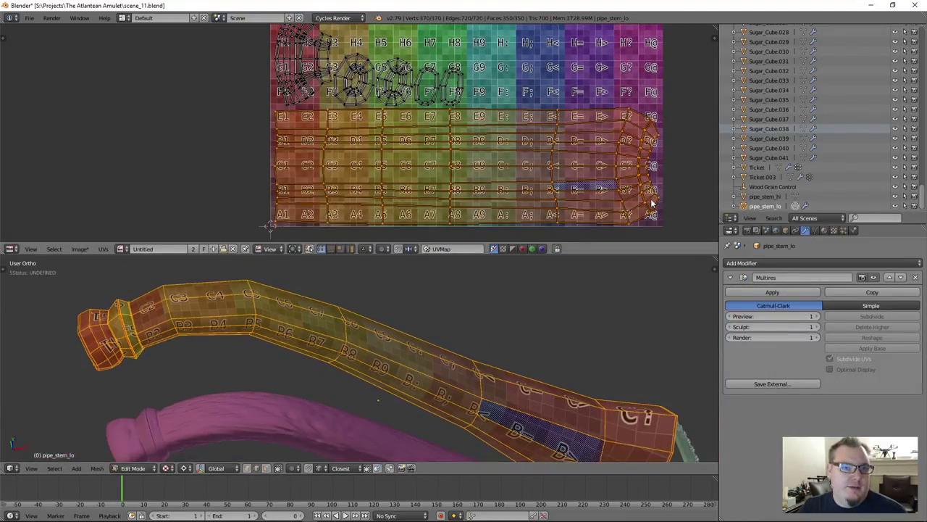
# Step: Enlarge the pipe-stem UV strip and move it slightly lower on the color grid
pyautogui.press('s')
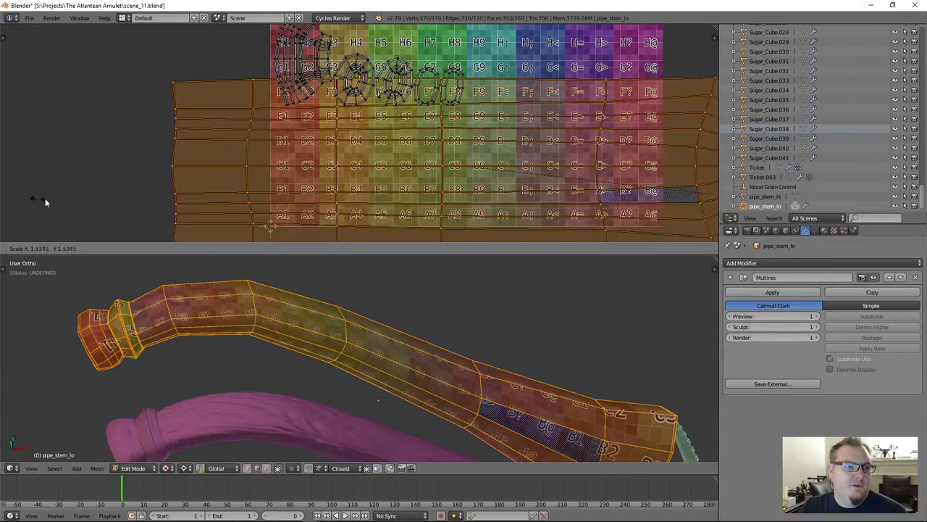
pyautogui.click(47, 198)
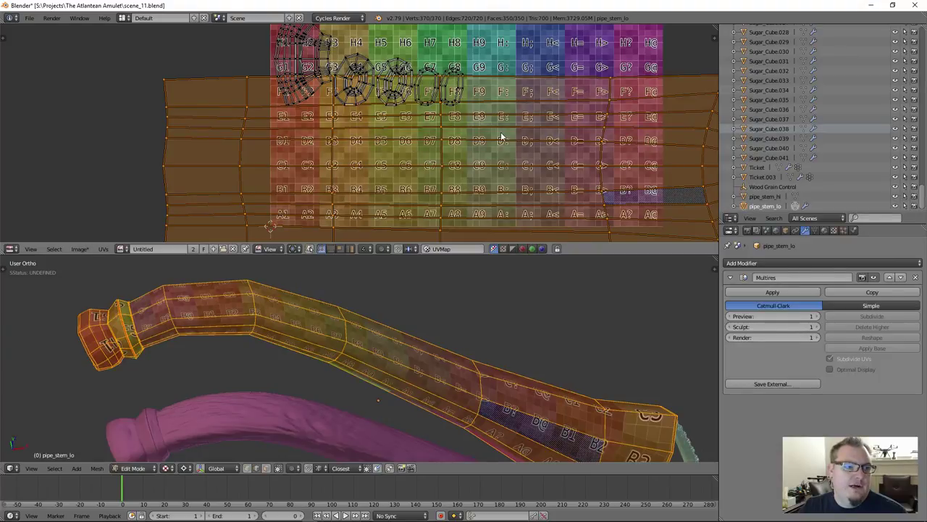
pyautogui.press('g')
pyautogui.click(501, 182)
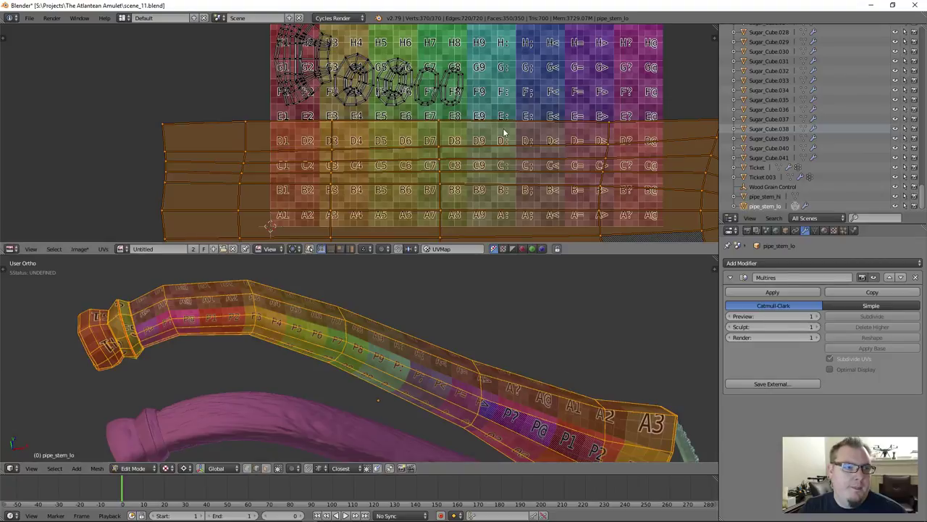
pyautogui.scroll(-2, 503, 138)
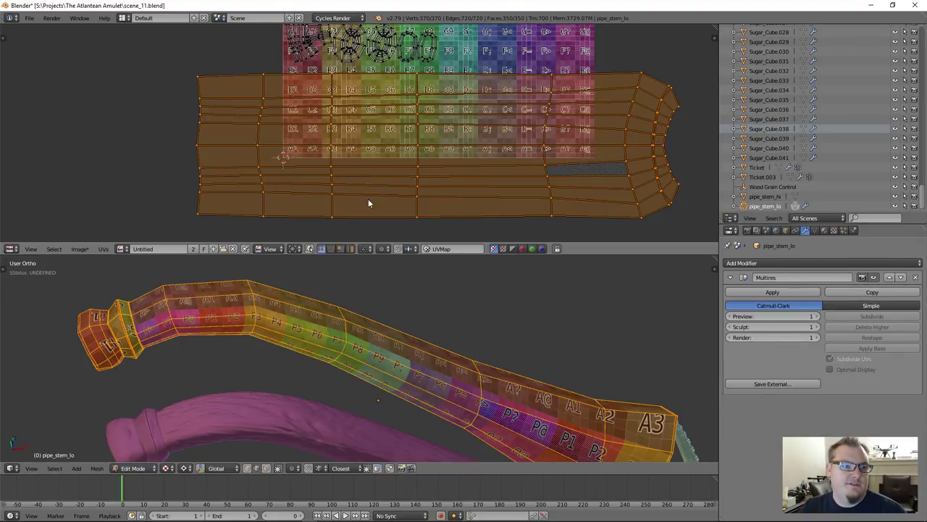
pyautogui.moveTo(314, 135); pyautogui.dragTo(292, 194, button='middle')
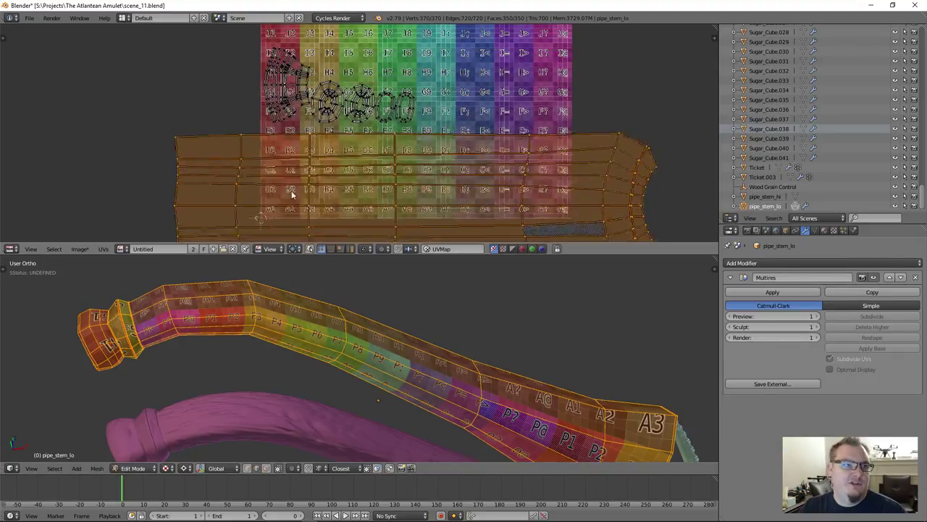
pyautogui.scroll(-3, 292, 194)
# Step: Shrink the strip, settle it onto rows A–E and shift it slightly left to span A1 to A@
pyautogui.press('s')
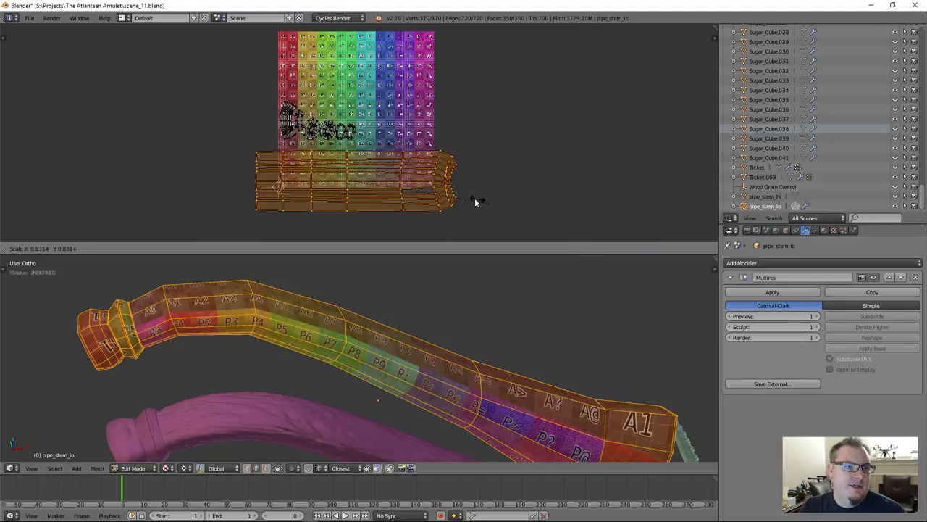
pyautogui.click(458, 193)
pyautogui.scroll(5, 385, 174)
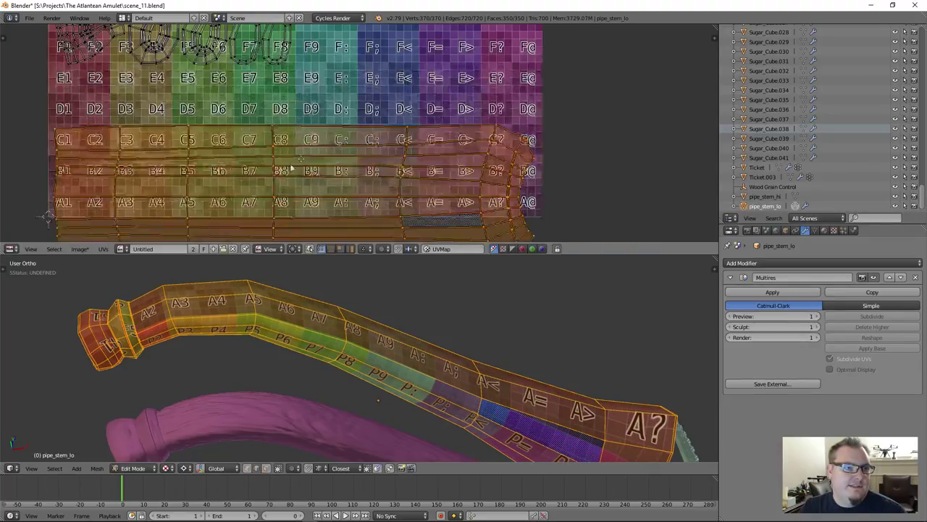
pyautogui.press('g')
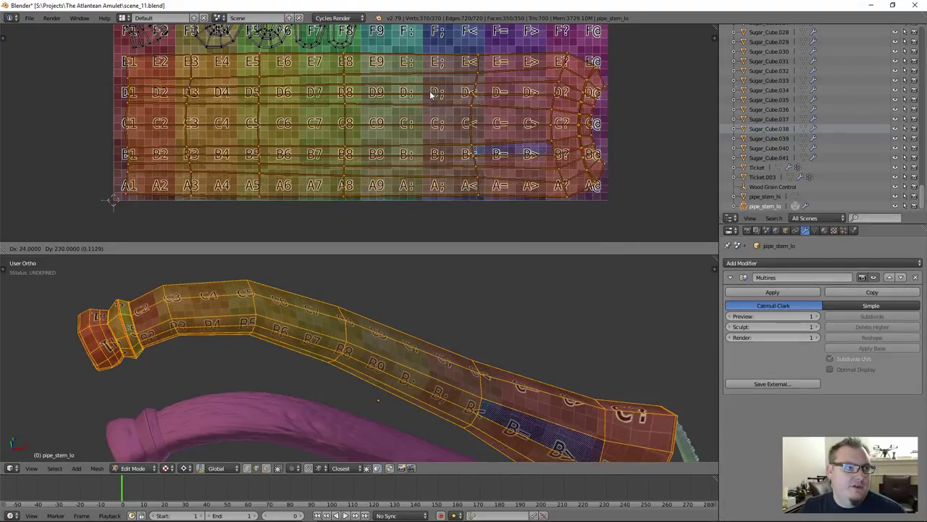
pyautogui.click(432, 94)
pyautogui.press('s')
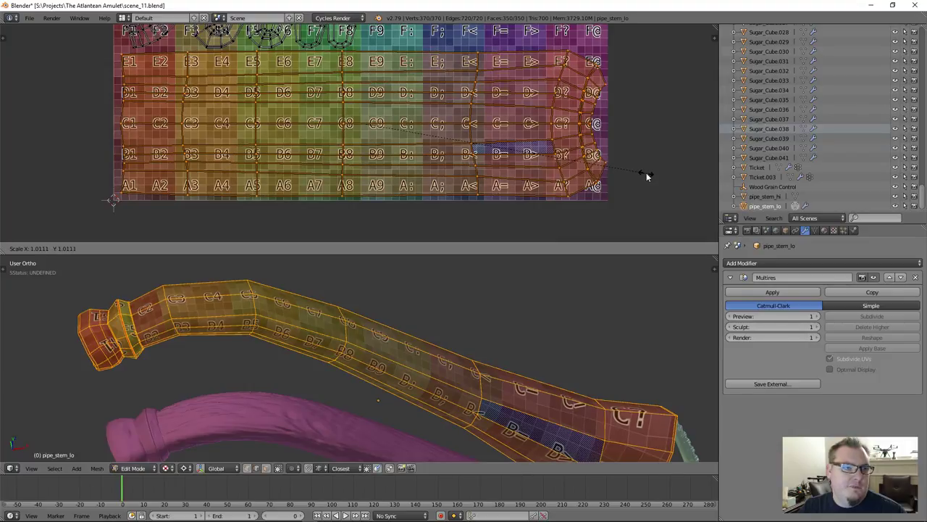
pyautogui.rightClick(647, 172)
pyautogui.press('g')
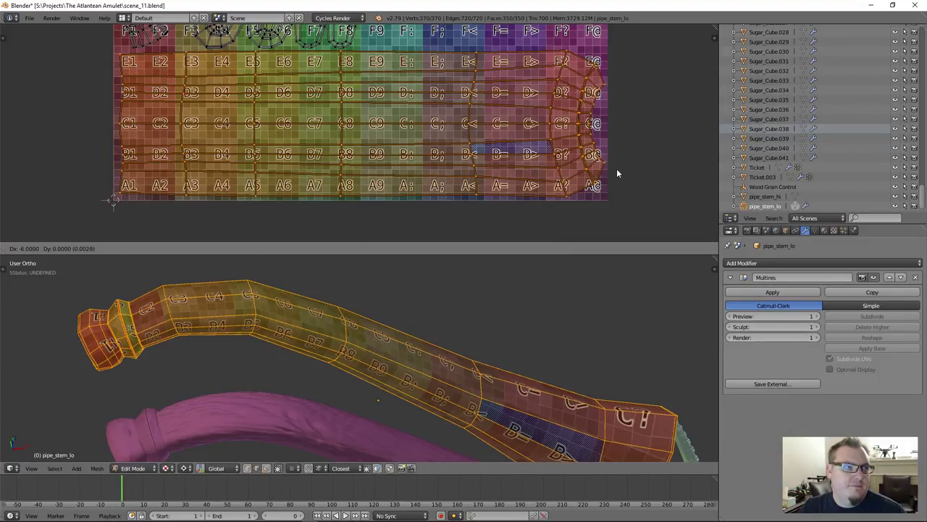
pyautogui.click(617, 168)
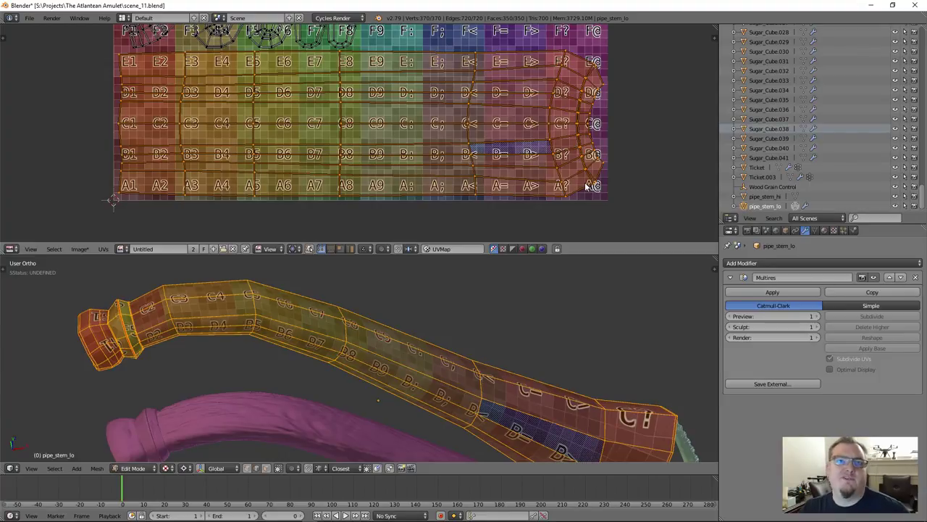
pyautogui.scroll(-1, 490, 150)
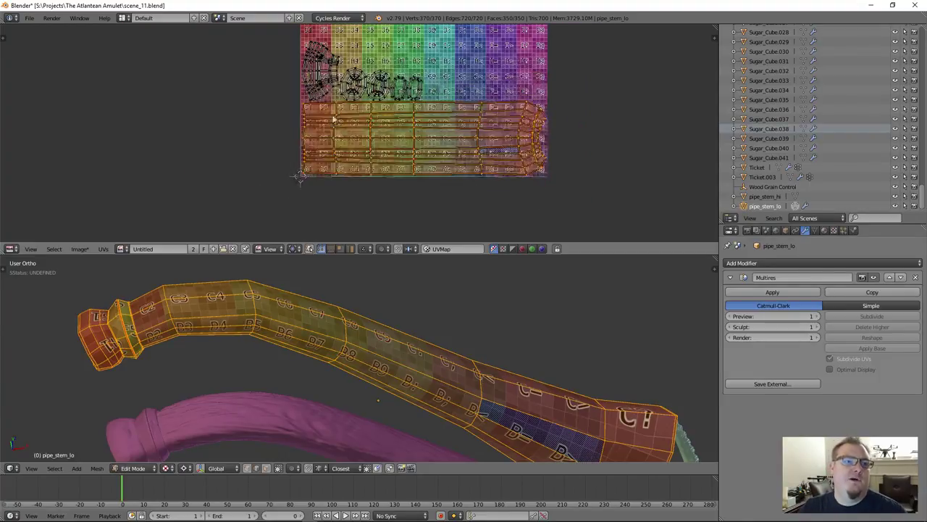
# Step: Select the end-cap UV island with L and move it to the texture's upper-left
pyautogui.scroll(-2, 458, 171)
pyautogui.scroll(3, 395, 141)
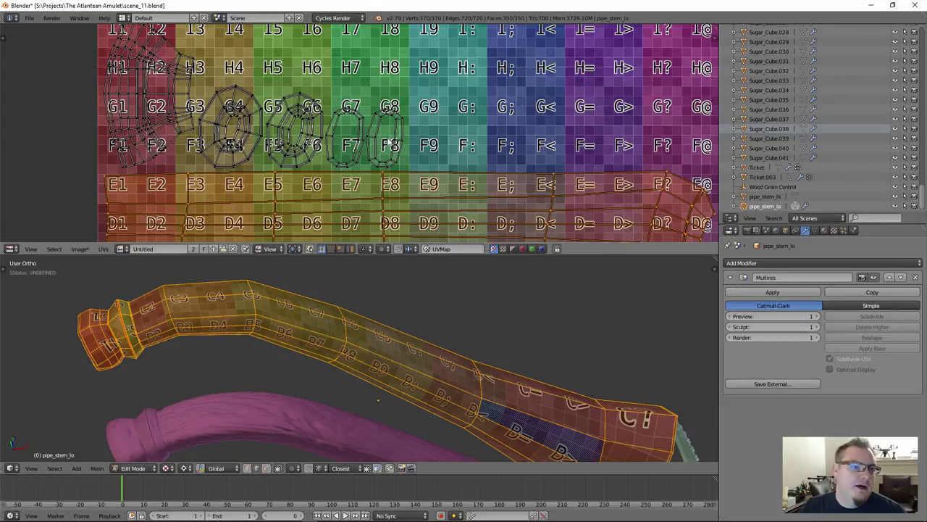
pyautogui.moveTo(154, 110); pyautogui.dragTo(249, 140, button='middle')
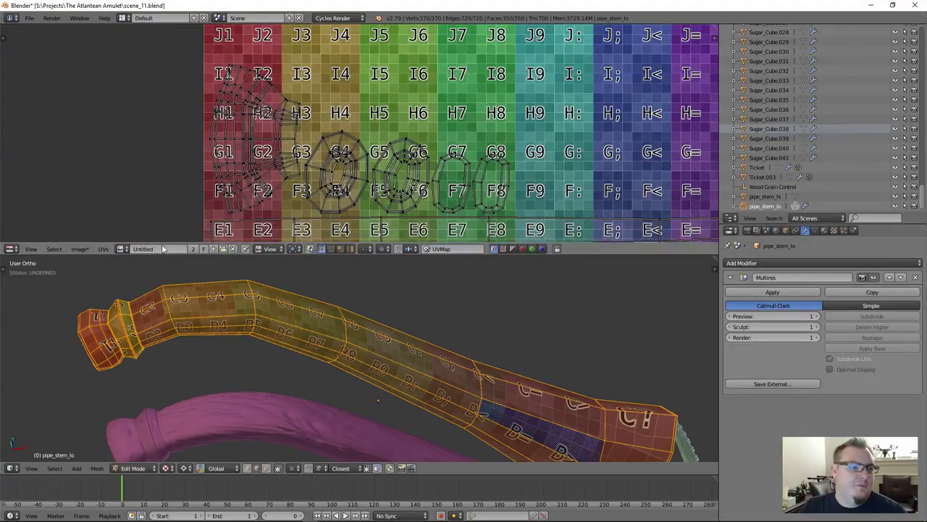
pyautogui.scroll(3, 135, 324)
pyautogui.moveTo(135, 324); pyautogui.dragTo(240, 260, button='middle')
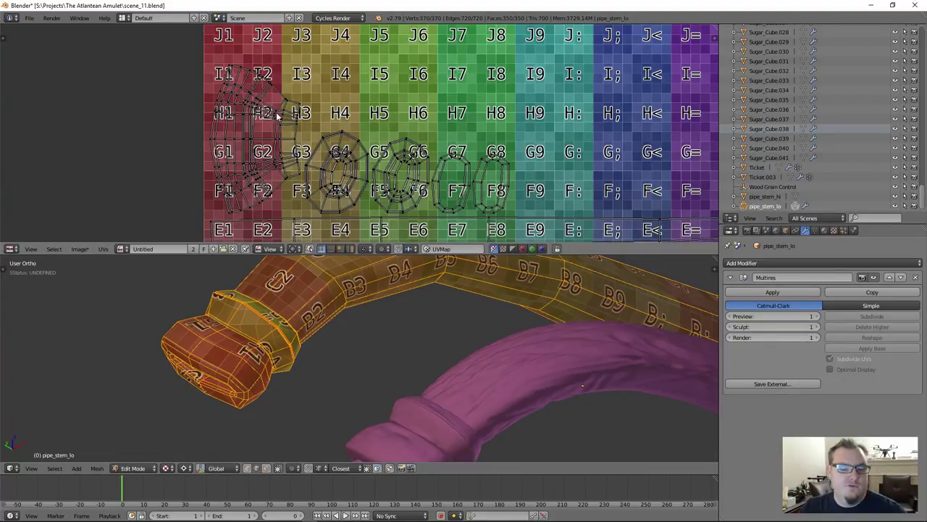
pyautogui.press('l')
pyautogui.scroll(-4, 277, 116)
pyautogui.press('g')
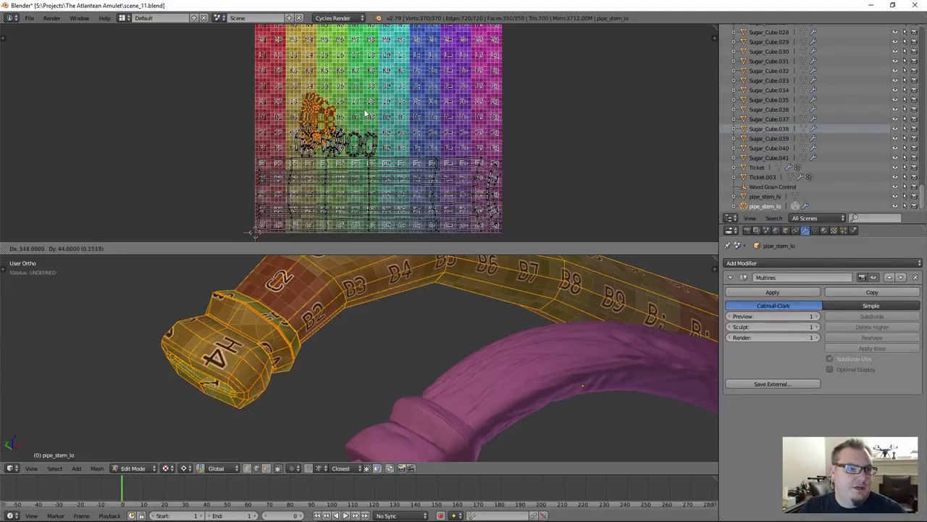
pyautogui.scroll(5, 326, 109)
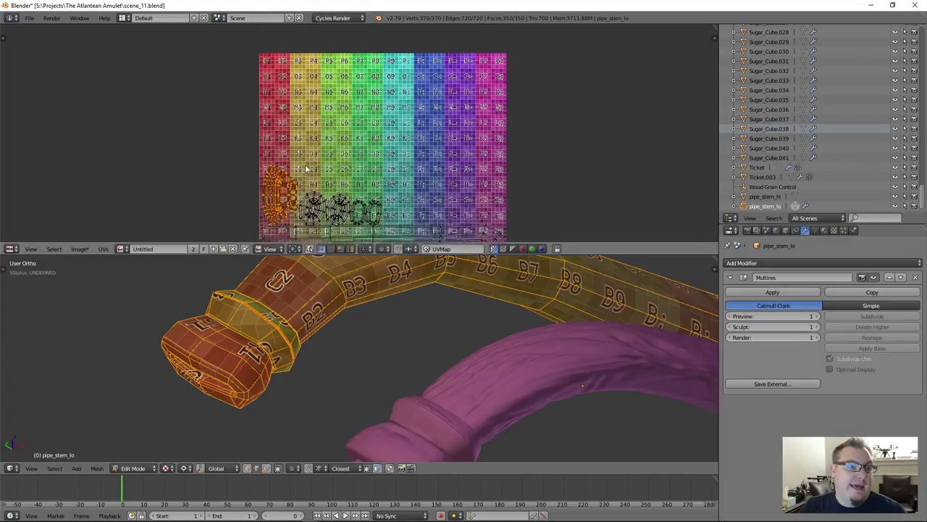
pyautogui.click(340, 117)
# Step: Scale the end-cap island up about 2.79× to fill the upper-left area
pyautogui.press('s')
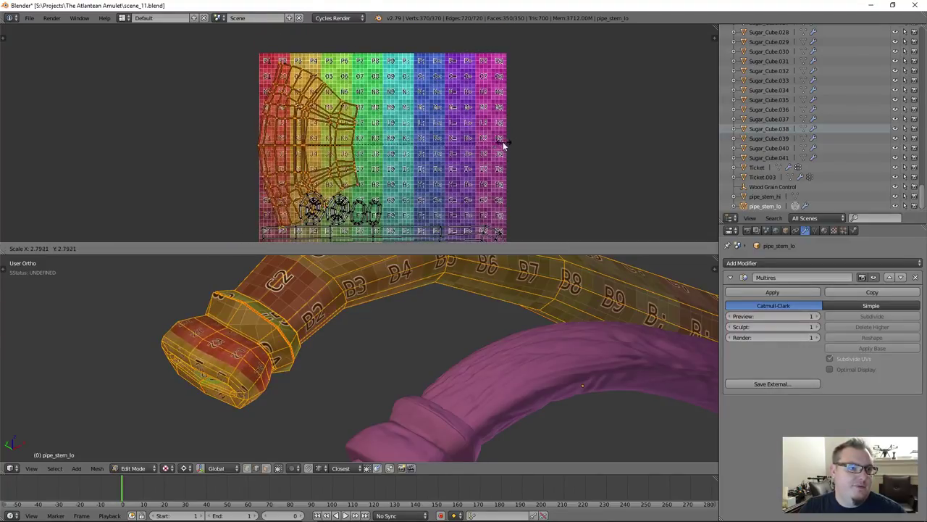
pyautogui.click(471, 144)
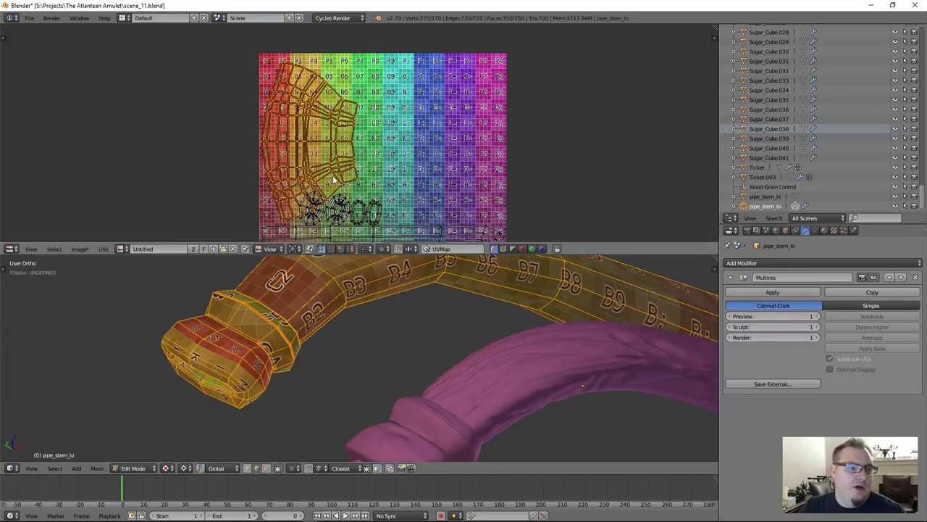
pyautogui.moveTo(325, 174); pyautogui.dragTo(334, 132, button='middle')
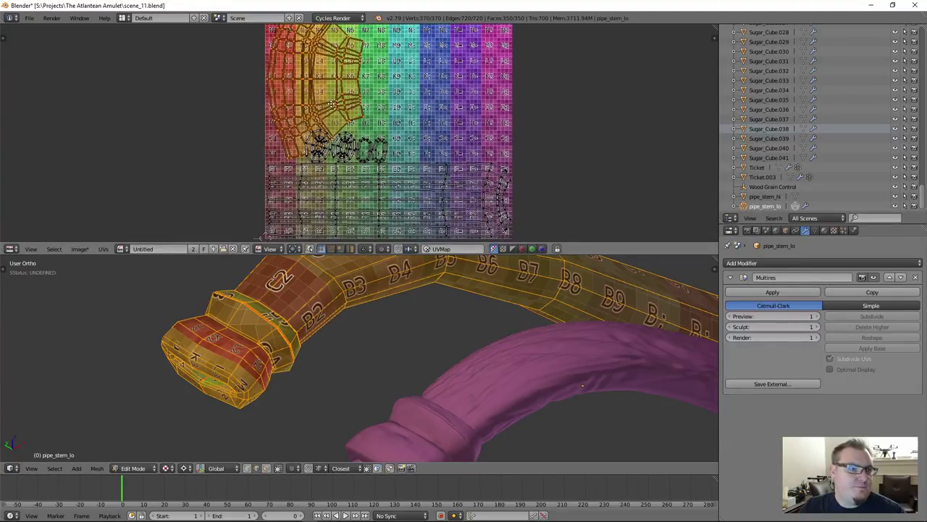
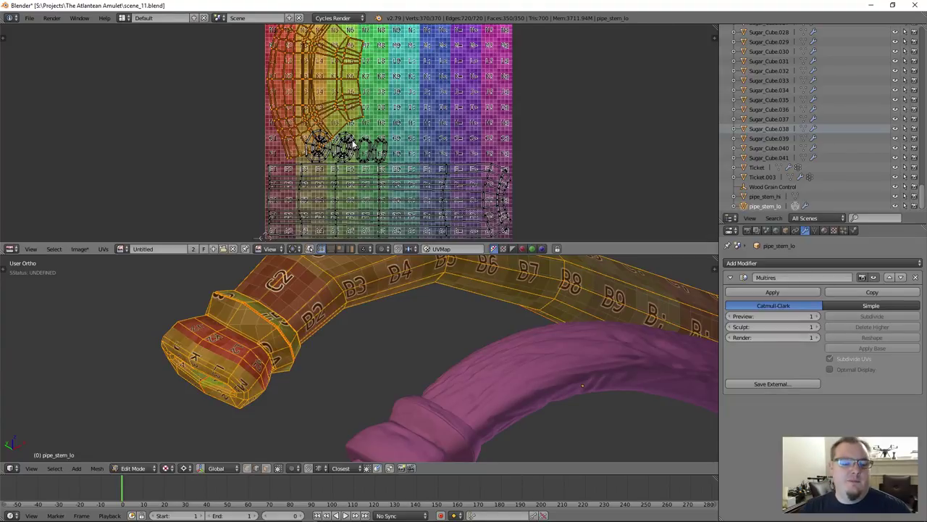
# Step: Shrink the end-cap UV island and move it down-left on the checker grid
pyautogui.press('s')
pyautogui.click(349, 98)
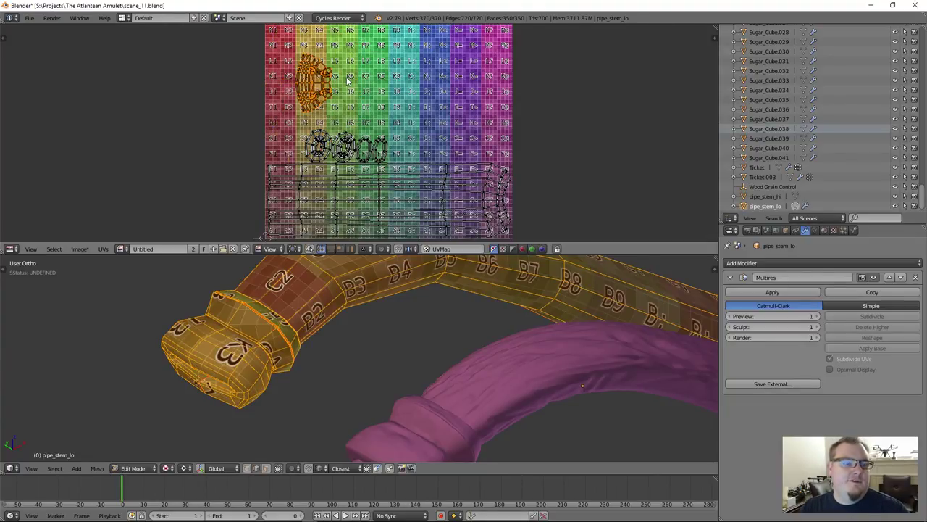
pyautogui.press('g')
pyautogui.click(315, 139)
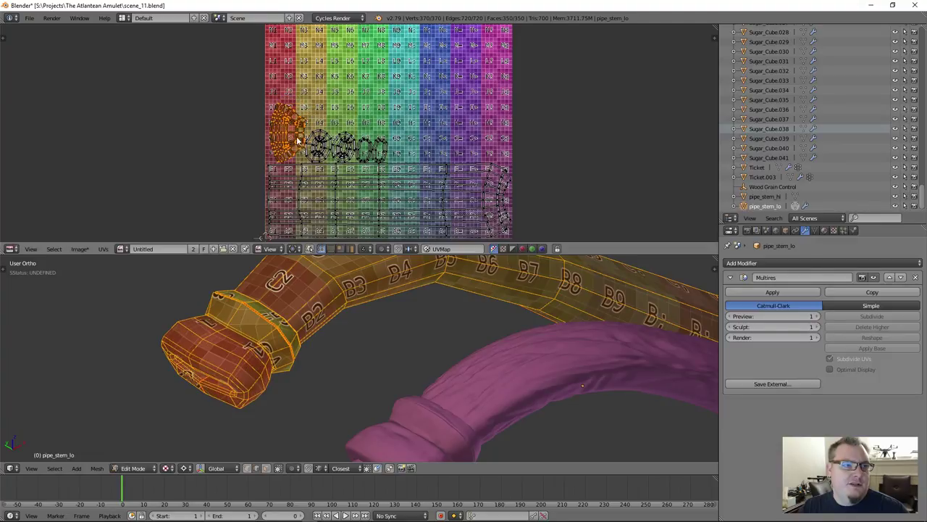
pyautogui.scroll(4, 316, 138)
# Step: Rotate the cap UV island, then orbit the 3D view to see the stem side-on
pyautogui.press('r')
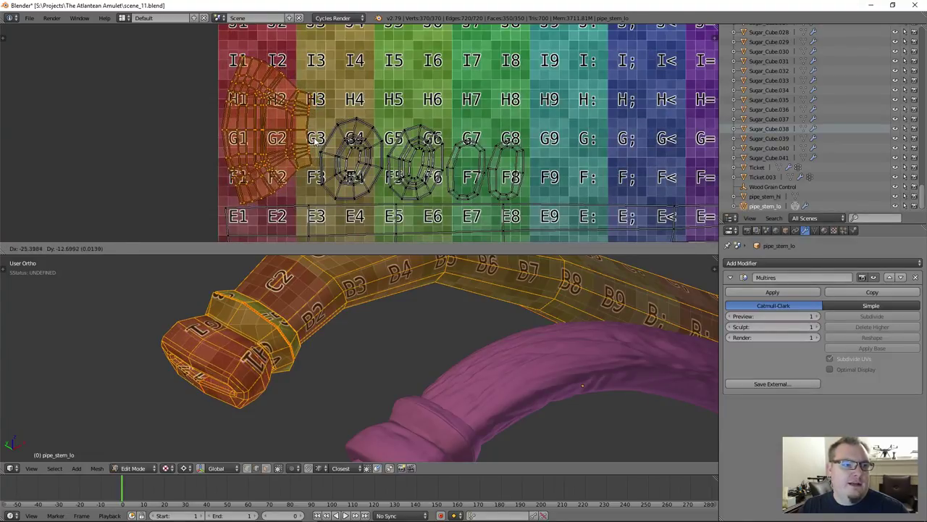
pyautogui.click(330, 340)
pyautogui.moveTo(350, 341); pyautogui.dragTo(221, 338, button='middle')
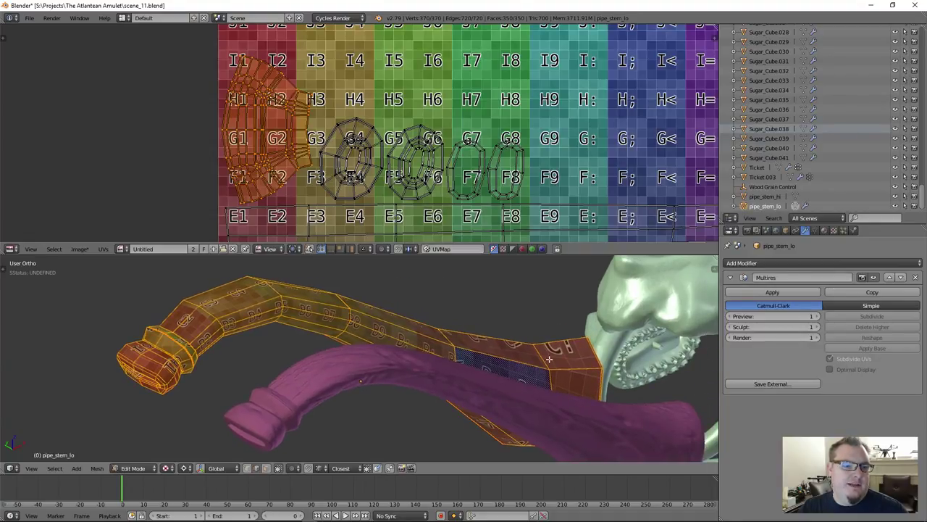
pyautogui.moveTo(502, 348); pyautogui.dragTo(486, 367, button='middle')
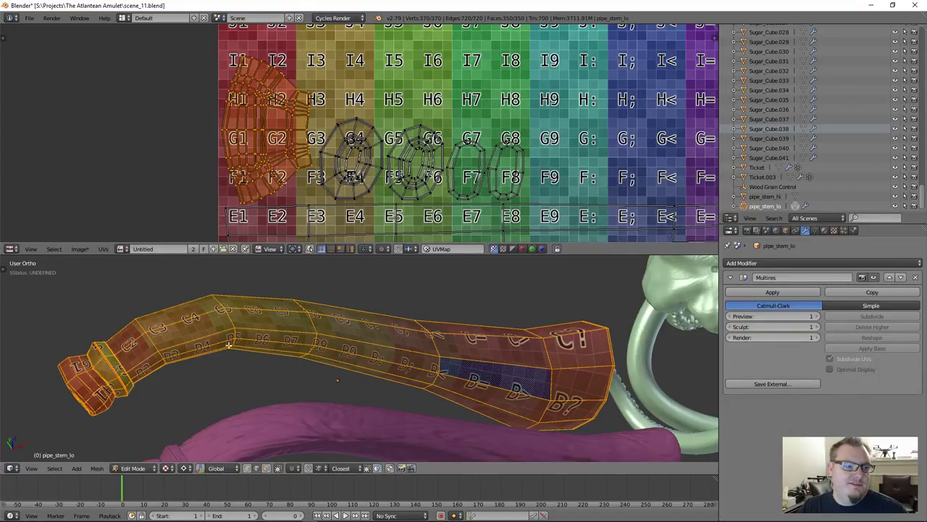
pyautogui.scroll(-4, 512, 139)
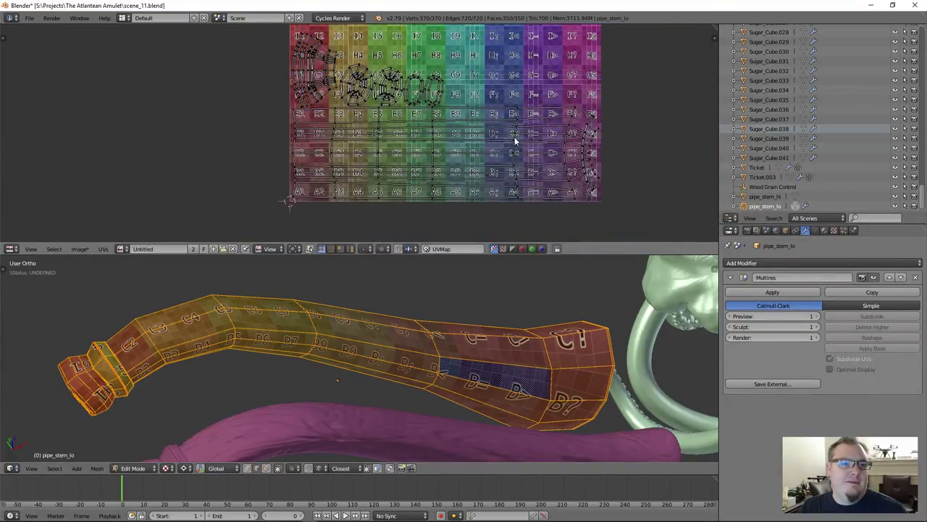
# Step: Select all the stem's UVs and scale them up by about 1.1777
pyautogui.press('a')
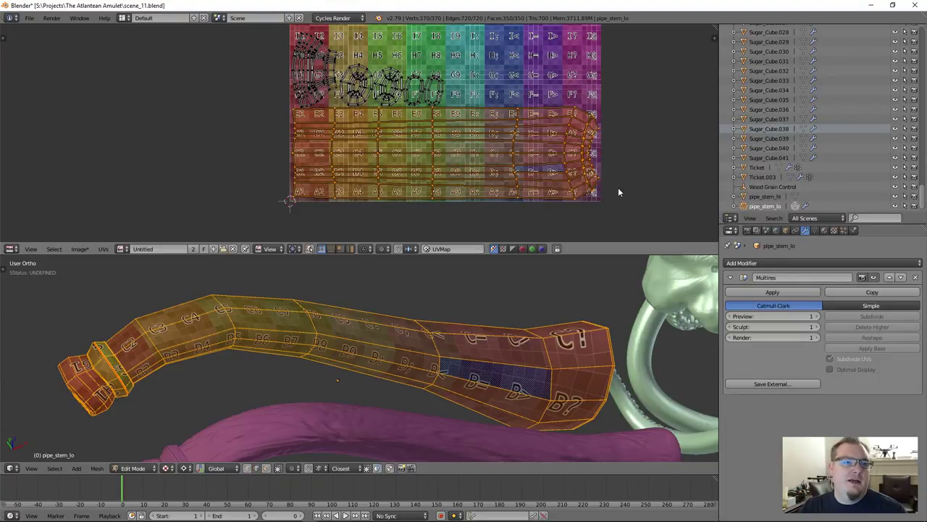
pyautogui.press('s')
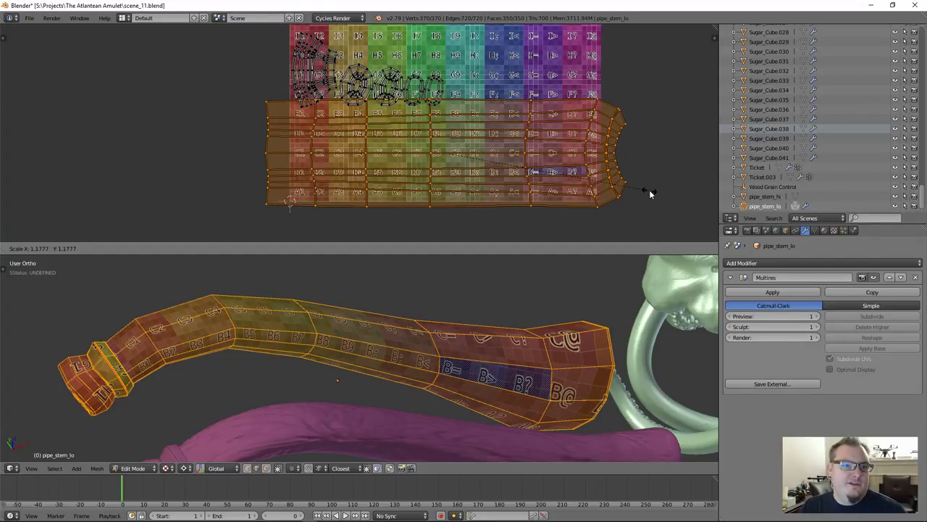
pyautogui.click(650, 193)
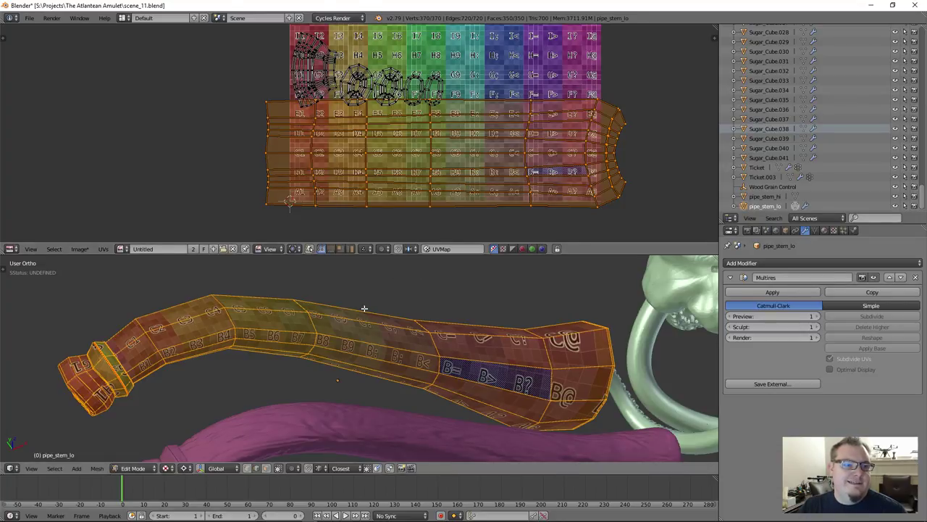
pyautogui.scroll(-3, 377, 333)
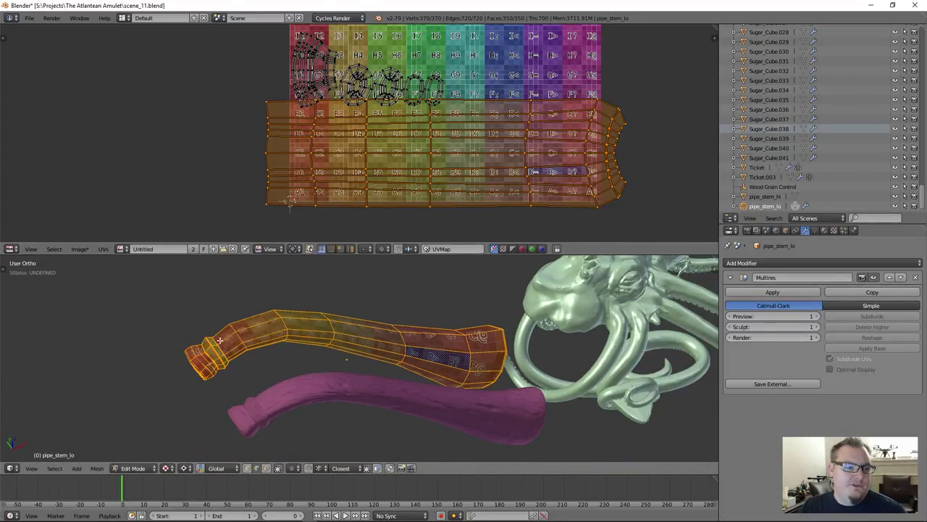
pyautogui.scroll(5, 358, 341)
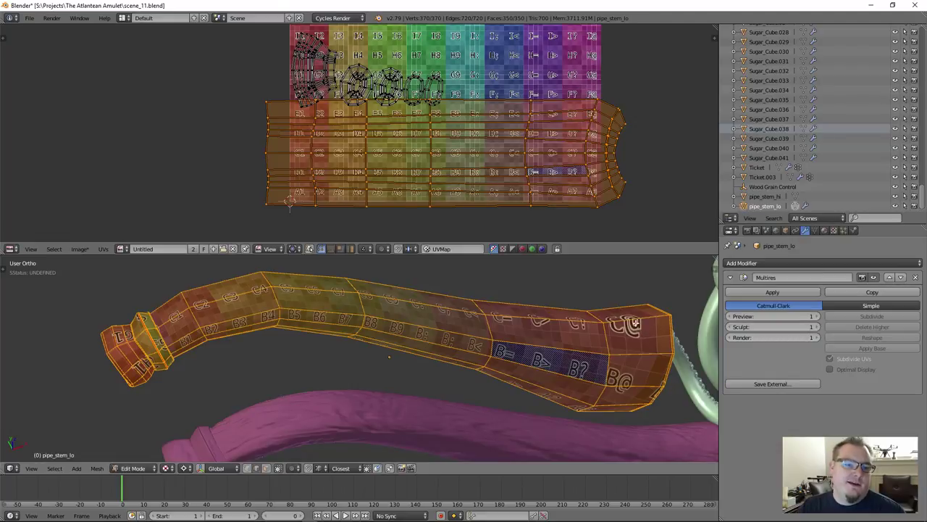
pyautogui.scroll(1, 620, 340)
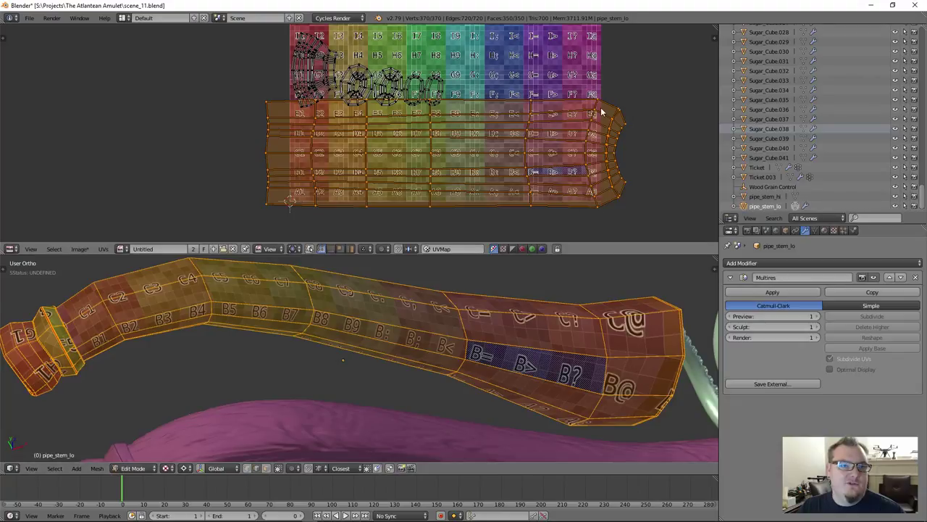
pyautogui.press('a')
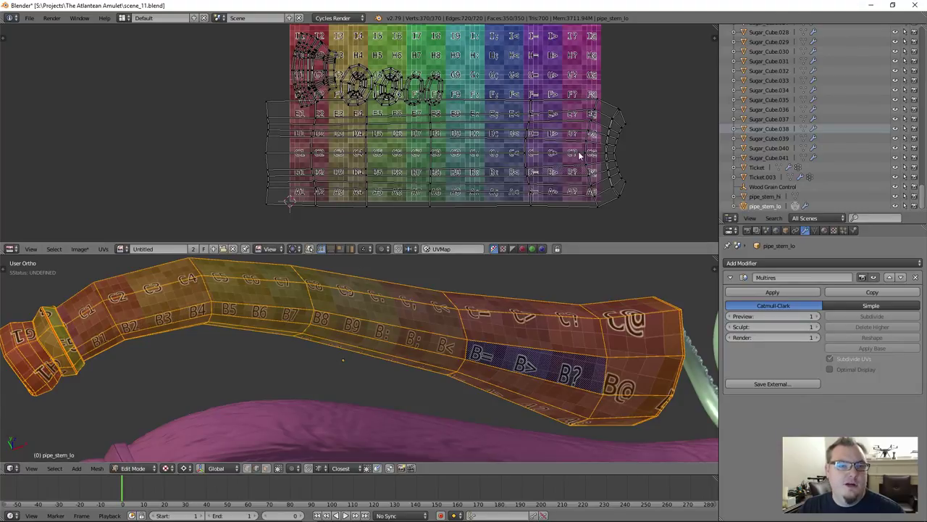
pyautogui.press('a')
pyautogui.scroll(-1, 568, 154)
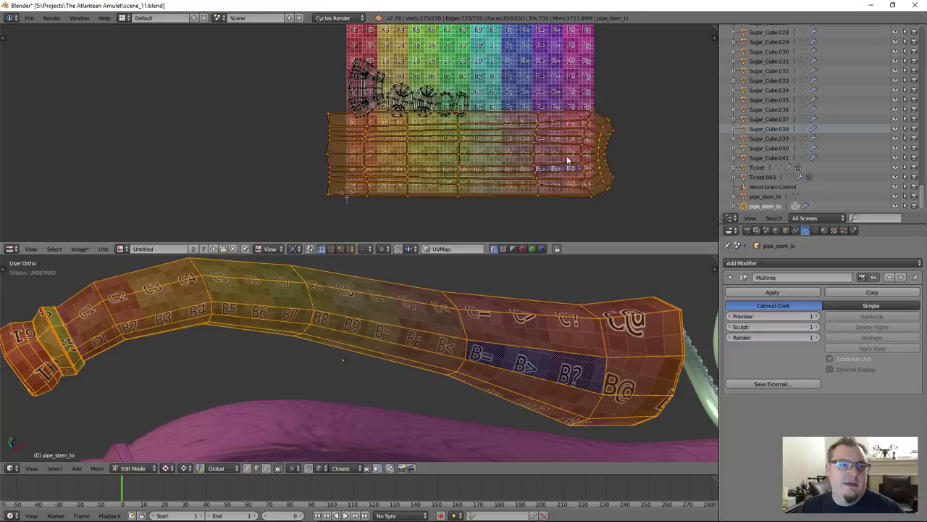
# Step: Move the whole UV layout straight down along Y
pyautogui.press('g')
pyautogui.press('y')
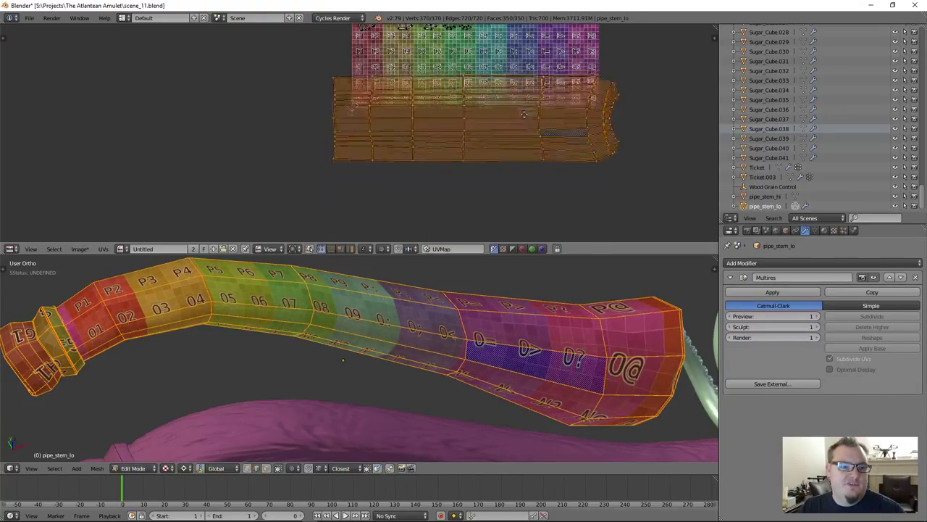
pyautogui.click(507, 151)
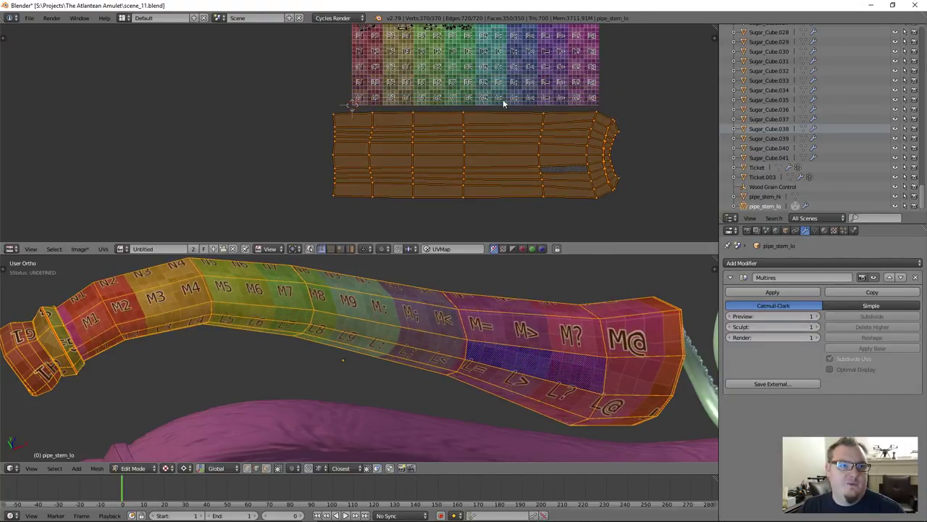
pyautogui.scroll(1, 601, 155)
pyautogui.moveTo(559, 153); pyautogui.dragTo(520, 125, button='middle')
pyautogui.scroll(1, 529, 138)
# Step: Box-select the right-end UV faces and squeeze them vertically to about 0.51
pyautogui.press('a')
pyautogui.press('b')
pyautogui.moveTo(544, 51); pyautogui.dragTo(615, 207)
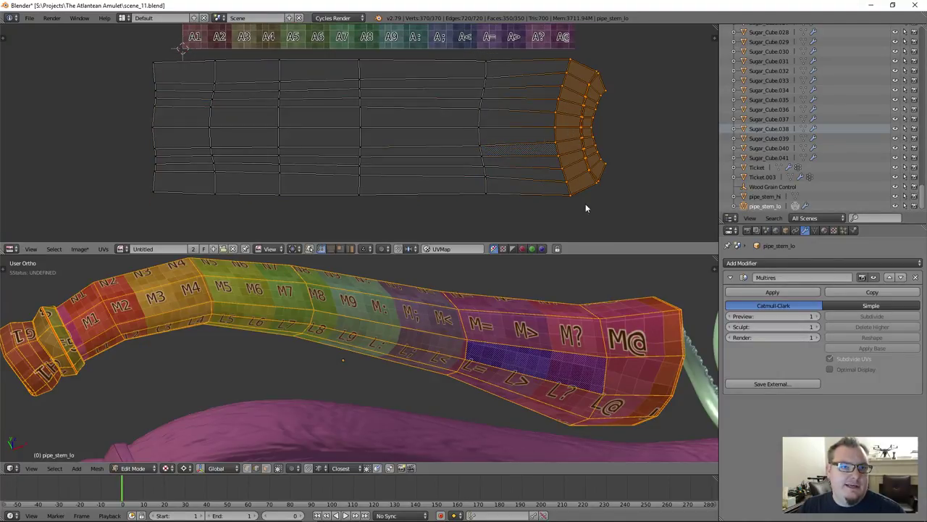
pyautogui.press('s')
pyautogui.press('y')
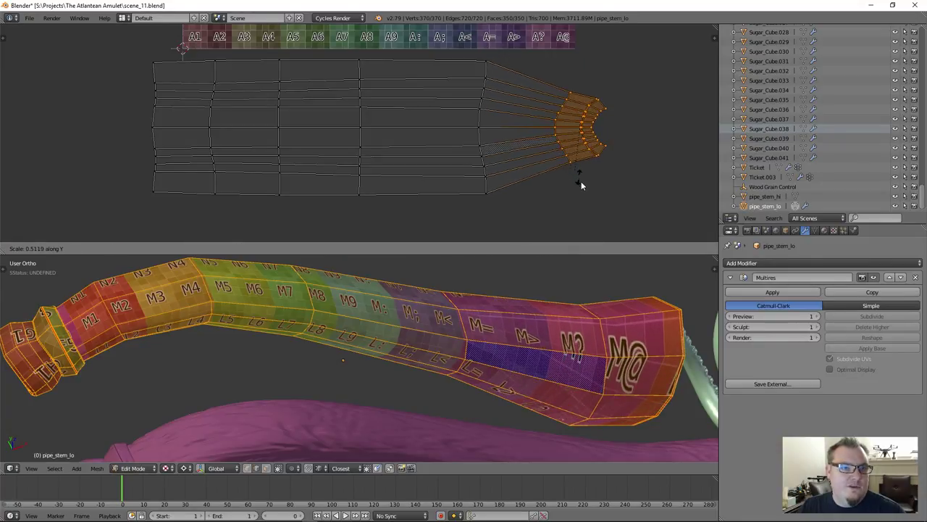
pyautogui.click(601, 218)
pyautogui.scroll(-2, 559, 181)
pyautogui.moveTo(558, 181); pyautogui.dragTo(539, 185, button='middle')
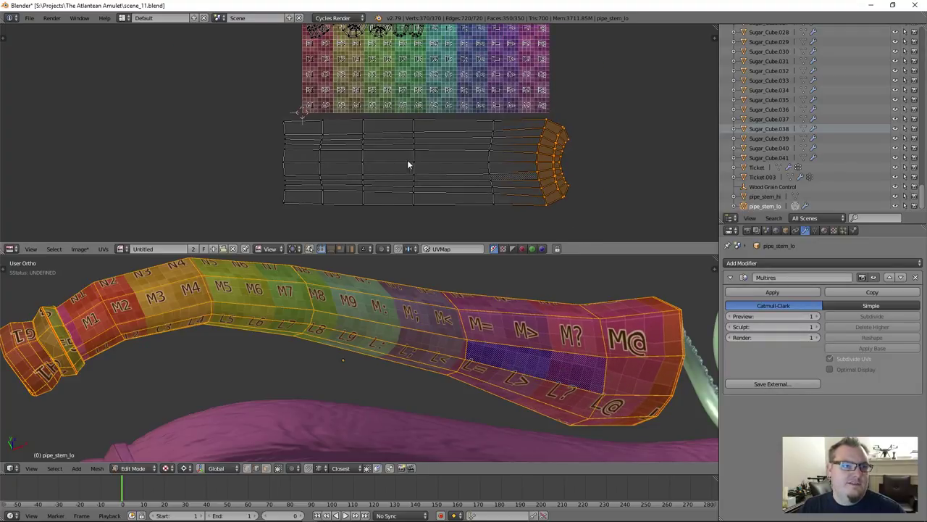
pyautogui.scroll(-1, 410, 165)
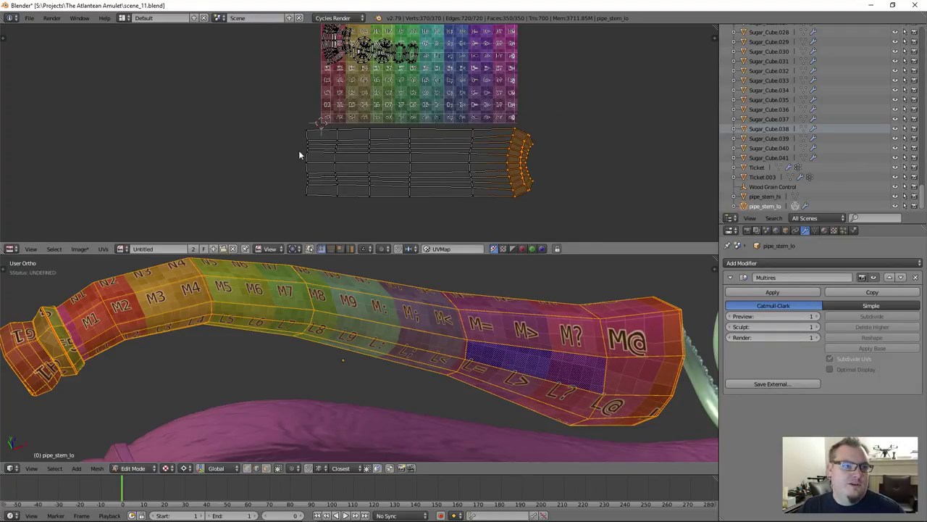
pyautogui.moveTo(389, 166); pyautogui.dragTo(340, 133, button='middle')
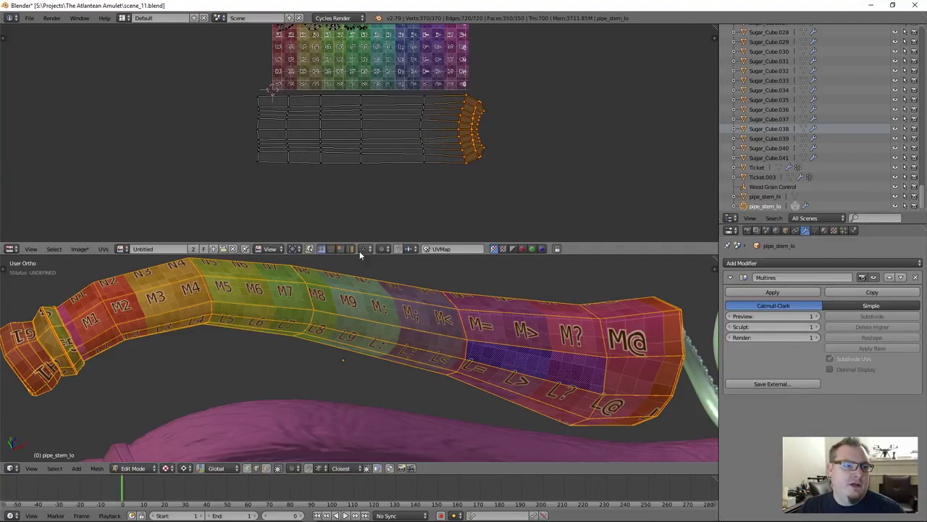
# Step: Stretch the right-end UVs vertically about 2.19 times with proportional editing falloff
pyautogui.click(293, 249)
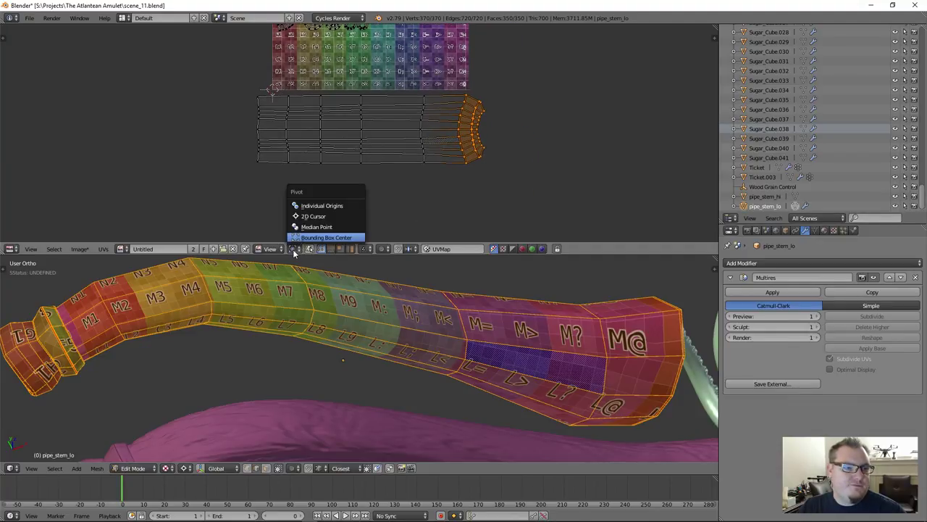
pyautogui.press('o')
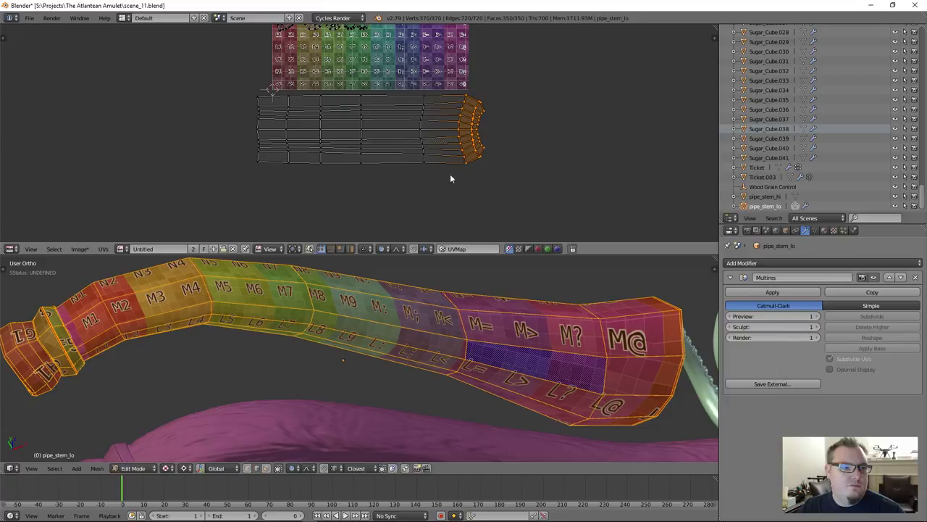
pyautogui.scroll(1, 449, 180)
pyautogui.press('s')
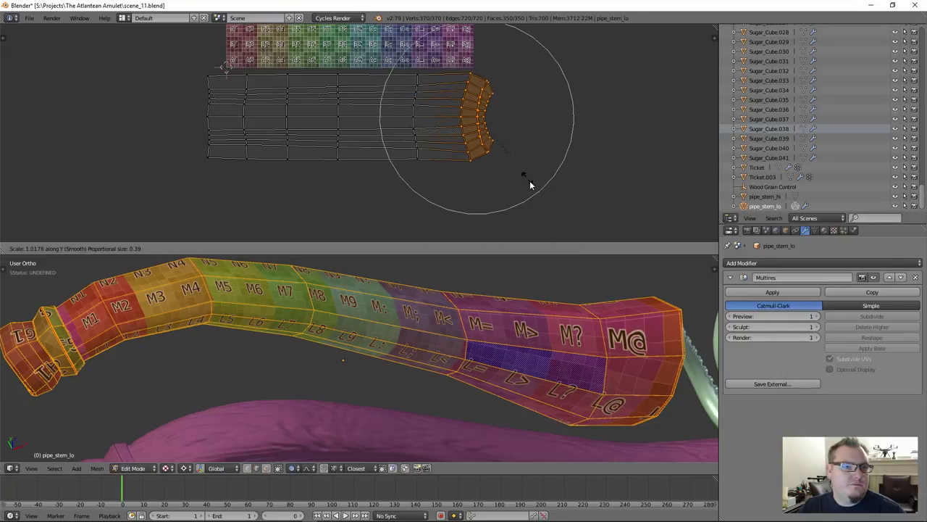
pyautogui.press('y')
pyautogui.scroll(-3, 528, 185)
pyautogui.scroll(-2, 529, 185)
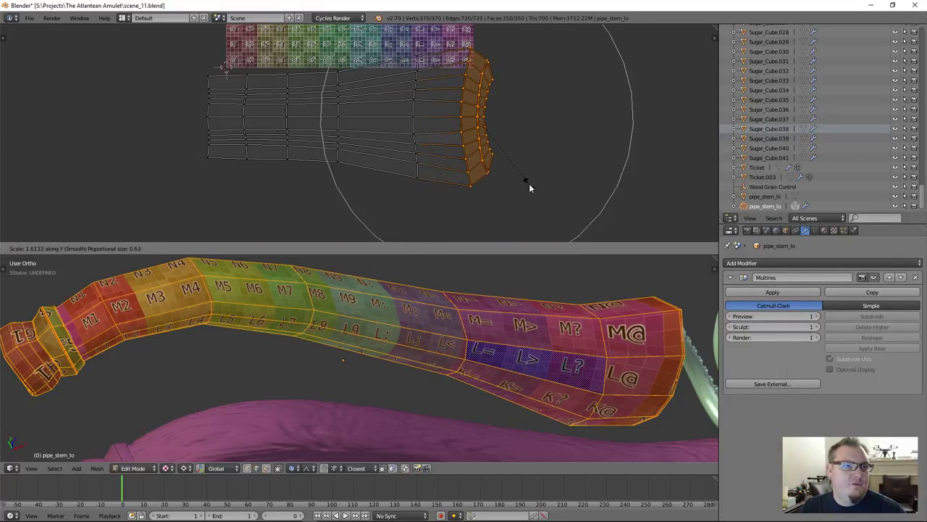
pyautogui.scroll(-4, 529, 185)
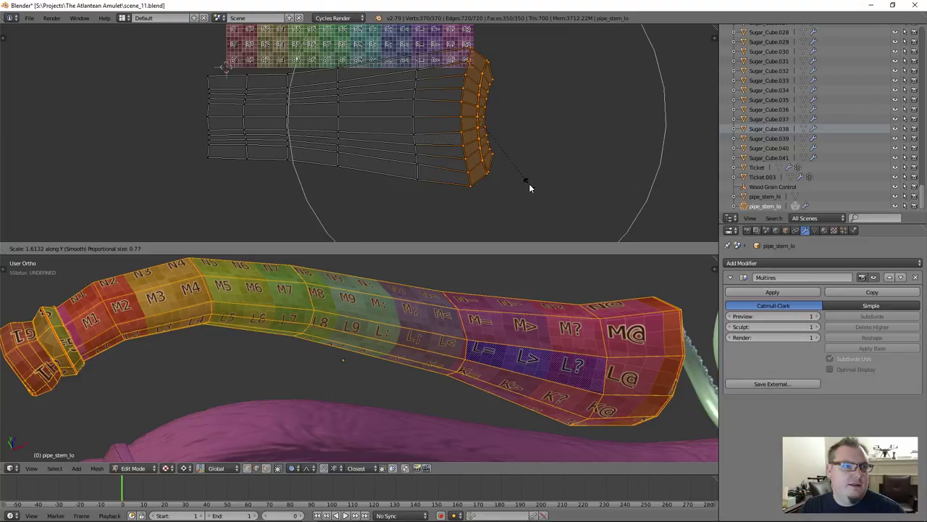
pyautogui.scroll(-1, 529, 187)
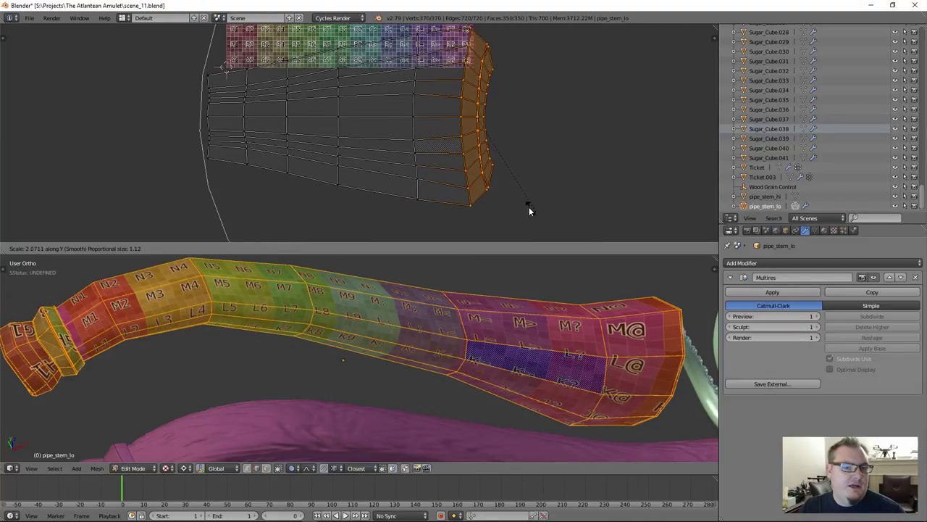
pyautogui.scroll(-1, 528, 207)
pyautogui.scroll(9, 532, 213)
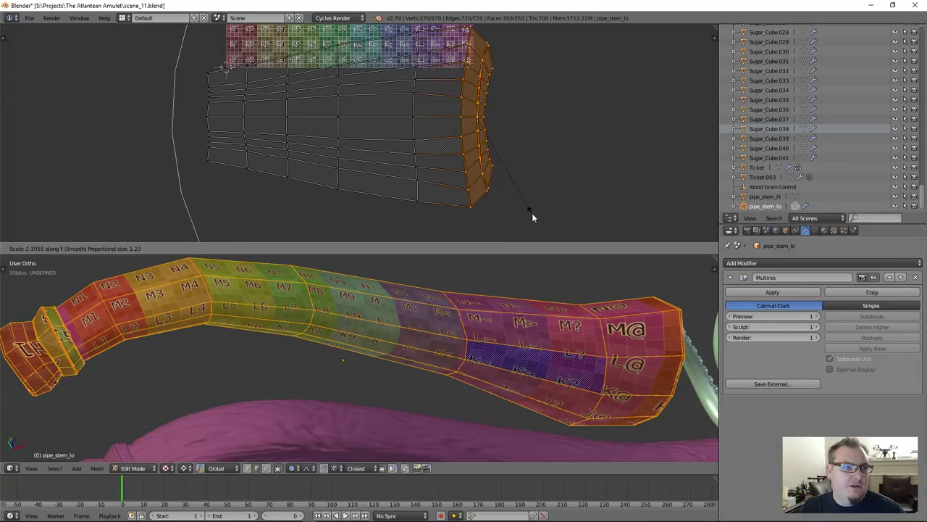
pyautogui.scroll(1, 533, 217)
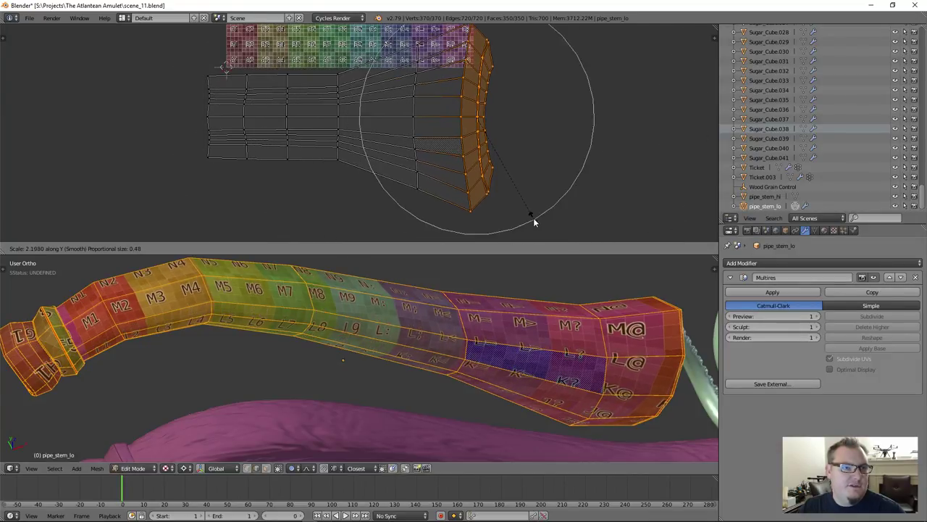
pyautogui.click(534, 222)
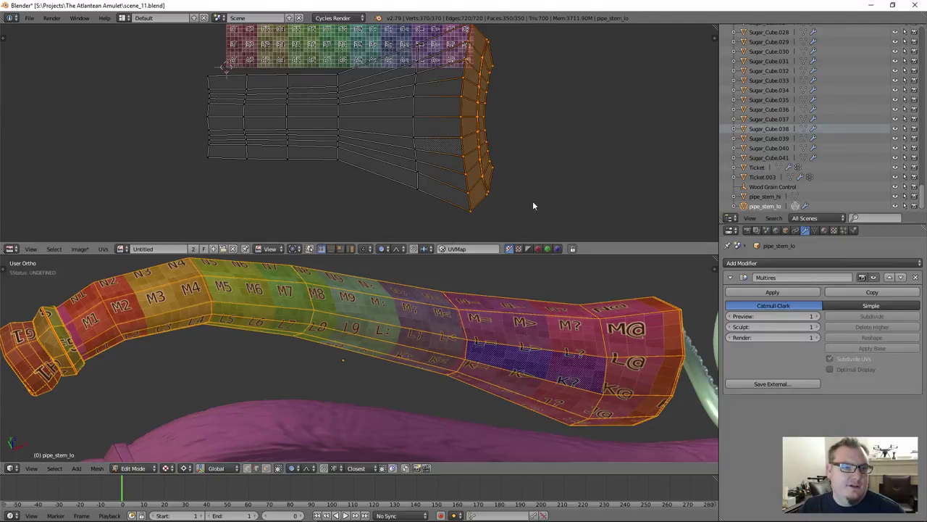
pyautogui.scroll(-2, 532, 201)
pyautogui.moveTo(521, 176); pyautogui.dragTo(484, 127, button='middle')
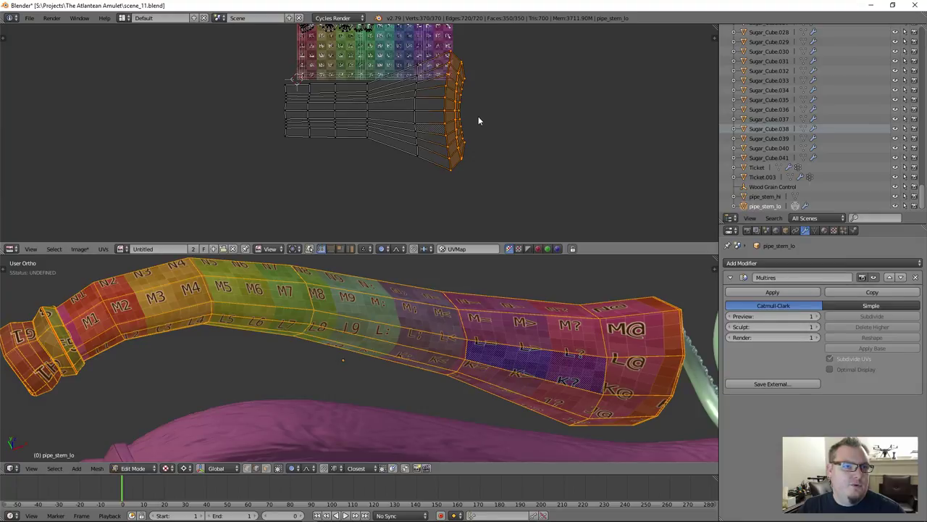
# Step: Select the right UV column and stretch the end loop vertically with smooth falloff
pyautogui.press('s')
pyautogui.press('Escape')
pyautogui.press('a')
pyautogui.keyDown('alt'); pyautogui.rightClick(460, 107); pyautogui.keyUp('alt')
pyautogui.press('s')
pyautogui.press('y')
pyautogui.scroll(-5, 515, 169)
pyautogui.scroll(2, 530, 175)
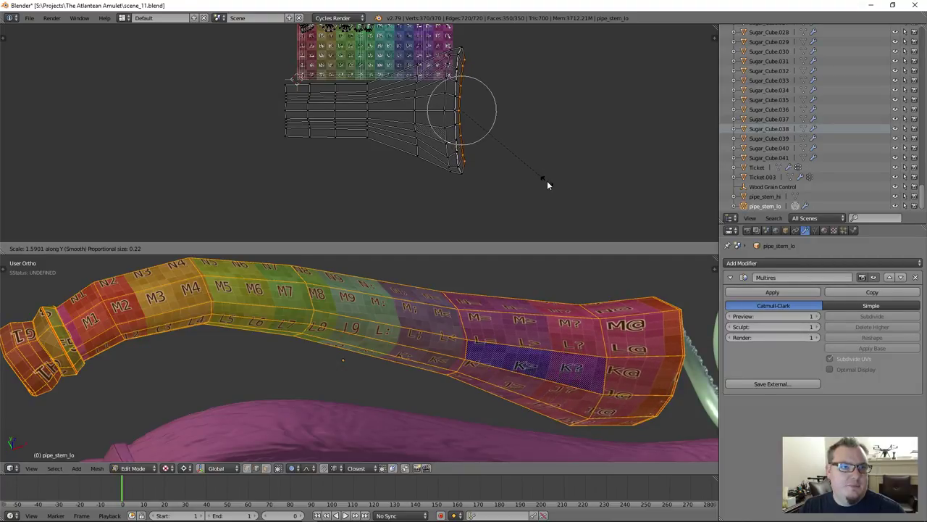
pyautogui.click(541, 175)
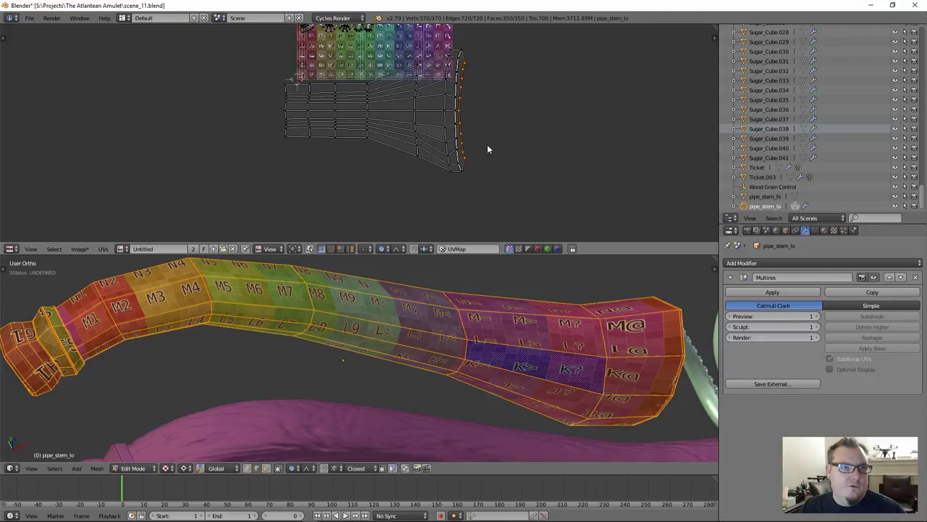
# Step: Add the neighbouring edge loop and try stretching and sliding both, cancelling the sideways move
pyautogui.keyDown('alt'); pyautogui.keyDown('shift'); pyautogui.click(443, 107); pyautogui.keyUp('shift'); pyautogui.keyUp('alt')
pyautogui.press('s')
pyautogui.press('y')
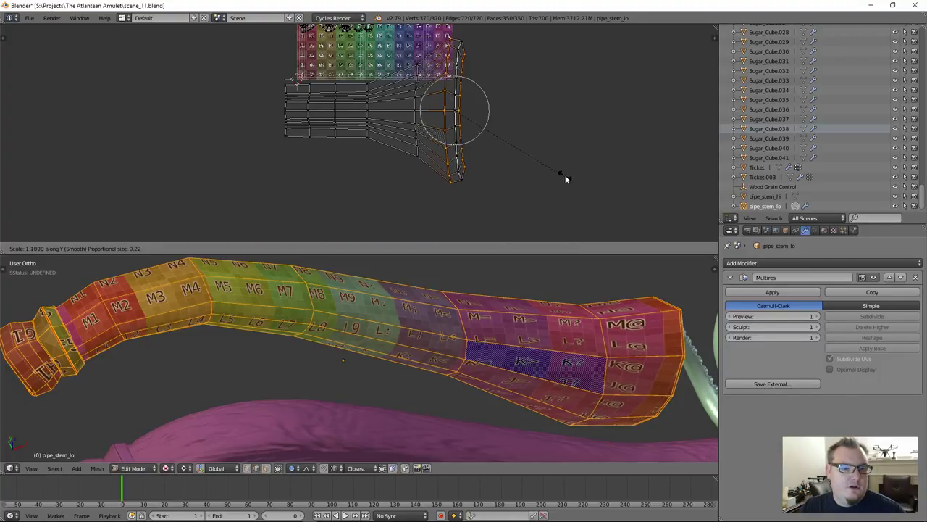
pyautogui.press('g')
pyautogui.press('x')
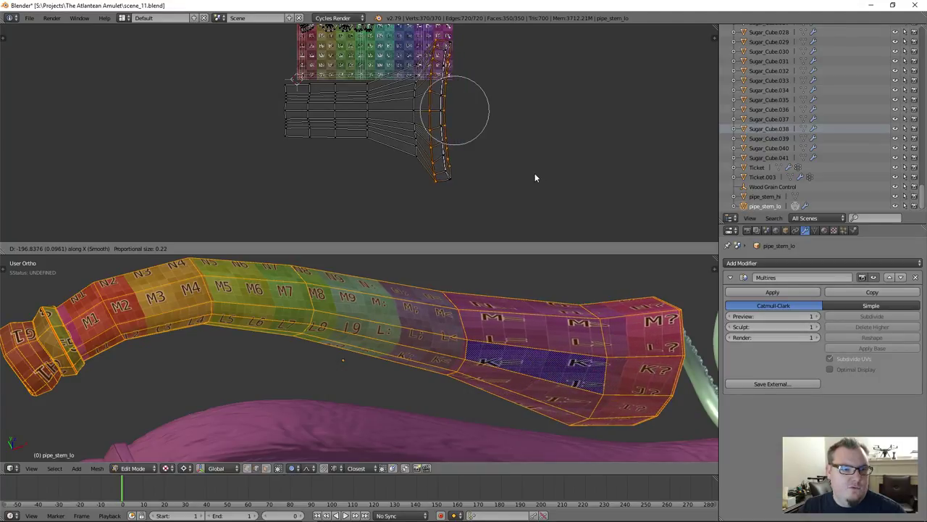
pyautogui.rightClick(534, 172)
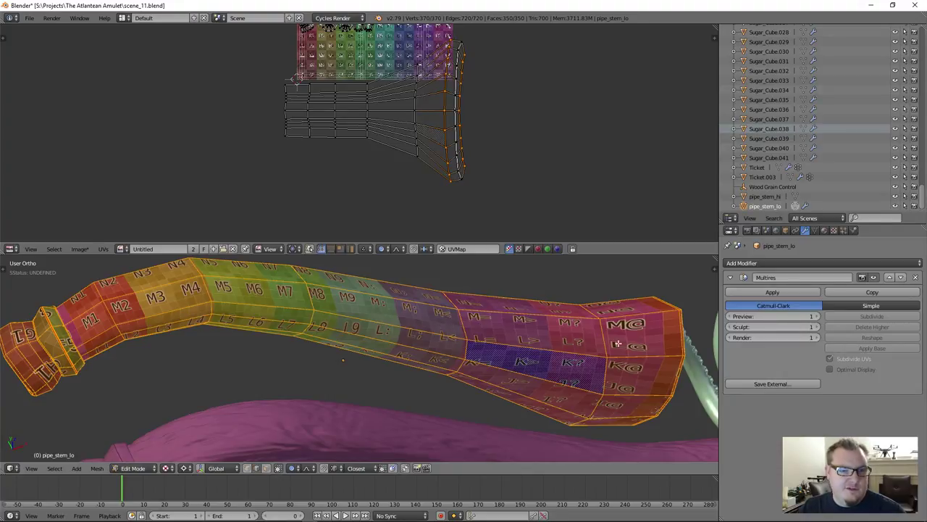
# Step: Slide the narrow strip at the layout's right edge about 0.1445 along X with falloff
pyautogui.scroll(1, 472, 89)
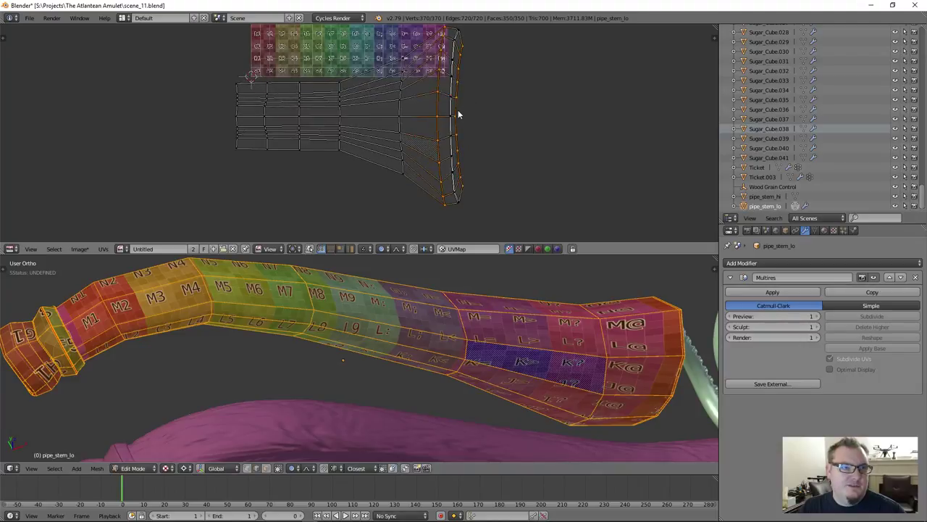
pyautogui.scroll(1, 500, 149)
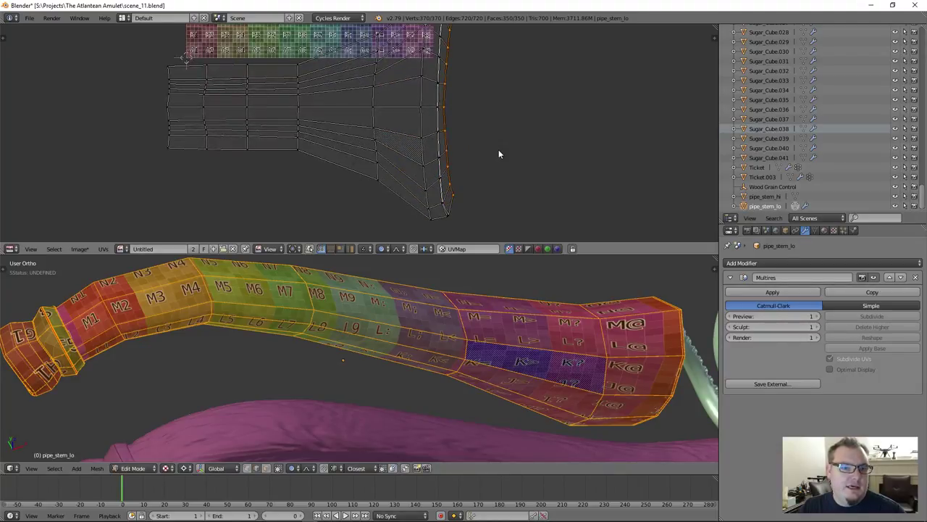
pyautogui.keyDown('alt'); pyautogui.click(438, 126); pyautogui.keyUp('alt')
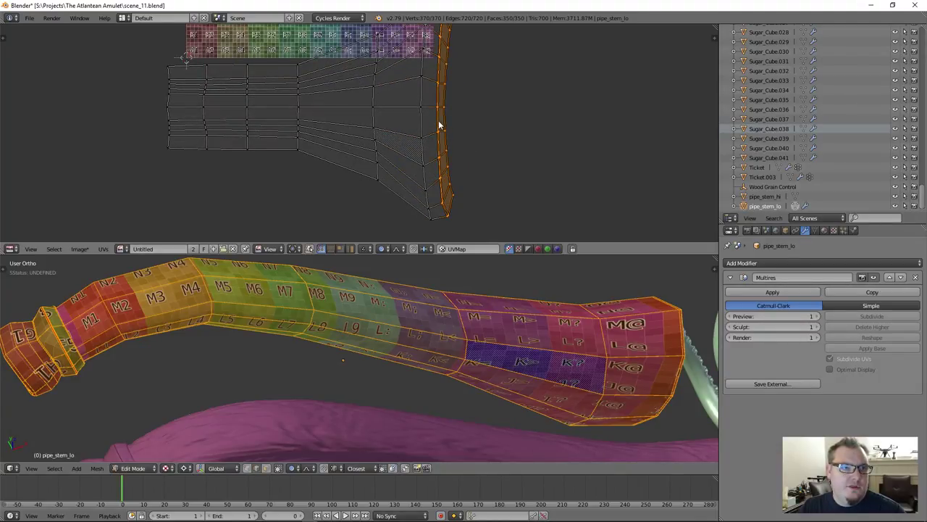
pyautogui.press('g')
pyautogui.press('x')
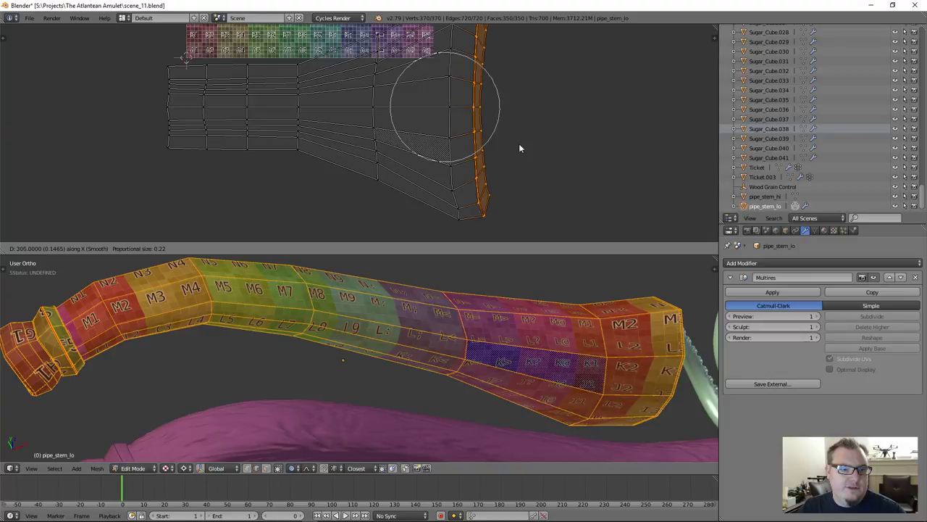
pyautogui.scroll(5, 519, 149)
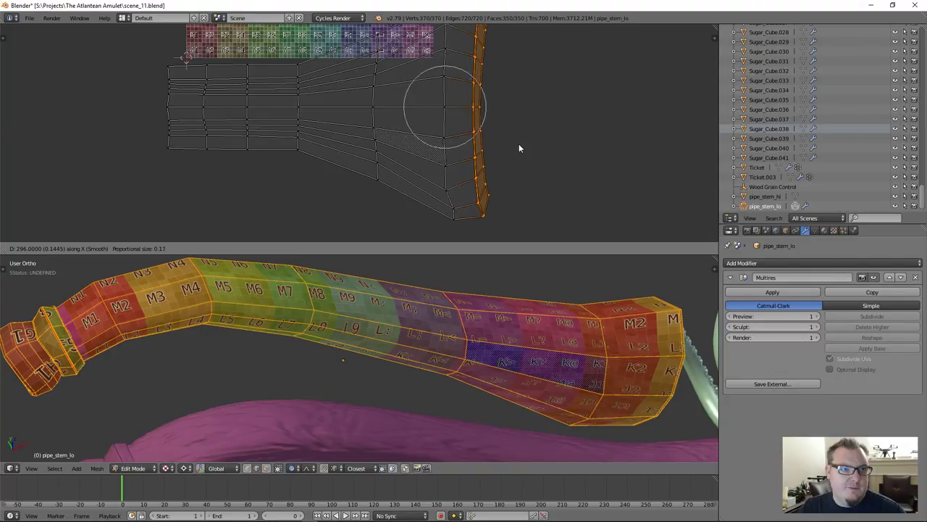
pyautogui.scroll(3, 519, 149)
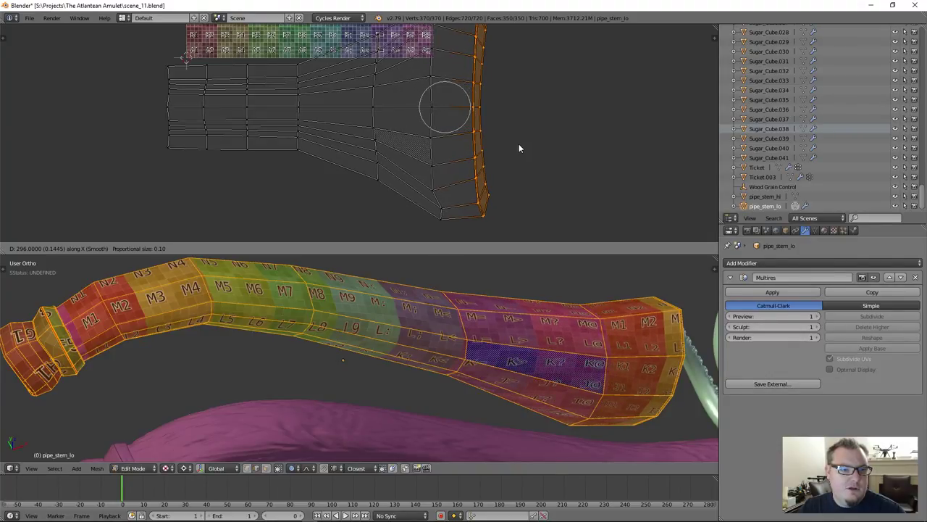
# Step: Confirm the end strip's slide, then shrink the whole pipe stem UV island
pyautogui.click(519, 149)
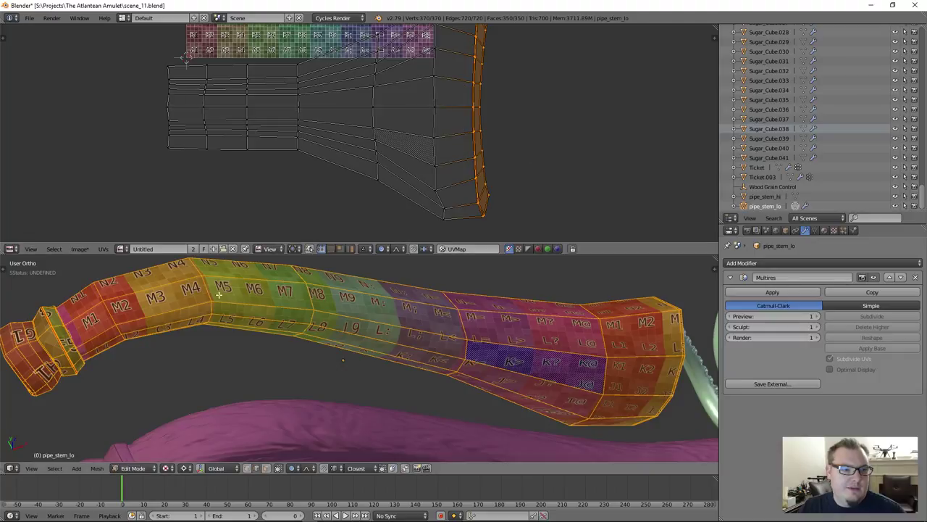
pyautogui.scroll(-3, 497, 162)
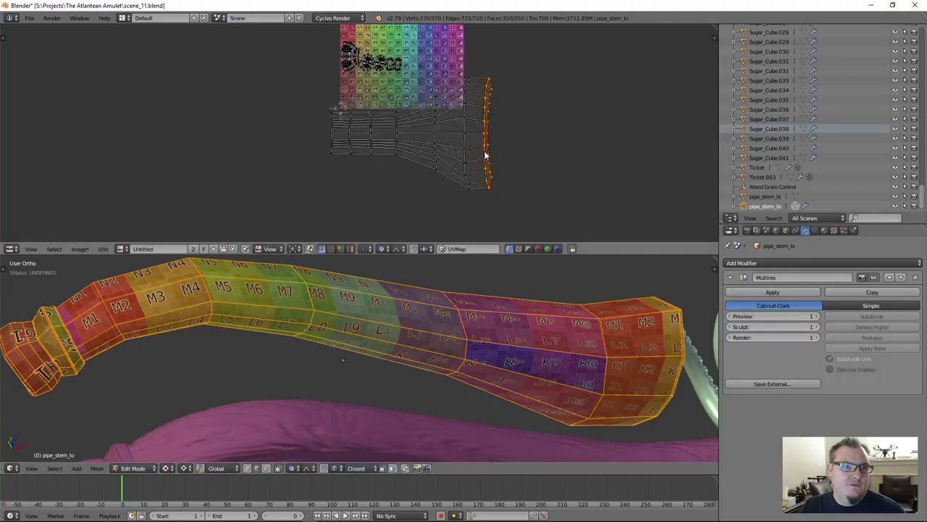
pyautogui.press('a')
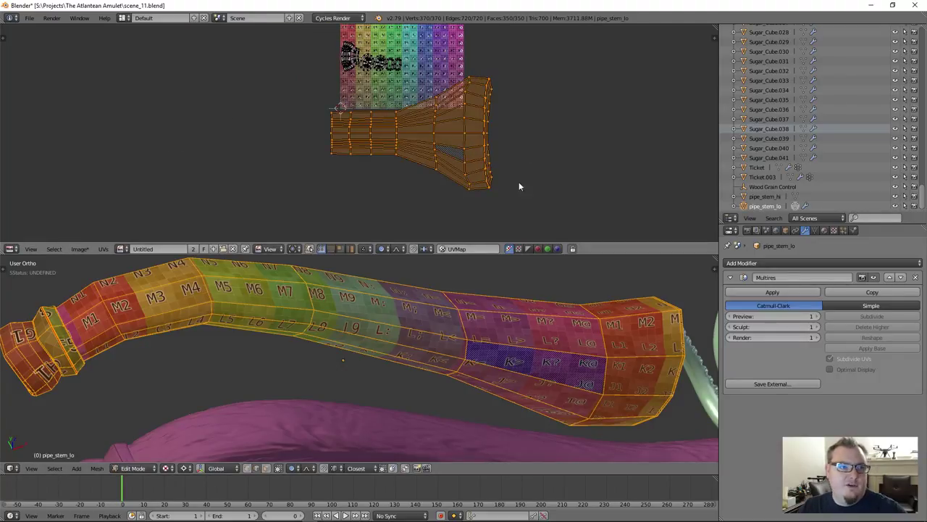
pyautogui.press('s')
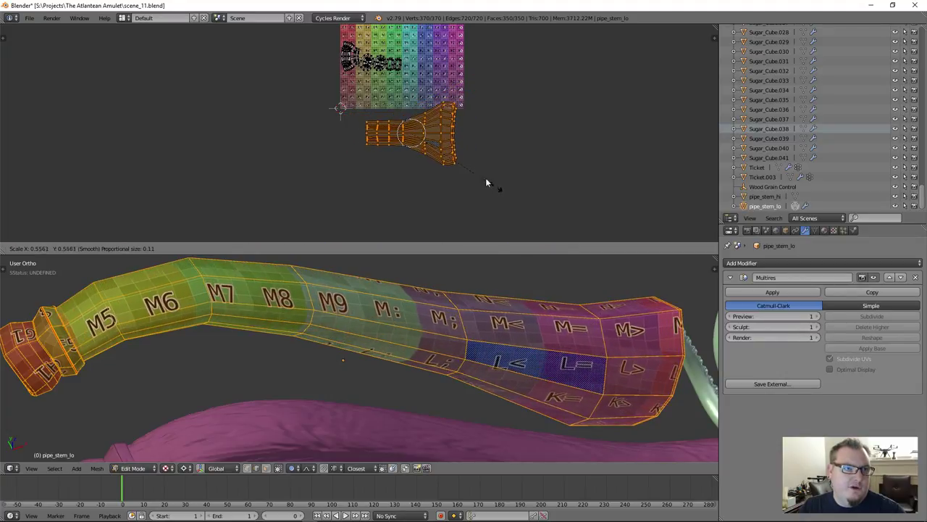
pyautogui.click(497, 186)
pyautogui.scroll(3, 419, 85)
pyautogui.moveTo(419, 86); pyautogui.dragTo(419, 113, button='middle')
# Step: Turn off proportional editing and reposition the whole UV island over the texture
pyautogui.press('g')
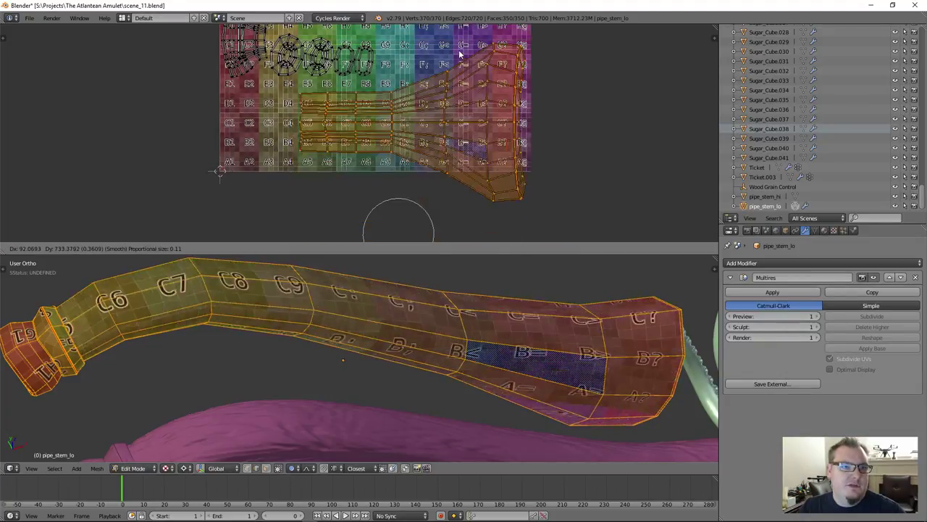
pyautogui.press('Escape')
pyautogui.press('o')
pyautogui.scroll(2, 496, 94)
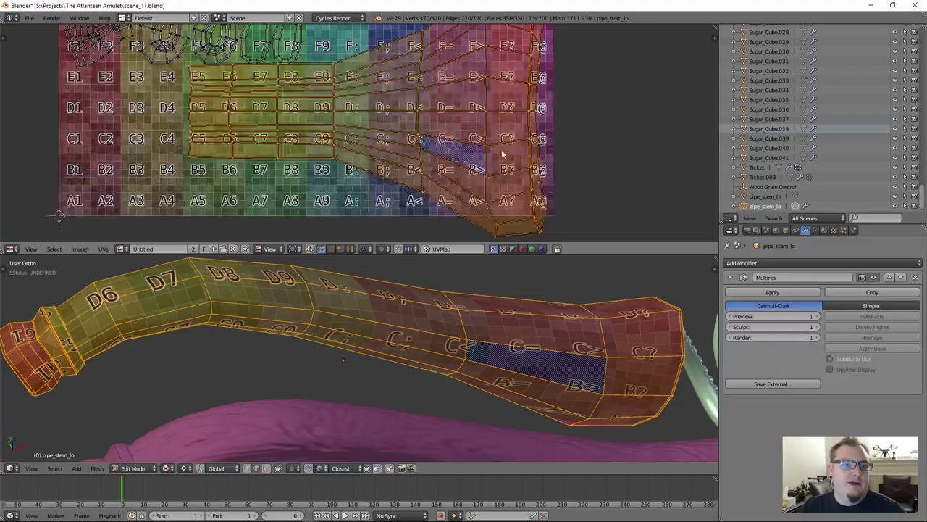
pyautogui.press('g')
pyautogui.click(502, 131)
pyautogui.scroll(-3, 421, 123)
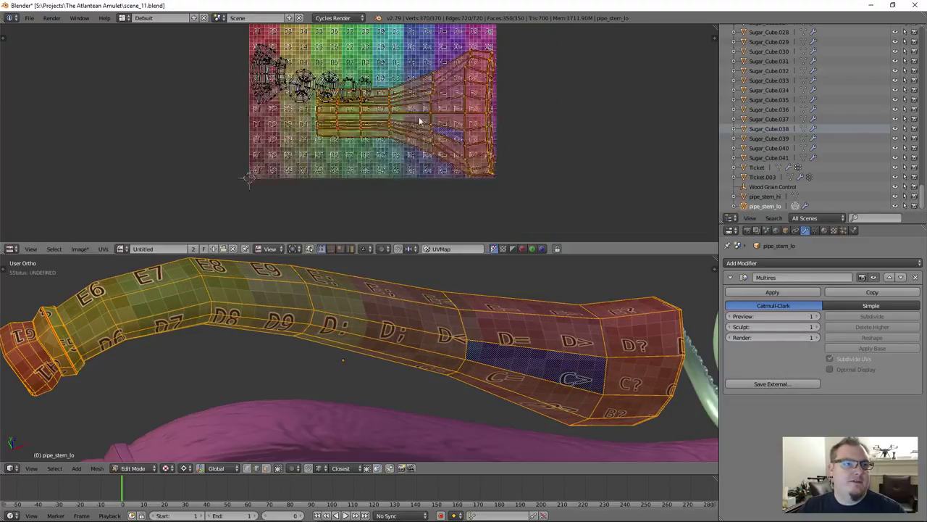
pyautogui.moveTo(420, 123); pyautogui.dragTo(515, 155, button='middle')
pyautogui.scroll(1, 467, 152)
pyautogui.scroll(1, 467, 123)
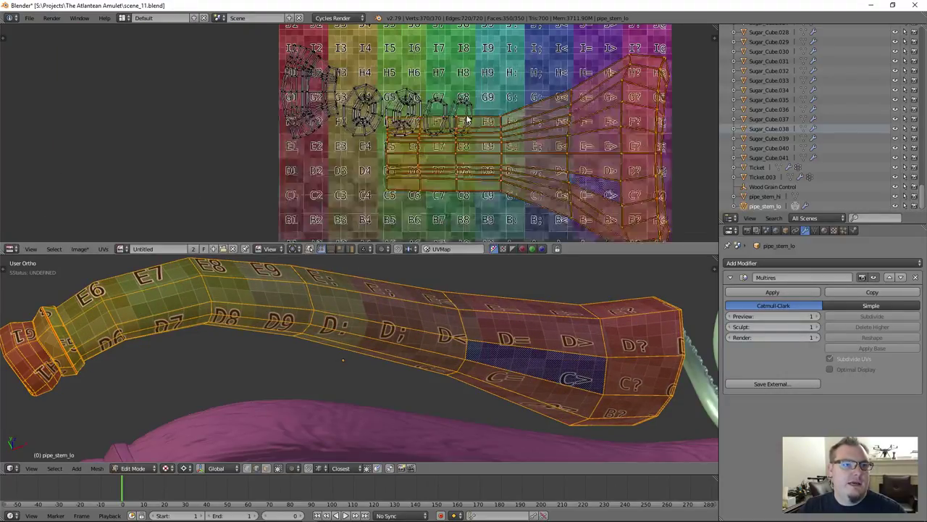
# Step: Move the ring island near F8 to lie horizontally near E1/D1
pyautogui.press('a')
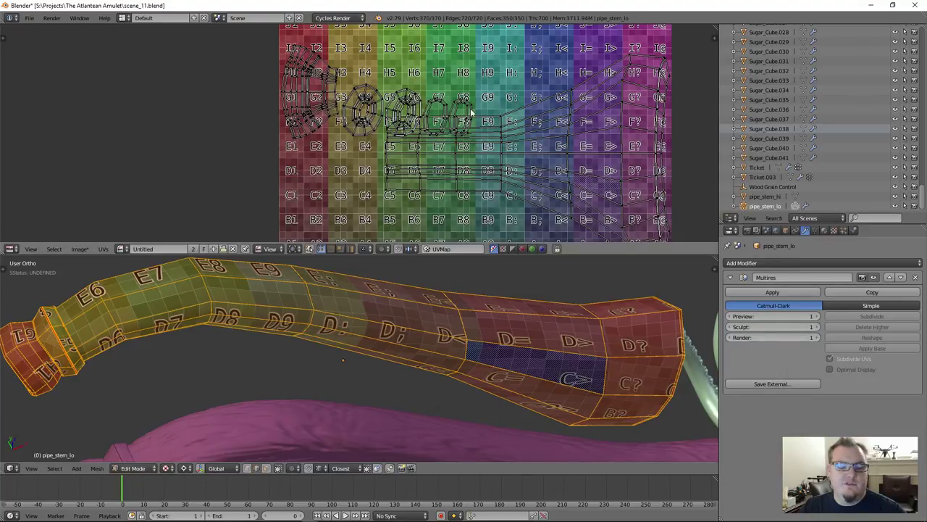
pyautogui.press('l')
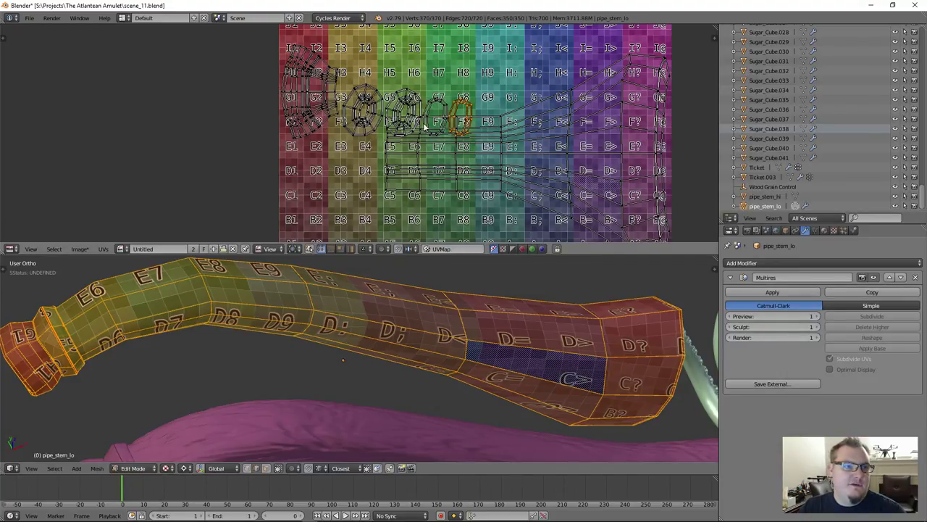
pyautogui.press('g')
pyautogui.click(298, 161)
pyautogui.press('r')
pyautogui.click(314, 207)
pyautogui.press('g')
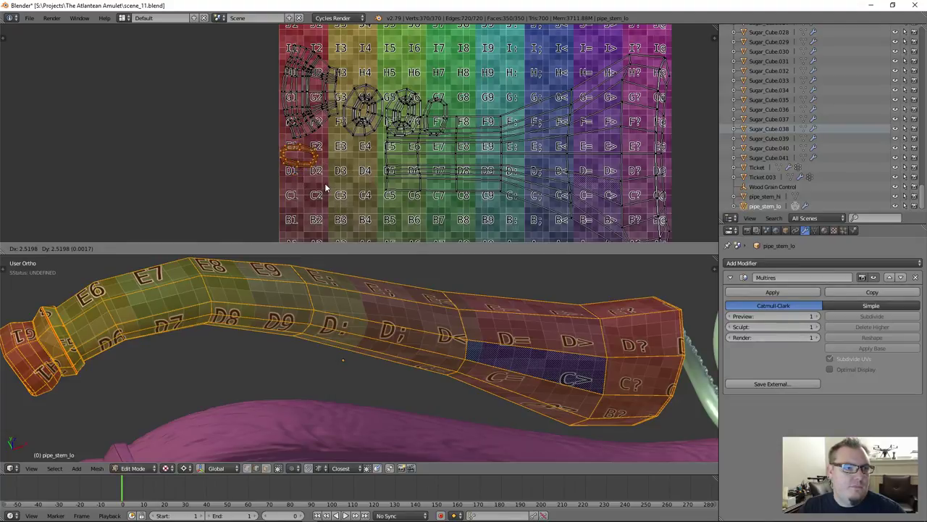
pyautogui.click(334, 191)
pyautogui.press('g')
pyautogui.click(344, 178)
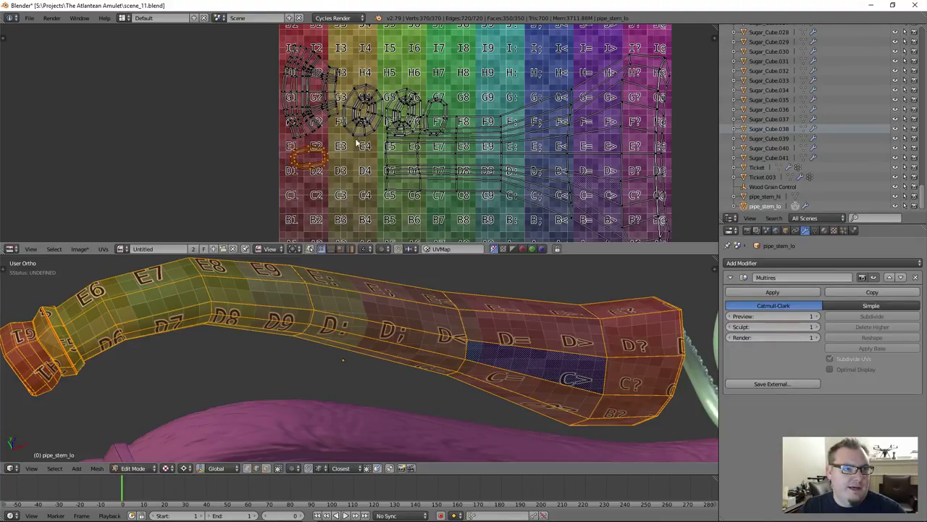
pyautogui.press('a')
# Step: Move the ring island near F7 down-left, rotated into a horizontal oval near C2
pyautogui.rightClick(428, 109)
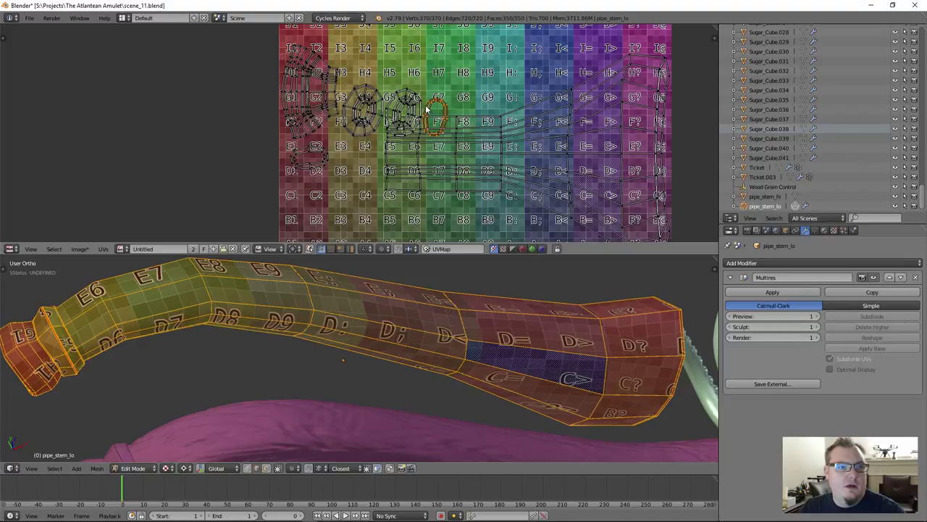
pyautogui.press('g')
pyautogui.click(341, 209)
pyautogui.press('r')
pyautogui.click(388, 223)
pyautogui.press('g')
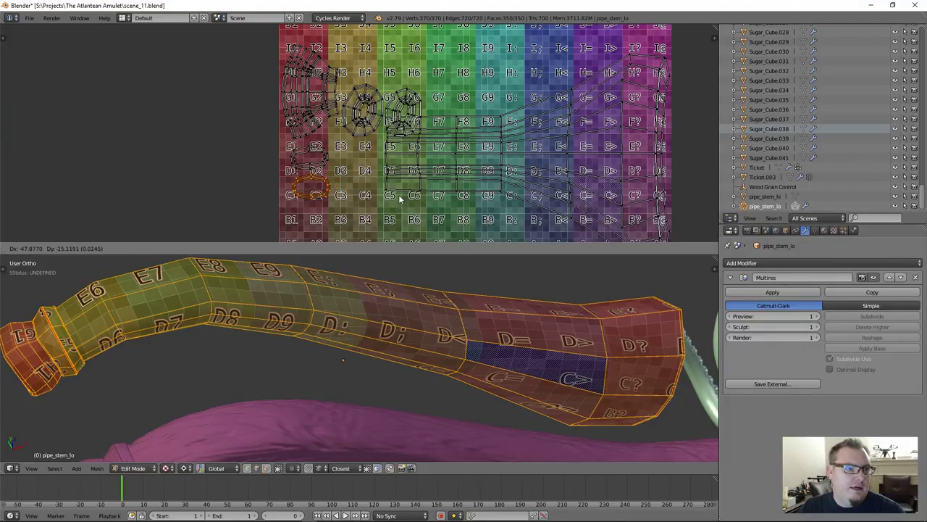
pyautogui.click(400, 200)
# Step: Move and rotate the ring island near G5 to D3, then orbit to view the whole pipe
pyautogui.rightClick(407, 103)
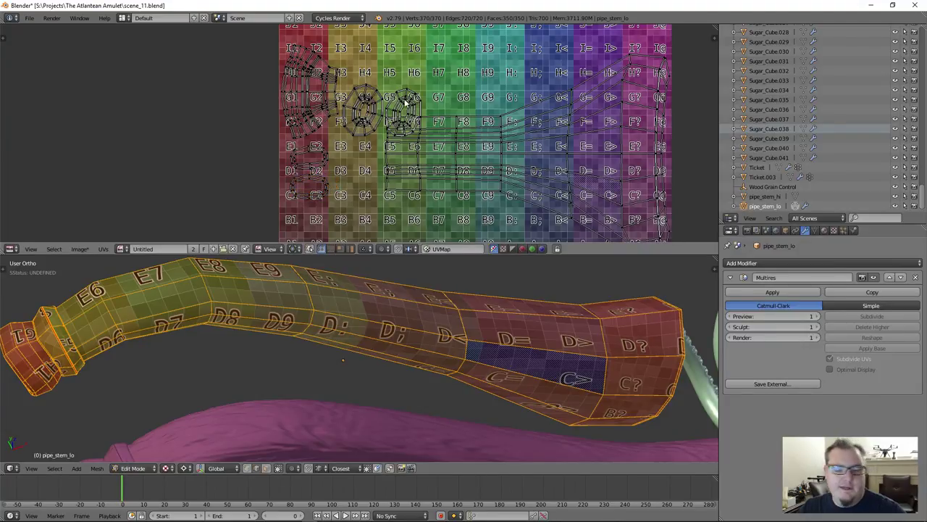
pyautogui.press('l')
pyautogui.press('g')
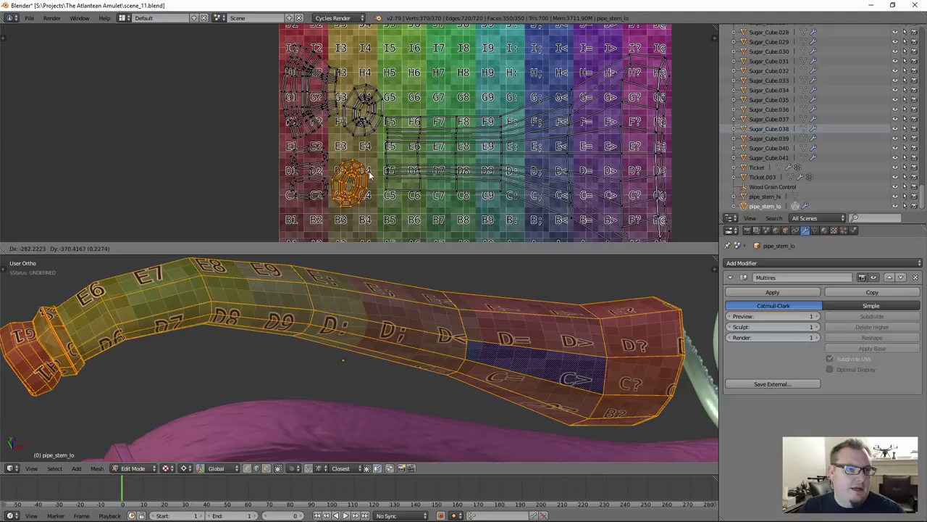
pyautogui.click(371, 176)
pyautogui.press('r')
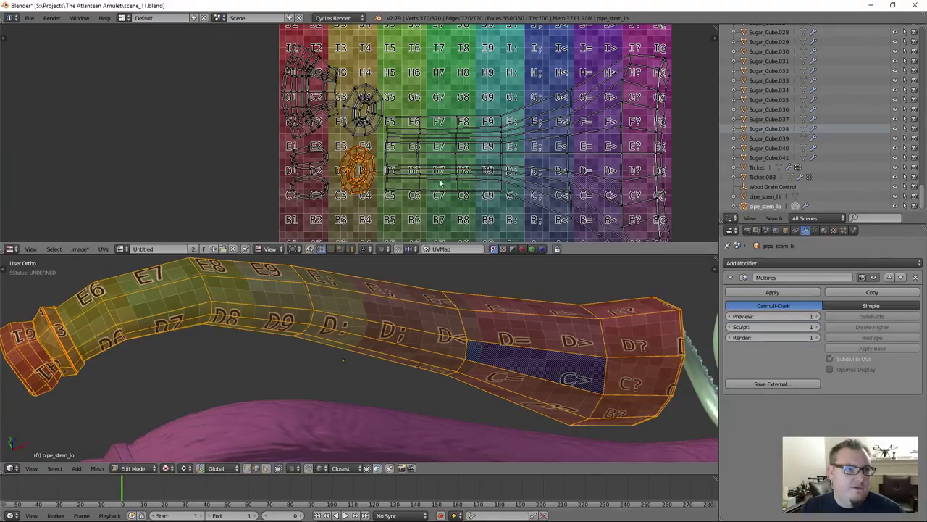
pyautogui.click(459, 181)
pyautogui.moveTo(460, 182); pyautogui.dragTo(402, 131, button='middle')
pyautogui.scroll(-2, 447, 140)
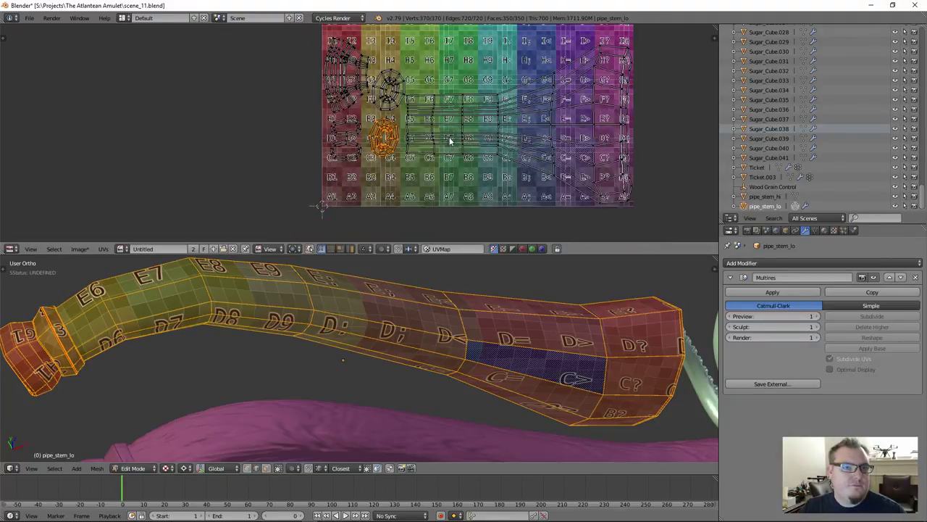
pyautogui.scroll(-1, 466, 157)
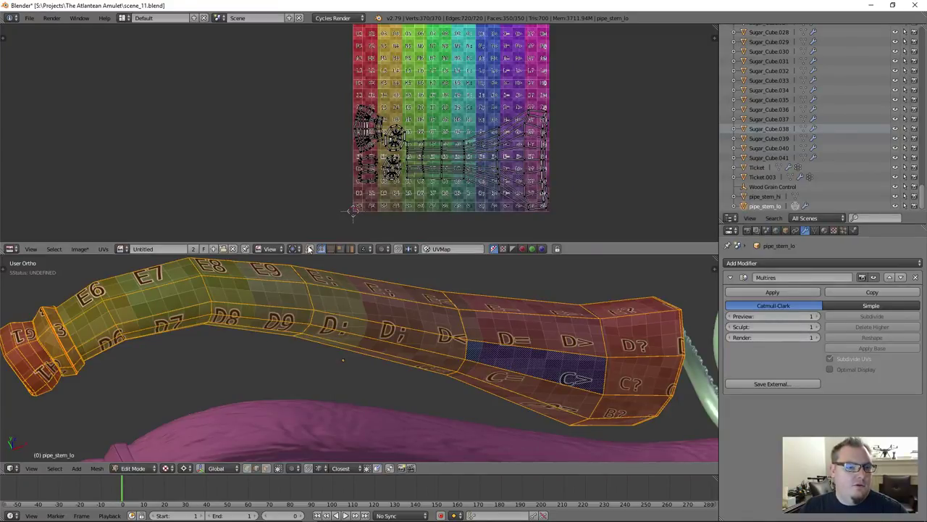
pyautogui.scroll(-3, 457, 332)
pyautogui.moveTo(454, 336); pyautogui.dragTo(347, 288, button='middle')
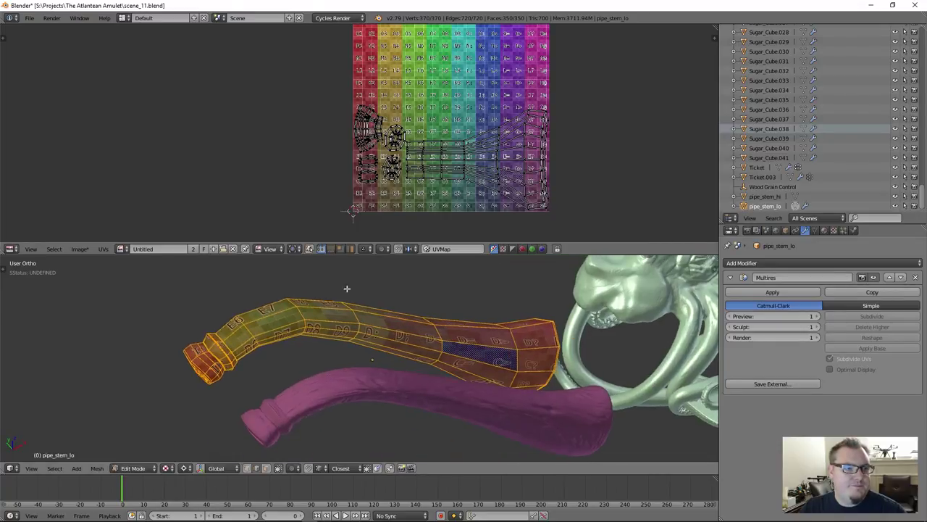
# Step: Remove the checker image from the UV view and return the pipe stem to Object Mode
pyautogui.click(232, 248)
pyautogui.scroll(4, 507, 109)
pyautogui.moveTo(545, 90); pyautogui.dragTo(465, 134, button='middle')
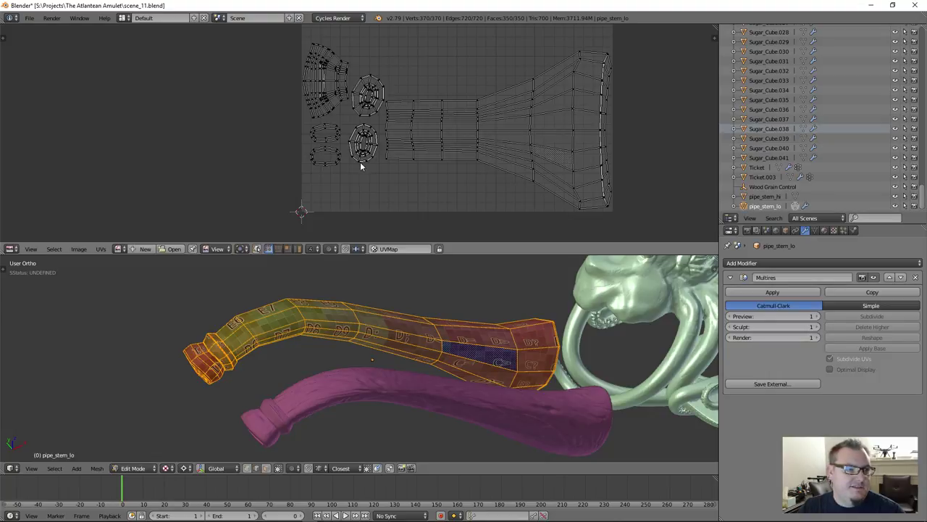
pyautogui.click(119, 249)
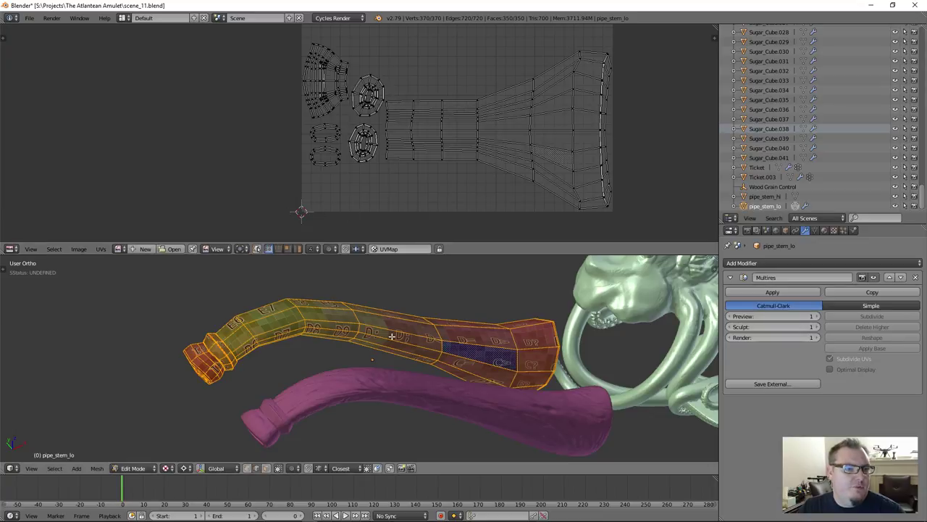
pyautogui.press('Tab')
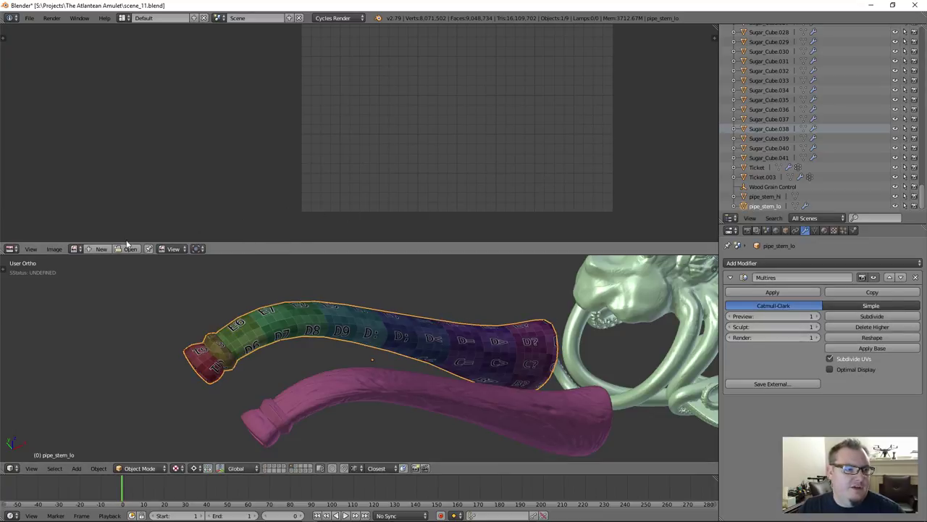
# Step: Create a new 2048 px generated image with the UV Grid pattern
pyautogui.click(101, 249)
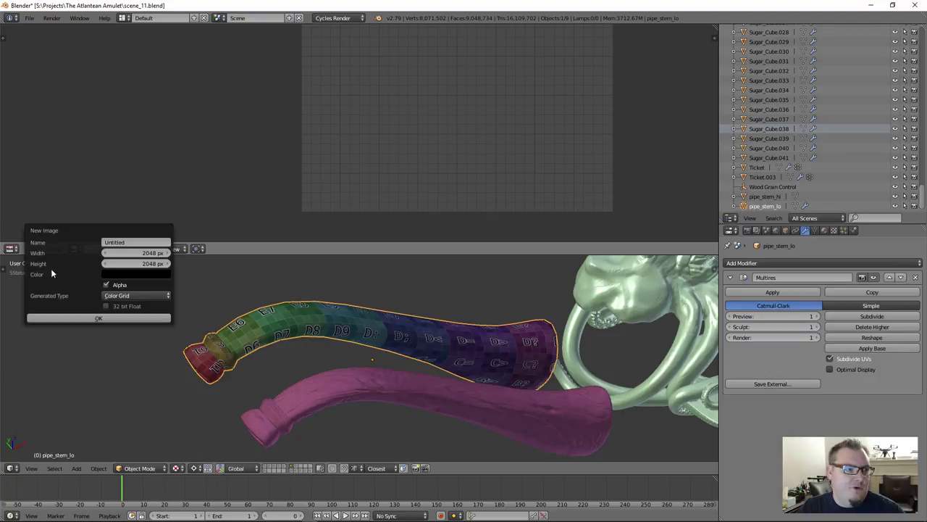
pyautogui.click(124, 295)
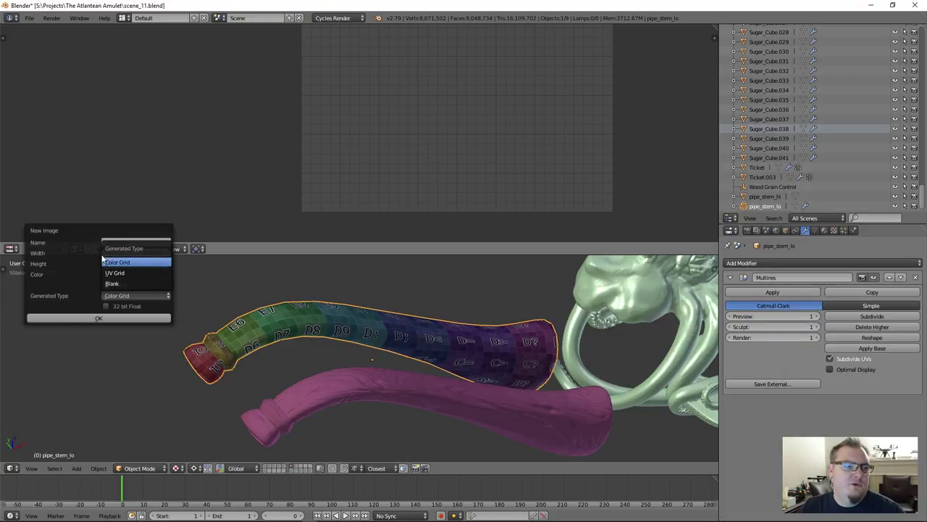
pyautogui.click(141, 263)
pyautogui.click(135, 295)
pyautogui.click(134, 272)
pyautogui.click(106, 318)
# Step: Maximize the image editor with Ctrl+Up and split it into two side-by-side editors
pyautogui.scroll(-4, 430, 159)
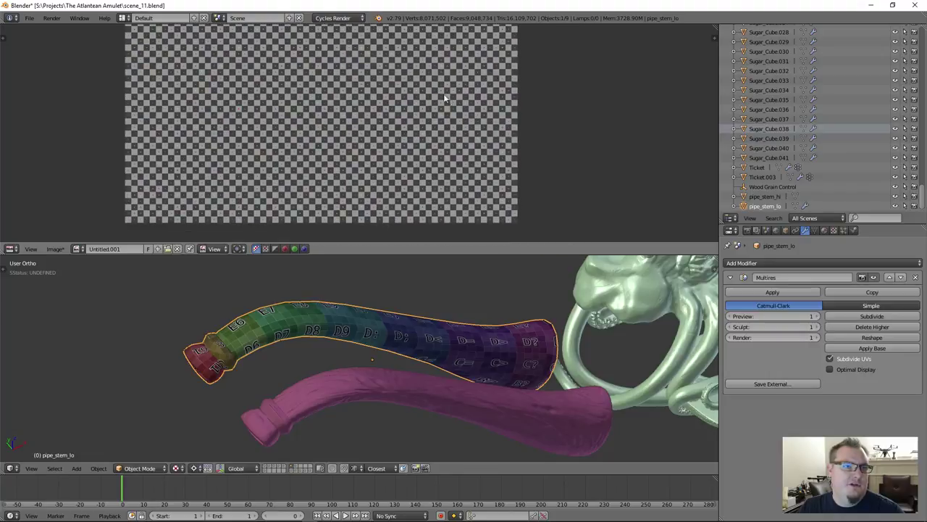
pyautogui.scroll(4, 464, 160)
pyautogui.scroll(-5, 424, 152)
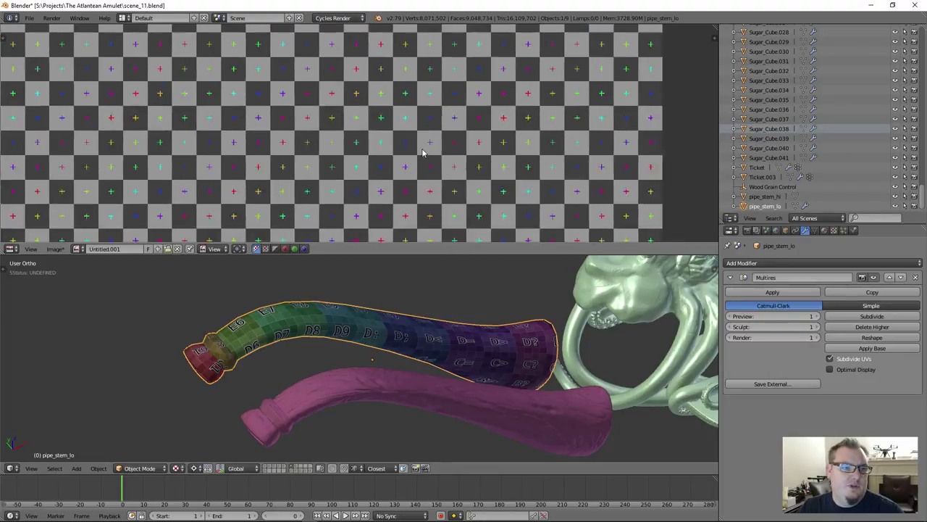
pyautogui.scroll(-1, 464, 147)
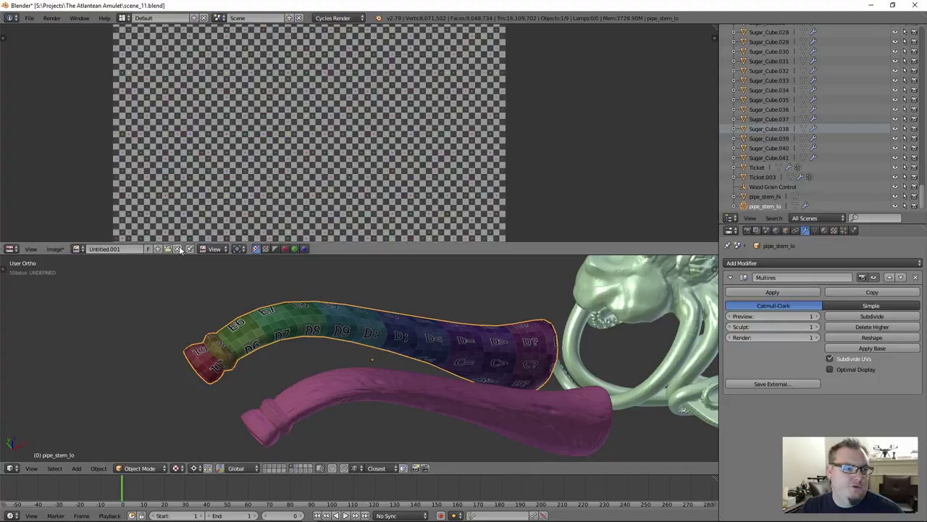
pyautogui.hotkey('ctrl', 'Up')
pyautogui.hotkey('ctrl', 'Up')
pyautogui.moveTo(713, 28); pyautogui.dragTo(387, 145)
# Step: Turn the new area into a Node Editor with m_PipeStem's nodes and load Untitled.001 into the Image Texture node
pyautogui.click(397, 249)
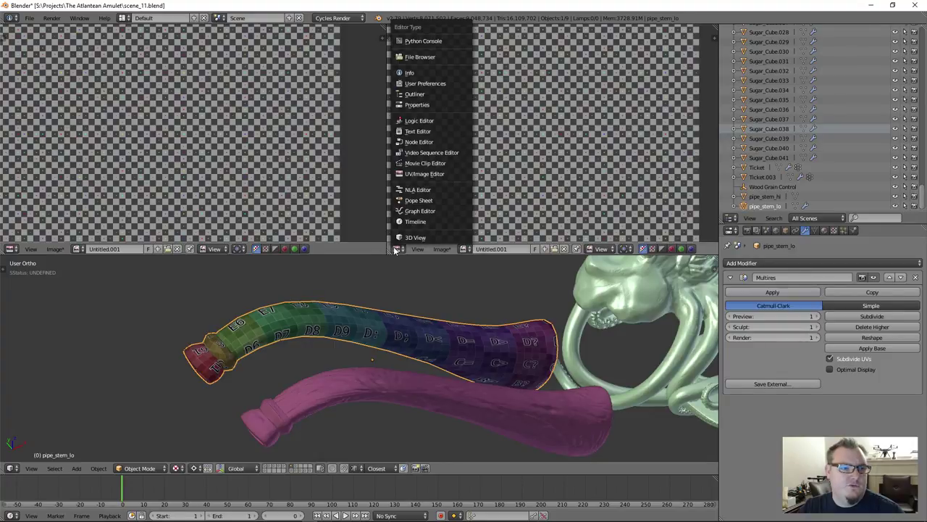
pyautogui.click(435, 141)
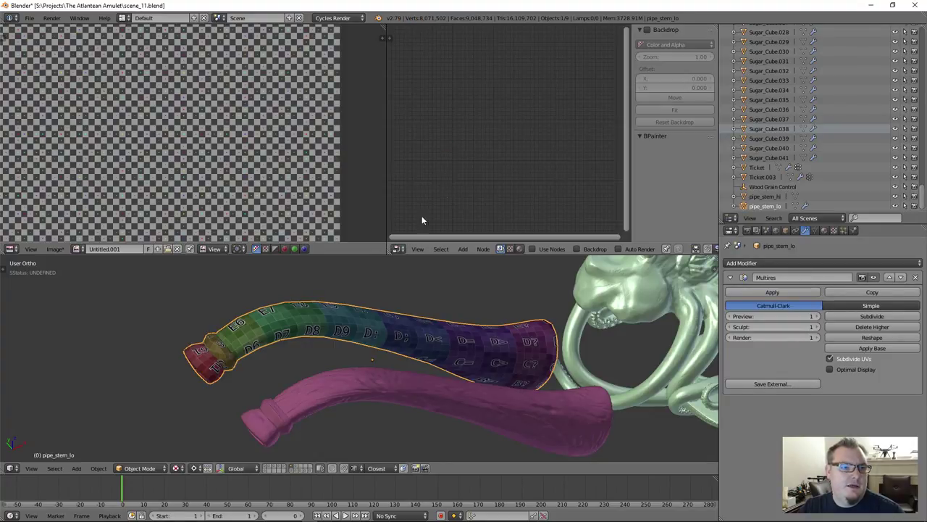
pyautogui.click(518, 249)
pyautogui.scroll(4, 463, 167)
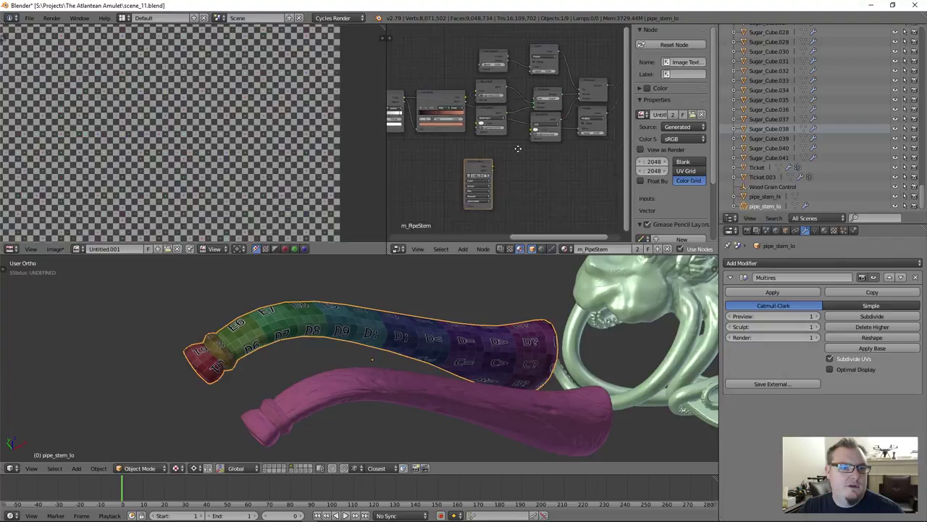
pyautogui.scroll(3, 473, 132)
pyautogui.click(523, 116)
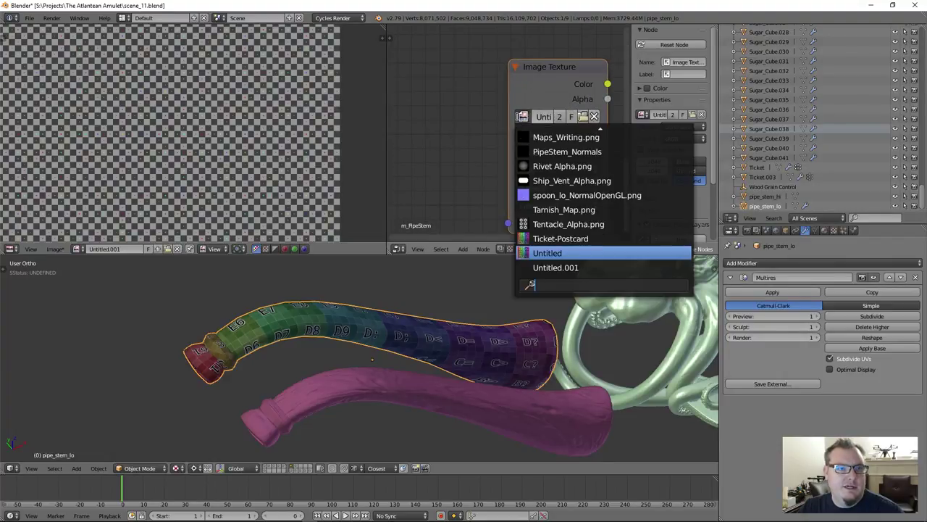
pyautogui.click(576, 267)
# Step: Orbit around both pipe stems to inspect the checker texture, and shift the Image Texture node up-left
pyautogui.scroll(2, 316, 341)
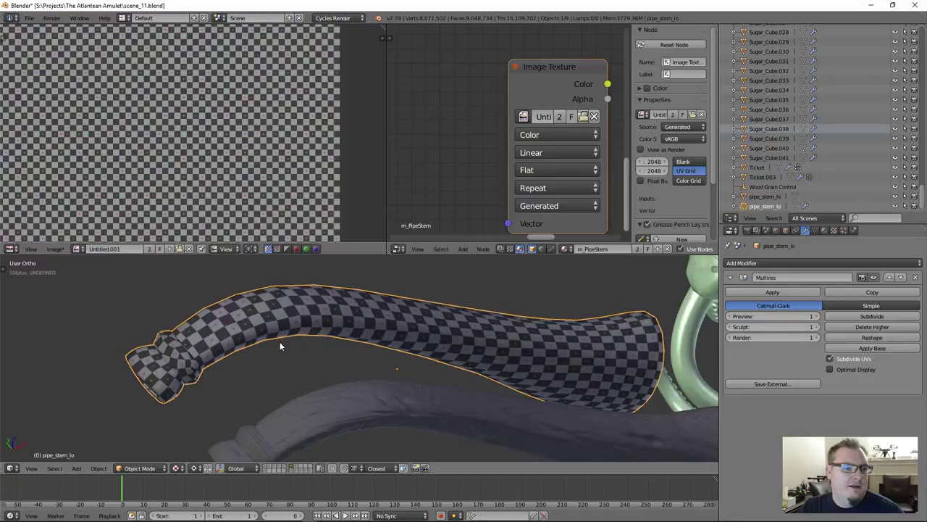
pyautogui.press('KP_8')
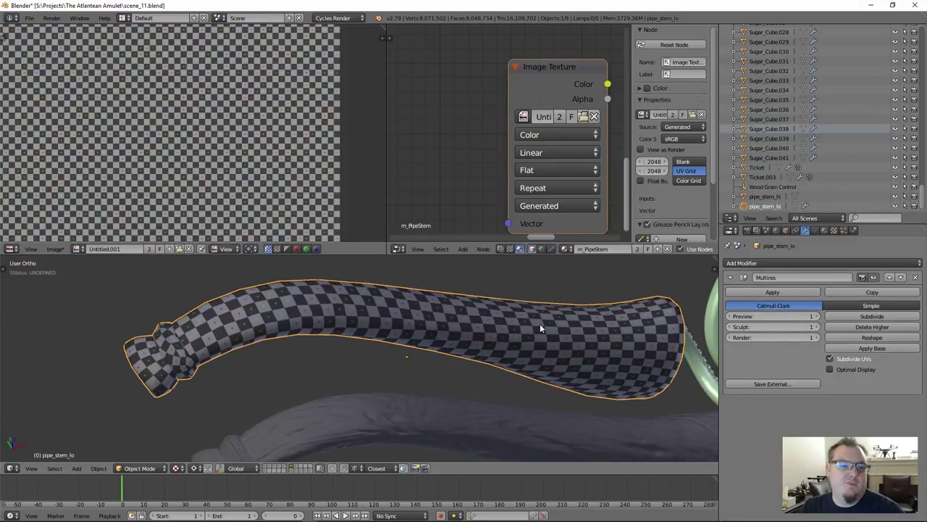
pyautogui.press('KP_8')
pyautogui.press('KP_8')
pyautogui.press('KP_8')
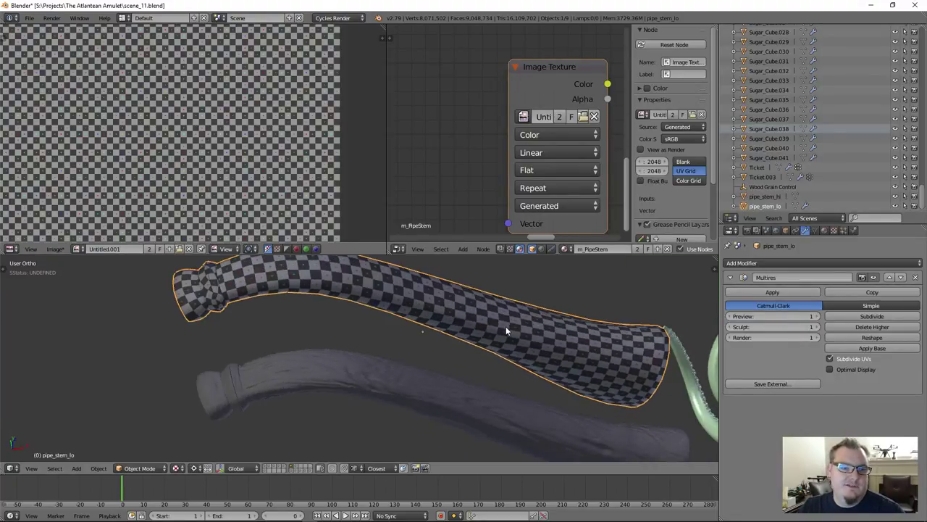
pyautogui.scroll(3, 475, 318)
pyautogui.moveTo(475, 318); pyautogui.dragTo(523, 331, button='middle')
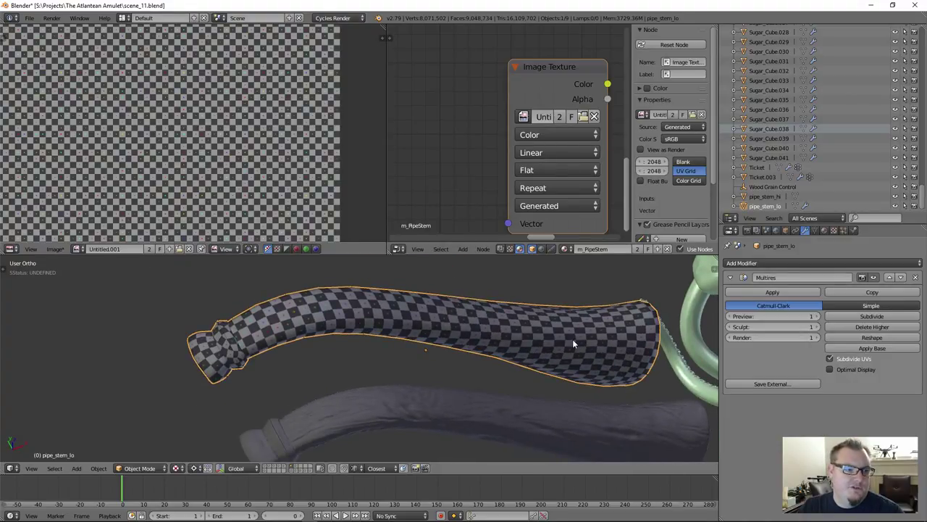
pyautogui.moveTo(284, 300); pyautogui.dragTo(435, 341, button='middle')
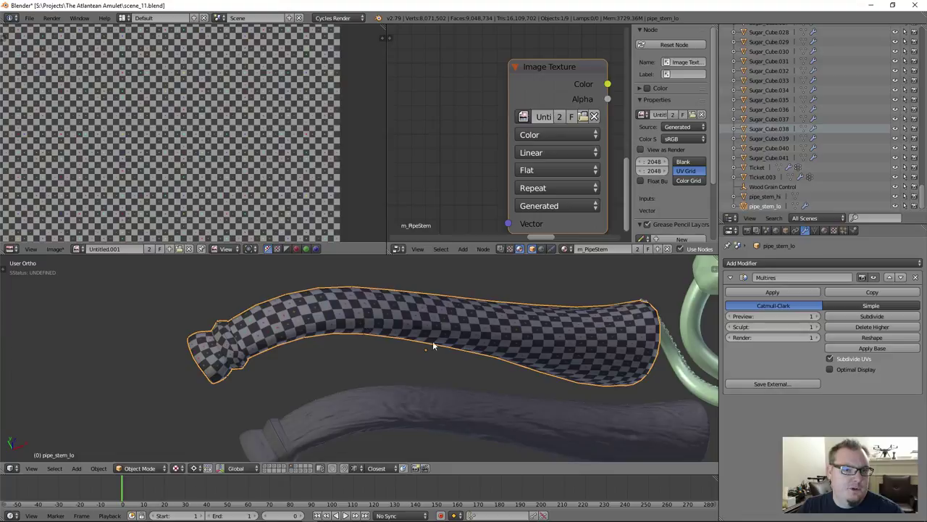
pyautogui.moveTo(509, 345); pyautogui.dragTo(456, 316, button='middle')
pyautogui.moveTo(295, 327); pyautogui.dragTo(374, 342, button='middle')
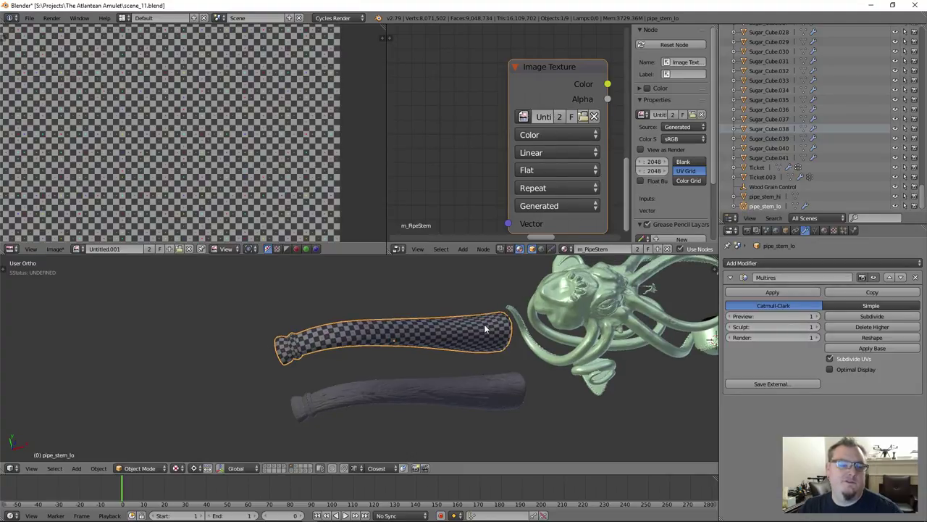
pyautogui.moveTo(483, 324); pyautogui.dragTo(480, 349, button='middle')
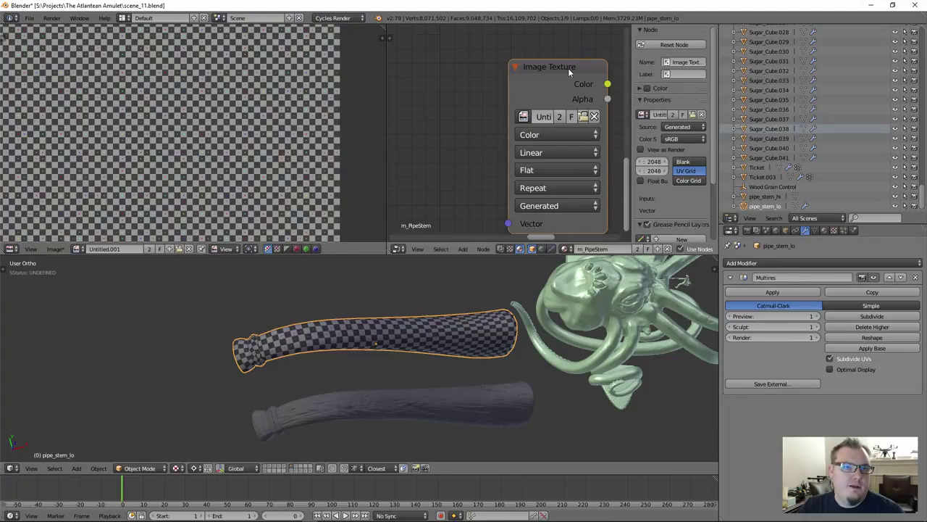
pyautogui.moveTo(567, 68); pyautogui.dragTo(532, 57)
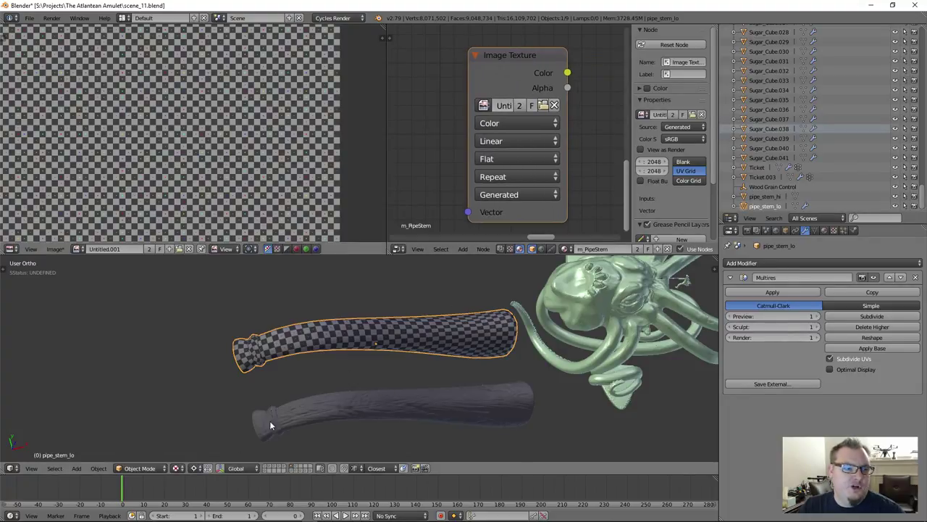
# Step: Set the pivot point to 3D Cursor and show the pipe stem's Material settings
pyautogui.click(194, 469)
pyautogui.click(198, 427)
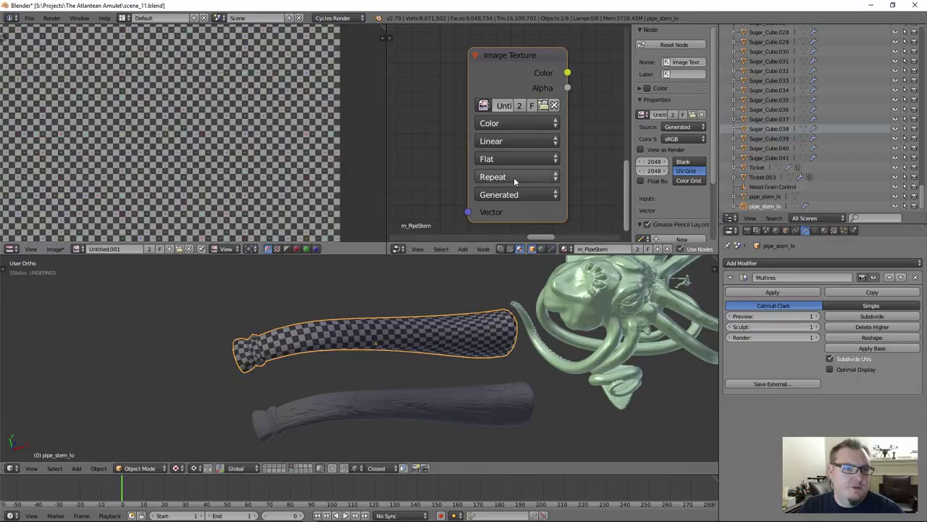
pyautogui.click(824, 231)
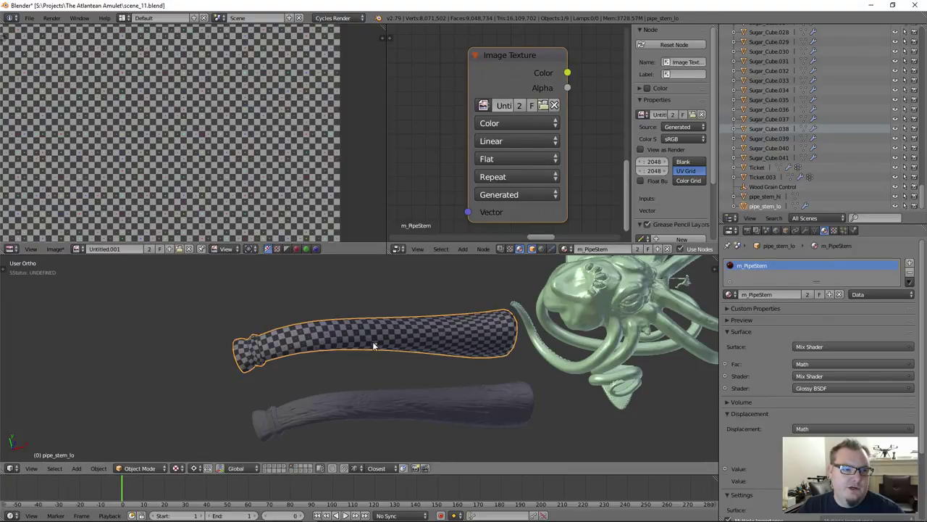
# Step: Pan the node tree, reselect the upper checkered pipe stem, and move the Image Texture node slightly up
pyautogui.scroll(-4, 443, 135)
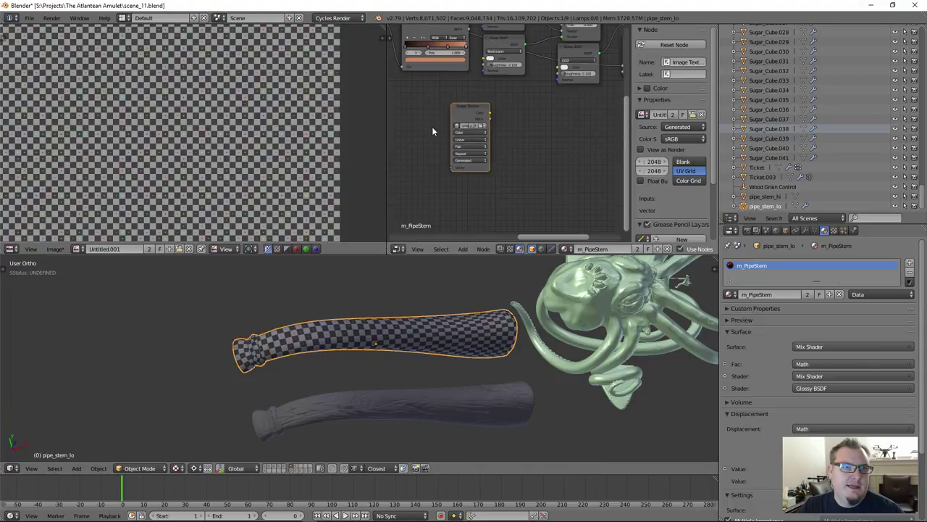
pyautogui.moveTo(432, 131)
pyautogui.mouseDown(button='middle')
pyautogui.moveTo(425, 110)
pyautogui.moveTo(434, 173)
pyautogui.moveTo(457, 145)
pyautogui.moveTo(426, 129)
pyautogui.mouseUp(button='middle')
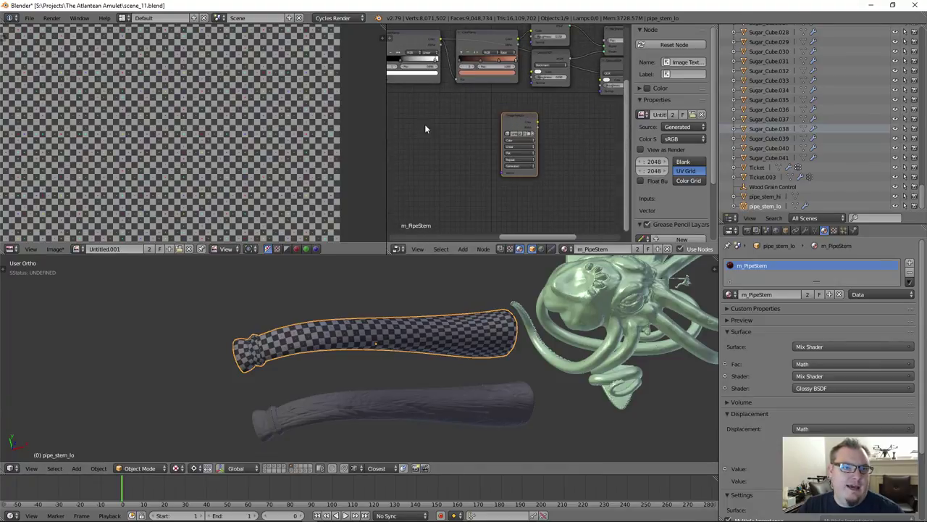
pyautogui.hotkey('shift', 'a')
pyautogui.moveTo(425, 126)
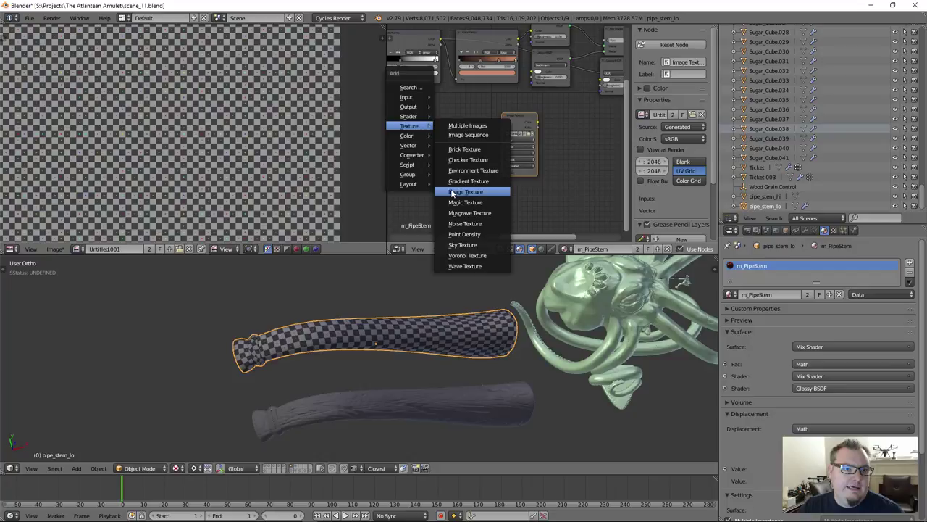
pyautogui.scroll(-5, 528, 123)
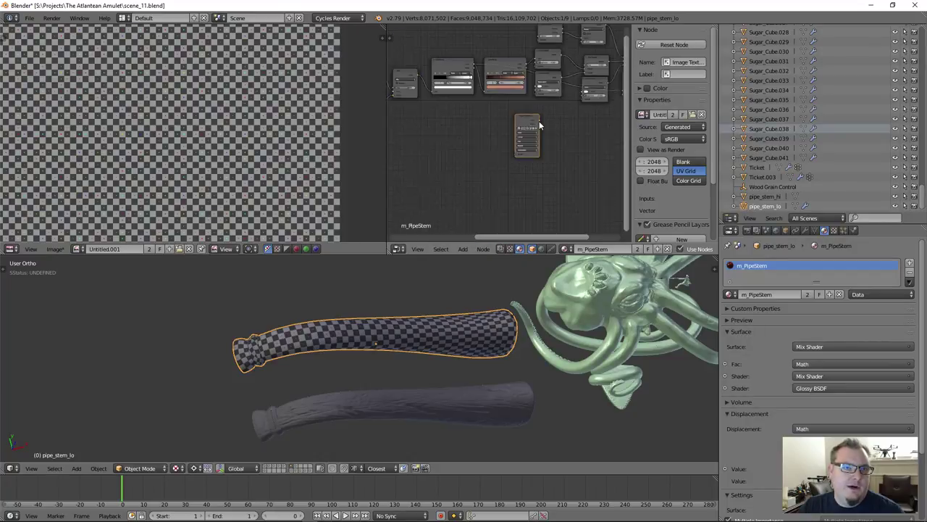
pyautogui.moveTo(542, 161); pyautogui.dragTo(590, 174, button='middle')
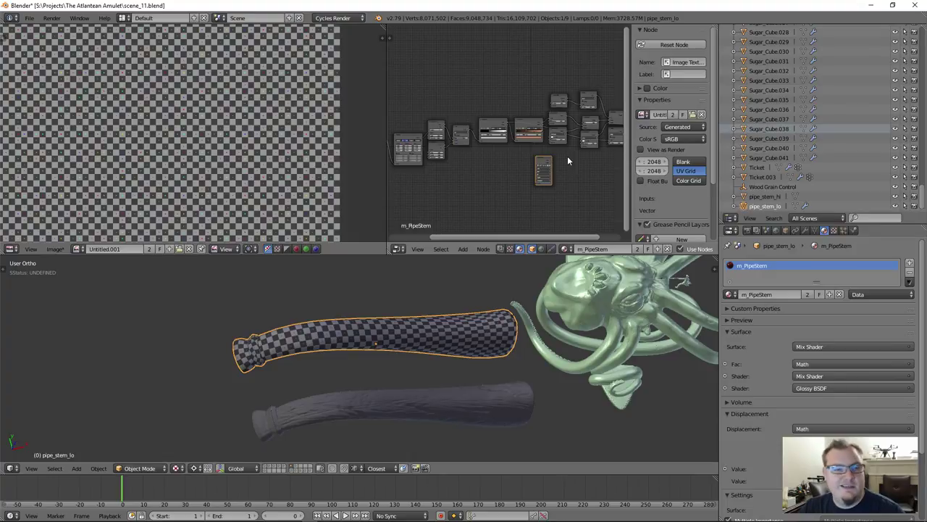
pyautogui.scroll(5, 568, 156)
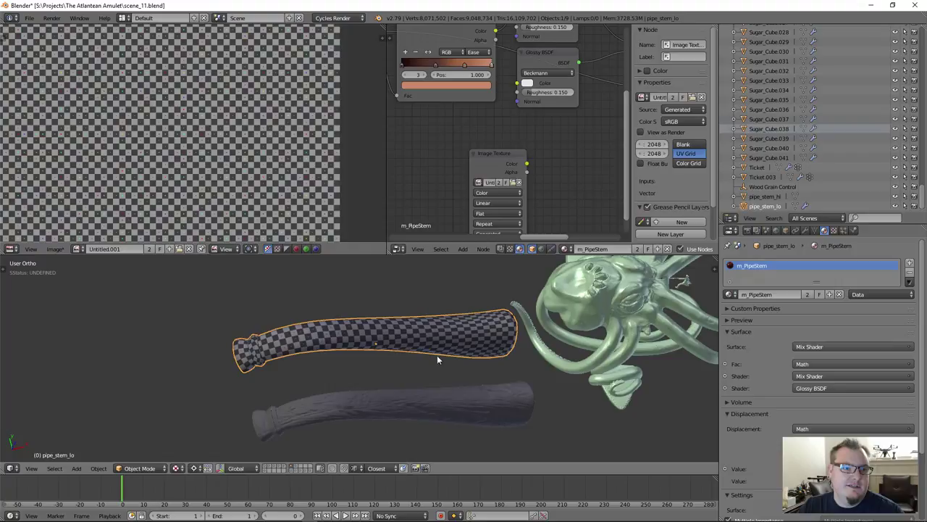
pyautogui.rightClick(457, 353)
pyautogui.rightClick(452, 315)
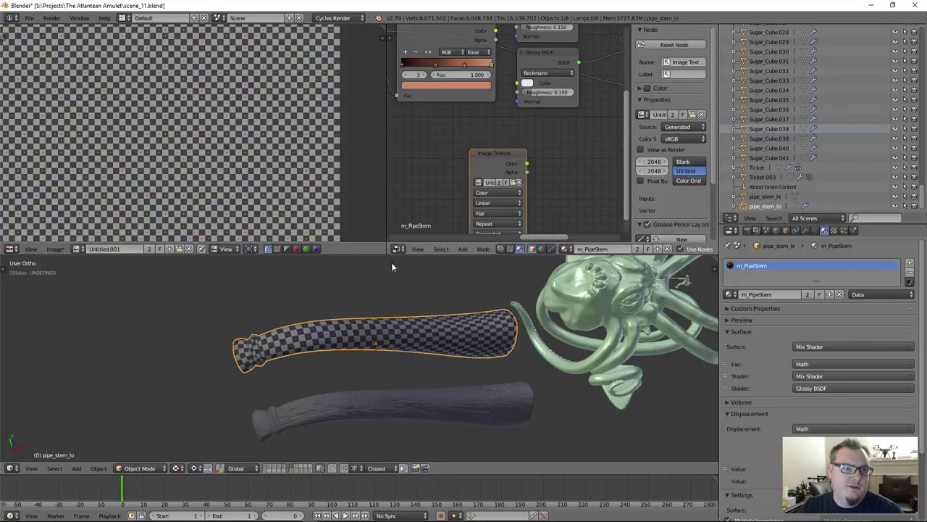
pyautogui.moveTo(509, 158); pyautogui.dragTo(506, 132)
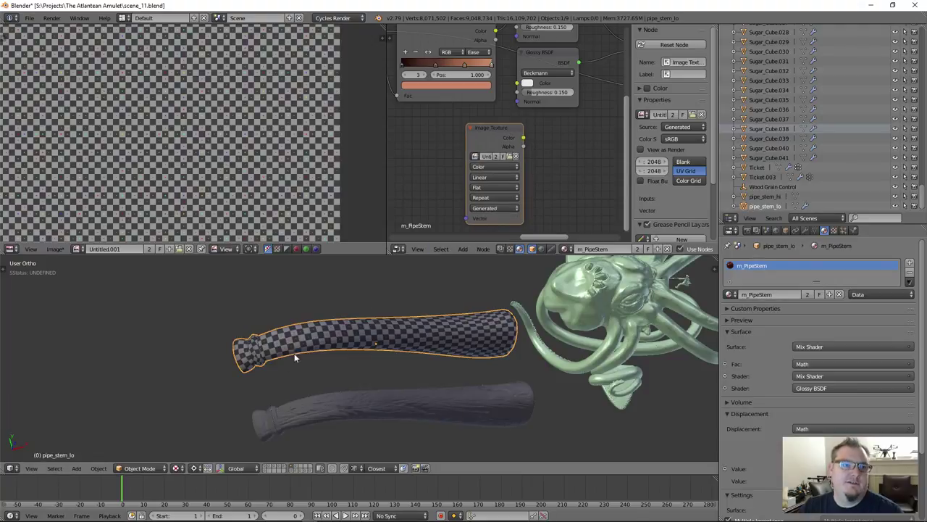
# Step: Unlink the UV grid image from the image editor, leaving the node's texture intact
pyautogui.click(475, 156)
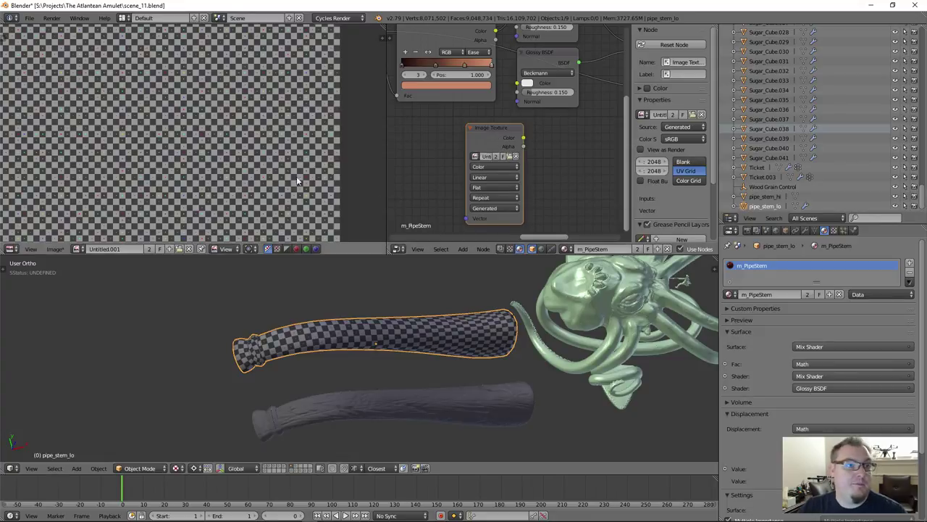
pyautogui.scroll(-3, 310, 155)
pyautogui.click(189, 248)
pyautogui.scroll(8, 239, 114)
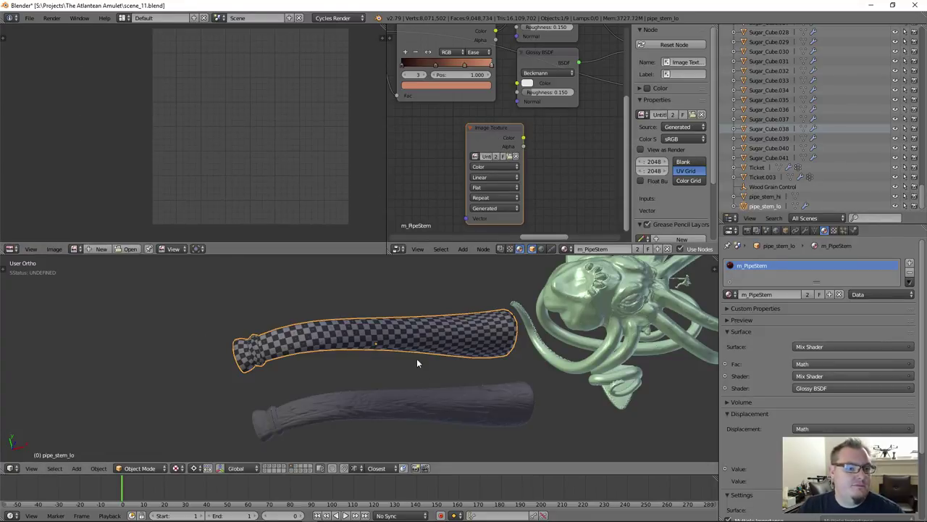
# Step: Enter Edit Mode and display PipeStem_Normals in the UV/Image Editor over the stem's UVs
pyautogui.press('Tab')
pyautogui.scroll(2, 274, 174)
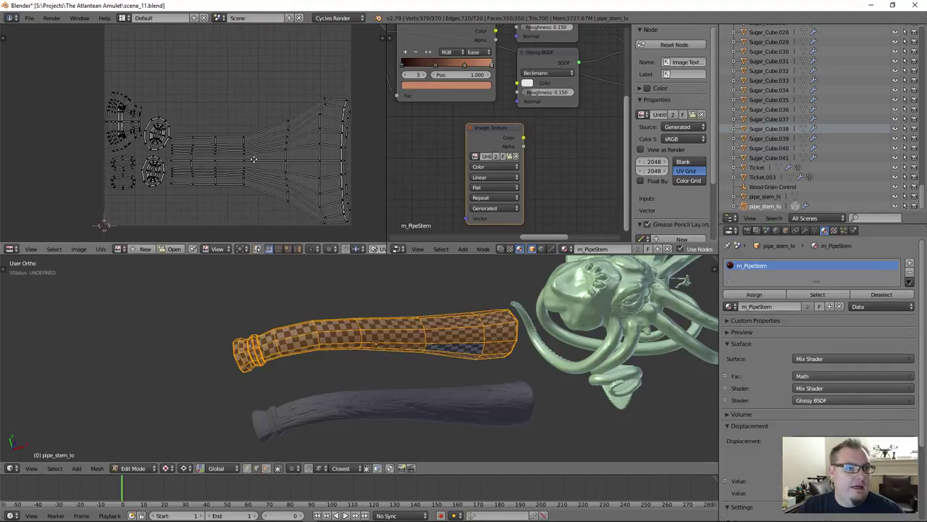
pyautogui.click(119, 249)
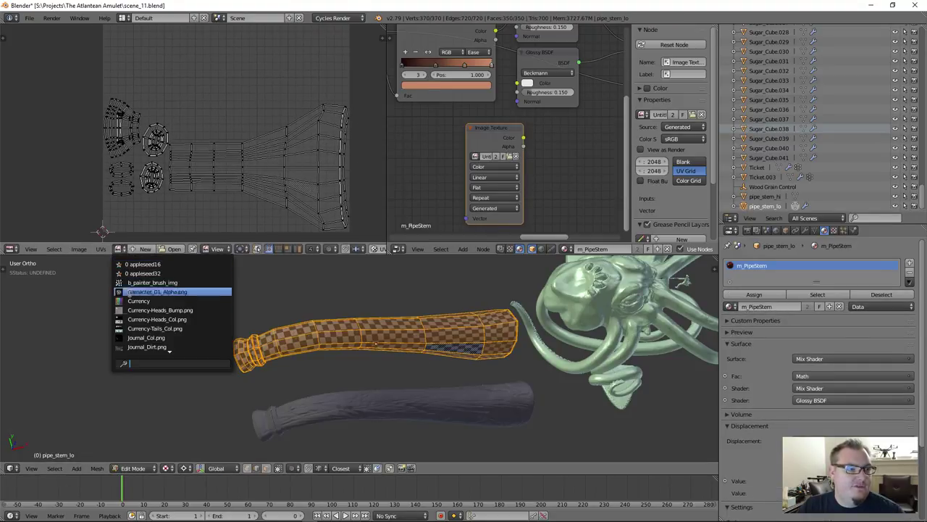
pyautogui.scroll(-6, 157, 352)
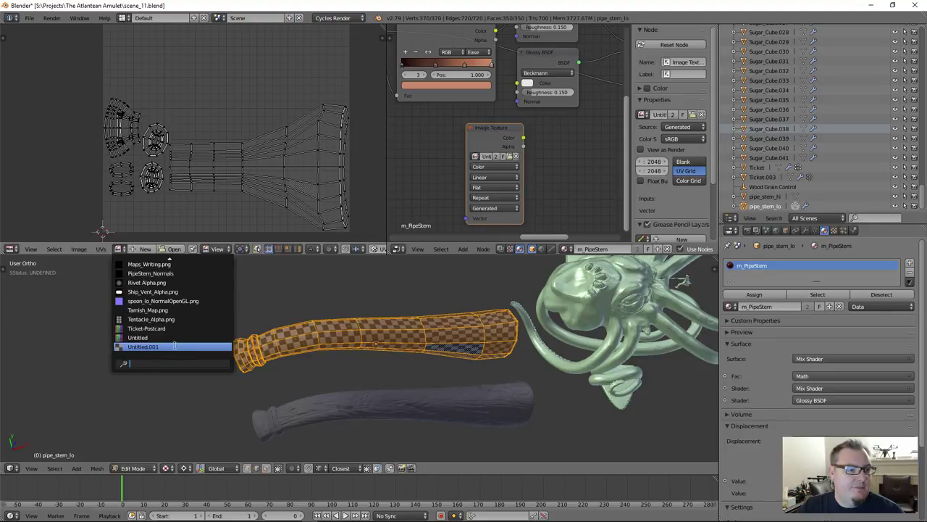
pyautogui.click(174, 274)
pyautogui.moveTo(225, 144); pyautogui.dragTo(215, 136, button='middle')
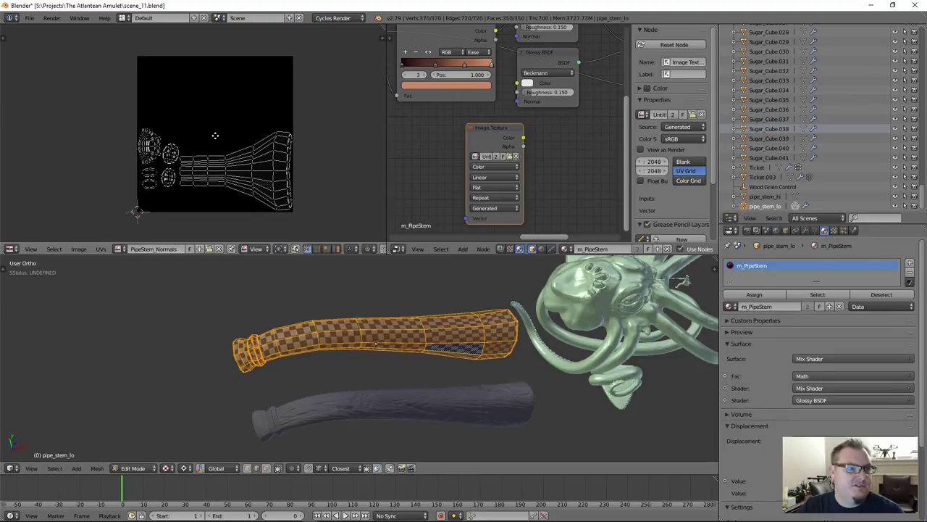
pyautogui.scroll(2, 215, 137)
pyautogui.scroll(-1, 210, 134)
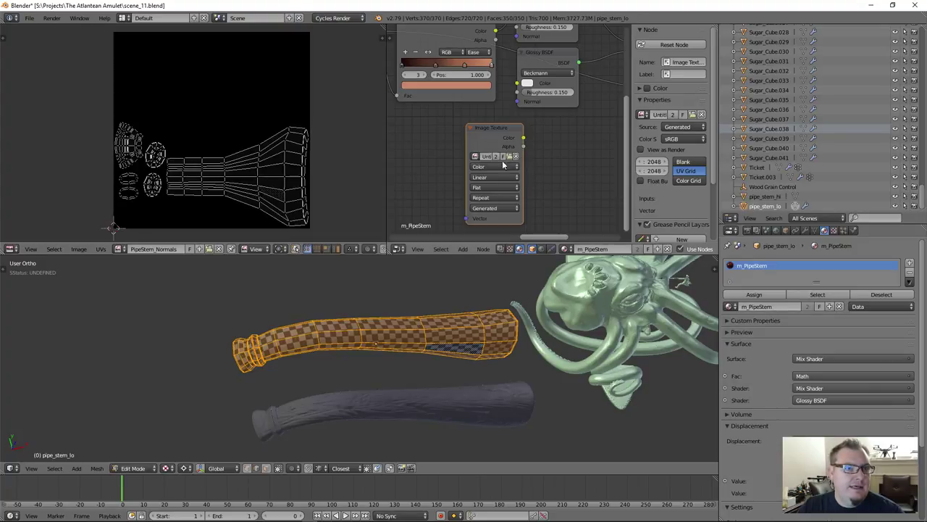
# Step: Assign PipeStem_Normals to the Image Texture node and return to Object Mode
pyautogui.click(476, 155)
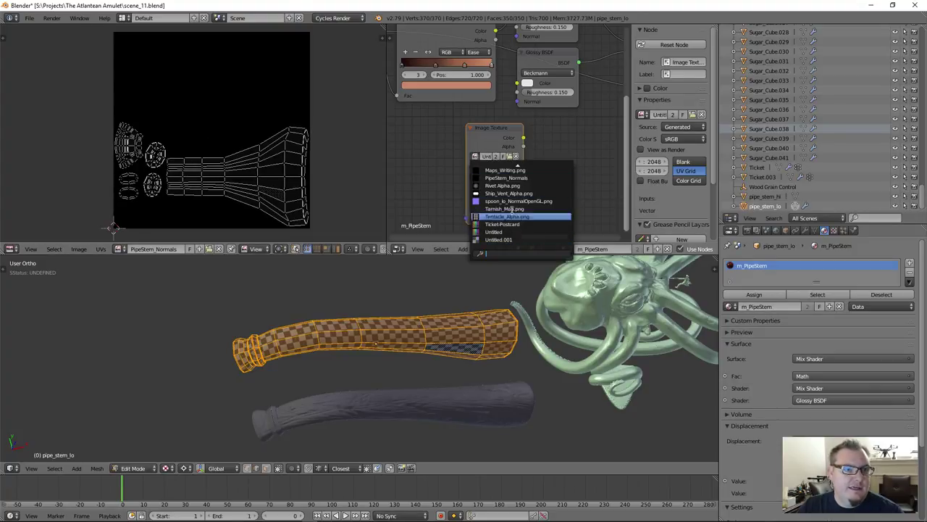
pyautogui.click(521, 179)
pyautogui.moveTo(499, 131); pyautogui.dragTo(495, 126)
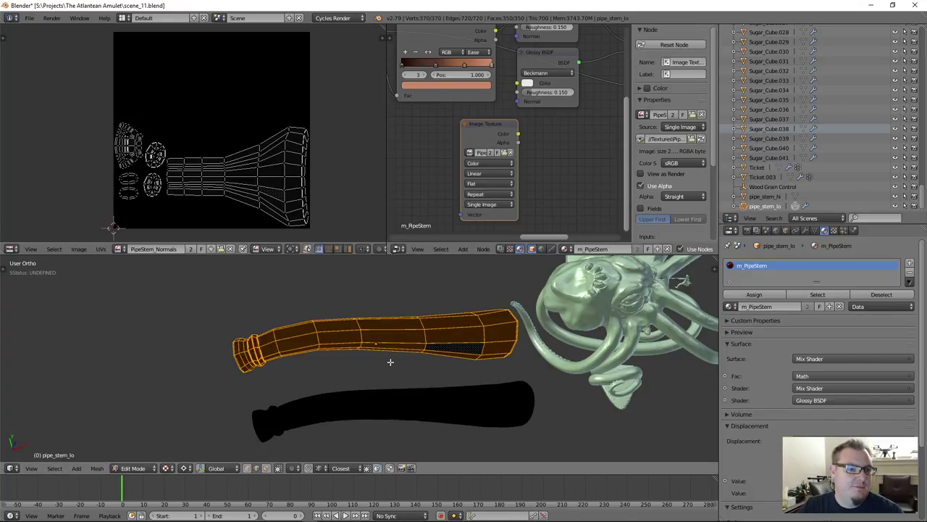
pyautogui.press('Tab')
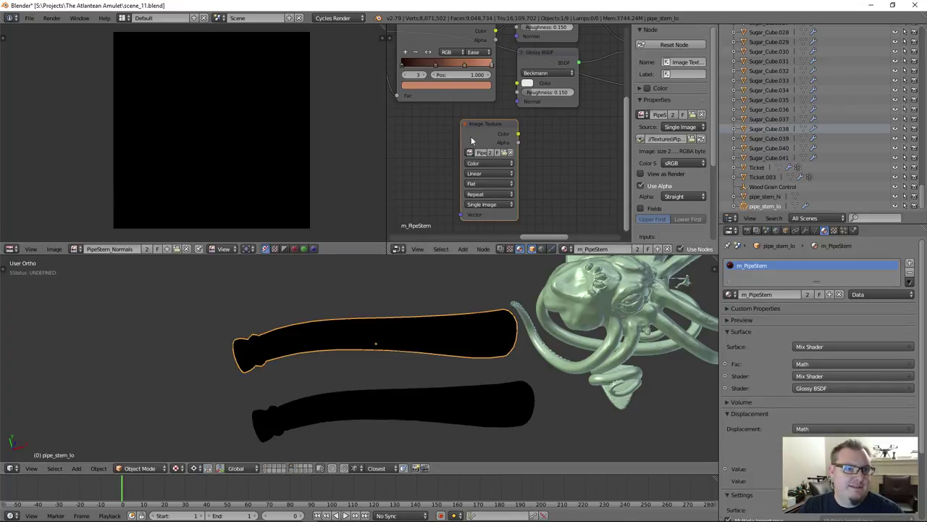
# Step: Compare the high- and low-poly pipe stems' locations in the N panel, ending with pipe_stem_hi selected
pyautogui.moveTo(486, 127); pyautogui.dragTo(454, 121)
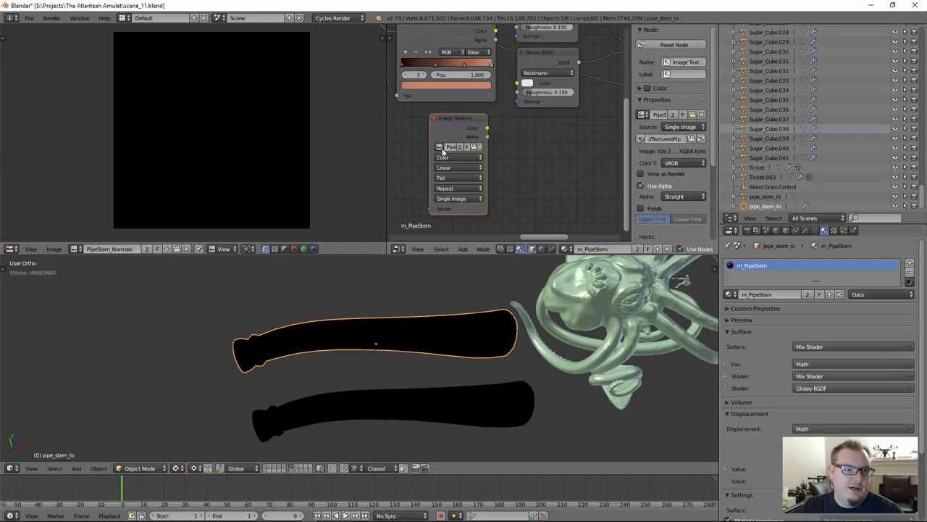
pyautogui.rightClick(443, 407)
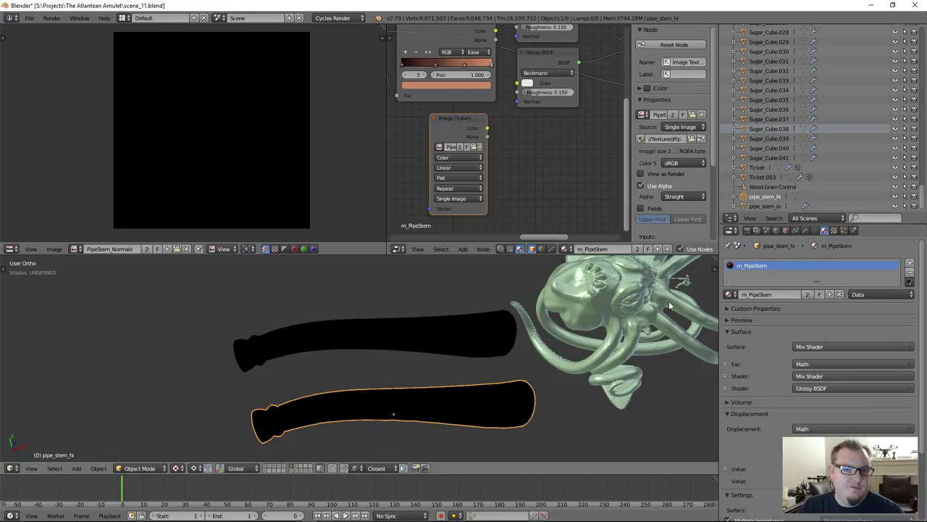
pyautogui.rightClick(393, 338)
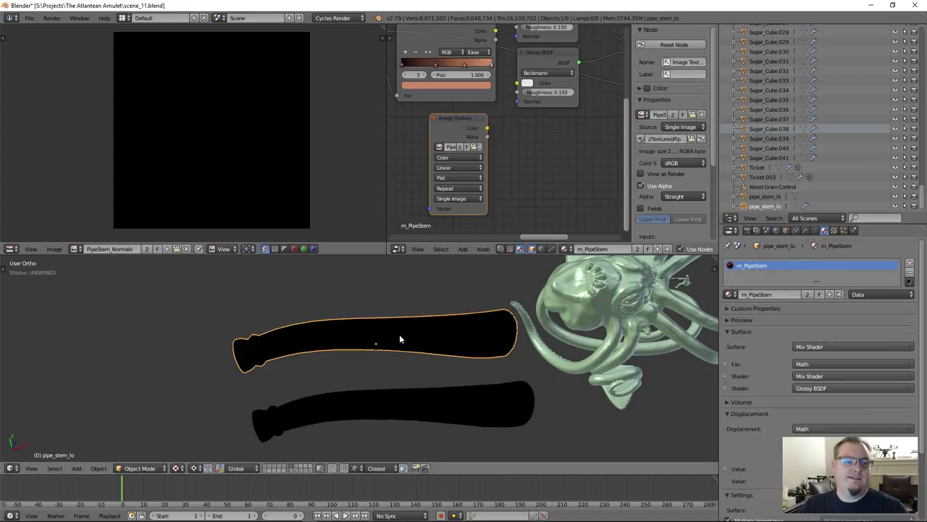
pyautogui.press('n')
pyautogui.scroll(10, 627, 340)
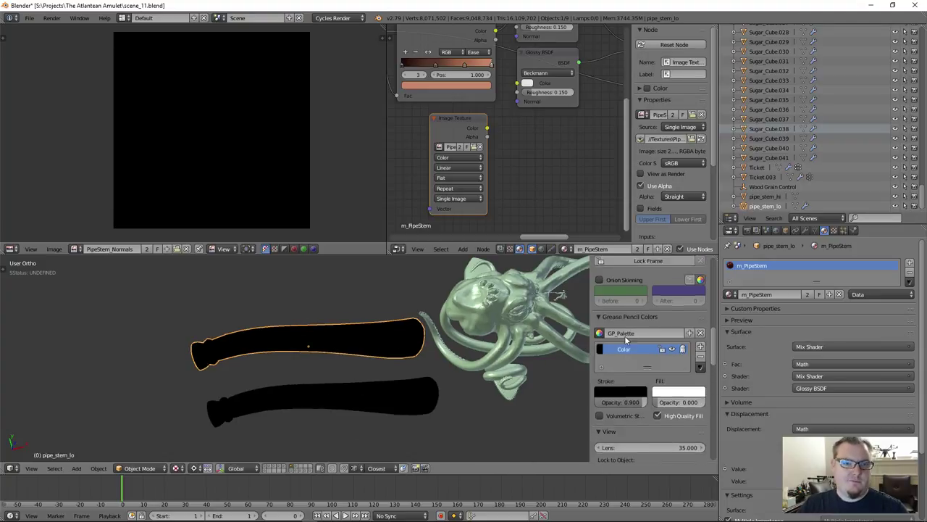
pyautogui.rightClick(338, 389)
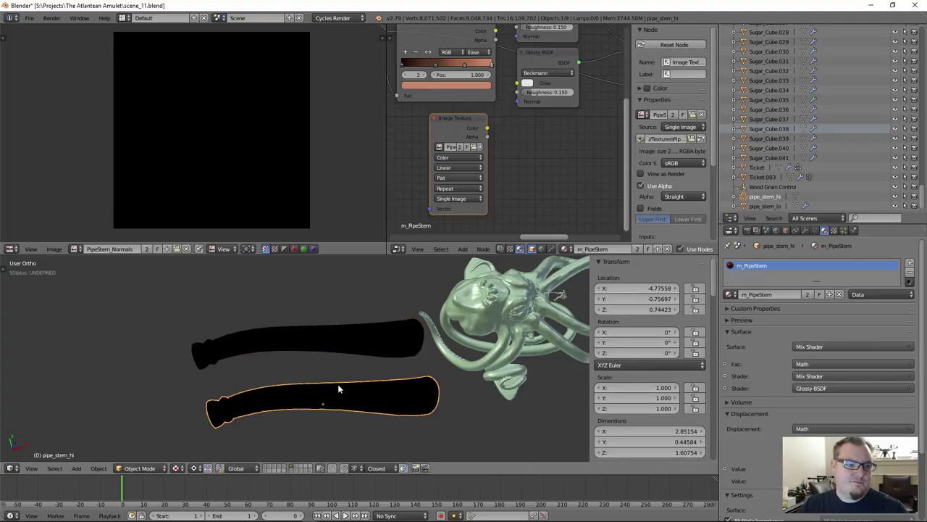
pyautogui.rightClick(342, 334)
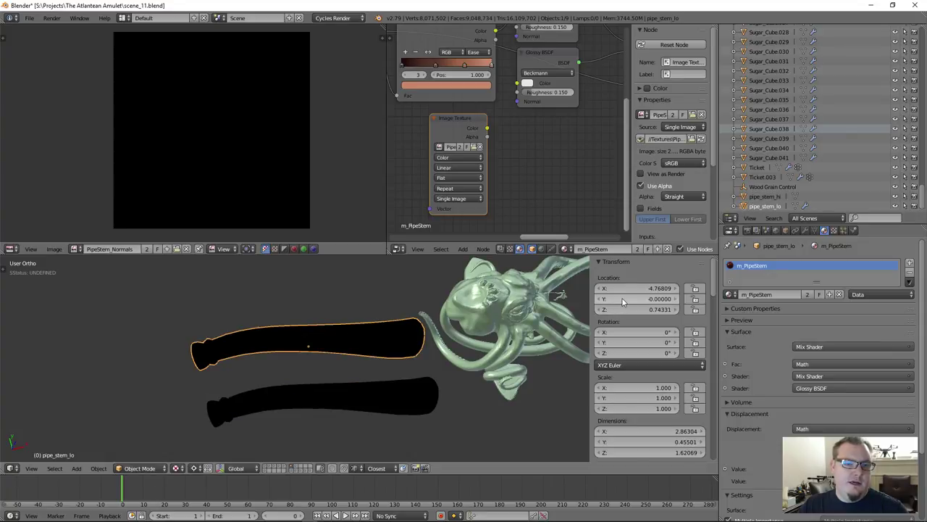
pyautogui.rightClick(260, 394)
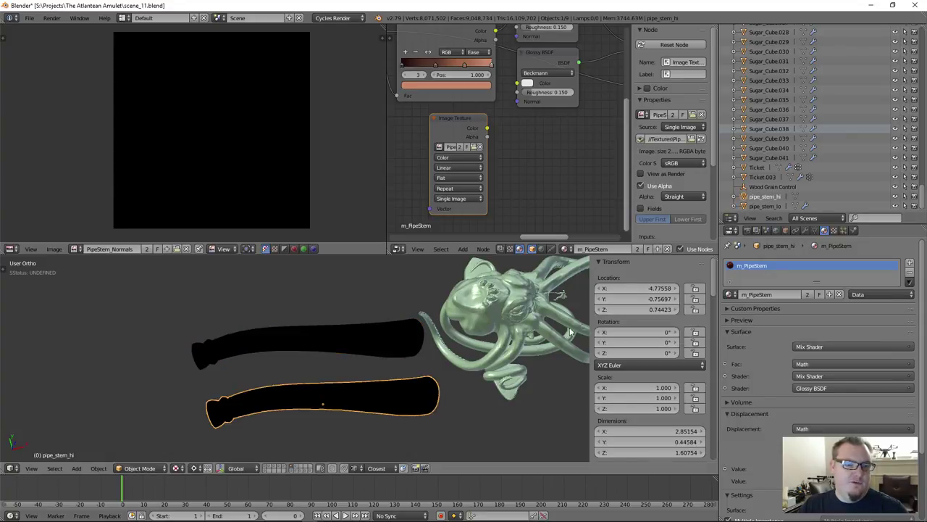
# Step: Set pipe_stem_hi's Location Y to 0 so it overlaps the low-poly stem
pyautogui.click(638, 299)
pyautogui.write('0')
pyautogui.press('Return')
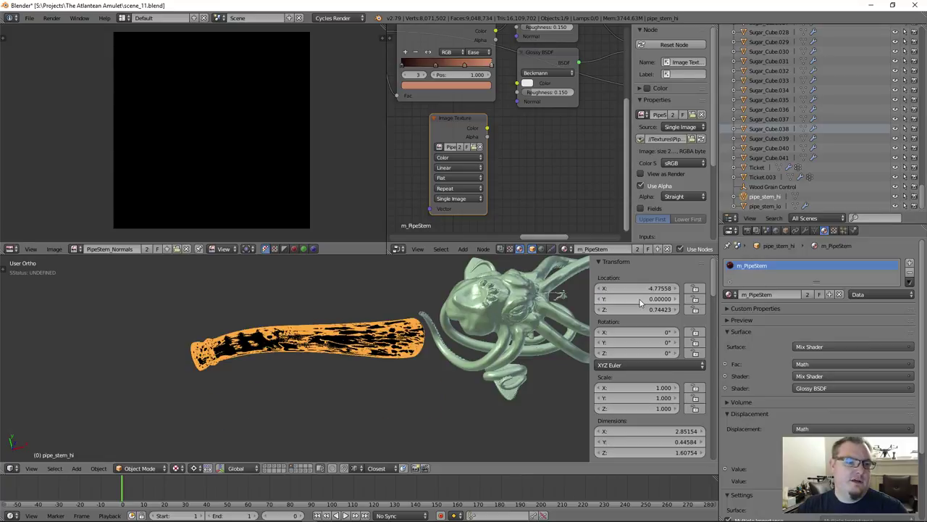
pyautogui.scroll(1, 265, 356)
pyautogui.scroll(5, 354, 347)
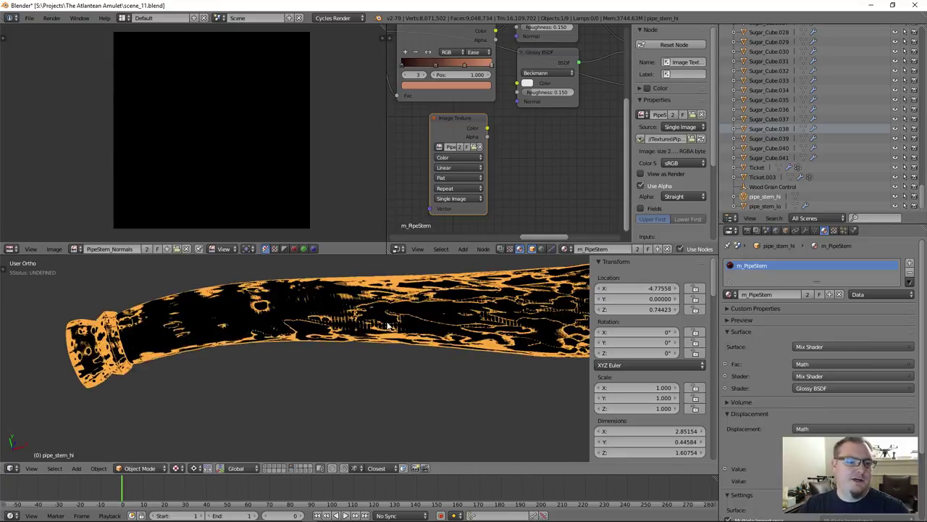
pyautogui.scroll(-2, 341, 353)
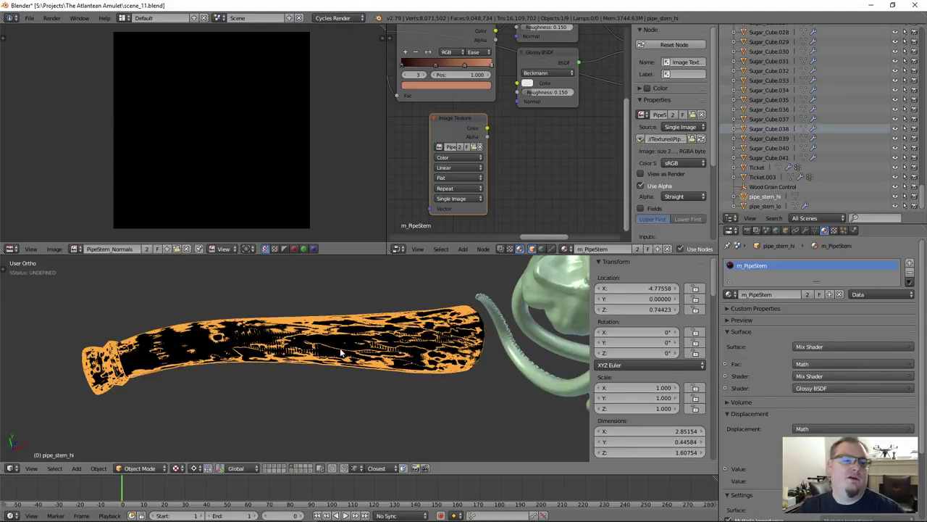
pyautogui.scroll(3, 252, 360)
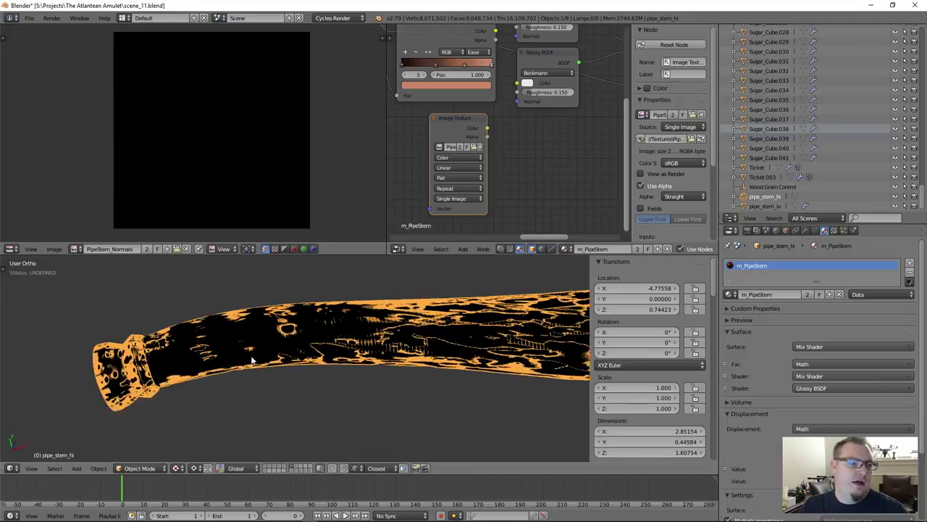
pyautogui.moveTo(252, 359); pyautogui.dragTo(285, 353, button='middle')
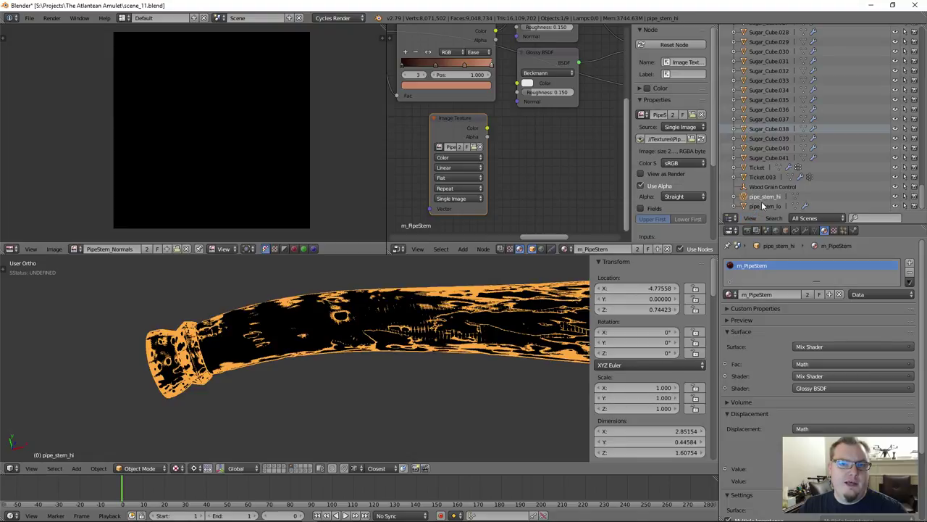
# Step: Select pipe_stem_hi, then pipe_stem_lo as active, in the Outliner and show Render settings
pyautogui.keyDown('ctrl'); pyautogui.click(762, 206); pyautogui.keyUp('ctrl')
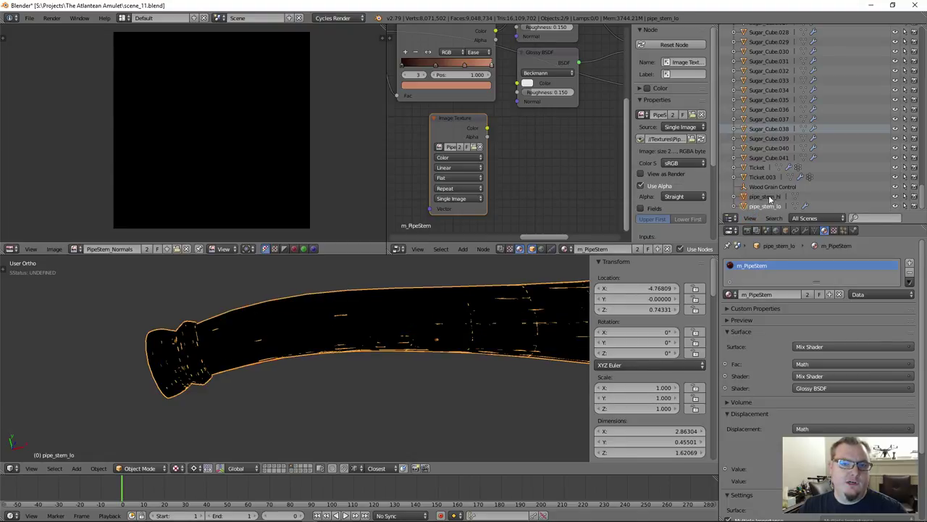
pyautogui.click(766, 197)
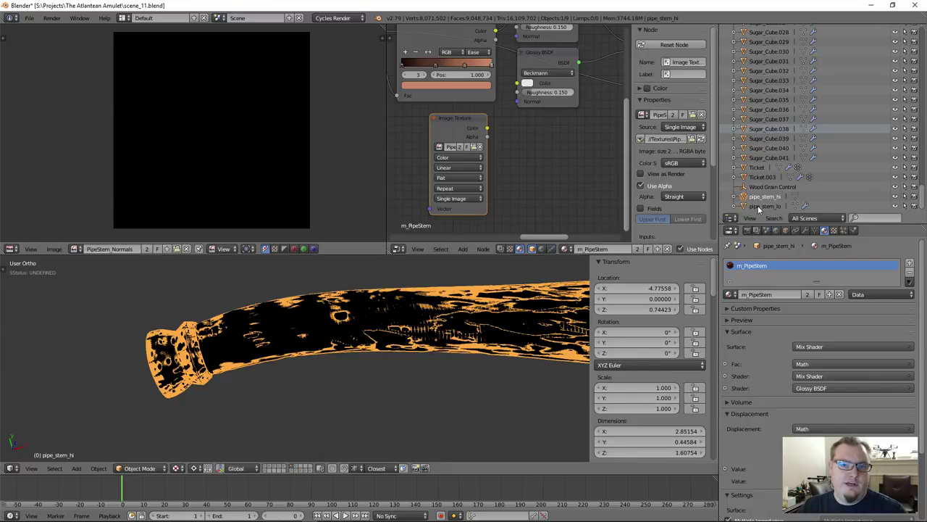
pyautogui.keyDown('ctrl'); pyautogui.click(767, 206); pyautogui.keyUp('ctrl')
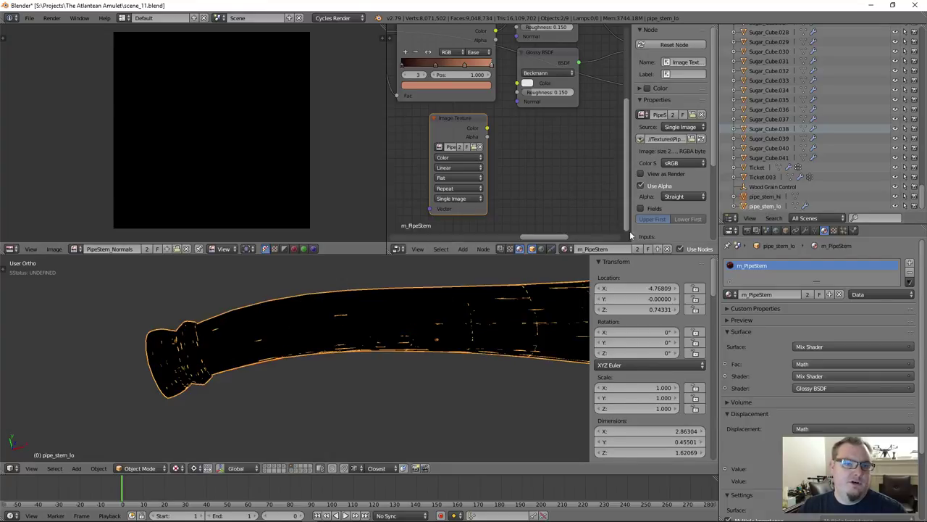
pyautogui.click(748, 230)
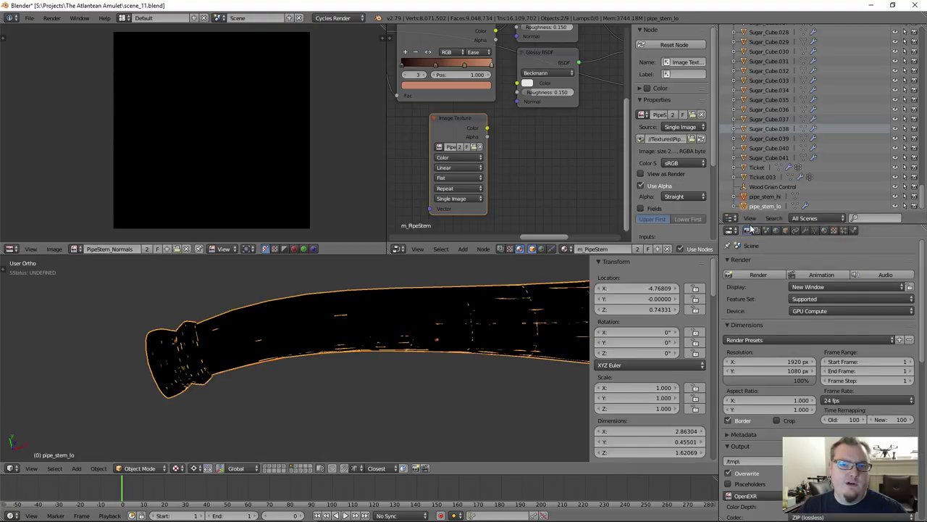
# Step: Scroll down to the Bake panel and set Bake Type to Normal
pyautogui.moveTo(752, 225); pyautogui.dragTo(754, 105)
pyautogui.scroll(-8, 782, 391)
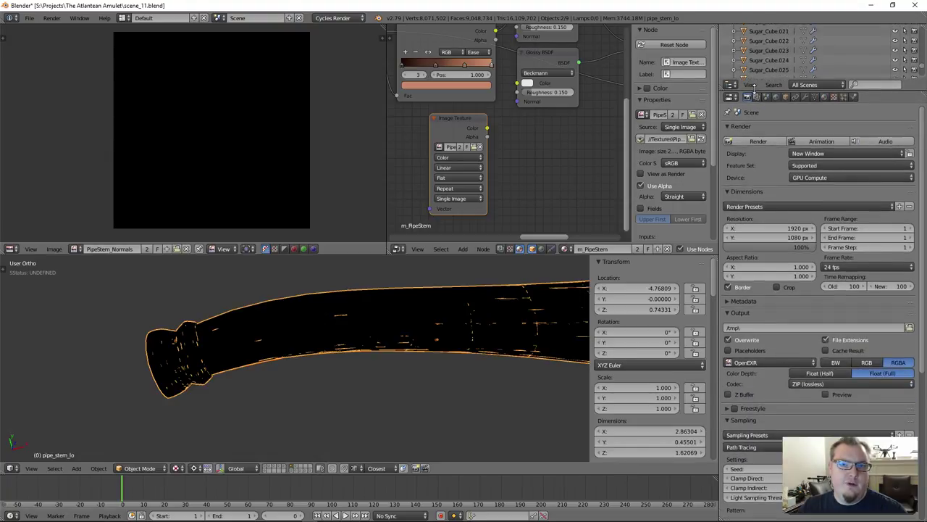
pyautogui.scroll(-1, 781, 385)
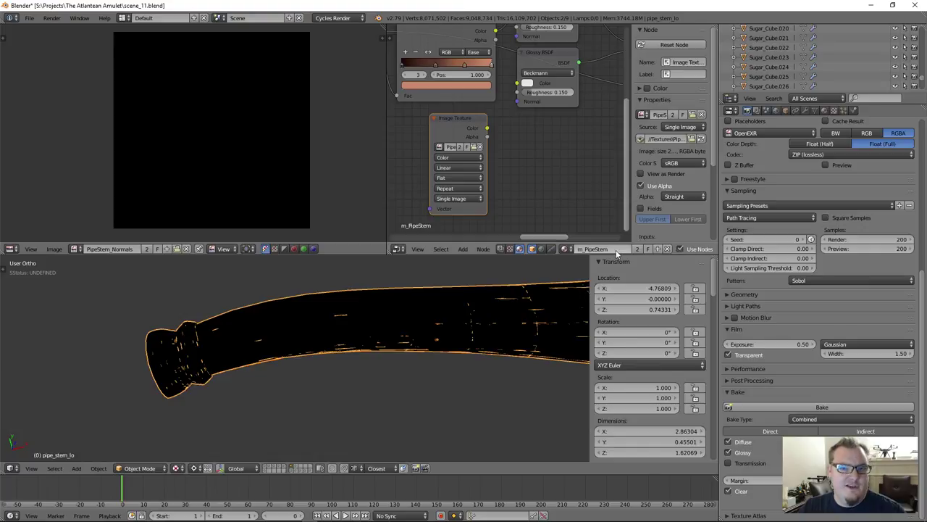
pyautogui.click(796, 420)
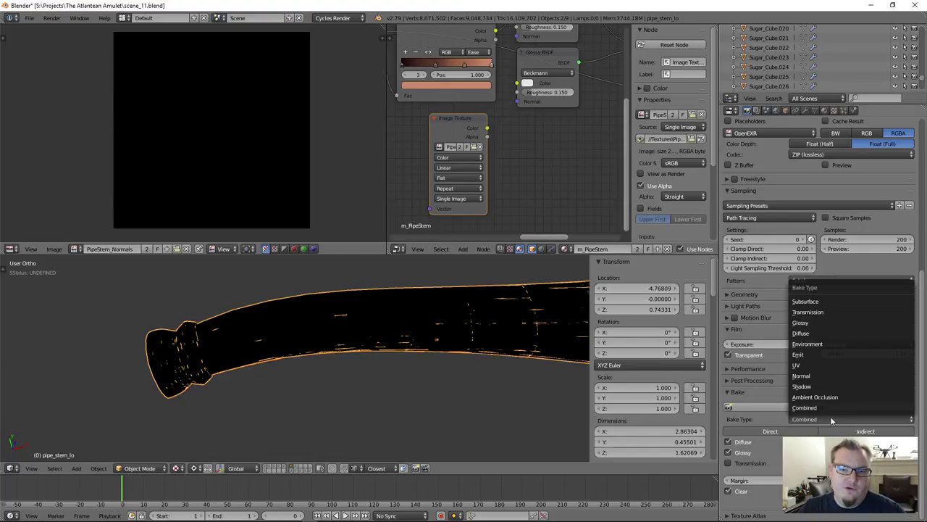
pyautogui.click(833, 375)
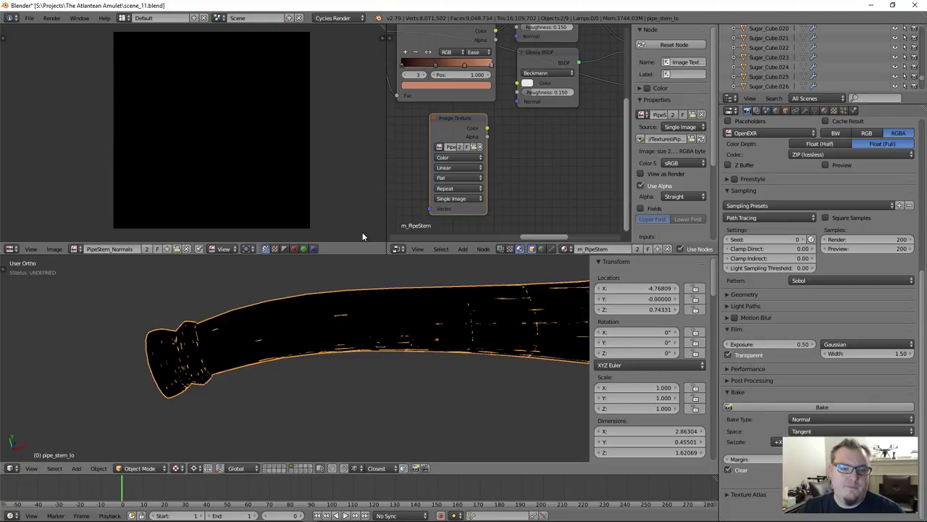
# Step: Save the blend file, then bake the normal map from the high-poly stem into PipeStem_Normals
pyautogui.hotkey('ctrl', 's')
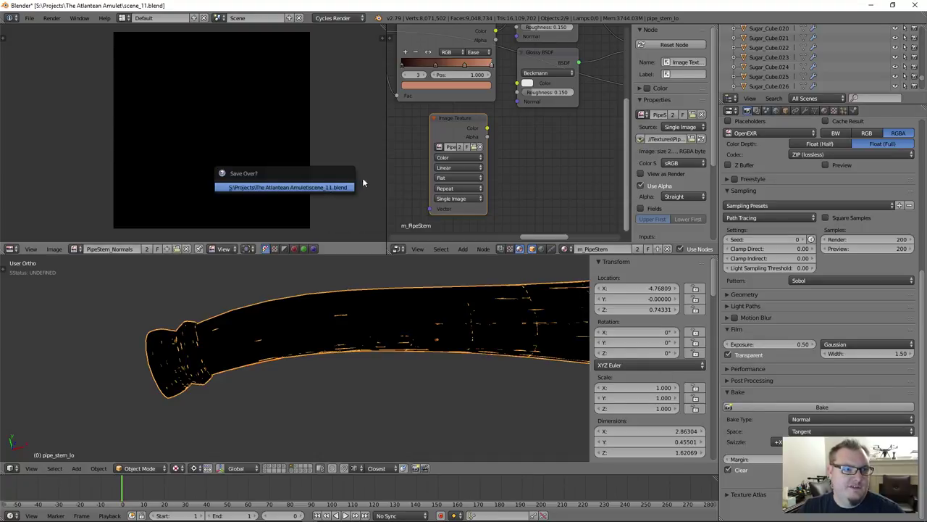
pyautogui.press('Return')
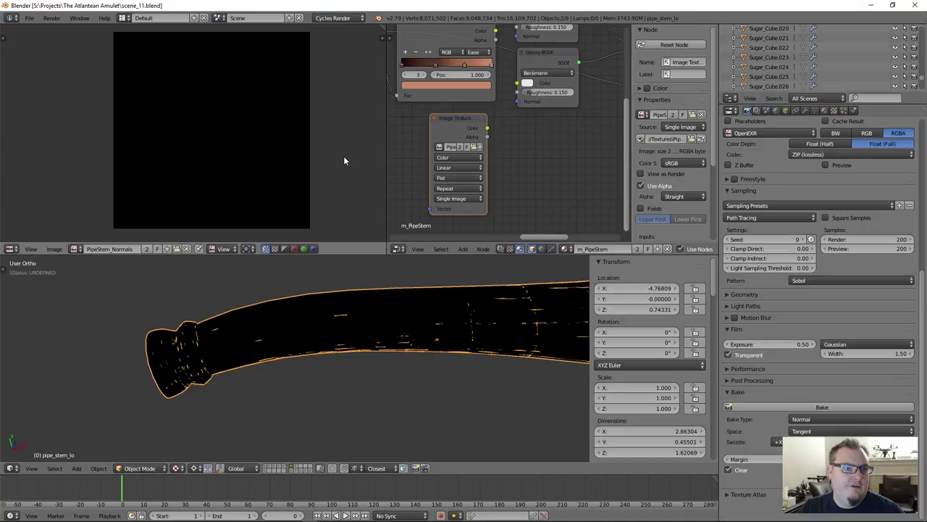
pyautogui.click(811, 408)
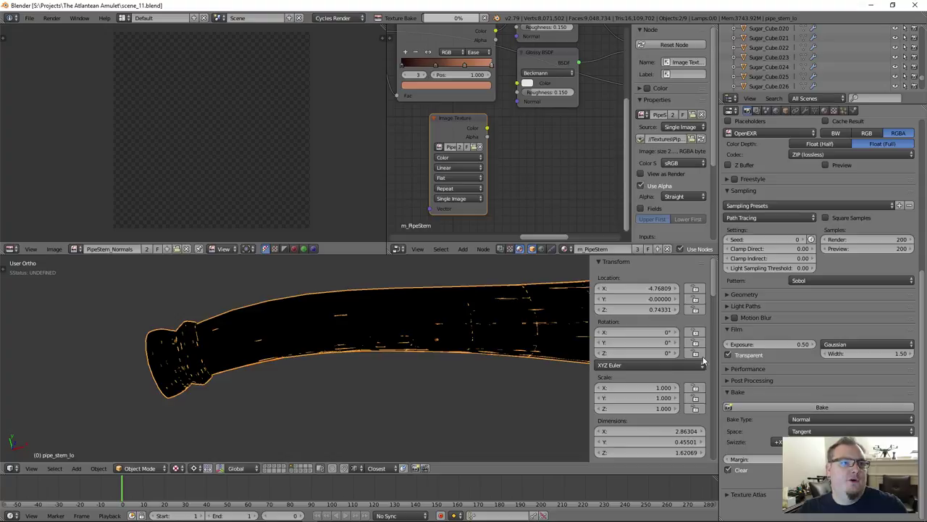
pyautogui.moveTo(451, 22)
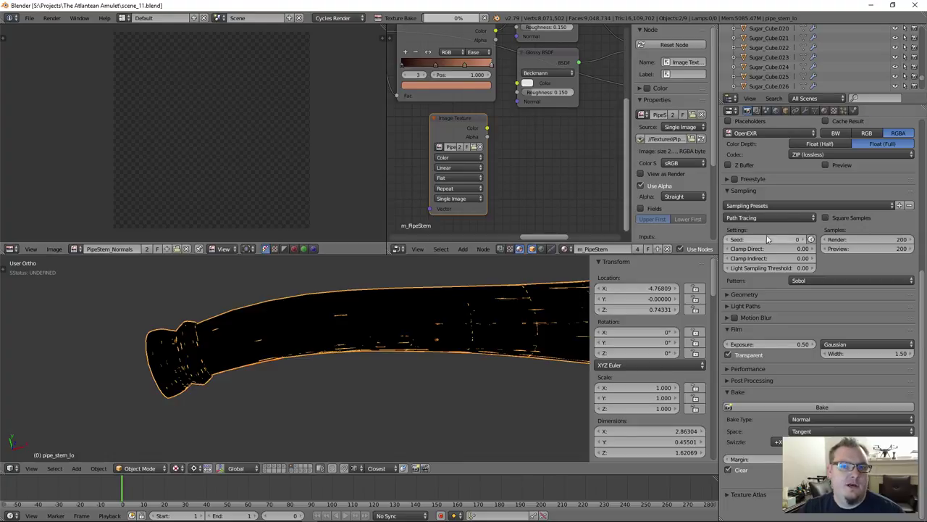
pyautogui.scroll(8, 776, 268)
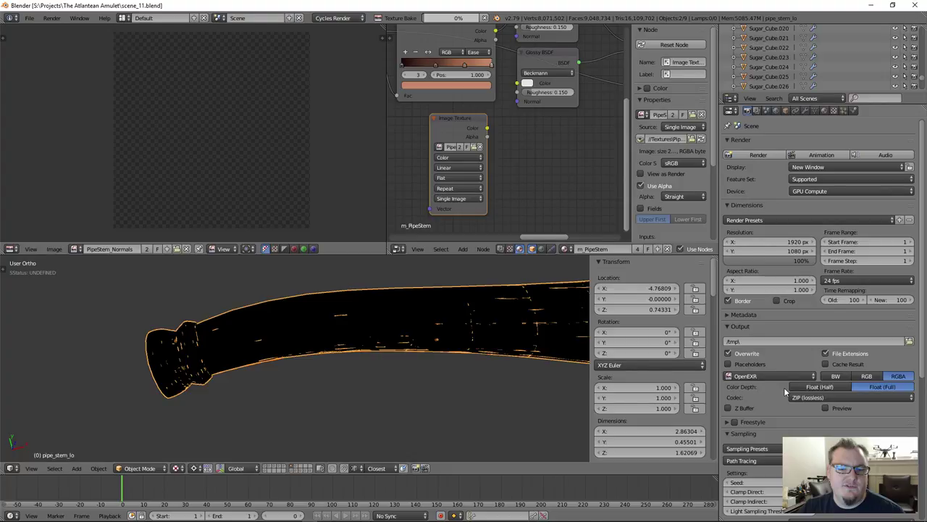
pyautogui.scroll(-5, 786, 392)
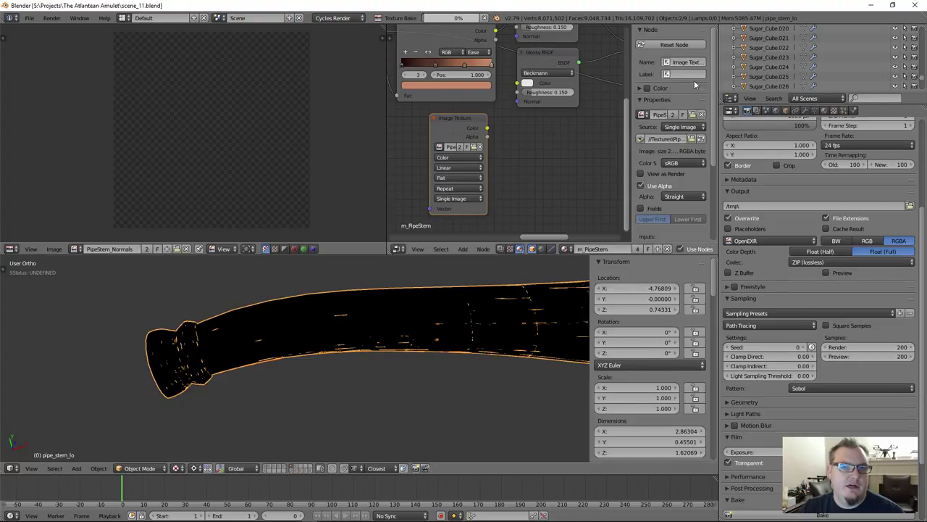
pyautogui.click(755, 110)
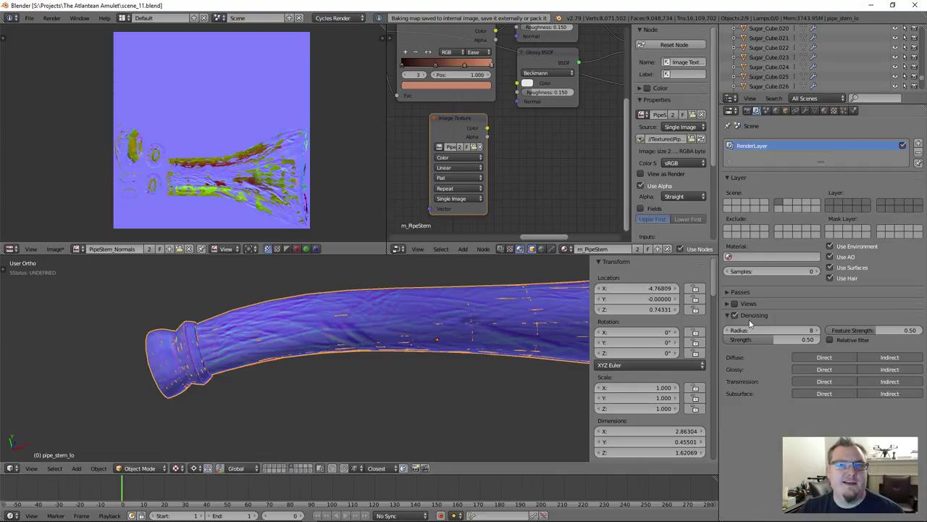
# Step: Maximize the image editor to zoom and pan across the baked normal map, then restore the layout
pyautogui.click(748, 111)
pyautogui.scroll(-5, 782, 386)
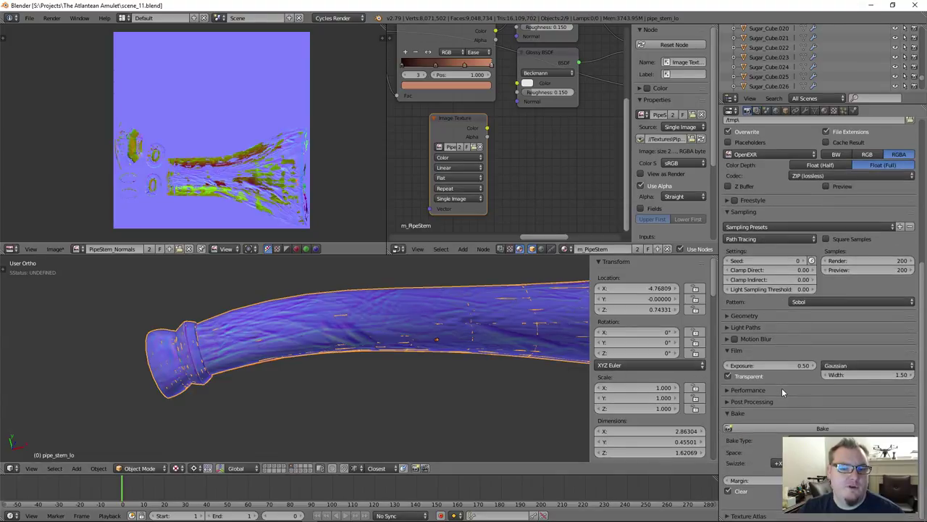
pyautogui.scroll(4, 150, 167)
pyautogui.hotkey('ctrl', 'space')
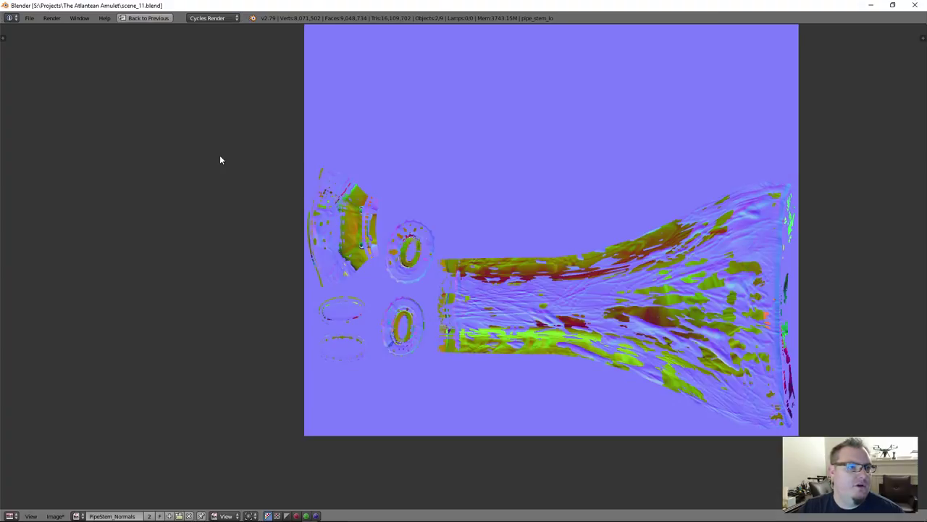
pyautogui.scroll(2, 533, 327)
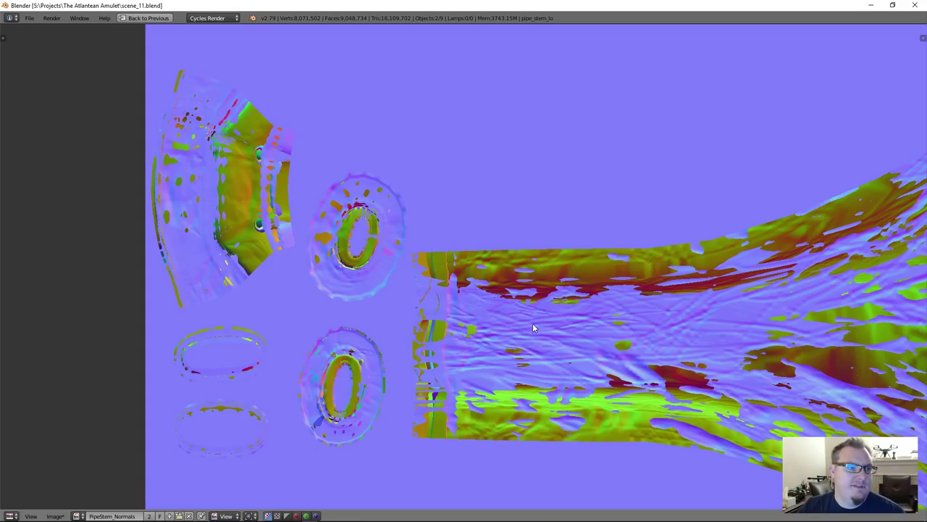
pyautogui.moveTo(559, 345); pyautogui.dragTo(487, 310, button='middle')
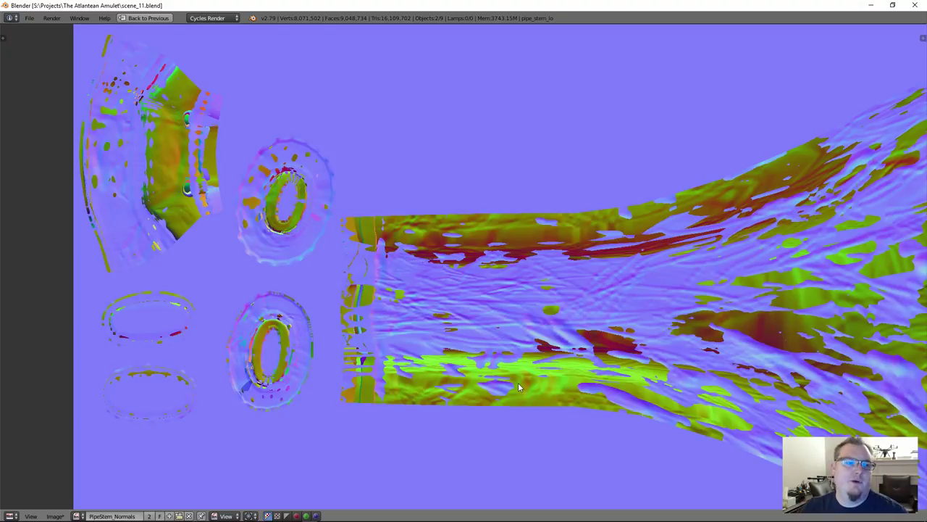
pyautogui.scroll(-3, 519, 388)
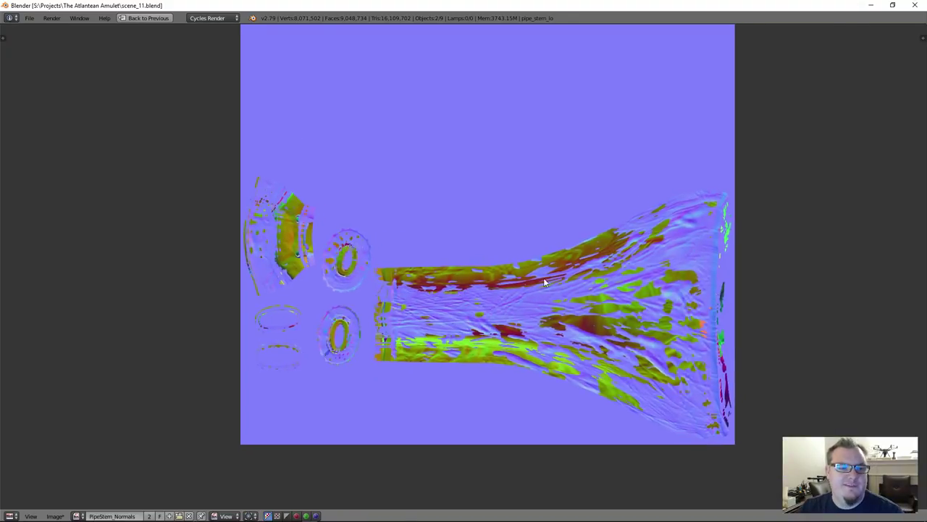
pyautogui.scroll(-2, 506, 181)
pyautogui.moveTo(471, 156); pyautogui.dragTo(457, 260, button='middle')
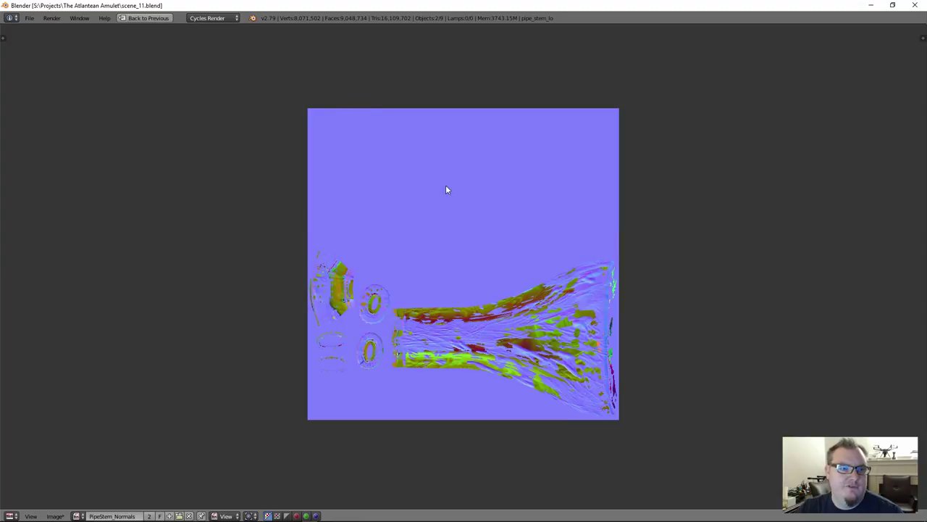
pyautogui.scroll(4, 476, 331)
pyautogui.hotkey('ctrl', 'Up')
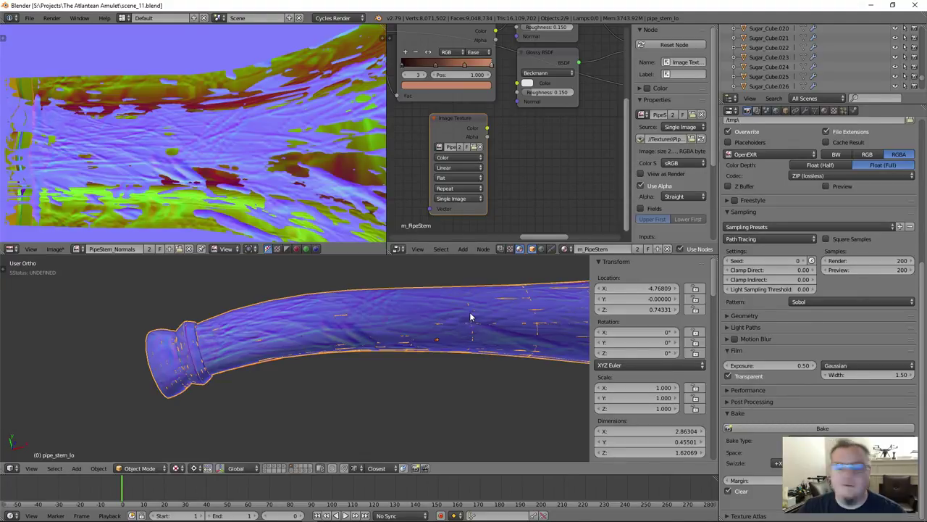
# Step: Orbit the pipe stem horizontal, put pipe_stem_lo in Edit Mode, and maximize the 3D view
pyautogui.press('KP_6')
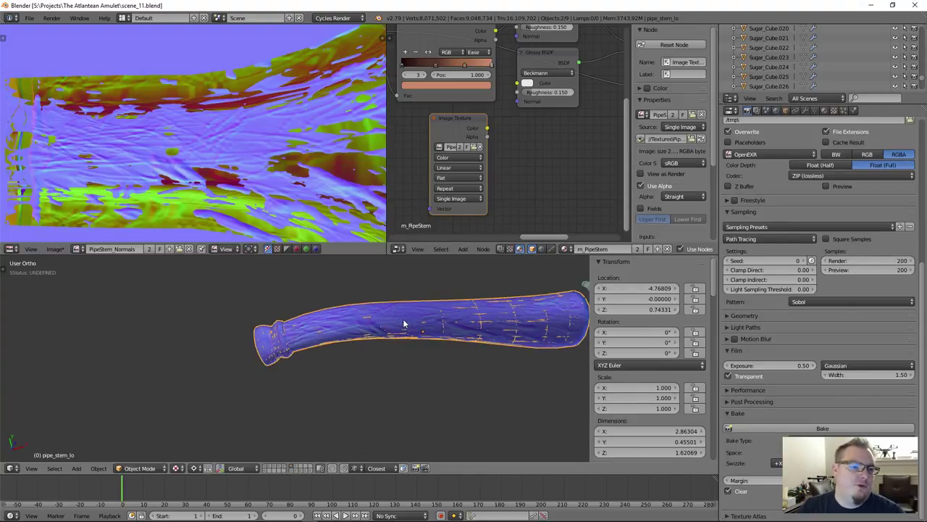
pyautogui.press('KP_8')
pyautogui.moveTo(503, 359); pyautogui.dragTo(491, 341, button='middle')
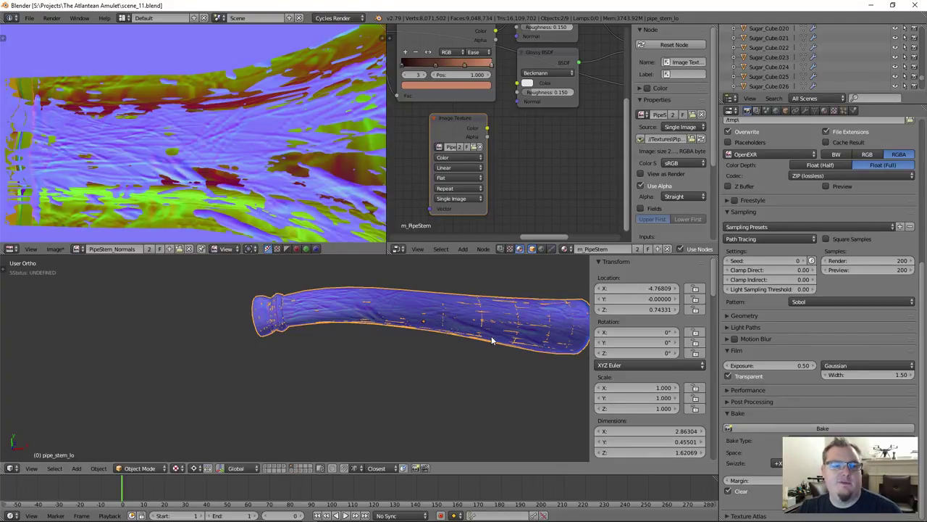
pyautogui.keyDown('shift'); pyautogui.moveTo(492, 335); pyautogui.dragTo(332, 324, button='middle'); pyautogui.keyUp('shift')
pyautogui.press('Tab')
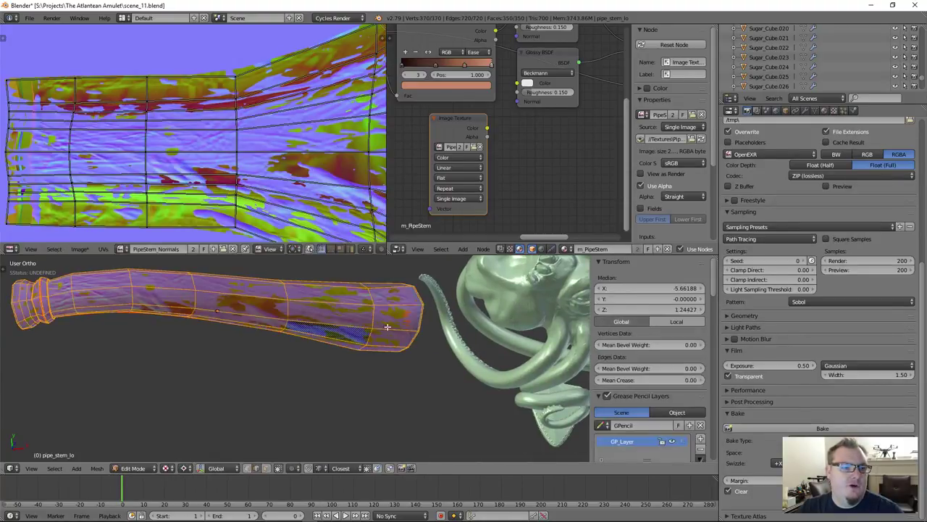
pyautogui.hotkey('ctrl', 'Up')
pyautogui.scroll(3, 461, 325)
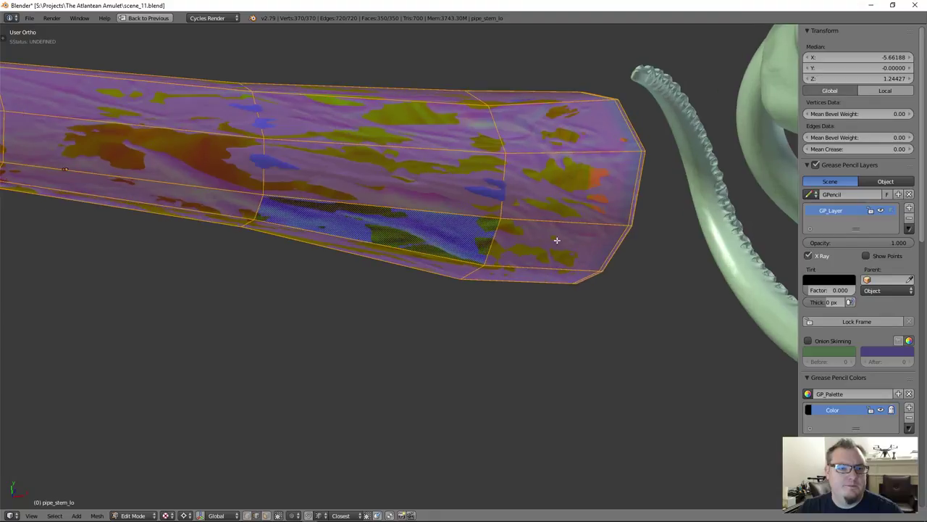
# Step: Switch the viewport to Solid shading and isolate the pipe stem in local view
pyautogui.click(185, 515)
pyautogui.click(190, 505)
pyautogui.click(166, 515)
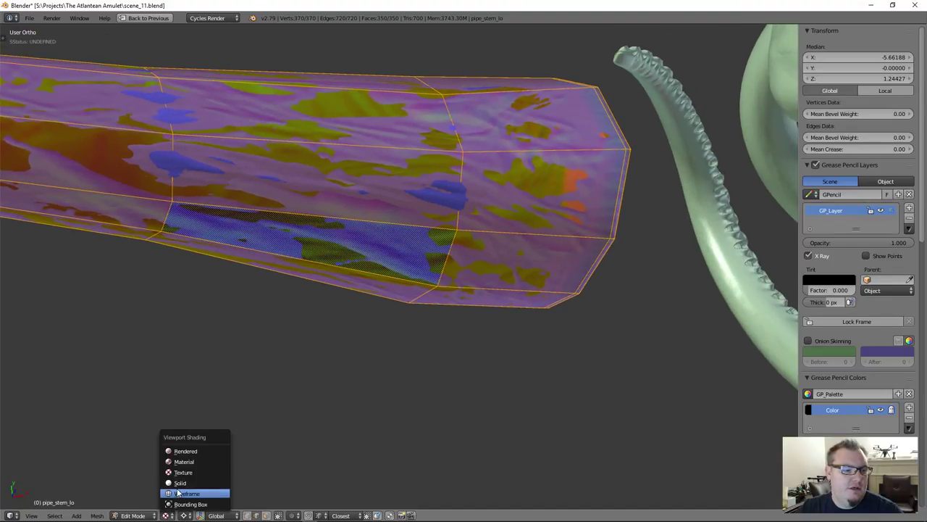
pyautogui.click(180, 480)
pyautogui.scroll(-3, 465, 283)
pyautogui.moveTo(466, 283); pyautogui.dragTo(410, 290, button='middle')
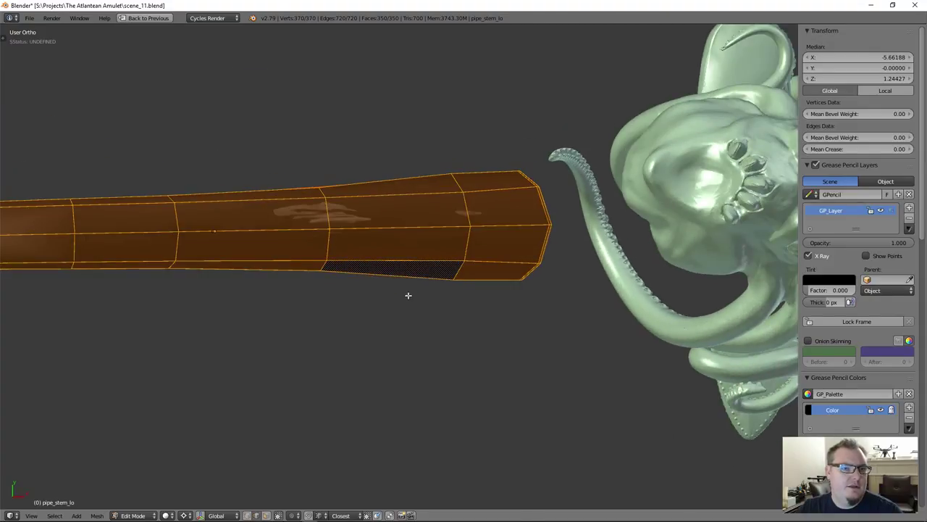
pyautogui.press('KP_Divide')
pyautogui.scroll(4, 602, 277)
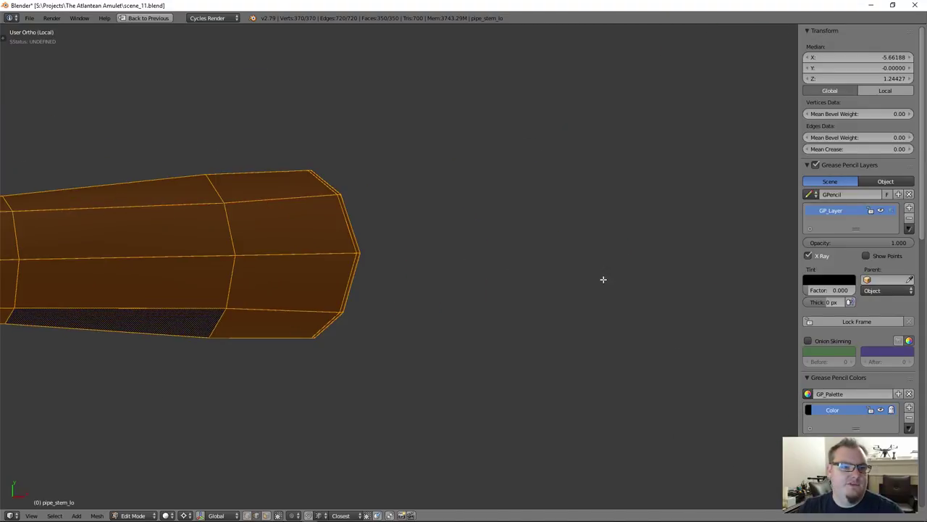
# Step: Switch to Face select mode and scroll the N panel down to the Normals display options
pyautogui.moveTo(602, 278); pyautogui.dragTo(509, 186, button='middle')
pyautogui.hotkey('ctrl', 'Tab')
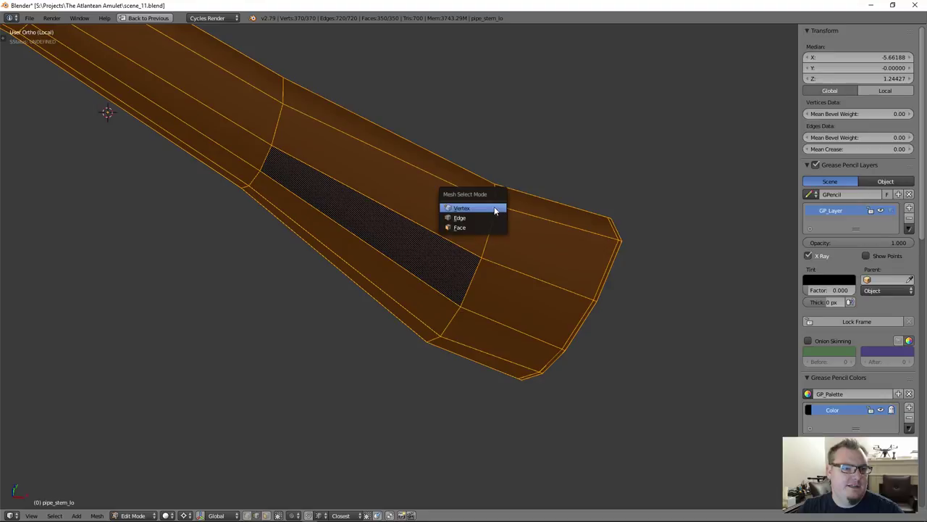
pyautogui.click(465, 230)
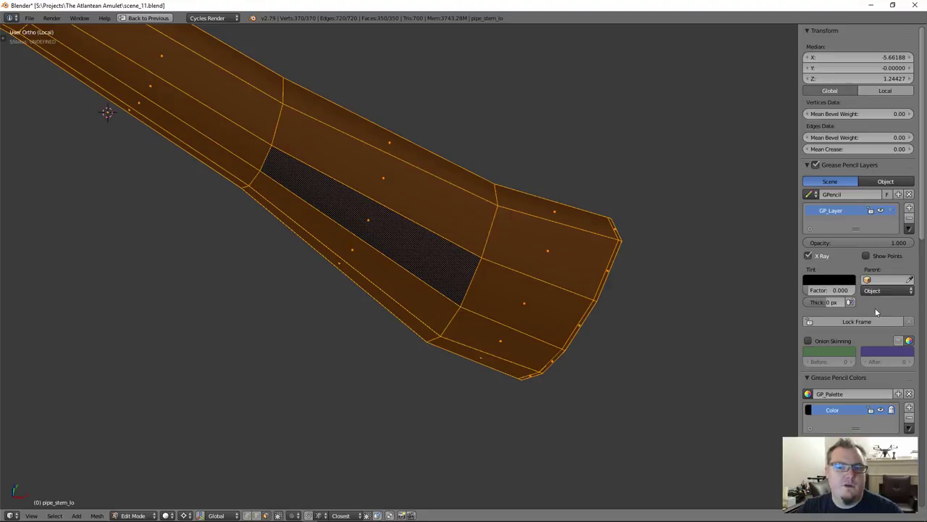
pyautogui.scroll(-5, 861, 326)
pyautogui.scroll(-12, 860, 326)
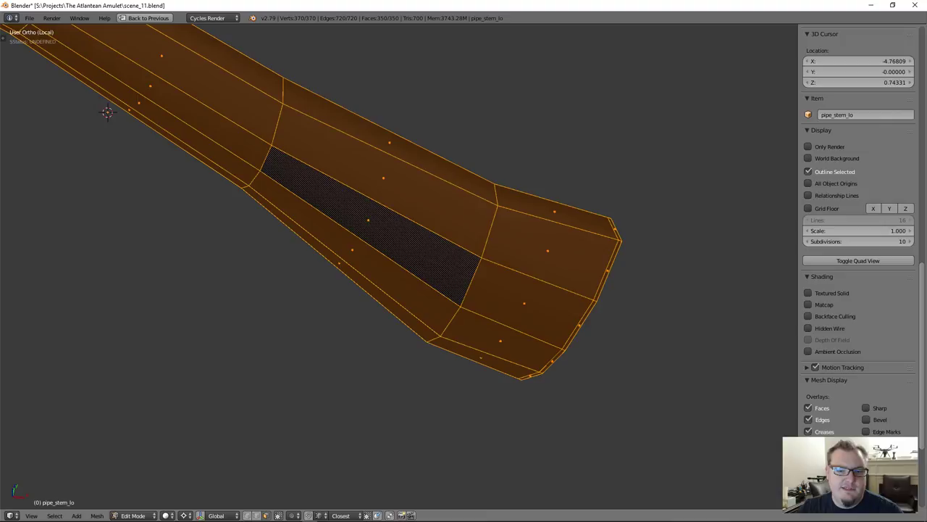
pyautogui.scroll(-5, 804, 426)
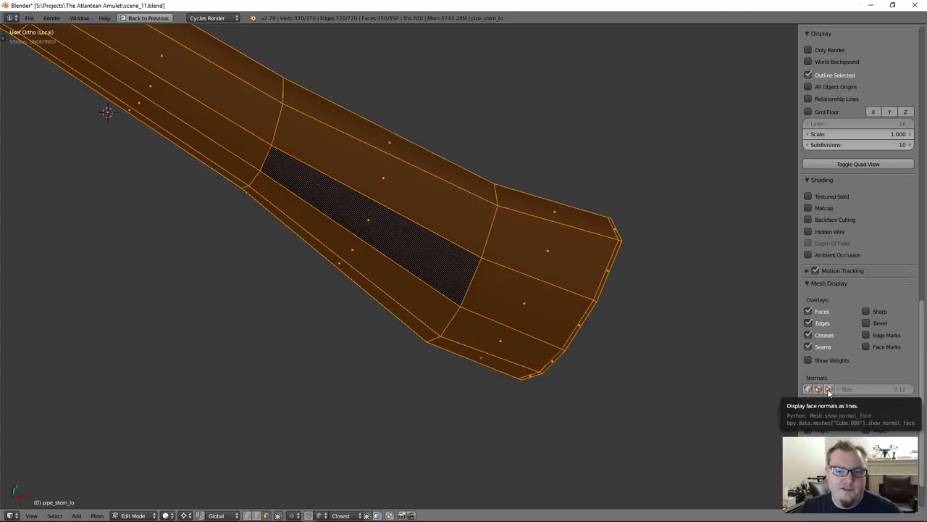
# Step: Turn on face-normal lines at size 0.12 and orbit around the end cap to check their direction
pyautogui.click(818, 389)
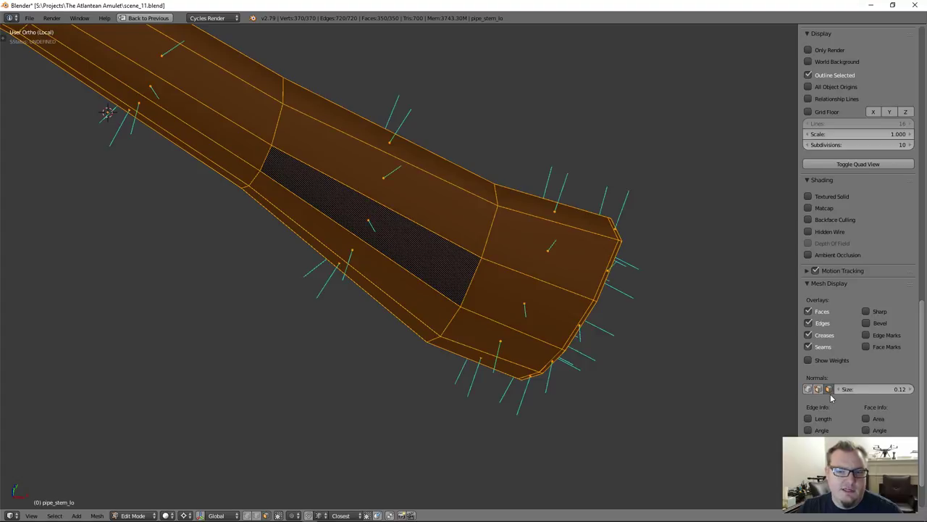
pyautogui.moveTo(579, 272); pyautogui.dragTo(533, 255, button='middle')
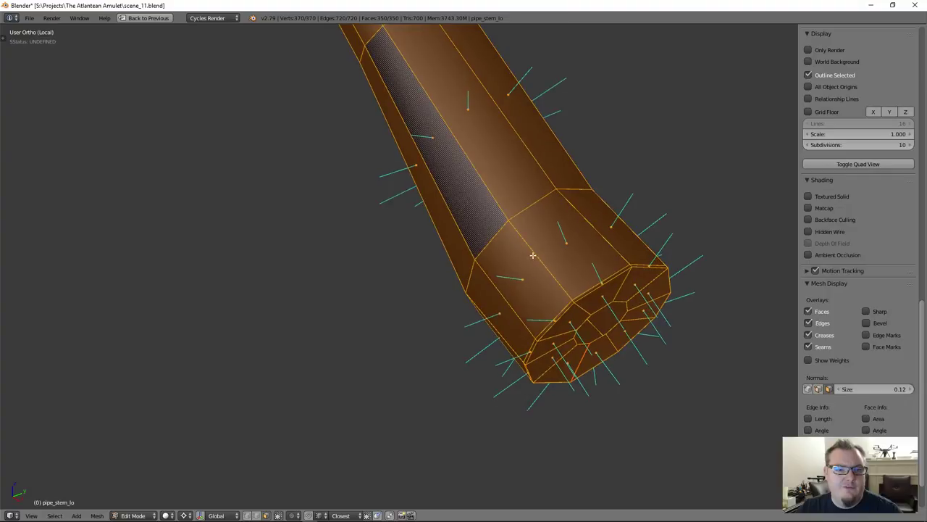
pyautogui.scroll(3, 586, 263)
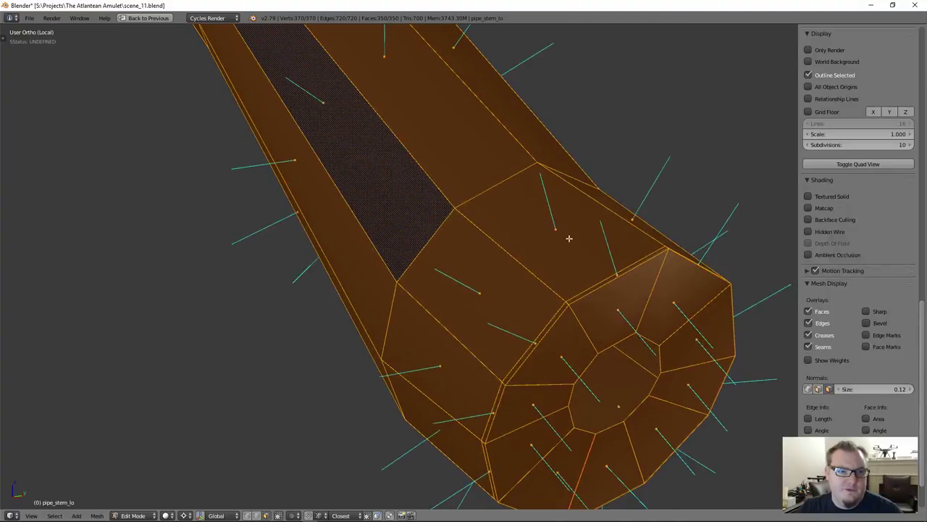
pyautogui.moveTo(559, 232); pyautogui.dragTo(479, 308, button='middle')
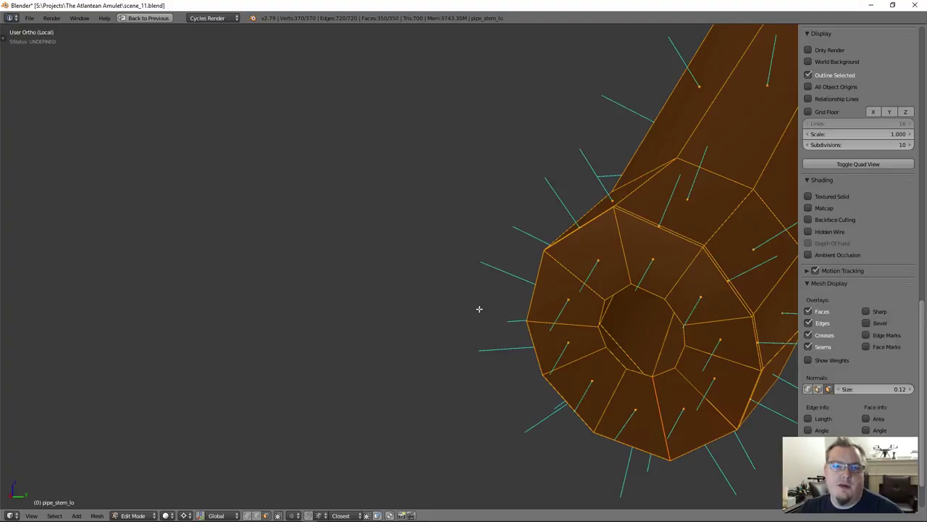
pyautogui.moveTo(602, 219); pyautogui.dragTo(613, 215, button='middle')
pyautogui.scroll(5, 548, 306)
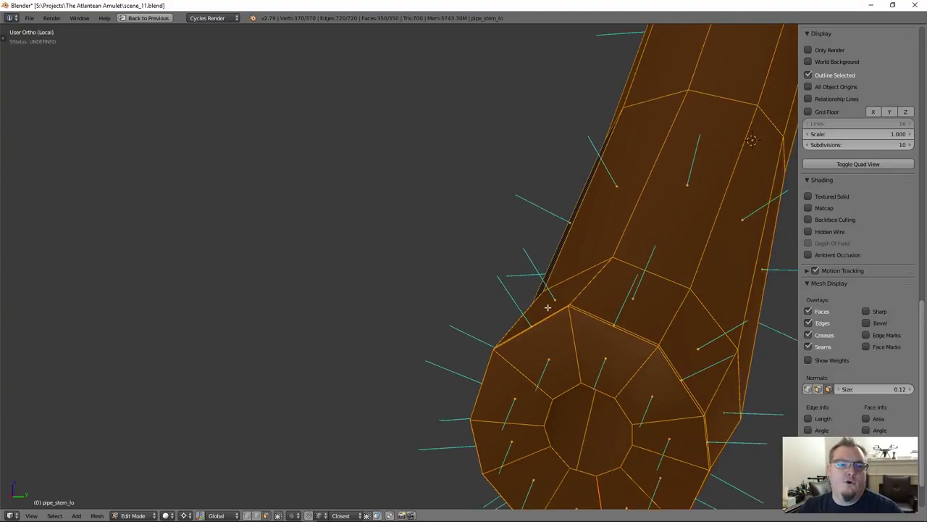
pyautogui.moveTo(572, 324); pyautogui.dragTo(577, 321, button='middle')
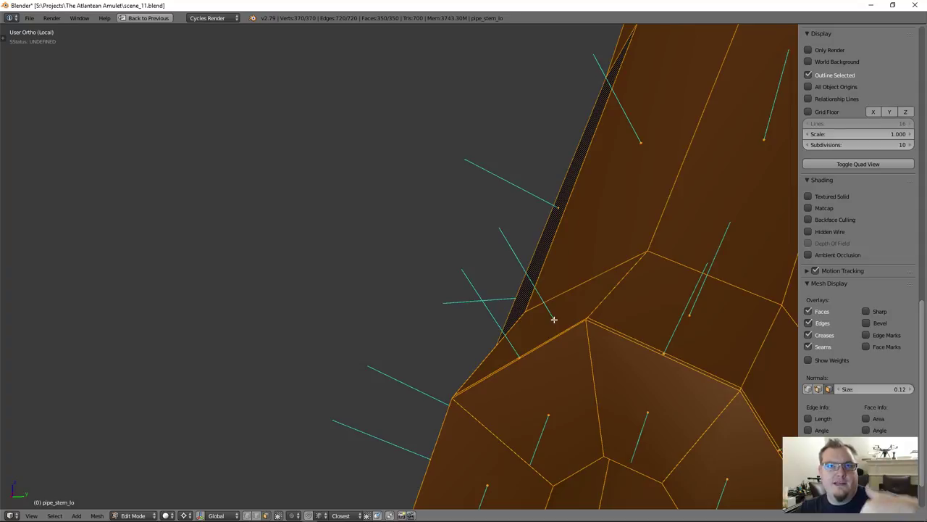
pyautogui.press('KP_8')
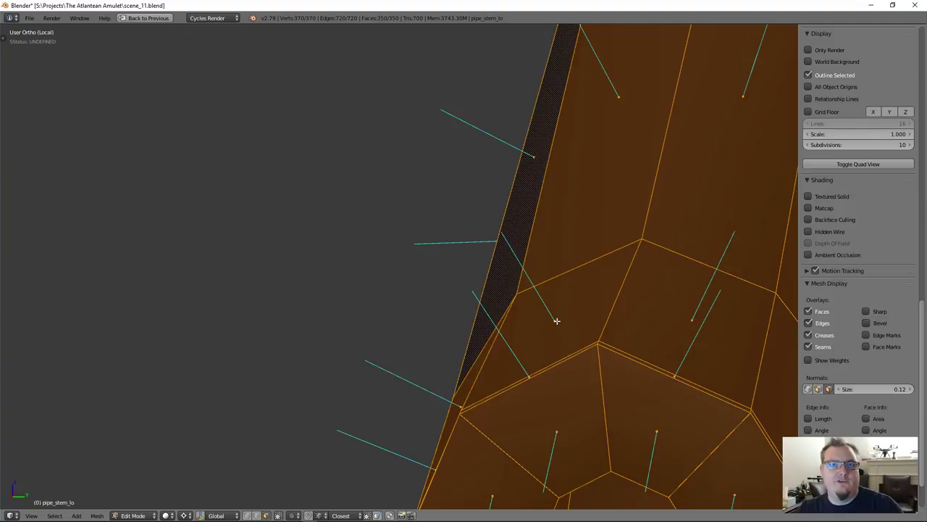
pyautogui.scroll(-2, 557, 320)
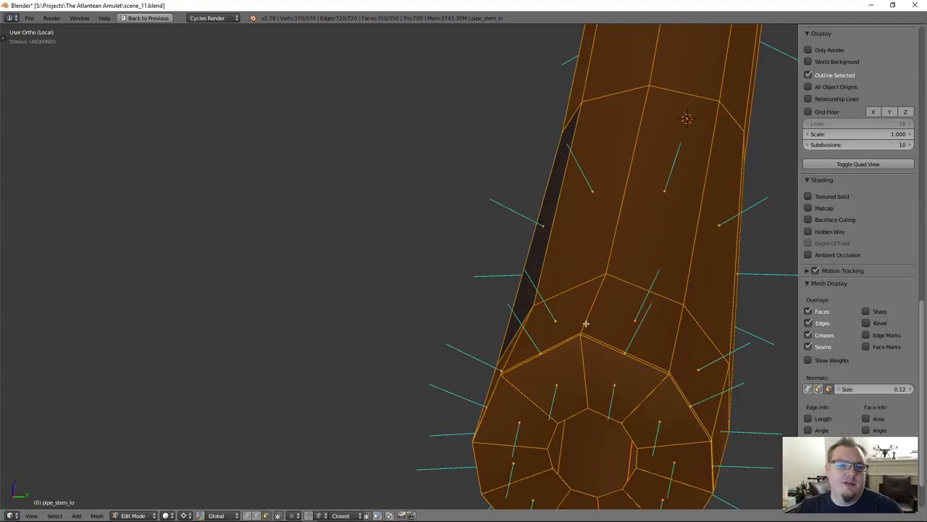
pyautogui.moveTo(585, 323); pyautogui.dragTo(596, 325, button='middle')
# Step: Select several individual faces around the pipe stem to check their normals
pyautogui.rightClick(613, 323)
pyautogui.rightClick(519, 317)
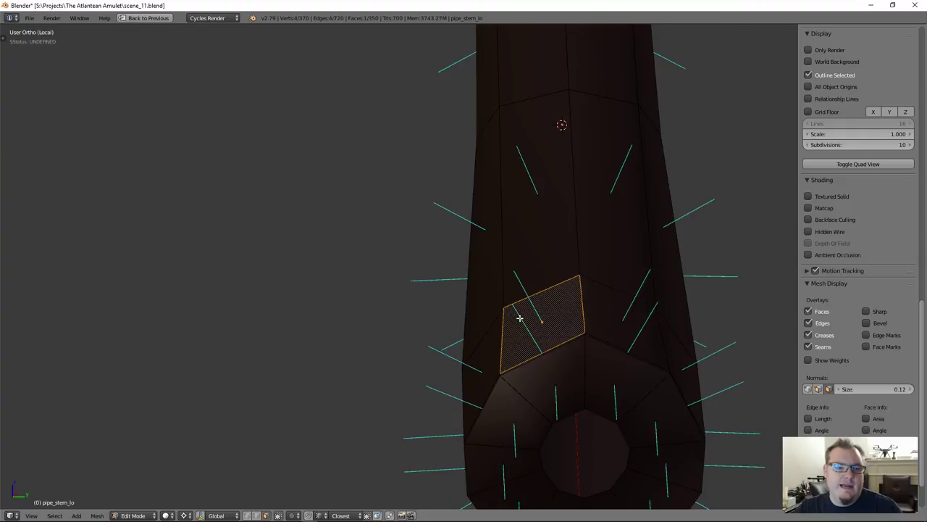
pyautogui.rightClick(528, 230)
pyautogui.rightClick(620, 167)
pyautogui.moveTo(601, 265)
pyautogui.mouseDown(button='middle')
pyautogui.moveTo(599, 240)
pyautogui.moveTo(601, 247)
pyautogui.mouseUp(button='middle')
pyautogui.rightClick(484, 267)
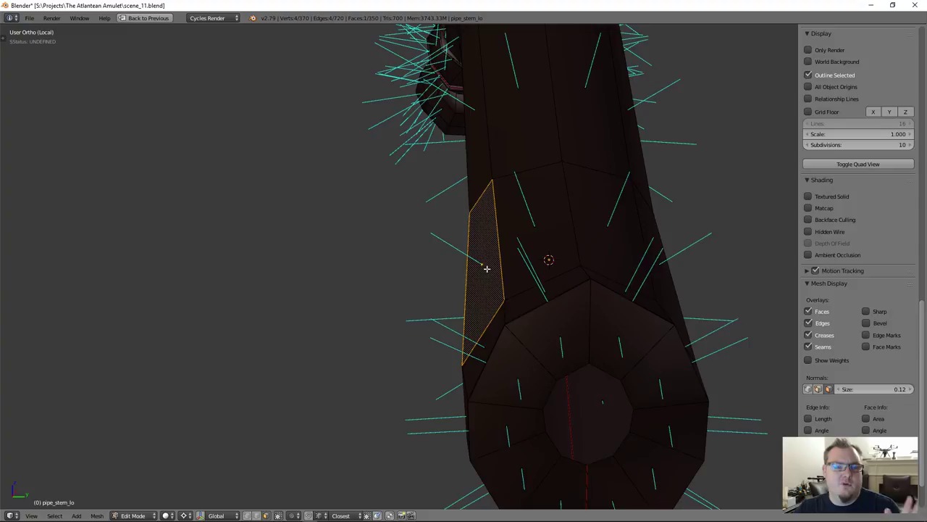
pyautogui.rightClick(530, 222)
pyautogui.moveTo(548, 258); pyautogui.dragTo(586, 296, button='middle')
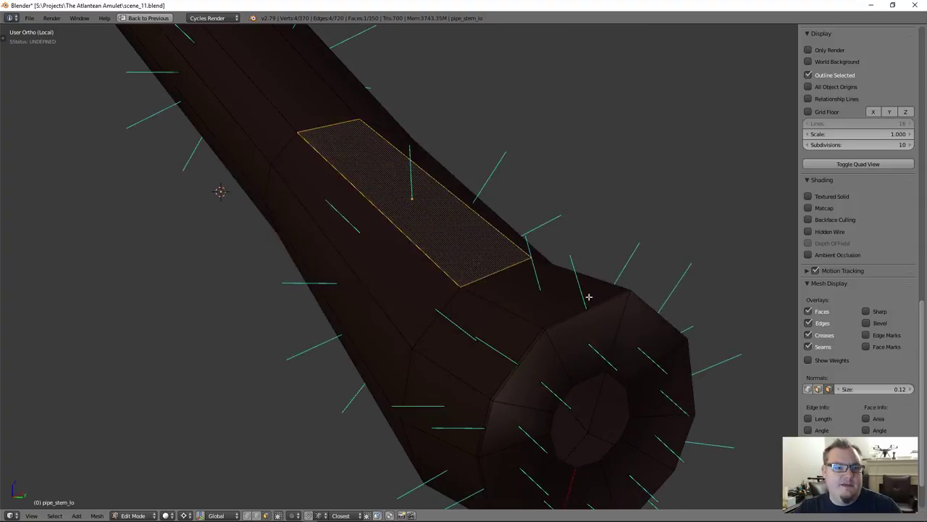
pyautogui.rightClick(553, 296)
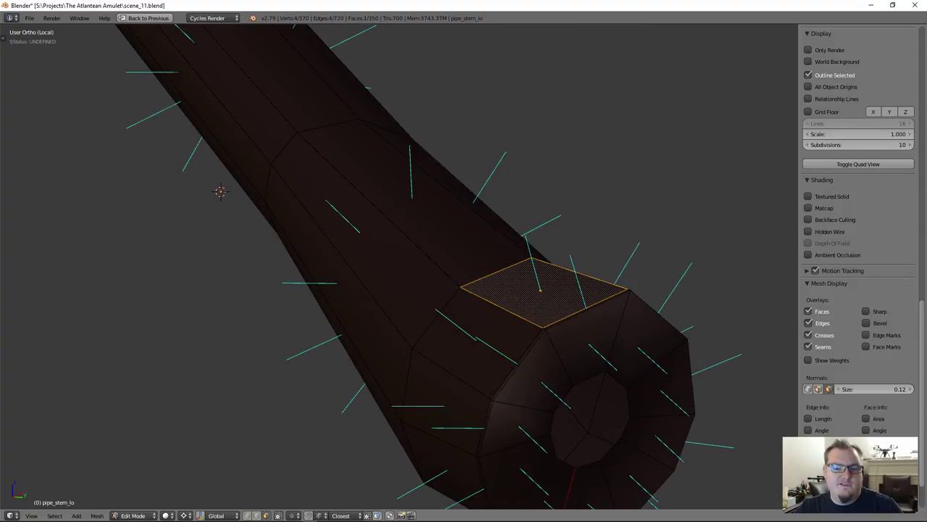
pyautogui.scroll(-3, 818, 365)
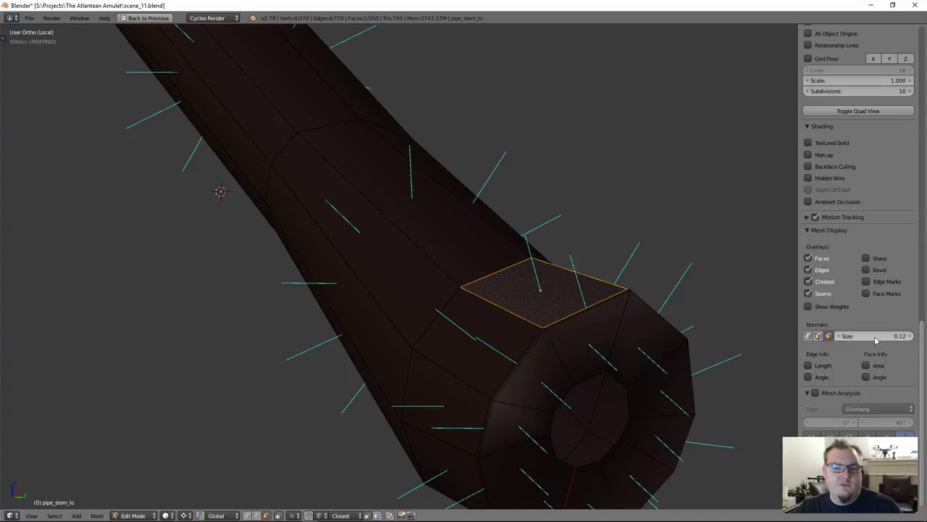
# Step: Adjust the displayed normals size, trying 0.22 before settling at 0.03
pyautogui.moveTo(875, 339); pyautogui.dragTo(898, 339)
pyautogui.moveTo(406, 304); pyautogui.dragTo(450, 324, button='middle')
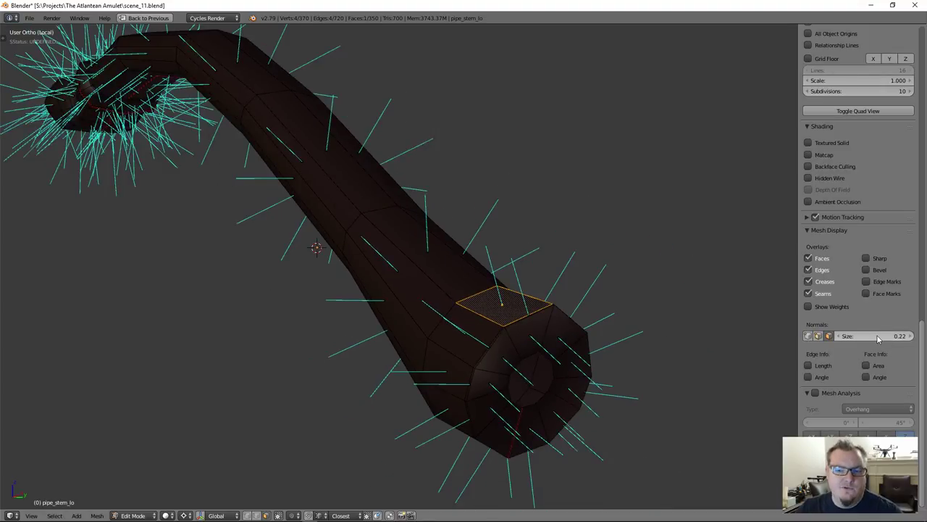
pyautogui.moveTo(879, 340); pyautogui.dragTo(849, 340)
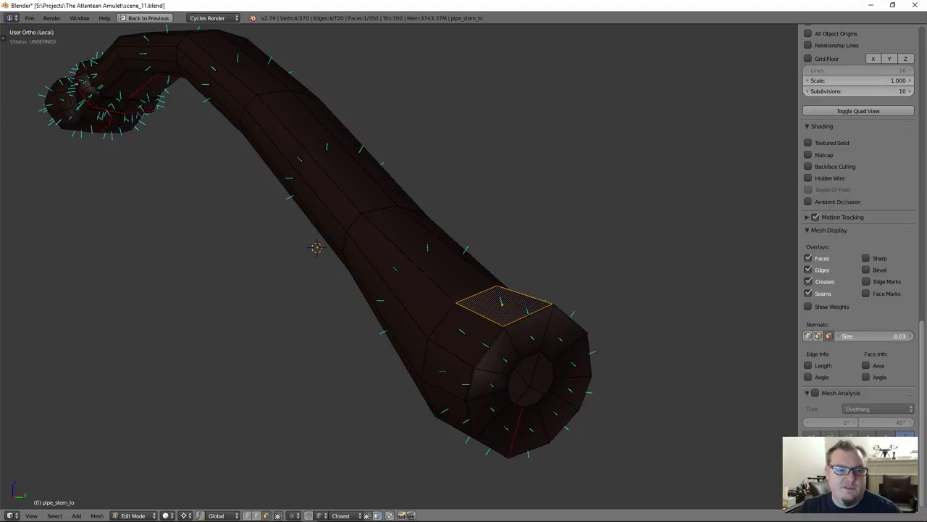
pyautogui.keyDown('shift'); pyautogui.moveTo(541, 312); pyautogui.dragTo(575, 312, button='middle'); pyautogui.keyUp('shift')
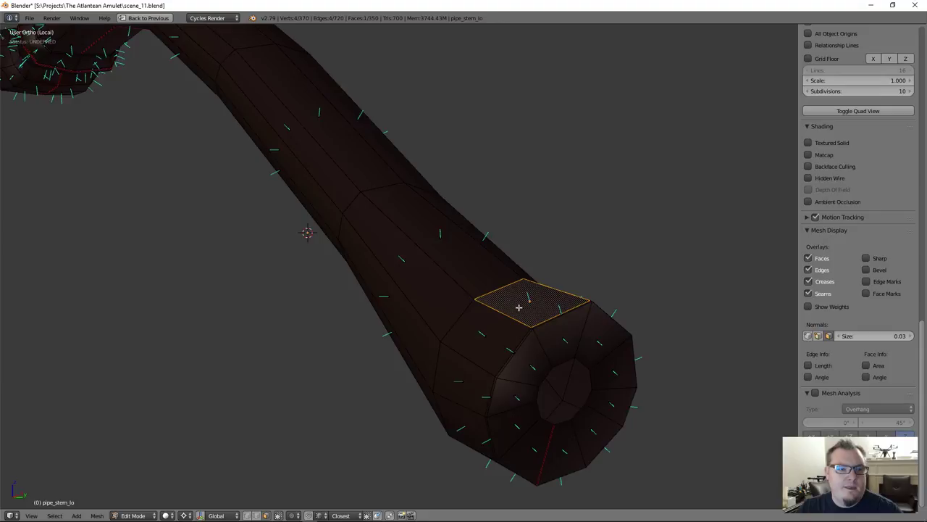
pyautogui.keyDown('shift'); pyautogui.moveTo(517, 307); pyautogui.dragTo(582, 256, button='middle'); pyautogui.keyUp('shift')
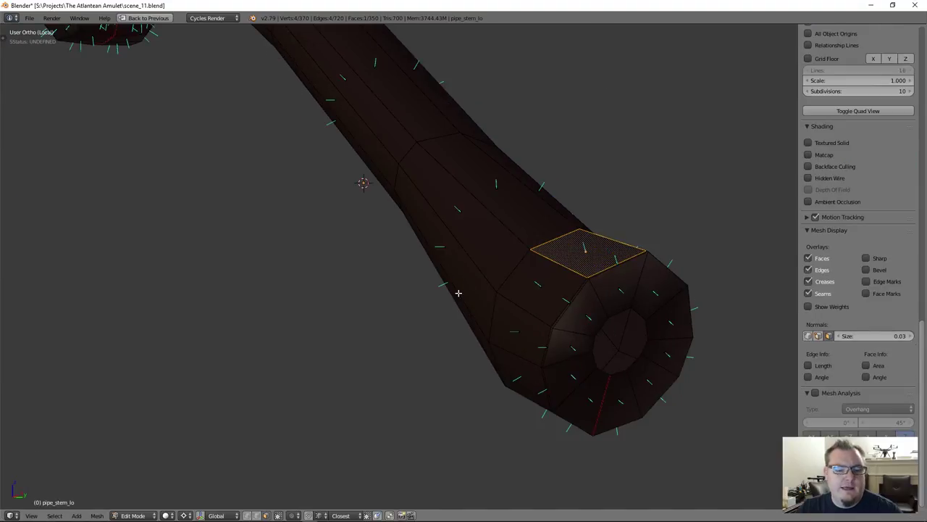
# Step: Extrude the selected top face 0.135 along Z and return to Object Mode
pyautogui.press('t')
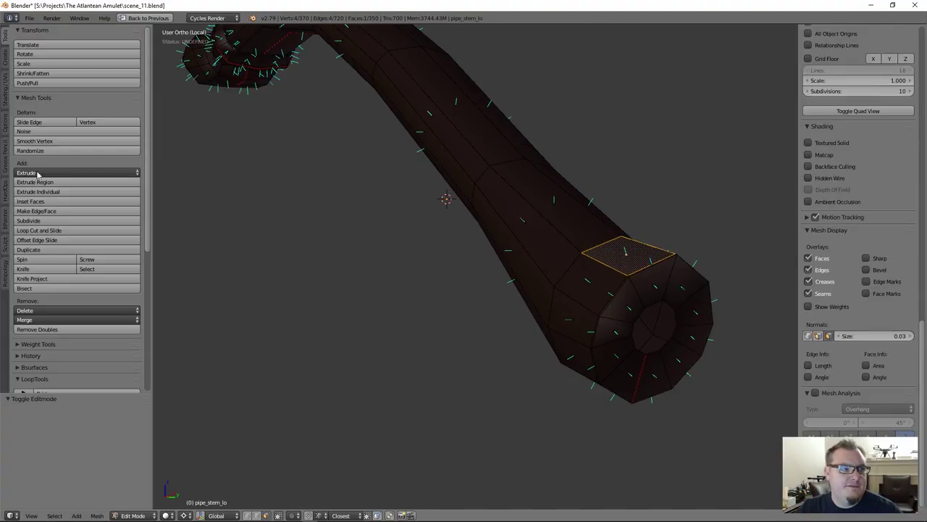
pyautogui.moveTo(583, 257); pyautogui.dragTo(611, 253, button='middle')
pyautogui.press('e')
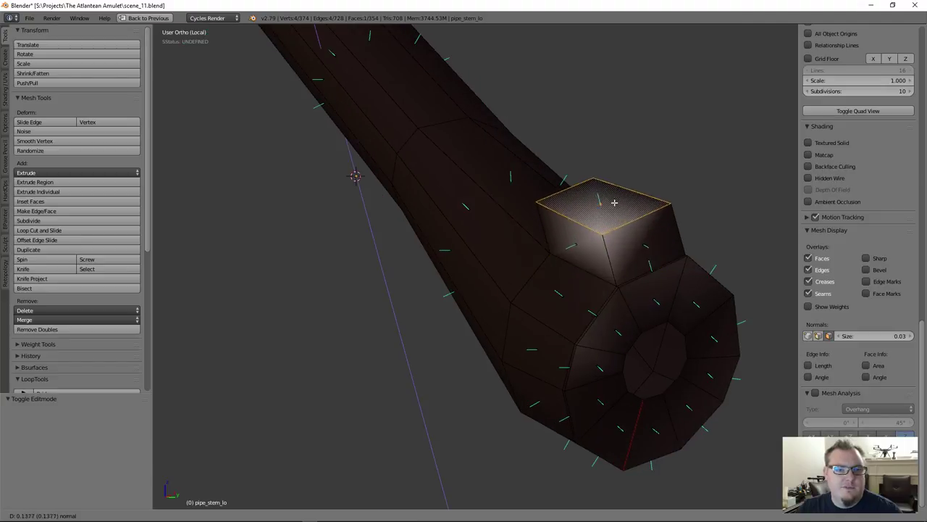
pyautogui.click(615, 205)
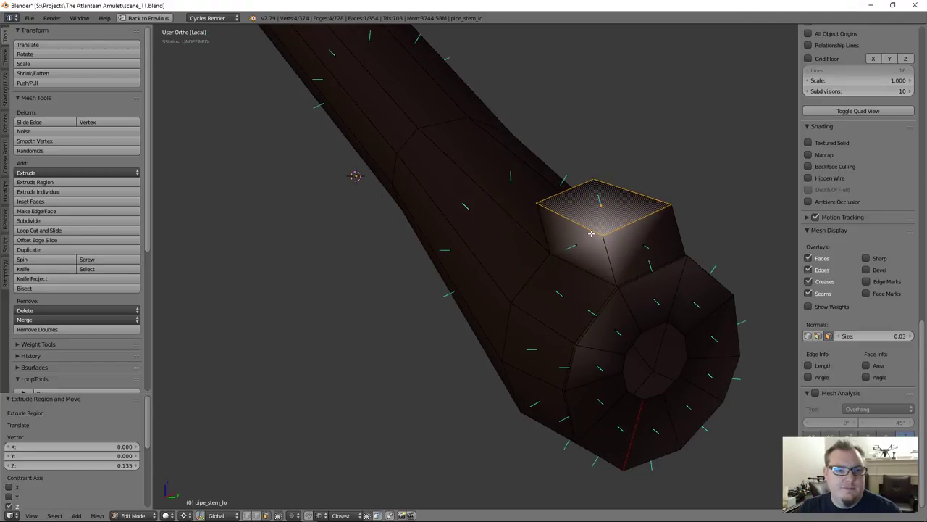
pyautogui.scroll(2, 591, 220)
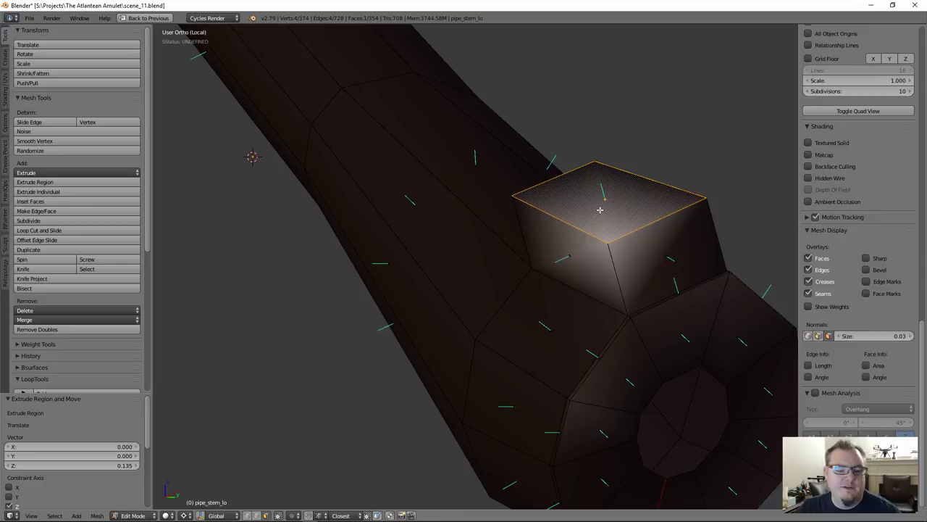
pyautogui.scroll(-2, 600, 209)
pyautogui.moveTo(599, 207); pyautogui.dragTo(597, 292, button='middle')
pyautogui.press('Tab')
# Step: Restore the full layout and review the pipe's mesh data and Multires modifier settings
pyautogui.hotkey('ctrl', 'Up')
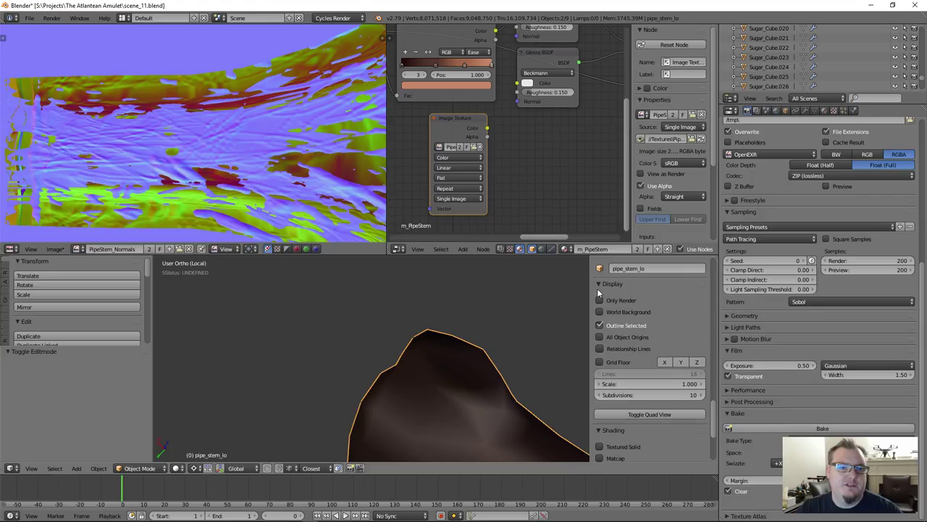
pyautogui.click(814, 111)
pyautogui.click(805, 111)
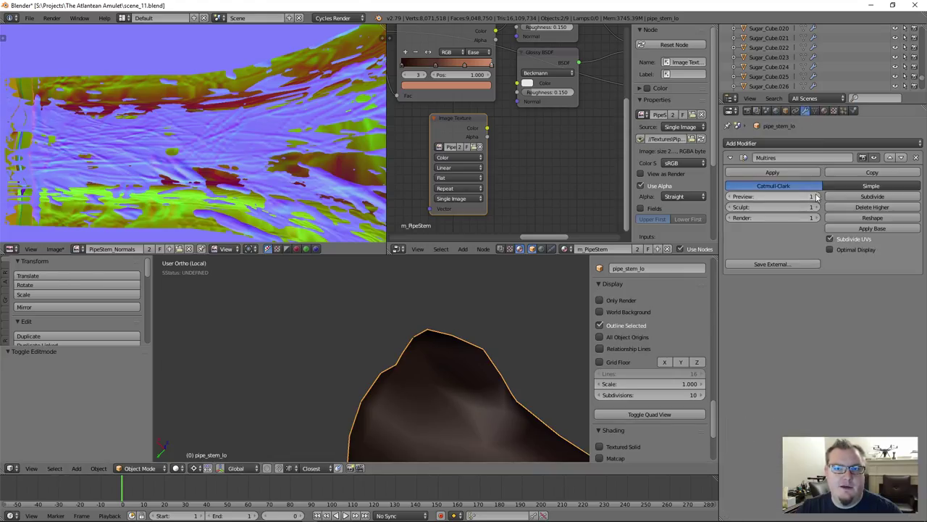
pyautogui.press('super+Tab')
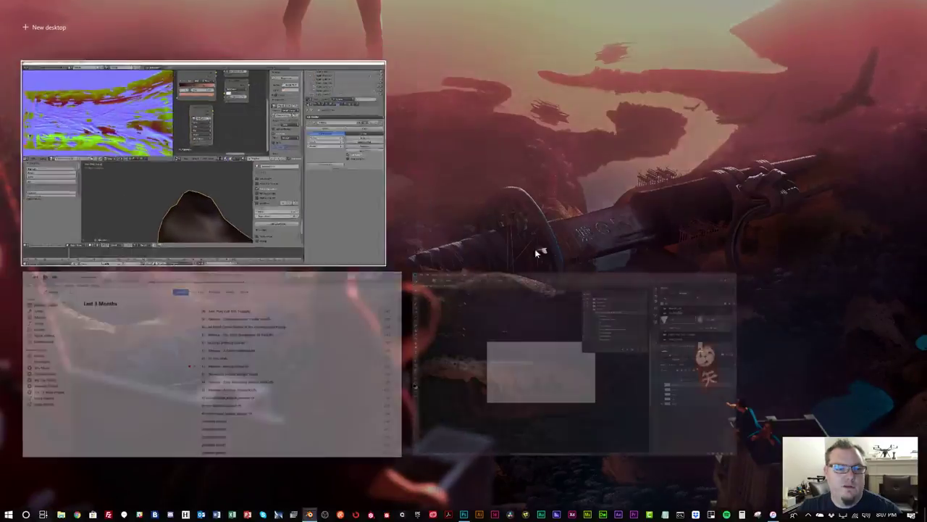
pyautogui.click(268, 254)
# Step: Maximize the 3D view on the pipe stem and orbit around its end
pyautogui.scroll(2, 530, 383)
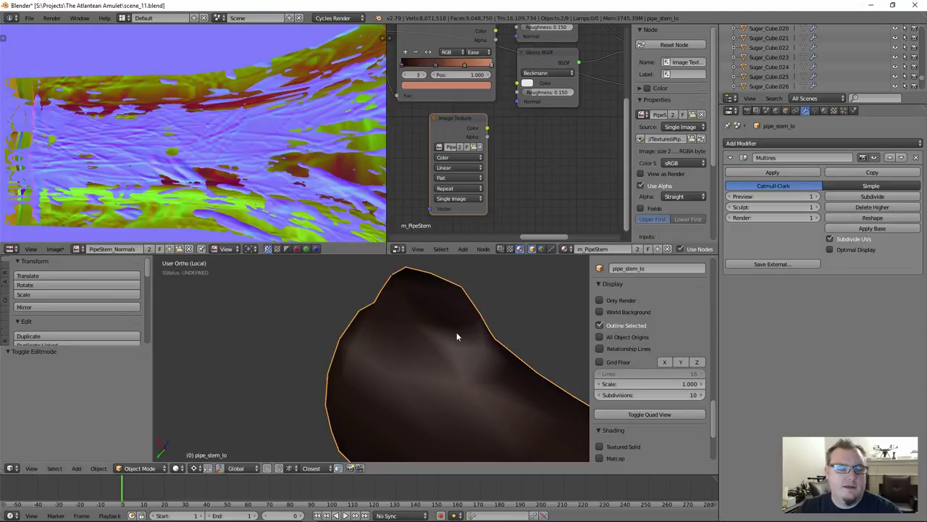
pyautogui.moveTo(457, 331); pyautogui.dragTo(437, 321, button='middle')
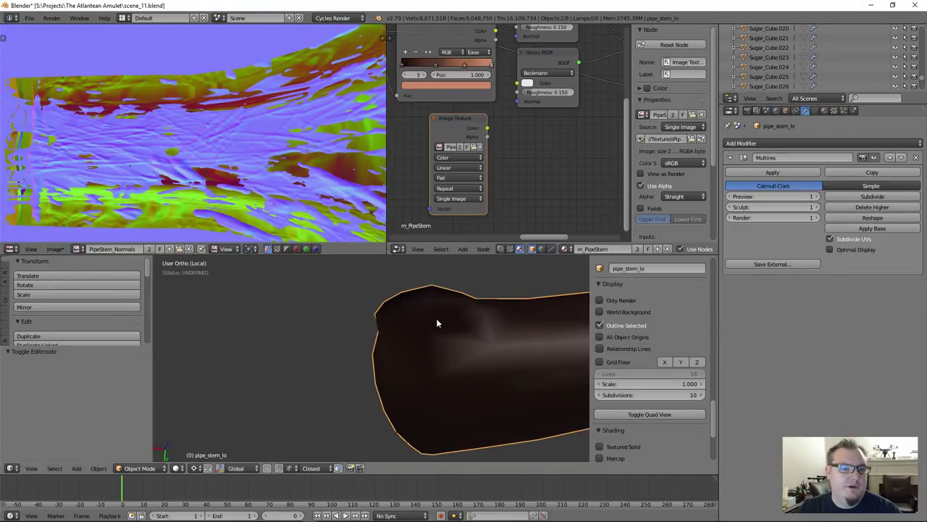
pyautogui.hotkey('ctrl', 'Up')
pyautogui.moveTo(514, 245); pyautogui.dragTo(539, 206, button='middle')
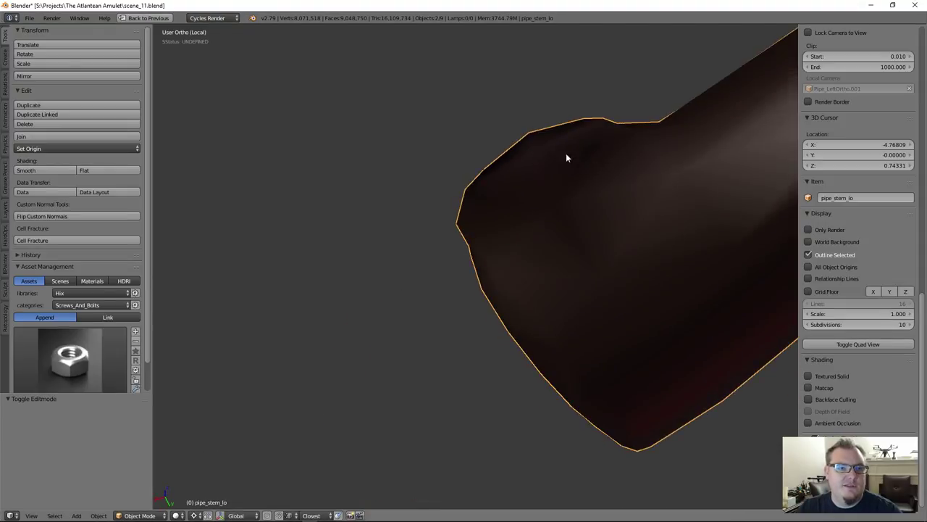
# Step: Enter Edit Mode on pipe_stem_lo, switch to wireframe, and show the Shading/UVs normals tools
pyautogui.press('Tab')
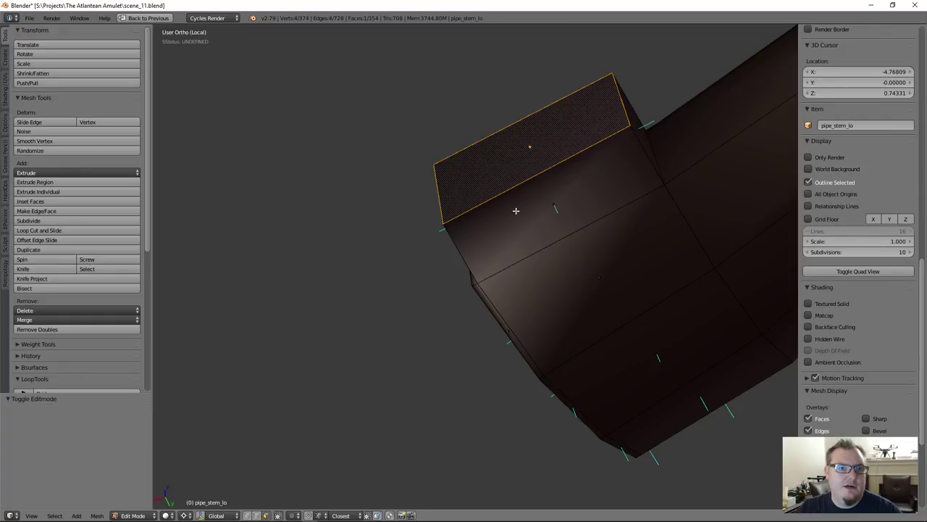
pyautogui.moveTo(591, 161); pyautogui.dragTo(595, 166, button='middle')
pyautogui.moveTo(478, 189)
pyautogui.mouseDown(button='middle')
pyautogui.moveTo(471, 176)
pyautogui.moveTo(468, 201)
pyautogui.moveTo(488, 186)
pyautogui.moveTo(444, 208)
pyautogui.mouseUp(button='middle')
pyautogui.scroll(3, 471, 176)
pyautogui.press('z')
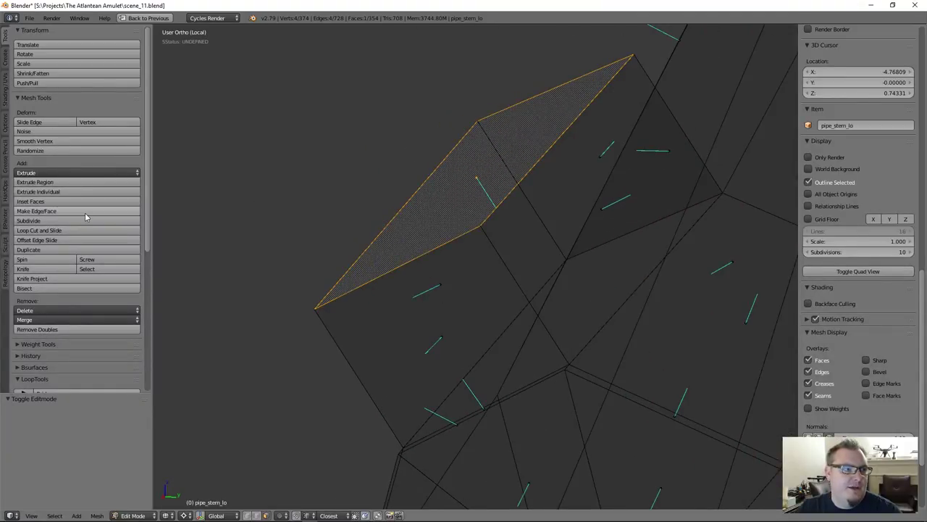
pyautogui.scroll(-6, 87, 175)
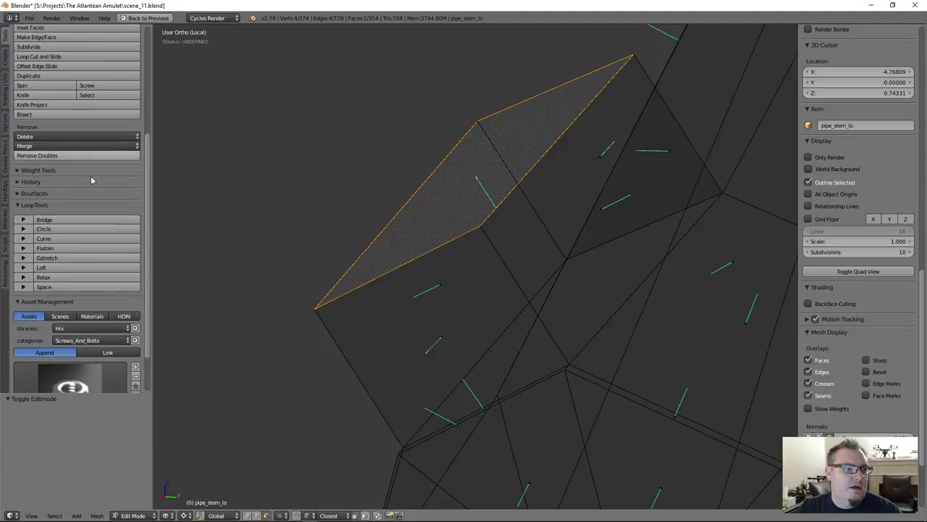
pyautogui.scroll(6, 47, 169)
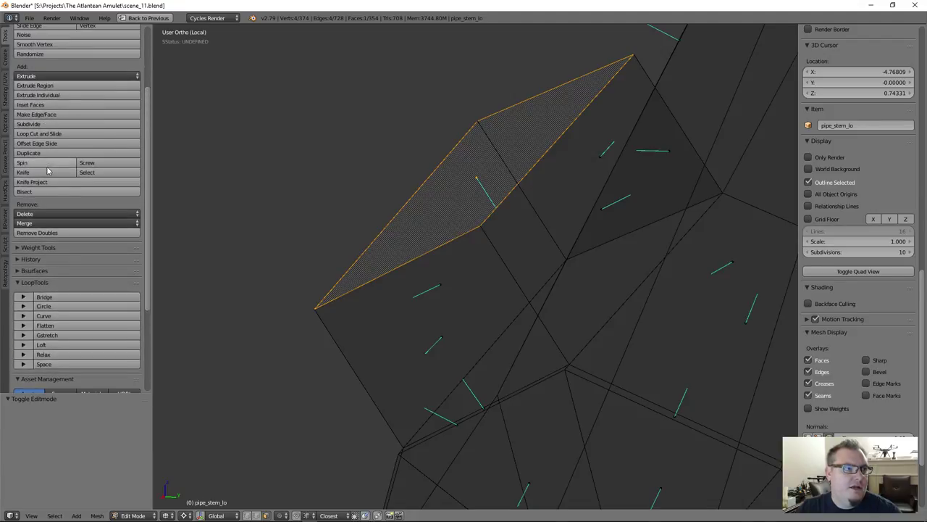
pyautogui.click(5, 96)
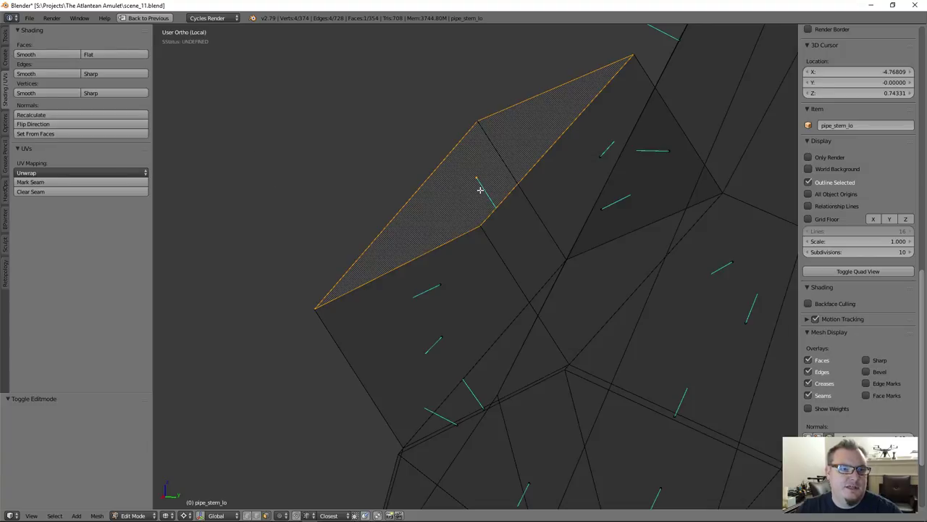
# Step: Recalculate normals, flip the selected face, recalculate again with Inside off, and return to solid shading
pyautogui.click(84, 115)
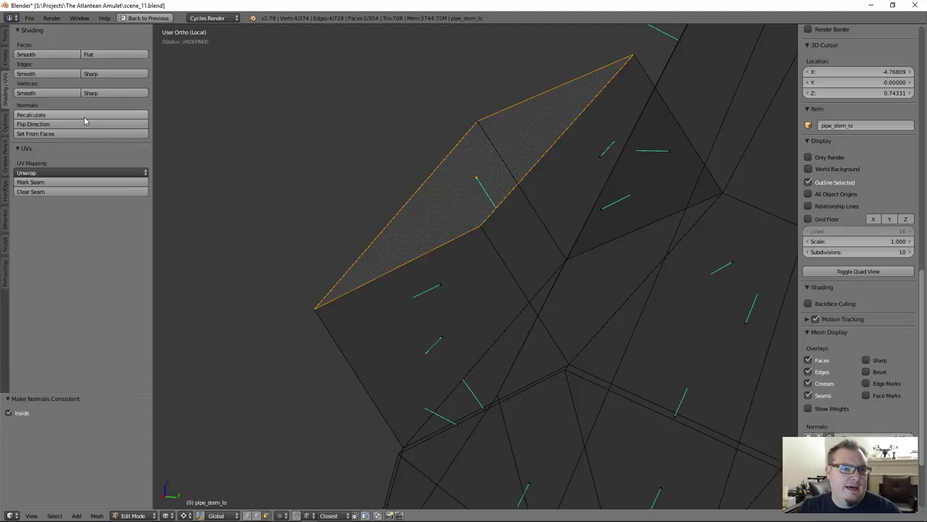
pyautogui.scroll(-4, 481, 259)
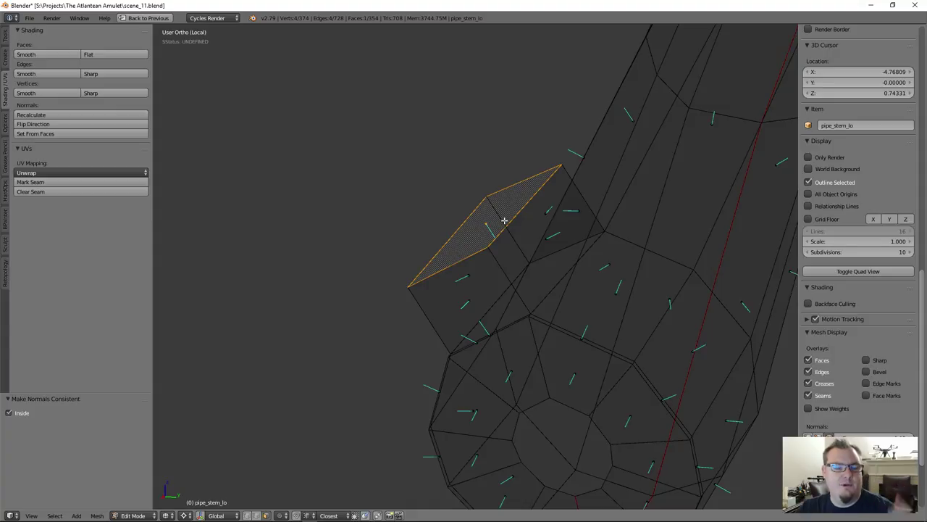
pyautogui.scroll(4, 503, 219)
pyautogui.click(79, 126)
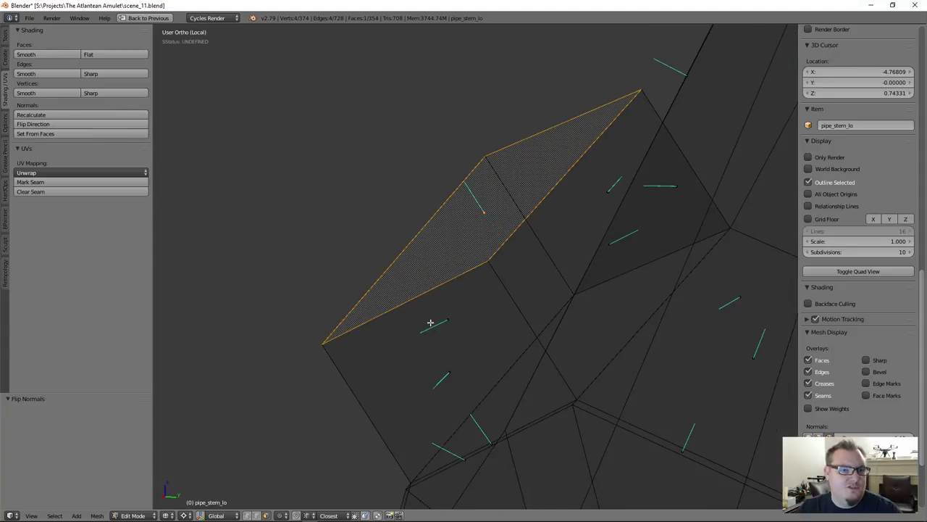
pyautogui.moveTo(529, 235); pyautogui.dragTo(468, 228, button='middle')
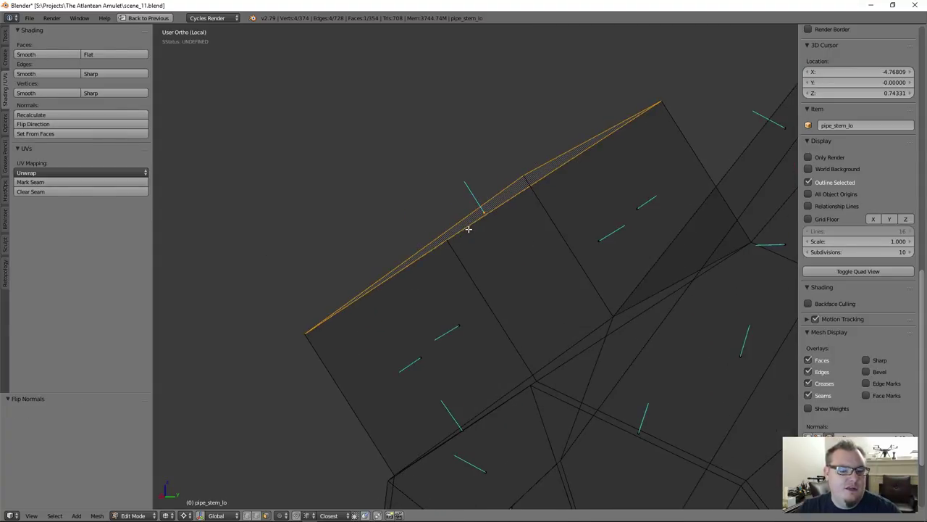
pyautogui.hotkey('ctrl', 'n')
pyautogui.hotkey('ctrl', 'n')
pyautogui.moveTo(472, 232)
pyautogui.mouseDown(button='middle')
pyautogui.moveTo(526, 236)
pyautogui.moveTo(474, 217)
pyautogui.mouseUp(button='middle')
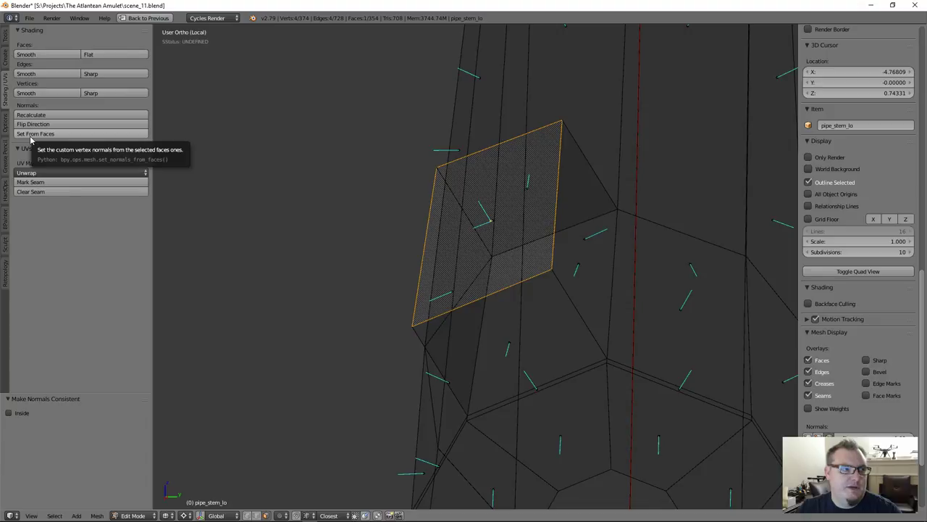
pyautogui.scroll(-3, 399, 238)
pyautogui.moveTo(481, 258); pyautogui.dragTo(515, 316, button='middle')
pyautogui.scroll(-2, 516, 317)
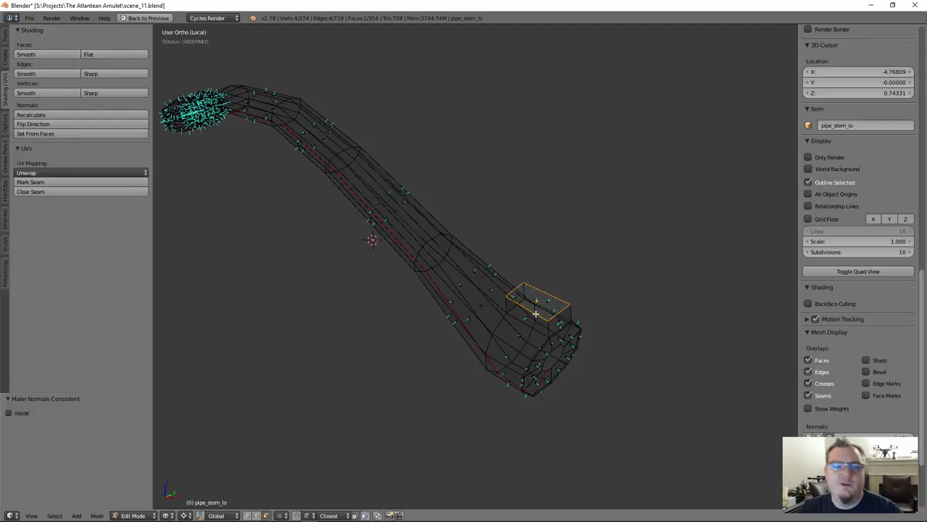
pyautogui.scroll(5, 534, 313)
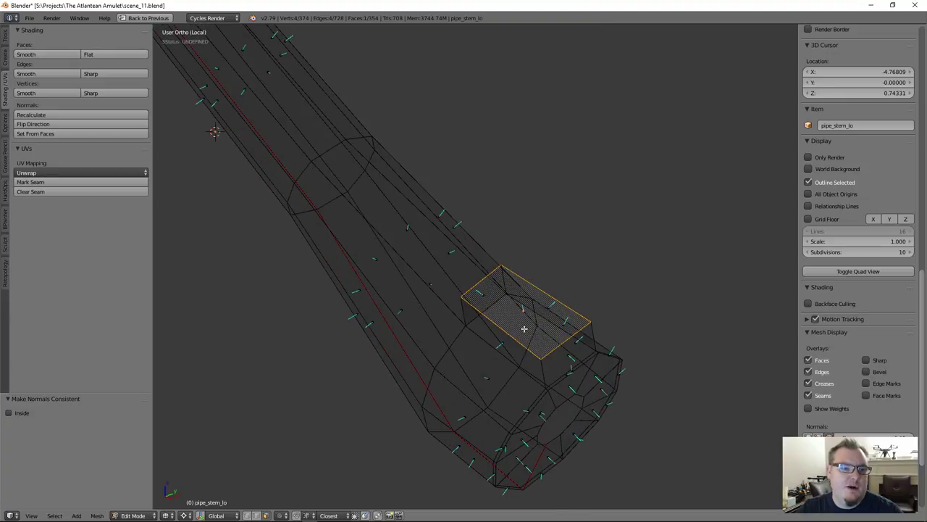
pyautogui.press('z')
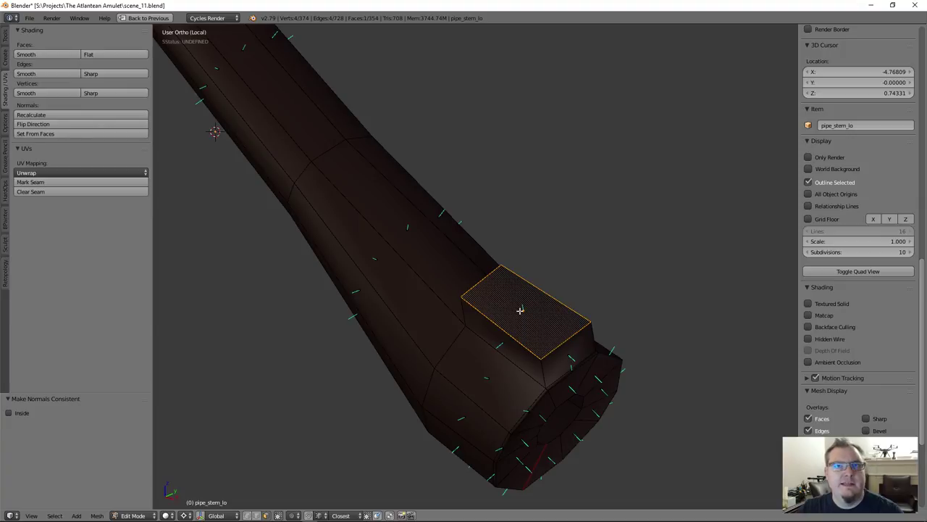
# Step: Recalculate normals with Inside enabled, then undo that recalculation
pyautogui.scroll(5, 520, 310)
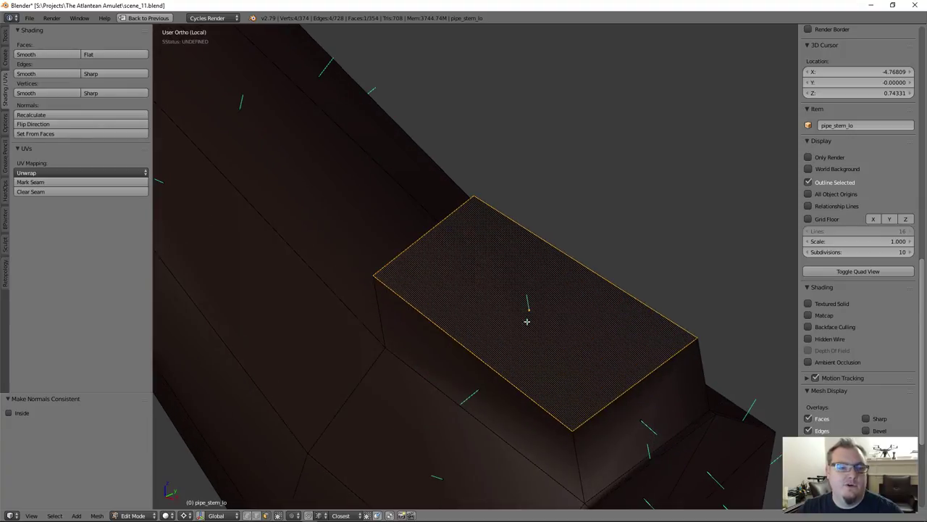
pyautogui.scroll(-1, 534, 321)
pyautogui.scroll(-3, 522, 315)
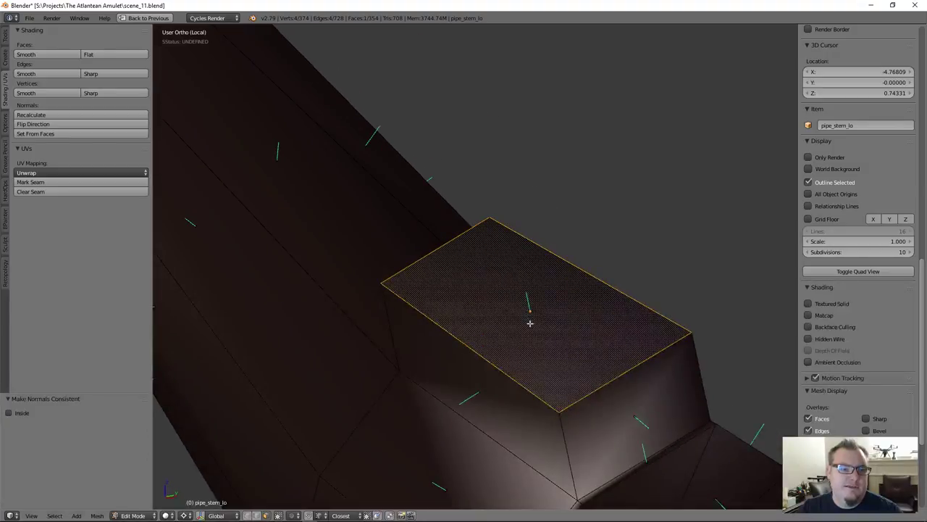
pyautogui.scroll(-2, 536, 305)
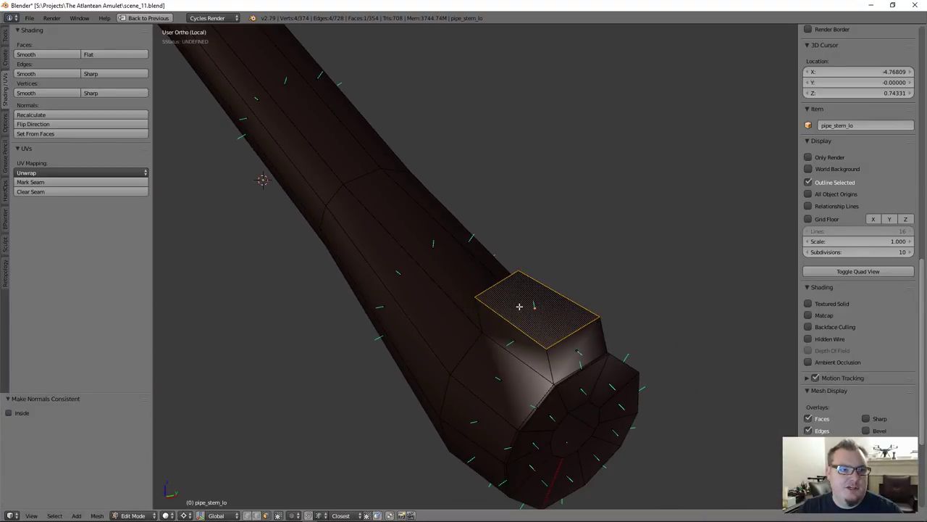
pyautogui.scroll(2, 519, 306)
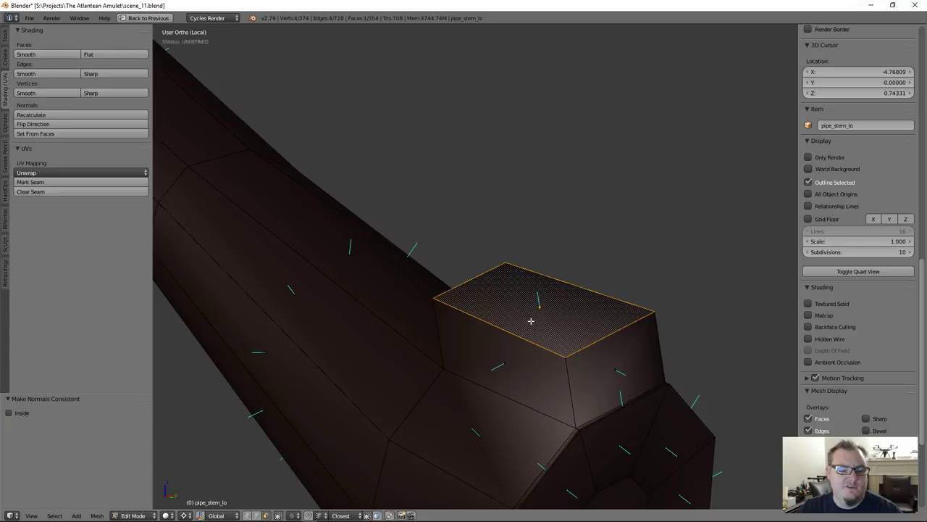
pyautogui.hotkey('ctrl', 'shift', 'n')
pyautogui.moveTo(534, 321); pyautogui.dragTo(566, 298, button='middle')
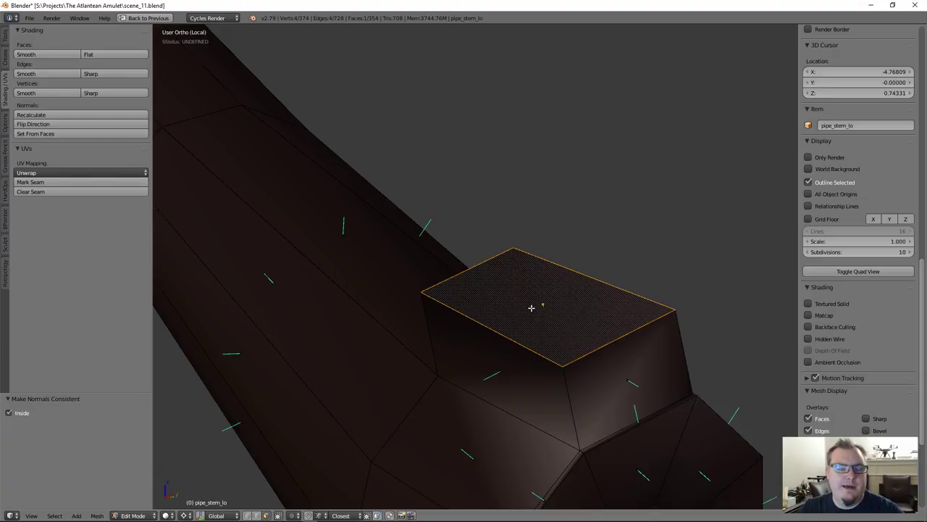
pyautogui.hotkey('ctrl', 'z')
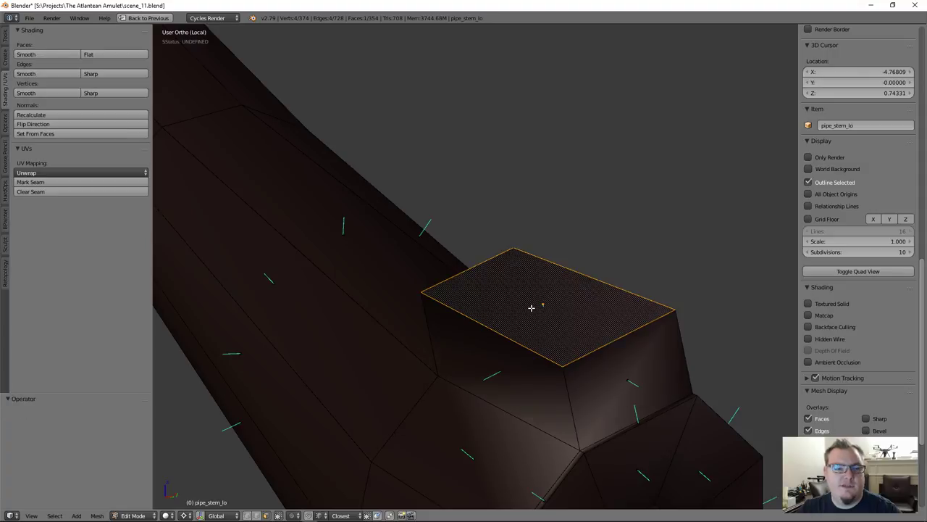
# Step: Undo the face extrusion, deselect all faces, and take pipe_stem_lo back to Object Mode
pyautogui.hotkey('ctrl', 'z')
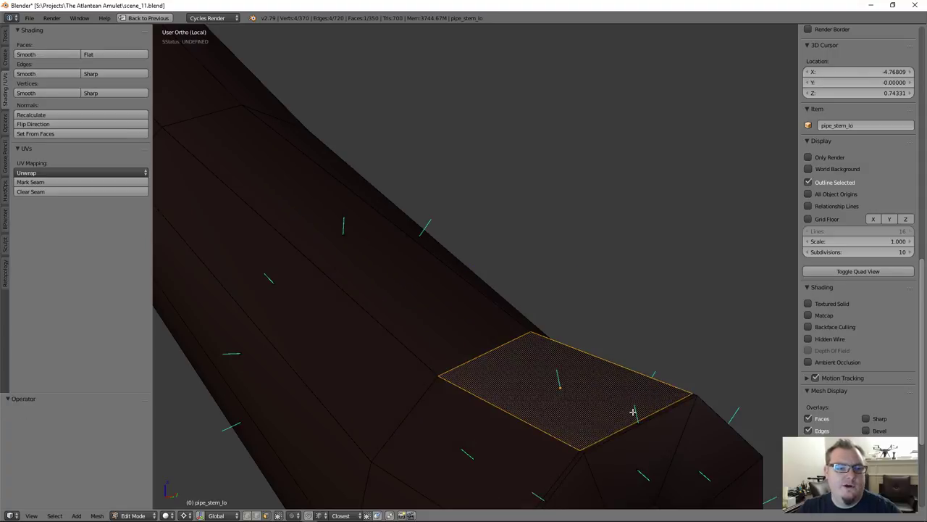
pyautogui.moveTo(631, 410); pyautogui.dragTo(551, 388, button='middle')
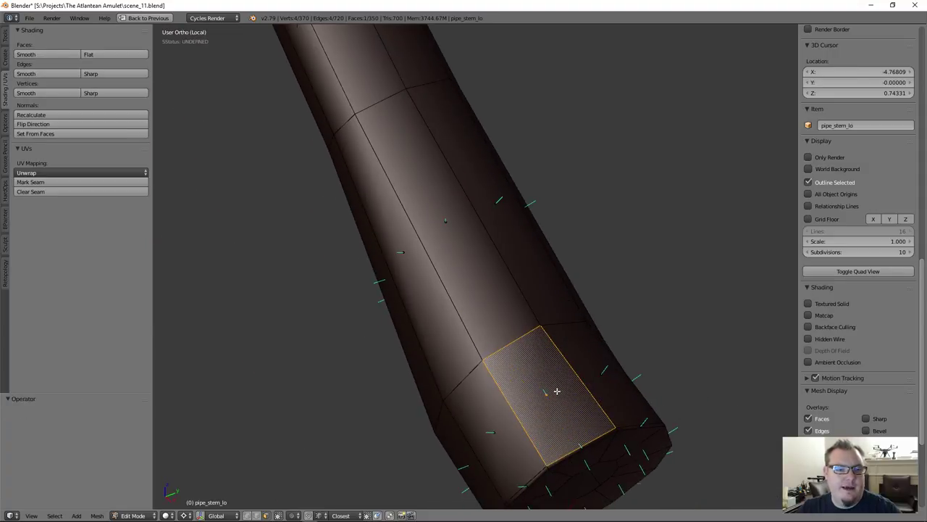
pyautogui.press('Tab')
pyautogui.press('Tab')
pyautogui.scroll(-2, 550, 380)
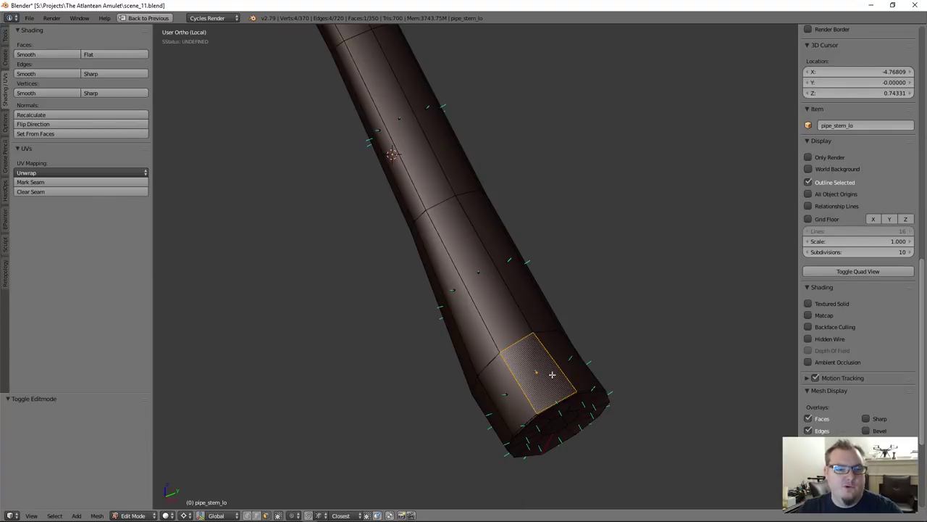
pyautogui.press('a')
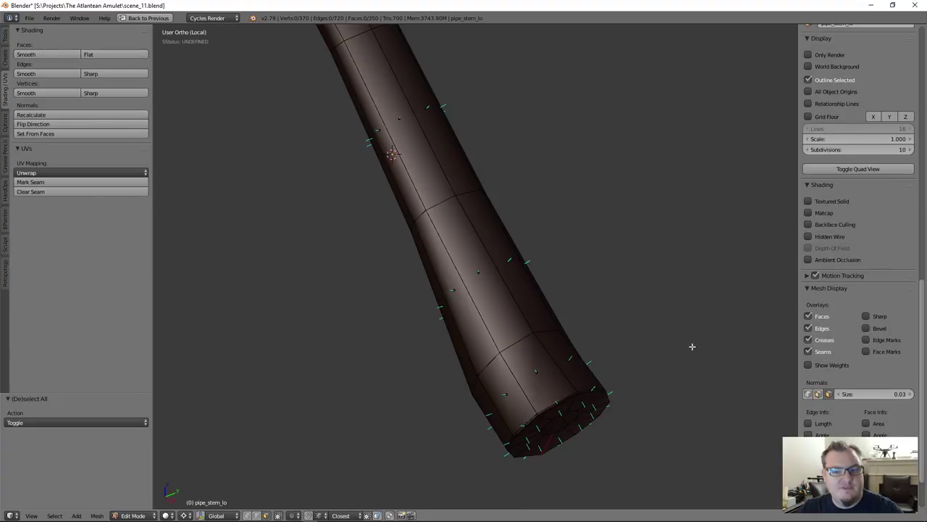
pyautogui.moveTo(559, 338); pyautogui.dragTo(598, 313, button='middle')
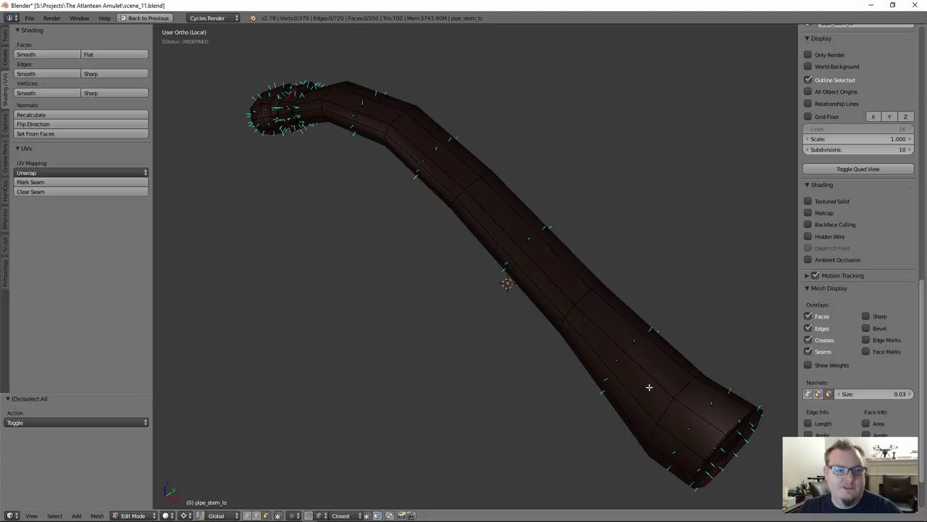
pyautogui.press('Tab')
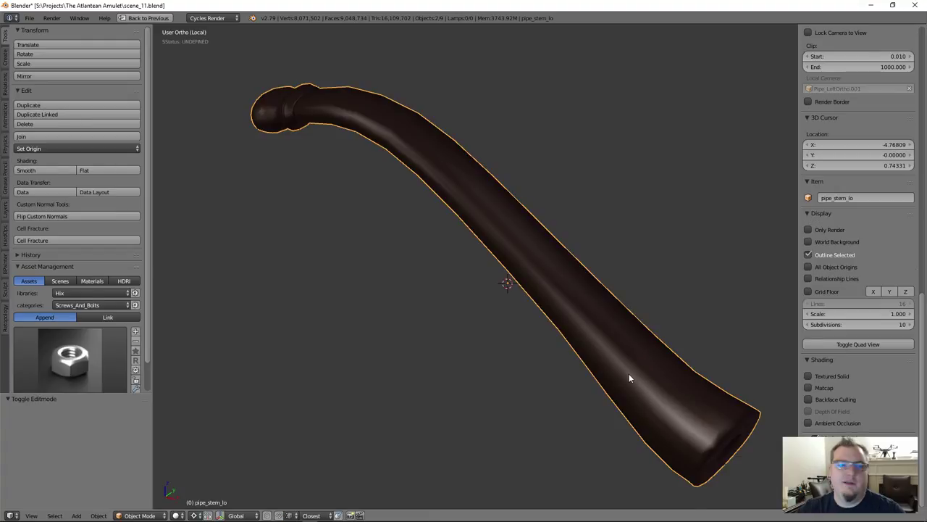
# Step: Select the high-poly pipe stem, isolate it in local view, and enter Edit Mode
pyautogui.press('KP_Divide')
pyautogui.rightClick(581, 346)
pyautogui.scroll(4, 572, 333)
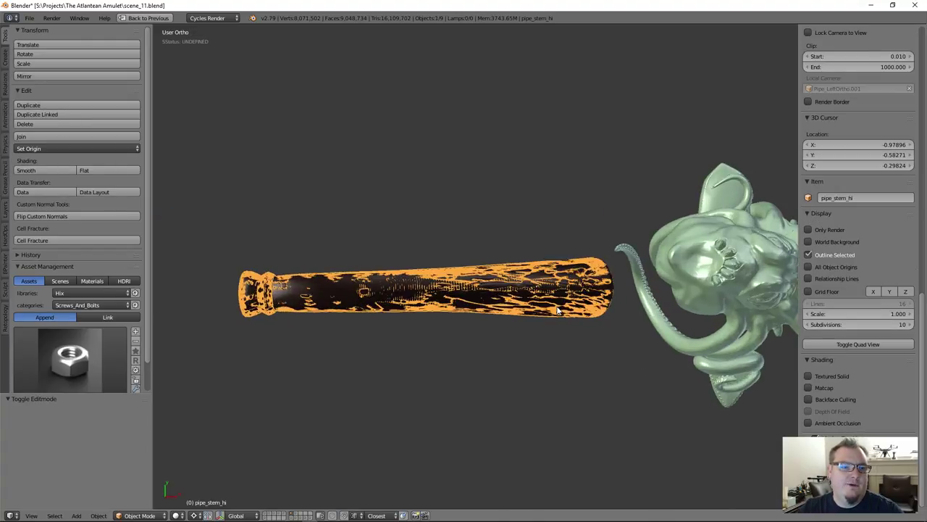
pyautogui.press('KP_Divide')
pyautogui.scroll(3, 579, 289)
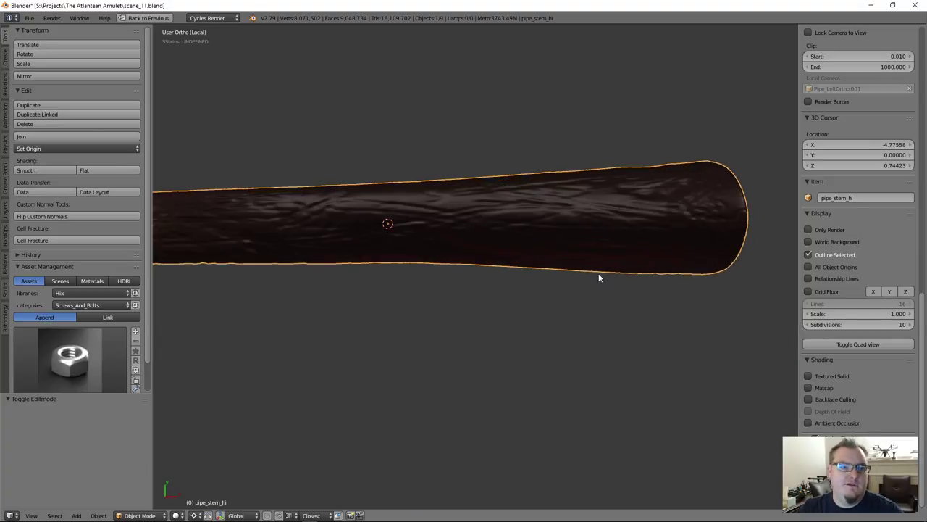
pyautogui.press('Tab')
# Step: Inspect the high-poly stem's ribbed surface from several angles, then leave Edit Mode
pyautogui.moveTo(577, 242); pyautogui.dragTo(711, 385, button='middle')
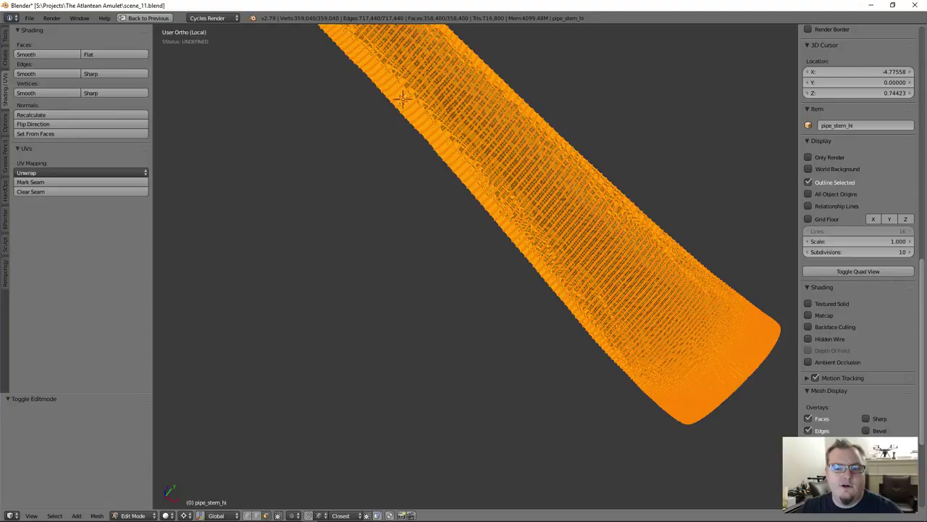
pyautogui.scroll(5, 475, 267)
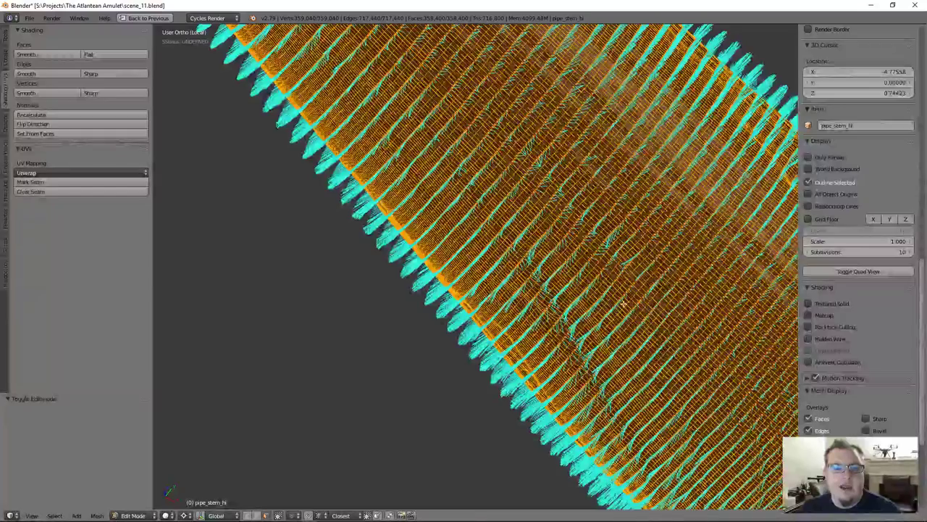
pyautogui.moveTo(622, 304); pyautogui.dragTo(208, 32, button='middle')
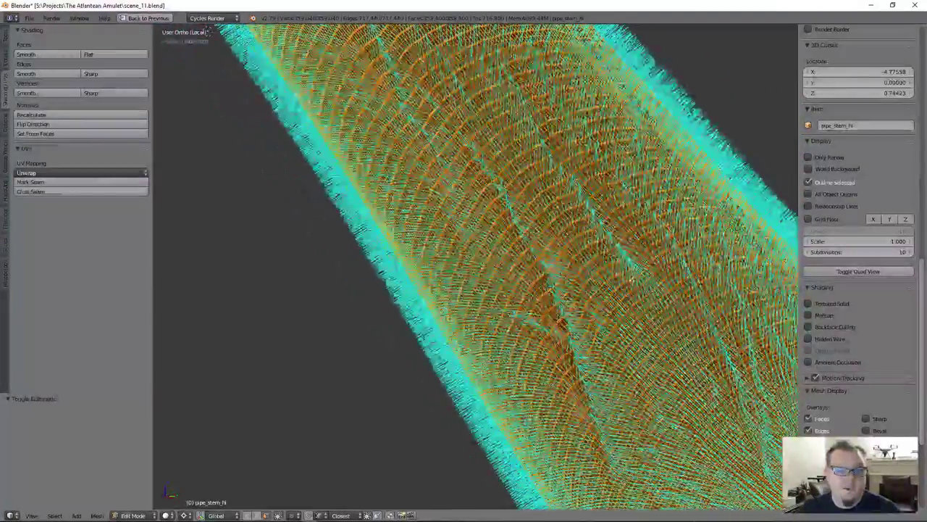
pyautogui.scroll(6, 634, 268)
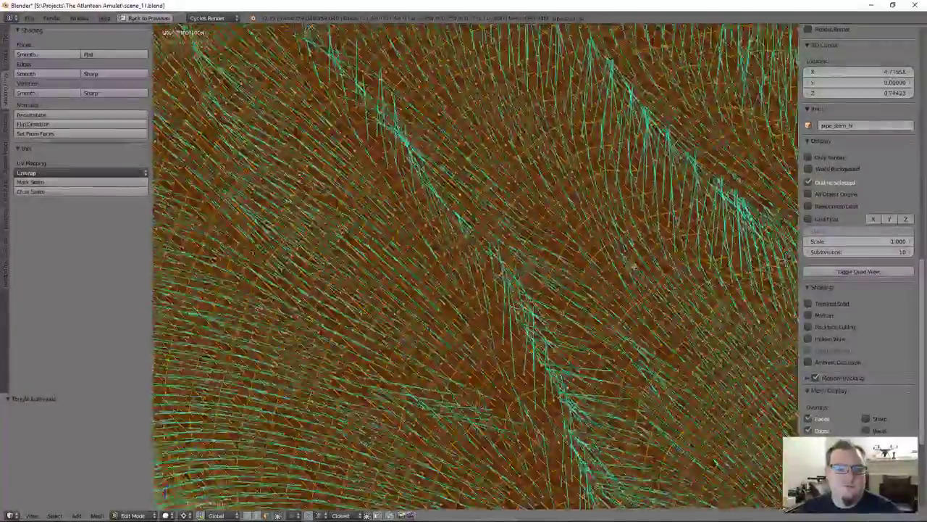
pyautogui.moveTo(633, 268); pyautogui.dragTo(595, 252, button='middle')
pyautogui.scroll(6, 605, 252)
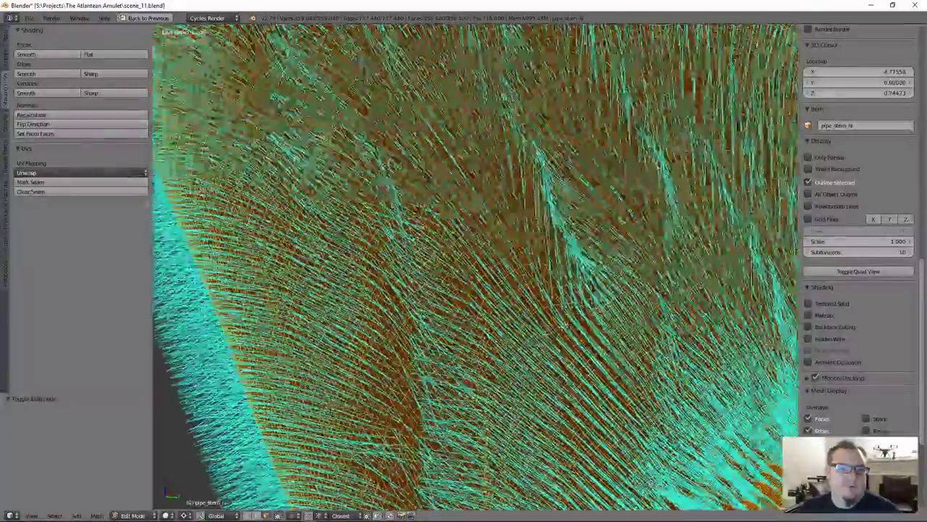
pyautogui.moveTo(563, 323); pyautogui.dragTo(536, 316, button='middle')
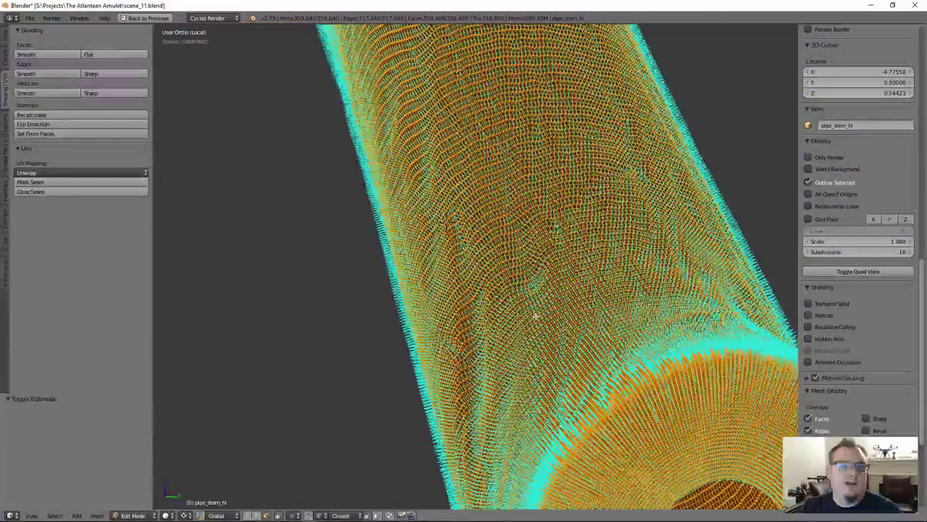
pyautogui.scroll(-4, 536, 315)
pyautogui.moveTo(479, 258); pyautogui.dragTo(491, 306, button='middle')
pyautogui.scroll(6, 491, 322)
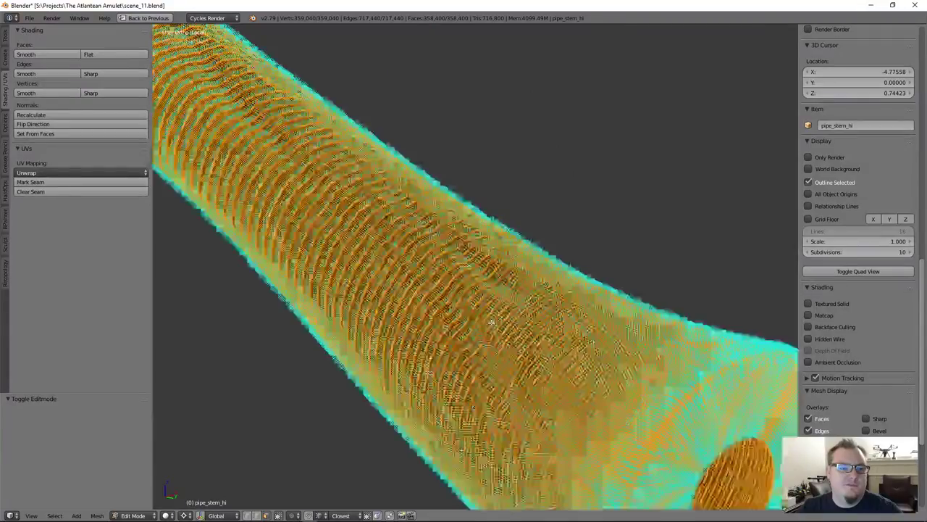
pyautogui.press('Tab')
# Step: Exit local view, select the overlapping low-poly stem, and cancel an attempted move
pyautogui.scroll(-4, 474, 294)
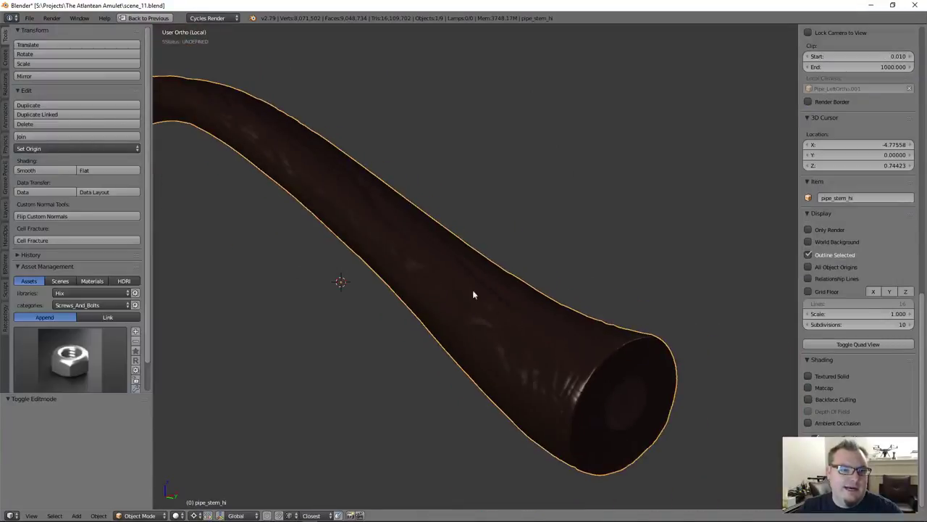
pyautogui.moveTo(549, 350); pyautogui.dragTo(534, 283, button='middle')
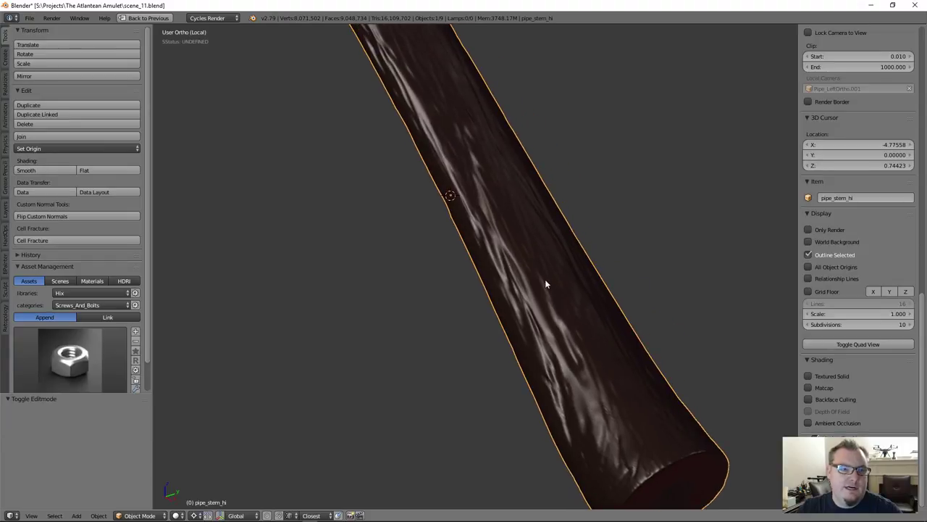
pyautogui.press('KP_Divide')
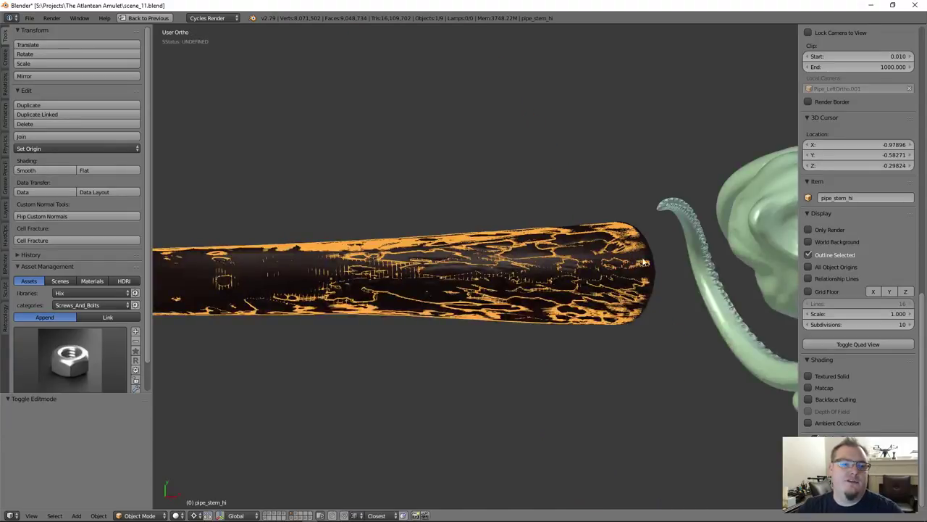
pyautogui.rightClick(560, 254)
pyautogui.press('g')
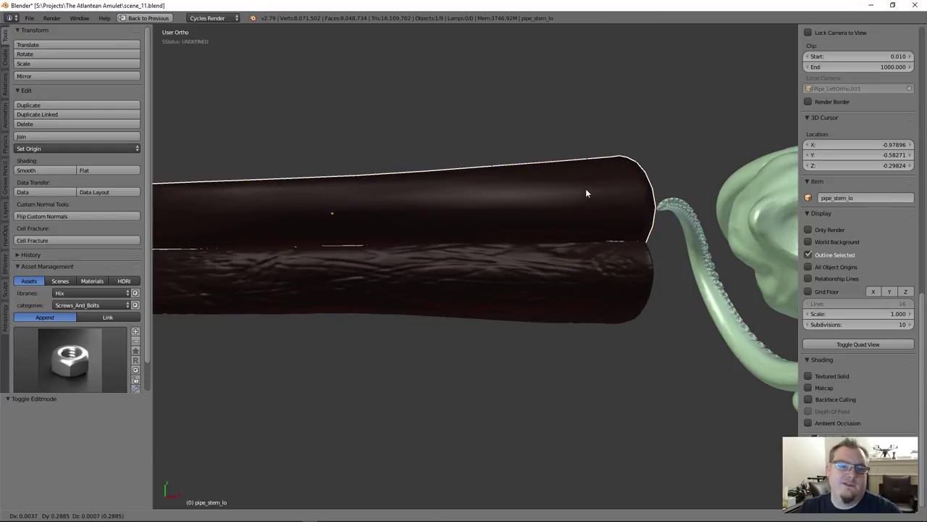
pyautogui.press('Escape')
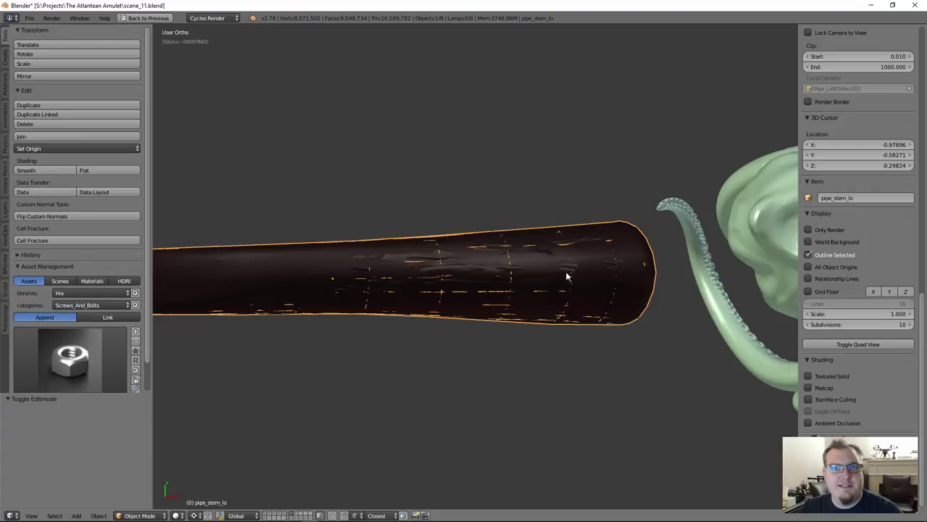
# Step: Reselect the high-poly and then low-poly stem, and cancel a second move attempt
pyautogui.moveTo(568, 276); pyautogui.dragTo(535, 289, button='middle')
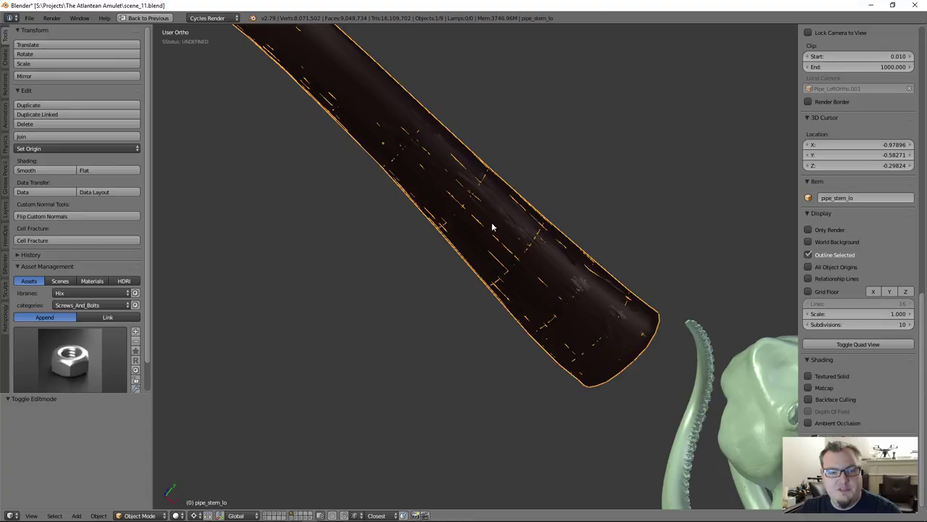
pyautogui.moveTo(538, 242); pyautogui.dragTo(536, 232, button='middle')
pyautogui.rightClick(536, 230)
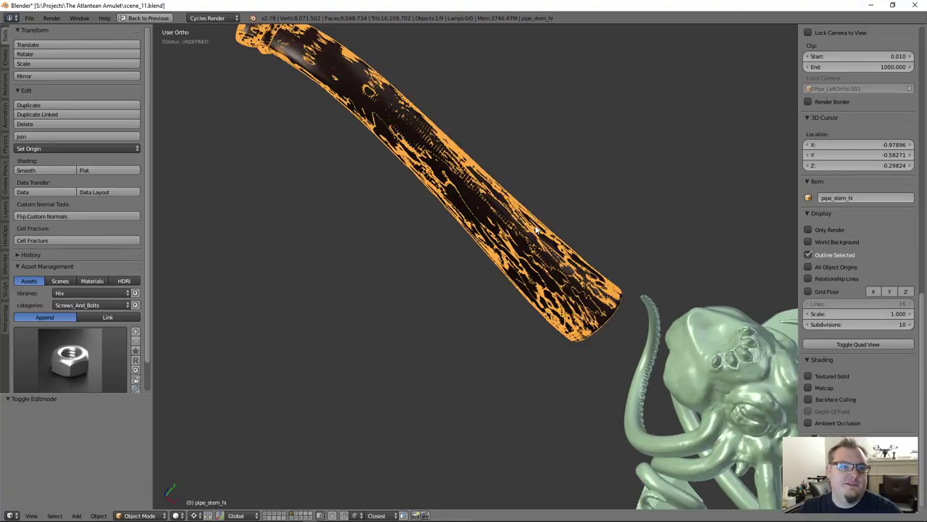
pyautogui.rightClick(604, 316)
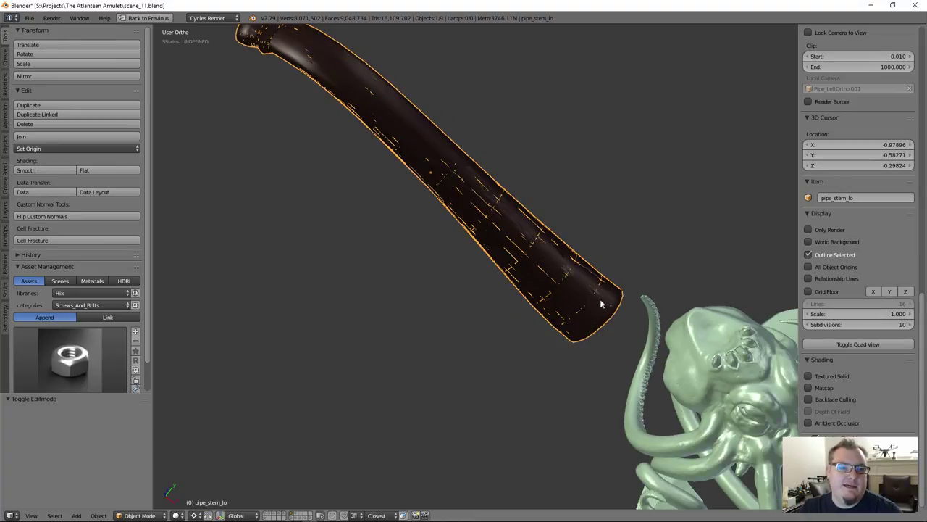
pyautogui.press('g')
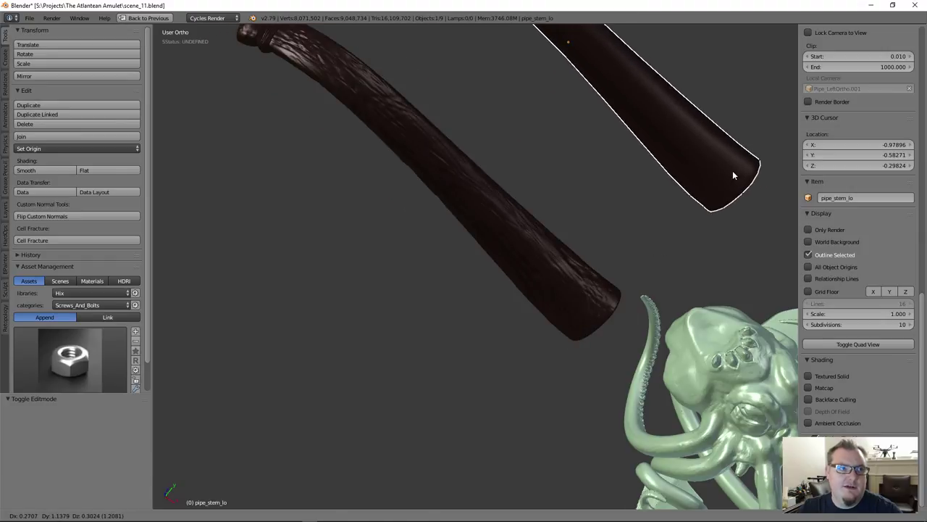
pyautogui.rightClick(733, 170)
pyautogui.scroll(2, 607, 299)
pyautogui.moveTo(607, 299); pyautogui.dragTo(532, 265, button='middle')
pyautogui.scroll(-4, 607, 299)
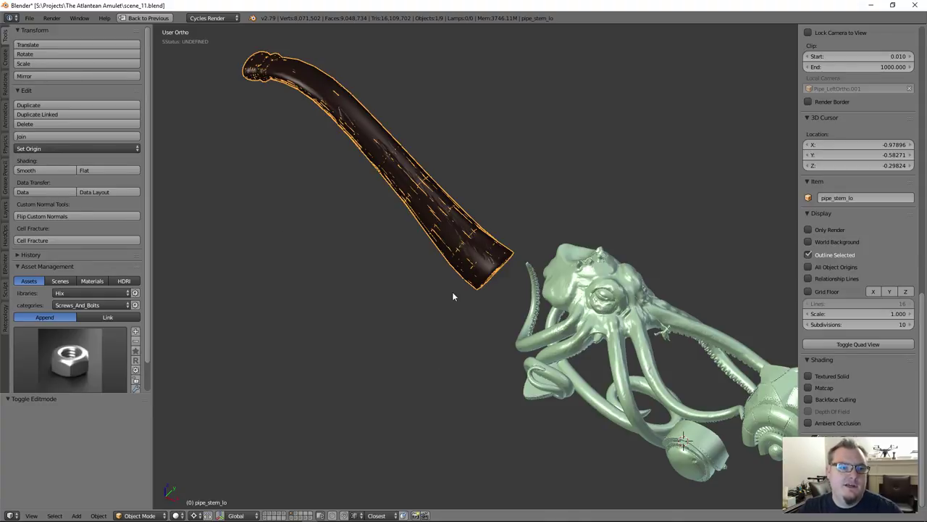
pyautogui.moveTo(455, 304); pyautogui.dragTo(450, 285, button='middle')
pyautogui.scroll(3, 461, 224)
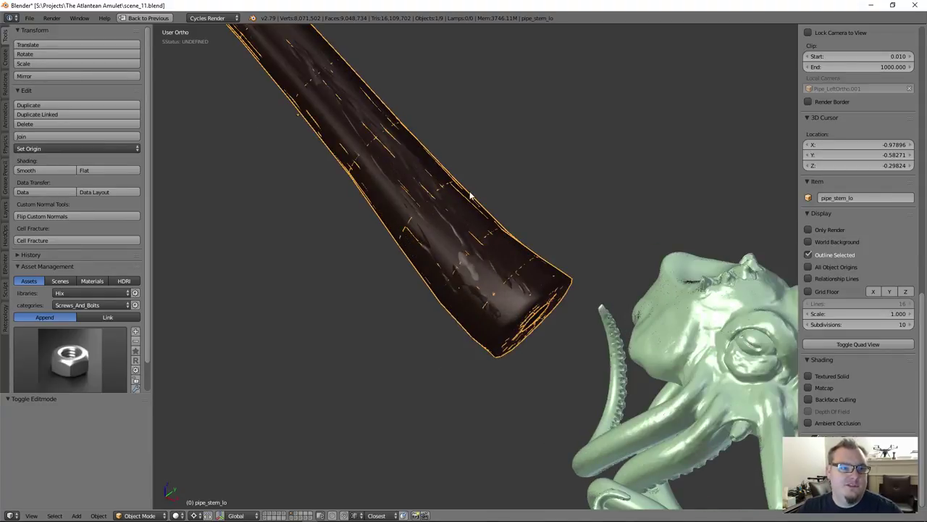
pyautogui.scroll(5, 512, 252)
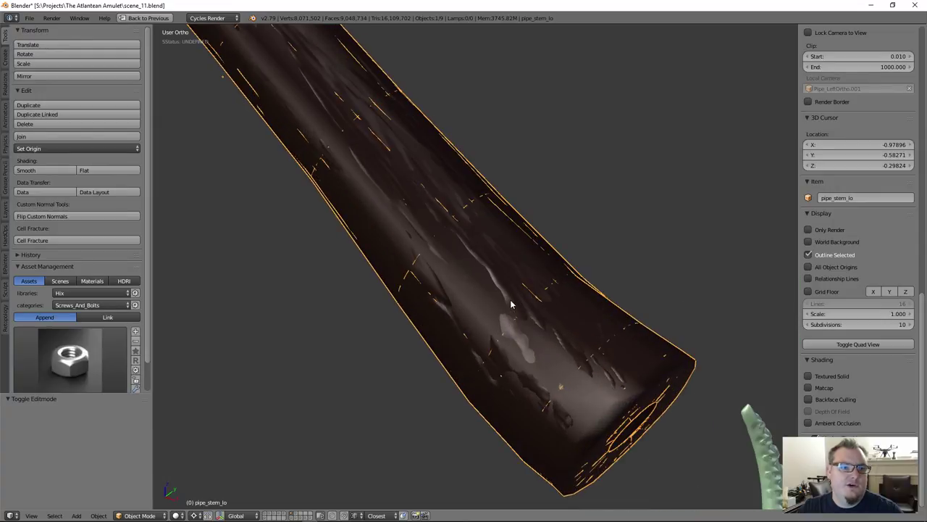
# Step: Restore the full layout, hide the high-poly pipe stem, and select pipe_stem_lo
pyautogui.rightClick(508, 313)
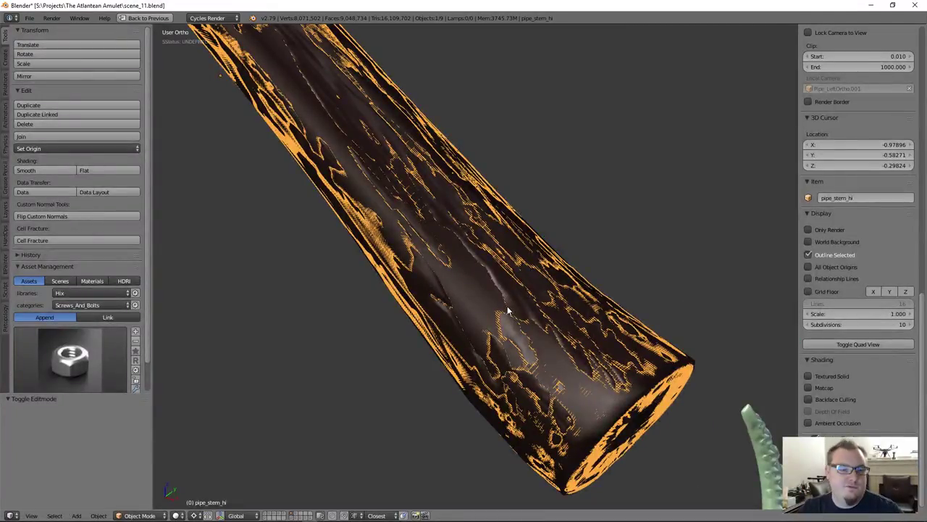
pyautogui.hotkey('alt', 'h')
pyautogui.hotkey('ctrl', 'z')
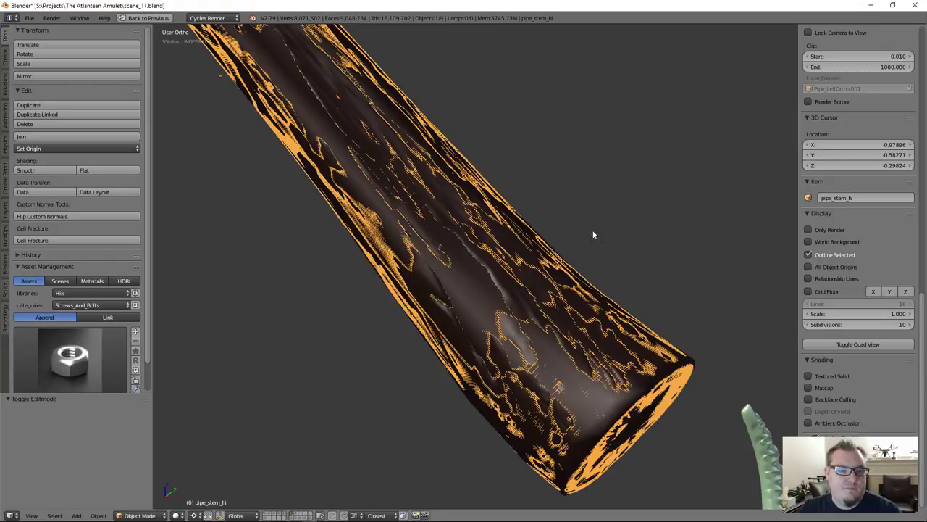
pyautogui.hotkey('shift', 'space')
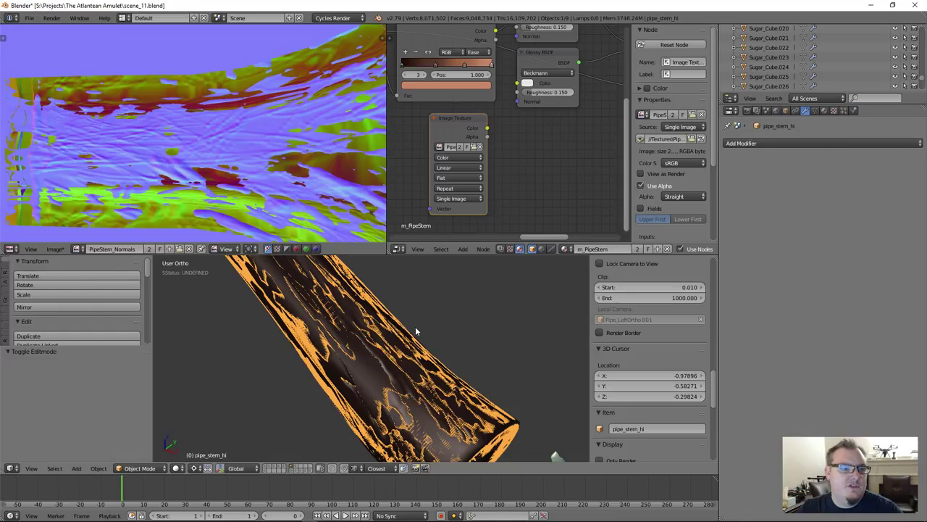
pyautogui.moveTo(383, 327); pyautogui.dragTo(467, 360, button='middle')
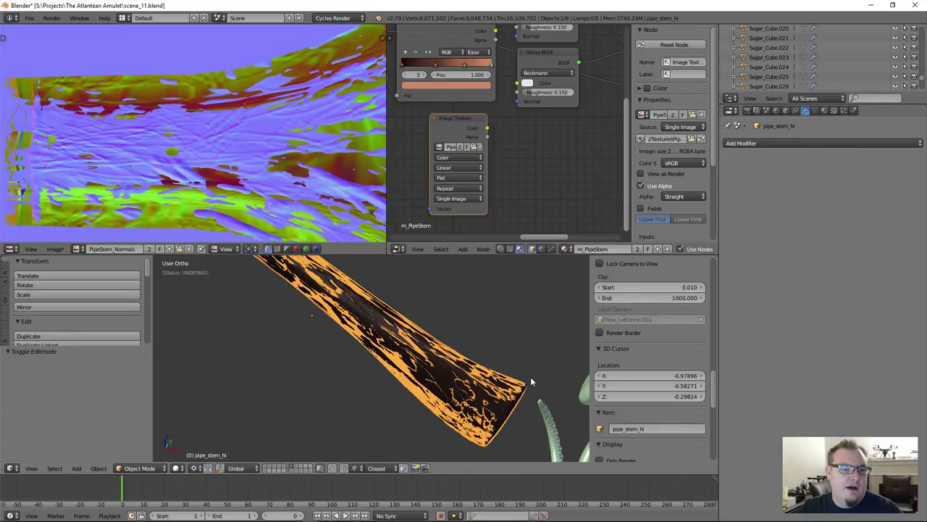
pyautogui.press('h')
pyautogui.rightClick(437, 361)
# Step: Enter Edit Mode on pipe_stem_lo and open the Render properties with the bake options
pyautogui.press('Tab')
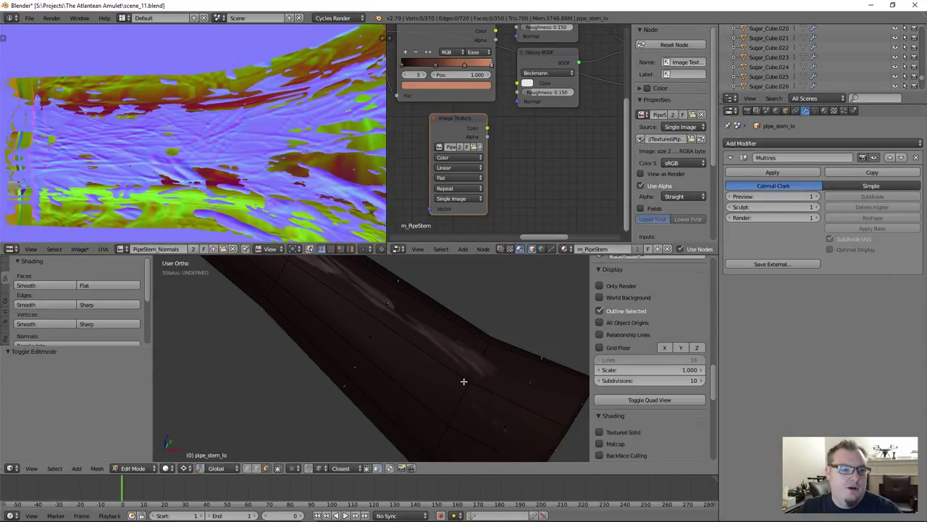
pyautogui.scroll(-3, 666, 432)
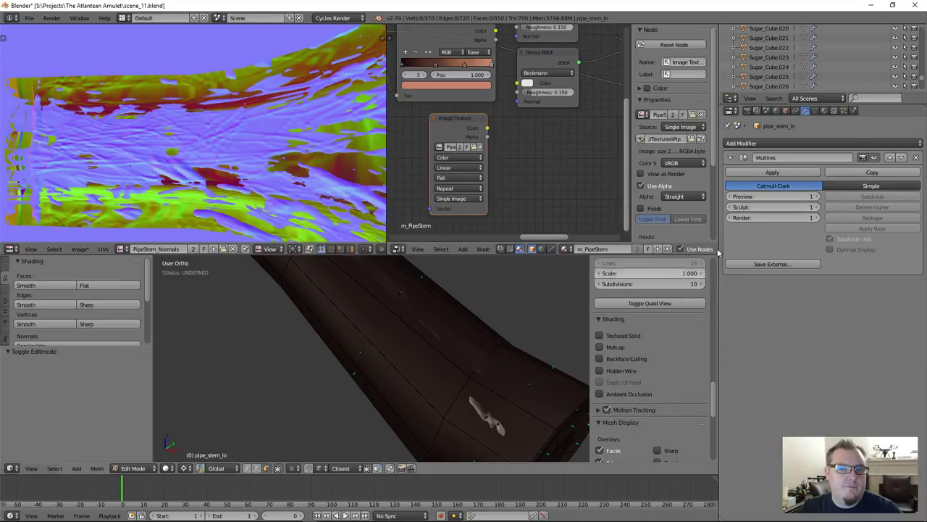
pyautogui.click(749, 112)
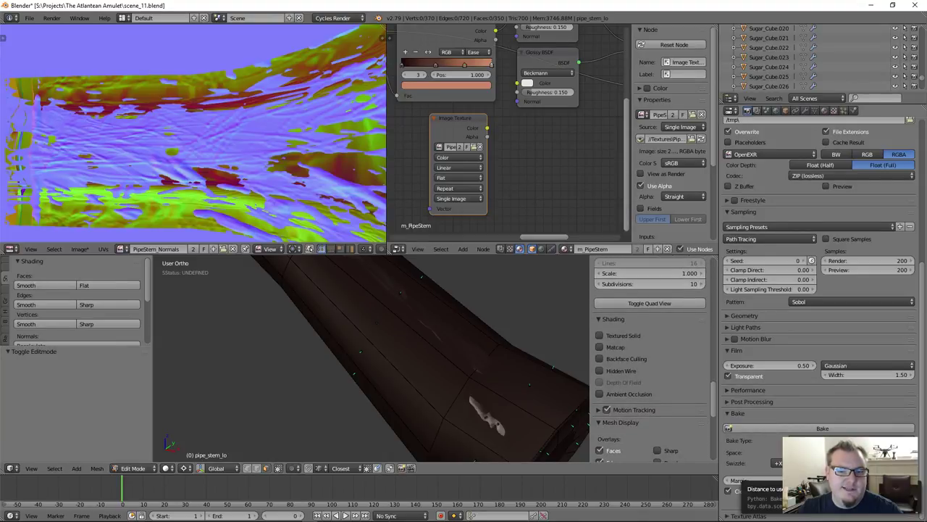
pyautogui.moveTo(533, 337)
pyautogui.mouseDown(button='middle')
pyautogui.moveTo(536, 399)
pyautogui.moveTo(432, 347)
pyautogui.mouseUp(button='middle')
pyautogui.scroll(3, 432, 347)
pyautogui.scroll(-8, 615, 403)
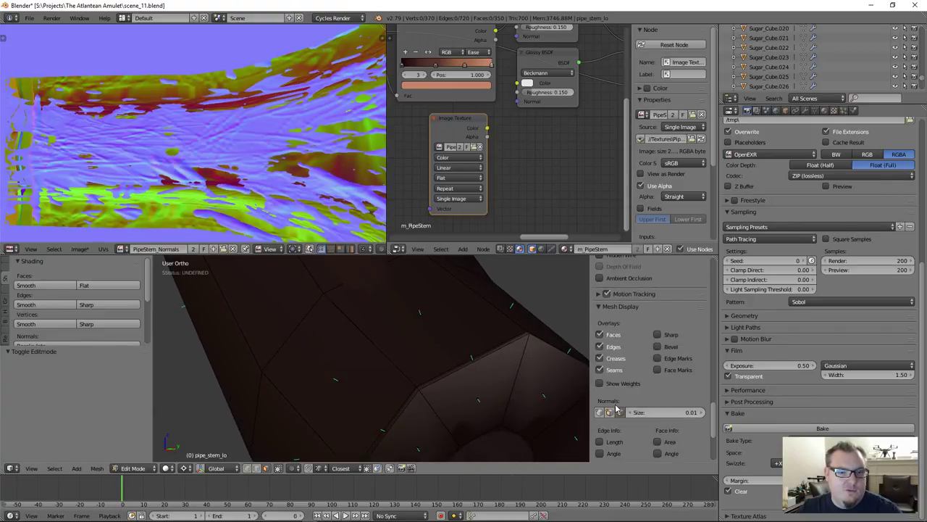
# Step: Try normal display sizes from 0.04 down to 0.01 while orbiting to inspect the stem
pyautogui.moveTo(663, 289); pyautogui.dragTo(684, 288)
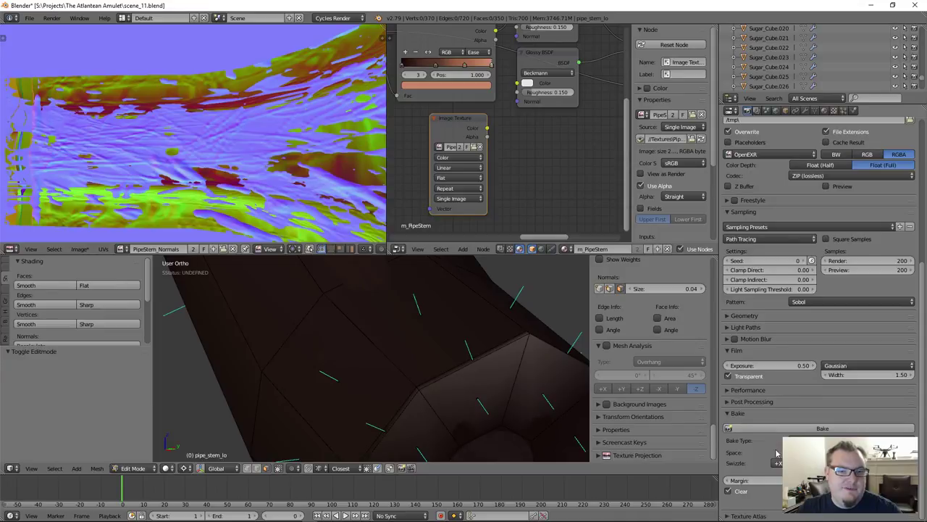
pyautogui.moveTo(413, 336); pyautogui.dragTo(438, 315, button='middle')
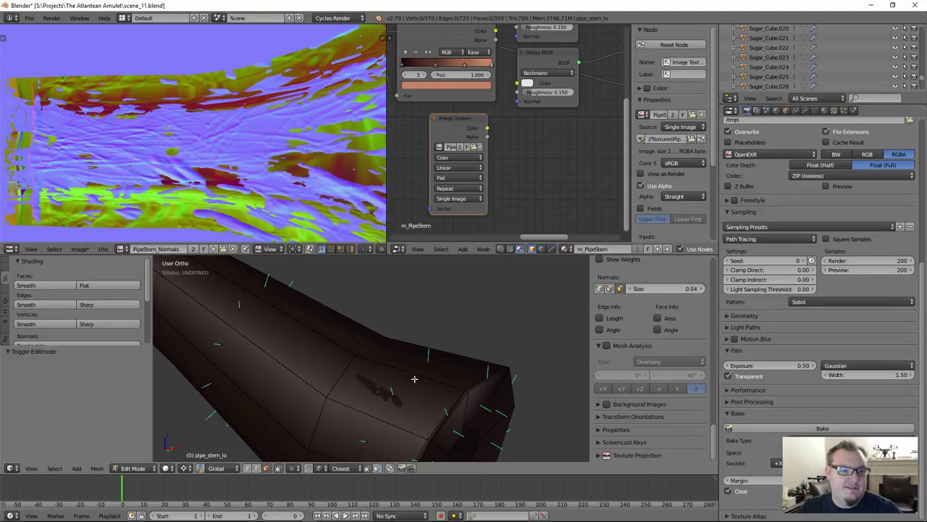
pyautogui.scroll(2, 429, 354)
pyautogui.scroll(4, 302, 333)
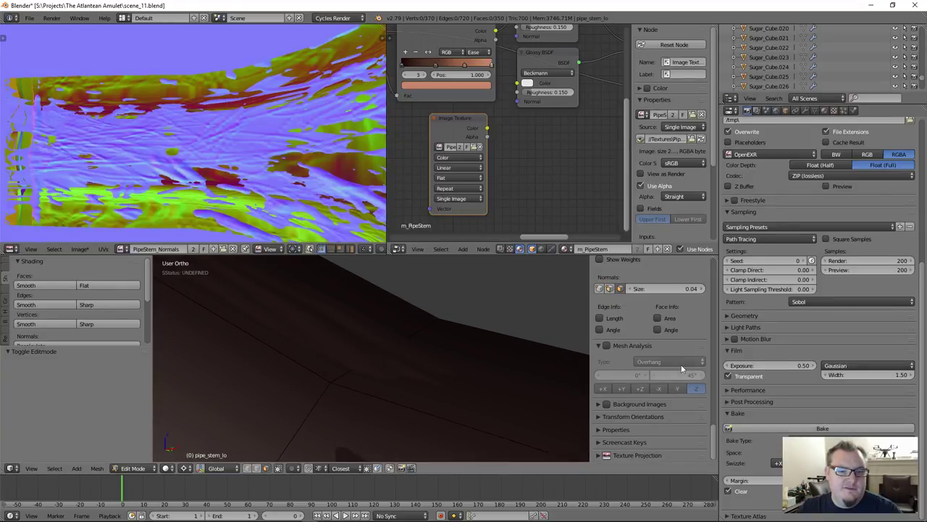
pyautogui.moveTo(677, 291); pyautogui.dragTo(668, 291)
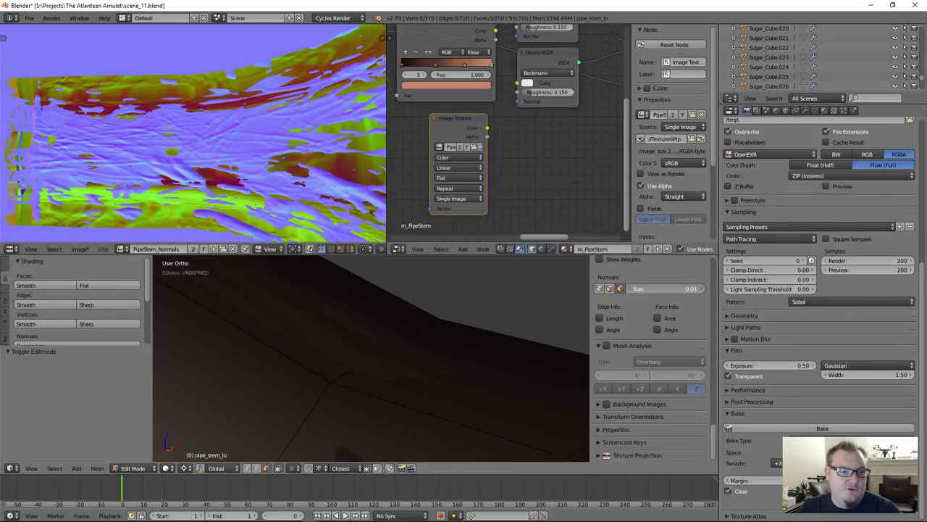
pyautogui.moveTo(522, 334); pyautogui.dragTo(309, 328, button='middle')
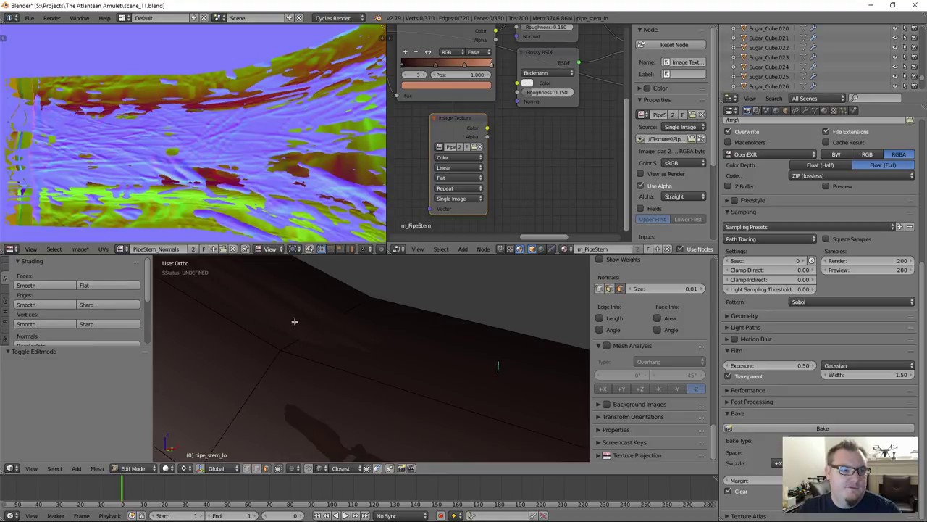
pyautogui.moveTo(652, 289); pyautogui.dragTo(678, 291)
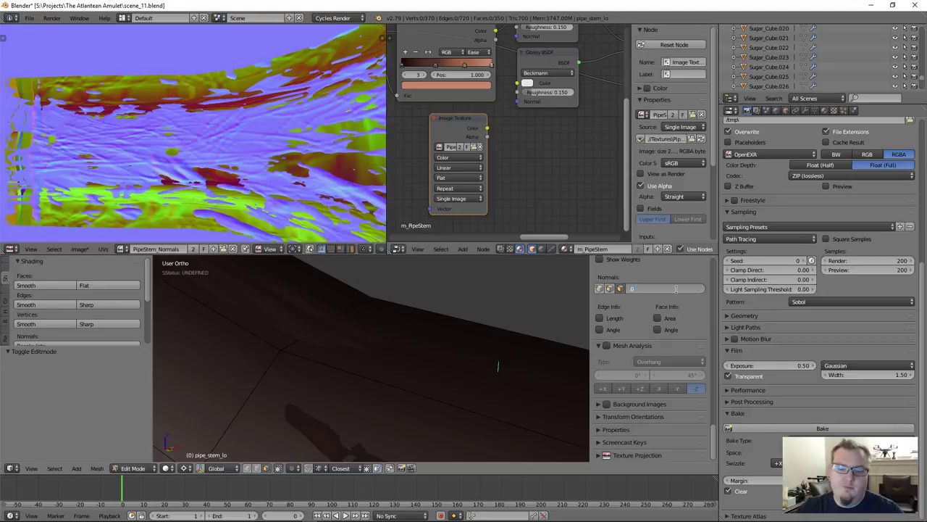
pyautogui.moveTo(428, 279); pyautogui.dragTo(521, 400, button='middle')
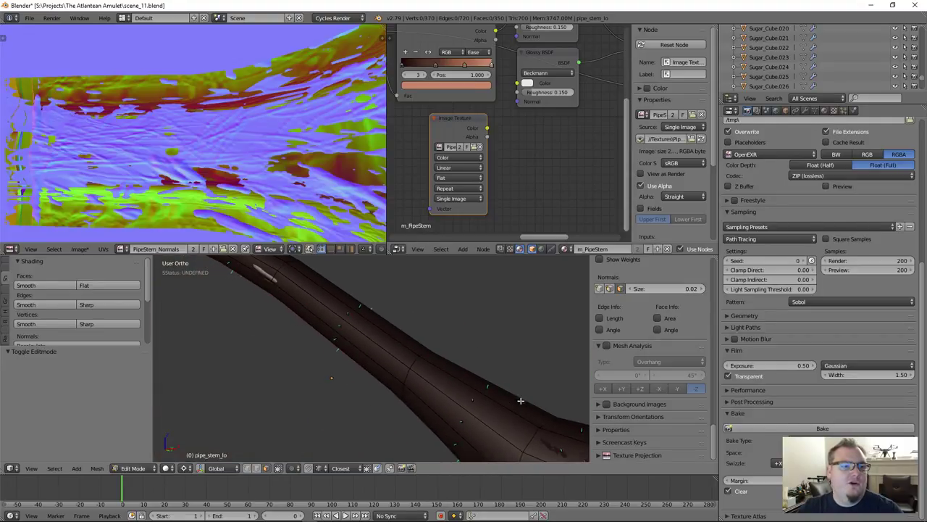
pyautogui.moveTo(314, 311); pyautogui.dragTo(461, 348, button='middle')
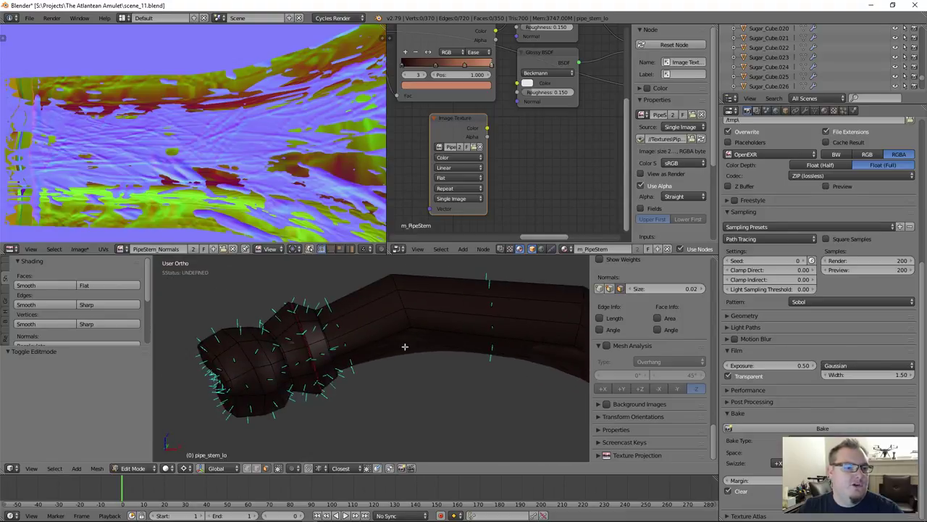
pyautogui.moveTo(404, 346)
pyautogui.mouseDown(button='middle')
pyautogui.moveTo(399, 231)
pyautogui.moveTo(402, 350)
pyautogui.moveTo(414, 347)
pyautogui.mouseUp(button='middle')
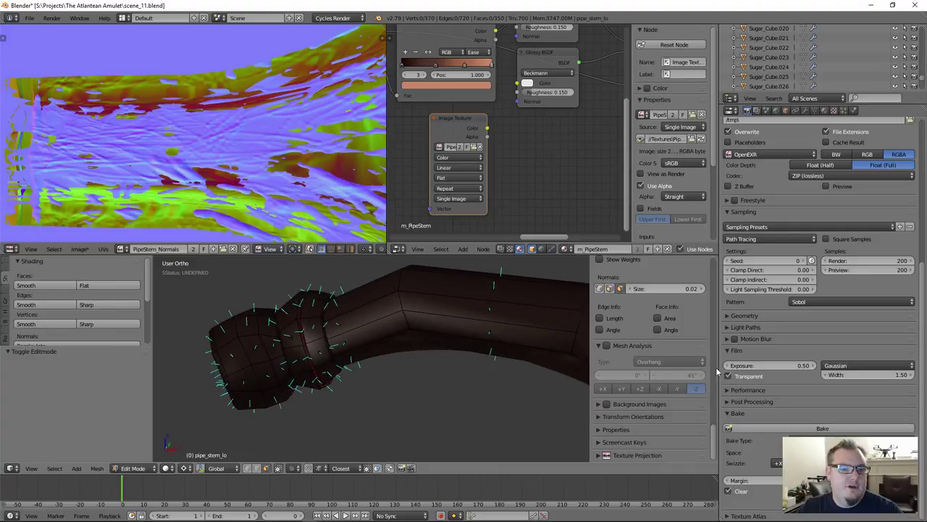
# Step: Set the normals size to 0.03, then hide the normal lines and leave Edit Mode
pyautogui.click(679, 289)
pyautogui.write('0.03')
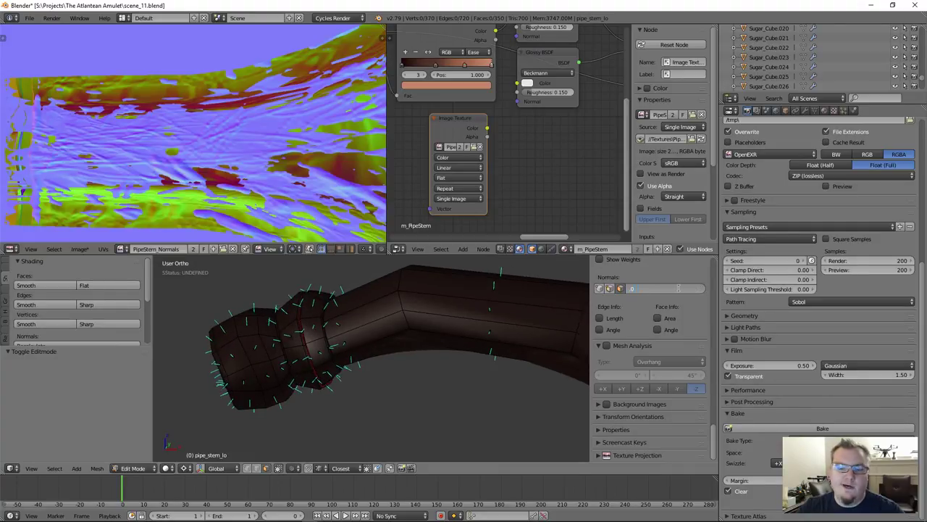
pyautogui.press('Return')
pyautogui.scroll(5, 439, 339)
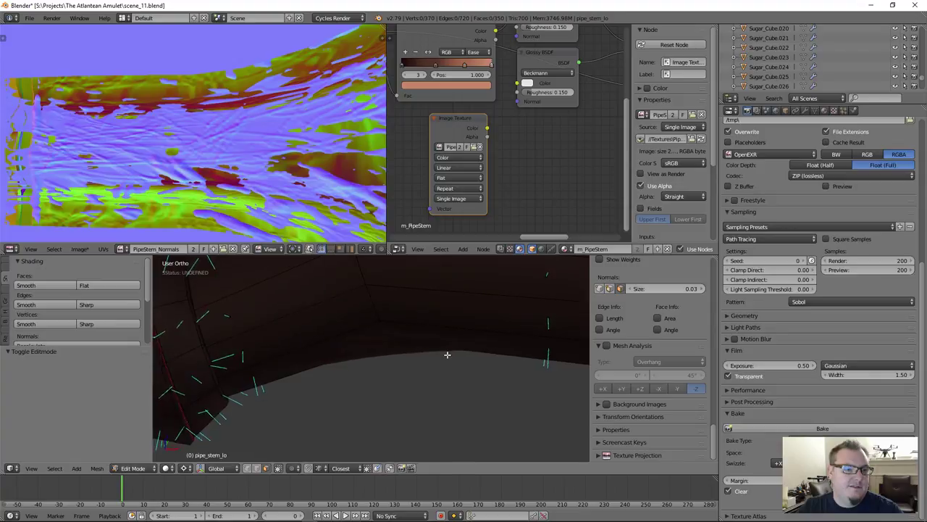
pyautogui.scroll(-6, 406, 358)
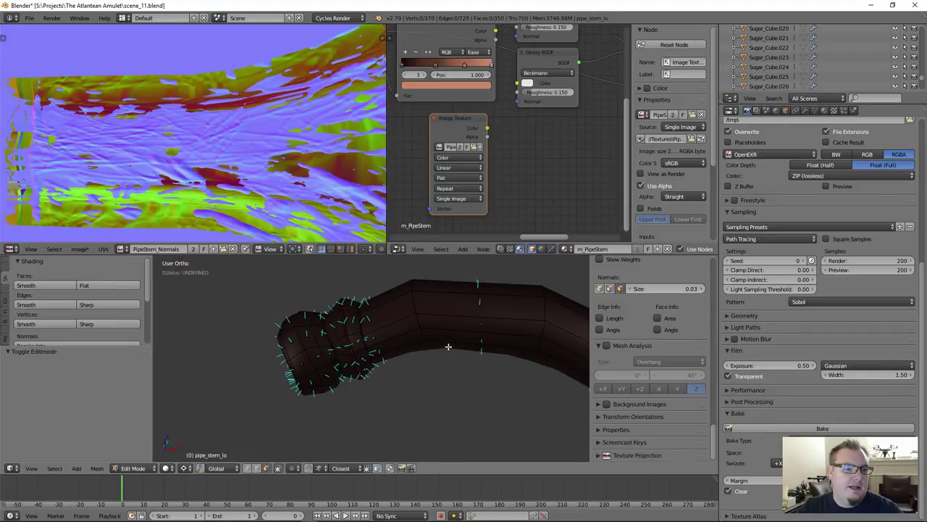
pyautogui.click(622, 288)
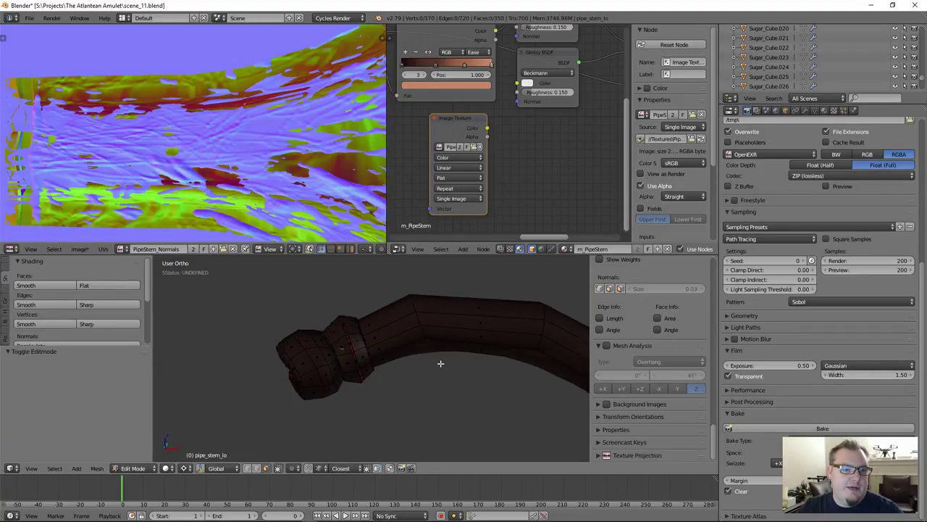
pyautogui.press('Tab')
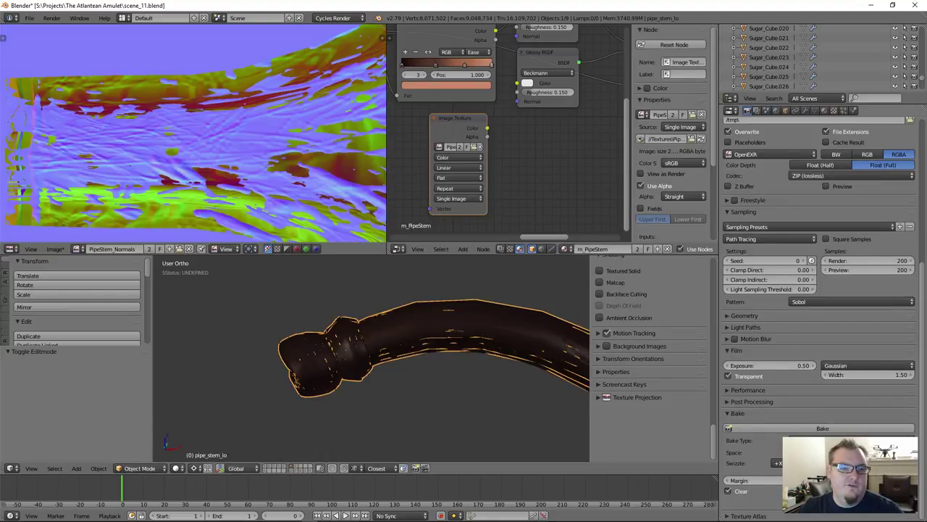
# Step: Orbit around the pipe stem and briefly check it in wireframe shading
pyautogui.moveTo(406, 362); pyautogui.dragTo(444, 361, button='middle')
pyautogui.press('z')
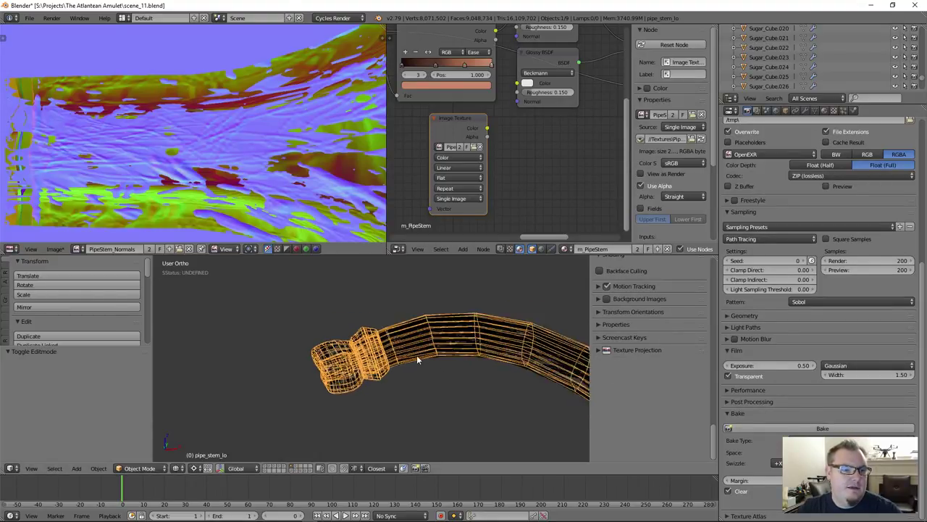
pyautogui.press('z')
# Step: Select pipe_stem_hi, then pipe_stem_lo as the active object, and bring the render settings back into view
pyautogui.moveTo(783, 95); pyautogui.dragTo(786, 320)
pyautogui.scroll(2, 802, 259)
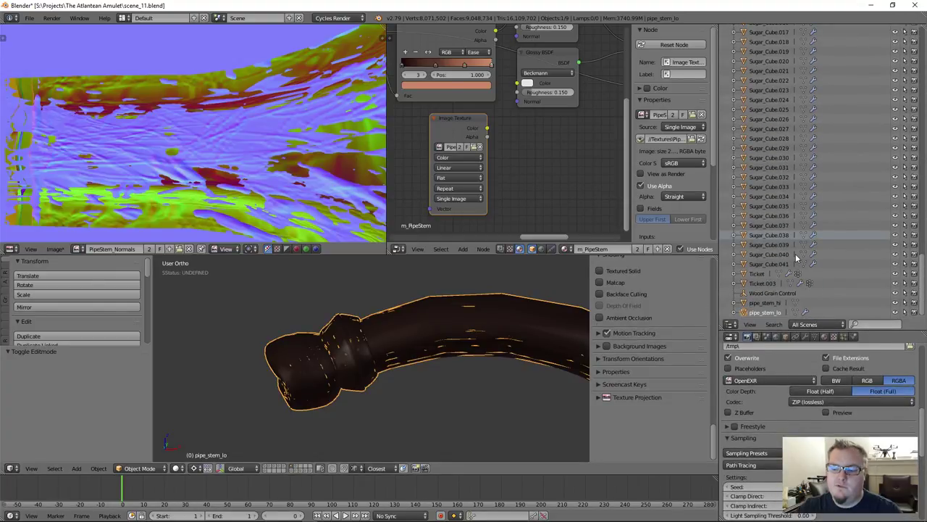
pyautogui.click(766, 304)
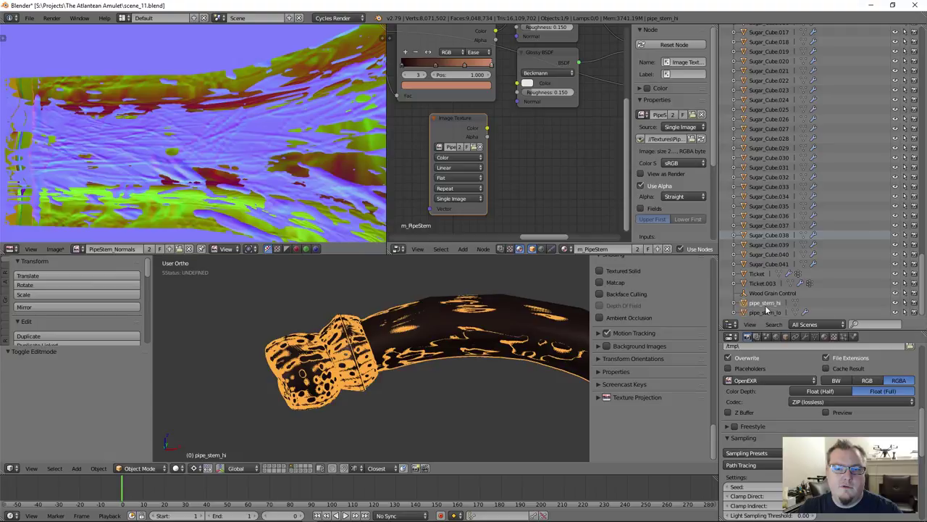
pyautogui.click(766, 313)
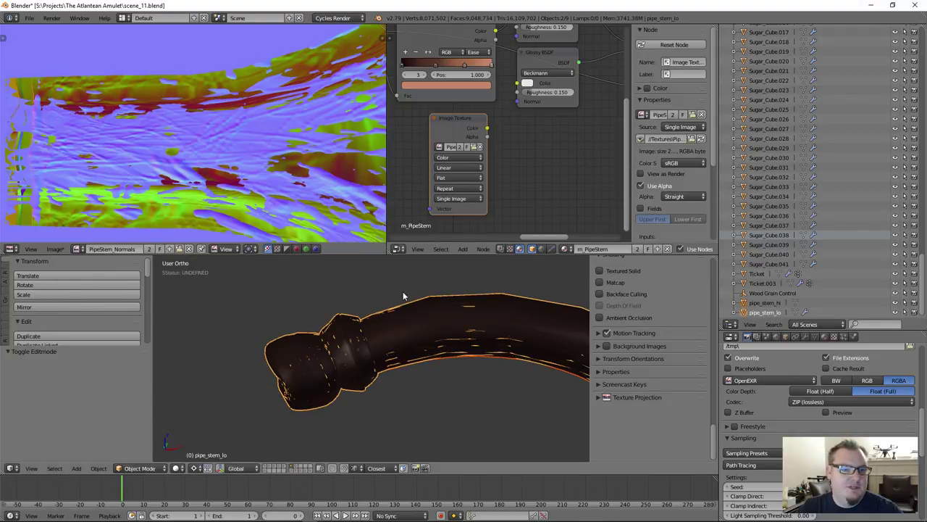
pyautogui.moveTo(464, 126); pyautogui.dragTo(479, 130)
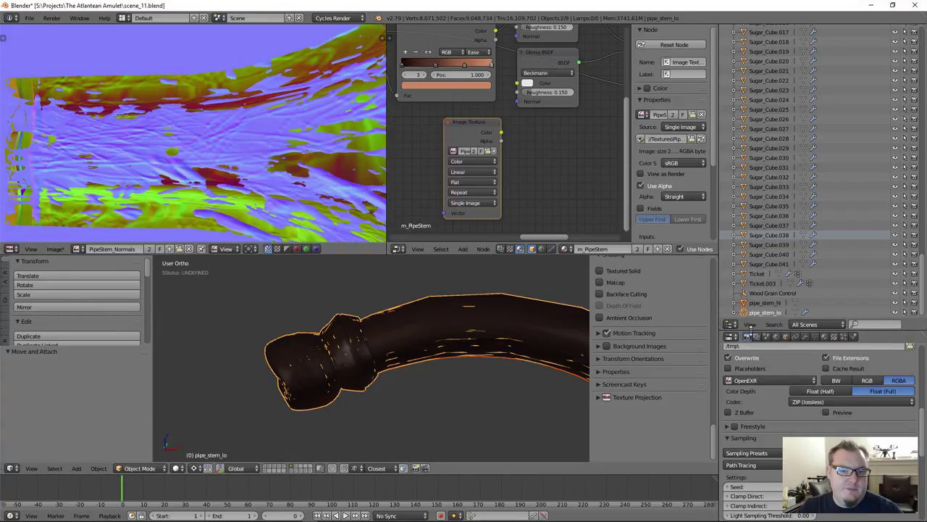
pyautogui.moveTo(751, 331); pyautogui.dragTo(754, 84)
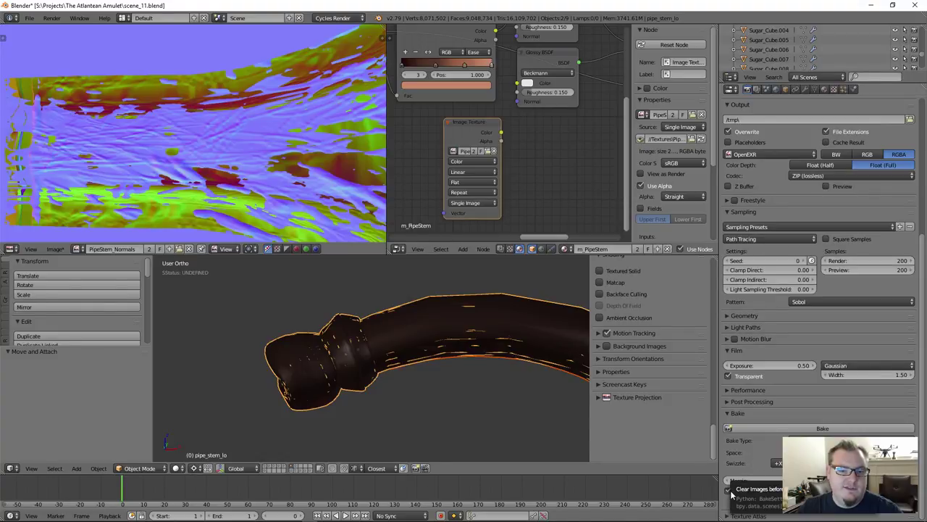
# Step: Zoom out in the Image Editor and start baking the PipeStem_Normals normal map
pyautogui.scroll(-4, 223, 143)
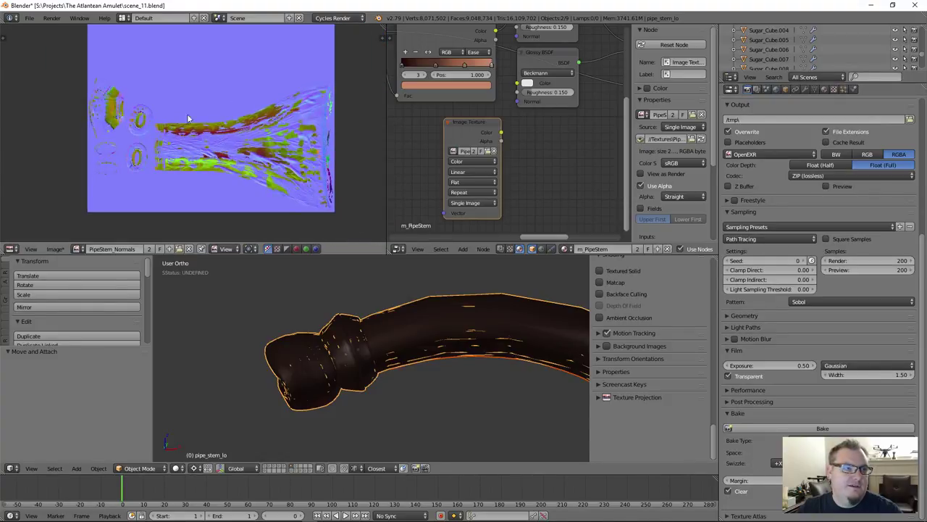
pyautogui.click(749, 428)
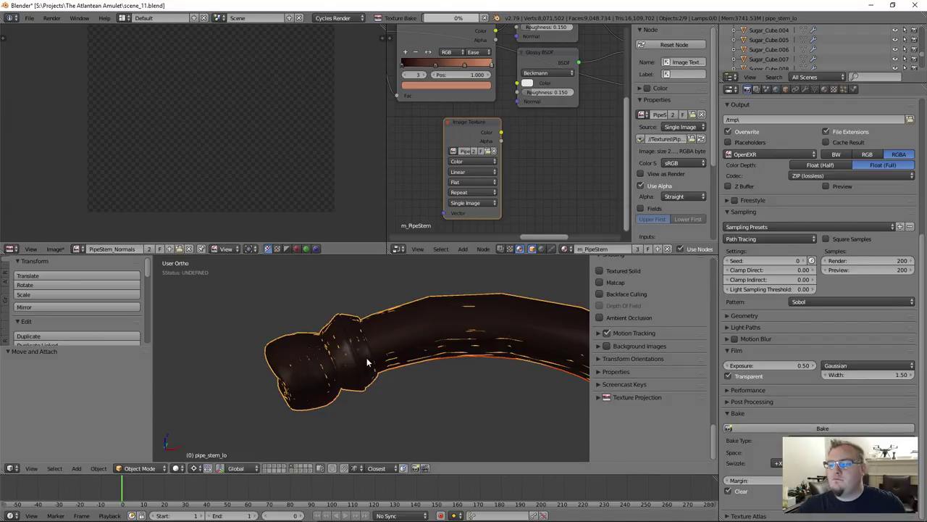
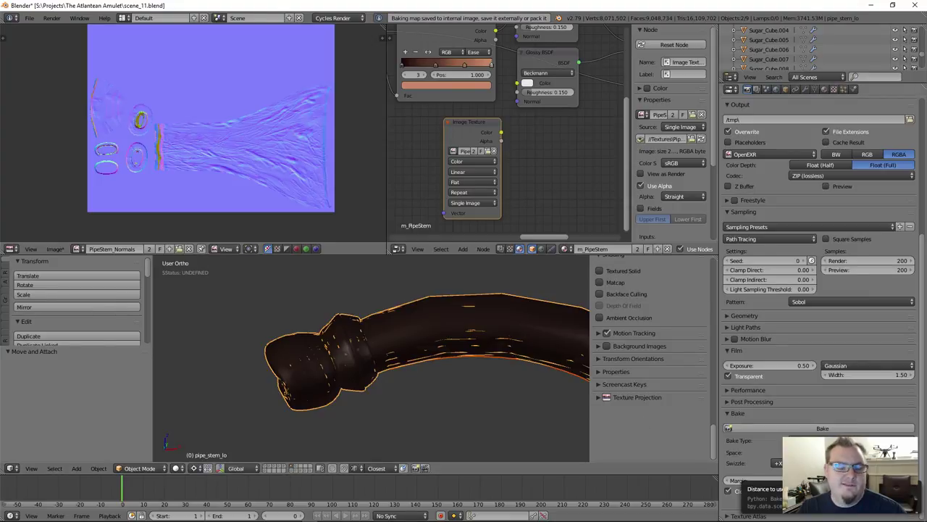
# Step: Inspect the PipeStem_Normals map full-screen, zooming in on the upper oval
pyautogui.hotkey('ctrl', 'space')
pyautogui.scroll(5, 461, 281)
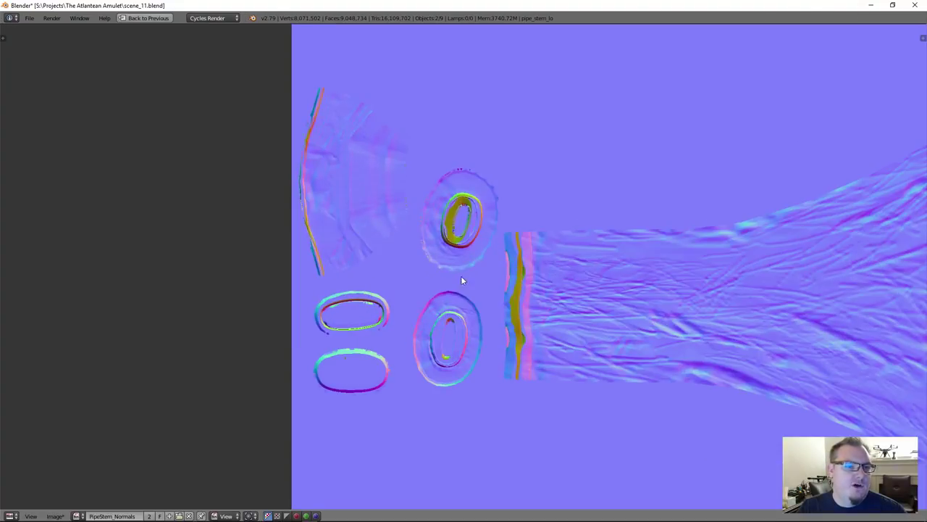
pyautogui.scroll(3, 461, 281)
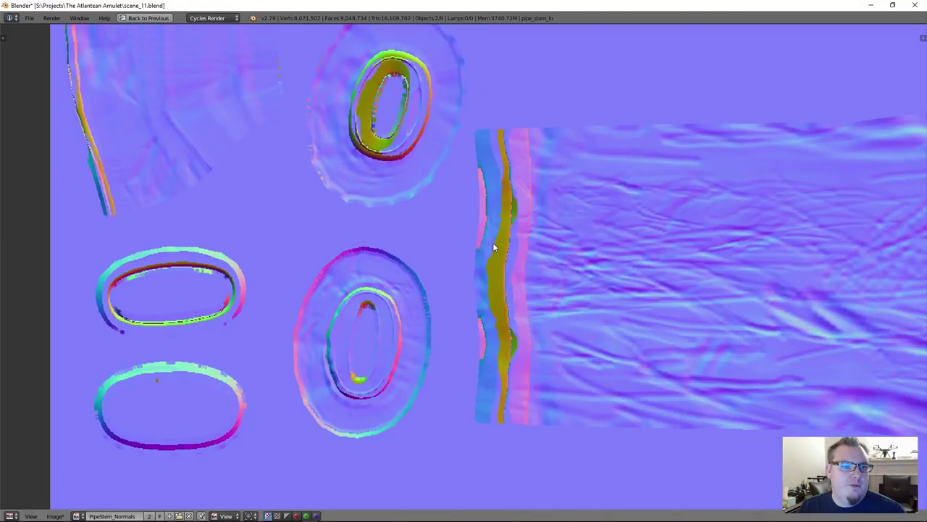
pyautogui.scroll(-2, 493, 242)
pyautogui.moveTo(484, 257); pyautogui.dragTo(325, 291, button='middle')
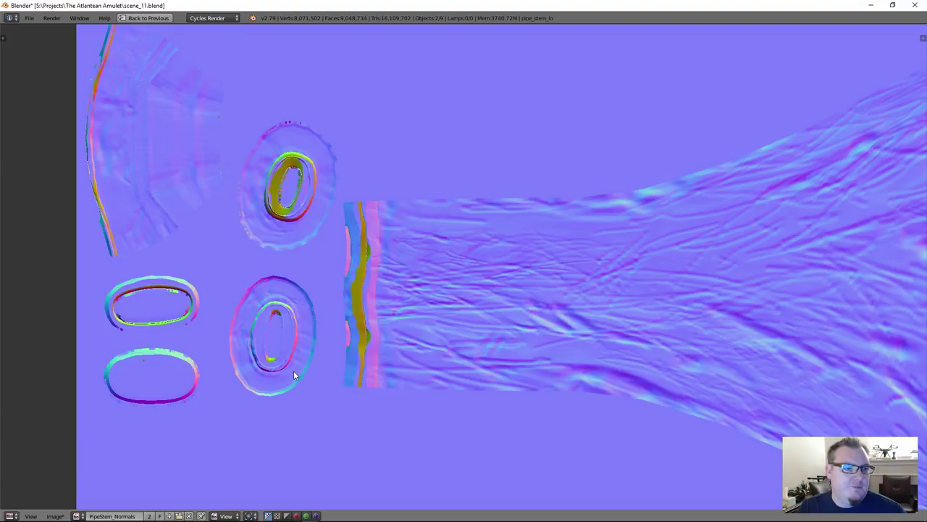
pyautogui.scroll(-4, 294, 370)
pyautogui.moveTo(471, 360); pyautogui.dragTo(462, 338, button='middle')
pyautogui.scroll(2, 459, 337)
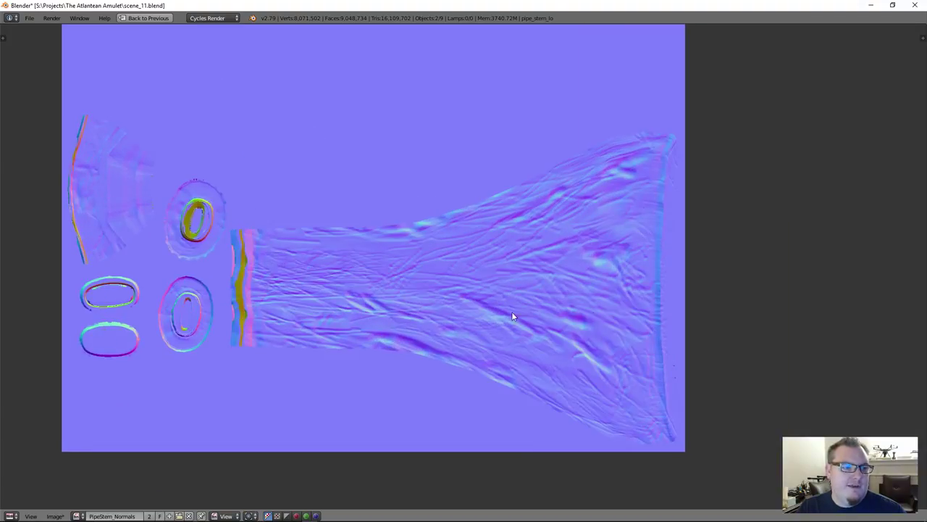
pyautogui.moveTo(395, 273); pyautogui.dragTo(594, 300, button='middle')
pyautogui.scroll(3, 431, 268)
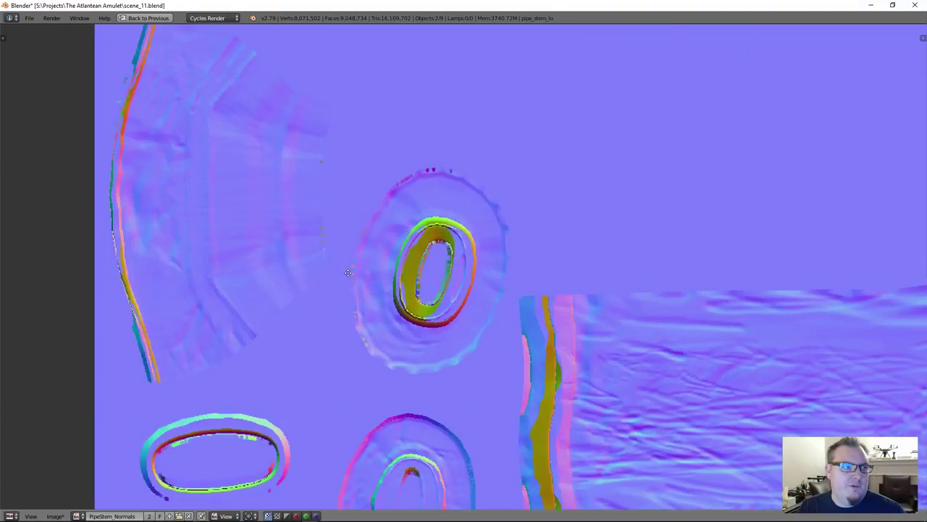
pyautogui.moveTo(347, 272)
pyautogui.mouseDown(button='middle')
pyautogui.moveTo(355, 299)
pyautogui.moveTo(340, 258)
pyautogui.mouseUp(button='middle')
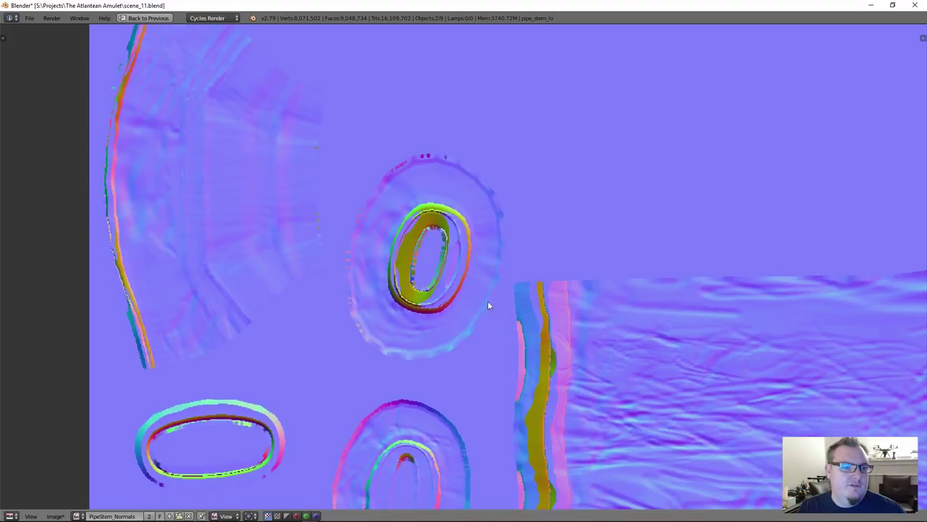
pyautogui.scroll(-4, 419, 246)
pyautogui.scroll(1, 434, 300)
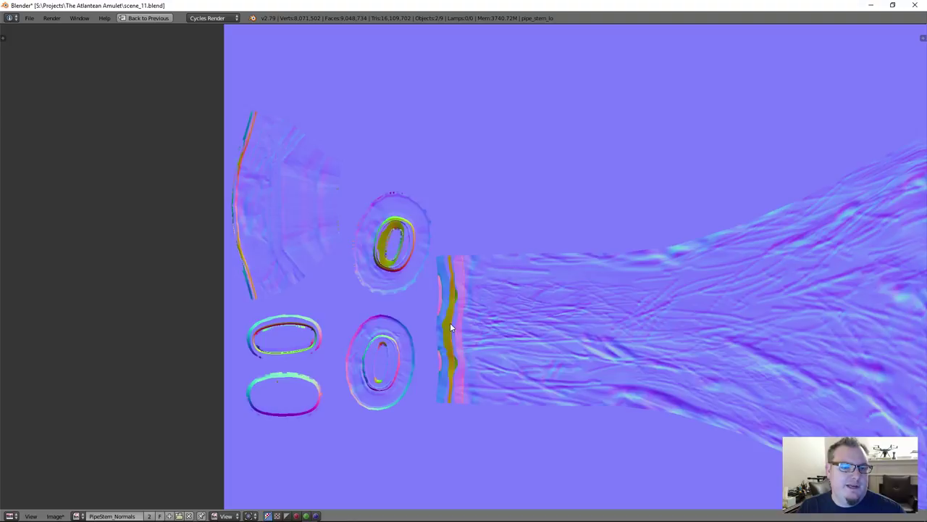
pyautogui.scroll(-4, 450, 322)
pyautogui.scroll(1, 490, 337)
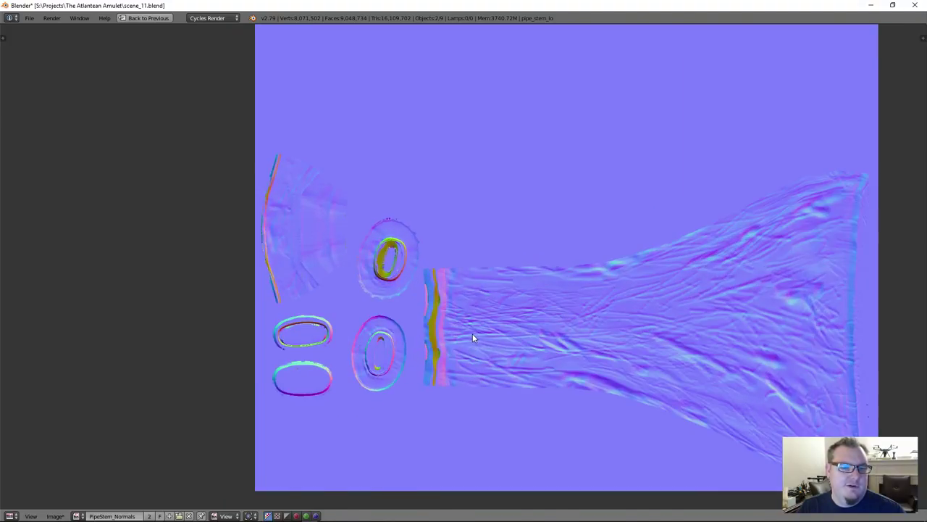
pyautogui.hotkey('ctrl', 'space')
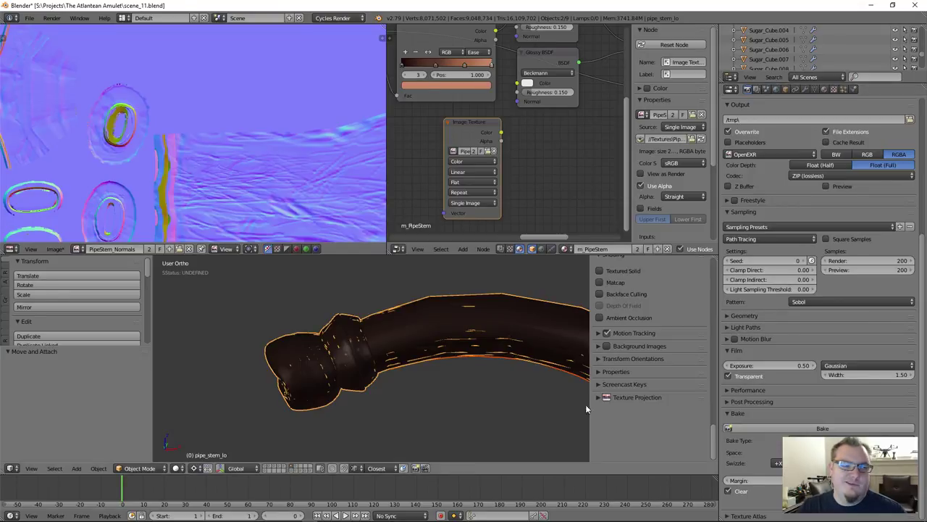
# Step: Start the normal-map bake and select only the pipe stem
pyautogui.scroll(-3, 195, 128)
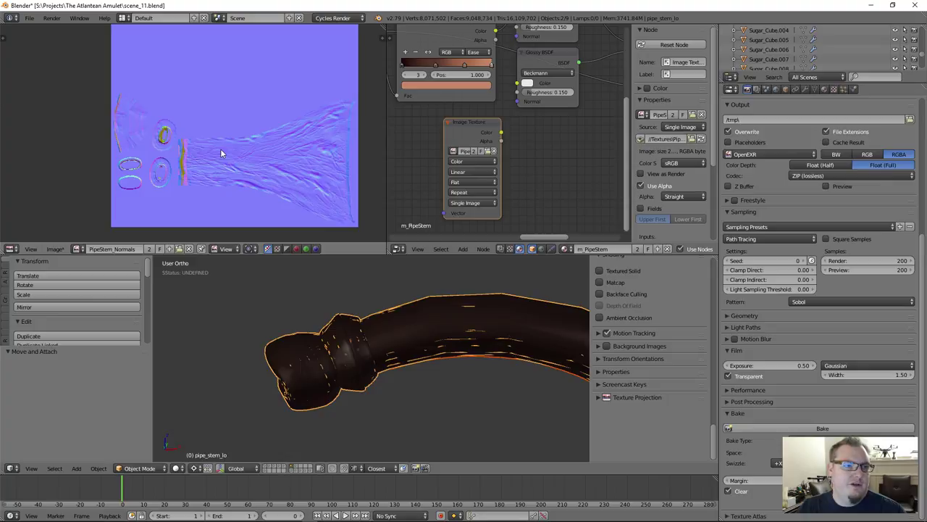
pyautogui.click(750, 427)
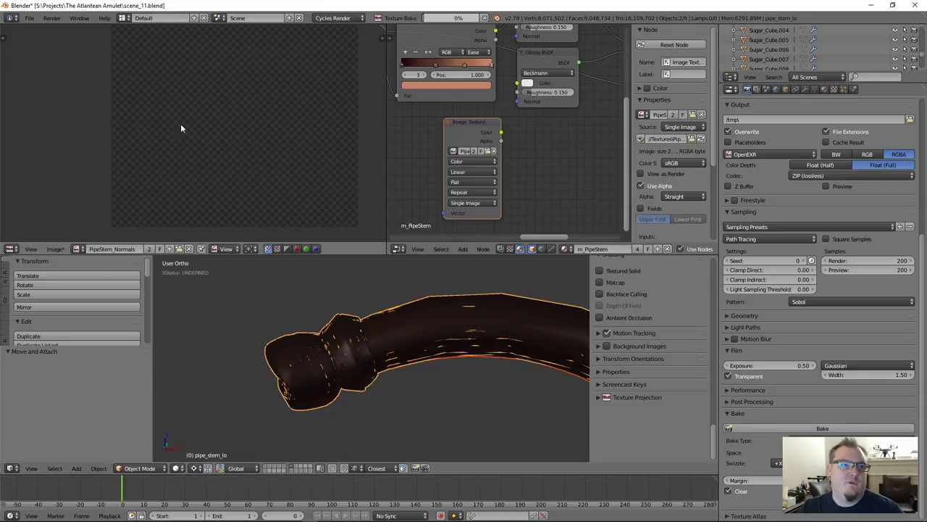
pyautogui.scroll(-2, 511, 368)
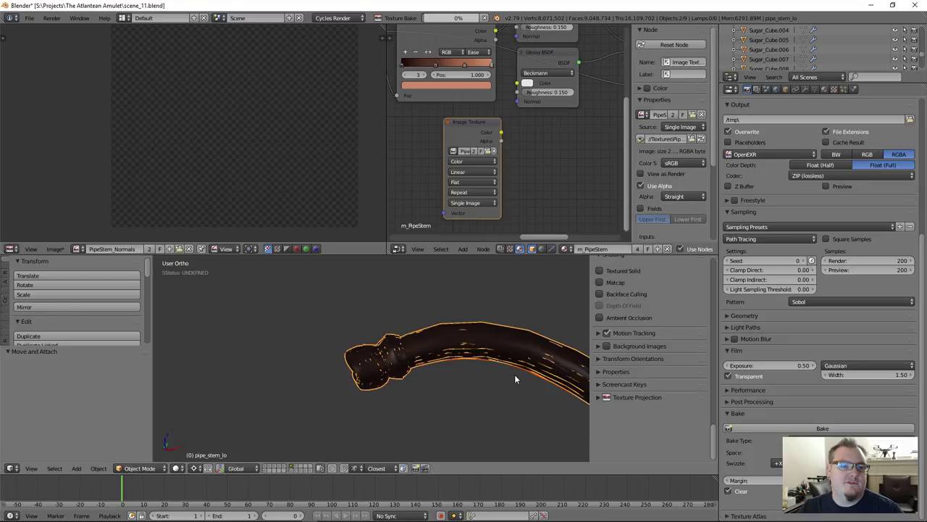
pyautogui.hotkey('shift', 'space')
pyautogui.rightClick(365, 207)
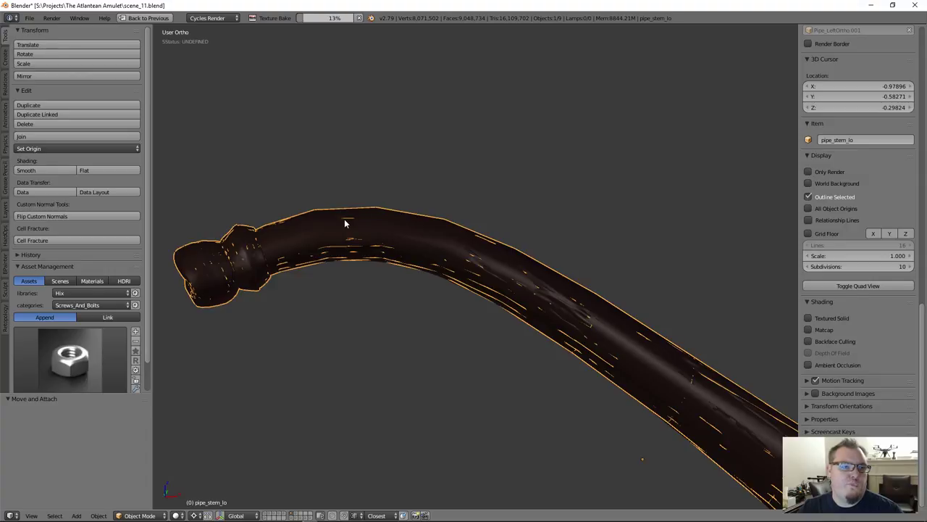
pyautogui.hotkey('shift', 'space')
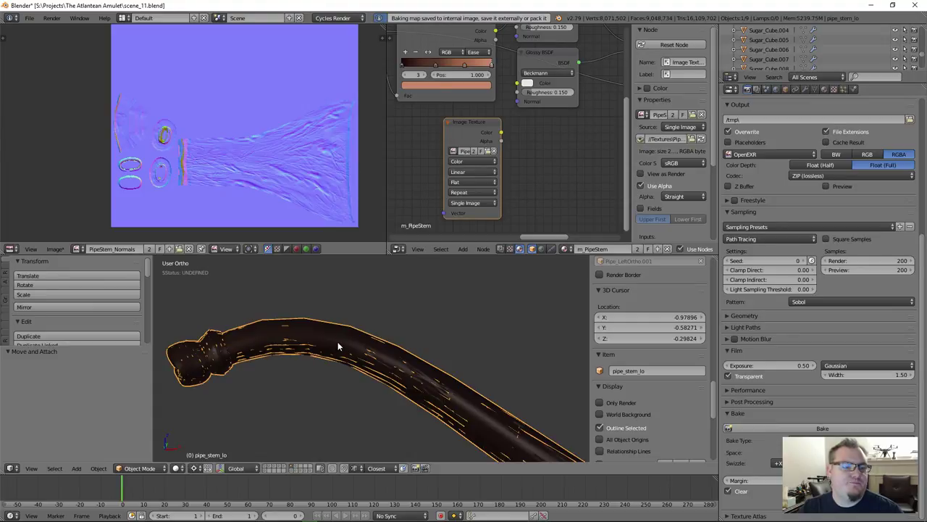
# Step: Hide the low-poly stem and isolate pipe_stem_hi in local view with solid shading
pyautogui.press('h')
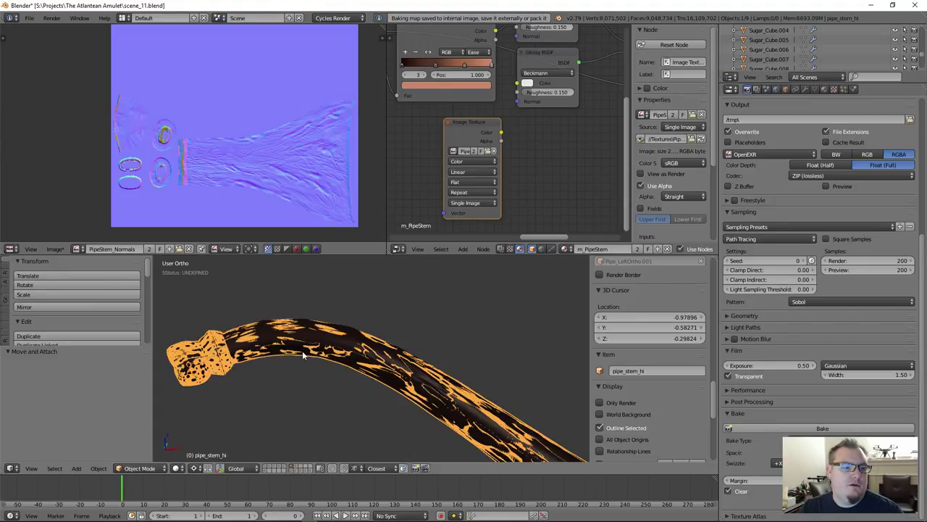
pyautogui.rightClick(302, 351)
pyautogui.hotkey('ctrl', 'space')
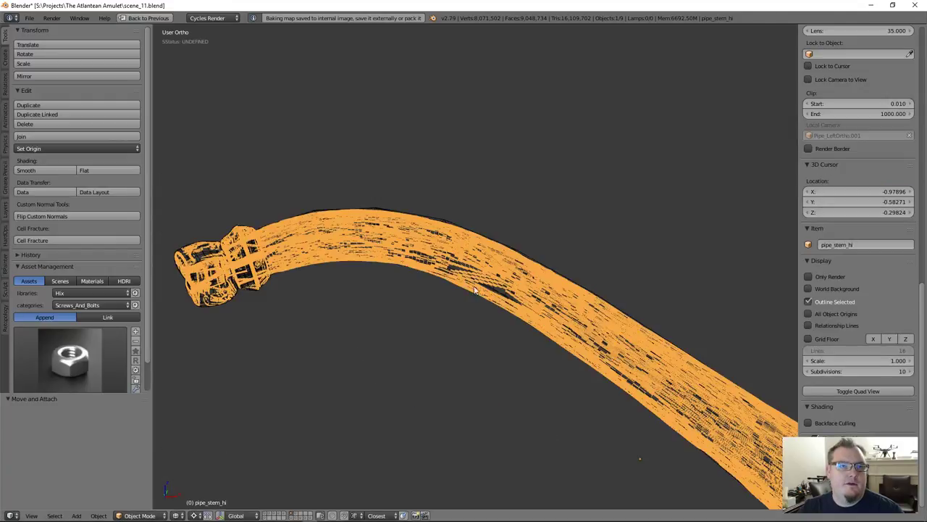
pyautogui.press('KP_Divide')
pyautogui.scroll(-3, 446, 255)
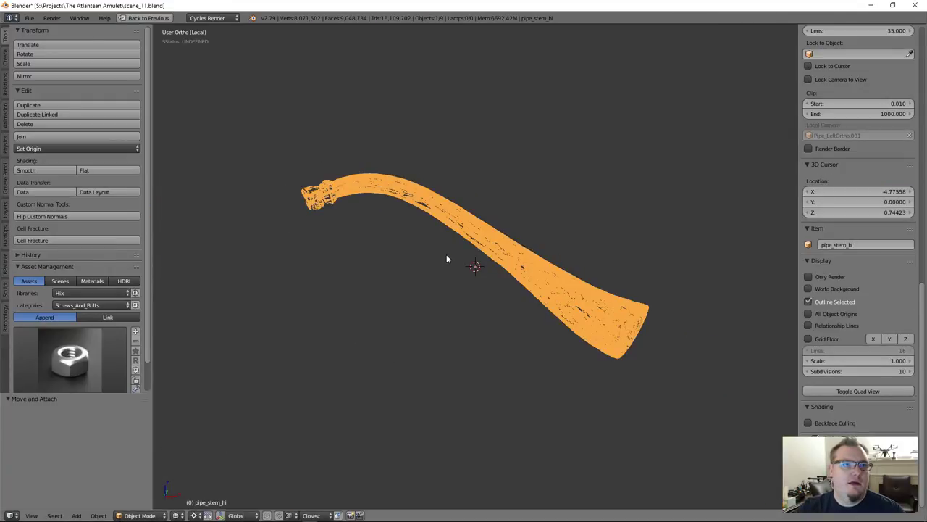
pyautogui.scroll(3, 420, 248)
pyautogui.scroll(1, 416, 255)
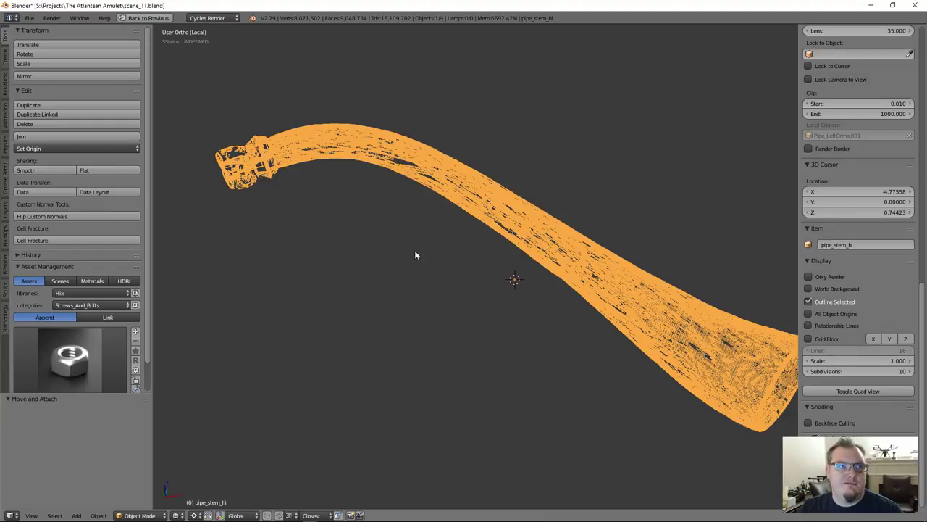
pyautogui.press('z')
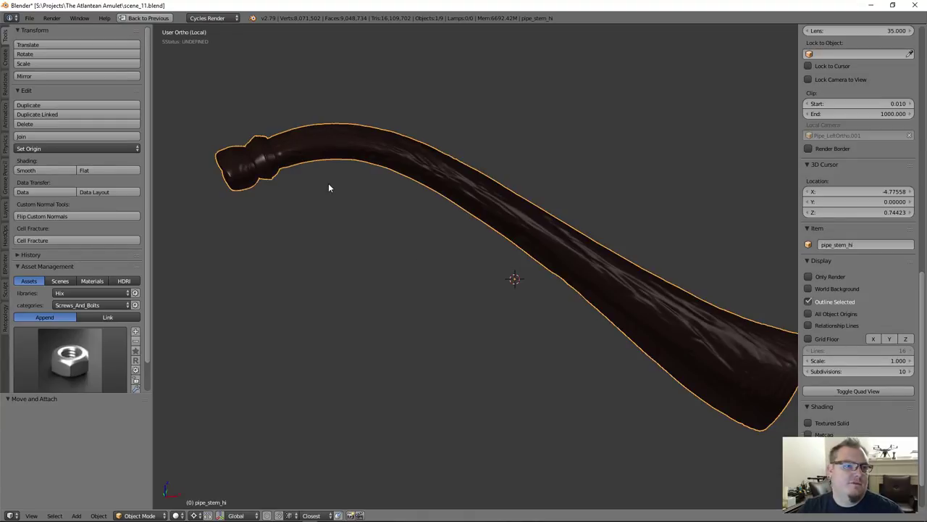
pyautogui.scroll(1, 328, 184)
# Step: Briefly enter Edit Mode, then review pipe_stem_hi's modifiers in the restored layout
pyautogui.press('Tab')
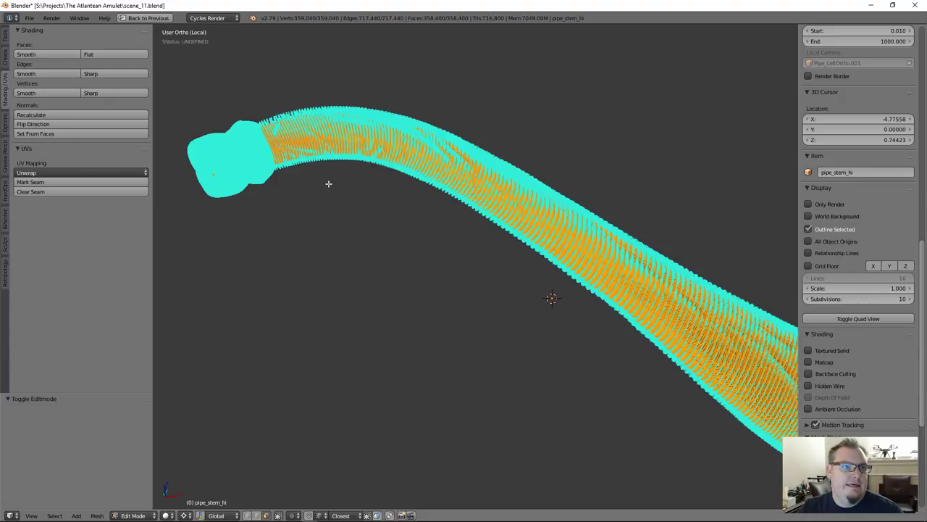
pyautogui.press('Tab')
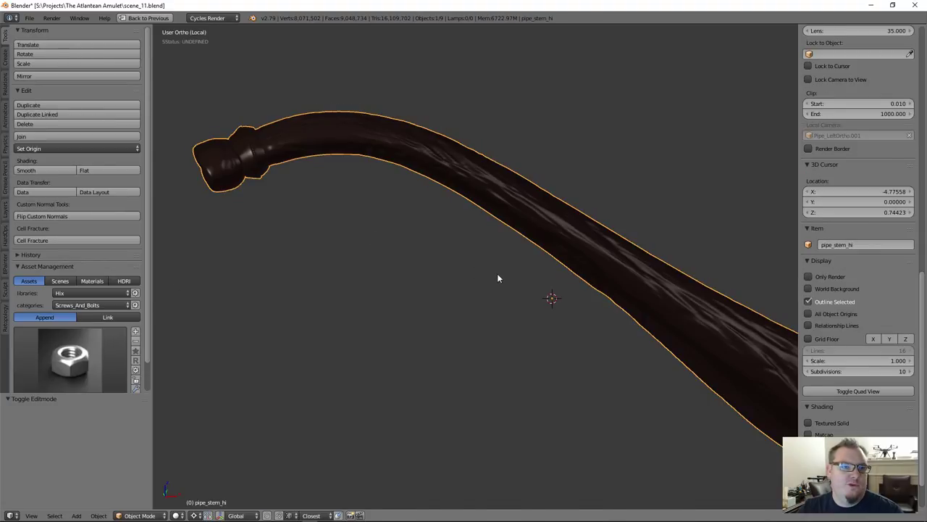
pyautogui.hotkey('shift', 'space')
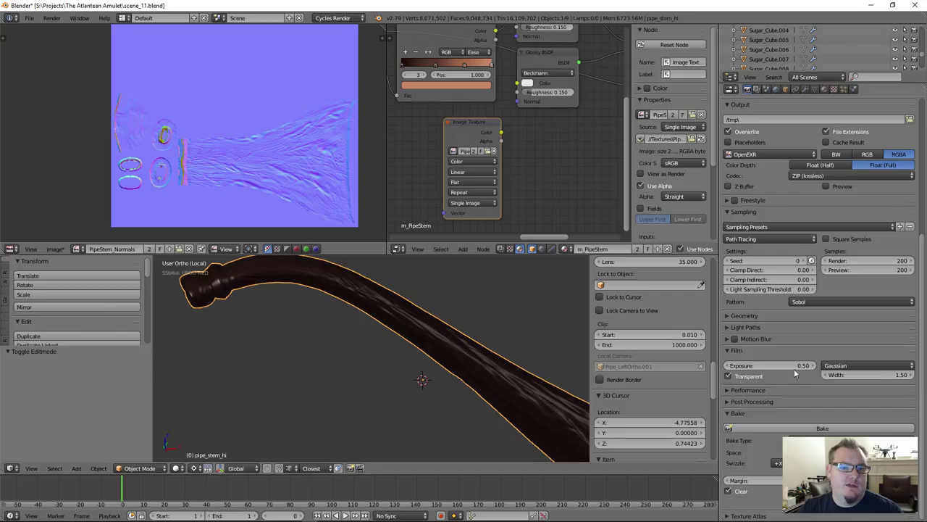
pyautogui.click(804, 90)
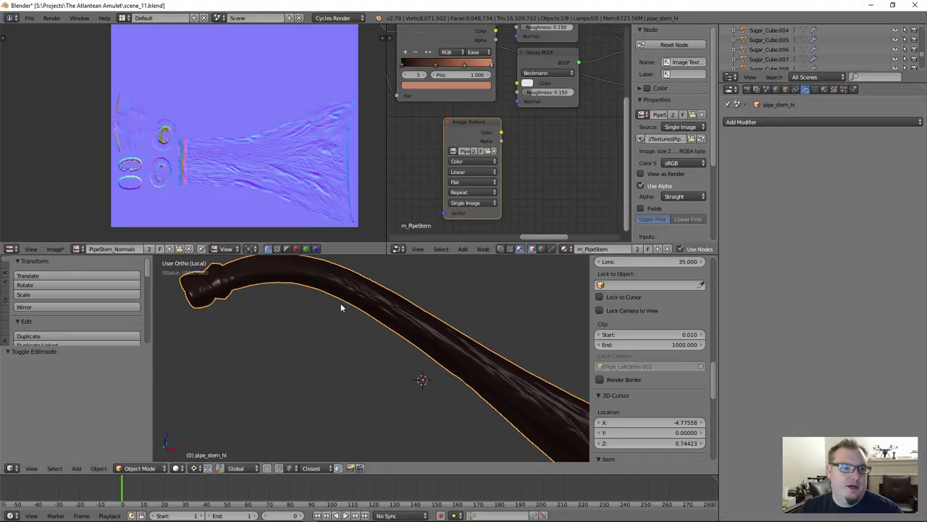
pyautogui.scroll(-3, 341, 303)
pyautogui.moveTo(317, 346); pyautogui.dragTo(351, 331, button='middle')
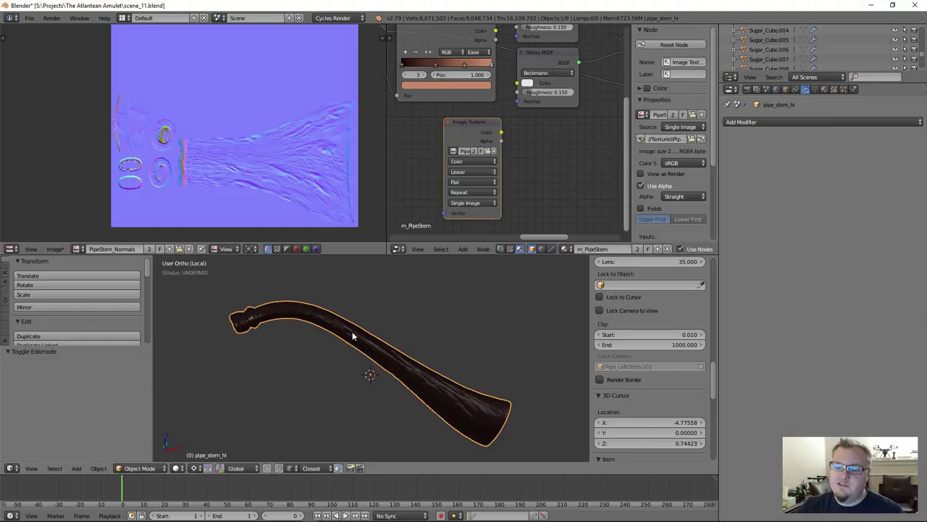
# Step: Leave local view and put pipe_stem_hi into Edit Mode within the full scene
pyautogui.press('KP_Divide')
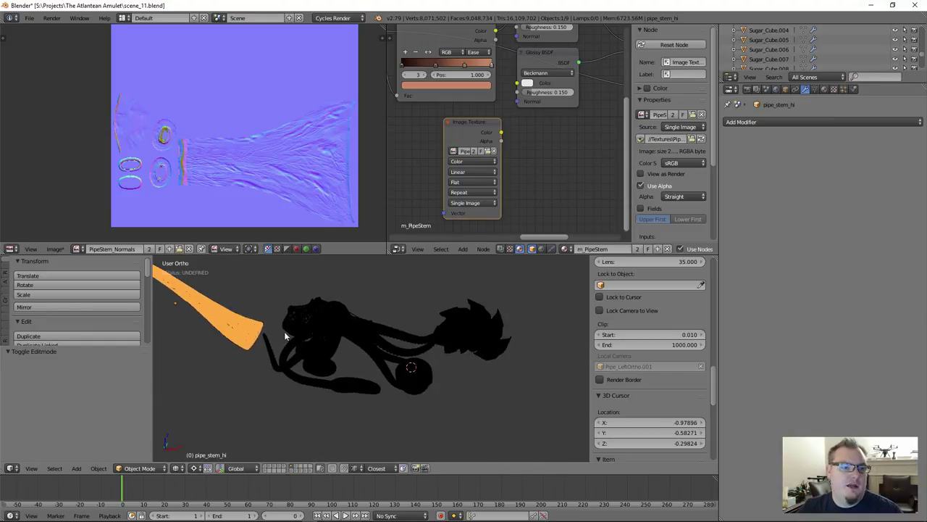
pyautogui.keyDown('shift'); pyautogui.moveTo(282, 290); pyautogui.dragTo(439, 329, button='middle'); pyautogui.keyUp('shift')
pyautogui.scroll(4, 282, 305)
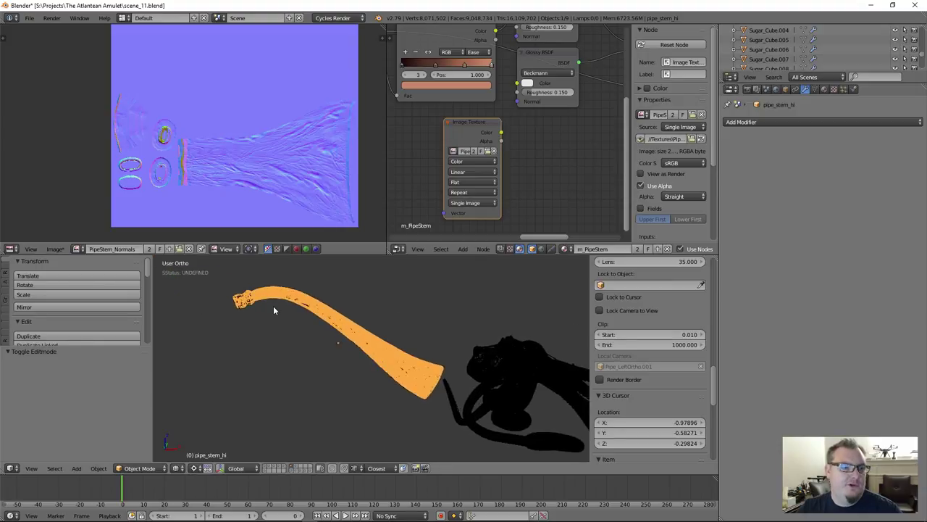
pyautogui.press('Tab')
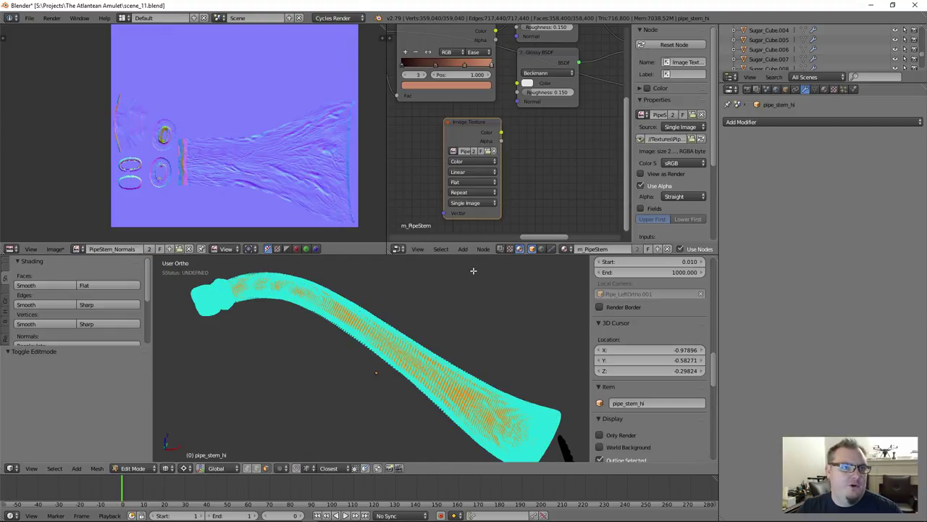
# Step: Turn off face-normal display and return the pipe stem to Object Mode
pyautogui.scroll(-8, 628, 386)
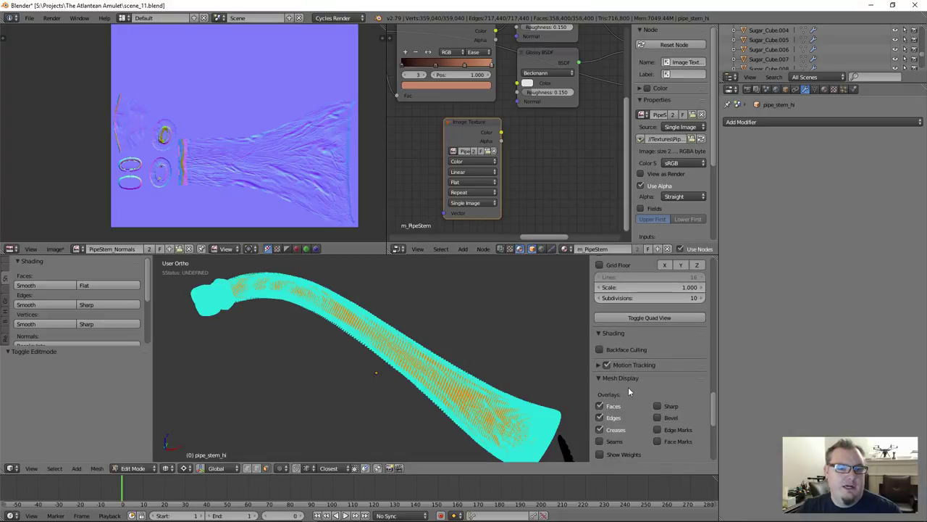
pyautogui.click(621, 368)
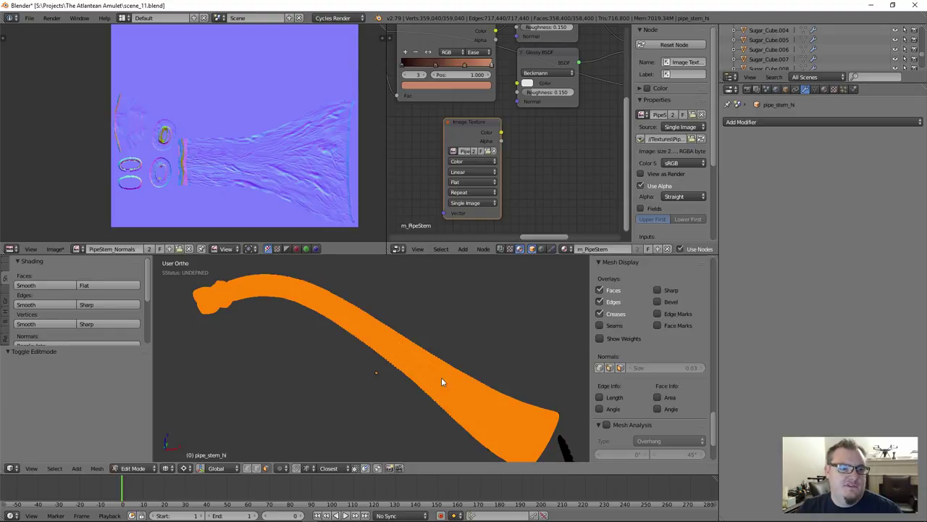
pyautogui.press('Tab')
pyautogui.scroll(-2, 441, 377)
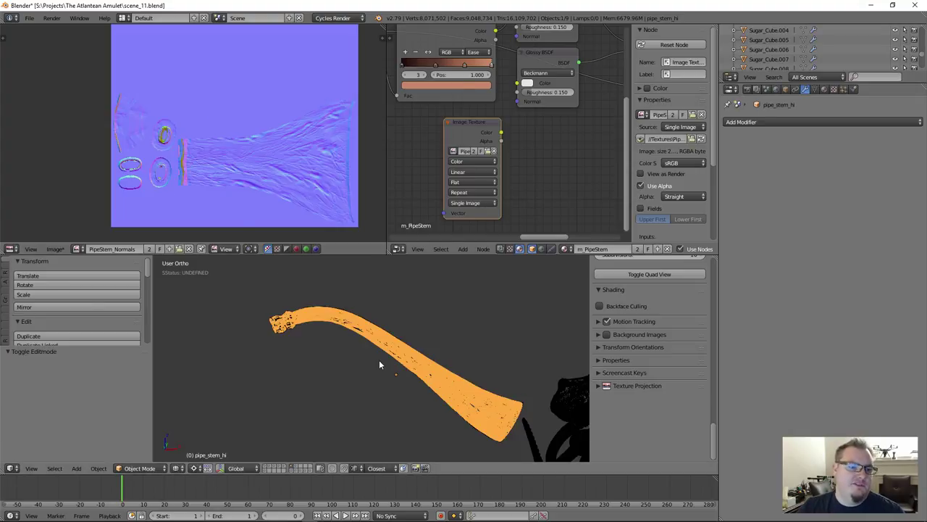
# Step: Maximize the 3D view with solid shading, framing the pipe beside the octopus
pyautogui.hotkey('shift', 'space')
pyautogui.scroll(2, 555, 337)
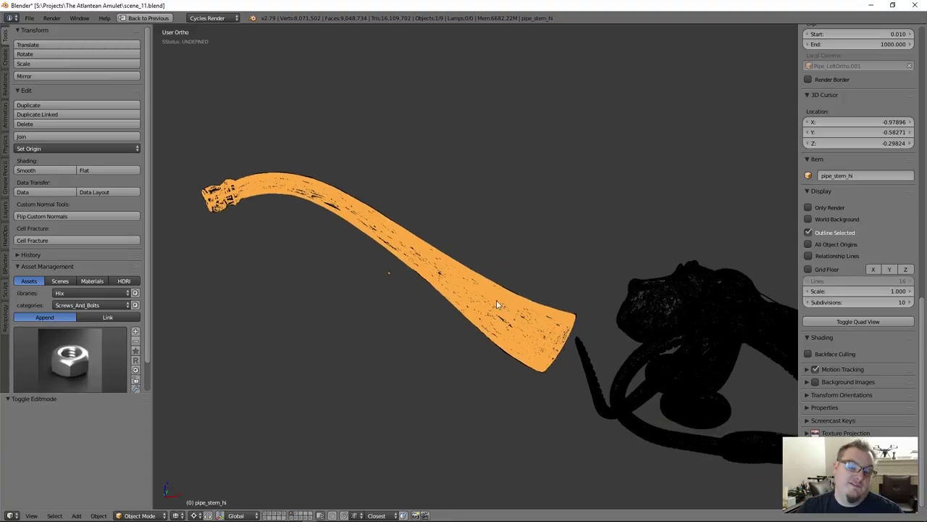
pyautogui.keyDown('shift'); pyautogui.moveTo(554, 337); pyautogui.dragTo(438, 317, button='middle'); pyautogui.keyUp('shift')
pyautogui.scroll(3, 457, 319)
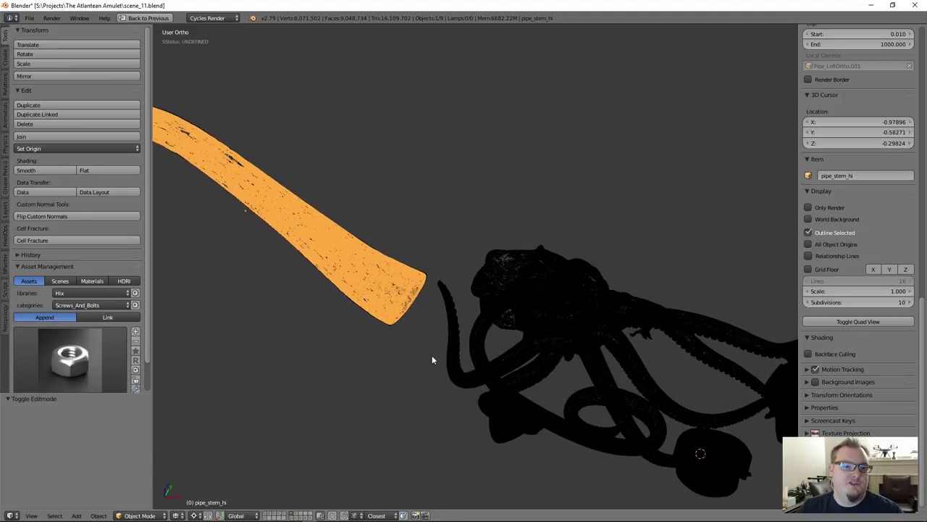
pyautogui.hotkey('alt', 'z')
pyautogui.scroll(2, 478, 295)
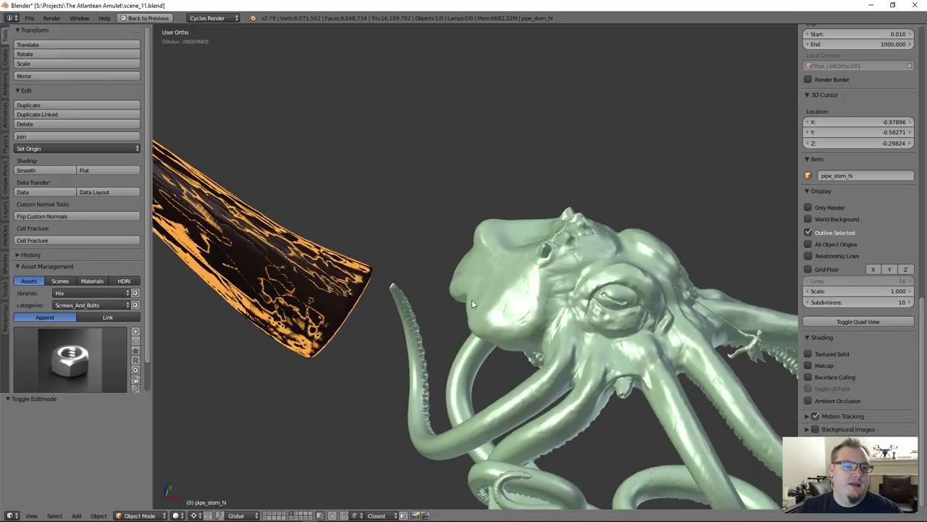
pyautogui.scroll(-3, 453, 302)
# Step: Select the octopus and inspect its mesh in Edit Mode
pyautogui.rightClick(439, 298)
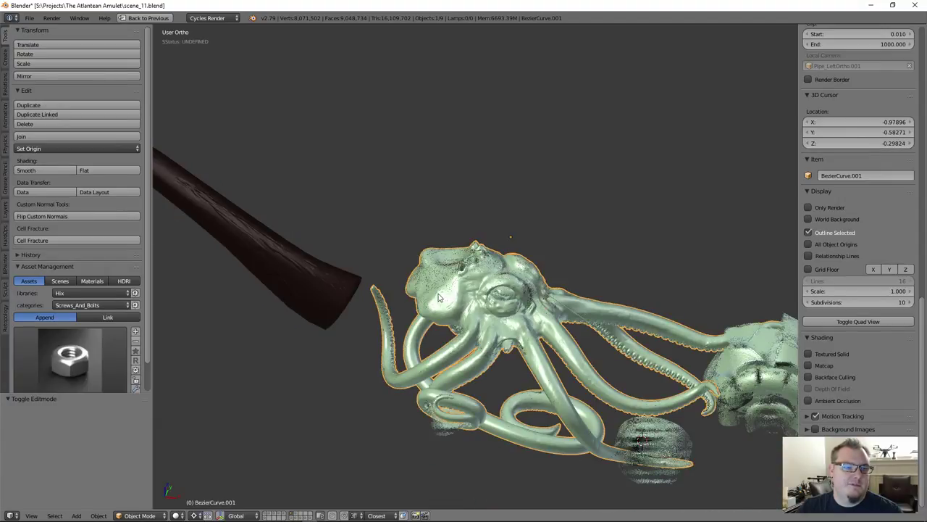
pyautogui.scroll(3, 451, 302)
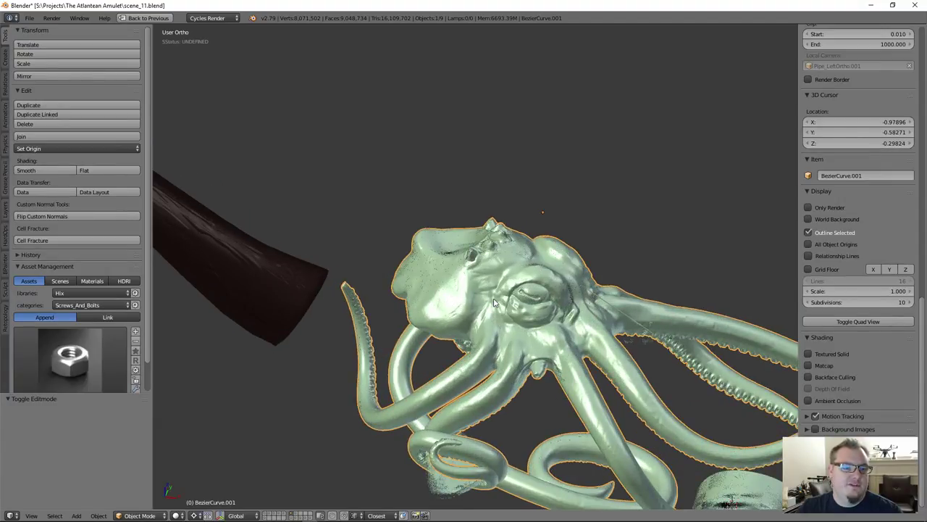
pyautogui.press('Tab')
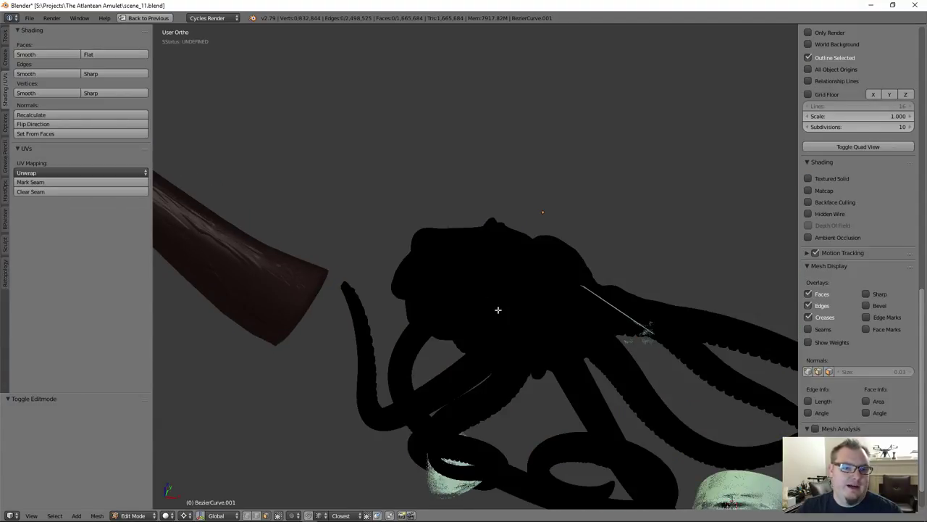
pyautogui.scroll(2, 498, 309)
pyautogui.scroll(2, 403, 26)
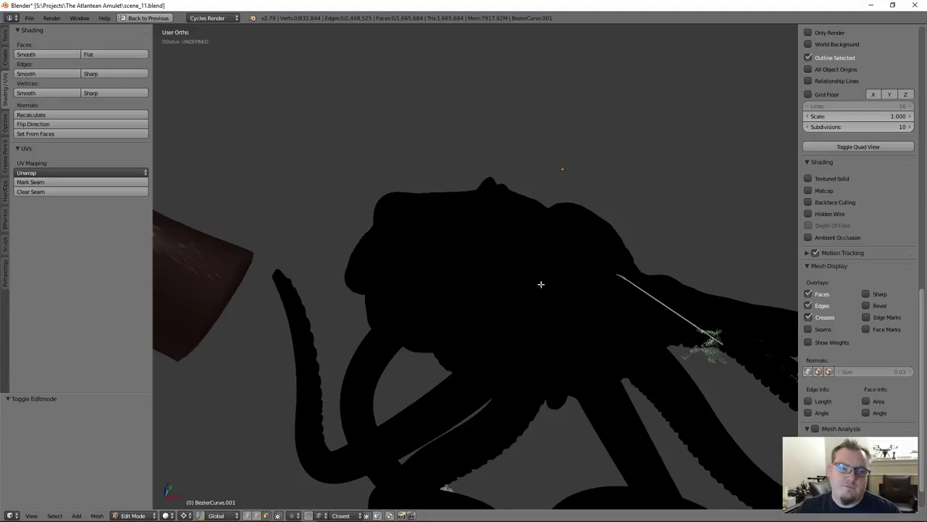
pyautogui.press('Tab')
# Step: Reframe the pipe and octopus, then select the low-poly pipe_stem_lo
pyautogui.scroll(-6, 527, 282)
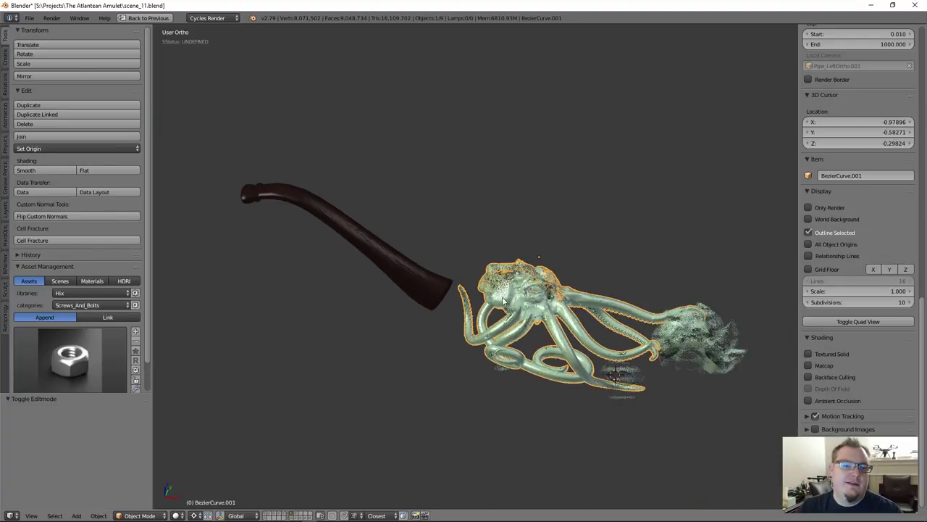
pyautogui.scroll(5, 416, 302)
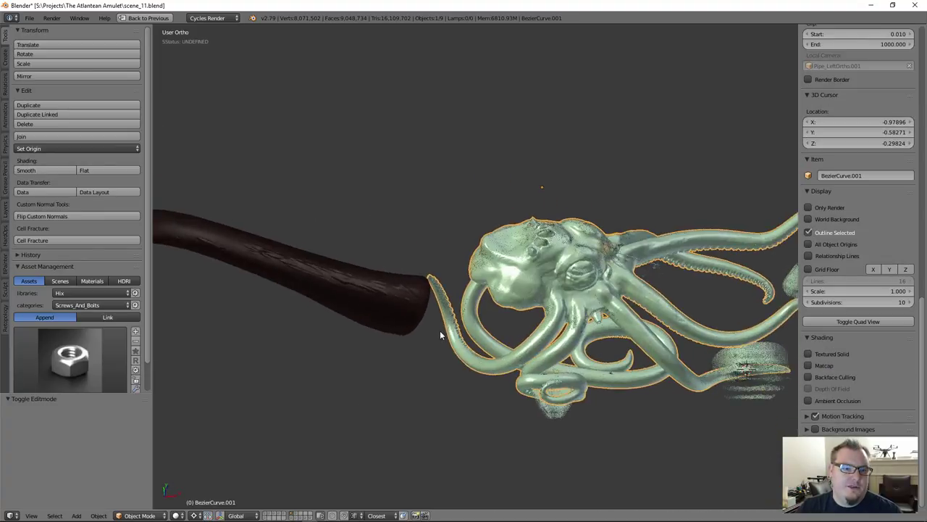
pyautogui.scroll(-3, 437, 316)
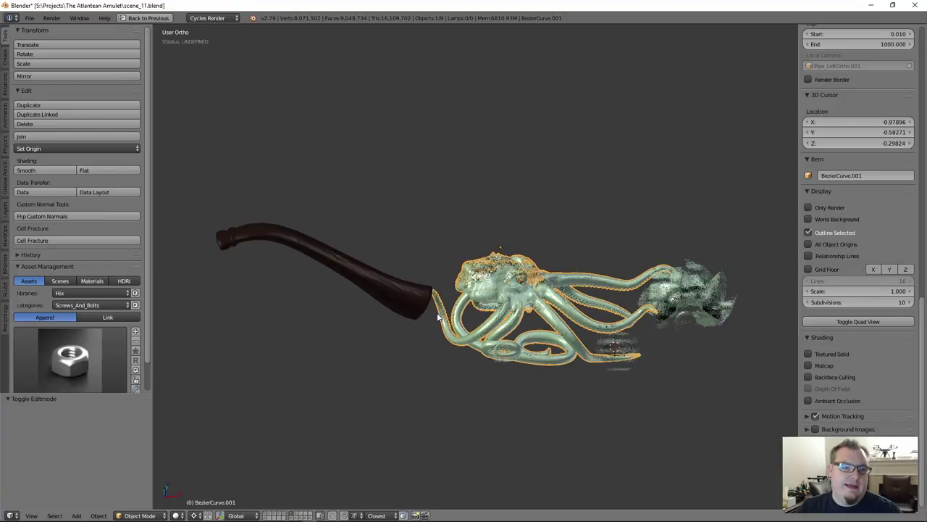
pyautogui.scroll(2, 427, 311)
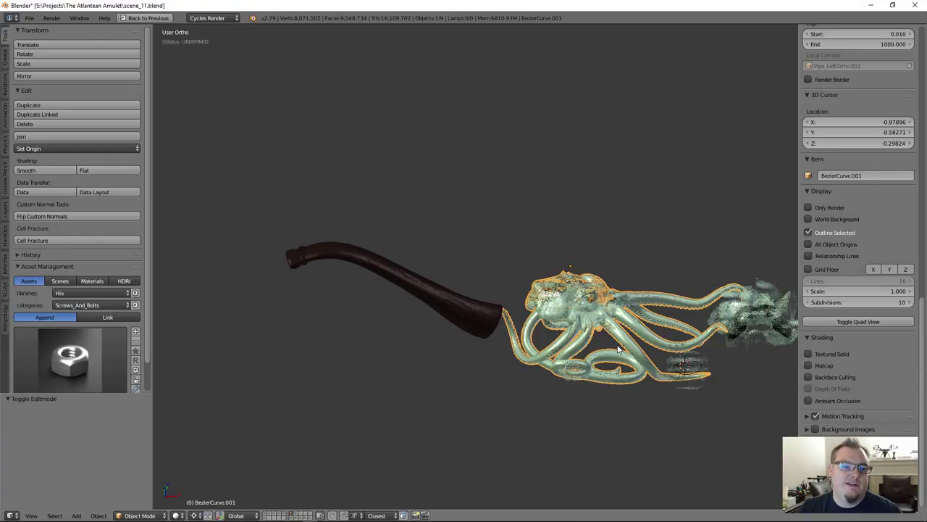
pyautogui.scroll(3, 432, 340)
pyautogui.keyDown('shift'); pyautogui.moveTo(375, 292); pyautogui.dragTo(405, 300, button='middle'); pyautogui.keyUp('shift')
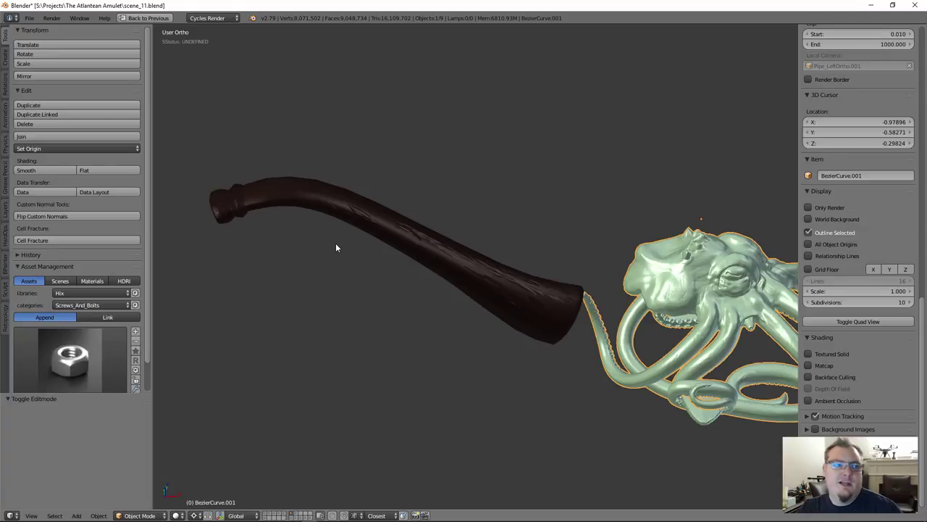
pyautogui.scroll(1, 243, 189)
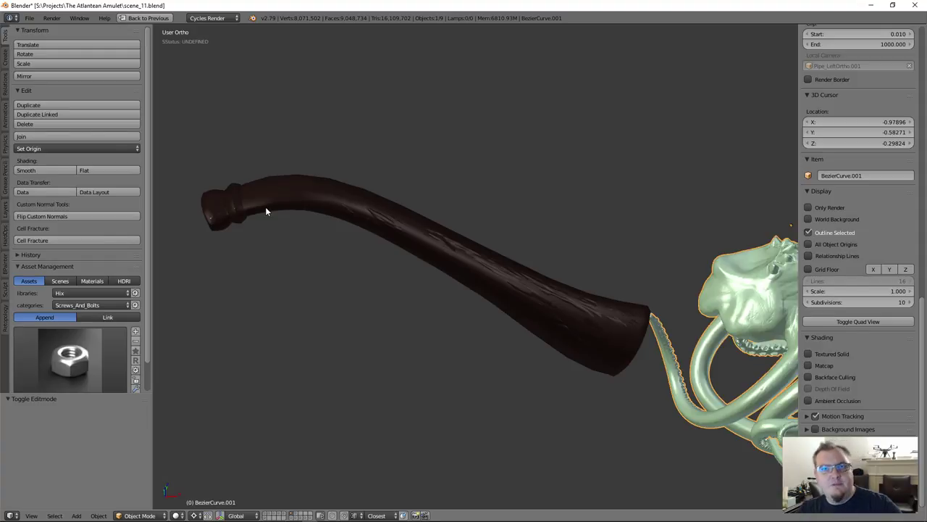
pyautogui.rightClick(265, 206)
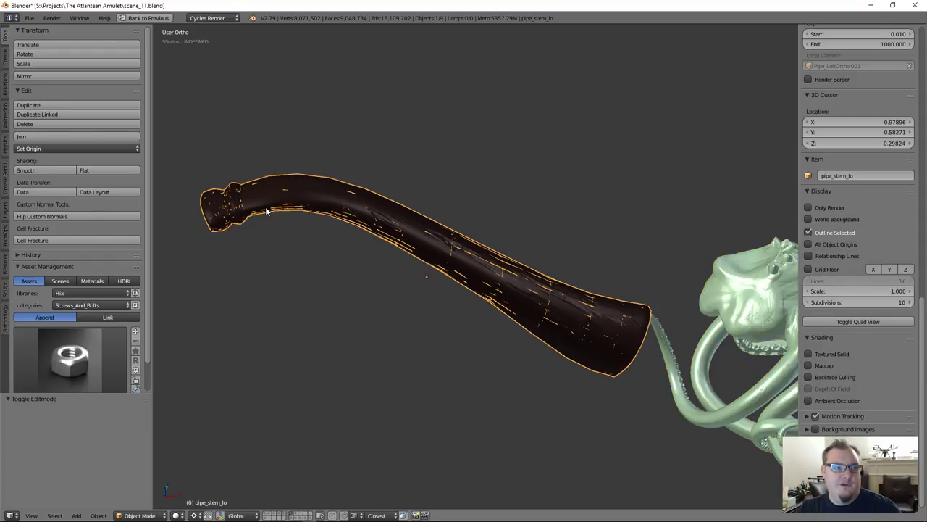
pyautogui.scroll(2, 266, 207)
pyautogui.scroll(-2, 265, 207)
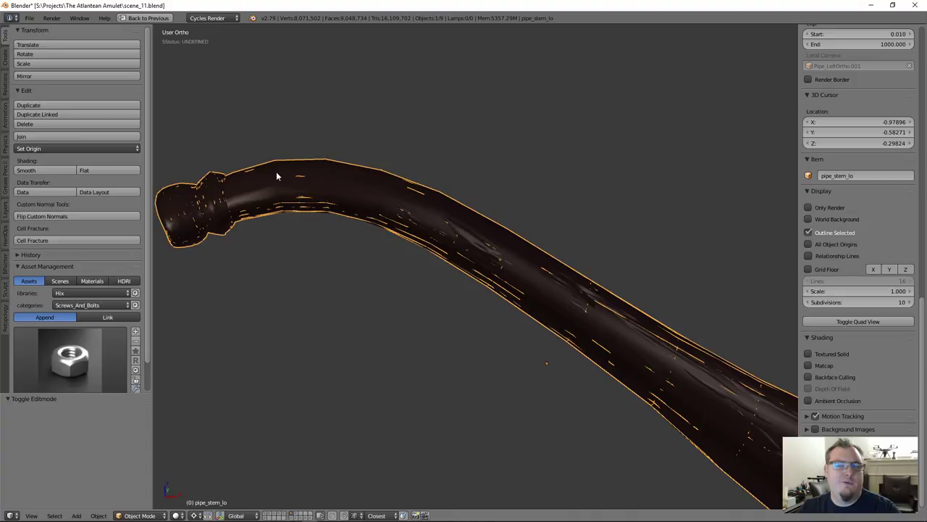
pyautogui.scroll(-8, 359, 215)
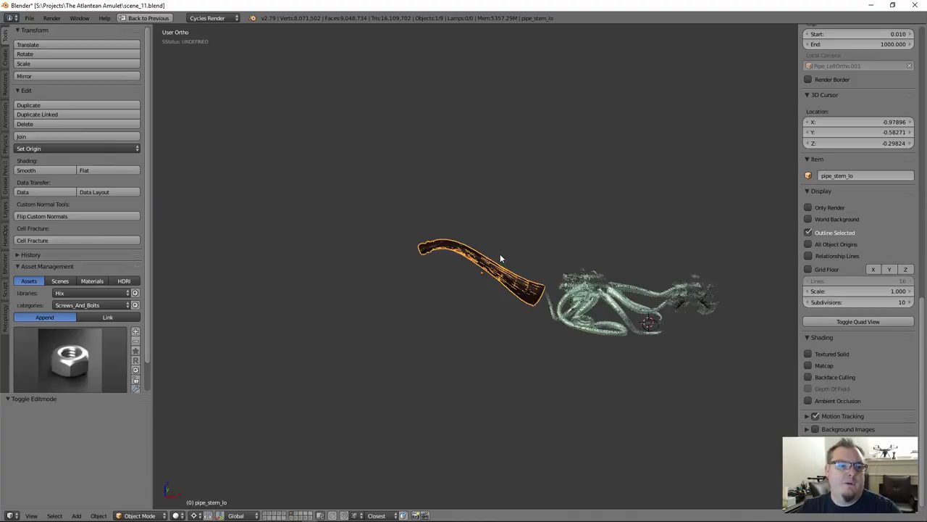
pyautogui.scroll(-3, 507, 280)
pyautogui.moveTo(500, 269); pyautogui.dragTo(490, 201, button='middle')
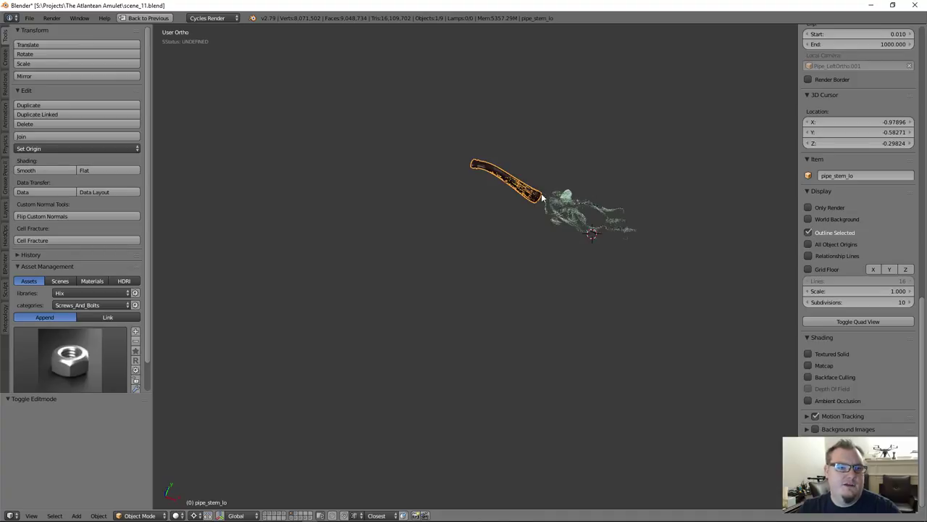
pyautogui.press('1')
# Step: Select the camera above the table and briefly look through it
pyautogui.moveTo(491, 207); pyautogui.dragTo(558, 202, button='middle')
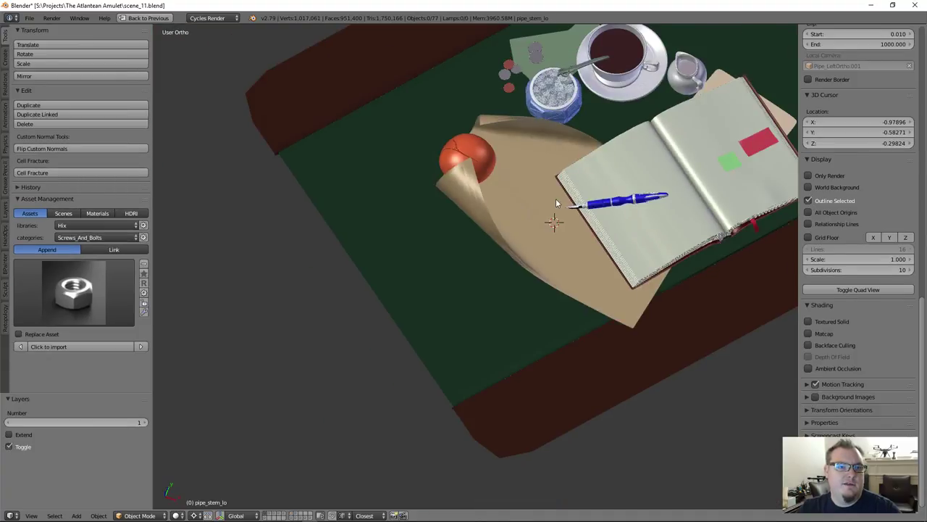
pyautogui.scroll(-6, 559, 203)
pyautogui.rightClick(423, 103)
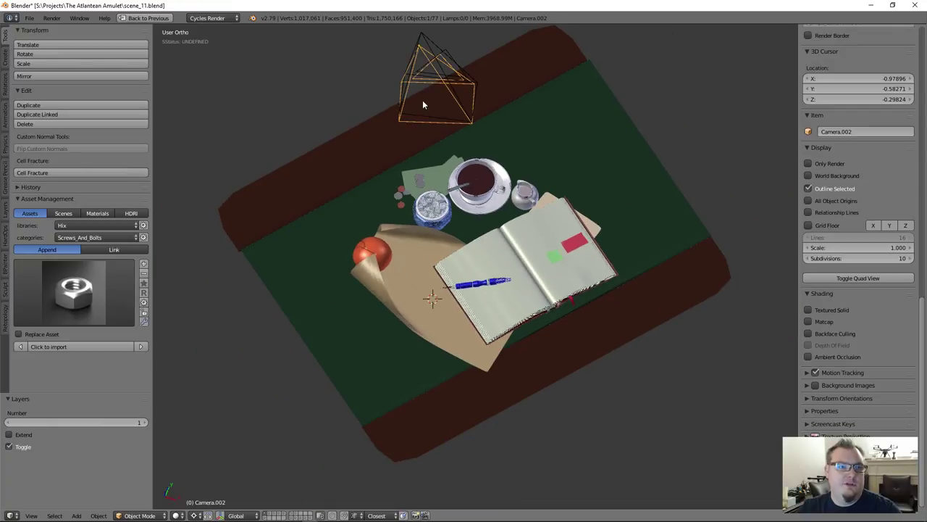
pyautogui.press('ctrl+KP_0')
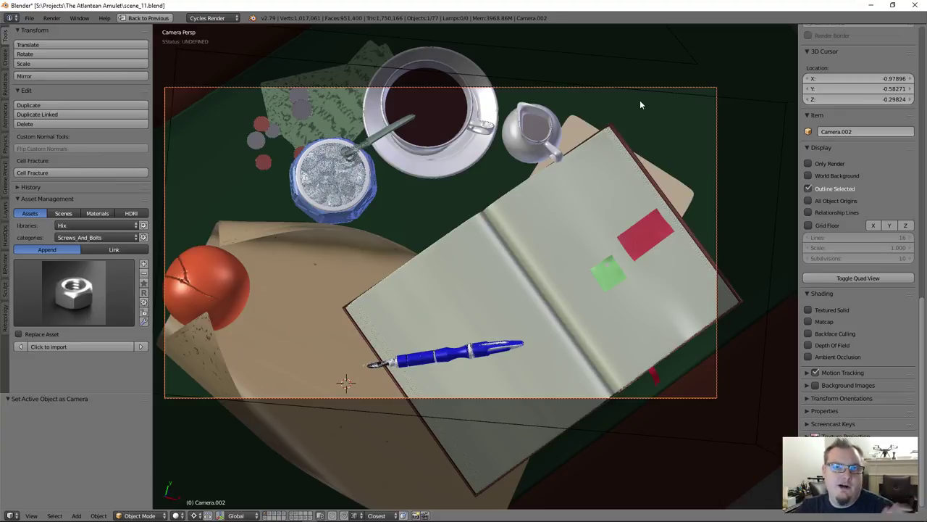
pyautogui.press('KP_0')
# Step: Show the amulet's layer, then switch to layer 6 with the pipe and octopus
pyautogui.scroll(4, 496, 235)
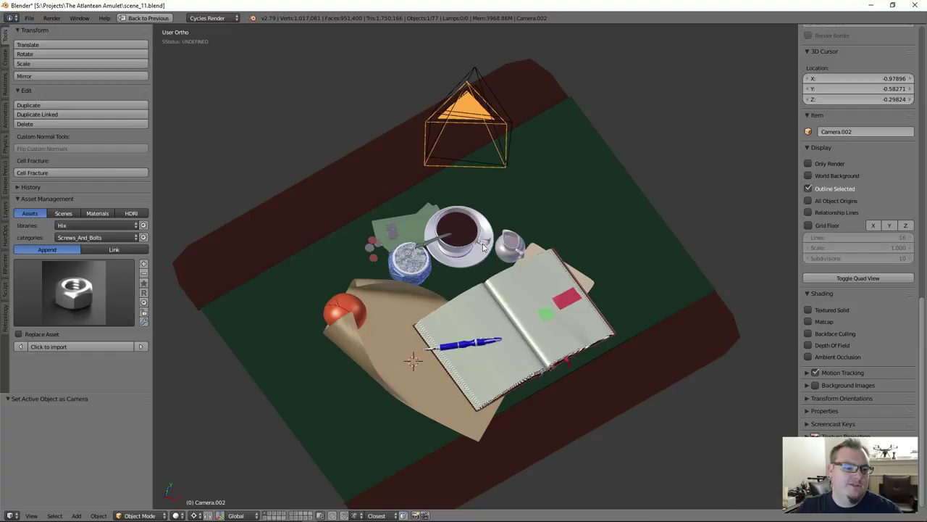
pyautogui.click(288, 515)
pyautogui.press('KP_Decimal')
pyautogui.moveTo(457, 351); pyautogui.dragTo(426, 336, button='middle')
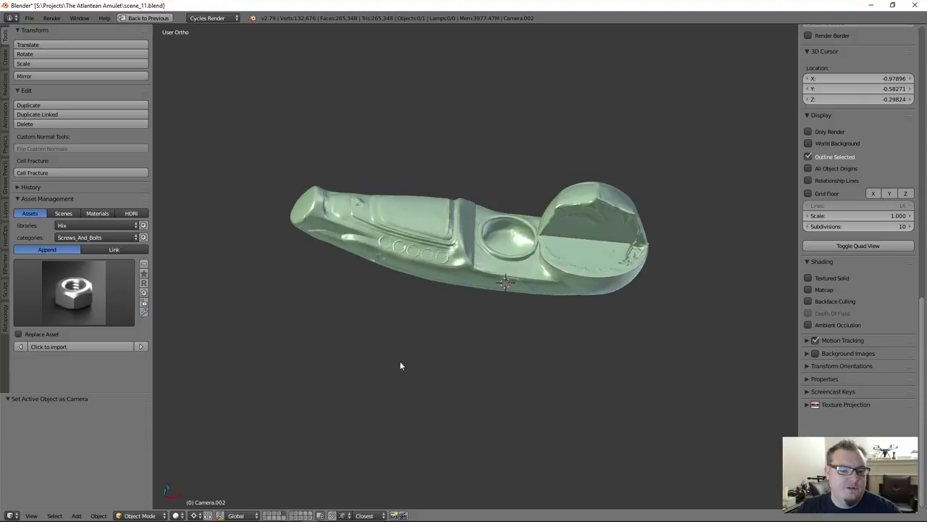
pyautogui.press('6')
pyautogui.scroll(5, 280, 230)
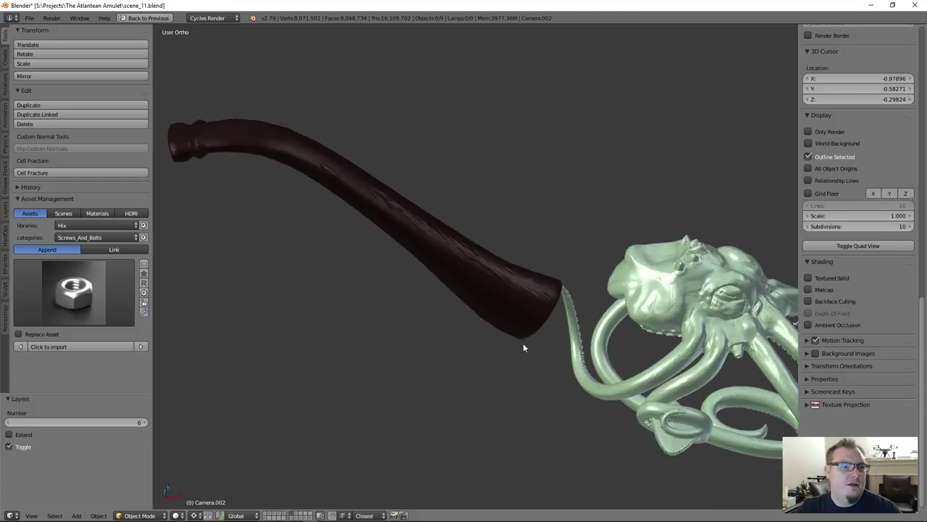
pyautogui.moveTo(523, 348); pyautogui.dragTo(330, 208, button='middle')
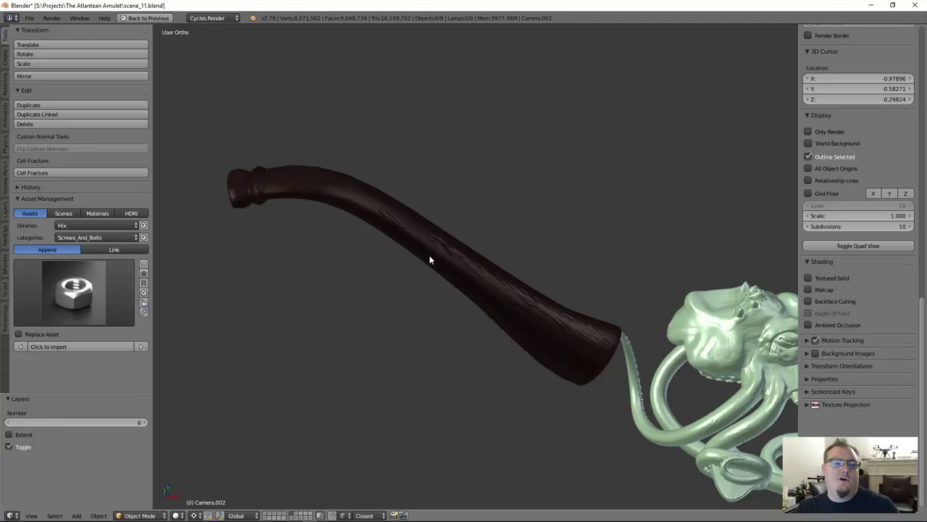
pyautogui.moveTo(569, 345); pyautogui.dragTo(585, 331, button='middle')
pyautogui.keyDown('shift'); pyautogui.moveTo(630, 362); pyautogui.dragTo(494, 310, button='middle'); pyautogui.keyUp('shift')
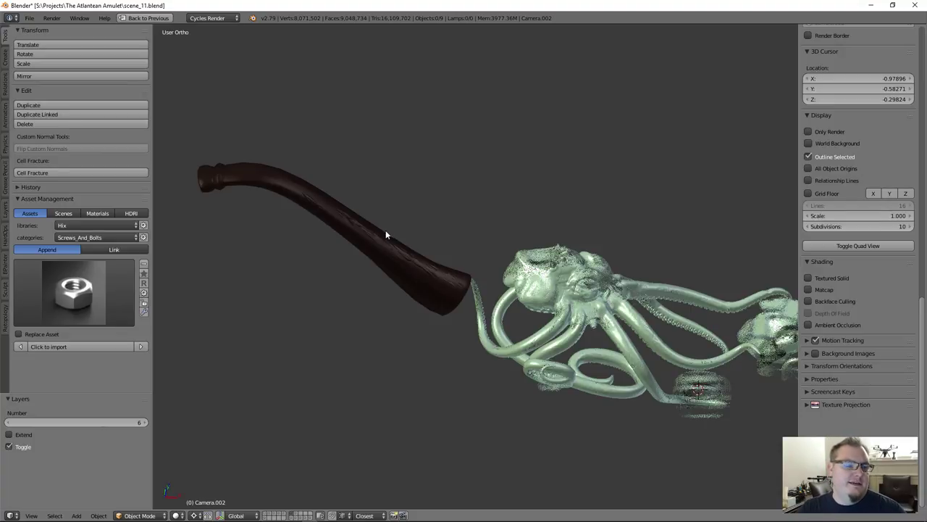
pyautogui.moveTo(385, 232); pyautogui.dragTo(401, 270, button='middle')
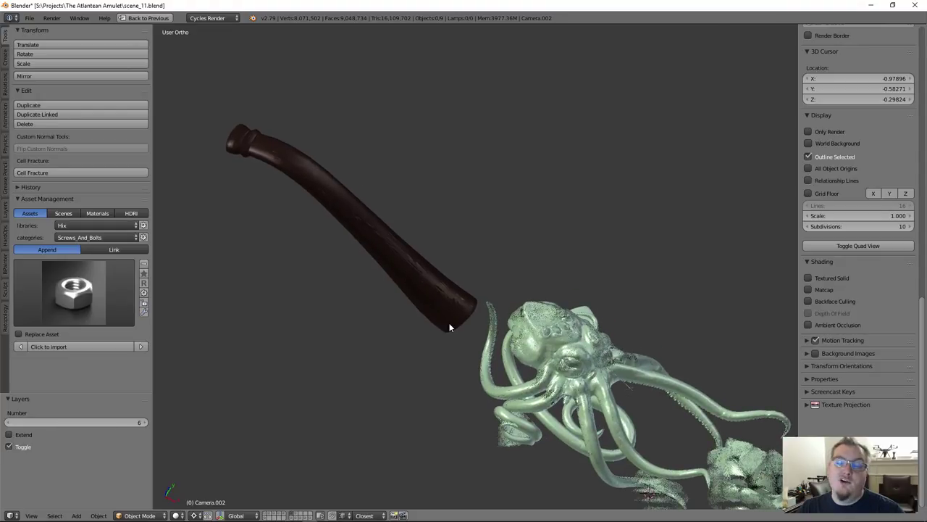
pyautogui.moveTo(440, 311); pyautogui.dragTo(471, 294, button='middle')
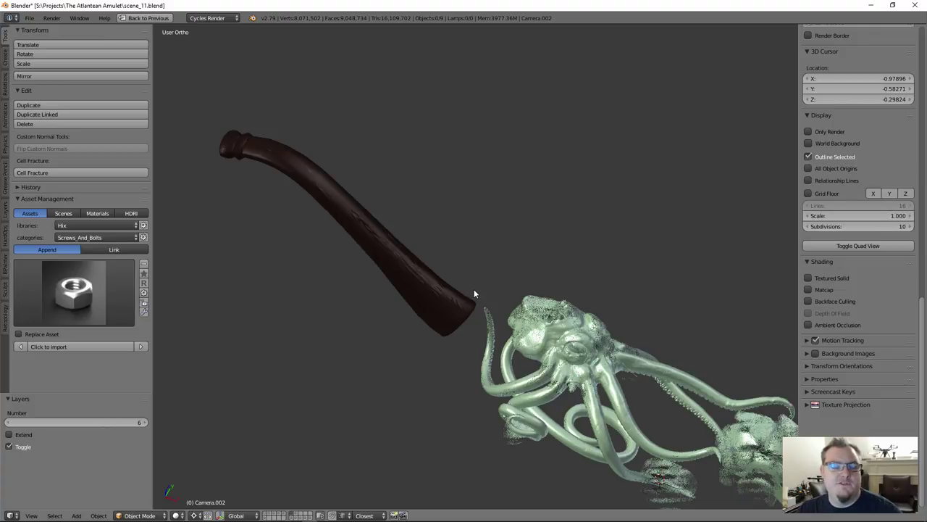
pyautogui.moveTo(495, 361); pyautogui.dragTo(534, 374, button='middle')
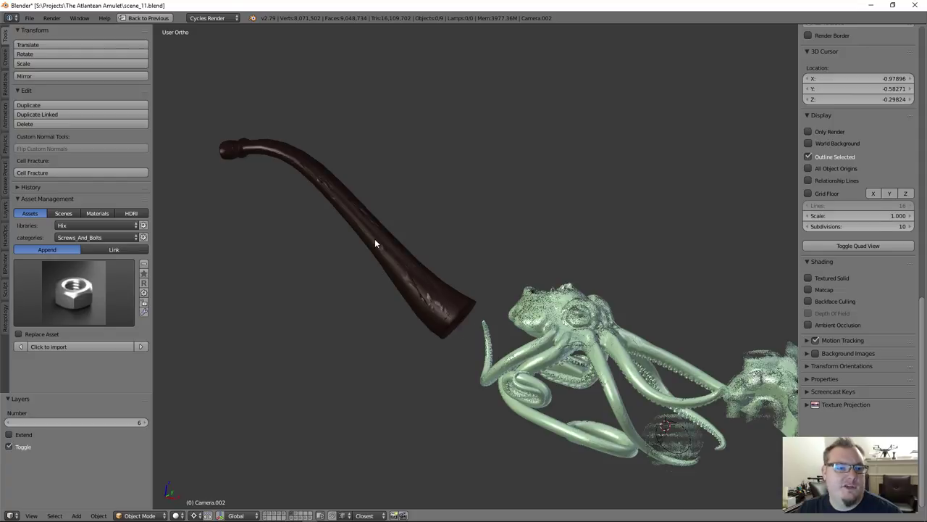
pyautogui.scroll(3, 375, 238)
pyautogui.moveTo(477, 269); pyautogui.dragTo(491, 294, button='middle')
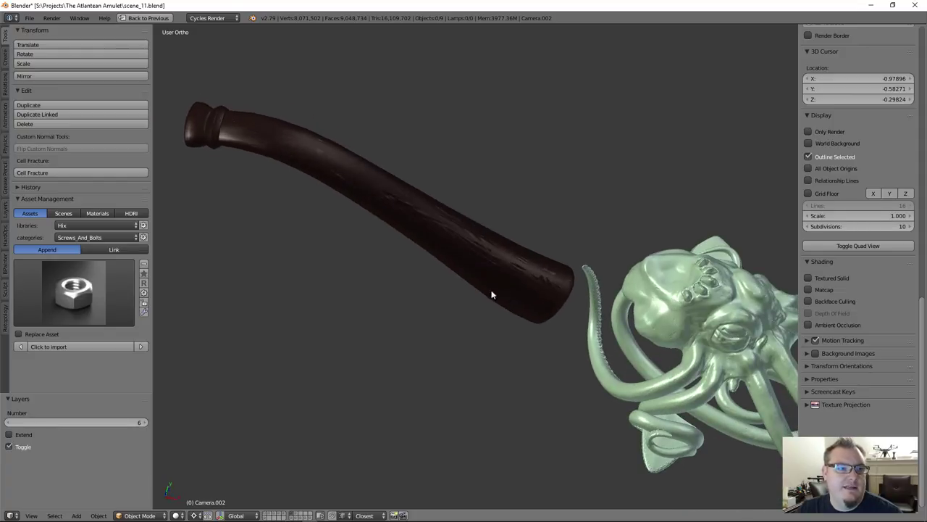
# Step: Select the pipe stem and maximize the image editor showing PipeStem_Normals
pyautogui.rightClick(517, 312)
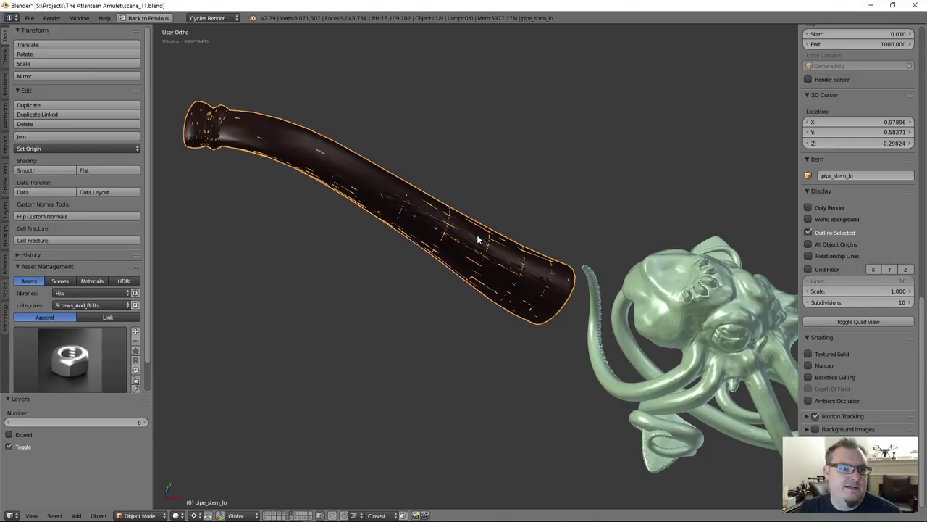
pyautogui.moveTo(468, 282); pyautogui.dragTo(445, 273, button='middle')
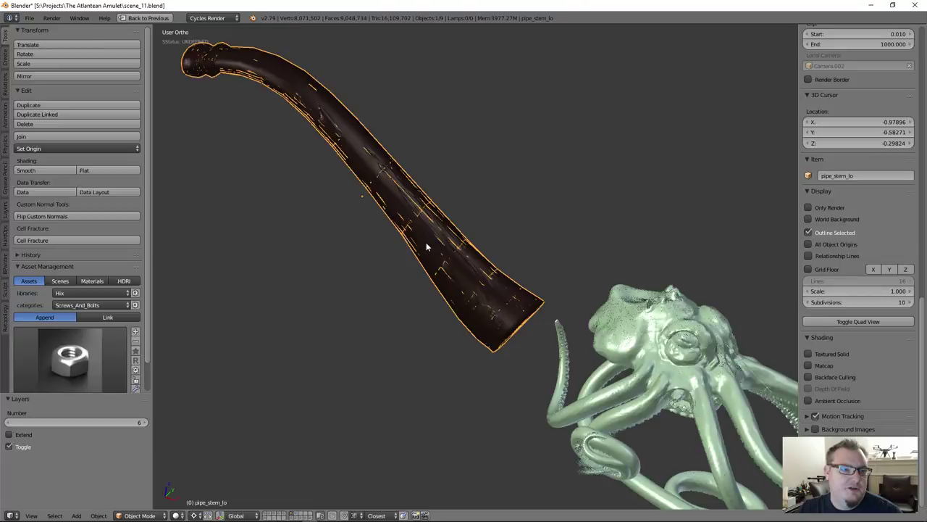
pyautogui.hotkey('ctrl', 'space')
pyautogui.scroll(5, 73, 154)
pyautogui.hotkey('ctrl', 'space')
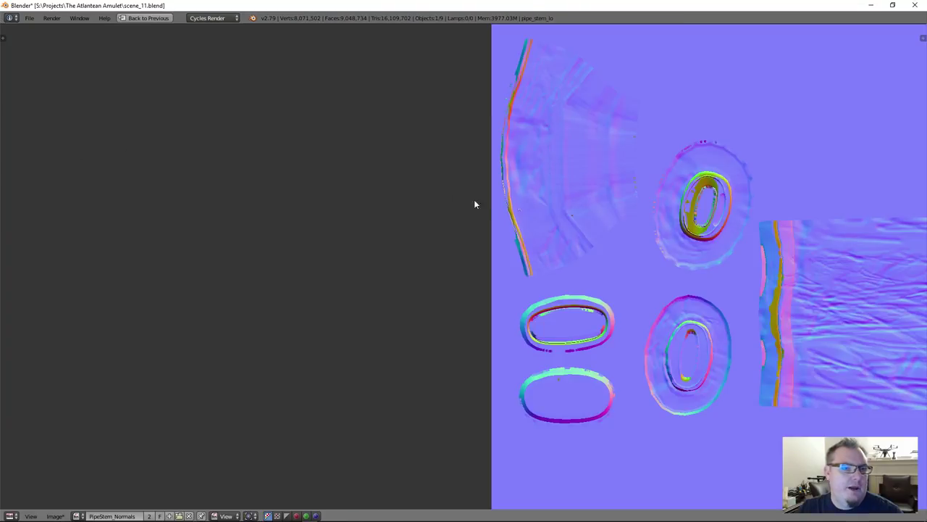
# Step: Zoom over the normal map, restore the multi-editor layout, and orbit toward the pipe stem
pyautogui.scroll(4, 440, 194)
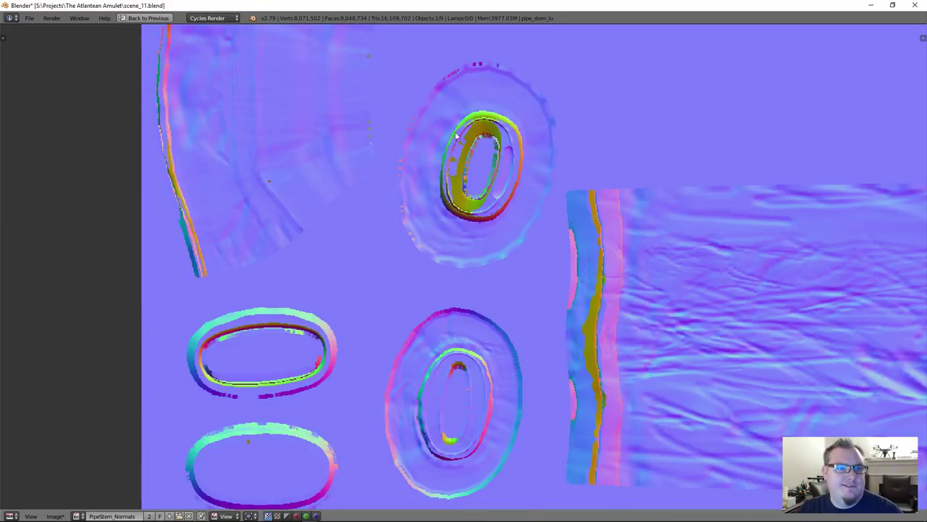
pyautogui.scroll(-4, 484, 184)
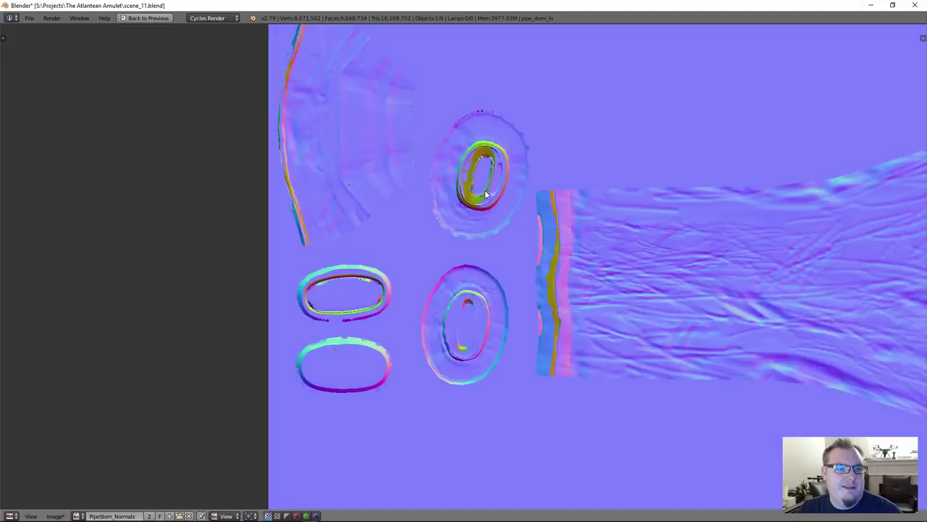
pyautogui.hotkey('ctrl', 'space')
pyautogui.moveTo(406, 341); pyautogui.dragTo(440, 364, button='middle')
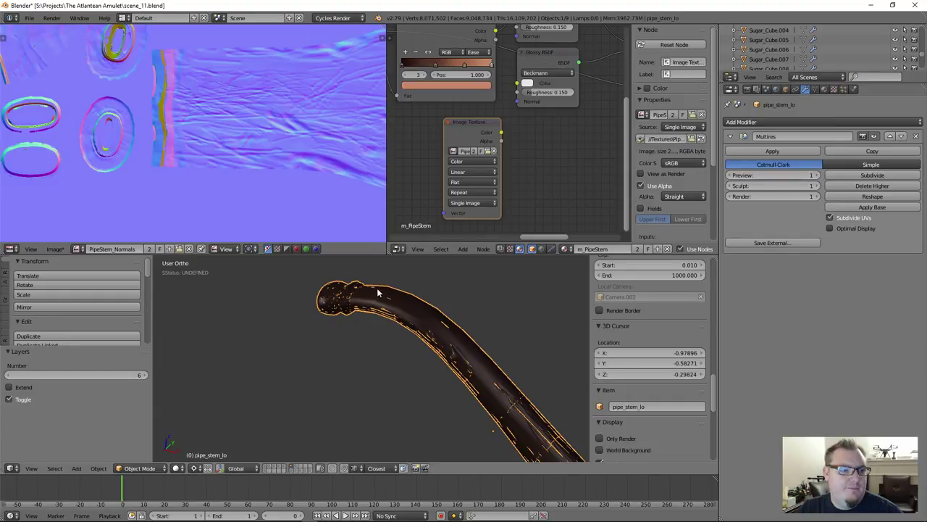
# Step: Show pipe_stem_lo as wireframe in Edit Mode, isolated in local view
pyautogui.press('z')
pyautogui.moveTo(405, 328)
pyautogui.mouseDown(button='middle')
pyautogui.moveTo(437, 328)
pyautogui.moveTo(441, 347)
pyautogui.mouseUp(button='middle')
pyautogui.press('Tab')
pyautogui.press('KP_Divide')
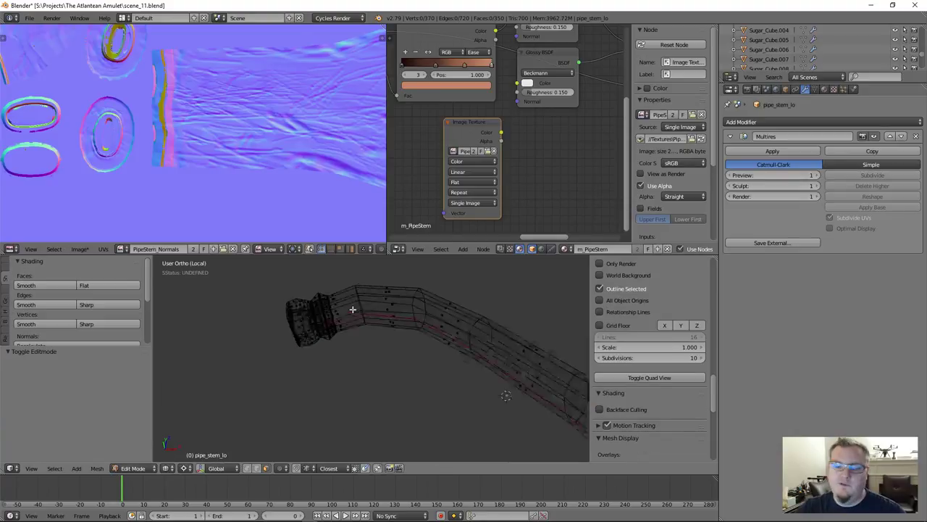
pyautogui.hotkey('shift', 'space')
pyautogui.scroll(4, 362, 297)
pyautogui.keyDown('shift'); pyautogui.moveTo(379, 281); pyautogui.dragTo(346, 361, button='middle'); pyautogui.keyUp('shift')
pyautogui.moveTo(383, 332); pyautogui.dragTo(441, 316, button='middle')
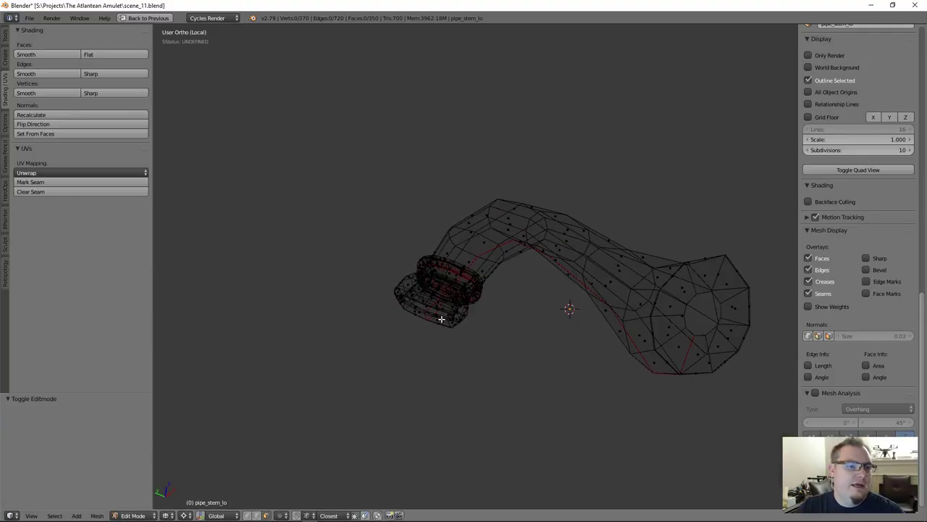
pyautogui.scroll(4, 441, 313)
pyautogui.hotkey('shift', 'space')
# Step: Select the whole mesh, widen the UV editor over the node editor, and enable UV Sync Selection
pyautogui.moveTo(151, 129); pyautogui.dragTo(277, 119, button='middle')
pyautogui.press('a')
pyautogui.scroll(-1, 463, 333)
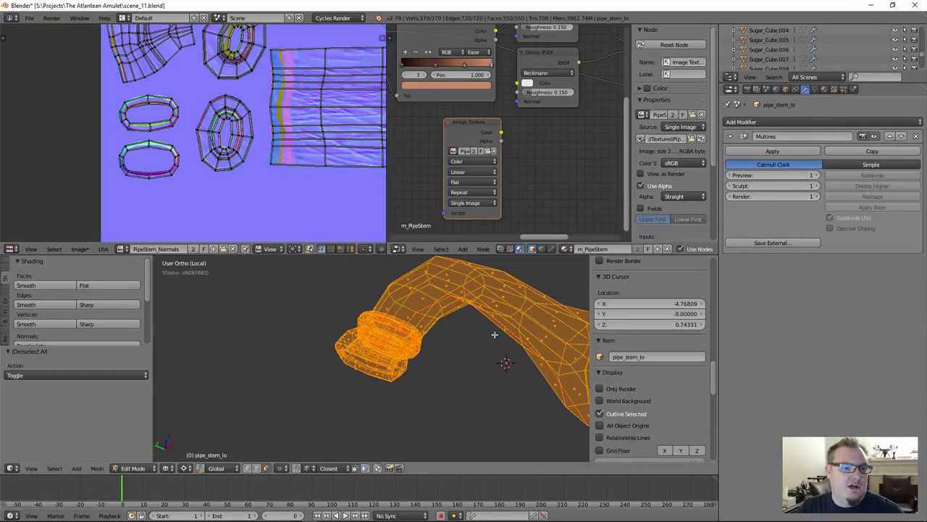
pyautogui.moveTo(520, 326); pyautogui.dragTo(402, 331, button='middle')
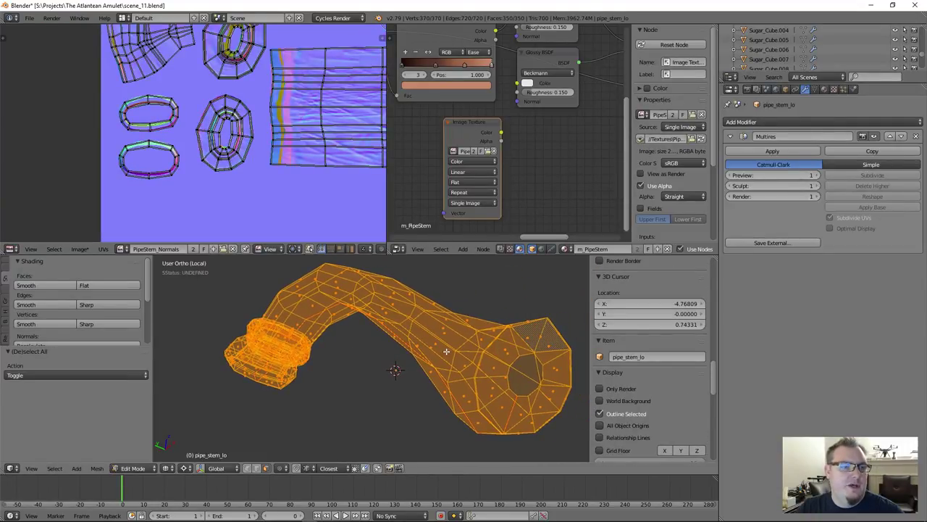
pyautogui.moveTo(276, 107); pyautogui.dragTo(218, 109, button='middle')
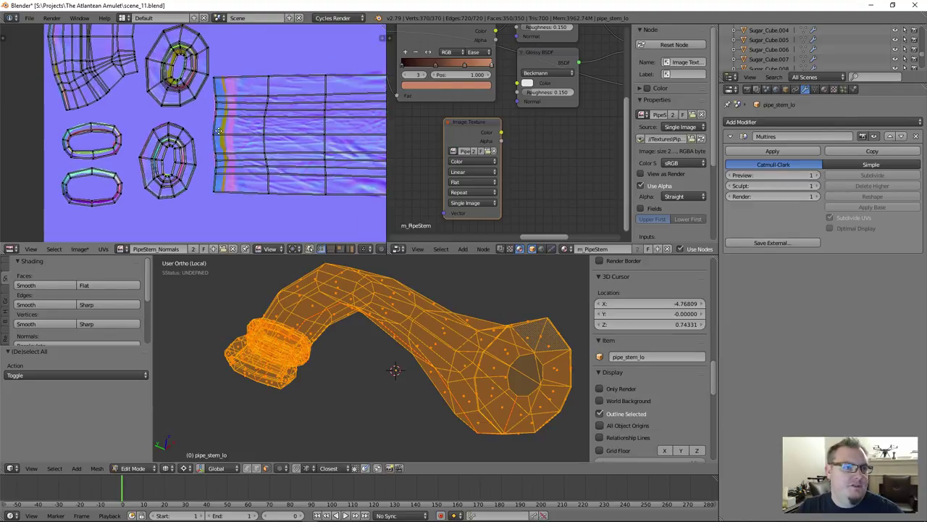
pyautogui.moveTo(385, 26); pyautogui.dragTo(410, 87)
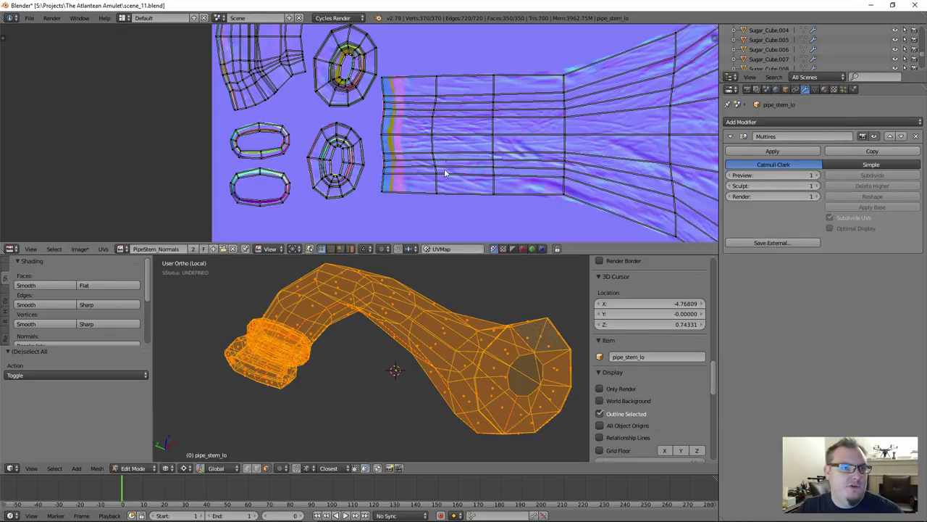
pyautogui.moveTo(399, 196); pyautogui.dragTo(337, 201, button='middle')
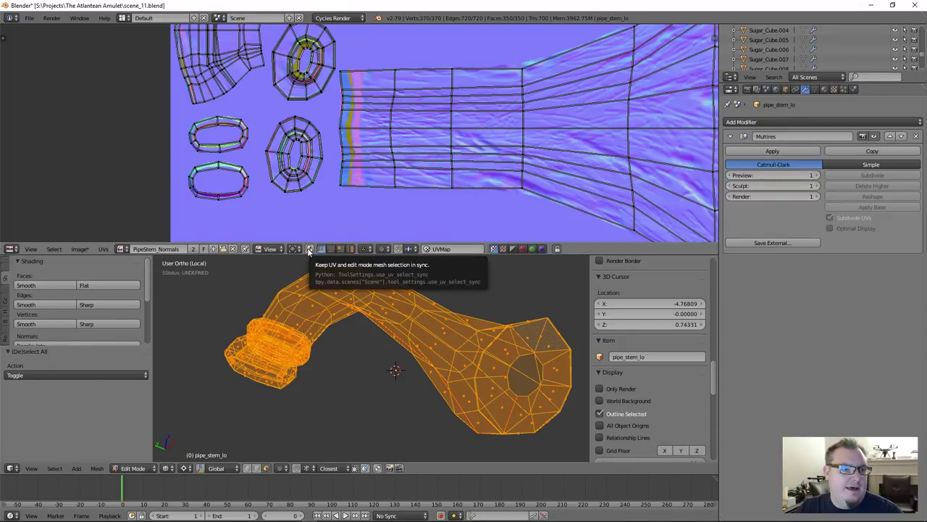
pyautogui.click(308, 249)
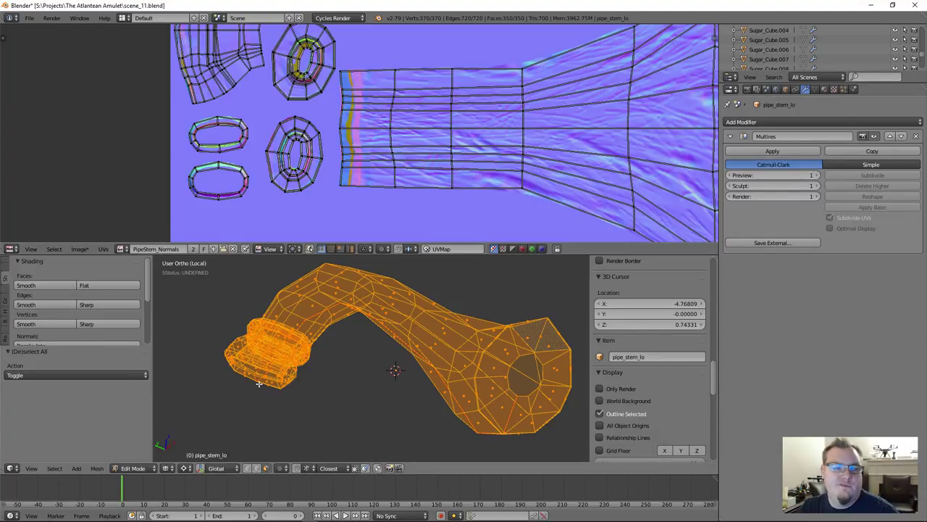
pyautogui.click(308, 249)
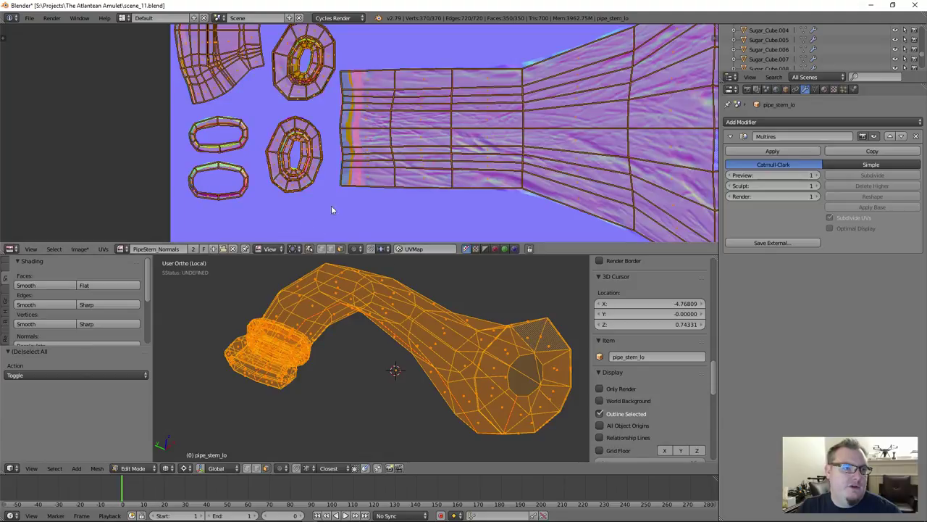
# Step: Select the ring island's faces and frame them in both the UV and 3D views
pyautogui.press('a')
pyautogui.click(373, 150)
pyautogui.click(300, 150)
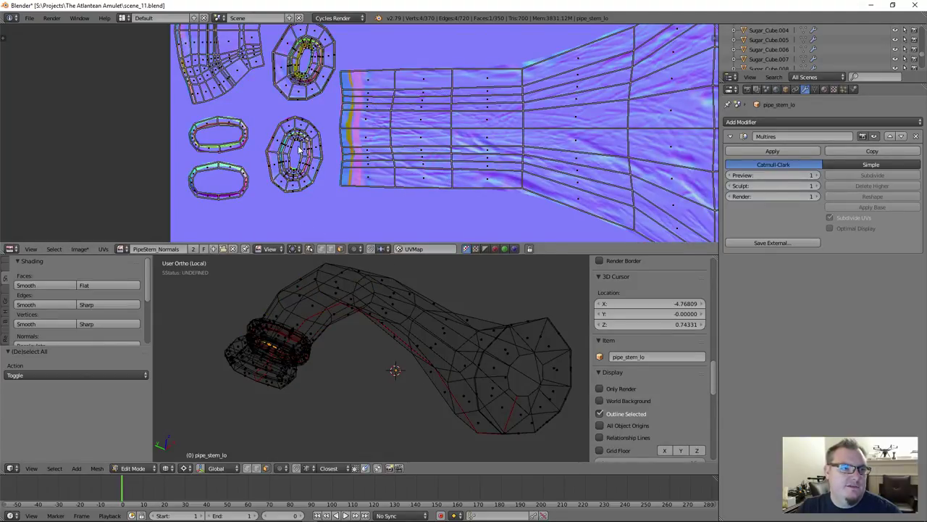
pyautogui.click(348, 138)
pyautogui.scroll(4, 339, 87)
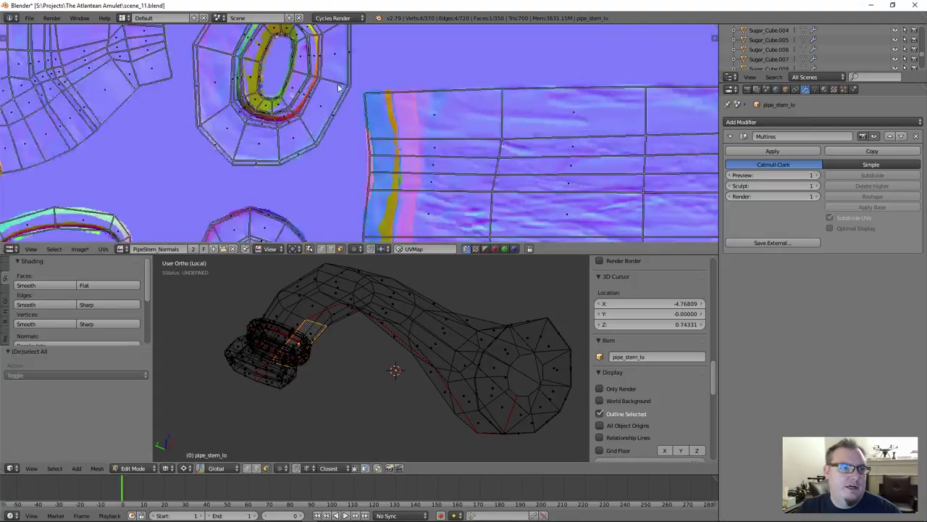
pyautogui.press('KP_Decimal')
pyautogui.click(356, 138)
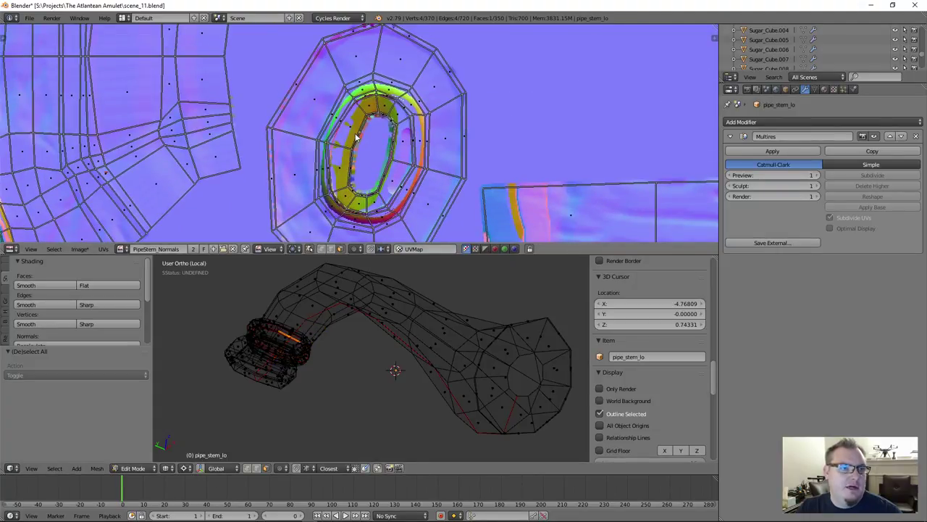
pyautogui.press('KP_Decimal')
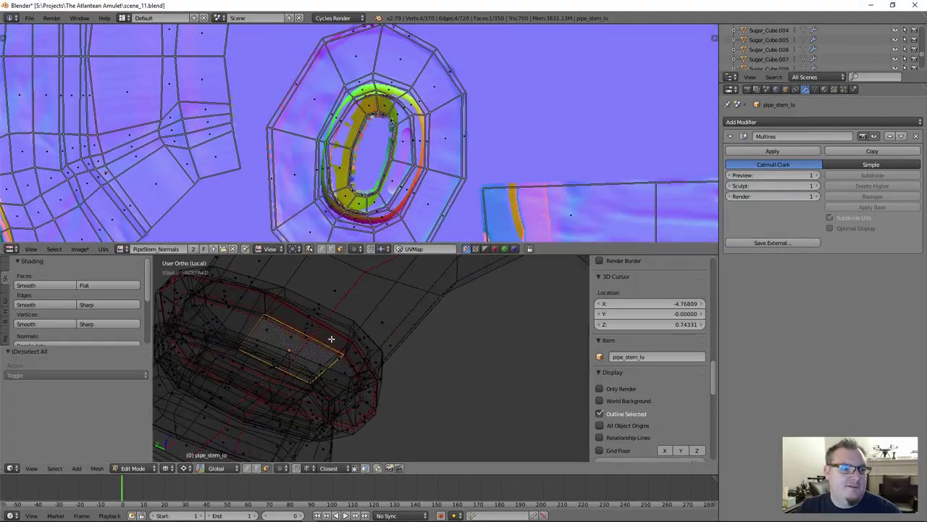
pyautogui.moveTo(331, 339); pyautogui.dragTo(308, 340, button='middle')
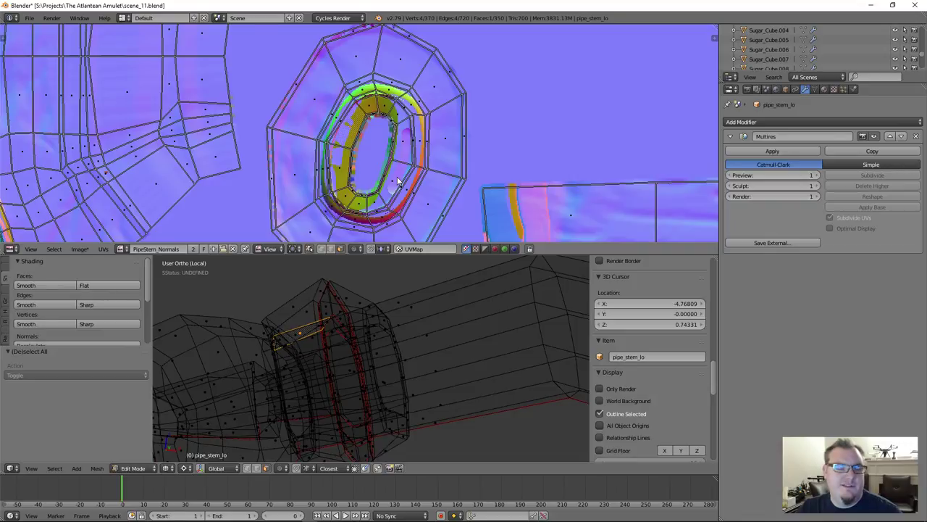
pyautogui.scroll(-3, 398, 181)
# Step: Select the long strip along the stem, then deselect all and pan to the full UV layout
pyautogui.moveTo(411, 198); pyautogui.dragTo(326, 170, button='middle')
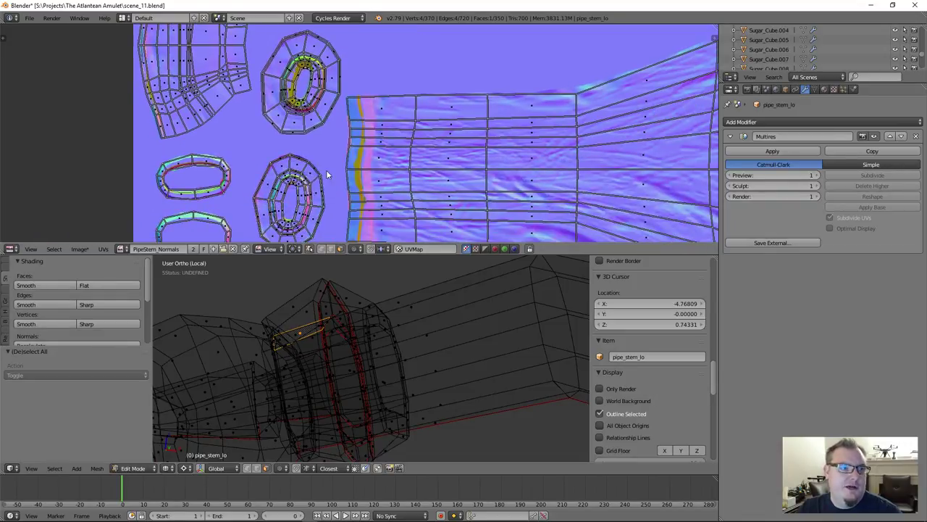
pyautogui.scroll(-2, 340, 174)
pyautogui.scroll(4, 357, 179)
pyautogui.keyDown('alt'); pyautogui.click(382, 222); pyautogui.keyUp('alt')
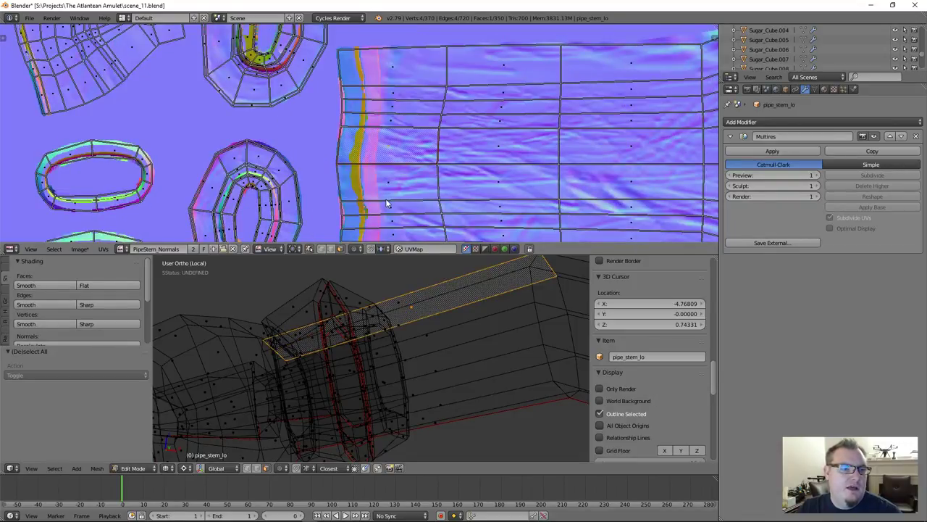
pyautogui.moveTo(376, 340); pyautogui.dragTo(362, 330, button='middle')
pyautogui.scroll(-2, 363, 329)
pyautogui.scroll(-3, 381, 166)
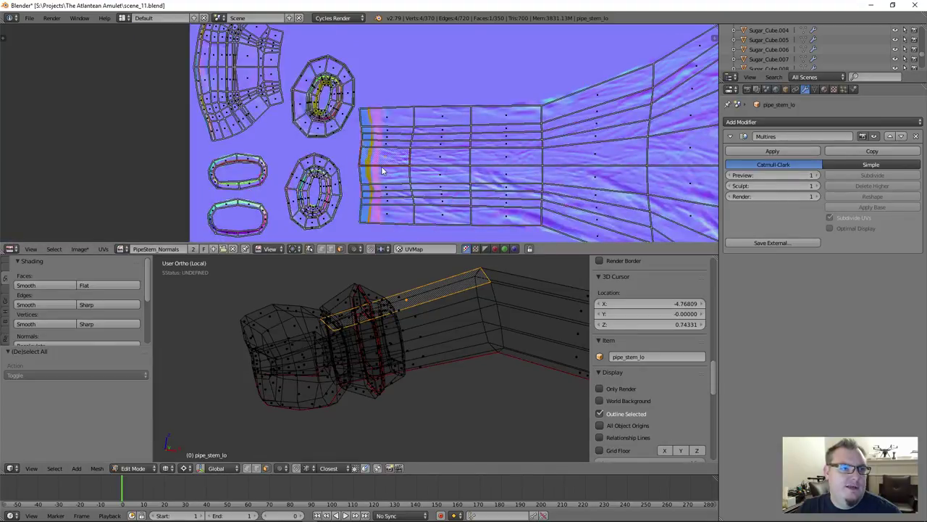
pyautogui.press('a')
pyautogui.scroll(-3, 384, 181)
pyautogui.moveTo(278, 233); pyautogui.dragTo(231, 233, button='middle')
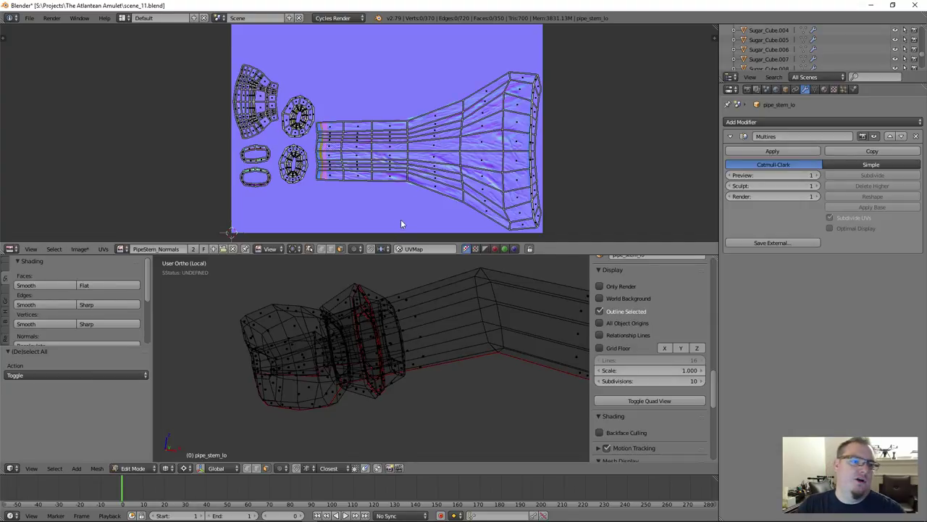
# Step: Leave Edit Mode on the pipe stem, exit local view and switch to solid shading
pyautogui.press('Tab')
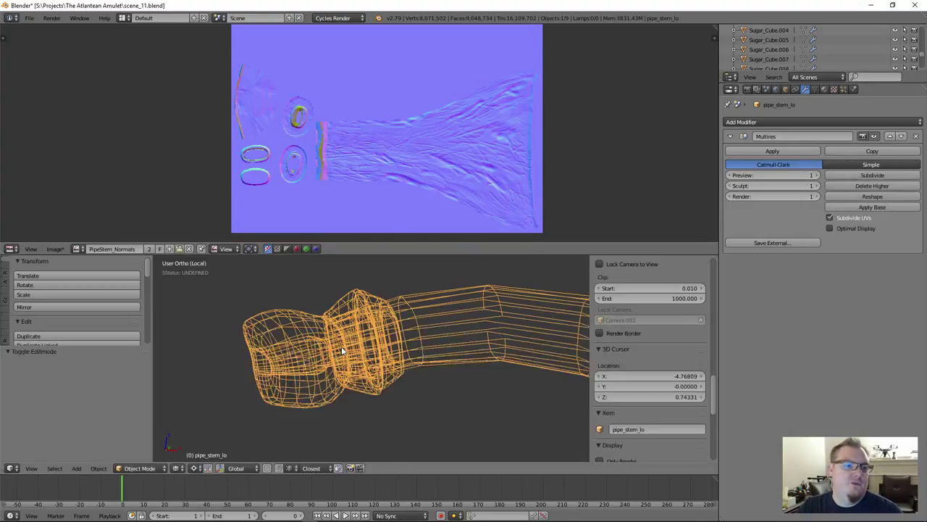
pyautogui.keyDown('shift'); pyautogui.moveTo(467, 378); pyautogui.dragTo(340, 336, button='middle'); pyautogui.keyUp('shift')
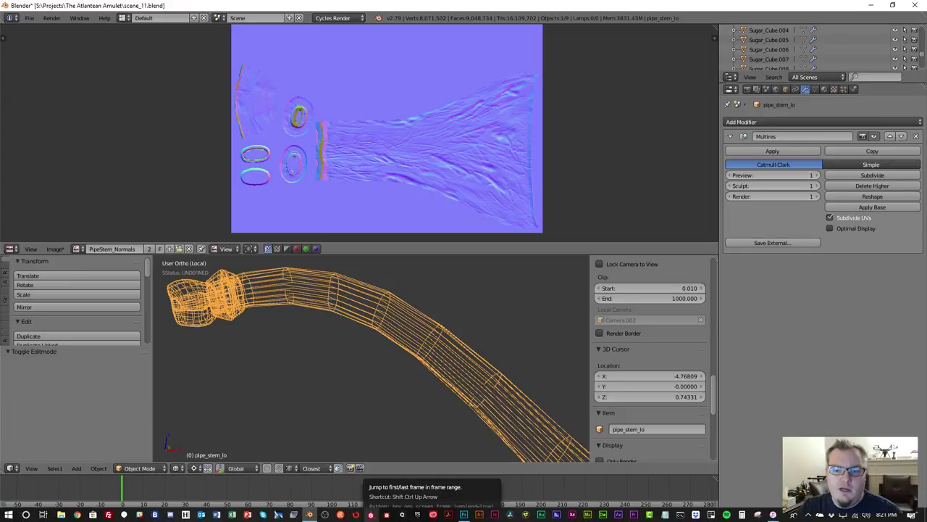
pyautogui.scroll(-3, 341, 346)
pyautogui.moveTo(340, 347); pyautogui.dragTo(412, 350, button='middle')
pyautogui.scroll(-2, 447, 360)
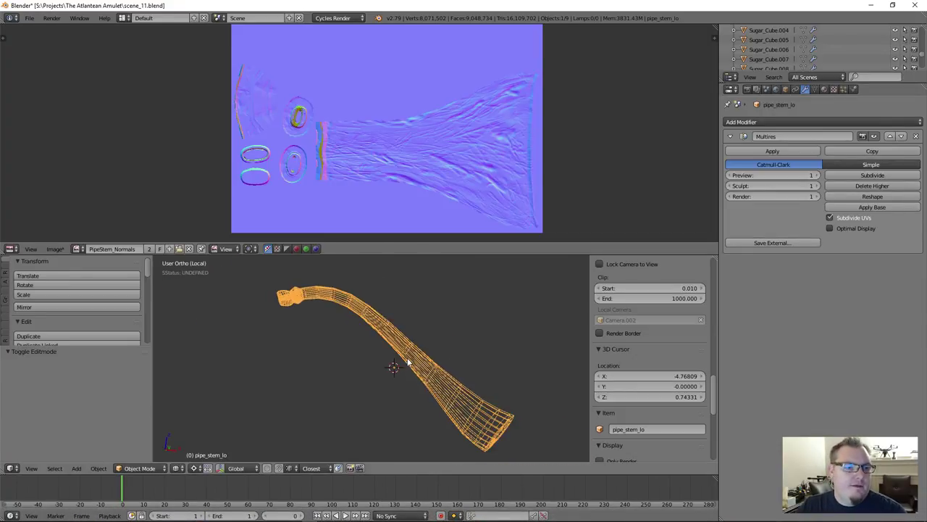
pyautogui.hotkey('ctrl', 'Up')
pyautogui.scroll(2, 408, 362)
pyautogui.press('KP_Divide')
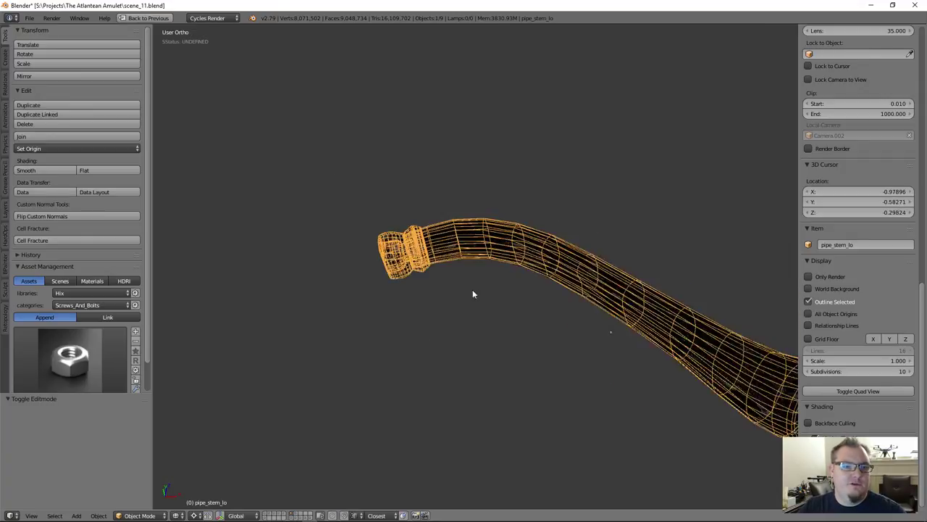
pyautogui.press('z')
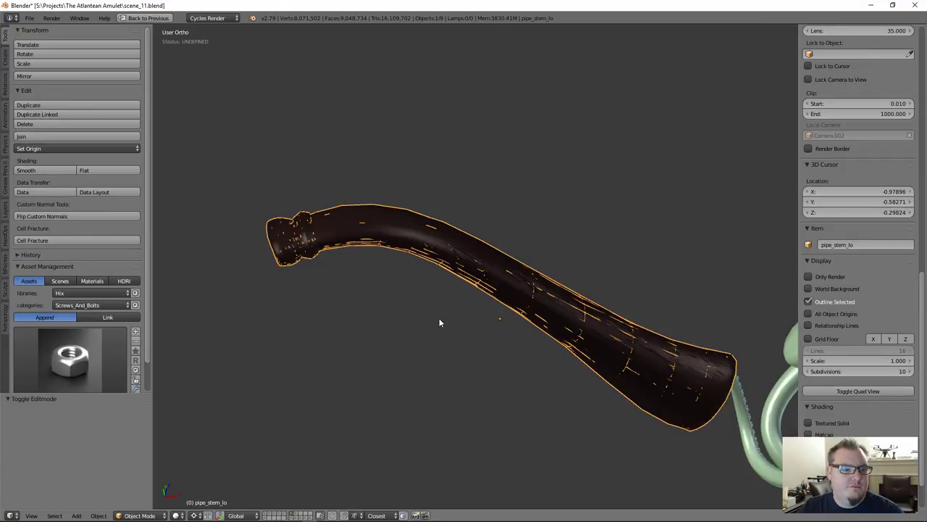
# Step: Duplicate the pipe stem in place, send the copy to layer 7 and display layer 7
pyautogui.hotkey('shift', 'd')
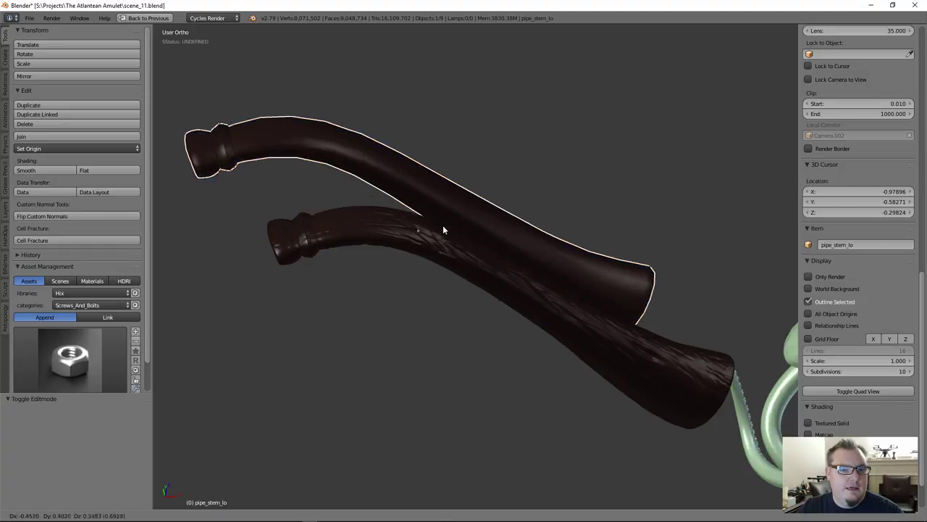
pyautogui.rightClick(521, 171)
pyautogui.moveTo(522, 170); pyautogui.dragTo(449, 293, button='middle')
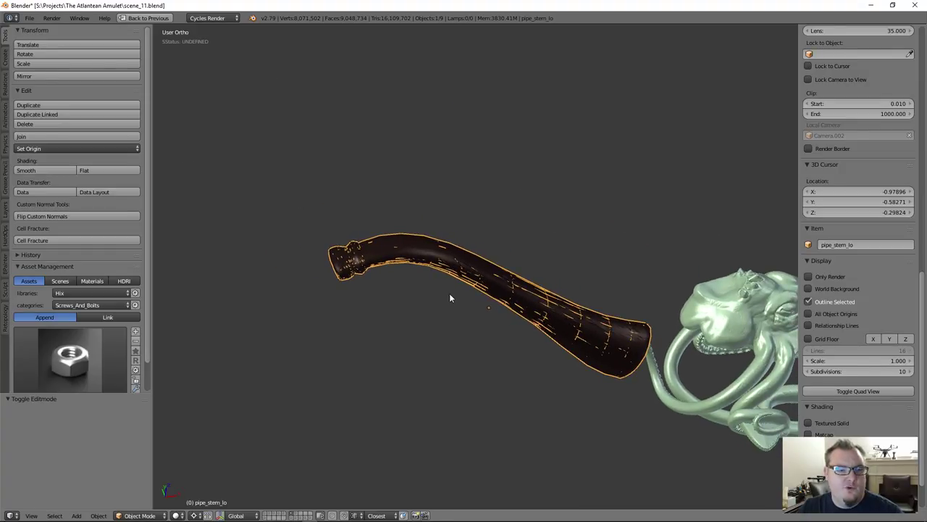
pyautogui.press('m')
pyautogui.click(570, 312)
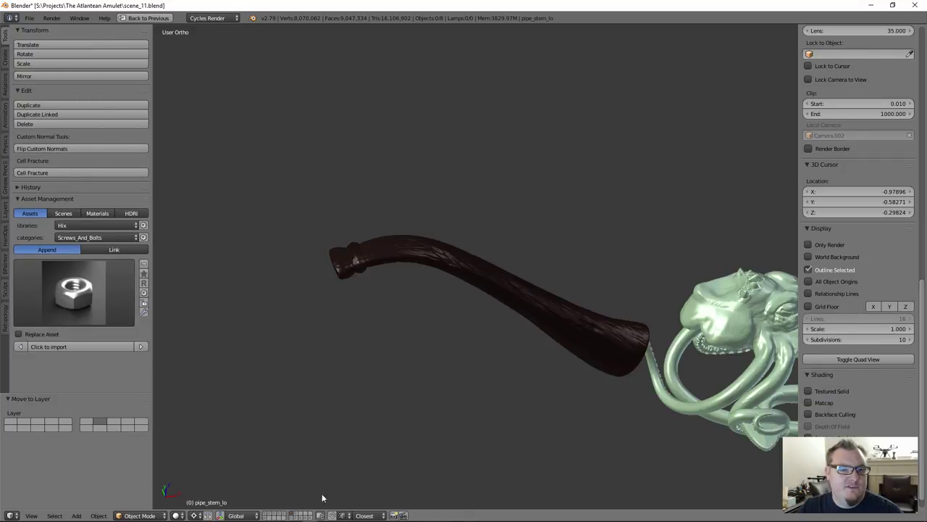
pyautogui.press('7')
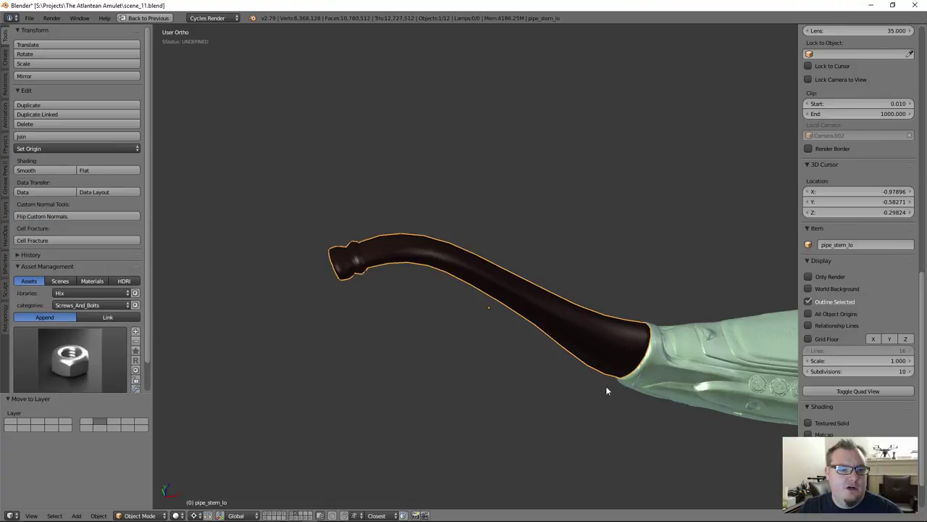
# Step: Move the framed pipe stem onto its own layer and show only that layer
pyautogui.scroll(3, 606, 386)
pyautogui.moveTo(492, 356); pyautogui.dragTo(580, 348, button='middle')
pyautogui.press('KP_Decimal')
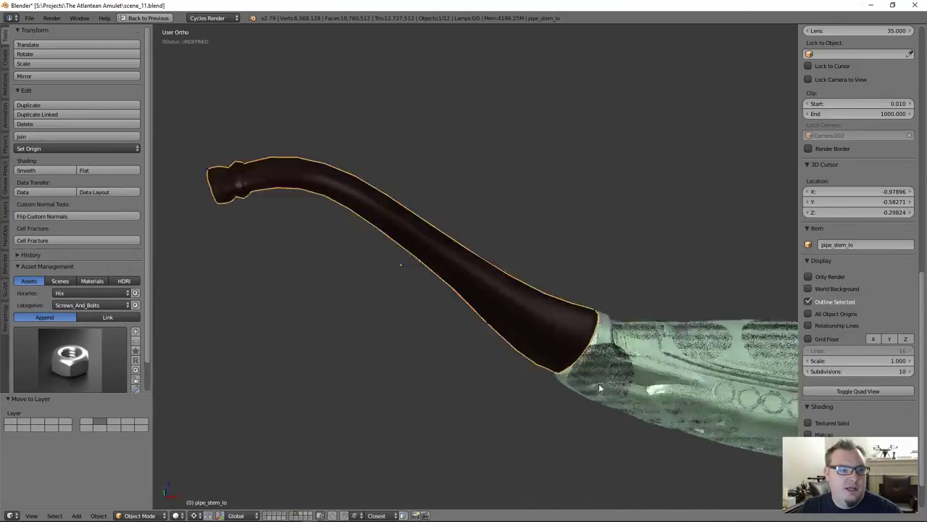
pyautogui.press('m')
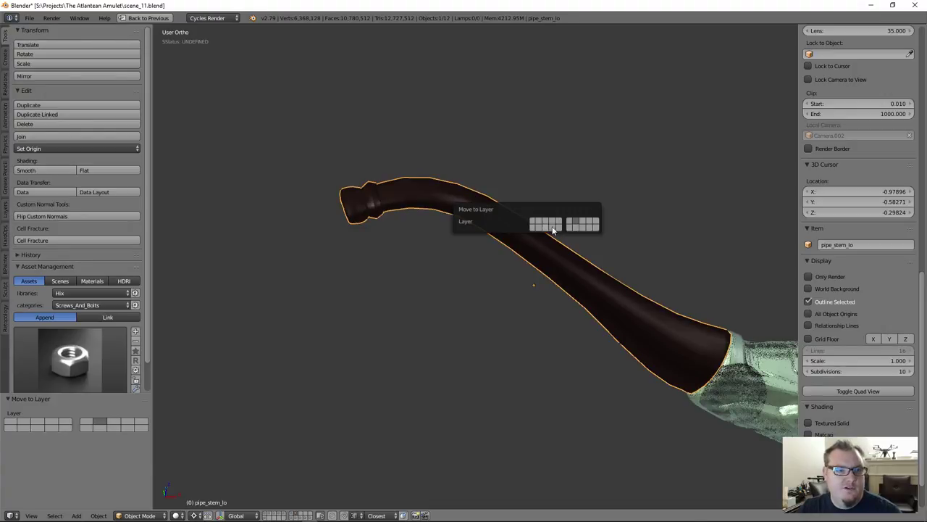
pyautogui.click(582, 220)
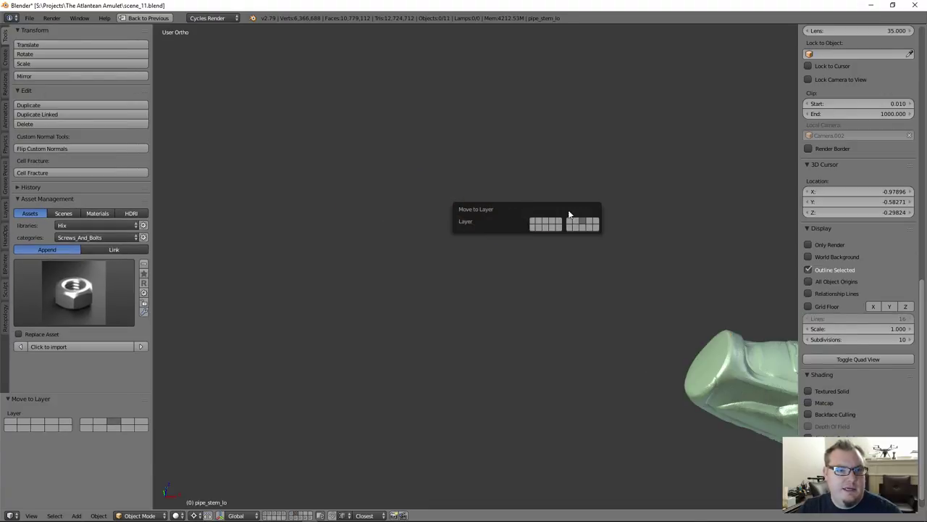
pyautogui.click(302, 514)
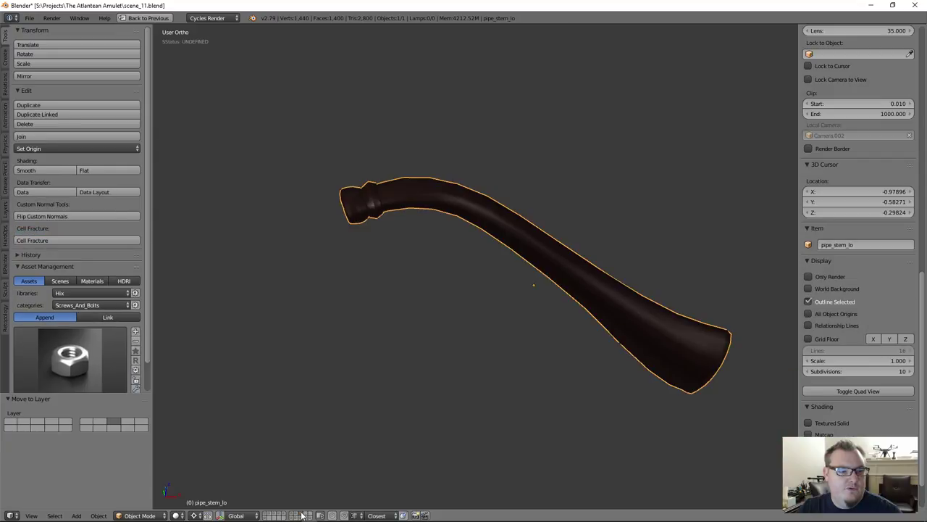
pyautogui.scroll(-2, 481, 290)
pyautogui.scroll(4, 463, 289)
pyautogui.moveTo(459, 280); pyautogui.dragTo(460, 313, button='middle')
# Step: Split the image area and make the right half a Node Editor showing m_PipeStem's shader nodes
pyautogui.hotkey('ctrl', 'space')
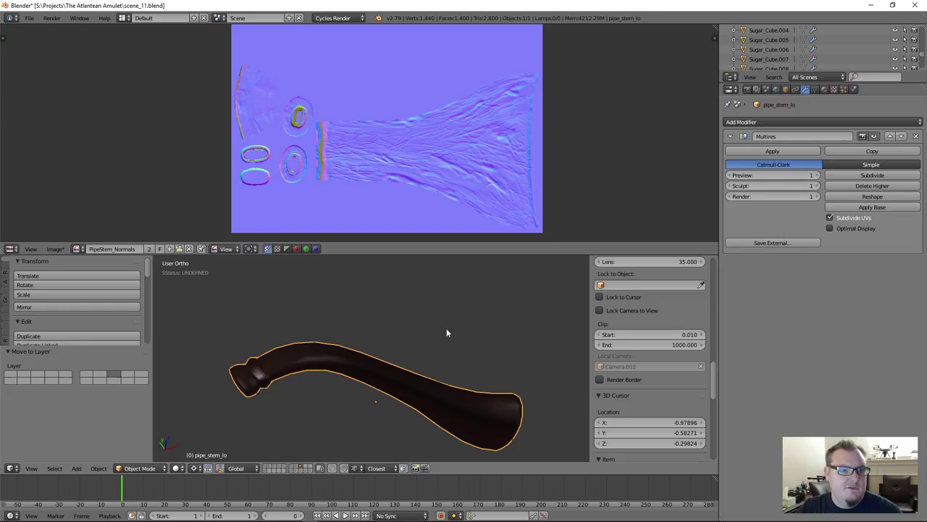
pyautogui.scroll(2, 396, 363)
pyautogui.keyDown('shift'); pyautogui.moveTo(396, 370); pyautogui.dragTo(407, 316, button='middle'); pyautogui.keyUp('shift')
pyautogui.moveTo(716, 27); pyautogui.dragTo(258, 210)
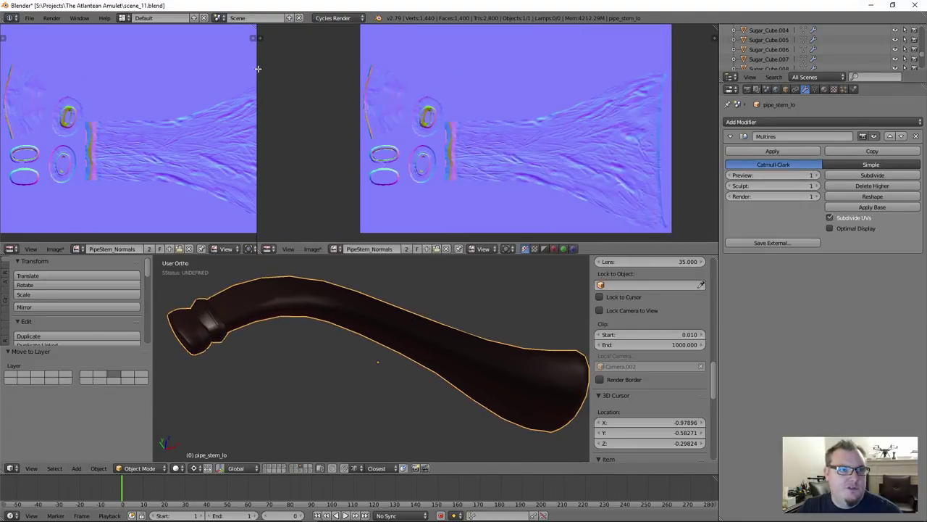
pyautogui.click(268, 249)
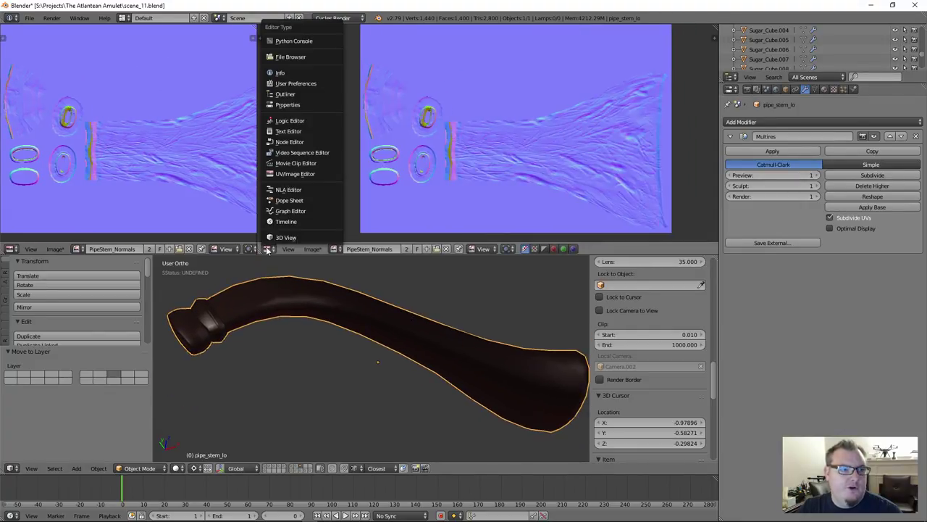
pyautogui.click(304, 142)
pyautogui.click(395, 248)
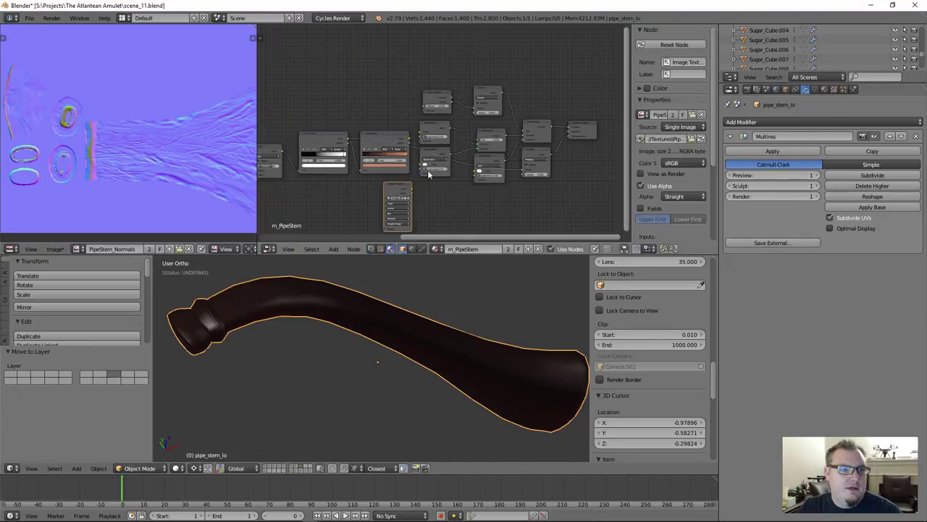
pyautogui.scroll(3, 424, 173)
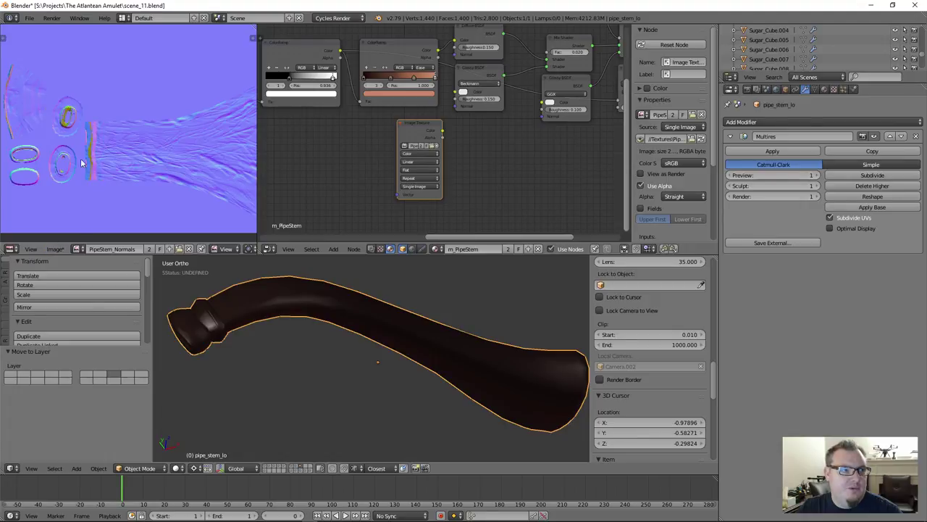
# Step: Save the PipeStem_Normals image to disk, then maximize the node editor and shift the Image Texture node left
pyautogui.click(57, 249)
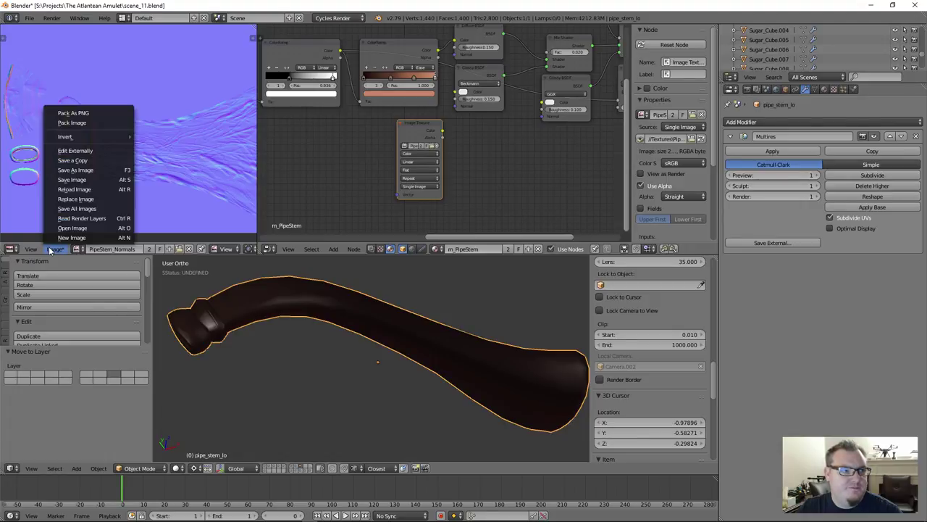
pyautogui.click(109, 179)
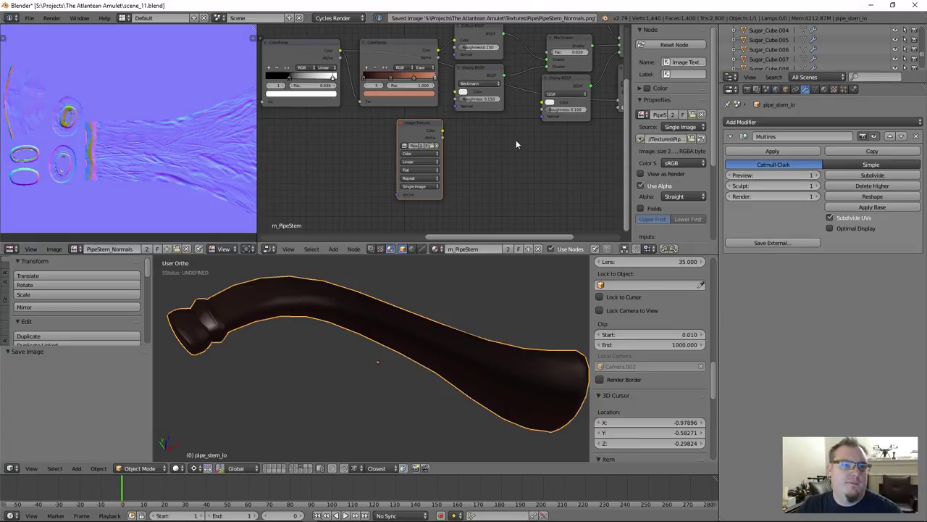
pyautogui.hotkey('shift', 'space')
pyautogui.scroll(-4, 575, 287)
pyautogui.moveTo(410, 341); pyautogui.dragTo(654, 335, button='middle')
pyautogui.moveTo(474, 303); pyautogui.dragTo(131, 382)
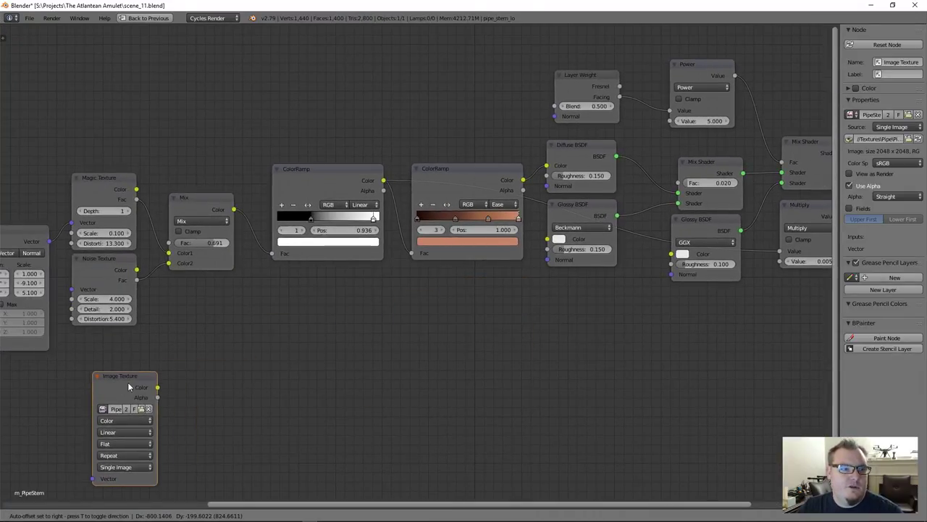
# Step: Reposition and widen the Image Texture node, then link its Color to the Glossy BSDF Normal
pyautogui.scroll(-3, 304, 319)
pyautogui.moveTo(427, 313); pyautogui.dragTo(470, 290, button='middle')
pyautogui.press('g')
pyautogui.click(407, 346)
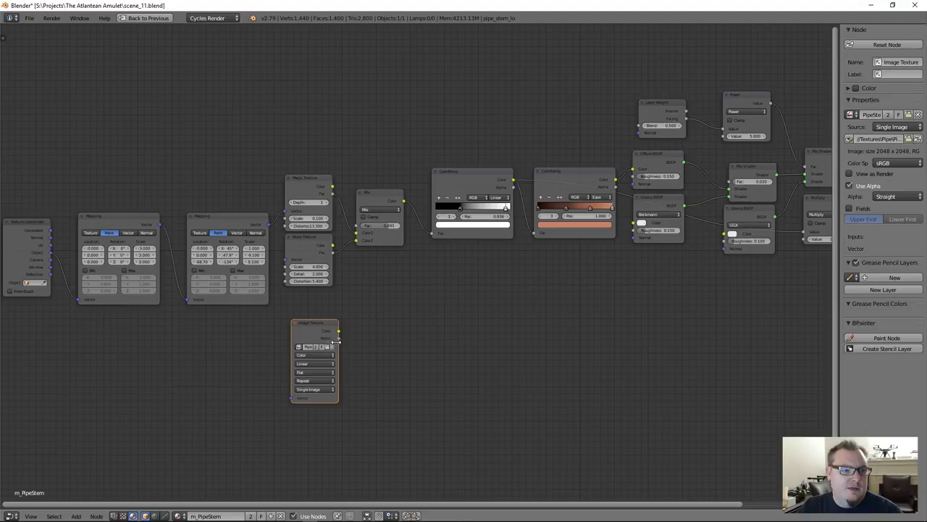
pyautogui.moveTo(375, 344); pyautogui.dragTo(397, 347)
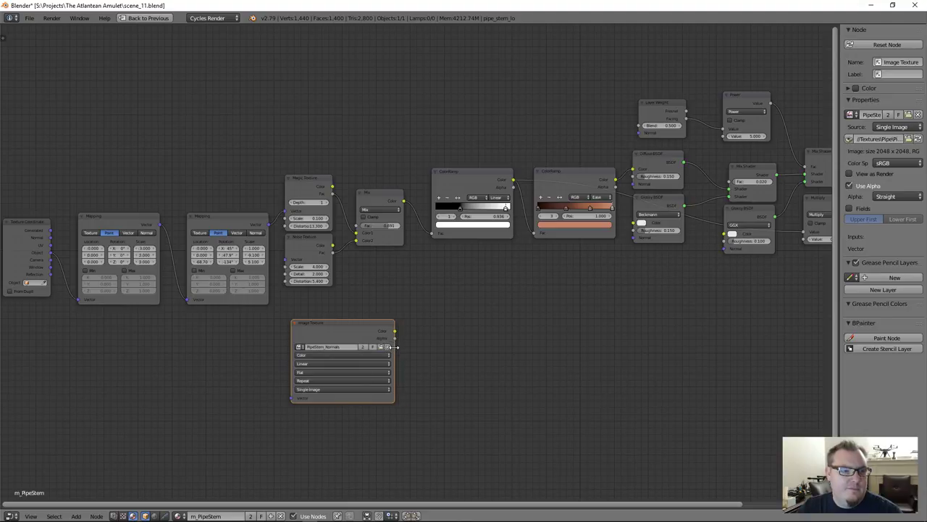
pyautogui.moveTo(397, 347); pyautogui.dragTo(386, 314, button='middle')
pyautogui.moveTo(293, 317); pyautogui.dragTo(534, 224)
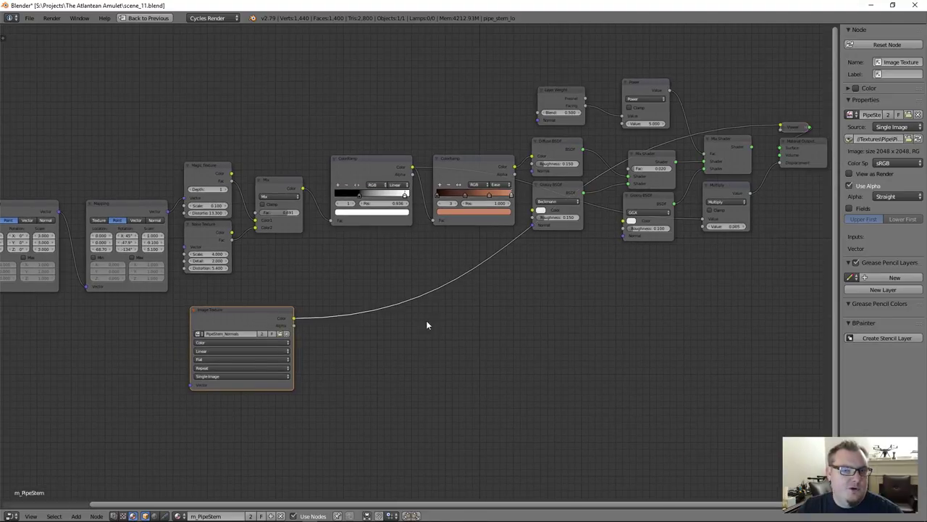
pyautogui.press('Home')
# Step: Restore the multi-area layout and switch the viewport to a rendered preview of the pipe stem
pyautogui.scroll(1, 722, 158)
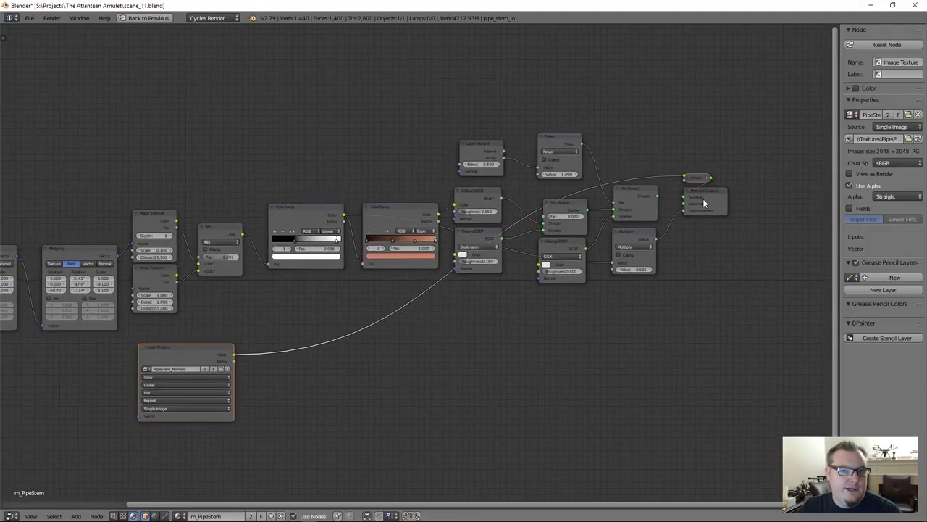
pyautogui.hotkey('ctrl', 'space')
pyautogui.moveTo(315, 326); pyautogui.dragTo(400, 364, button='middle')
pyautogui.hotkey('shift', 'z')
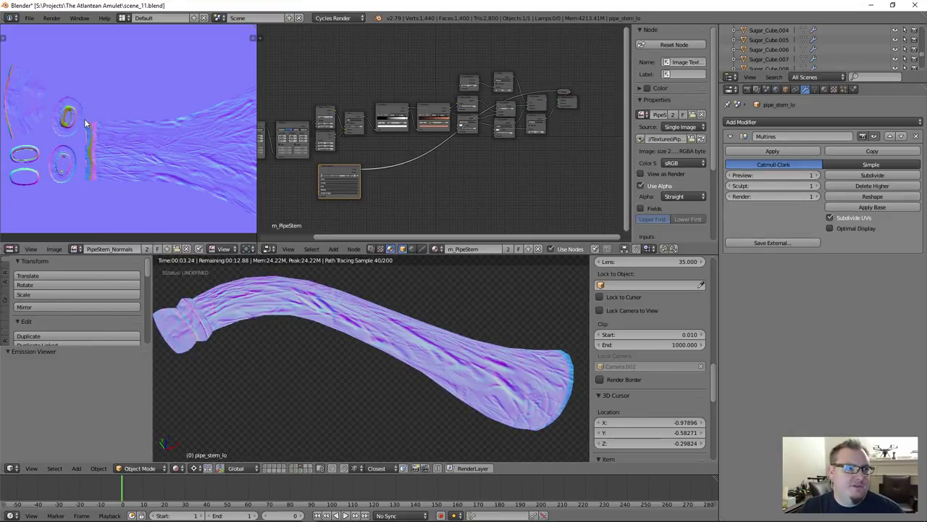
# Step: Preview the material from the Mix Shader output and enable the scene layers holding the lights
pyautogui.moveTo(486, 329); pyautogui.dragTo(384, 322, button='middle')
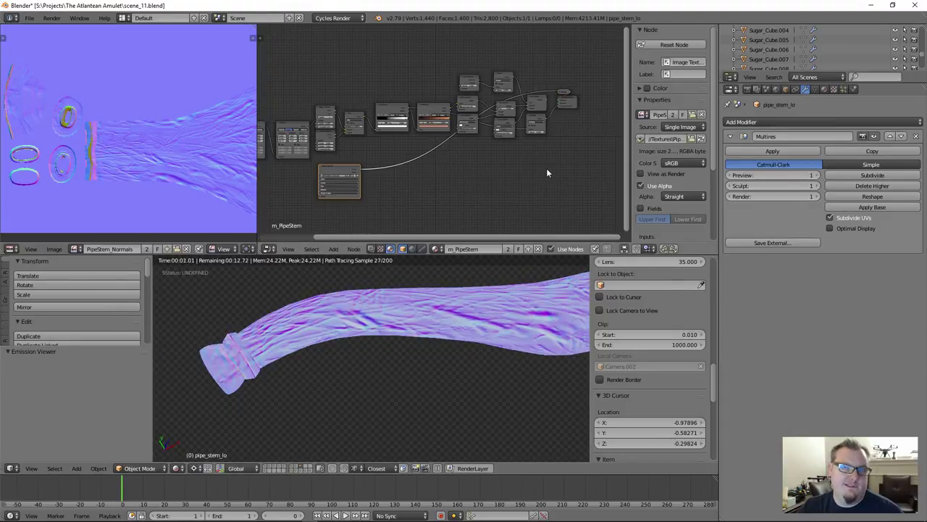
pyautogui.click(539, 103)
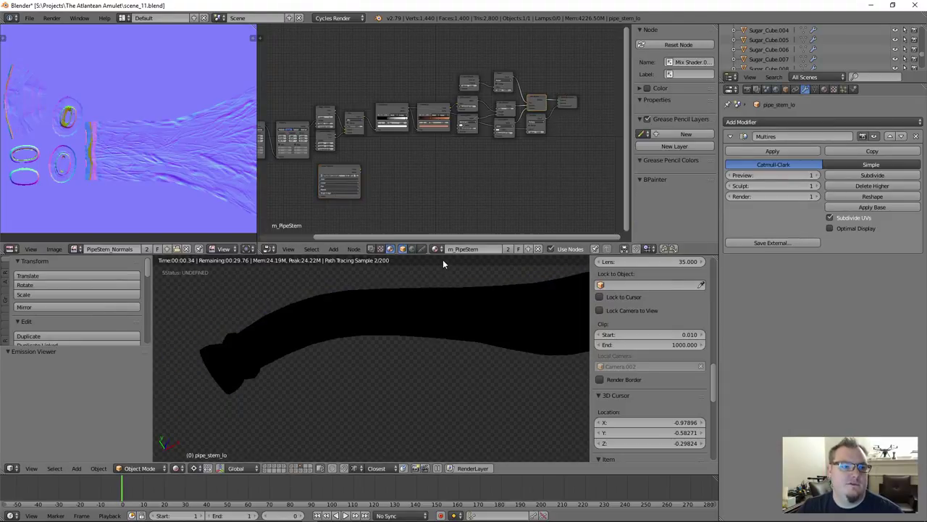
pyautogui.keyDown('shift'); pyautogui.click(299, 469); pyautogui.keyUp('shift')
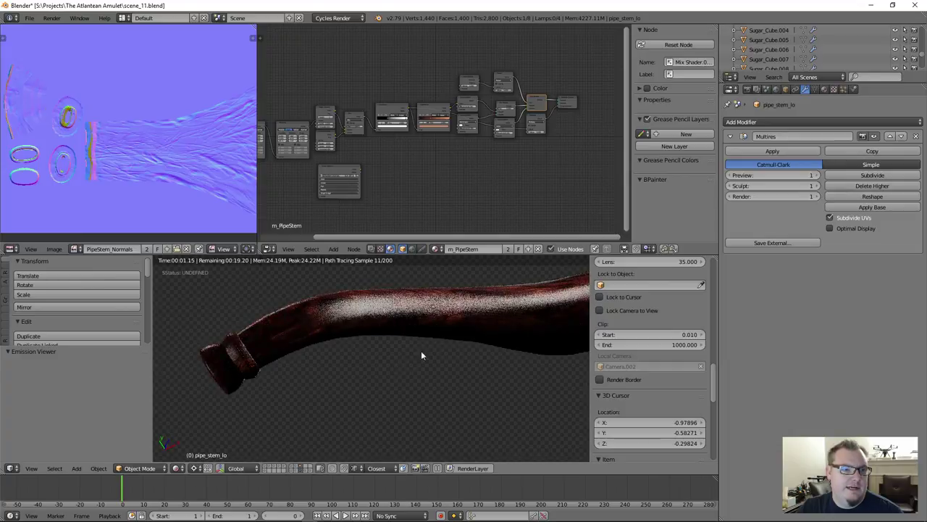
pyautogui.moveTo(454, 358); pyautogui.dragTo(340, 357, button='middle')
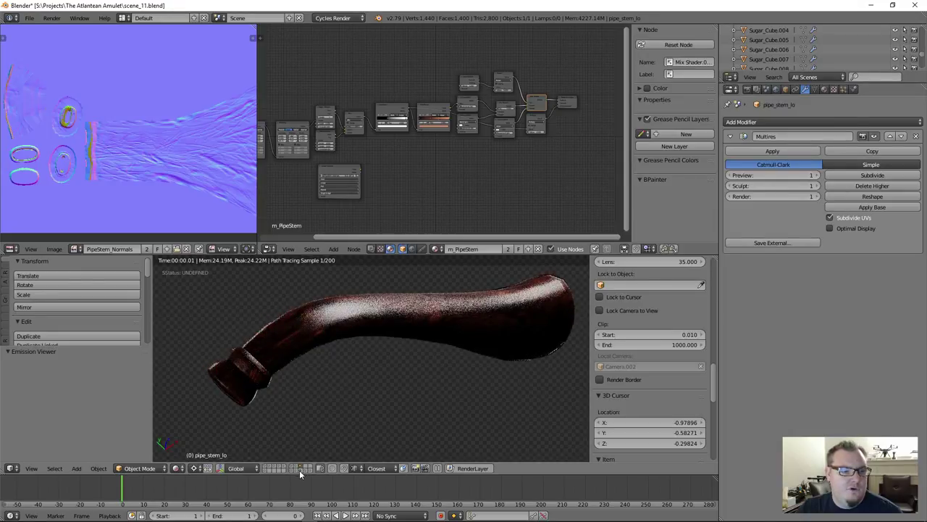
# Step: Compare renders with different layers shown, then hide the N properties panel and T tool shelf
pyautogui.click(302, 468)
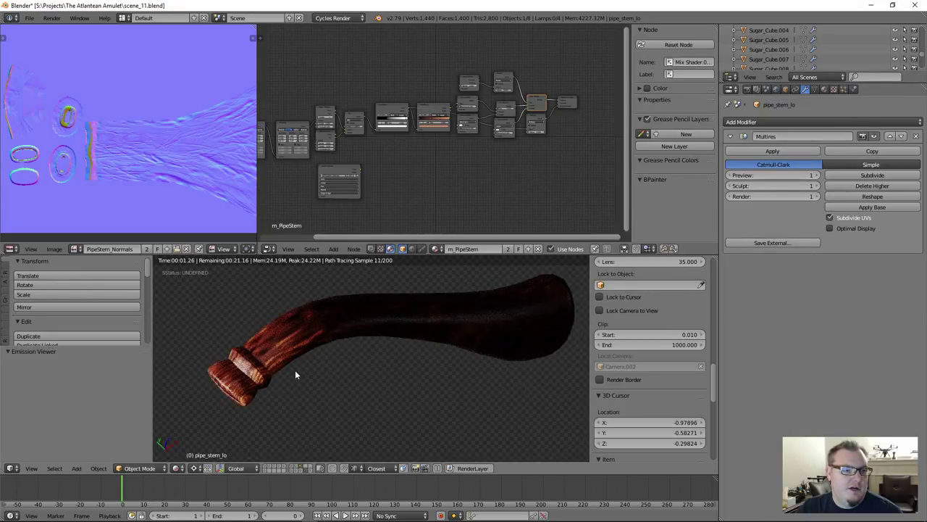
pyautogui.click(296, 468)
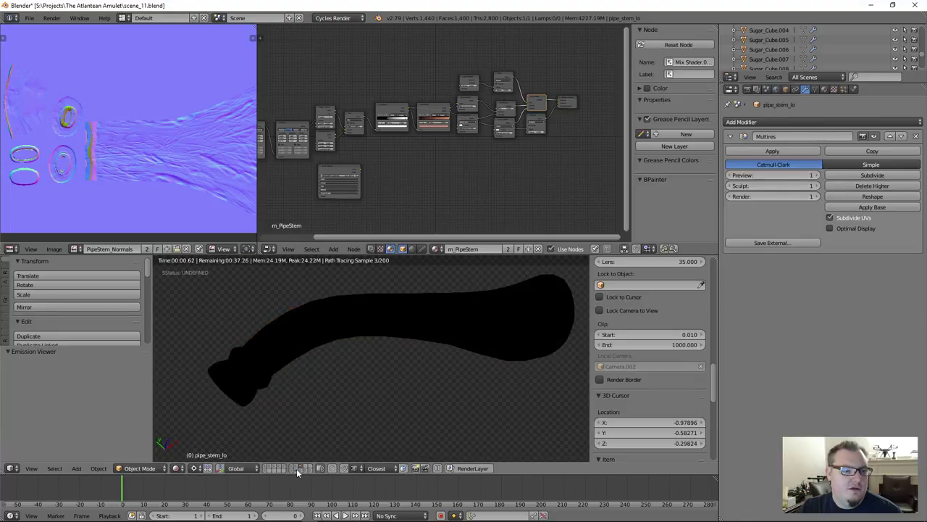
pyautogui.moveTo(394, 389)
pyautogui.mouseDown(button='middle')
pyautogui.moveTo(445, 372)
pyautogui.moveTo(409, 384)
pyautogui.mouseUp(button='middle')
pyautogui.press('n')
pyautogui.press('t')
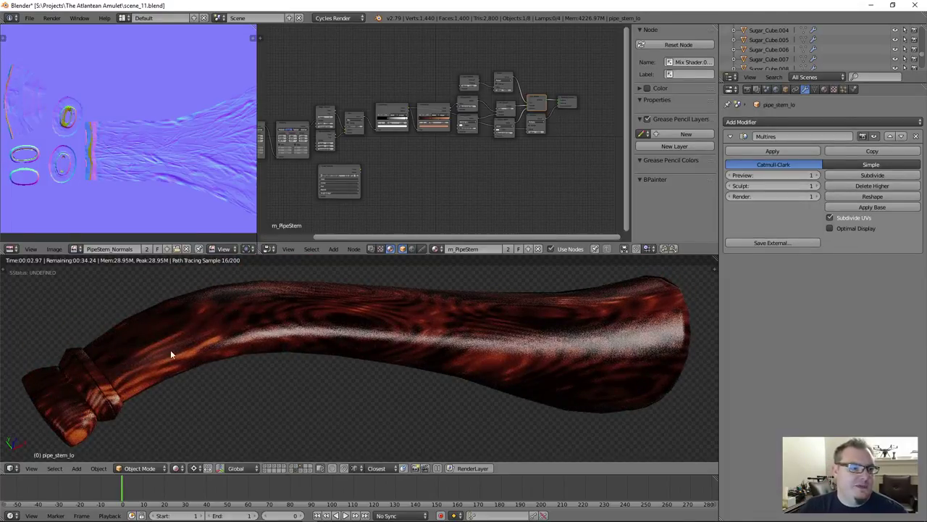
# Step: Select the PipeStem_Normals Image Texture node and maximize the Node Editor on the ColorRamp and BSDF shaders
pyautogui.scroll(2, 440, 137)
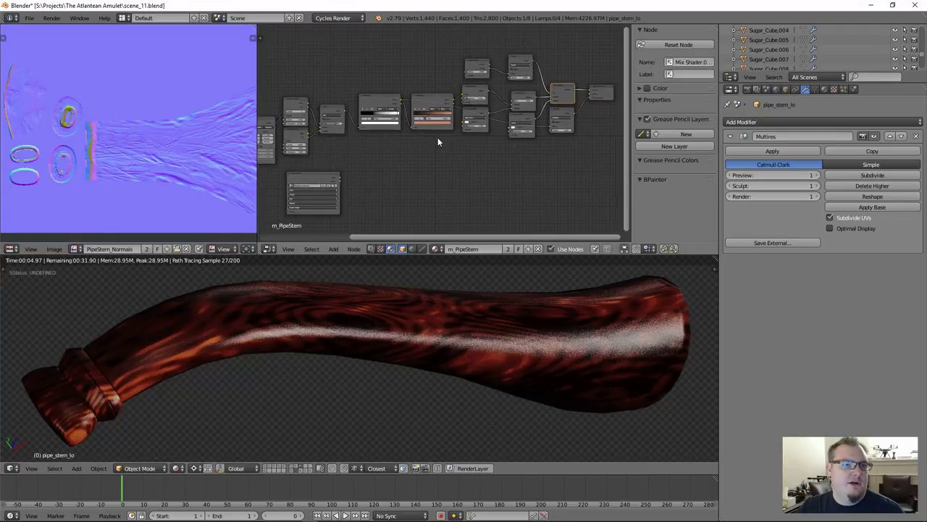
pyautogui.moveTo(415, 147); pyautogui.dragTo(461, 149, button='middle')
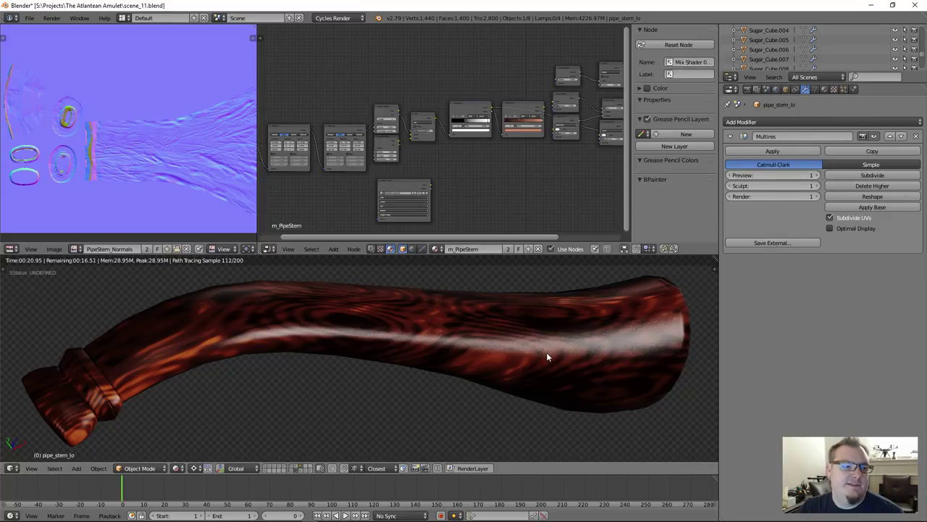
pyautogui.scroll(2, 445, 176)
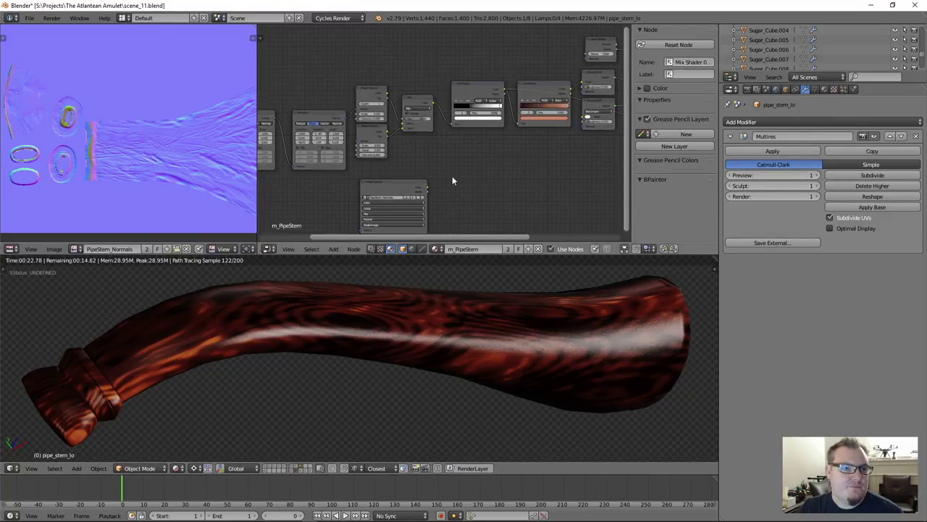
pyautogui.moveTo(452, 181); pyautogui.dragTo(459, 109, button='middle')
pyautogui.click(409, 127)
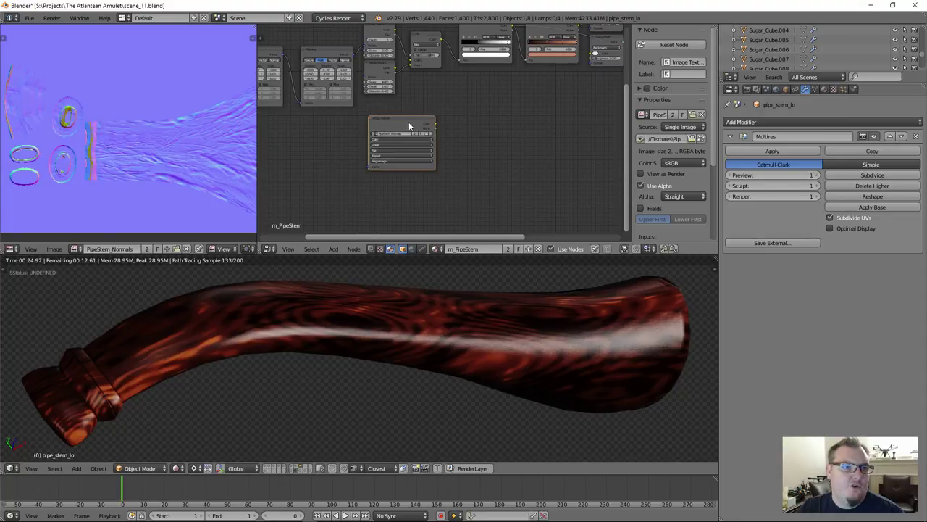
pyautogui.scroll(2, 477, 152)
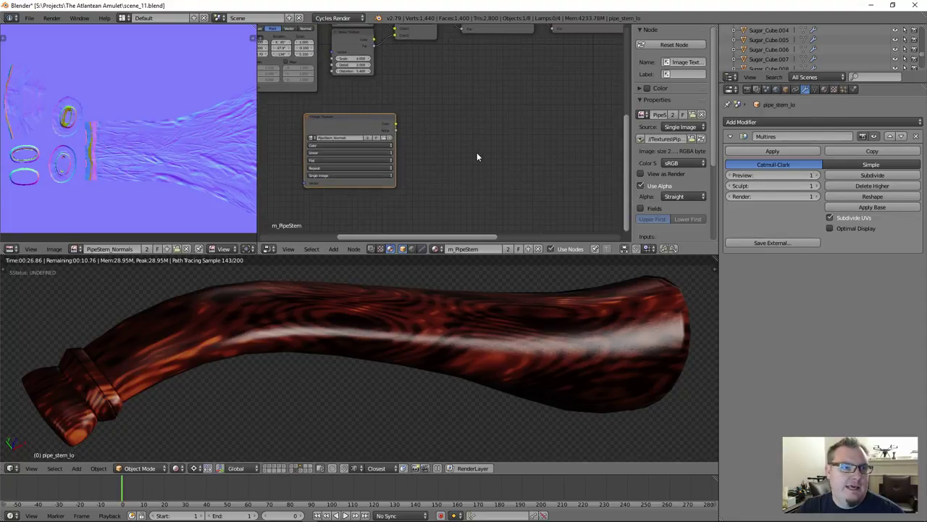
pyautogui.moveTo(477, 152); pyautogui.dragTo(387, 199, button='middle')
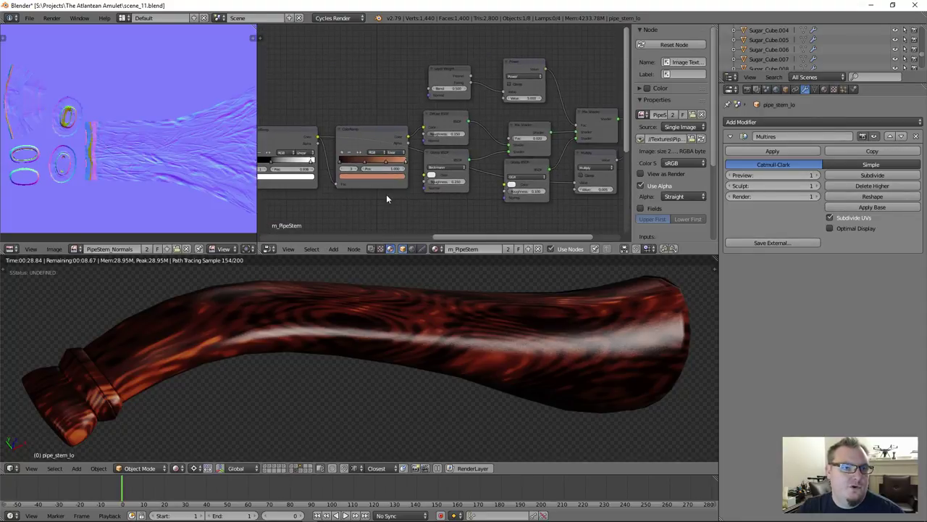
pyautogui.hotkey('ctrl', 'Up')
pyautogui.scroll(2, 449, 348)
pyautogui.moveTo(377, 414); pyautogui.dragTo(356, 385, button='middle')
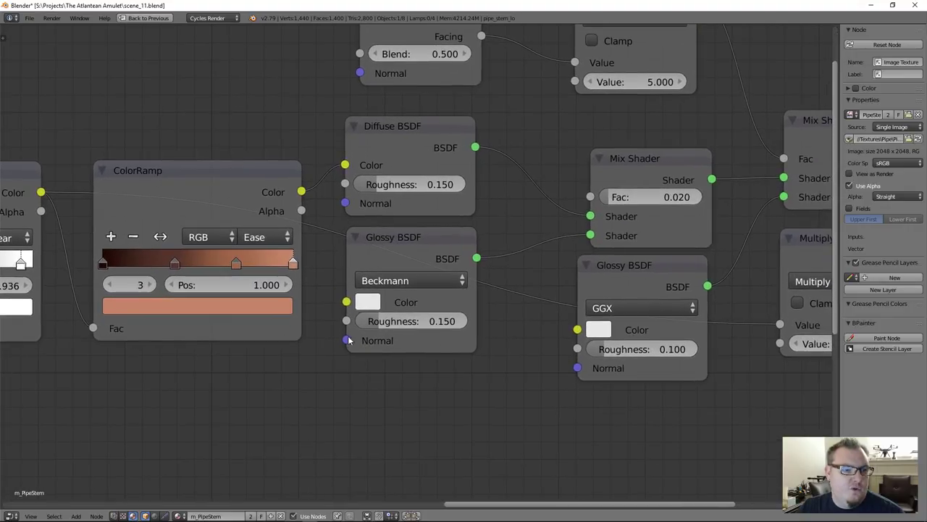
# Step: Pan the maximized node tree across the shaders, Layer Weight and Material Output nodes
pyautogui.moveTo(340, 209); pyautogui.dragTo(303, 305, button='middle')
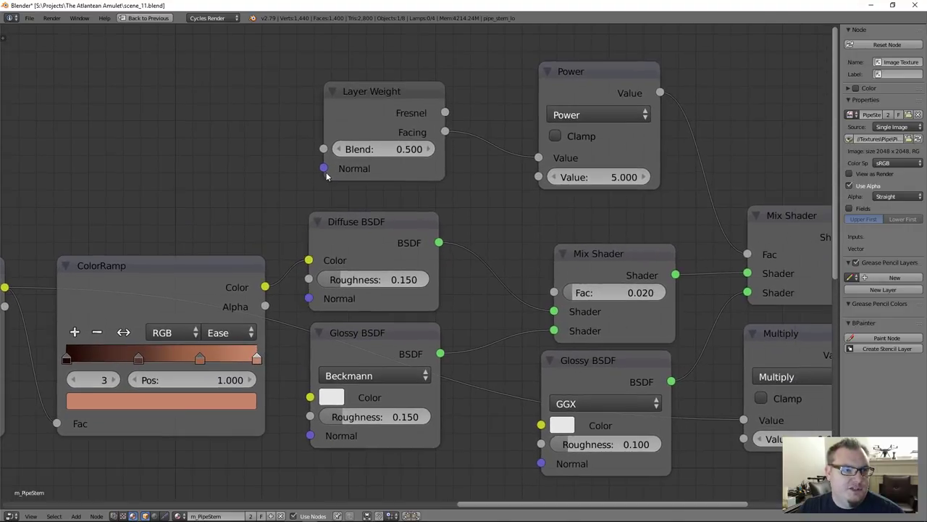
pyautogui.moveTo(471, 297); pyautogui.dragTo(394, 243, button='middle')
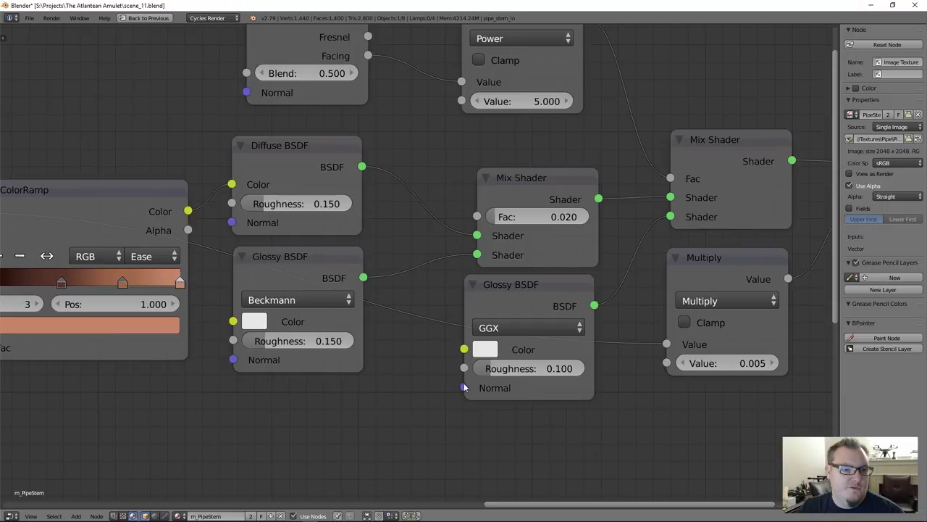
pyautogui.moveTo(579, 365)
pyautogui.mouseDown(button='middle')
pyautogui.moveTo(466, 372)
pyautogui.moveTo(428, 399)
pyautogui.moveTo(596, 366)
pyautogui.mouseUp(button='middle')
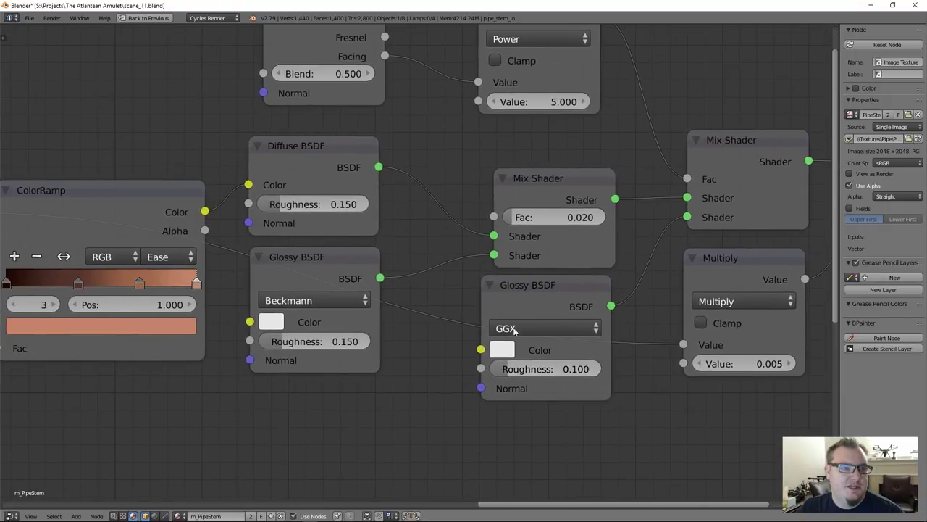
pyautogui.scroll(-2, 313, 176)
pyautogui.moveTo(313, 176); pyautogui.dragTo(315, 186, button='middle')
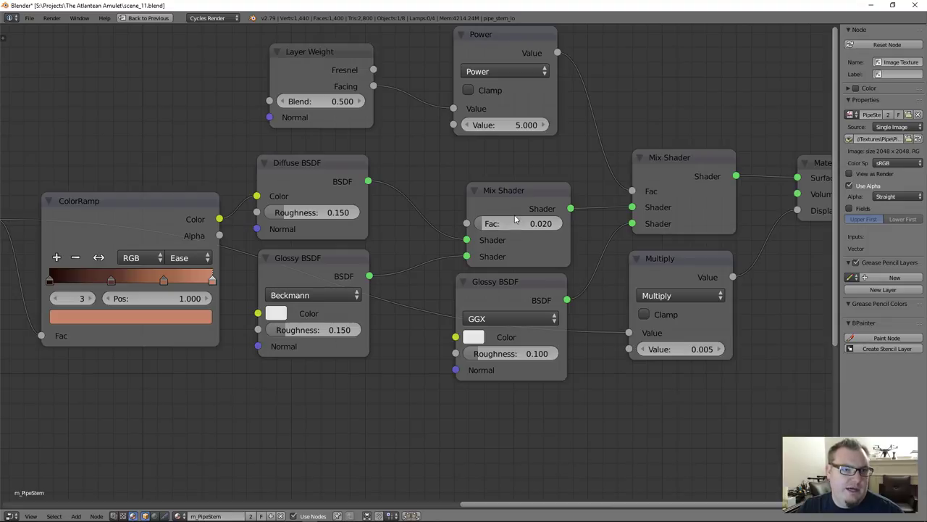
pyautogui.moveTo(517, 215); pyautogui.dragTo(435, 213, button='middle')
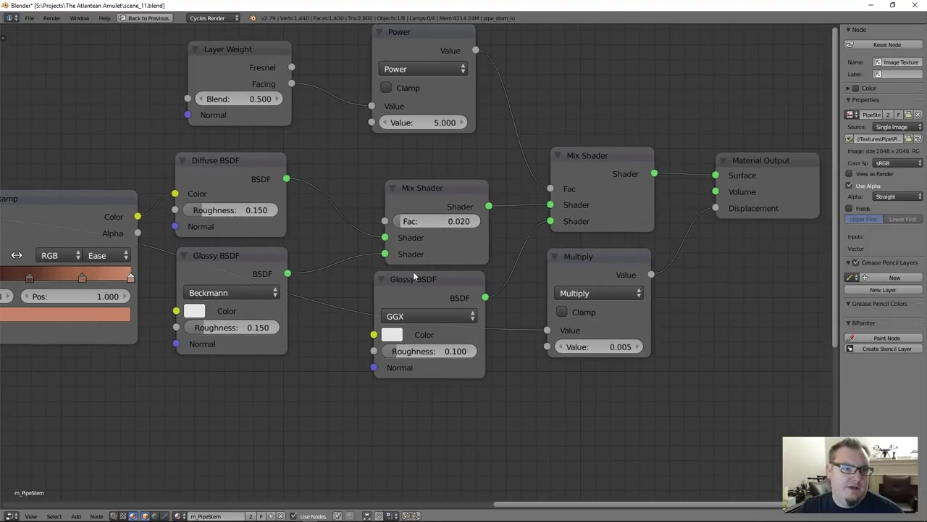
# Step: Move the GGX Glossy BSDF node down-left, review the ColorRamp nodes and restore the multi-area layout
pyautogui.moveTo(439, 279); pyautogui.dragTo(442, 283)
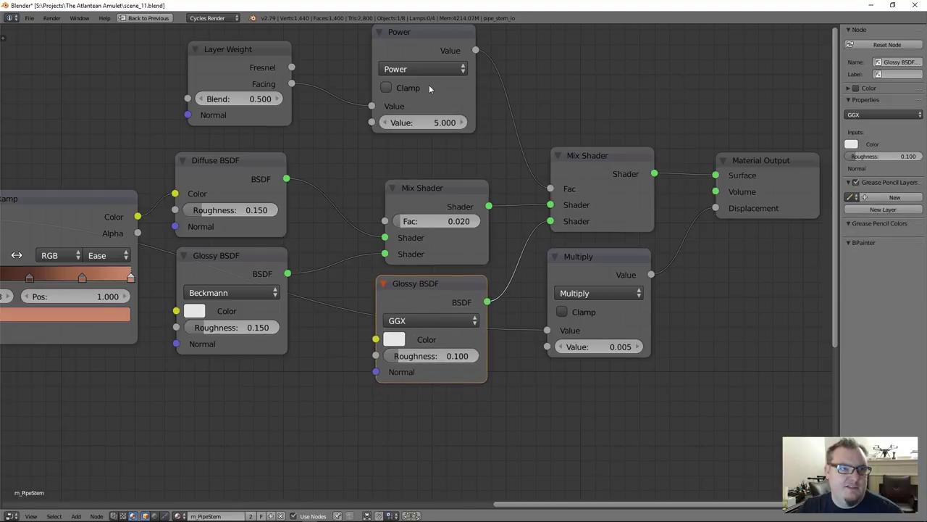
pyautogui.moveTo(473, 101); pyautogui.dragTo(465, 142, button='middle')
pyautogui.moveTo(467, 191); pyautogui.dragTo(424, 142, button='middle')
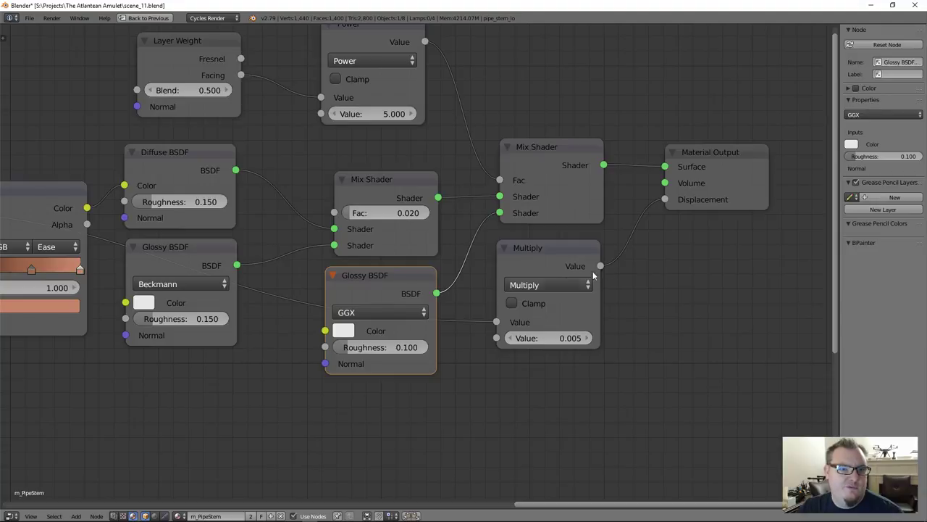
pyautogui.scroll(-2, 601, 246)
pyautogui.moveTo(588, 255); pyautogui.dragTo(688, 239, button='middle')
pyautogui.scroll(-2, 273, 297)
pyautogui.moveTo(263, 336); pyautogui.dragTo(296, 326, button='middle')
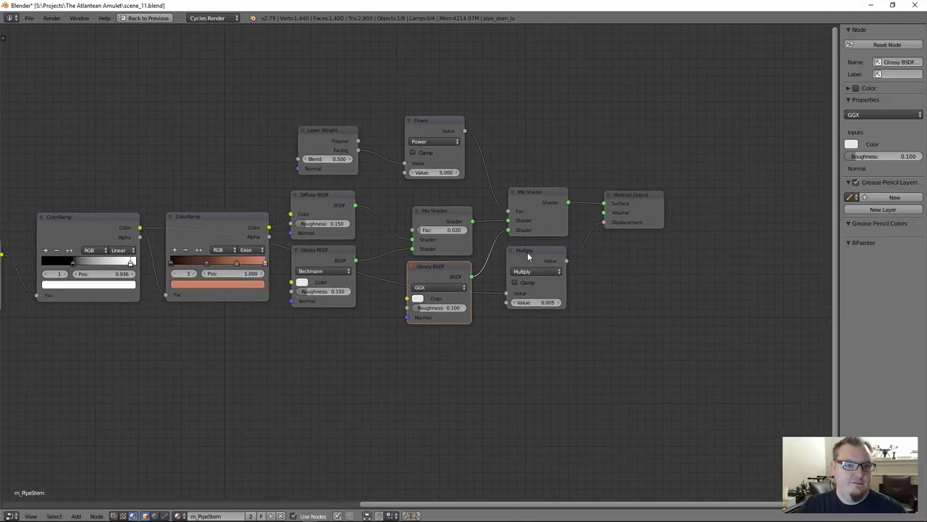
pyautogui.hotkey('shift', 'space')
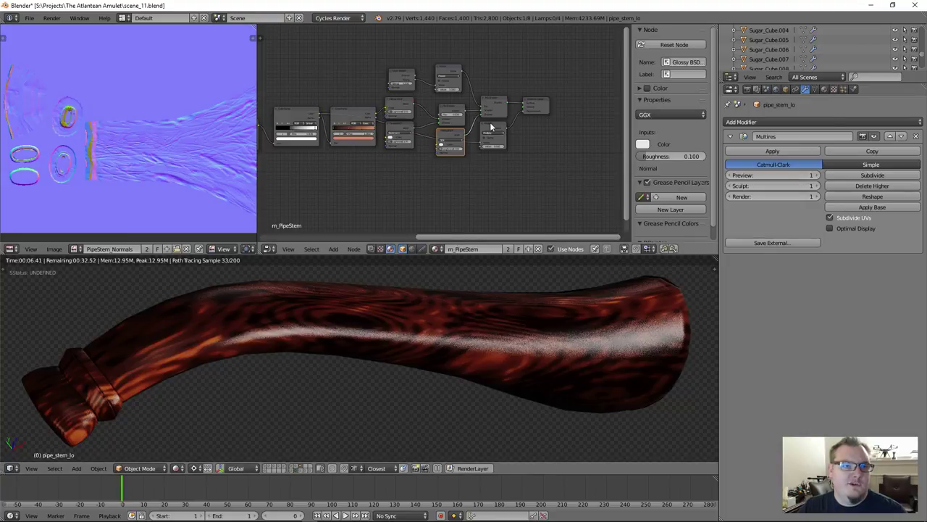
# Step: Remove the Multiply link from Material Output's Displacement socket, then view the ColorRamp and Image Texture nodes
pyautogui.scroll(4, 510, 135)
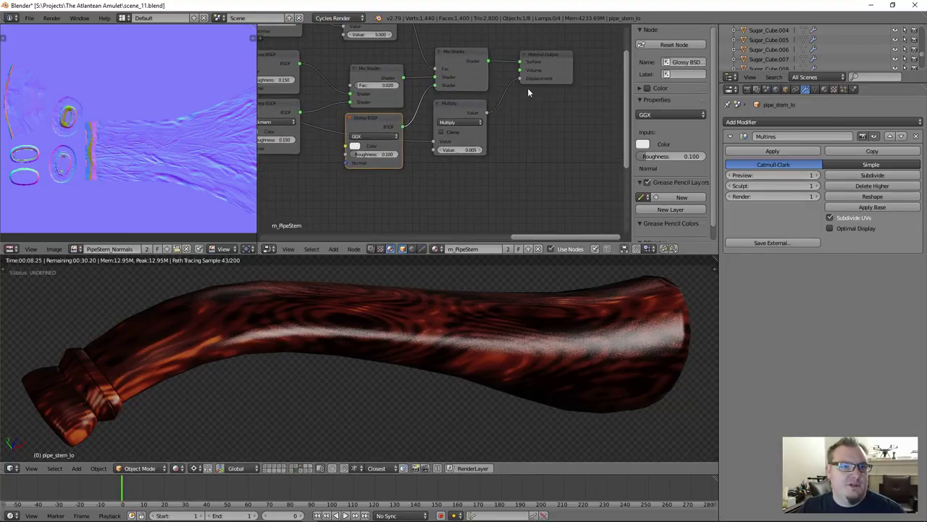
pyautogui.moveTo(520, 79); pyautogui.dragTo(501, 134)
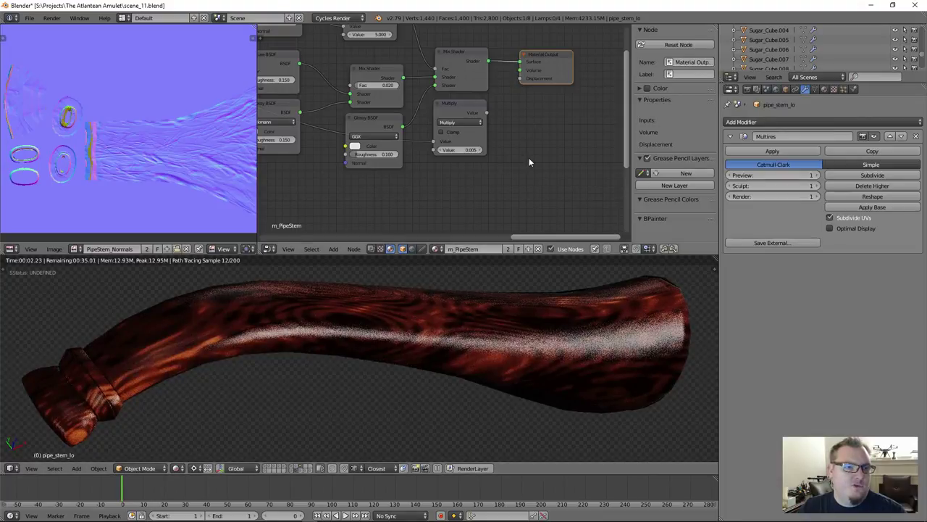
pyautogui.scroll(-2, 528, 158)
pyautogui.moveTo(372, 200); pyautogui.dragTo(548, 147, button='middle')
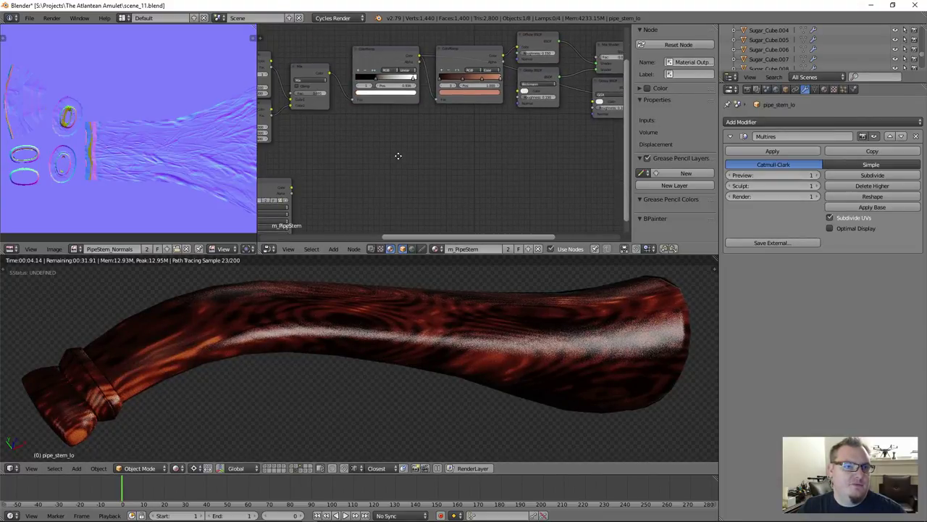
pyautogui.moveTo(398, 156); pyautogui.dragTo(514, 110, button='middle')
pyautogui.scroll(3, 452, 139)
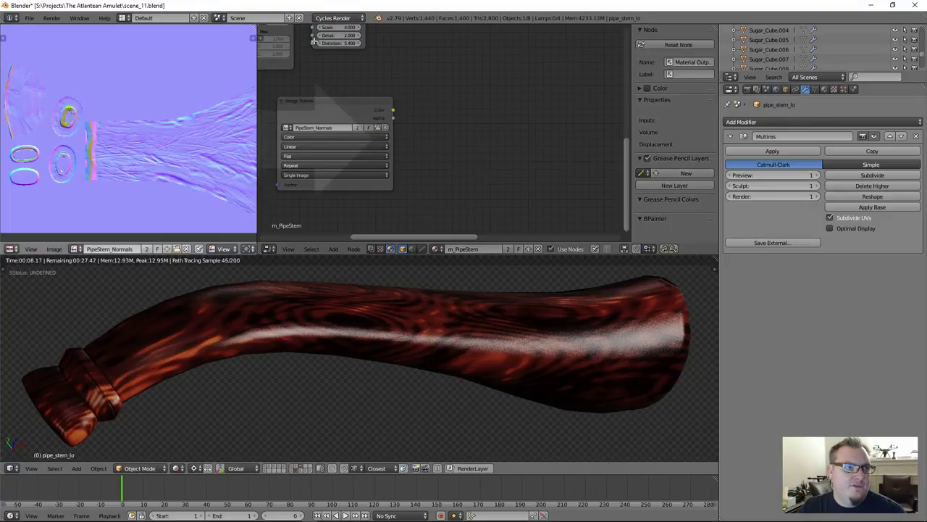
# Step: Merge the Image Editor into a widened Node Editor, add a Normal Map node, and feed it the image Color
pyautogui.moveTo(259, 27); pyautogui.dragTo(195, 50)
pyautogui.moveTo(280, 127); pyautogui.dragTo(264, 167, button='middle')
pyautogui.hotkey('shift', 'a')
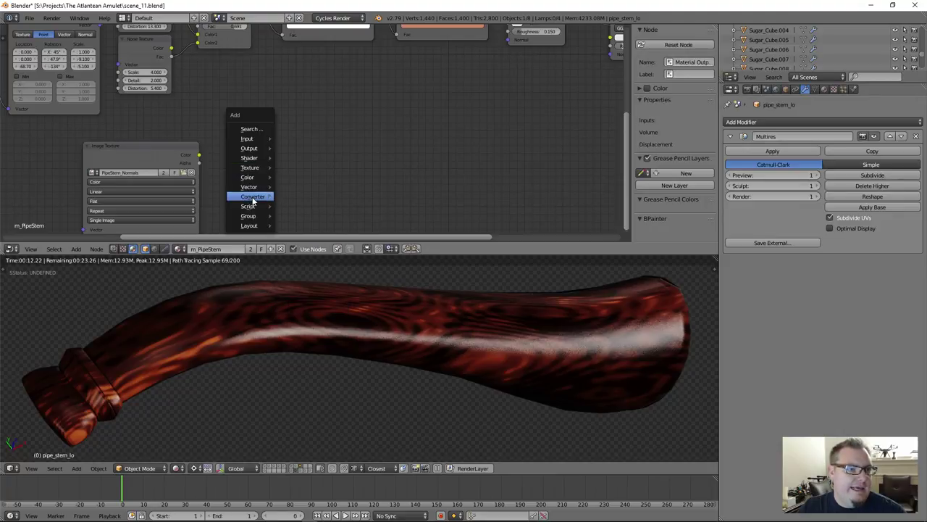
pyautogui.moveTo(252, 201)
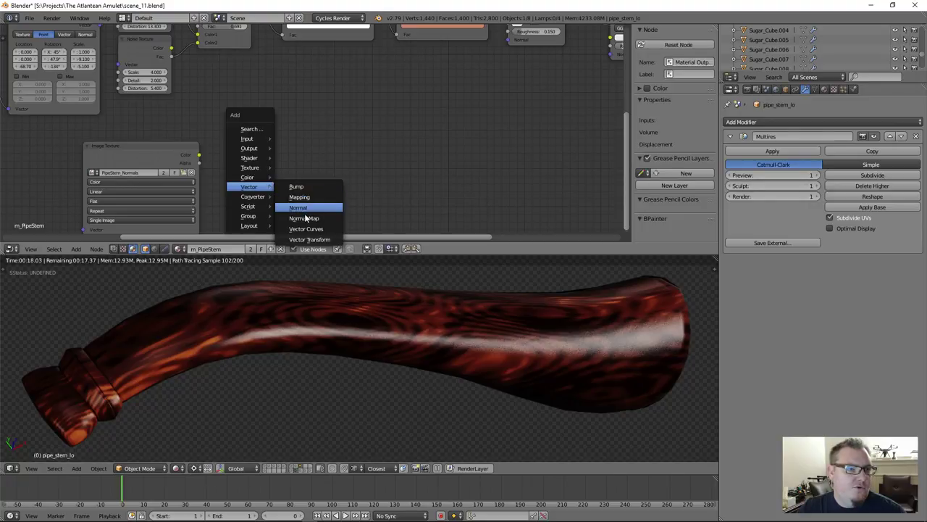
pyautogui.click(305, 219)
pyautogui.click(226, 129)
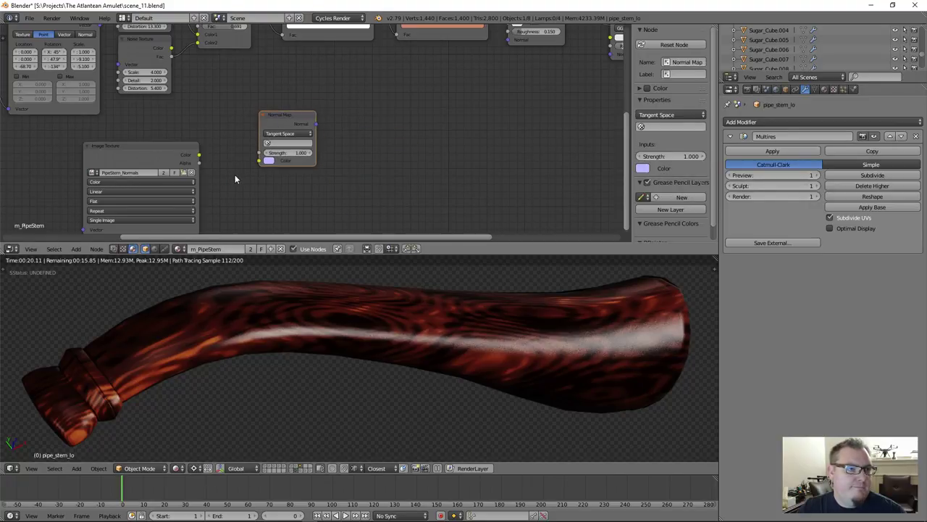
pyautogui.moveTo(235, 174); pyautogui.dragTo(276, 143, button='middle')
pyautogui.scroll(2, 263, 134)
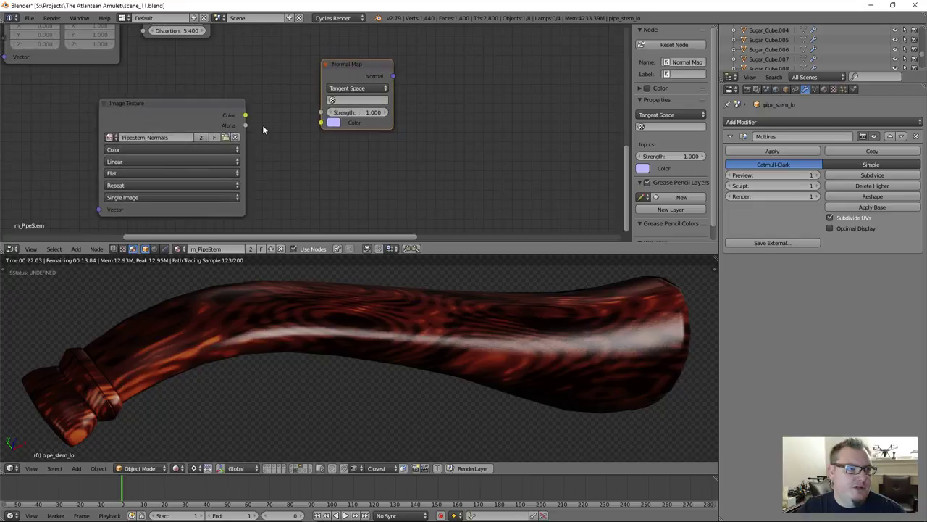
pyautogui.moveTo(246, 117); pyautogui.dragTo(321, 123)
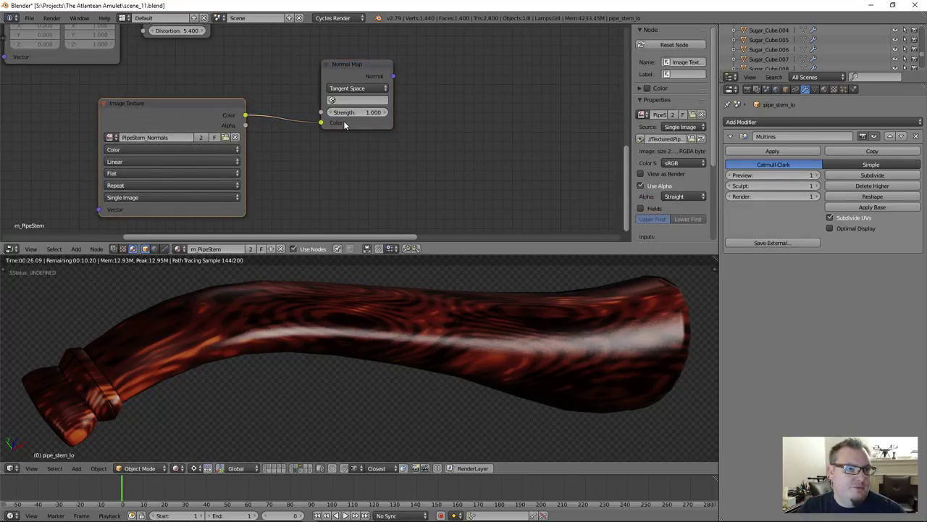
# Step: Set the PipeStem_Normals texture to Non-Color Data and assign UVMap to the Normal Map node
pyautogui.click(129, 148)
pyautogui.click(139, 127)
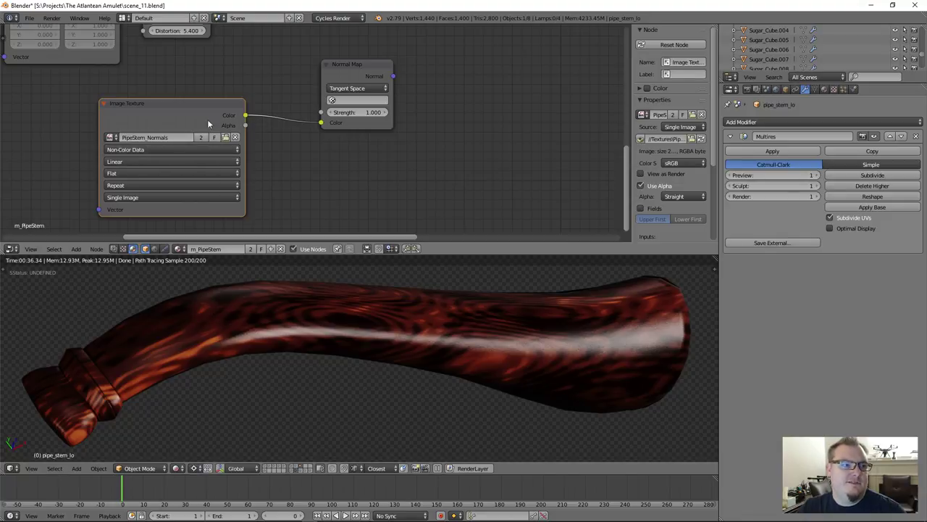
pyautogui.click(365, 105)
pyautogui.click(370, 114)
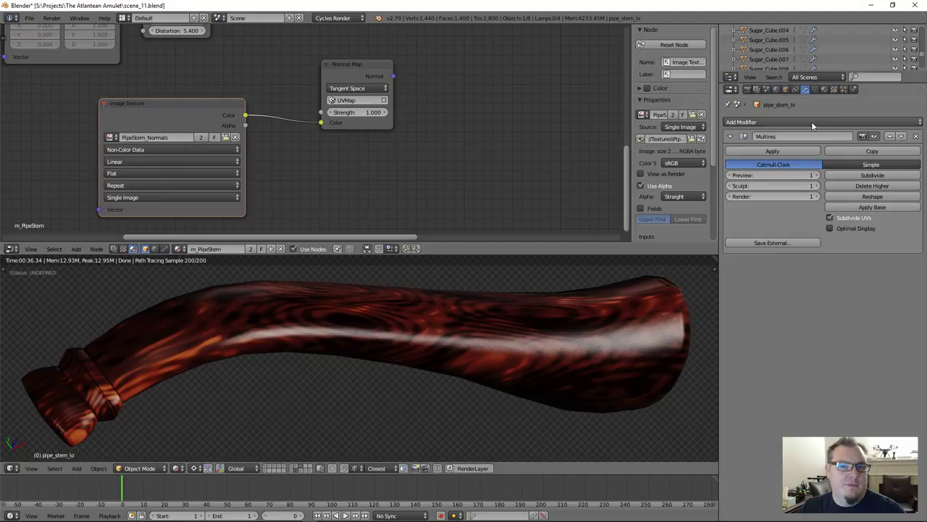
# Step: Check the mesh data settings, bring up the Render properties, and centre the ColorRamp and shader nodes
pyautogui.click(815, 89)
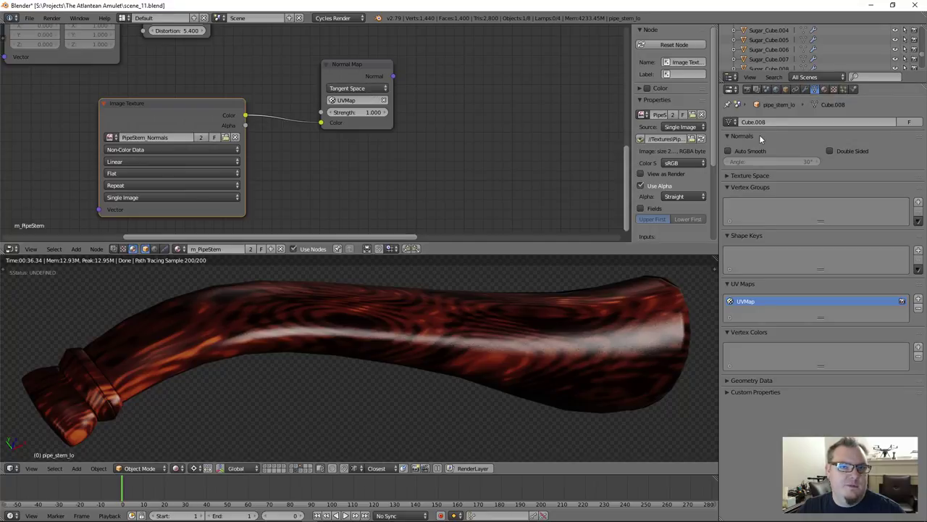
pyautogui.click(746, 89)
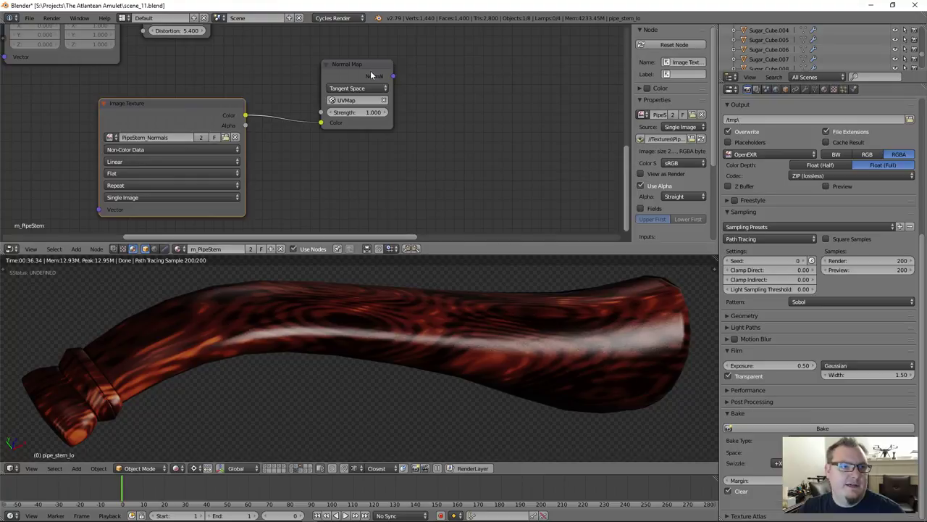
pyautogui.scroll(-2, 490, 82)
pyautogui.moveTo(490, 81); pyautogui.dragTo(247, 131, button='middle')
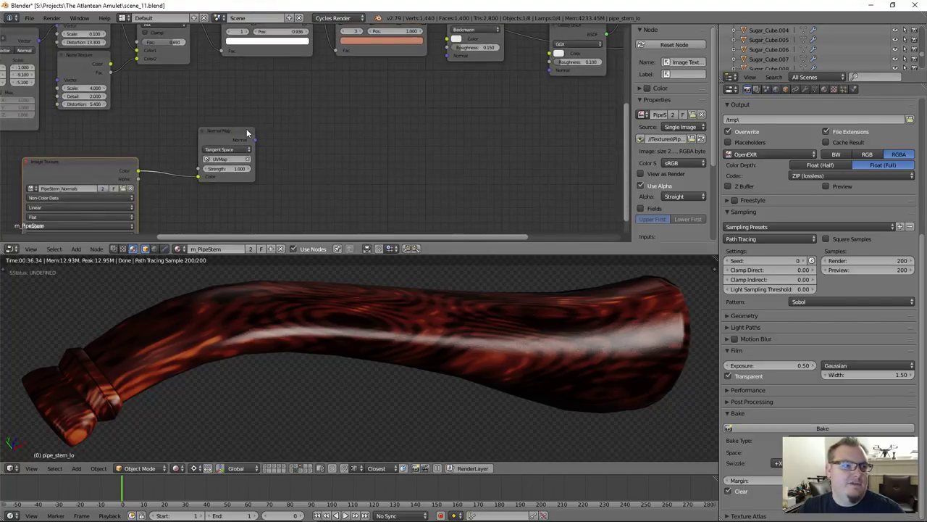
# Step: Connect the Normal Map output to the Diffuse BSDF and Beckmann Glossy Normal inputs
pyautogui.click(246, 130)
pyautogui.click(113, 173)
pyautogui.moveTo(113, 174); pyautogui.dragTo(262, 110, button='middle')
pyautogui.moveTo(471, 63); pyautogui.dragTo(413, 114, button='middle')
pyautogui.scroll(2, 370, 143)
pyautogui.scroll(-1, 374, 135)
pyautogui.scroll(1, 391, 134)
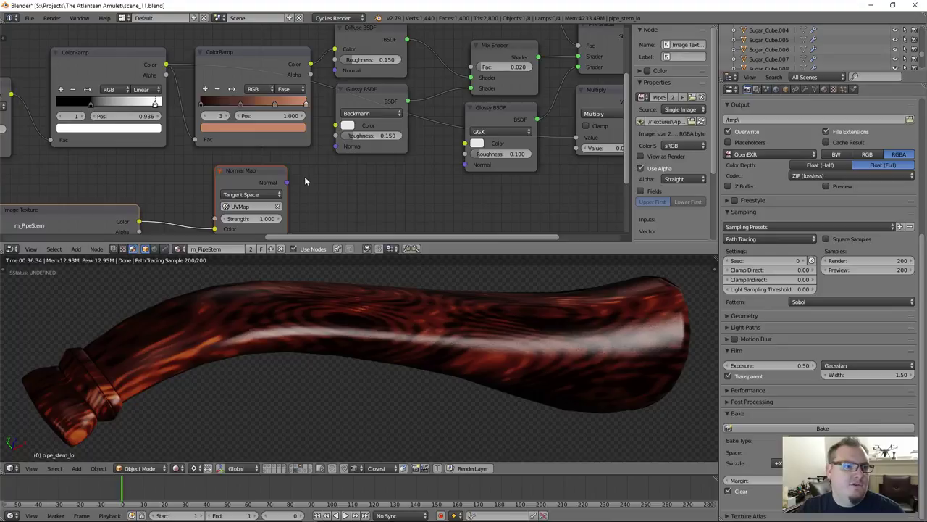
pyautogui.moveTo(287, 182); pyautogui.dragTo(335, 70)
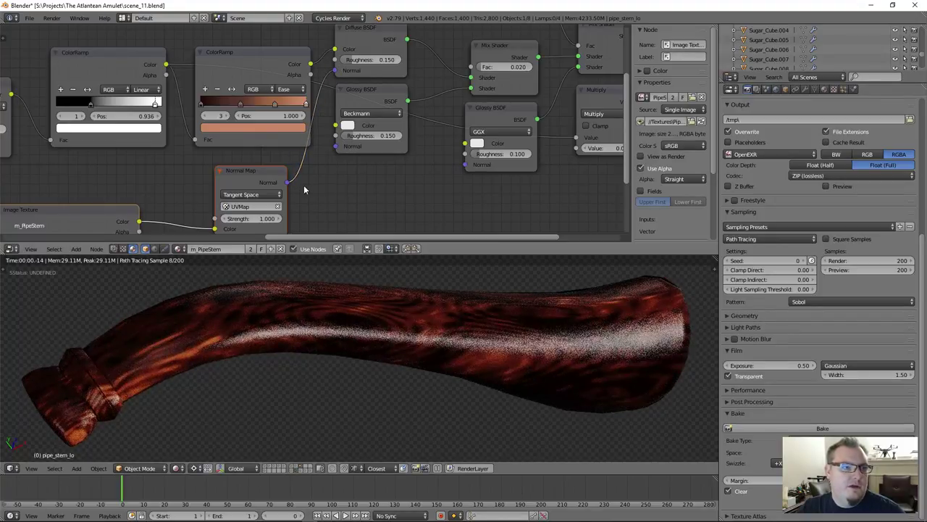
pyautogui.moveTo(287, 182); pyautogui.dragTo(336, 147)
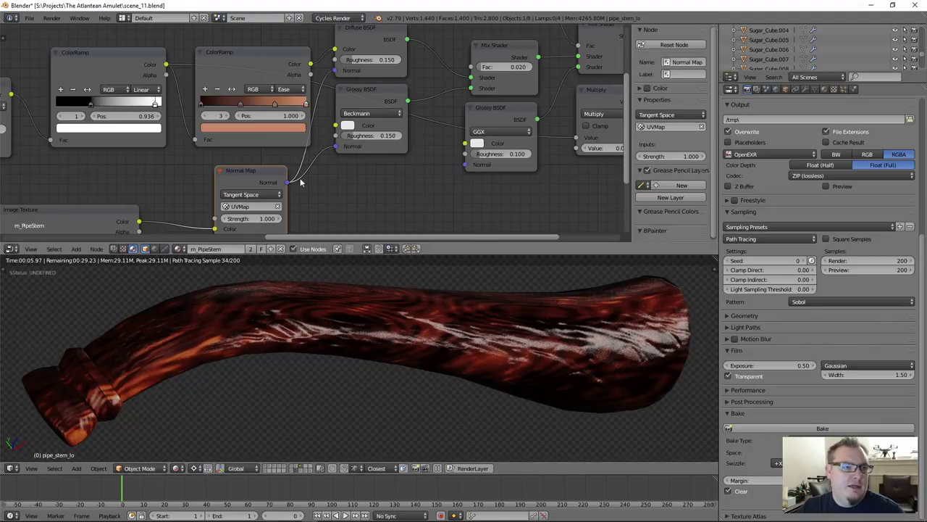
# Step: Connect the Normal Map output to the GGX Glossy and Layer Weight Normal inputs
pyautogui.moveTo(288, 183); pyautogui.dragTo(465, 165)
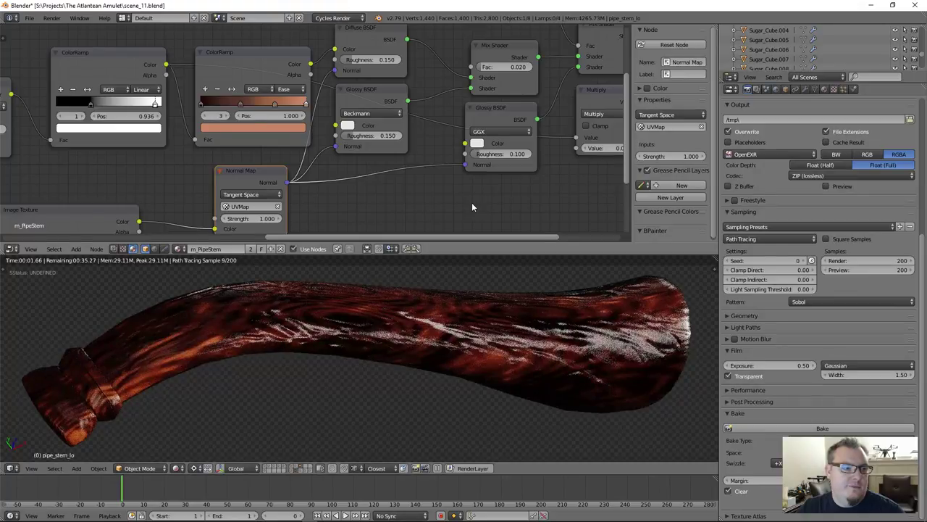
pyautogui.scroll(-2, 471, 203)
pyautogui.moveTo(443, 186); pyautogui.dragTo(435, 212, button='middle')
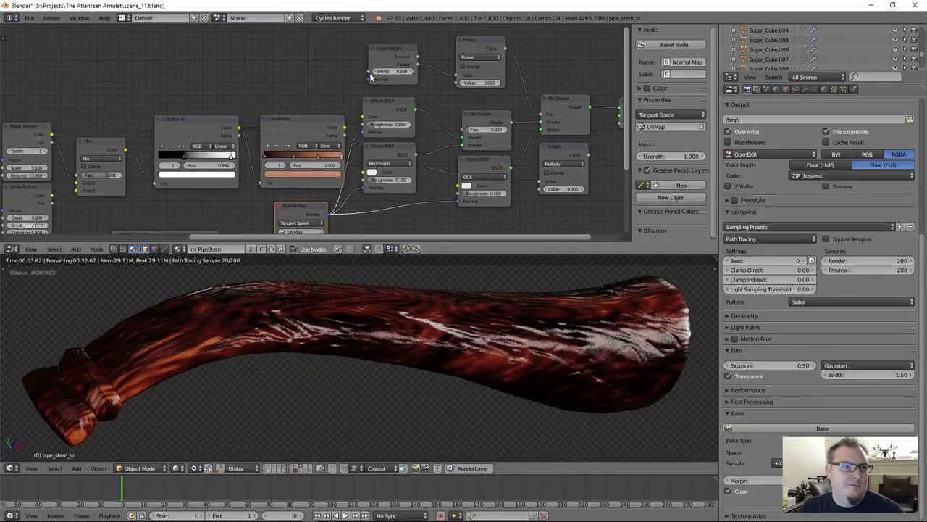
pyautogui.moveTo(327, 214); pyautogui.dragTo(369, 80)
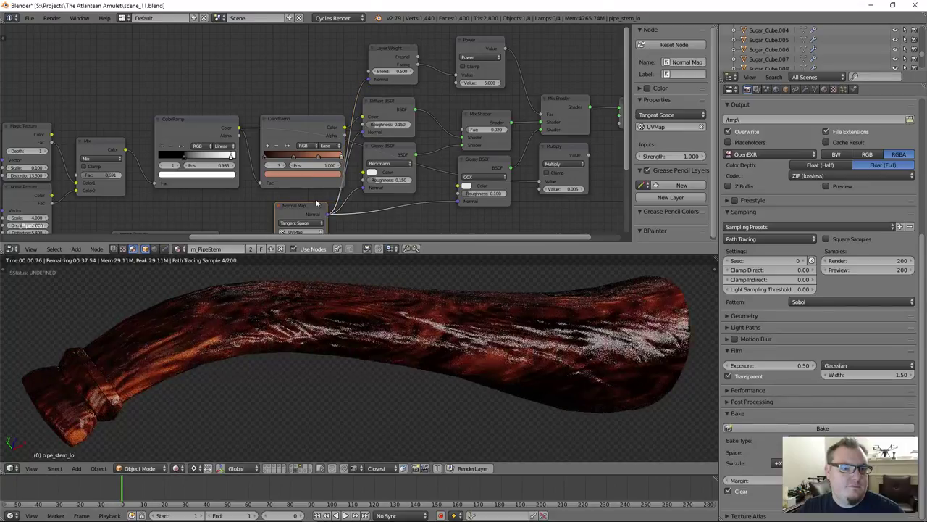
pyautogui.scroll(-1, 519, 235)
pyautogui.moveTo(518, 235); pyautogui.dragTo(590, 161, button='middle')
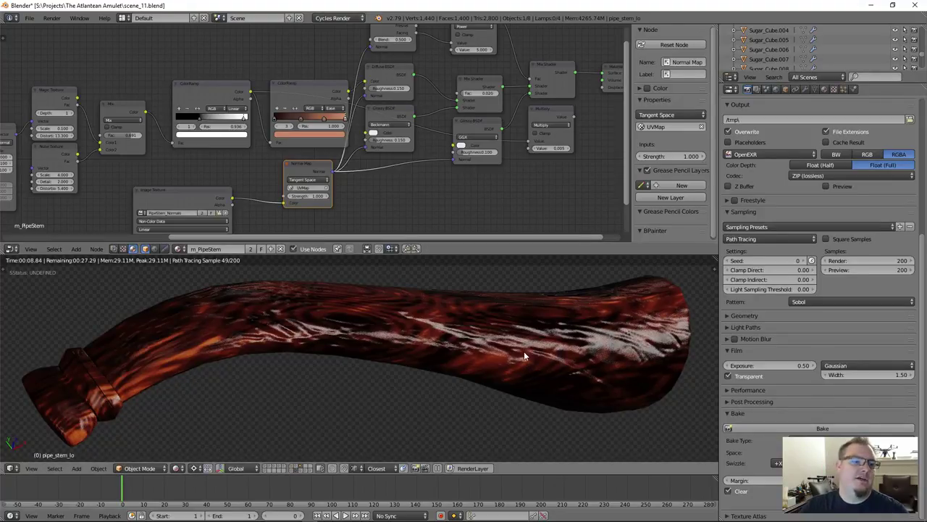
# Step: Show the pipe stem's Multires modifier in the Modifiers tab and bring the Power node into view
pyautogui.scroll(-4, 526, 355)
pyautogui.moveTo(468, 384); pyautogui.dragTo(441, 366, button='middle')
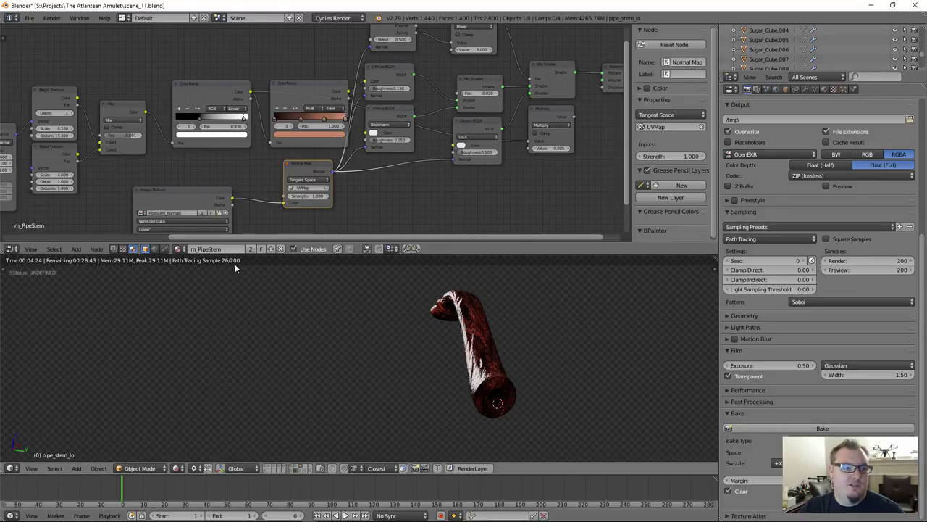
pyautogui.moveTo(445, 369); pyautogui.dragTo(480, 379, button='middle')
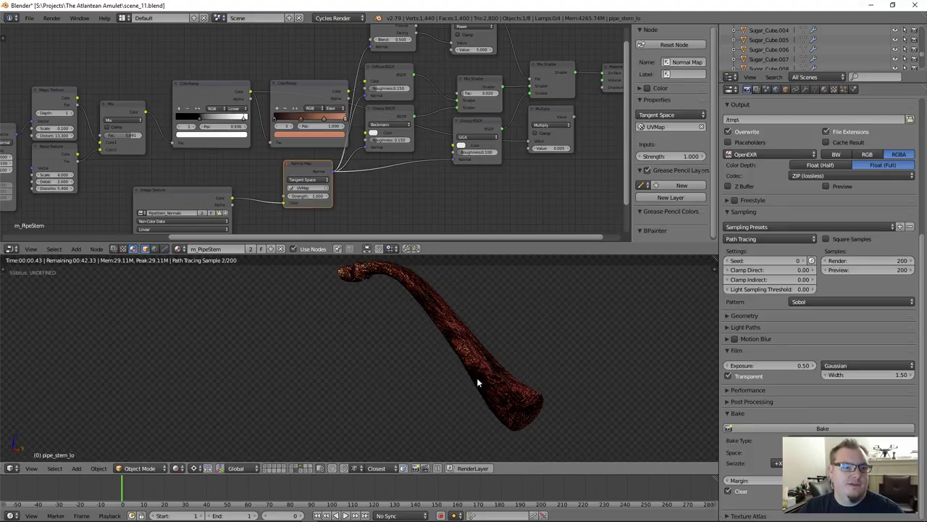
pyautogui.click(805, 89)
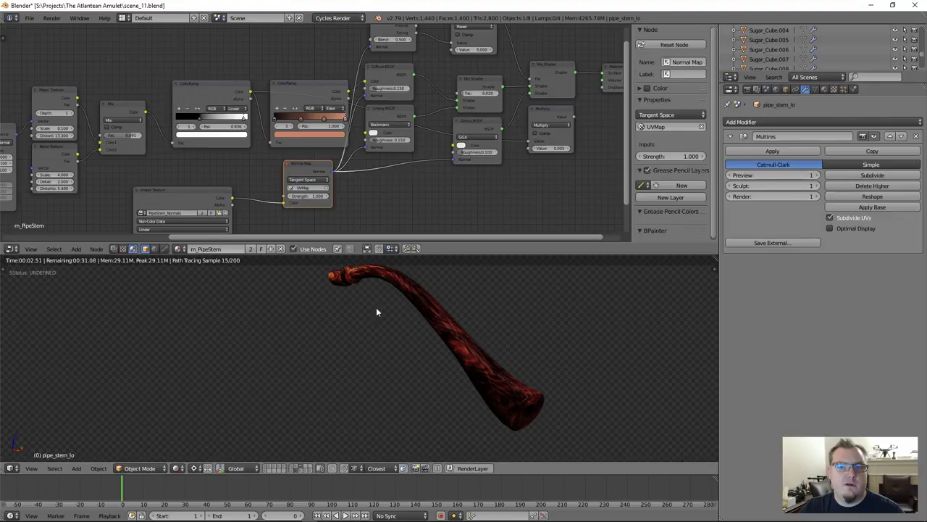
pyautogui.moveTo(365, 316); pyautogui.dragTo(364, 320, button='middle')
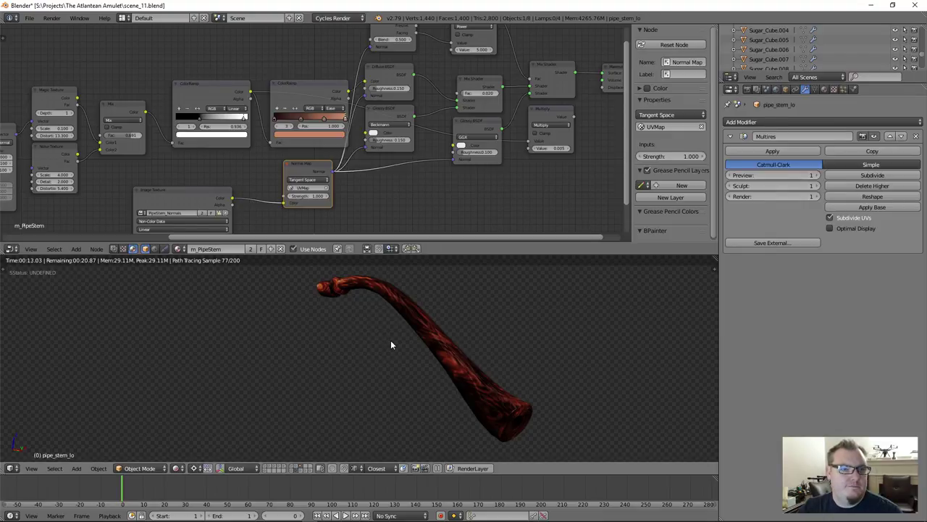
pyautogui.moveTo(450, 96); pyautogui.dragTo(426, 208, button='middle')
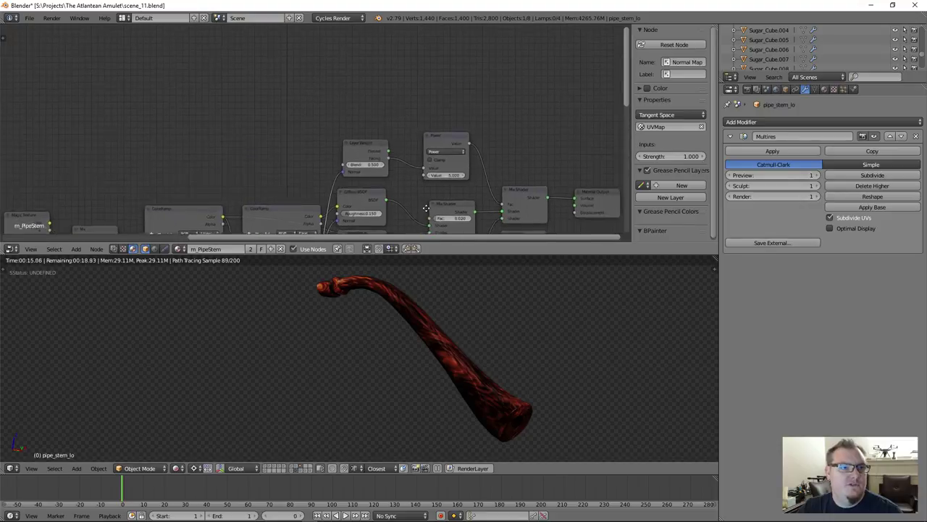
pyautogui.scroll(3, 425, 208)
# Step: Lower the Power node's value from 5.0 to 2.5
pyautogui.click(431, 101)
pyautogui.write('2.5')
pyautogui.press('Return')
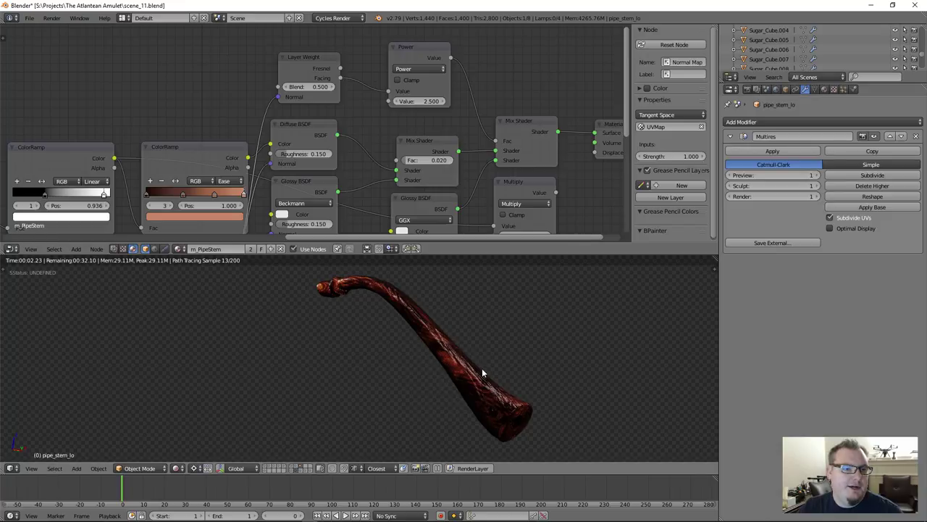
# Step: Check the re-rendered stem from new angles and apply its Multires modifier
pyautogui.moveTo(482, 372); pyautogui.dragTo(446, 359, button='middle')
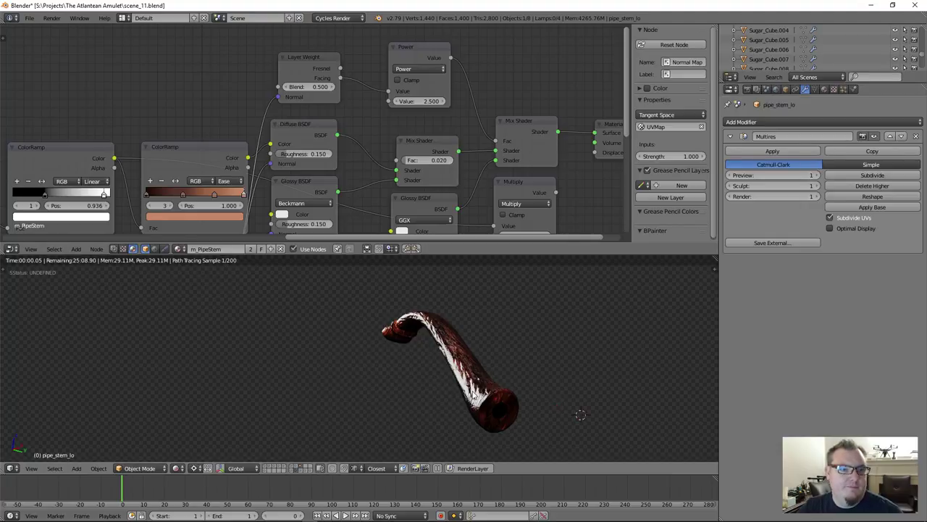
pyautogui.moveTo(474, 396); pyautogui.dragTo(506, 413, button='middle')
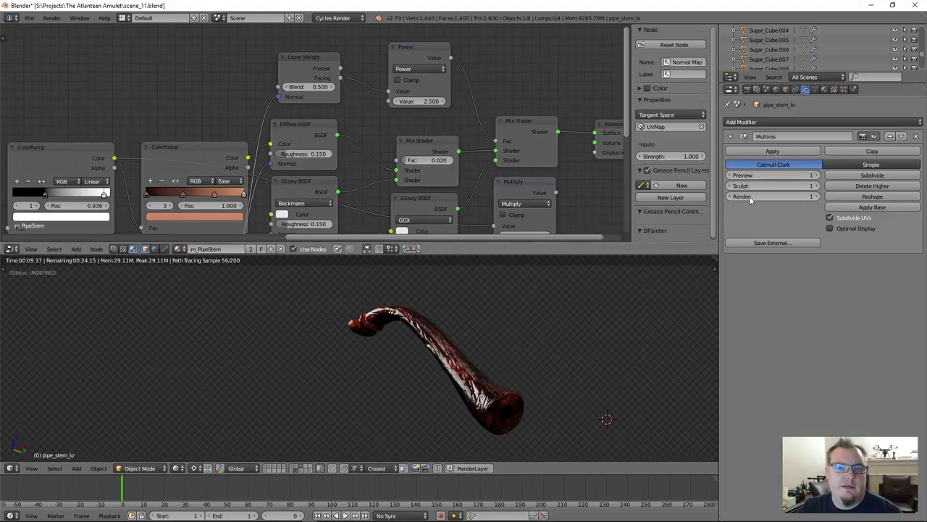
pyautogui.click(762, 153)
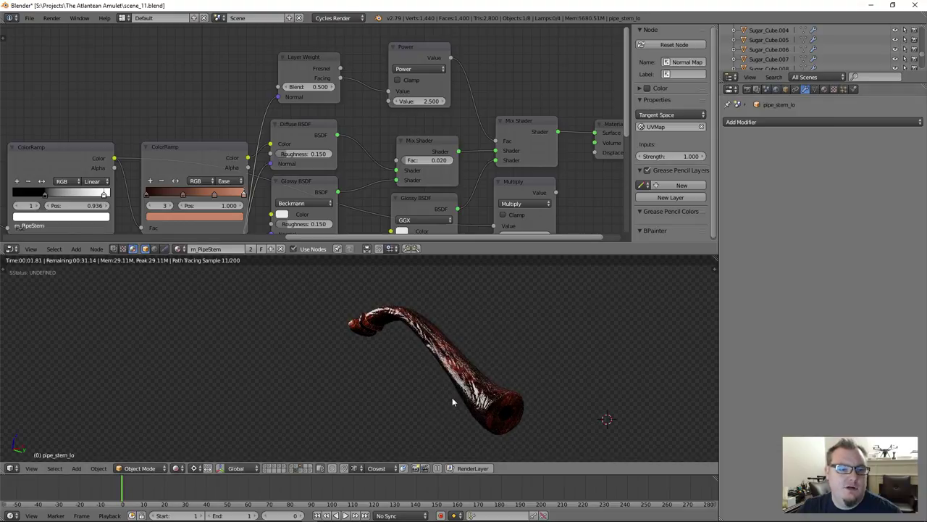
# Step: Toggle the pipe stem into Edit Mode and back to inspect its geometry, including the curled end
pyautogui.moveTo(475, 382); pyautogui.dragTo(474, 382, button='middle')
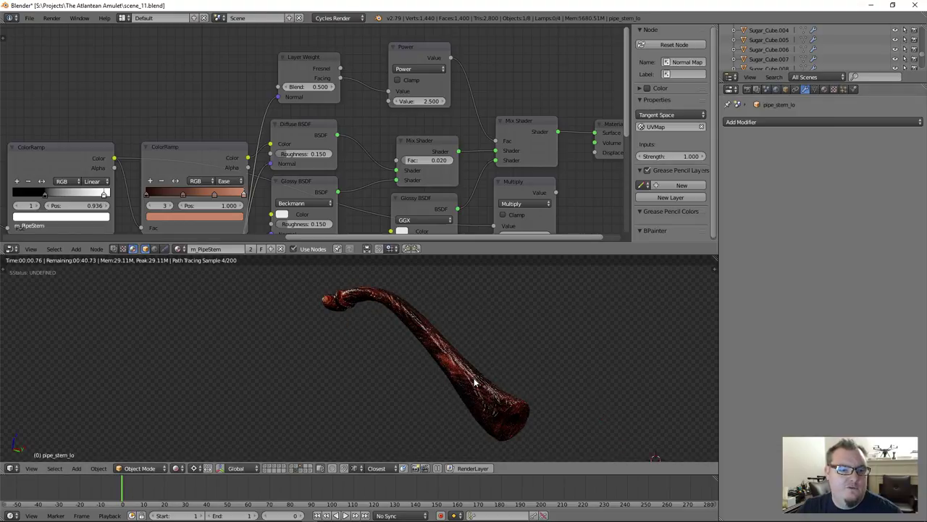
pyautogui.hotkey('shift', 'z')
pyautogui.scroll(5, 476, 383)
pyautogui.press('Tab')
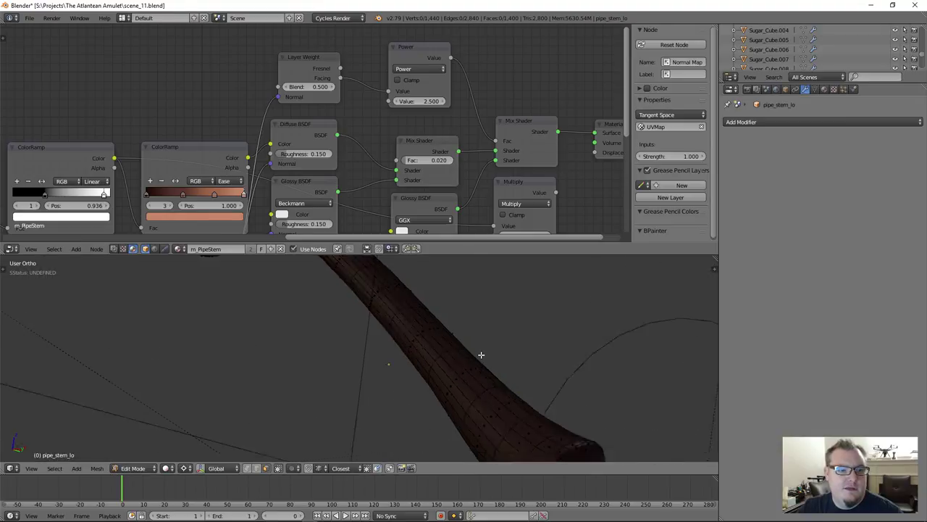
pyautogui.moveTo(474, 354); pyautogui.dragTo(507, 429, button='middle')
pyautogui.scroll(-4, 447, 337)
pyautogui.press('Tab')
pyautogui.scroll(-5, 496, 380)
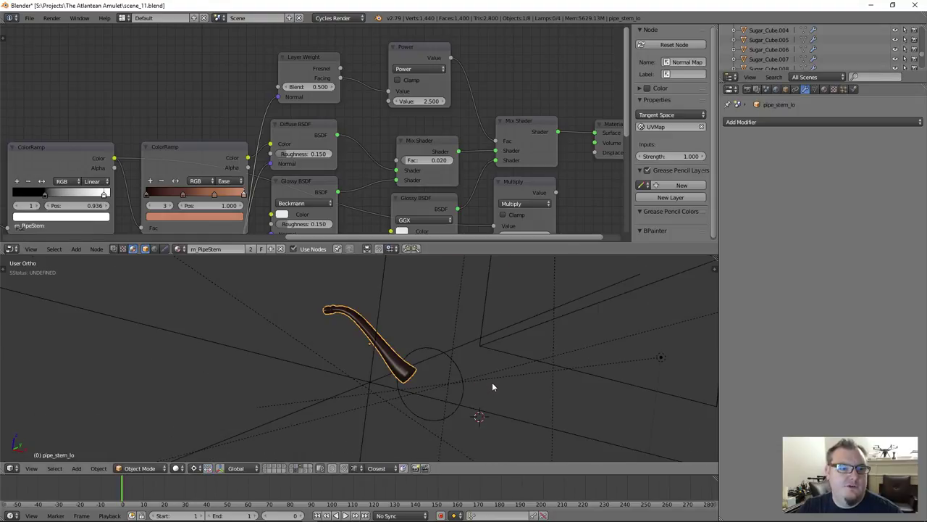
pyautogui.moveTo(492, 382); pyautogui.dragTo(379, 376, button='middle')
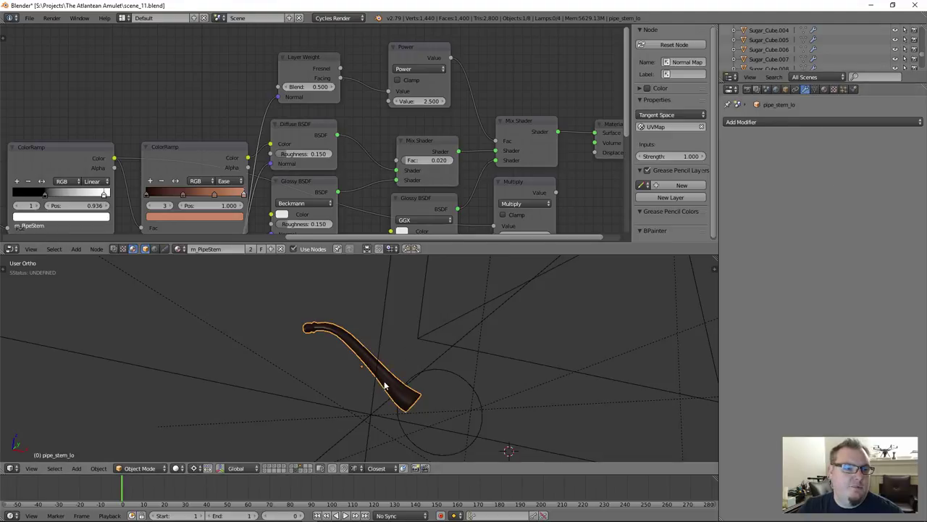
pyautogui.scroll(2, 383, 384)
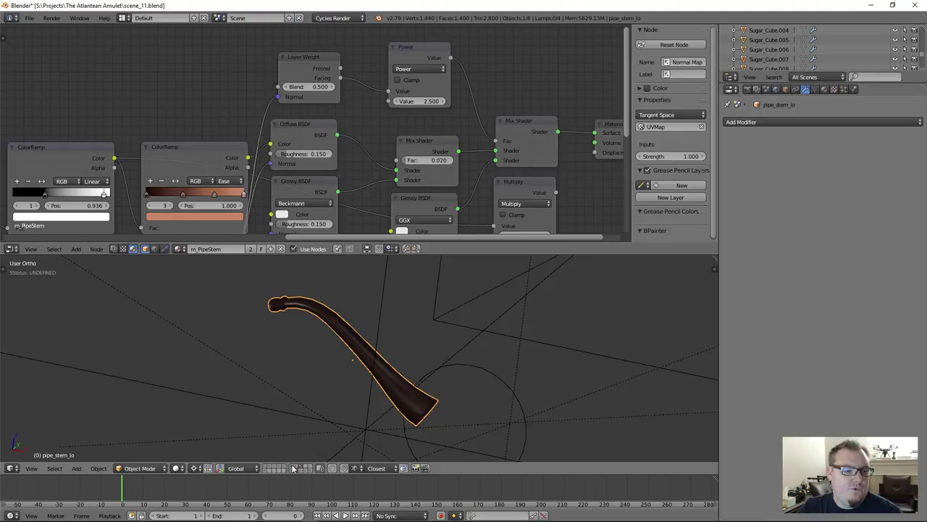
# Step: Move pipe_stem_hi to layer 2 and frame the whole model
pyautogui.click(292, 467)
pyautogui.rightClick(402, 408)
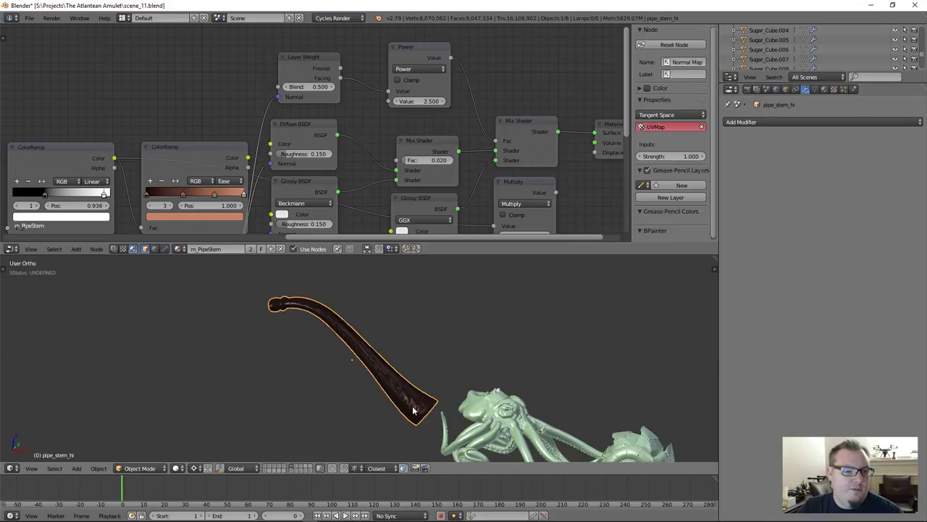
pyautogui.press('m')
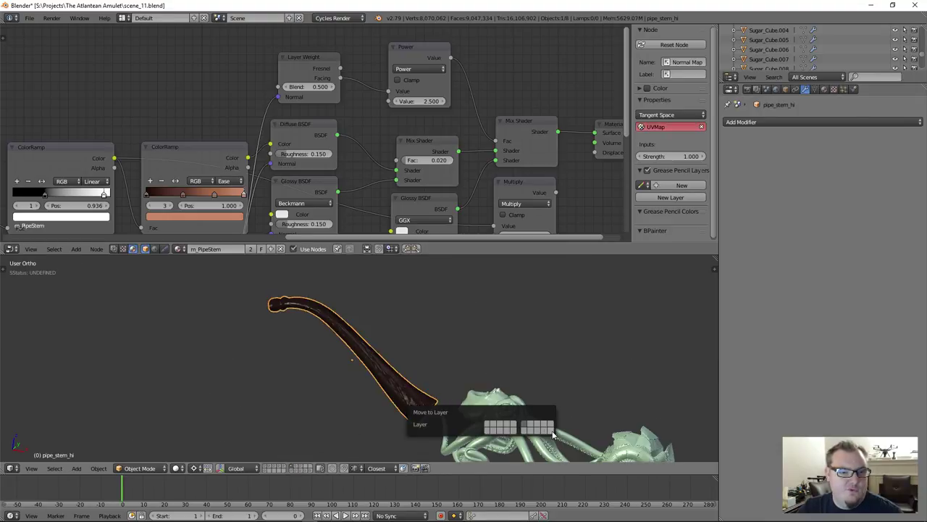
pyautogui.press('2')
pyautogui.press('Home')
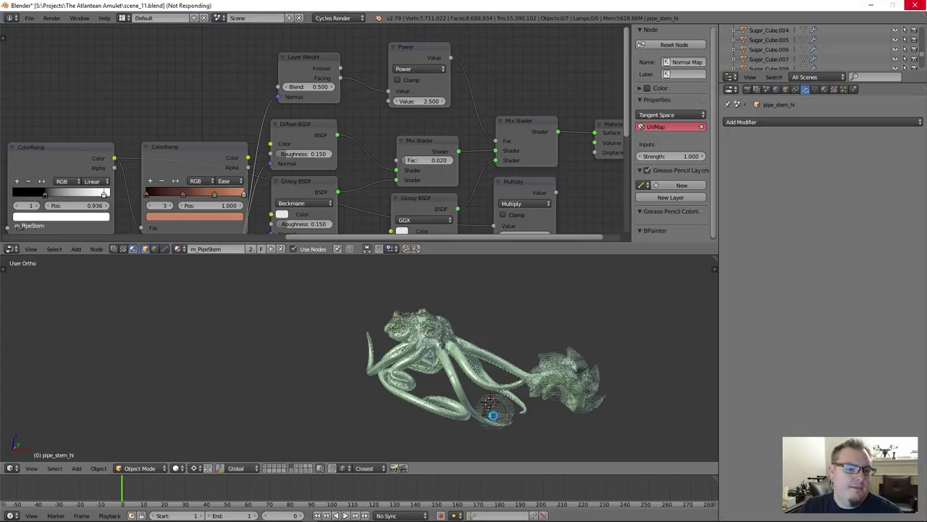
# Step: Show all layers, then only the octopus amulet layer, and view the amulet from above
pyautogui.press('`')
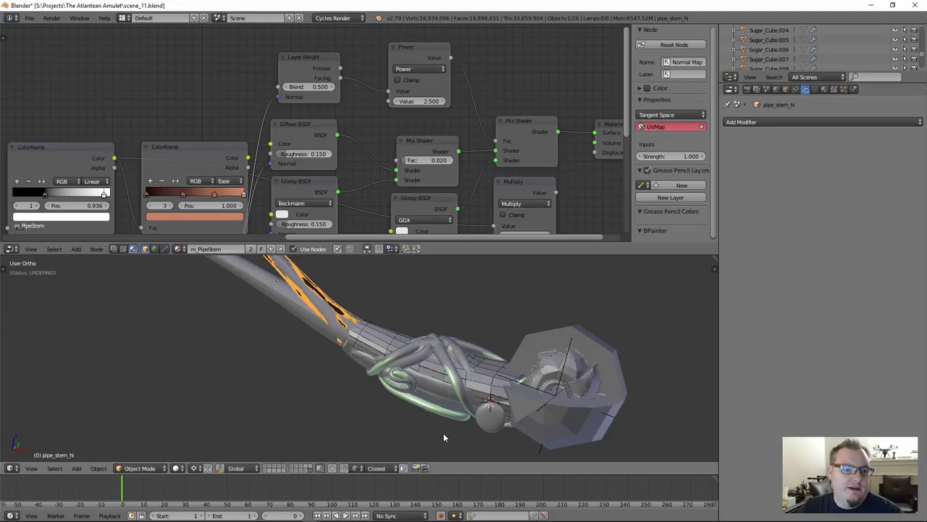
pyautogui.scroll(-4, 443, 432)
pyautogui.moveTo(357, 357); pyautogui.dragTo(364, 388, button='middle')
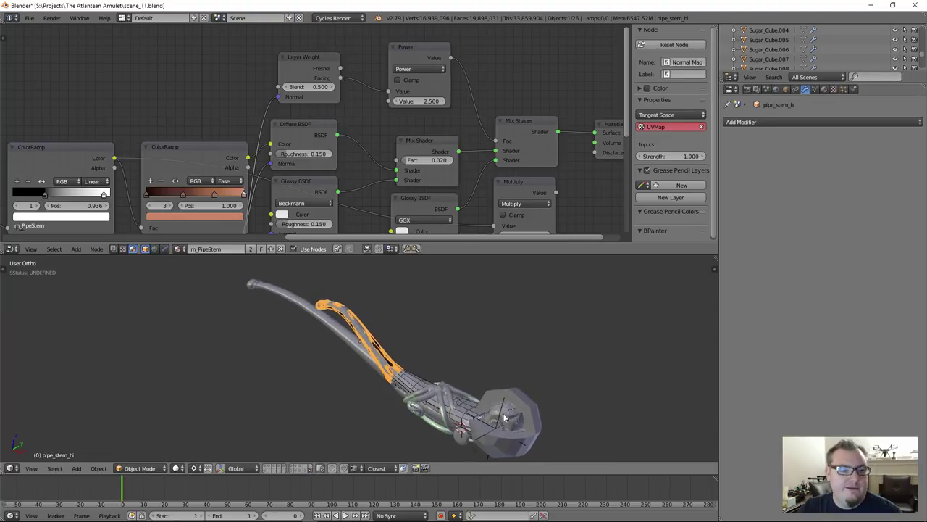
pyautogui.click(293, 469)
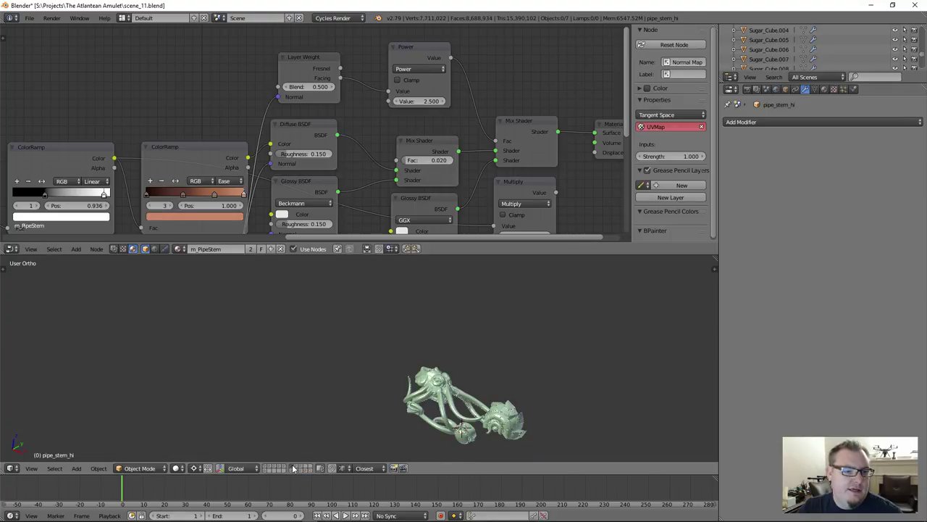
pyautogui.scroll(5, 478, 394)
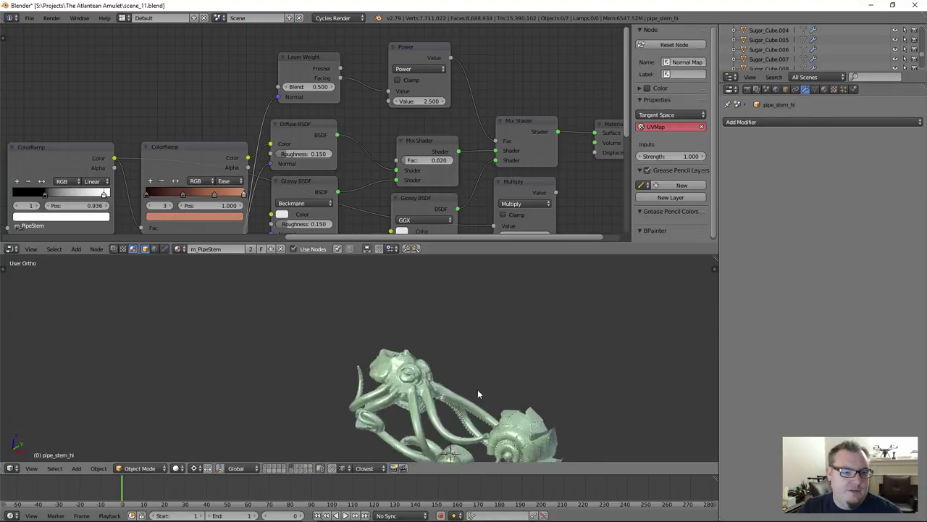
pyautogui.moveTo(413, 370); pyautogui.dragTo(416, 338, button='middle')
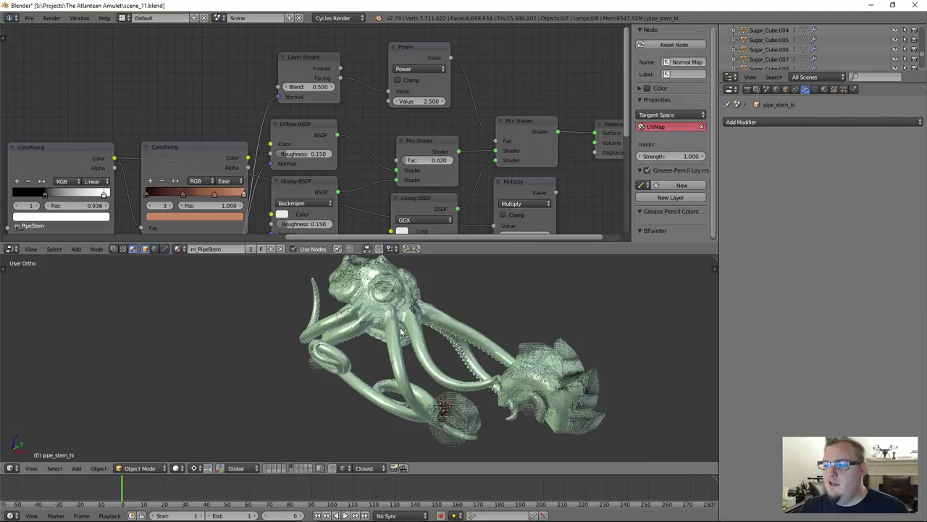
pyautogui.moveTo(401, 332); pyautogui.dragTo(423, 379, button='middle')
pyautogui.hotkey('ctrl', 'Up')
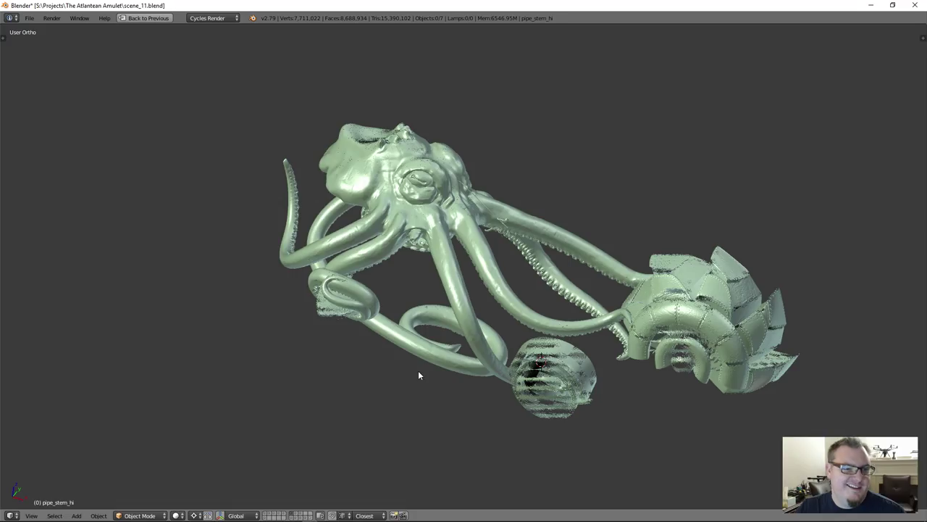
pyautogui.scroll(4, 419, 371)
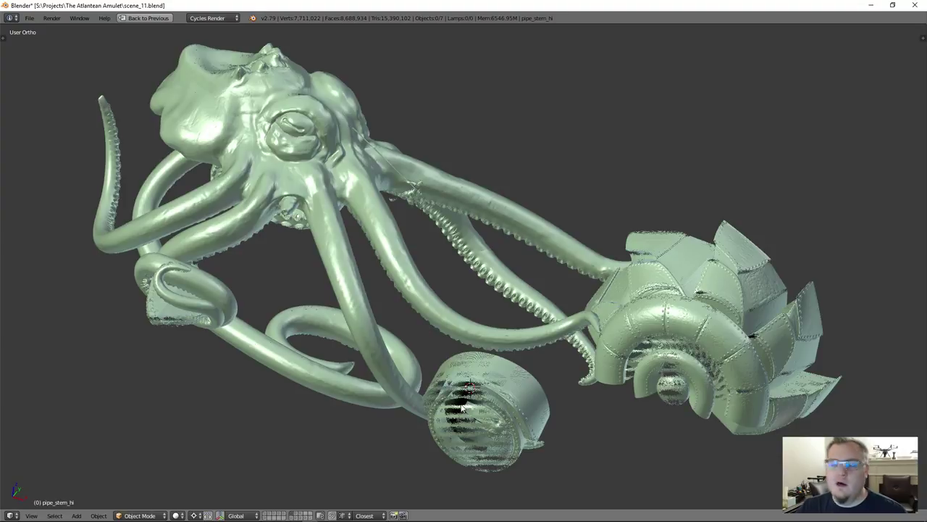
pyautogui.moveTo(278, 516)
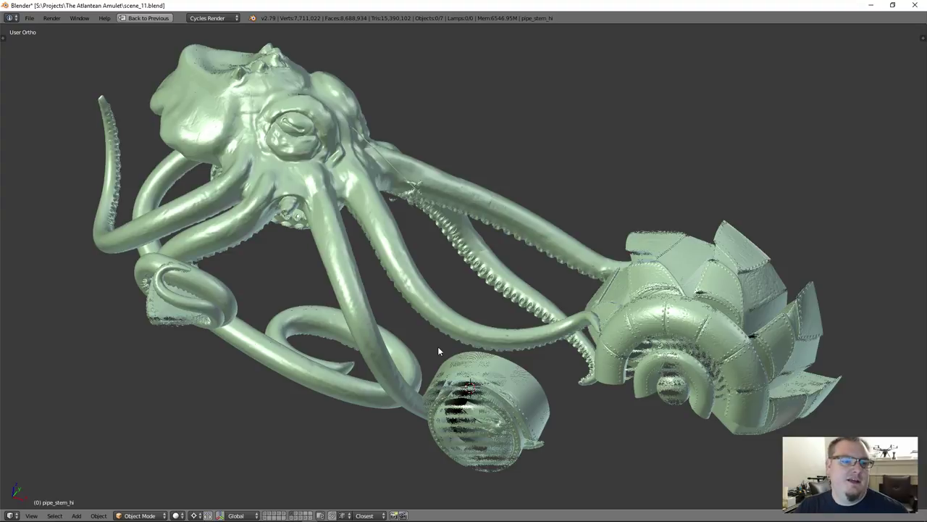
pyautogui.rightClick(282, 223)
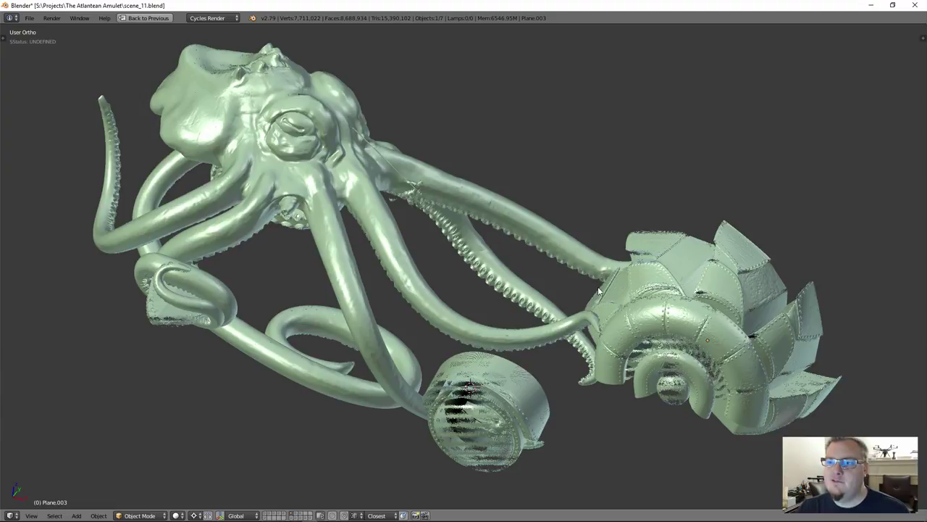
pyautogui.moveTo(688, 519)
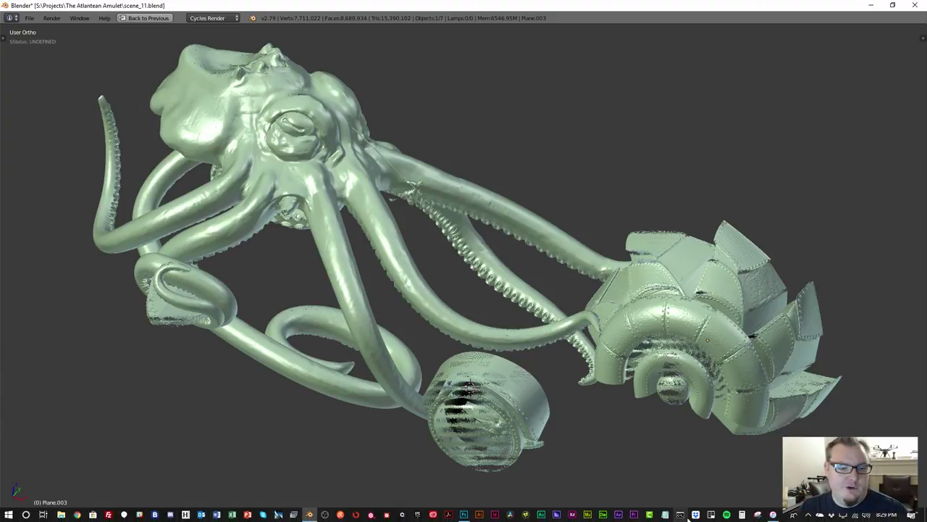
pyautogui.moveTo(588, 410); pyautogui.dragTo(634, 396, button='middle')
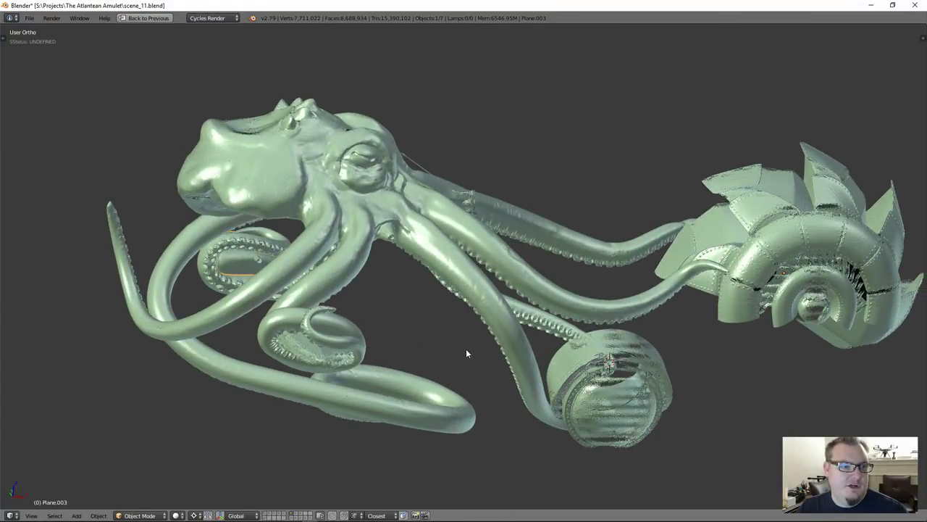
pyautogui.press('1')
# Step: Look over the open book and inspect the red Ticket, cancelling its move and duplicate
pyautogui.moveTo(449, 350); pyautogui.dragTo(512, 326, button='middle')
pyautogui.scroll(-3, 512, 325)
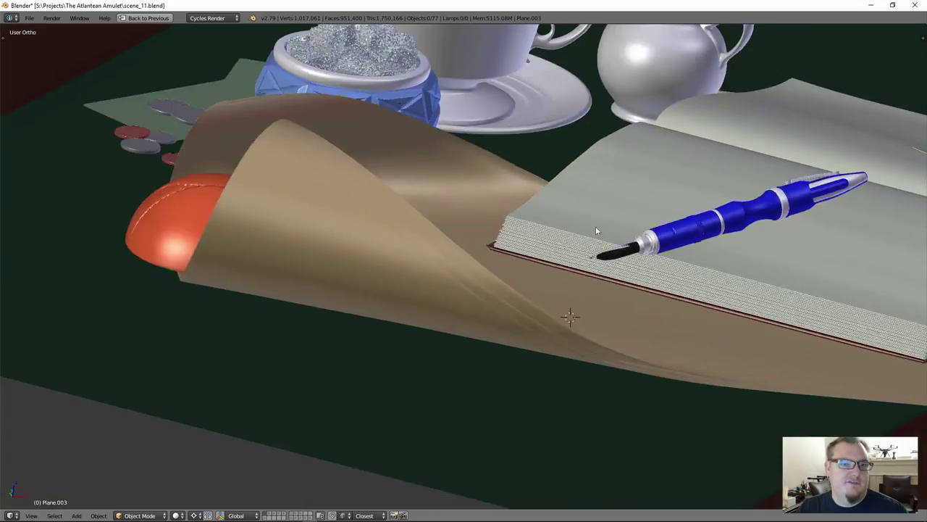
pyautogui.scroll(3, 534, 244)
pyautogui.scroll(-5, 534, 244)
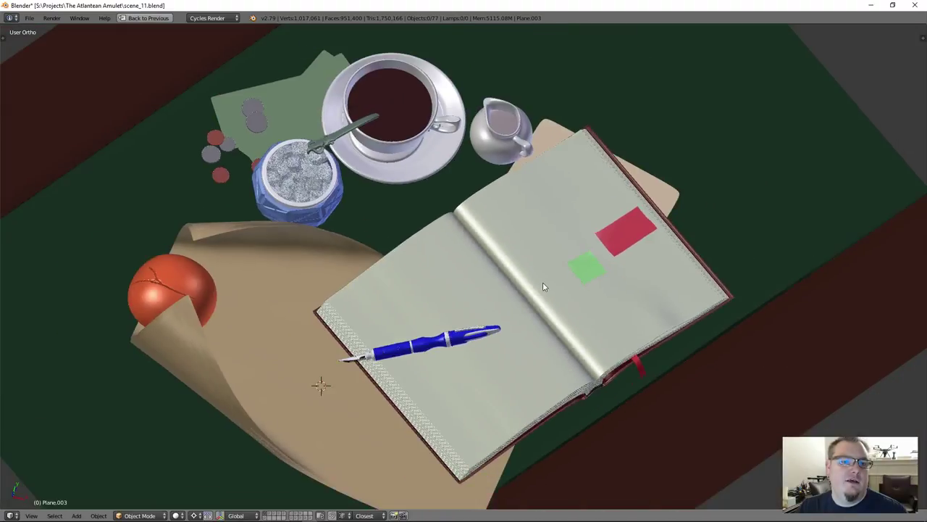
pyautogui.moveTo(544, 287)
pyautogui.mouseDown(button='middle')
pyautogui.moveTo(493, 306)
pyautogui.moveTo(534, 302)
pyautogui.moveTo(552, 313)
pyautogui.moveTo(556, 291)
pyautogui.mouseUp(button='middle')
pyautogui.scroll(5, 600, 287)
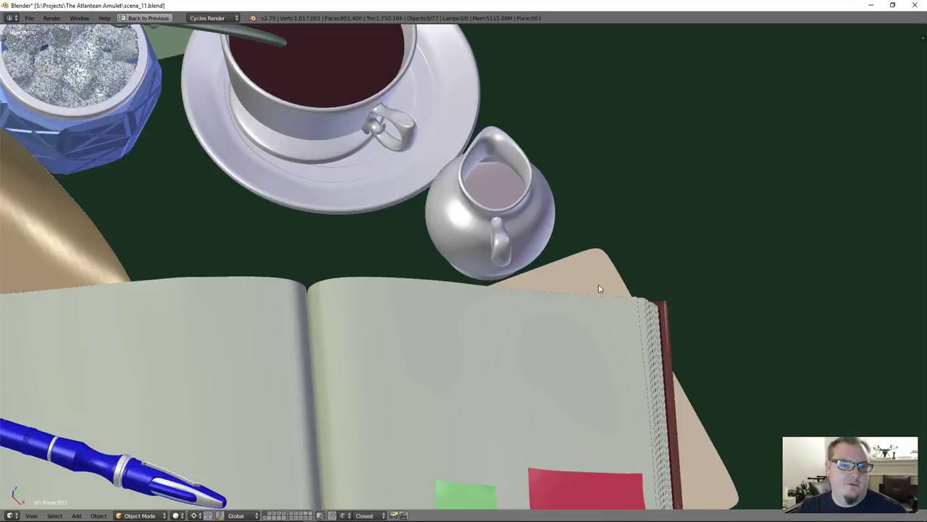
pyautogui.rightClick(600, 287)
pyautogui.press('g')
pyautogui.press('Escape')
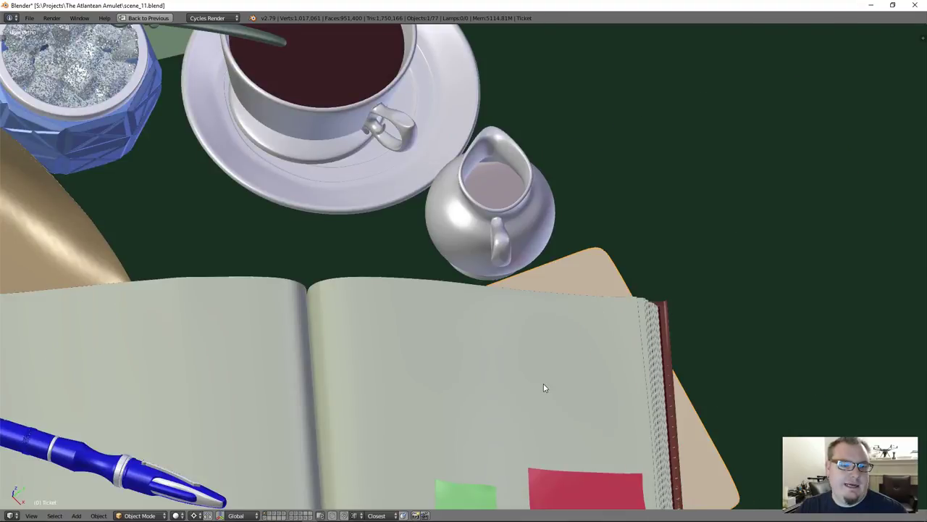
pyautogui.moveTo(545, 388); pyautogui.dragTo(652, 228, button='middle')
pyautogui.hotkey('shift', 'd')
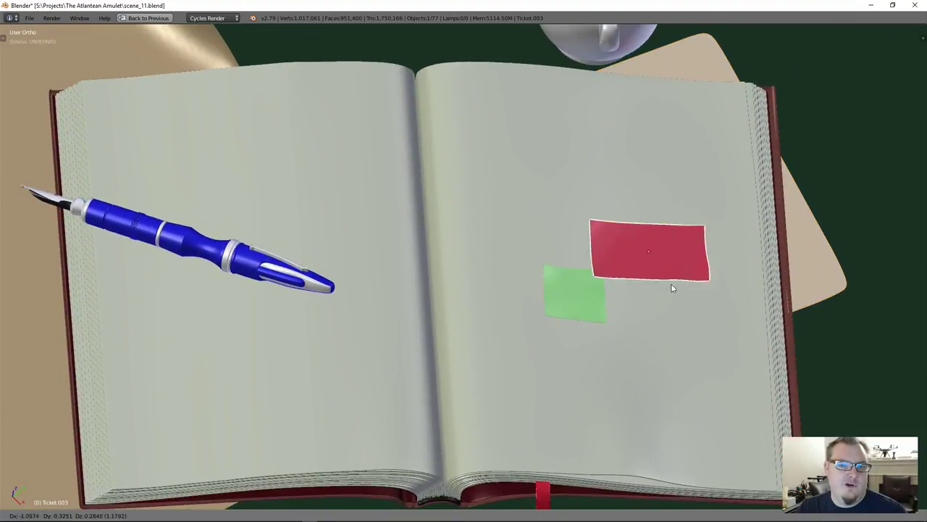
pyautogui.press('Escape')
# Step: Inspect the green Stamp, then view the cup, jug, bowl and coins
pyautogui.rightClick(593, 288)
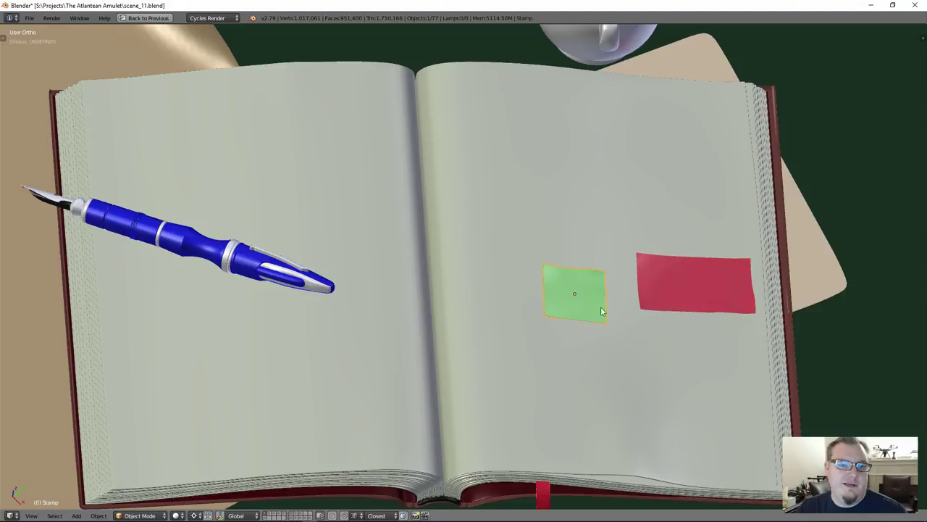
pyautogui.press('g')
pyautogui.scroll(-3, 621, 292)
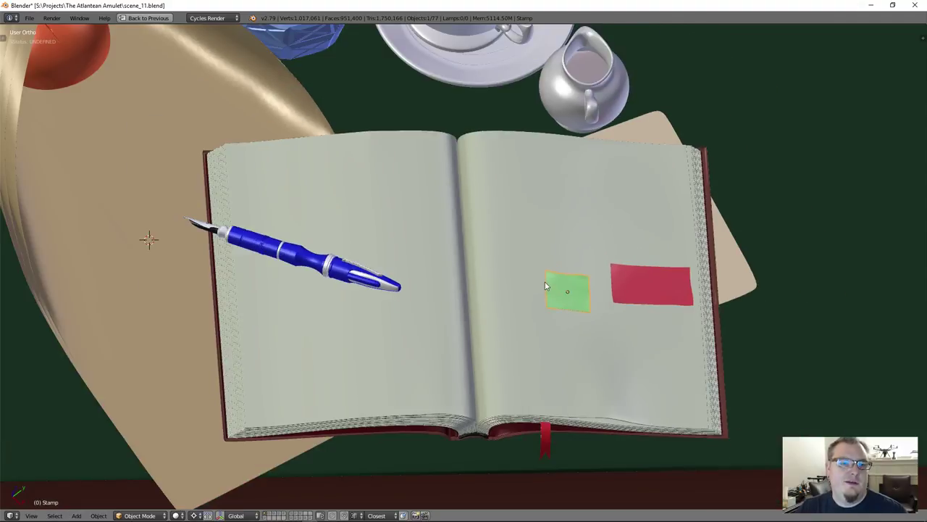
pyautogui.moveTo(620, 292); pyautogui.dragTo(573, 310, button='middle')
pyautogui.scroll(3, 573, 310)
pyautogui.moveTo(496, 302); pyautogui.dragTo(651, 279, button='middle')
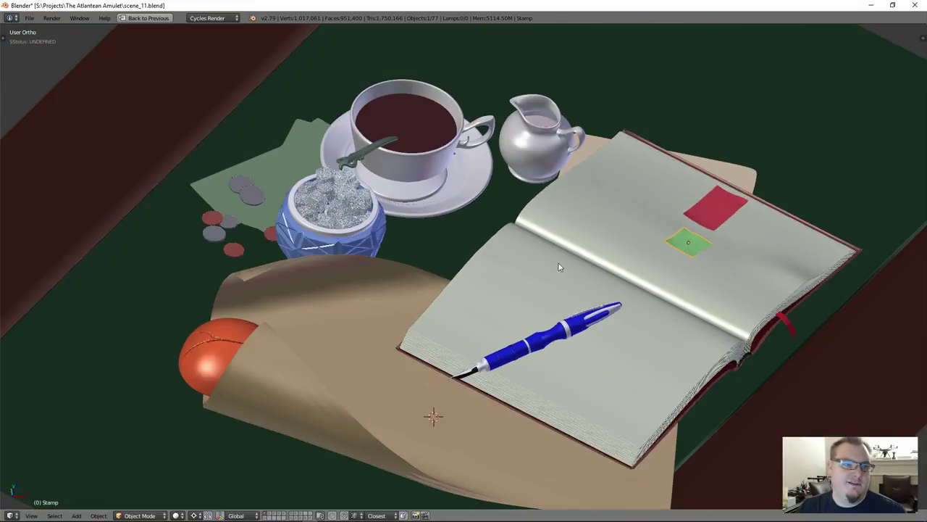
pyautogui.scroll(3, 257, 239)
pyautogui.keyDown('shift'); pyautogui.moveTo(262, 242); pyautogui.dragTo(377, 239, button='middle'); pyautogui.keyUp('shift')
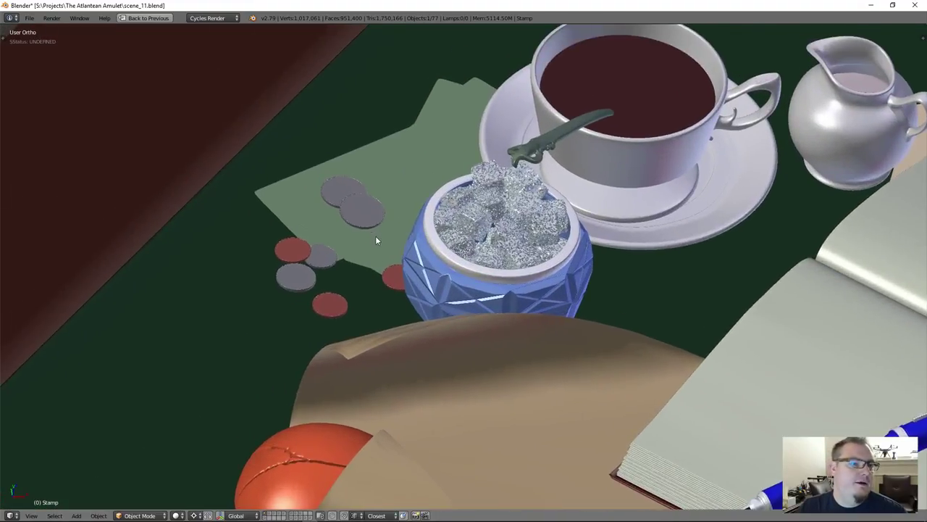
pyautogui.scroll(1, 373, 238)
# Step: Inspect the Bill_3 banknote, the Saucer and the orange Fossil, then switch to File Explorer
pyautogui.rightClick(372, 259)
pyautogui.press('g')
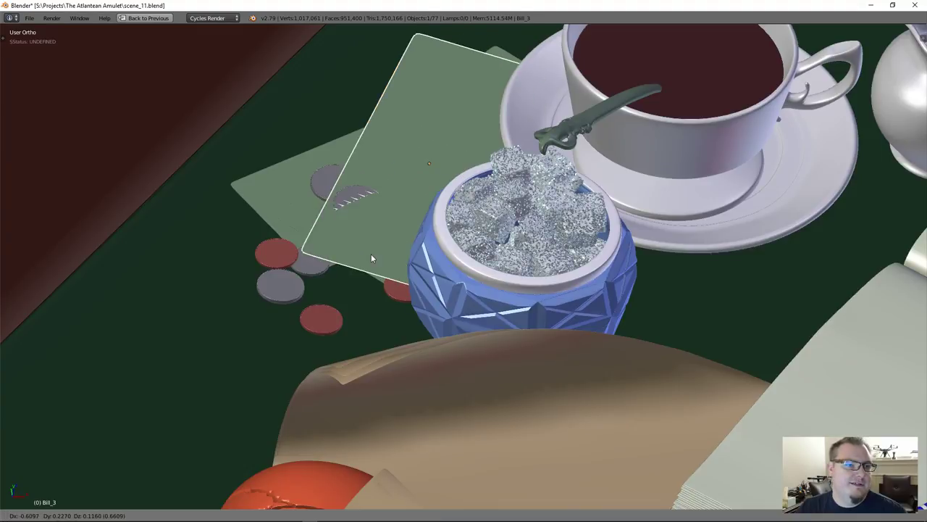
pyautogui.rightClick(371, 253)
pyautogui.moveTo(371, 253); pyautogui.dragTo(415, 243, button='middle')
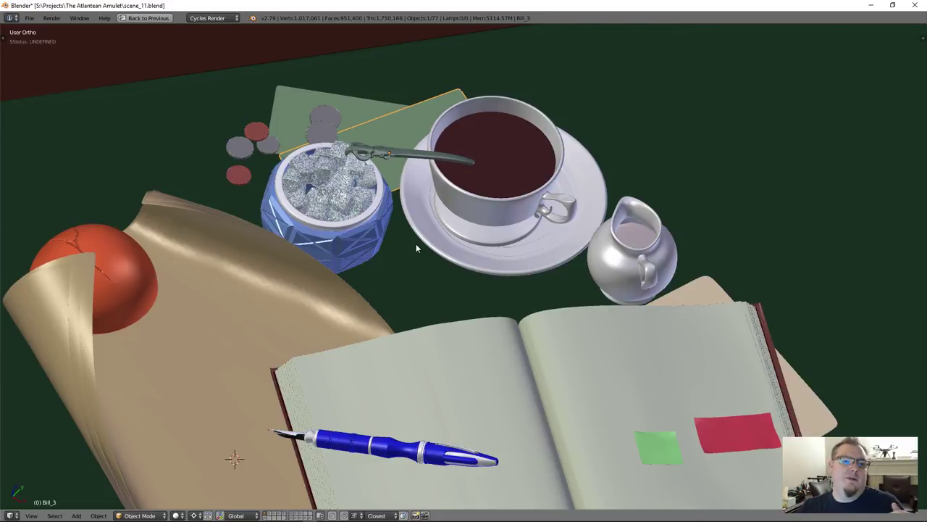
pyautogui.rightClick(513, 269)
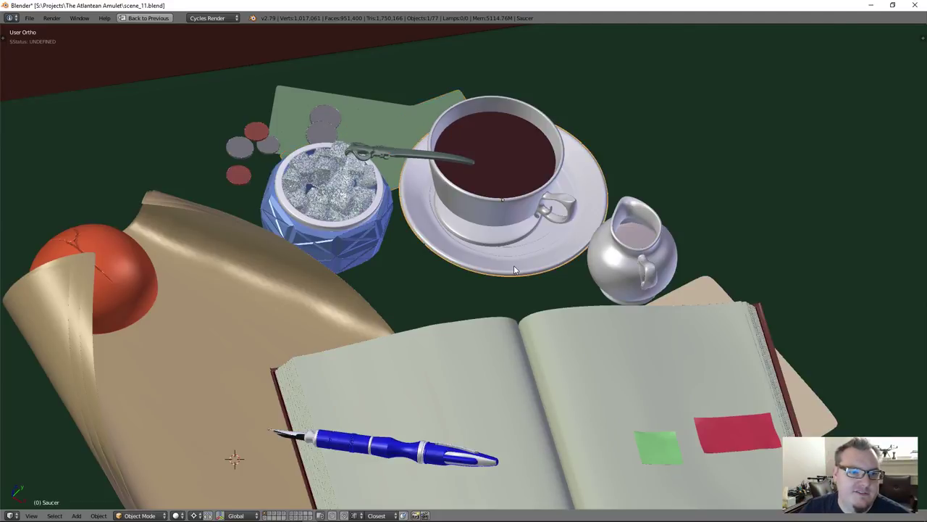
pyautogui.moveTo(514, 270); pyautogui.dragTo(532, 267, button='middle')
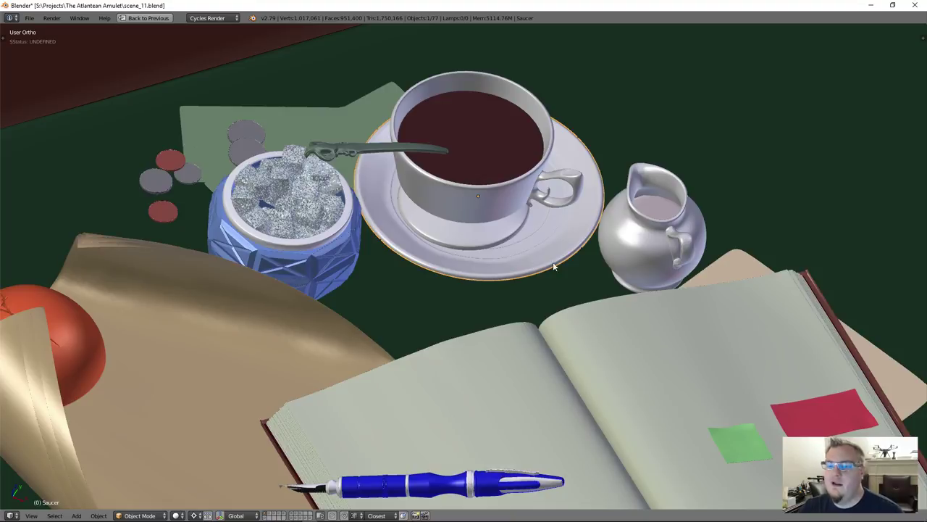
pyautogui.scroll(-2, 554, 265)
pyautogui.scroll(1, 537, 287)
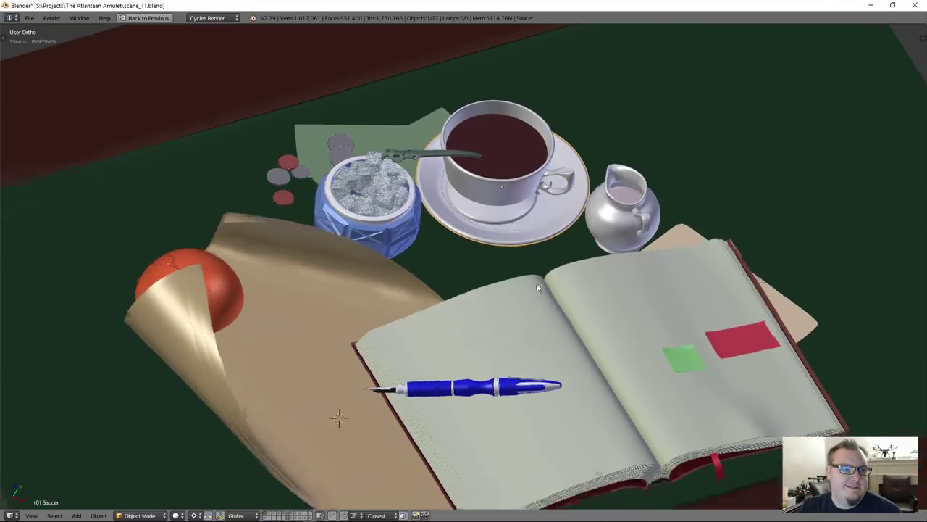
pyautogui.keyDown('shift'); pyautogui.moveTo(538, 288); pyautogui.dragTo(548, 244, button='middle'); pyautogui.keyUp('shift')
pyautogui.rightClick(239, 233)
pyautogui.moveTo(253, 232); pyautogui.dragTo(263, 266, button='middle')
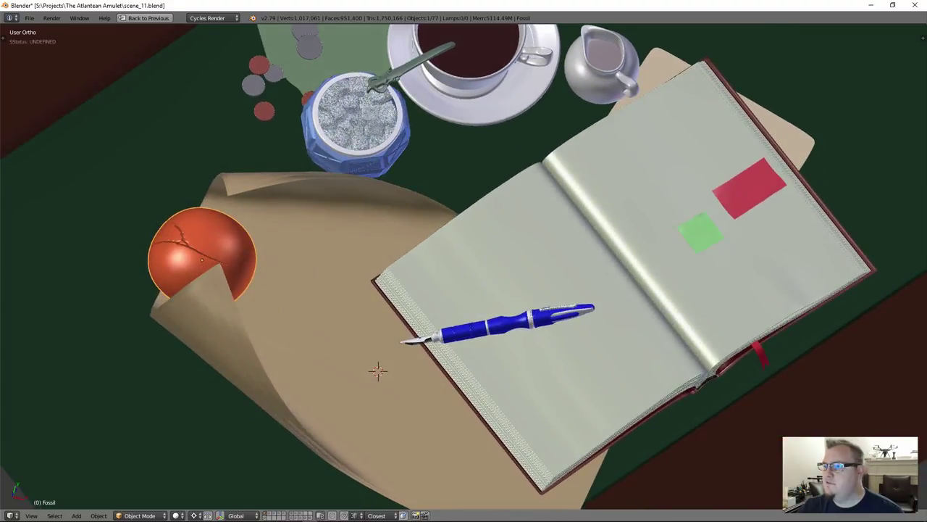
pyautogui.hotkey('alt', 'Tab')
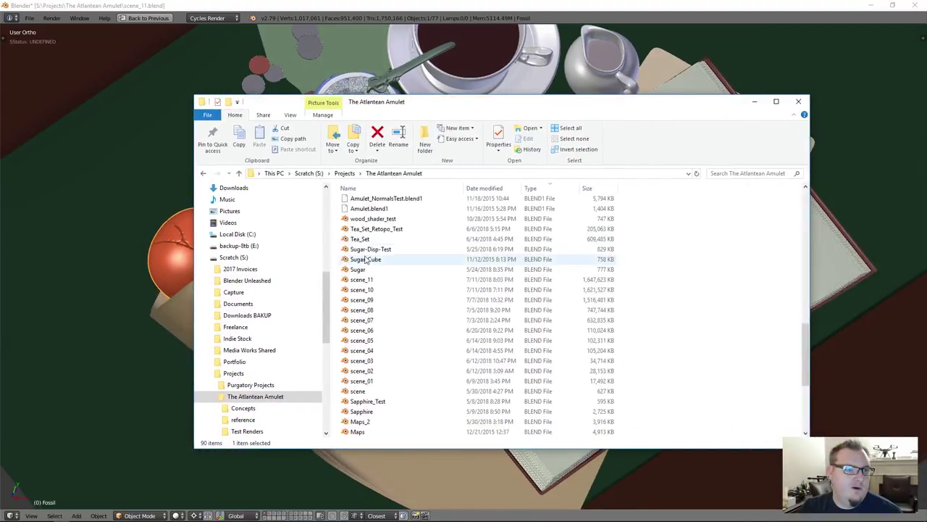
# Step: Open the Test Renders folder and view Scene_WIP_010.png full-size in Photos
pyautogui.scroll(10, 366, 261)
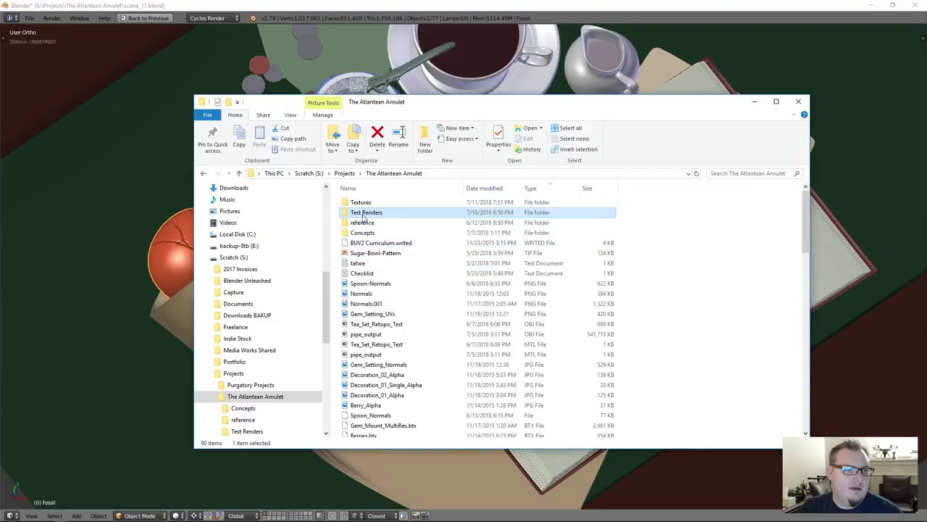
pyautogui.doubleClick(365, 213)
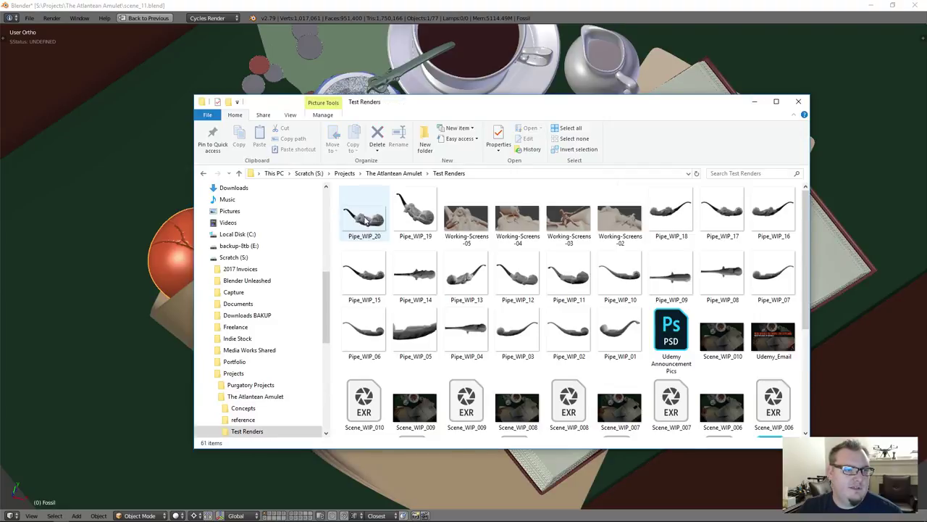
pyautogui.doubleClick(718, 346)
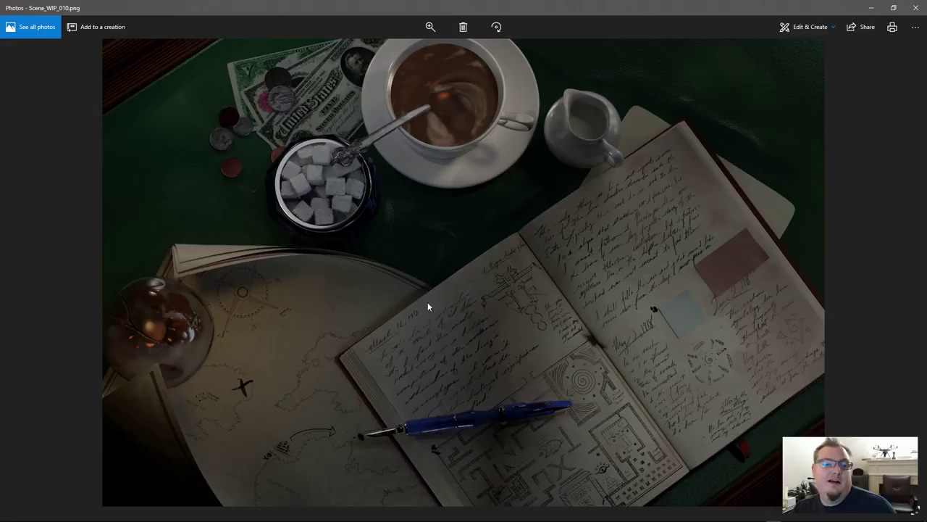
pyautogui.moveTo(714, 516)
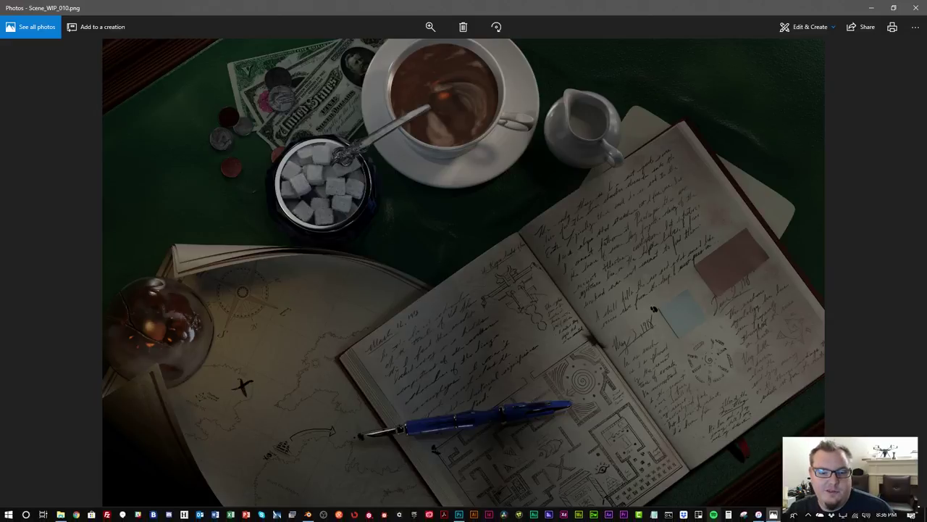
pyautogui.moveTo(757, 517)
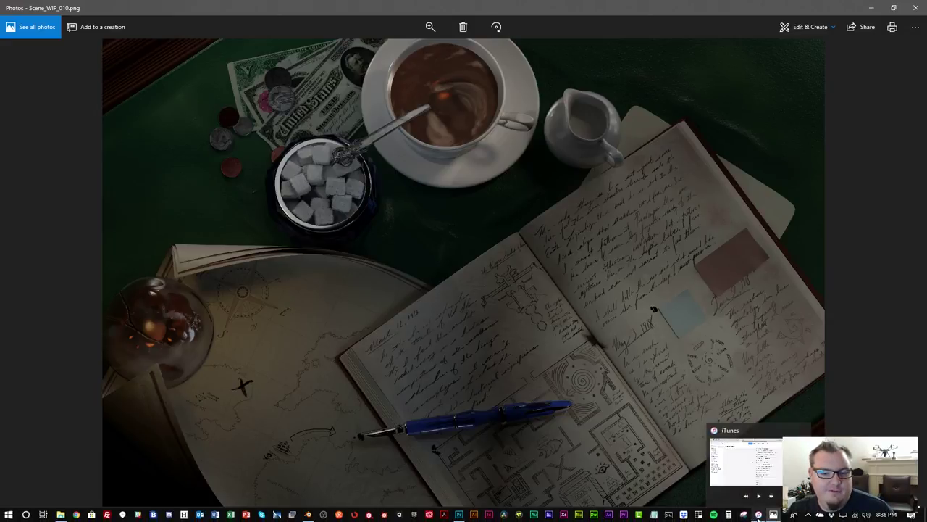
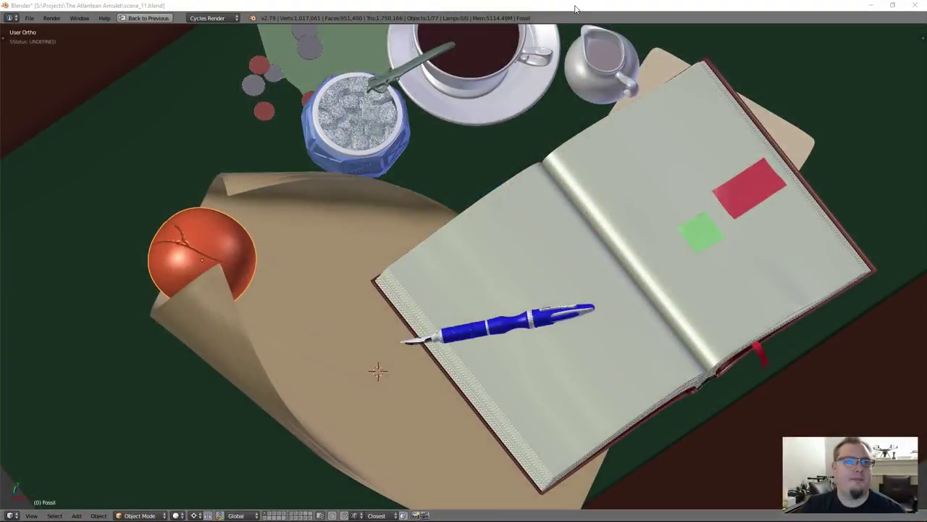
# Step: Orbit the desk scene and snap to a straight front view
pyautogui.scroll(-5, 334, 408)
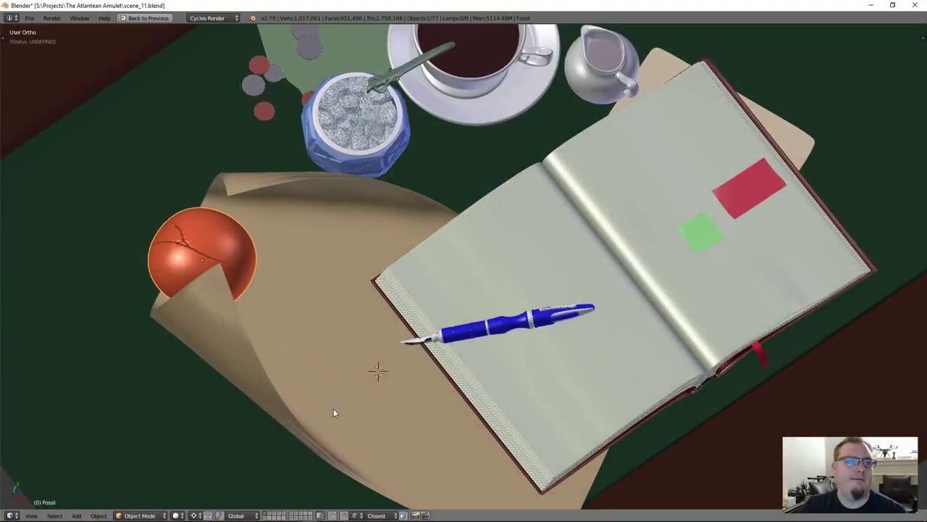
pyautogui.moveTo(426, 399); pyautogui.dragTo(386, 312, button='middle')
pyautogui.scroll(2, 386, 312)
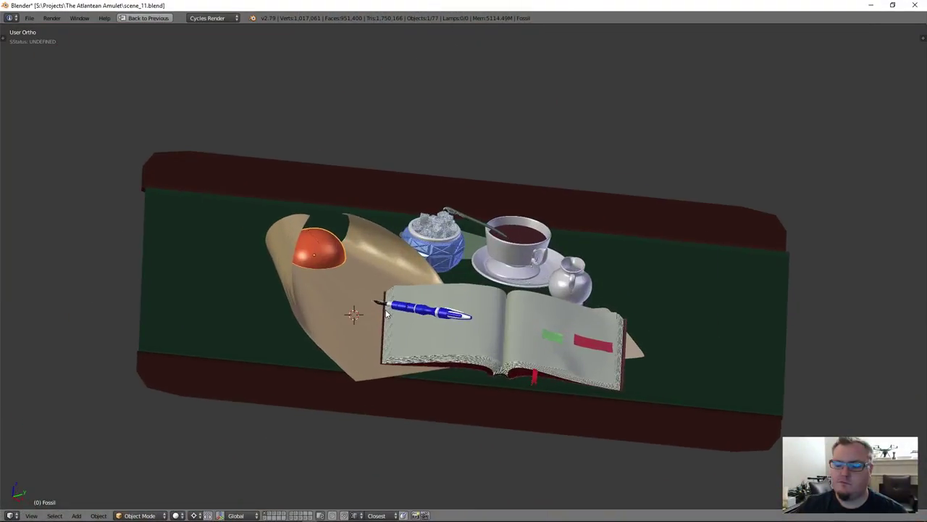
pyautogui.press('KP_1')
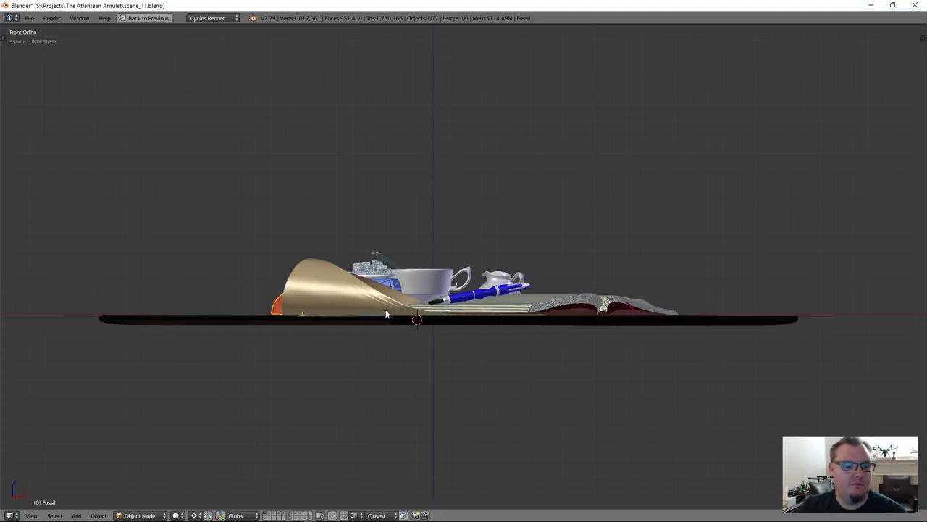
# Step: Look over the octopus on layer 2, then switch to the fossil's layer 3
pyautogui.press('2')
pyautogui.moveTo(497, 234); pyautogui.dragTo(493, 294, button='middle')
pyautogui.scroll(6, 365, 353)
pyautogui.keyDown('shift'); pyautogui.moveTo(365, 354); pyautogui.dragTo(403, 266, button='middle'); pyautogui.keyUp('shift')
pyautogui.scroll(5, 397, 271)
pyautogui.press('3')
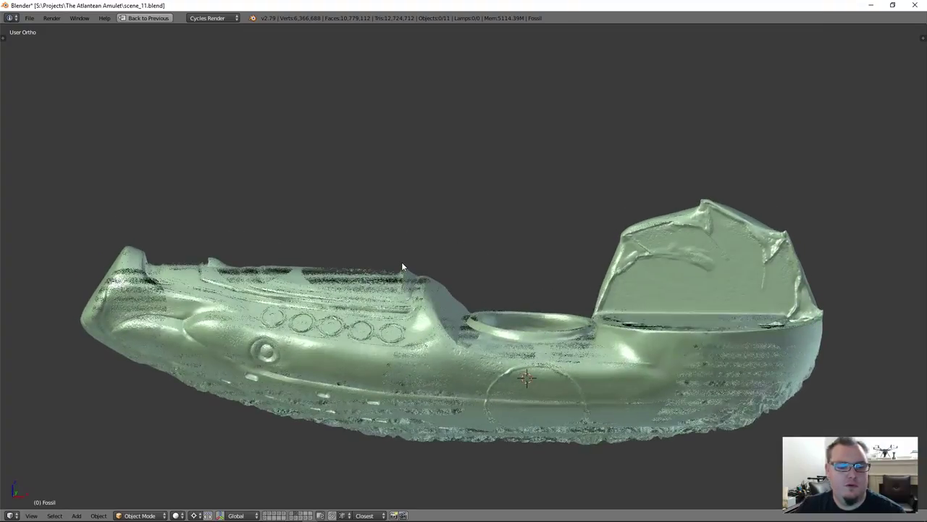
# Step: Add the octopus layer and the grey base-mesh layer to the visible layers
pyautogui.hotkey('shift', '2')
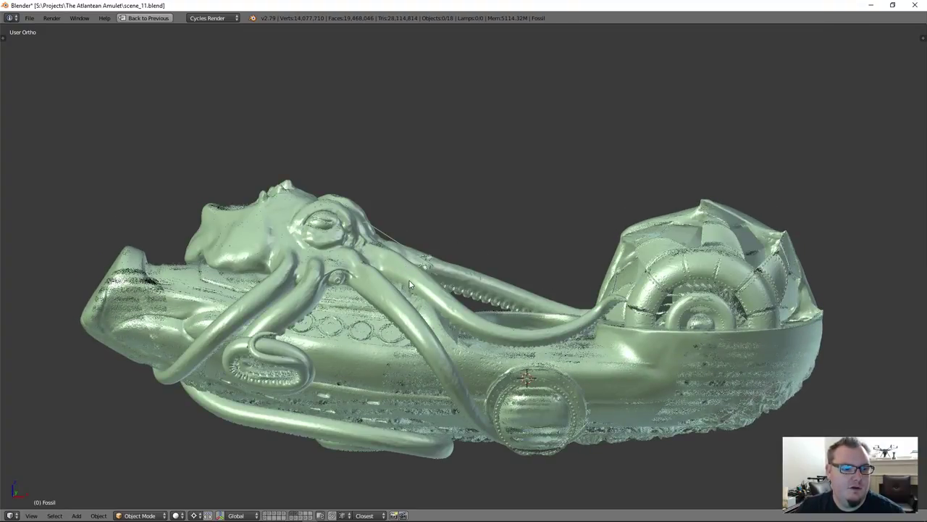
pyautogui.keyDown('shift'); pyautogui.click(313, 514); pyautogui.keyUp('shift')
pyautogui.scroll(-5, 186, 269)
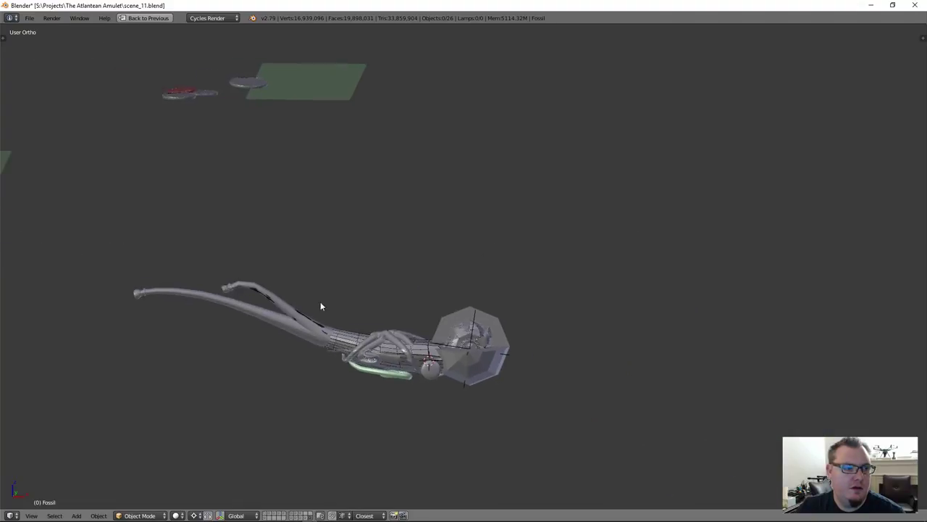
pyautogui.scroll(8, 218, 303)
# Step: Select pipe_stem_hi and move it to layer 2
pyautogui.rightClick(171, 290)
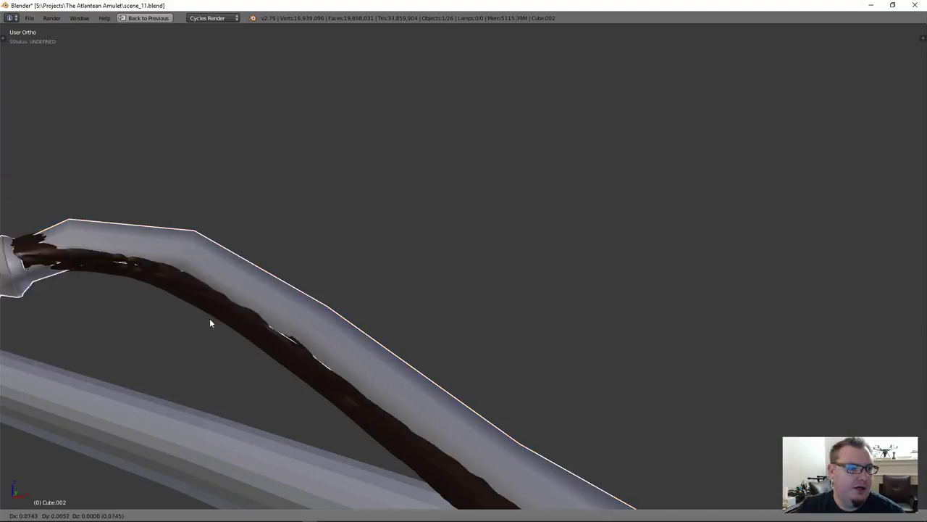
pyautogui.rightClick(183, 295)
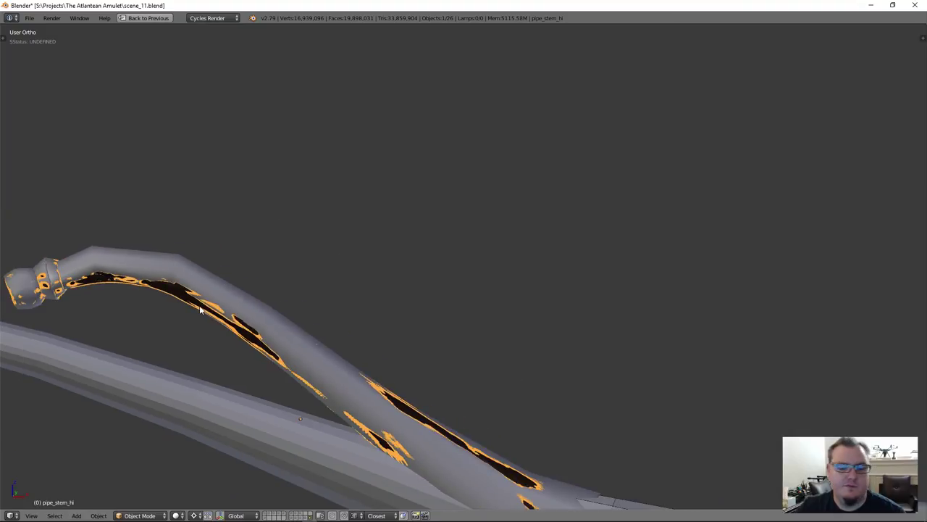
pyautogui.press('m')
pyautogui.press('2')
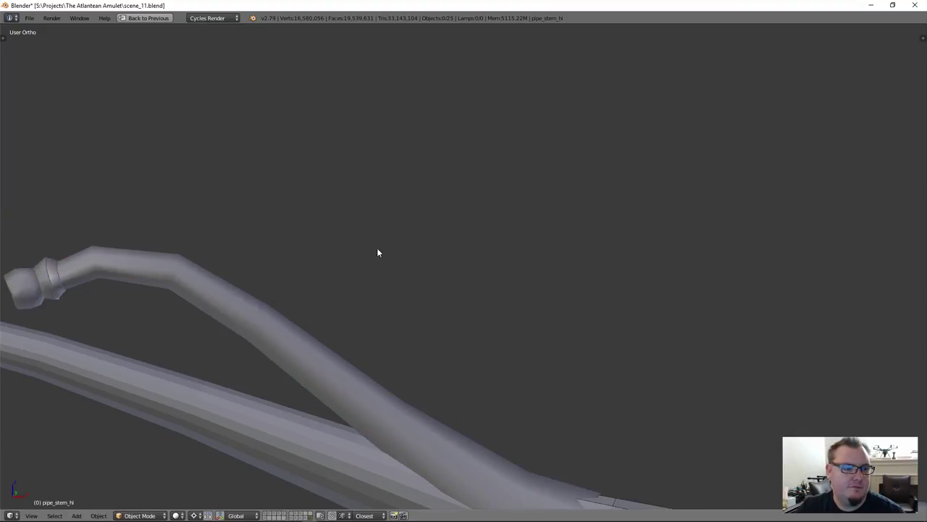
# Step: Show layers 2 and 1 to check the pipe with the octopus bowl, then show all layers
pyautogui.press('2')
pyautogui.scroll(-3, 457, 228)
pyautogui.keyDown('shift'); pyautogui.moveTo(478, 261); pyautogui.dragTo(464, 246, button='middle'); pyautogui.keyUp('shift')
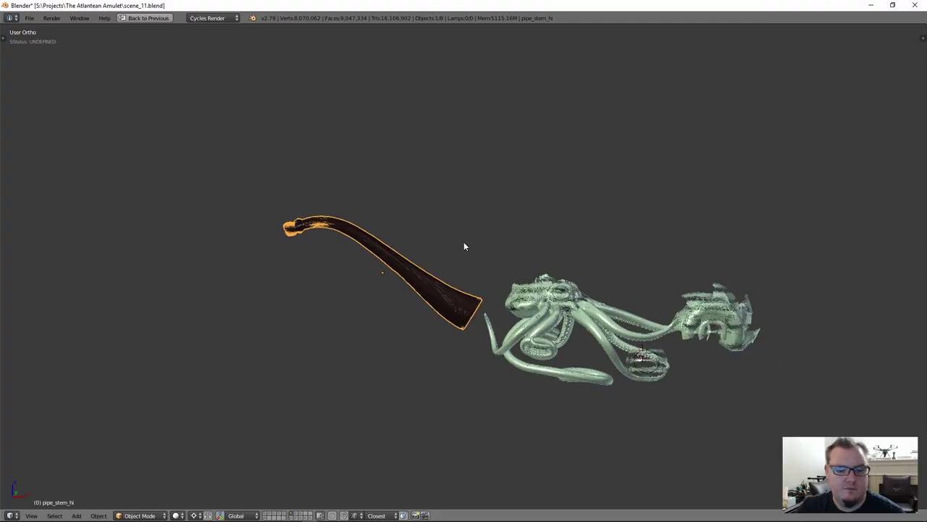
pyautogui.hotkey('shift', '1')
pyautogui.scroll(5, 464, 246)
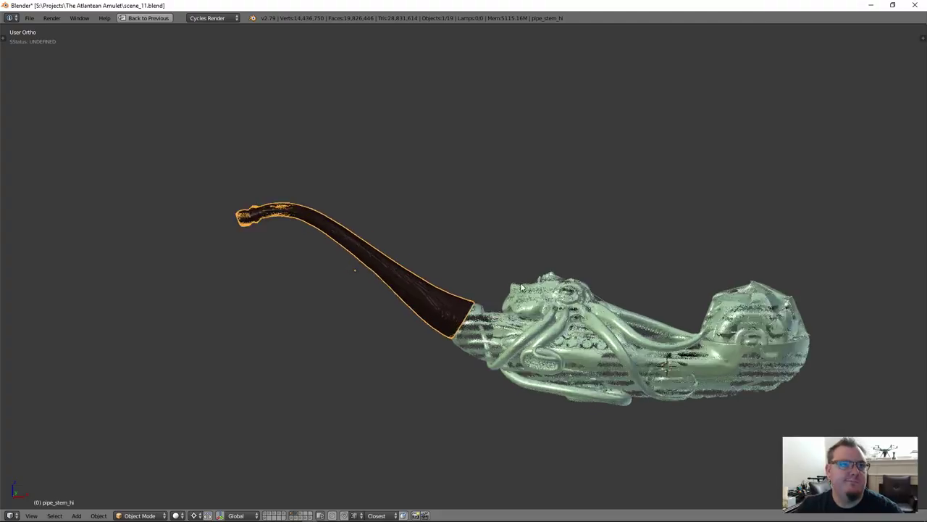
pyautogui.scroll(-2, 517, 307)
pyautogui.moveTo(518, 308); pyautogui.dragTo(385, 276, button='middle')
pyautogui.scroll(2, 458, 291)
pyautogui.scroll(-3, 385, 276)
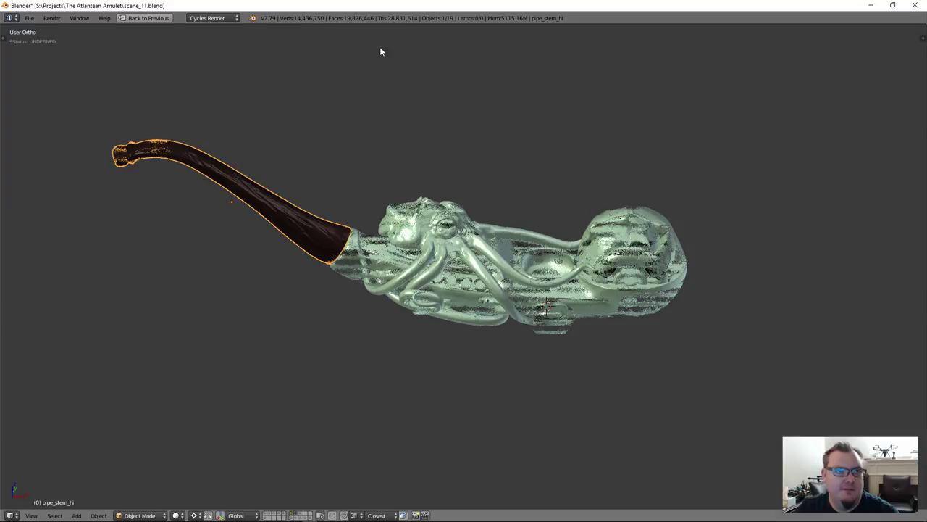
pyautogui.press('KP_Divide')
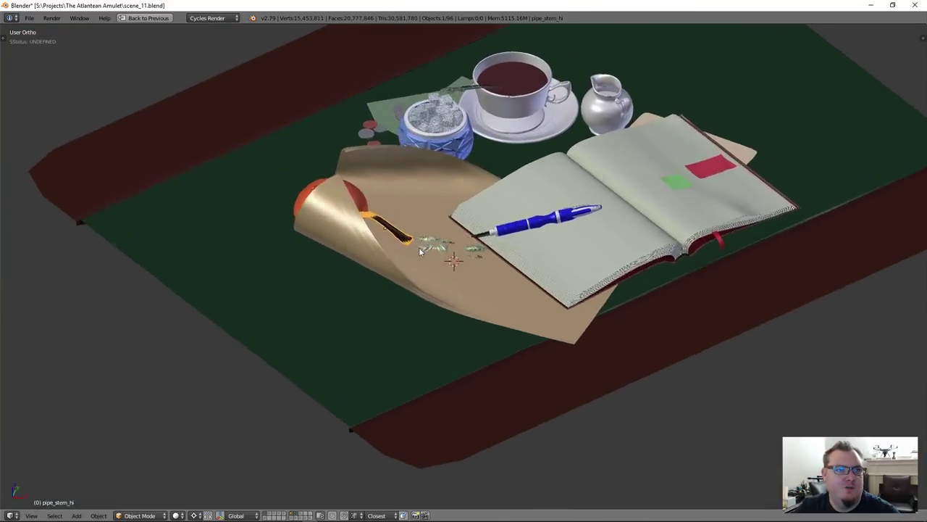
# Step: Hide layer 1 with the pipe and herbs, then select the spoon in the teacup
pyautogui.moveTo(419, 247); pyautogui.dragTo(369, 289, button='middle')
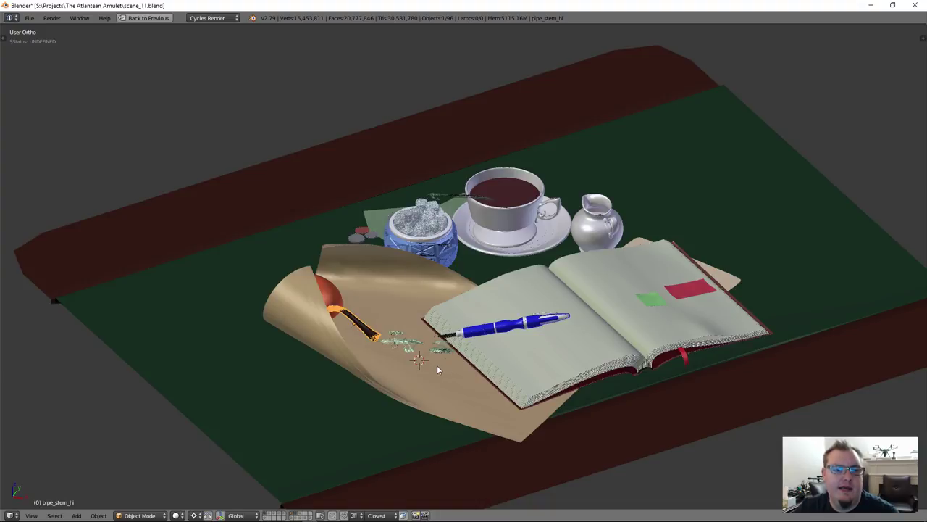
pyautogui.scroll(5, 437, 365)
pyautogui.press('1')
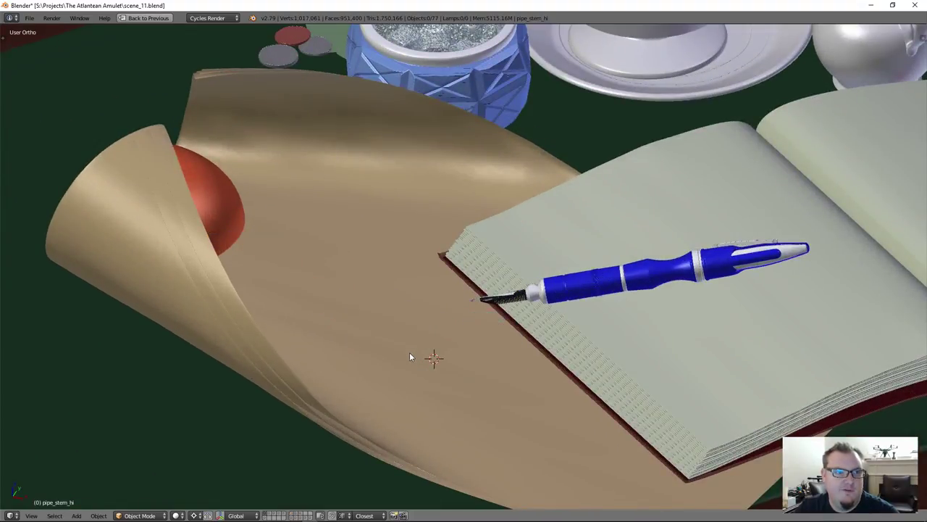
pyautogui.scroll(-8, 409, 352)
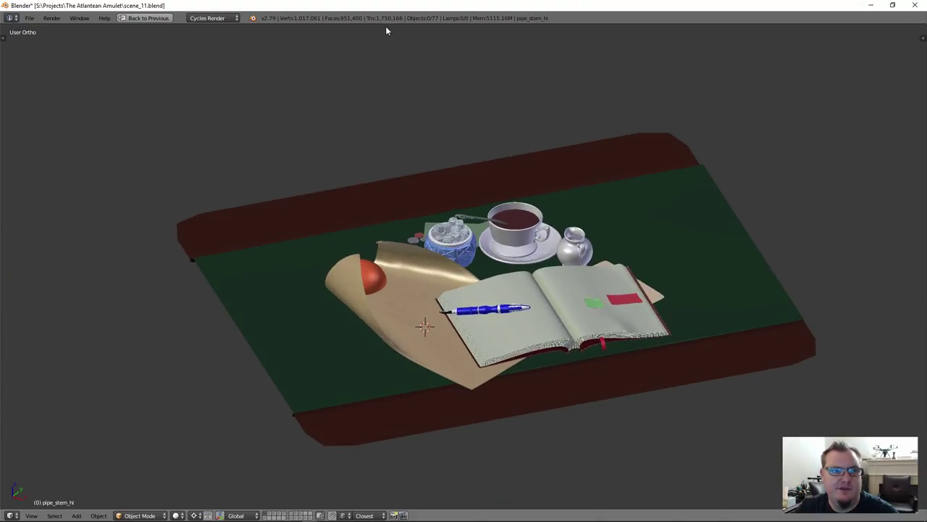
pyautogui.scroll(3, 467, 264)
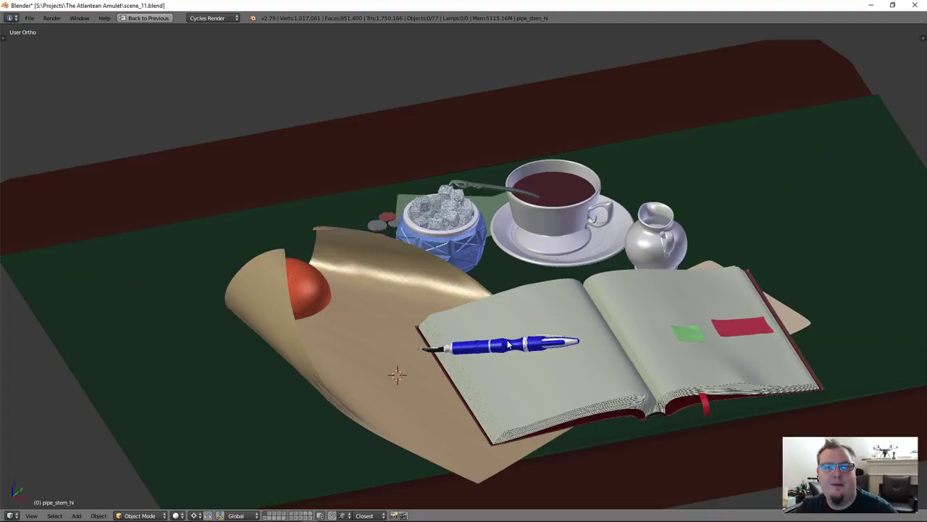
pyautogui.scroll(4, 446, 235)
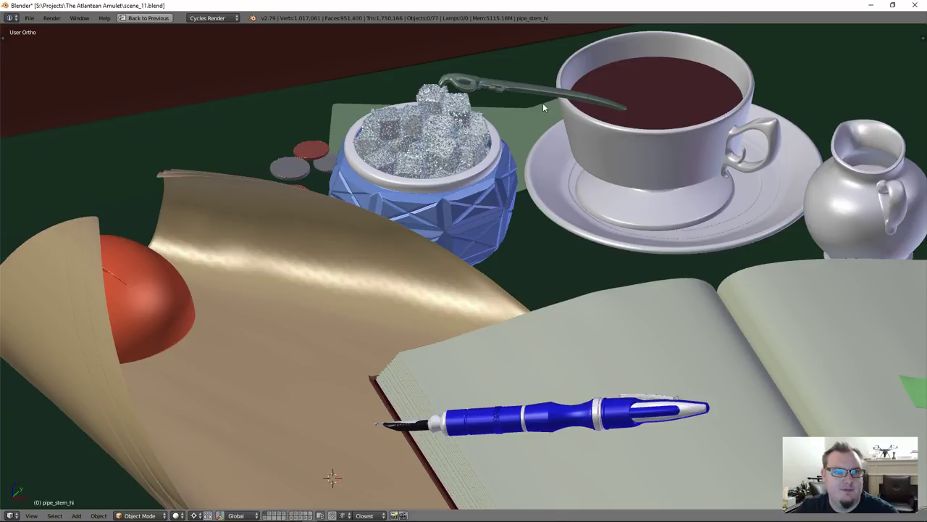
pyautogui.rightClick(541, 92)
pyautogui.scroll(-8, 630, 204)
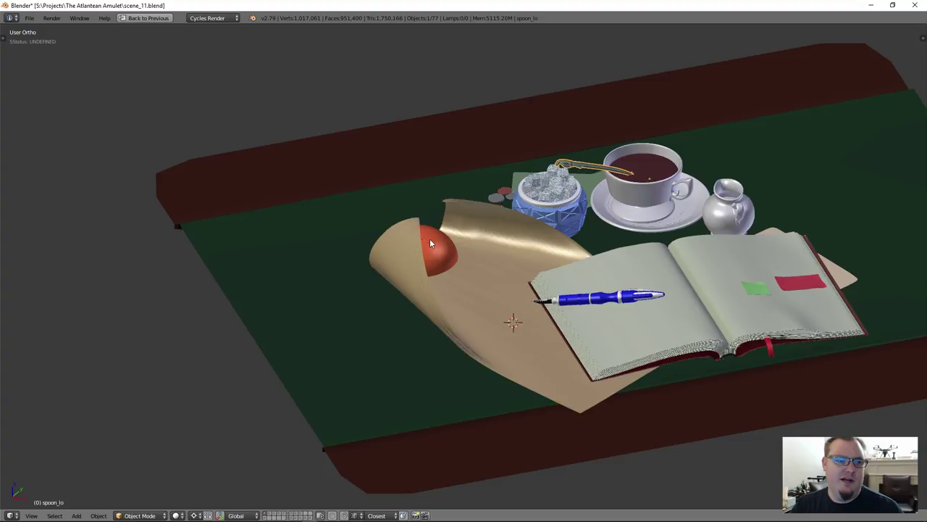
# Step: Select the red sphere under the paper and inspect its mesh in Edit Mode
pyautogui.rightClick(445, 255)
pyautogui.scroll(4, 441, 251)
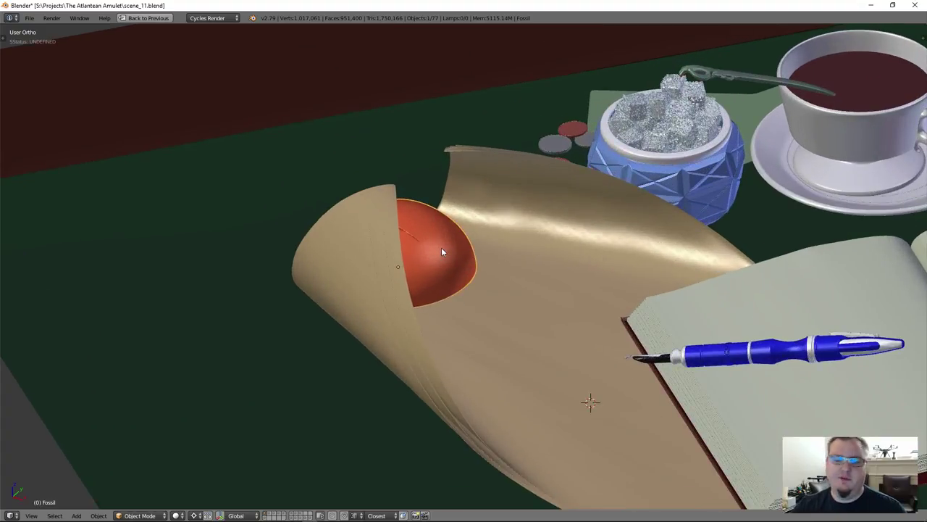
pyautogui.press('Tab')
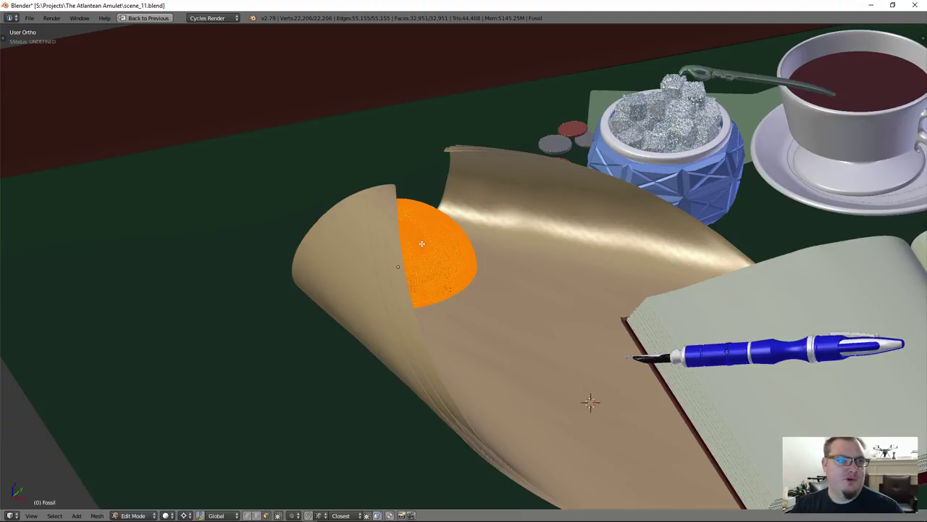
pyautogui.press('Tab')
pyautogui.scroll(-5, 422, 243)
# Step: Select the parchment Maps and inspect its mesh in Edit Mode
pyautogui.rightClick(427, 306)
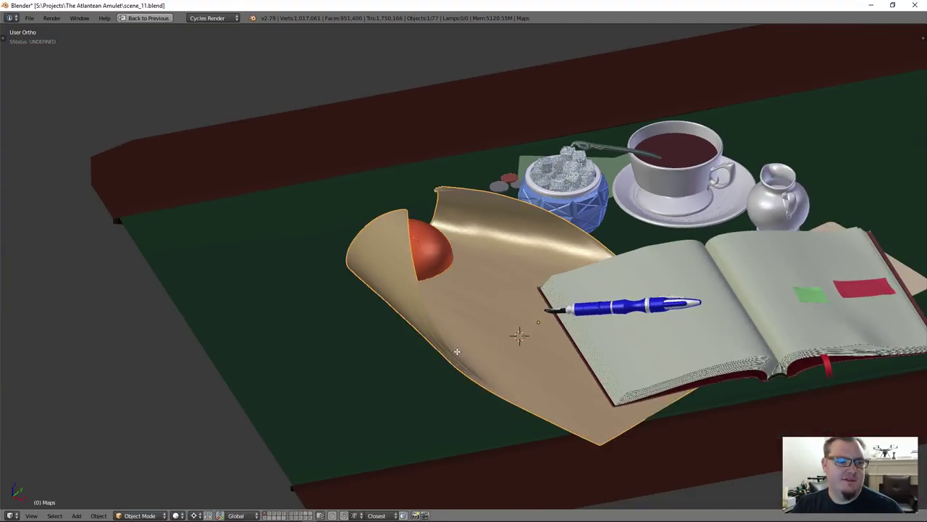
pyautogui.press('Tab')
pyautogui.scroll(3, 456, 330)
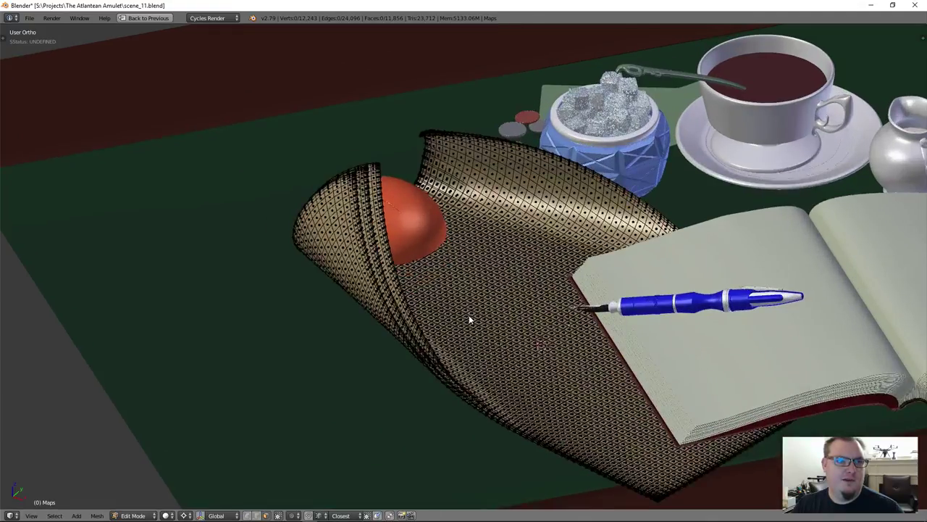
pyautogui.press('Tab')
pyautogui.scroll(-4, 510, 311)
pyautogui.scroll(2, 419, 287)
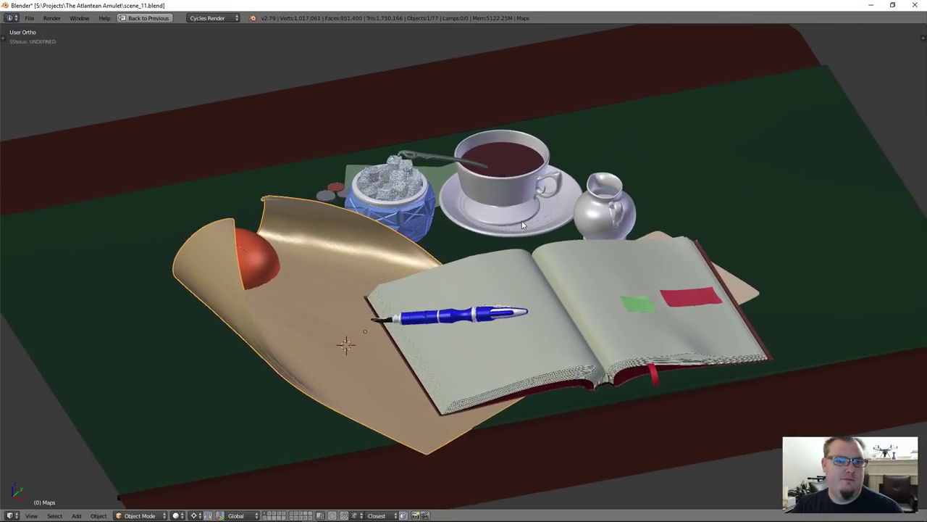
pyautogui.scroll(-5, 520, 224)
pyautogui.scroll(6, 463, 289)
# Step: Inspect the blue pen body's mesh, then restore the full layout with nodes and properties
pyautogui.rightClick(455, 327)
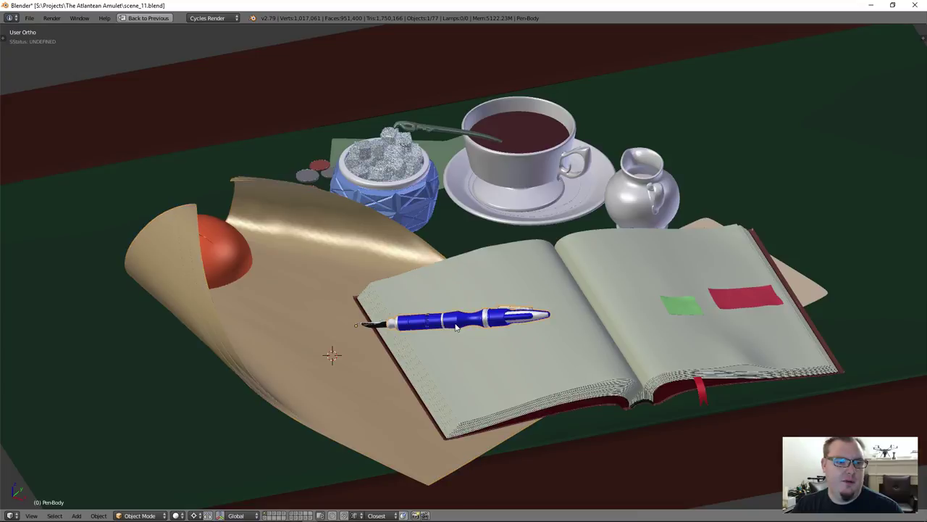
pyautogui.scroll(6, 456, 327)
pyautogui.press('Tab')
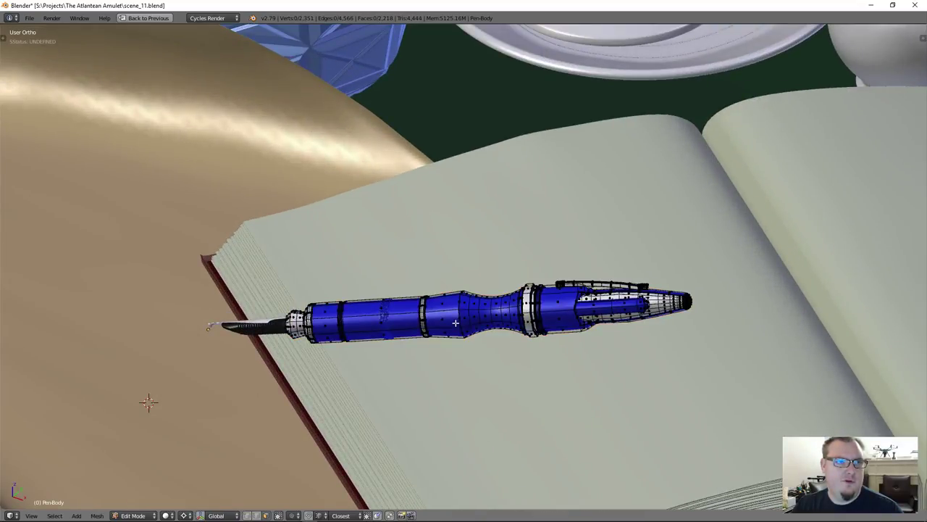
pyautogui.press('Tab')
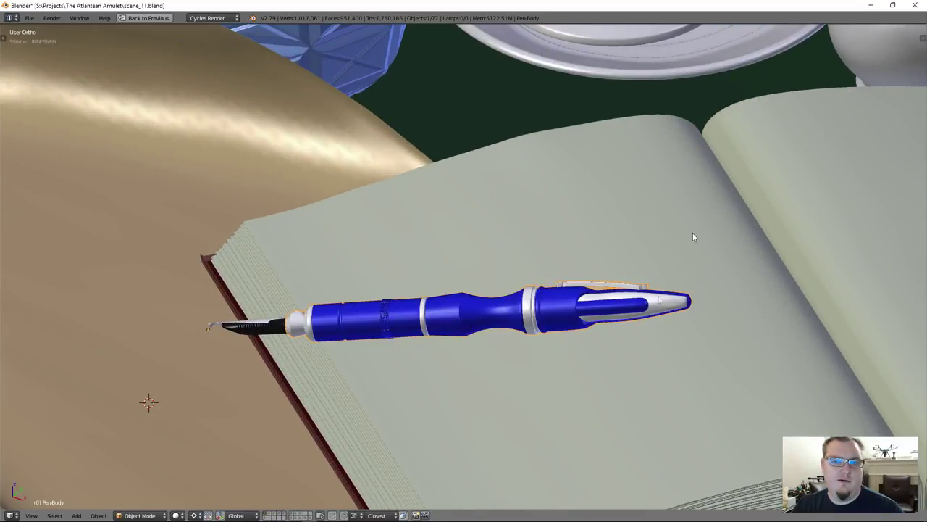
pyautogui.hotkey('shift', 'space')
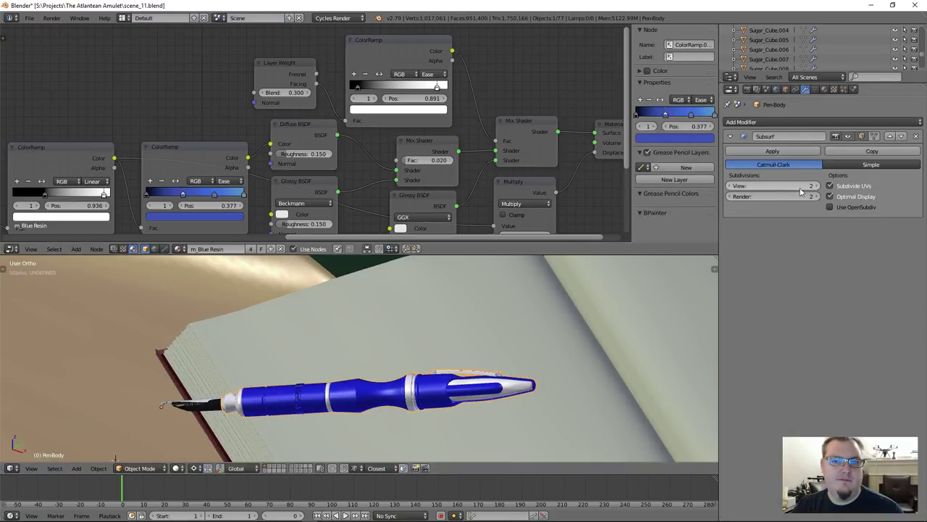
# Step: Select the Journal, then the parchment Maps to show its modifiers
pyautogui.scroll(-3, 471, 326)
pyautogui.rightClick(458, 339)
pyautogui.scroll(-2, 474, 342)
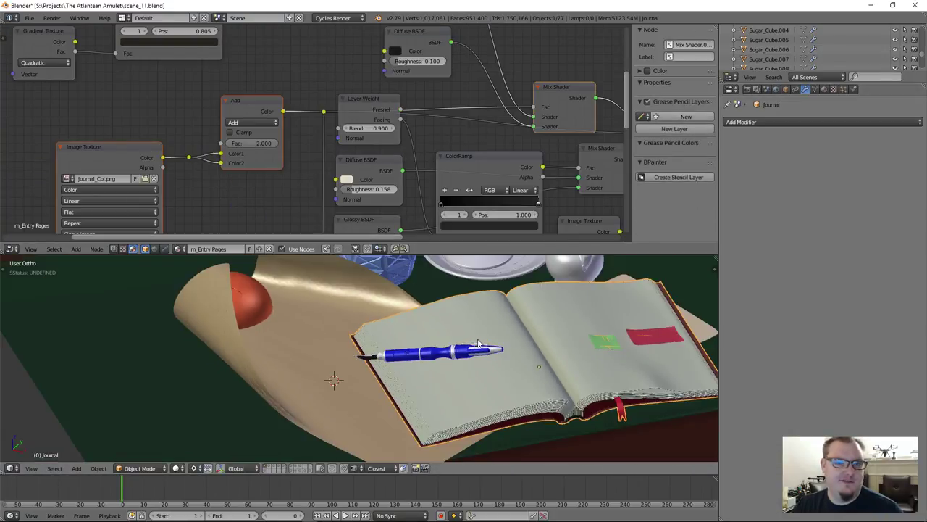
pyautogui.scroll(-2, 471, 355)
pyautogui.rightClick(342, 375)
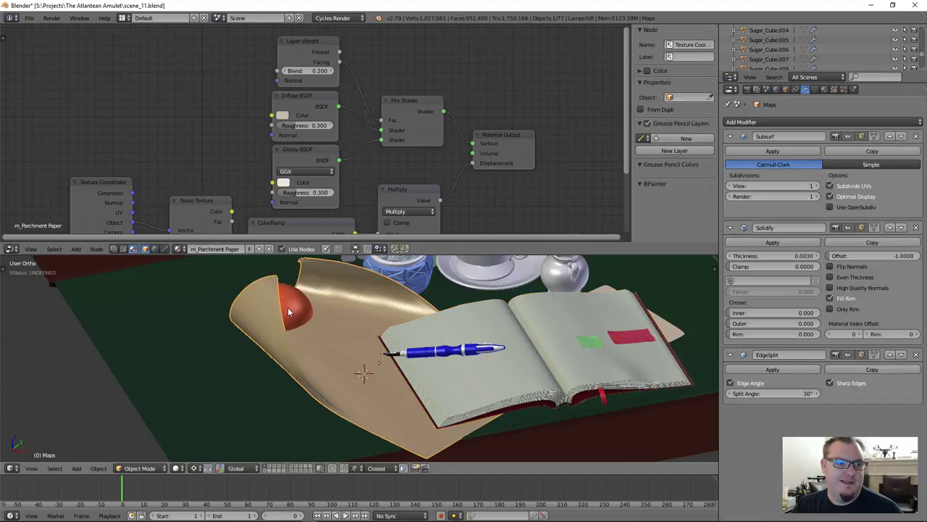
pyautogui.keyDown('shift'); pyautogui.moveTo(385, 277); pyautogui.dragTo(356, 288, button='middle'); pyautogui.keyUp('shift')
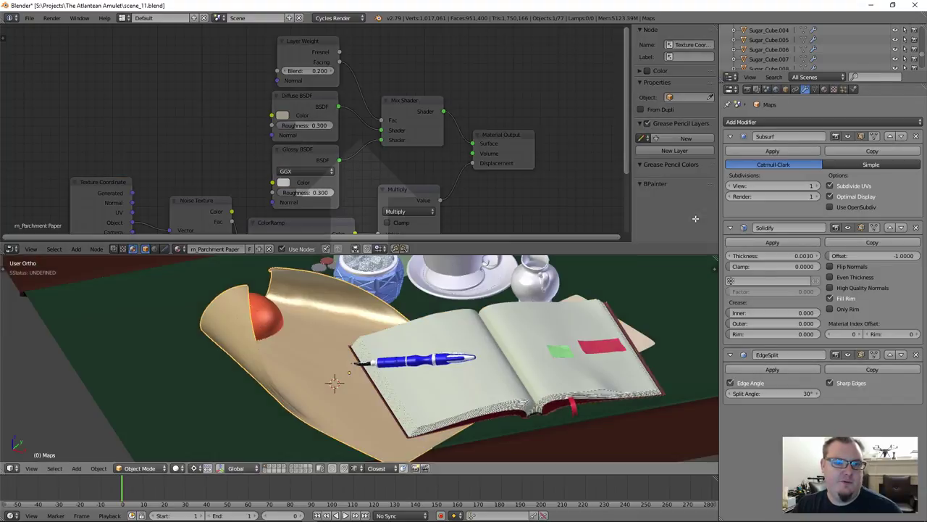
# Step: Merge the node editor into the 3D View and frame the desk frontally
pyautogui.moveTo(715, 247); pyautogui.dragTo(462, 150)
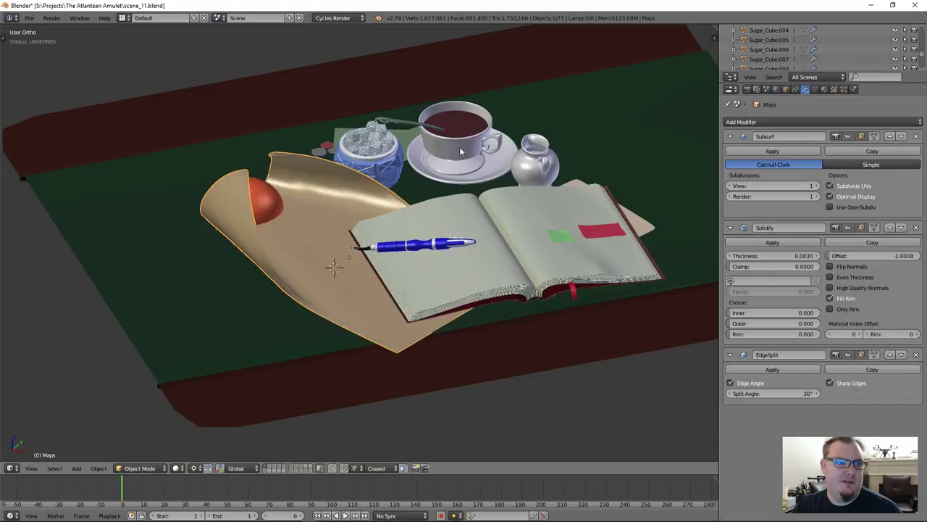
pyautogui.scroll(3, 478, 197)
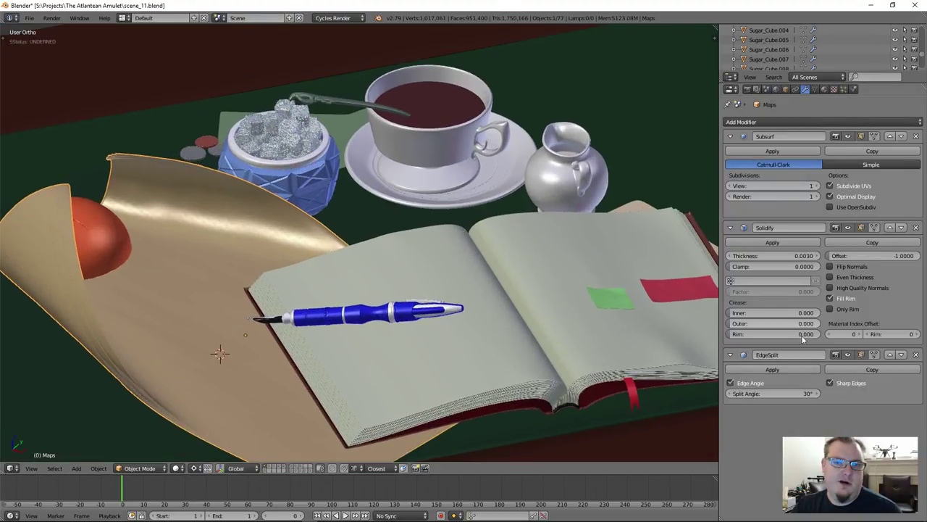
pyautogui.scroll(-5, 434, 255)
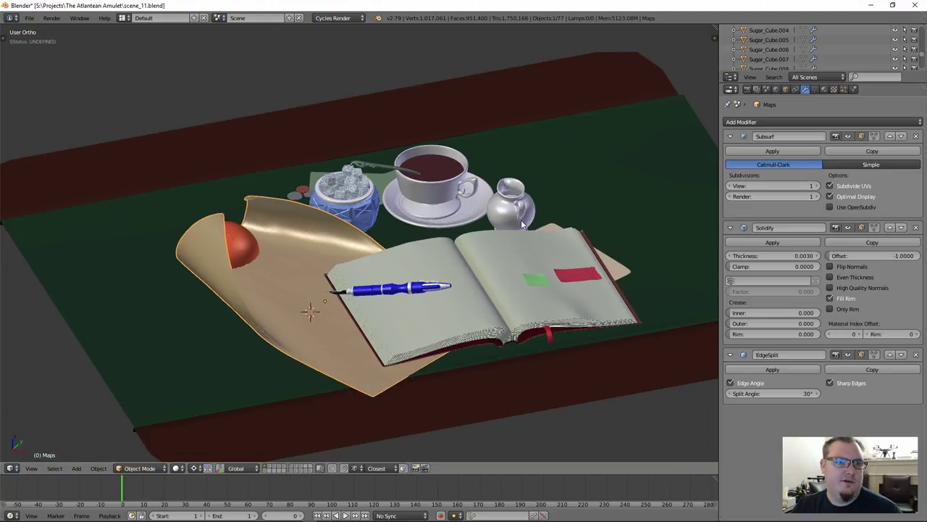
pyautogui.moveTo(507, 239)
pyautogui.mouseDown(button='middle')
pyautogui.moveTo(544, 237)
pyautogui.moveTo(513, 250)
pyautogui.mouseUp(button='middle')
pyautogui.scroll(2, 512, 250)
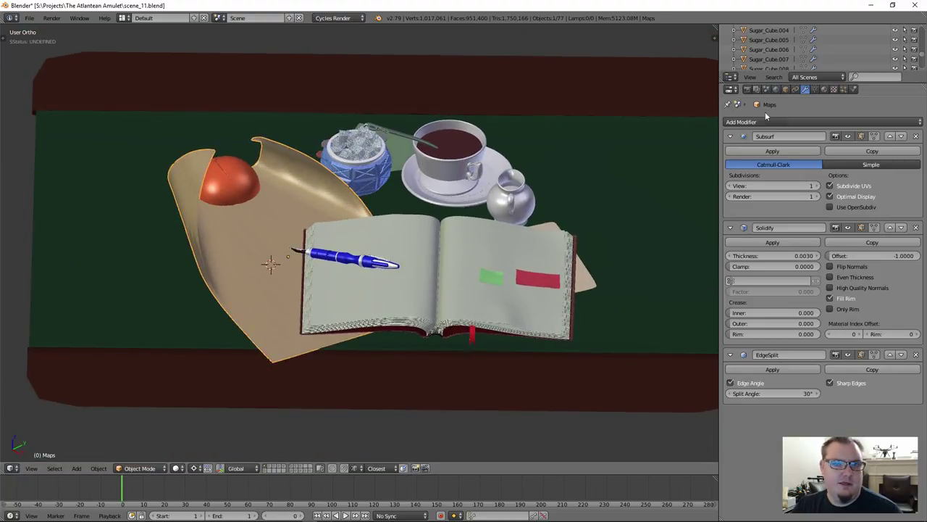
# Step: Enable Simplify in the Scene properties, dropping the scene to 748,599 vertices
pyautogui.click(766, 89)
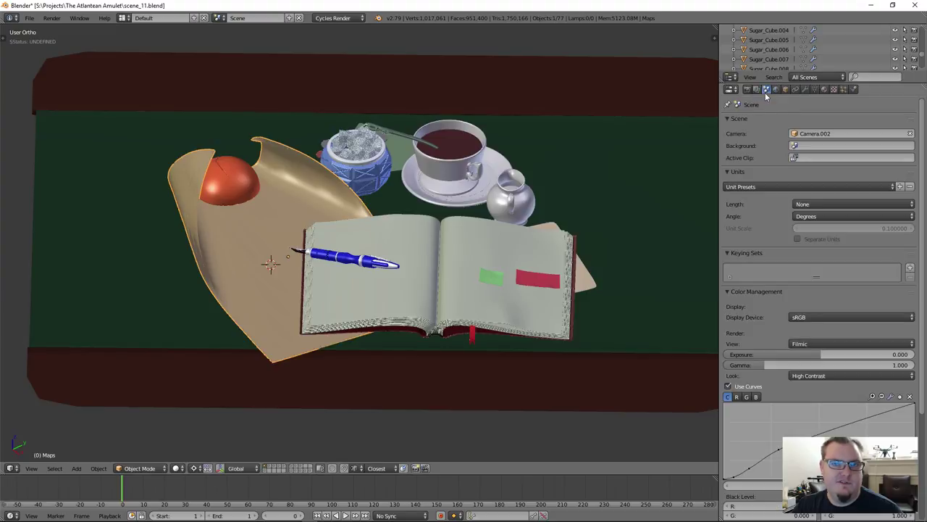
pyautogui.scroll(-3, 770, 349)
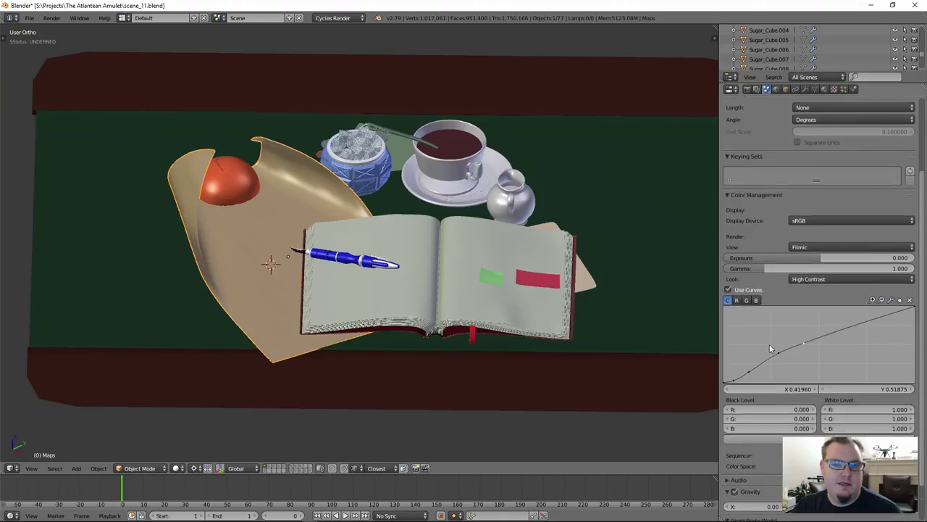
pyautogui.scroll(-2, 770, 344)
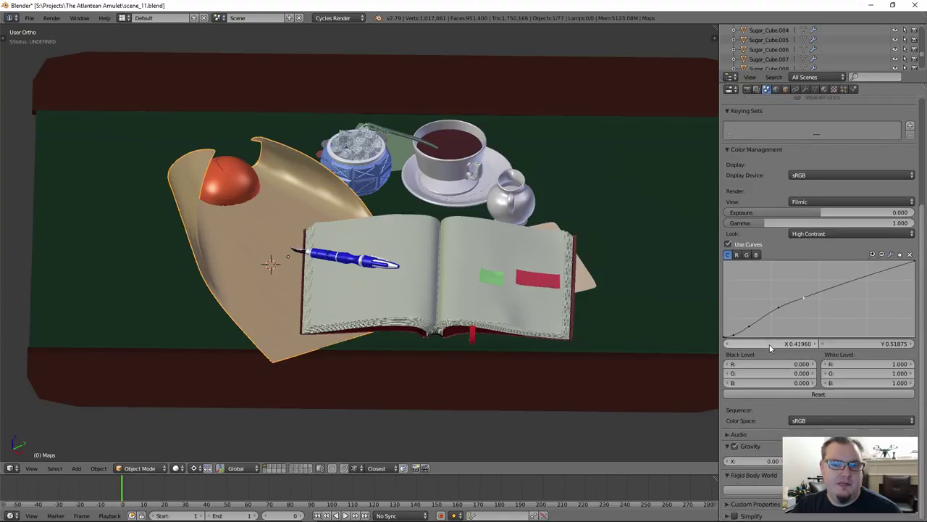
pyautogui.click(751, 515)
pyautogui.scroll(-3, 757, 500)
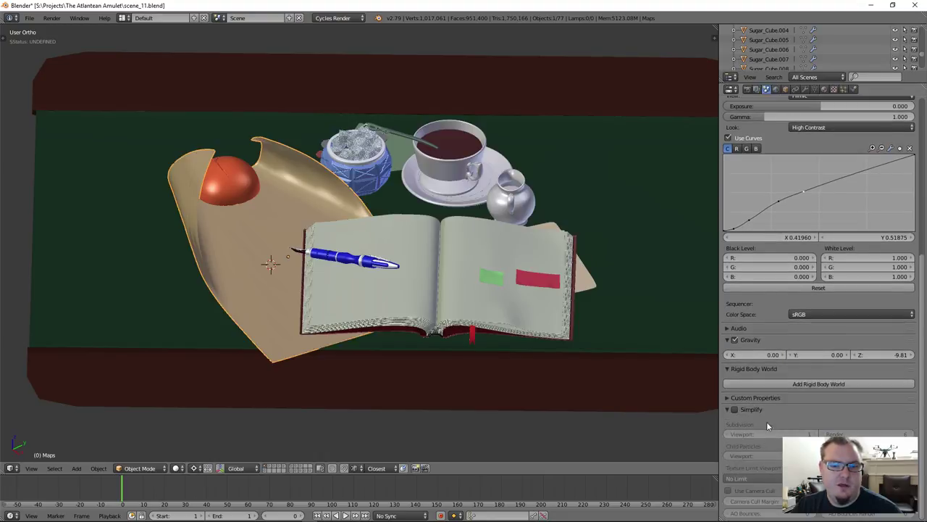
pyautogui.click(753, 410)
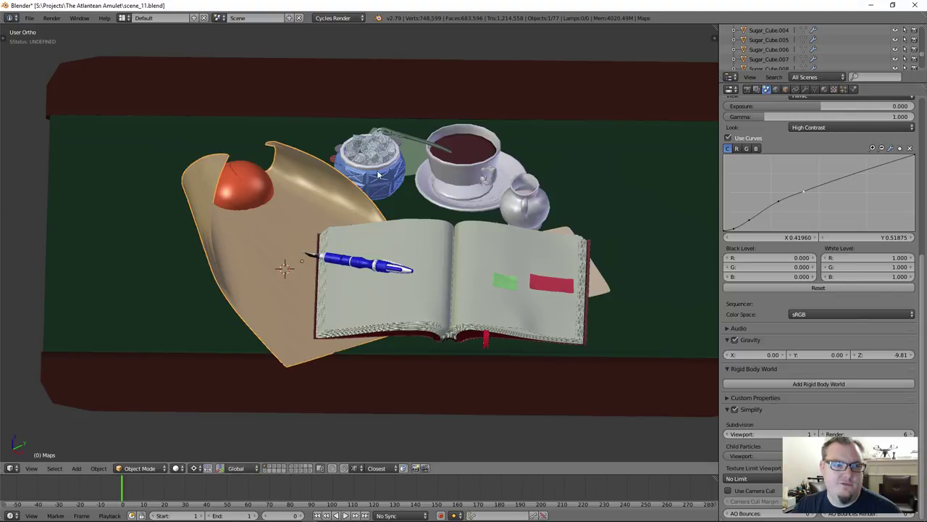
pyautogui.press('KP_8')
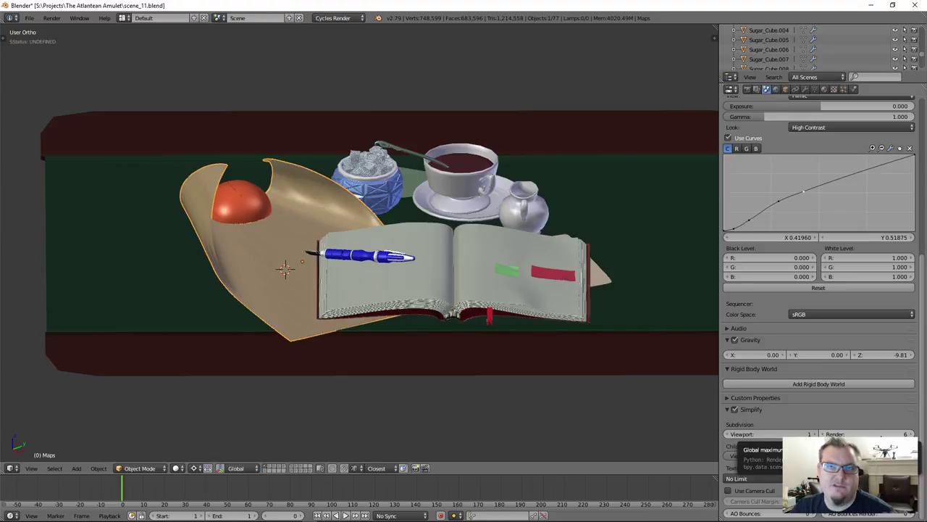
# Step: Select the tea cup, check its level-3 Subsurf modifier, then return to Scene properties
pyautogui.rightClick(448, 256)
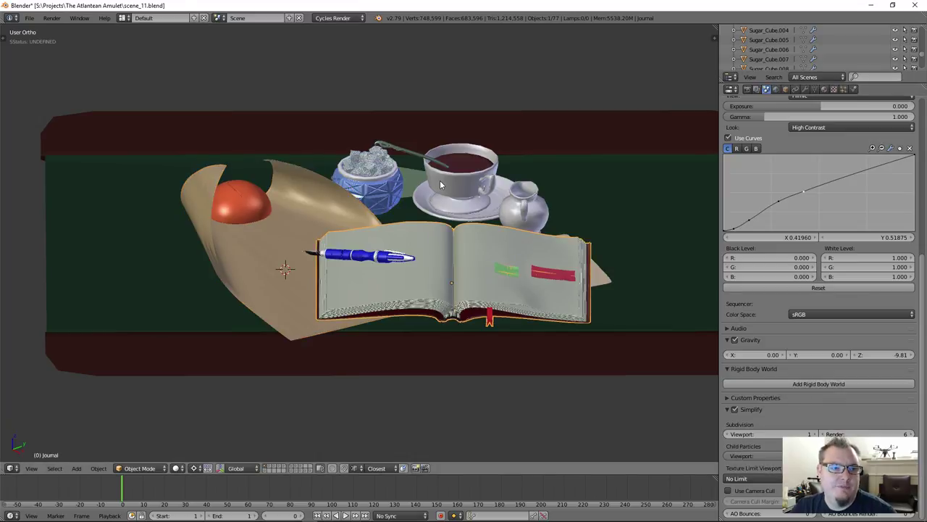
pyautogui.rightClick(442, 185)
pyautogui.click(806, 88)
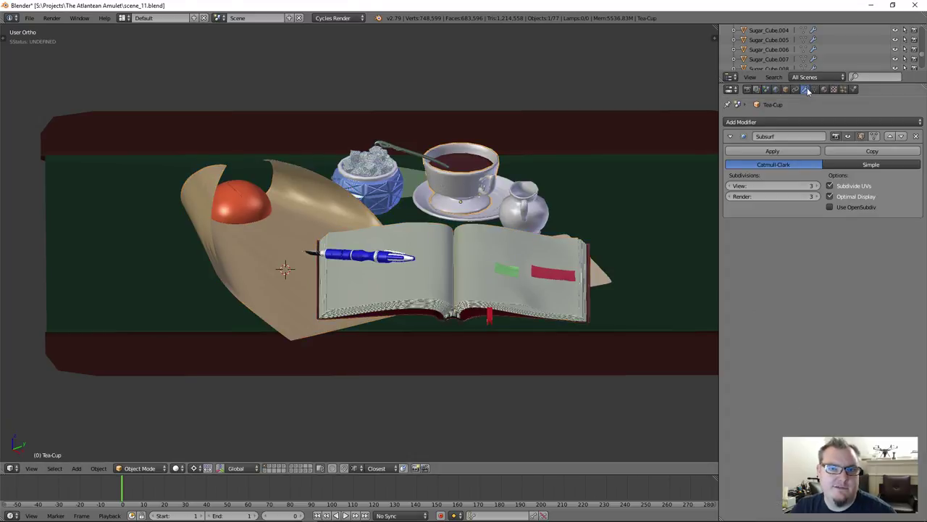
pyautogui.rightClick(385, 185)
pyautogui.rightClick(457, 196)
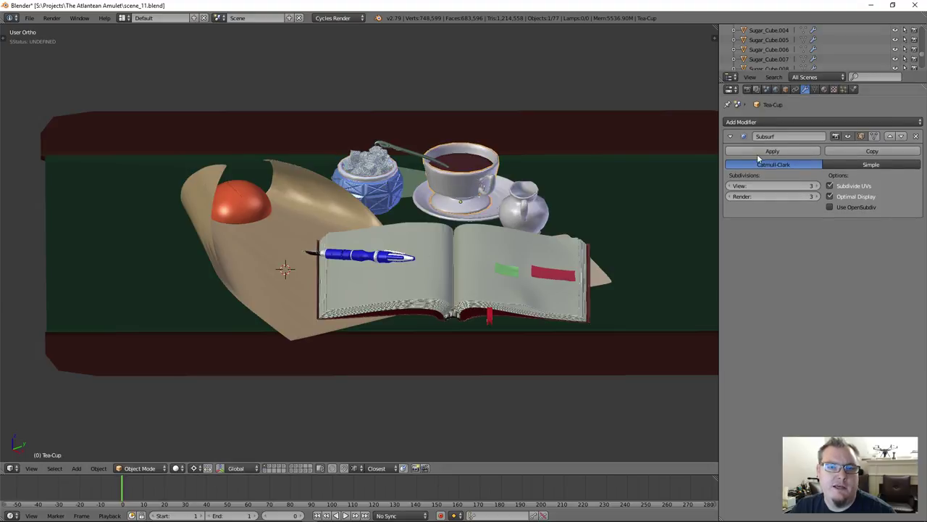
pyautogui.click(766, 89)
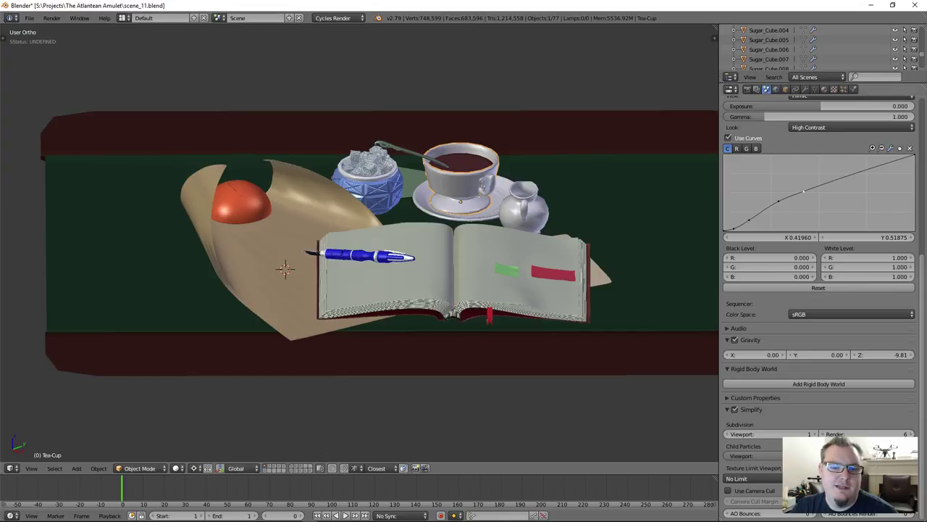
# Step: Toggle Simplify off and on to compare the desk scene's detail
pyautogui.click(734, 410)
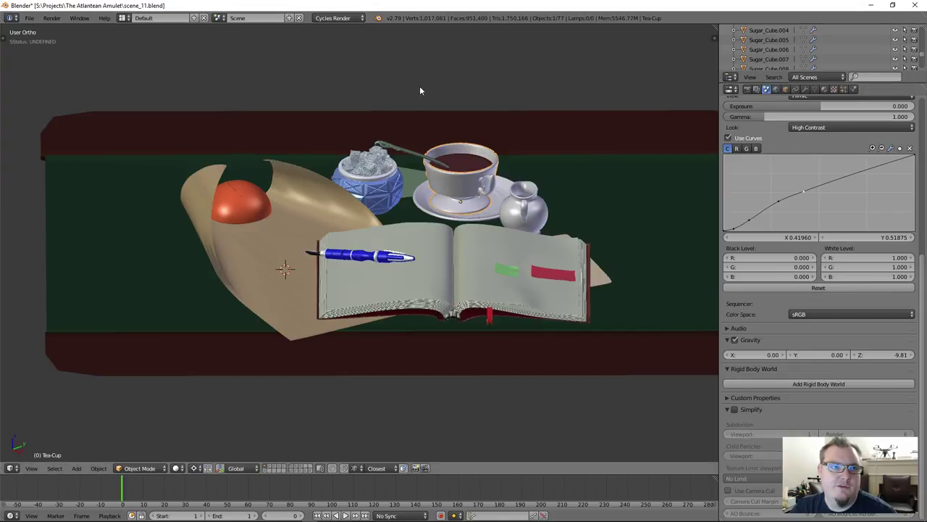
pyautogui.press('a')
pyautogui.scroll(-4, 502, 149)
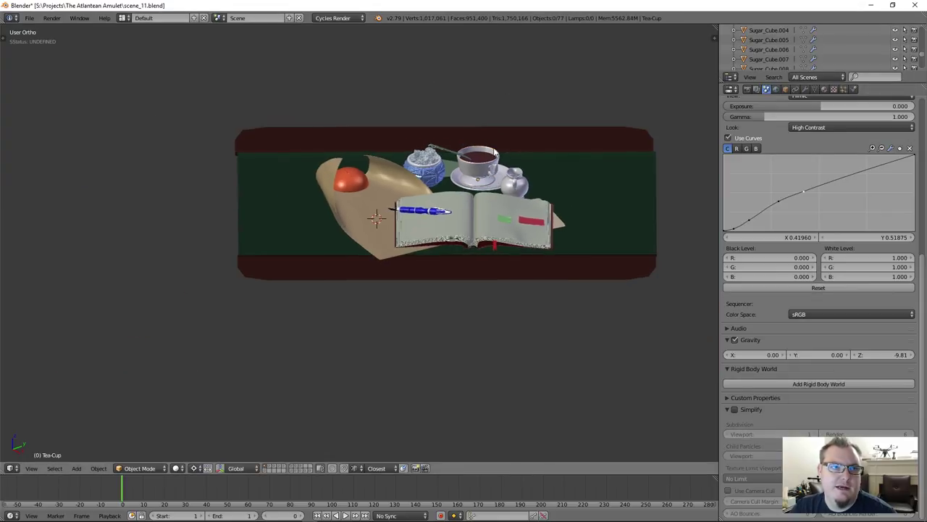
pyautogui.scroll(-2, 490, 87)
pyautogui.scroll(4, 489, 89)
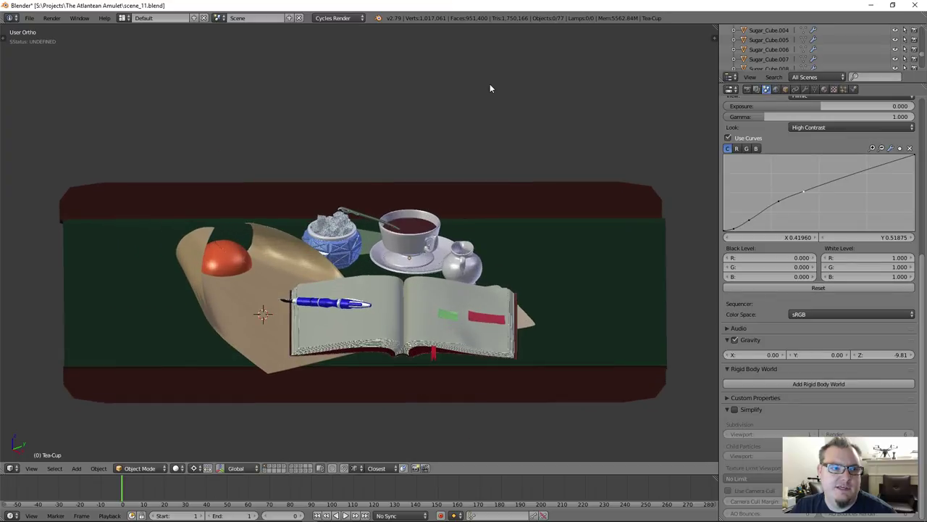
pyautogui.click(750, 409)
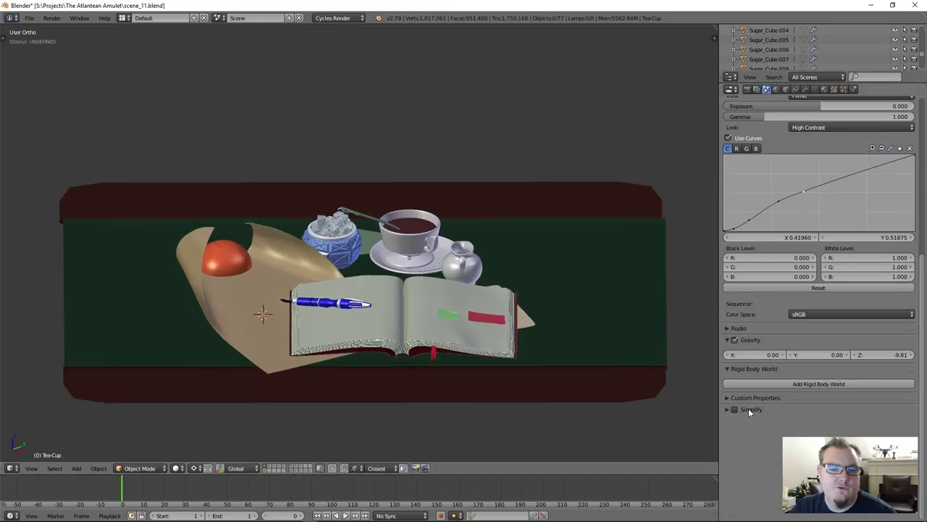
pyautogui.click(735, 409)
pyautogui.click(728, 409)
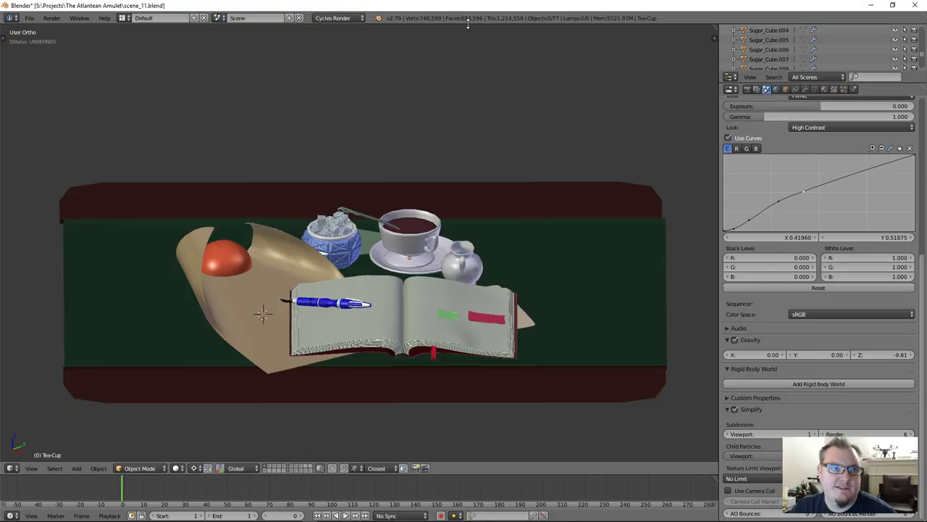
pyautogui.keyDown('shift'); pyautogui.moveTo(481, 165); pyautogui.dragTo(541, 182, button='middle'); pyautogui.keyUp('shift')
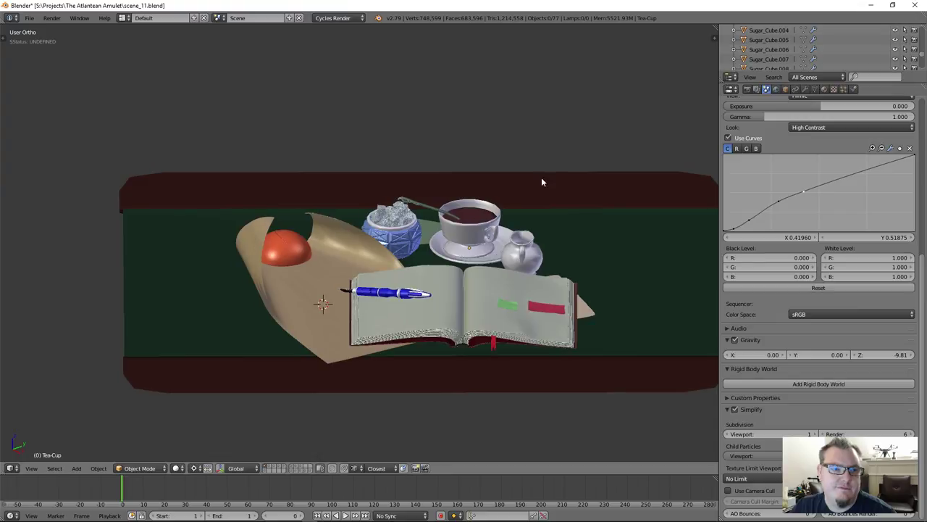
pyautogui.click(735, 410)
pyautogui.click(735, 410)
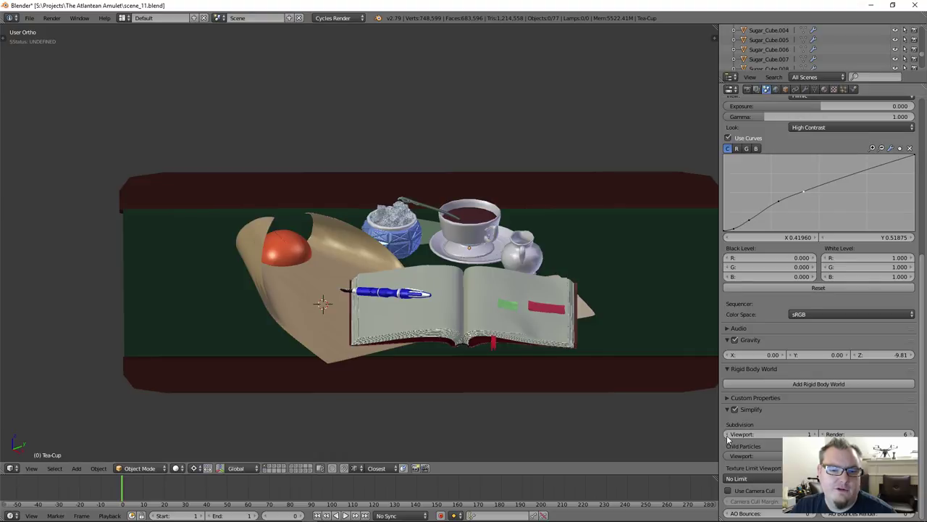
# Step: Set Simplify's viewport subdivision to 0, bringing the scene to 633,055 vertices
pyautogui.click(791, 433)
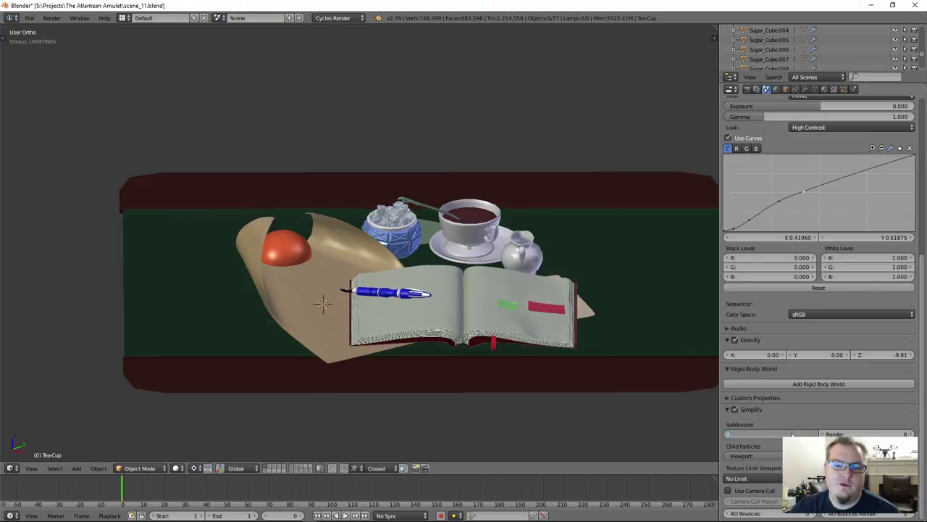
pyautogui.write('0')
pyautogui.press('Return')
pyautogui.scroll(2, 418, 234)
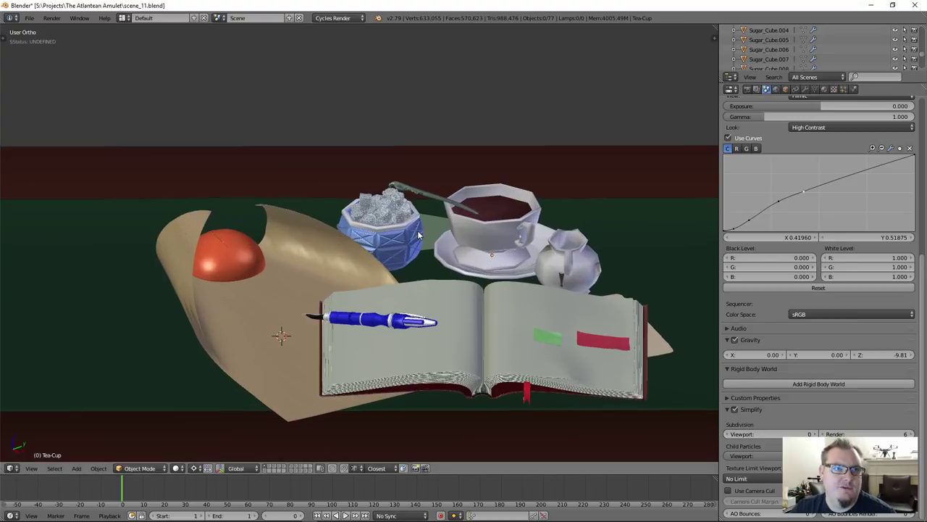
pyautogui.scroll(-3, 483, 239)
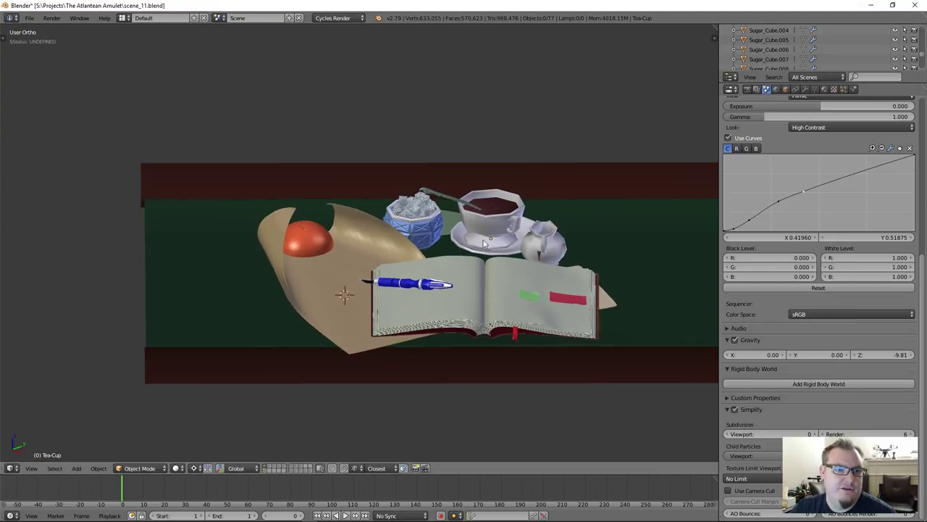
pyautogui.moveTo(478, 234); pyautogui.dragTo(464, 276, button='middle')
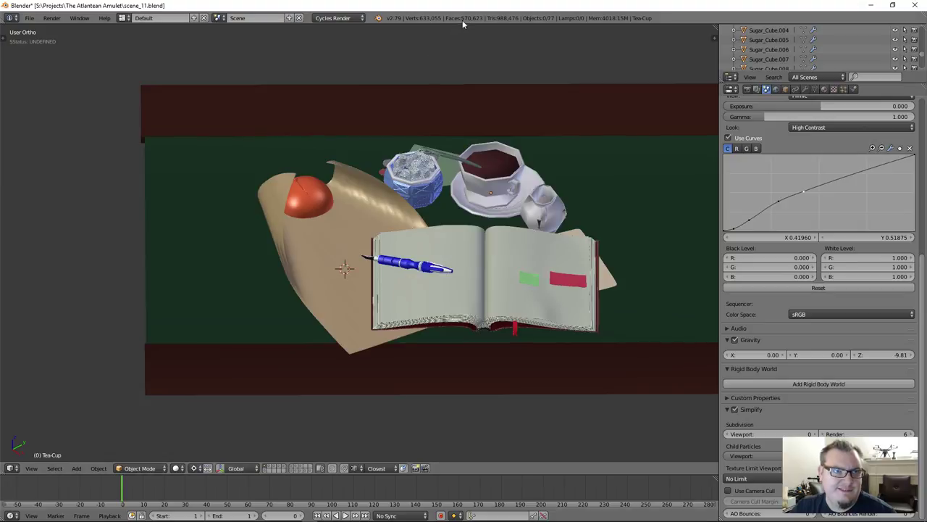
pyautogui.scroll(4, 487, 348)
# Step: Select the Journal book, enter Edit Mode and show its modifiers
pyautogui.rightClick(483, 349)
pyautogui.scroll(3, 483, 348)
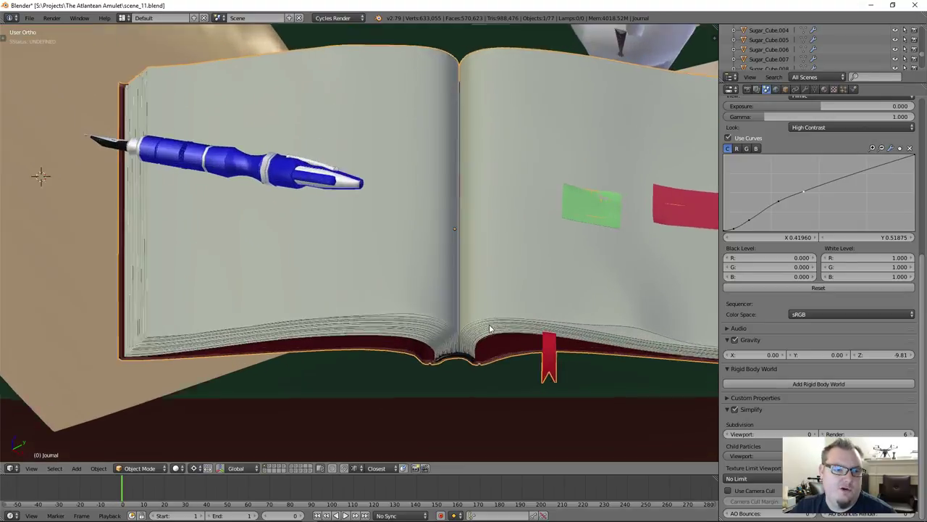
pyautogui.moveTo(463, 316); pyautogui.dragTo(423, 291, button='middle')
pyautogui.press('Tab')
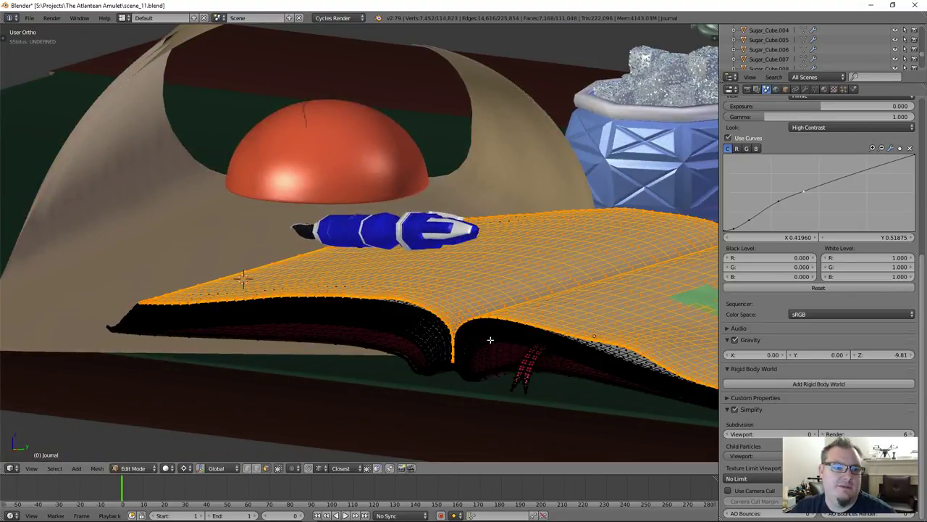
pyautogui.moveTo(513, 305); pyautogui.dragTo(520, 323, button='middle')
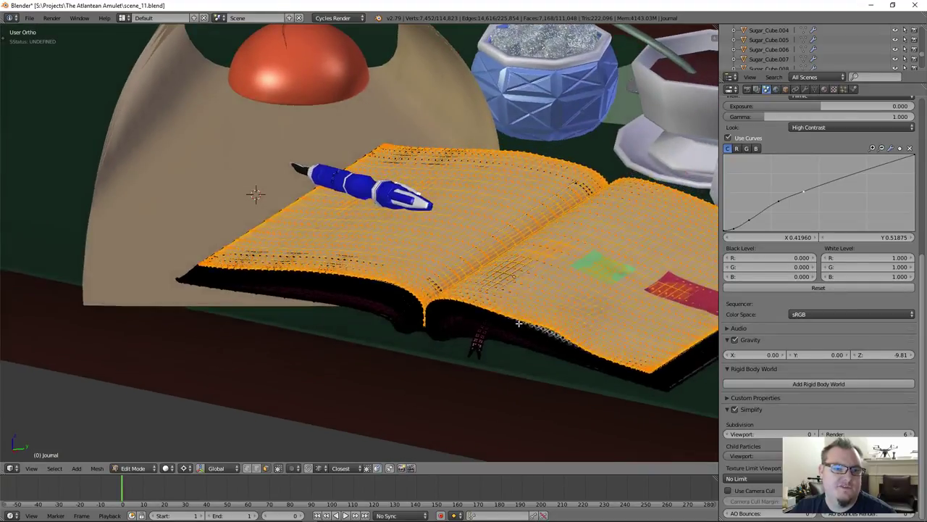
pyautogui.click(804, 90)
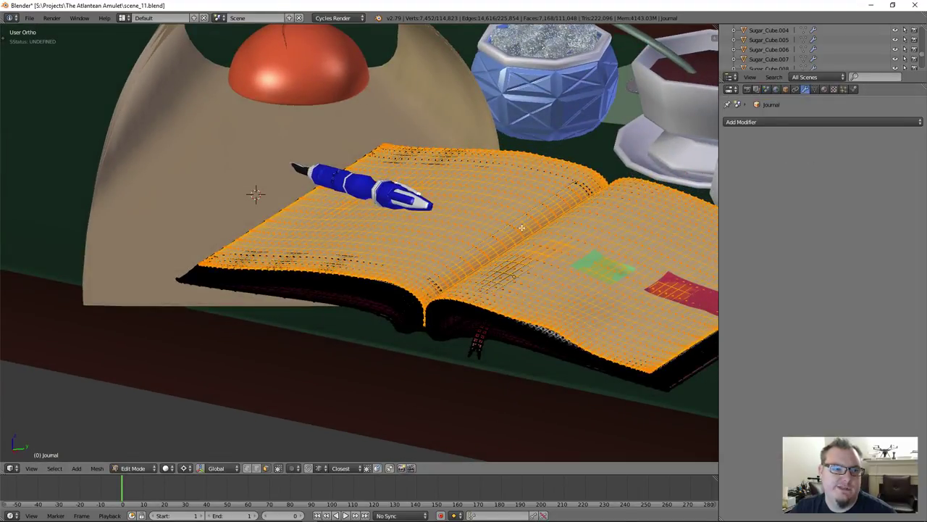
pyautogui.scroll(5, 432, 384)
pyautogui.moveTo(433, 385); pyautogui.dragTo(497, 214, button='middle')
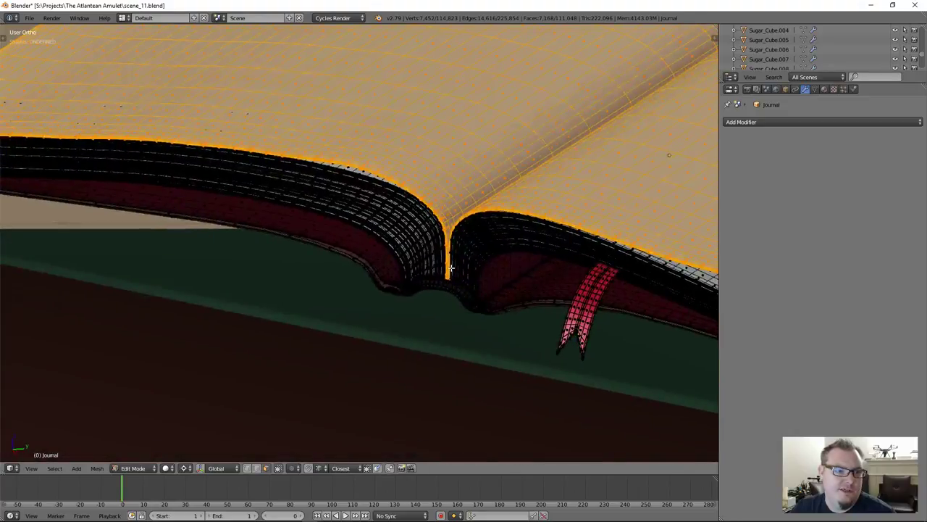
pyautogui.scroll(3, 451, 266)
# Step: Exit Edit Mode, frame the whole desk, and select the spoon in the sugar bowl
pyautogui.press('Tab')
pyautogui.scroll(-4, 478, 217)
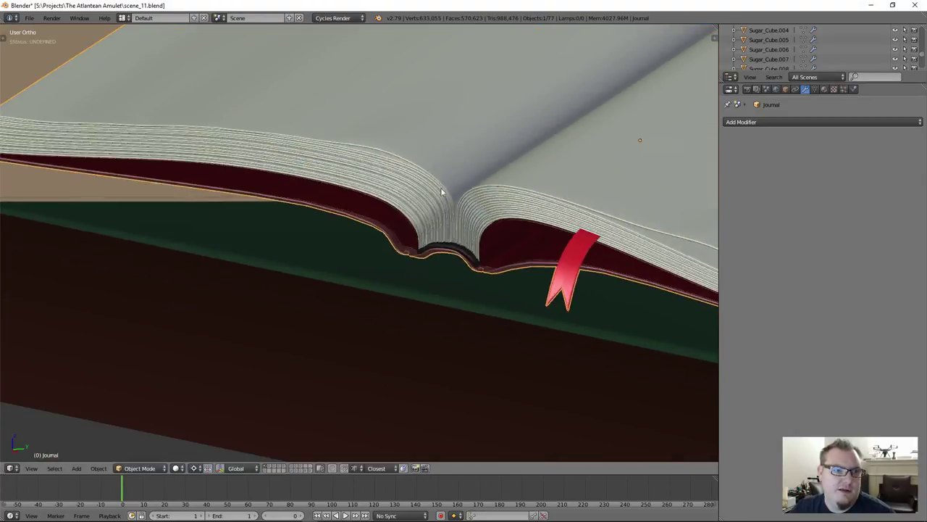
pyautogui.scroll(-3, 505, 196)
pyautogui.moveTo(487, 272); pyautogui.dragTo(331, 315, button='middle')
pyautogui.scroll(-3, 469, 279)
pyautogui.moveTo(469, 279); pyautogui.dragTo(508, 273, button='middle')
pyautogui.scroll(3, 509, 273)
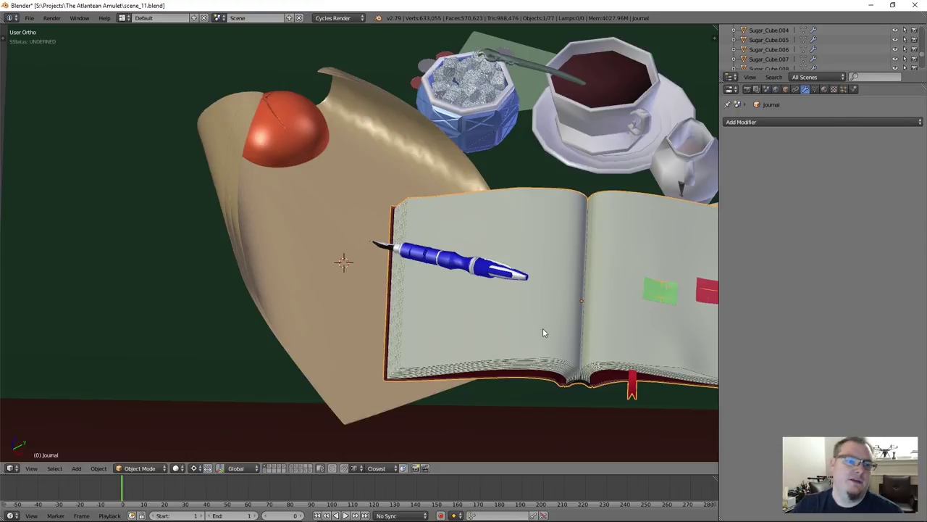
pyautogui.scroll(-4, 487, 209)
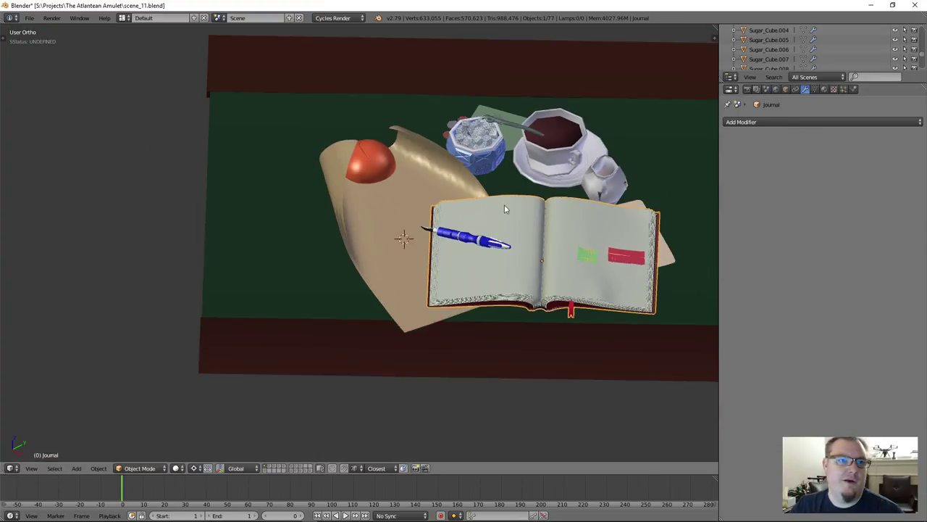
pyautogui.keyDown('shift'); pyautogui.moveTo(503, 207); pyautogui.dragTo(394, 246, button='middle'); pyautogui.keyUp('shift')
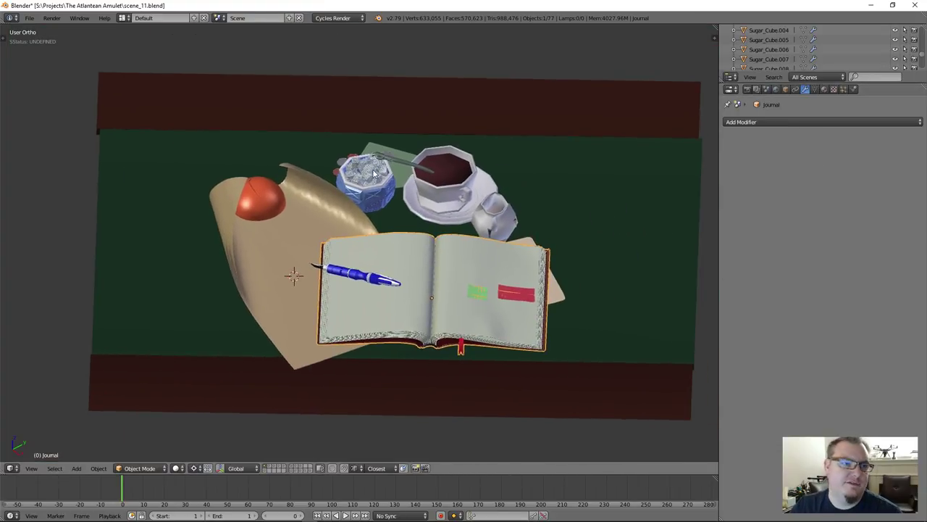
pyautogui.scroll(6, 380, 125)
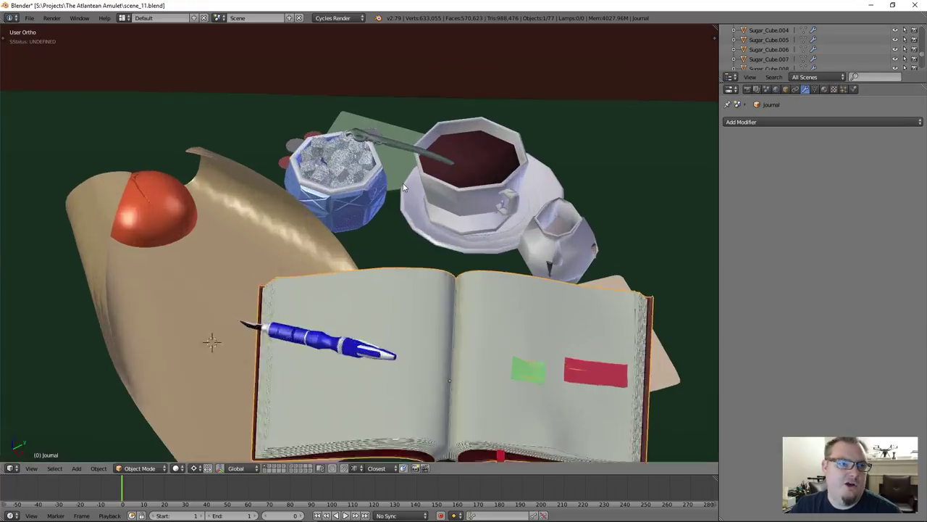
pyautogui.rightClick(379, 125)
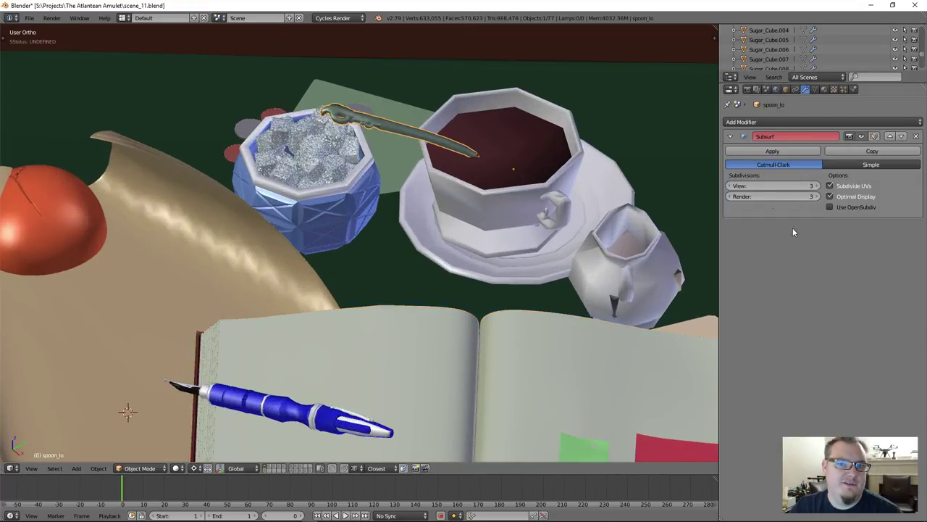
# Step: Select and frame a sugar cube in the bowl, then show the Scene properties
pyautogui.click(765, 90)
pyautogui.click(748, 90)
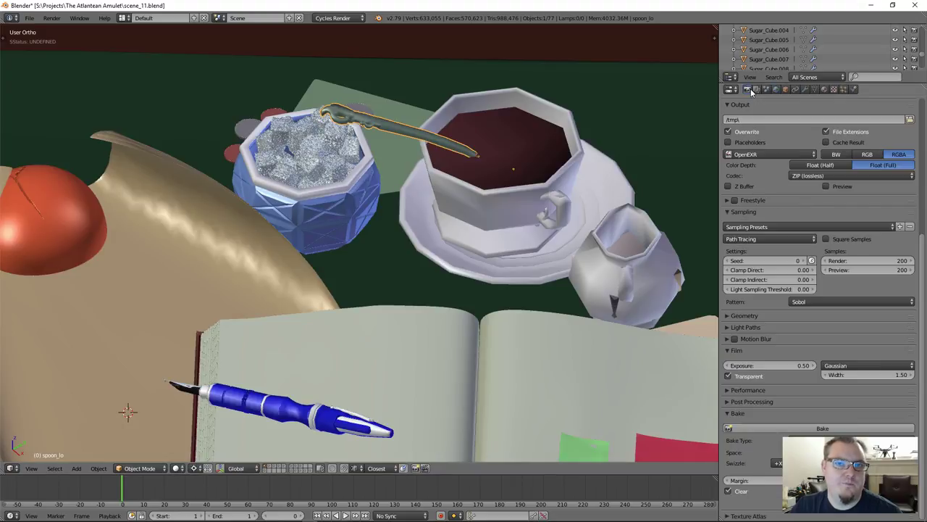
pyautogui.rightClick(305, 159)
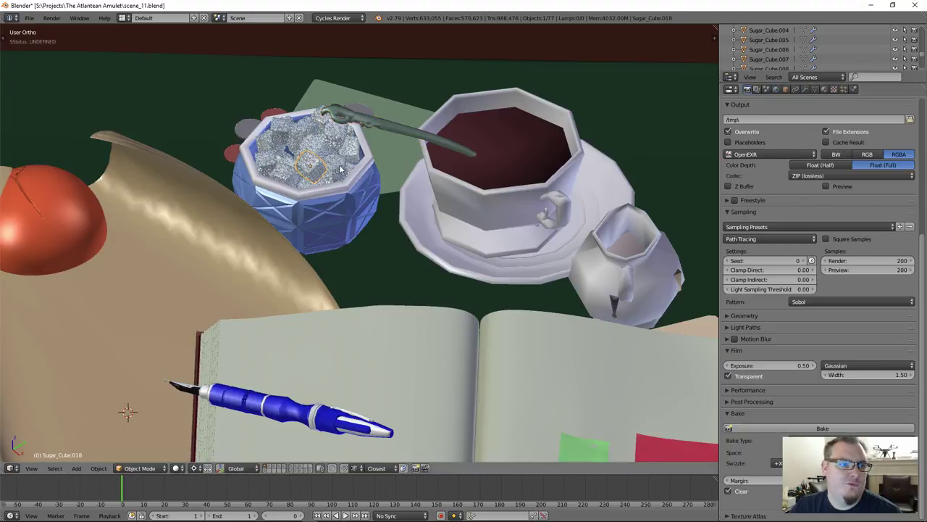
pyautogui.press('KP_Decimal')
pyautogui.moveTo(309, 168); pyautogui.dragTo(387, 179, button='middle')
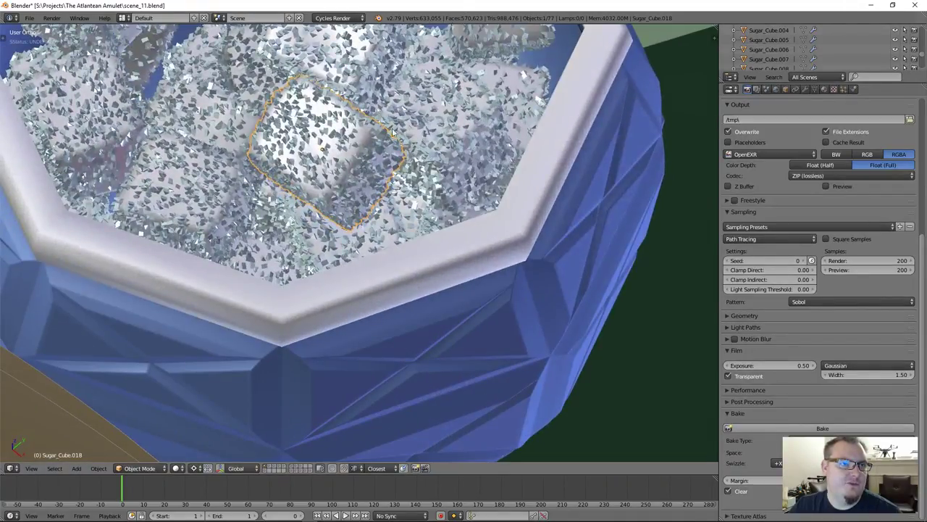
pyautogui.scroll(-8, 388, 179)
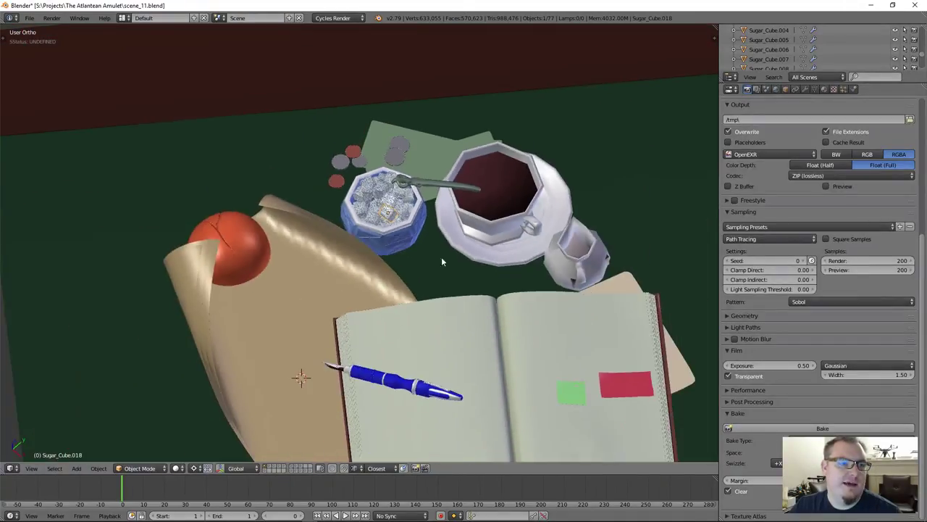
pyautogui.click(766, 89)
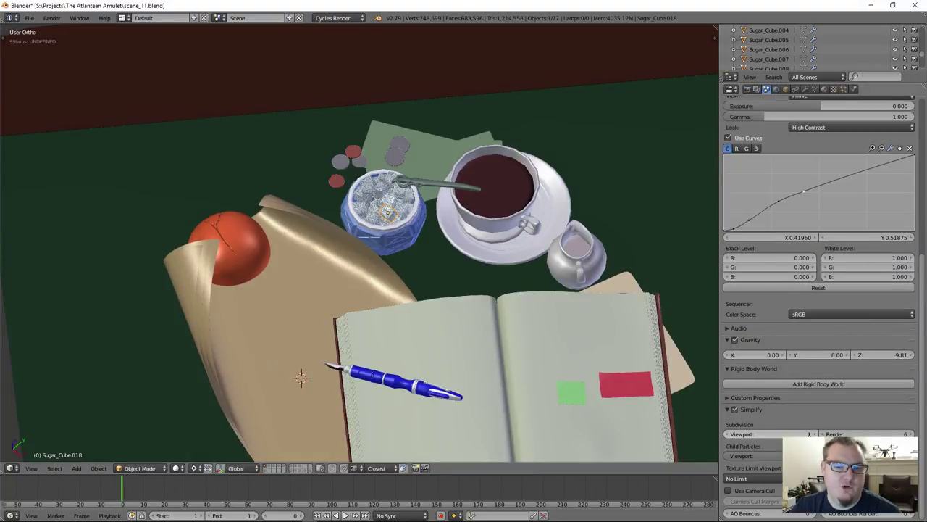
# Step: Raise the Simplify viewport subdivision to 1 and view the denser desk scene
pyautogui.click(811, 433)
pyautogui.moveTo(536, 217); pyautogui.dragTo(468, 236, button='middle')
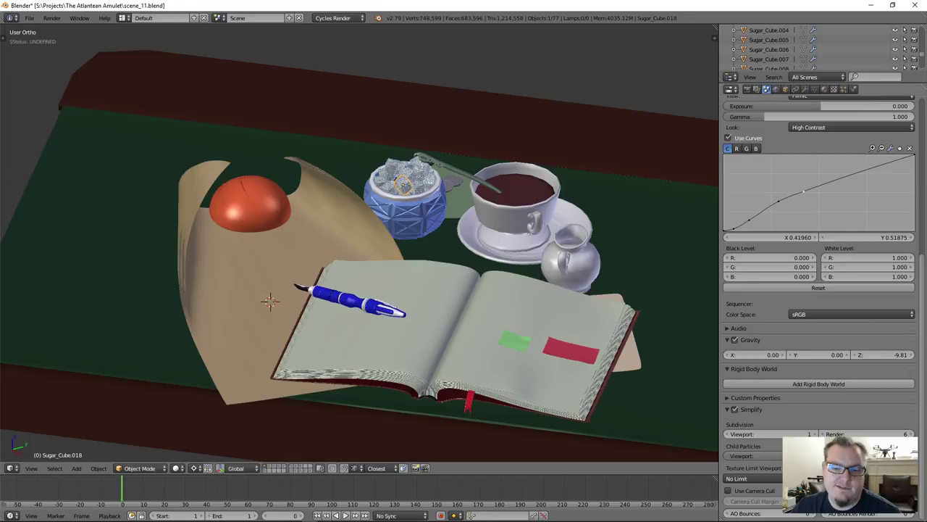
pyautogui.scroll(4, 398, 182)
pyautogui.scroll(2, 398, 182)
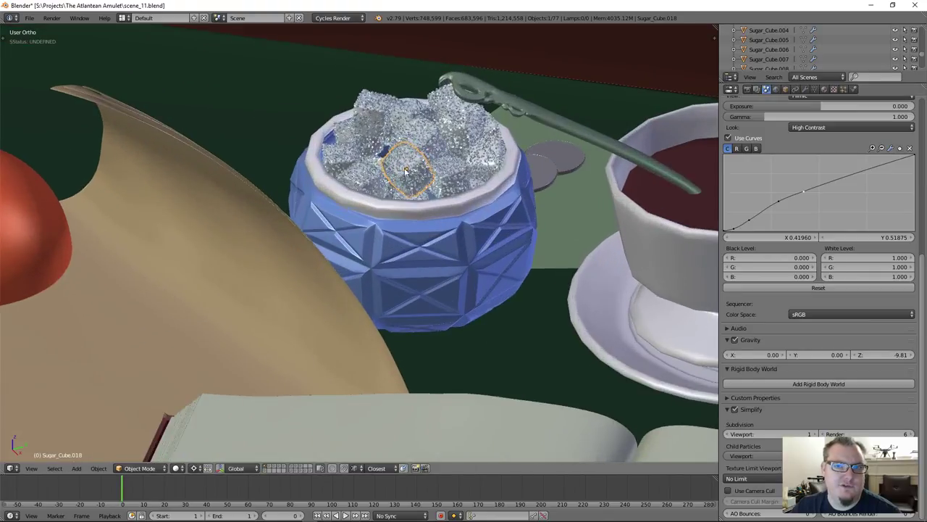
# Step: Inspect the sugar cube's physics and particle settings, return to Scene settings, and frame the cube
pyautogui.click(853, 89)
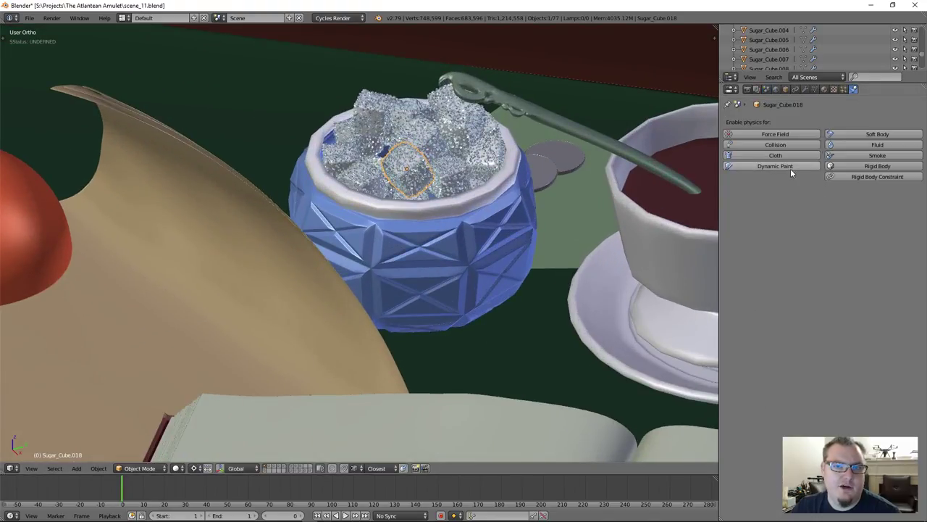
pyautogui.click(844, 90)
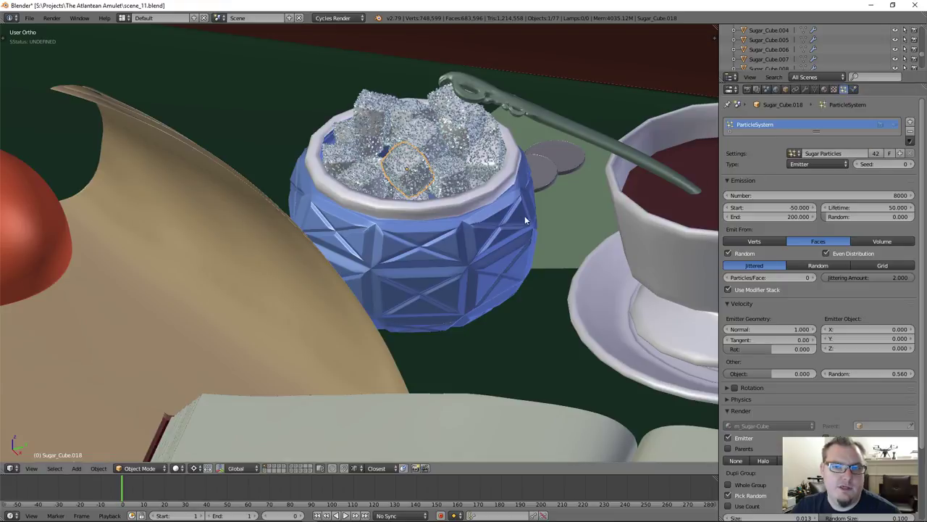
pyautogui.scroll(-5, 524, 215)
pyautogui.click(747, 89)
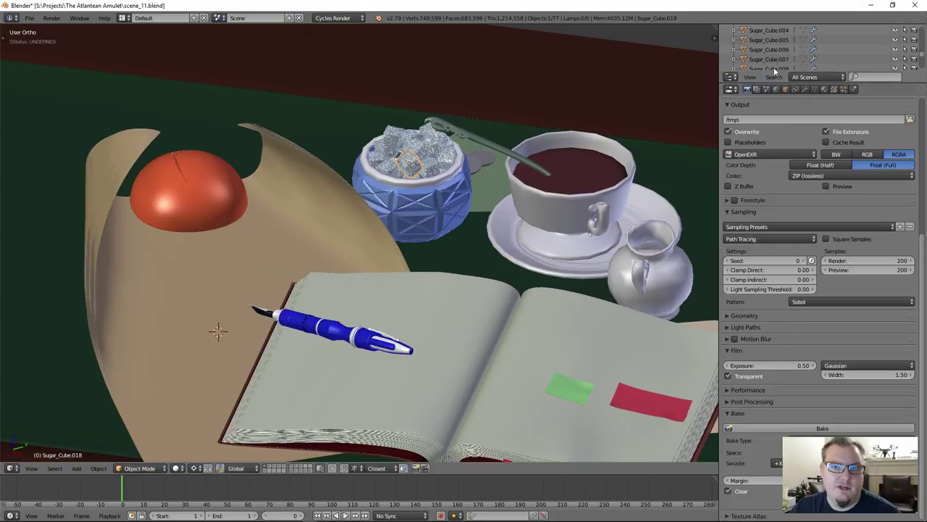
pyautogui.click(766, 89)
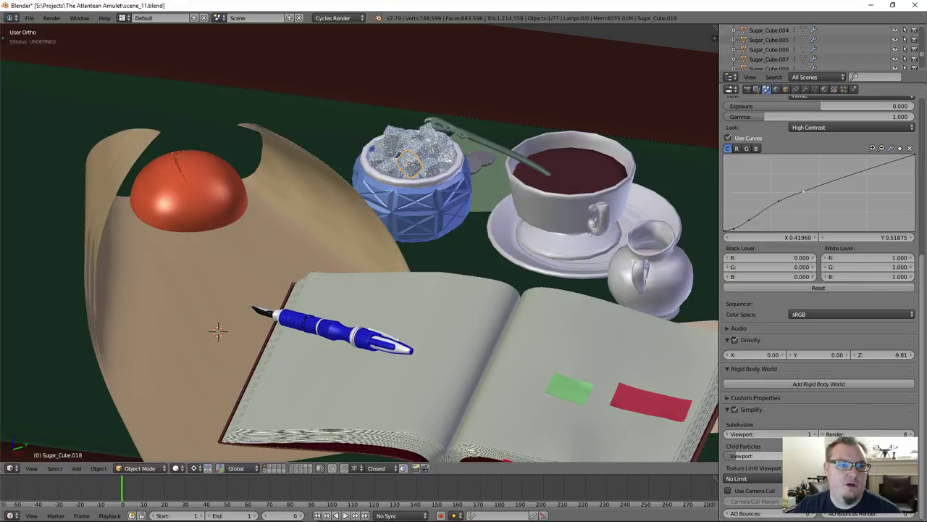
pyautogui.press('KP_Decimal')
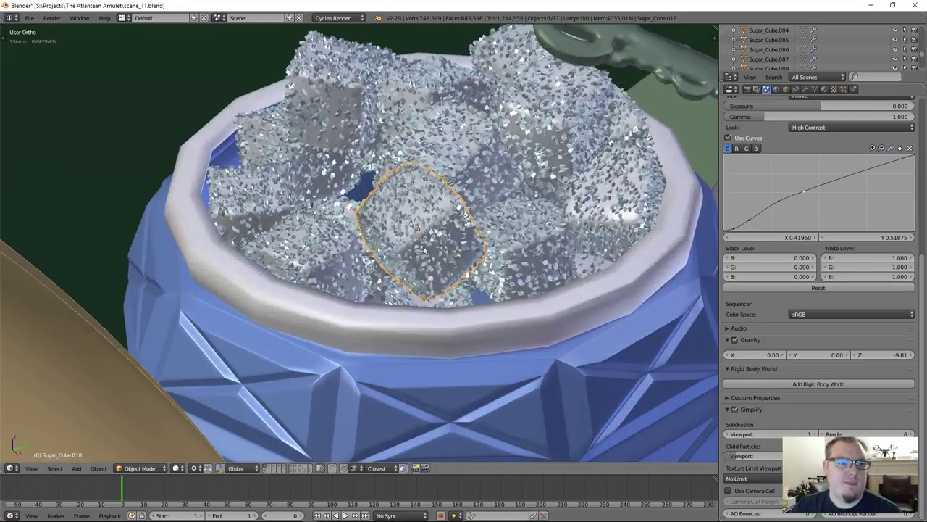
pyautogui.click(853, 89)
pyautogui.click(844, 89)
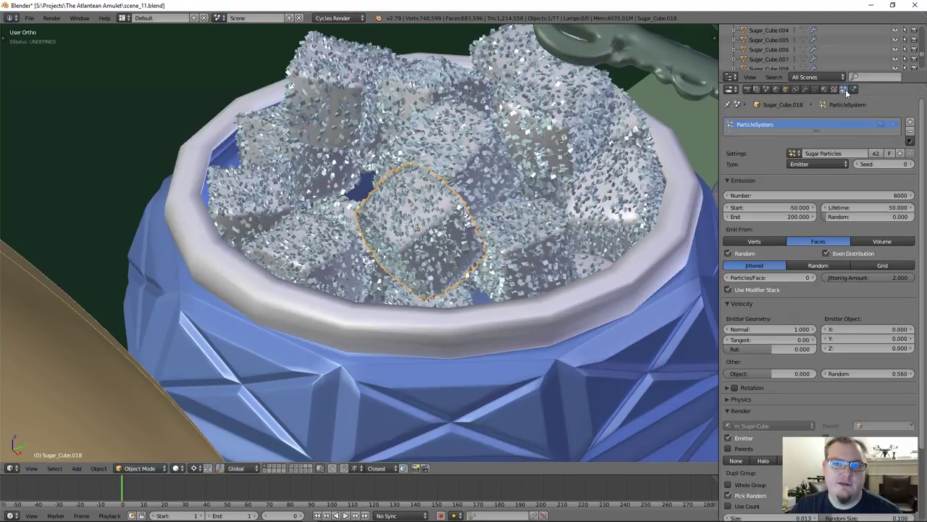
pyautogui.scroll(-4, 661, 210)
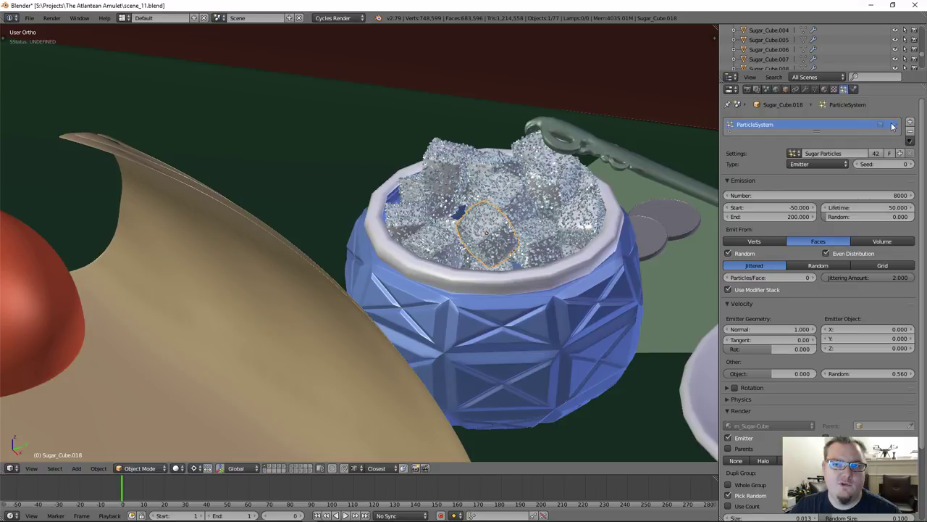
pyautogui.click(767, 89)
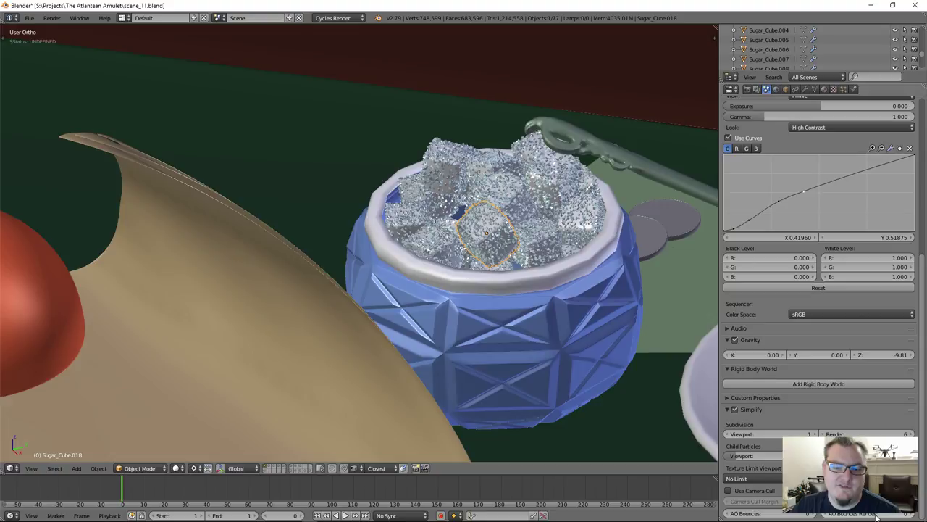
pyautogui.click(747, 478)
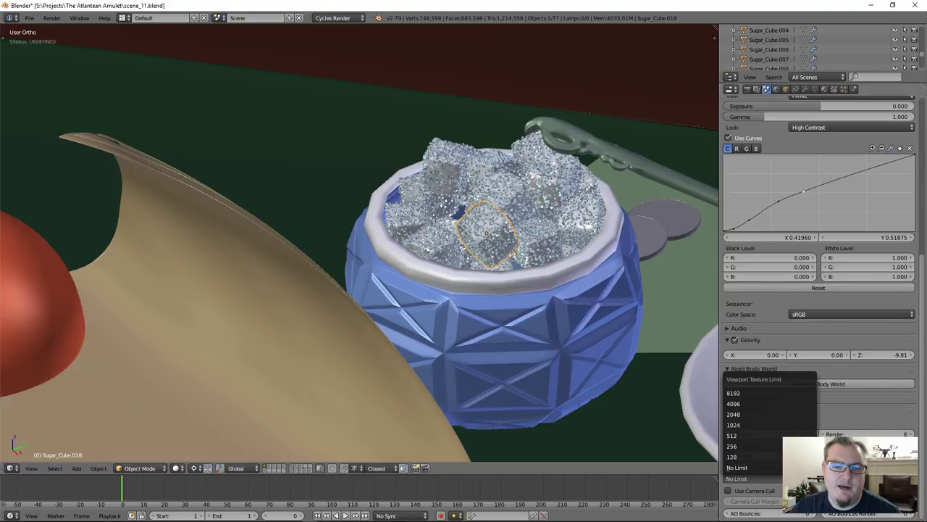
pyautogui.click(737, 467)
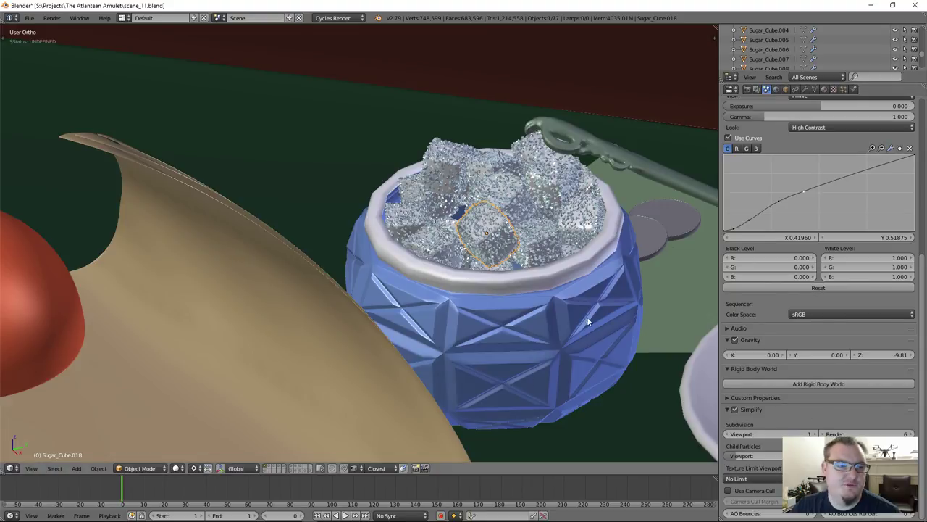
pyautogui.scroll(-8, 460, 203)
pyautogui.moveTo(457, 200); pyautogui.dragTo(493, 255, button='middle')
pyautogui.scroll(3, 492, 255)
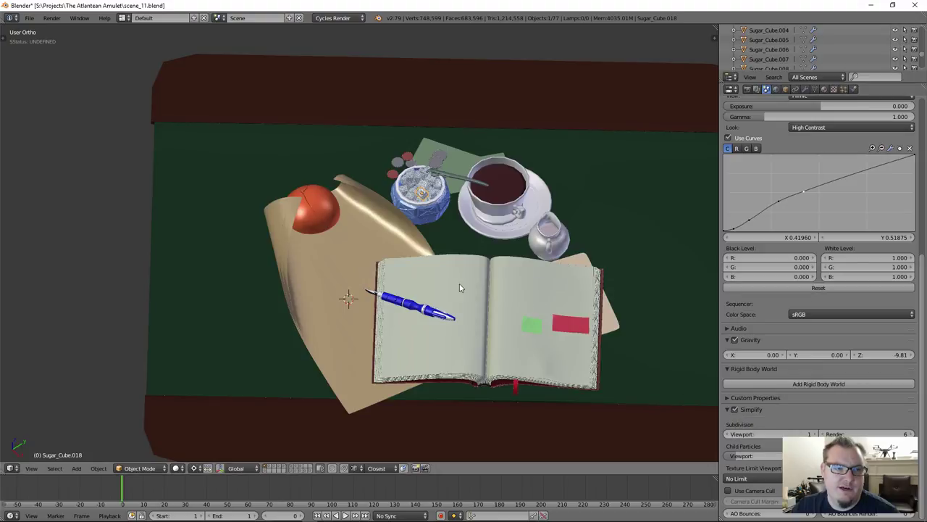
pyautogui.moveTo(520, 298); pyautogui.dragTo(529, 269, button='middle')
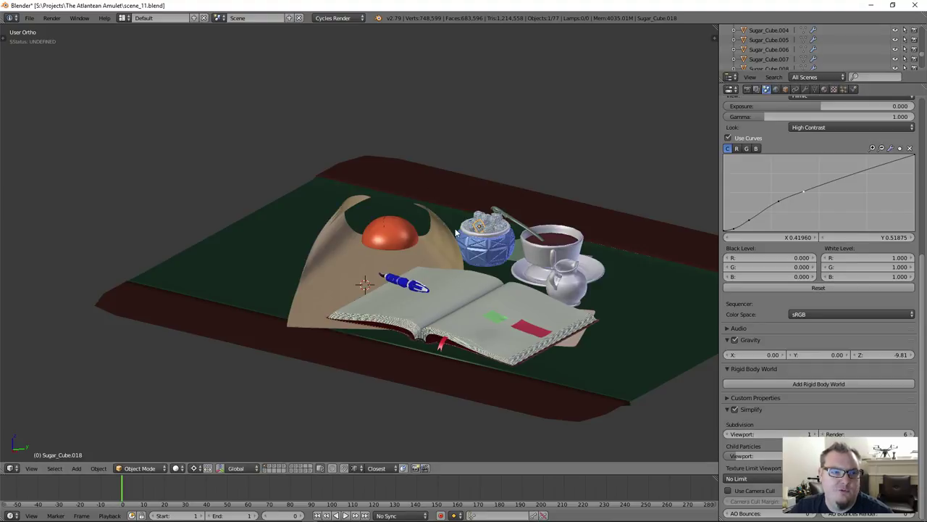
pyautogui.moveTo(492, 285)
pyautogui.mouseDown(button='middle')
pyautogui.moveTo(447, 262)
pyautogui.moveTo(486, 284)
pyautogui.mouseUp(button='middle')
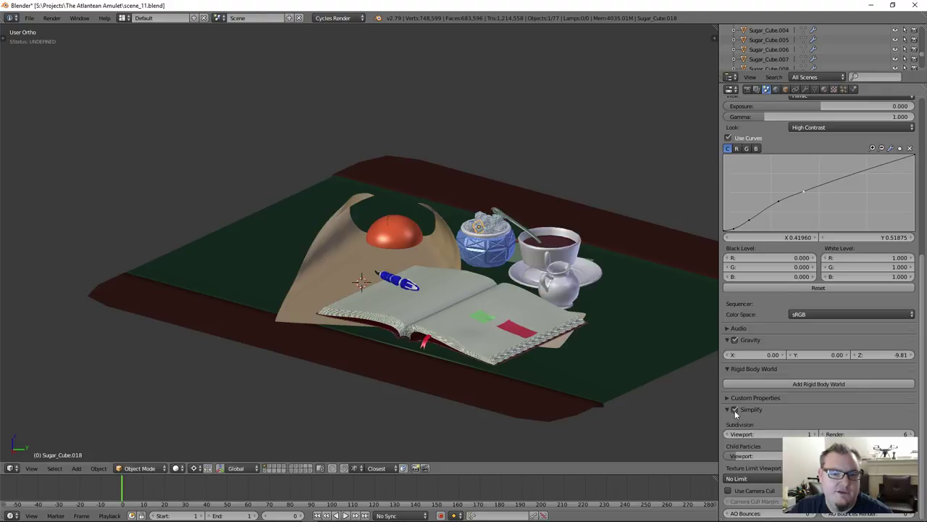
pyautogui.click(735, 410)
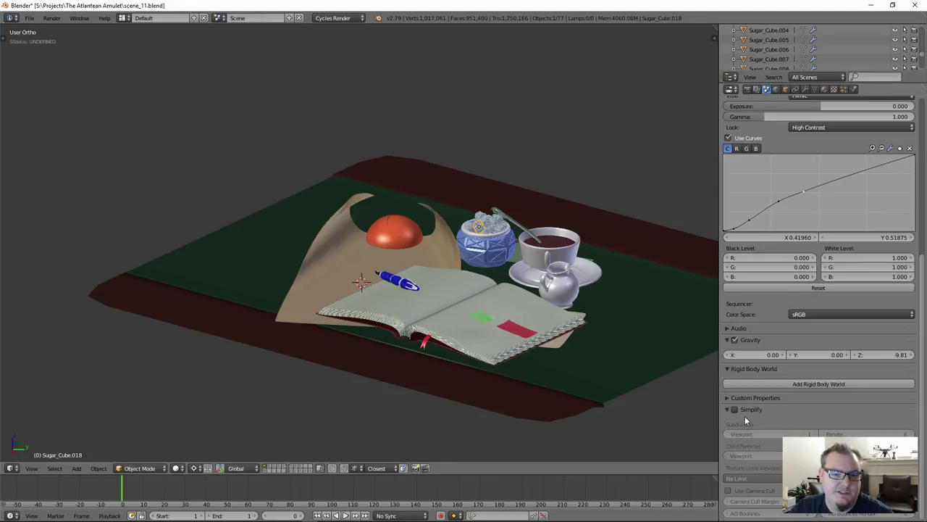
# Step: Collapse the disabled Simplify panel and view the table scene at full 1,017,061-vertex detail
pyautogui.click(728, 409)
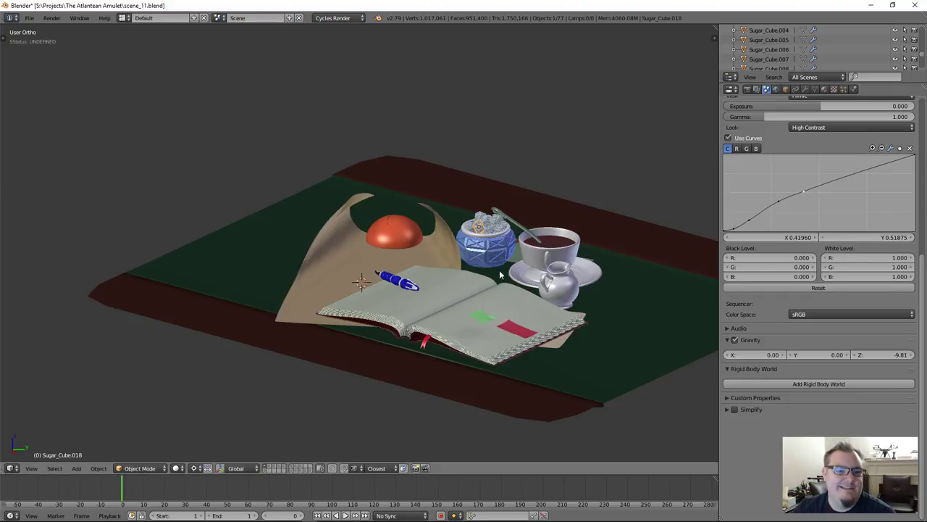
pyautogui.scroll(5, 499, 270)
pyautogui.moveTo(474, 271); pyautogui.dragTo(570, 275, button='middle')
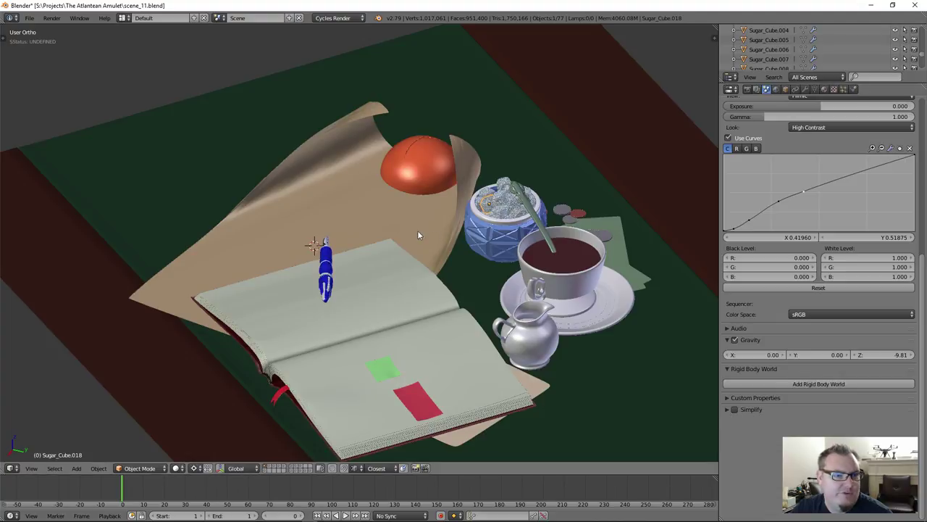
pyautogui.scroll(5, 465, 323)
pyautogui.scroll(8, 784, 287)
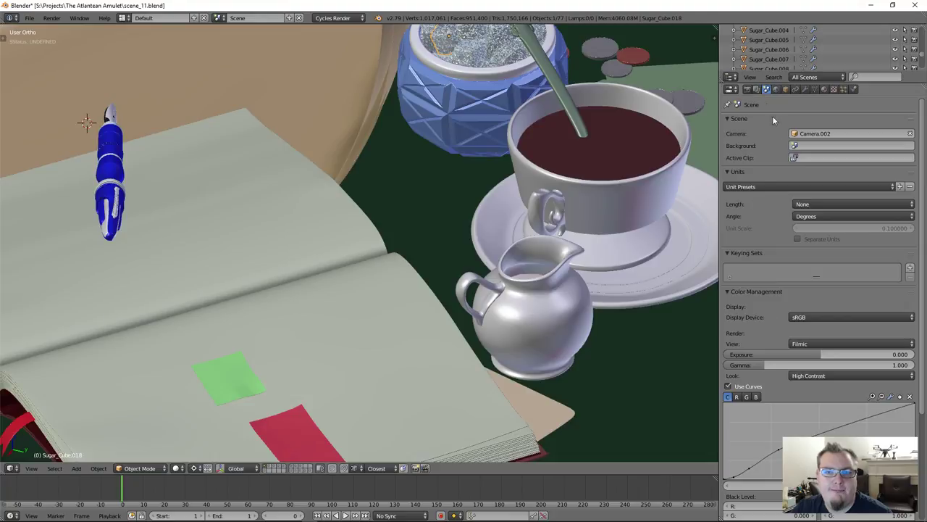
# Step: Turn off Use Curves in the scene's colour management settings
pyautogui.click(776, 89)
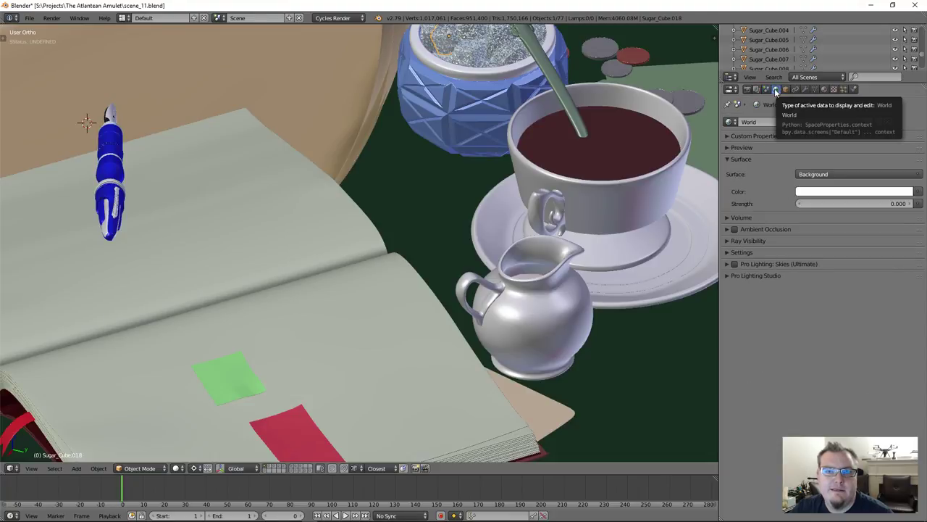
pyautogui.click(765, 89)
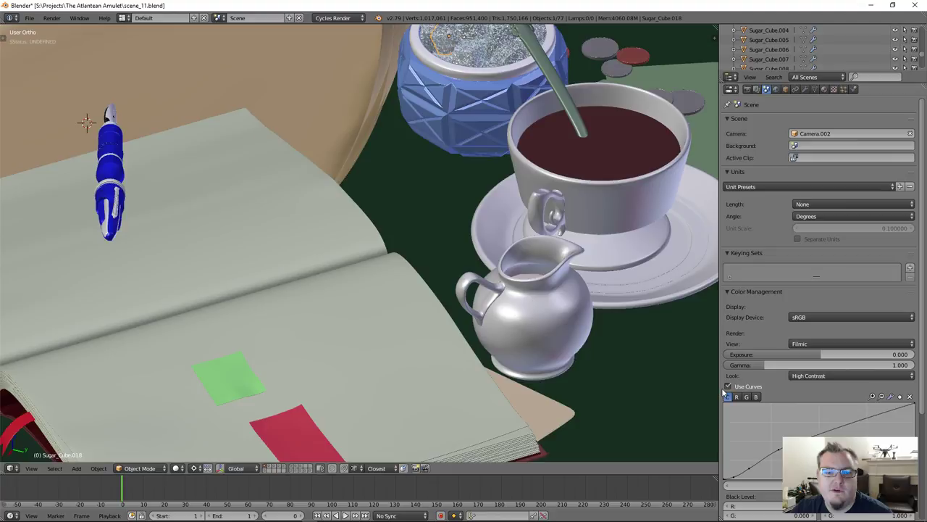
pyautogui.click(727, 386)
# Step: Review the render layer and render settings, then save the scene over its existing file
pyautogui.click(756, 89)
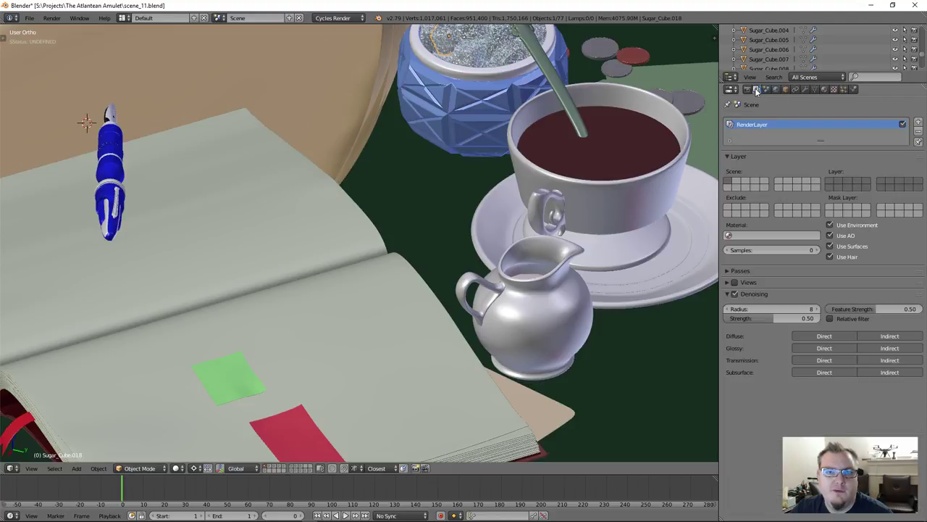
pyautogui.click(747, 89)
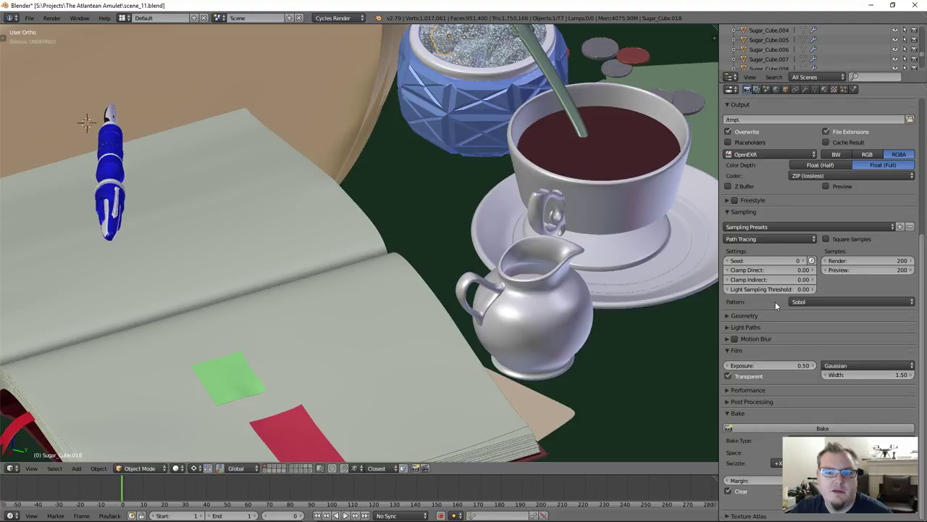
pyautogui.scroll(8, 775, 301)
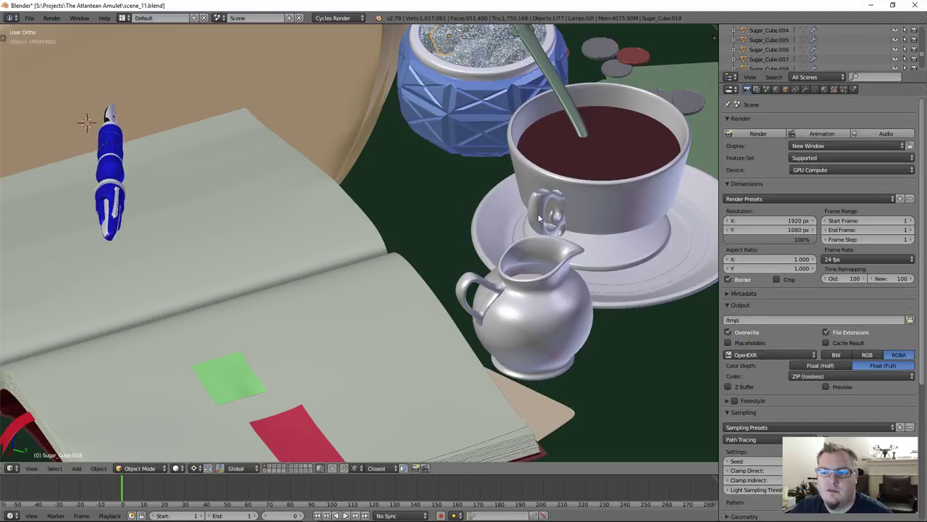
pyautogui.scroll(-6, 537, 213)
pyautogui.moveTo(507, 213); pyautogui.dragTo(391, 290, button='middle')
pyautogui.scroll(4, 432, 240)
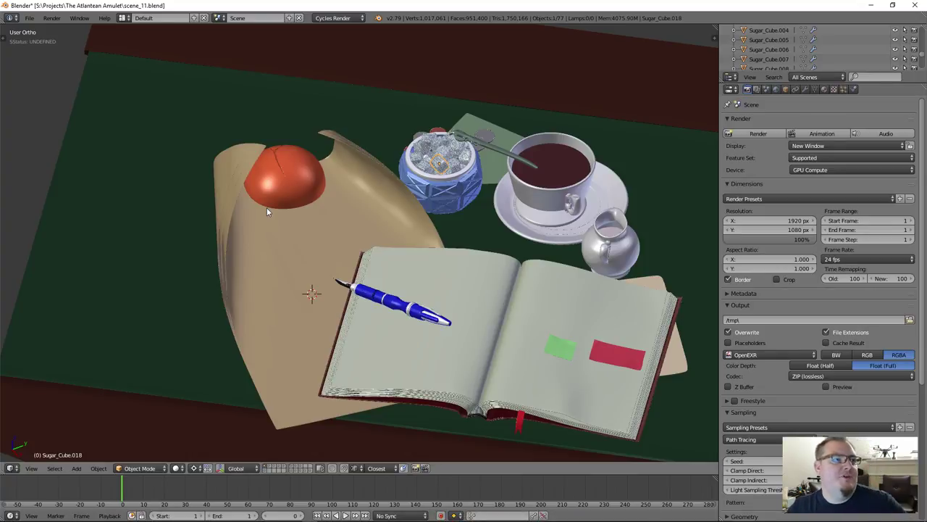
pyautogui.hotkey('ctrl', 's')
pyautogui.click(370, 178)
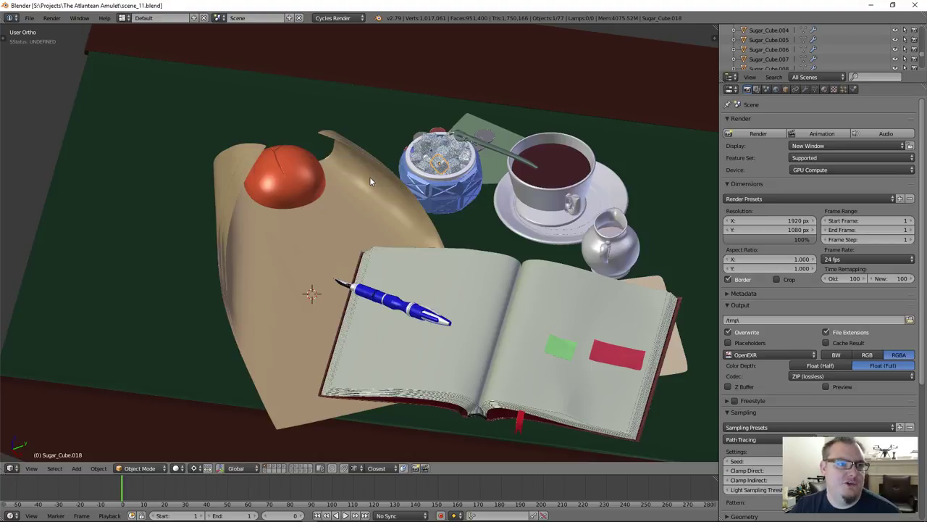
# Step: Start a new file from the start-up scene and show the Hard Ops tool panel
pyautogui.click(30, 19)
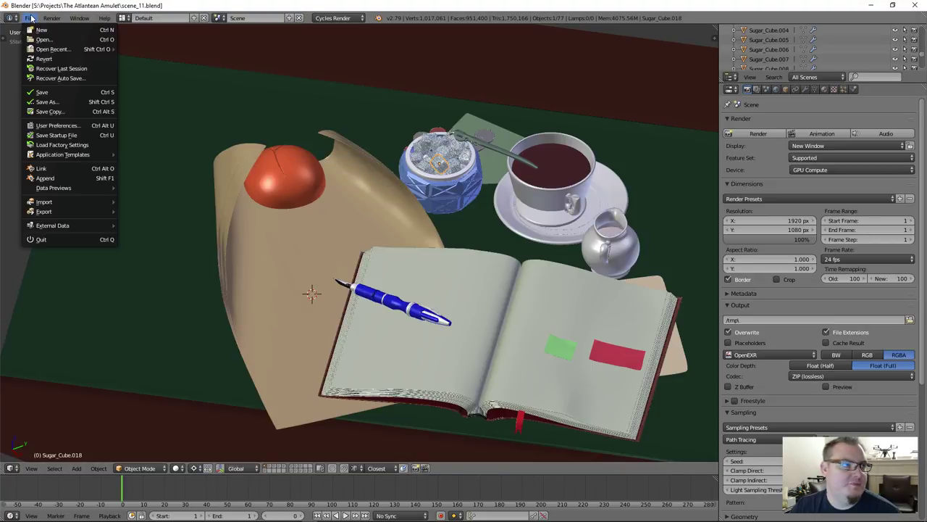
pyautogui.click(34, 30)
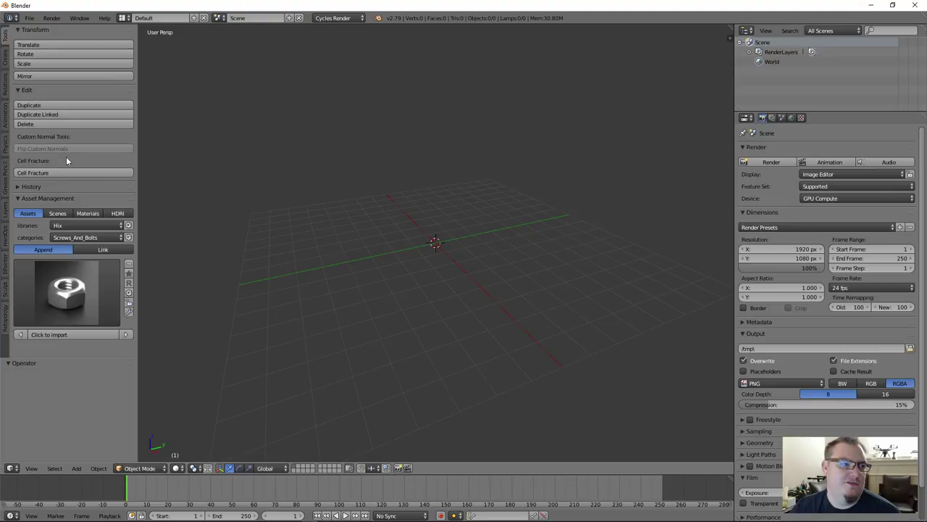
pyautogui.click(5, 241)
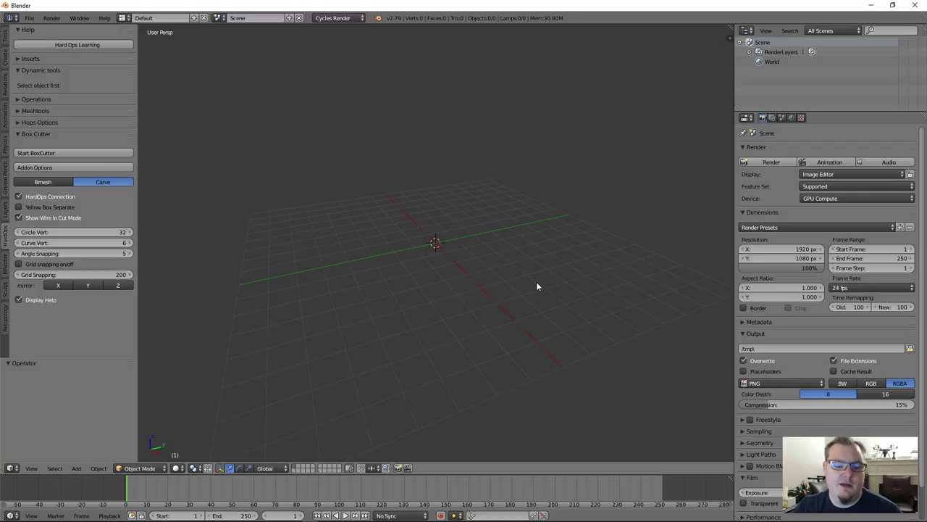
# Step: Hide the viewport's Grid Floor and the X and Y axis lines in the Display options
pyautogui.press('n')
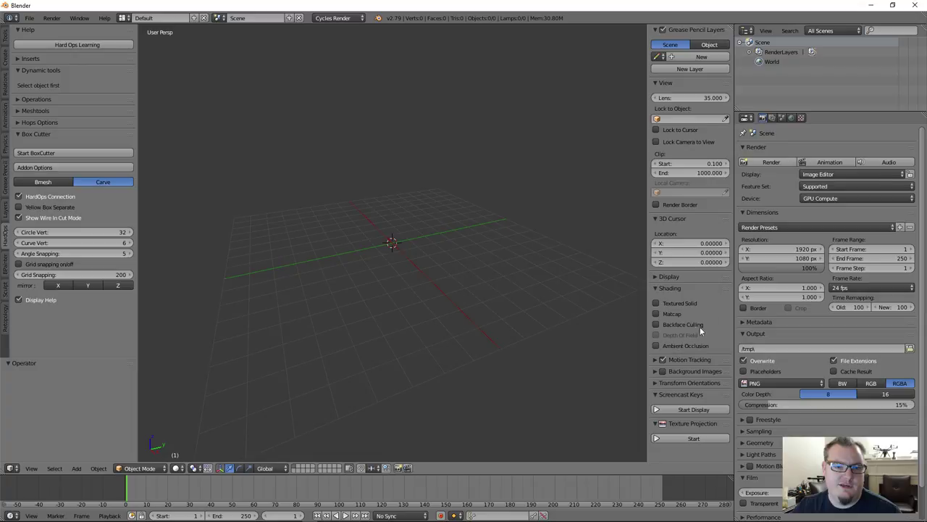
pyautogui.click(656, 394)
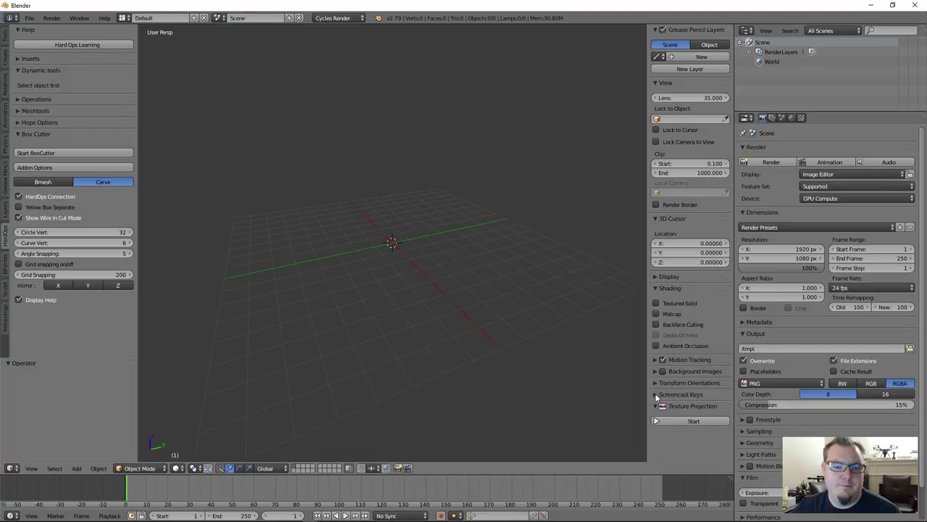
pyautogui.click(670, 278)
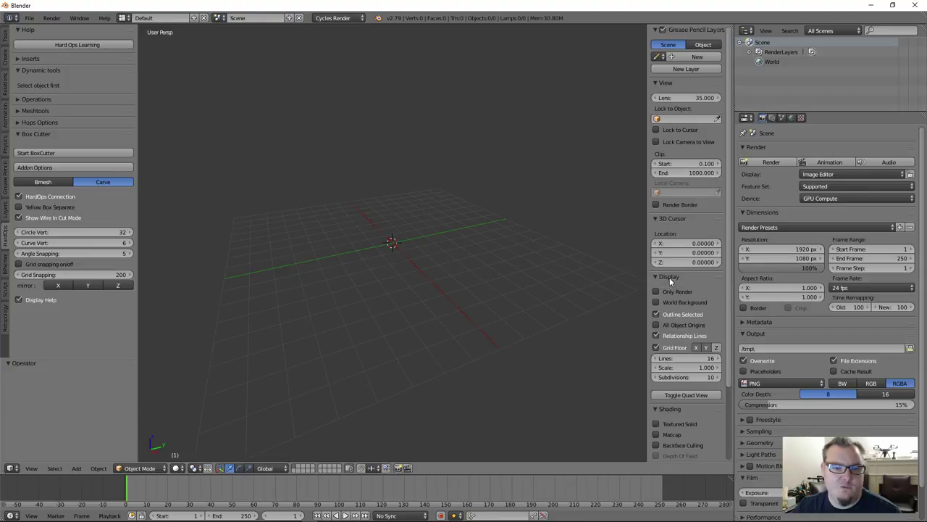
pyautogui.click(657, 349)
pyautogui.click(696, 348)
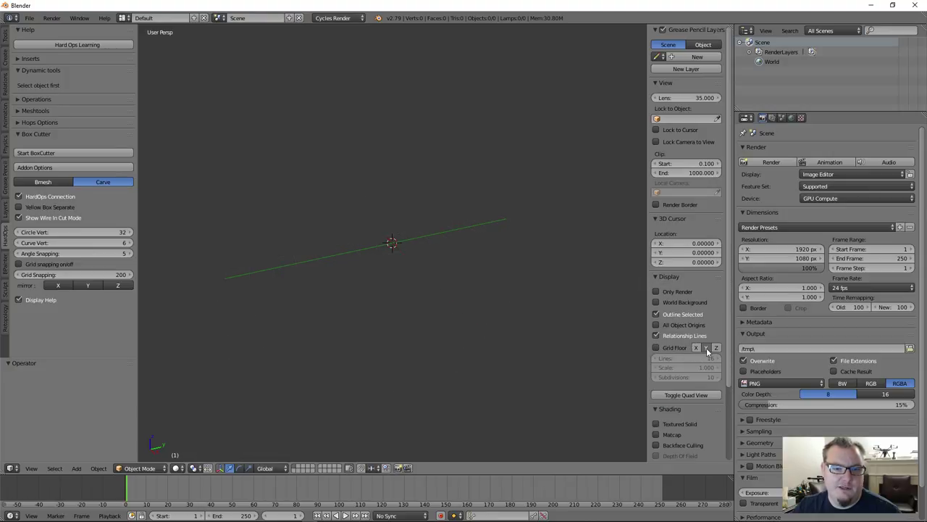
pyautogui.click(706, 348)
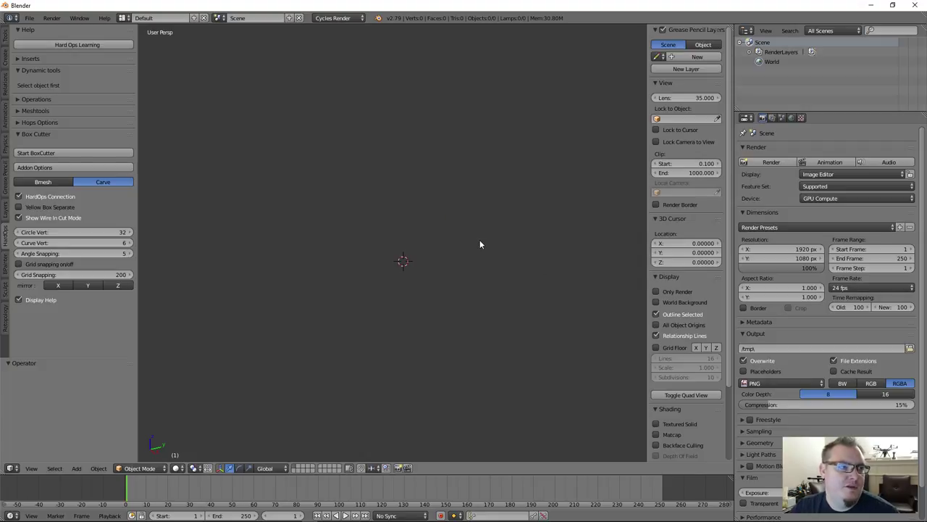
pyautogui.hotkey('shift', 'a')
pyautogui.moveTo(479, 242)
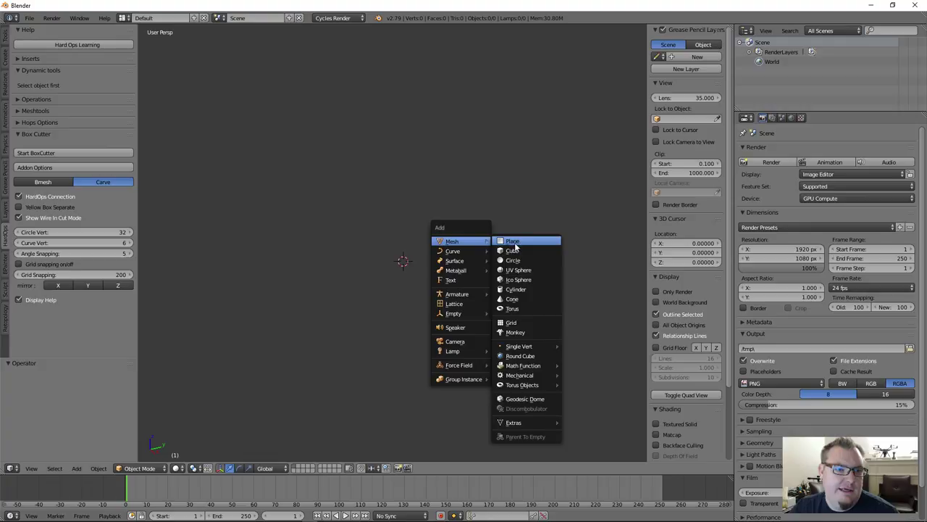
# Step: Add a size-2 mesh cube at the origin and inspect it, including its modifier stack
pyautogui.click(513, 250)
pyautogui.scroll(5, 408, 266)
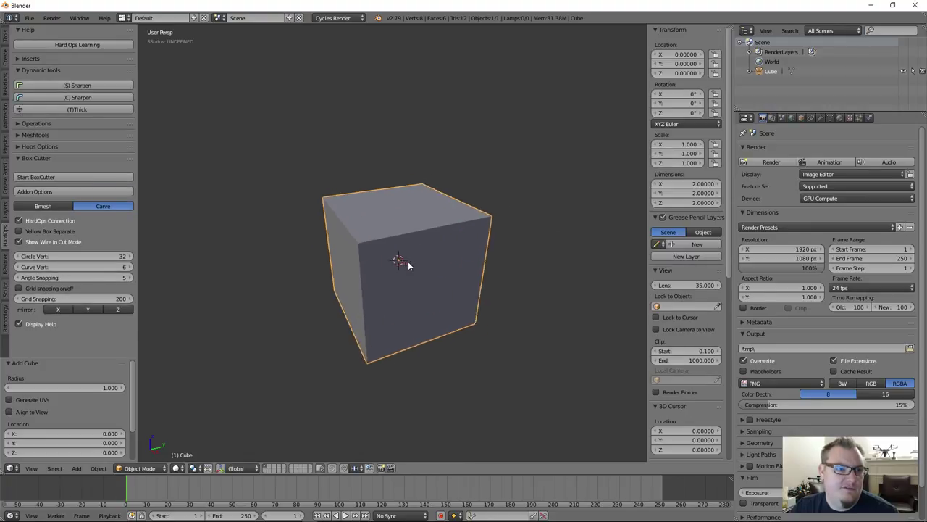
pyautogui.scroll(2, 408, 266)
pyautogui.moveTo(394, 259)
pyautogui.mouseDown(button='middle')
pyautogui.moveTo(433, 254)
pyautogui.moveTo(425, 260)
pyautogui.moveTo(449, 244)
pyautogui.moveTo(400, 253)
pyautogui.mouseUp(button='middle')
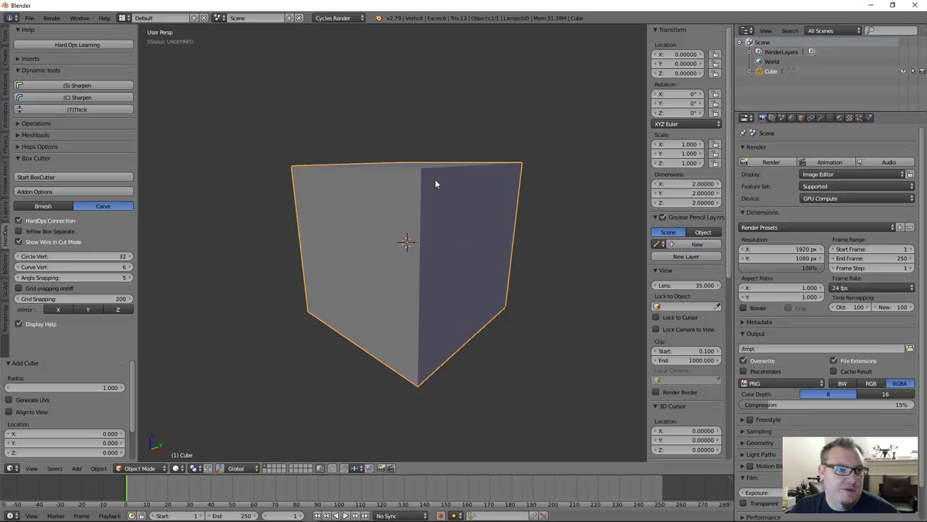
pyautogui.moveTo(435, 183); pyautogui.dragTo(427, 203, button='middle')
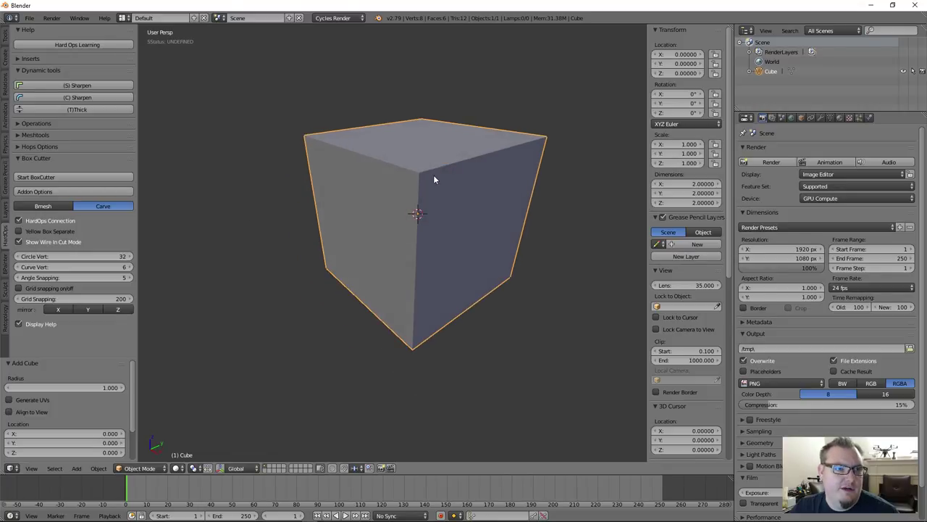
pyautogui.press('Tab')
pyautogui.press('Tab')
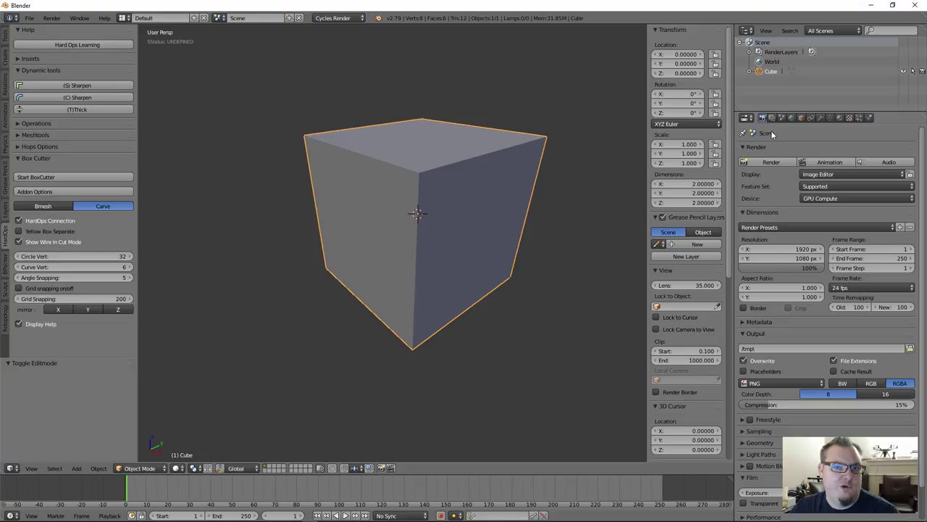
pyautogui.click(820, 117)
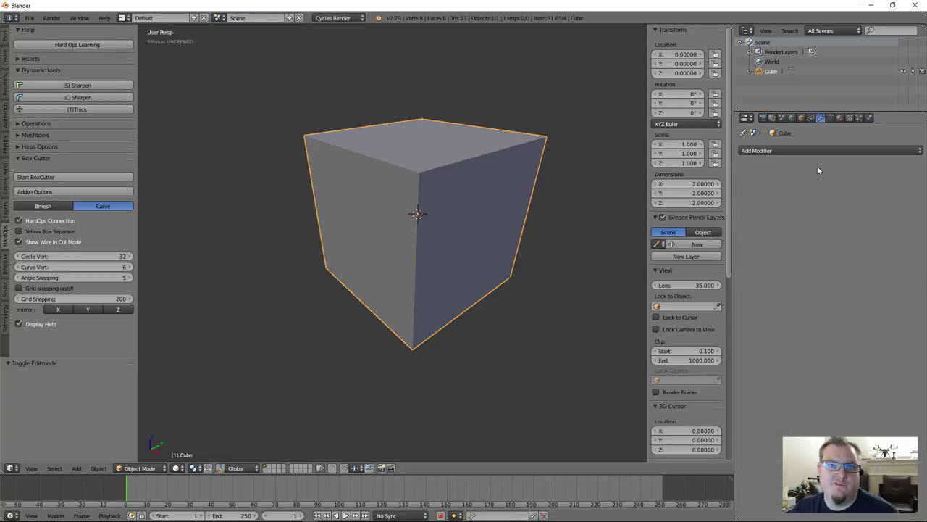
pyautogui.click(762, 117)
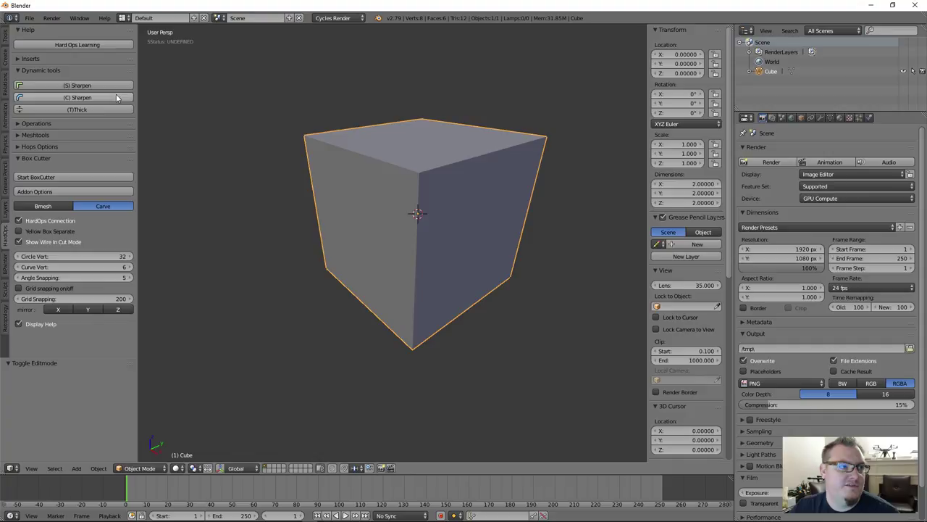
# Step: Hide the side panels and bevel the cube's sharp edges with Hard Ops CSharpen
pyautogui.press('q')
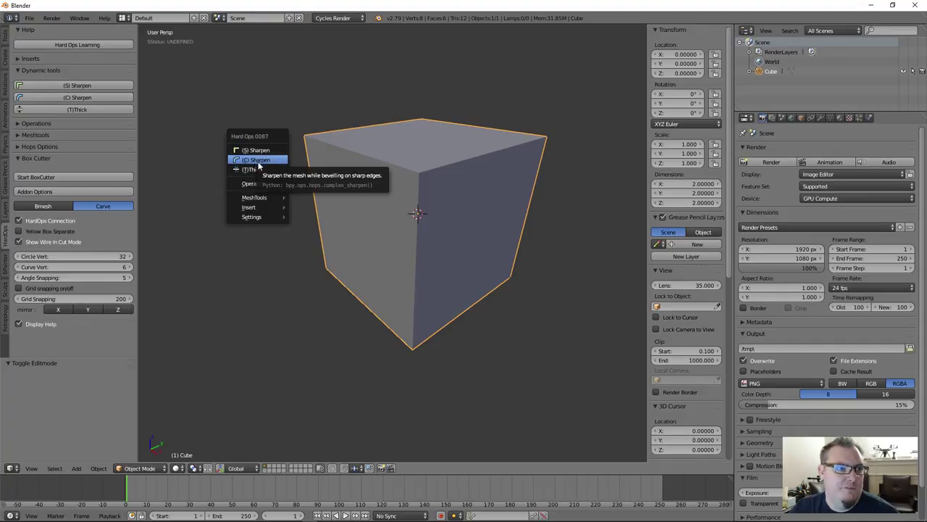
pyautogui.press('t')
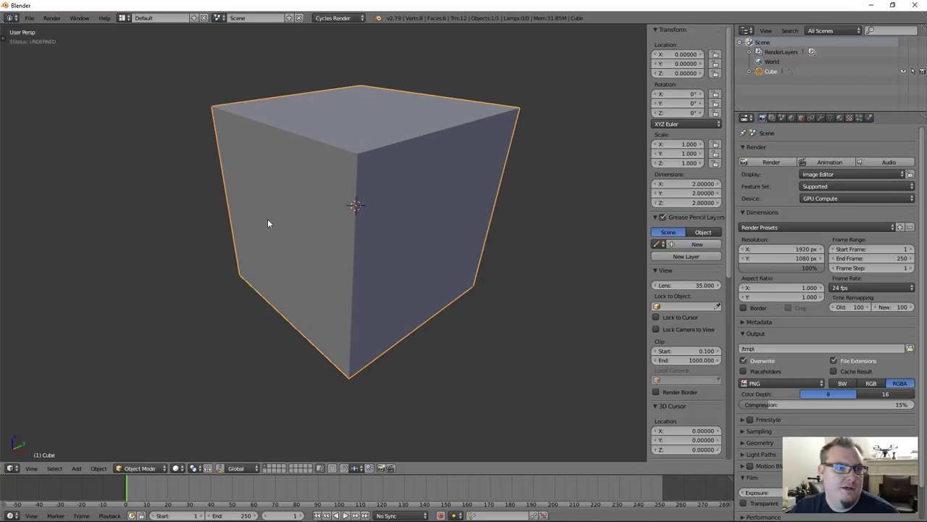
pyautogui.press('n')
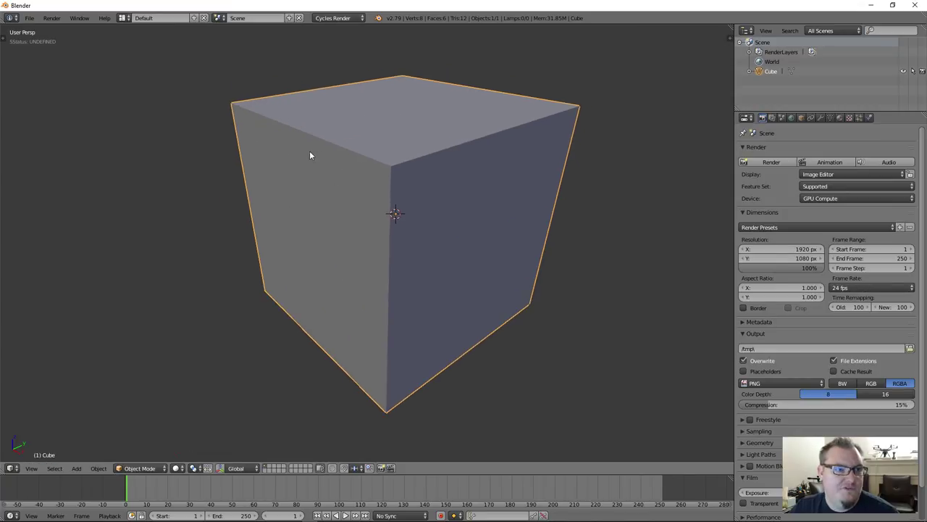
pyautogui.press('q')
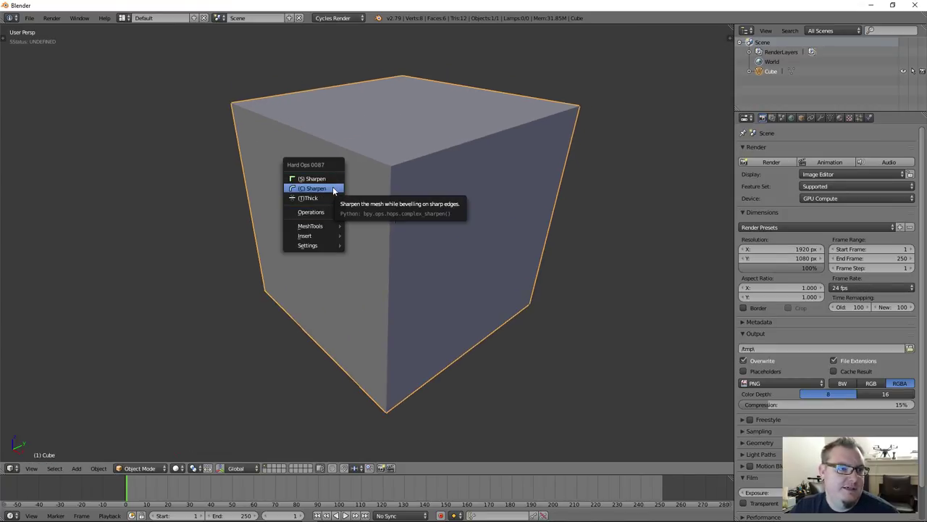
pyautogui.click(335, 190)
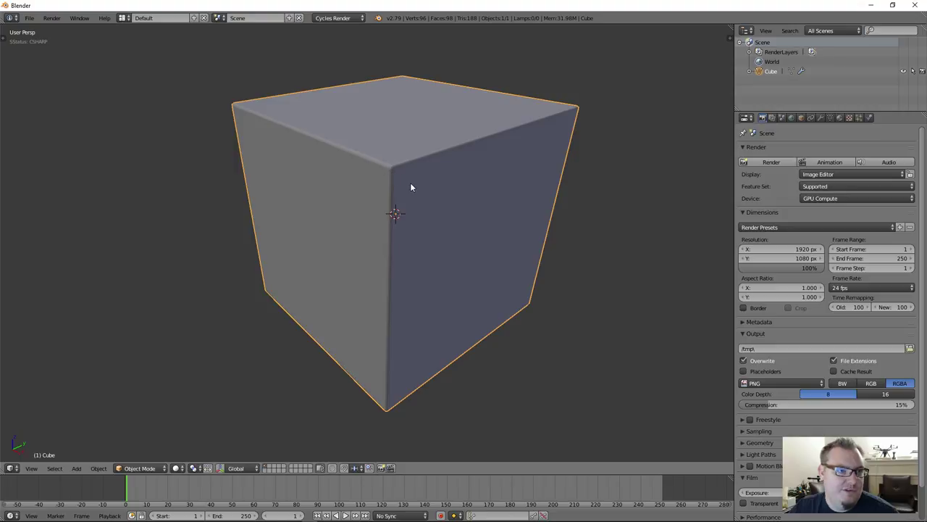
# Step: Set the Hard Ops bevel width to about 0.067
pyautogui.press('q')
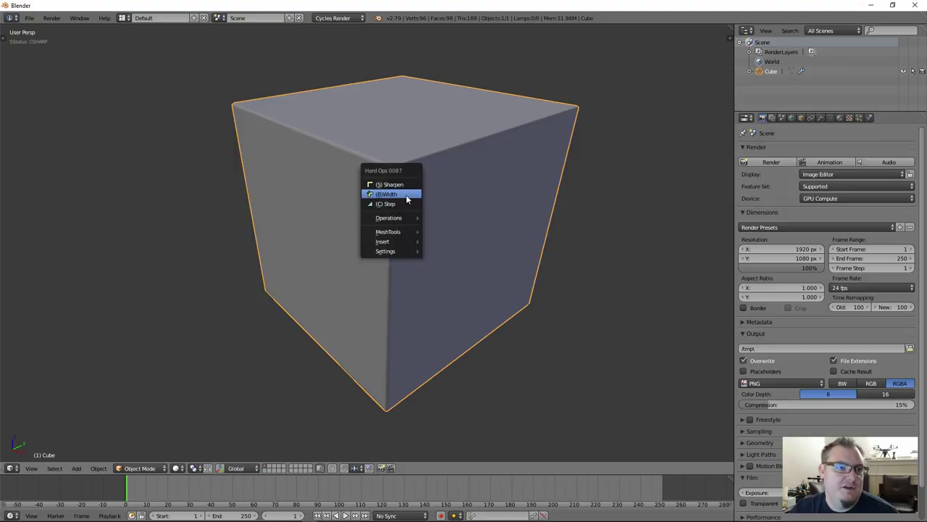
pyautogui.click(409, 195)
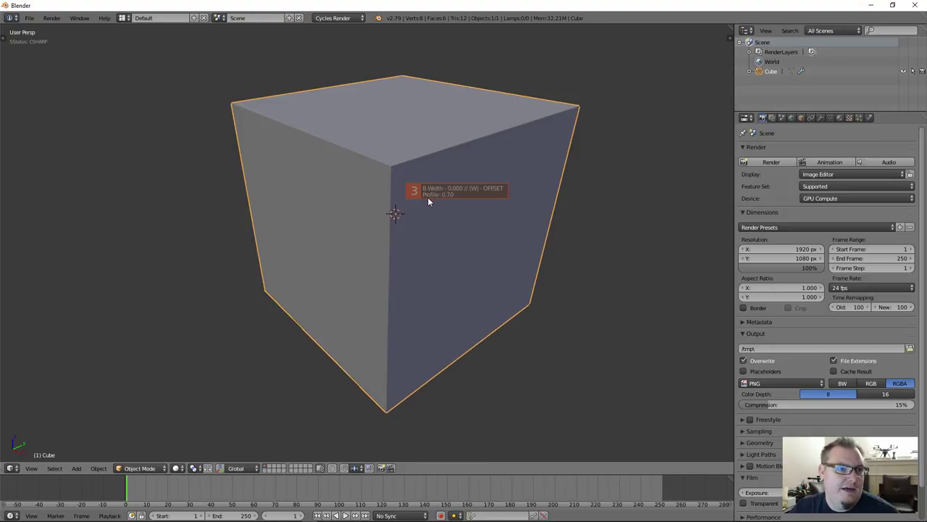
pyautogui.moveTo(389, 212)
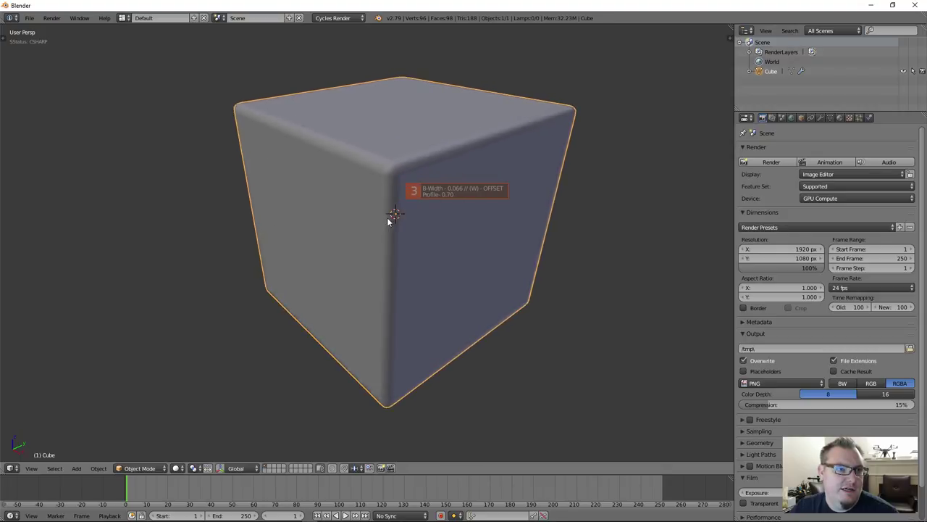
pyautogui.click(399, 217)
pyautogui.moveTo(400, 217); pyautogui.dragTo(446, 279, button='middle')
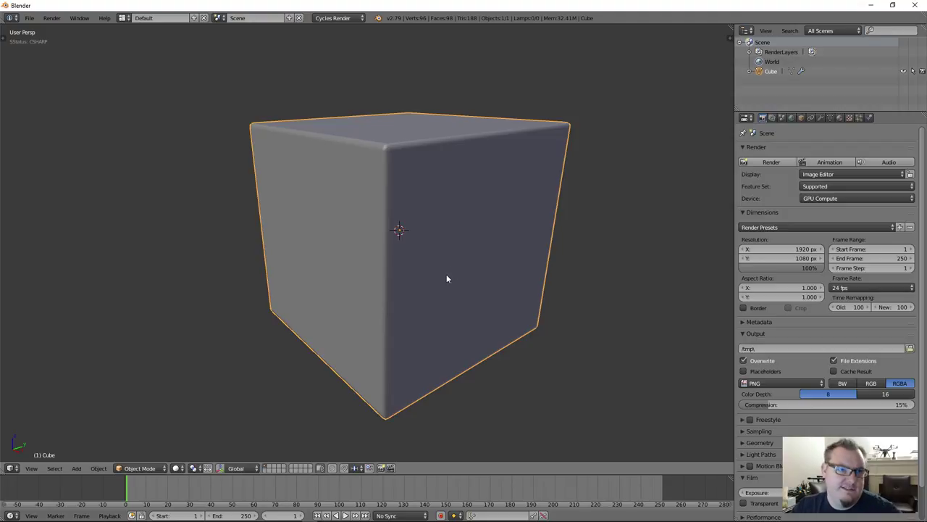
pyautogui.moveTo(447, 278); pyautogui.dragTo(403, 210, button='middle')
pyautogui.scroll(3, 434, 213)
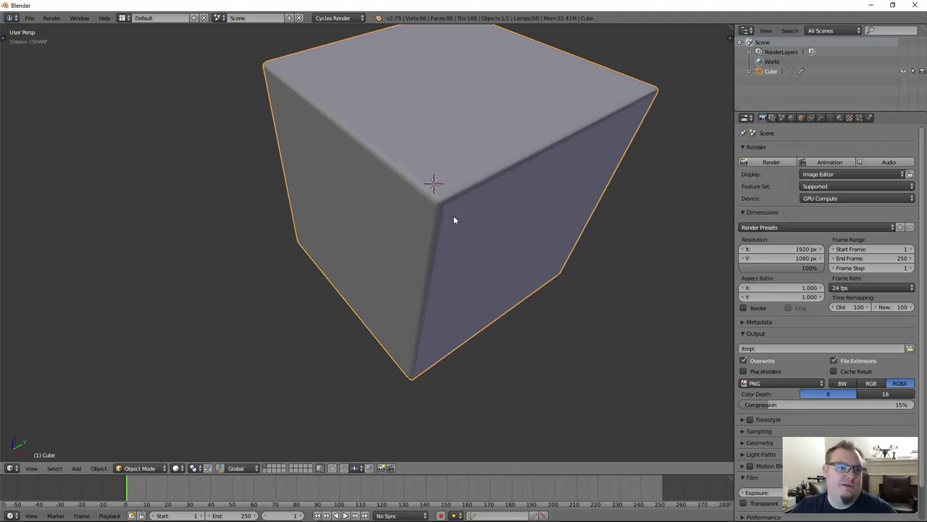
# Step: Widen the cube's bevel further for rounder edges
pyautogui.press('q')
pyautogui.click(455, 215)
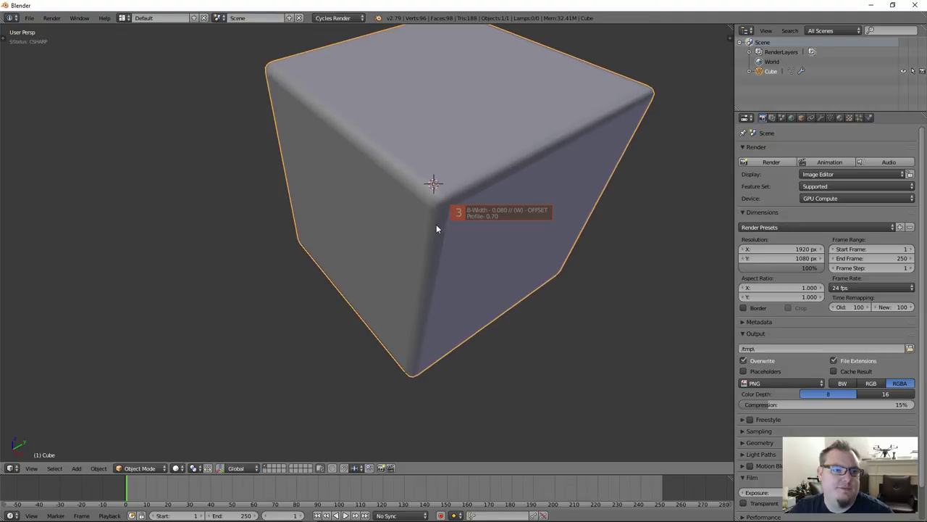
pyautogui.click(435, 223)
pyautogui.scroll(-3, 432, 254)
pyautogui.moveTo(432, 254); pyautogui.dragTo(383, 253, button='middle')
pyautogui.press('t')
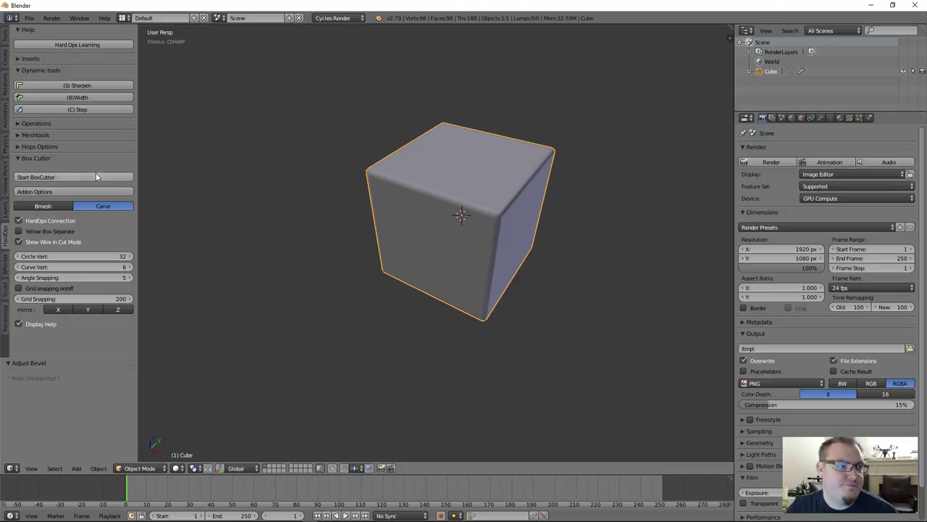
pyautogui.press('t')
pyautogui.moveTo(371, 253); pyautogui.dragTo(393, 267, button='middle')
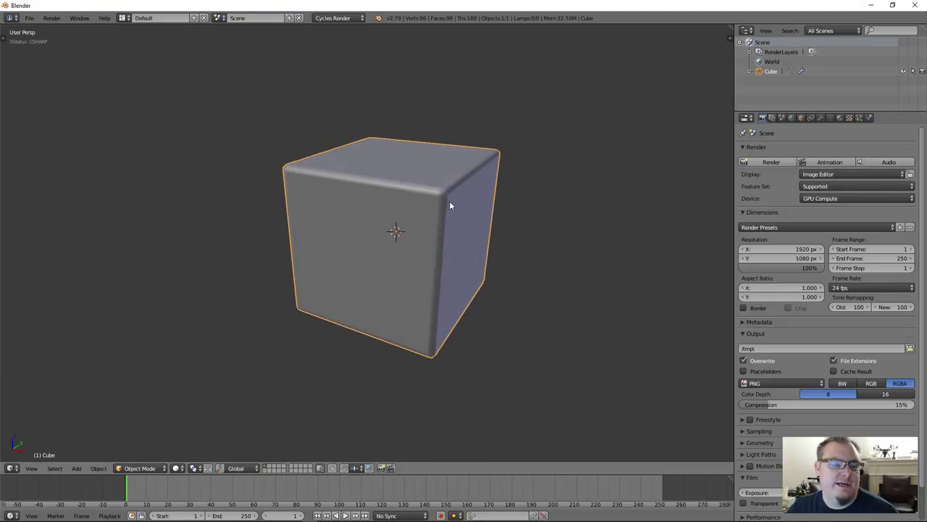
# Step: Switch to Front Ortho view, recentre the cube, and start Box Cutter
pyautogui.press('KP_1')
pyautogui.press('KP_5')
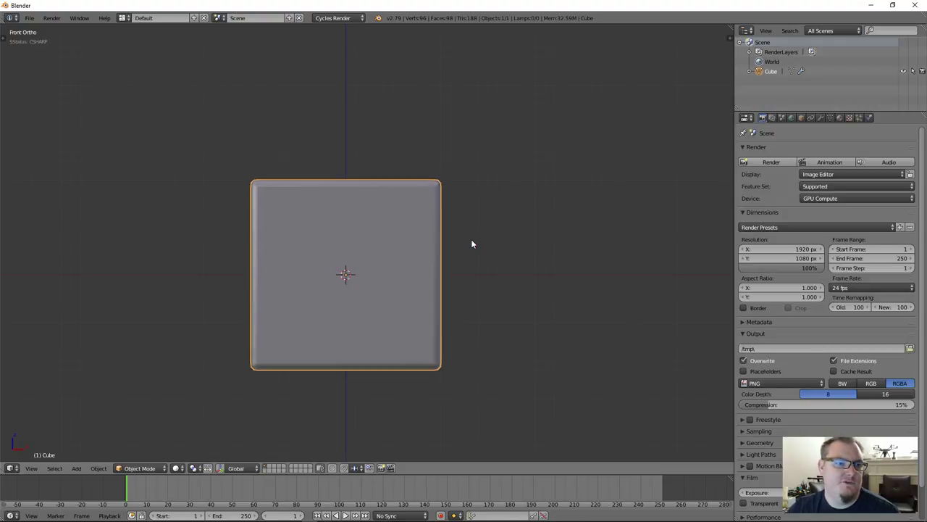
pyautogui.keyDown('shift'); pyautogui.moveTo(459, 238); pyautogui.dragTo(505, 187, button='middle'); pyautogui.keyUp('shift')
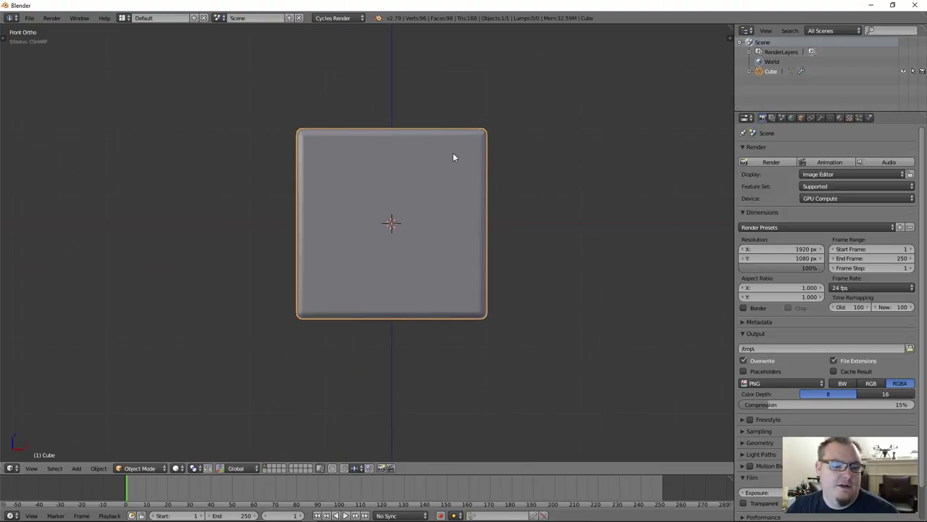
pyautogui.hotkey('ctrl', 'shift', 'x')
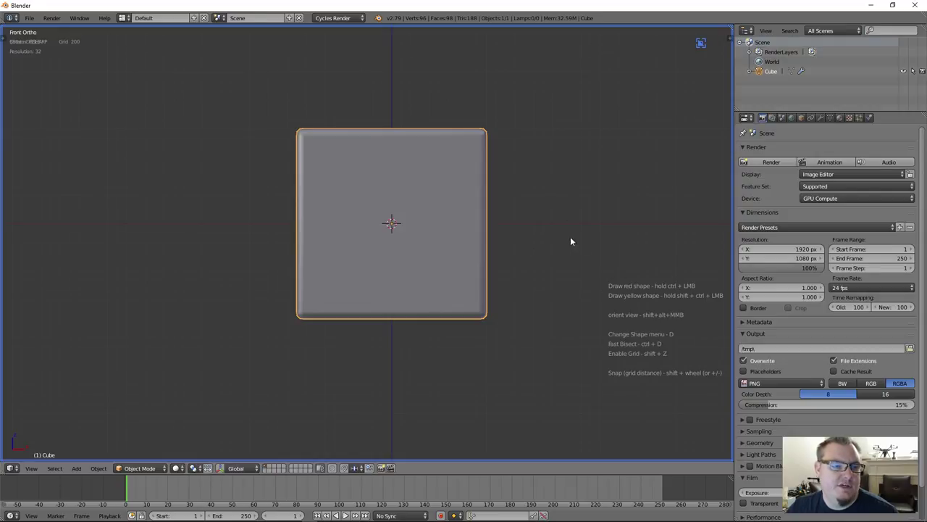
# Step: Choose the Box cutter shape and return to the front view of the cube
pyautogui.scroll(2, 522, 231)
pyautogui.press('d')
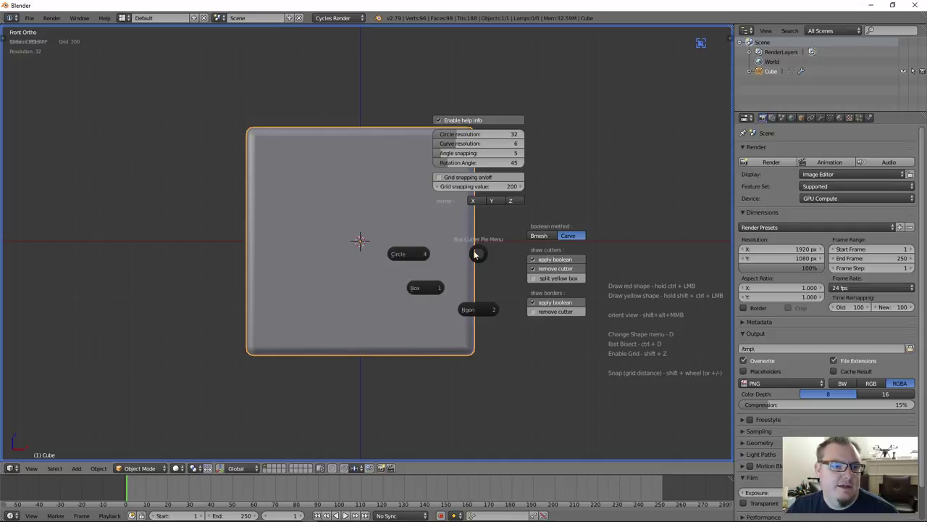
pyautogui.click(433, 294)
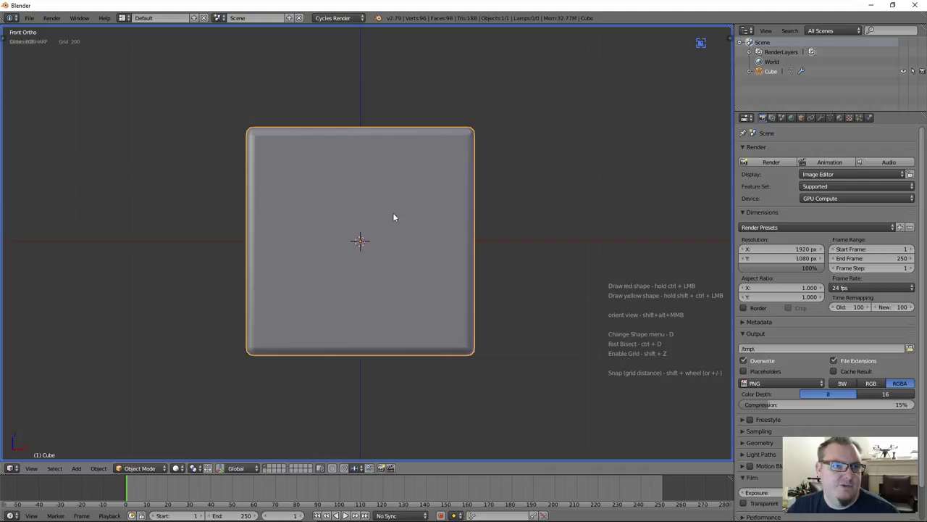
pyautogui.moveTo(394, 216); pyautogui.dragTo(485, 230, button='middle')
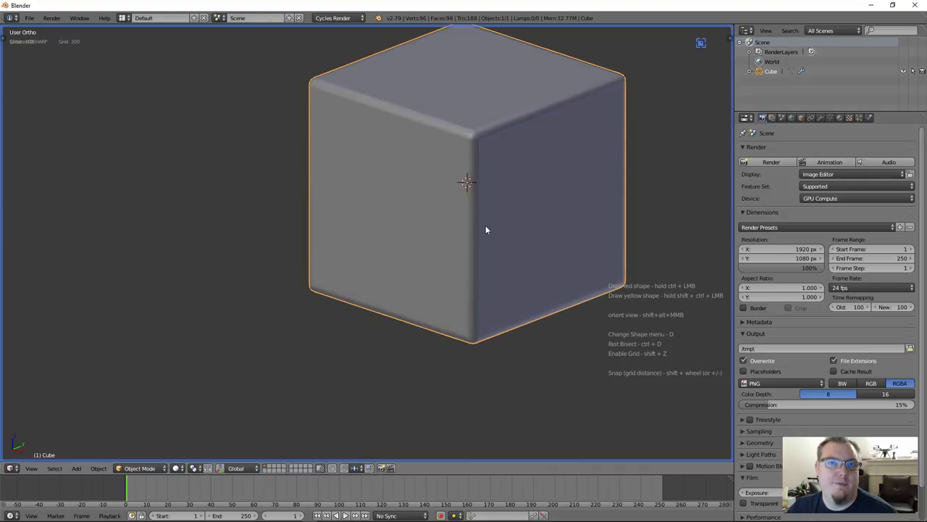
pyautogui.scroll(-3, 486, 229)
pyautogui.moveTo(496, 170); pyautogui.dragTo(455, 201, button='middle')
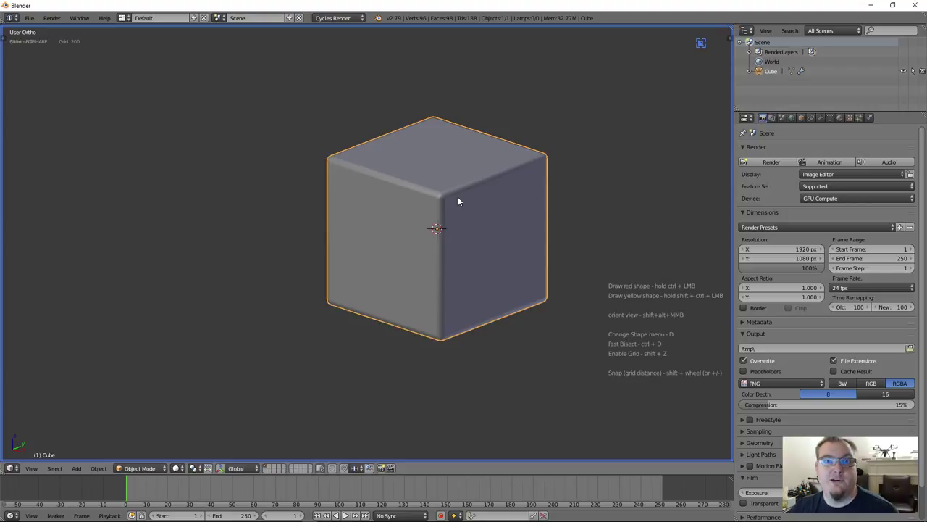
pyautogui.press('KP_1')
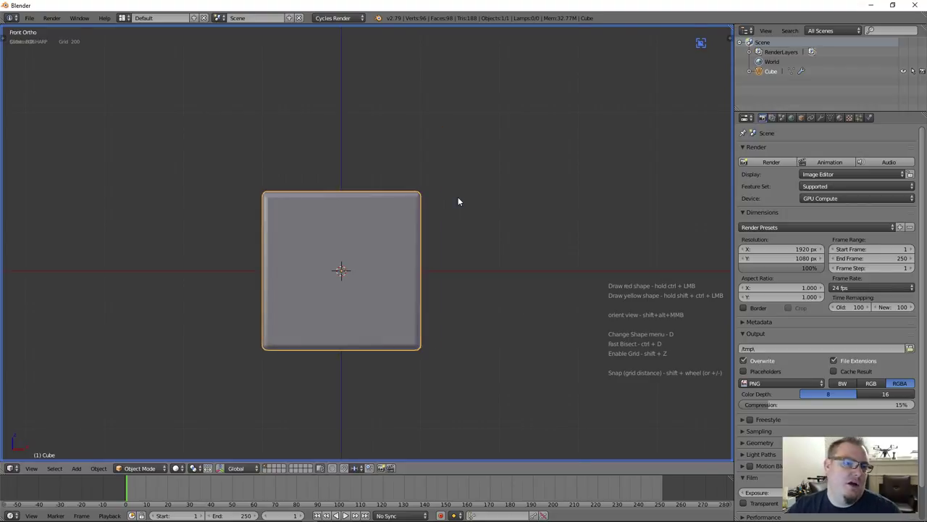
pyautogui.scroll(2, 458, 201)
# Step: Cut a rectangle out of the cube's top-right corner, leaving an L-shaped step
pyautogui.keyDown('shift'); pyautogui.moveTo(455, 178); pyautogui.dragTo(503, 149, button='middle'); pyautogui.keyUp('shift')
pyautogui.keyDown('ctrl'); pyautogui.moveTo(548, 111); pyautogui.dragTo(389, 255); pyautogui.keyUp('ctrl')
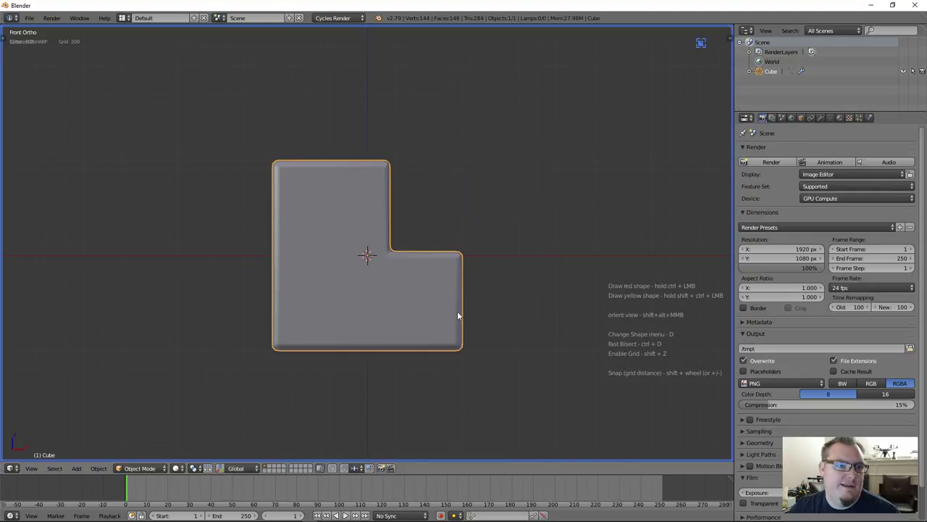
pyautogui.scroll(-3, 443, 271)
pyautogui.scroll(4, 441, 271)
pyautogui.moveTo(441, 271); pyautogui.dragTo(494, 283, button='middle')
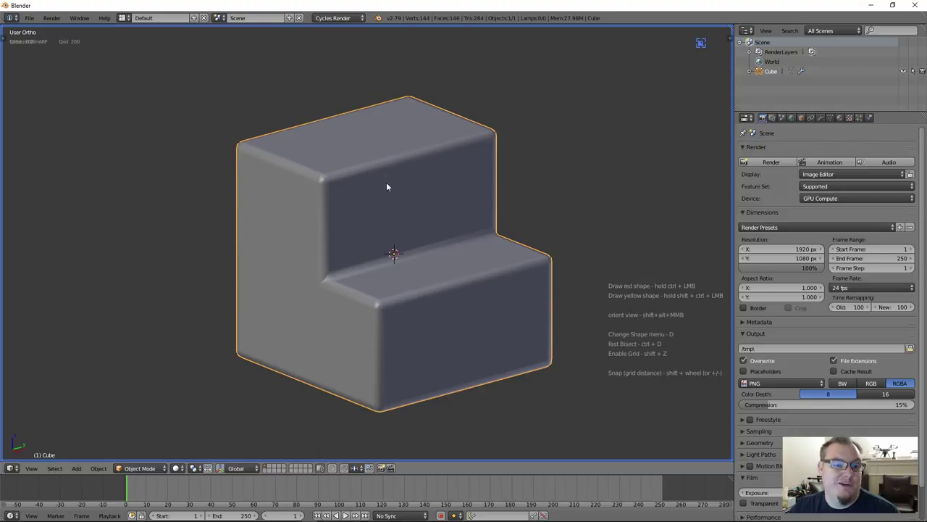
# Step: Narrow the Hard Ops bevel width to about 0.028 and switch to Top Ortho view
pyautogui.press('t')
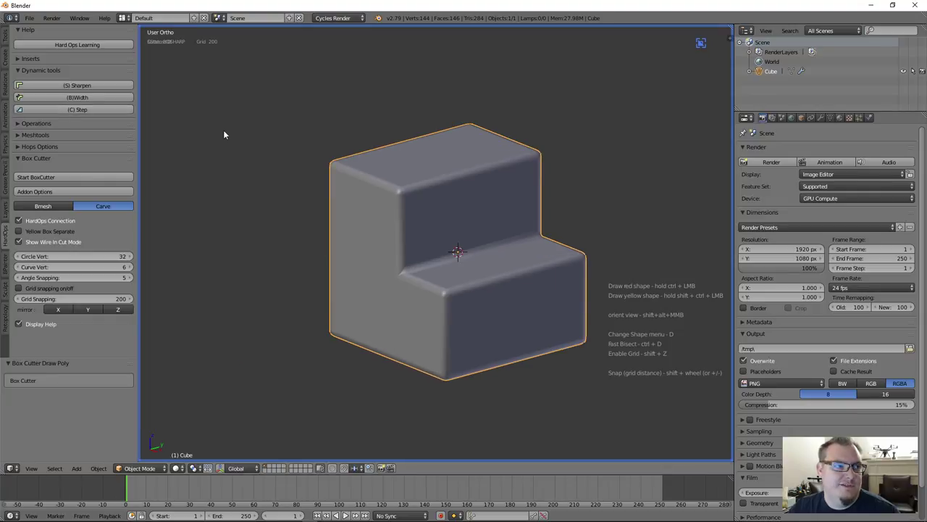
pyautogui.press('t')
pyautogui.scroll(2, 333, 220)
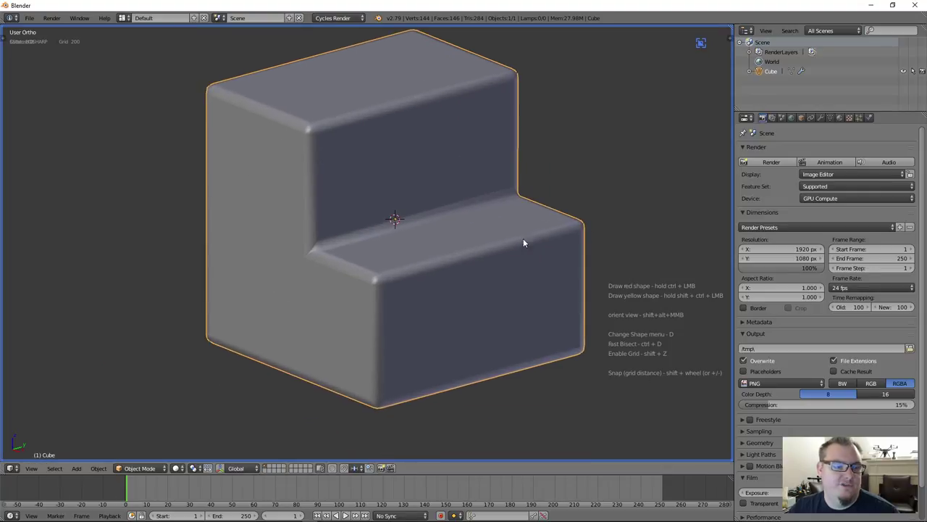
pyautogui.press('q')
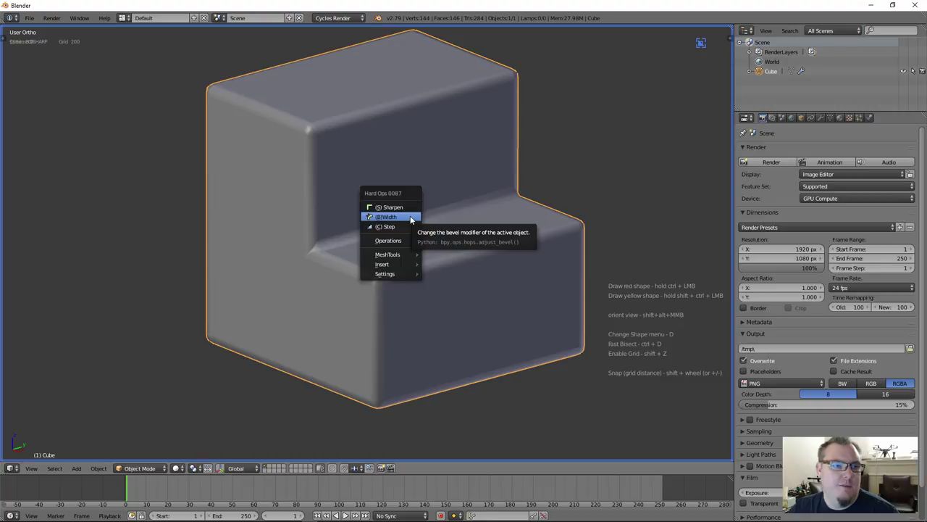
pyautogui.click(397, 217)
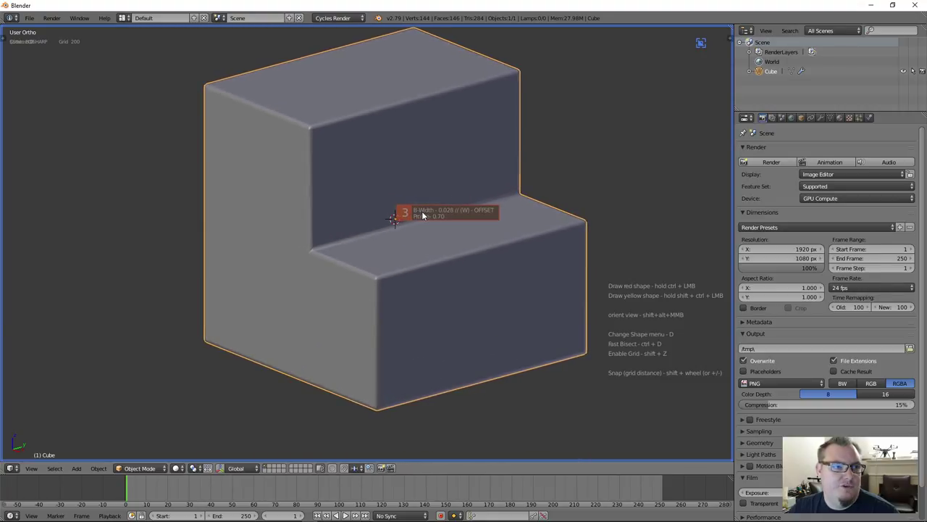
pyautogui.click(417, 214)
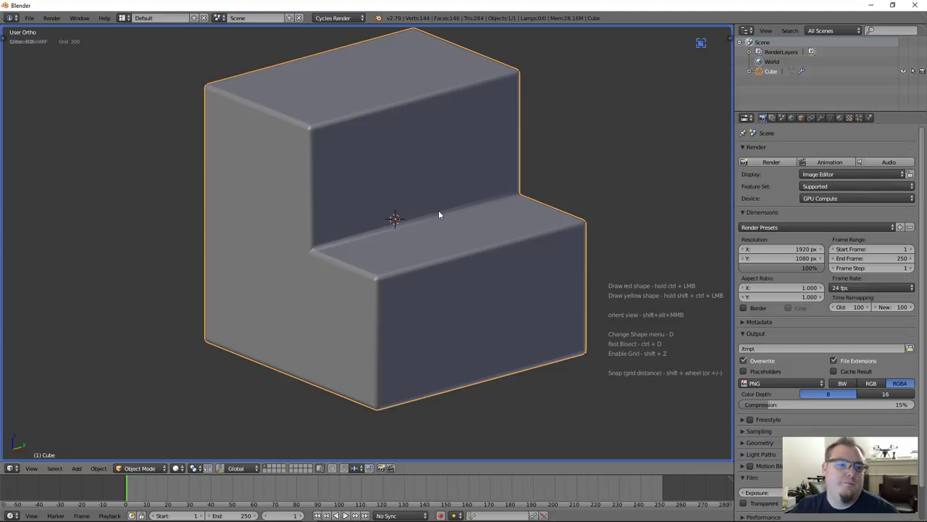
pyautogui.moveTo(438, 211); pyautogui.dragTo(449, 259, button='middle')
pyautogui.press('KP_7')
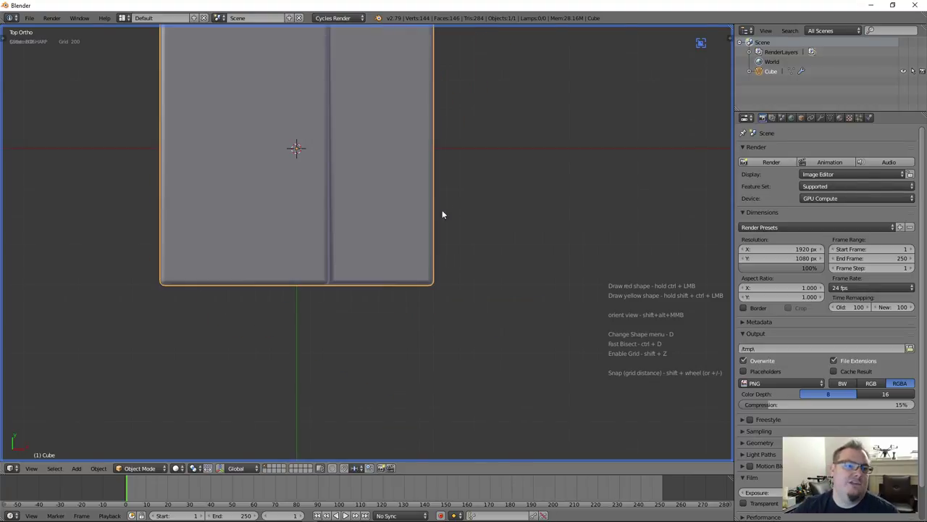
# Step: Enable Y mirroring and box-cut mirrored notches into the block's left section
pyautogui.scroll(-3, 435, 206)
pyautogui.scroll(2, 393, 189)
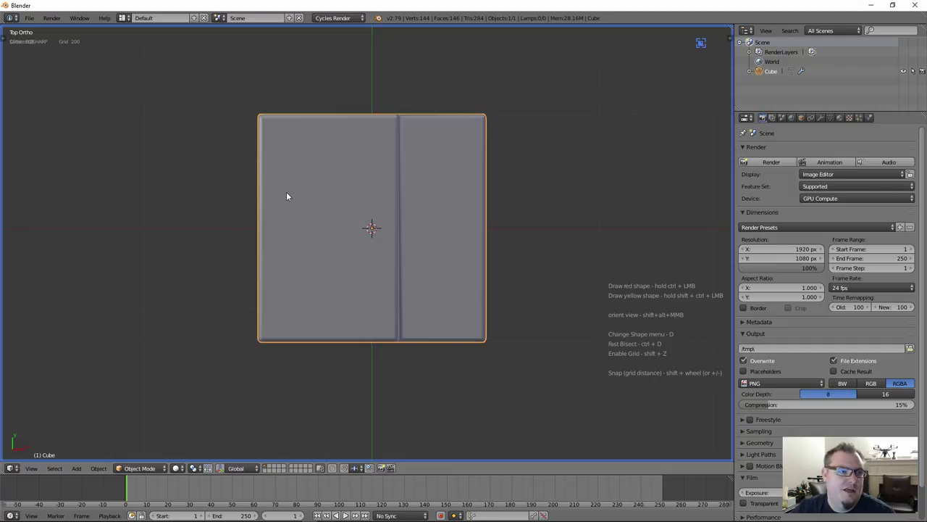
pyautogui.press('w')
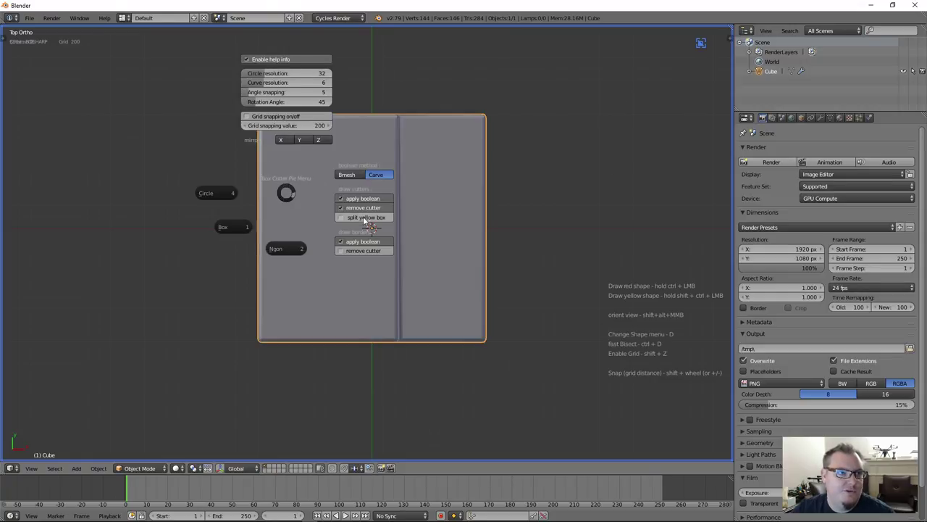
pyautogui.click(299, 140)
pyautogui.press('d')
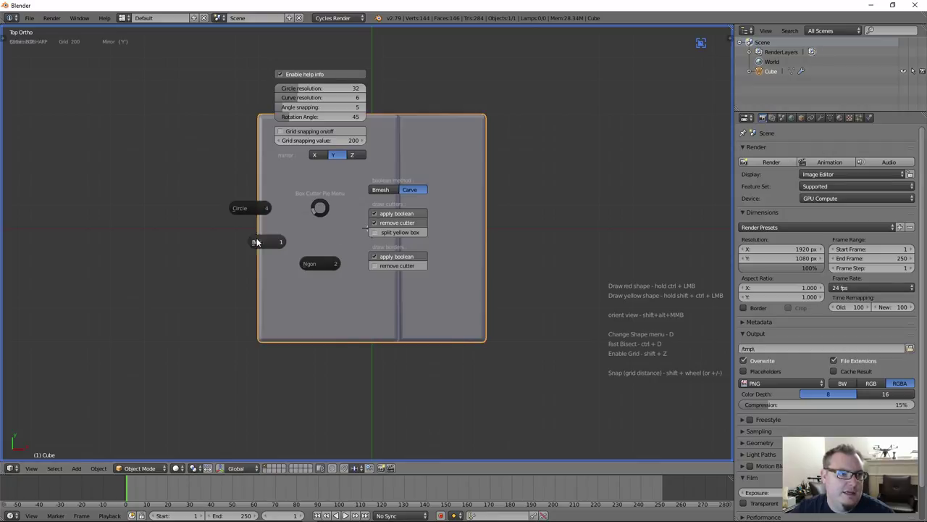
pyautogui.click(258, 241)
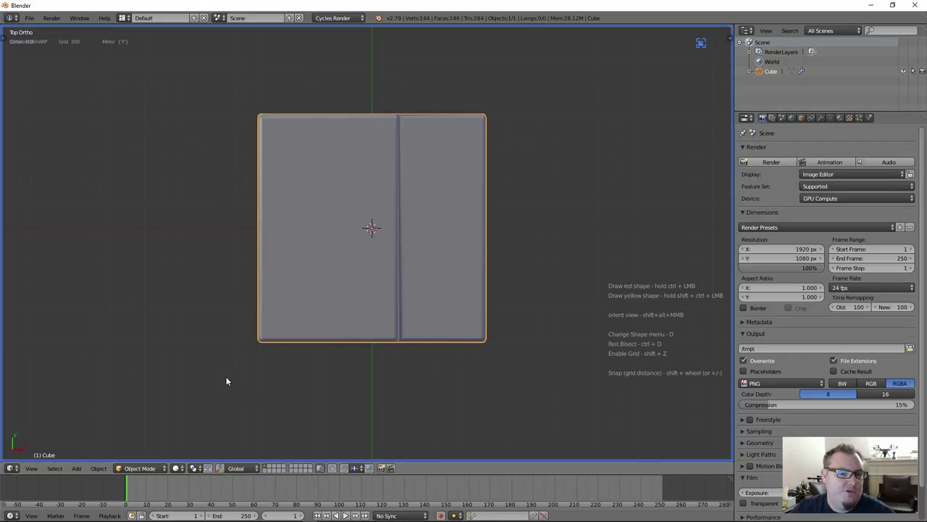
pyautogui.keyDown('ctrl'); pyautogui.moveTo(226, 376); pyautogui.dragTo(366, 314); pyautogui.keyUp('ctrl')
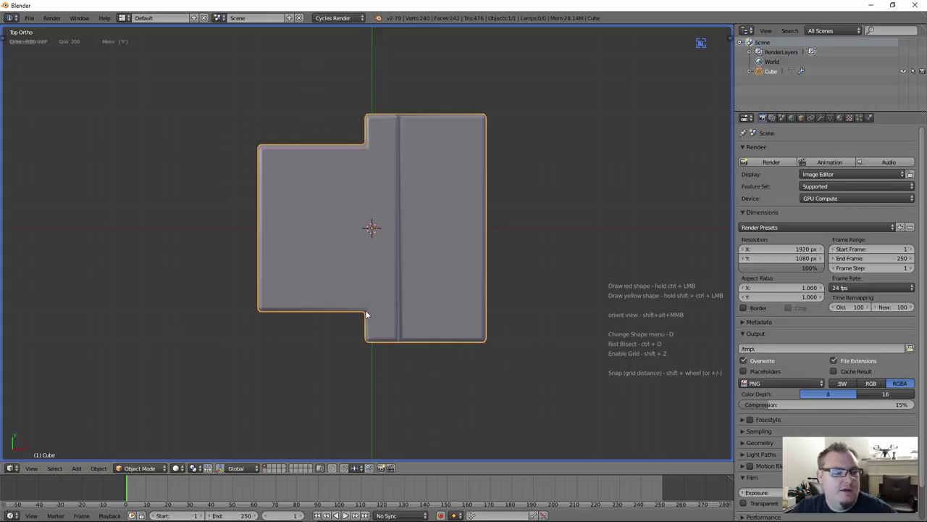
pyautogui.moveTo(435, 306); pyautogui.dragTo(377, 275, button='middle')
pyautogui.scroll(-3, 384, 273)
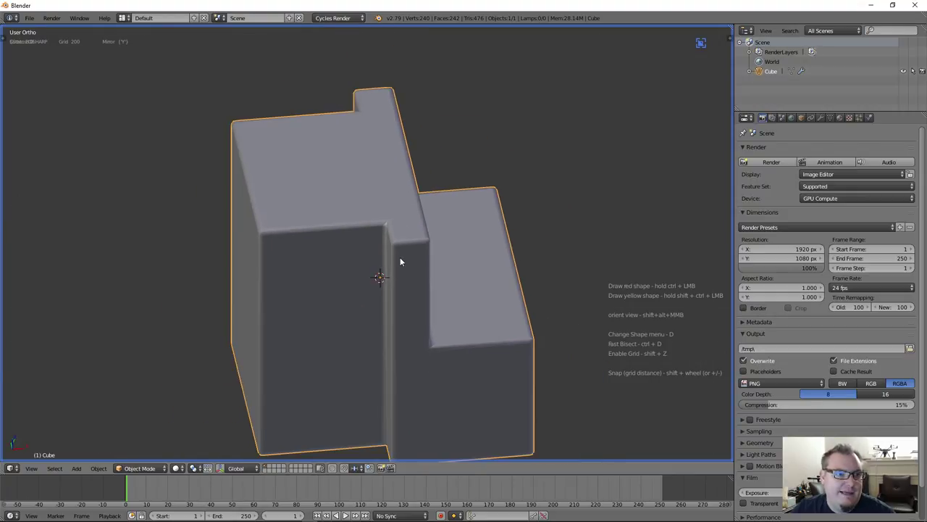
# Step: Readjust the Hard Ops bevel width, then check the block from front and right views
pyautogui.press('q')
pyautogui.click(400, 261)
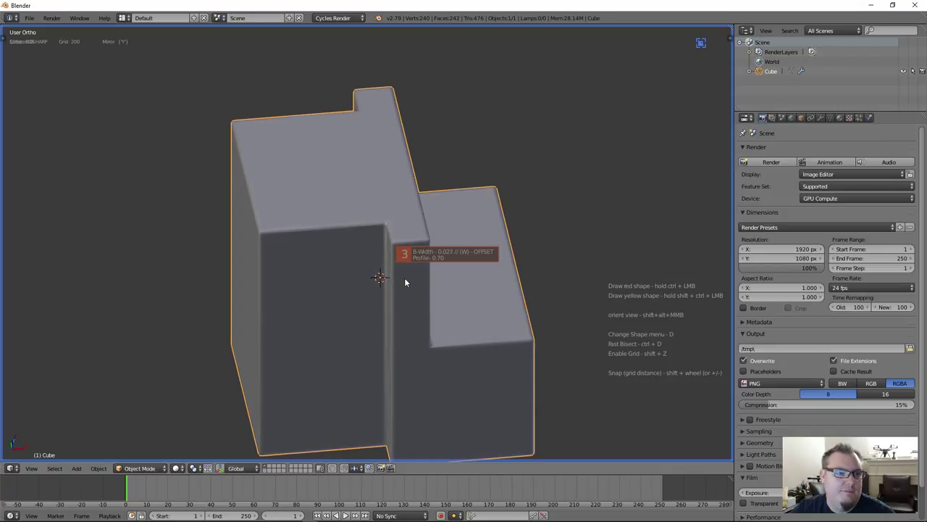
pyautogui.click(398, 279)
pyautogui.scroll(-2, 398, 279)
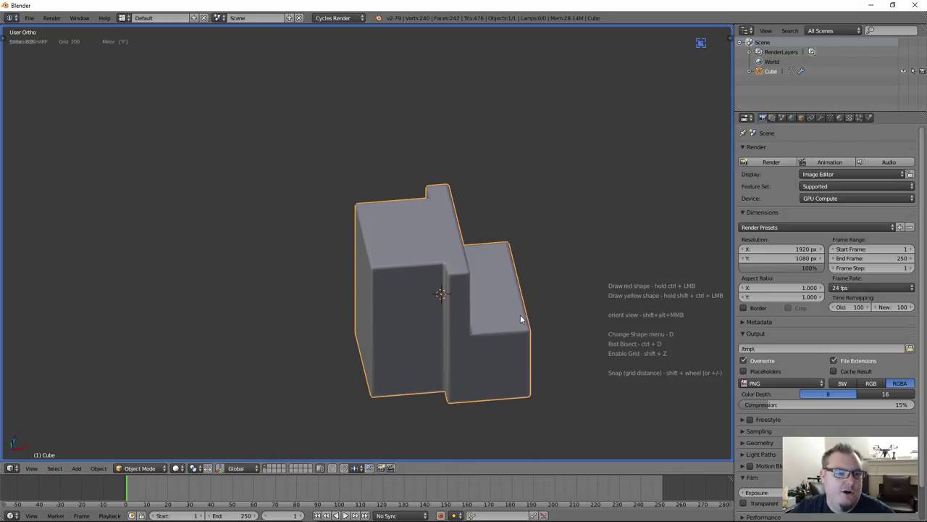
pyautogui.moveTo(398, 279); pyautogui.dragTo(433, 328, button='middle')
pyautogui.scroll(2, 519, 304)
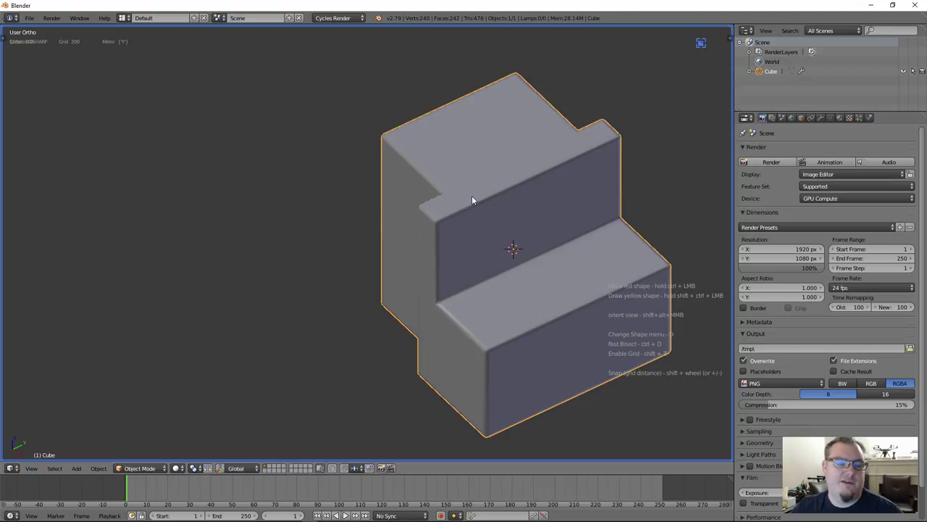
pyautogui.moveTo(449, 283); pyautogui.dragTo(426, 254, button='middle')
pyautogui.press('KP_1')
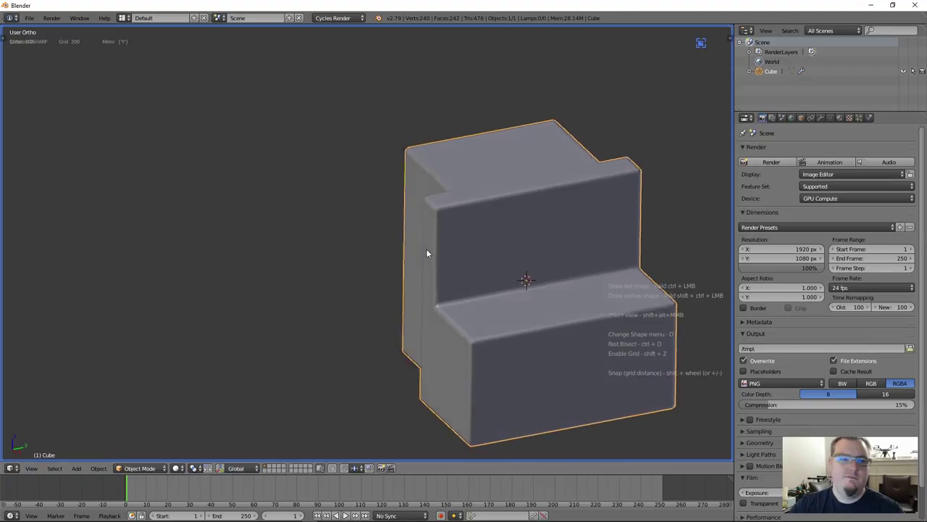
pyautogui.press('KP_3')
# Step: Chamfer the block's top corners with a mirrored Ngon triangular cut in Right view
pyautogui.press('KP_Decimal')
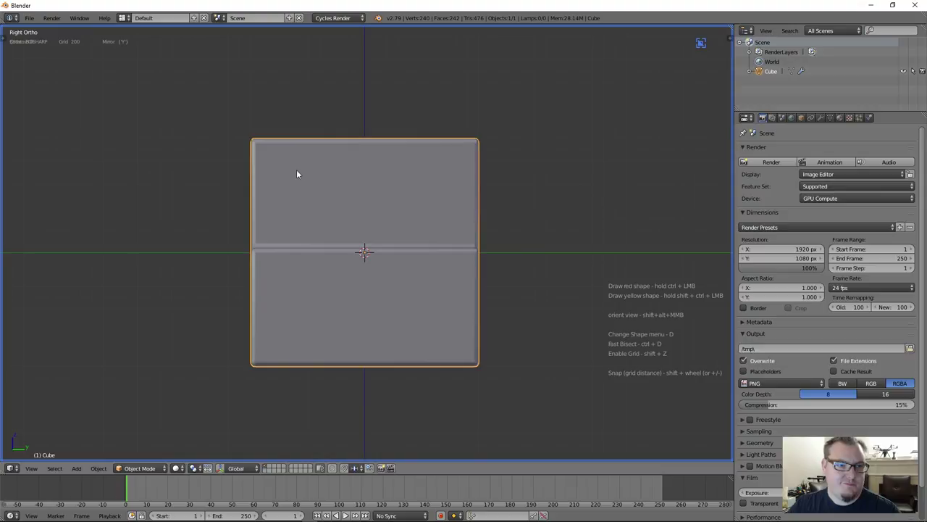
pyautogui.scroll(2, 315, 207)
pyautogui.press('w')
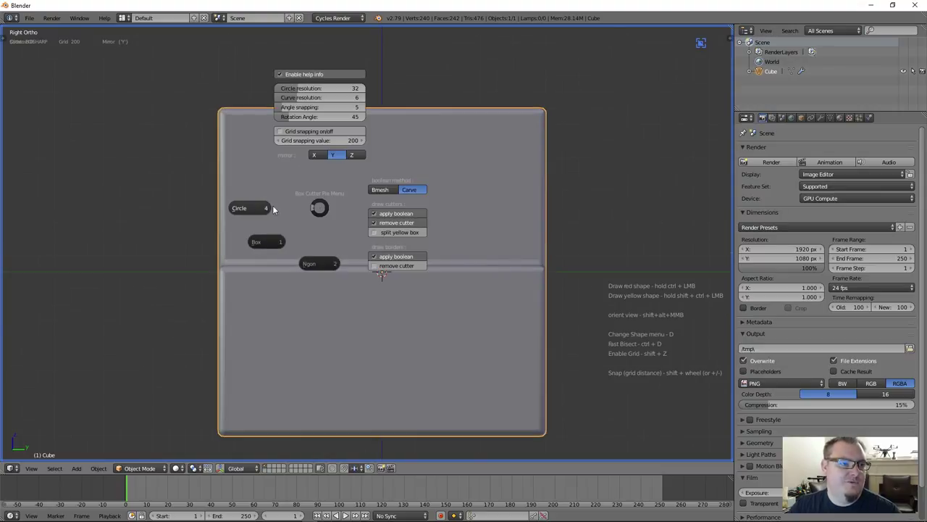
pyautogui.click(312, 263)
pyautogui.scroll(-2, 290, 217)
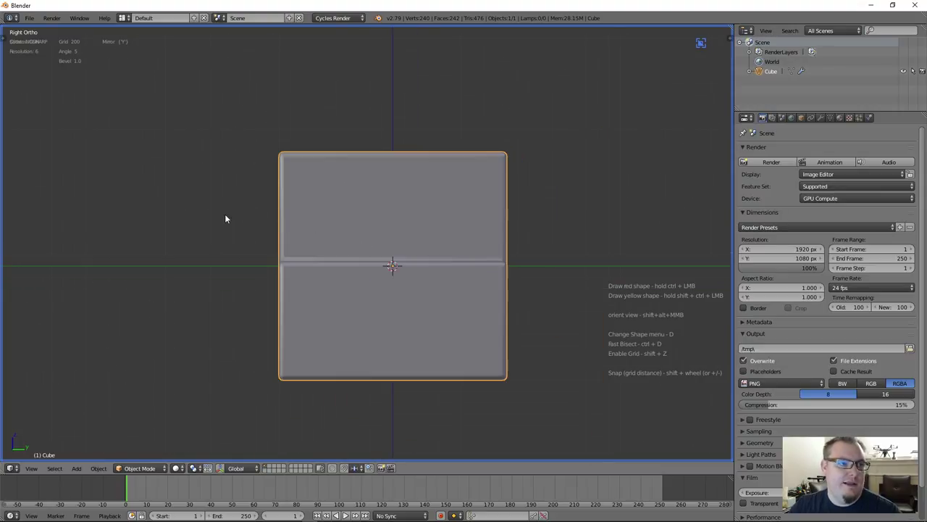
pyautogui.moveTo(268, 177); pyautogui.dragTo(344, 136)
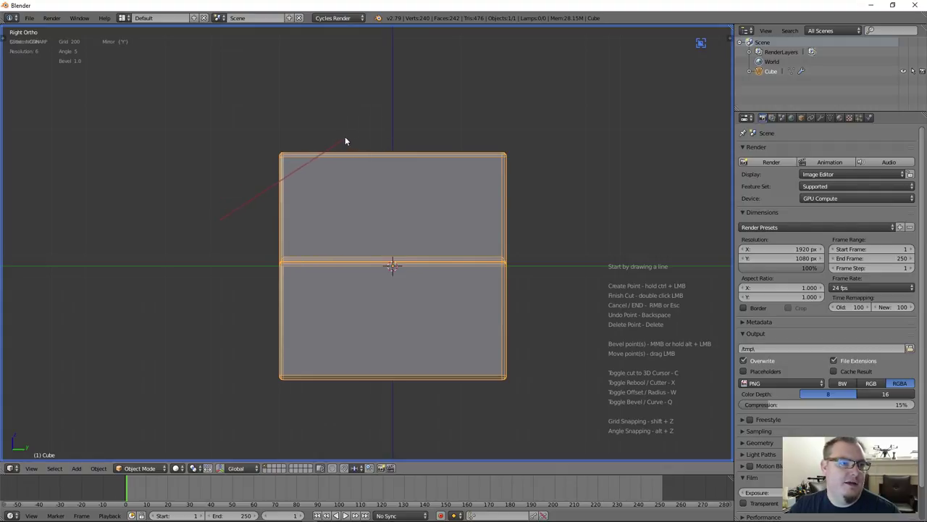
pyautogui.click(273, 99)
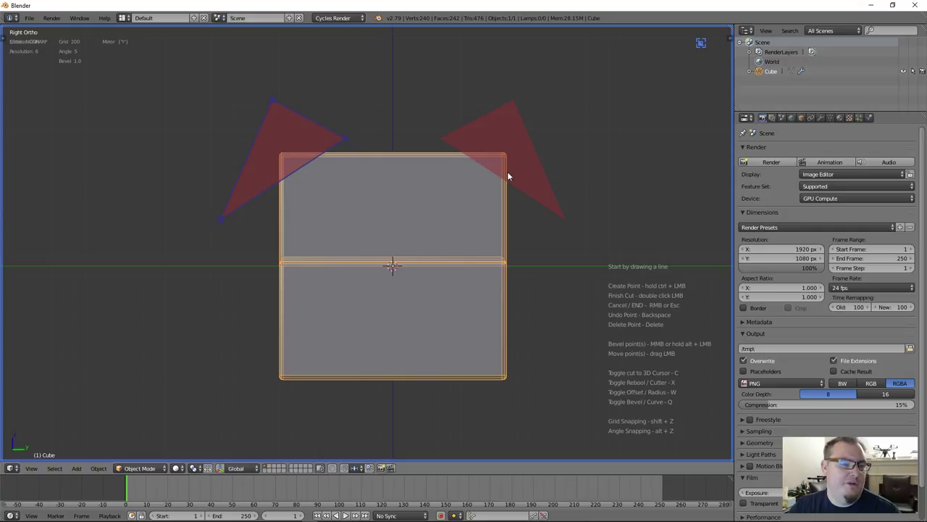
pyautogui.doubleClick(345, 117)
pyautogui.moveTo(449, 217); pyautogui.dragTo(443, 259, button='middle')
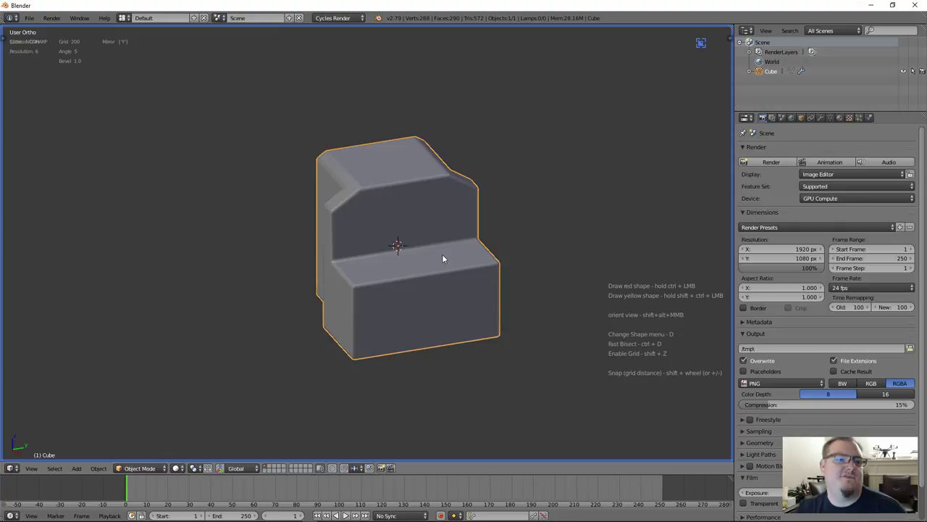
pyautogui.scroll(3, 443, 259)
# Step: In Front view, slice off the step's outer corner with a triangular Ngon cut
pyautogui.press('KP_1')
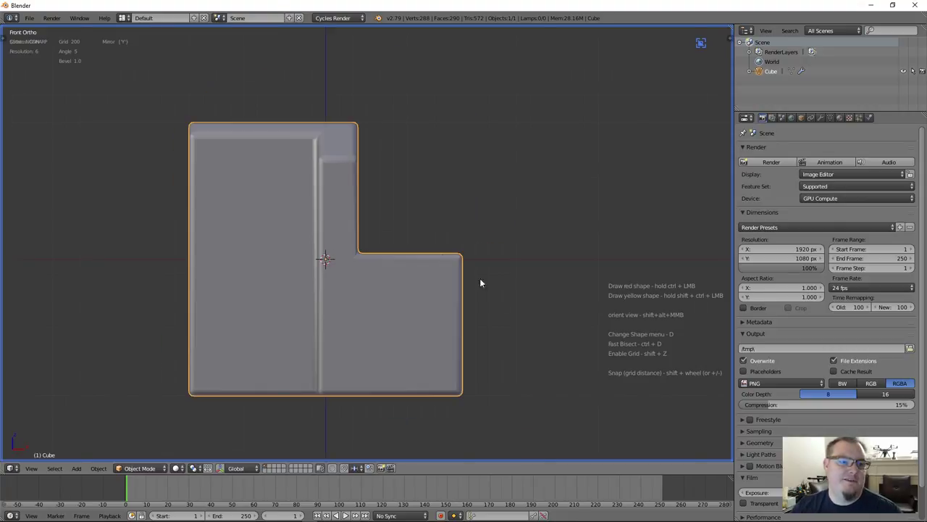
pyautogui.keyDown('ctrl'); pyautogui.click(478, 355); pyautogui.keyUp('ctrl')
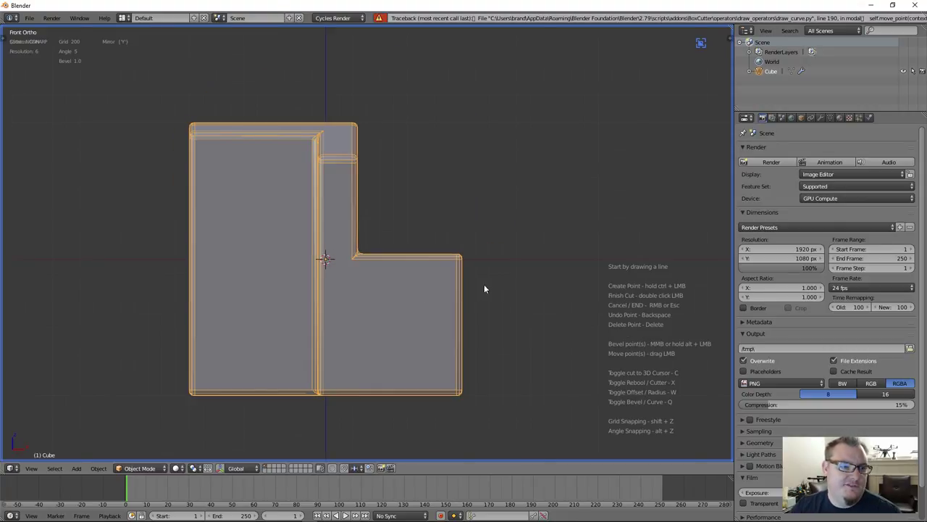
pyautogui.scroll(-2, 426, 318)
pyautogui.moveTo(437, 257); pyautogui.dragTo(352, 210, button='middle')
pyautogui.scroll(3, 400, 241)
pyautogui.scroll(-2, 436, 272)
pyautogui.press('KP_1')
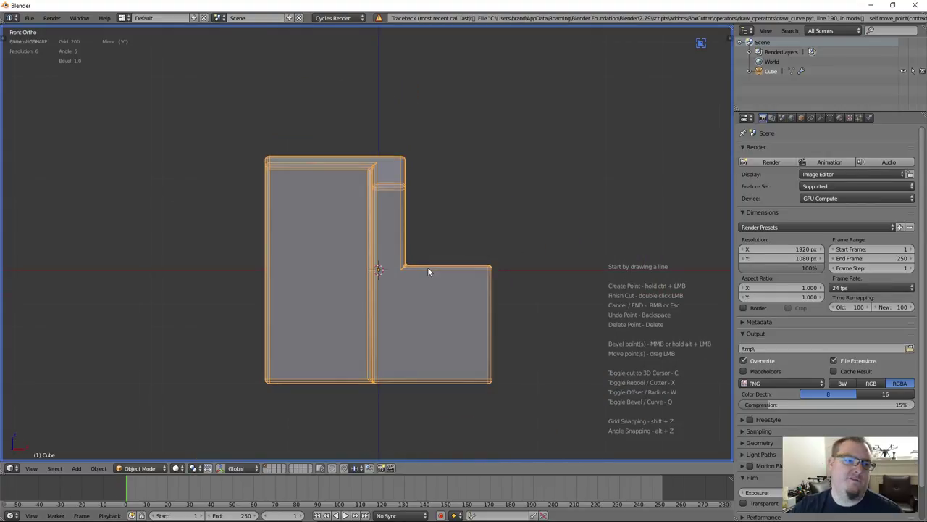
pyautogui.moveTo(522, 336); pyautogui.dragTo(435, 248)
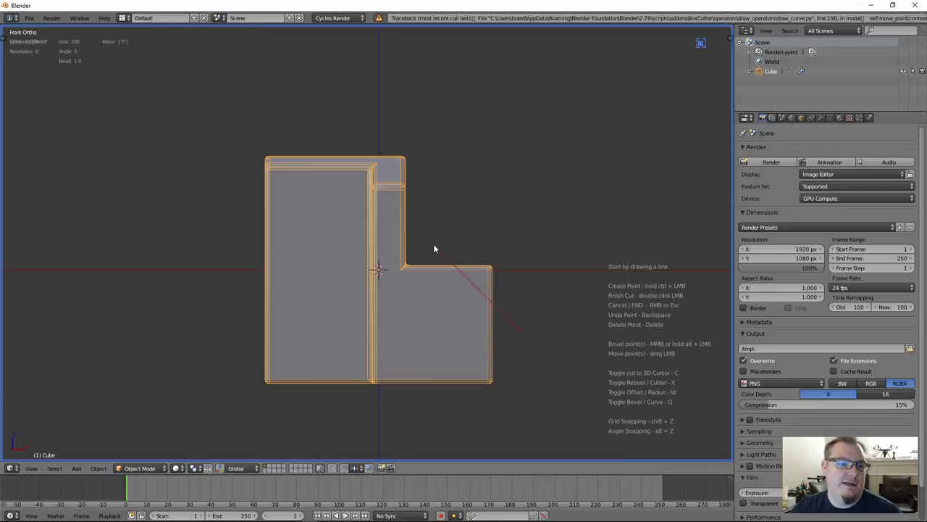
pyautogui.keyDown('ctrl'); pyautogui.click(561, 194); pyautogui.keyUp('ctrl')
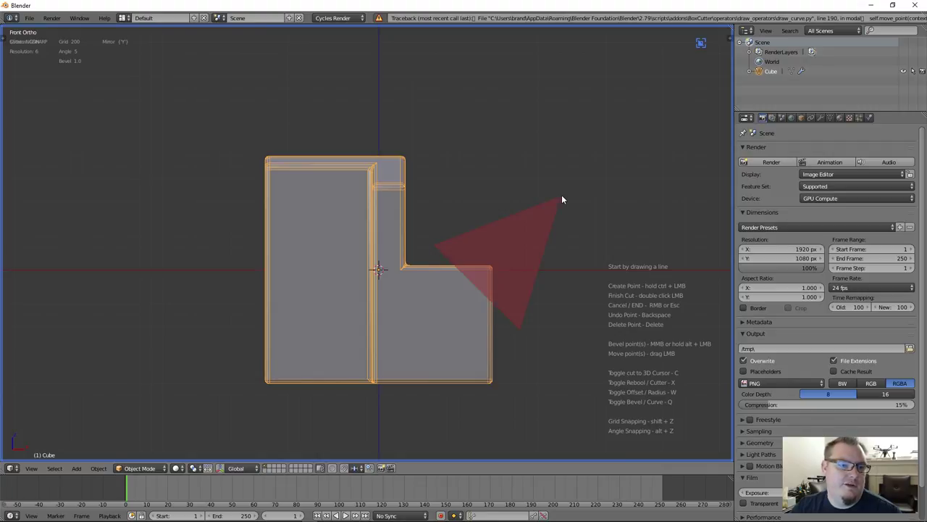
pyautogui.doubleClick(558, 293)
pyautogui.moveTo(443, 285)
pyautogui.mouseDown(button='middle')
pyautogui.moveTo(356, 335)
pyautogui.moveTo(443, 257)
pyautogui.moveTo(441, 299)
pyautogui.mouseUp(button='middle')
# Step: In top view, draw a Circle cutter over the block's top to bore a round hole
pyautogui.press('KP_7')
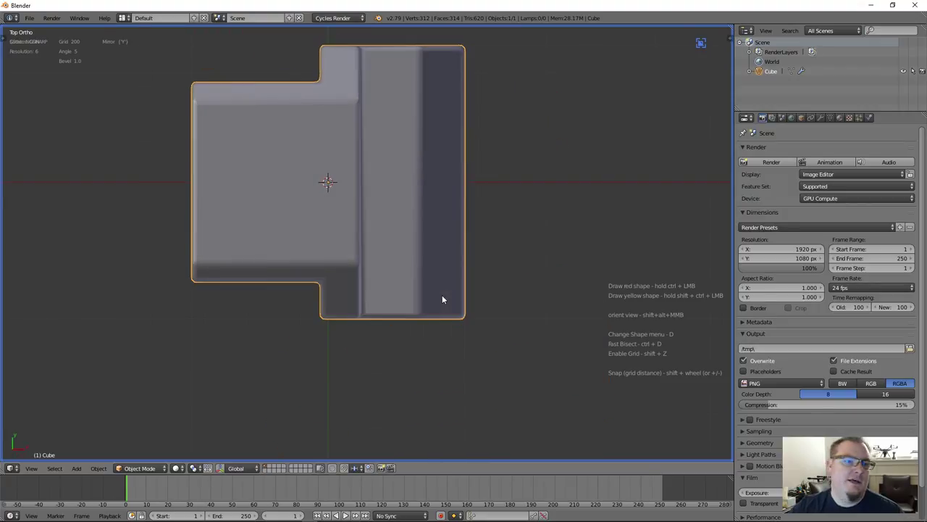
pyautogui.press('w')
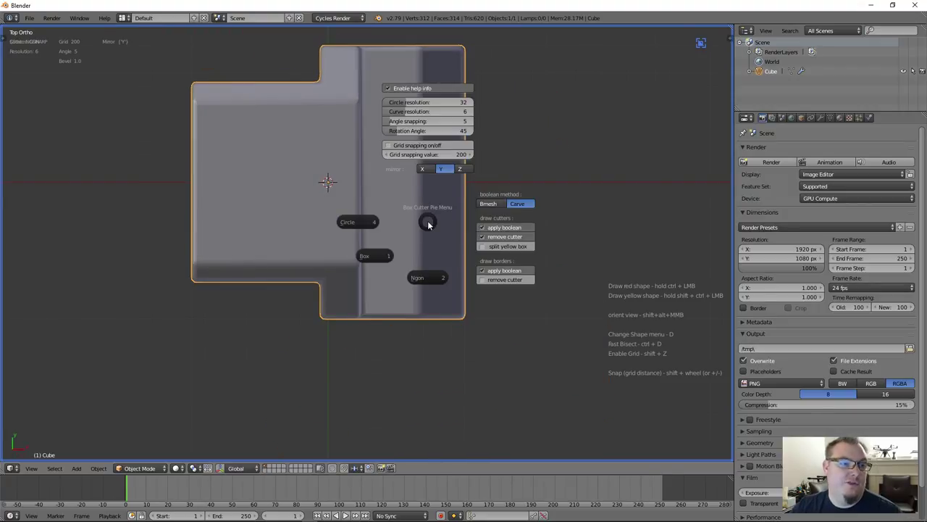
pyautogui.click(352, 222)
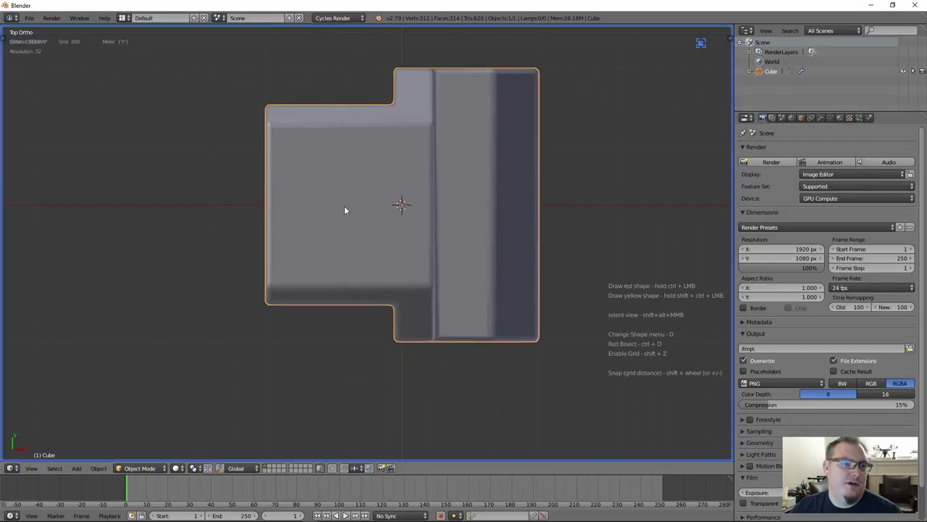
pyautogui.keyDown('ctrl'); pyautogui.moveTo(346, 203); pyautogui.dragTo(386, 249); pyautogui.keyUp('ctrl')
pyautogui.moveTo(385, 249); pyautogui.dragTo(366, 259, button='middle')
# Step: Check the hole's geometry in edit mode, then orbit to view it
pyautogui.scroll(5, 435, 193)
pyautogui.press('Tab')
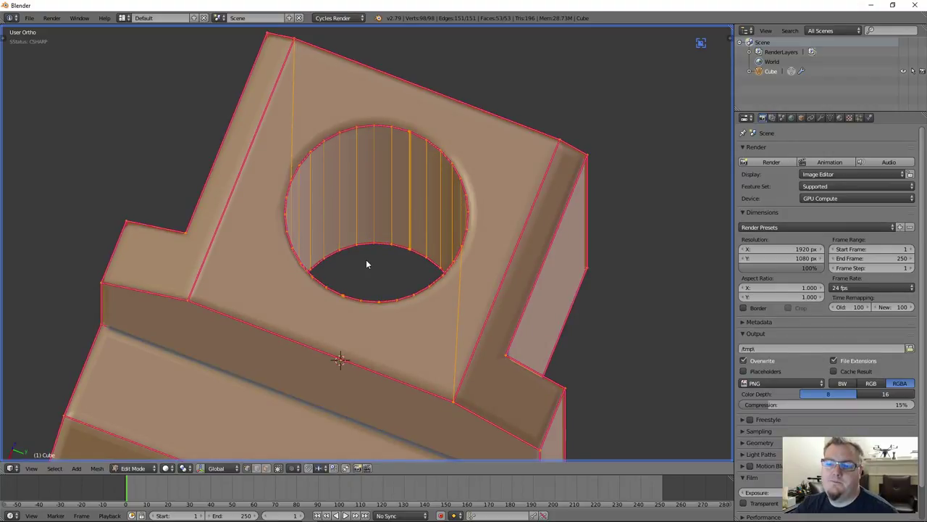
pyautogui.press('Tab')
pyautogui.hotkey('ctrl', 'shift', 'x')
pyautogui.scroll(-5, 366, 260)
pyautogui.moveTo(379, 323); pyautogui.dragTo(389, 238, button='middle')
# Step: Apply a Hard Ops bevel to the block's edges and confirm the width
pyautogui.scroll(-4, 384, 275)
pyautogui.moveTo(378, 307); pyautogui.dragTo(331, 280, button='middle')
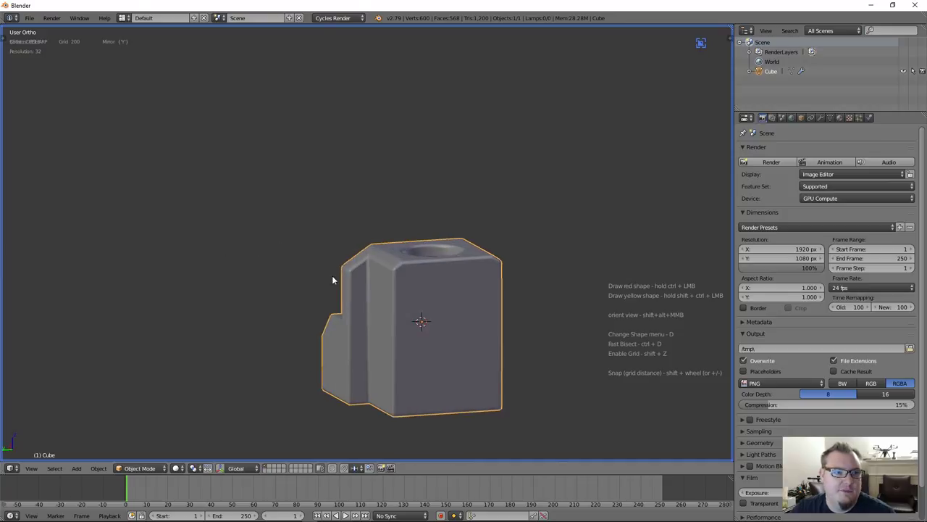
pyautogui.scroll(4, 431, 312)
pyautogui.keyDown('shift'); pyautogui.moveTo(435, 335); pyautogui.dragTo(357, 249, button='middle'); pyautogui.keyUp('shift')
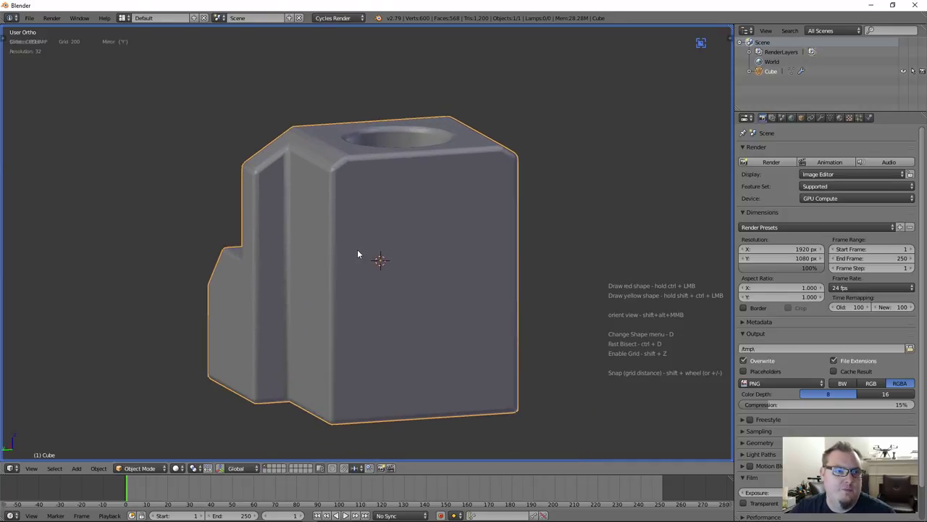
pyautogui.press('q')
pyautogui.click(408, 264)
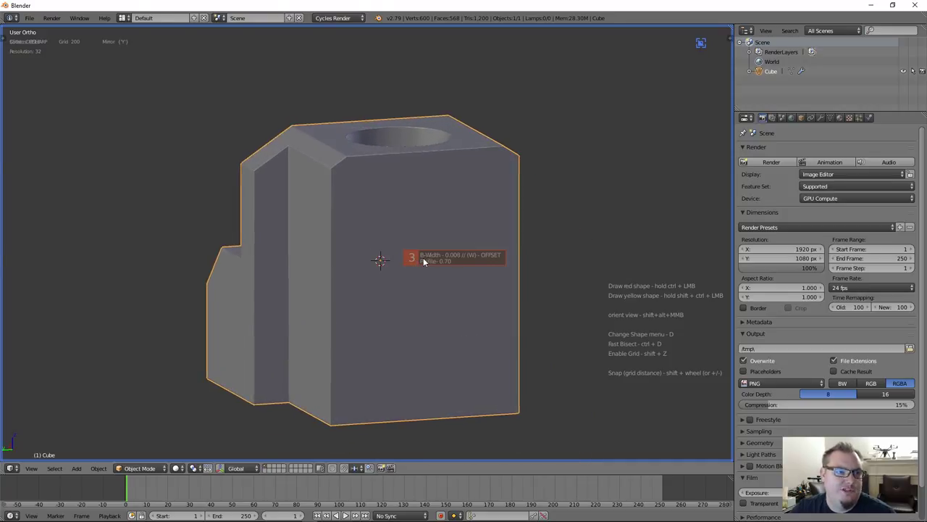
pyautogui.click(420, 260)
# Step: Orbit around the beveled block to inspect it, ending in front view
pyautogui.scroll(-2, 374, 261)
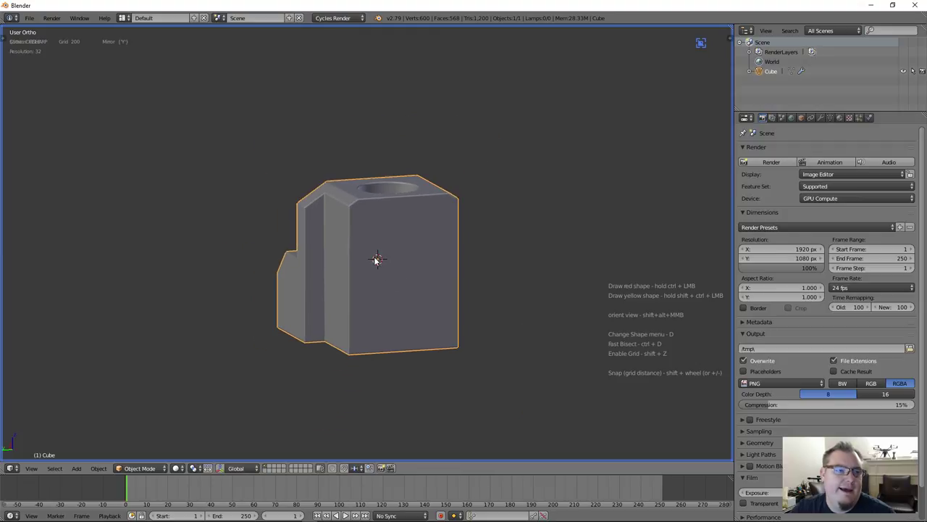
pyautogui.moveTo(375, 260); pyautogui.dragTo(548, 277, button='middle')
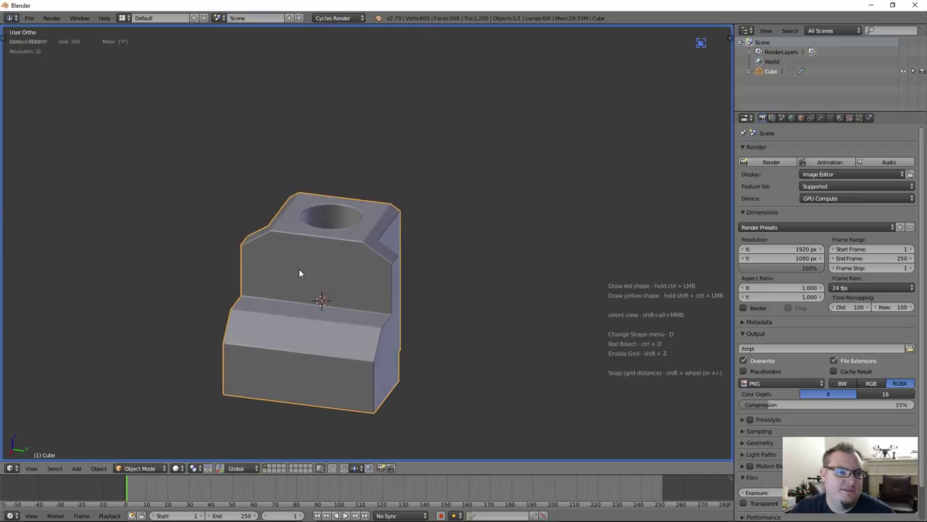
pyautogui.scroll(4, 299, 273)
pyautogui.keyDown('shift'); pyautogui.moveTo(359, 323); pyautogui.dragTo(329, 286, button='middle'); pyautogui.keyUp('shift')
pyautogui.scroll(-2, 372, 274)
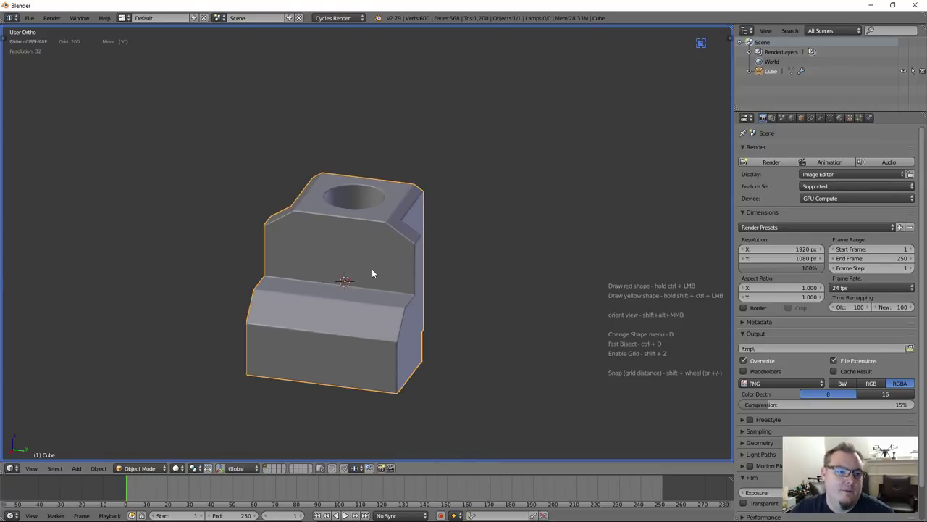
pyautogui.moveTo(372, 236); pyautogui.dragTo(347, 235, button='middle')
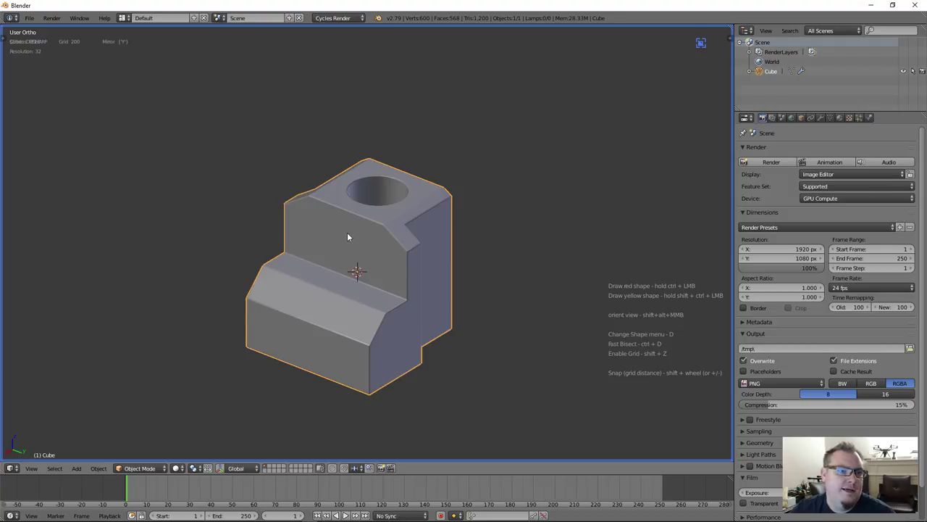
pyautogui.moveTo(348, 236); pyautogui.dragTo(425, 268, button='middle')
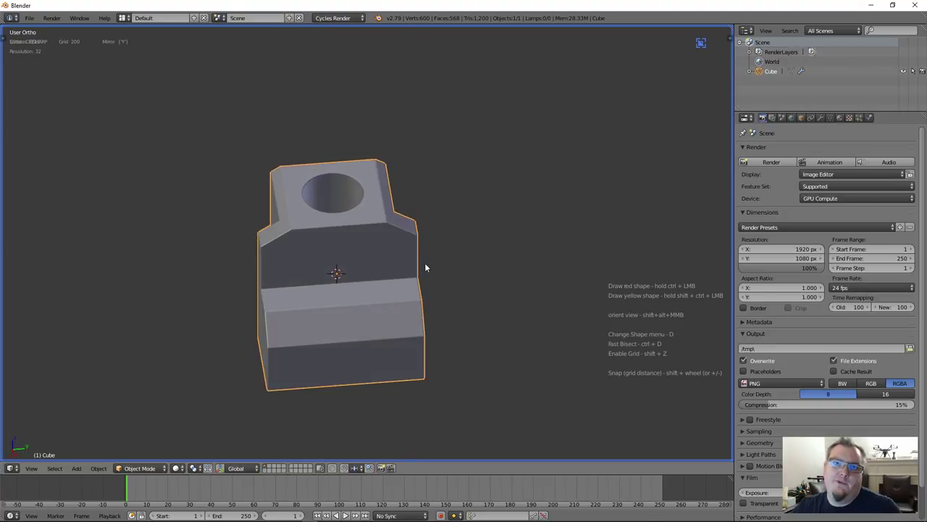
pyautogui.moveTo(342, 244)
pyautogui.mouseDown(button='middle')
pyautogui.moveTo(289, 263)
pyautogui.moveTo(341, 237)
pyautogui.mouseUp(button='middle')
pyautogui.scroll(2, 348, 240)
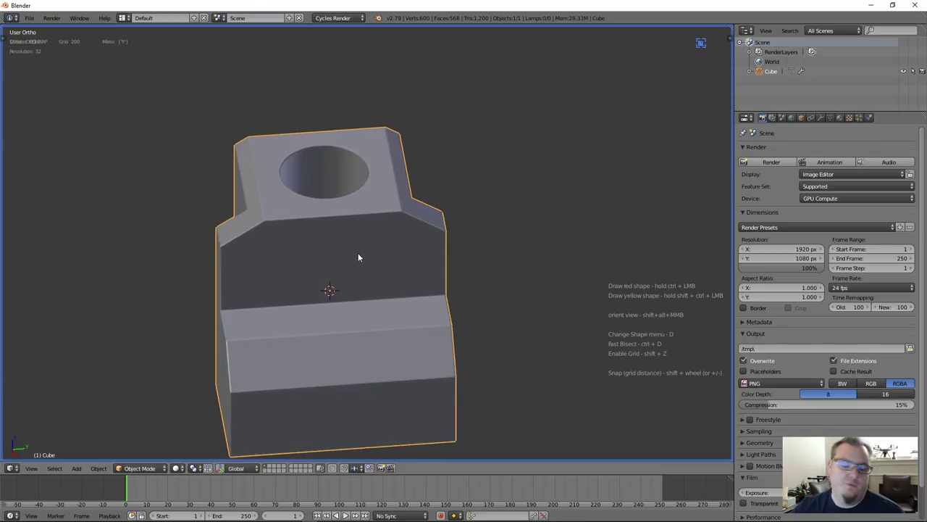
pyautogui.press('KP_1')
# Step: In wireframe, carve three stacked pairs of mirrored round holes through the side faces
pyautogui.press('z')
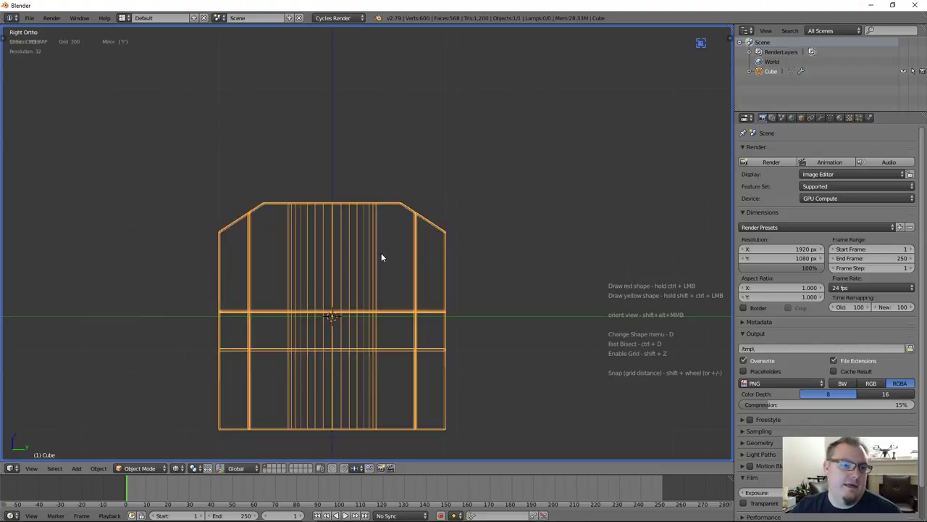
pyautogui.scroll(4, 381, 257)
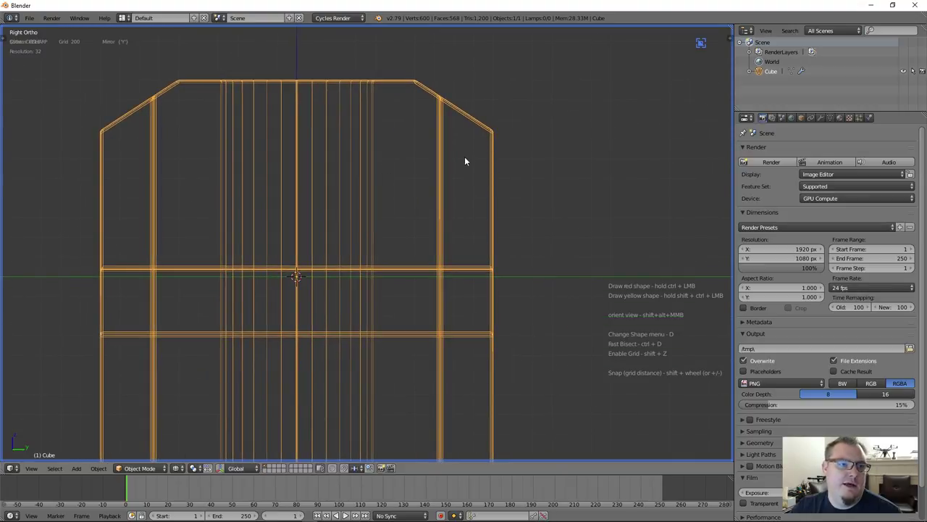
pyautogui.keyDown('ctrl'); pyautogui.moveTo(465, 161); pyautogui.dragTo(474, 176); pyautogui.keyUp('ctrl')
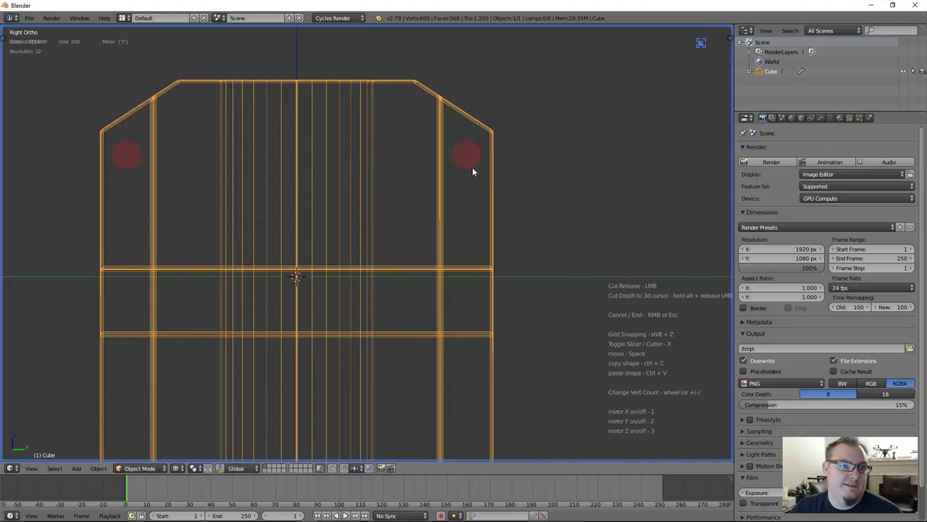
pyautogui.moveTo(472, 171)
pyautogui.keyDown('ctrl'); pyautogui.mouseDown()
pyautogui.moveTo(457, 201)
pyautogui.moveTo(470, 164)
pyautogui.mouseUp(); pyautogui.keyUp('ctrl')
pyautogui.keyDown('ctrl'); pyautogui.moveTo(408, 219); pyautogui.dragTo(470, 172); pyautogui.keyUp('ctrl')
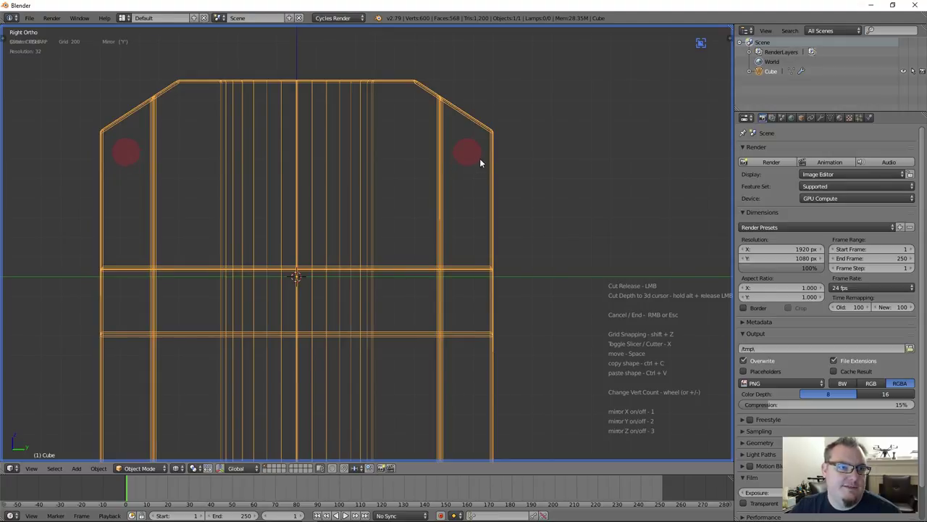
pyautogui.click(480, 162)
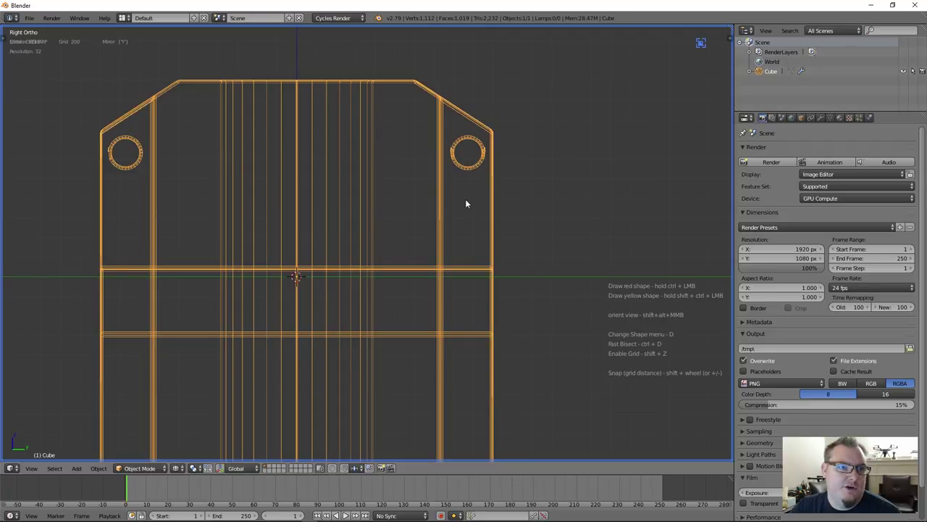
pyautogui.hotkey('ctrl', 'v')
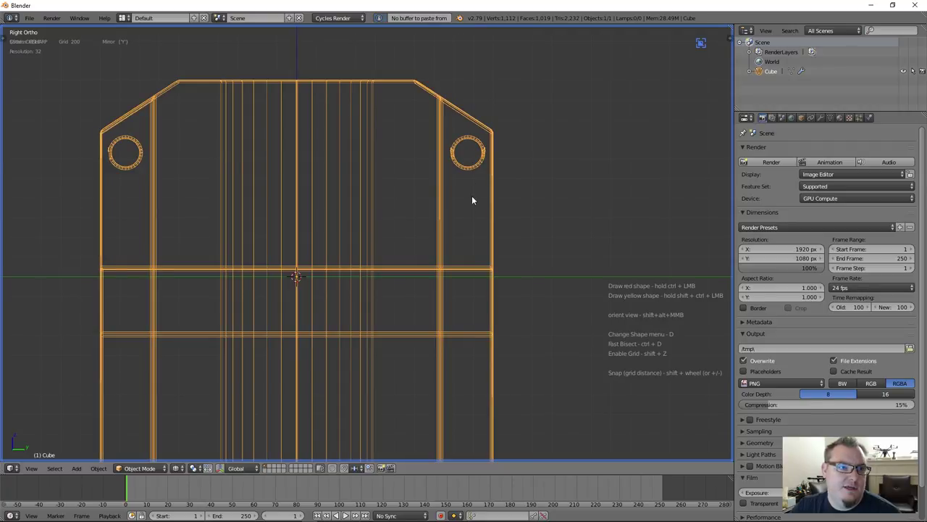
pyautogui.keyDown('ctrl'); pyautogui.moveTo(470, 194); pyautogui.dragTo(481, 203); pyautogui.keyUp('ctrl')
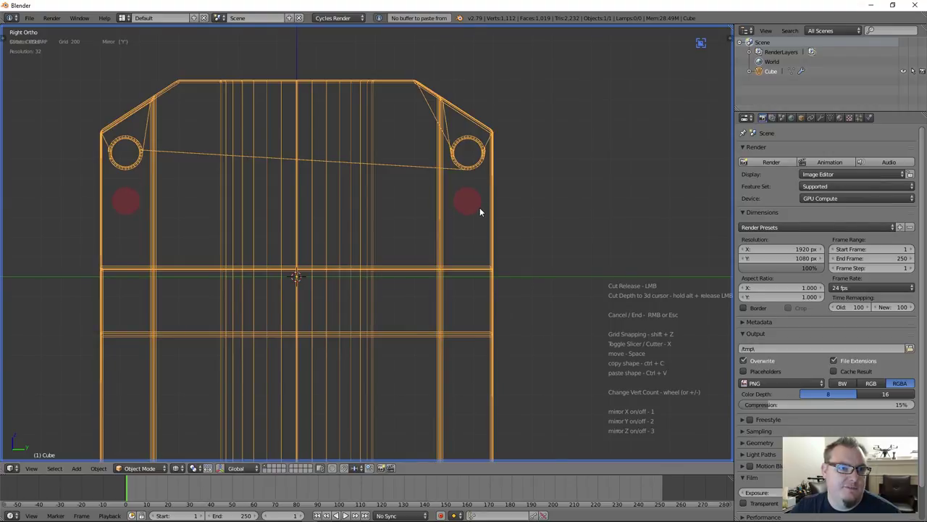
pyautogui.click(479, 208)
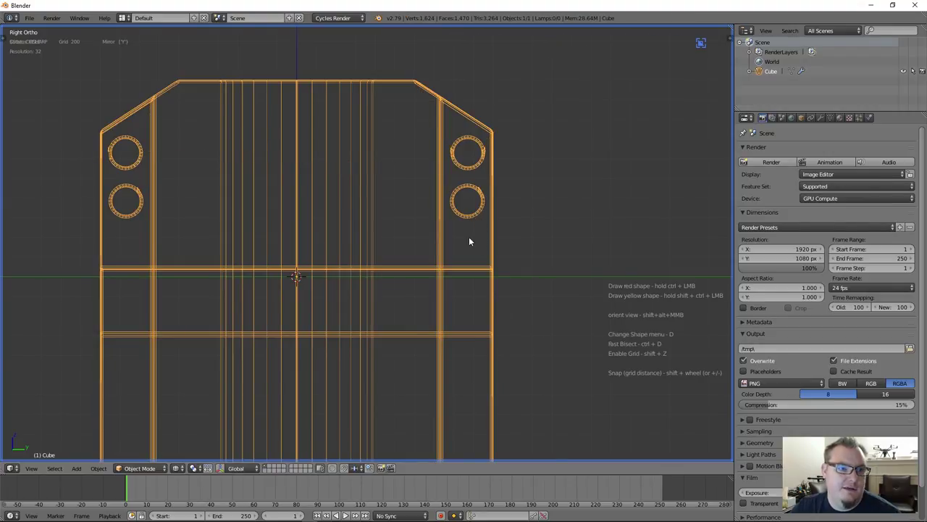
pyautogui.keyDown('ctrl'); pyautogui.moveTo(468, 238); pyautogui.dragTo(484, 246); pyautogui.keyUp('ctrl')
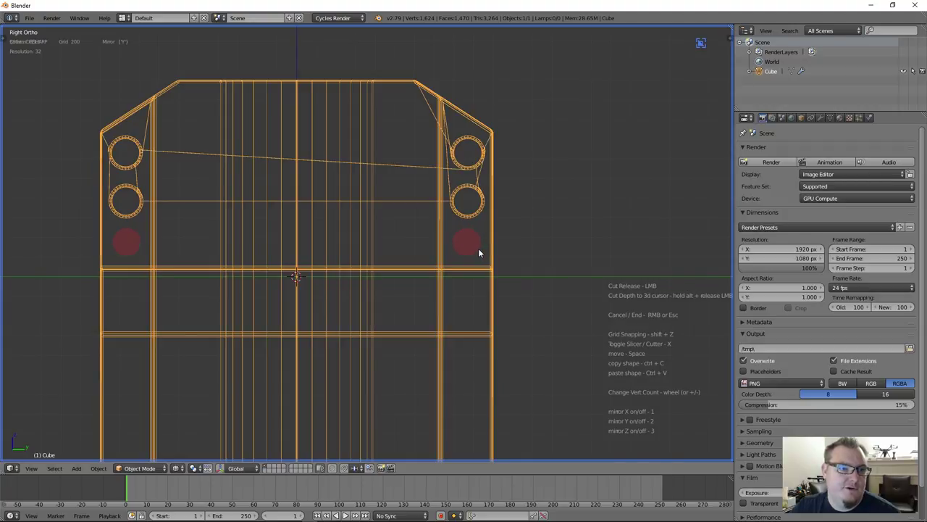
pyautogui.click(478, 247)
# Step: Return to solid shading and inspect the side holes from several angles
pyautogui.scroll(1, 229, 198)
pyautogui.press('z')
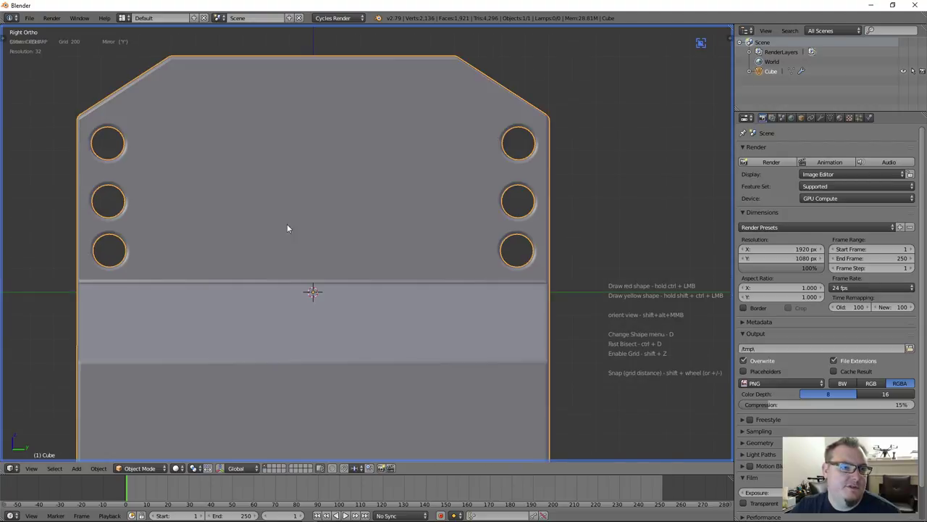
pyautogui.scroll(-3, 287, 229)
pyautogui.moveTo(286, 228); pyautogui.dragTo(384, 191, button='middle')
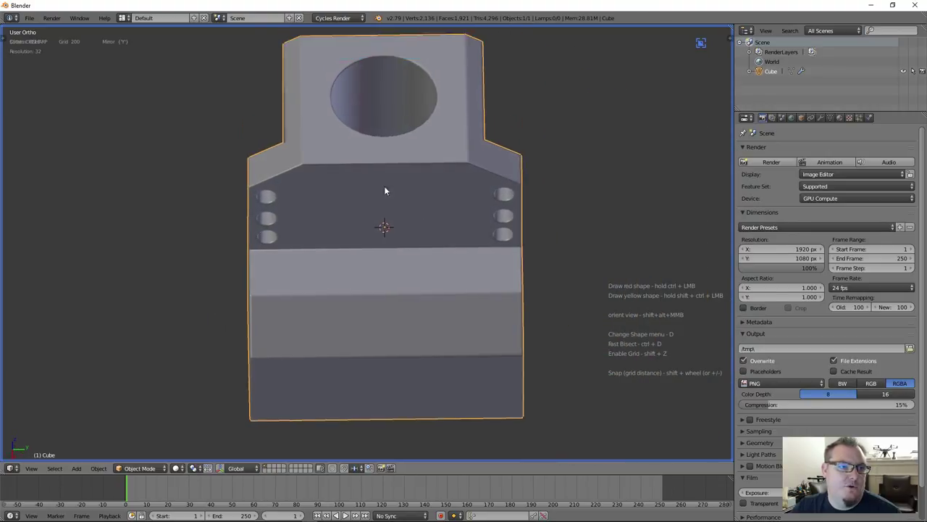
pyautogui.scroll(-4, 356, 298)
pyautogui.moveTo(355, 298); pyautogui.dragTo(436, 252, button='middle')
pyautogui.scroll(4, 360, 244)
pyautogui.press('KP_1')
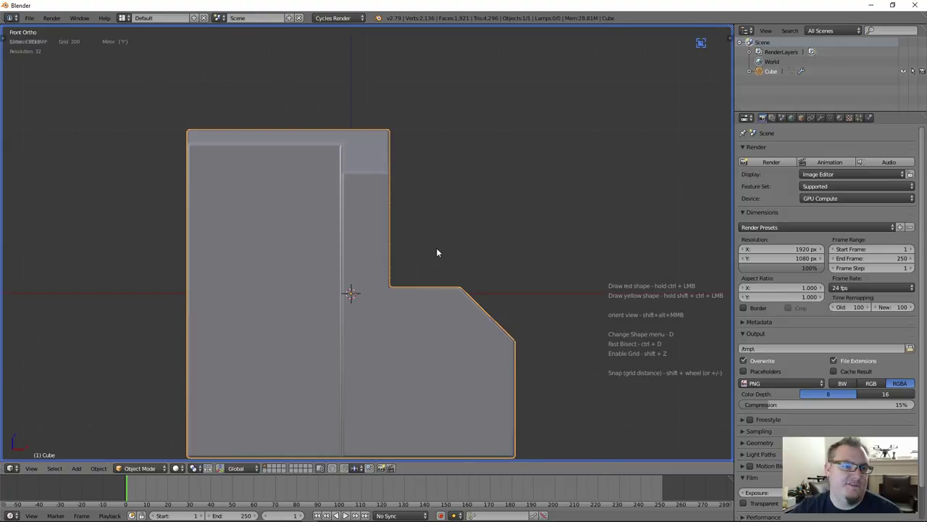
pyautogui.press('KP_3')
pyautogui.press('KP_1')
# Step: Place the 3D cursor at the inner step corner in front view, then return to top view
pyautogui.scroll(2, 435, 304)
pyautogui.scroll(1, 434, 317)
pyautogui.keyDown('shift'); pyautogui.moveTo(435, 317); pyautogui.dragTo(433, 247, button='middle'); pyautogui.keyUp('shift')
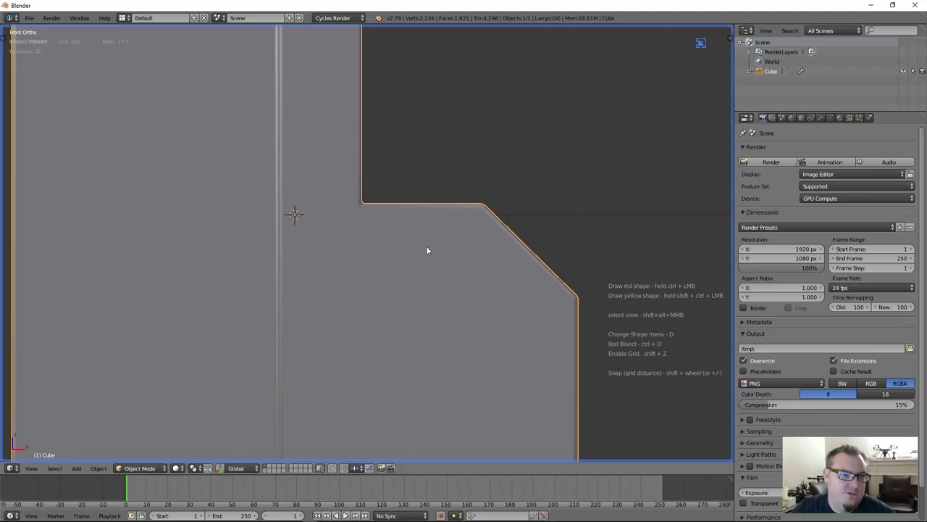
pyautogui.click(425, 247)
pyautogui.scroll(-4, 434, 255)
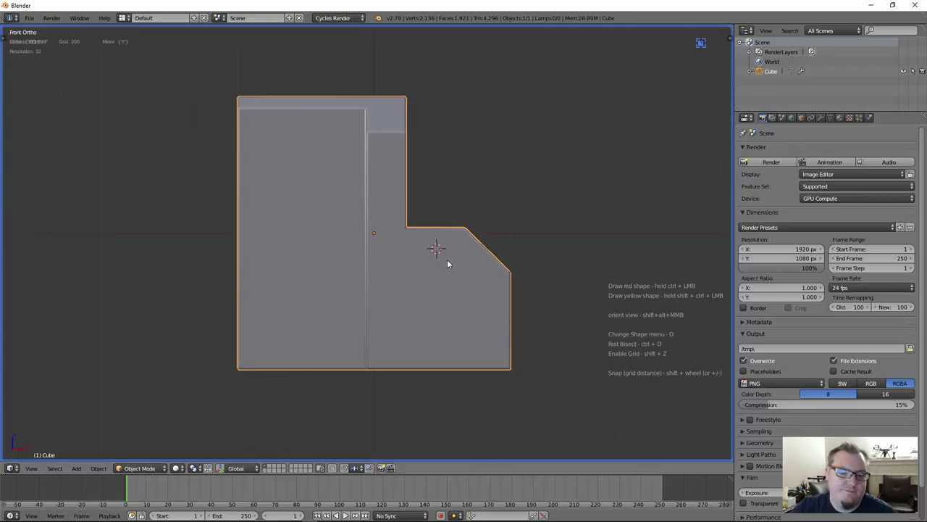
pyautogui.press('KP_7')
pyautogui.press('KP_Decimal')
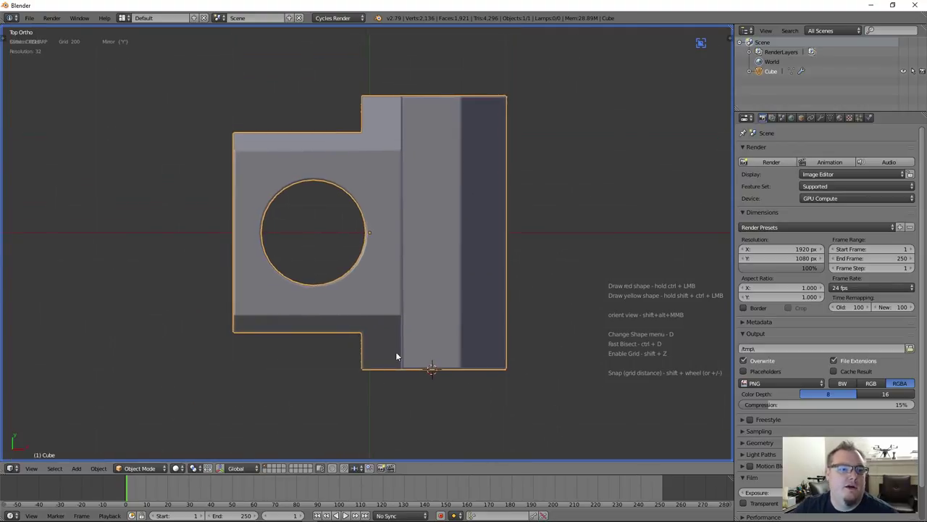
pyautogui.moveTo(415, 353); pyautogui.dragTo(436, 314, button='middle')
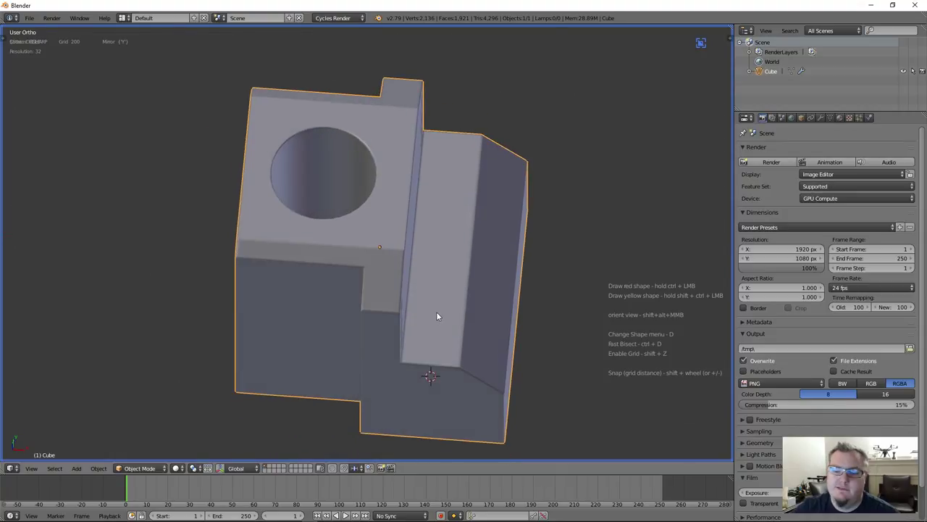
pyautogui.press('KP_7')
# Step: Draw mirrored Box cutter rectangles over the lower step and carve them in as two shallow pockets
pyautogui.scroll(1, 458, 271)
pyautogui.press('d')
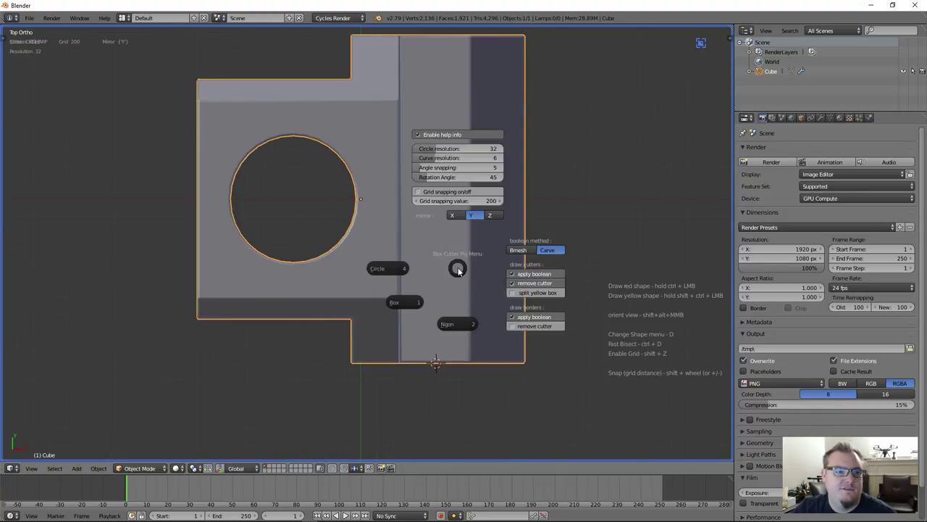
pyautogui.click(419, 305)
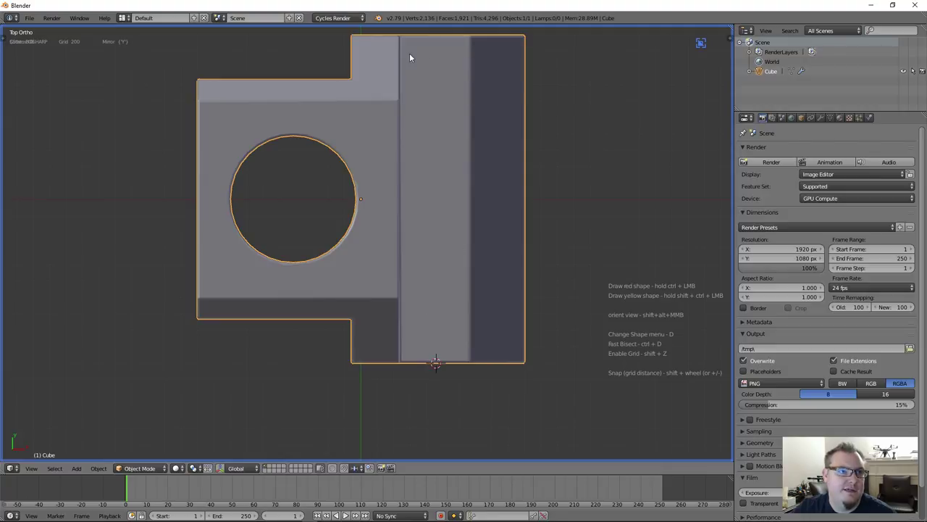
pyautogui.moveTo(407, 48)
pyautogui.keyDown('ctrl'); pyautogui.mouseDown()
pyautogui.moveTo(462, 161)
pyautogui.moveTo(460, 196)
pyautogui.mouseUp(); pyautogui.keyUp('ctrl')
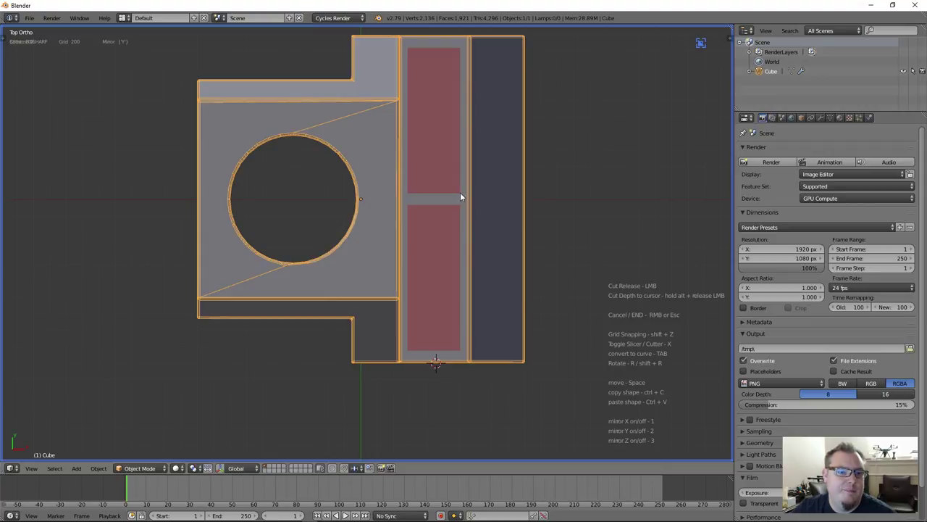
pyautogui.moveTo(460, 193)
pyautogui.keyDown('ctrl'); pyautogui.mouseDown()
pyautogui.moveTo(466, 180)
pyautogui.moveTo(460, 196)
pyautogui.mouseUp(); pyautogui.keyUp('ctrl')
pyautogui.moveTo(459, 195); pyautogui.dragTo(397, 332, button='middle')
pyautogui.scroll(4, 403, 304)
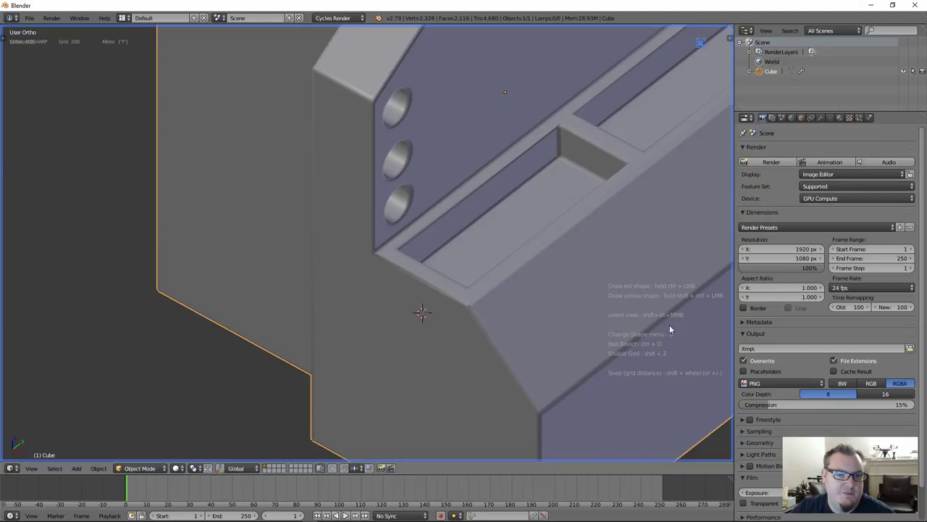
pyautogui.scroll(-5, 486, 267)
pyautogui.moveTo(486, 267); pyautogui.dragTo(467, 264, button='middle')
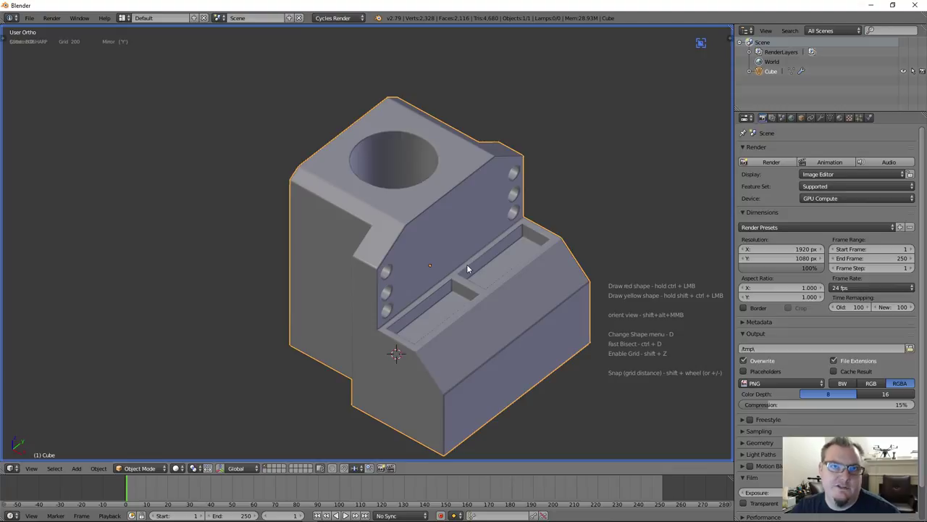
# Step: Reduce the block's bevel to about 0.012 width using Hard Ops (B)Width
pyautogui.scroll(5, 468, 269)
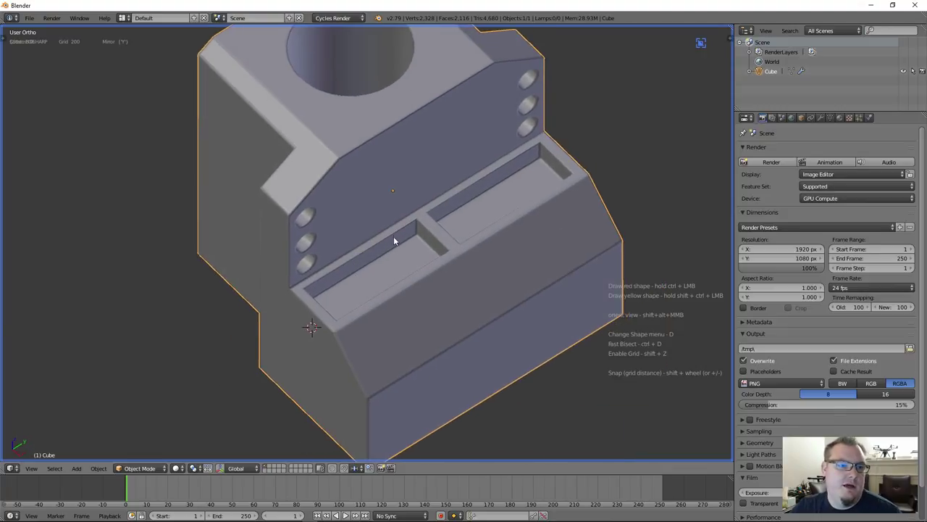
pyautogui.scroll(-4, 393, 236)
pyautogui.moveTo(395, 255); pyautogui.dragTo(362, 167, button='middle')
pyautogui.scroll(3, 435, 336)
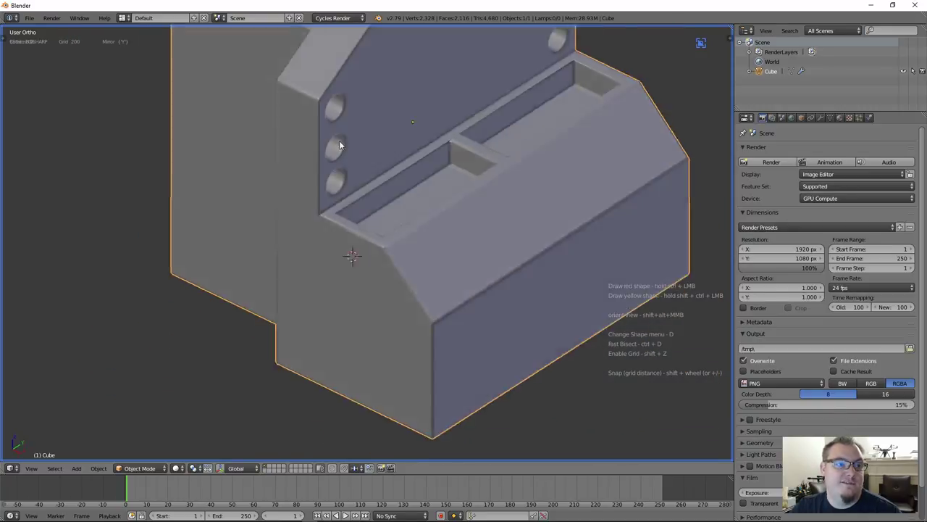
pyautogui.scroll(3, 373, 174)
pyautogui.press('q')
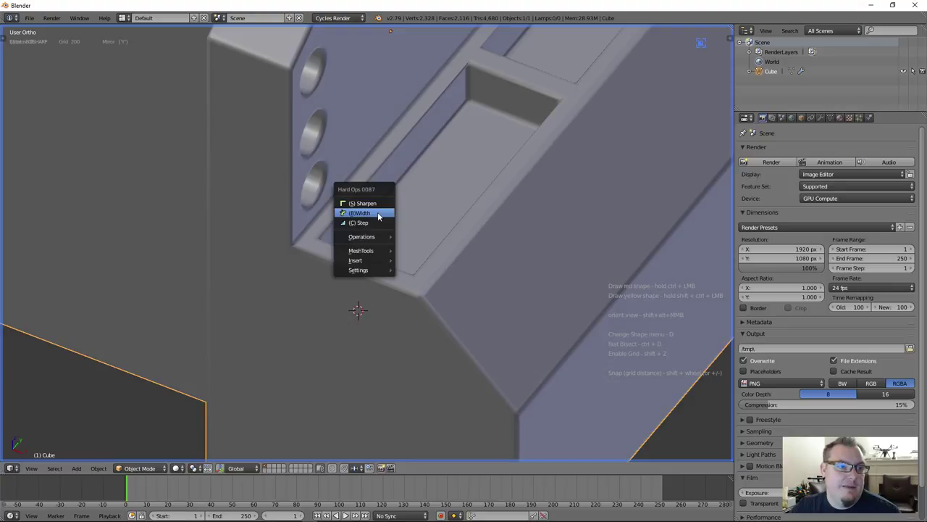
pyautogui.click(371, 214)
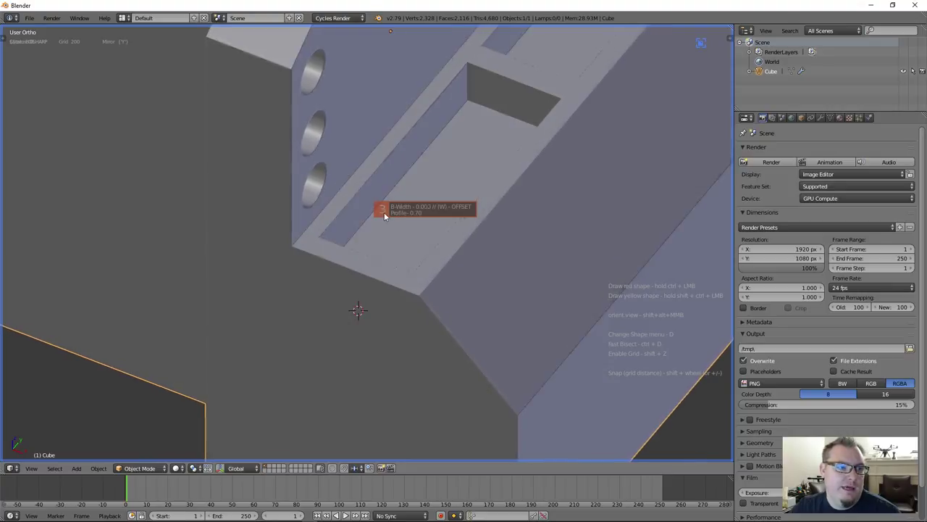
pyautogui.click(382, 212)
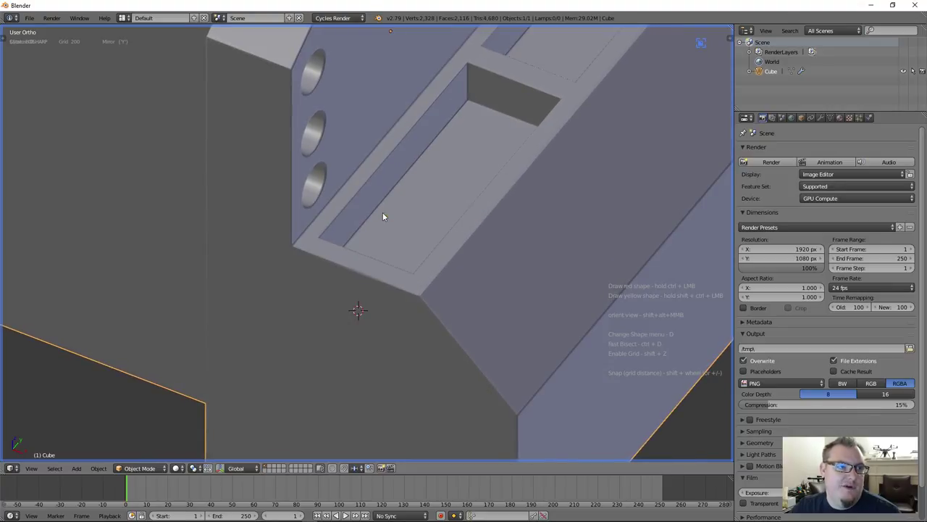
# Step: Orbit to check the rounded pocket edges from a three-quarter view
pyautogui.scroll(-4, 382, 215)
pyautogui.moveTo(383, 215); pyautogui.dragTo(342, 213, button='middle')
pyautogui.scroll(2, 342, 214)
pyautogui.keyDown('shift'); pyautogui.moveTo(355, 285); pyautogui.dragTo(357, 209, button='middle'); pyautogui.keyUp('shift')
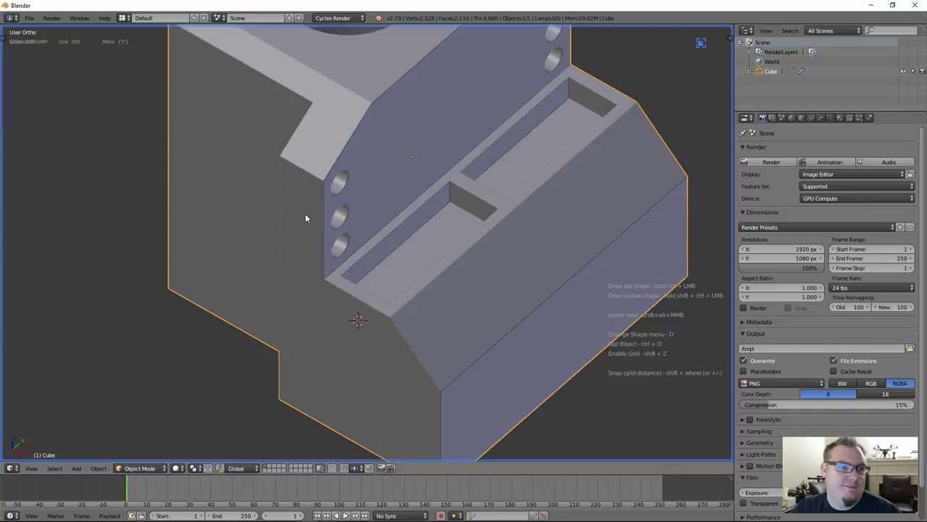
pyautogui.moveTo(258, 239); pyautogui.dragTo(293, 235, button='middle')
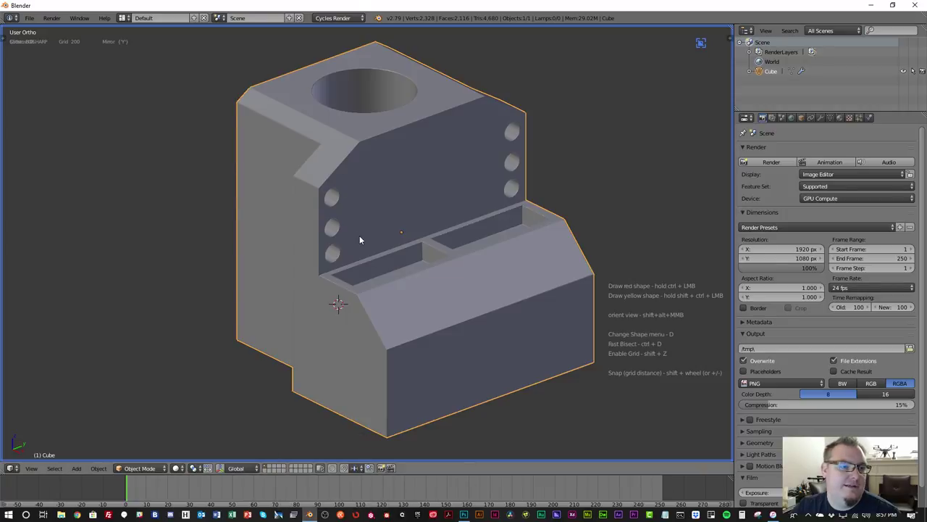
# Step: With the Cube deselected, draw a Circle cutter in front view to create a cylinder mesh
pyautogui.scroll(-3, 359, 235)
pyautogui.moveTo(352, 234); pyautogui.dragTo(348, 197, button='middle')
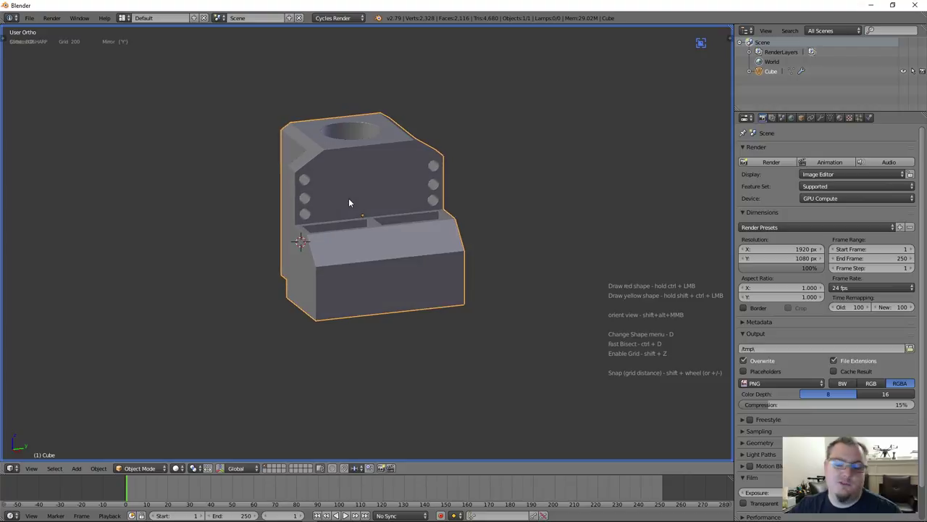
pyautogui.press('KP_3')
pyautogui.press('KP_1')
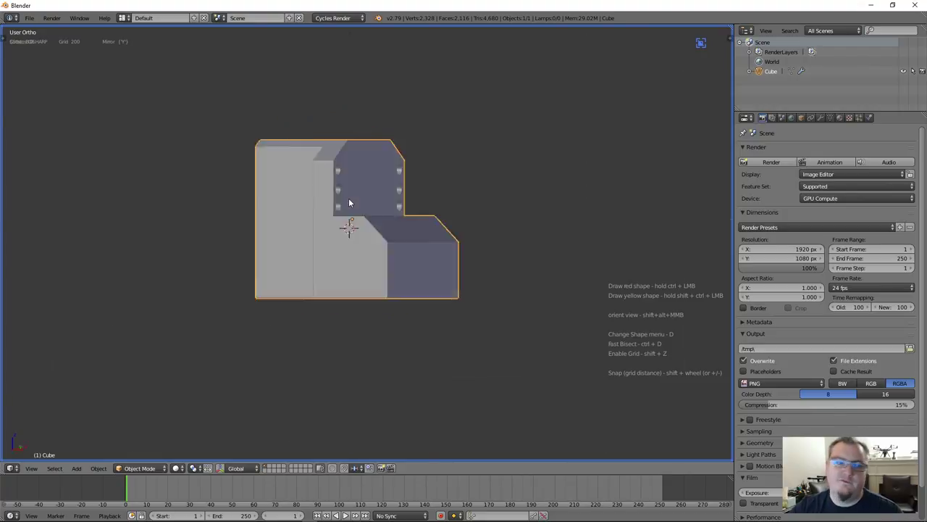
pyautogui.scroll(4, 222, 312)
pyautogui.scroll(-3, 290, 240)
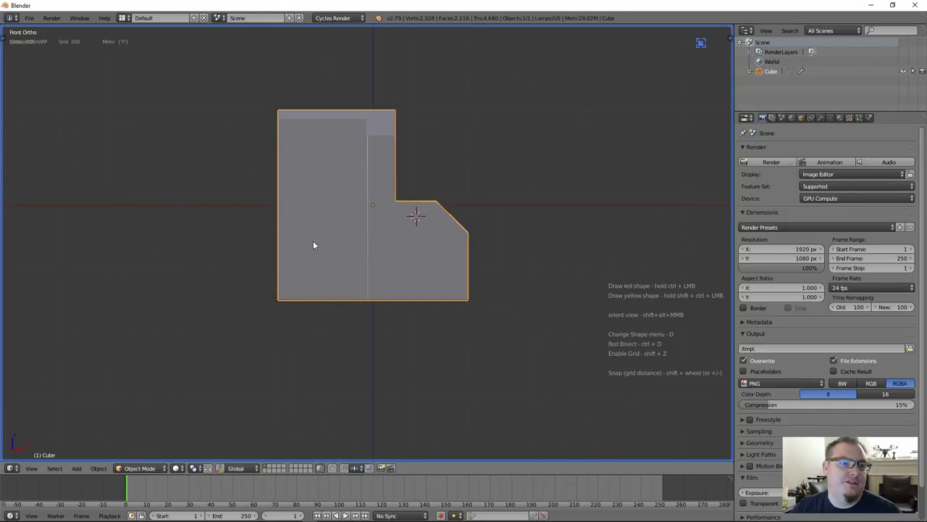
pyautogui.press('a')
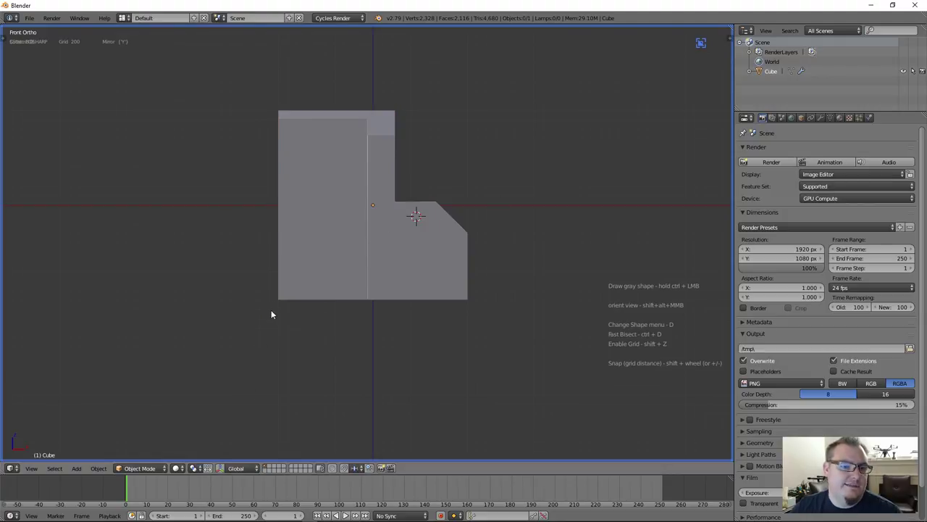
pyautogui.press('d')
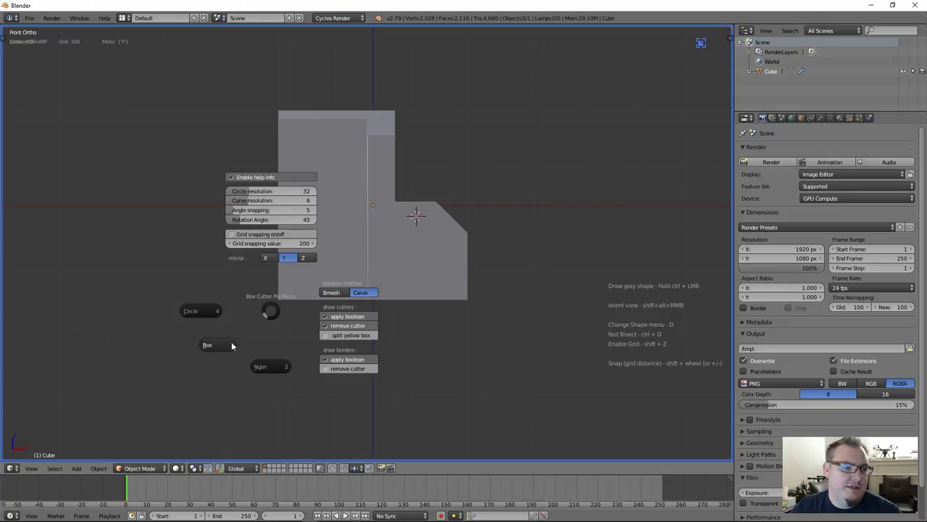
pyautogui.click(205, 319)
pyautogui.moveTo(268, 305)
pyautogui.keyDown('ctrl'); pyautogui.mouseDown()
pyautogui.moveTo(301, 365)
pyautogui.moveTo(292, 345)
pyautogui.mouseUp(); pyautogui.keyUp('ctrl')
pyautogui.moveTo(252, 345)
pyautogui.mouseDown(button='middle')
pyautogui.moveTo(289, 287)
pyautogui.moveTo(366, 336)
pyautogui.mouseUp(button='middle')
# Step: Delete the mirrored cylinders, turn off Y mirroring, and draw a single cylinder instead
pyautogui.scroll(3, 275, 312)
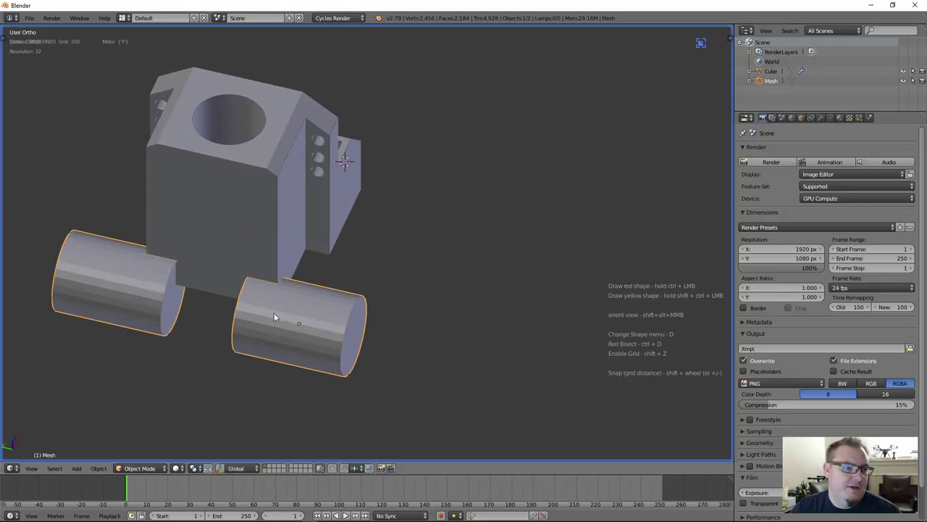
pyautogui.press('Return')
pyautogui.press('d')
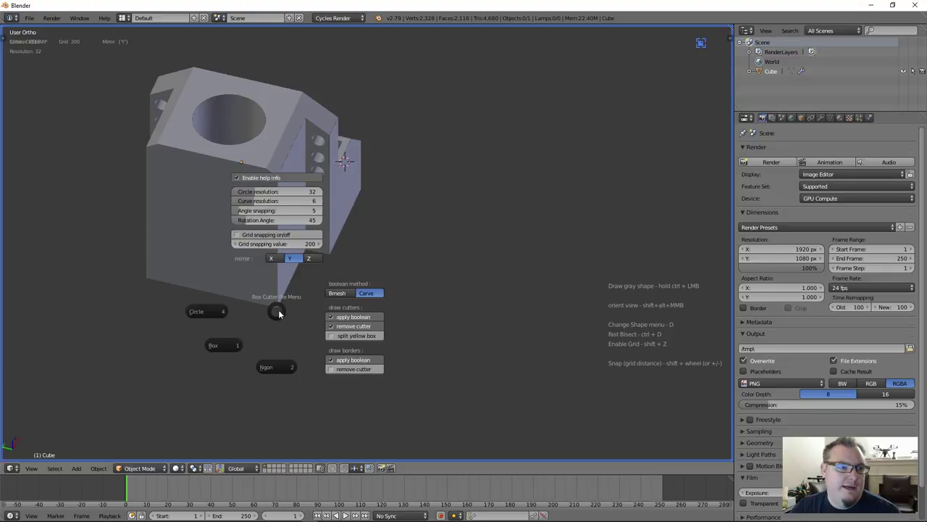
pyautogui.click(291, 258)
pyautogui.press('KP_3')
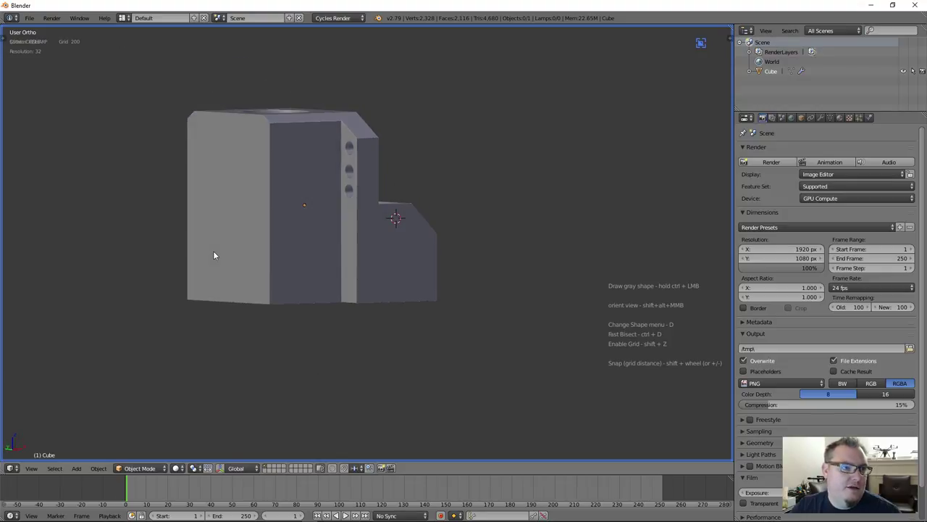
pyautogui.press('KP_1')
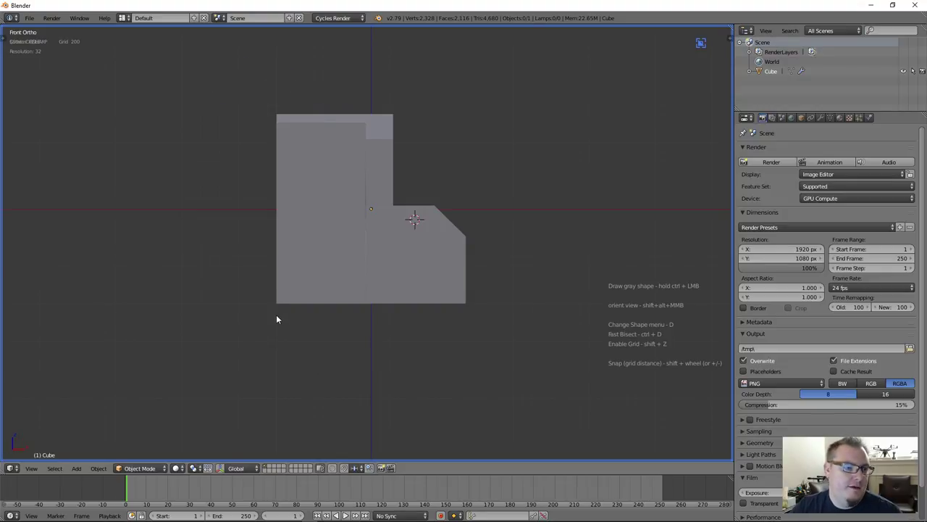
pyautogui.keyDown('ctrl'); pyautogui.moveTo(275, 306); pyautogui.dragTo(306, 158); pyautogui.keyUp('ctrl')
pyautogui.moveTo(306, 158); pyautogui.dragTo(287, 196, button='middle')
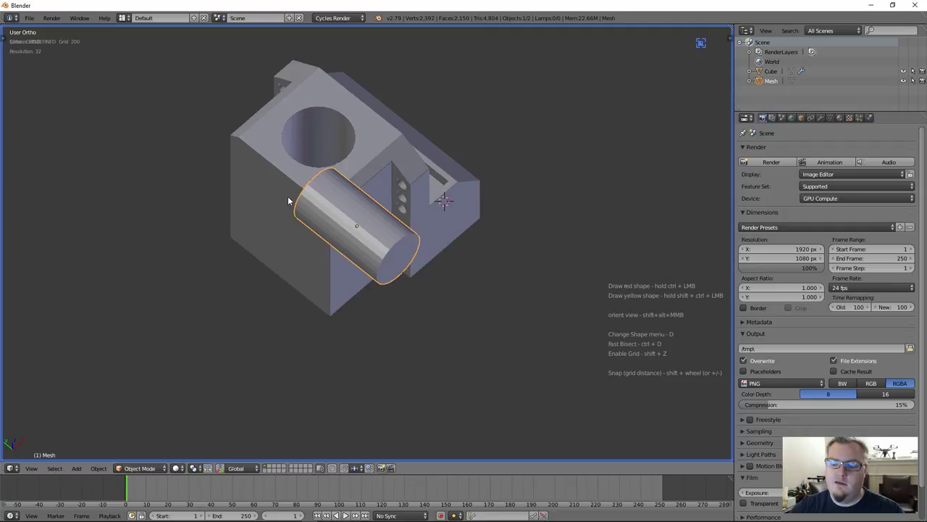
# Step: Move the half-cylinder along X in top view, then raise it along Z
pyautogui.press('KP_7')
pyautogui.press('g')
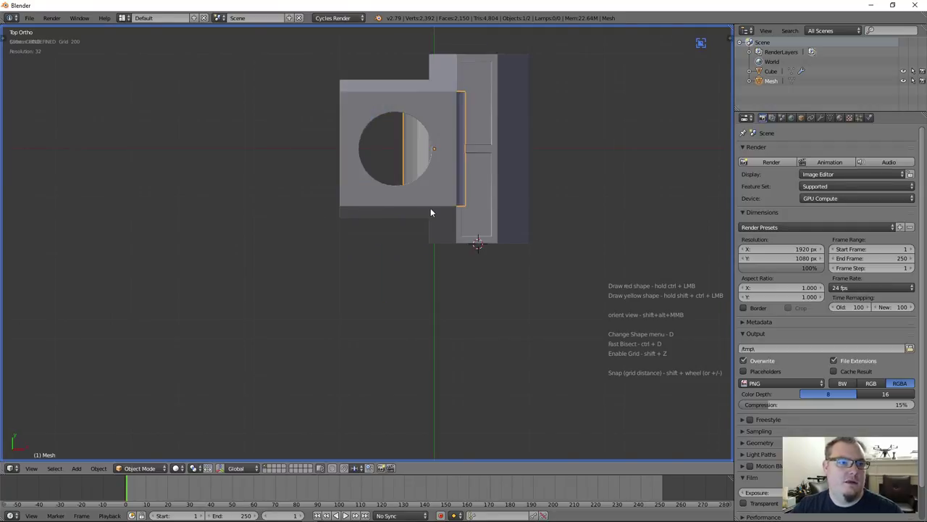
pyautogui.press('x')
pyautogui.click(338, 200)
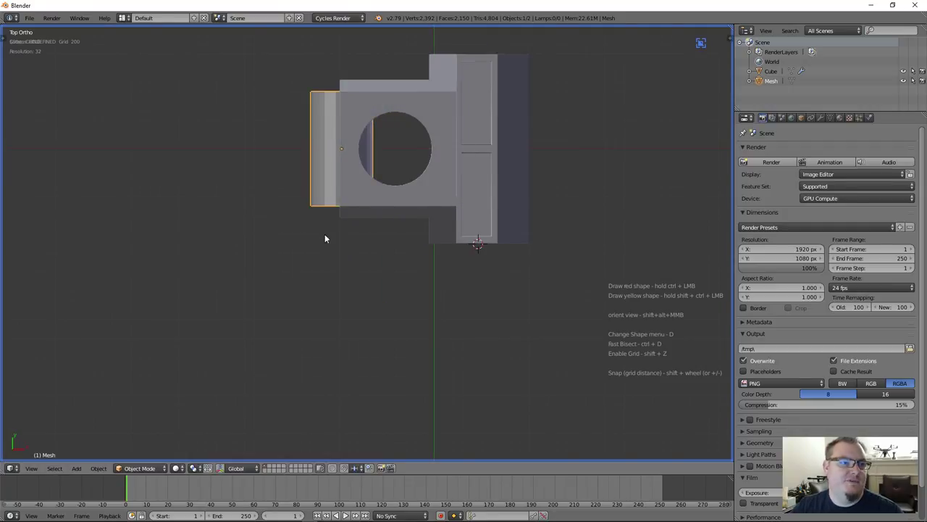
pyautogui.scroll(2, 324, 234)
pyautogui.keyDown('shift'); pyautogui.moveTo(338, 200); pyautogui.dragTo(348, 271, button='middle'); pyautogui.keyUp('shift')
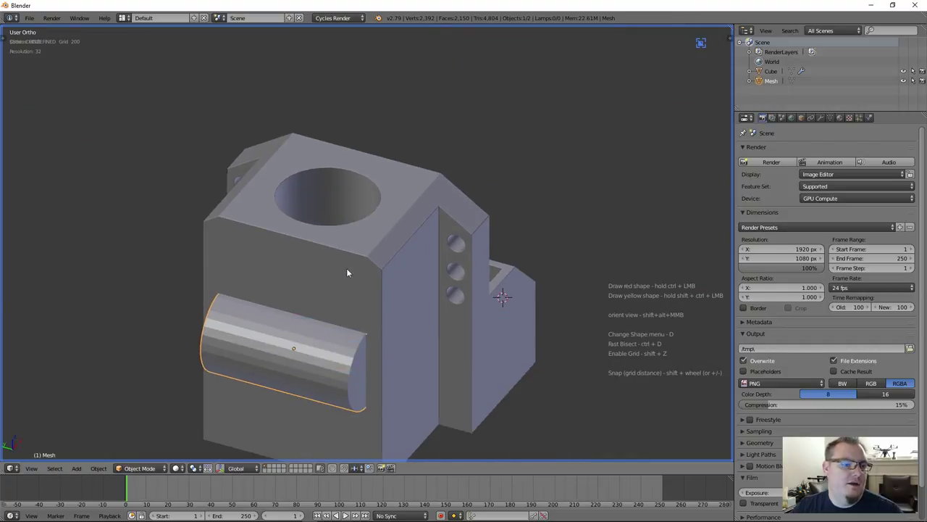
pyautogui.press('g')
pyautogui.press('z')
pyautogui.click(343, 157)
# Step: Stretch the half-cylinder along its Y axis to lengthen it
pyautogui.press('s')
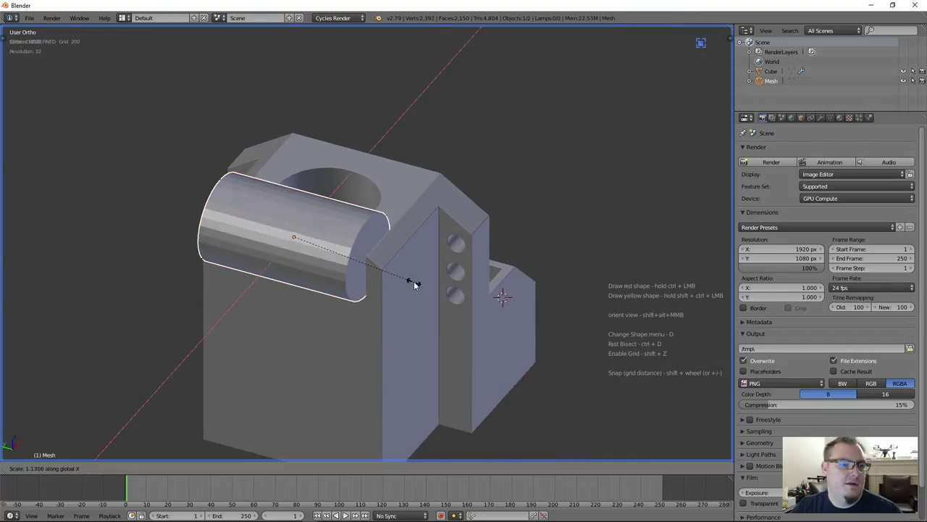
pyautogui.press('x')
pyautogui.press('y')
pyautogui.click(434, 294)
pyautogui.moveTo(413, 296); pyautogui.dragTo(443, 284, button='middle')
# Step: Shrink the half-cylinder uniformly to about half size onto the top edge
pyautogui.press('s')
pyautogui.press('y')
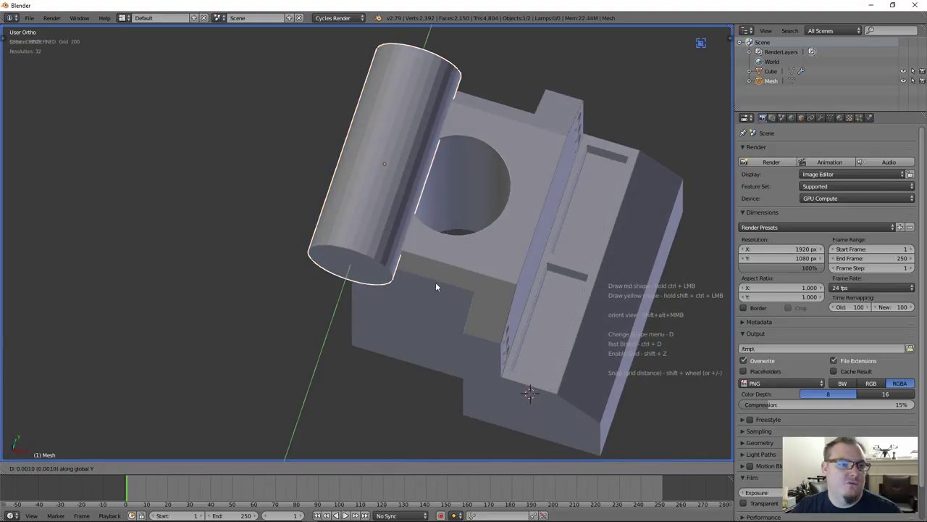
pyautogui.rightClick(433, 281)
pyautogui.press('s')
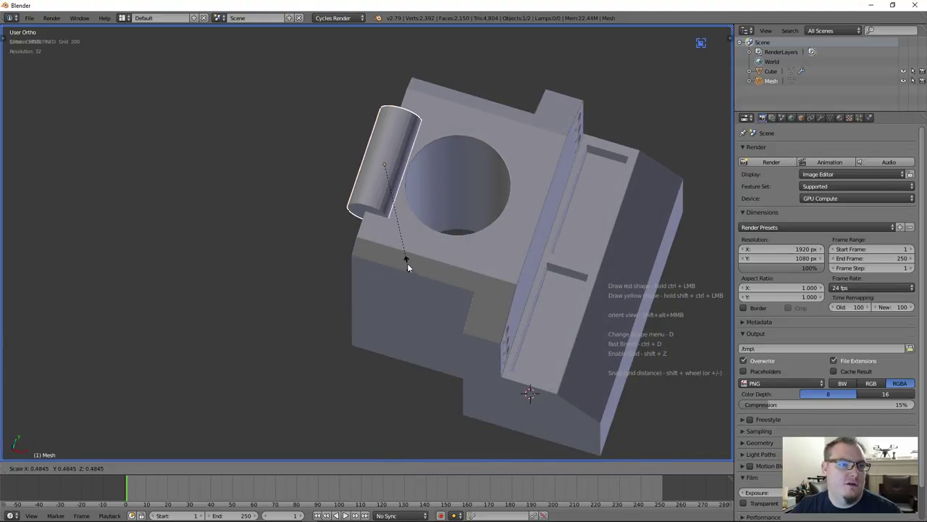
pyautogui.click(407, 263)
pyautogui.moveTo(407, 263); pyautogui.dragTo(411, 188, button='middle')
# Step: Cancel a stray transform, then reselect the half-cylinder after selecting the block
pyautogui.press('r')
pyautogui.press('y')
pyautogui.press('x')
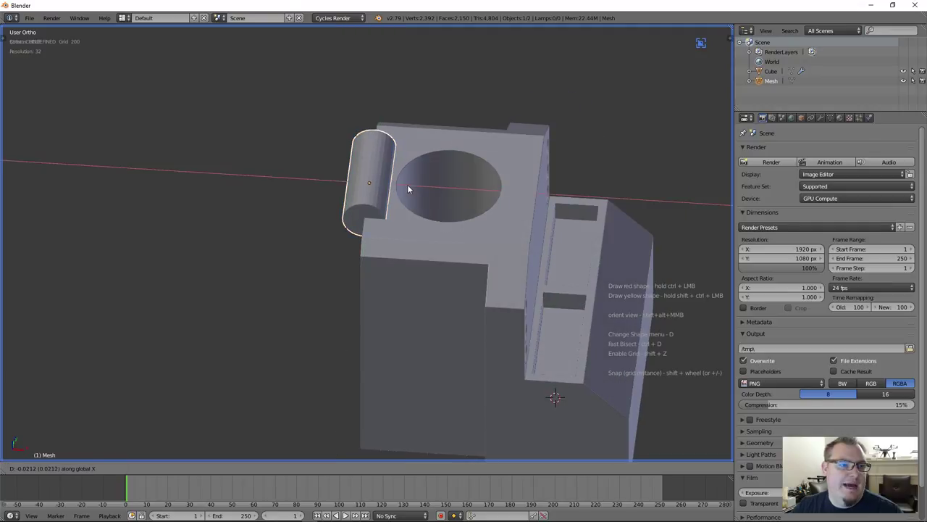
pyautogui.rightClick(407, 187)
pyautogui.moveTo(360, 269); pyautogui.dragTo(276, 267, button='middle')
pyautogui.rightClick(373, 309)
pyautogui.rightClick(316, 233)
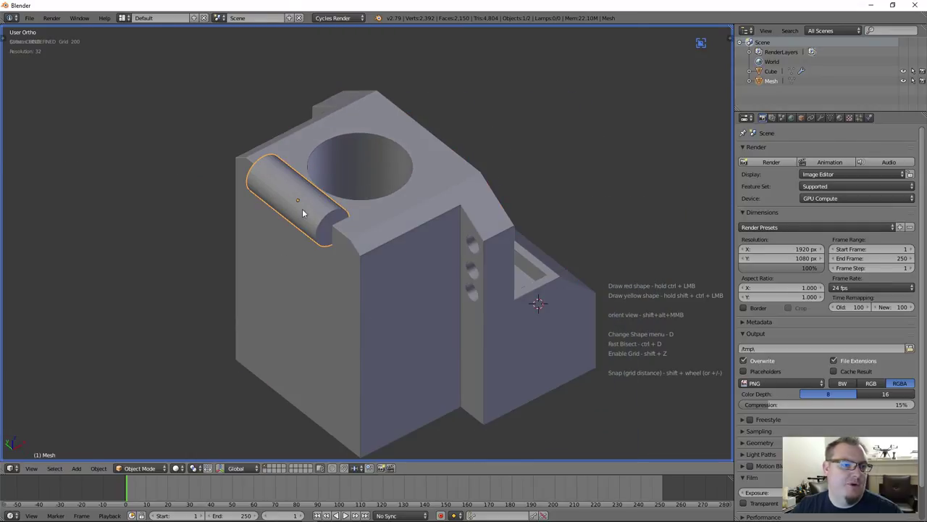
# Step: Add the block to the half-cylinder selection and apply a Hard Ops union with Ctrl+Numpad Plus
pyautogui.press('t')
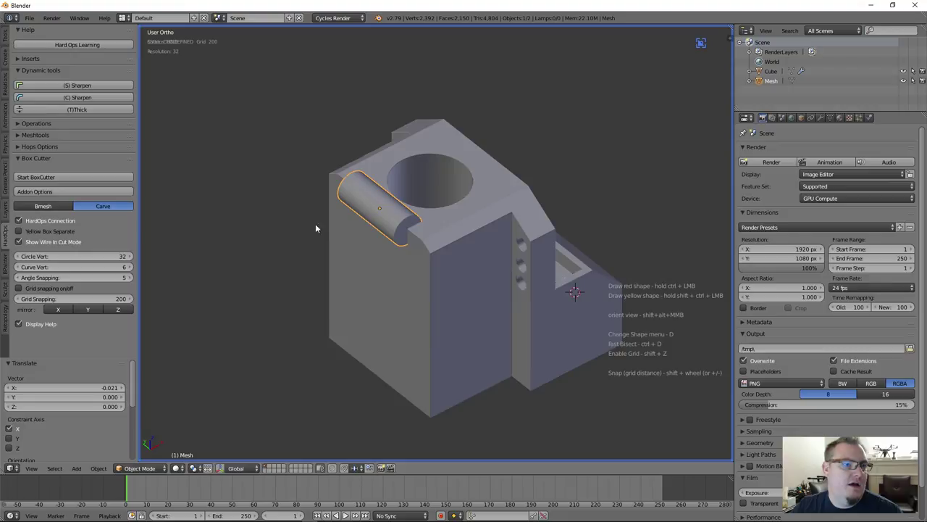
pyautogui.keyDown('shift'); pyautogui.rightClick(384, 295); pyautogui.keyUp('shift')
pyautogui.scroll(5, 382, 169)
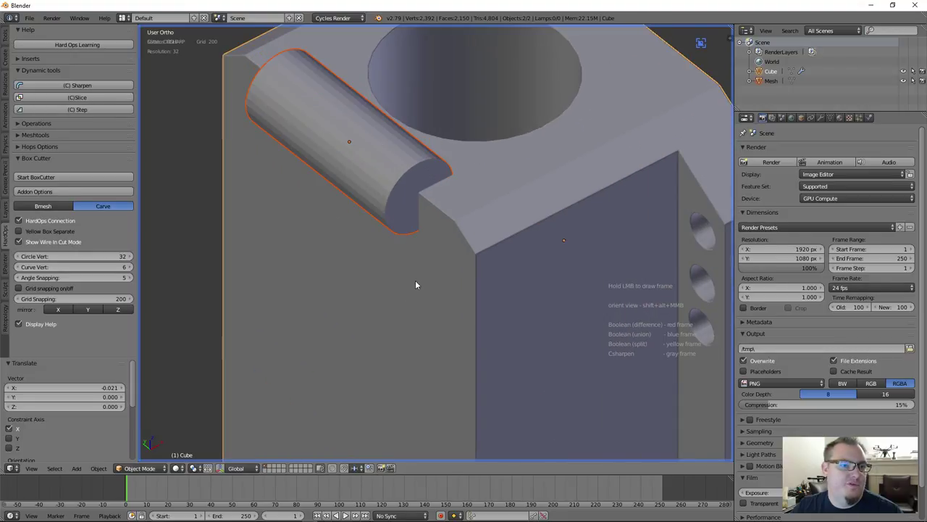
pyautogui.scroll(-3, 422, 258)
pyautogui.moveTo(441, 274)
pyautogui.mouseDown(button='middle')
pyautogui.moveTo(447, 263)
pyautogui.moveTo(443, 272)
pyautogui.mouseUp(button='middle')
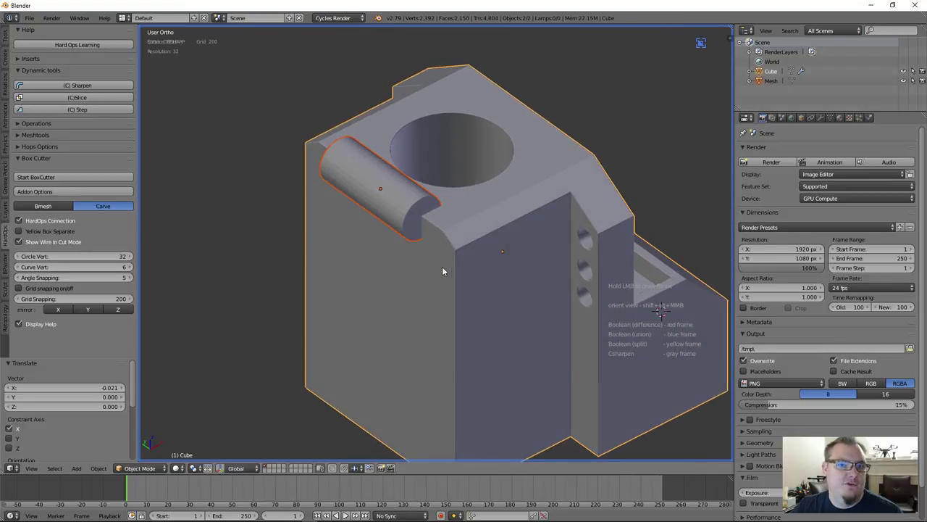
pyautogui.press('ctrl+KP_Add')
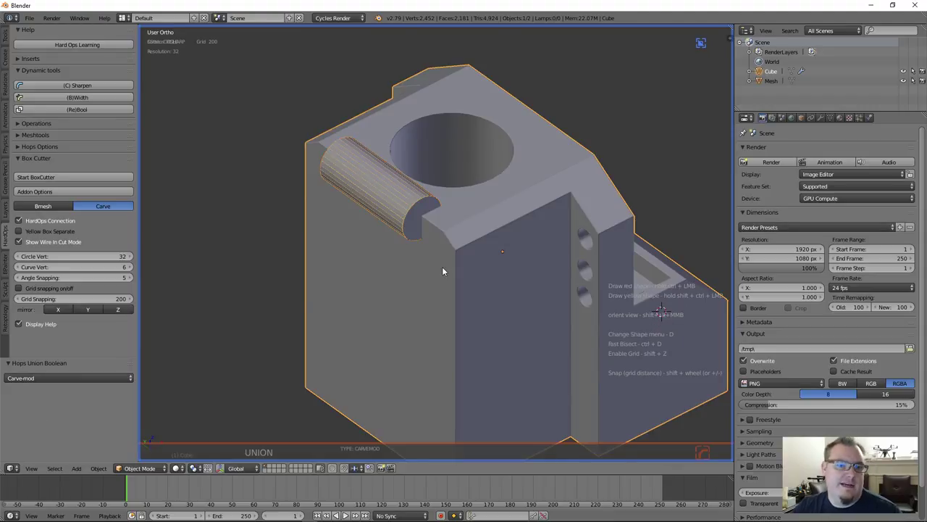
# Step: Check the block's modifier stack and the list of available modifiers without adding any
pyautogui.click(820, 118)
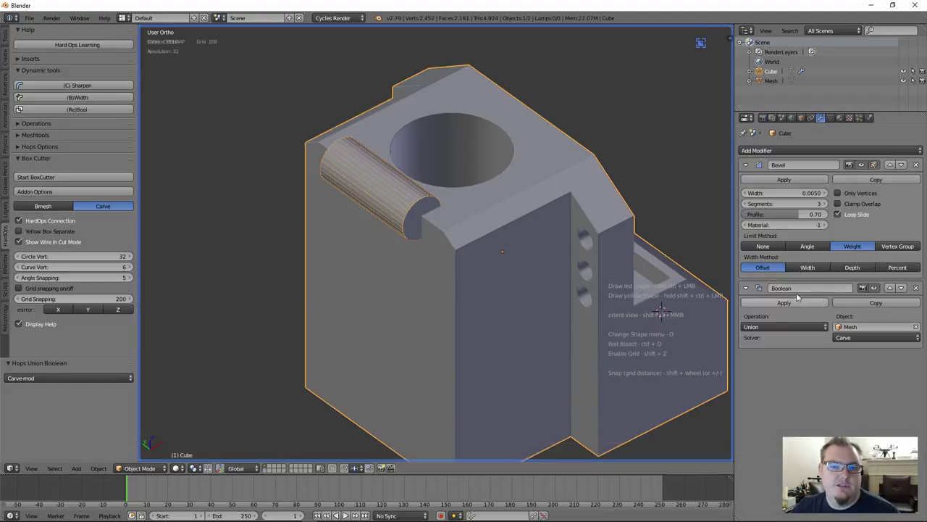
pyautogui.click(786, 150)
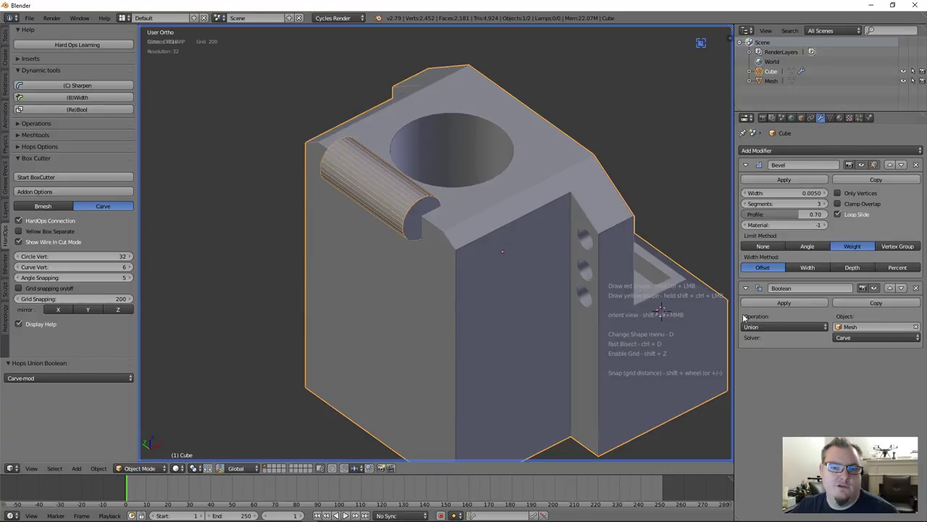
pyautogui.click(771, 150)
pyautogui.click(772, 150)
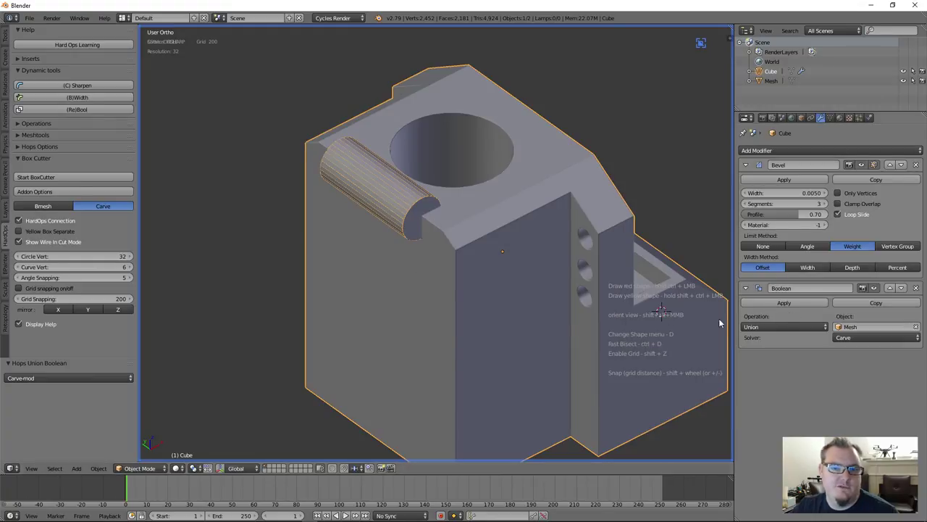
pyautogui.scroll(3, 407, 168)
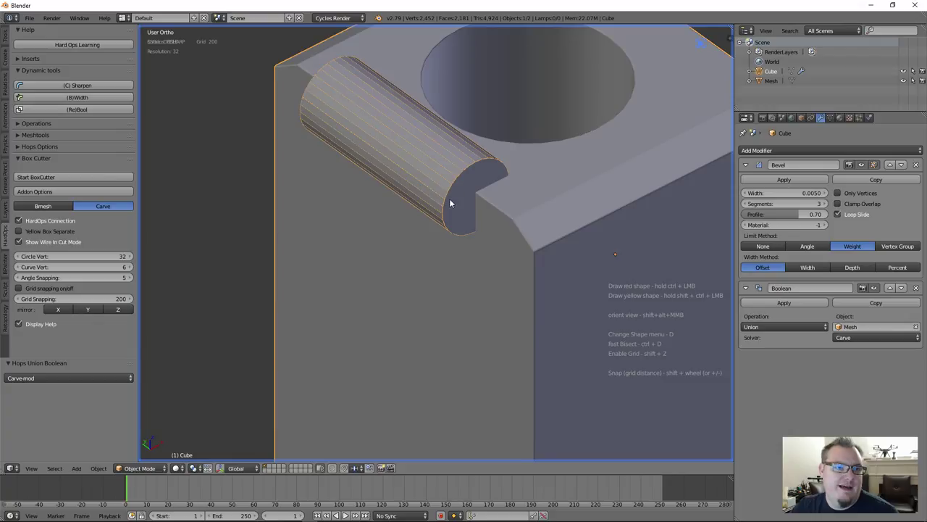
pyautogui.scroll(-3, 496, 253)
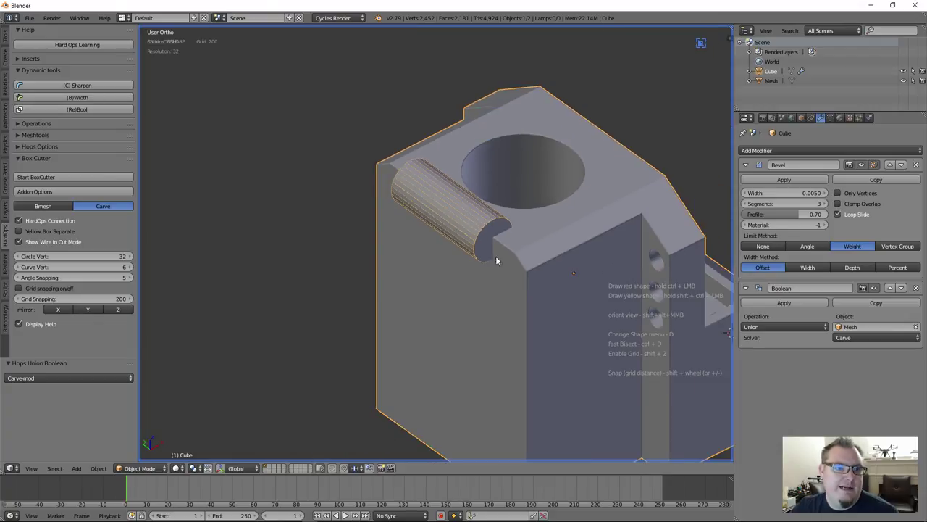
pyautogui.moveTo(517, 290)
pyautogui.mouseDown(button='middle')
pyautogui.moveTo(589, 353)
pyautogui.moveTo(516, 290)
pyautogui.mouseUp(button='middle')
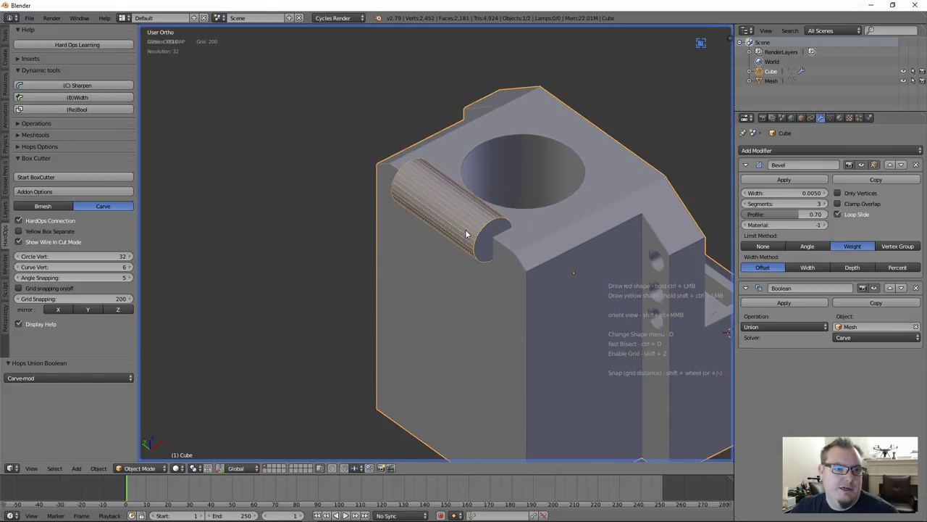
# Step: Reselect the half-cylinder then the block, bake the union with (Re)Bool, and deselect everything
pyautogui.rightClick(472, 227)
pyautogui.scroll(2, 475, 233)
pyautogui.rightClick(523, 332)
pyautogui.scroll(-2, 523, 332)
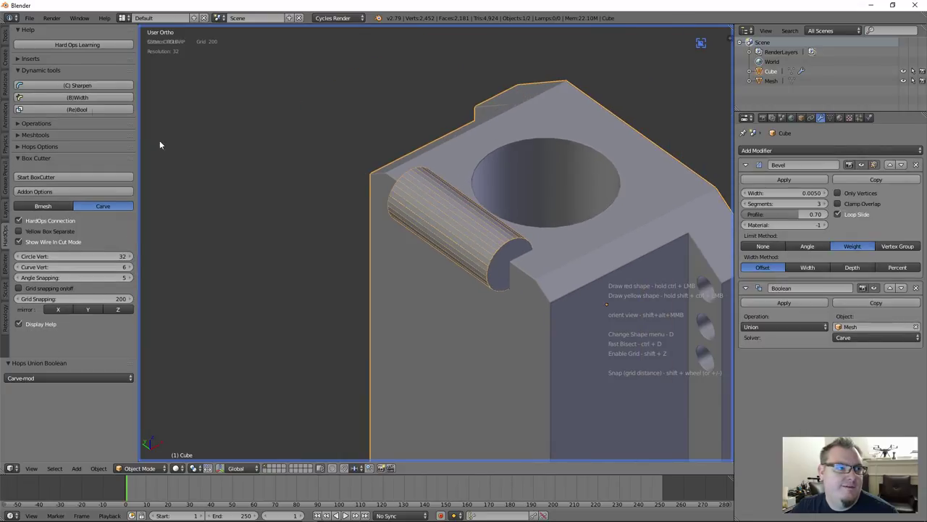
pyautogui.click(81, 110)
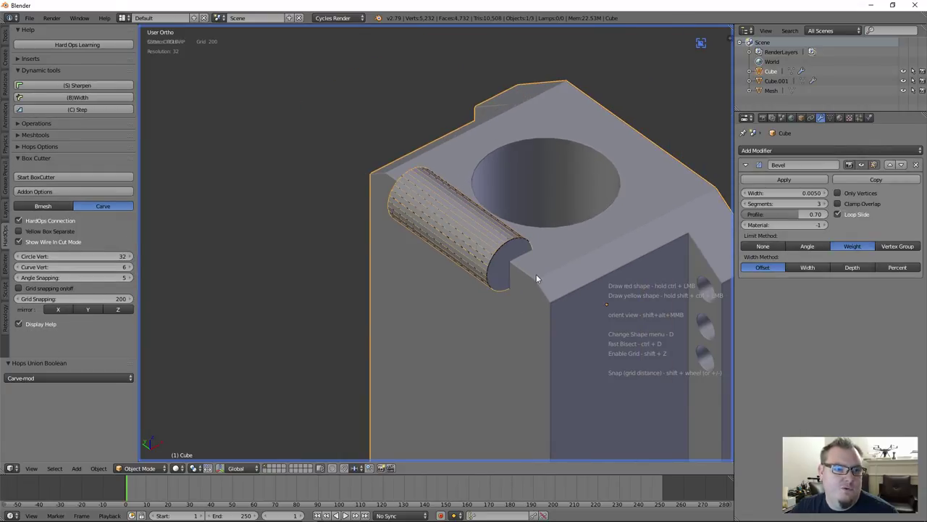
pyautogui.scroll(10, 535, 273)
pyautogui.scroll(-10, 445, 226)
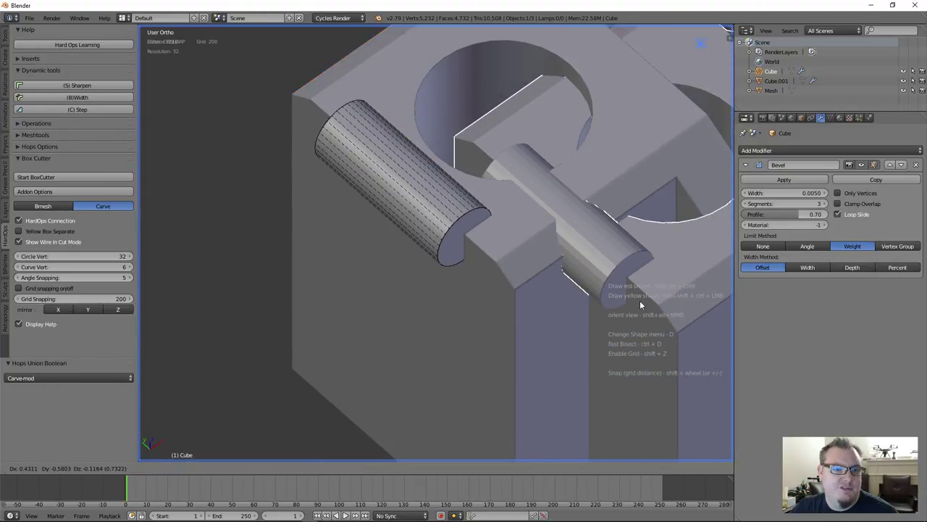
pyautogui.click(639, 300)
pyautogui.press('Escape')
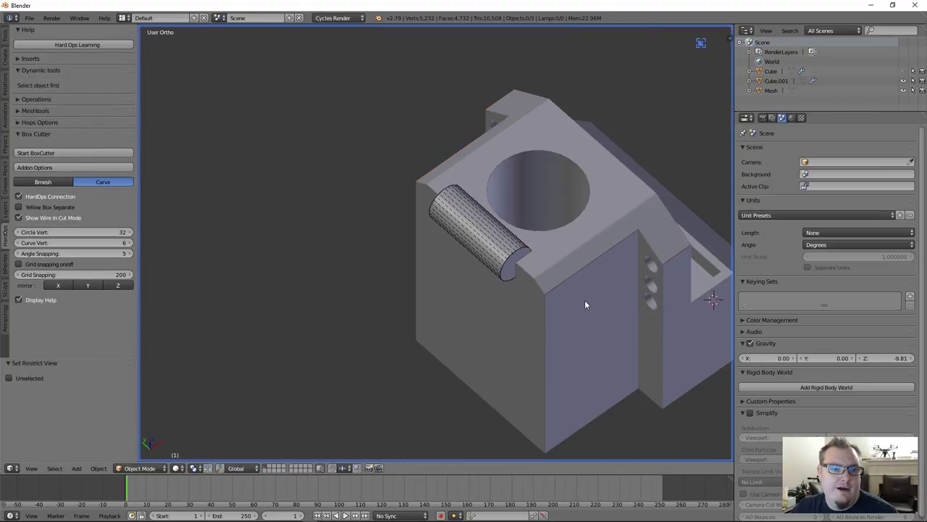
# Step: Delete all leftover cutter objects and unhide the block with Alt+H
pyautogui.press('a')
pyautogui.press('Delete')
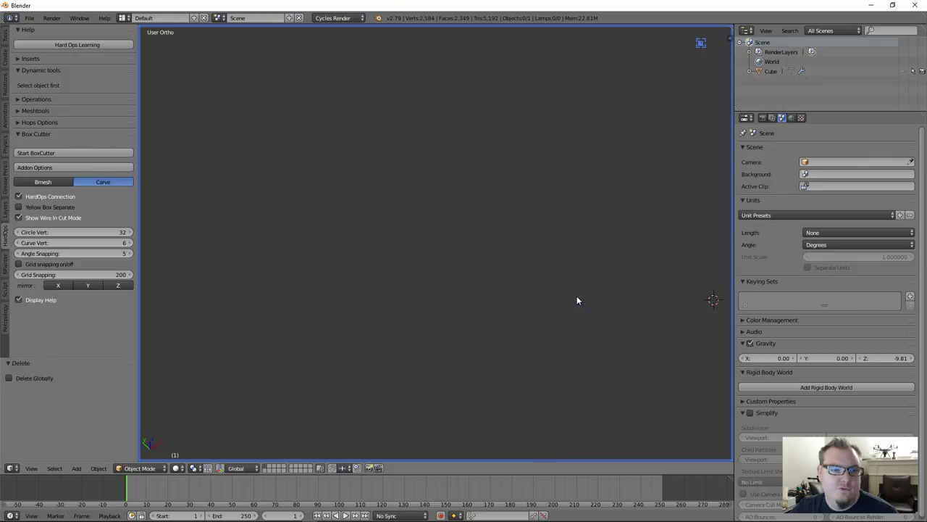
pyautogui.hotkey('alt', 'h')
pyautogui.scroll(6, 524, 293)
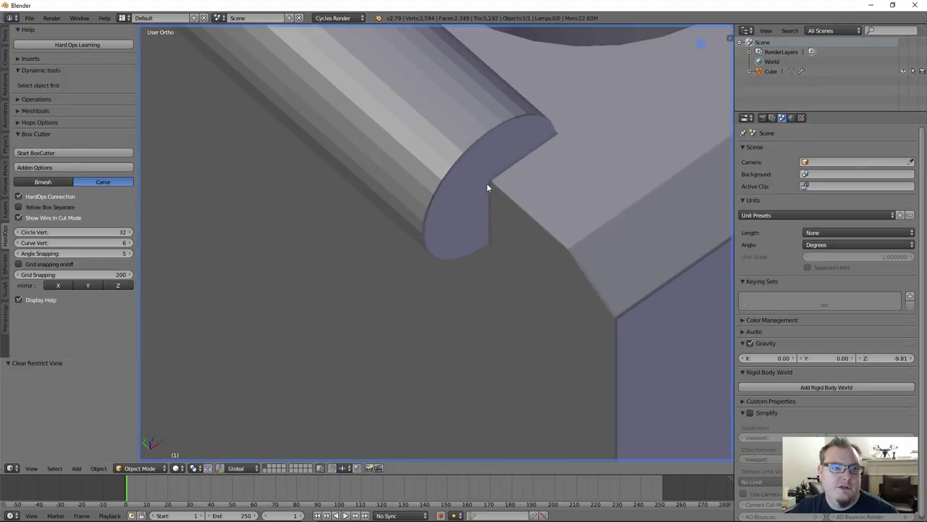
pyautogui.moveTo(506, 223); pyautogui.dragTo(491, 213, button='middle')
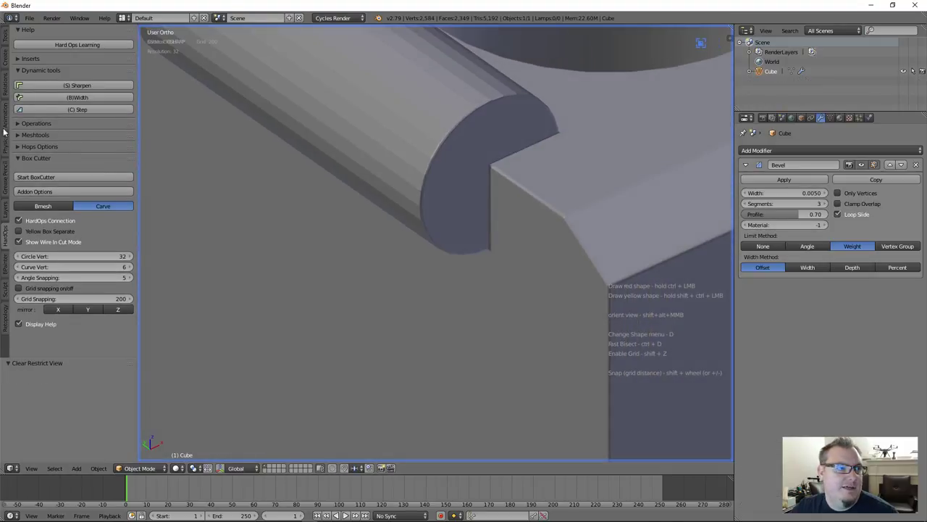
# Step: Inspect the rail joint and top hole from above, switching between object and Hard Ops tools
pyautogui.click(4, 38)
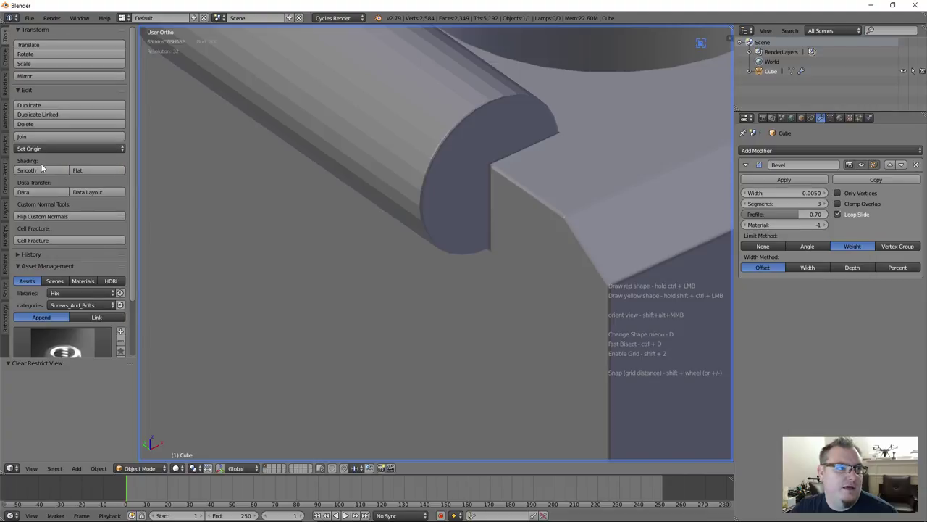
pyautogui.moveTo(435, 239); pyautogui.dragTo(405, 188, button='middle')
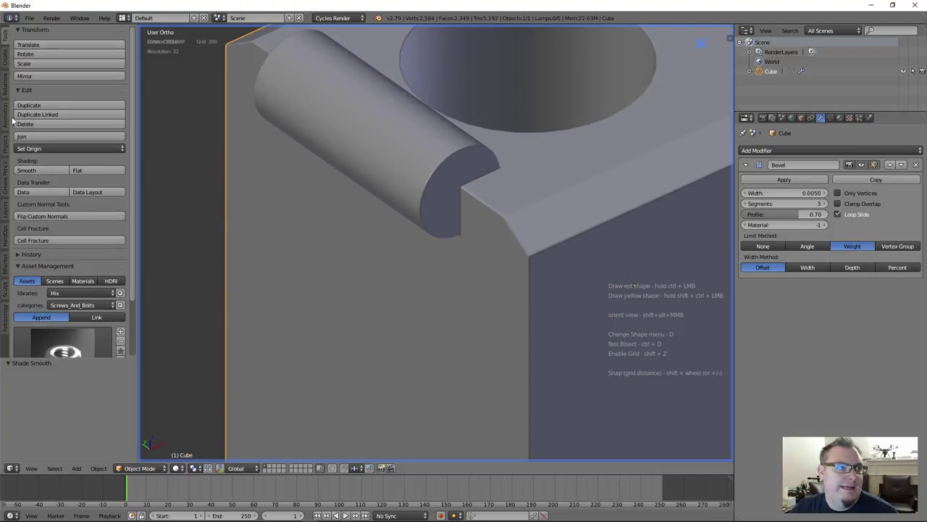
pyautogui.click(7, 232)
pyautogui.scroll(-5, 443, 199)
pyautogui.moveTo(444, 198)
pyautogui.mouseDown(button='middle')
pyautogui.moveTo(460, 216)
pyautogui.moveTo(459, 155)
pyautogui.moveTo(350, 173)
pyautogui.moveTo(449, 215)
pyautogui.mouseUp(button='middle')
# Step: Check the merged block's mesh in Edit Mode, then orbit to a top-down view
pyautogui.press('Tab')
pyautogui.scroll(5, 428, 199)
pyautogui.scroll(-3, 428, 199)
pyautogui.press('Tab')
pyautogui.scroll(-3, 449, 216)
pyautogui.moveTo(490, 251)
pyautogui.mouseDown(button='middle')
pyautogui.moveTo(435, 217)
pyautogui.moveTo(496, 238)
pyautogui.mouseUp(button='middle')
pyautogui.scroll(6, 430, 218)
pyautogui.moveTo(462, 320); pyautogui.dragTo(483, 281, button='middle')
pyautogui.scroll(-3, 483, 281)
# Step: Change the block's Hard Ops bevel width to about 0.0086
pyautogui.press('q')
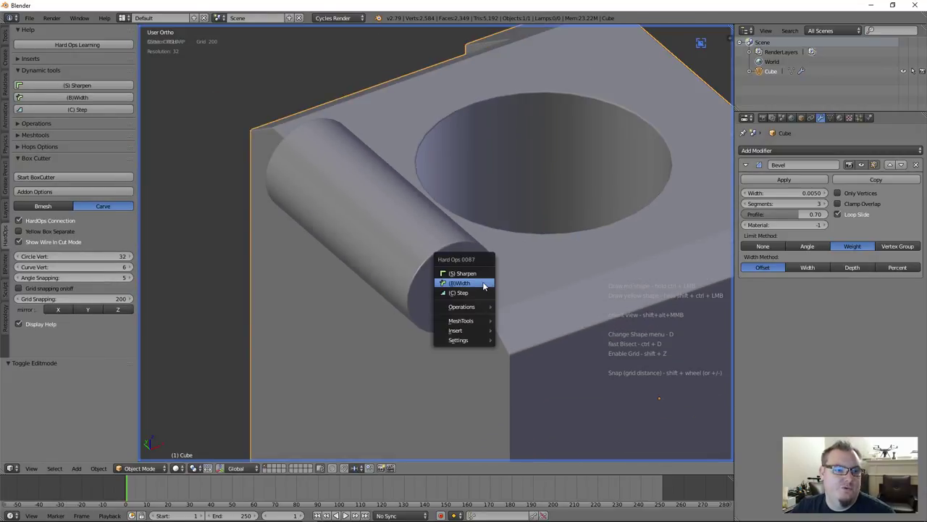
pyautogui.click(483, 281)
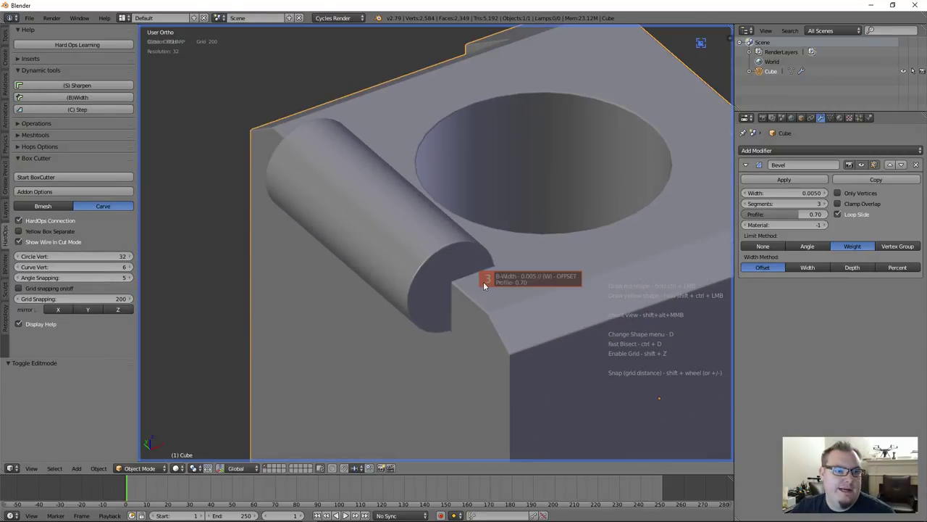
pyautogui.click(444, 288)
pyautogui.scroll(-3, 529, 258)
# Step: Orbit around the block to check the new bevels on its left and opposite sides
pyautogui.moveTo(529, 259); pyautogui.dragTo(550, 300, button='middle')
pyautogui.scroll(4, 551, 300)
pyautogui.scroll(-5, 504, 302)
pyautogui.moveTo(386, 255); pyautogui.dragTo(403, 238, button='middle')
pyautogui.scroll(-2, 404, 288)
pyautogui.moveTo(404, 288); pyautogui.dragTo(425, 261, button='middle')
pyautogui.scroll(2, 403, 283)
pyautogui.scroll(1, 483, 251)
# Step: Switch to Right Ortho view, select the block, and bring up the Hard Ops Insert options
pyautogui.press('a')
pyautogui.scroll(-3, 482, 252)
pyautogui.scroll(3, 499, 244)
pyautogui.press('KP_3')
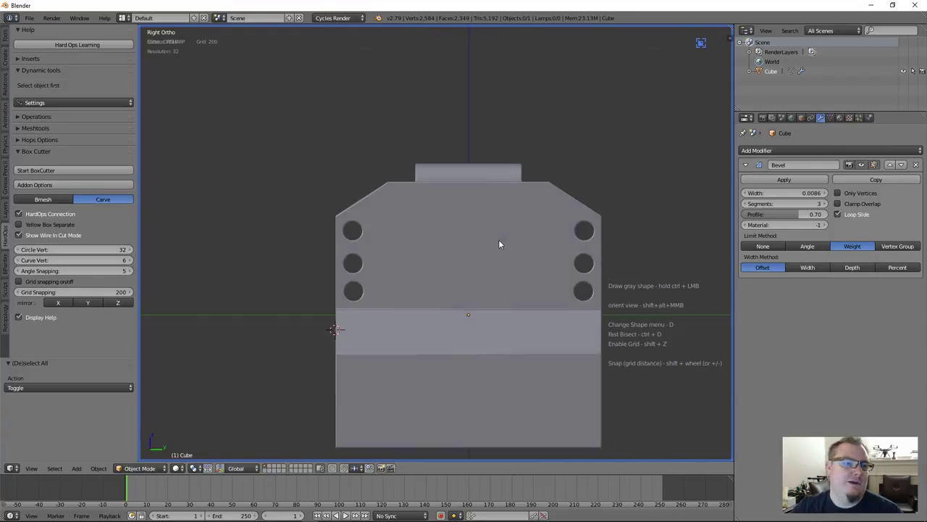
pyautogui.keyDown('shift'); pyautogui.moveTo(459, 215); pyautogui.dragTo(413, 126, button='middle'); pyautogui.keyUp('shift')
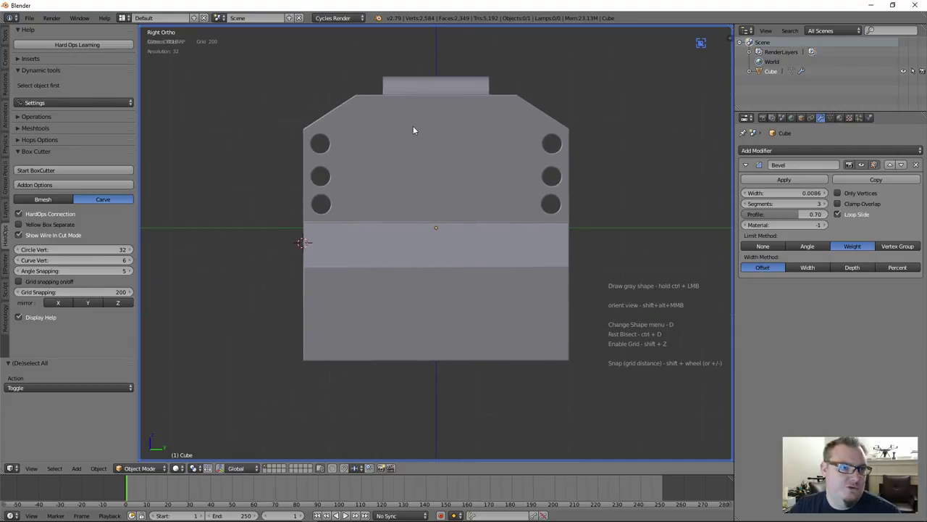
pyautogui.press('q')
pyautogui.rightClick(458, 145)
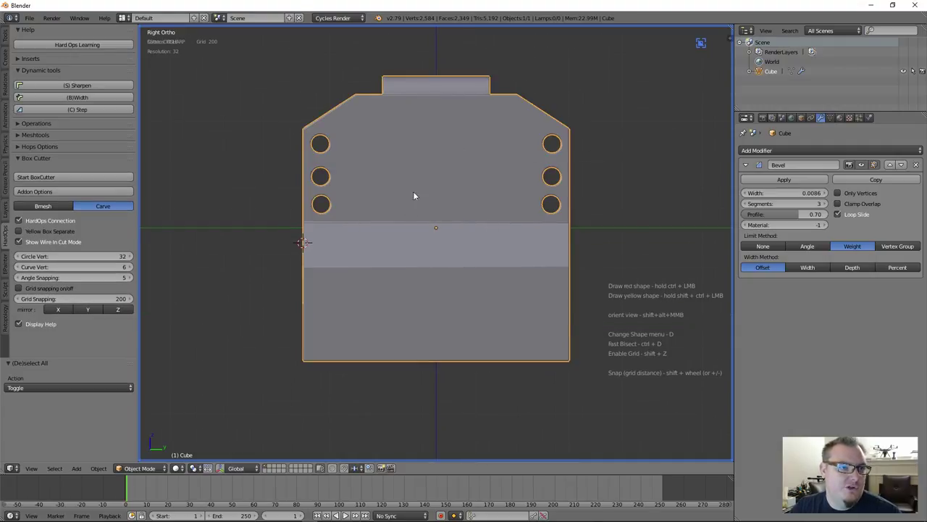
pyautogui.press('q')
pyautogui.moveTo(397, 241)
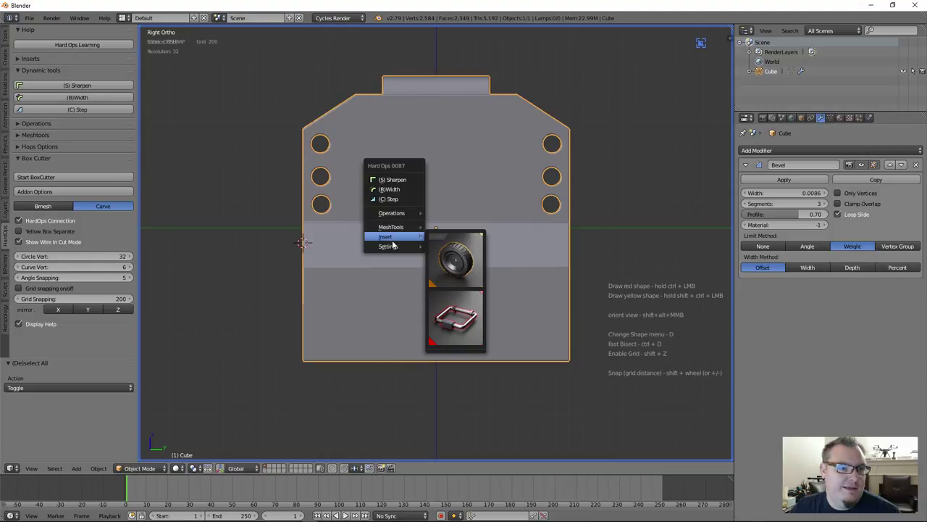
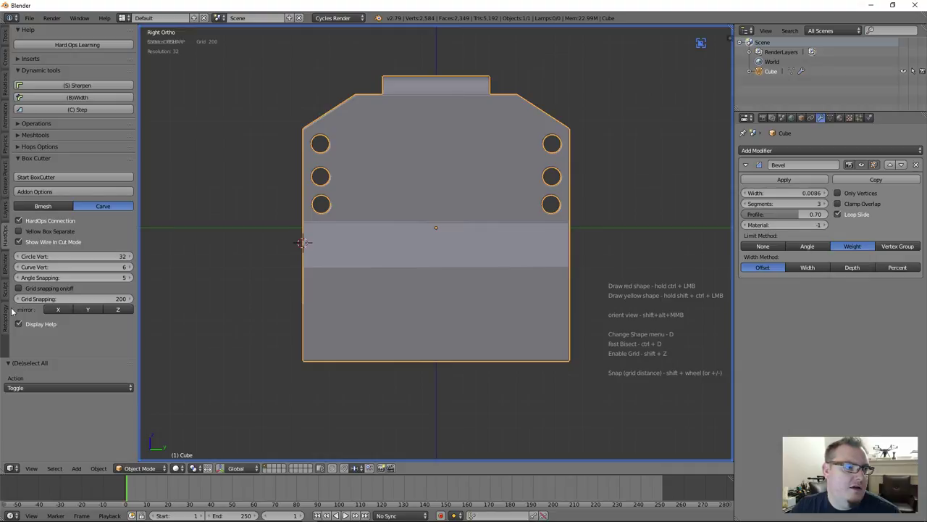
# Step: Show the Tools tab's Asset Management panel with the Screws_And_Bolts hex nut previews
pyautogui.click(3, 211)
pyautogui.click(4, 36)
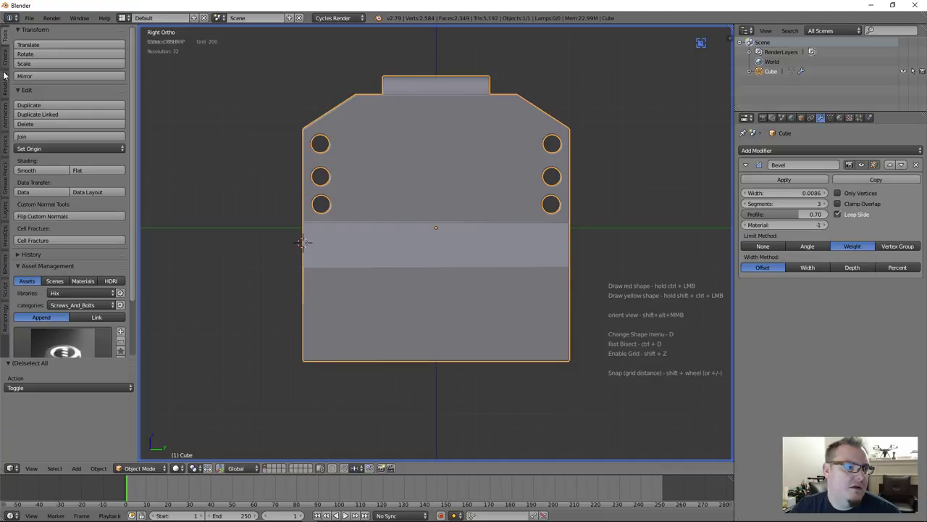
pyautogui.scroll(-3, 47, 243)
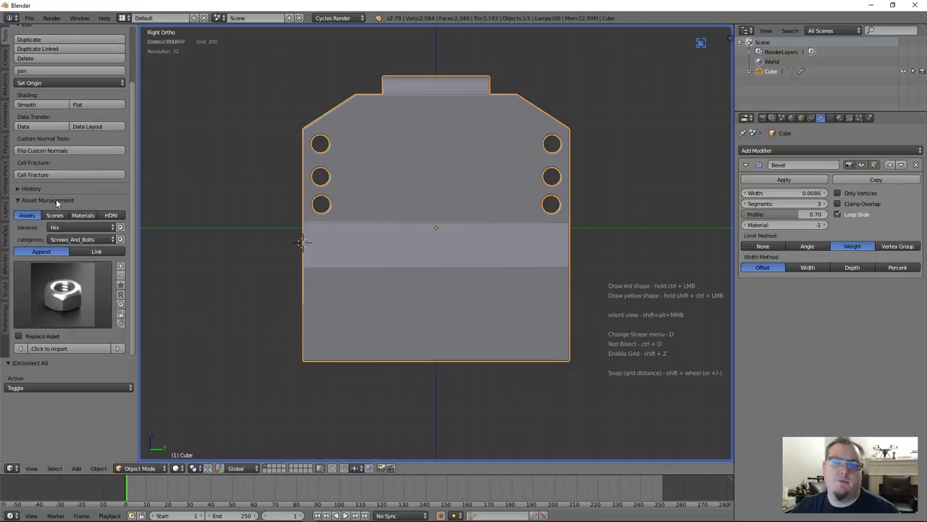
pyautogui.click(48, 287)
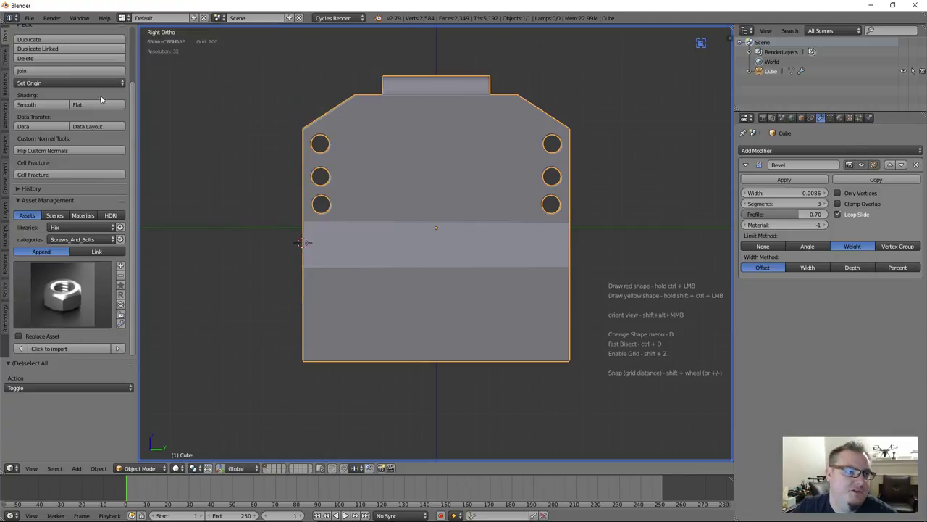
pyautogui.click(64, 293)
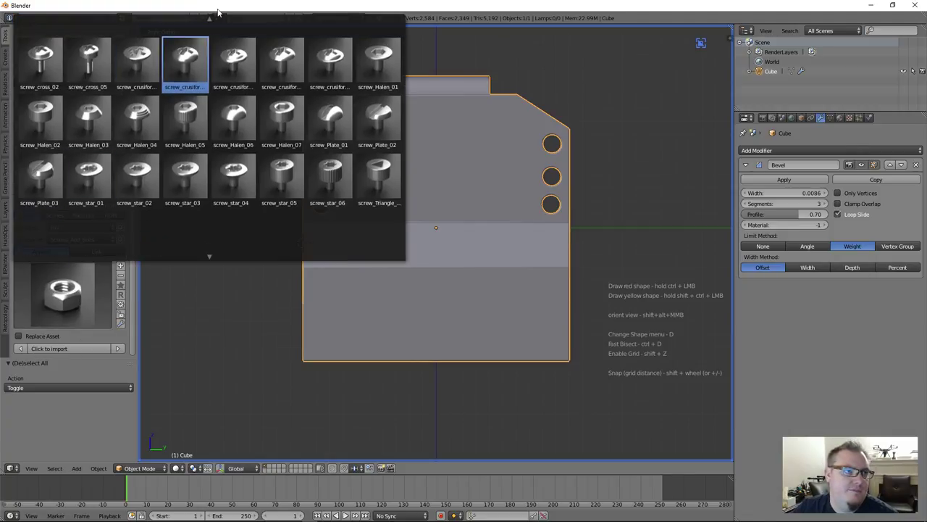
pyautogui.scroll(5, 218, 11)
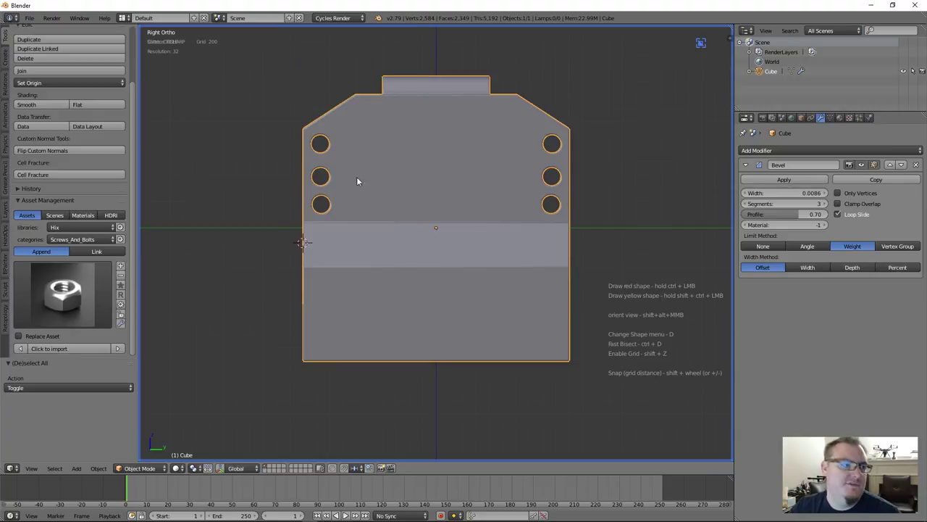
# Step: From the HardOps tab's Hard Ops Insert gallery, add the AP_doublegrate vent insert
pyautogui.click(7, 233)
pyautogui.press('q')
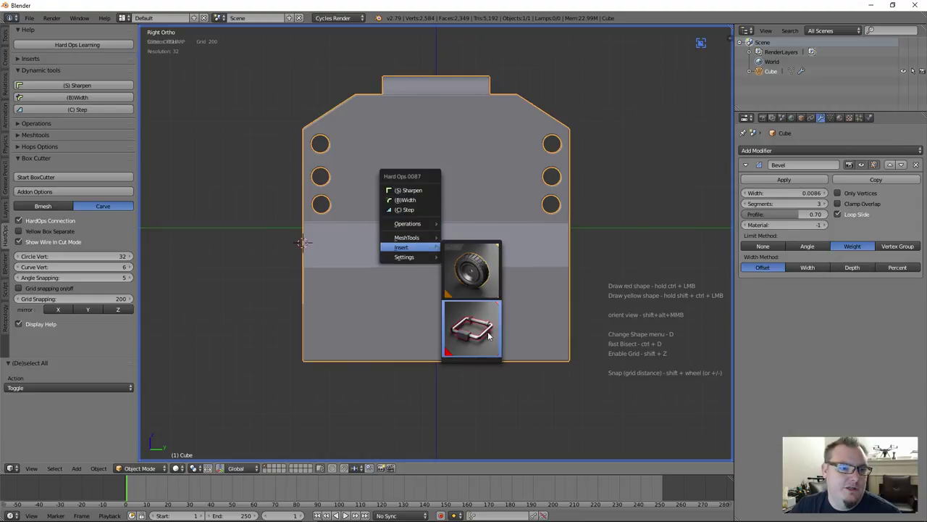
pyautogui.moveTo(481, 326)
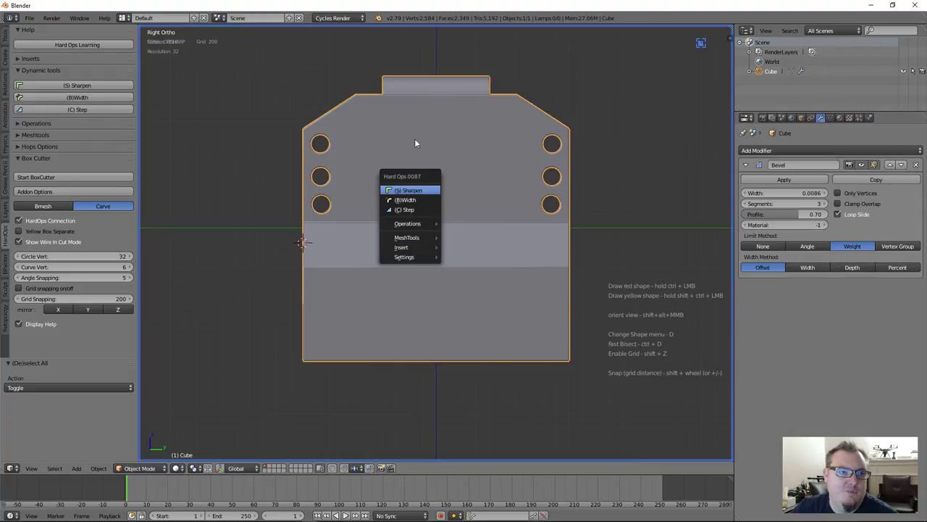
pyautogui.press('Escape')
pyautogui.press('q')
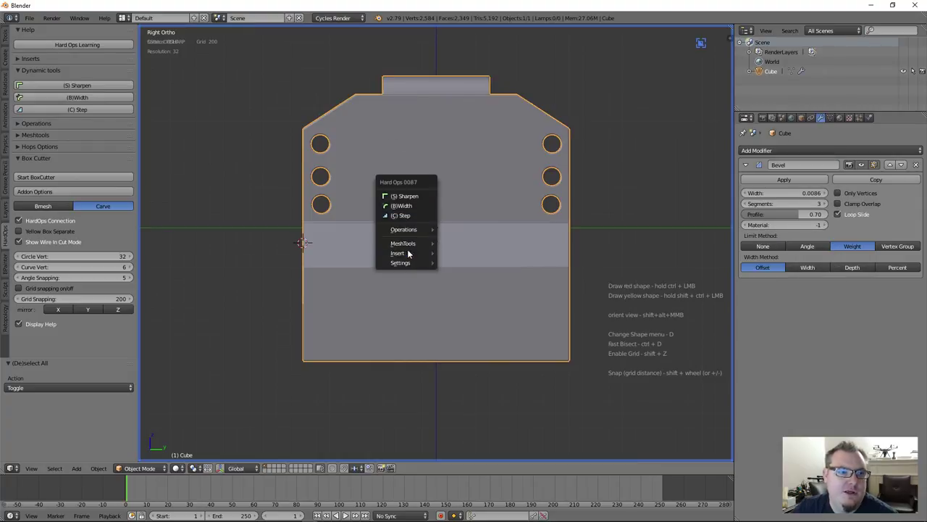
pyautogui.click(469, 337)
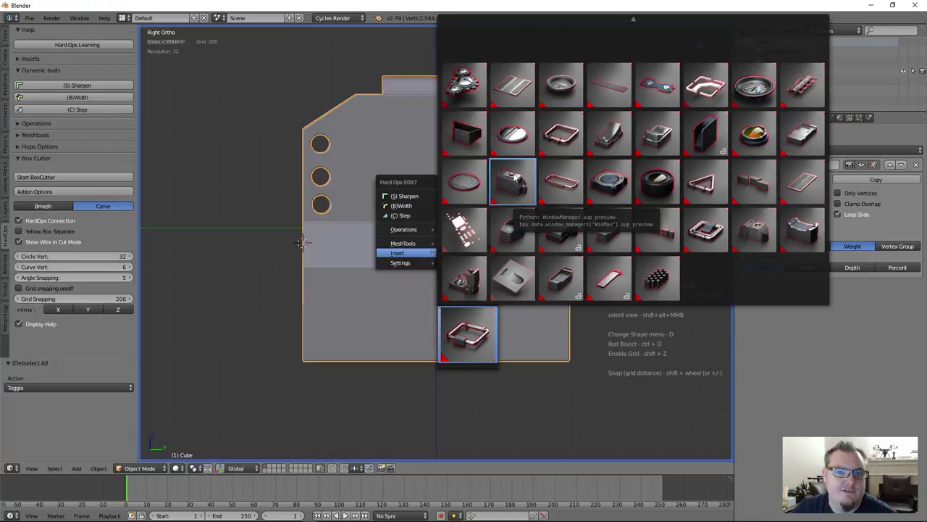
pyautogui.click(809, 190)
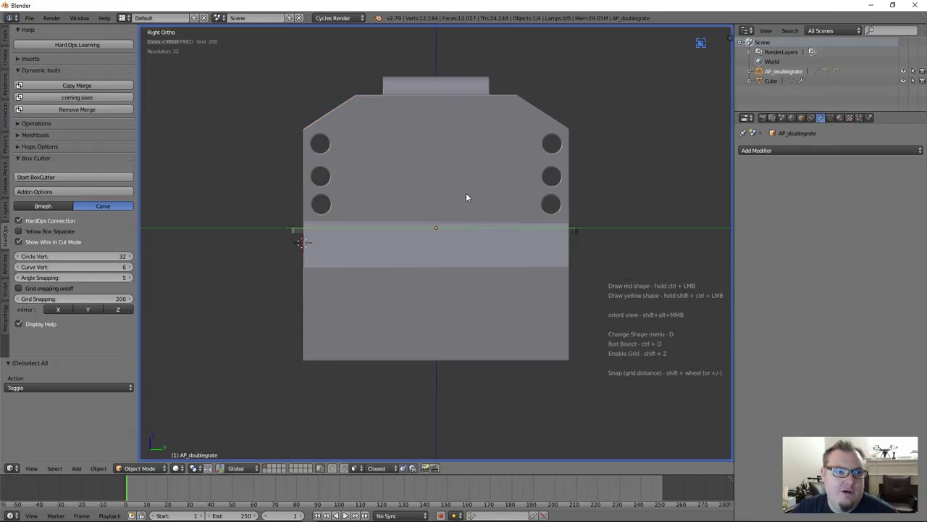
# Step: Move and rotate the doublegrate onto the part's upper front face in right side view
pyautogui.moveTo(465, 193)
pyautogui.mouseDown(button='middle')
pyautogui.moveTo(453, 229)
pyautogui.moveTo(483, 288)
pyautogui.moveTo(482, 310)
pyautogui.moveTo(383, 203)
pyautogui.moveTo(435, 224)
pyautogui.moveTo(445, 177)
pyautogui.moveTo(428, 203)
pyautogui.mouseUp(button='middle')
pyautogui.moveTo(482, 237); pyautogui.dragTo(422, 176, button='middle')
pyautogui.keyDown('alt'); pyautogui.keyDown('shift'); pyautogui.middleClick(423, 176); pyautogui.keyUp('shift'); pyautogui.keyUp('alt')
pyautogui.press('KP_3')
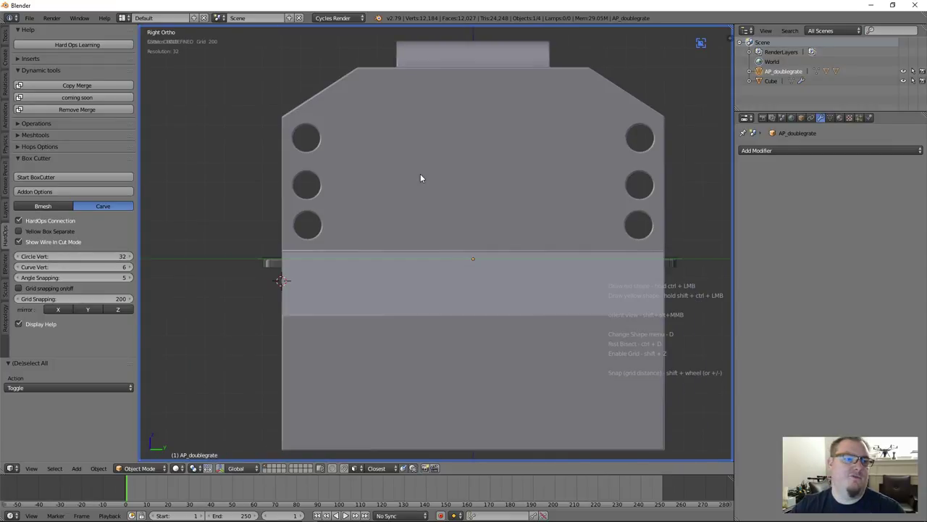
pyautogui.press('g')
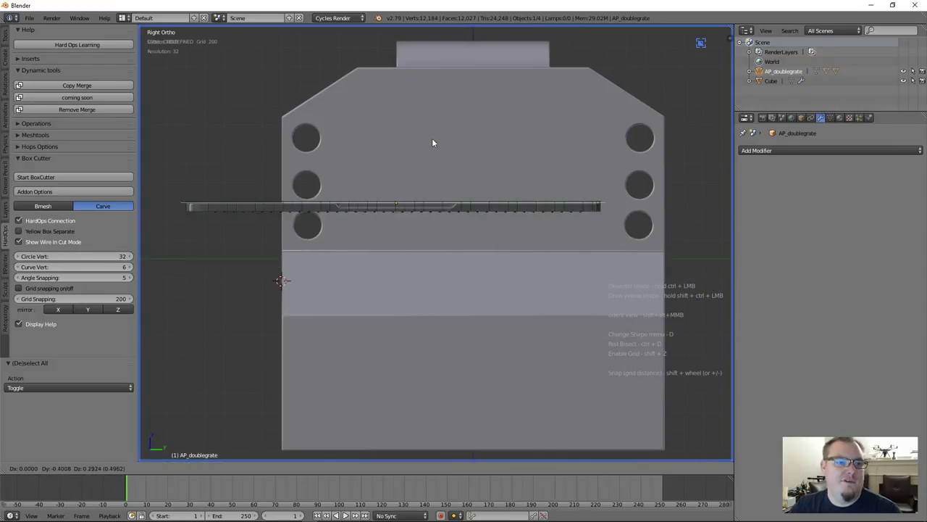
pyautogui.press('ctrl')
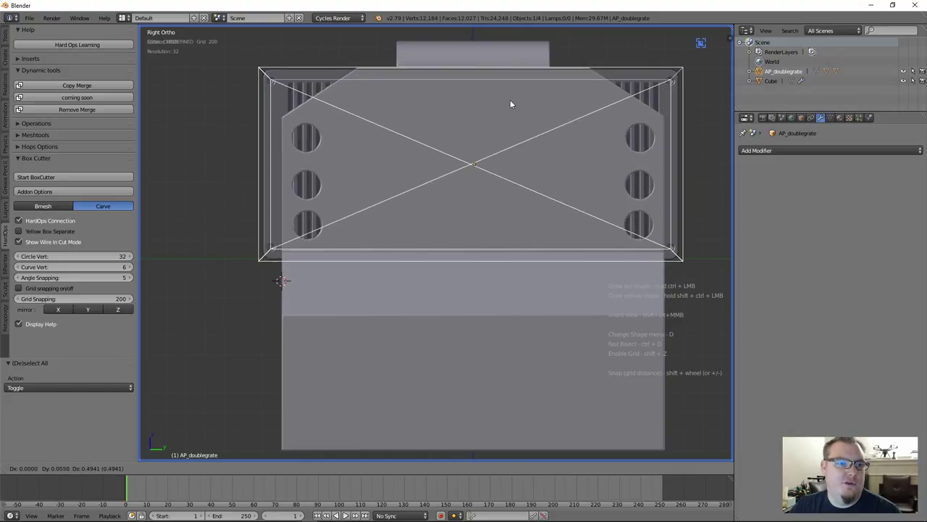
pyautogui.click(508, 100)
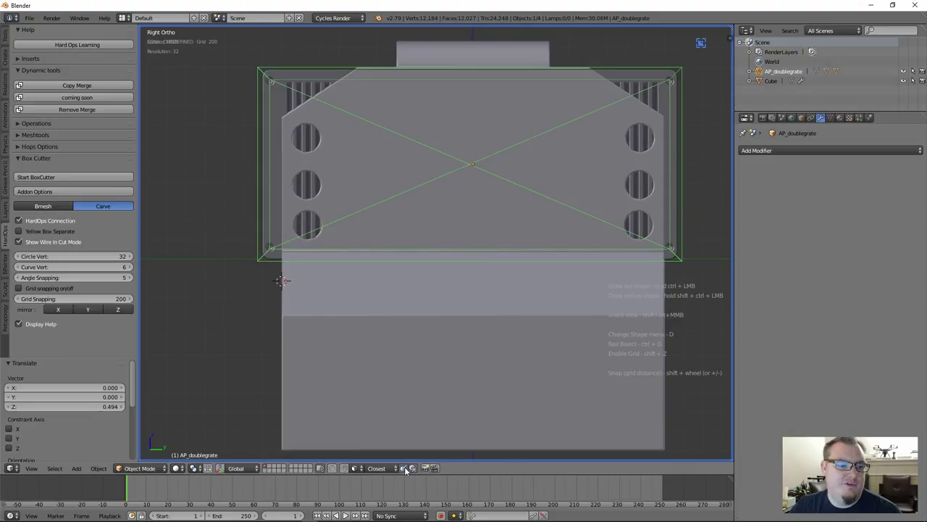
# Step: Scale the grate to 0.951 and nudge it slightly lower between the hole columns
pyautogui.scroll(-2, 464, 225)
pyautogui.scroll(2, 471, 197)
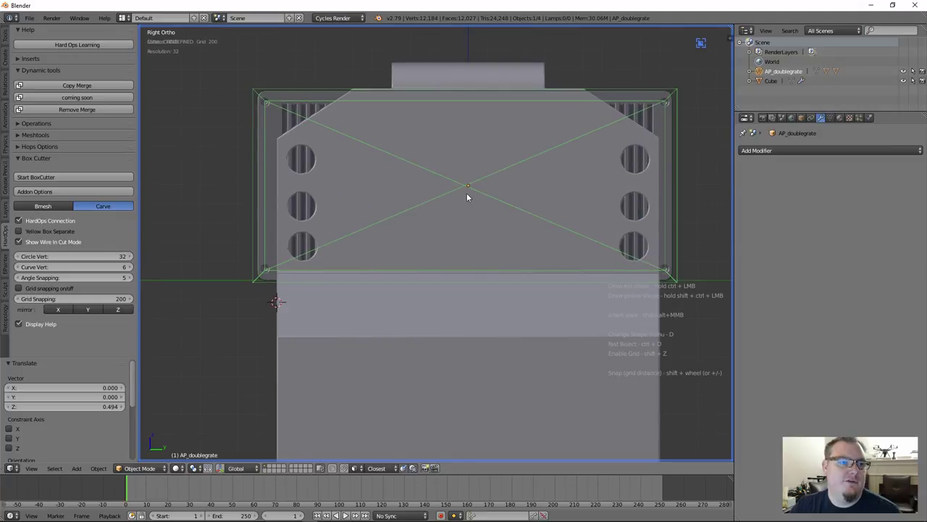
pyautogui.moveTo(467, 193); pyautogui.dragTo(476, 215, button='middle')
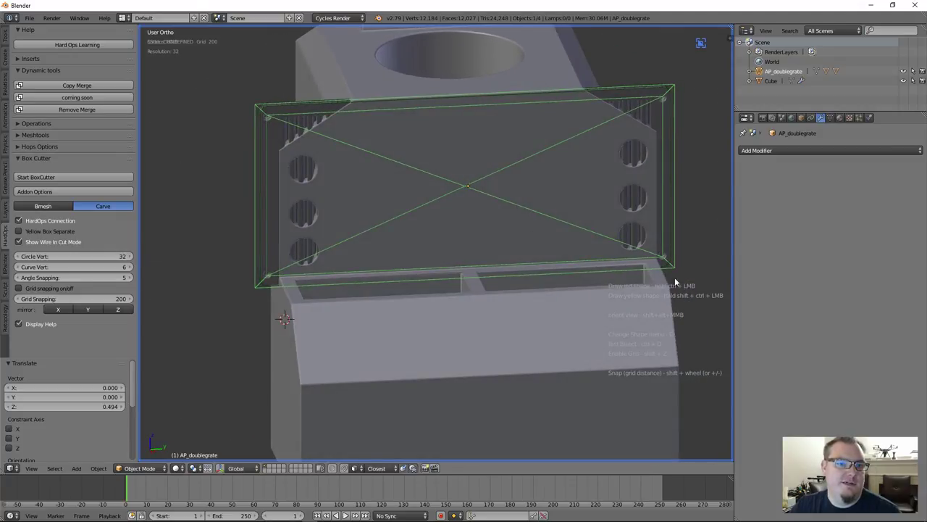
pyautogui.press('s')
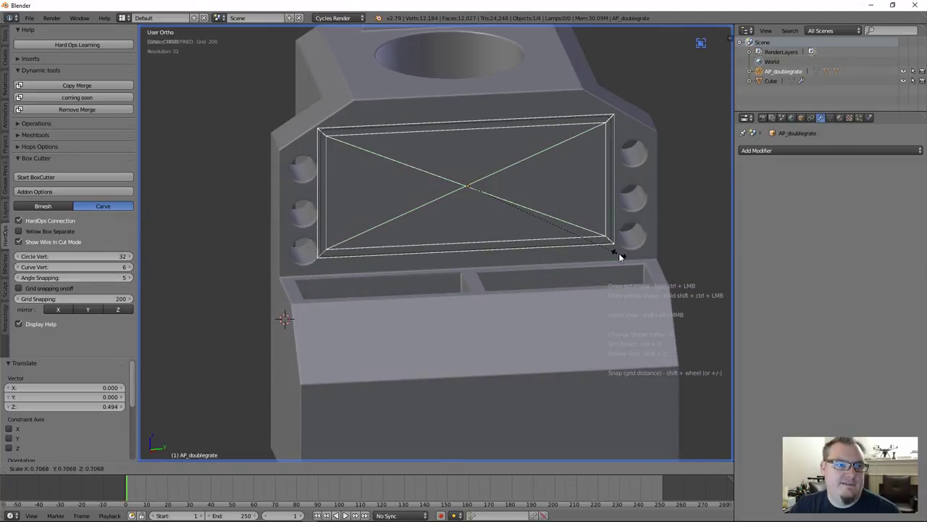
pyautogui.click(623, 259)
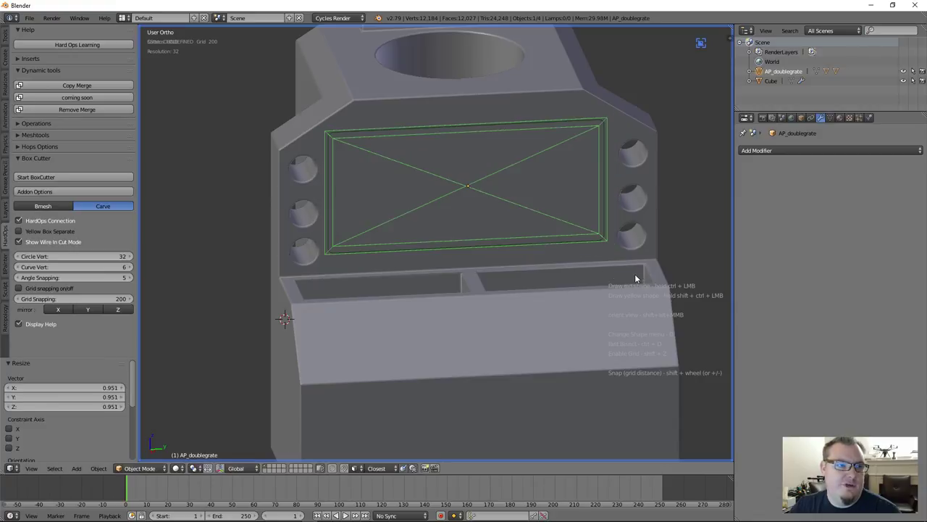
pyautogui.press('KP_3')
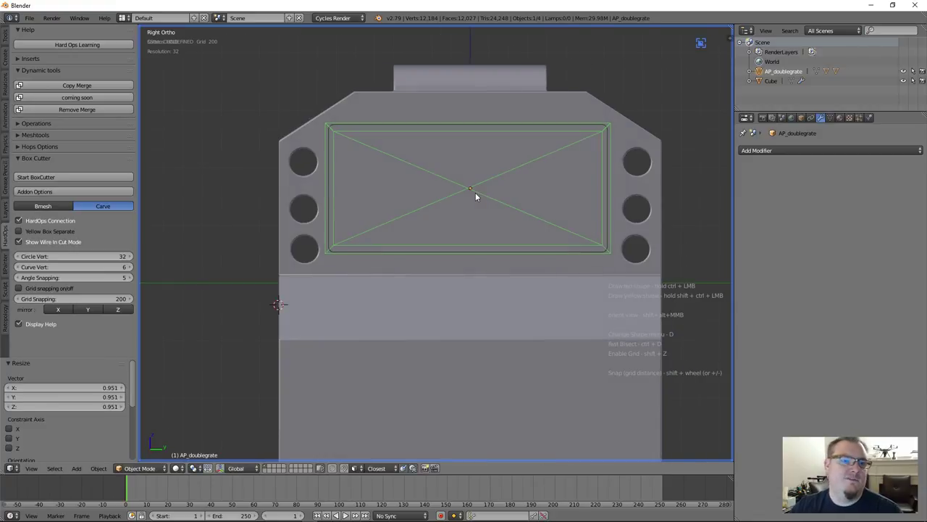
pyautogui.press('g')
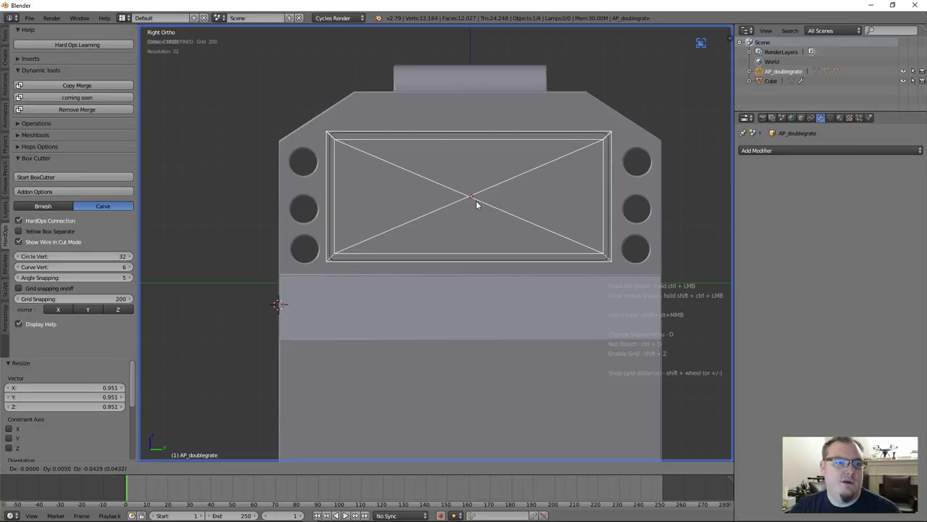
pyautogui.click(476, 200)
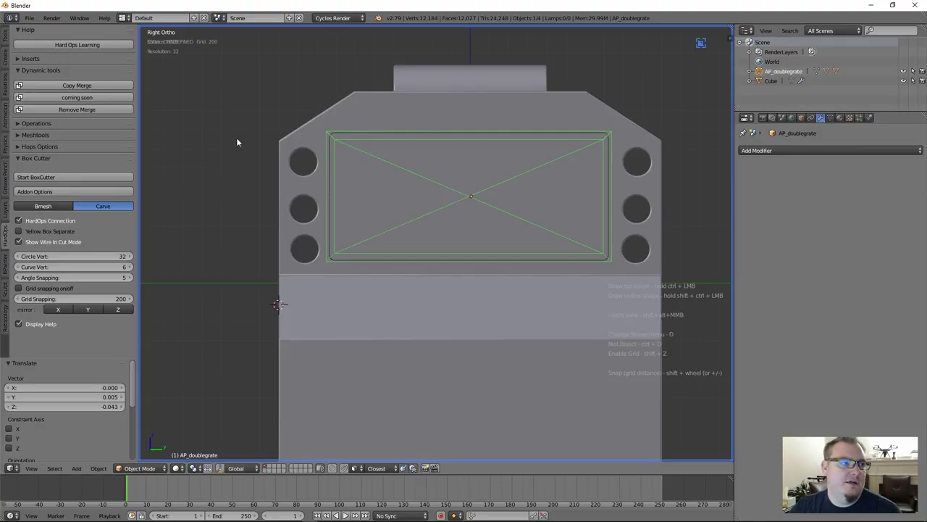
# Step: Select the doublegrate cutter and the Cube, then apply (S) merge to cut the vent
pyautogui.rightClick(382, 106)
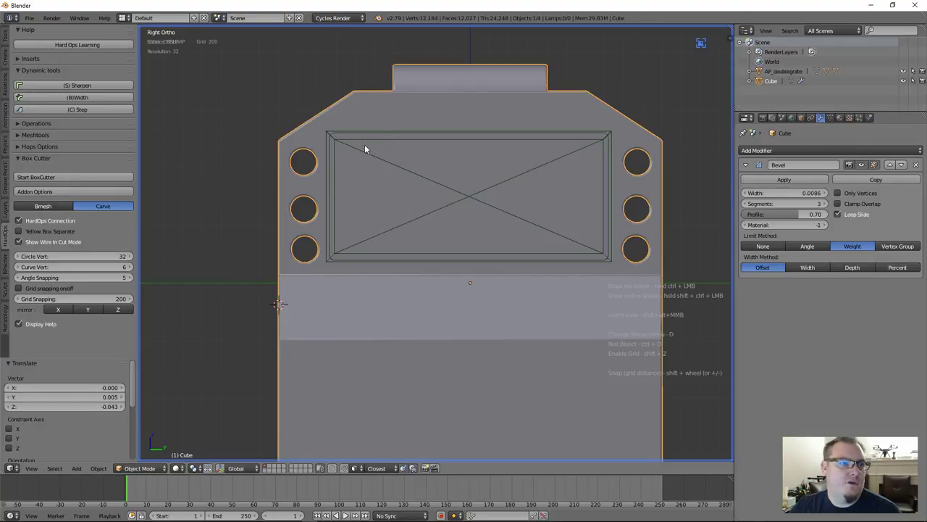
pyautogui.rightClick(331, 137)
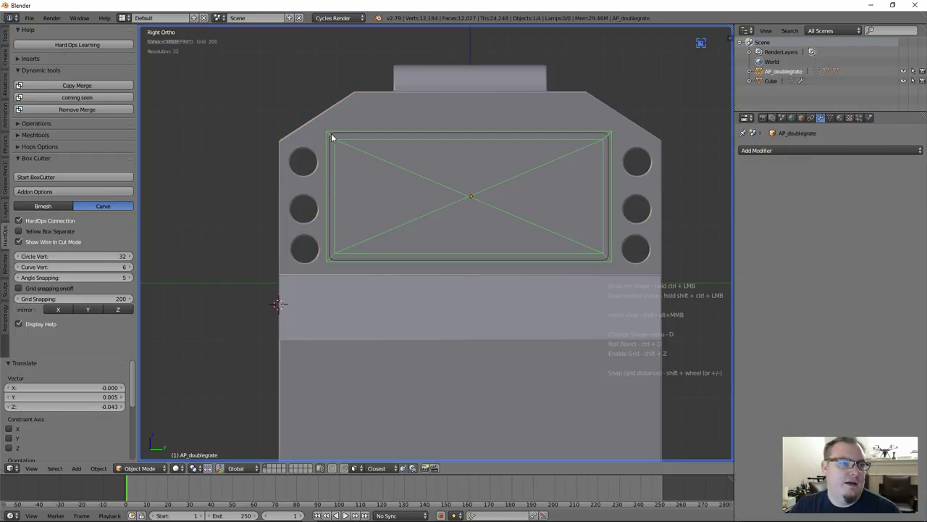
pyautogui.rightClick(354, 117)
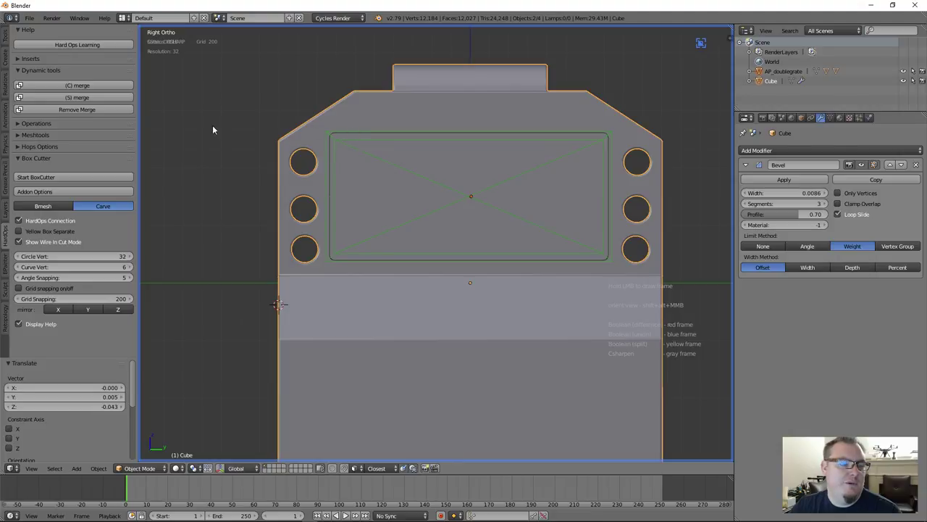
pyautogui.click(82, 97)
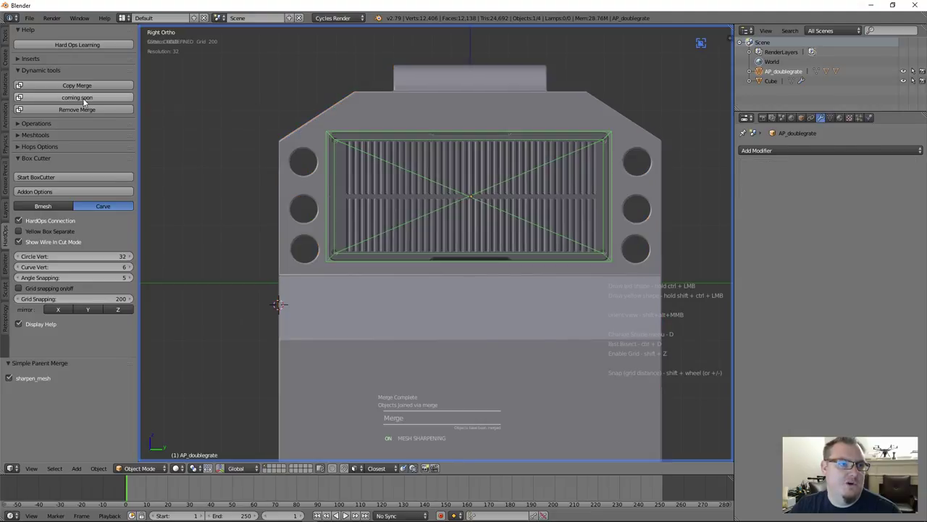
pyautogui.scroll(3, 413, 175)
pyautogui.moveTo(400, 167)
pyautogui.mouseDown(button='middle')
pyautogui.moveTo(441, 174)
pyautogui.moveTo(333, 162)
pyautogui.moveTo(352, 194)
pyautogui.moveTo(311, 190)
pyautogui.moveTo(293, 148)
pyautogui.moveTo(264, 154)
pyautogui.moveTo(242, 173)
pyautogui.moveTo(399, 258)
pyautogui.moveTo(470, 265)
pyautogui.moveTo(545, 355)
pyautogui.moveTo(412, 228)
pyautogui.mouseUp(button='middle')
pyautogui.scroll(5, 333, 161)
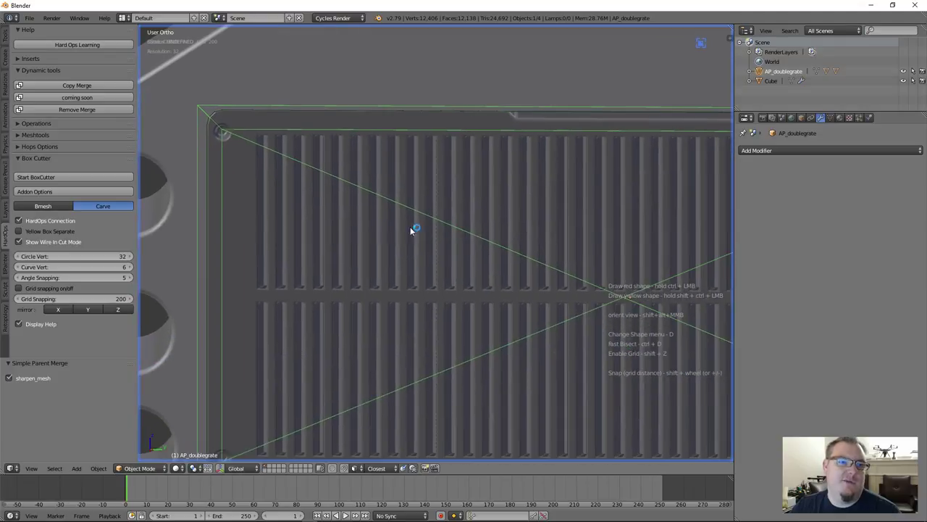
pyautogui.scroll(-6, 567, 238)
pyautogui.moveTo(589, 263); pyautogui.dragTo(555, 240, button='middle')
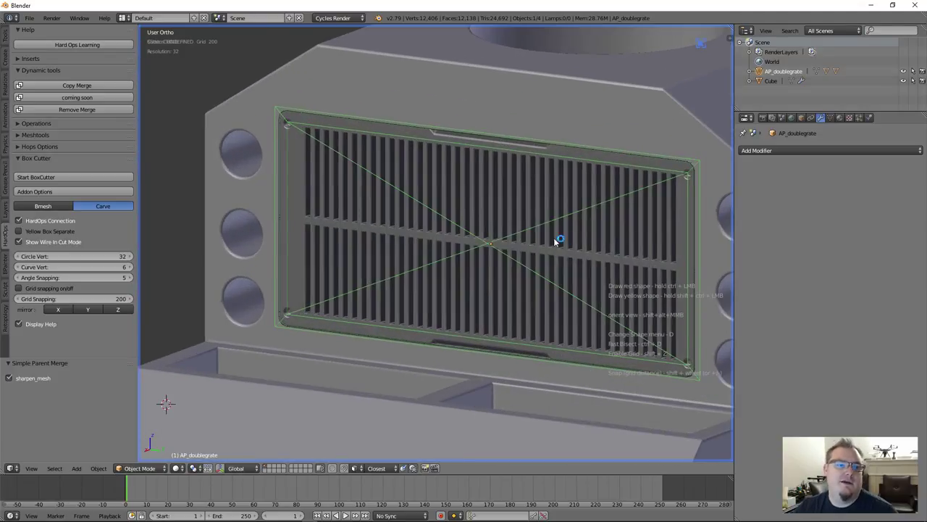
pyautogui.scroll(3, 471, 190)
# Step: Inspect the recessed grate by toggling between wireframe and solid shading
pyautogui.scroll(-5, 468, 190)
pyautogui.press('a')
pyautogui.moveTo(468, 193); pyautogui.dragTo(489, 208, button='middle')
pyautogui.scroll(-2, 465, 207)
pyautogui.scroll(6, 459, 192)
pyautogui.rightClick(489, 208)
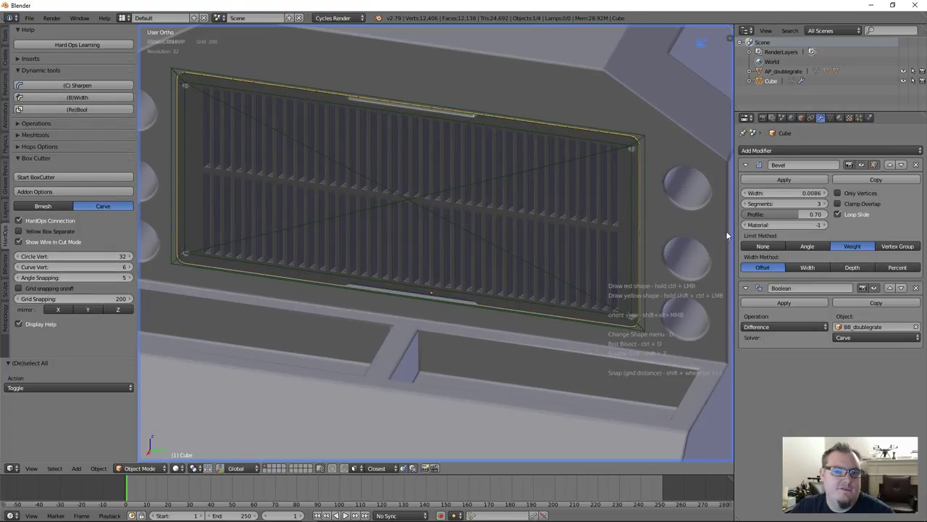
pyautogui.click(839, 118)
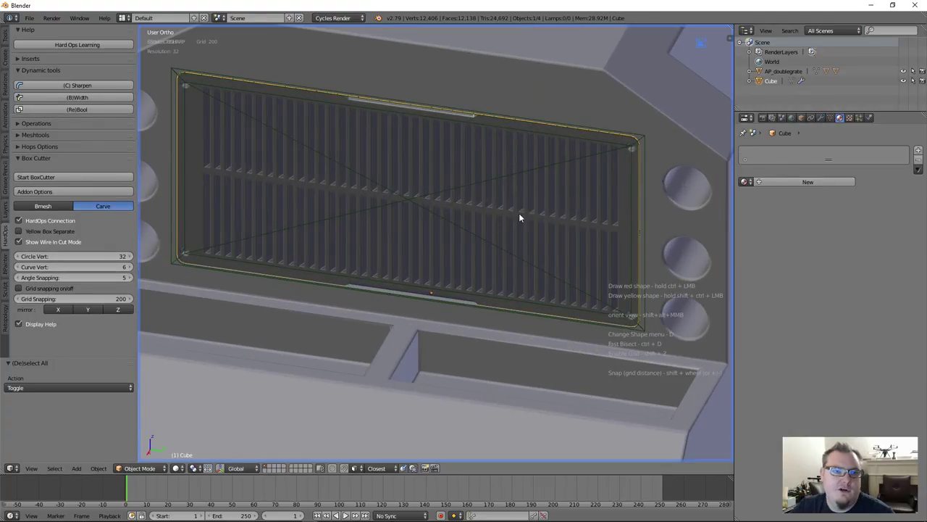
pyautogui.press('z')
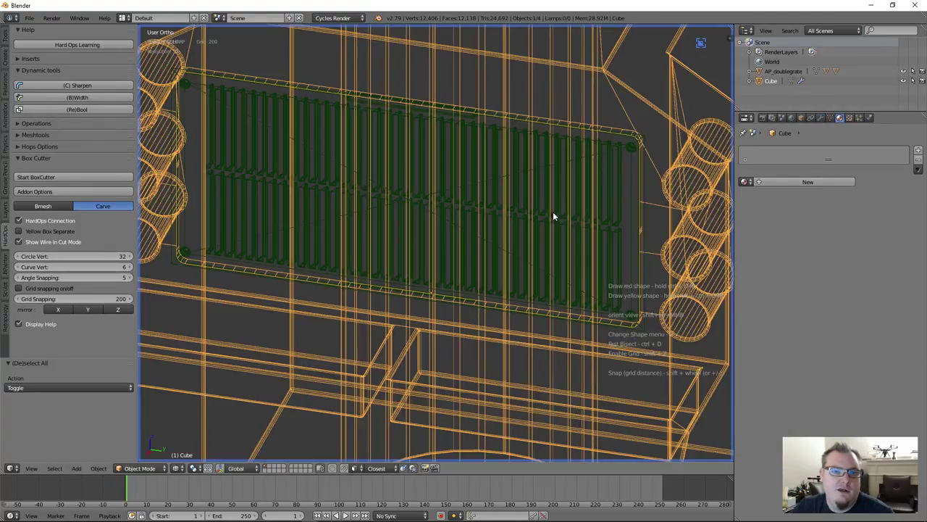
pyautogui.rightClick(635, 177)
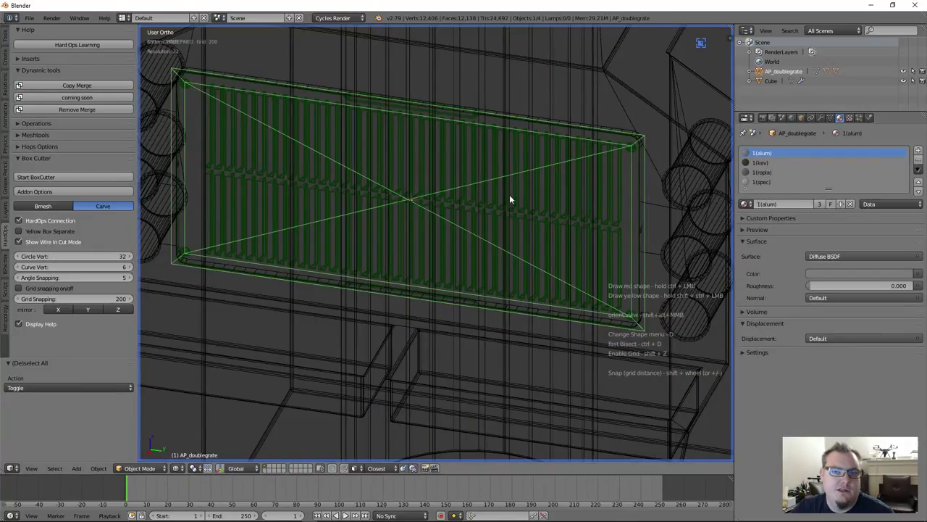
pyautogui.press('z')
# Step: Orbit around the model and reselect the main Cube block
pyautogui.scroll(-4, 387, 213)
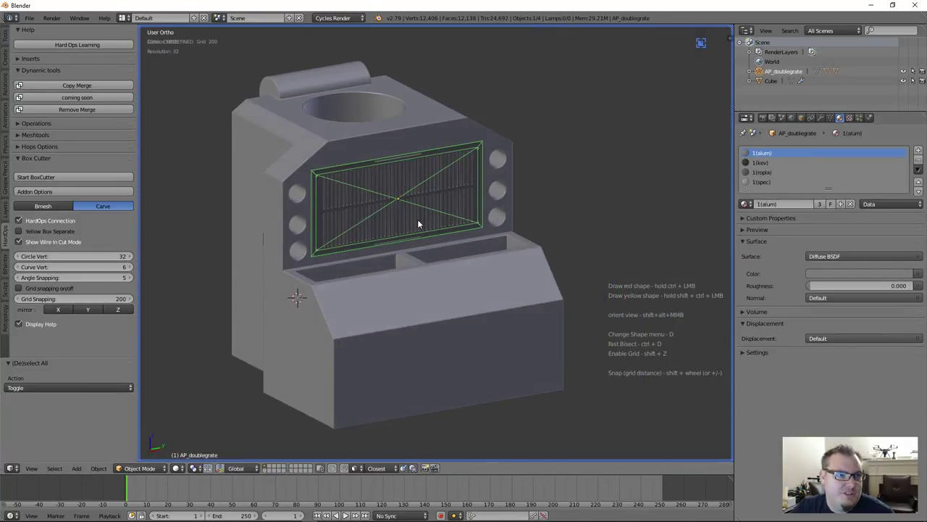
pyautogui.scroll(3, 417, 218)
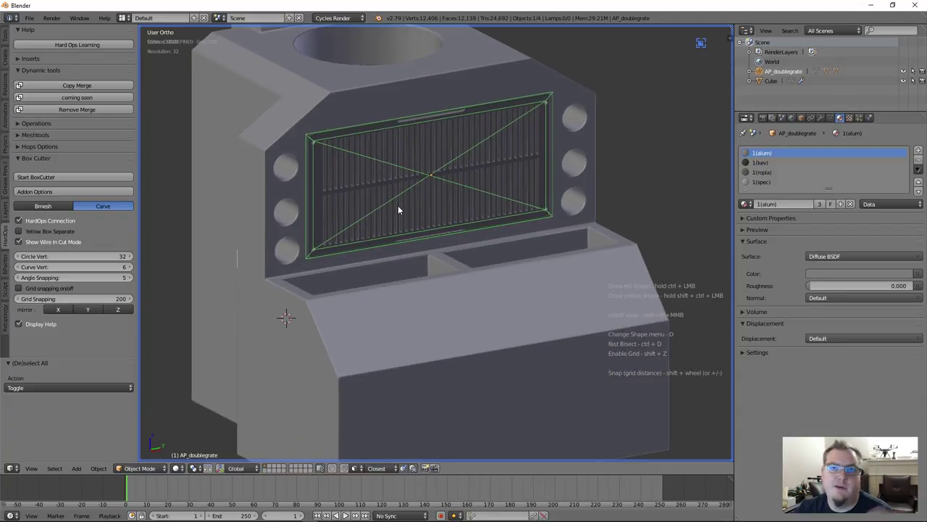
pyautogui.scroll(-2, 398, 205)
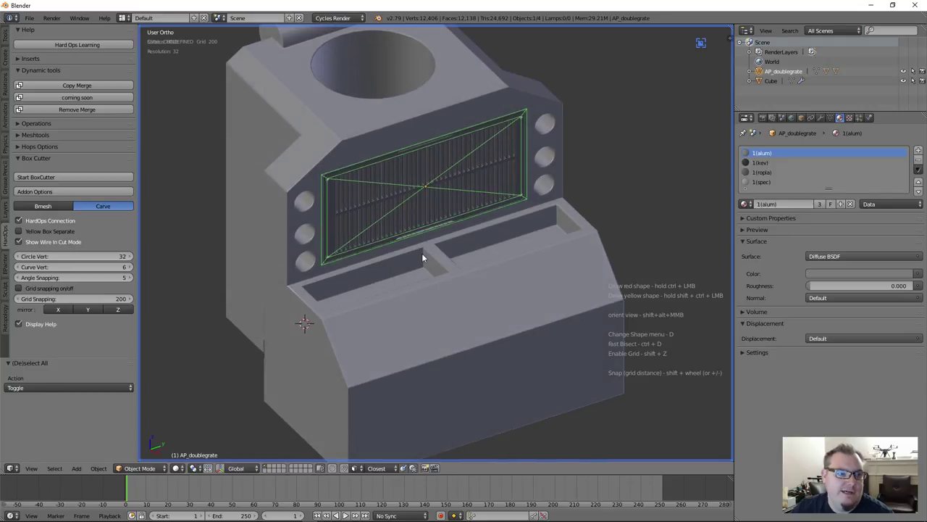
pyautogui.moveTo(422, 253); pyautogui.dragTo(372, 240, button='middle')
pyautogui.press('a')
pyautogui.scroll(-2, 443, 281)
pyautogui.moveTo(441, 277); pyautogui.dragTo(404, 273, button='middle')
pyautogui.scroll(4, 439, 297)
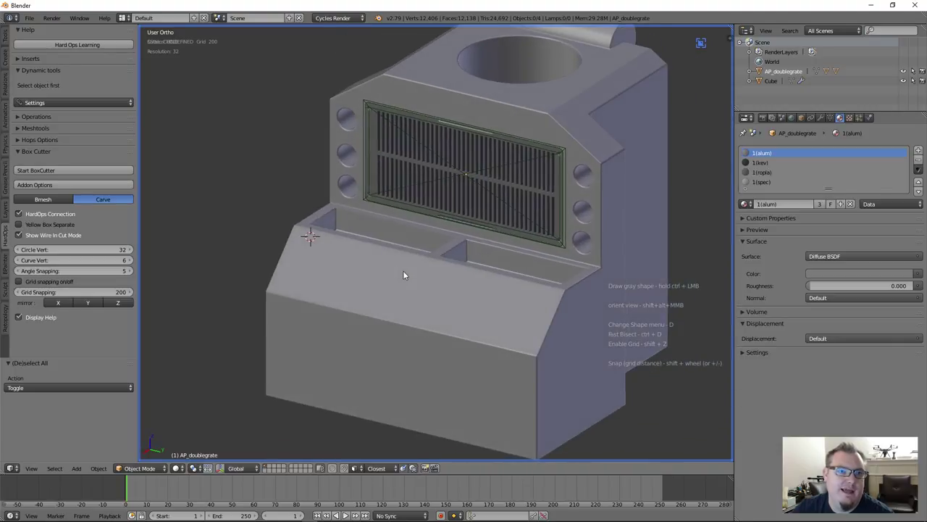
pyautogui.scroll(3, 468, 307)
pyautogui.scroll(-2, 467, 313)
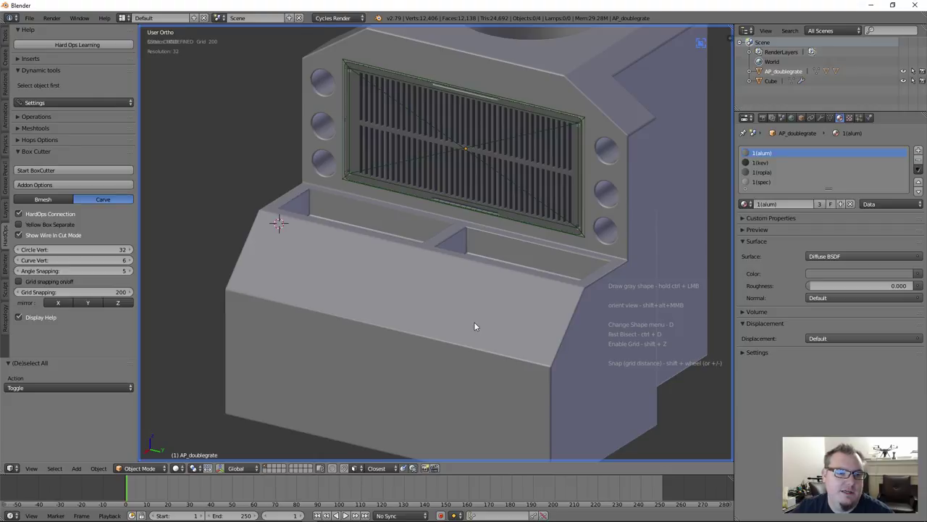
pyautogui.scroll(-2, 487, 312)
pyautogui.scroll(3, 424, 251)
pyautogui.scroll(-1, 421, 268)
pyautogui.rightClick(420, 272)
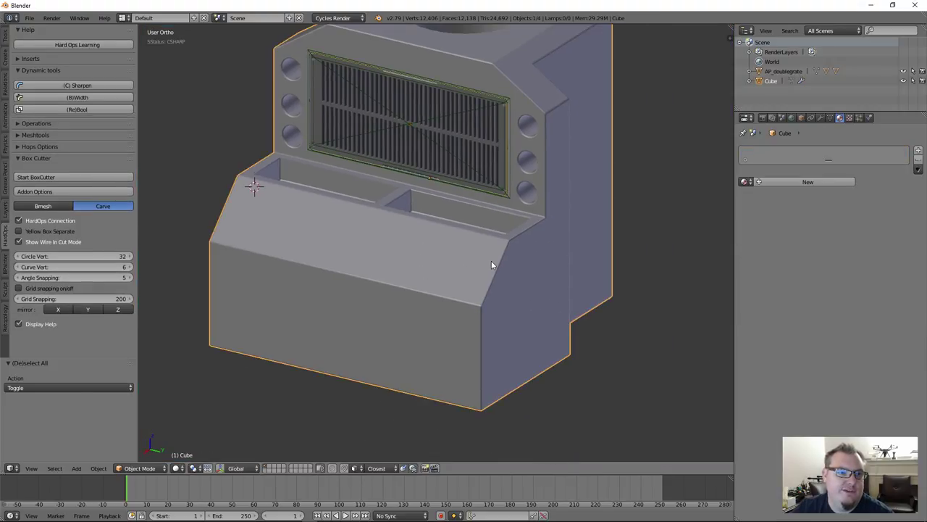
# Step: Insert the round AP_internalpart ring from the Hard Ops Insert gallery
pyautogui.press('q')
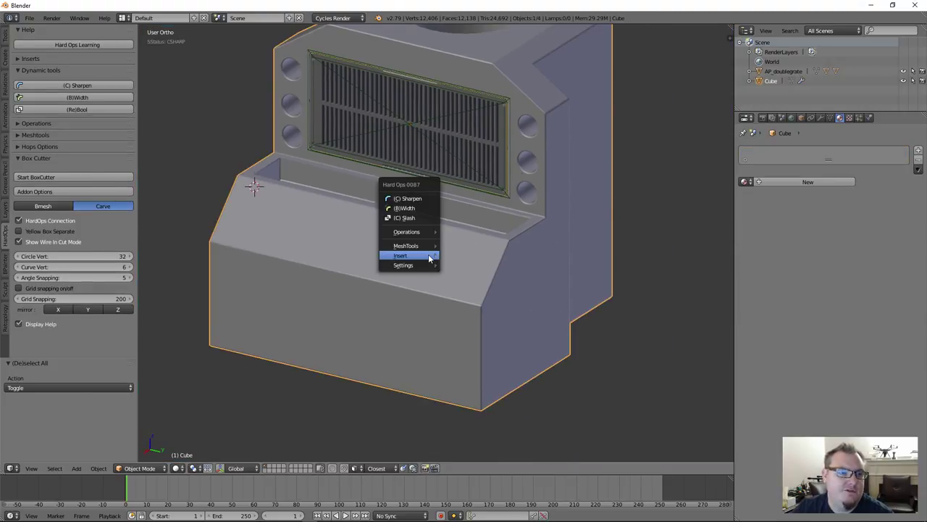
pyautogui.moveTo(403, 255)
pyautogui.click(468, 352)
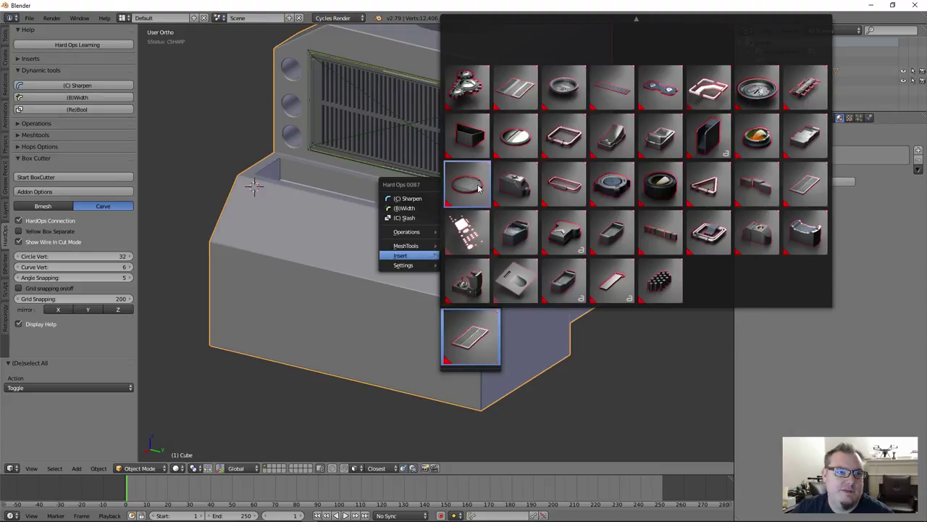
pyautogui.scroll(2, 612, 87)
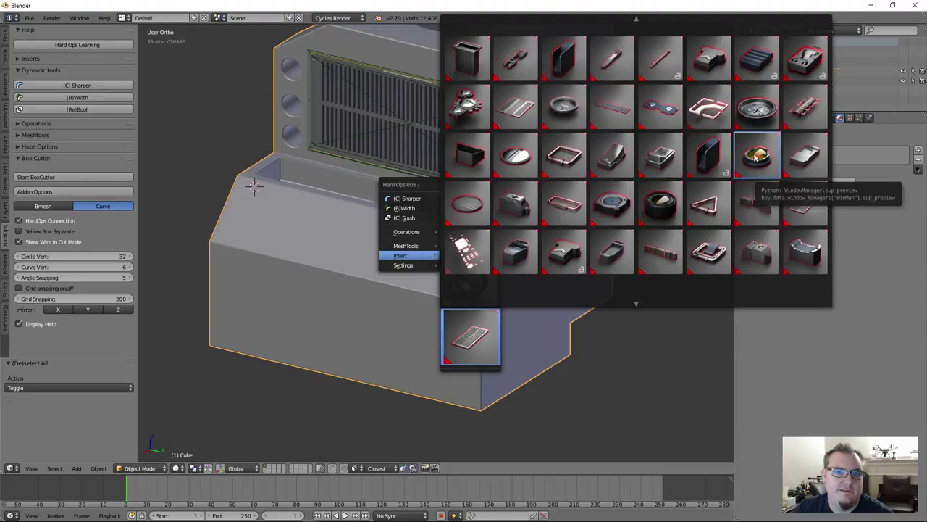
pyautogui.click(758, 108)
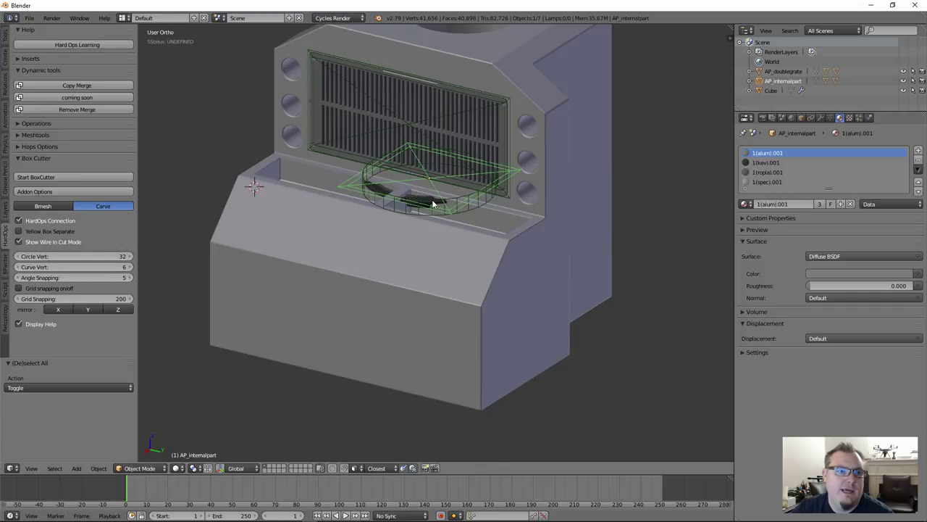
pyautogui.moveTo(433, 205); pyautogui.dragTo(428, 258, button='middle')
# Step: Place the ring on the sloped face below the vent, scaled to 0.428
pyautogui.press('g')
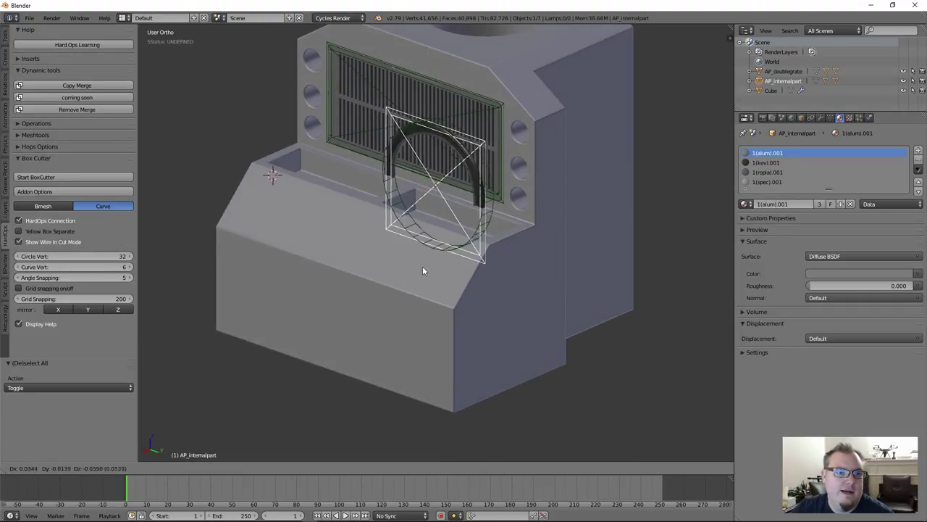
pyautogui.click(402, 259)
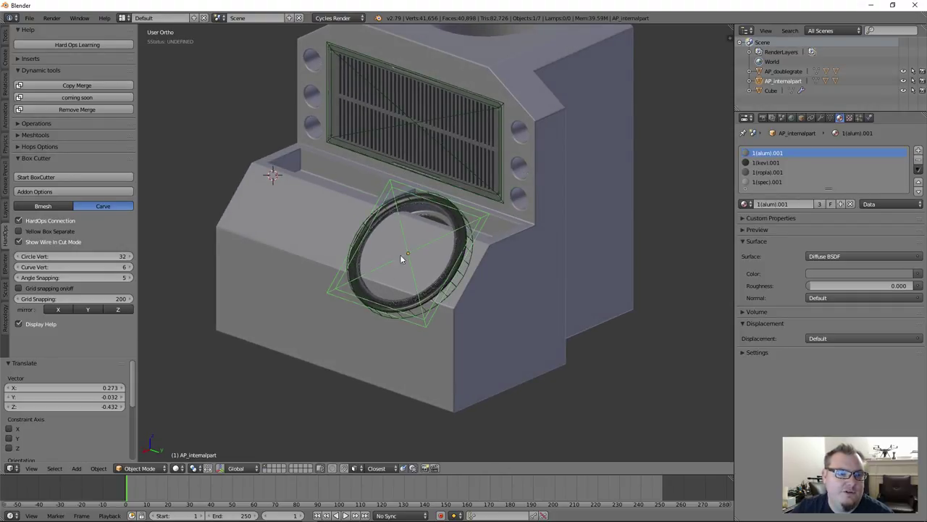
pyautogui.moveTo(400, 254); pyautogui.dragTo(475, 355, button='middle')
pyautogui.press('s')
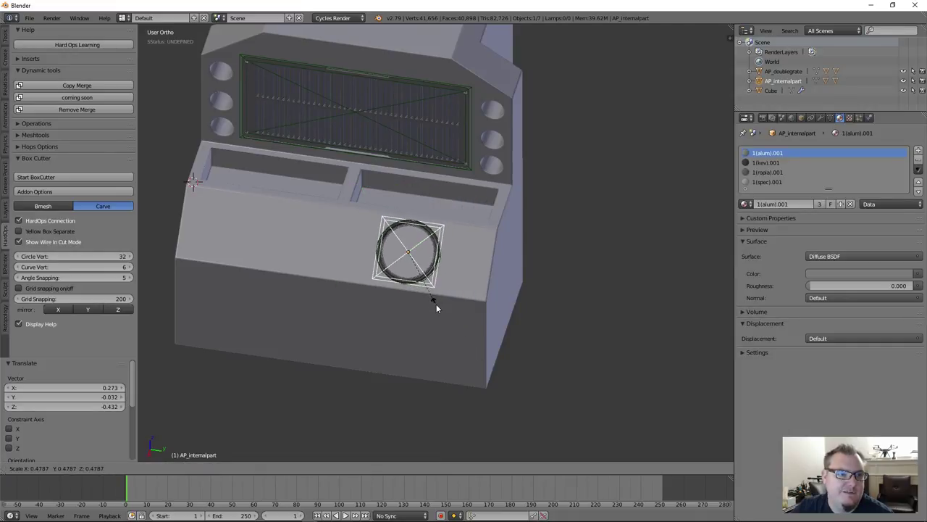
pyautogui.click(436, 296)
pyautogui.scroll(3, 411, 257)
pyautogui.press('g')
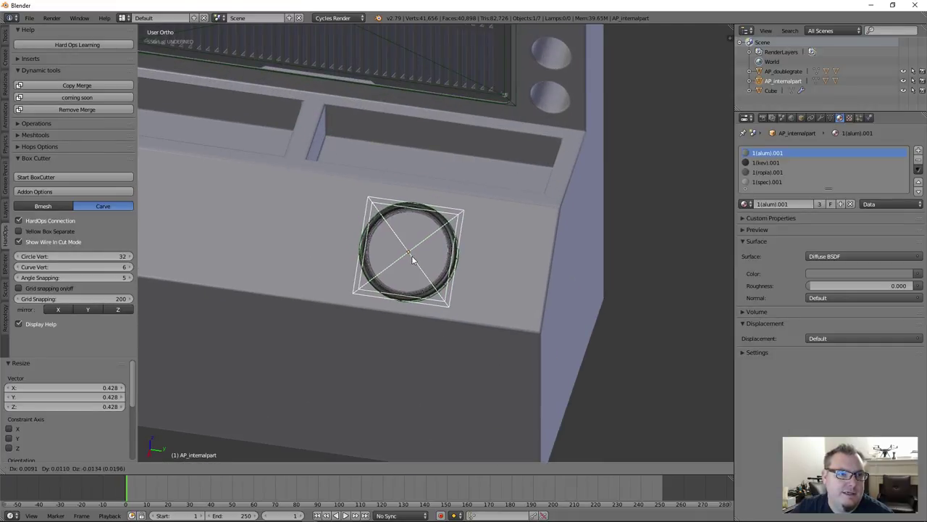
pyautogui.click(412, 257)
pyautogui.moveTo(412, 254); pyautogui.dragTo(384, 259, button='middle')
pyautogui.rightClick(507, 257)
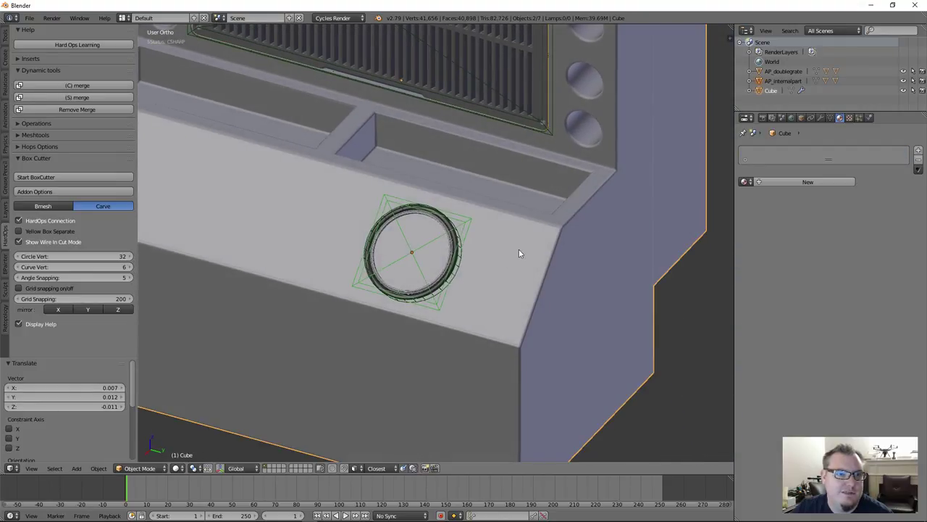
# Step: Apply (S) merge to cut the ring into the Cube's sloped face, then deselect to view it
pyautogui.click(119, 98)
pyautogui.scroll(4, 461, 255)
pyautogui.press('a')
pyautogui.moveTo(462, 254); pyautogui.dragTo(493, 326, button='middle')
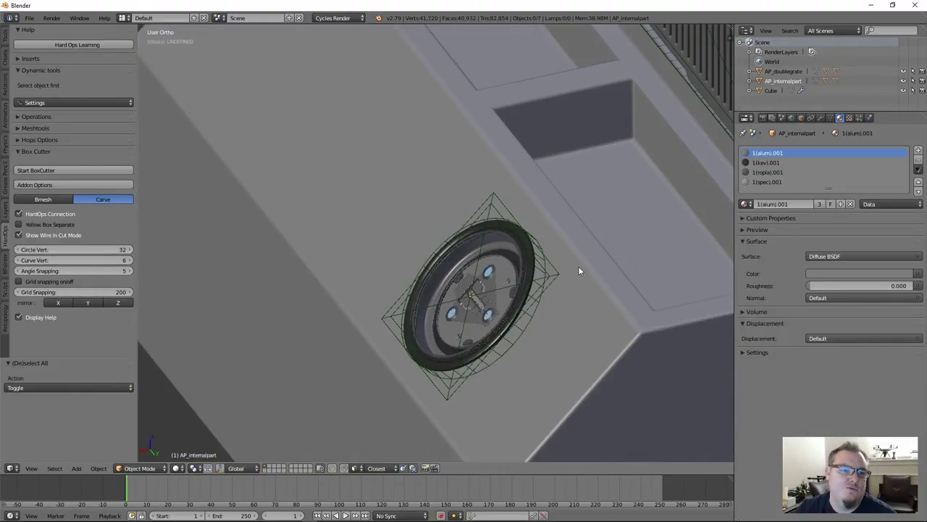
pyautogui.scroll(6, 464, 259)
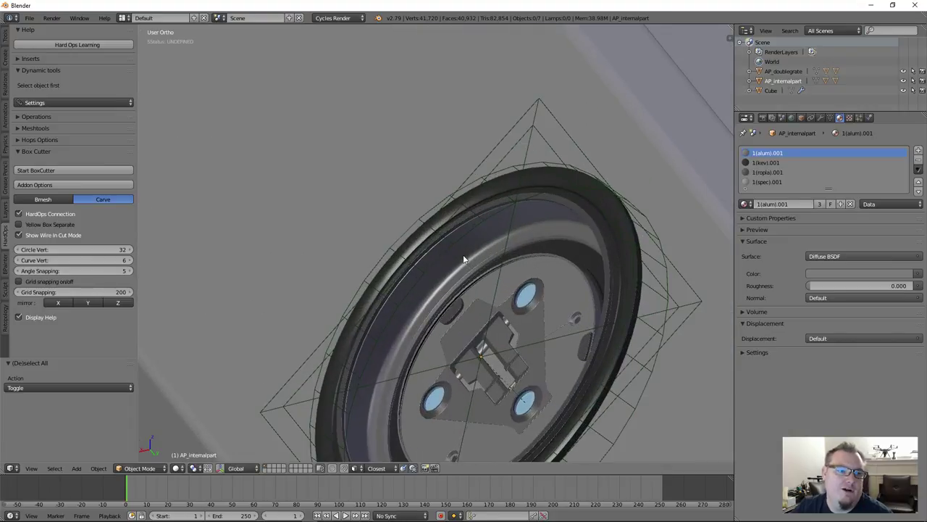
pyautogui.scroll(-12, 467, 258)
# Step: Reselect the block and orbit and zoom to view the whole model
pyautogui.rightClick(504, 293)
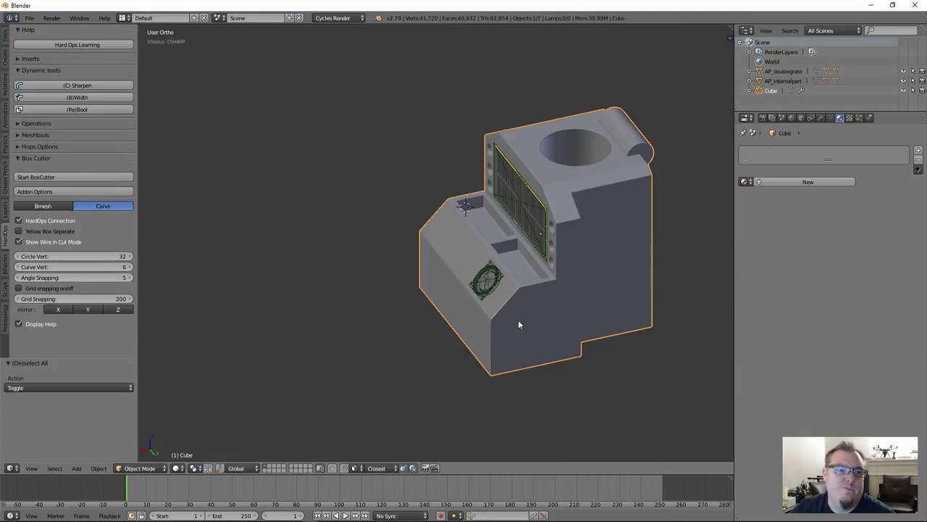
pyautogui.moveTo(518, 319); pyautogui.dragTo(647, 309, button='middle')
pyautogui.scroll(8, 508, 295)
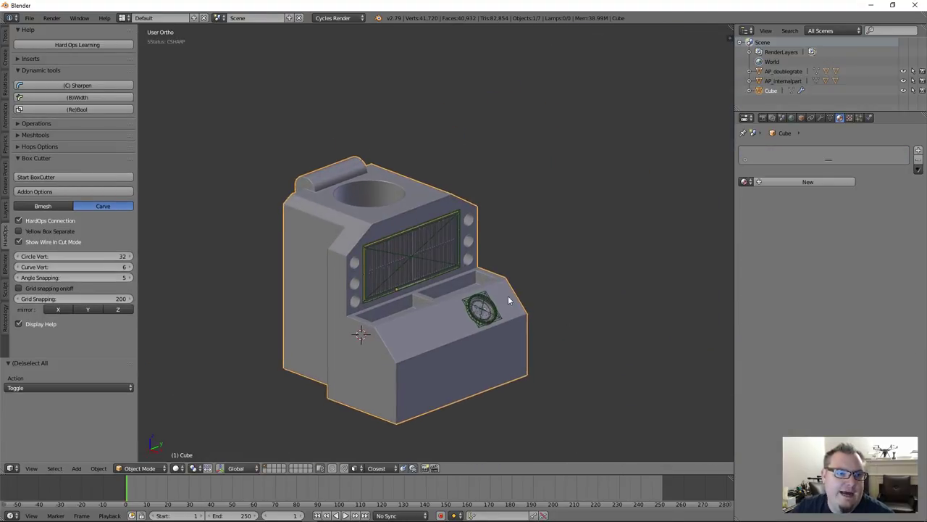
pyautogui.scroll(-2, 517, 286)
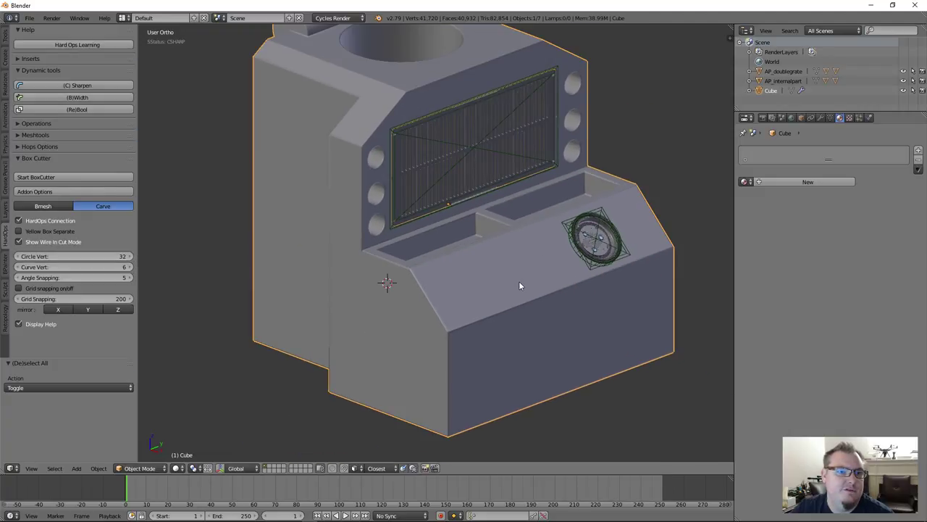
pyautogui.scroll(1, 507, 286)
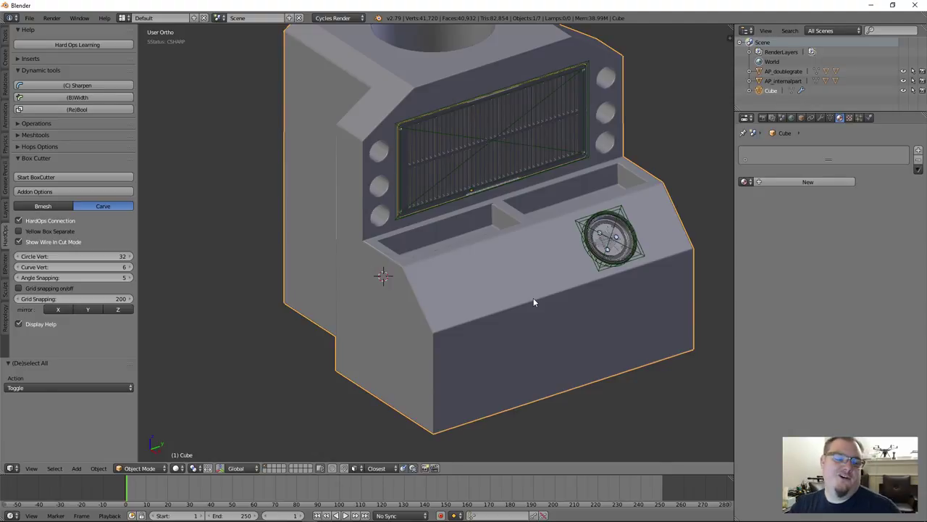
pyautogui.scroll(-3, 525, 293)
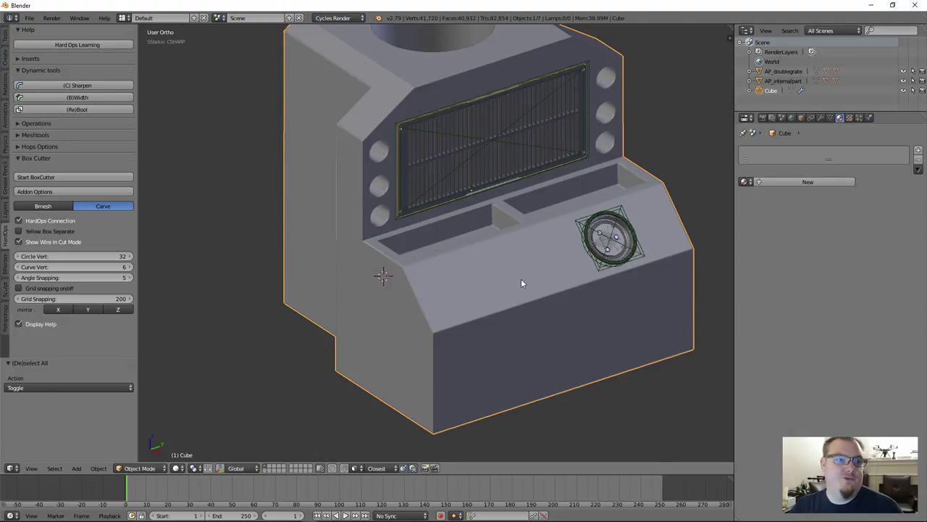
pyautogui.scroll(-1, 507, 210)
pyautogui.keyDown('shift'); pyautogui.moveTo(509, 213); pyautogui.dragTo(514, 208, button='middle'); pyautogui.keyUp('shift')
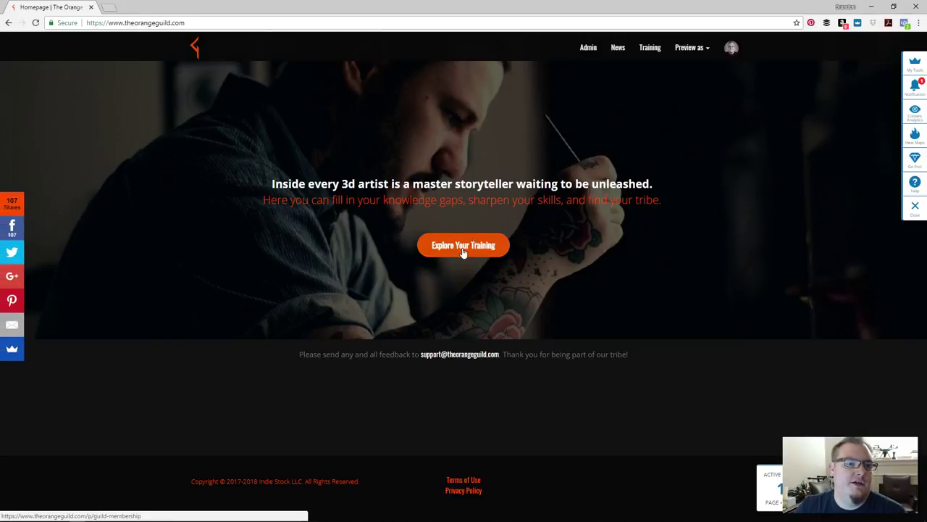
# Step: Click Explore Your Training on the homepage to reach Guild Membership
pyautogui.click(433, 245)
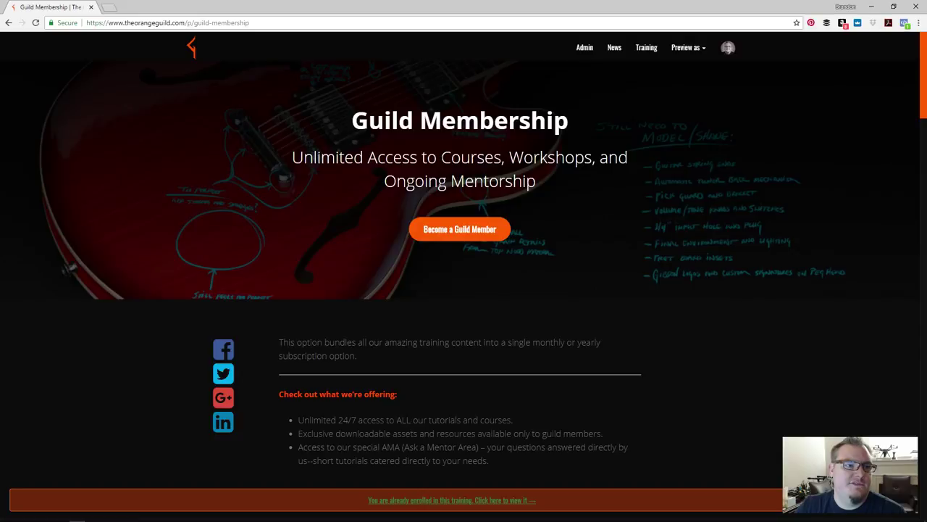
# Step: Scroll through the Guild Membership subscription plans and included courses
pyautogui.scroll(-3, 429, 278)
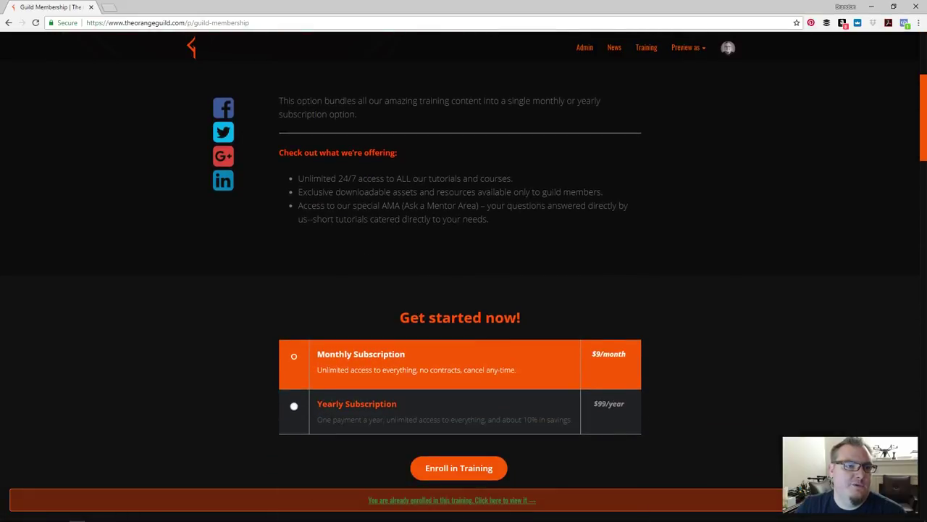
pyautogui.scroll(-2, 519, 266)
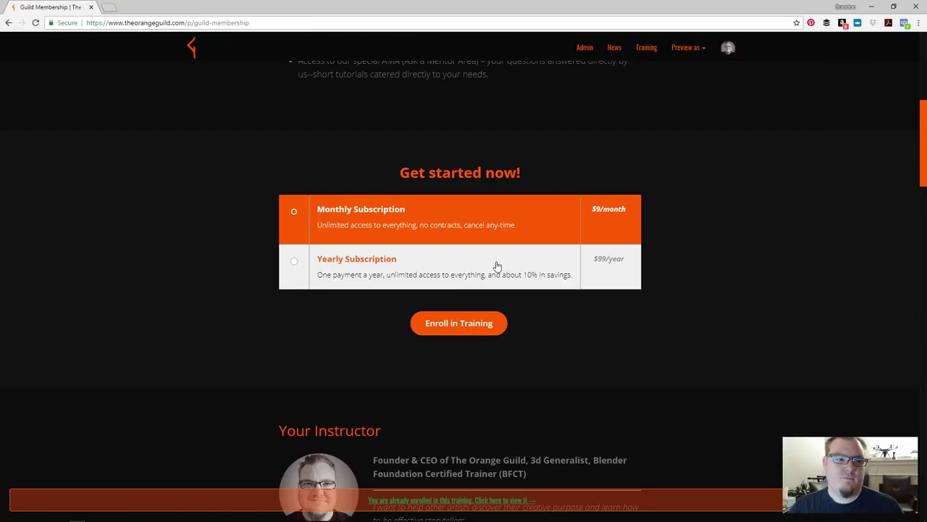
pyautogui.scroll(-6, 515, 265)
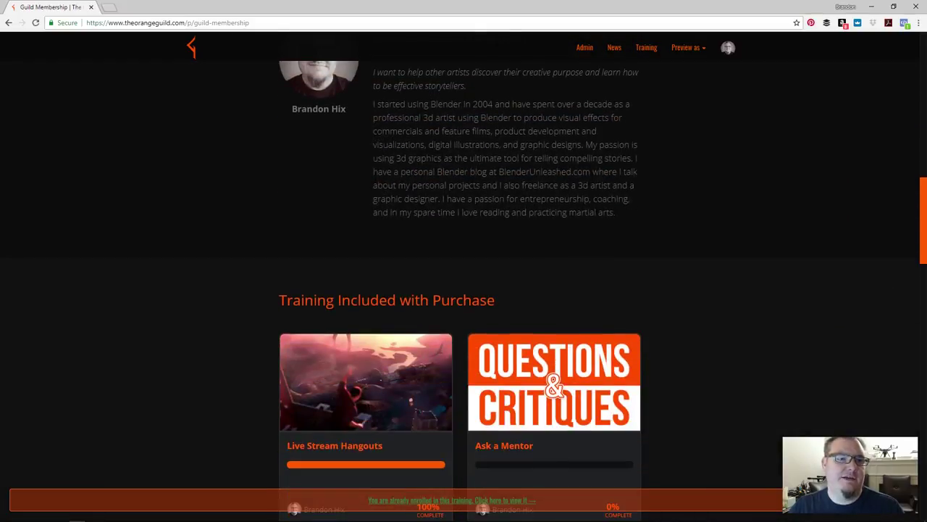
pyautogui.scroll(2, 515, 265)
pyautogui.scroll(-4, 501, 155)
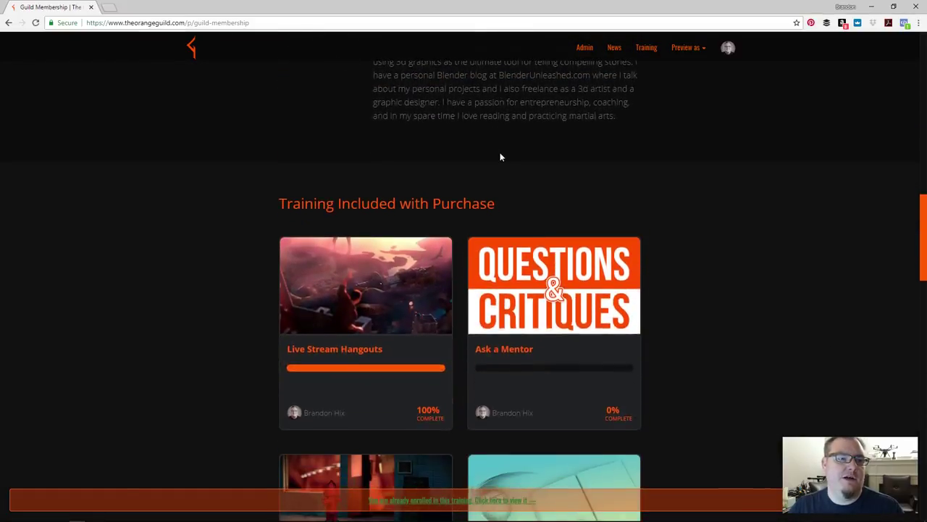
pyautogui.scroll(-3, 386, 202)
pyautogui.scroll(-3, 534, 217)
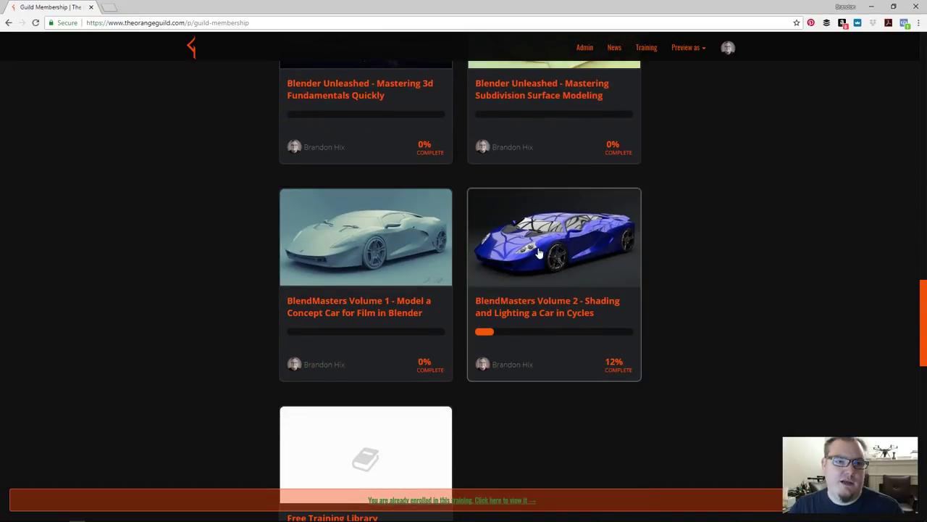
pyautogui.scroll(5, 539, 252)
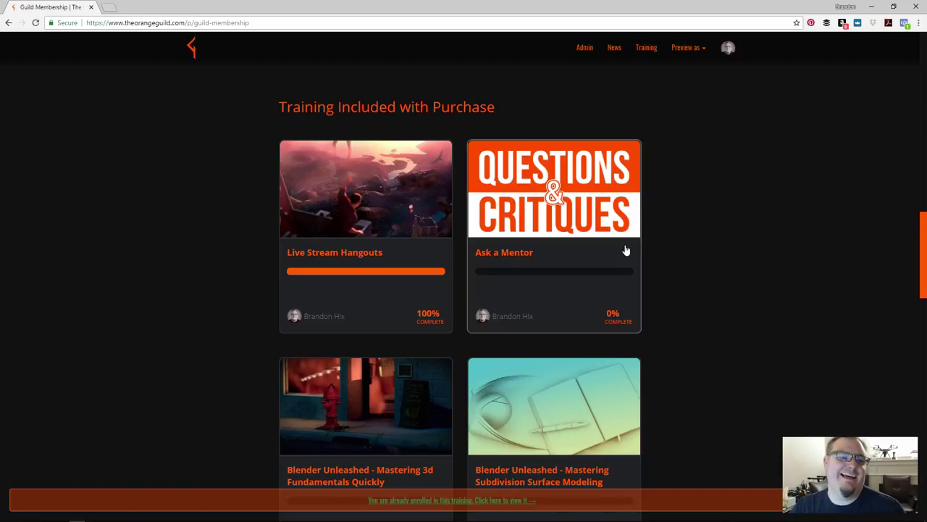
pyautogui.scroll(-4, 625, 250)
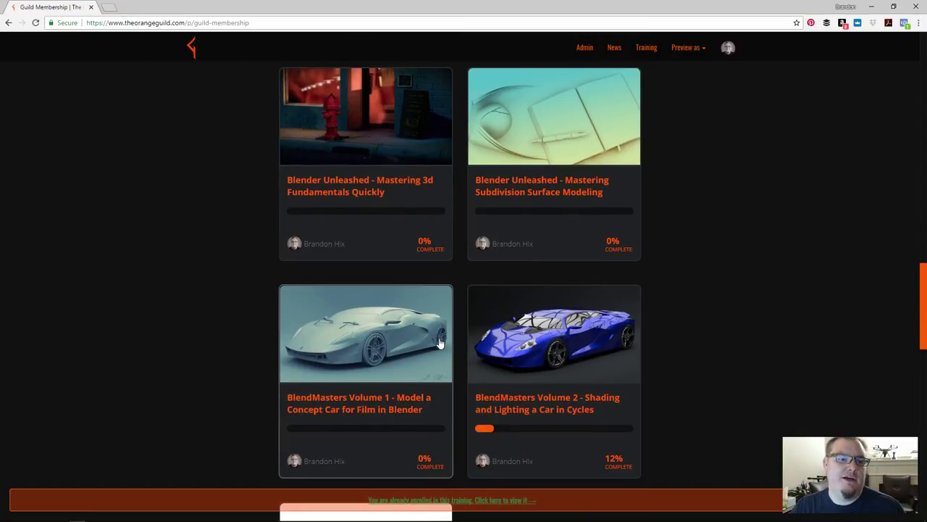
pyautogui.scroll(12, 439, 342)
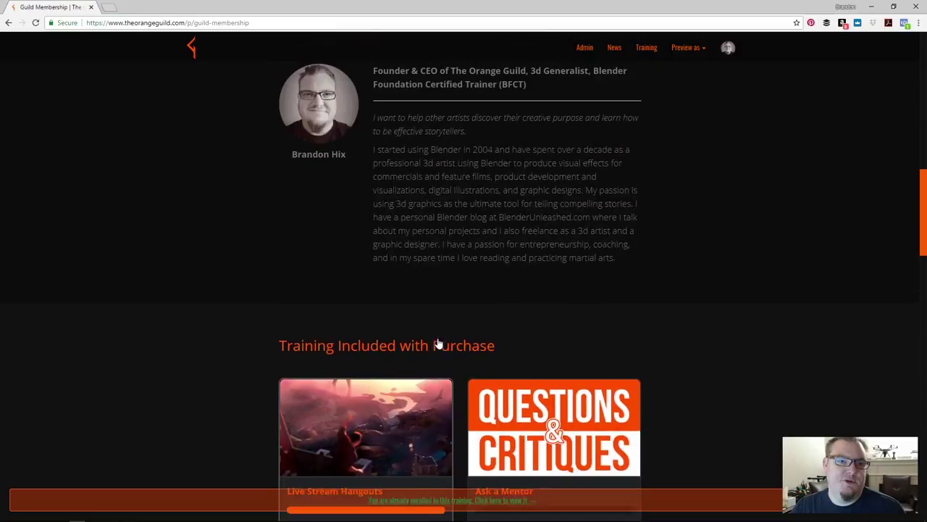
pyautogui.scroll(3, 437, 339)
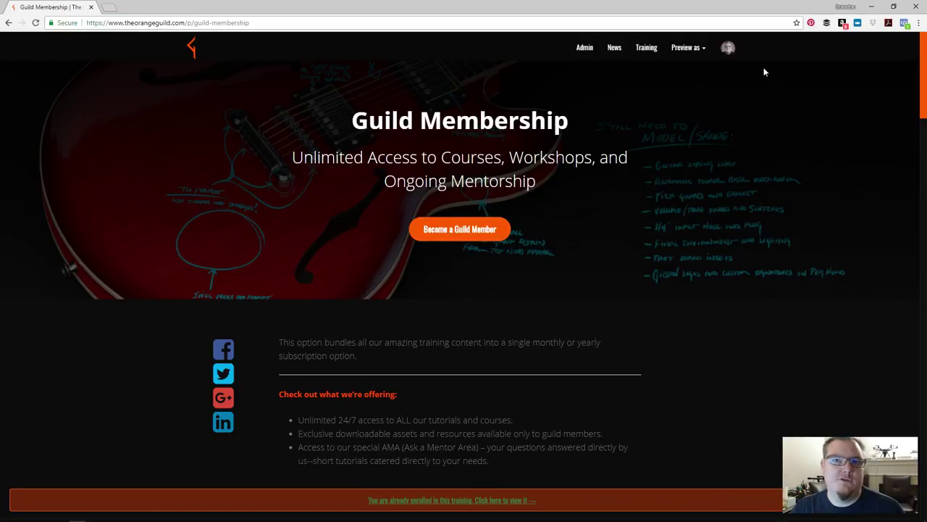
# Step: Switch back to Blender from the Windows taskbar
pyautogui.moveTo(680, 516)
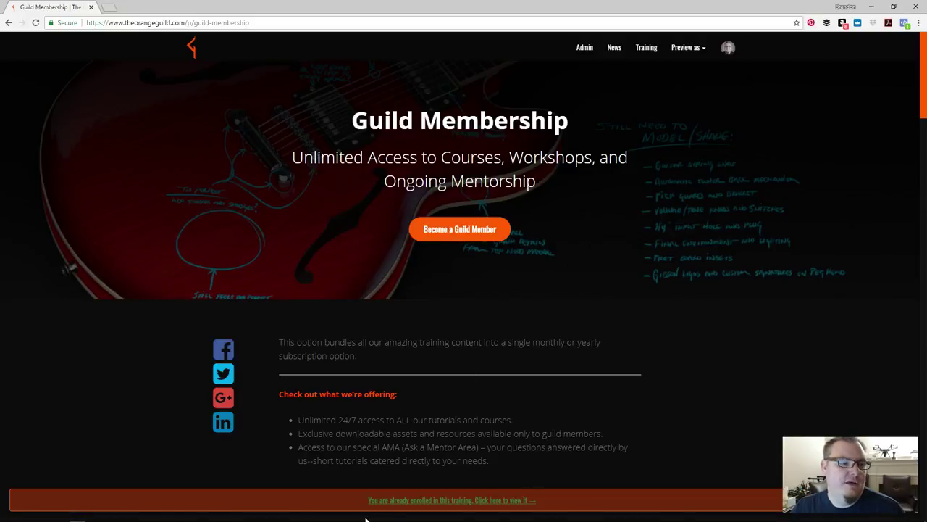
pyautogui.moveTo(325, 517)
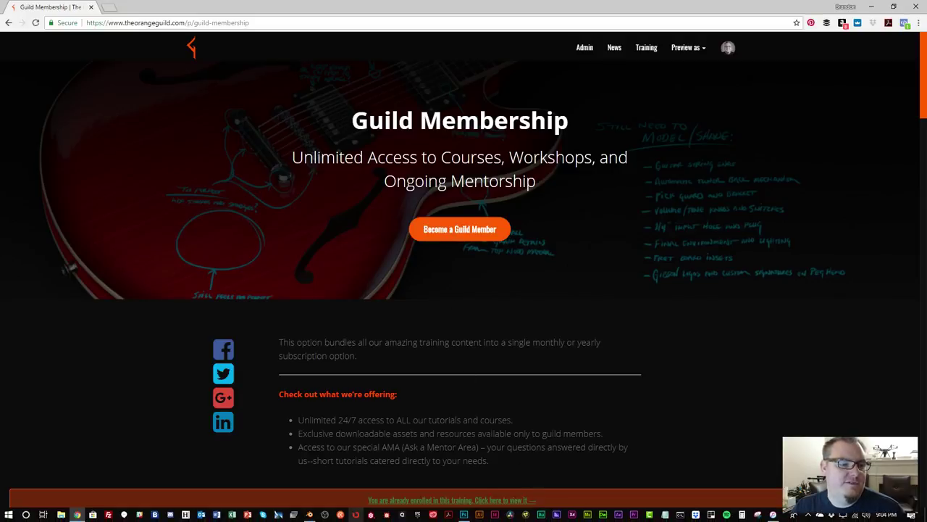
pyautogui.click(310, 516)
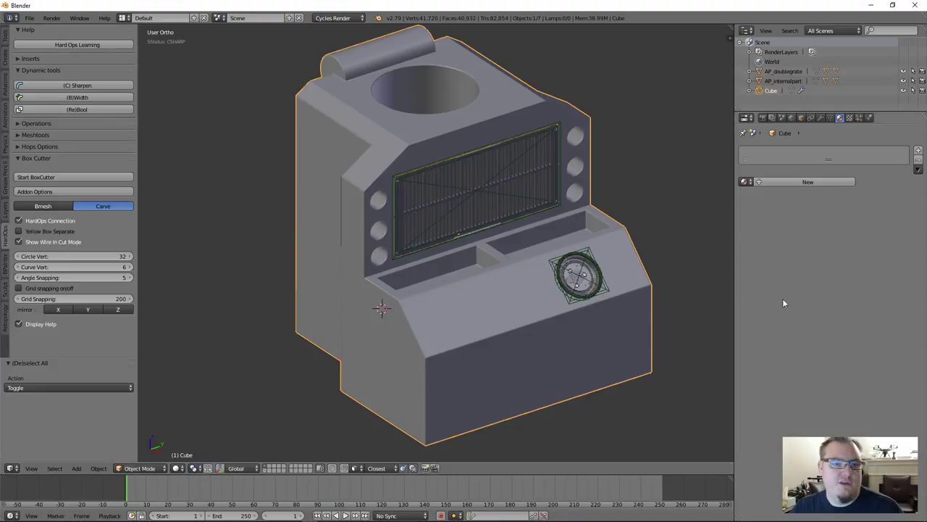